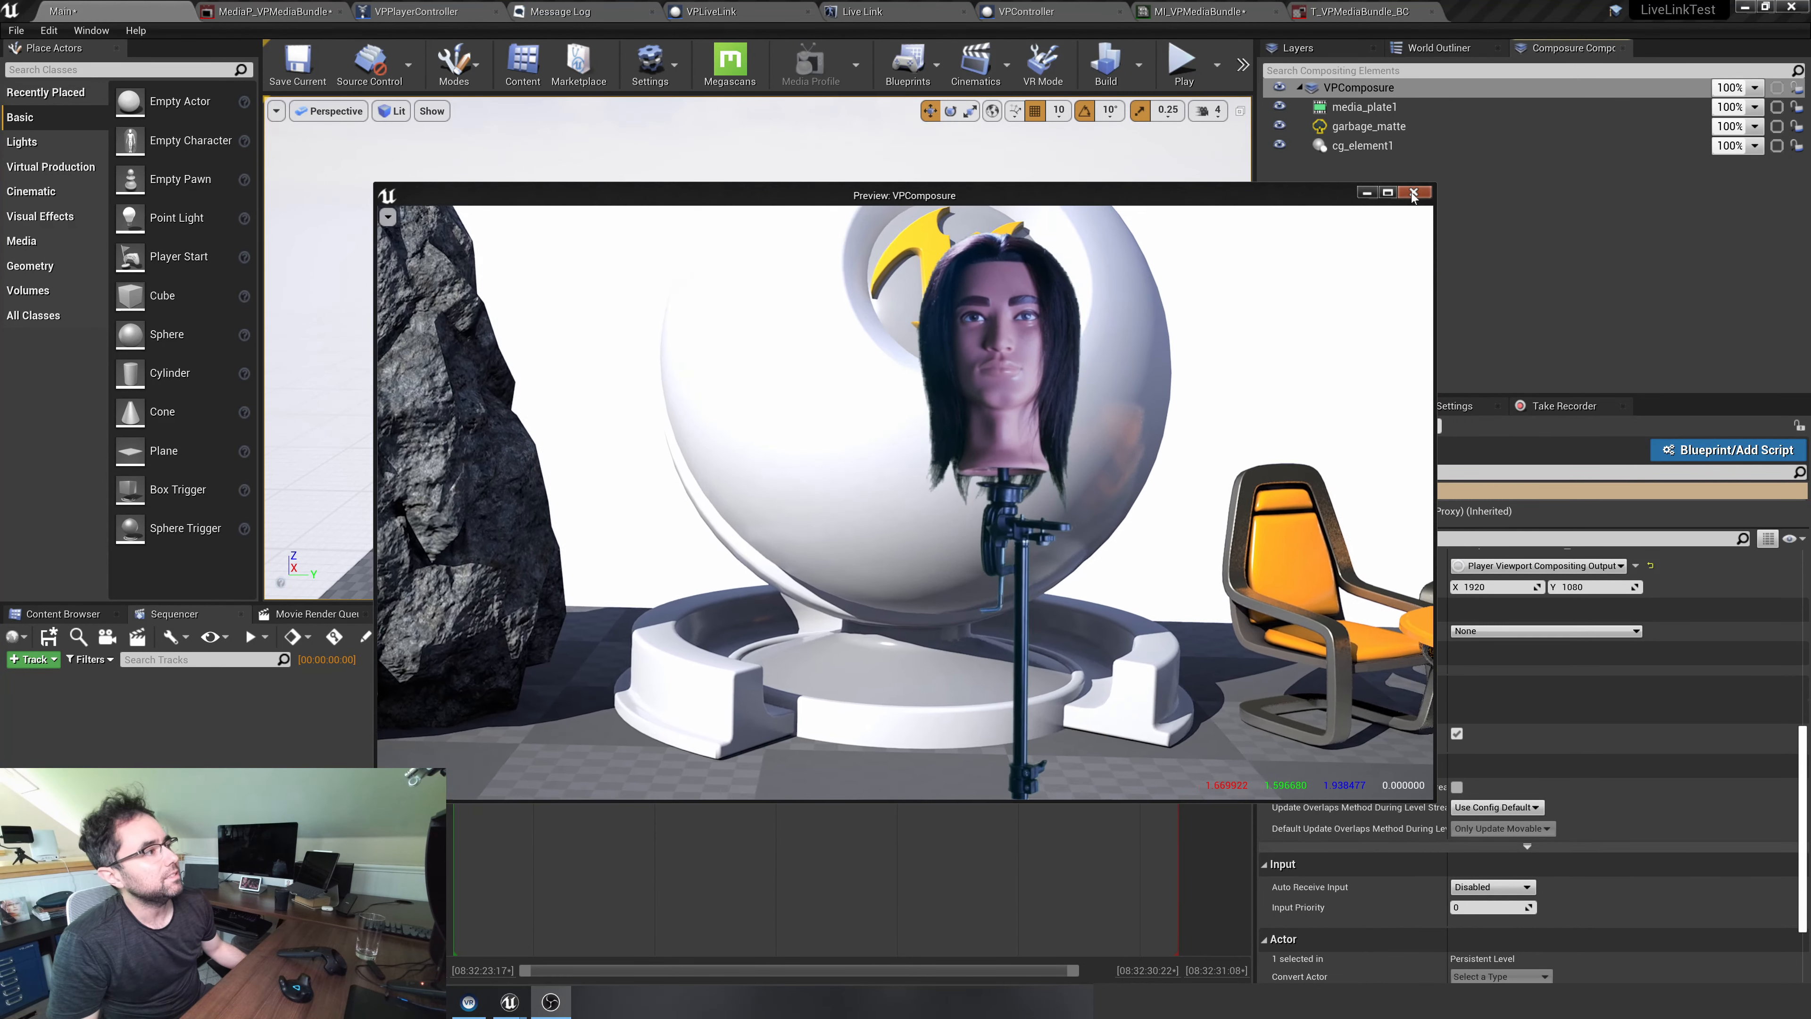
# Close the VPComposure preview and exit the LiveLinkTest project, saving all the selected modified content
pyautogui.click(1410, 192)
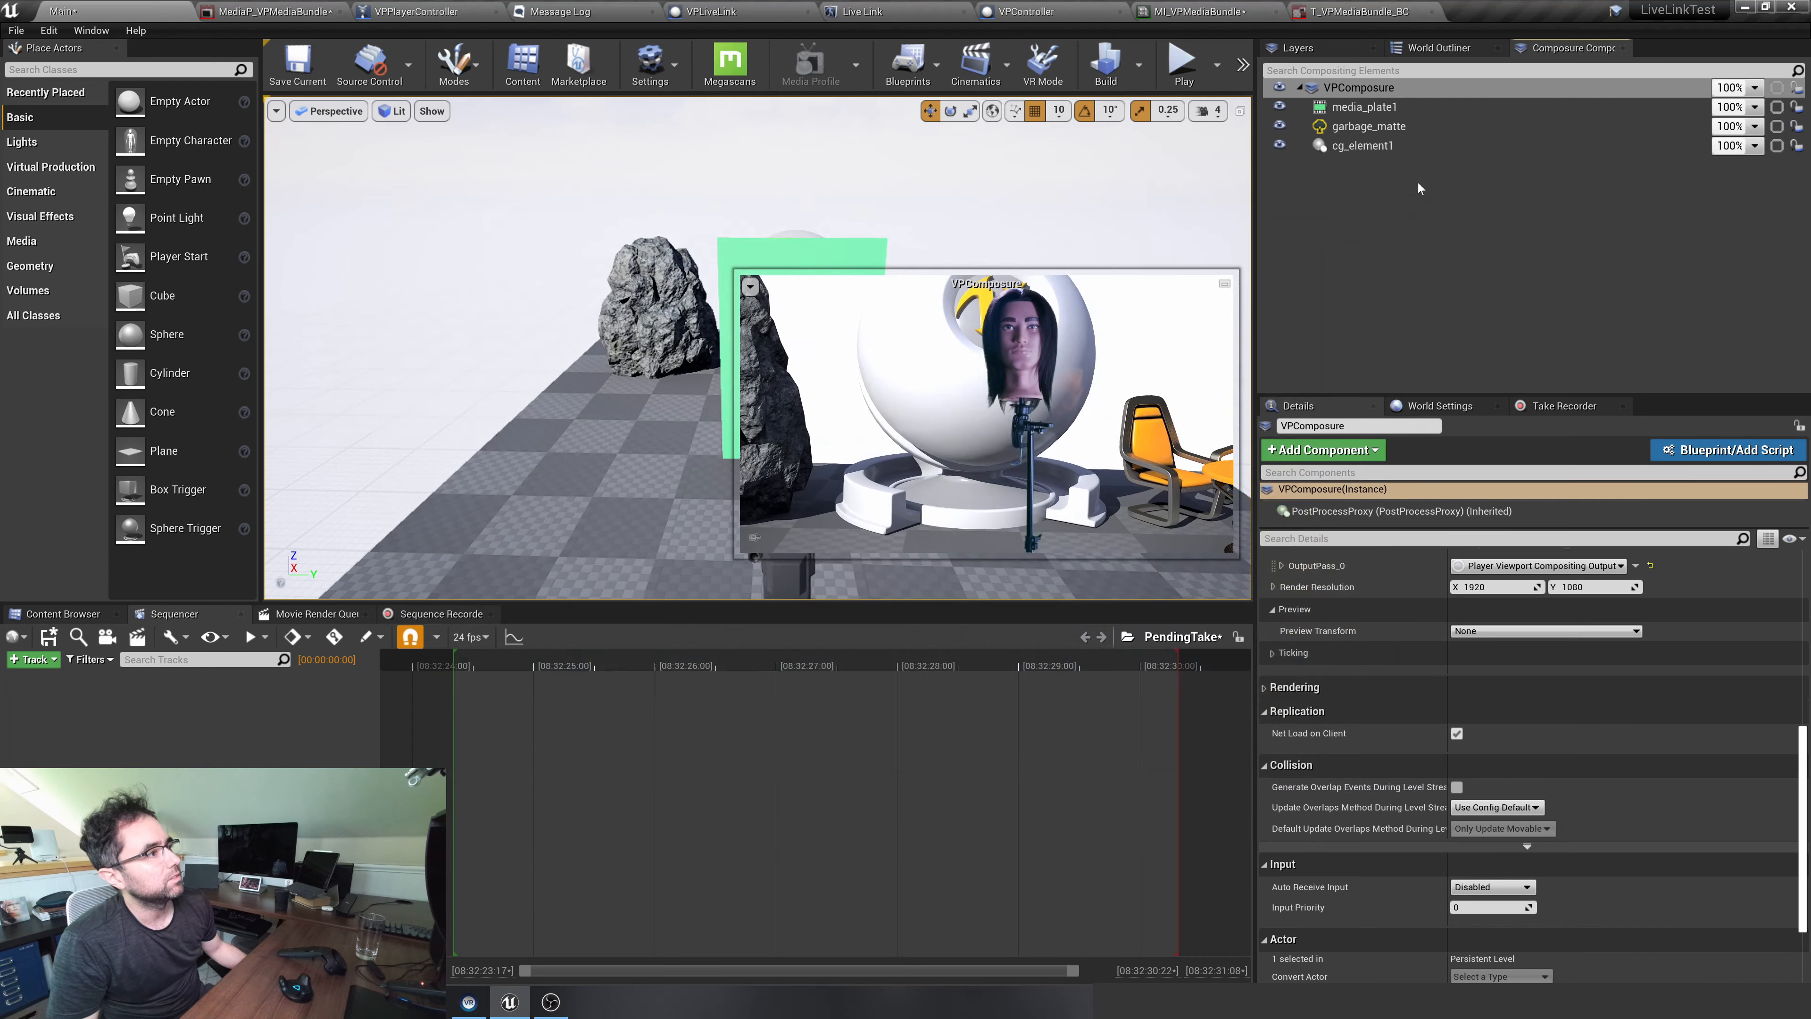
pyautogui.click(1791, 7)
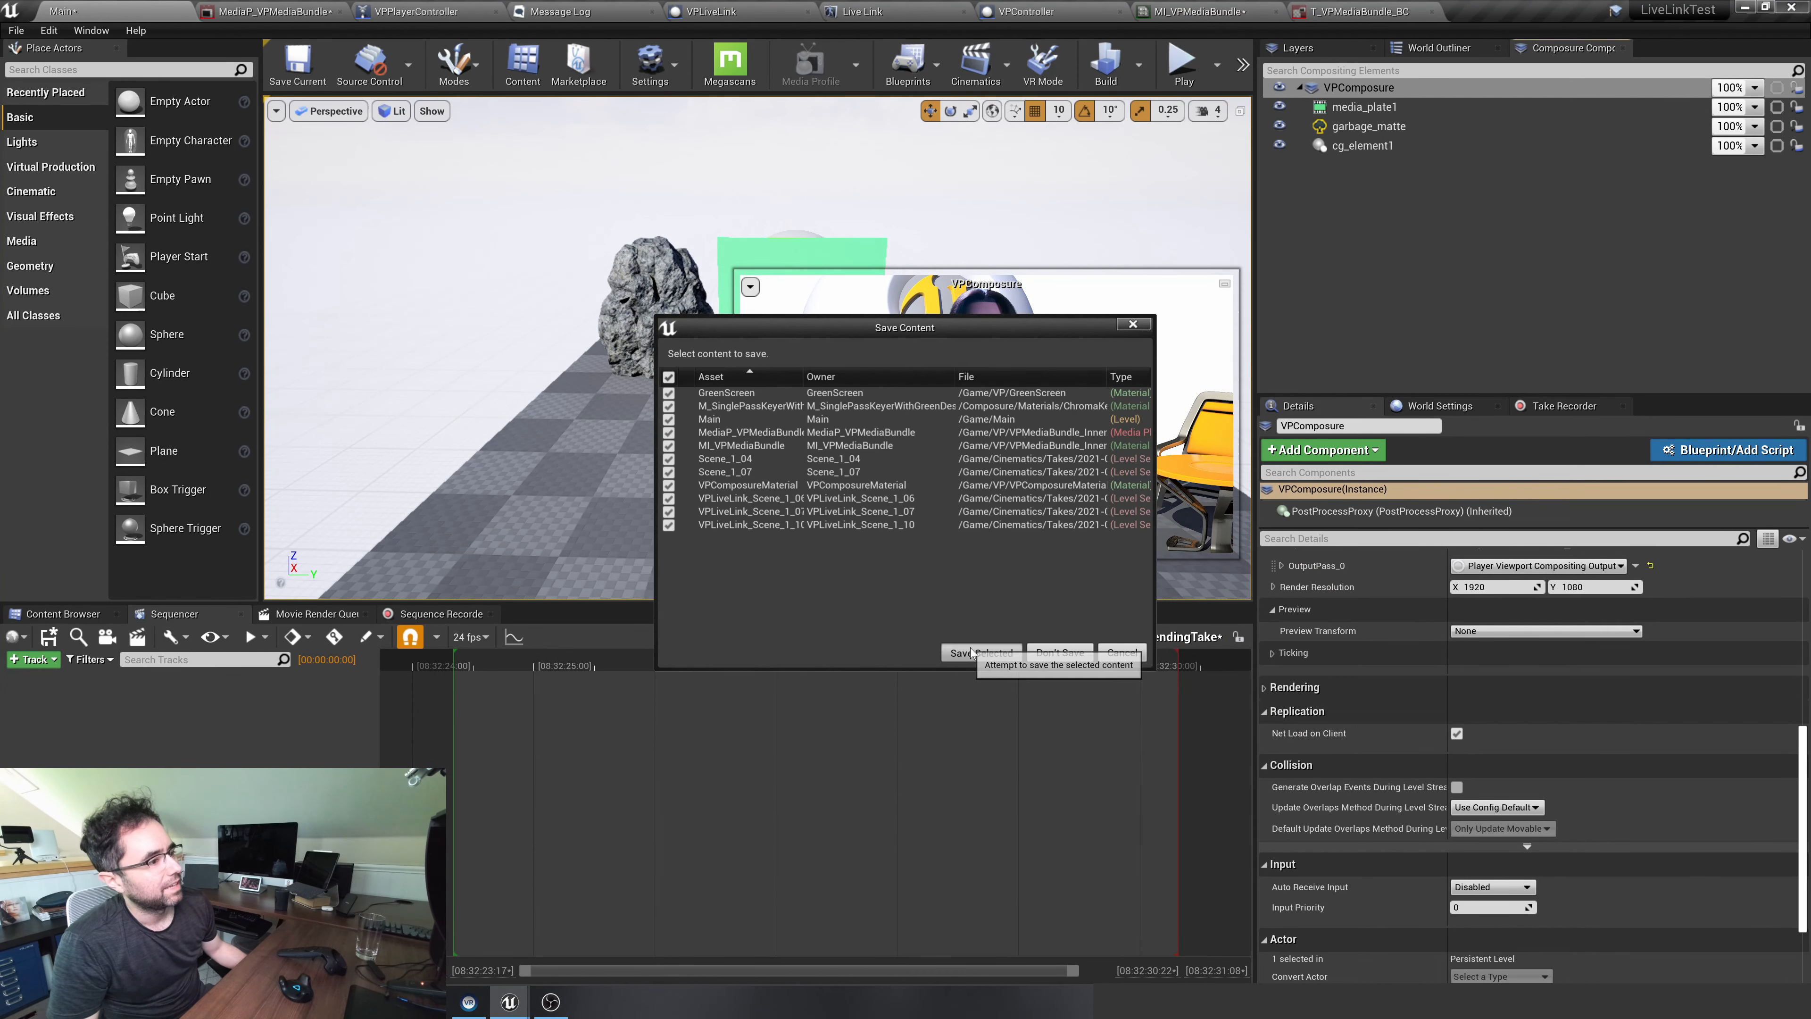
pyautogui.click(962, 654)
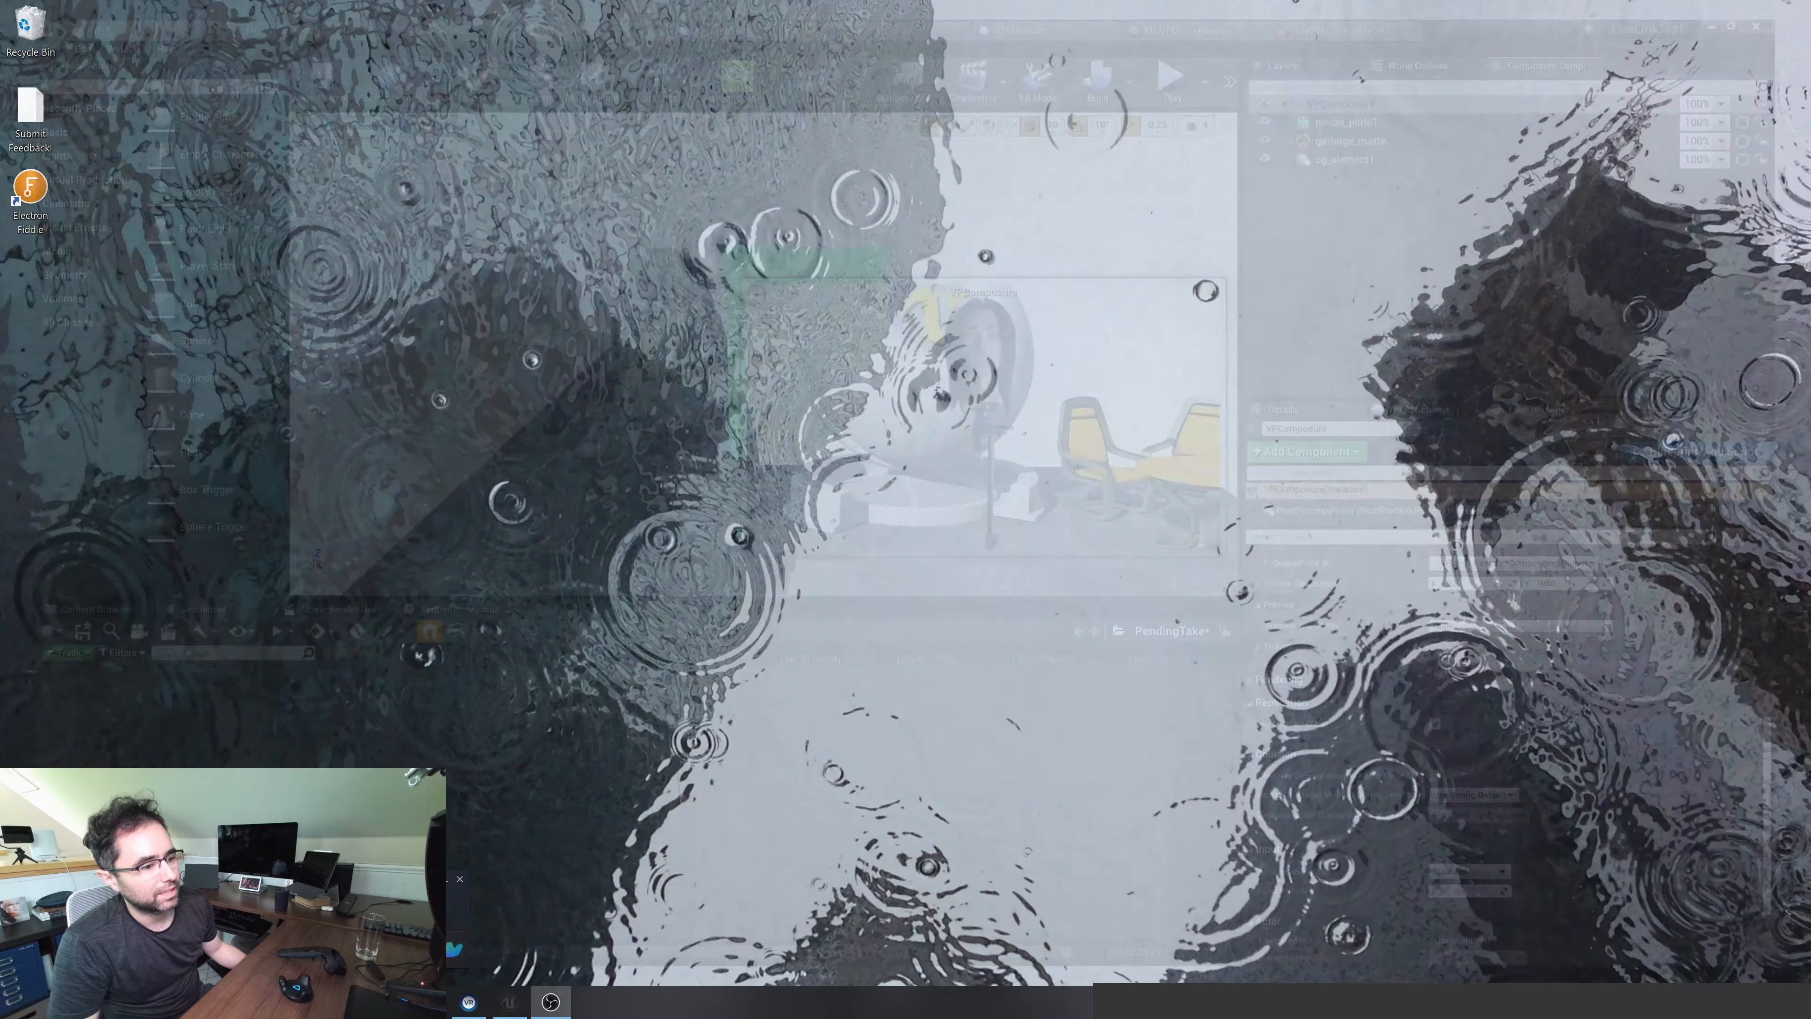
# Open the Epic Games Launcher and launch Unreal Engine from it
pyautogui.press('super+s')
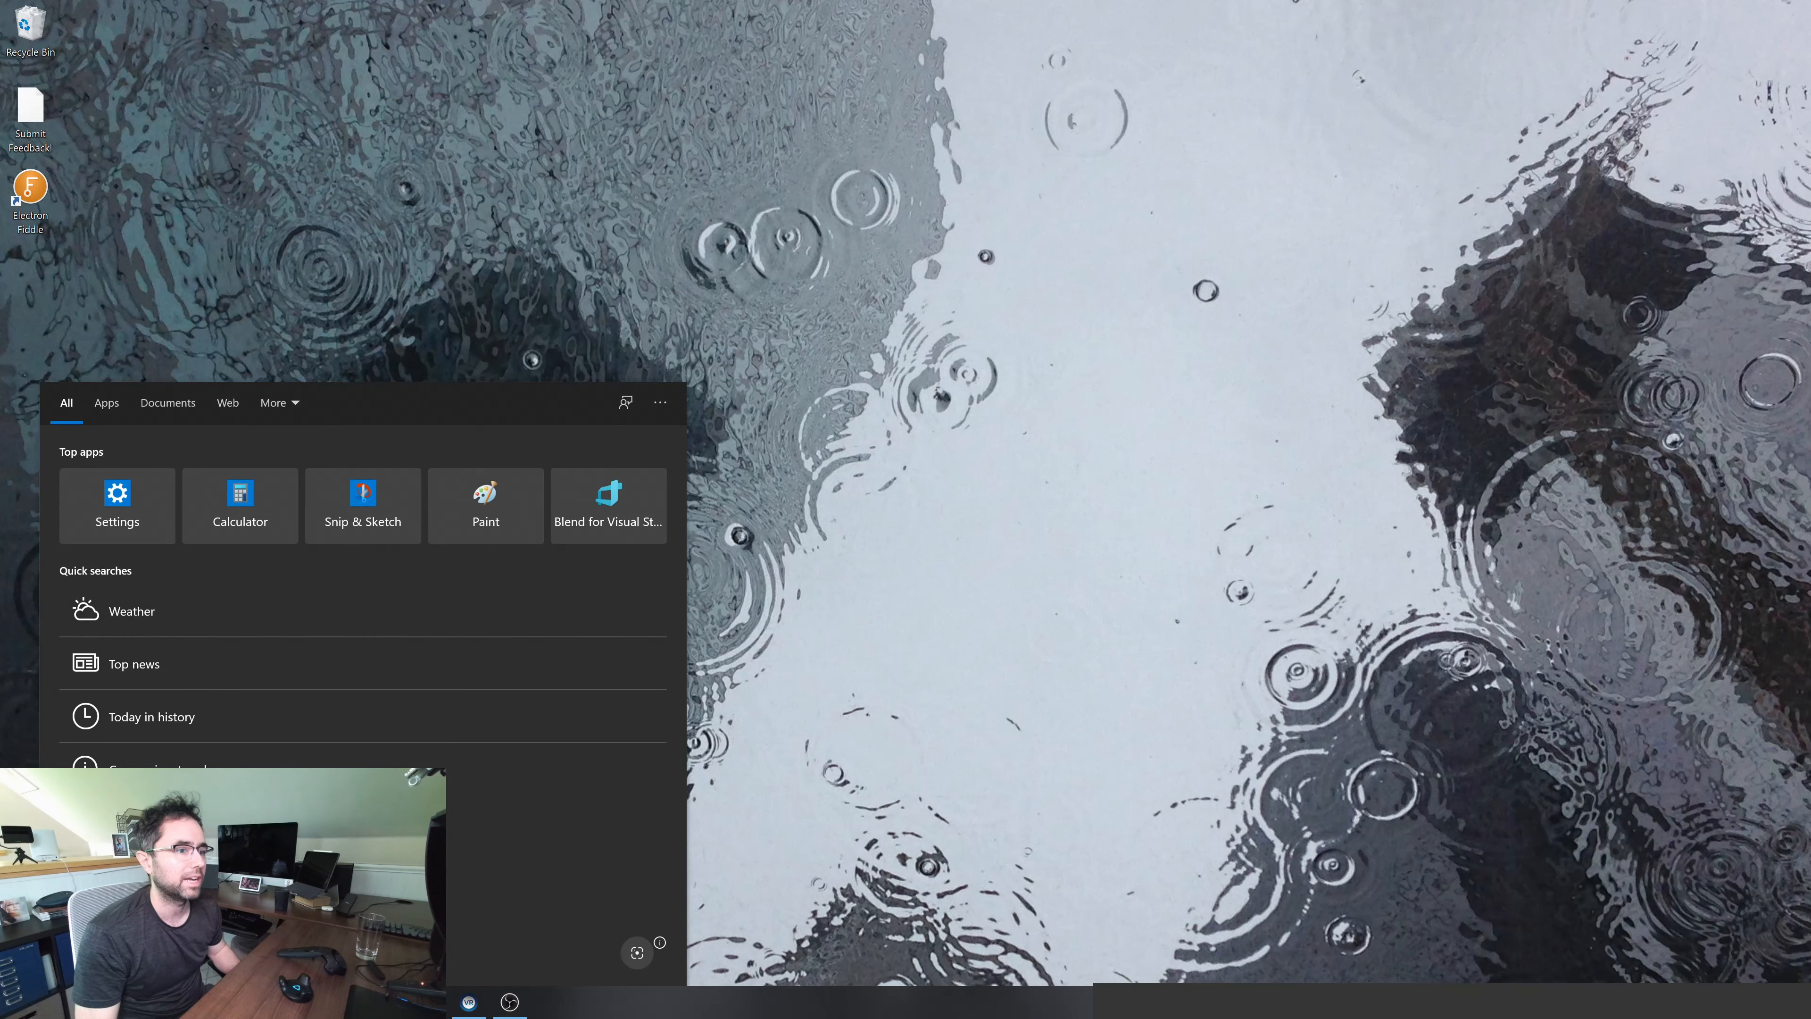
pyautogui.write('epic')
pyautogui.press('Return')
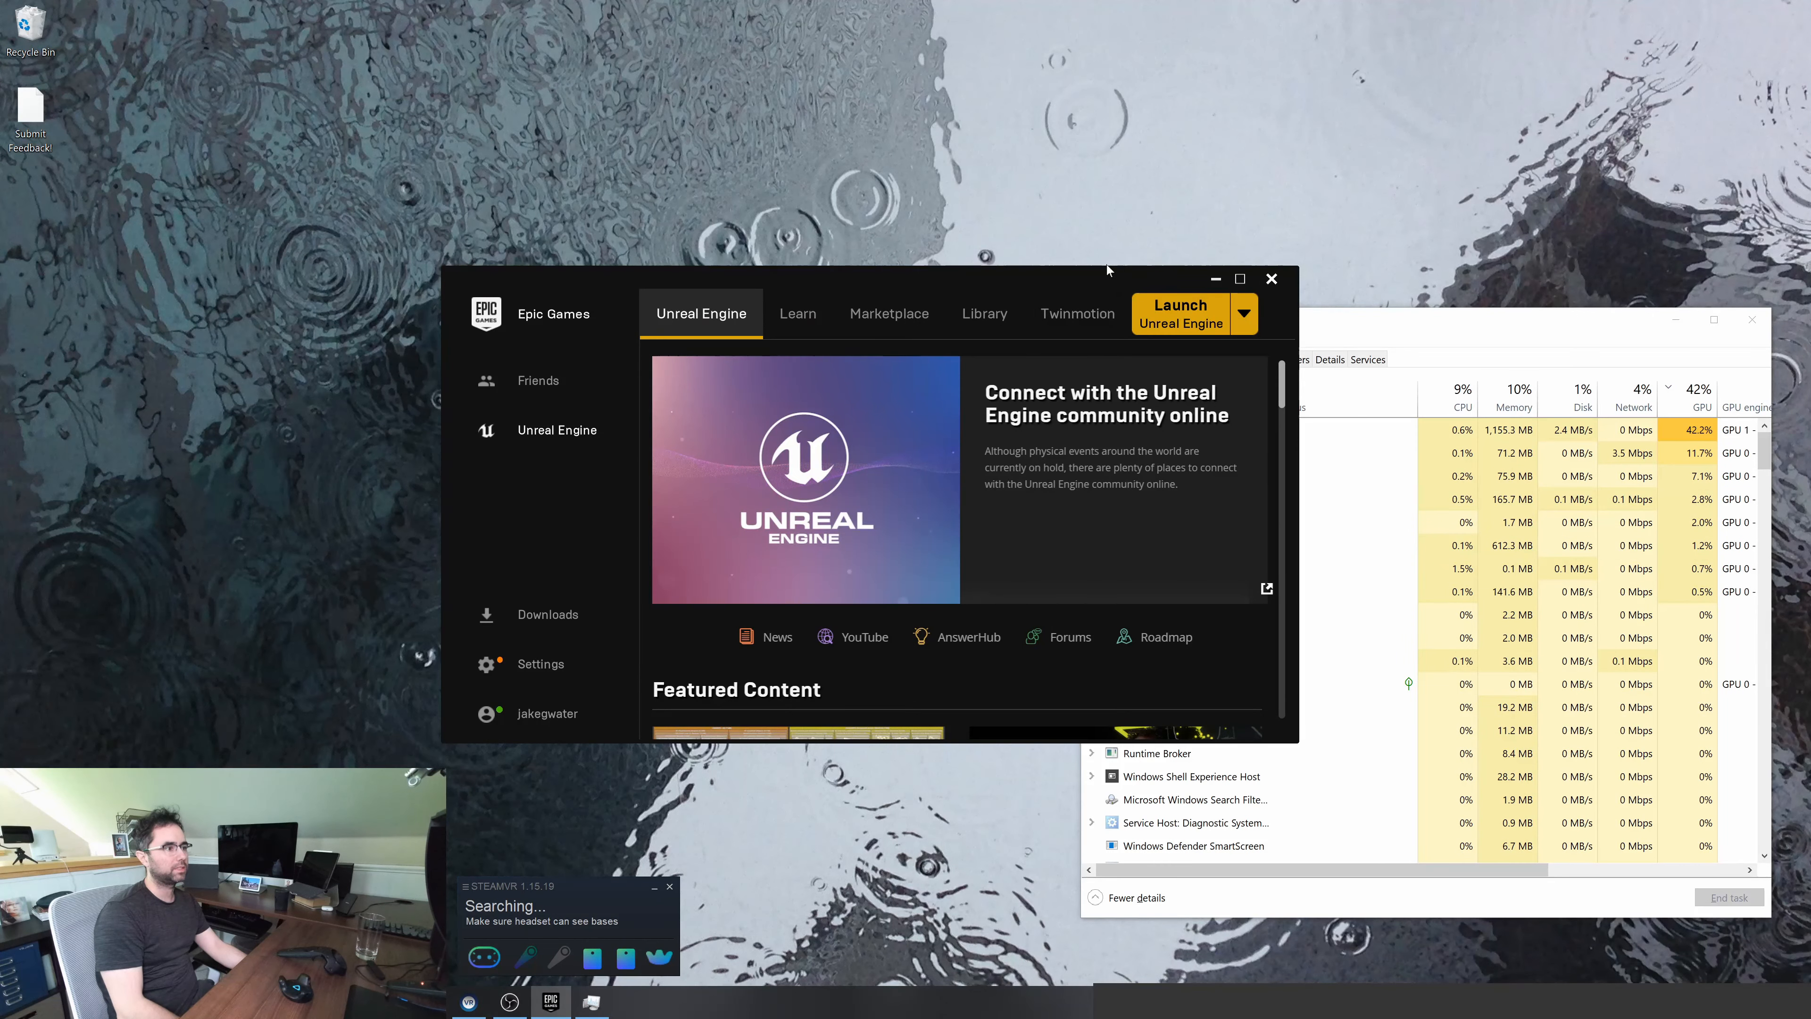
pyautogui.moveTo(1107, 269); pyautogui.dragTo(1069, 232)
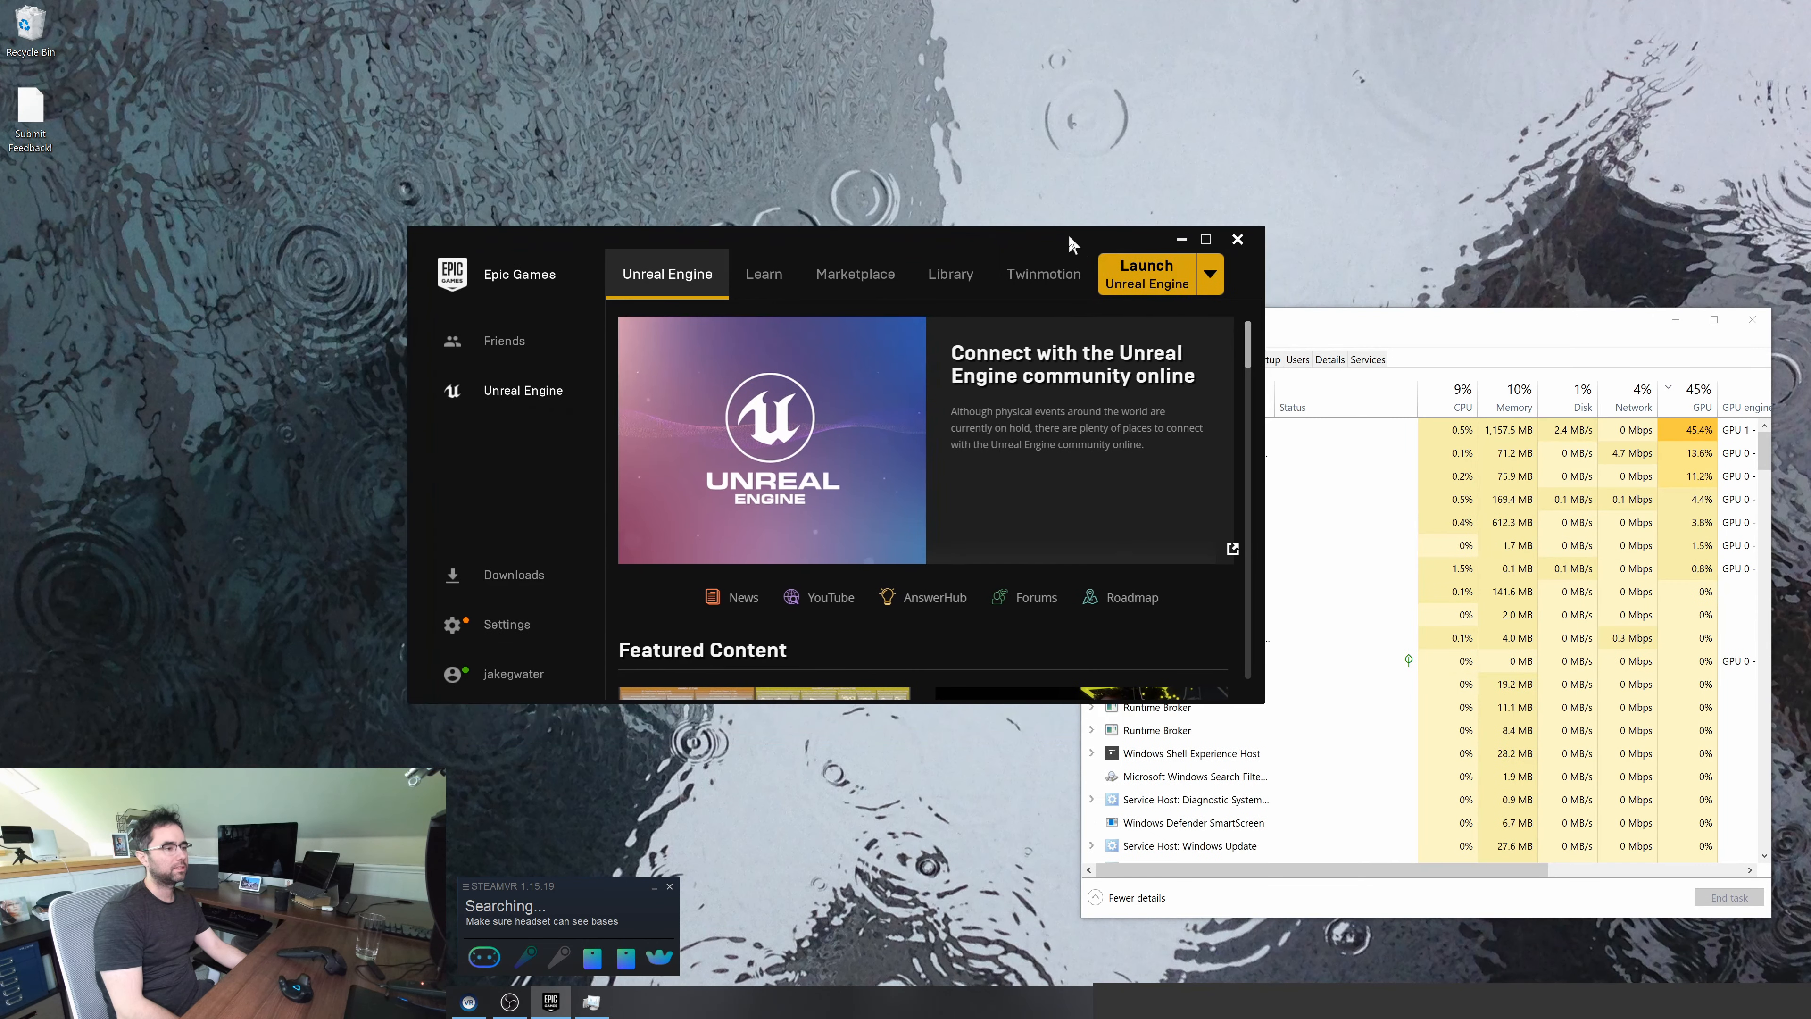
pyautogui.click(1141, 285)
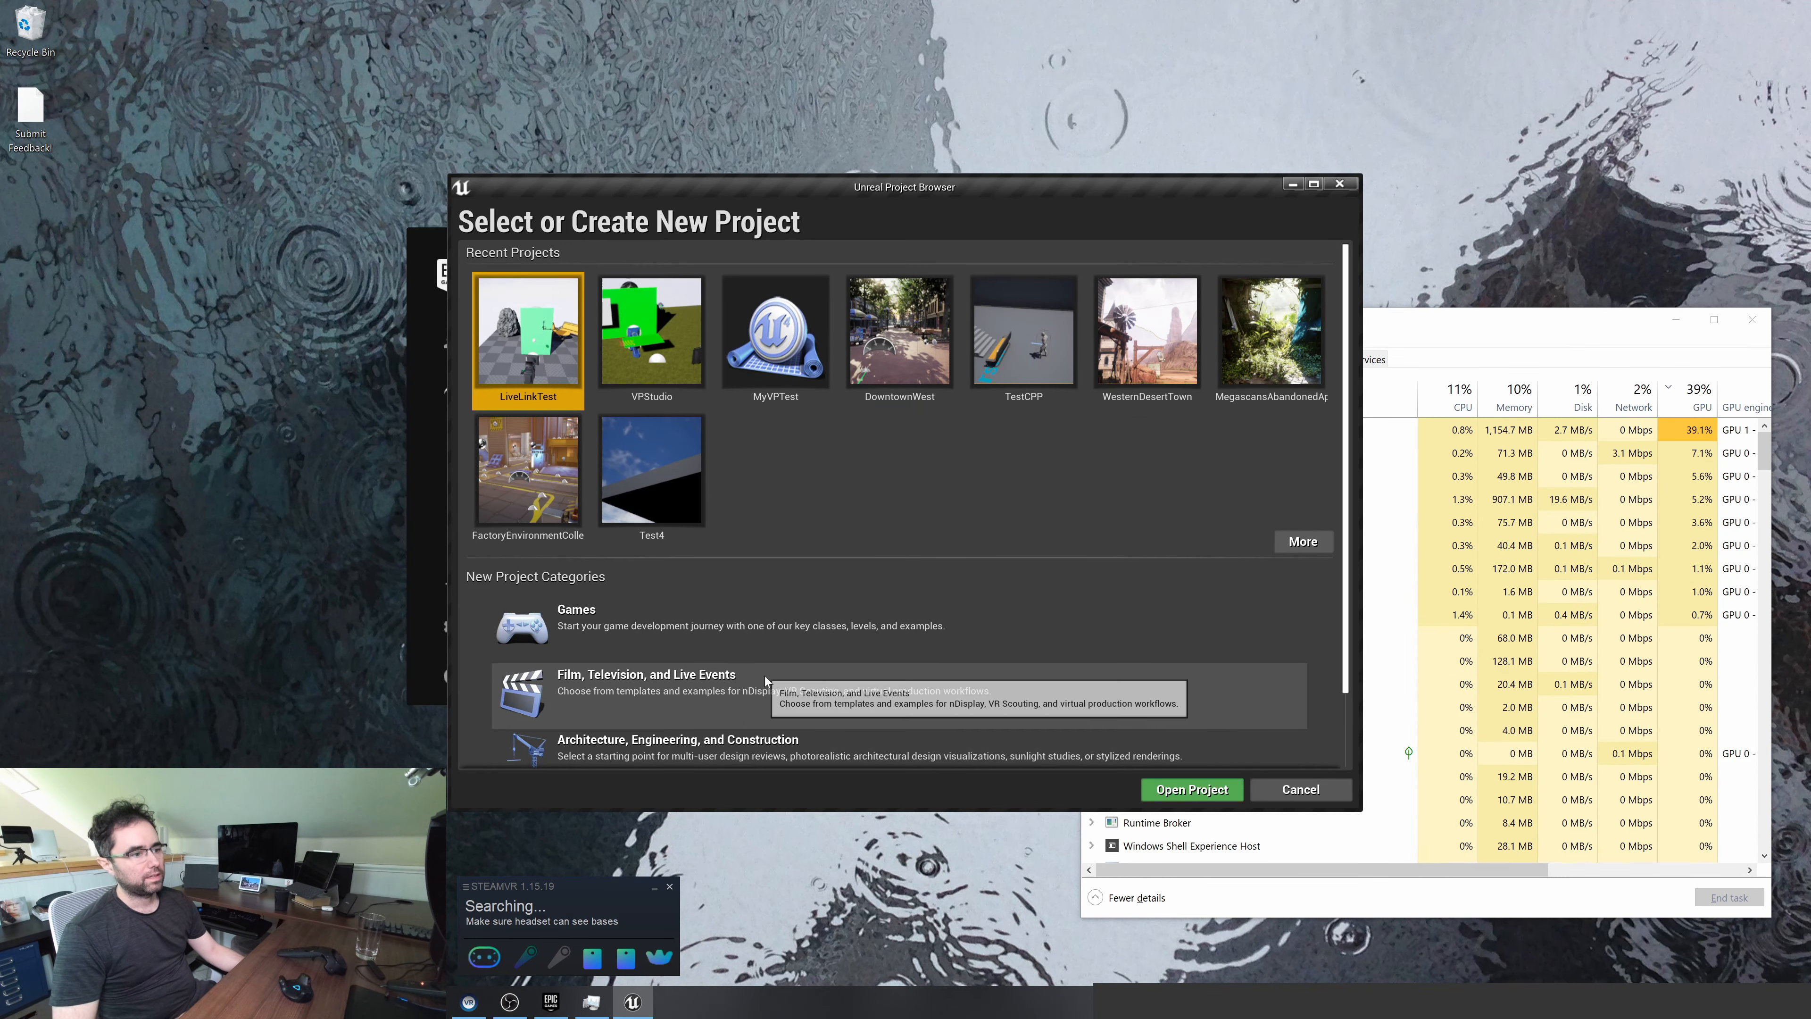
# Start a new project in the Film, Television, and Live Events category using the Blank template
pyautogui.scroll(-2, 764, 677)
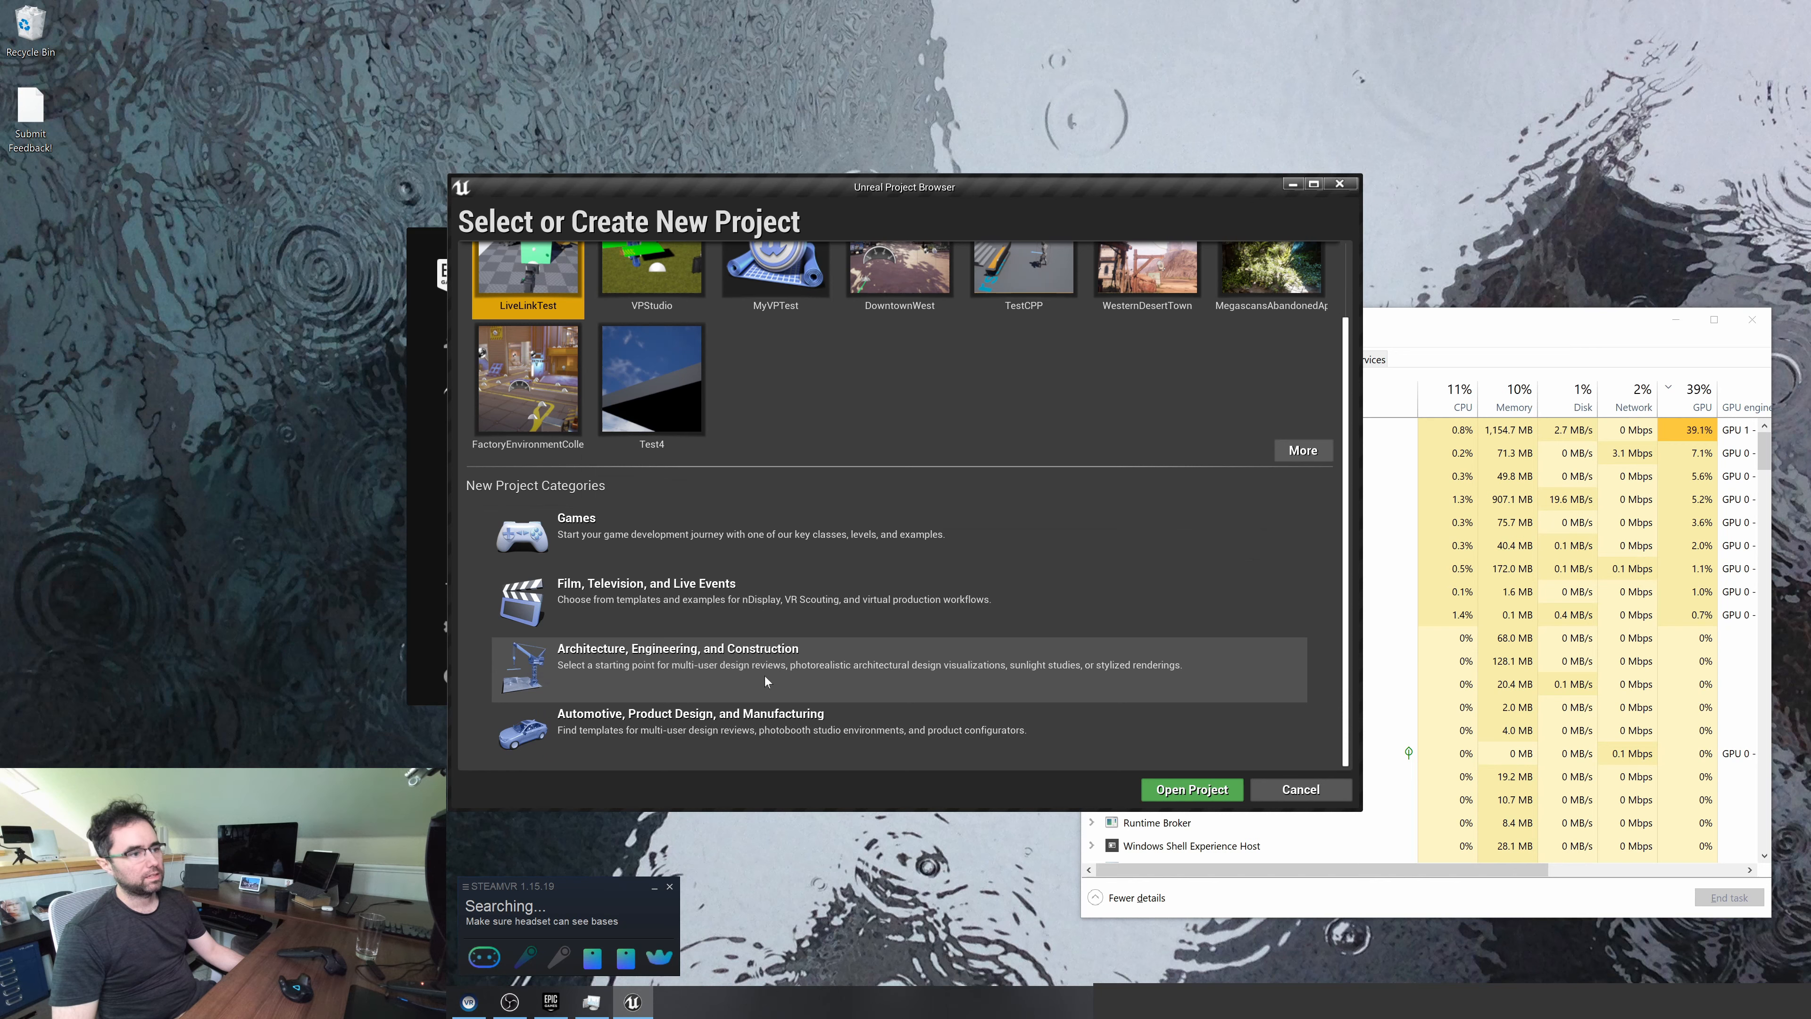
pyautogui.click(805, 628)
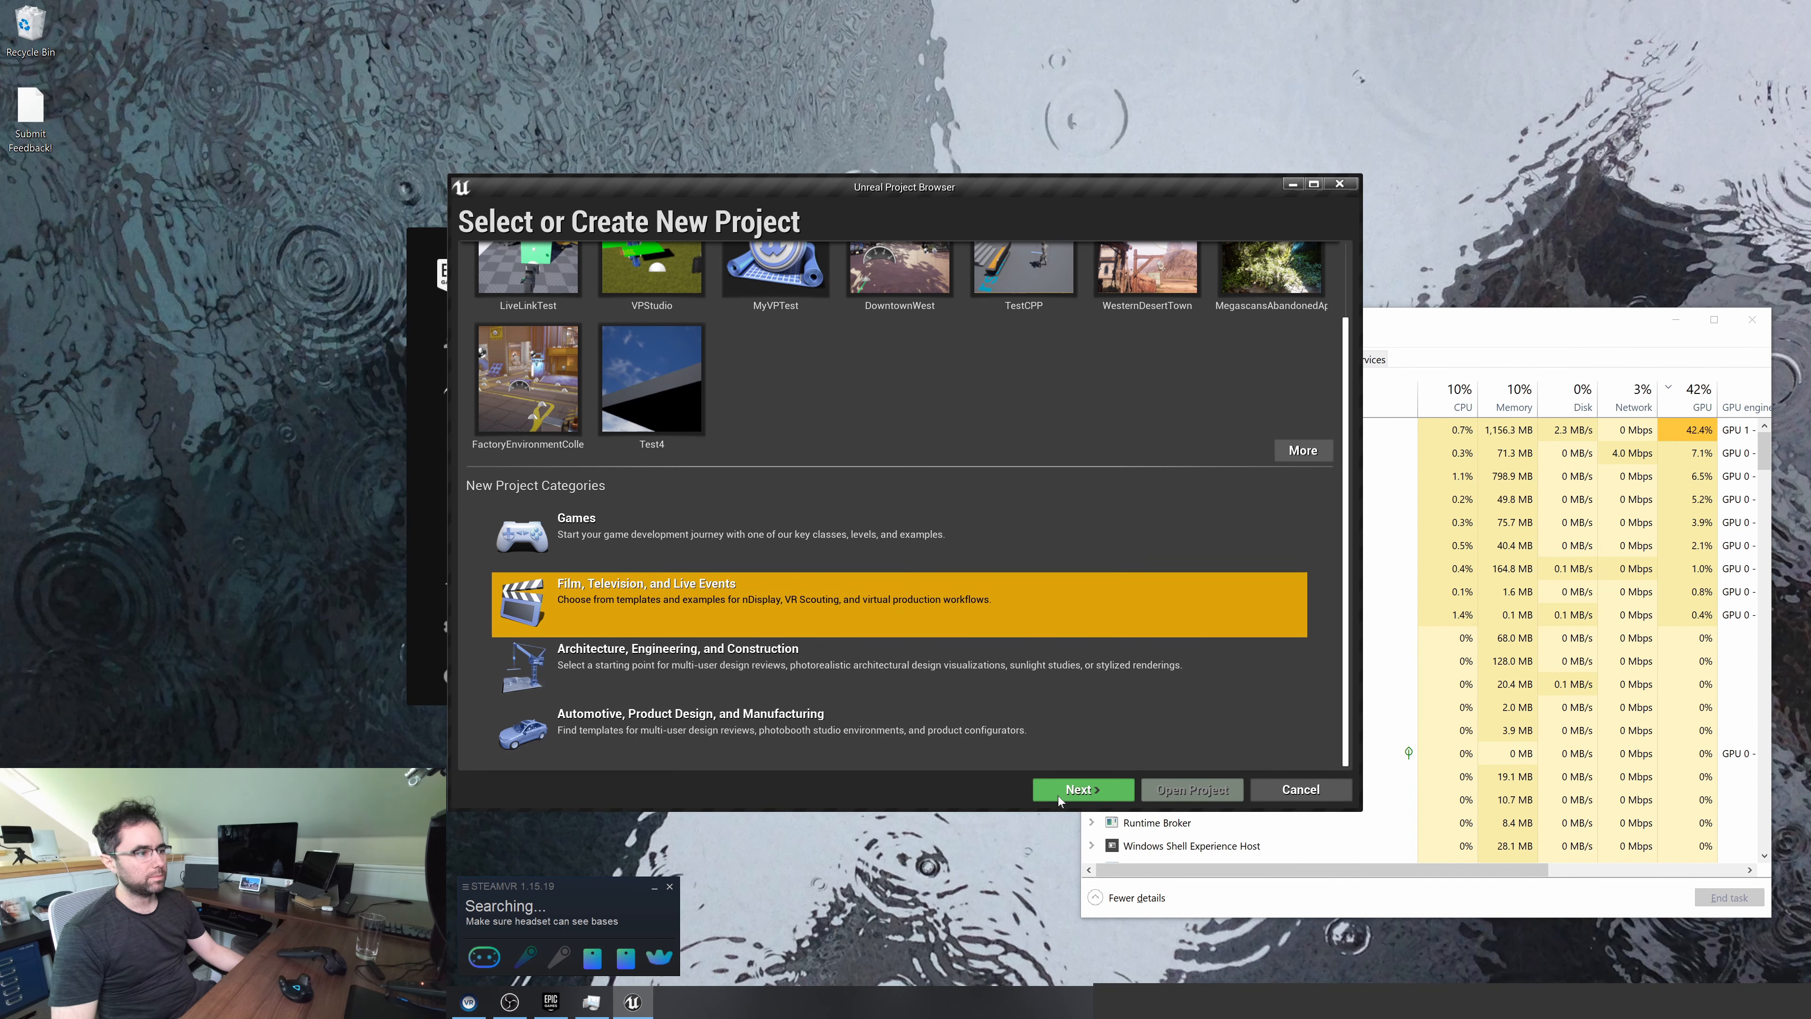
pyautogui.click(1076, 789)
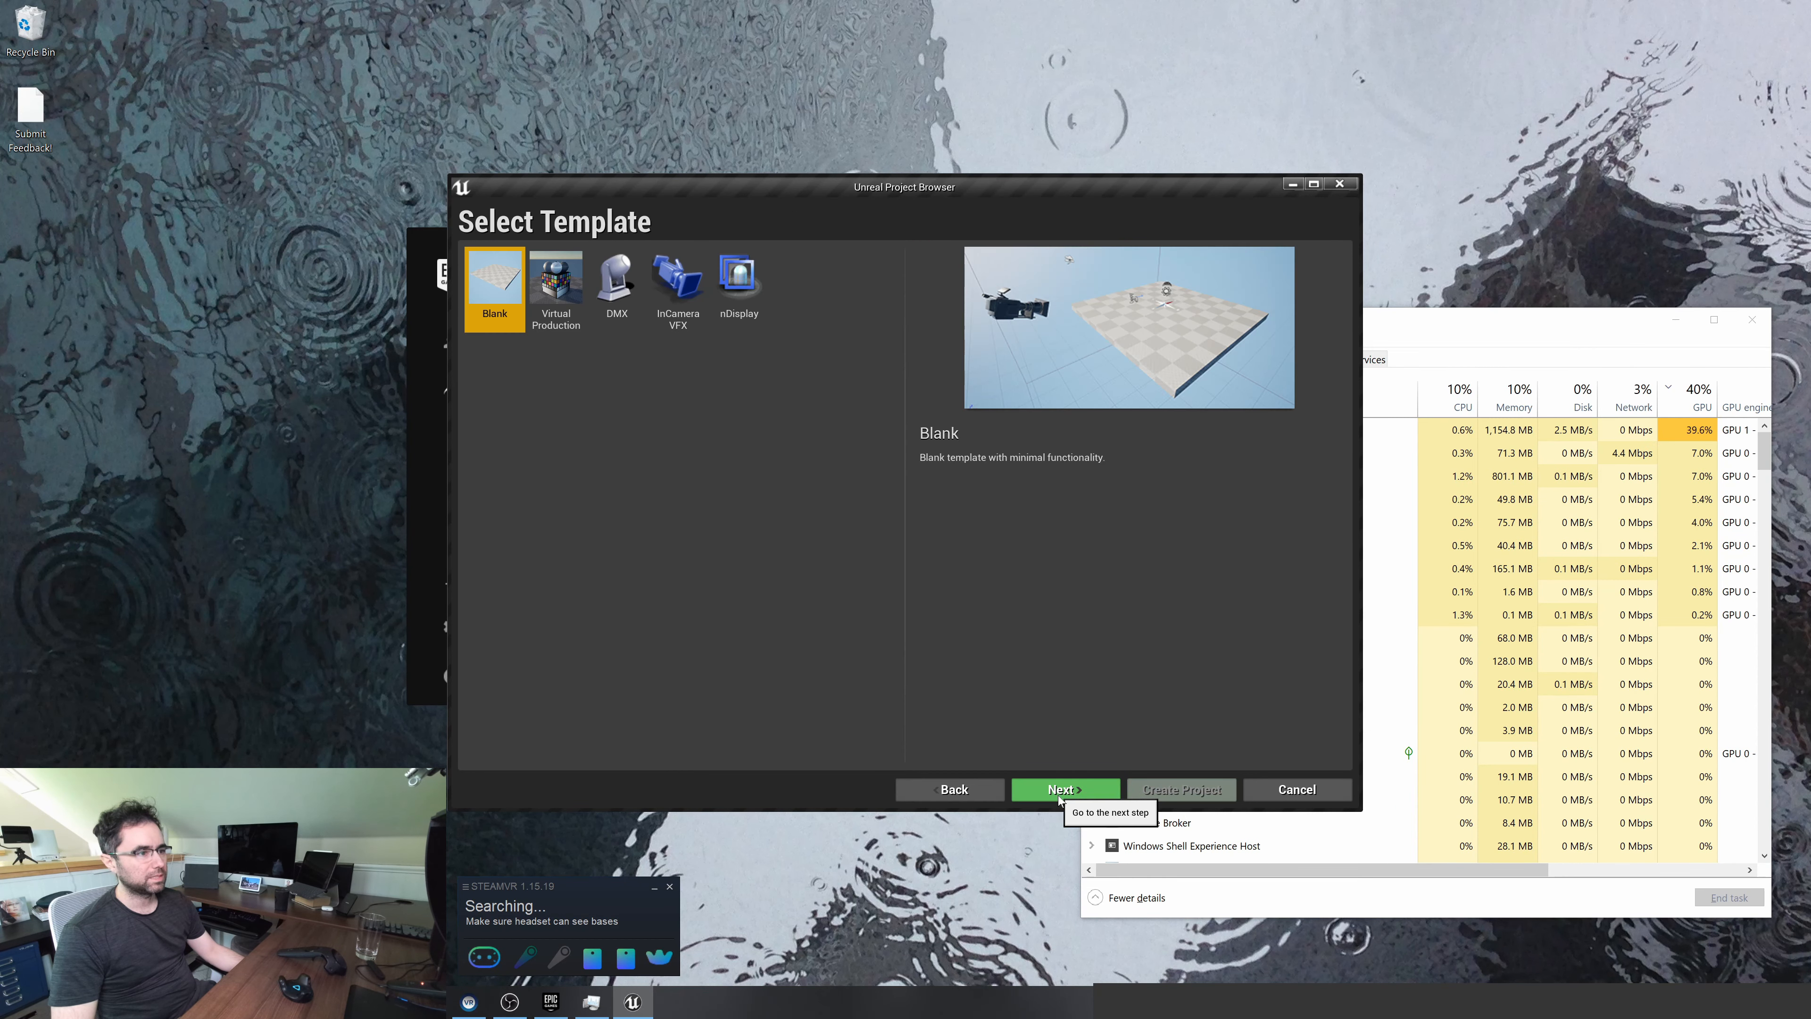
pyautogui.click(574, 296)
pyautogui.click(677, 282)
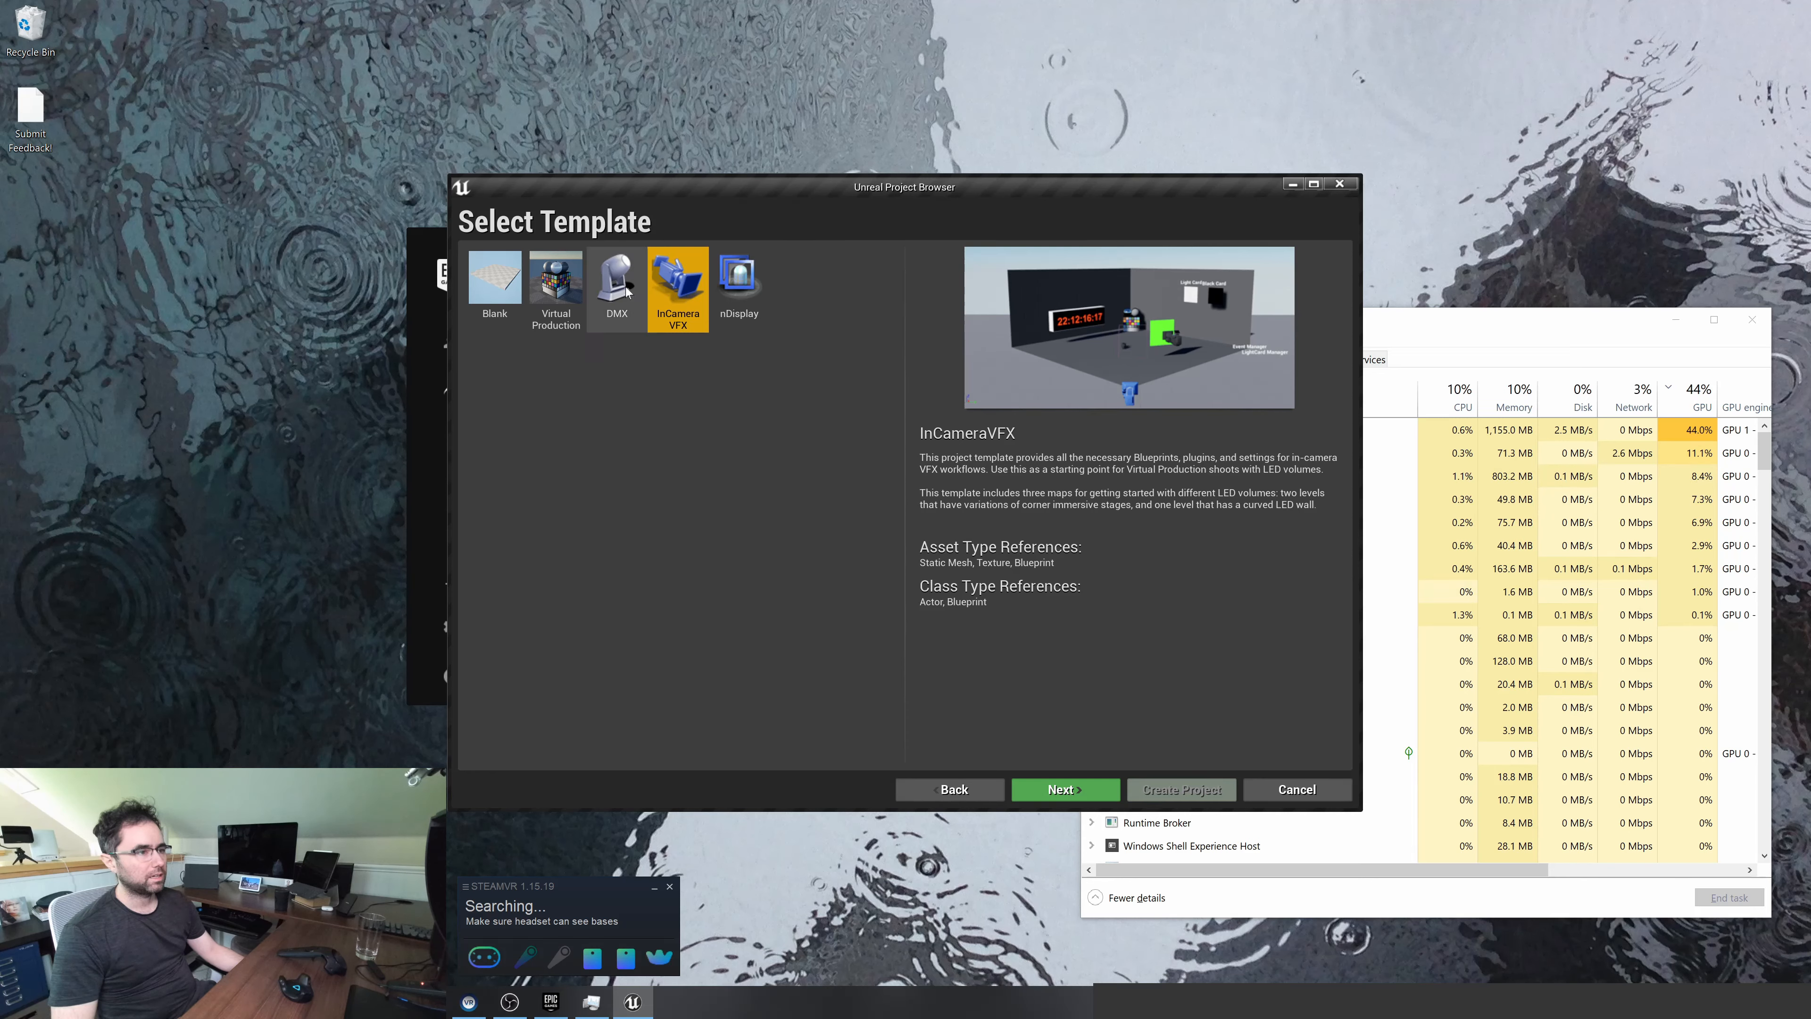
pyautogui.click(472, 302)
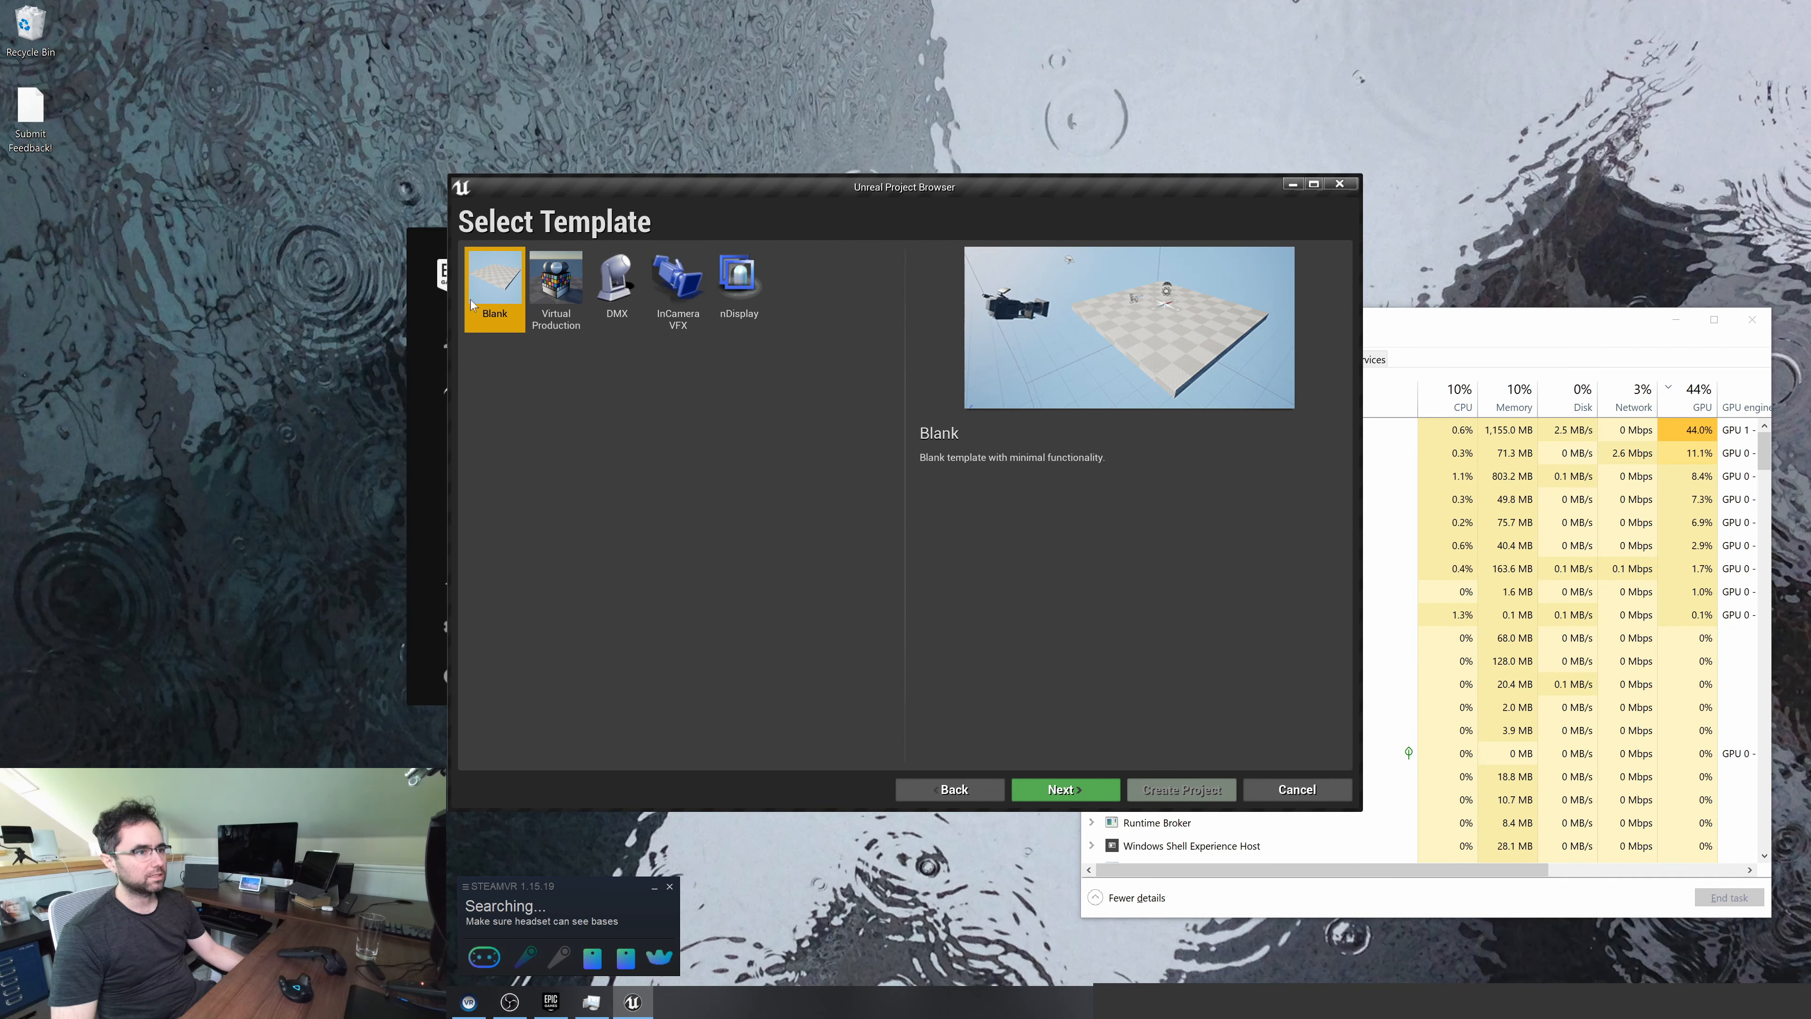
pyautogui.click(1058, 789)
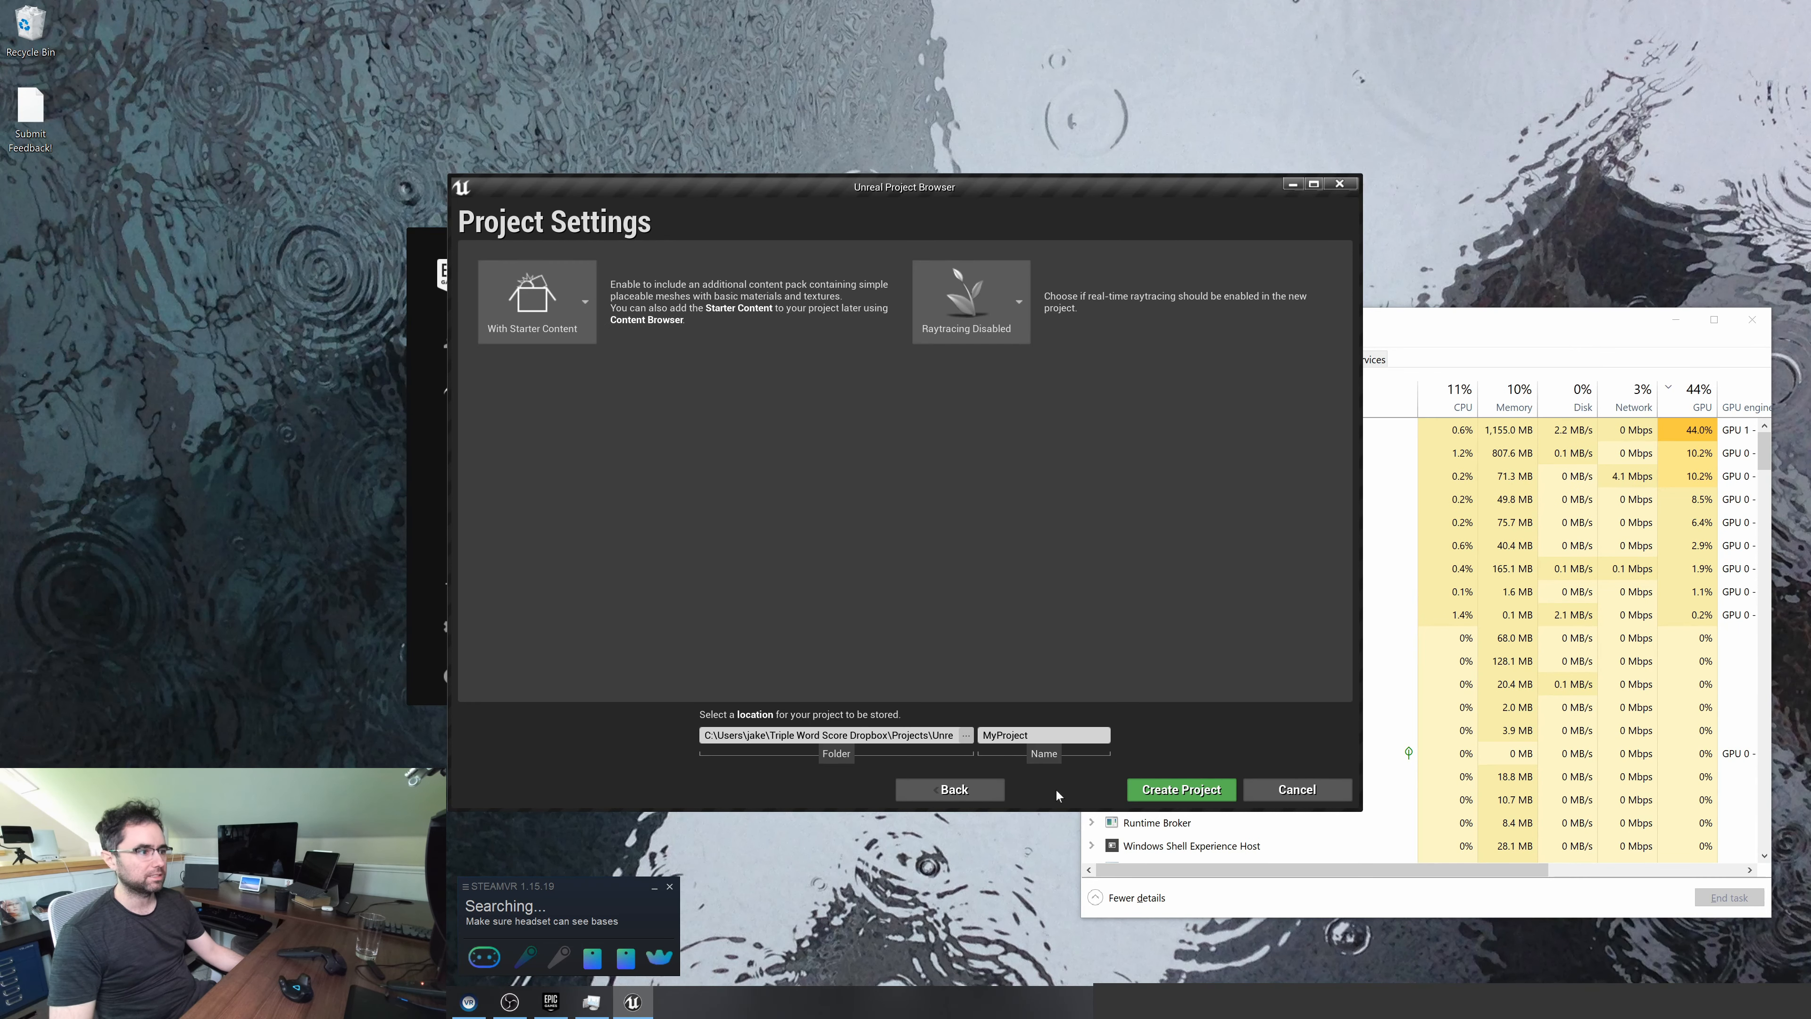
# Enable raytracing, name the project StreamDemo and create it
pyautogui.click(1003, 300)
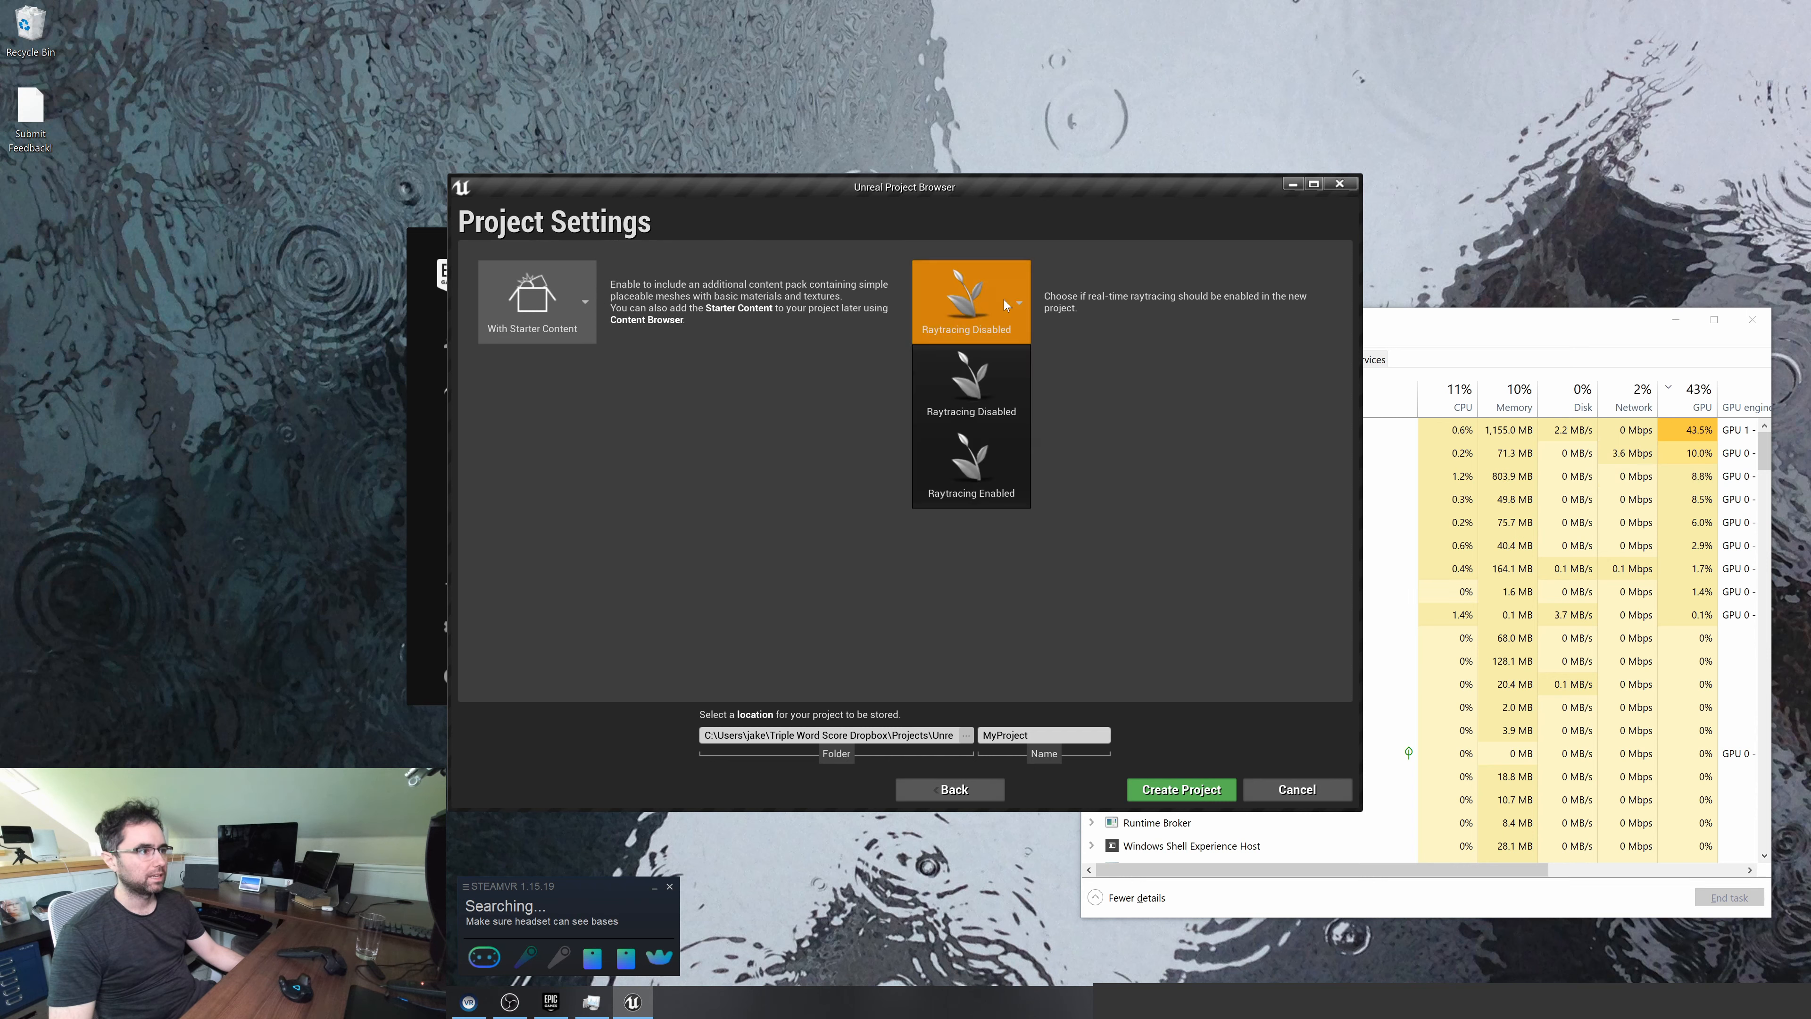
pyautogui.click(996, 483)
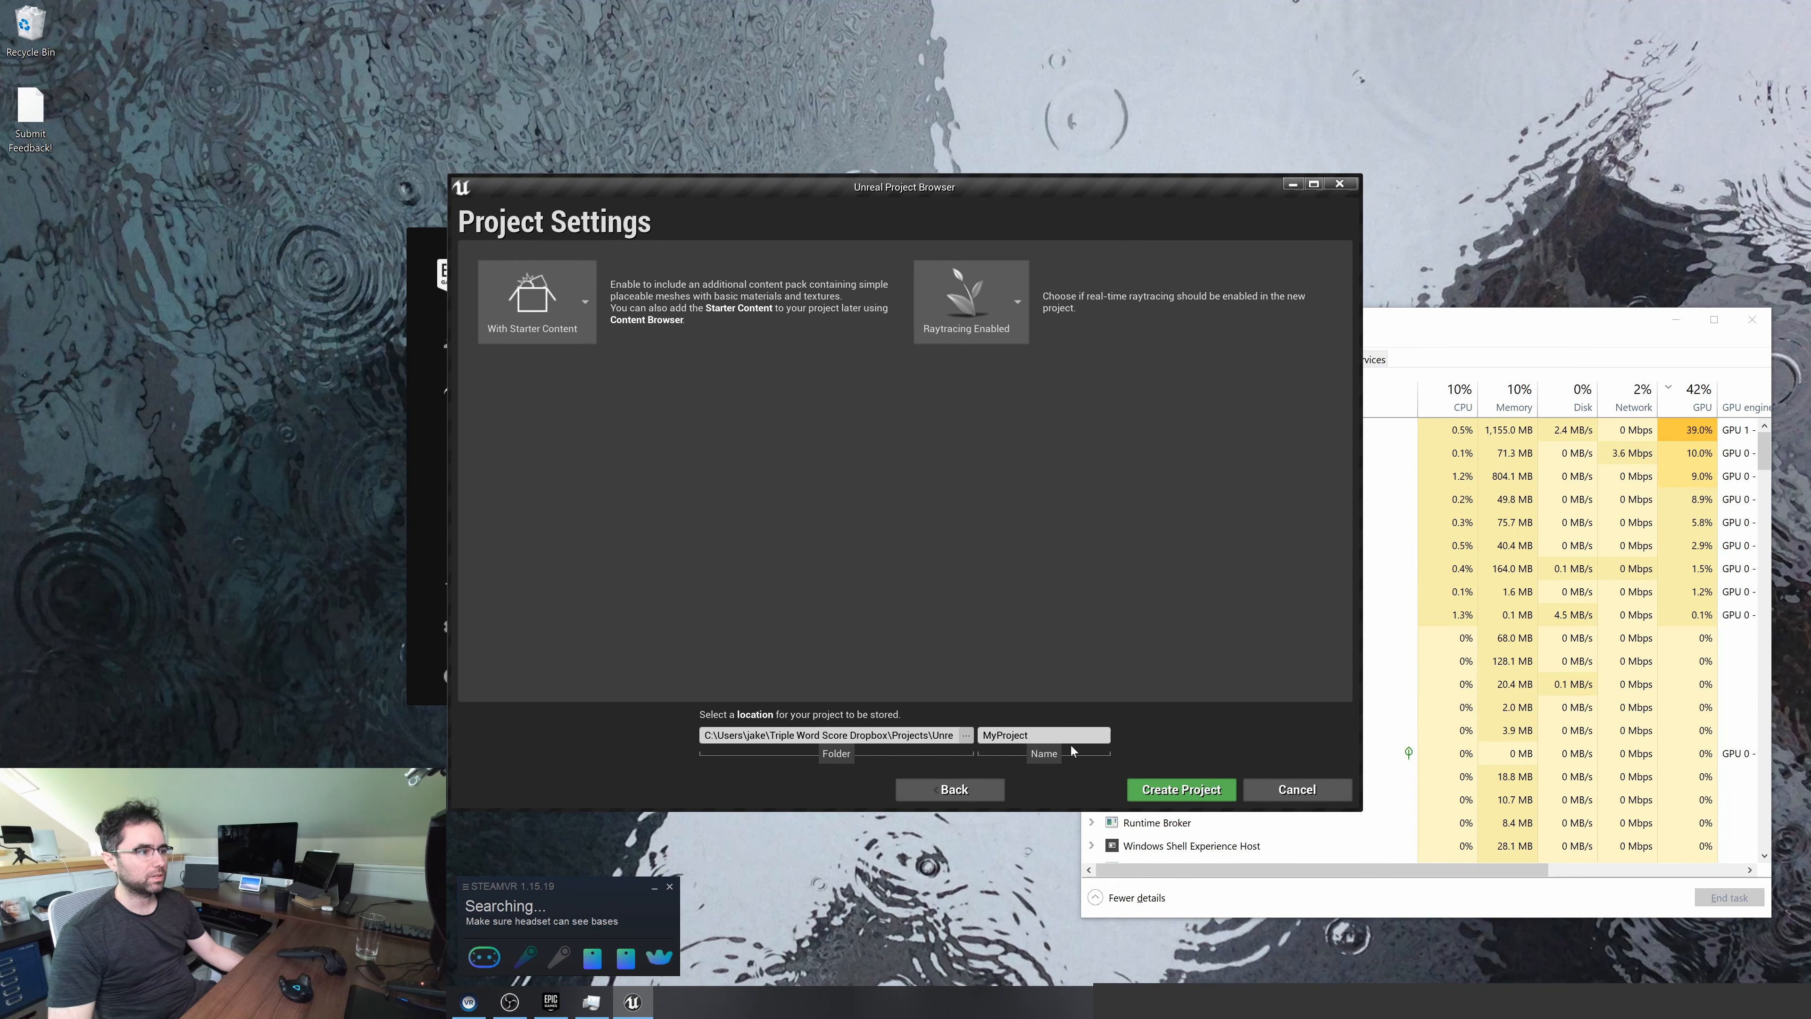
pyautogui.doubleClick(1036, 735)
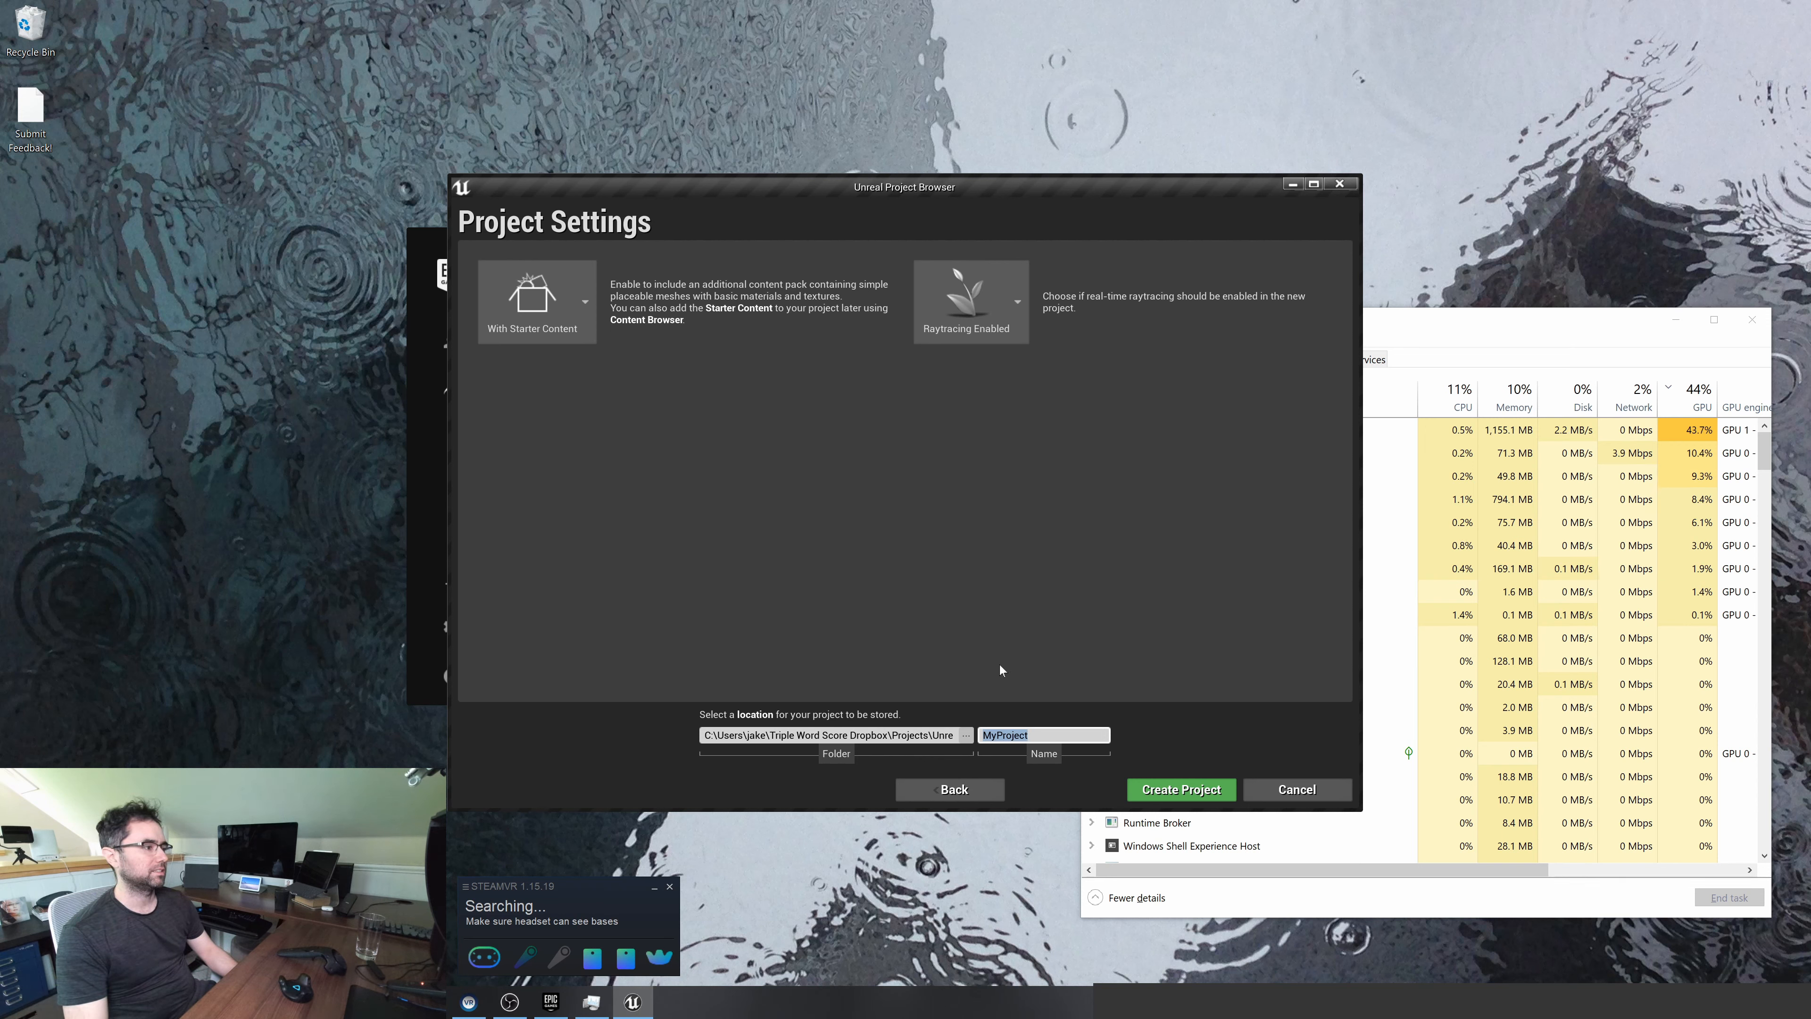
pyautogui.write('StreamDemo')
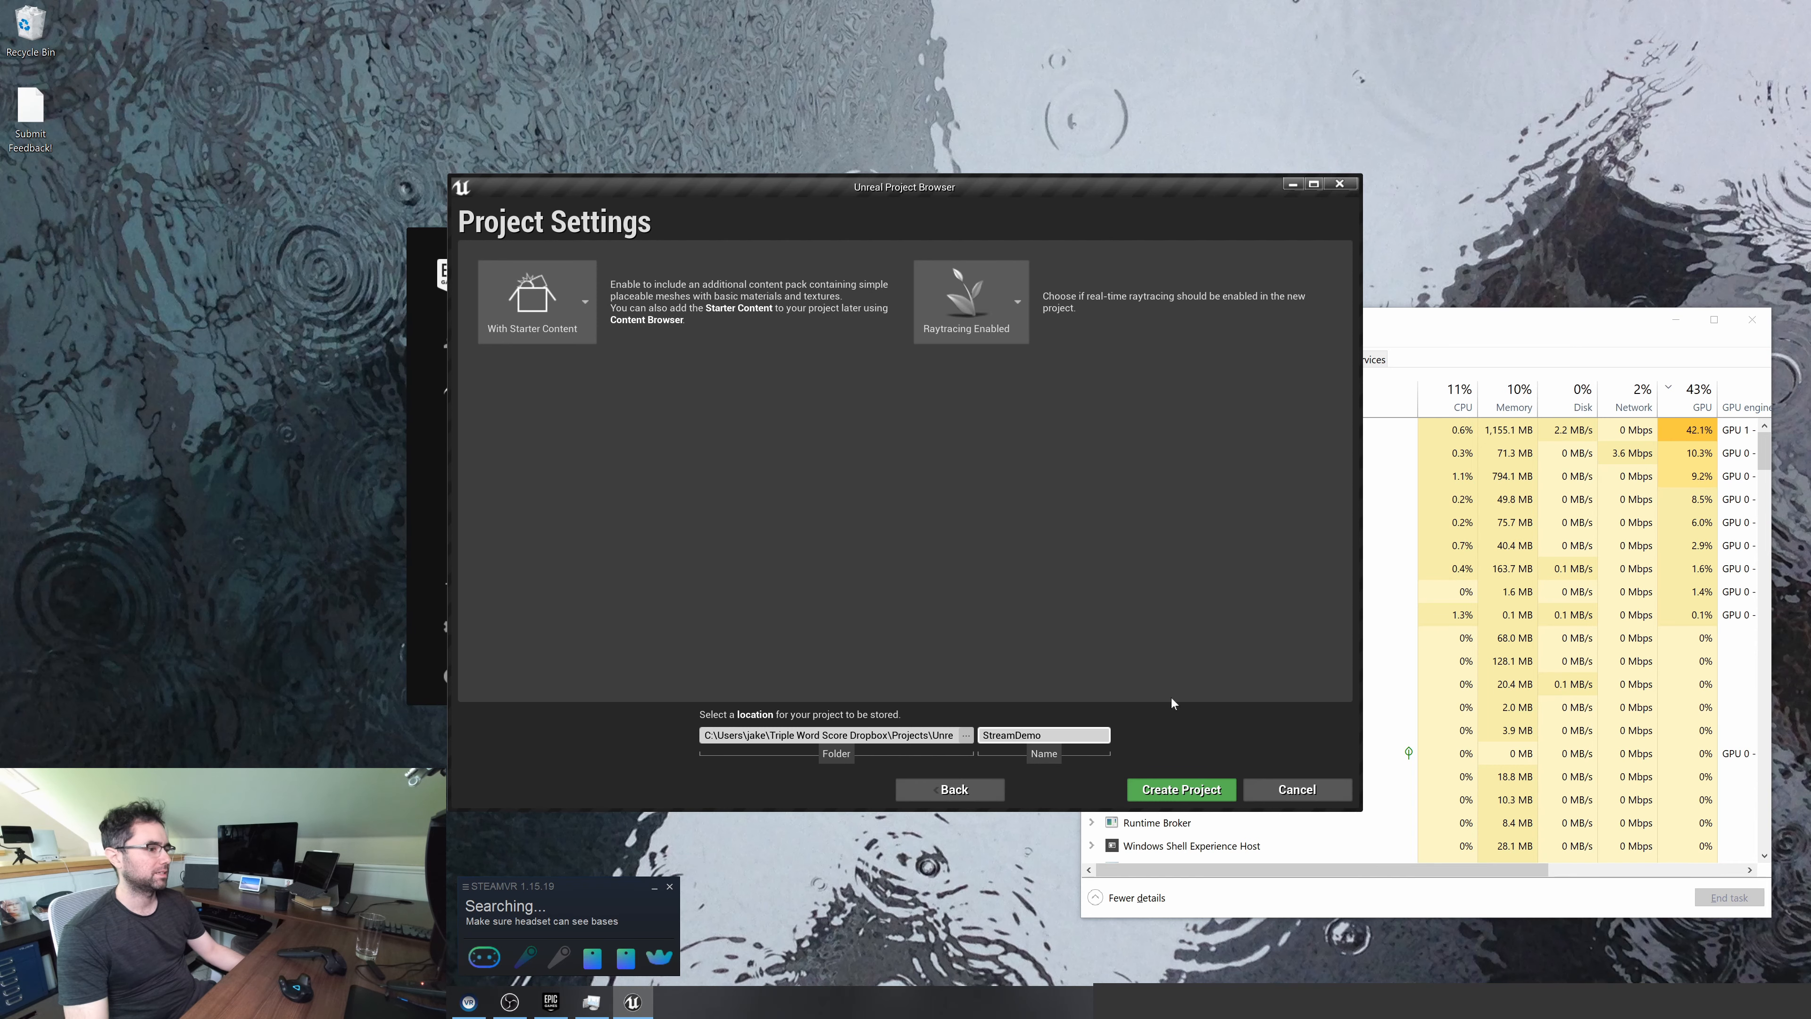
pyautogui.click(1181, 789)
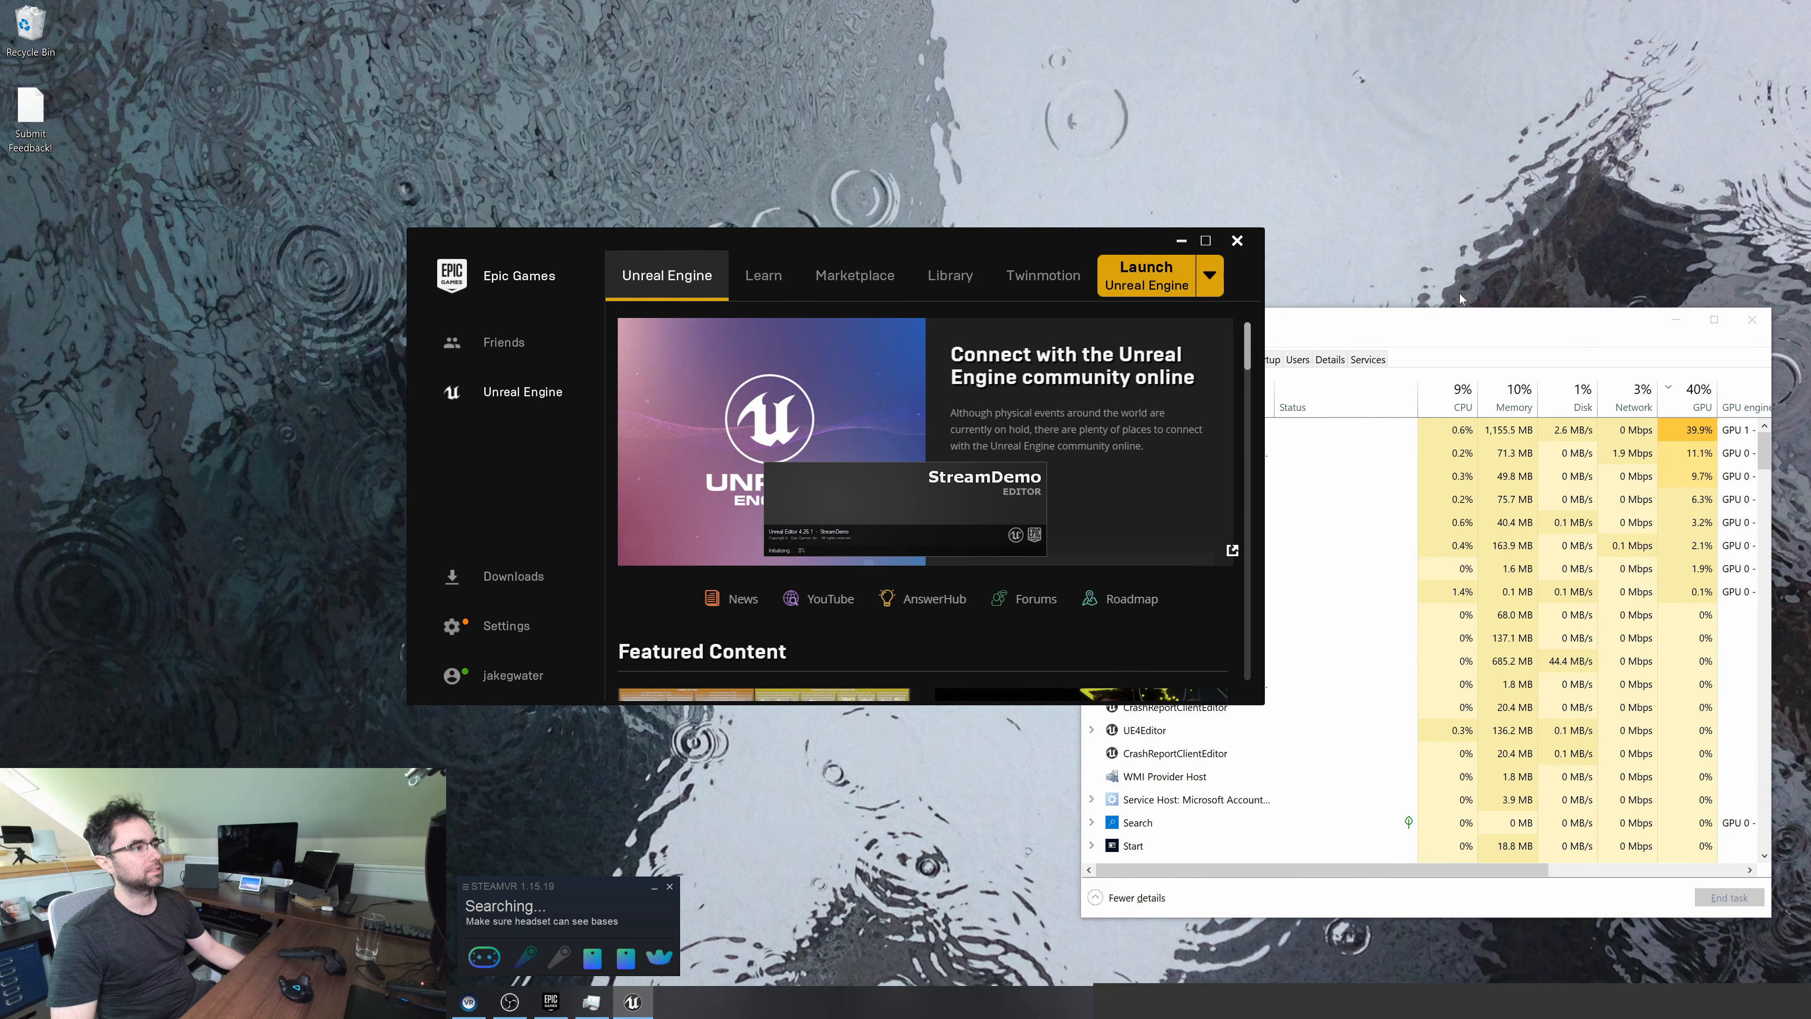
# Close the Epic Games Launcher, update the out-of-date project file and dismiss the new plugins notice
pyautogui.click(1242, 244)
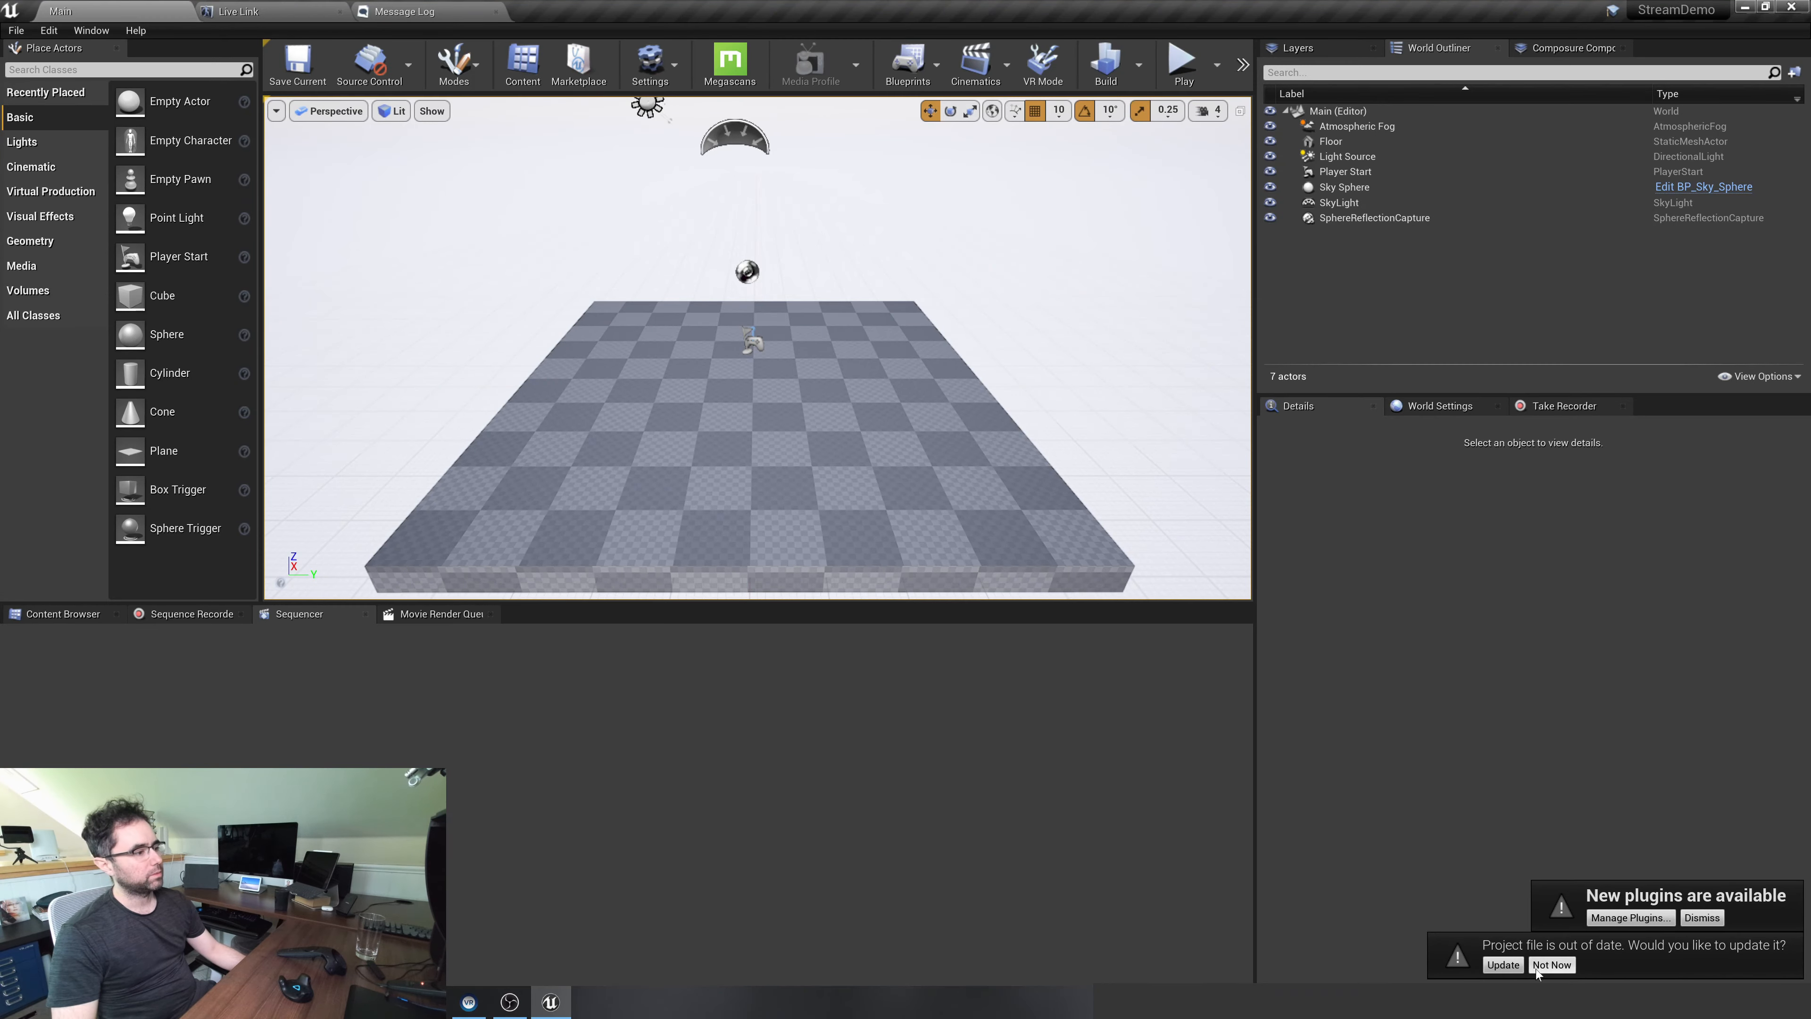
pyautogui.click(1503, 965)
pyautogui.click(1703, 918)
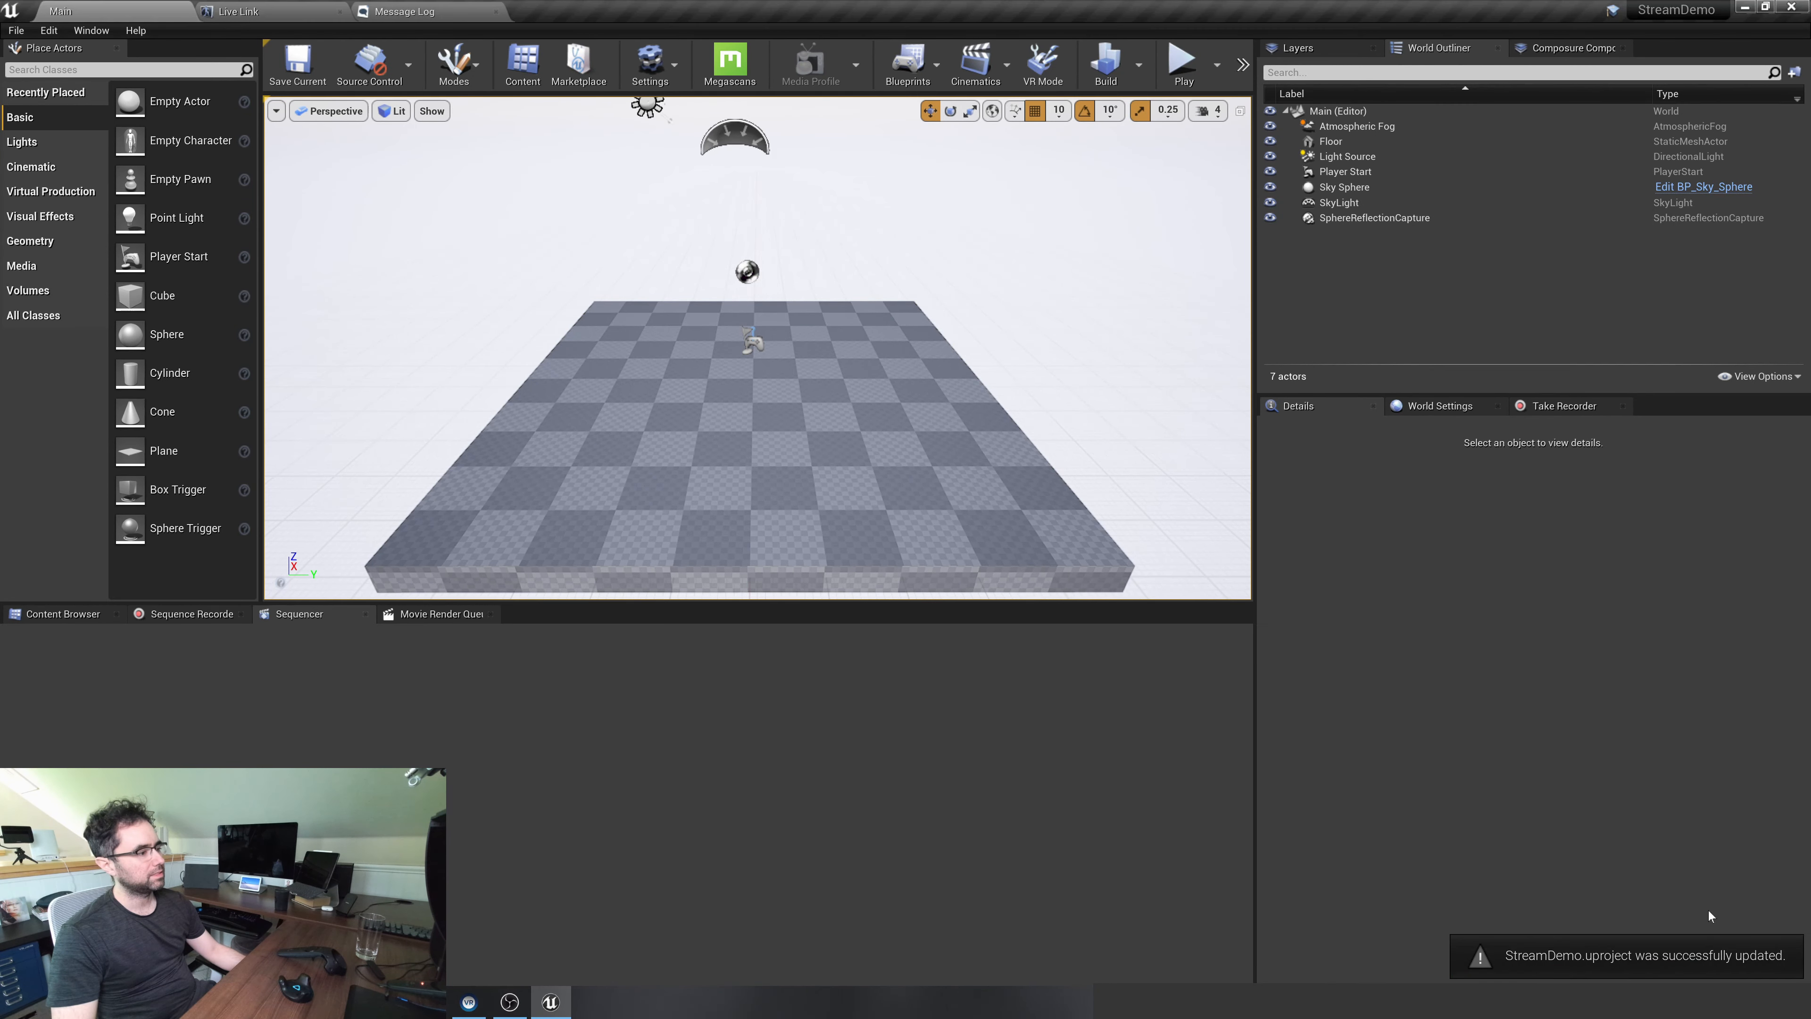
pyautogui.moveTo(725, 364)
pyautogui.mouseDown(button='right')
pyautogui.moveTo(585, 362)
pyautogui.moveTo(725, 364)
pyautogui.mouseUp(button='right')
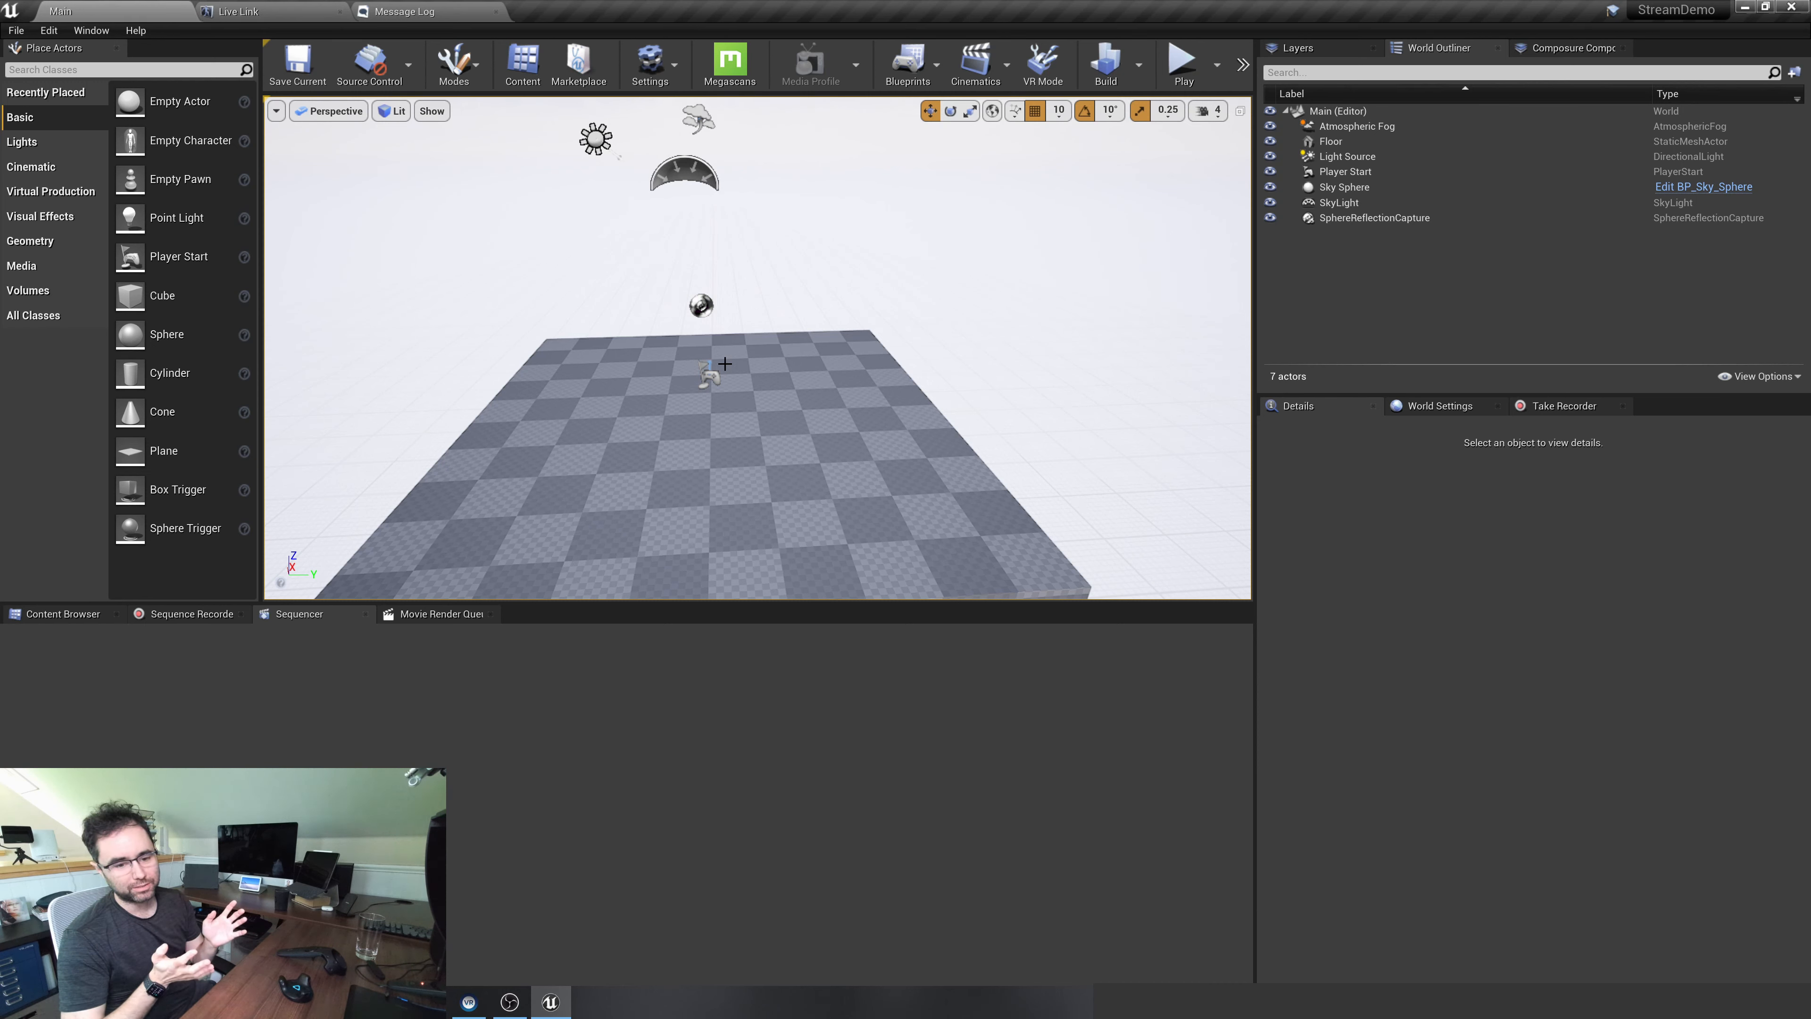
pyautogui.moveTo(762, 330); pyautogui.dragTo(784, 385, button='right')
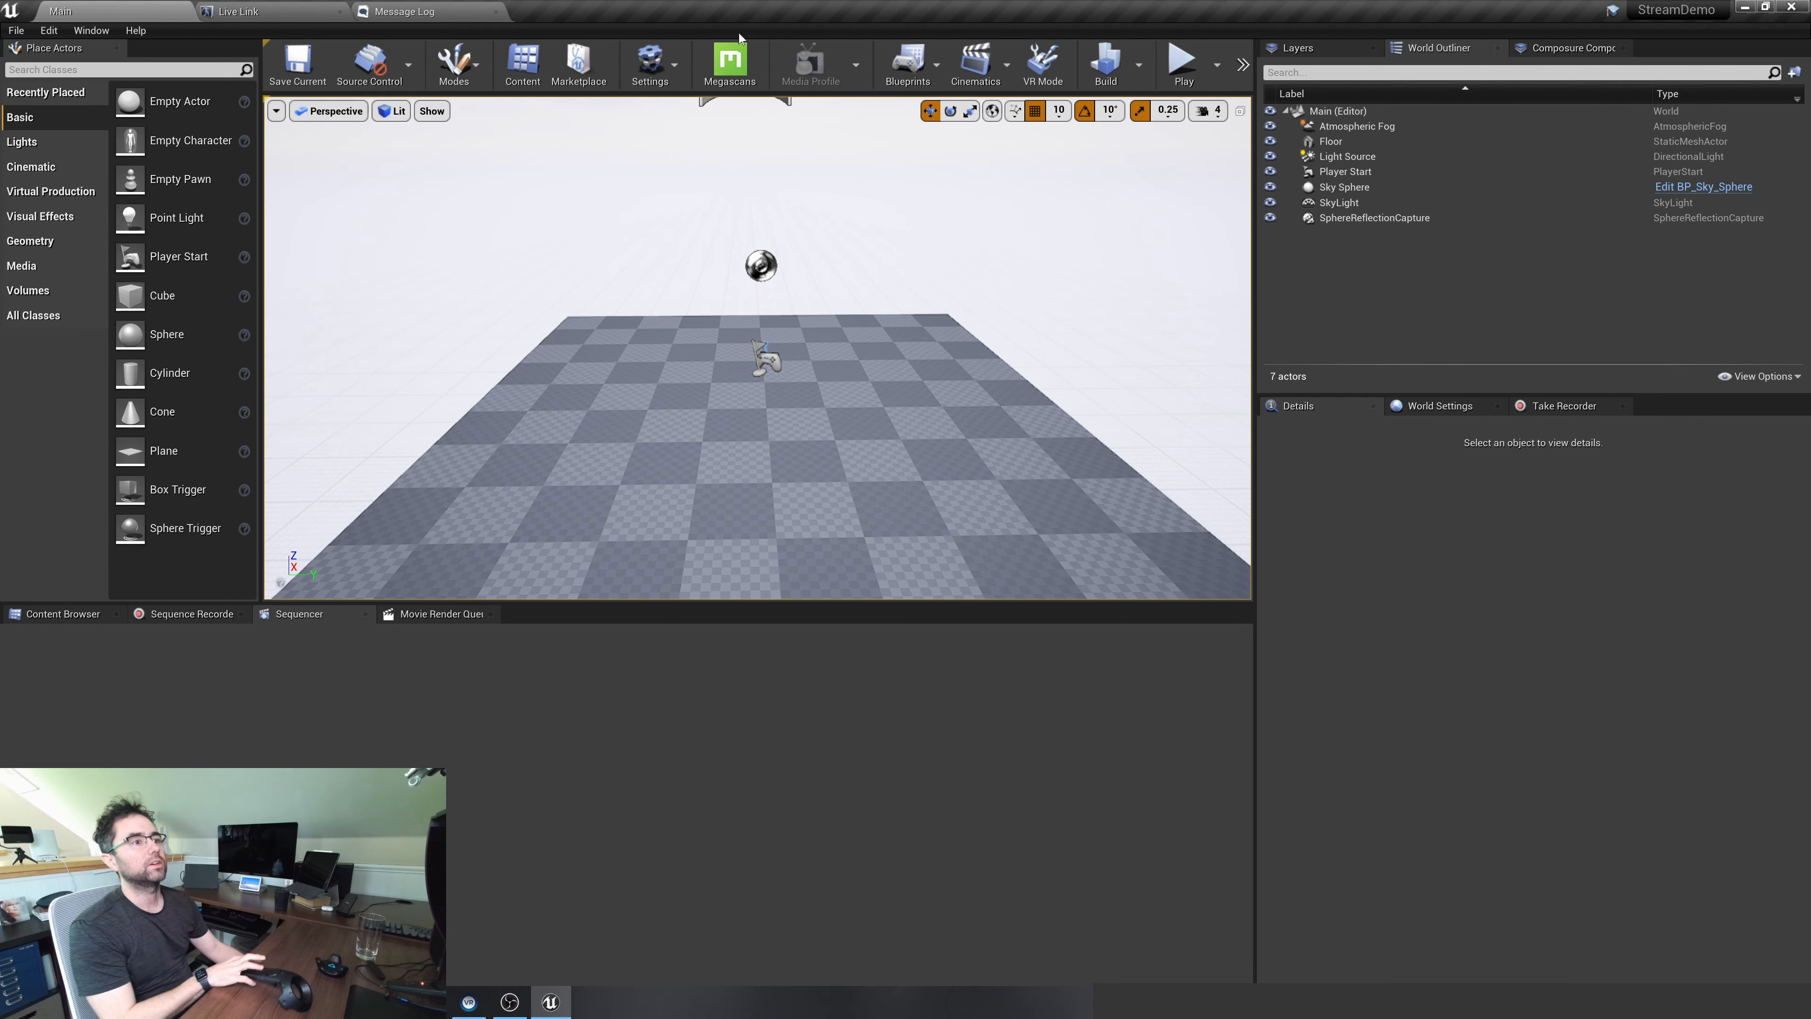
# Search the plugins for livelink, enable the LiveLinkXR beta plugin and restart the editor
pyautogui.click(649, 63)
pyautogui.click(671, 152)
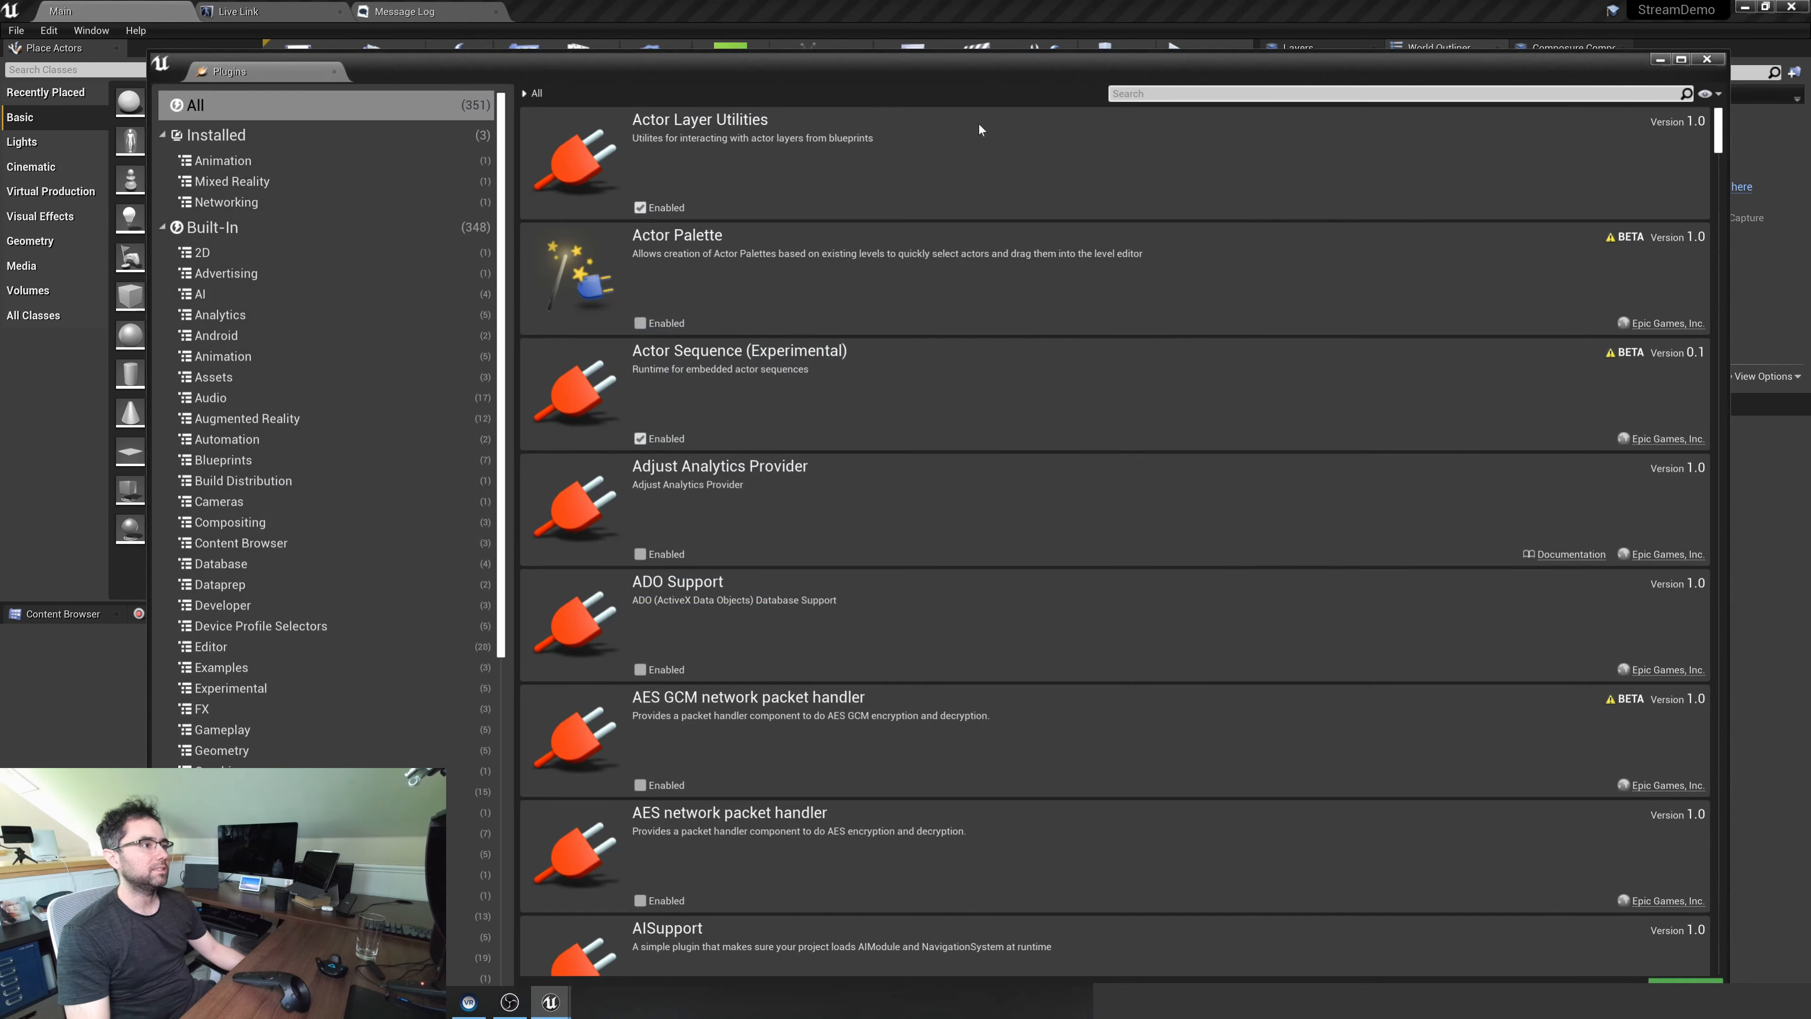
pyautogui.write('livelink')
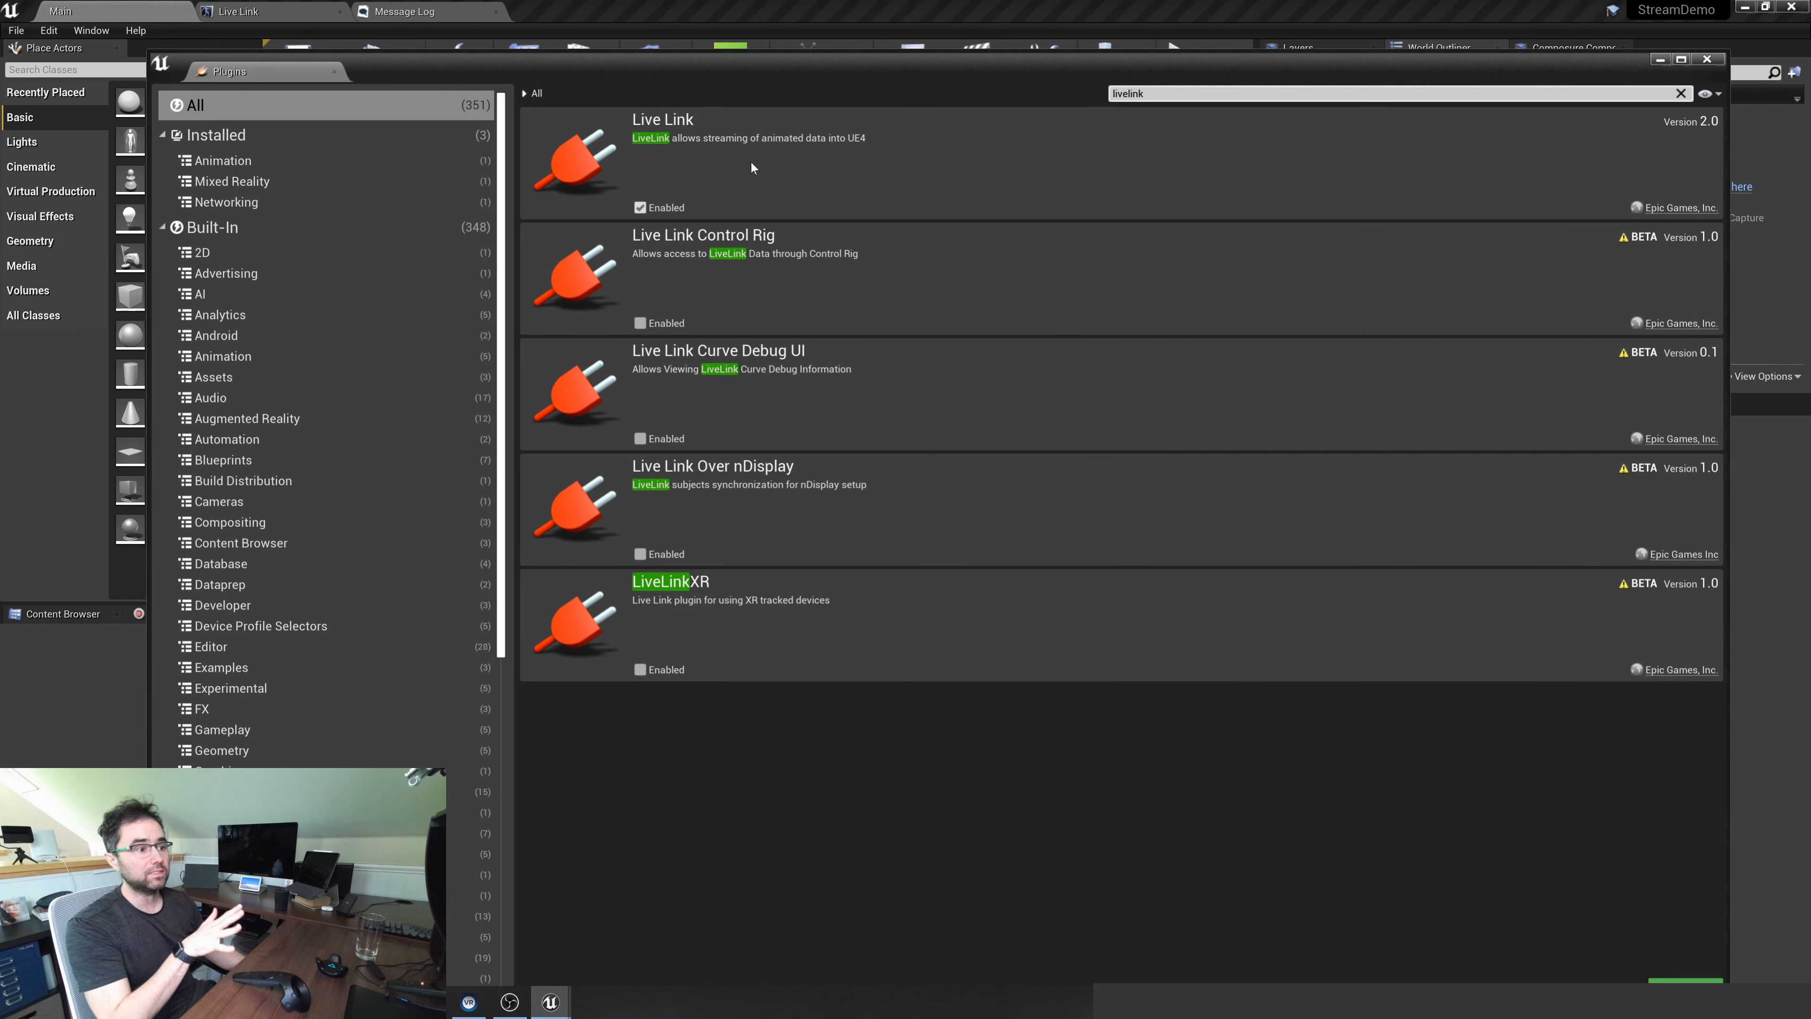
pyautogui.click(639, 669)
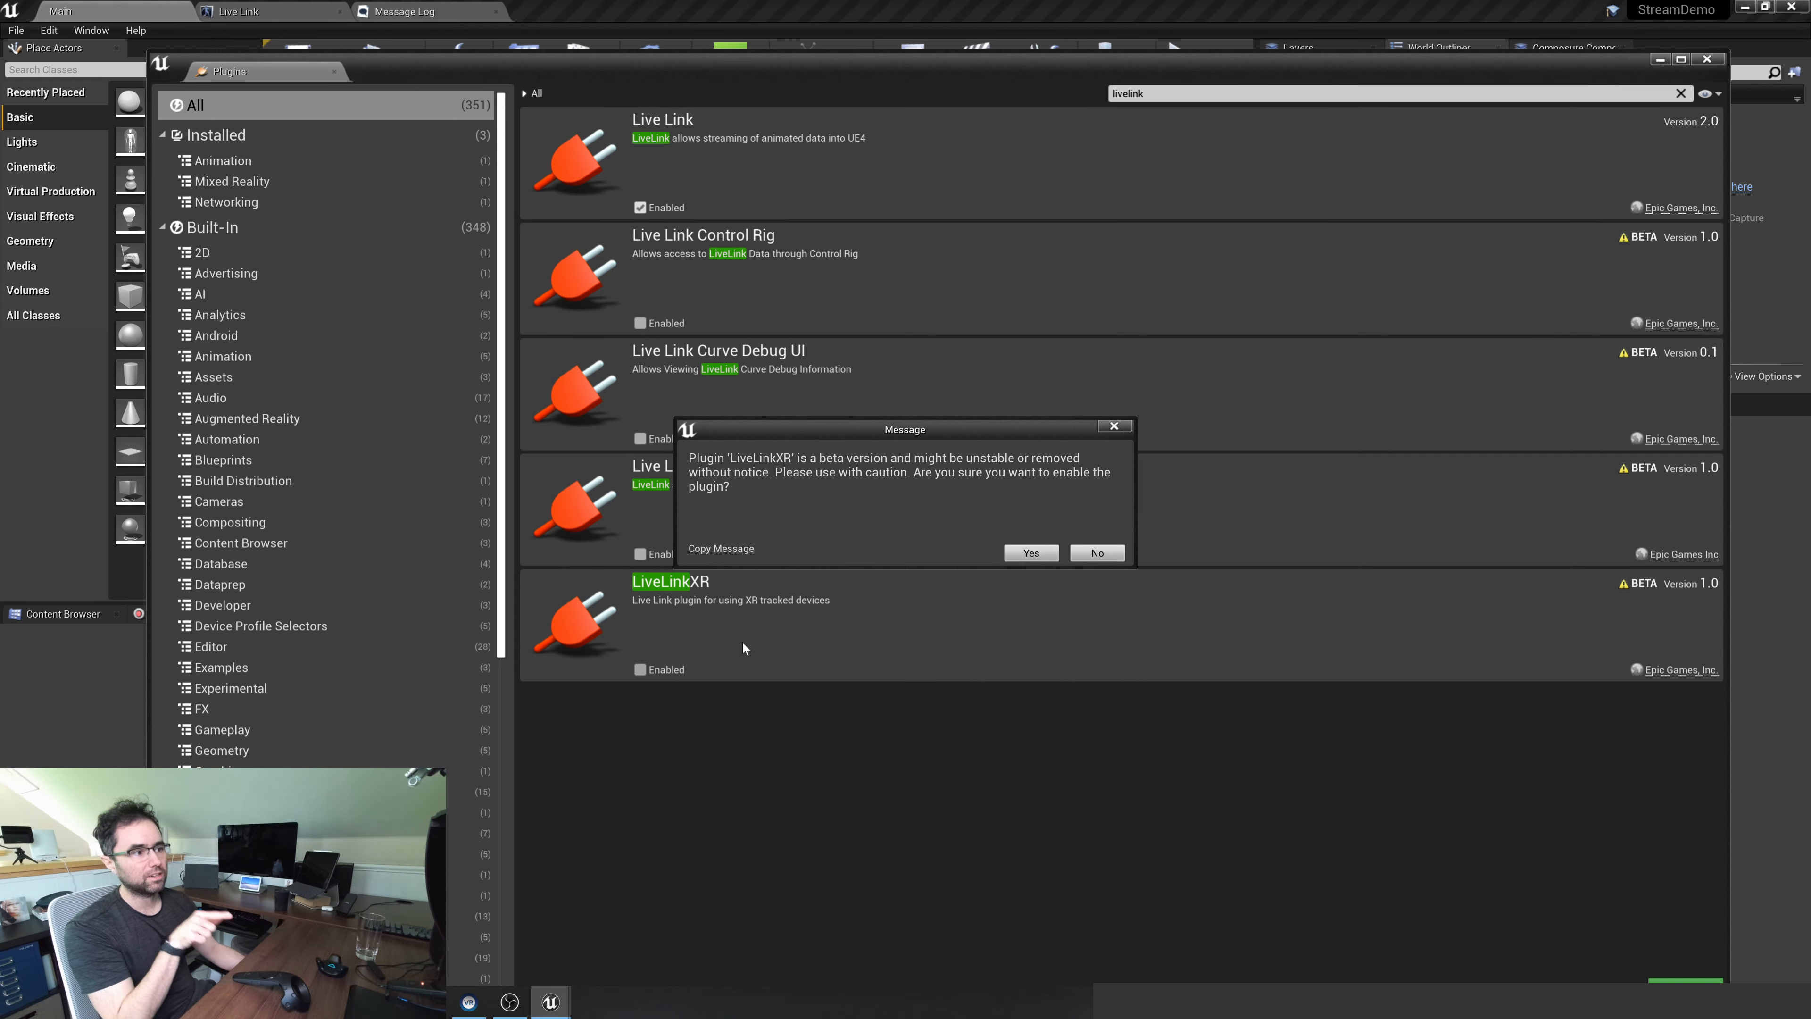
pyautogui.click(1029, 553)
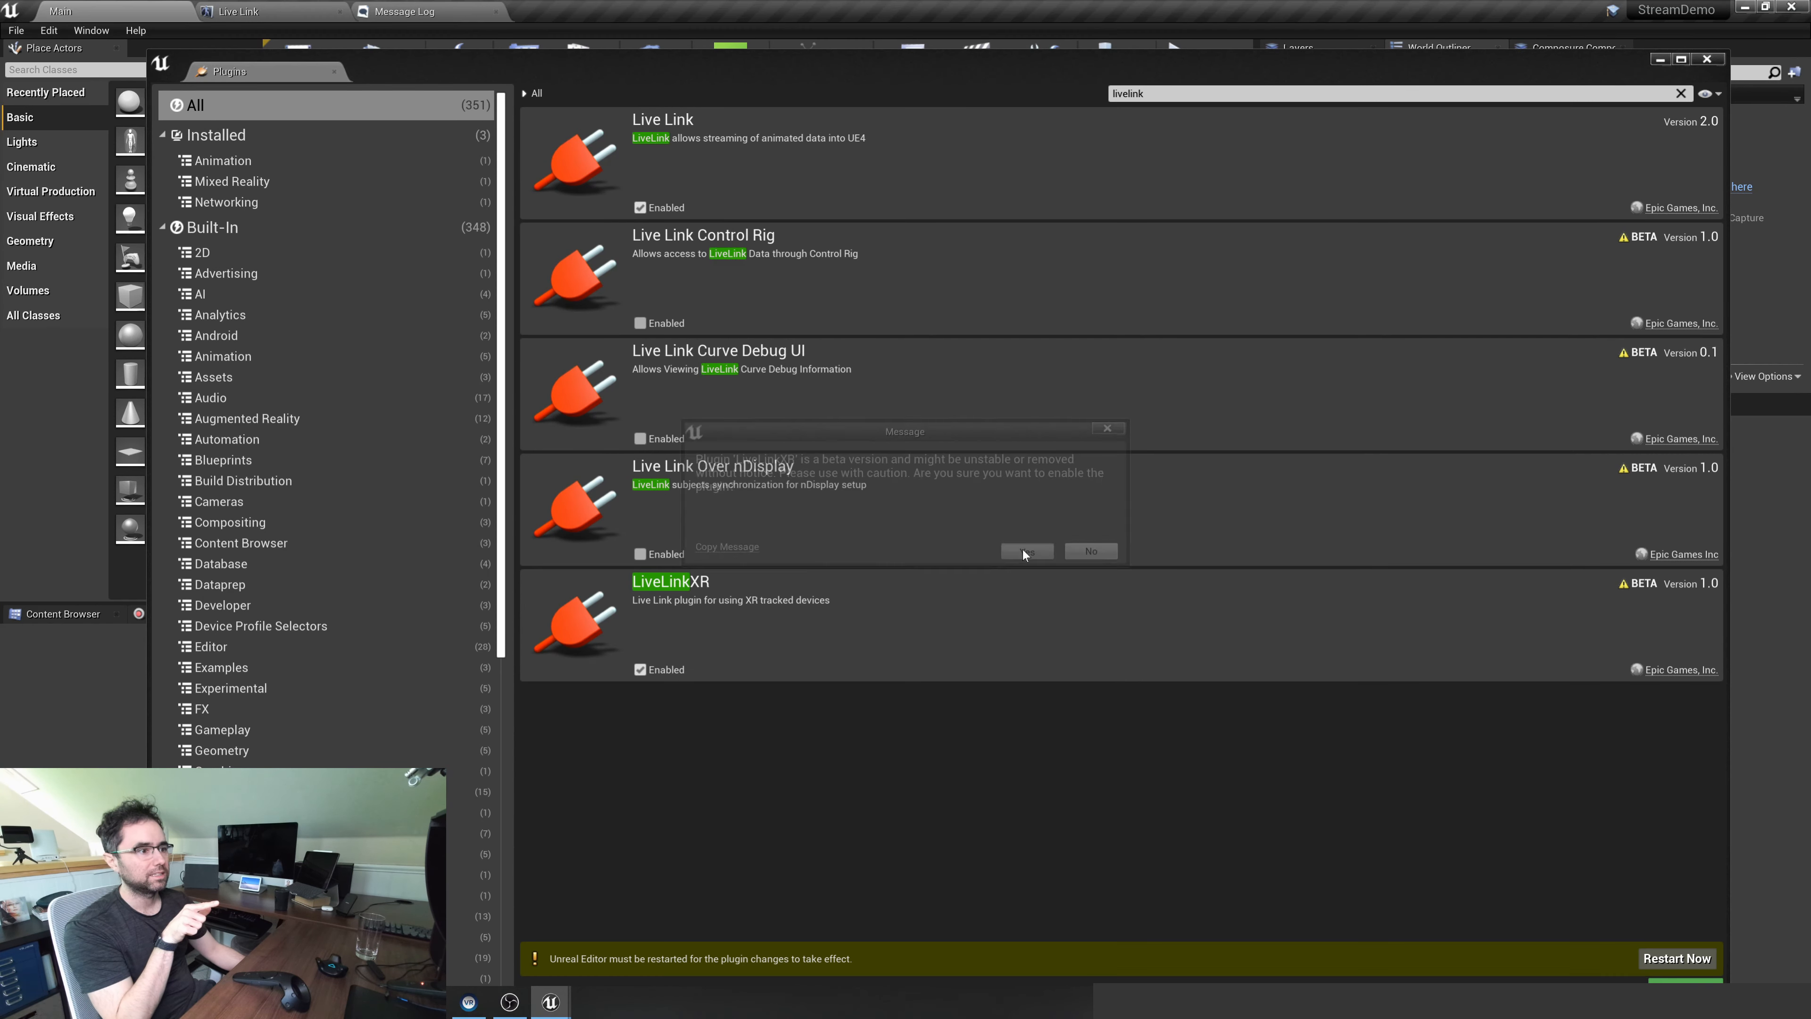
pyautogui.click(1661, 959)
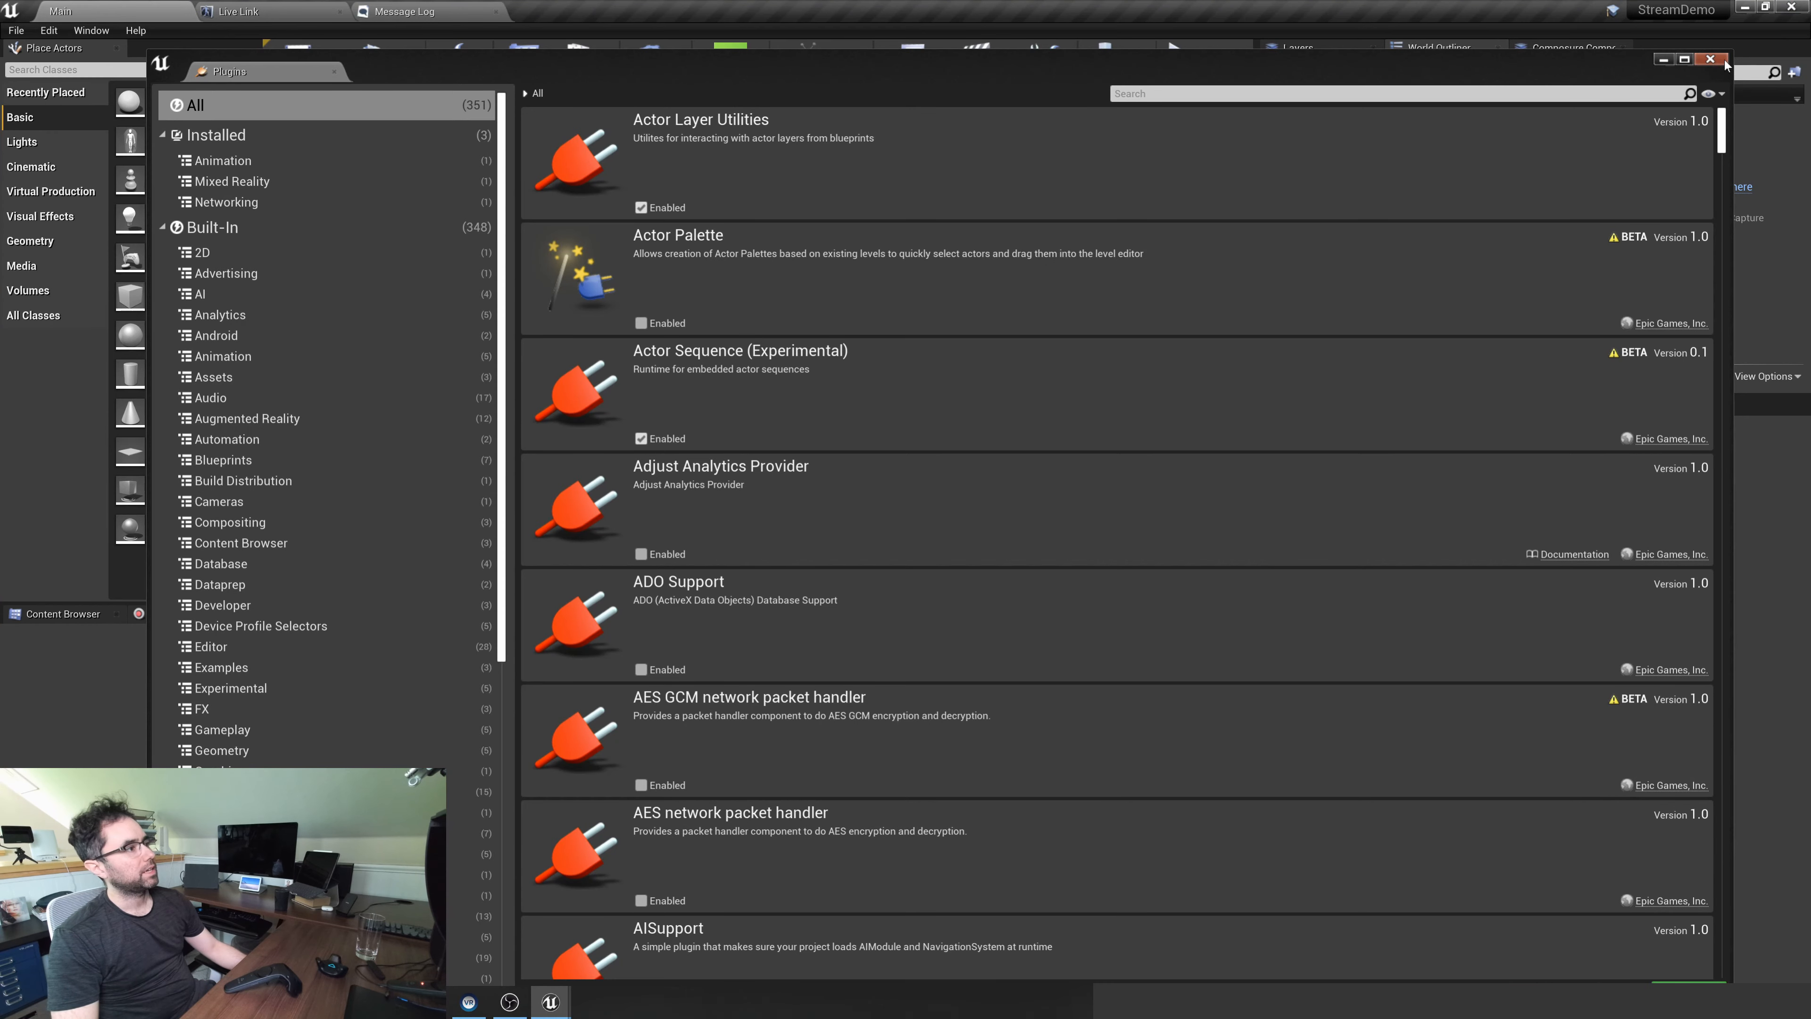
# Close the Plugins window and add a LiveLinkXR source in Live Link with trackers, controllers and HMDs tracked
pyautogui.click(1712, 60)
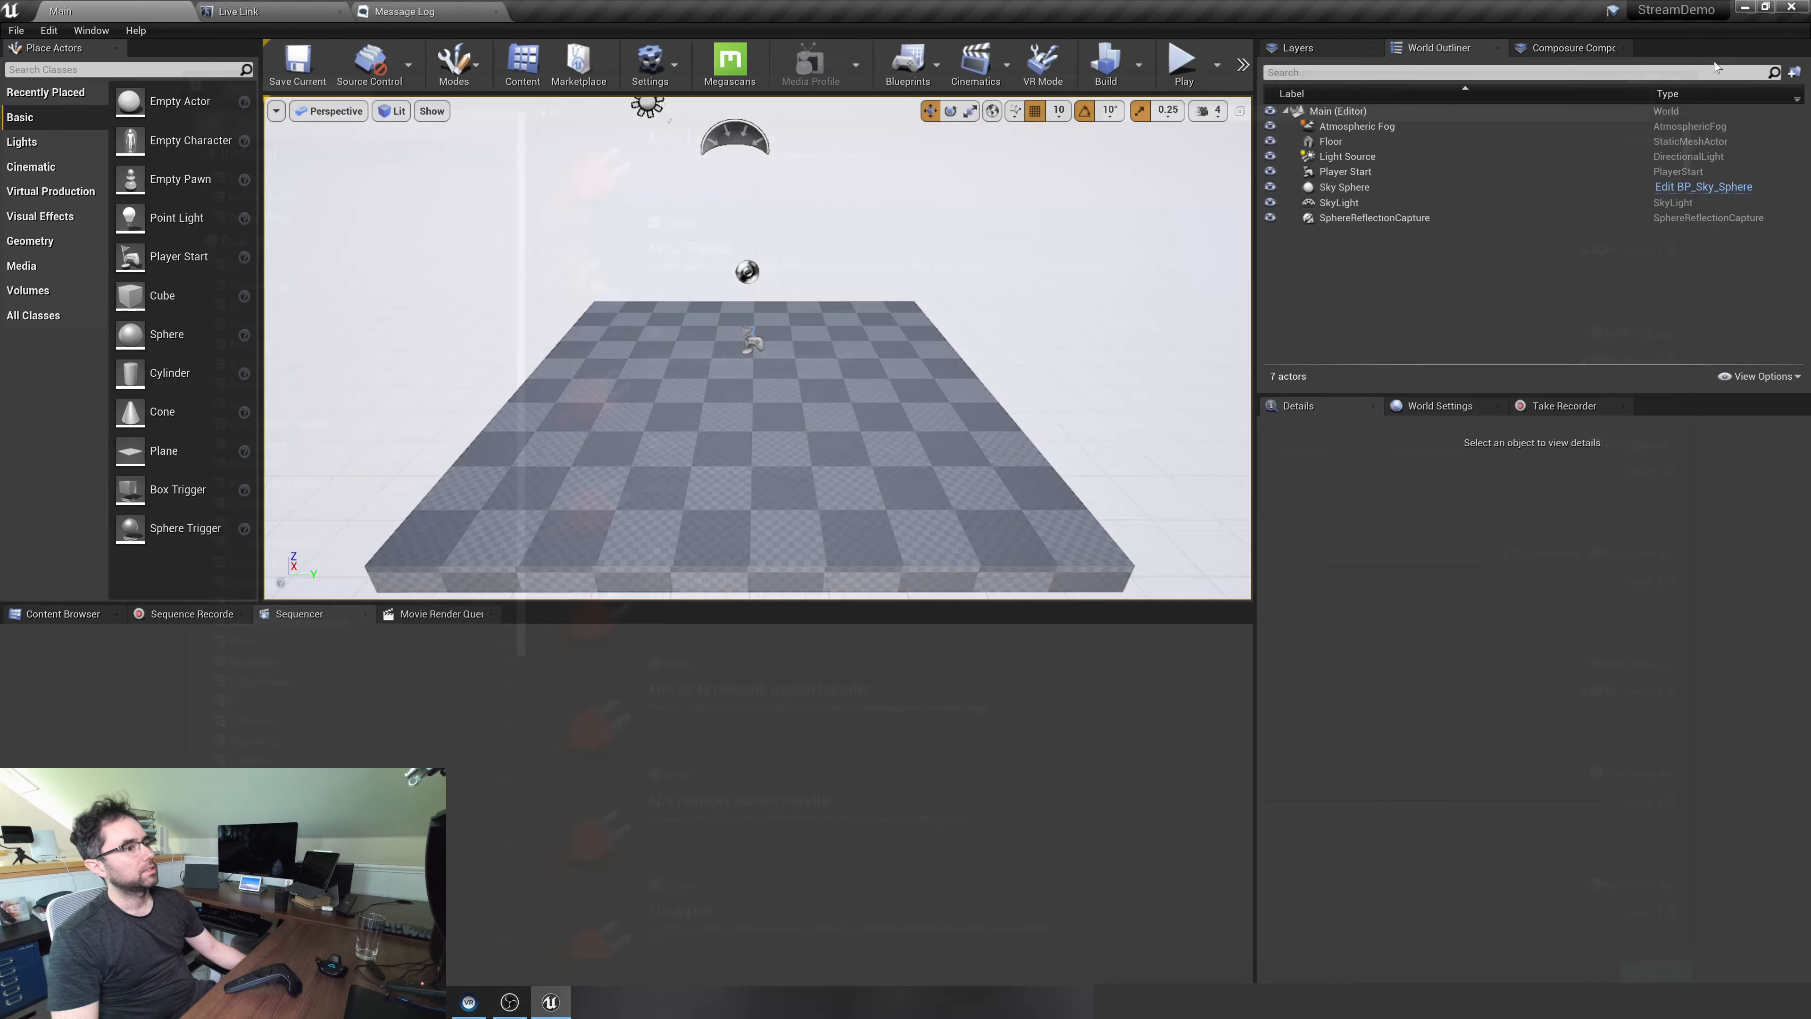
pyautogui.press('w')
pyautogui.moveTo(780, 417); pyautogui.dragTo(812, 416, button='right')
pyautogui.click(281, 12)
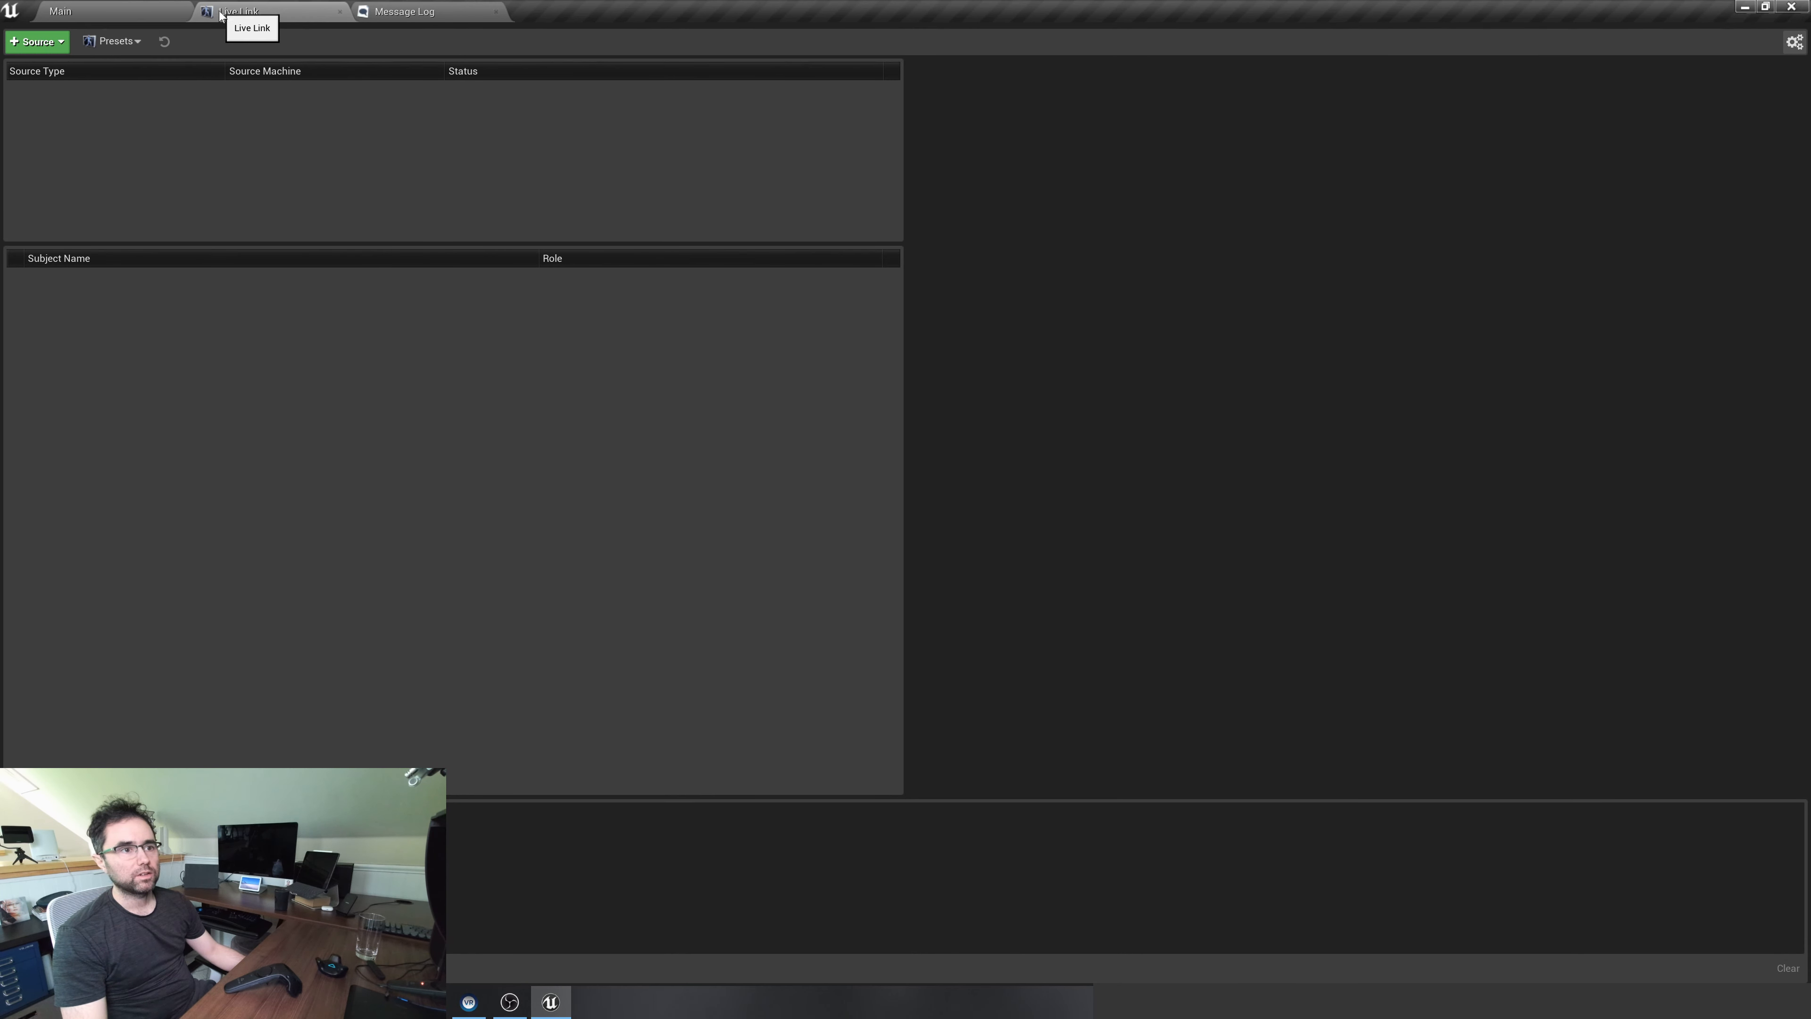
pyautogui.click(36, 42)
pyautogui.moveTo(84, 93)
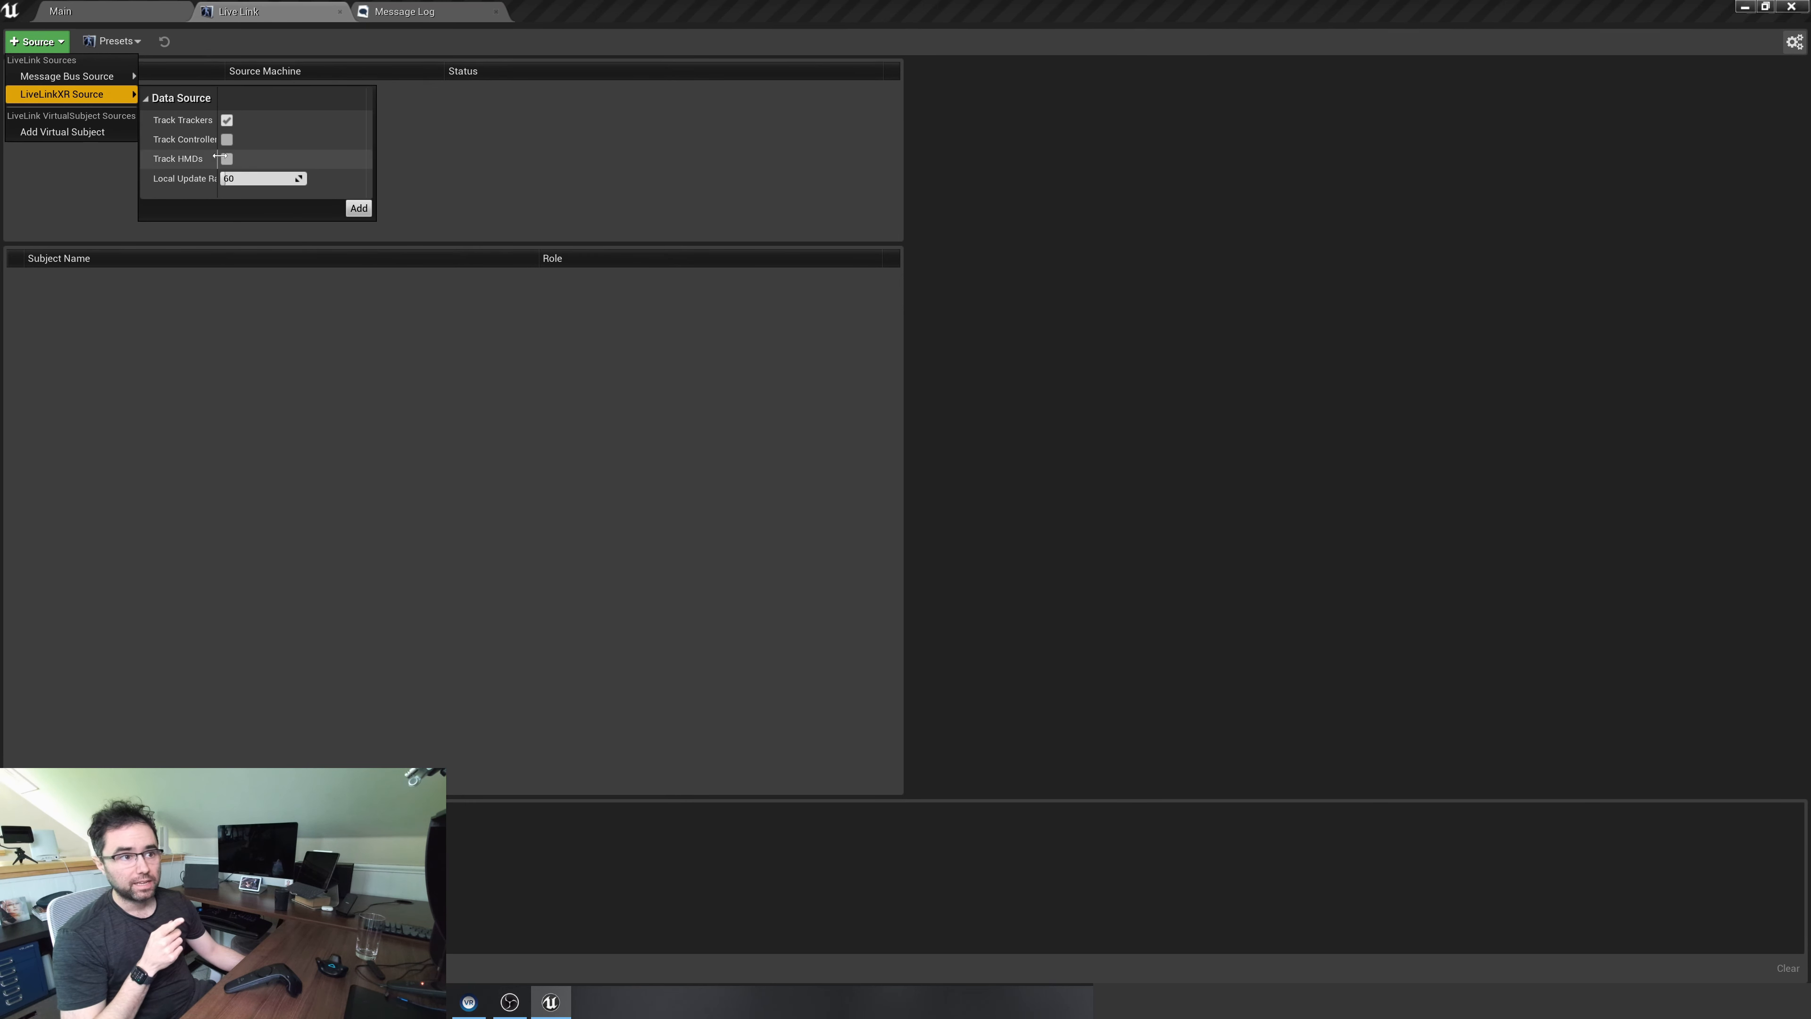
pyautogui.click(226, 139)
pyautogui.click(227, 159)
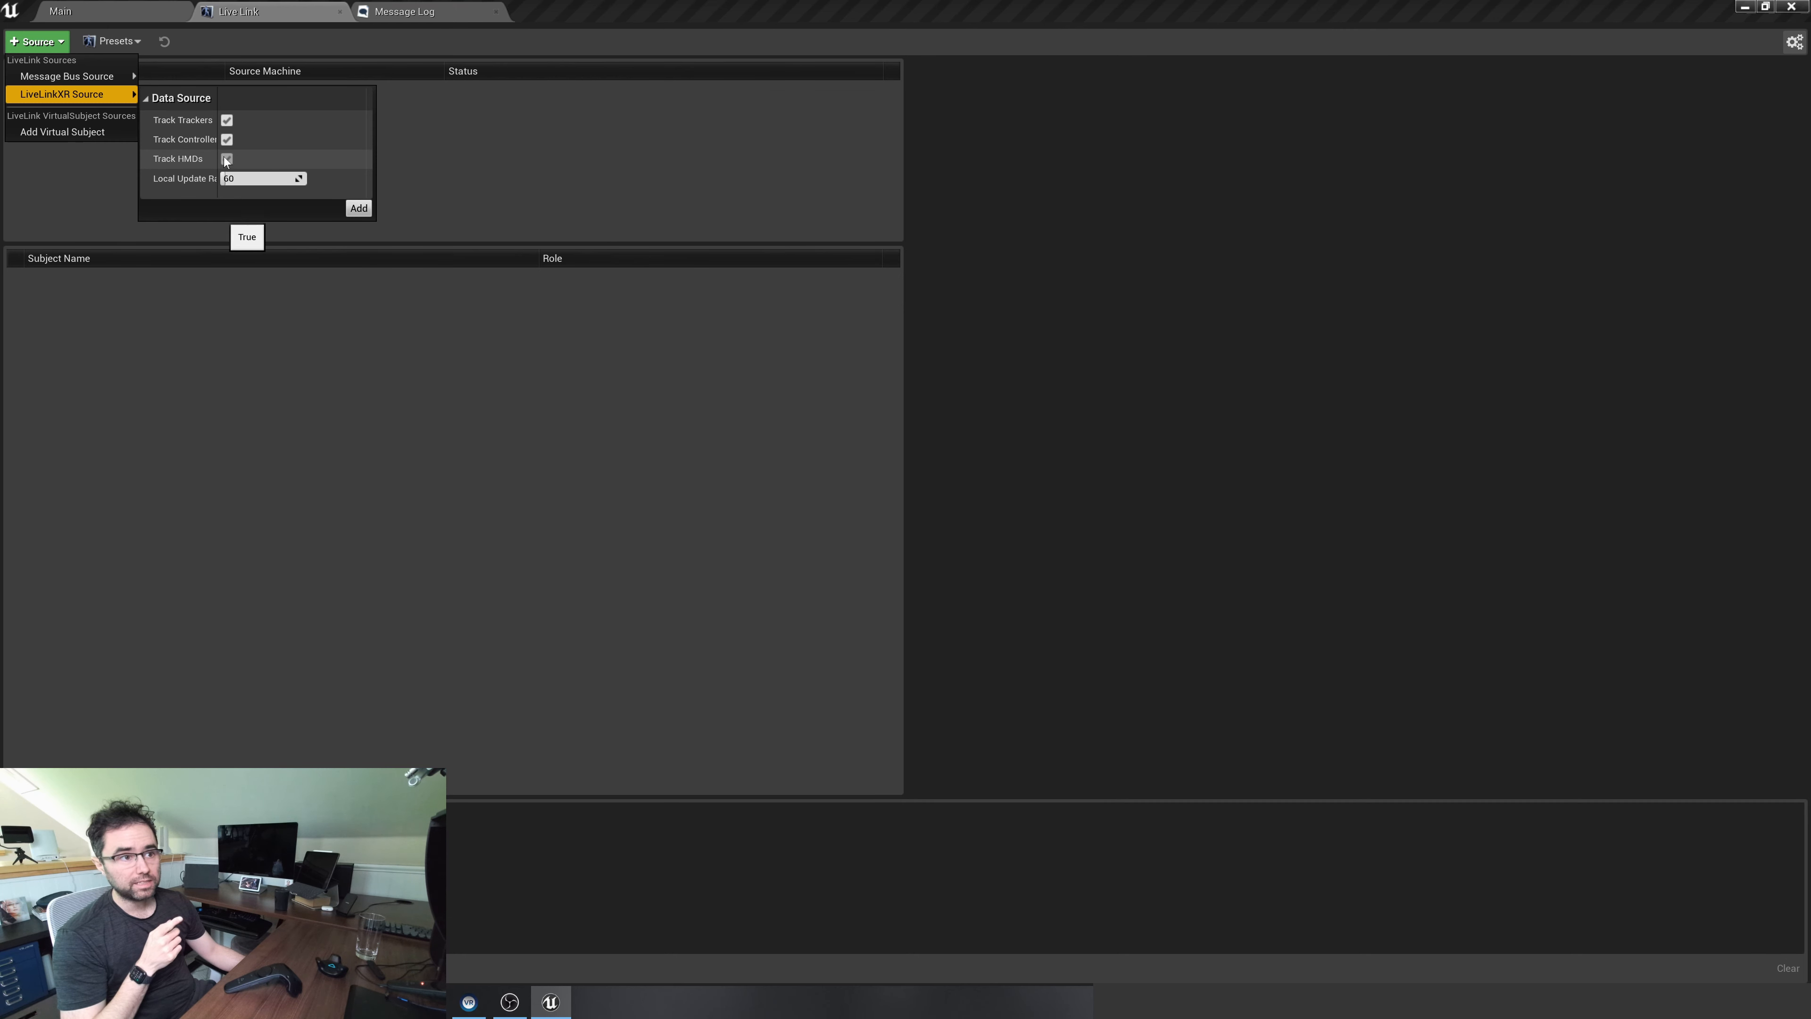
pyautogui.click(358, 209)
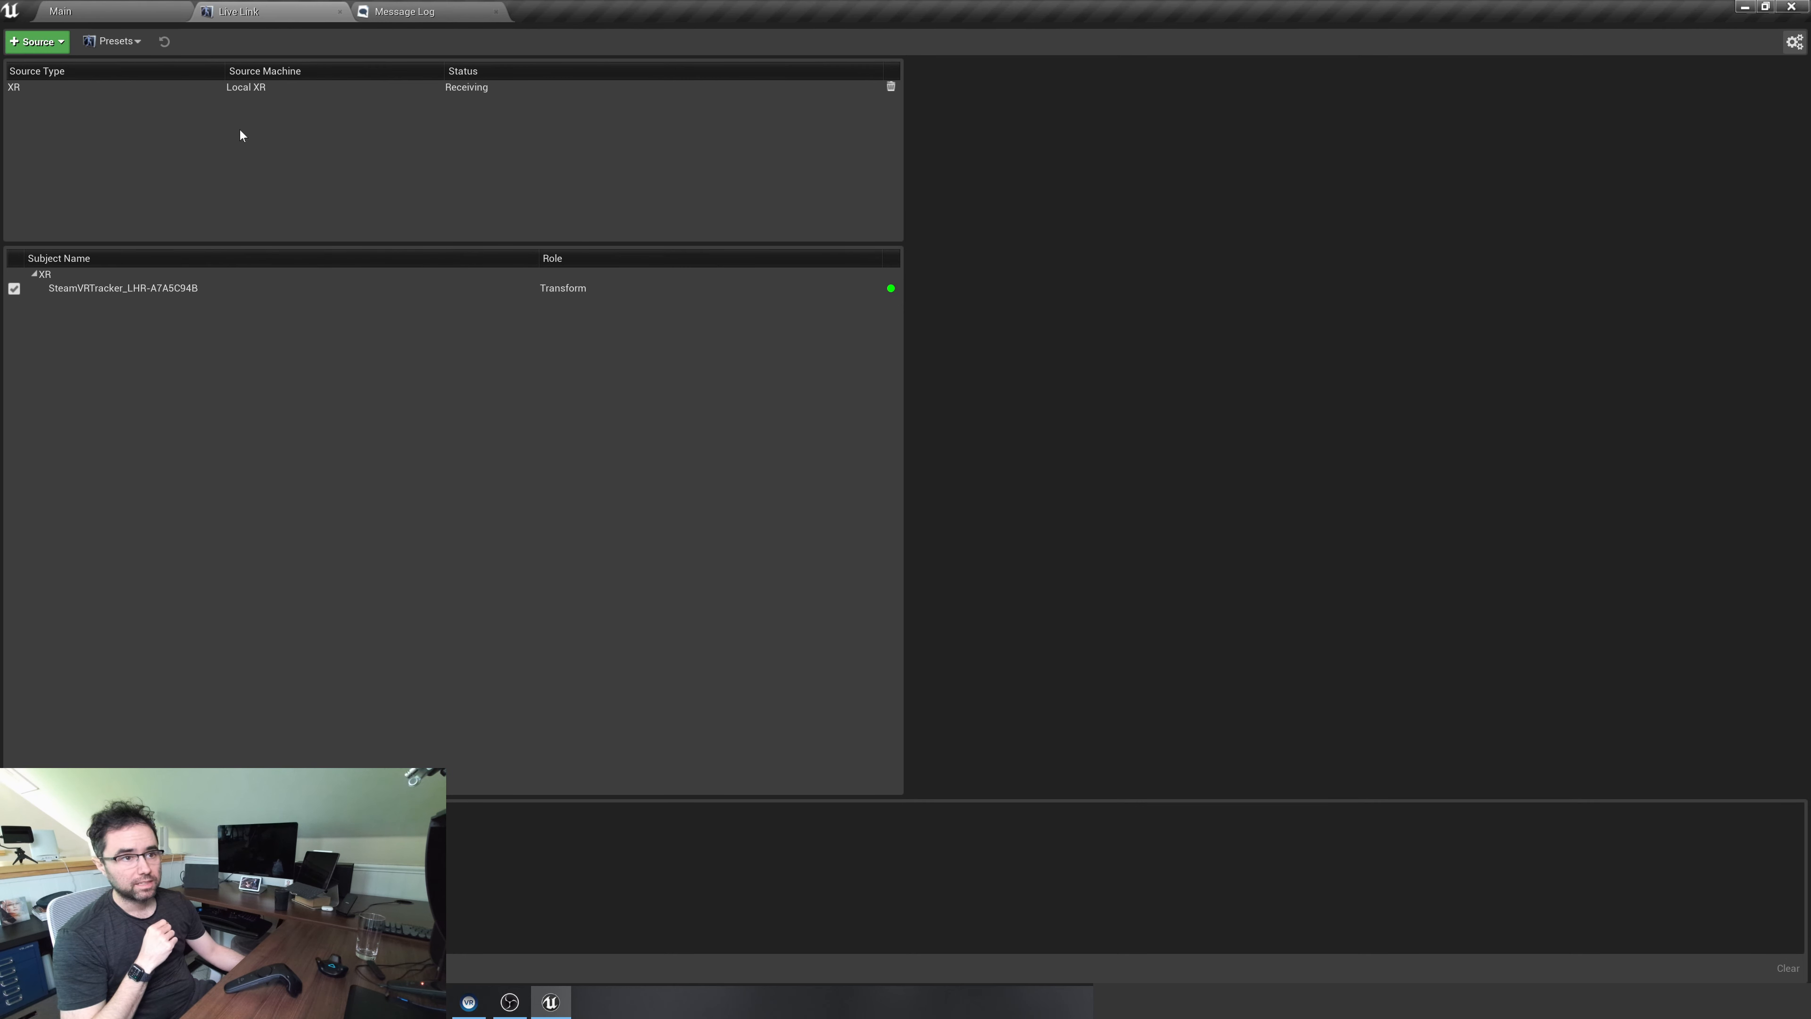
# Examine the Local XR source's settings and the subjects it provides in Live Link
pyautogui.click(254, 87)
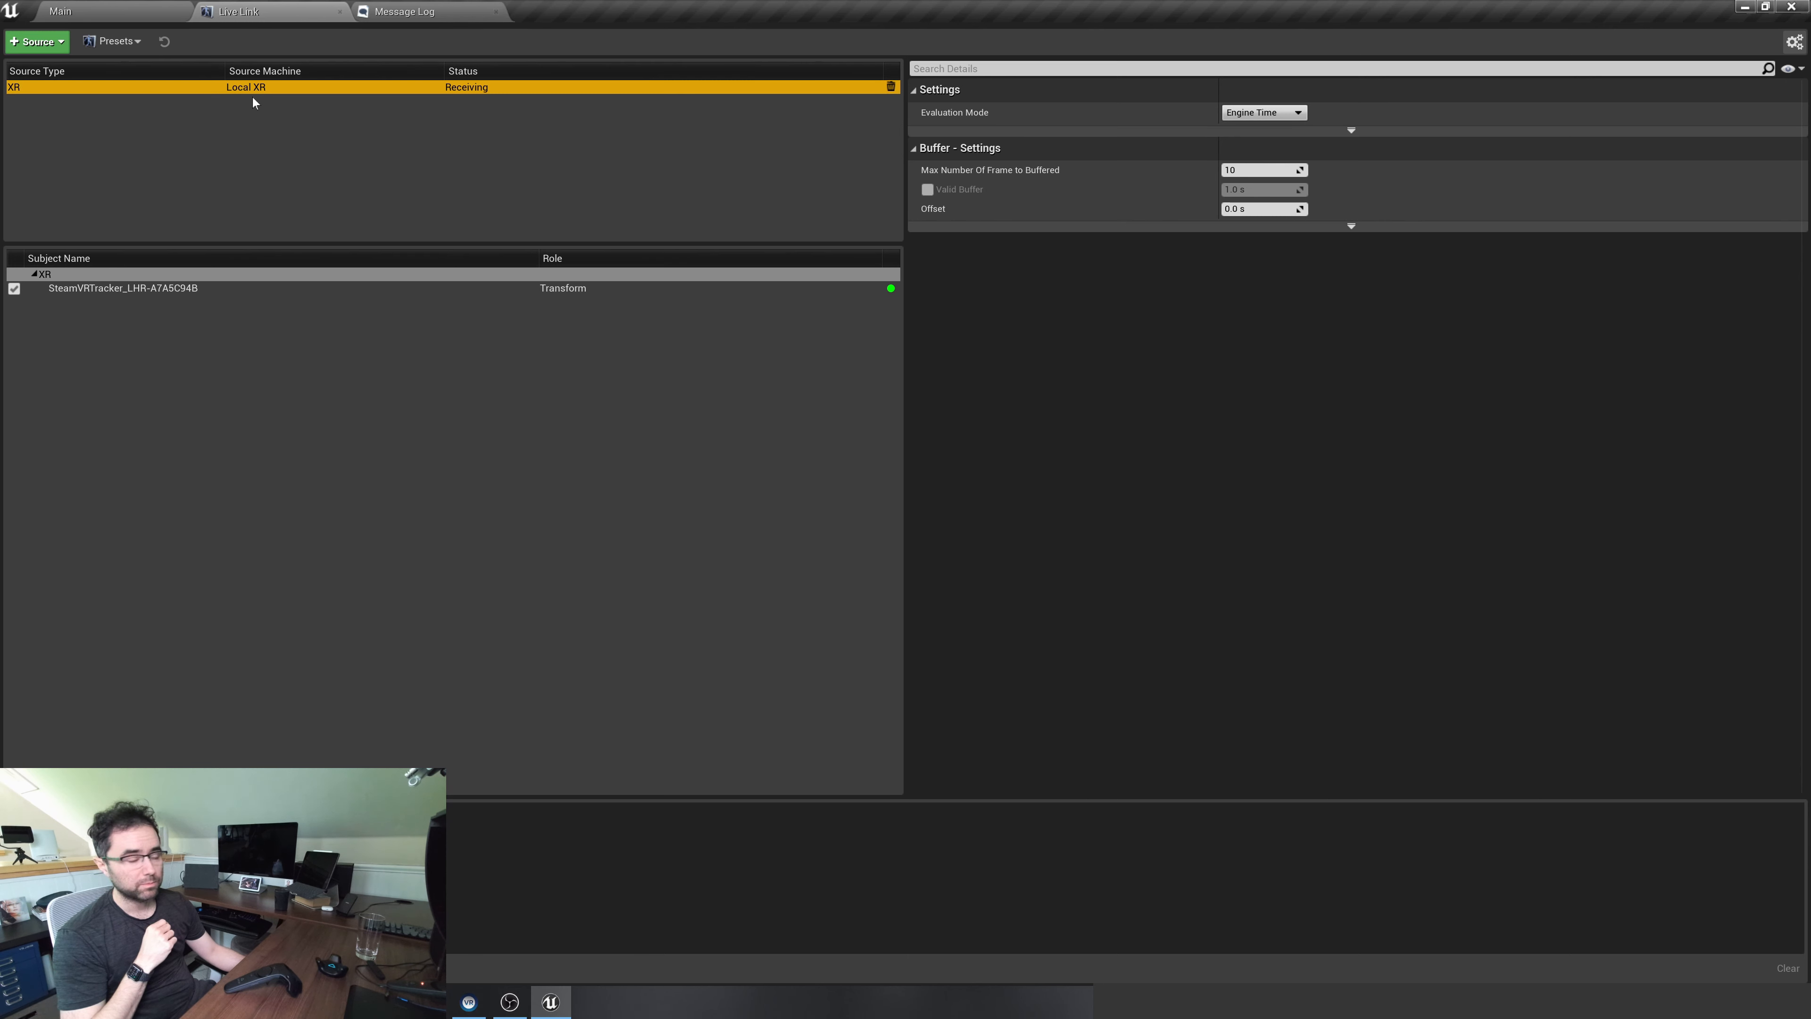
pyautogui.click(157, 97)
pyautogui.click(116, 84)
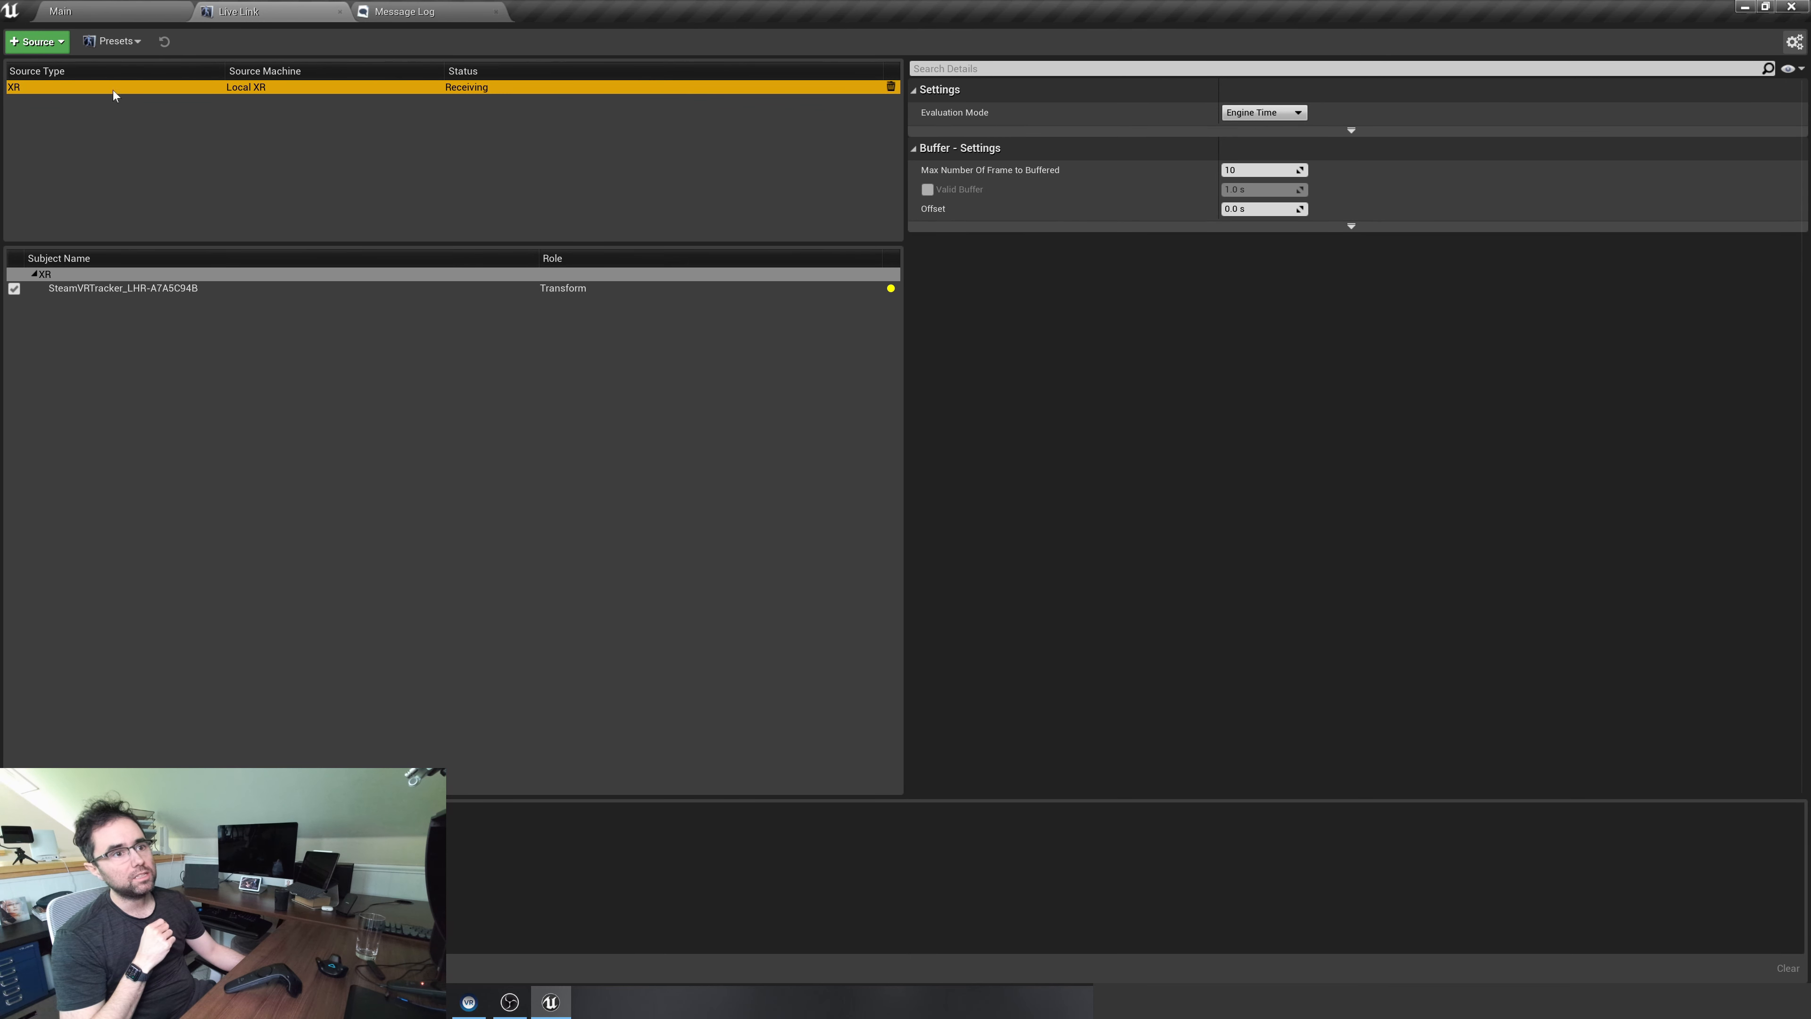
pyautogui.click(36, 42)
pyautogui.click(35, 41)
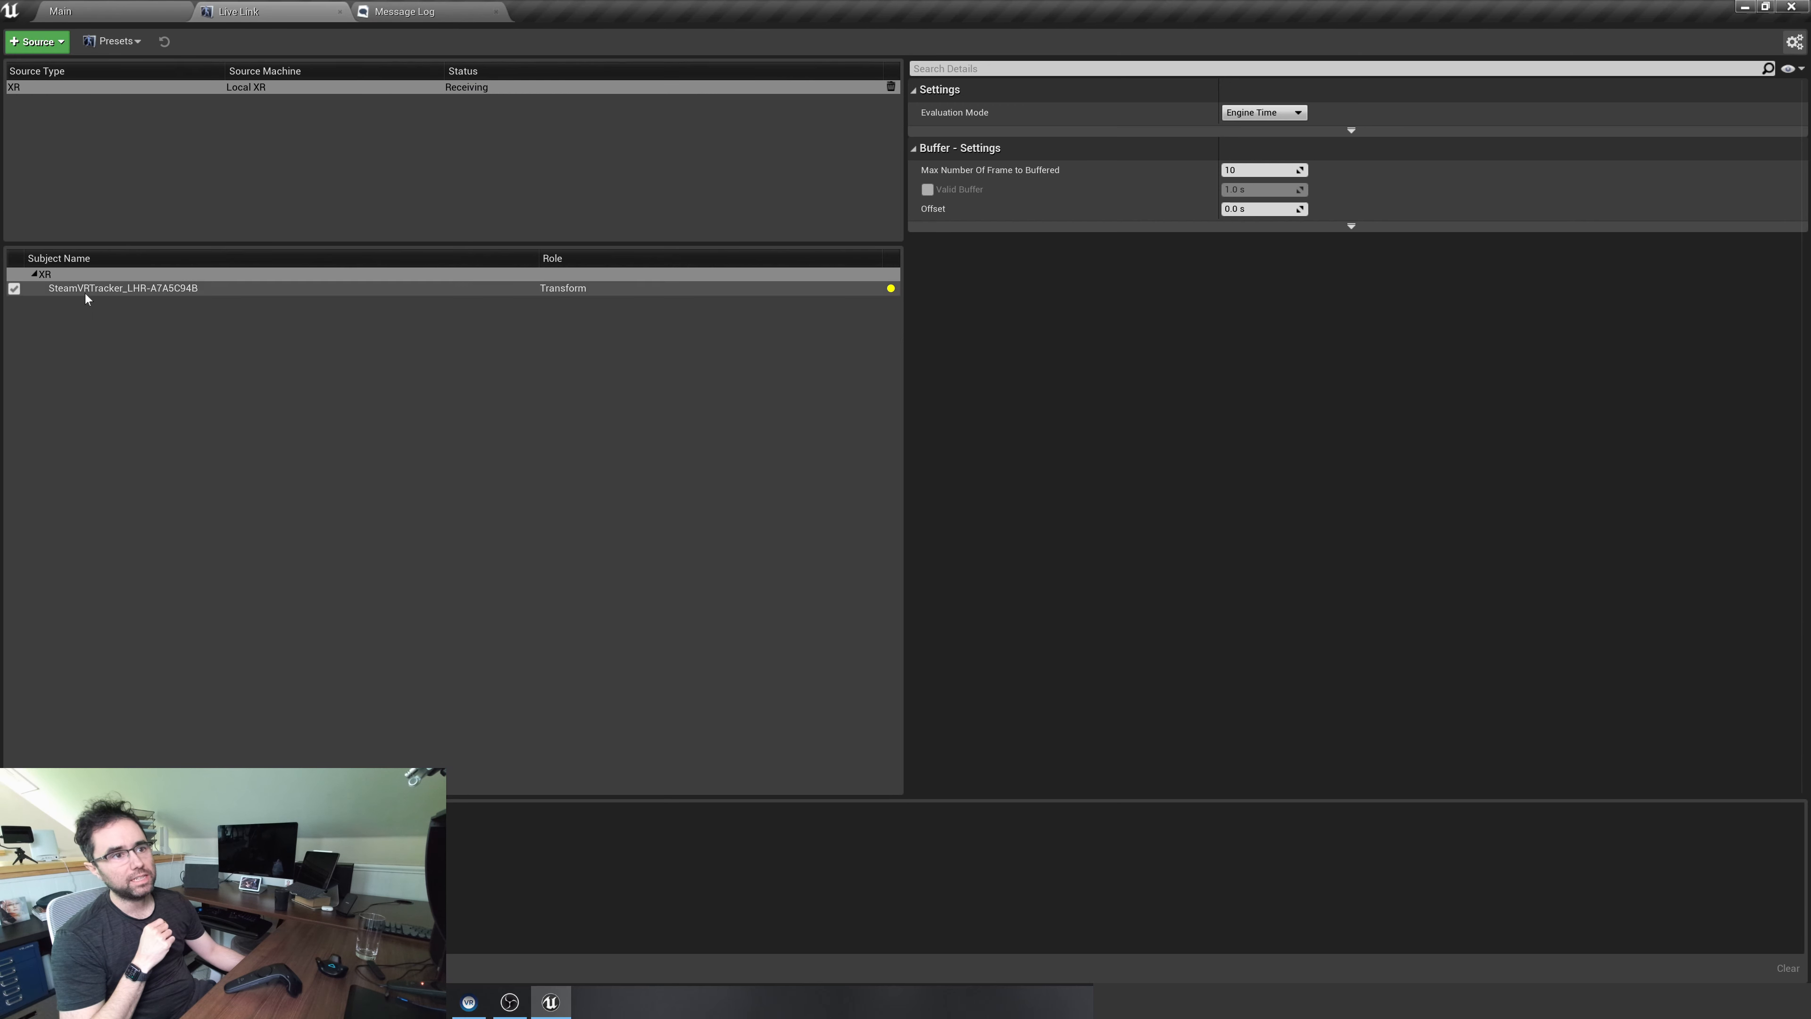
pyautogui.click(92, 112)
pyautogui.click(84, 87)
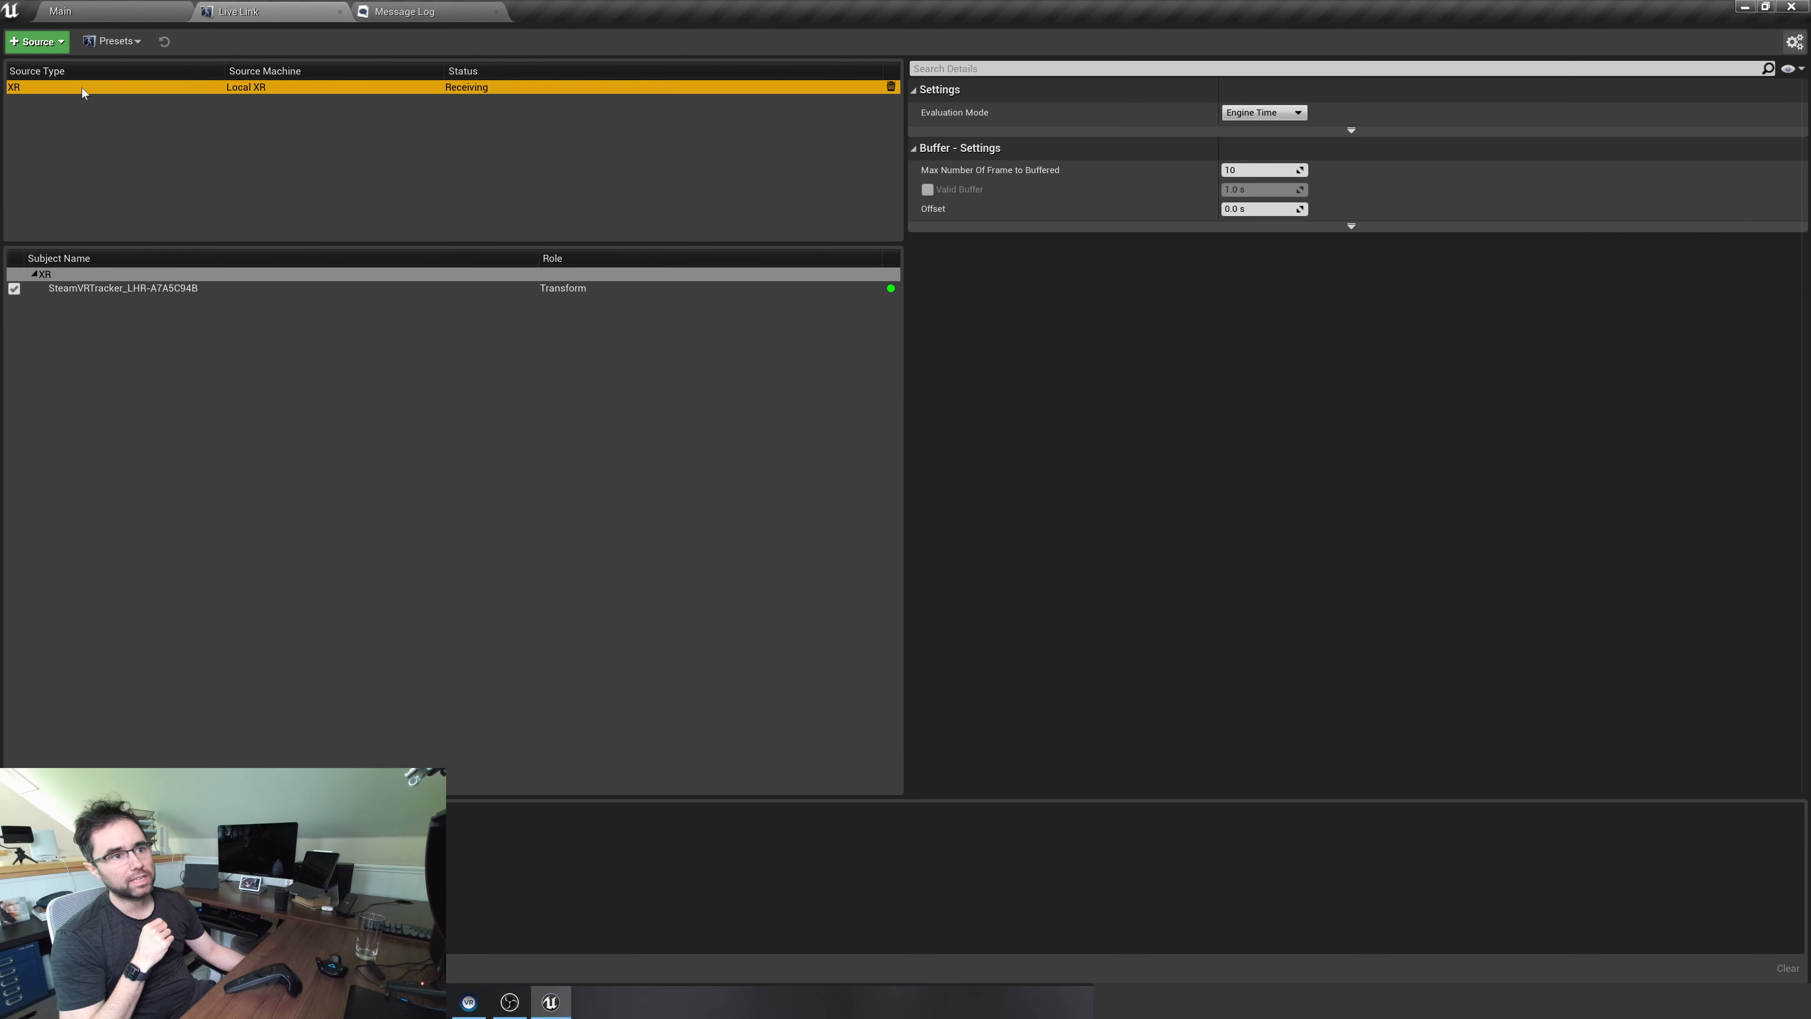
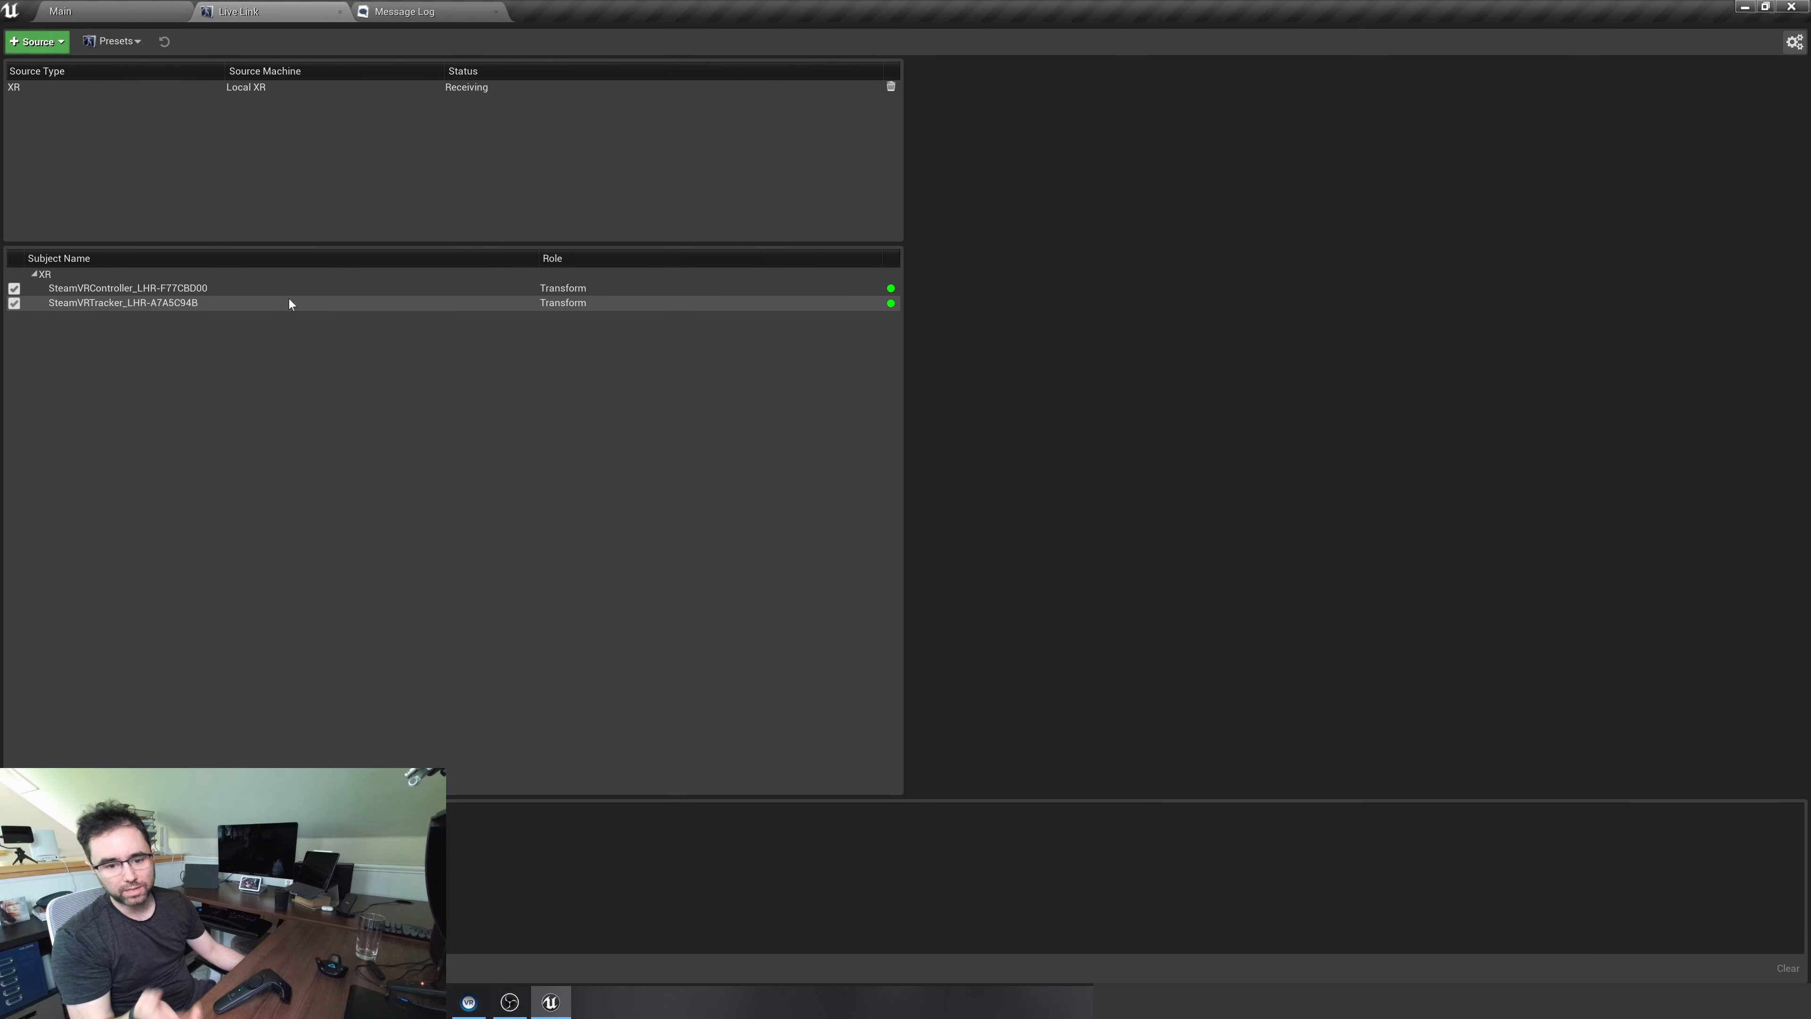
# Return to the Main level, show the Content Browser and place a cube on the floor
pyautogui.click(139, 12)
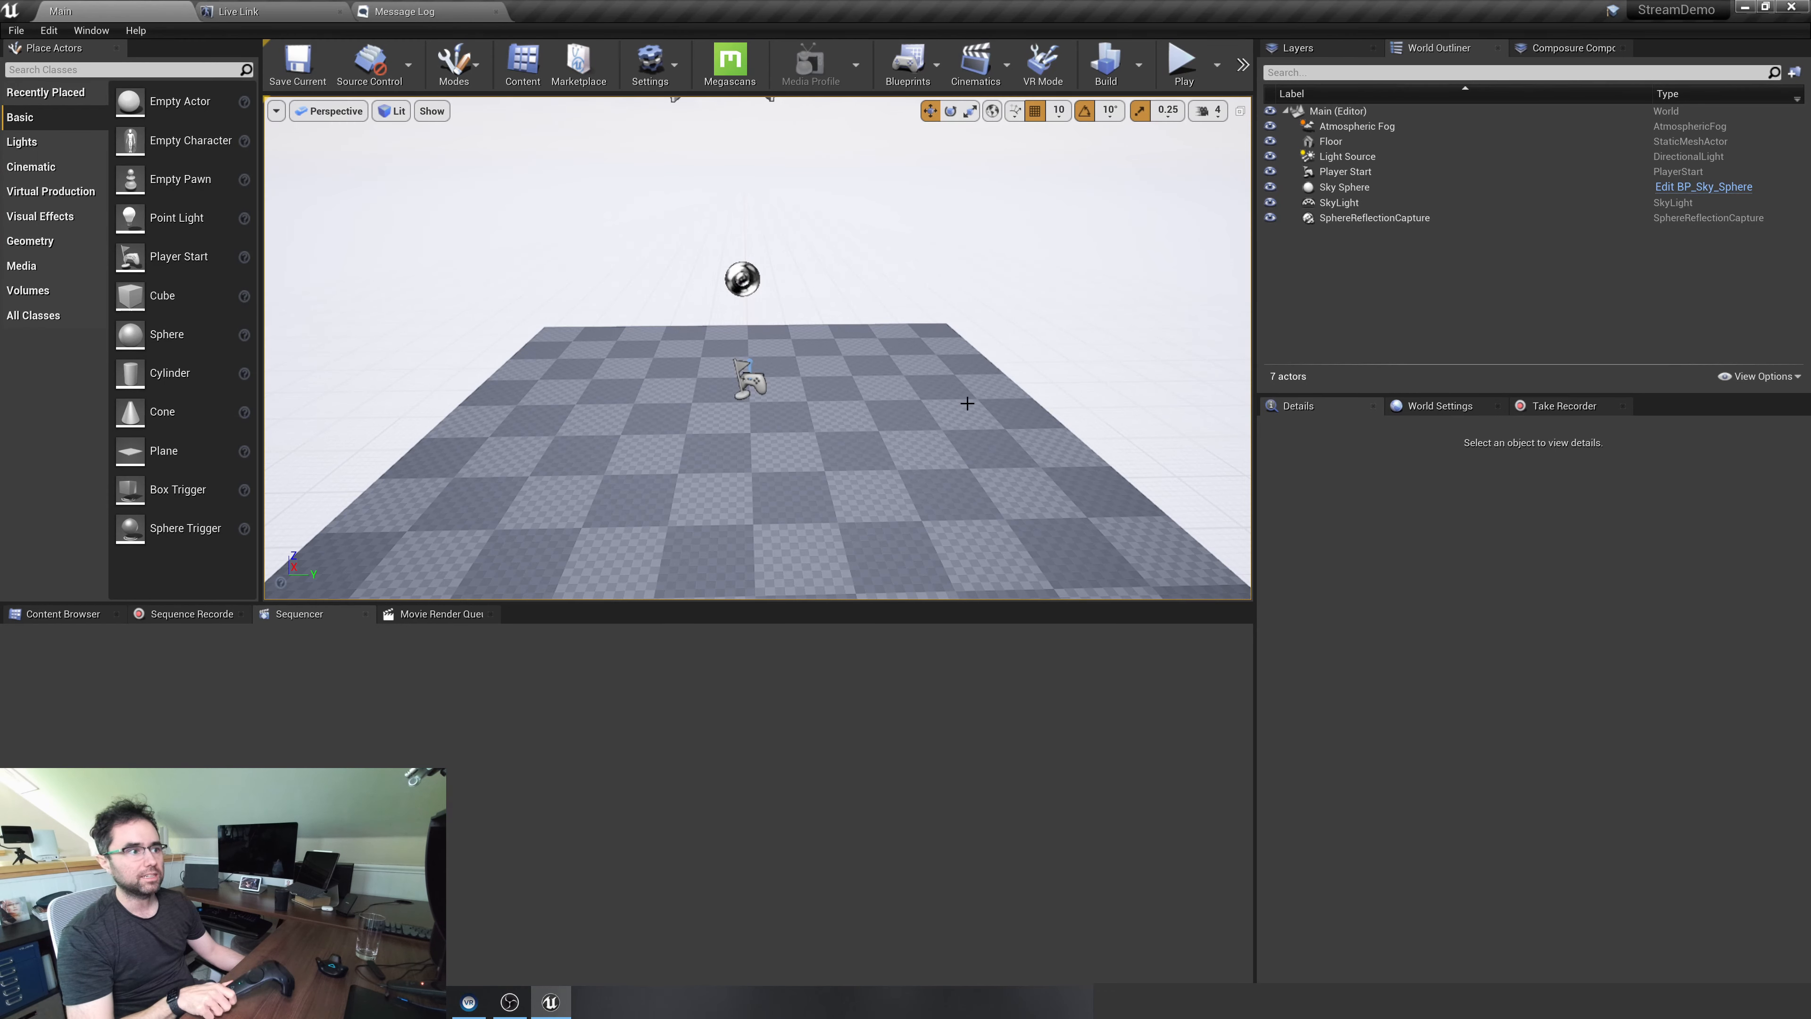
pyautogui.click(78, 614)
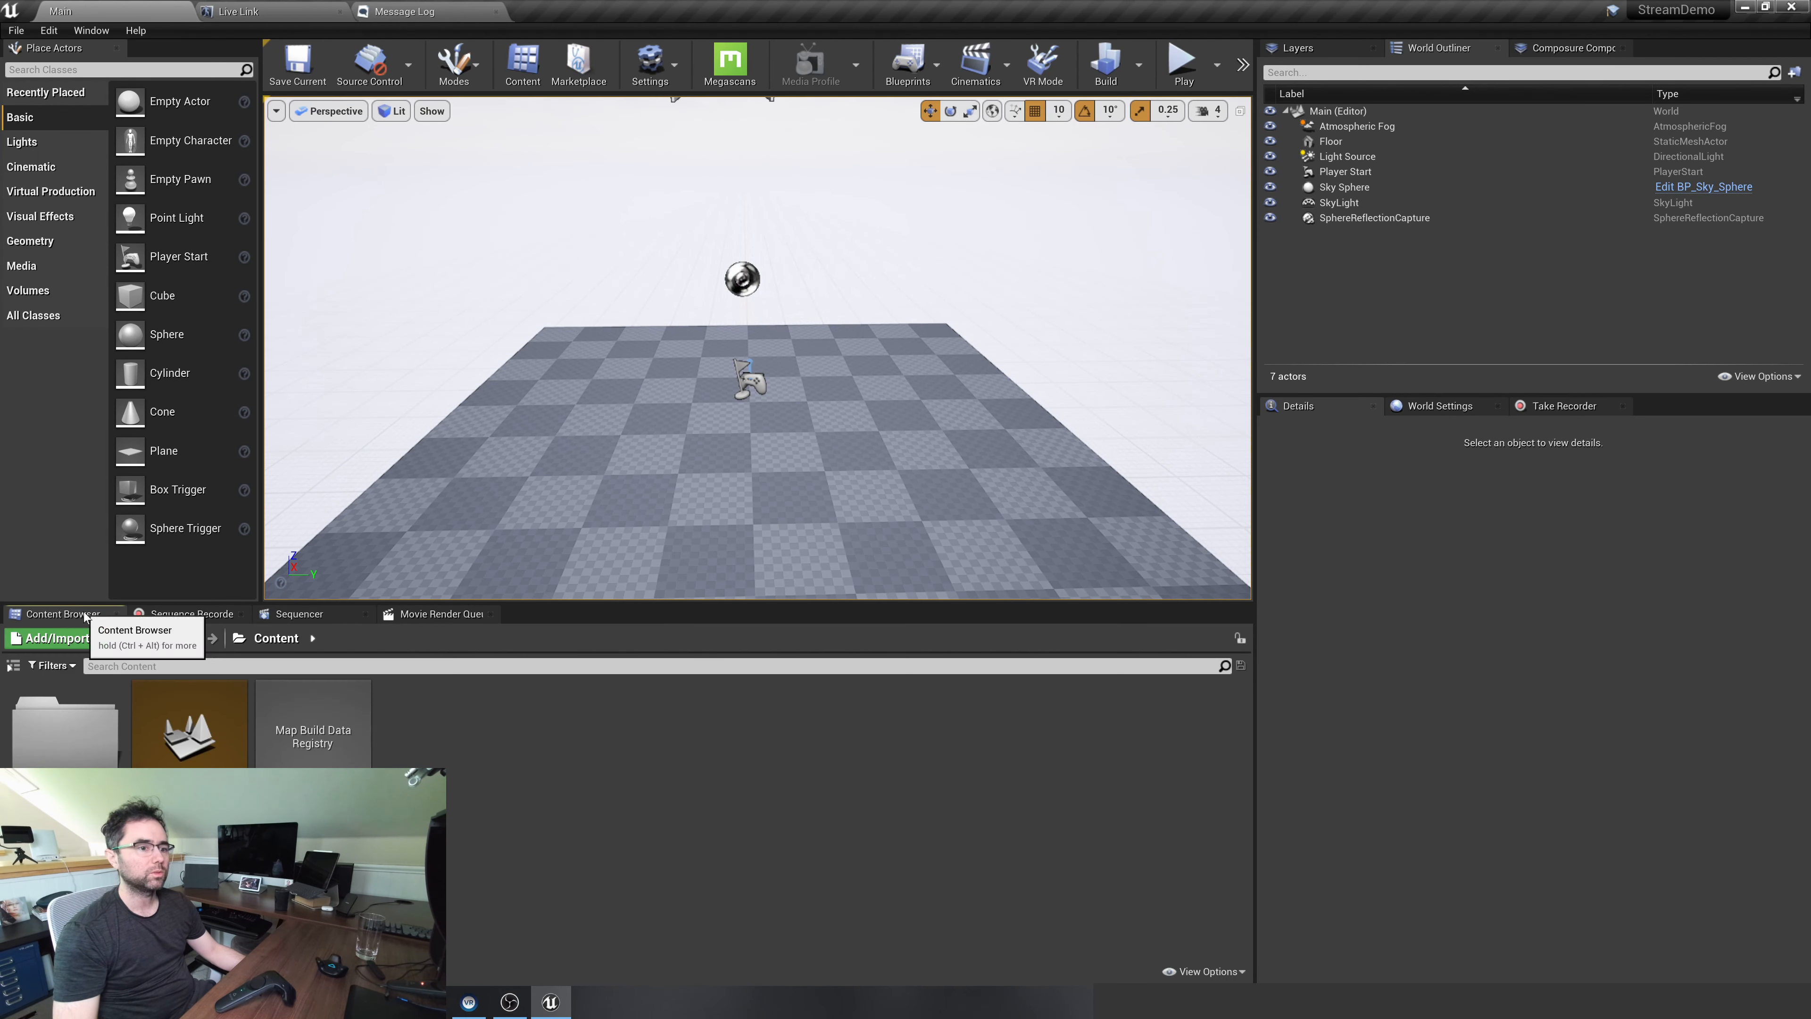
pyautogui.moveTo(670, 466)
pyautogui.mouseDown(button='right')
pyautogui.moveTo(770, 463)
pyautogui.moveTo(688, 467)
pyautogui.mouseUp(button='right')
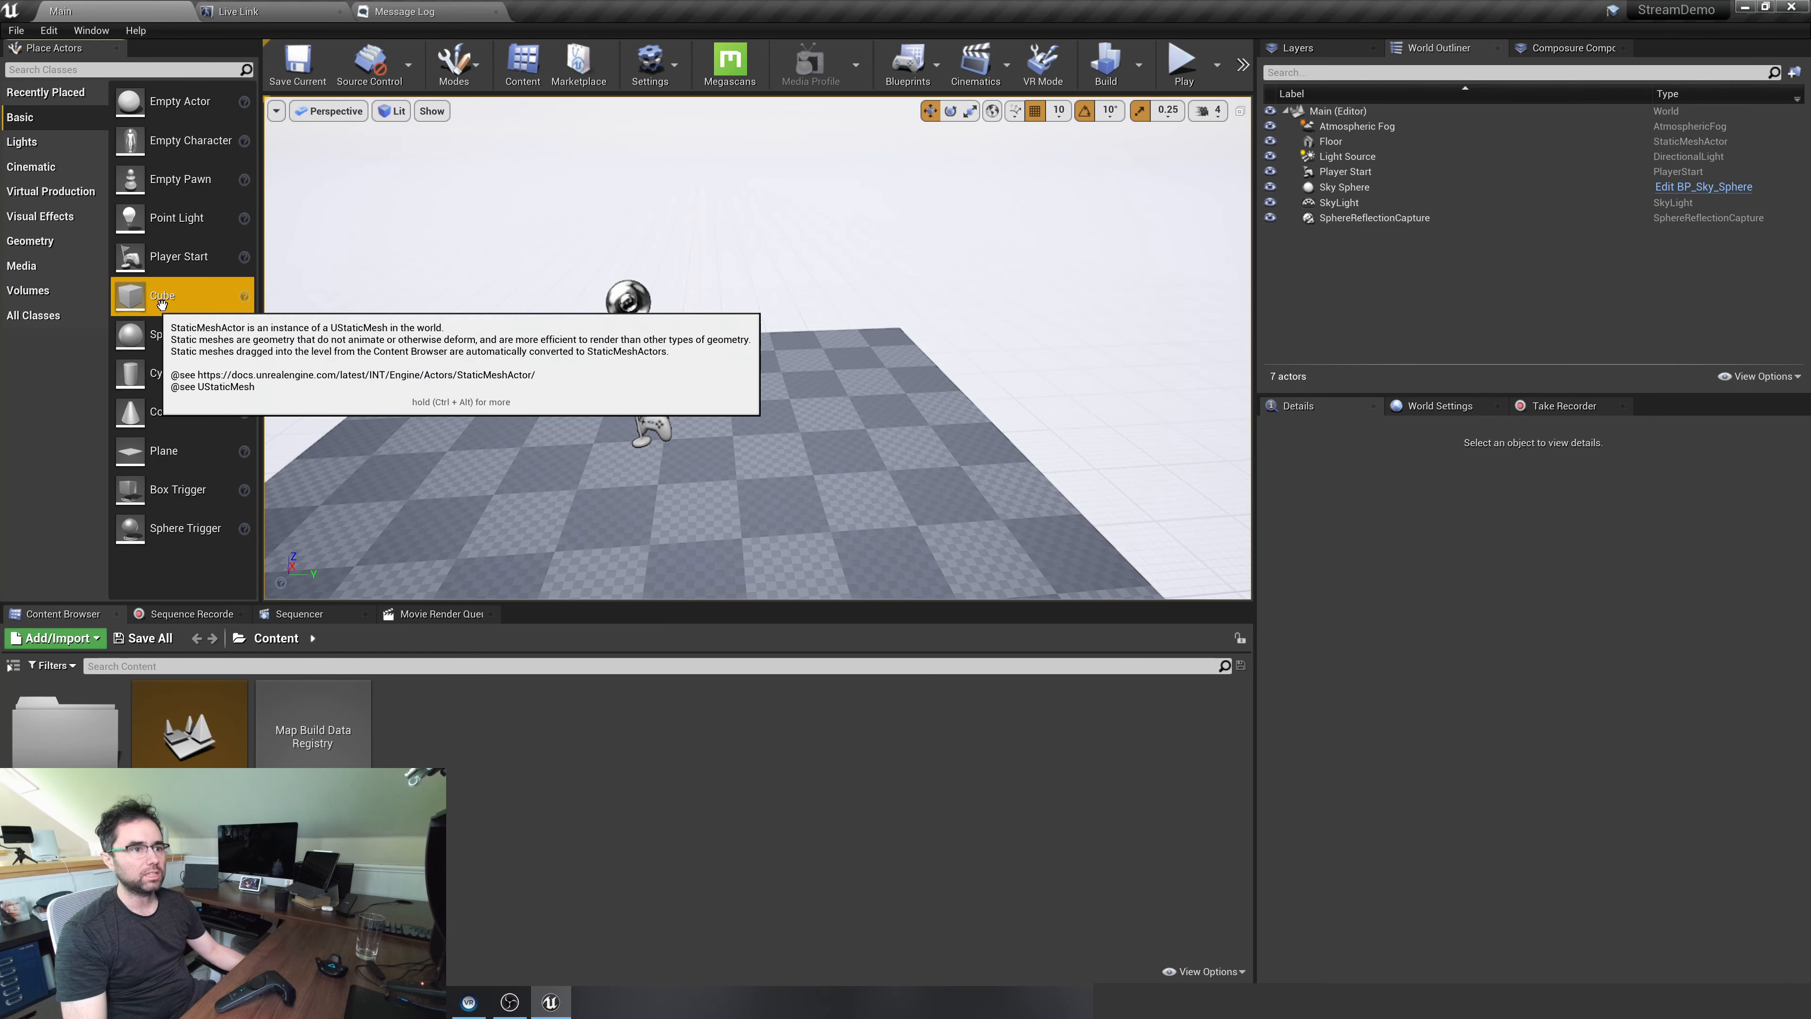
pyautogui.moveTo(165, 295); pyautogui.dragTo(575, 386)
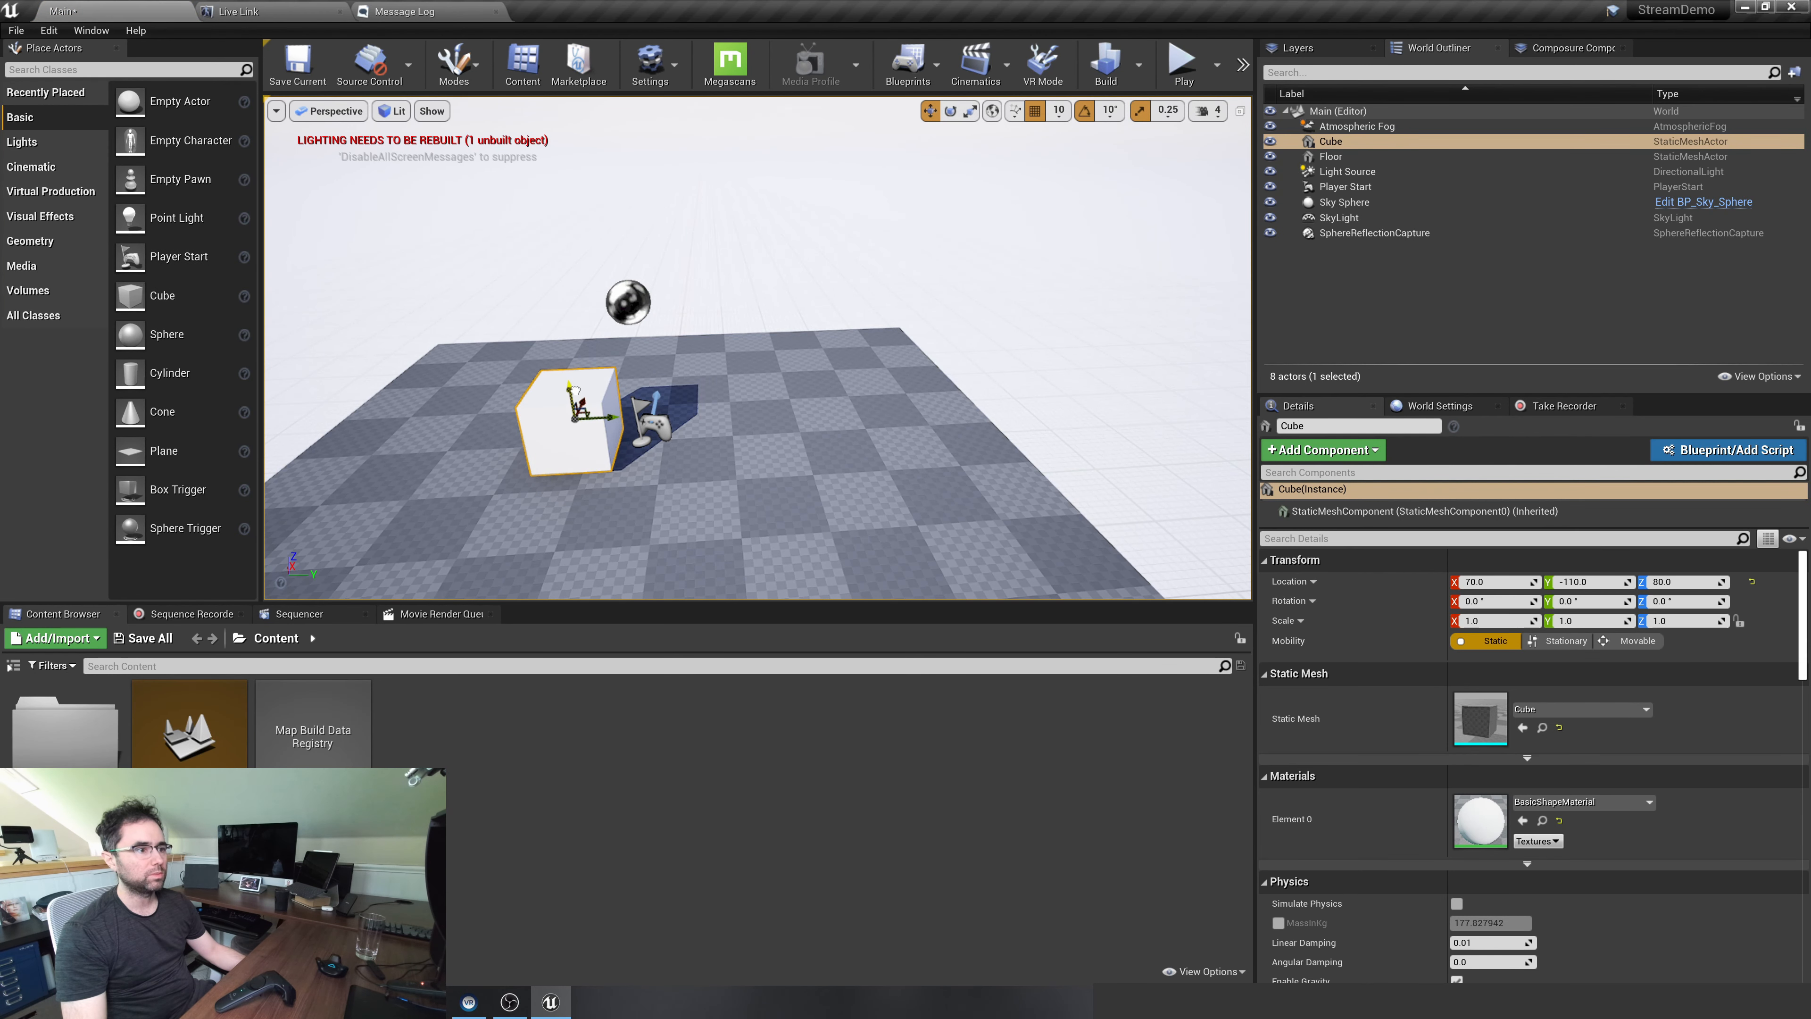
# Create an Actor Blueprint Class in the Content folder and name it VPLiveLinkController
pyautogui.rightClick(467, 735)
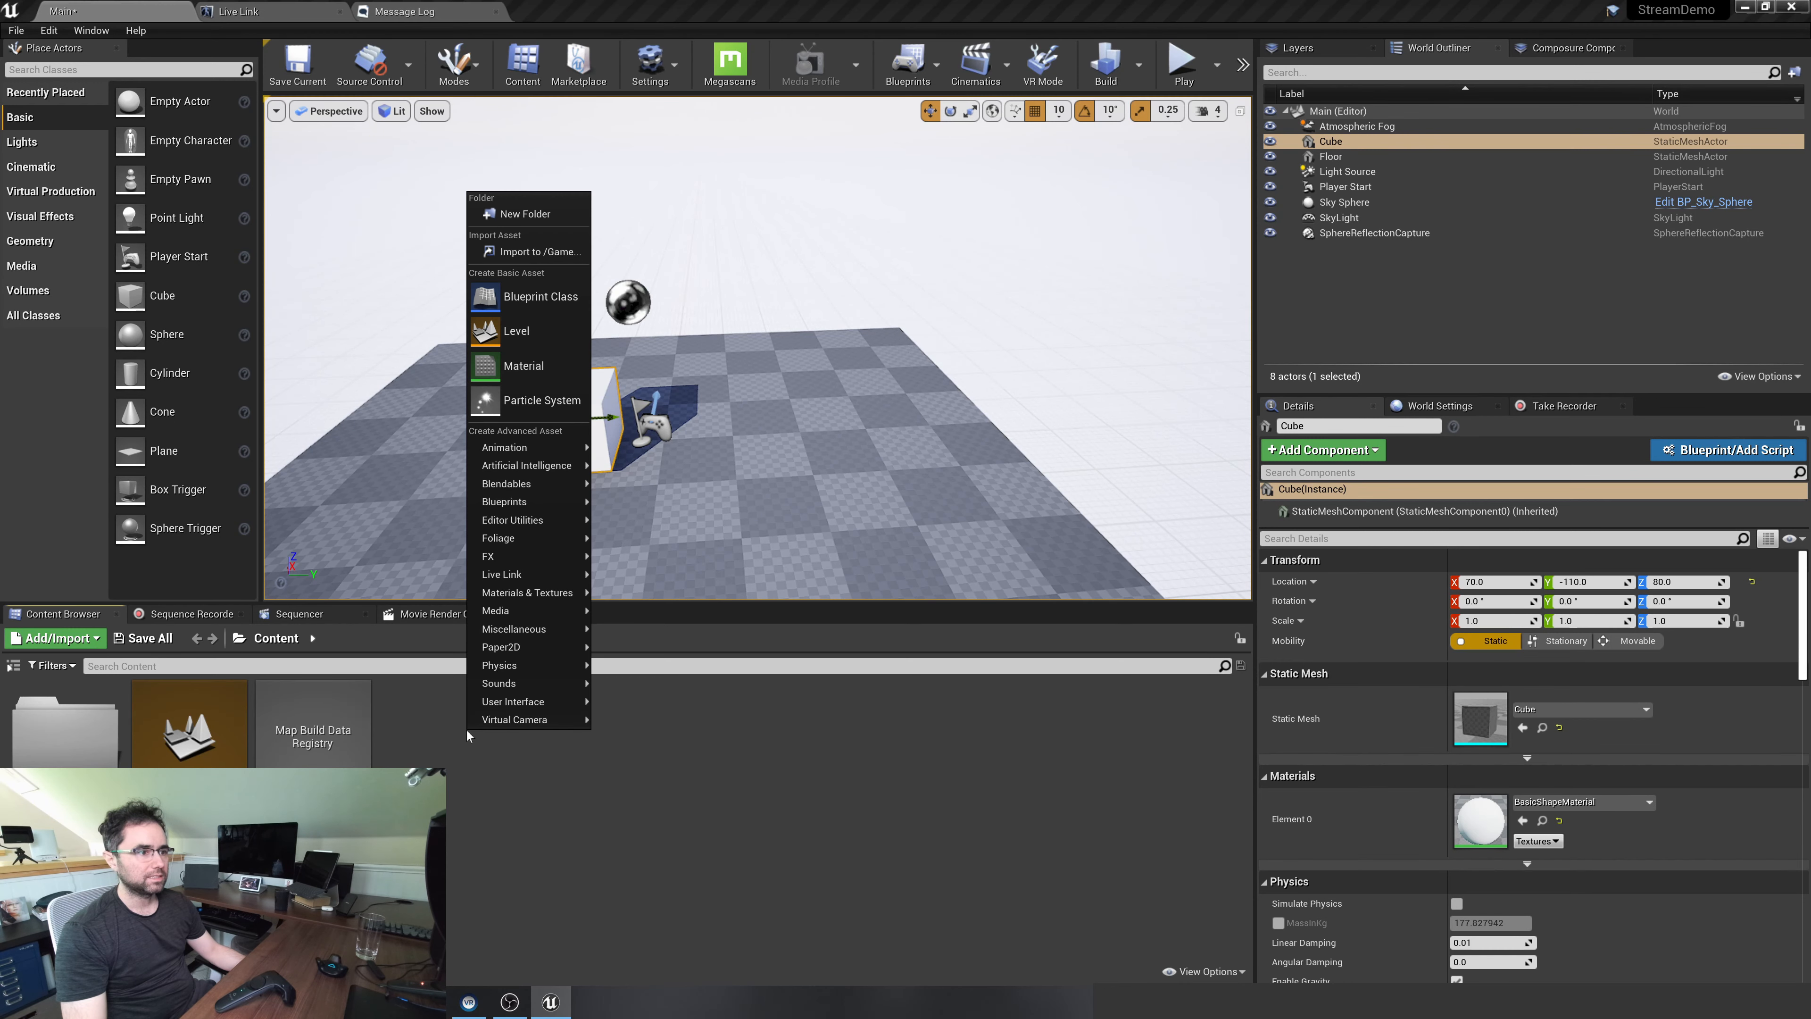
pyautogui.click(518, 293)
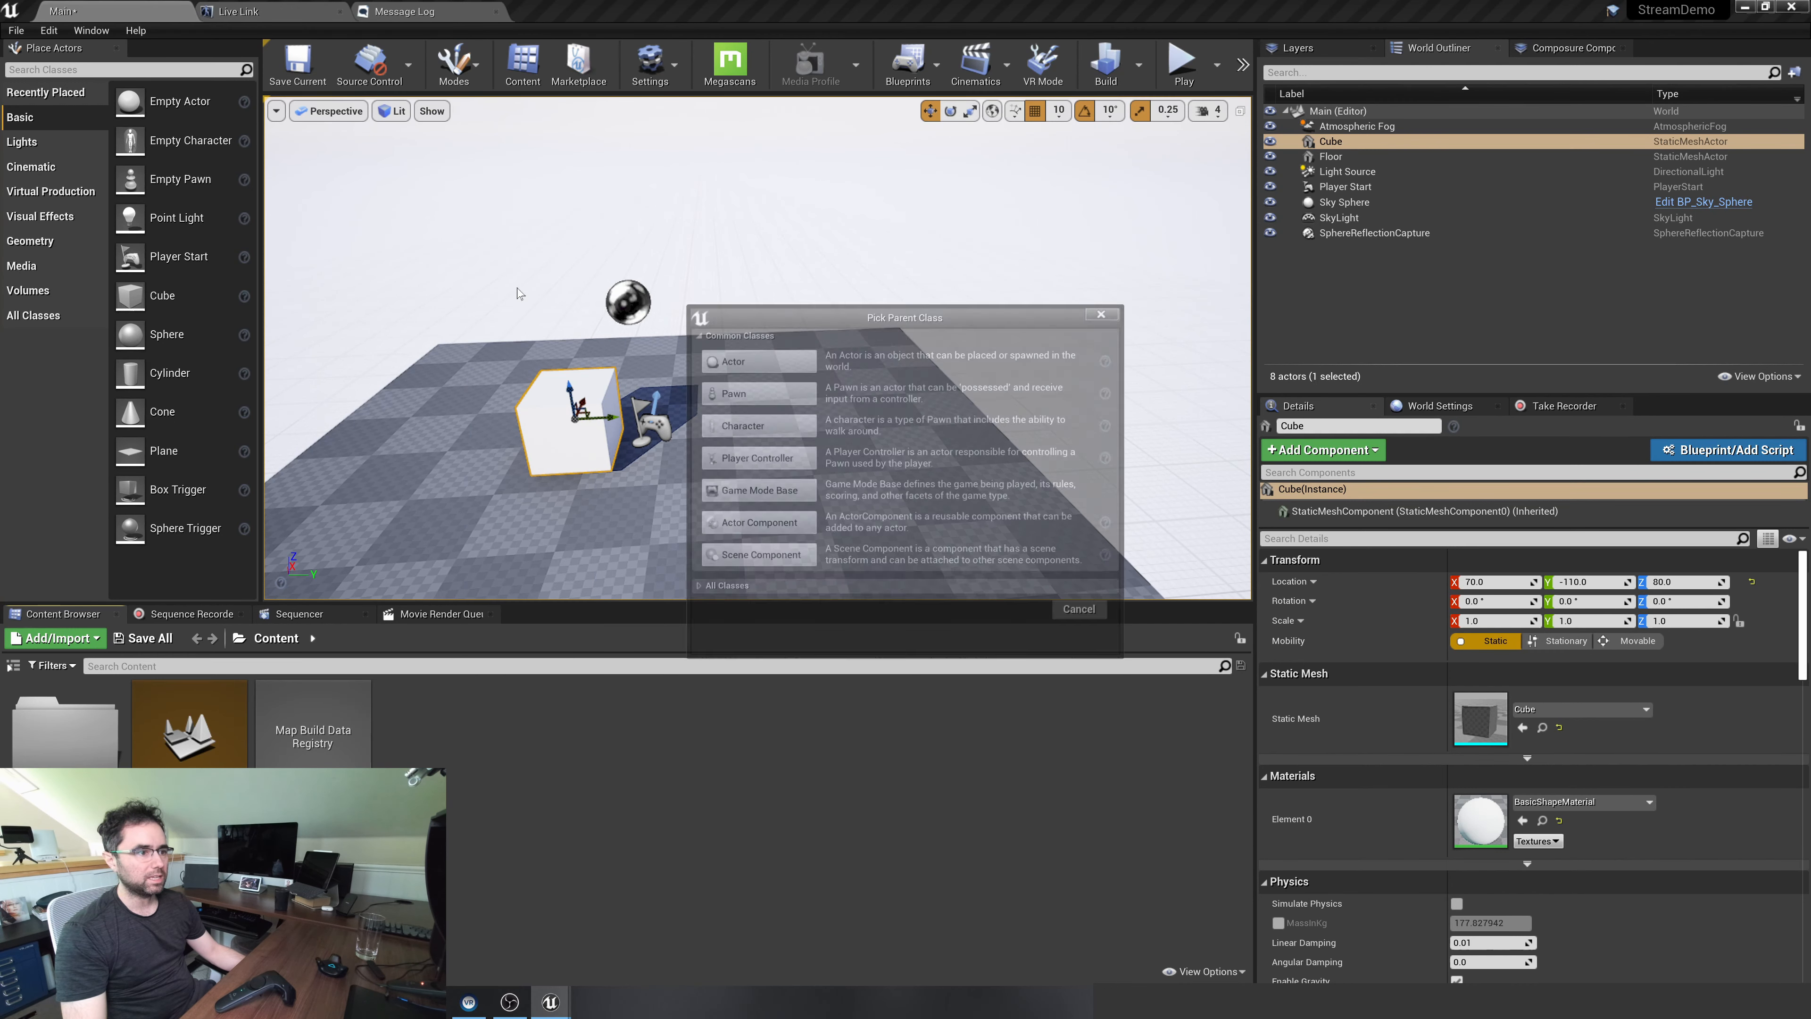
pyautogui.click(756, 362)
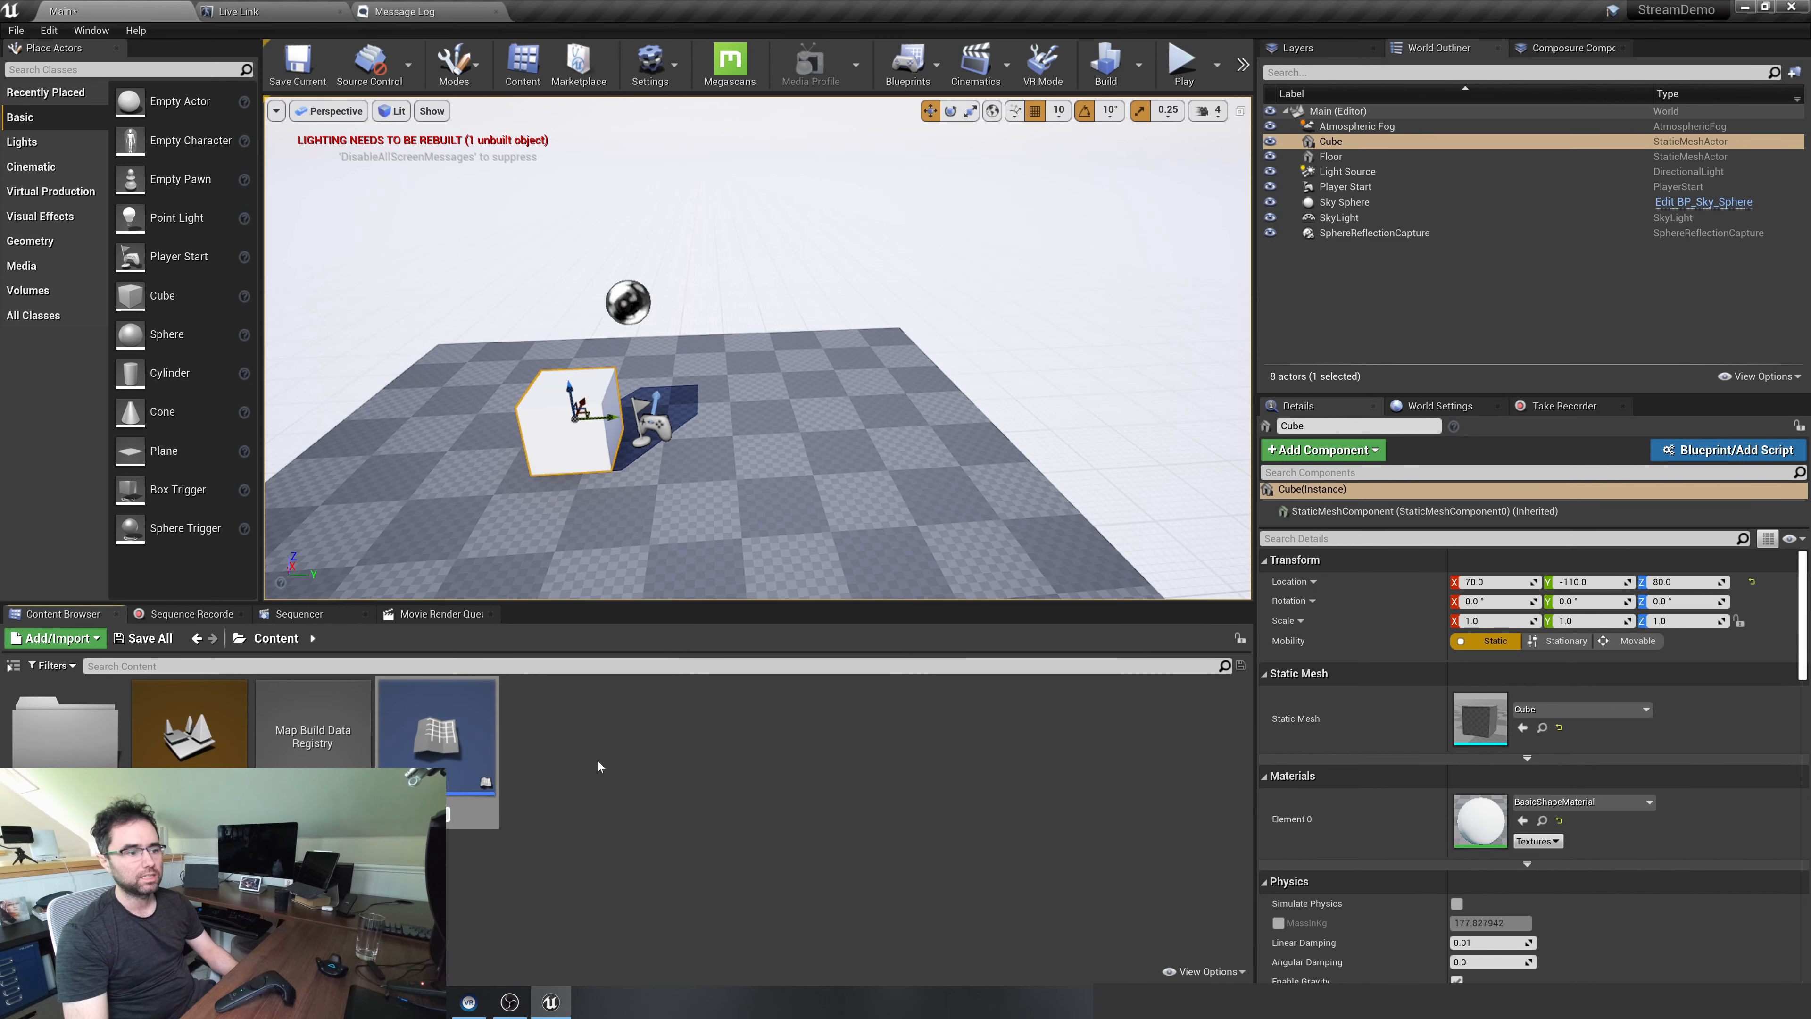
pyautogui.write('BP_LiveLink')
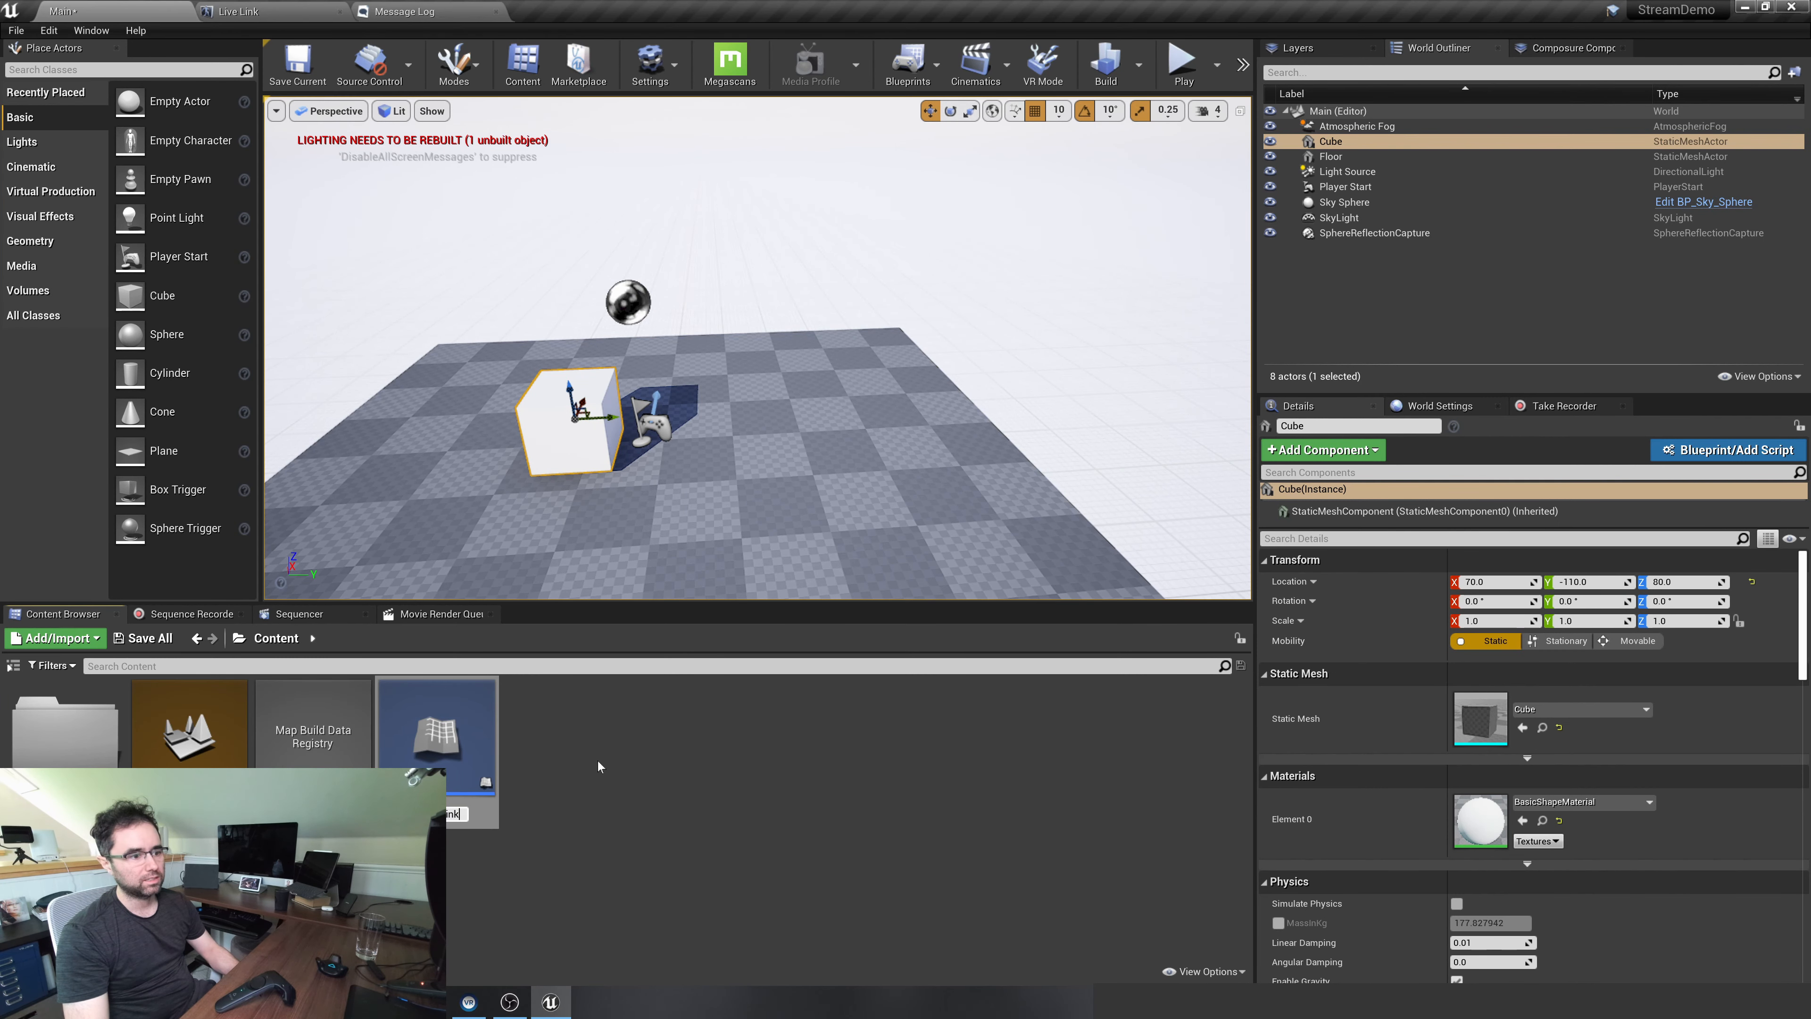
pyautogui.write('Controller')
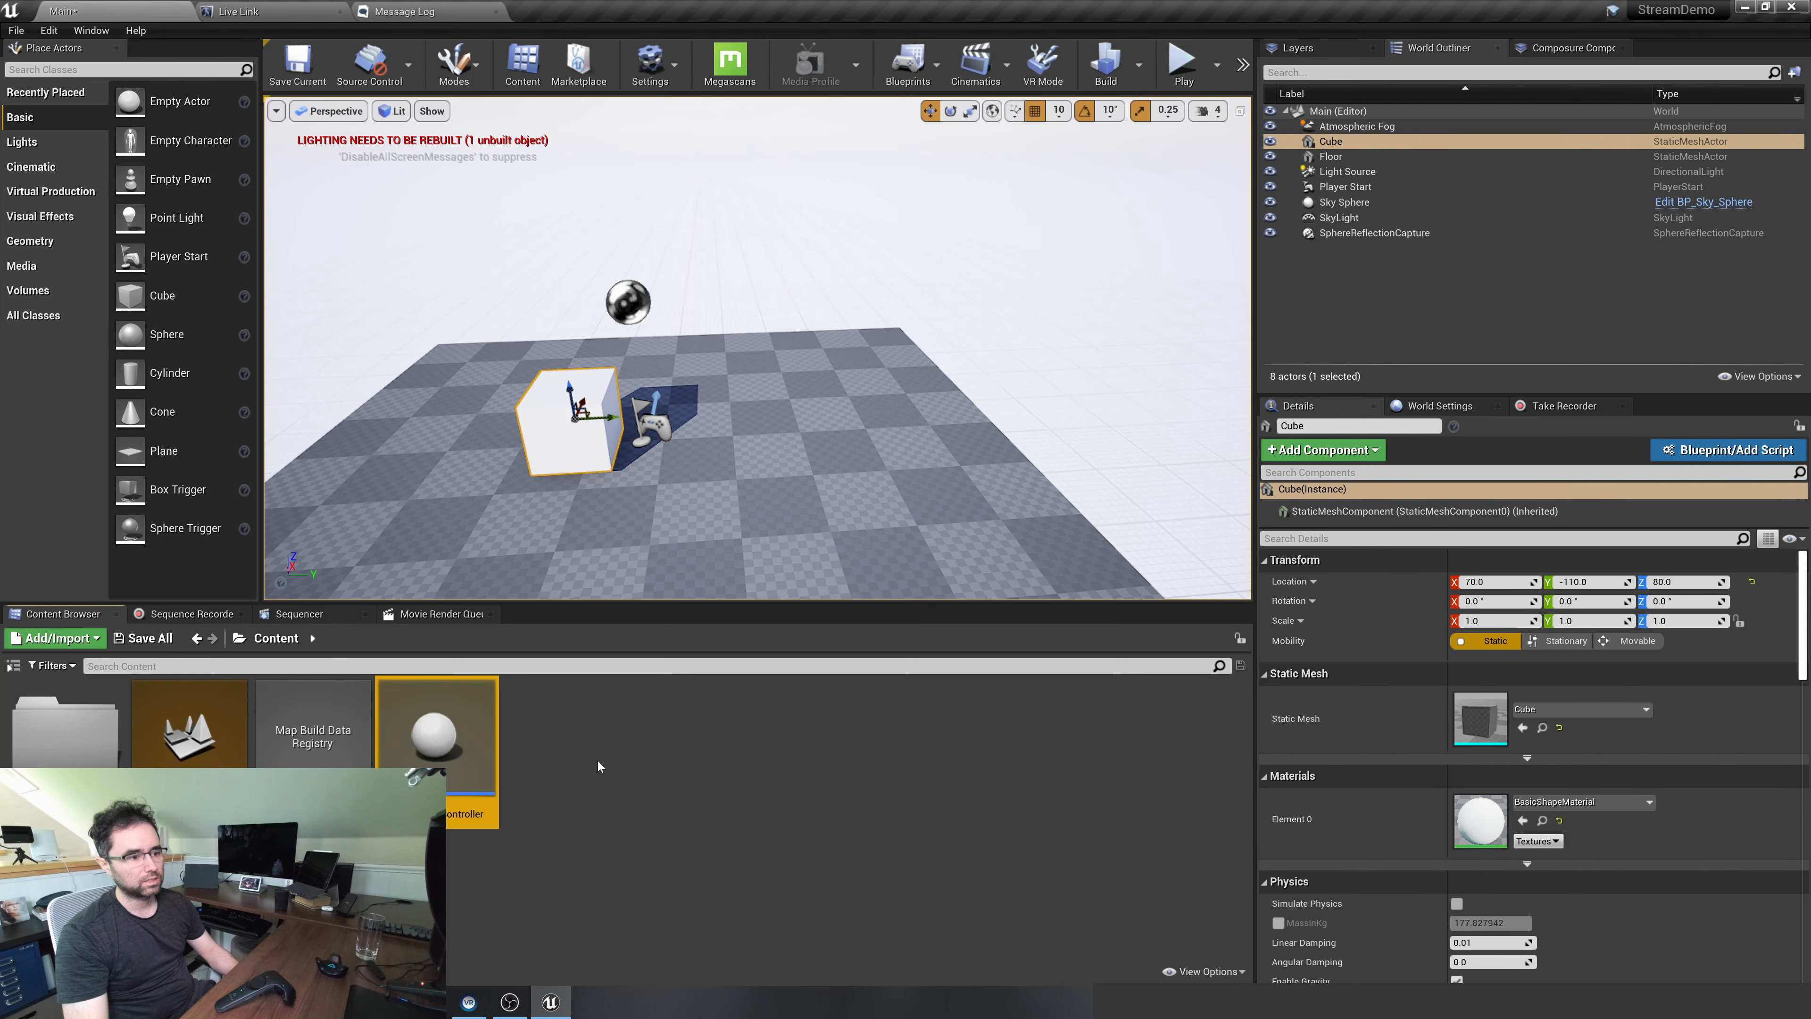
pyautogui.press('Return')
# Open the VPLiveLinkController blueprint and add a Live Link Controller component
pyautogui.doubleClick(427, 751)
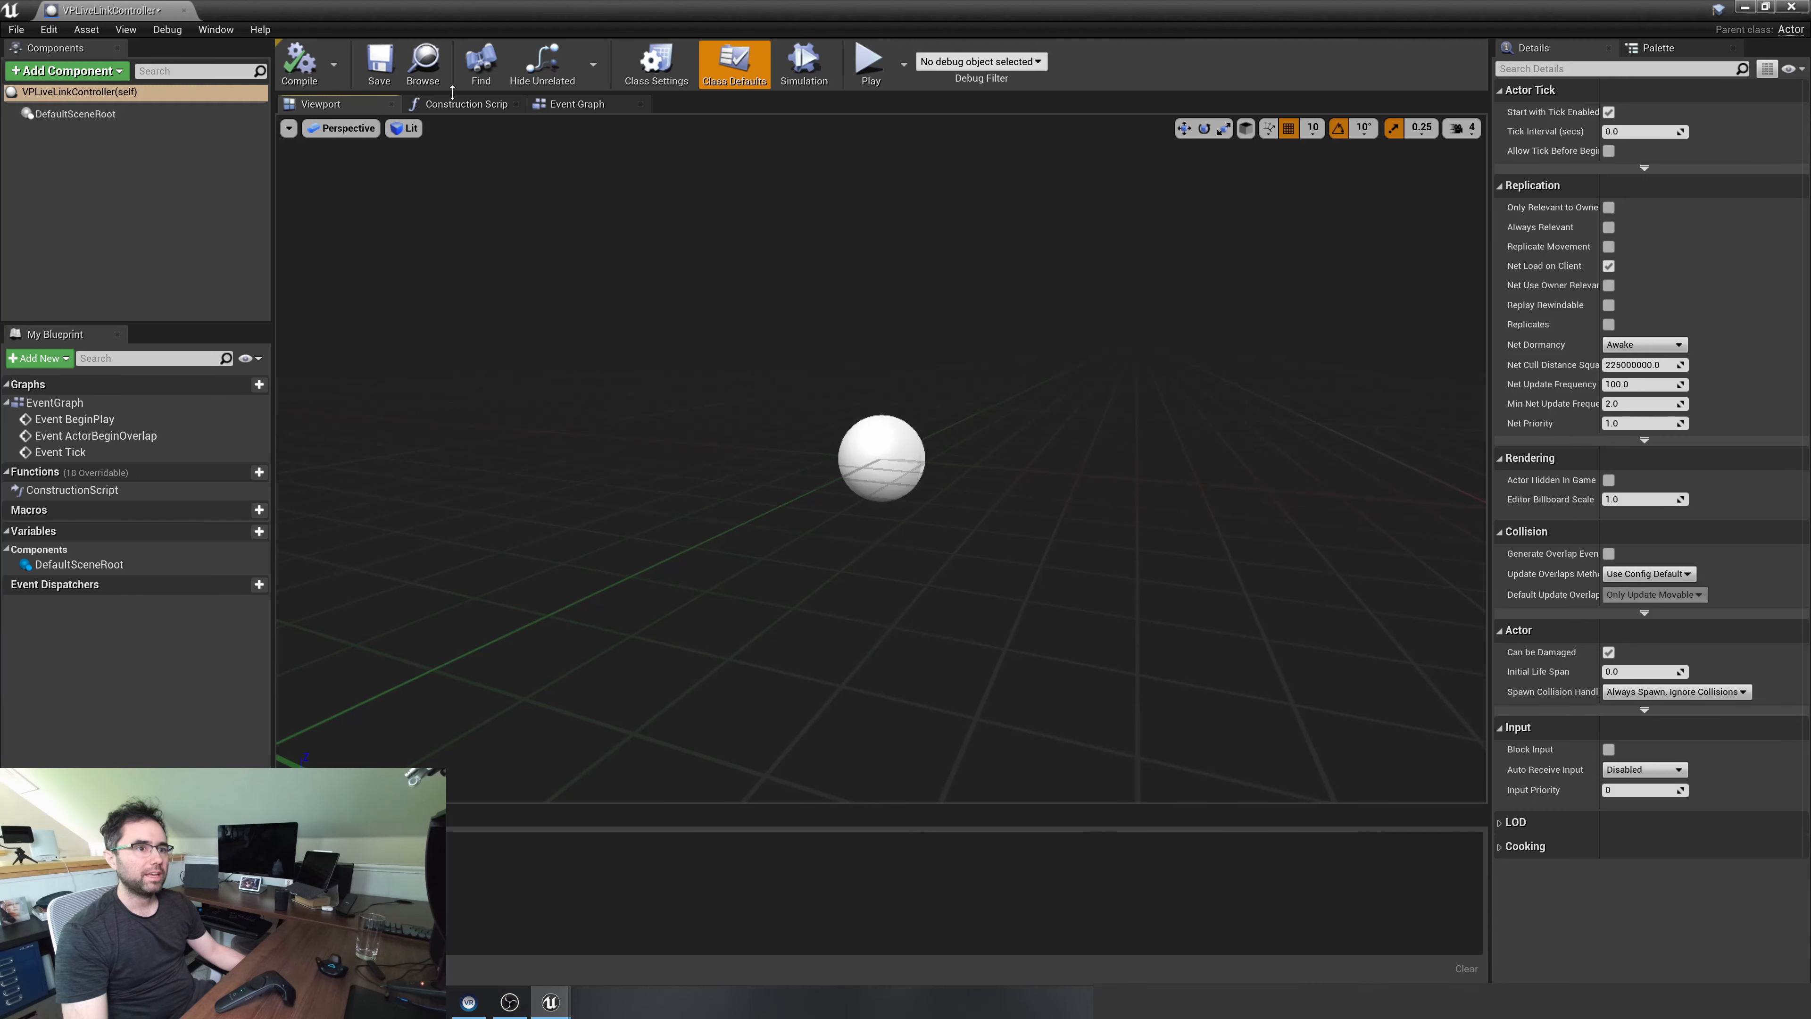
pyautogui.click(72, 70)
pyautogui.write('live')
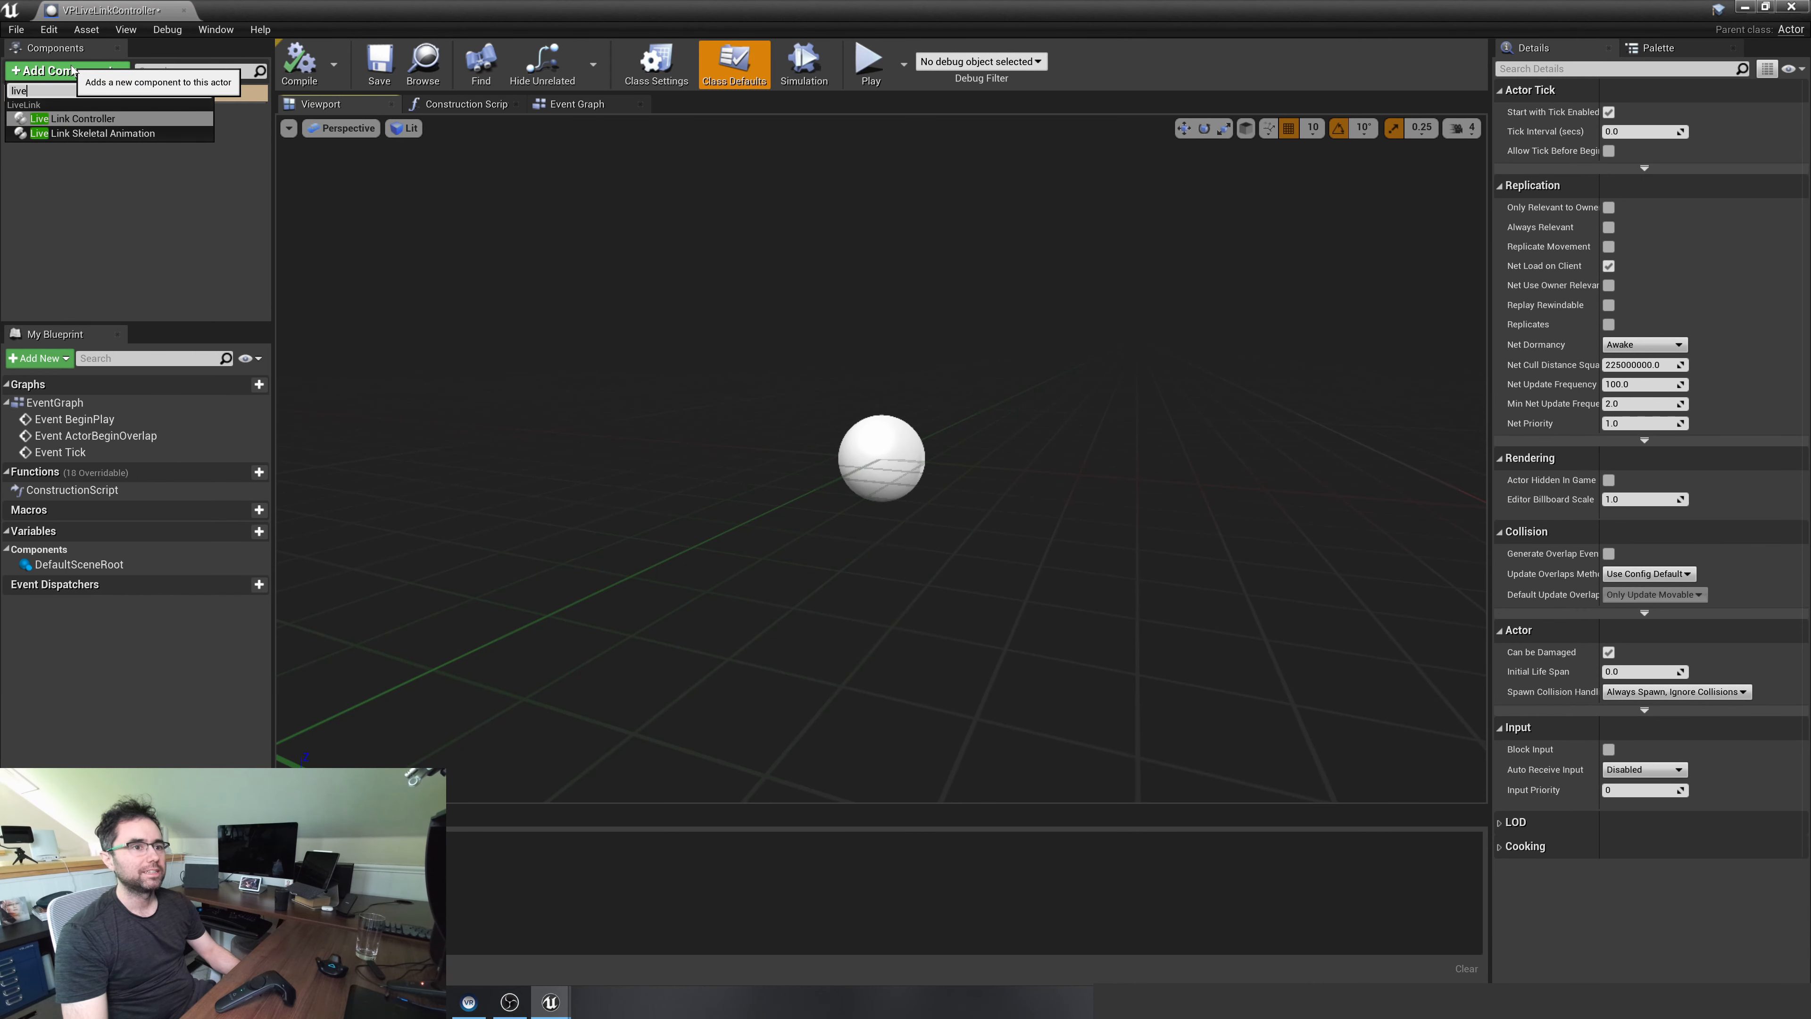
pyautogui.click(82, 118)
pyautogui.click(52, 150)
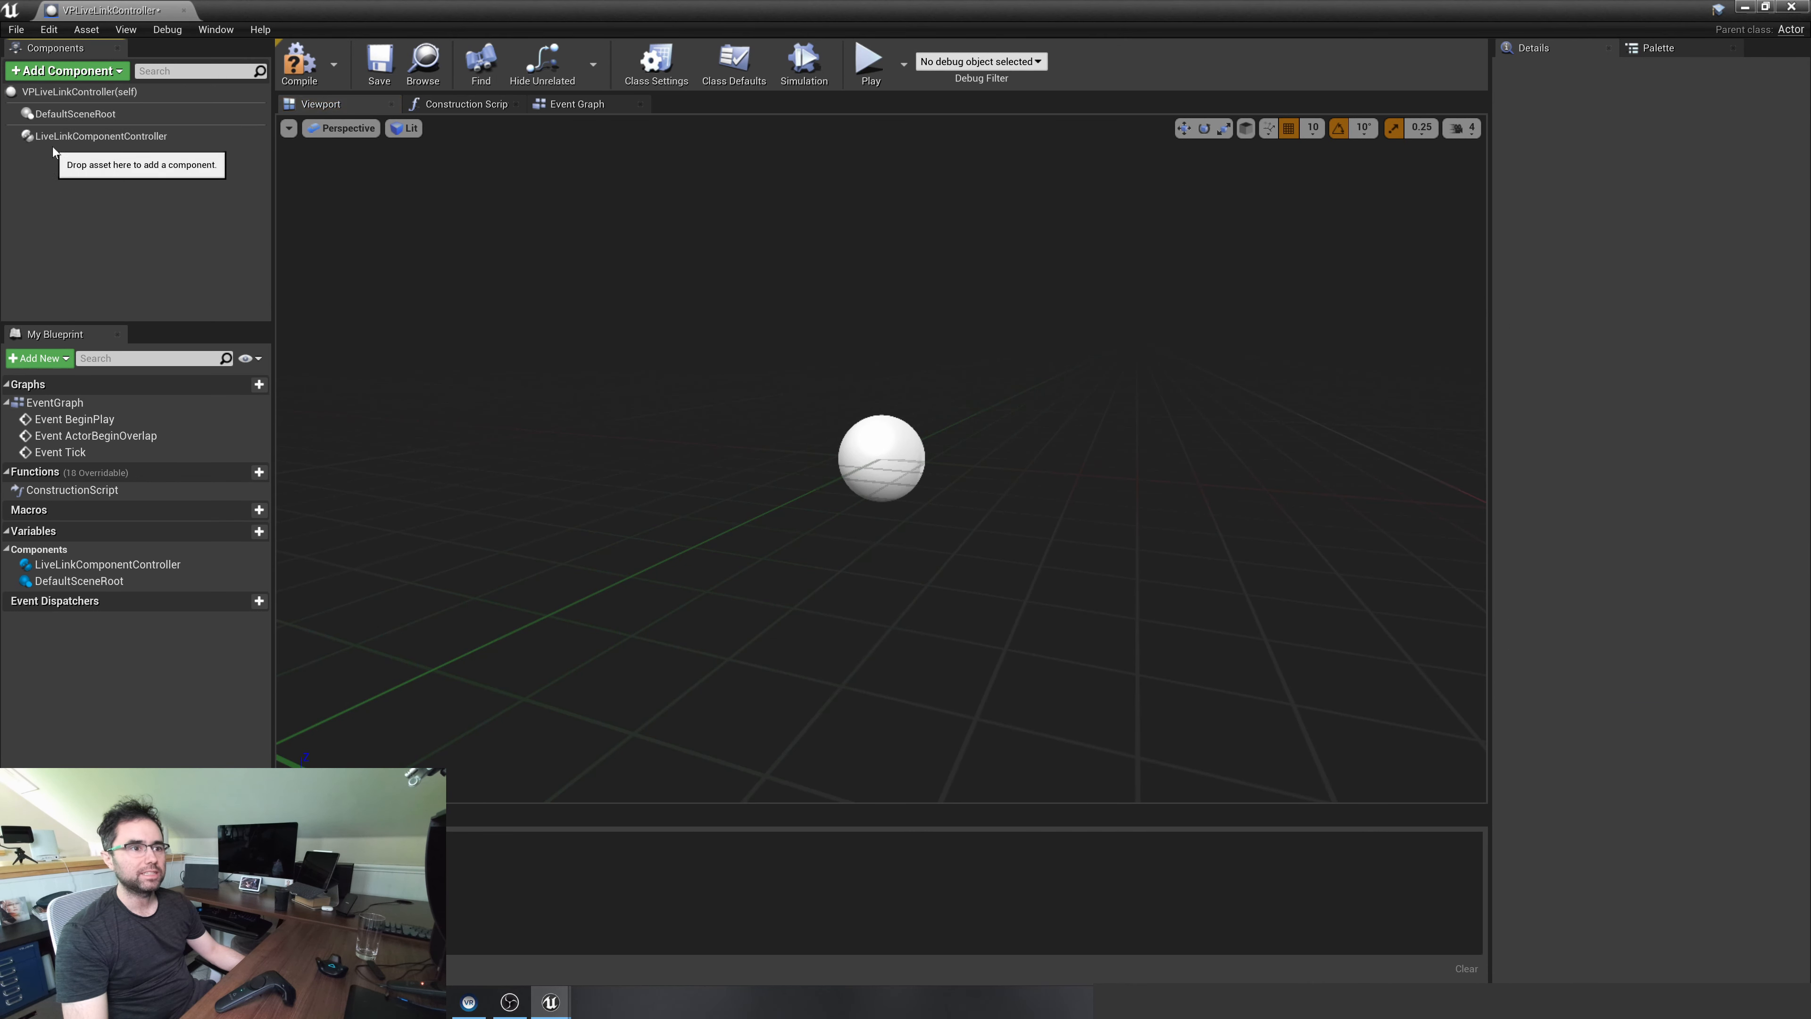
# Set the Live Link component's Subject Representation to the SteamVRController subject and expand its Transform Role settings down to World Transform
pyautogui.click(32, 136)
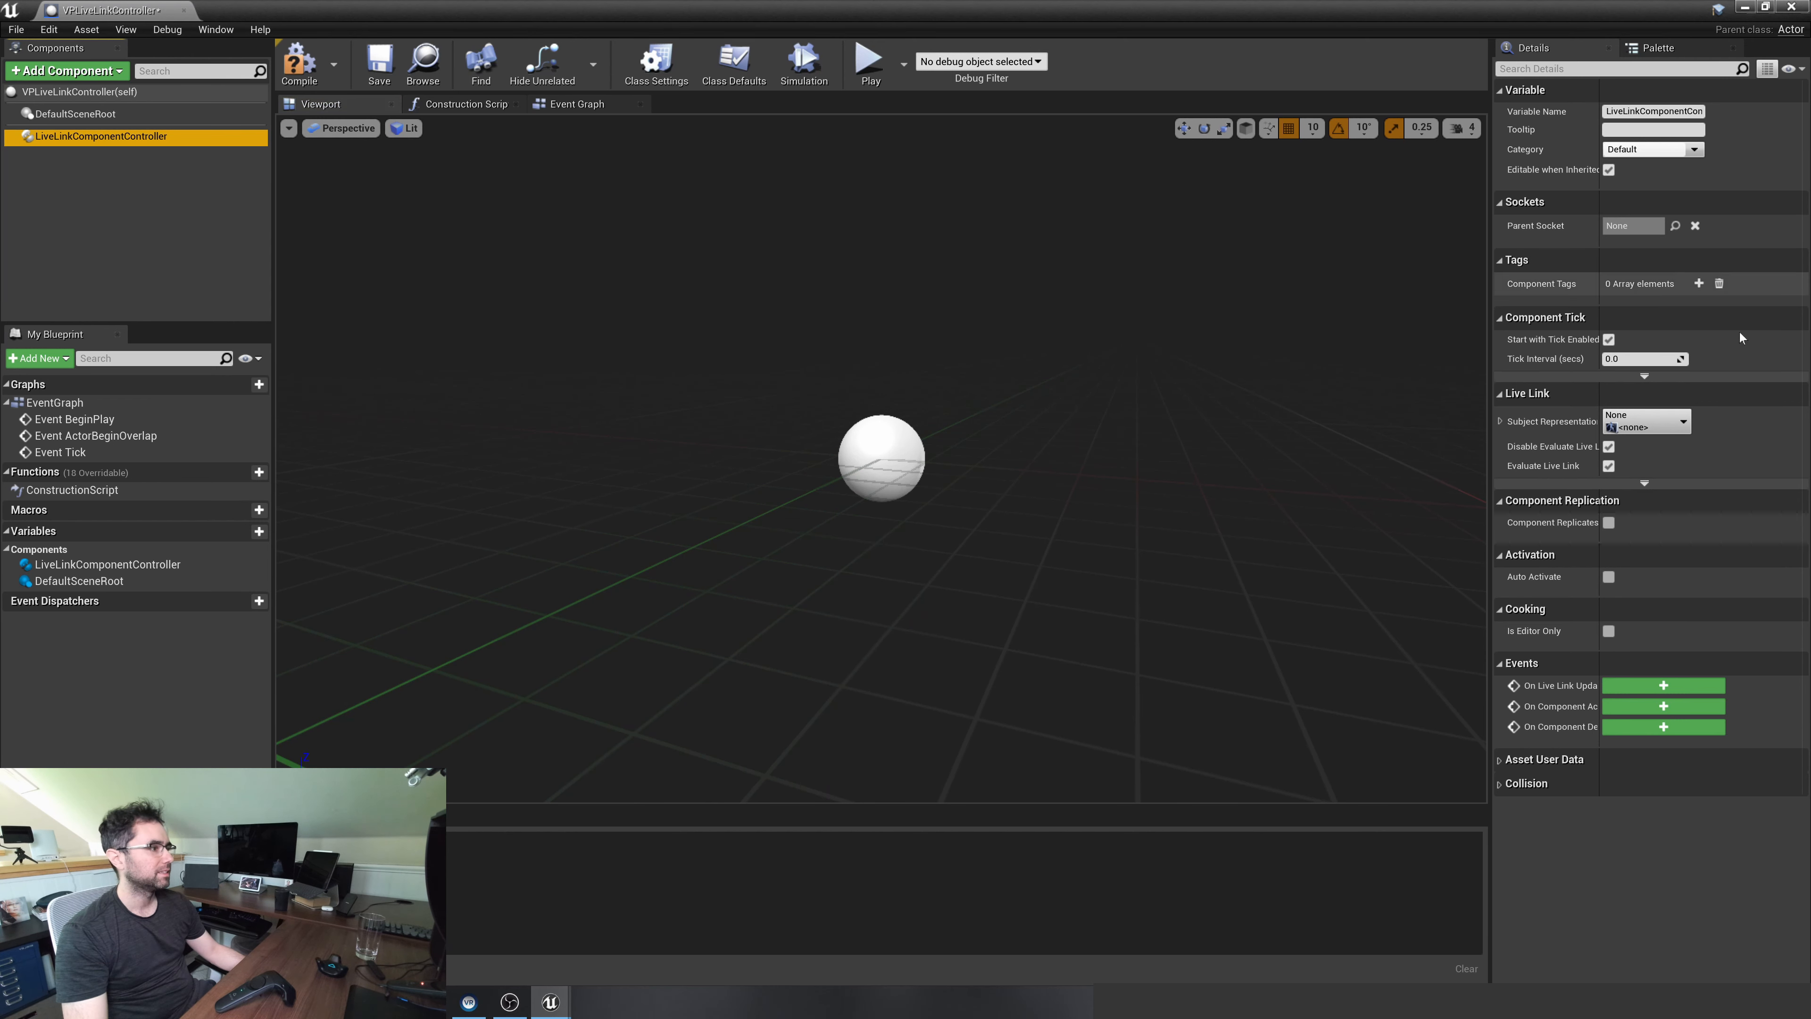
pyautogui.click(1646, 421)
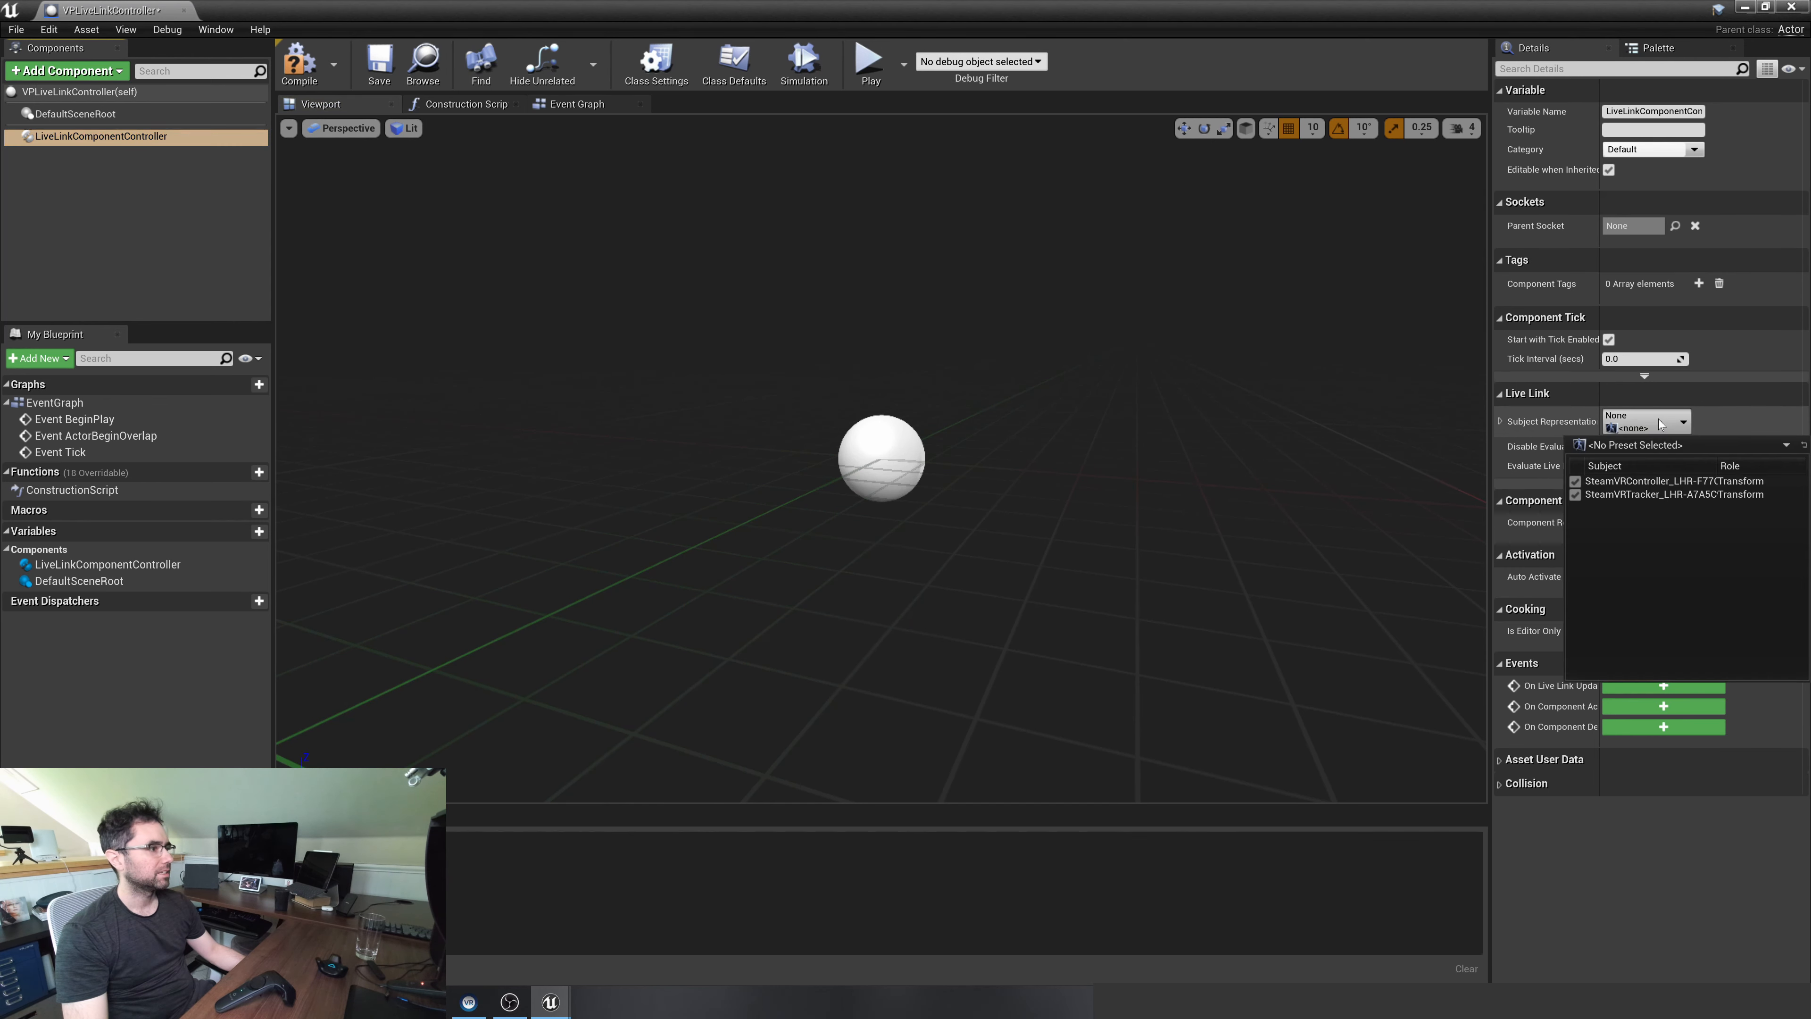
pyautogui.click(1660, 480)
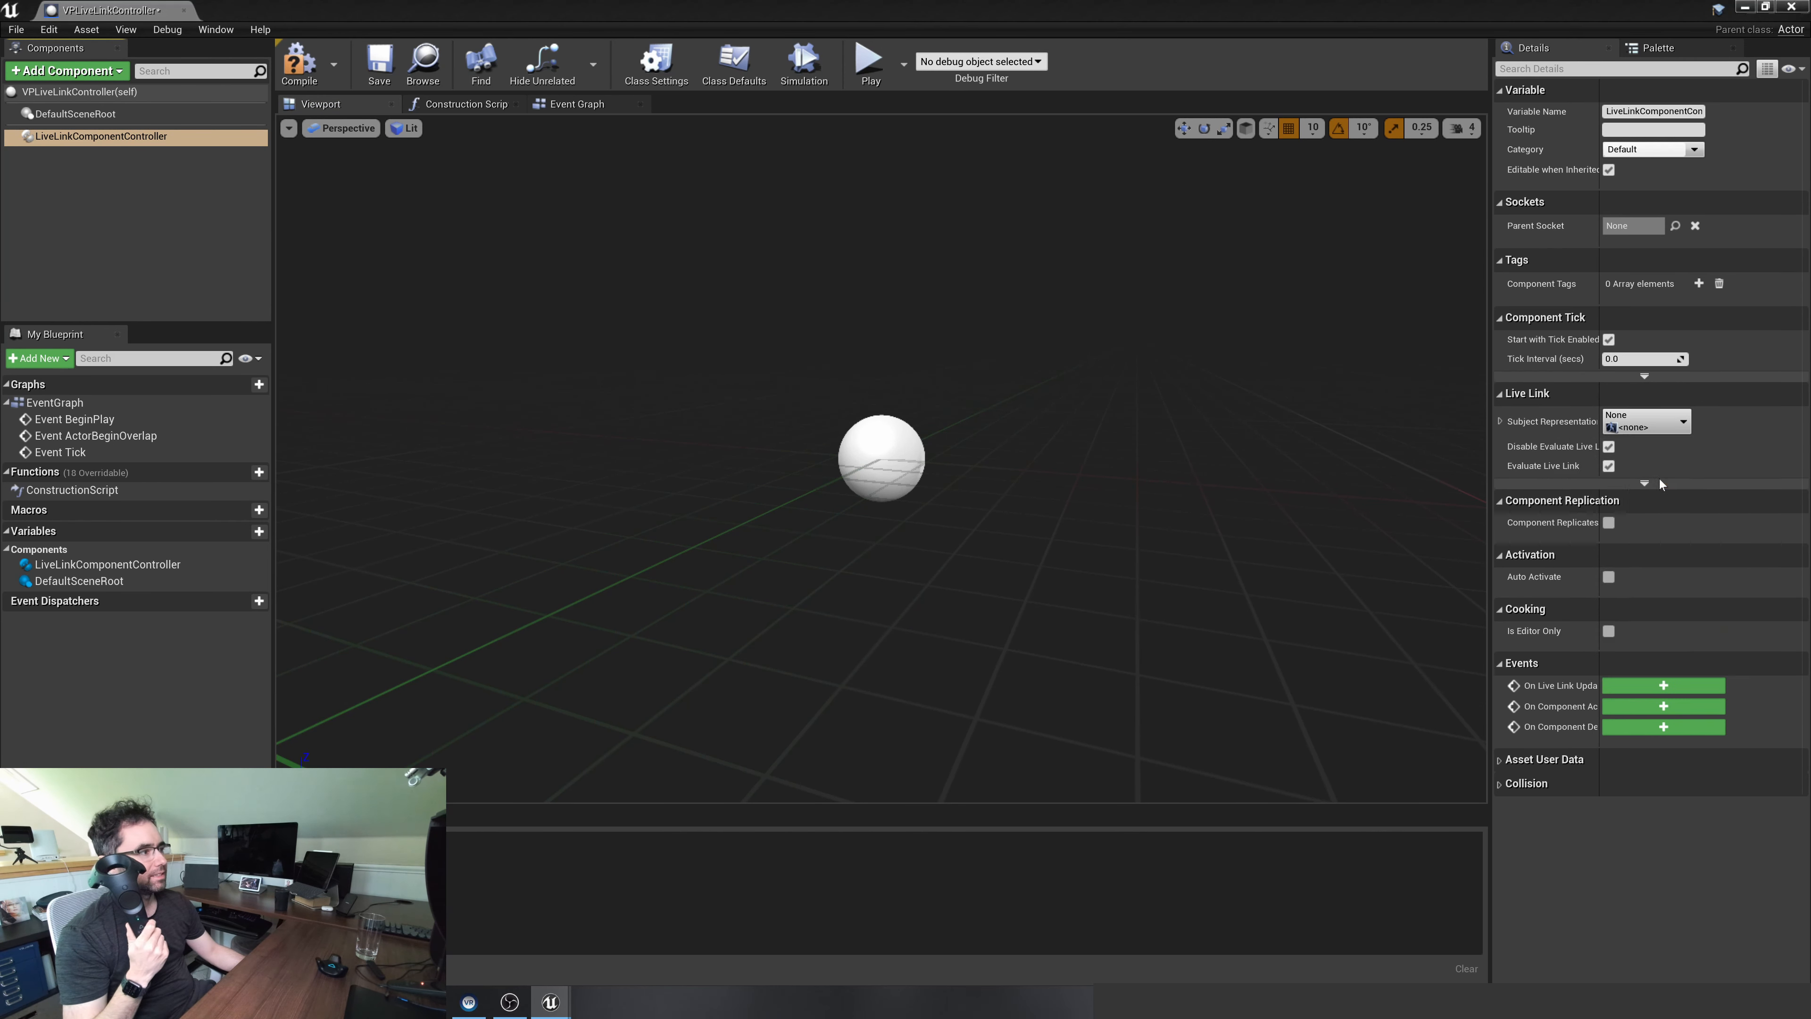
pyautogui.moveTo(77, 7); pyautogui.dragTo(214, 14)
pyautogui.click(413, 10)
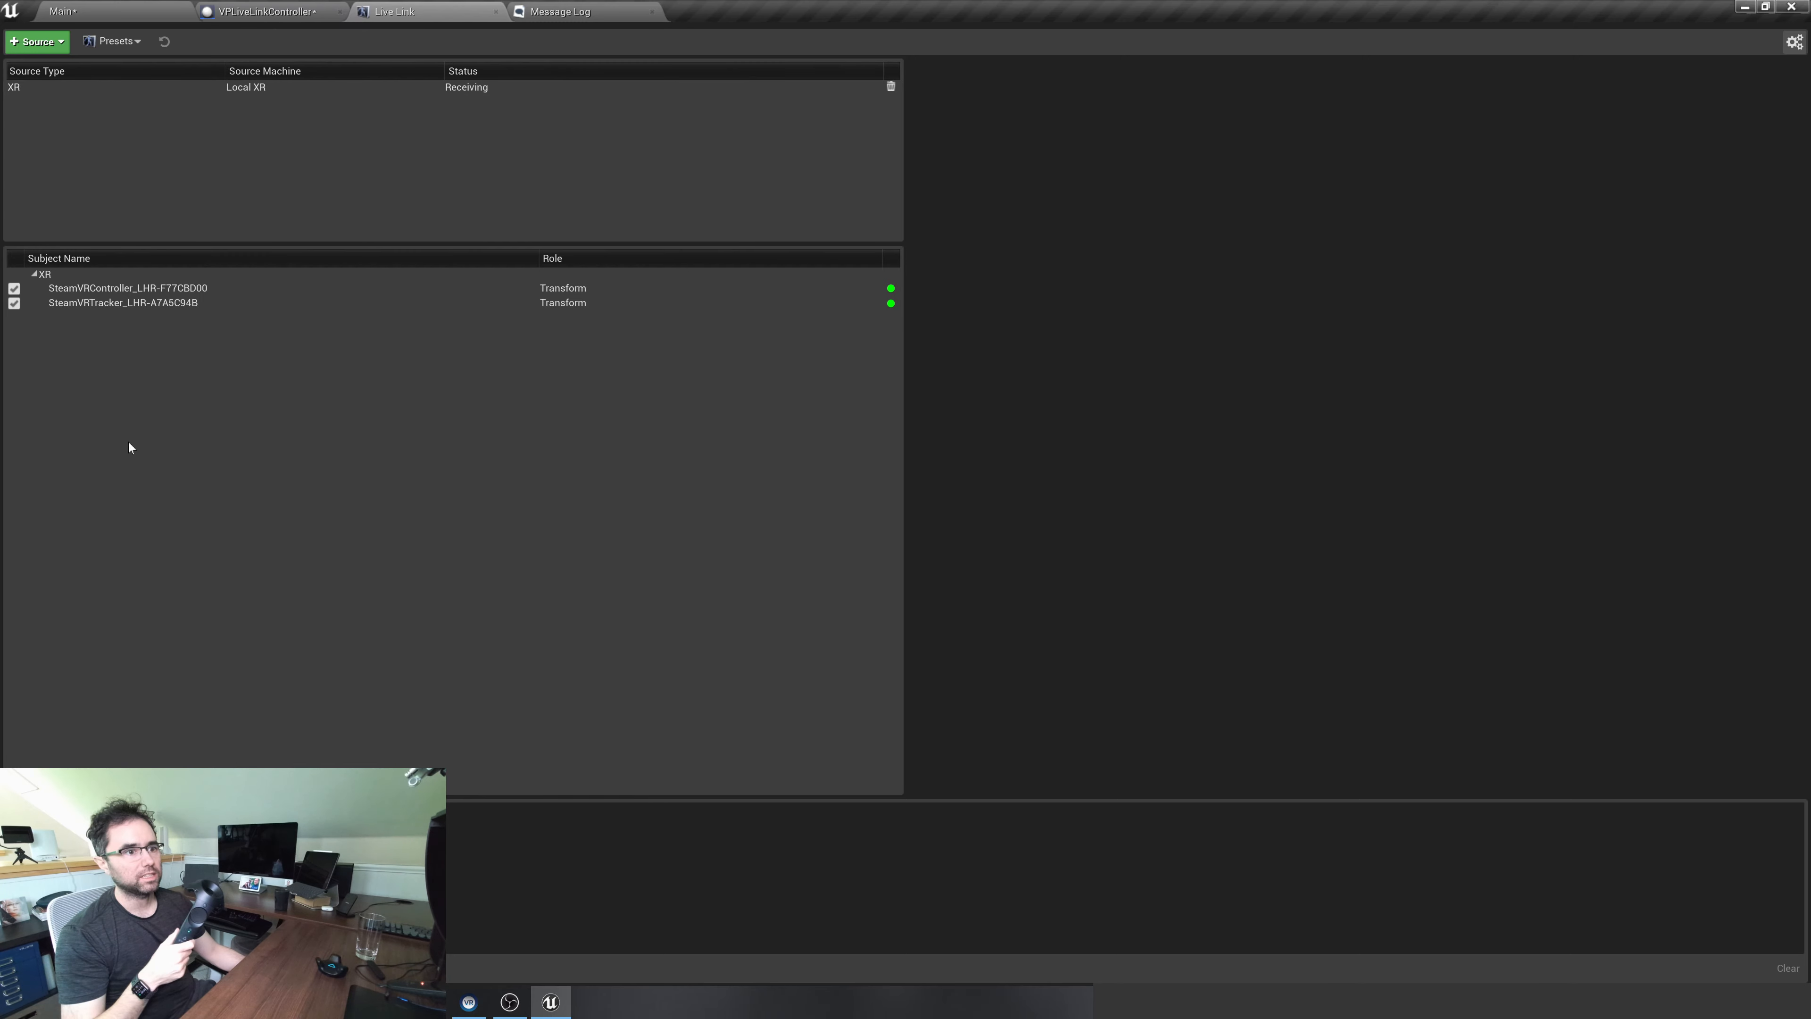
pyautogui.click(285, 11)
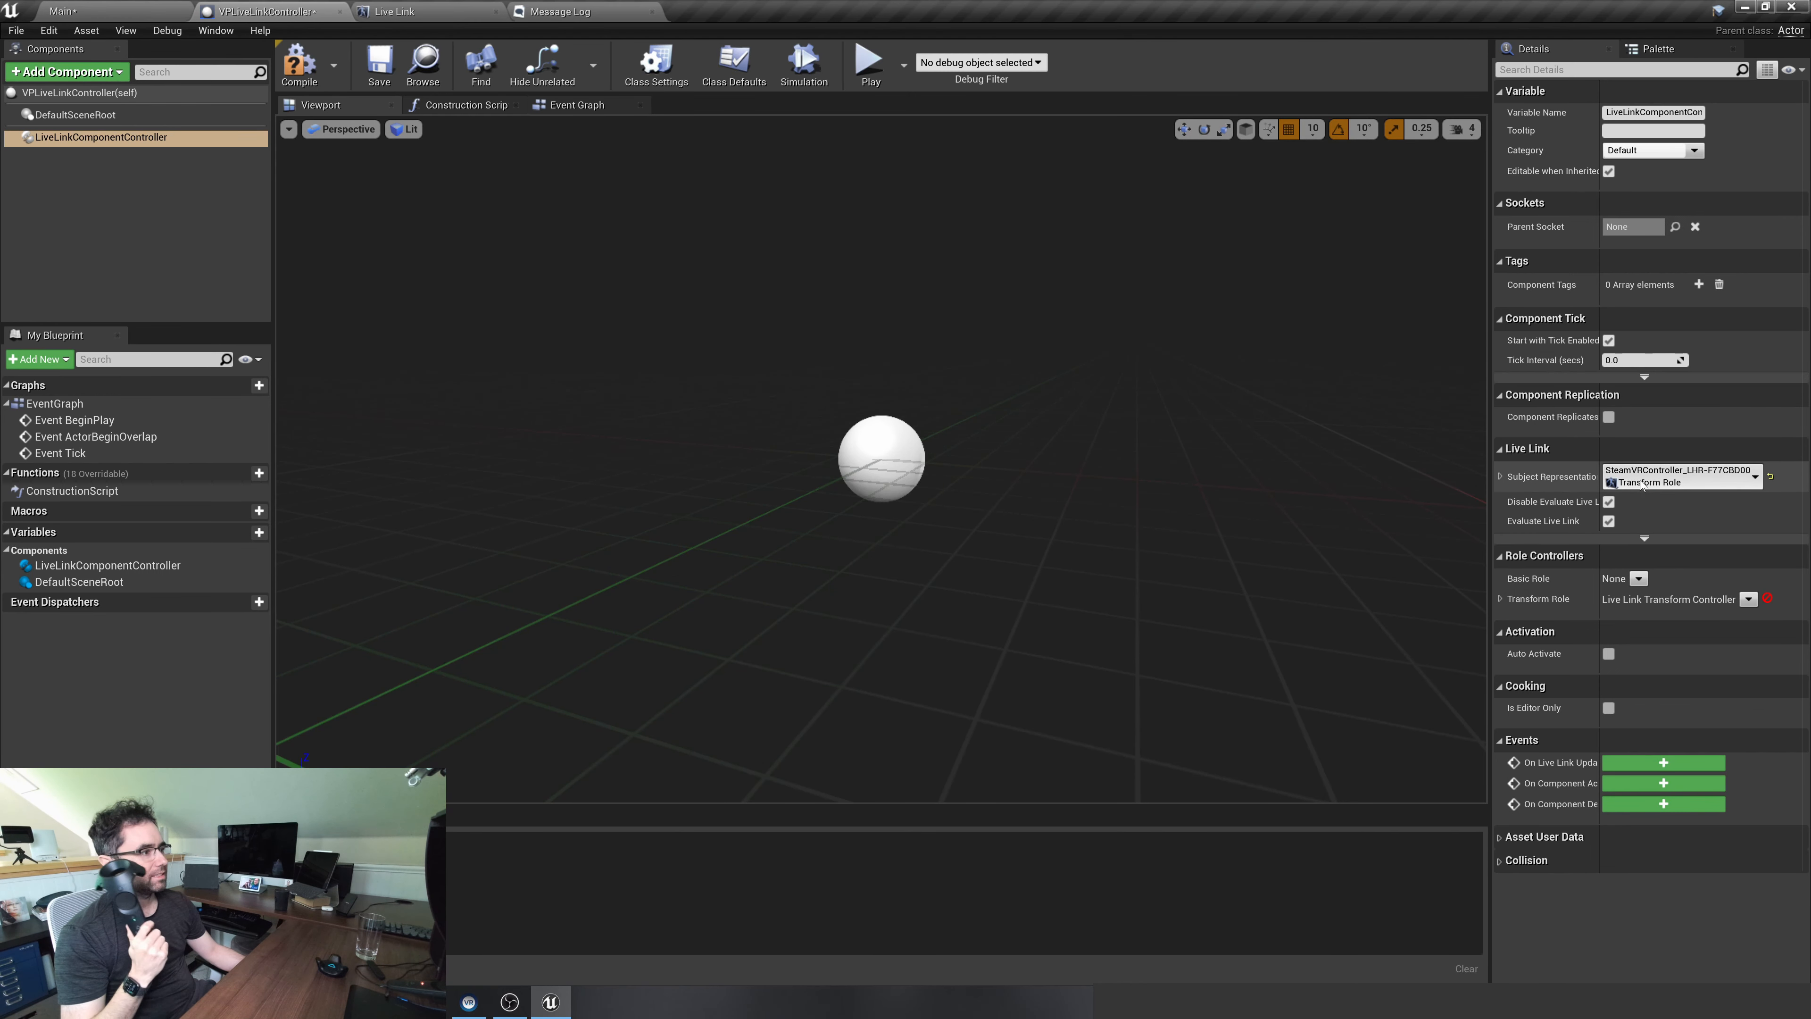
pyautogui.click(1499, 599)
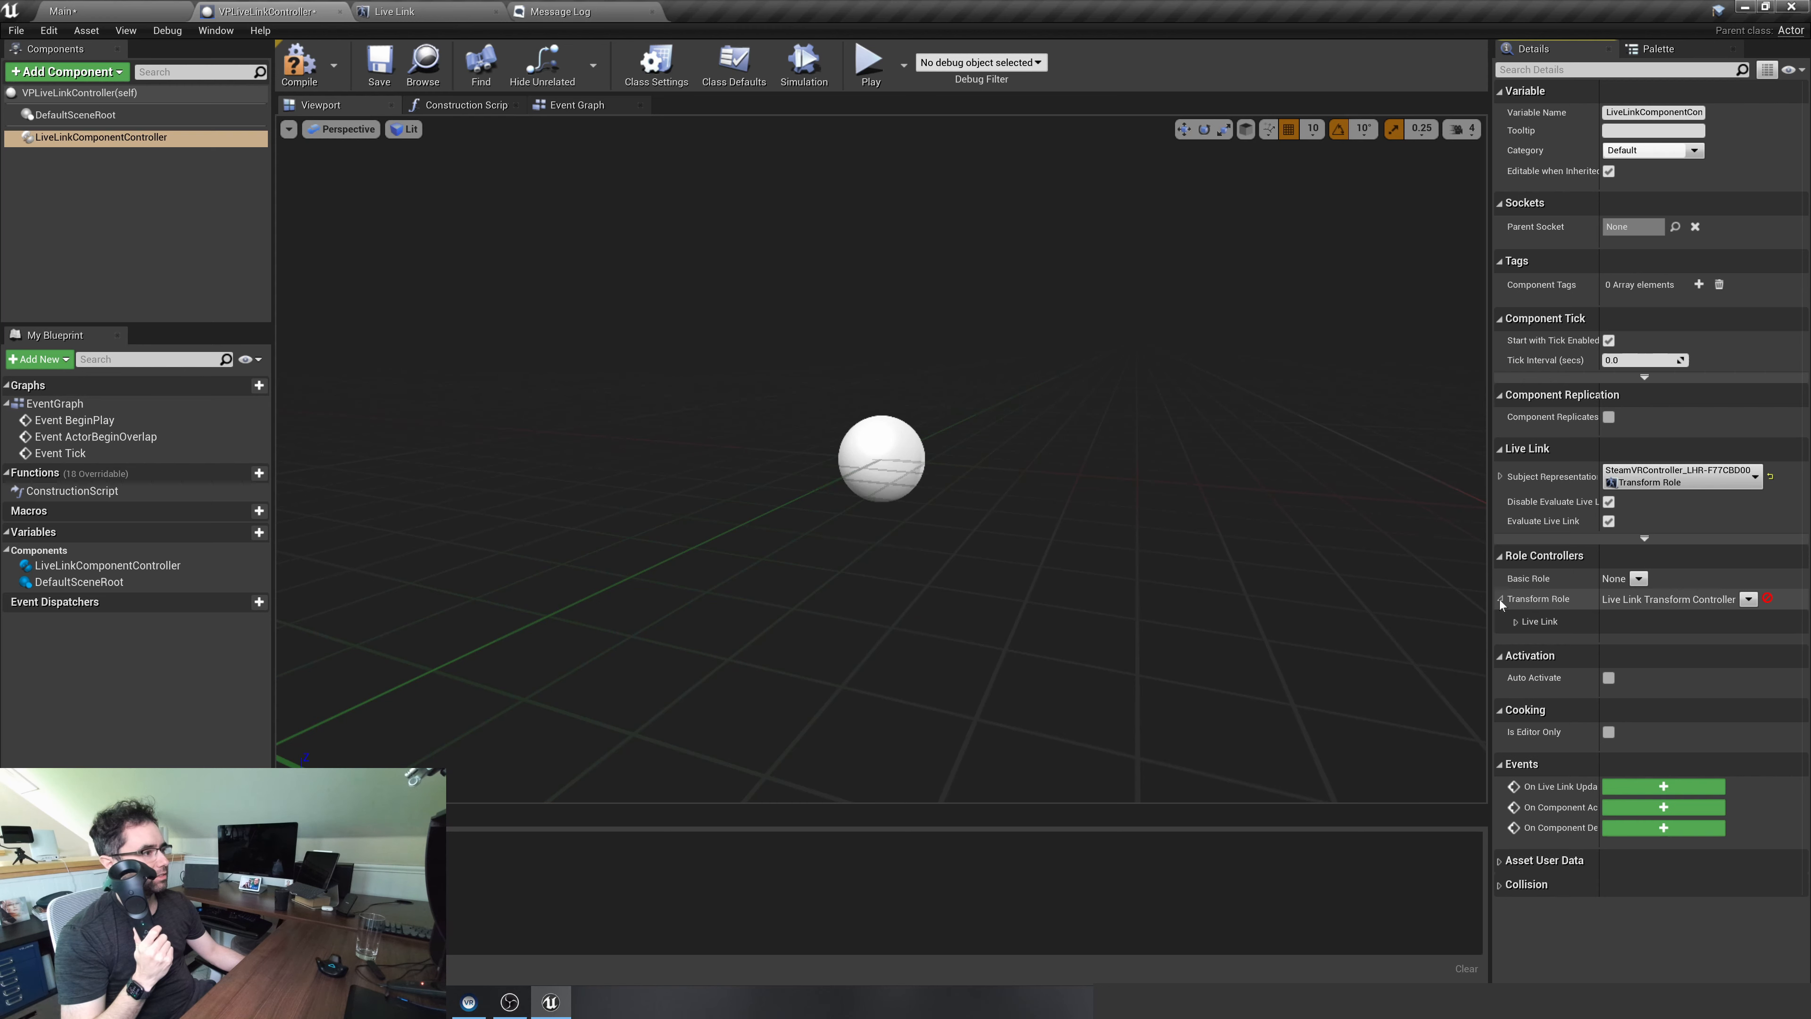
pyautogui.click(1515, 621)
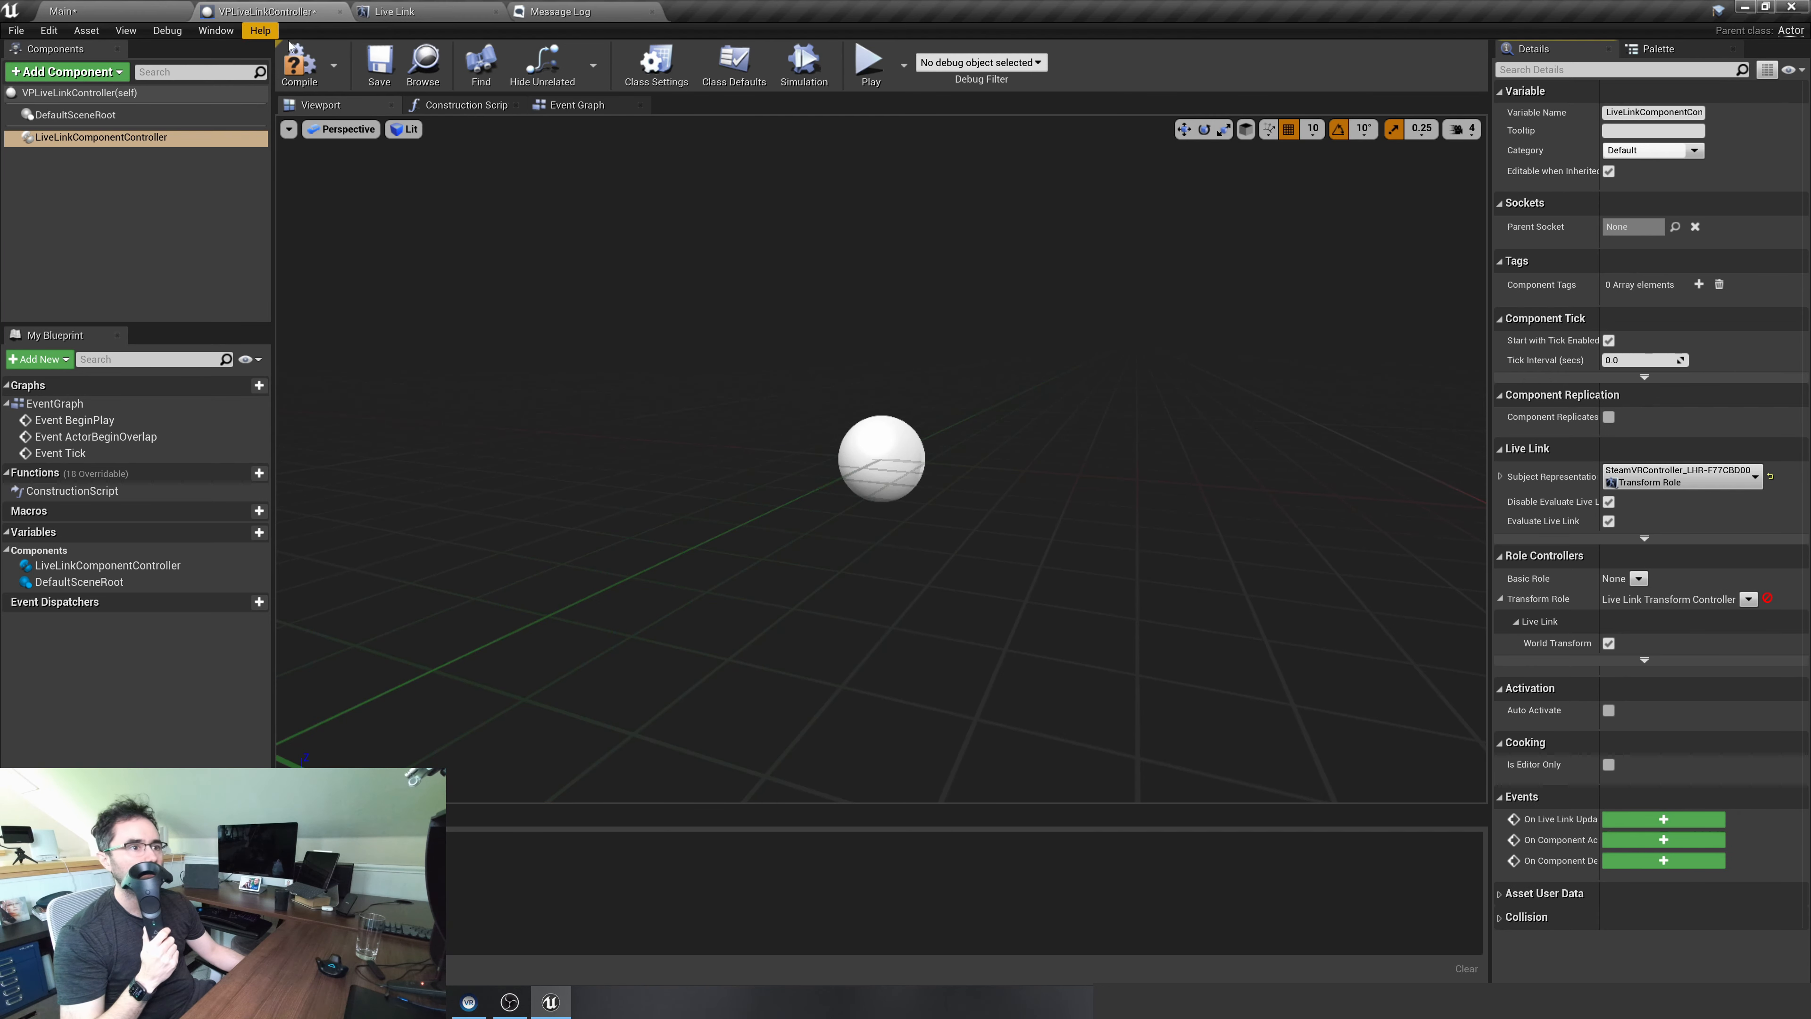
# Compile the blueprint and place a VPLiveLinkController actor in the Main level beside the cube
pyautogui.click(299, 63)
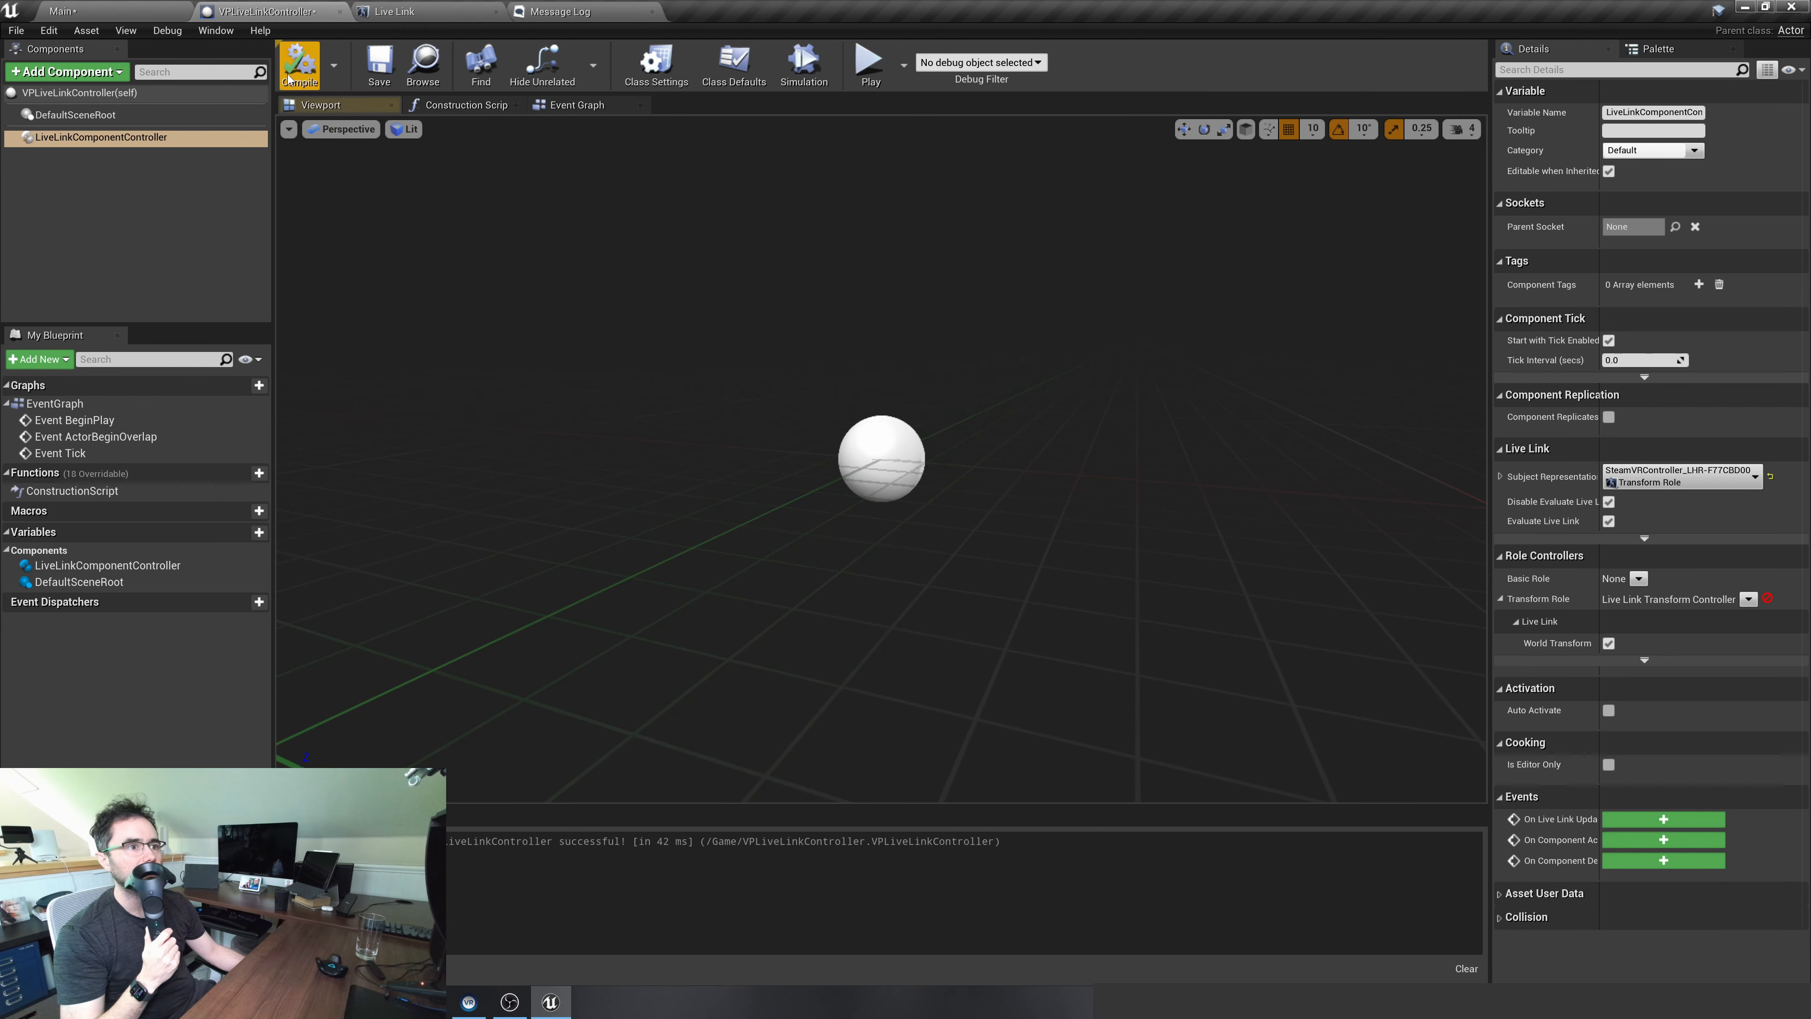
pyautogui.click(107, 11)
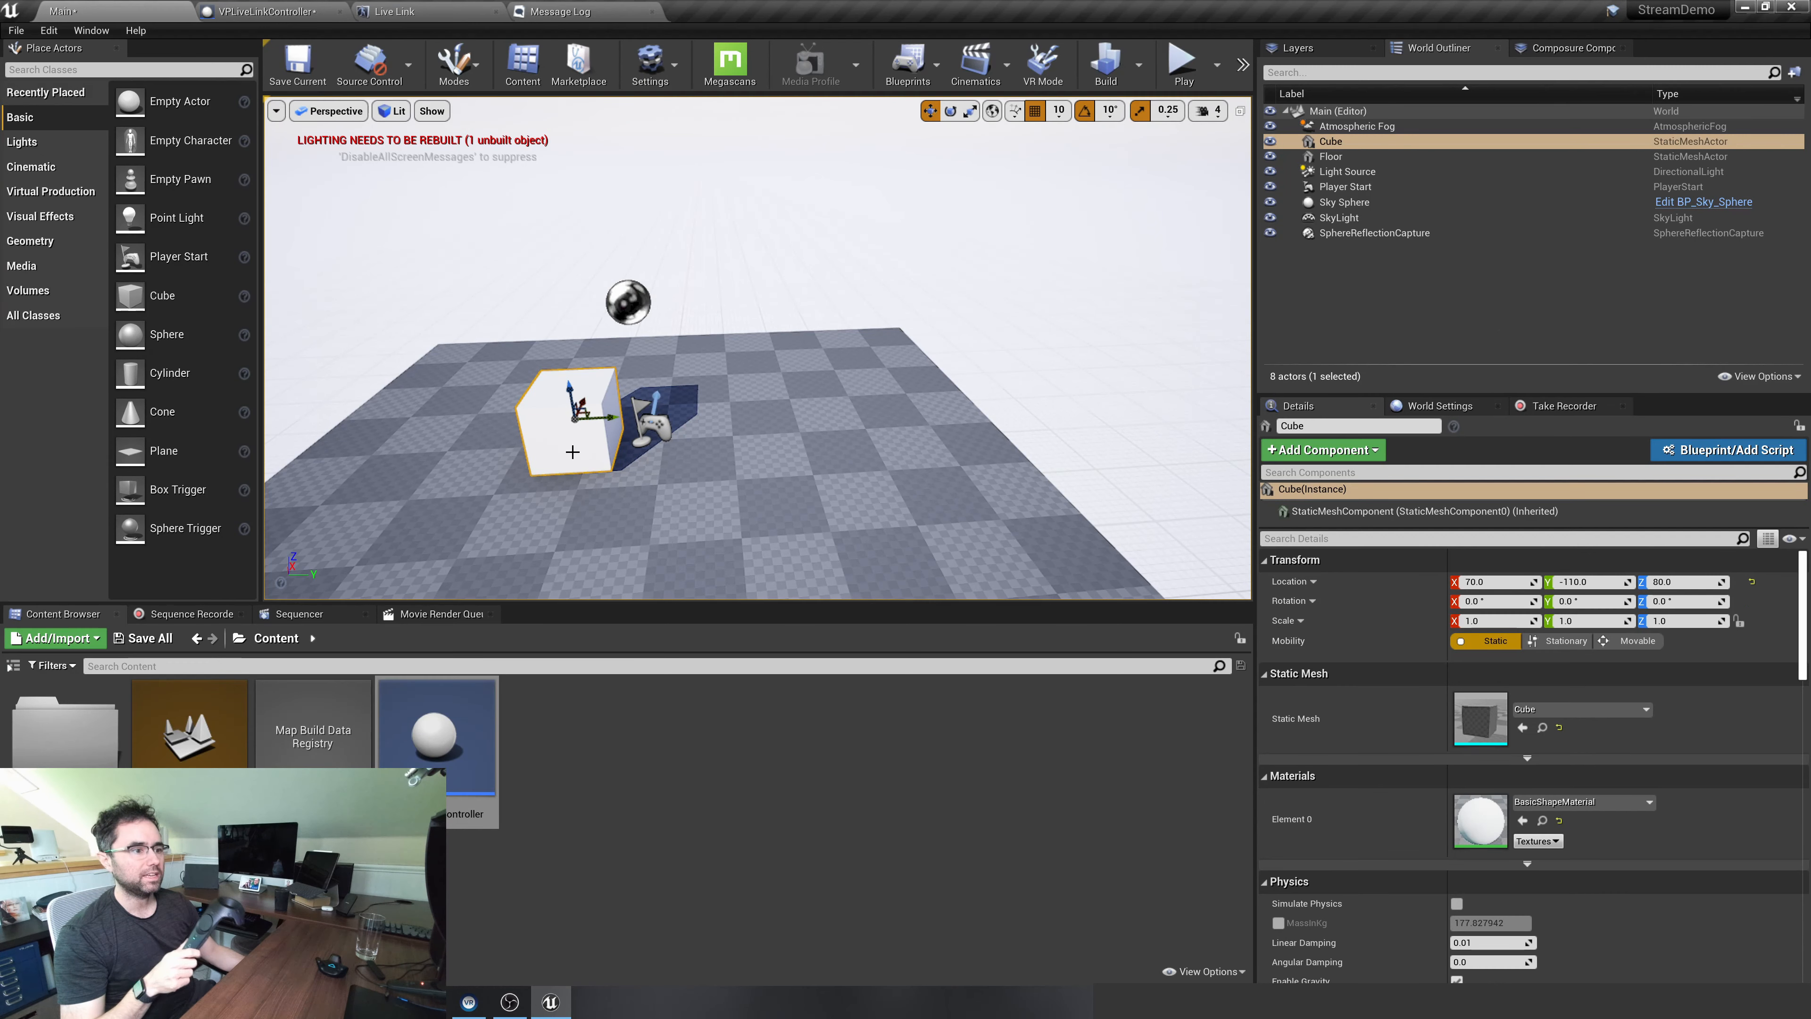
pyautogui.moveTo(436, 735); pyautogui.dragTo(706, 493)
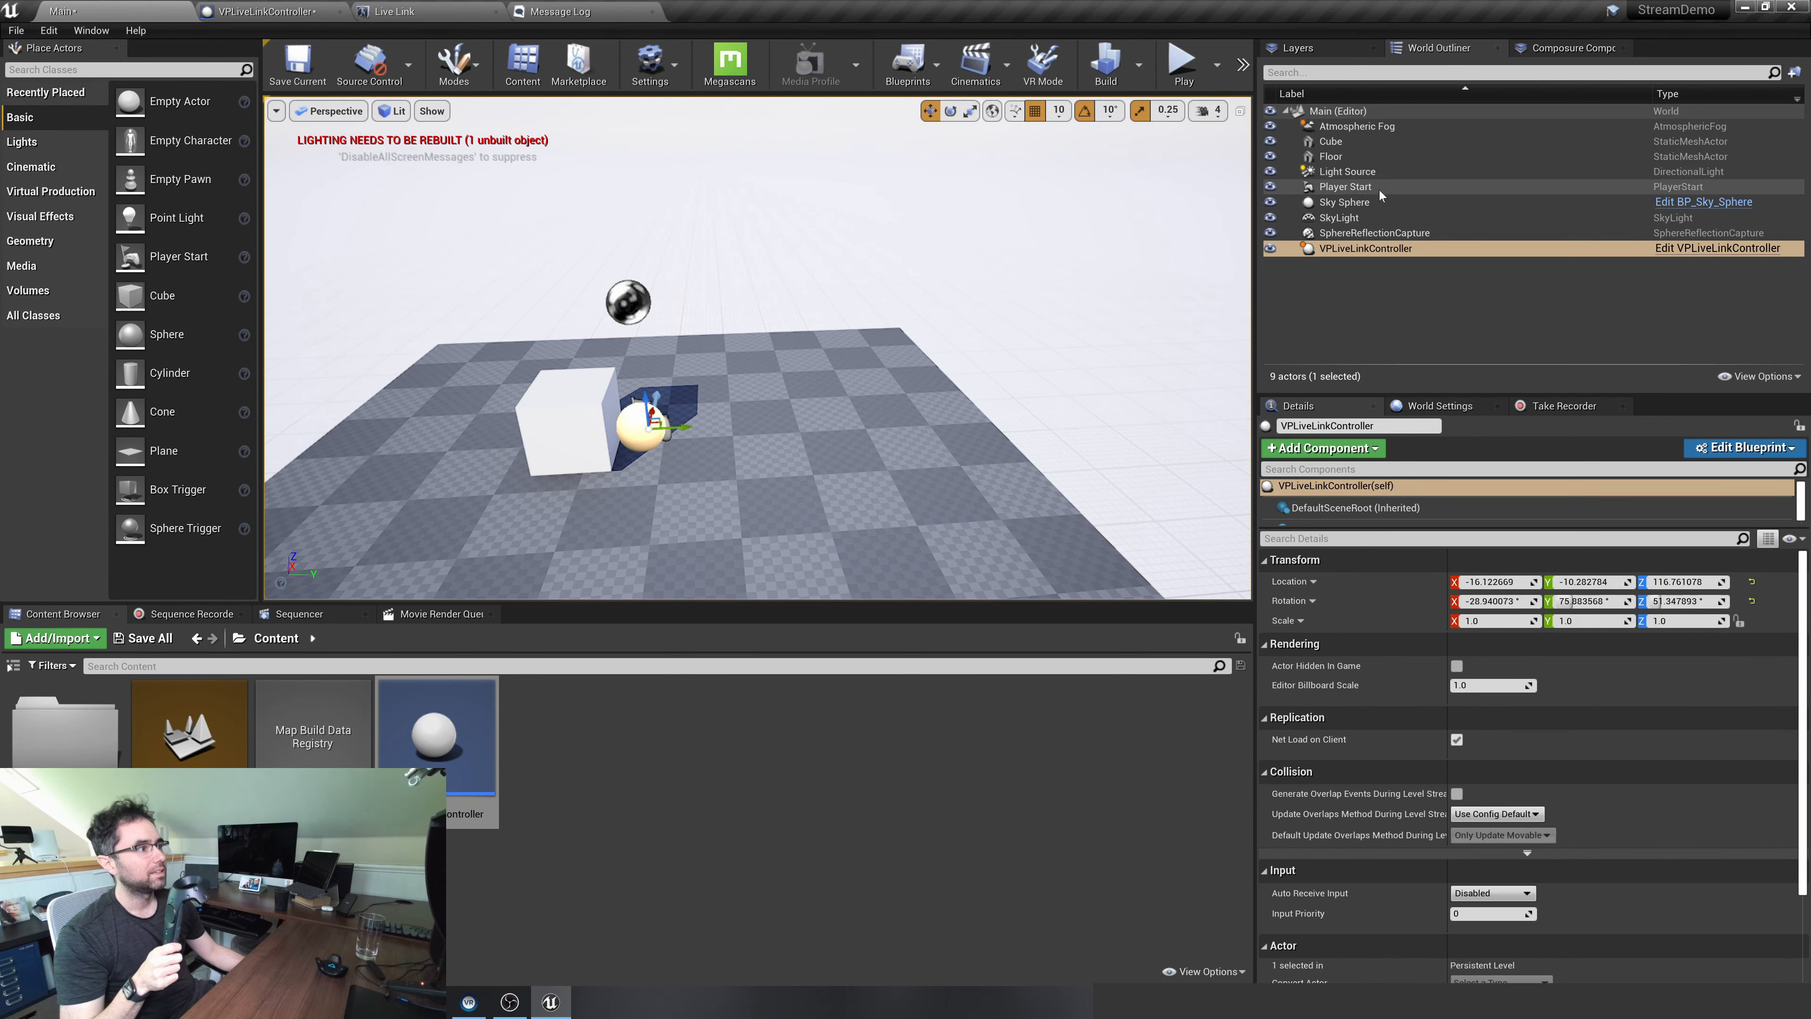
# Set the cube's mobility to Movable and attach it to VPLiveLinkController as a child
pyautogui.moveTo(1372, 139)
pyautogui.mouseDown()
pyautogui.moveTo(1358, 271)
pyautogui.moveTo(1345, 143)
pyautogui.mouseUp()
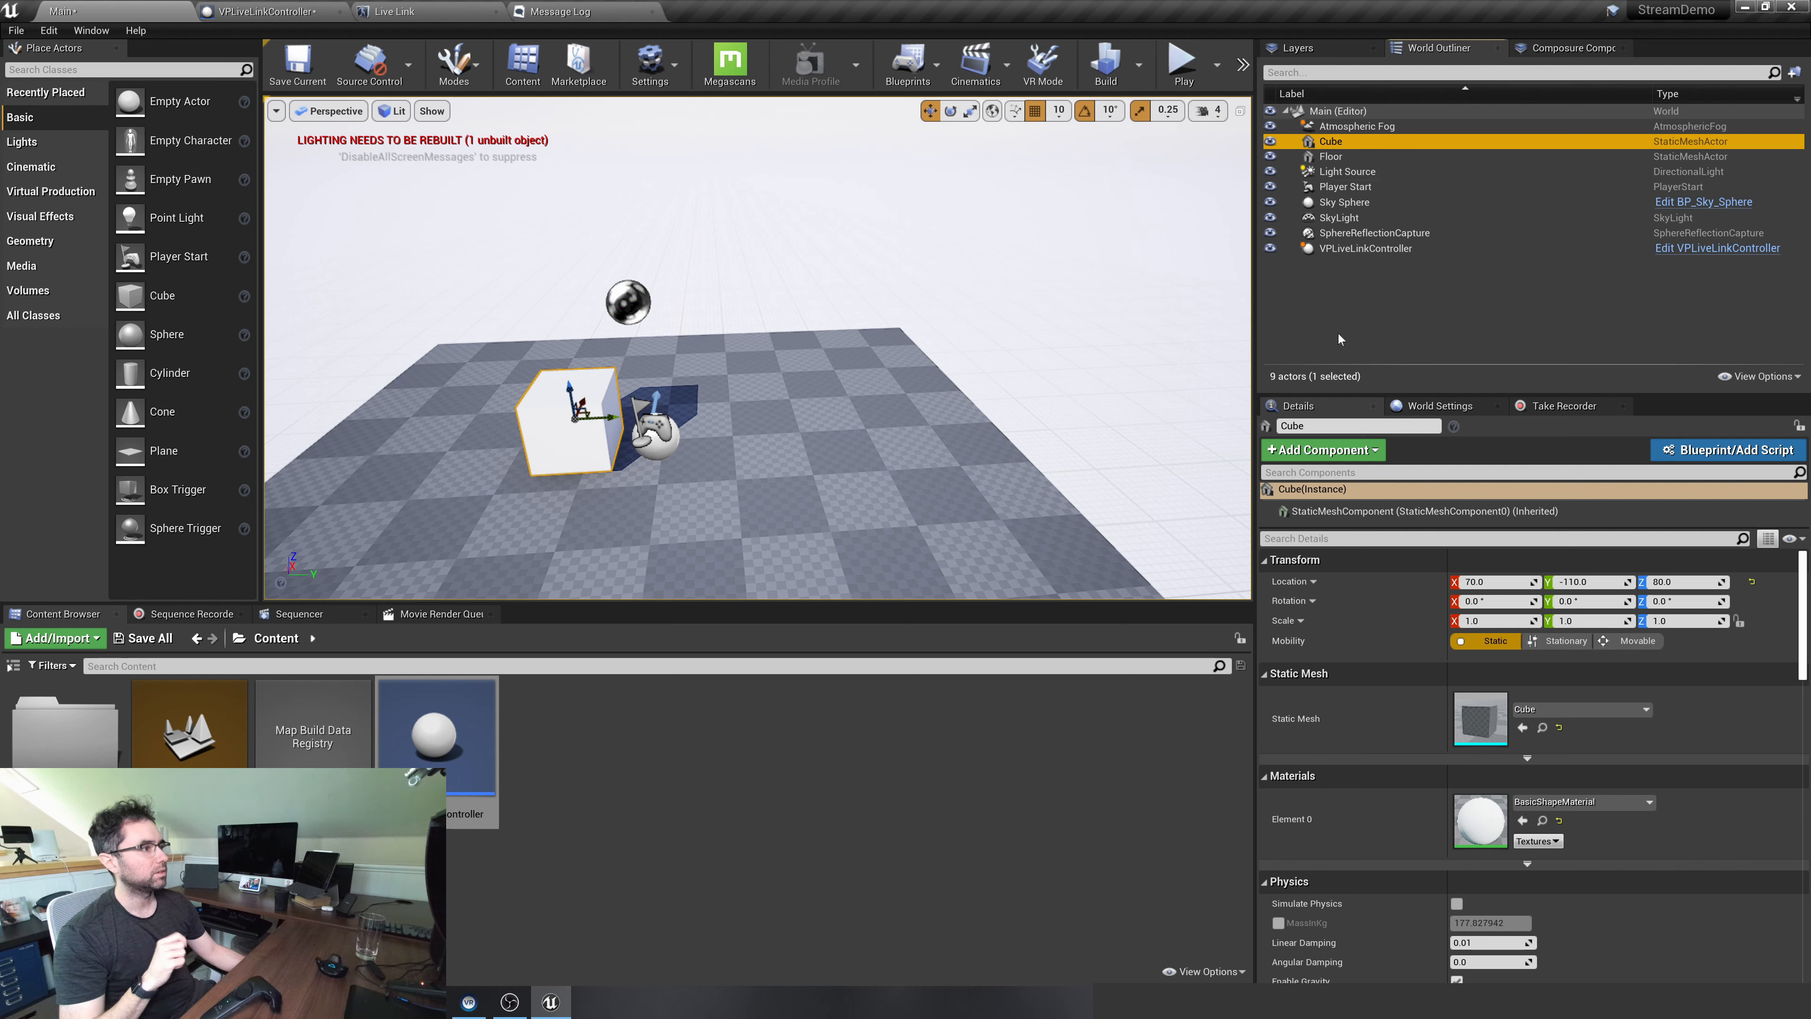
pyautogui.click(1625, 642)
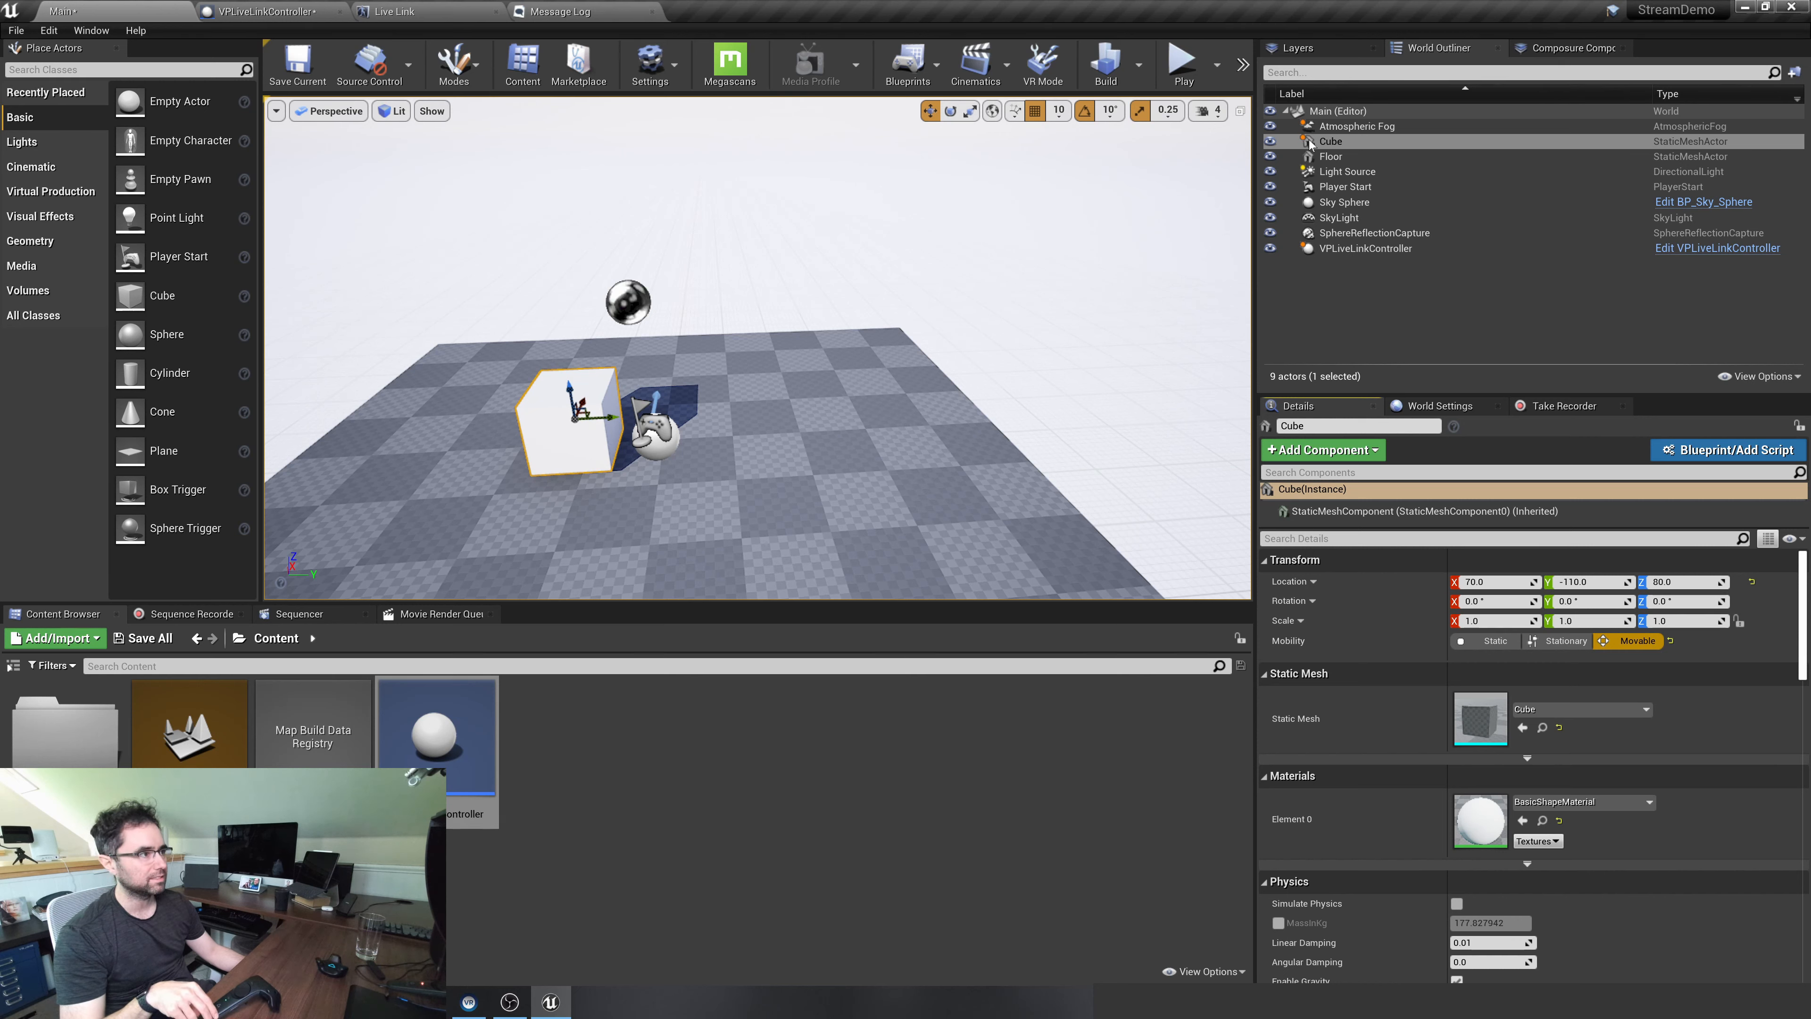
pyautogui.moveTo(1310, 143); pyautogui.dragTo(1357, 246)
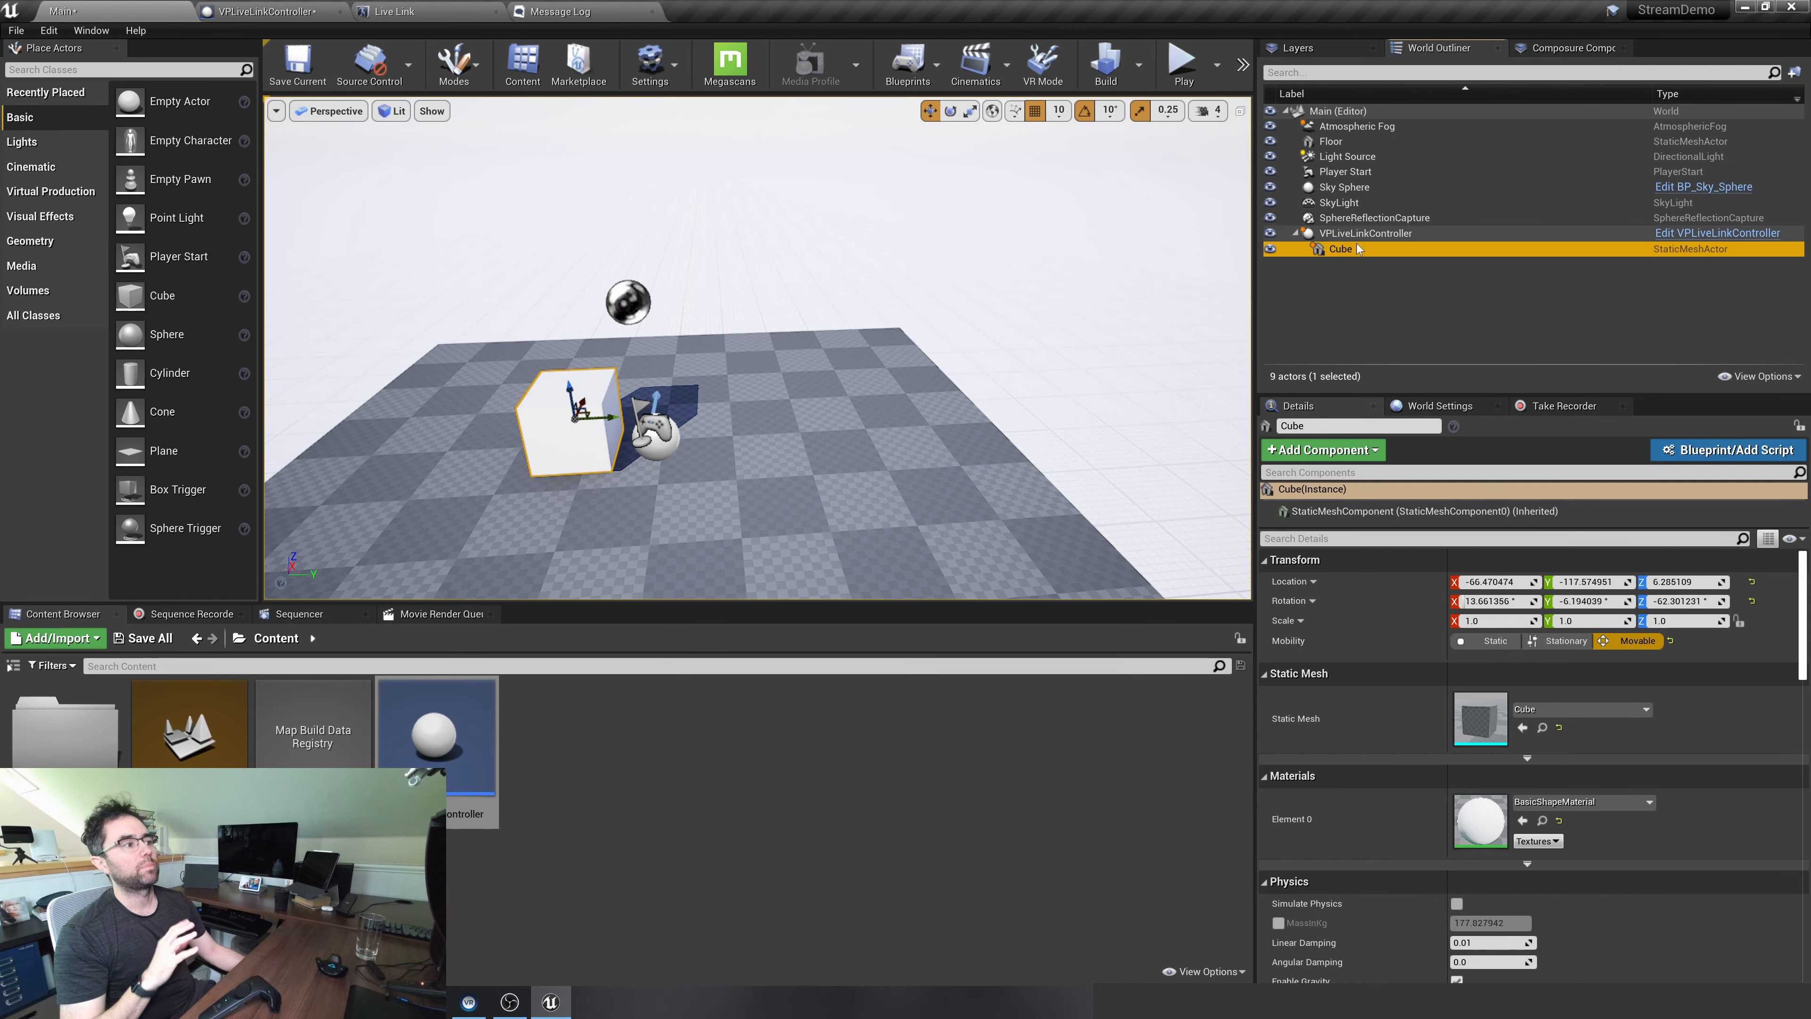
pyautogui.click(1382, 313)
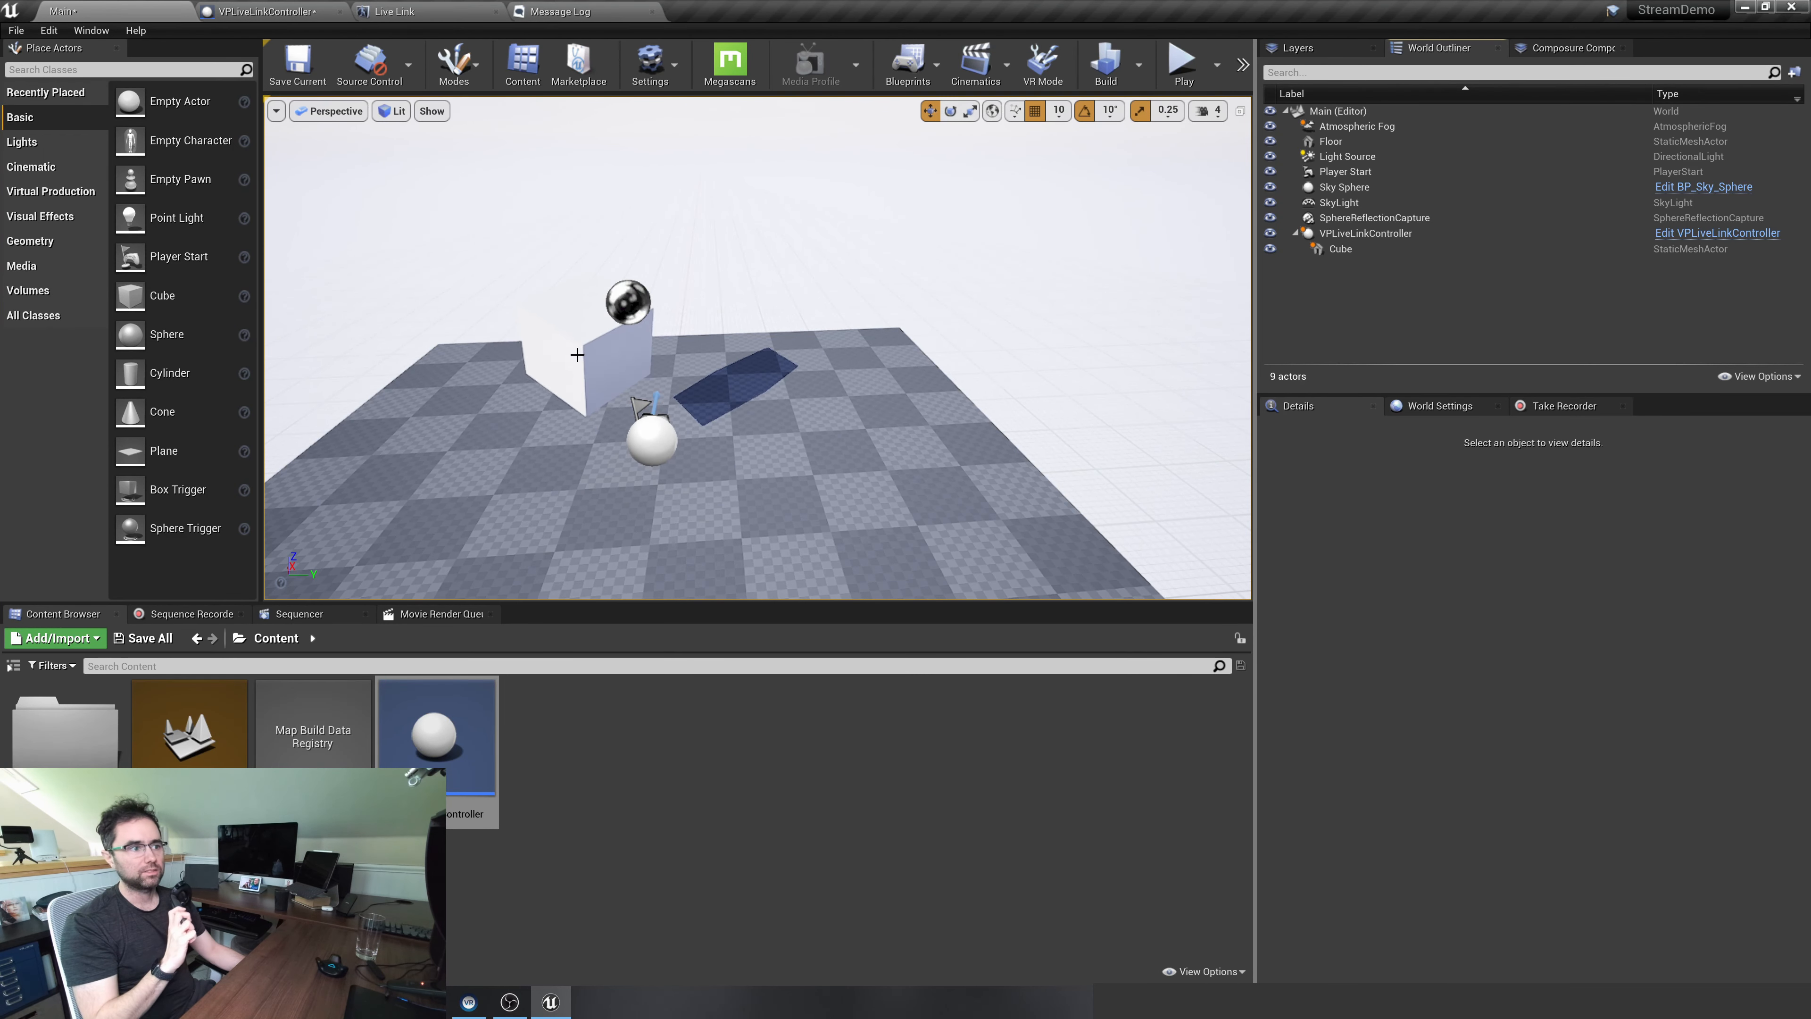
# Set the attached cube's relative location to 0, 0, 0 so it is centred on its parent
pyautogui.click(577, 355)
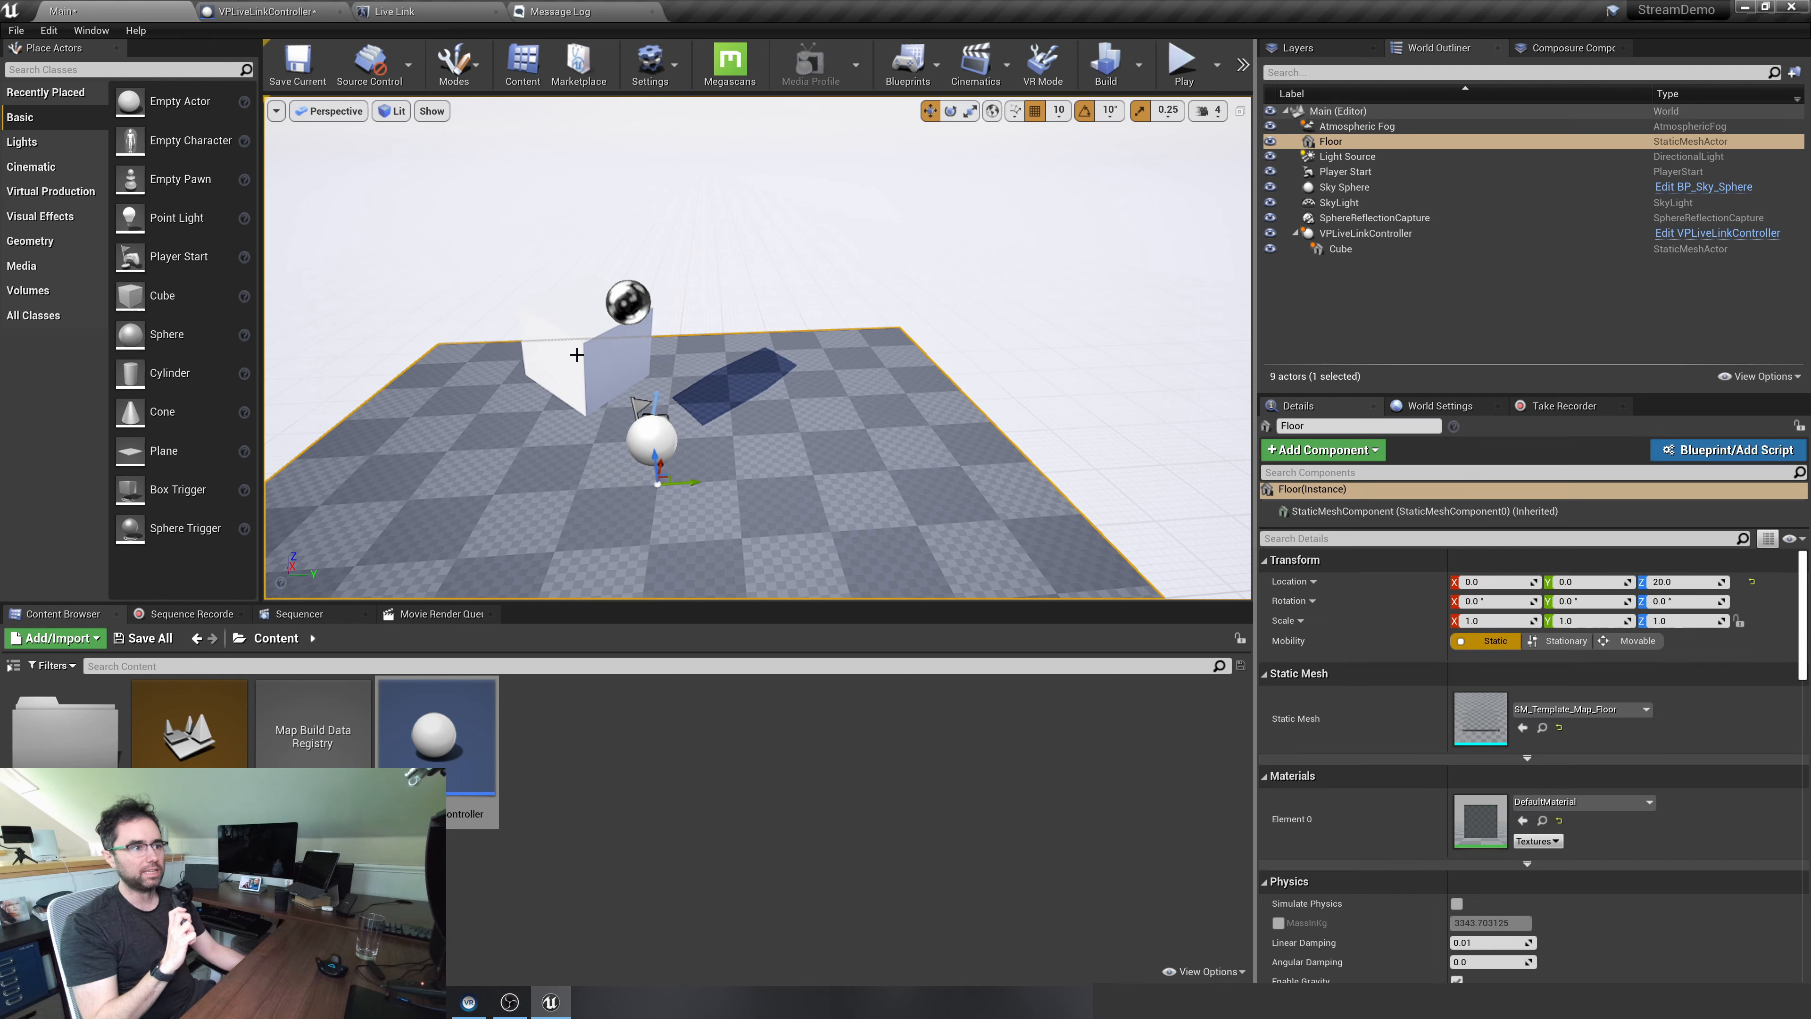
pyautogui.click(575, 386)
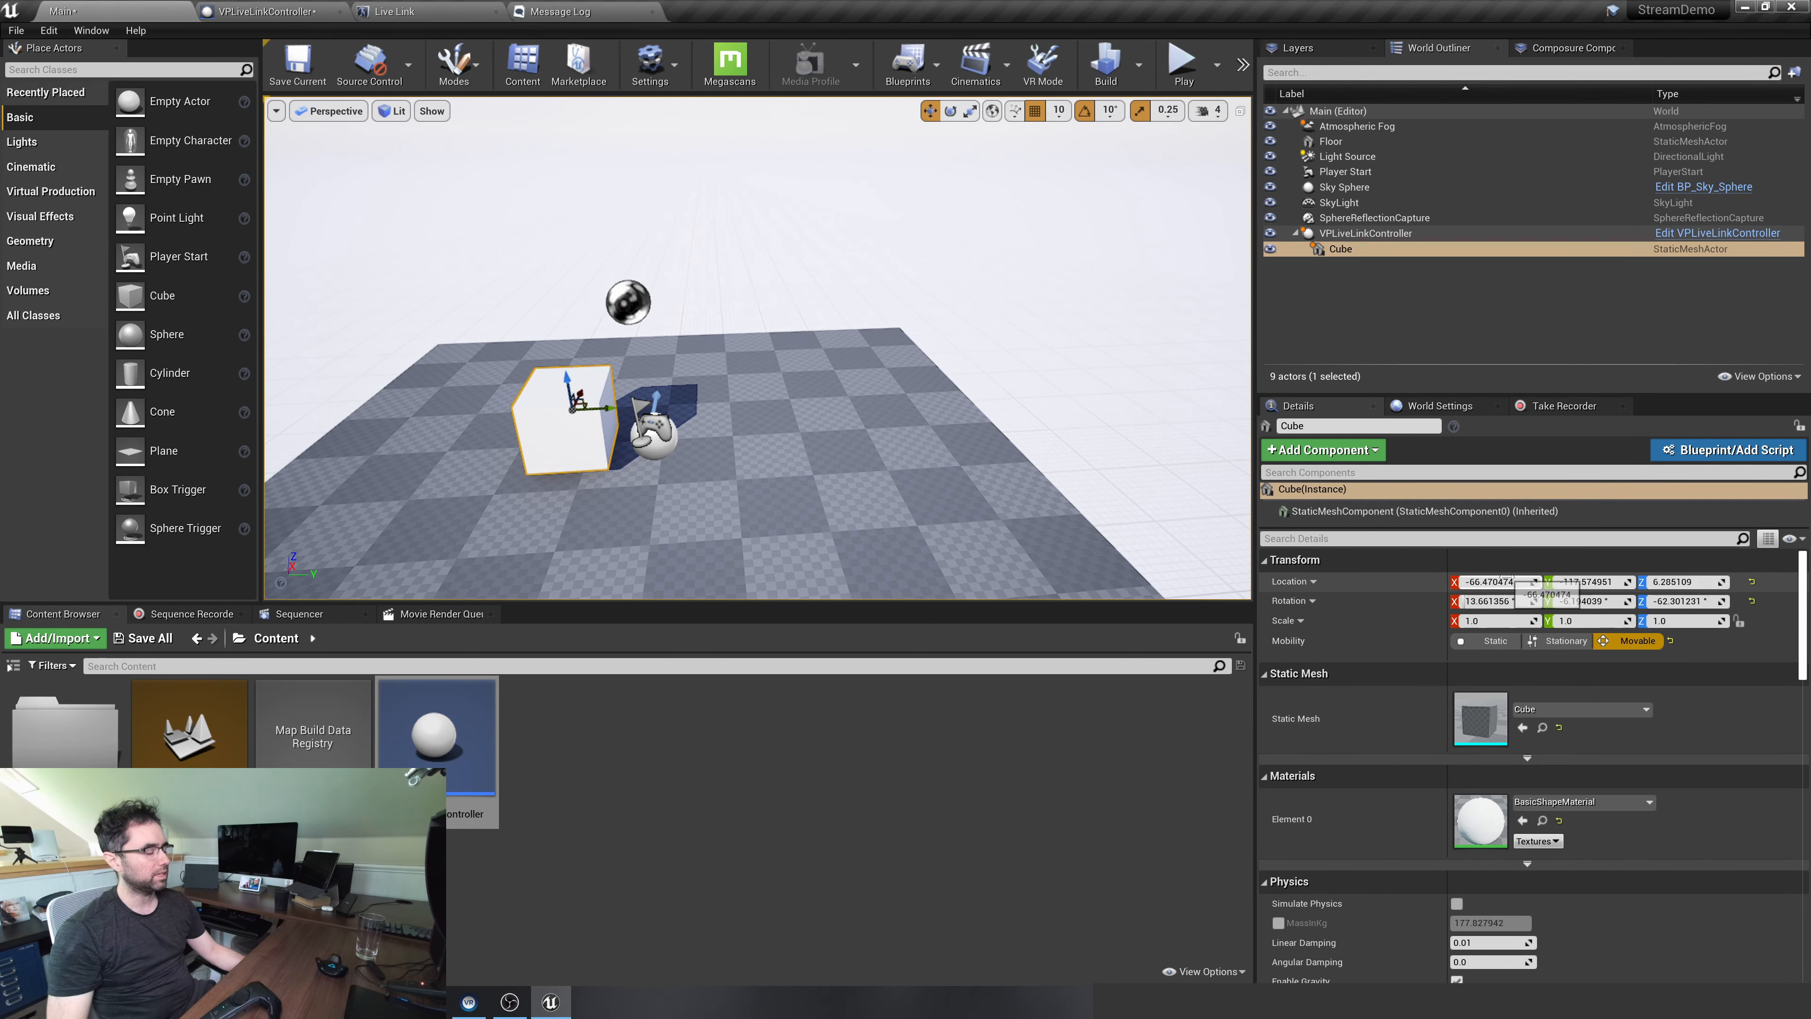
pyautogui.click(1493, 582)
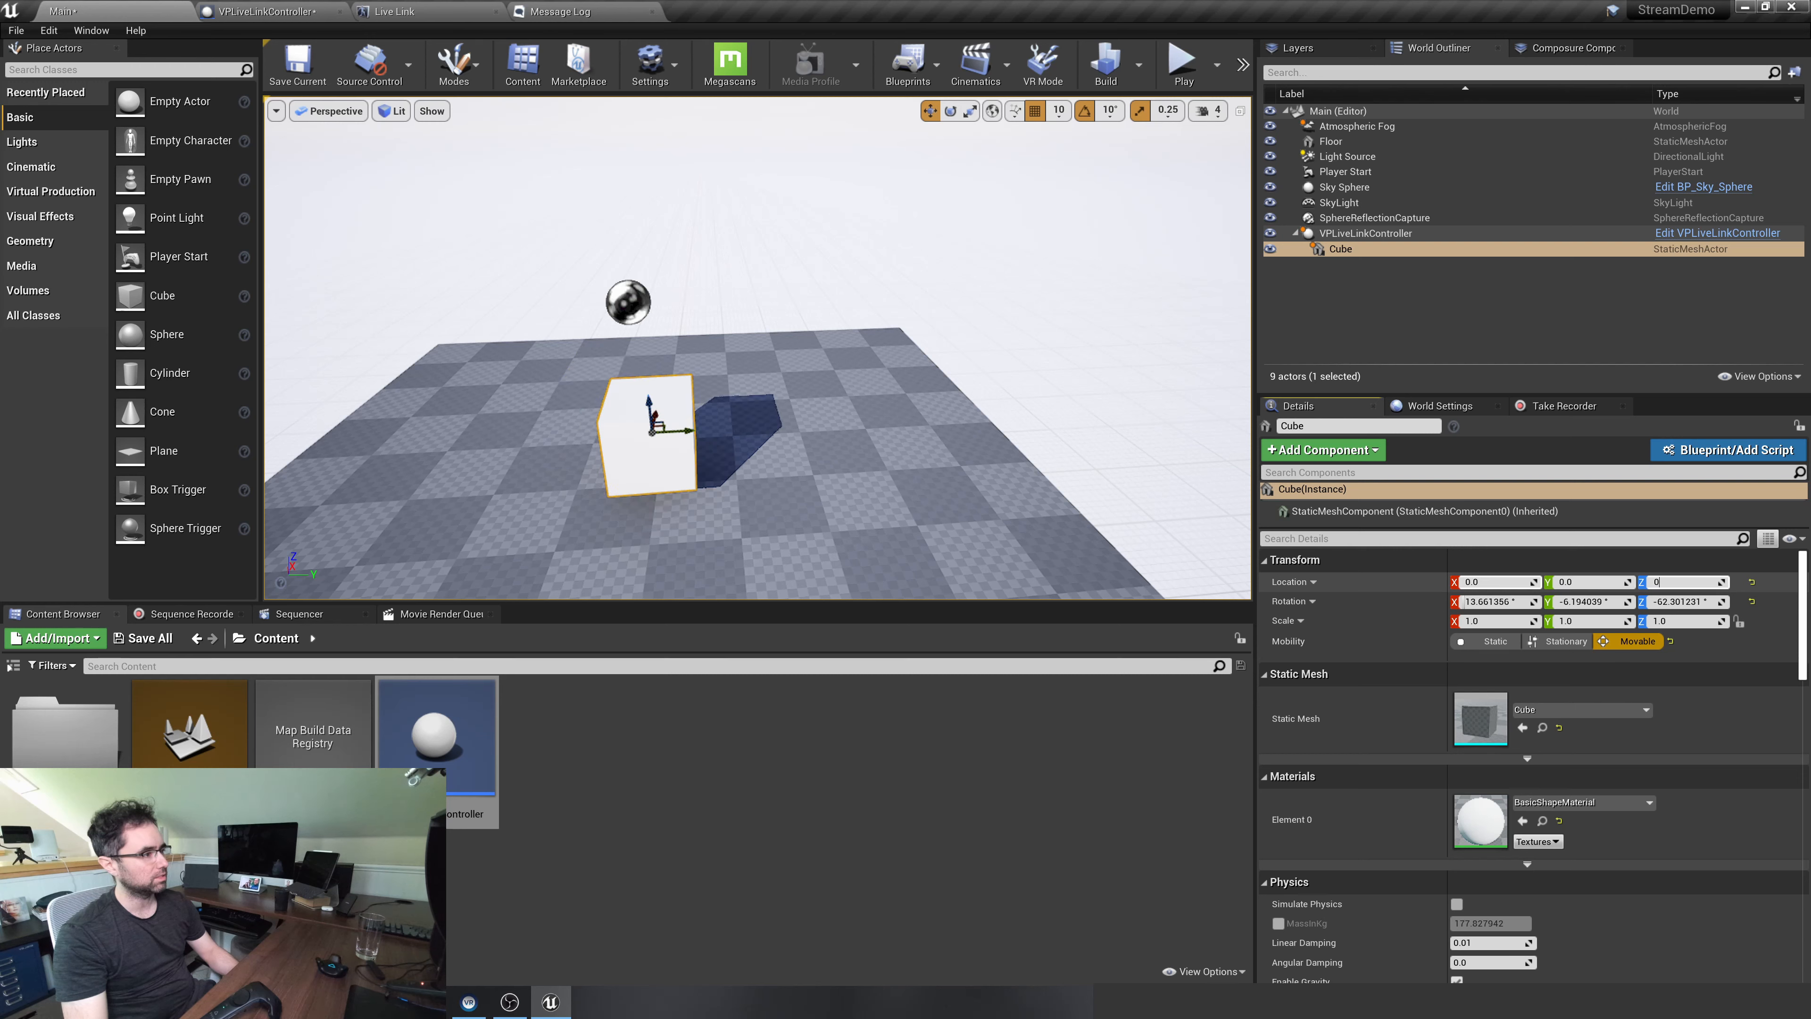
pyautogui.click(777, 466)
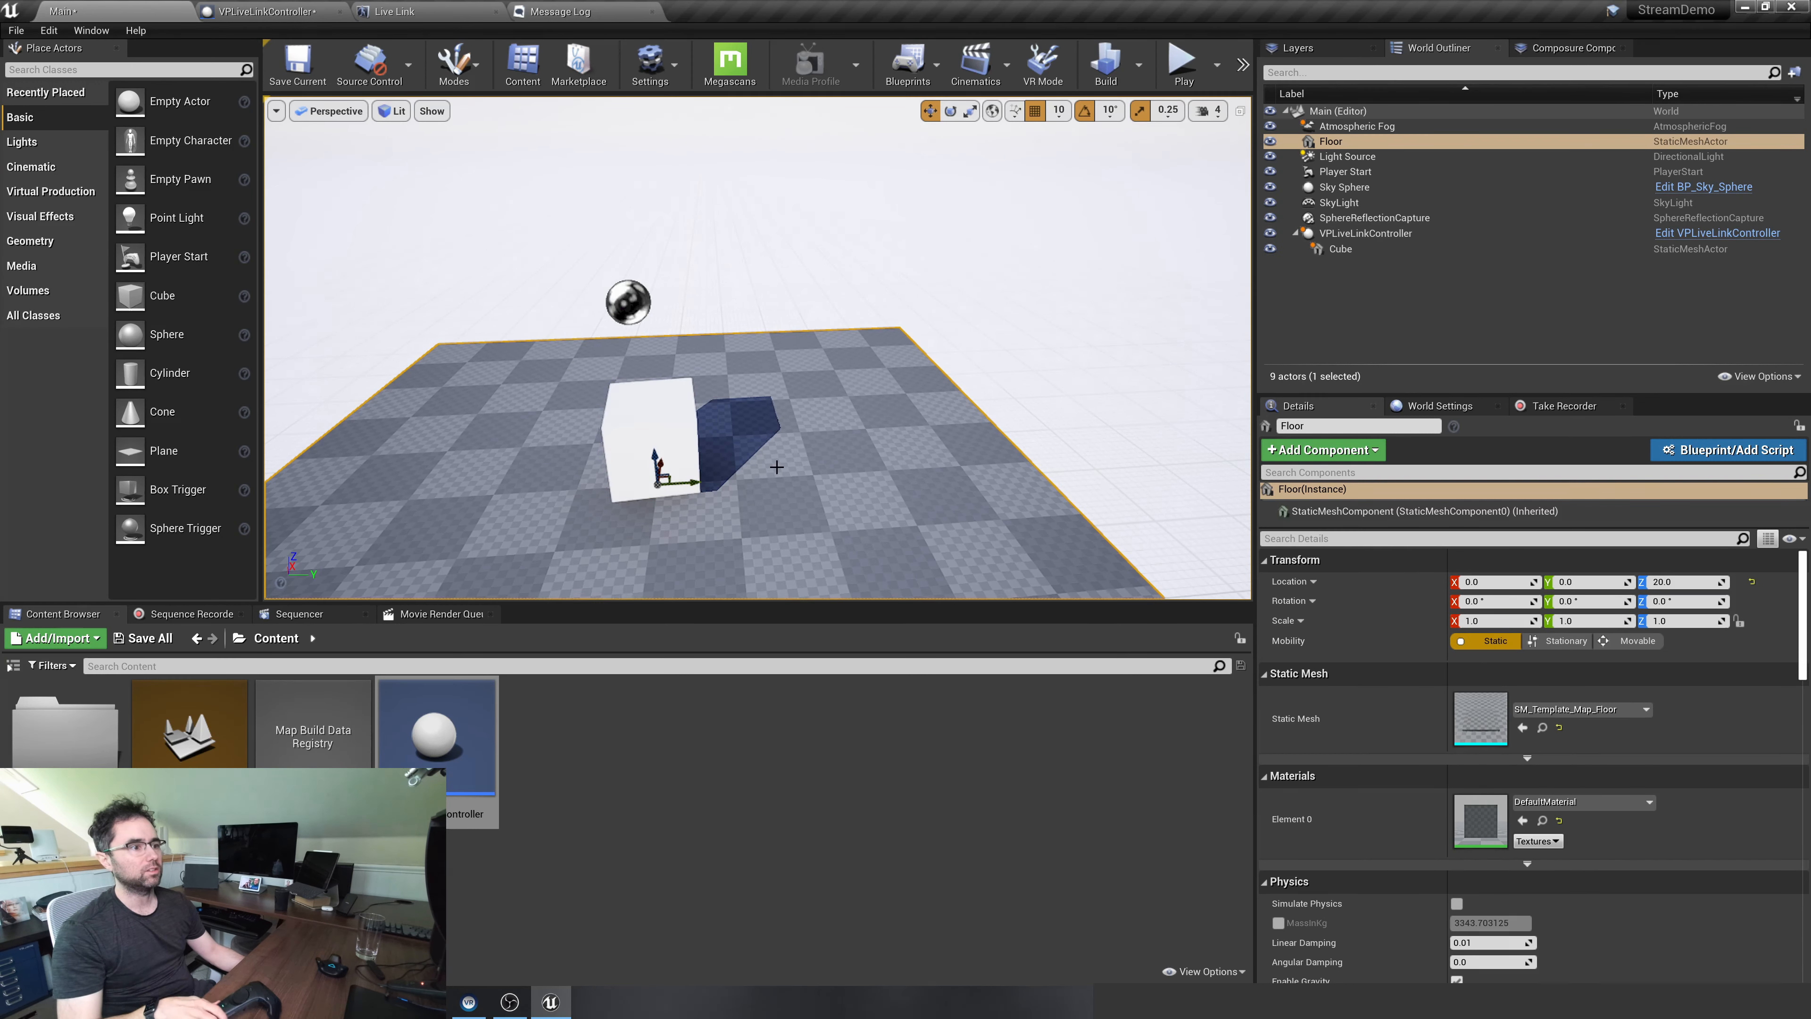
# Select the VPLiveLinkController parent and try to move it manually along the Y axis
pyautogui.click(675, 415)
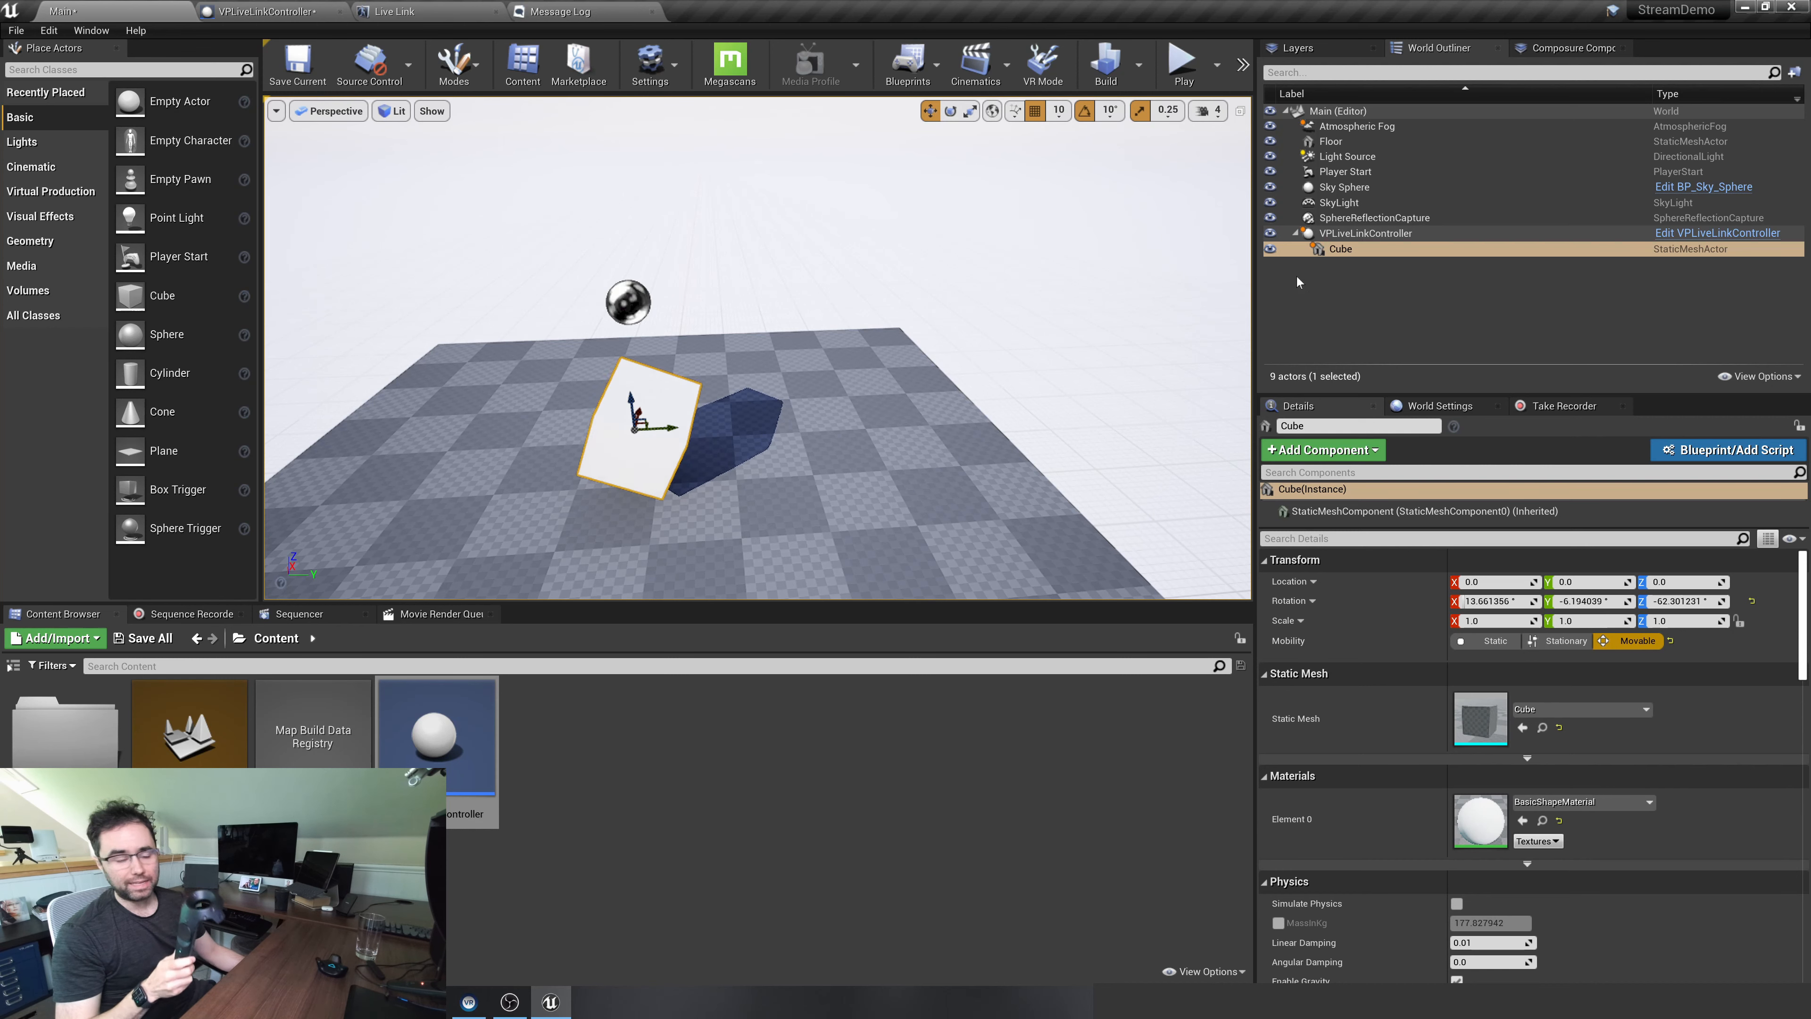
pyautogui.click(1354, 234)
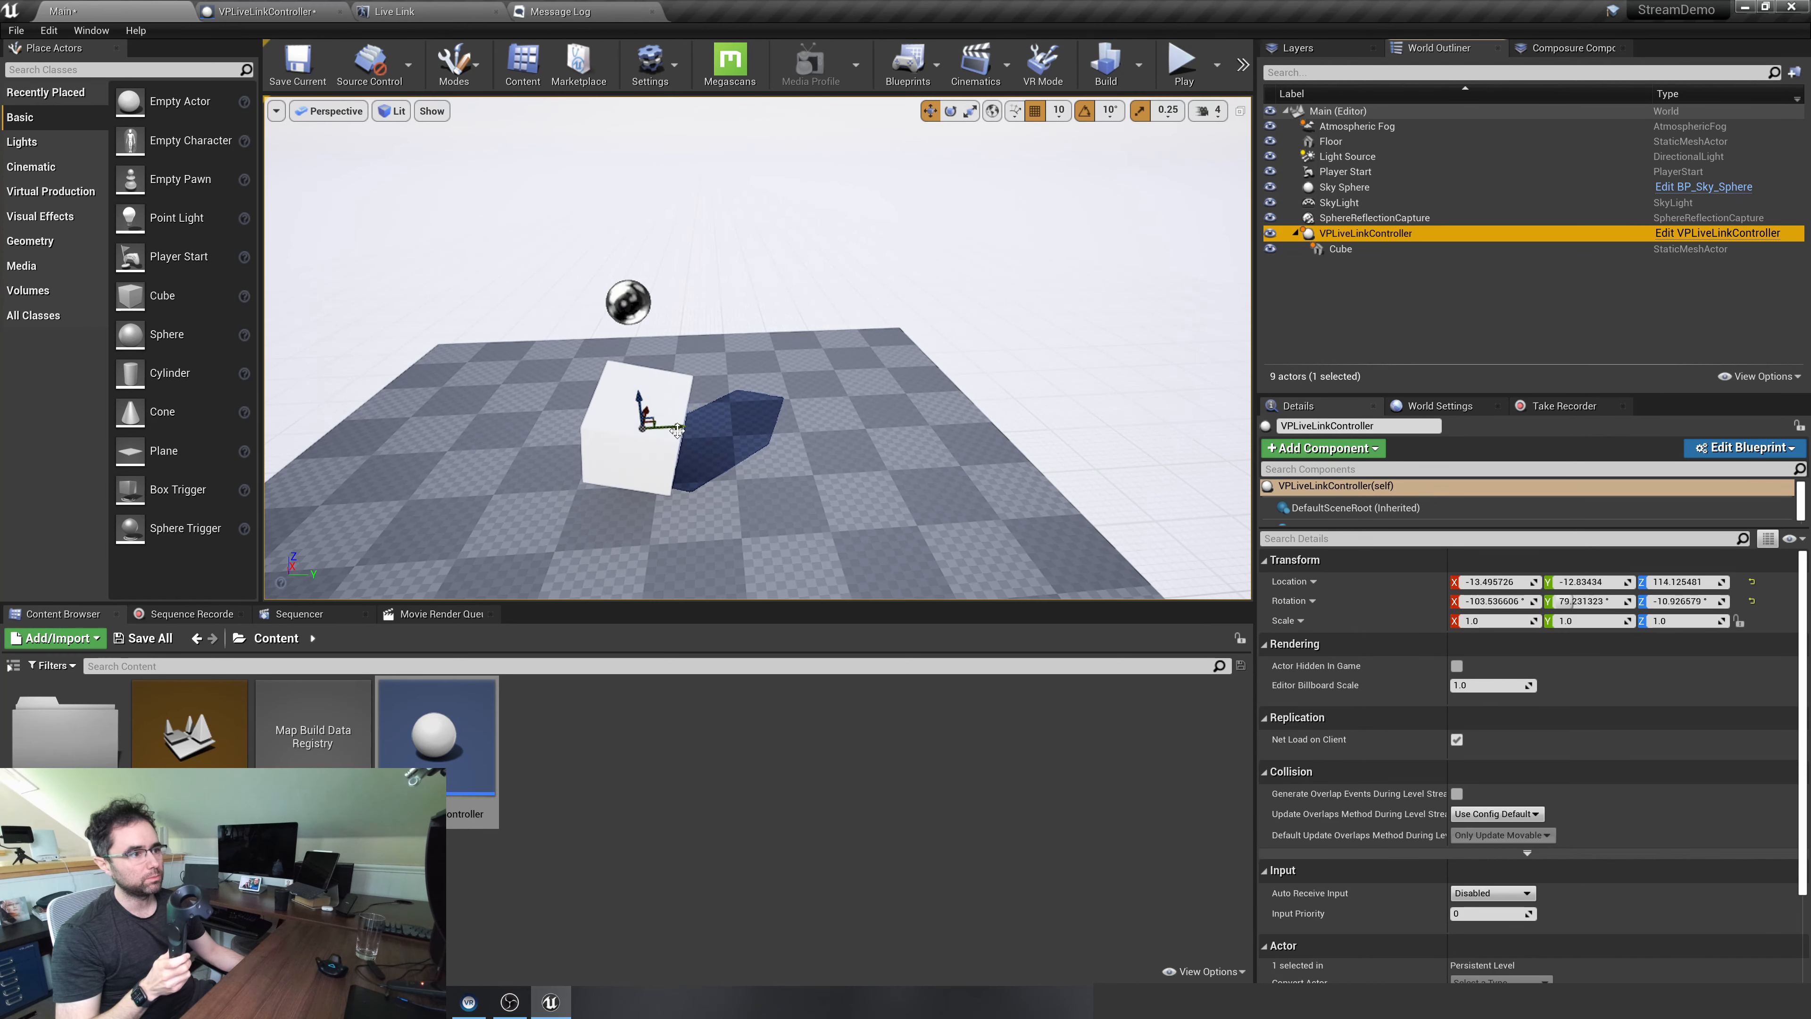
pyautogui.moveTo(676, 431); pyautogui.dragTo(736, 426)
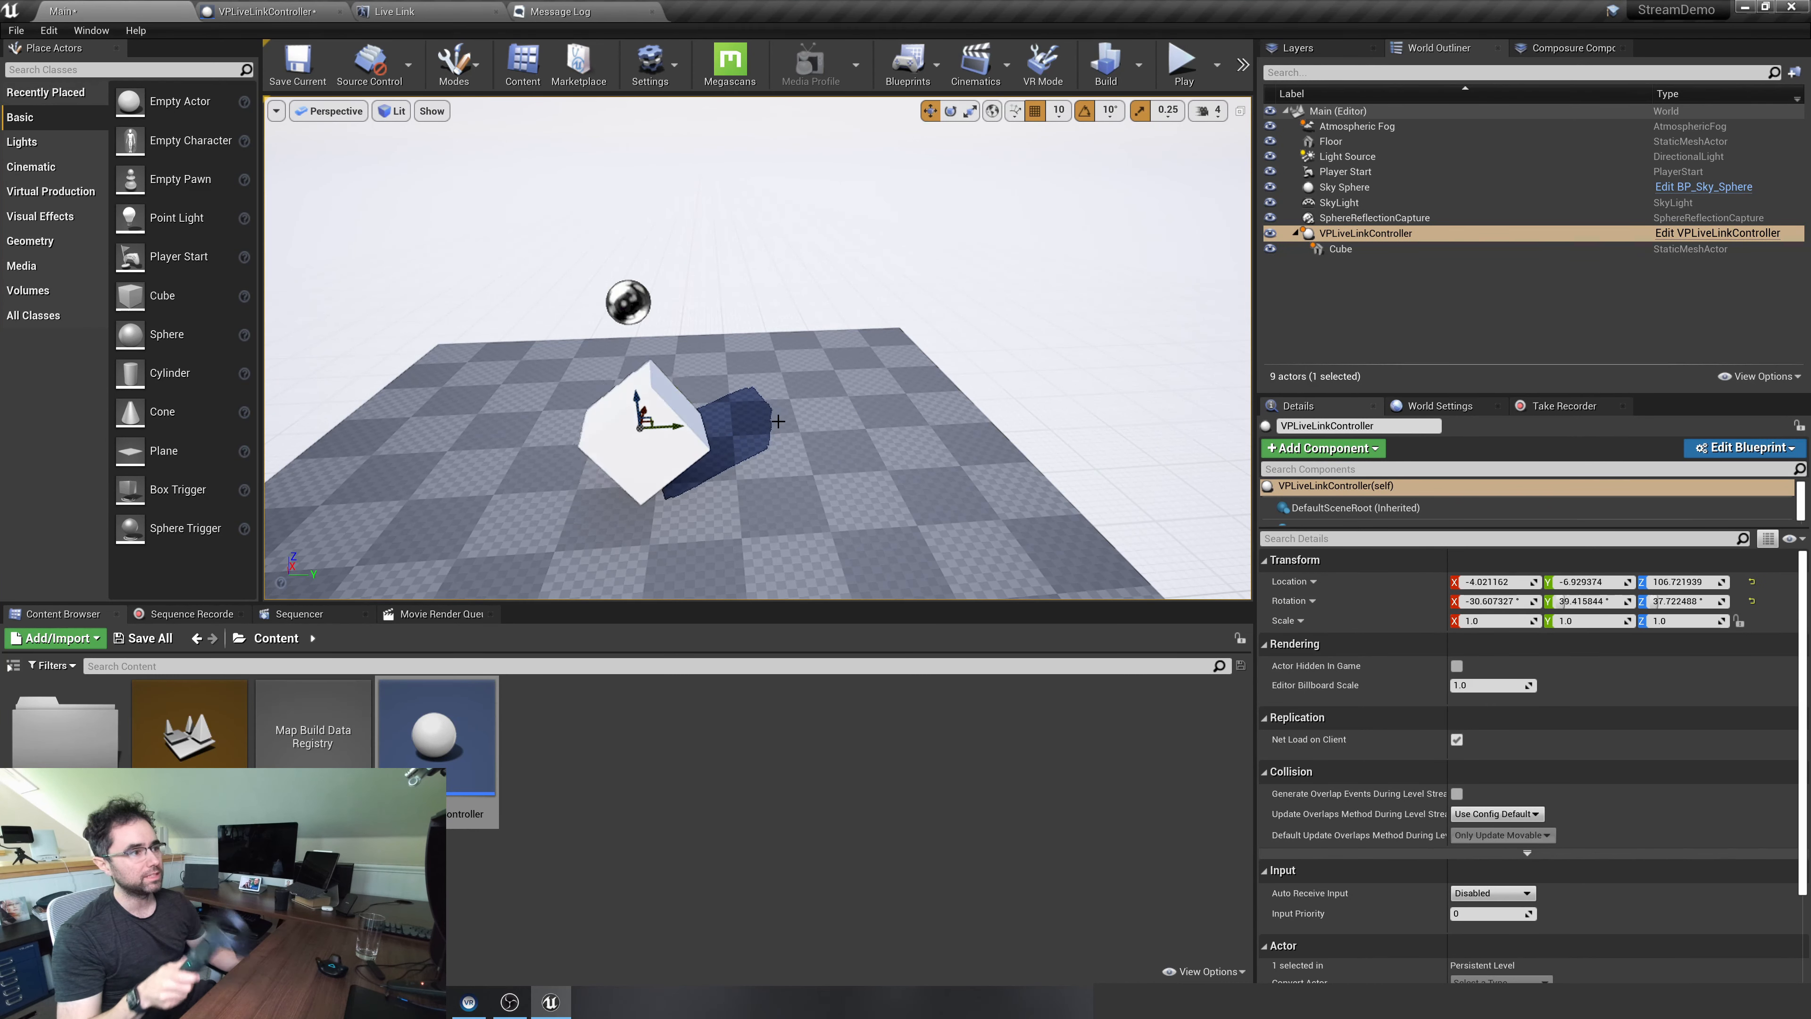
pyautogui.click(1361, 235)
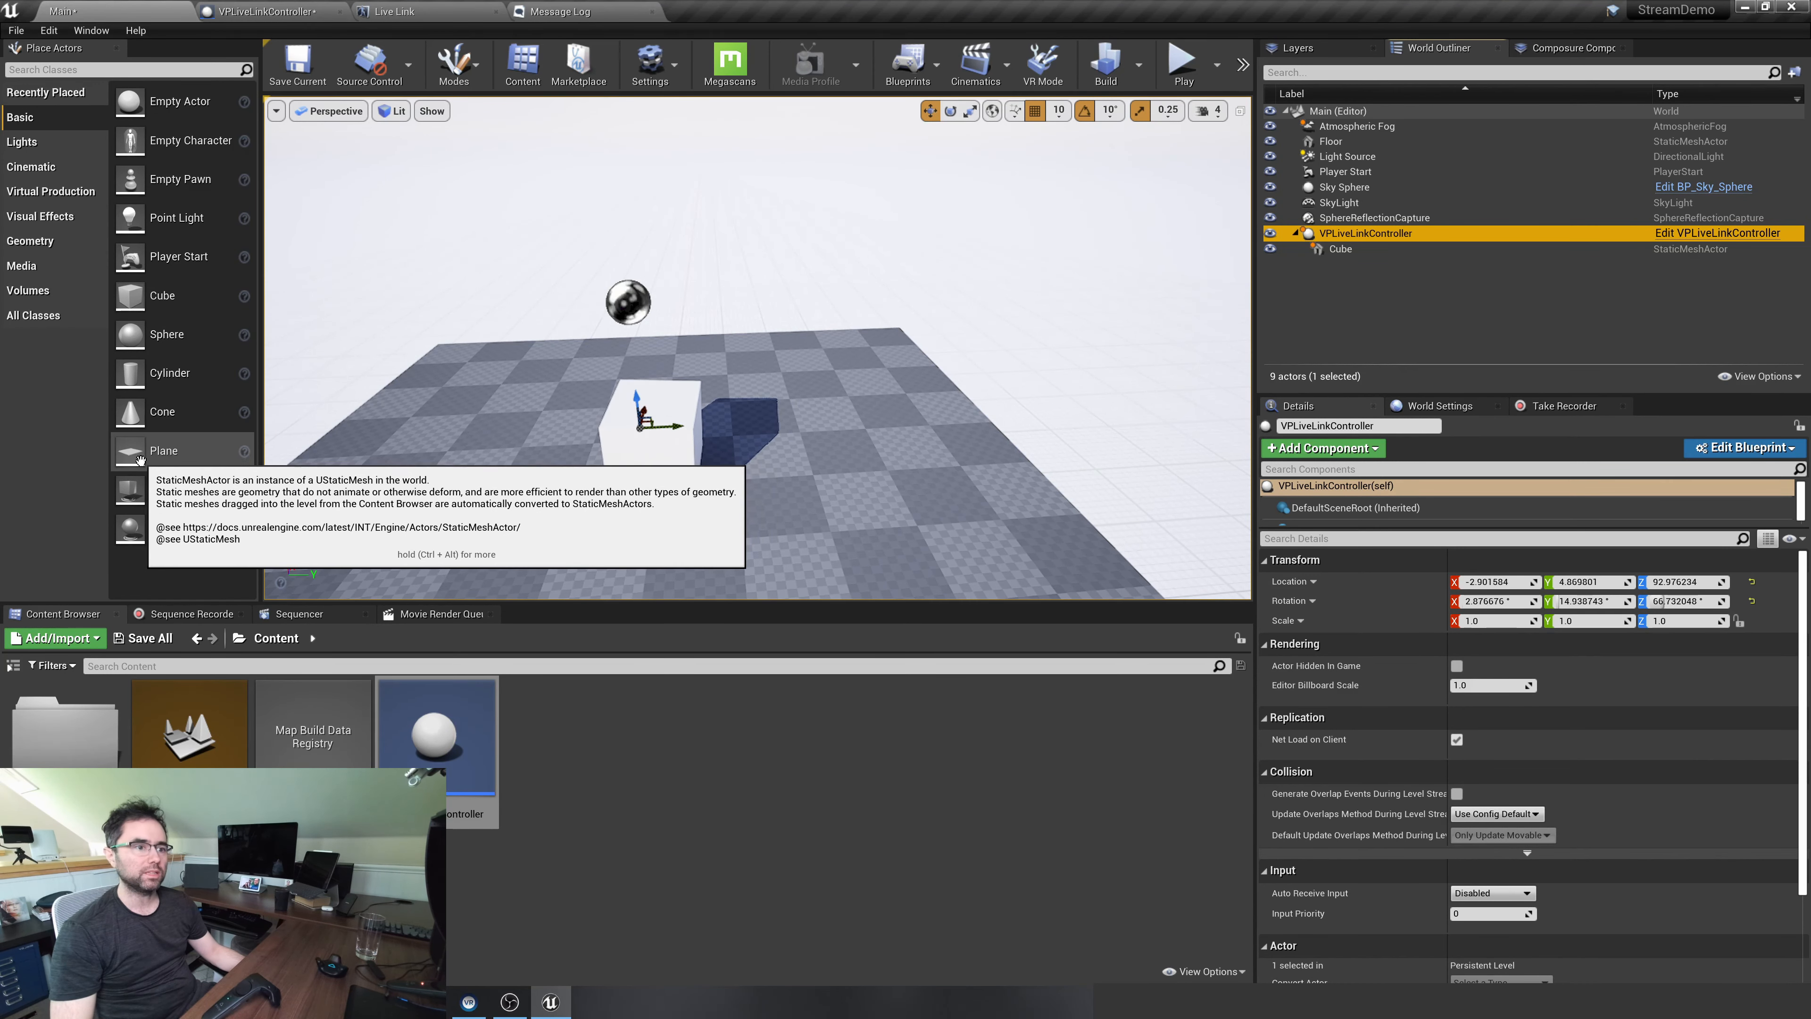
# Place a plane on the floor beside the cube, at about X 30, Y -180, Z 30
pyautogui.moveTo(167, 450); pyautogui.dragTo(481, 477)
pyautogui.click(510, 477)
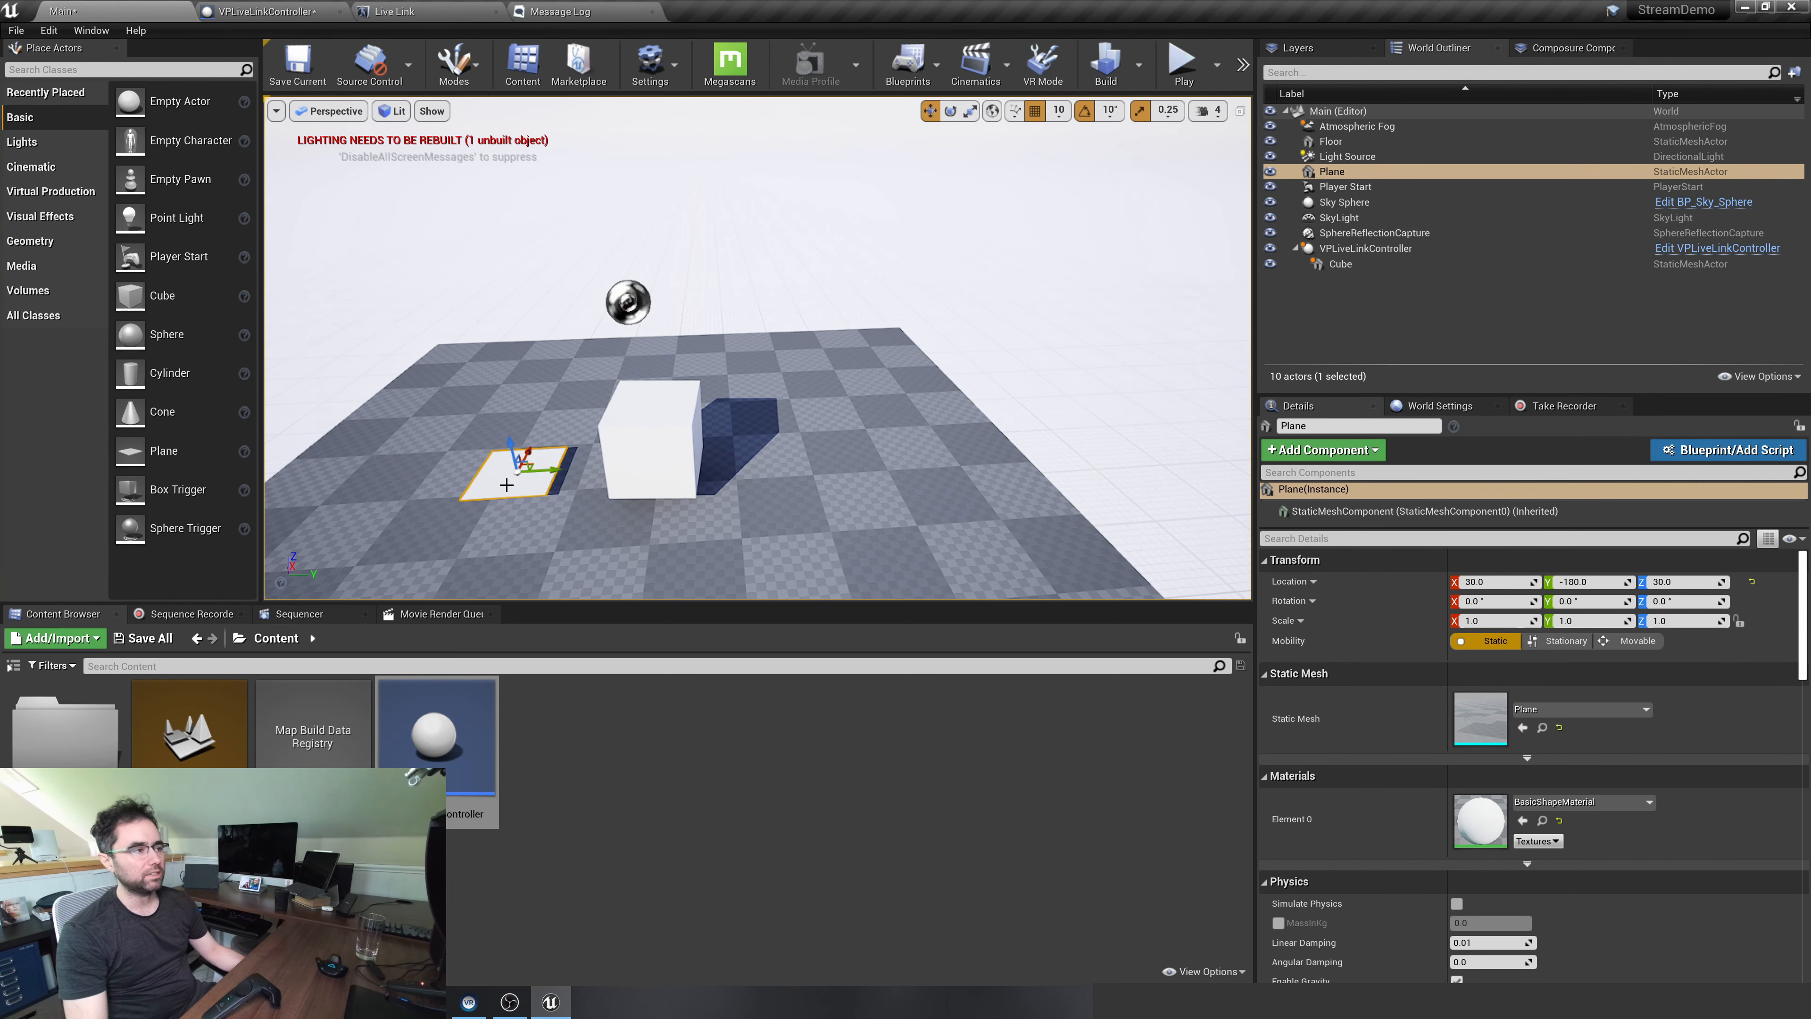
# Attach VPLiveLinkController to the plane as its child and move the plane along the Y axis to about -220
pyautogui.moveTo(1359, 248); pyautogui.dragTo(1331, 172)
pyautogui.click(1330, 172)
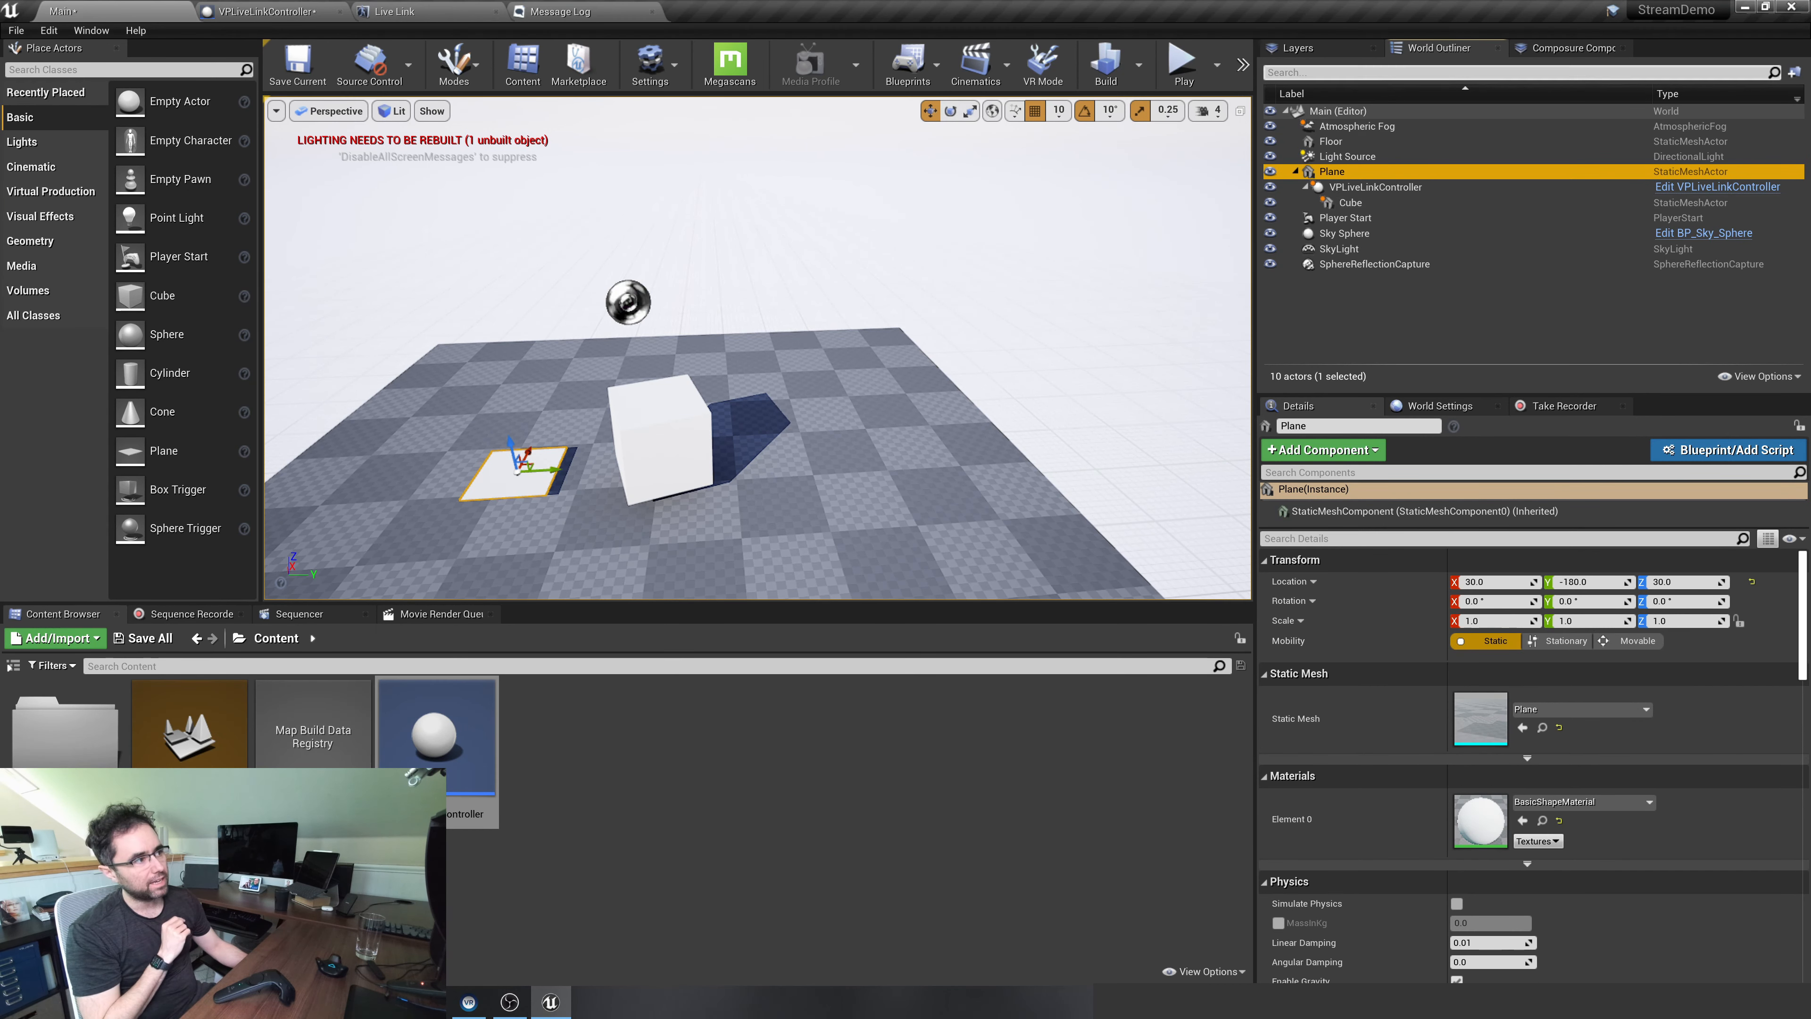
pyautogui.click(1376, 188)
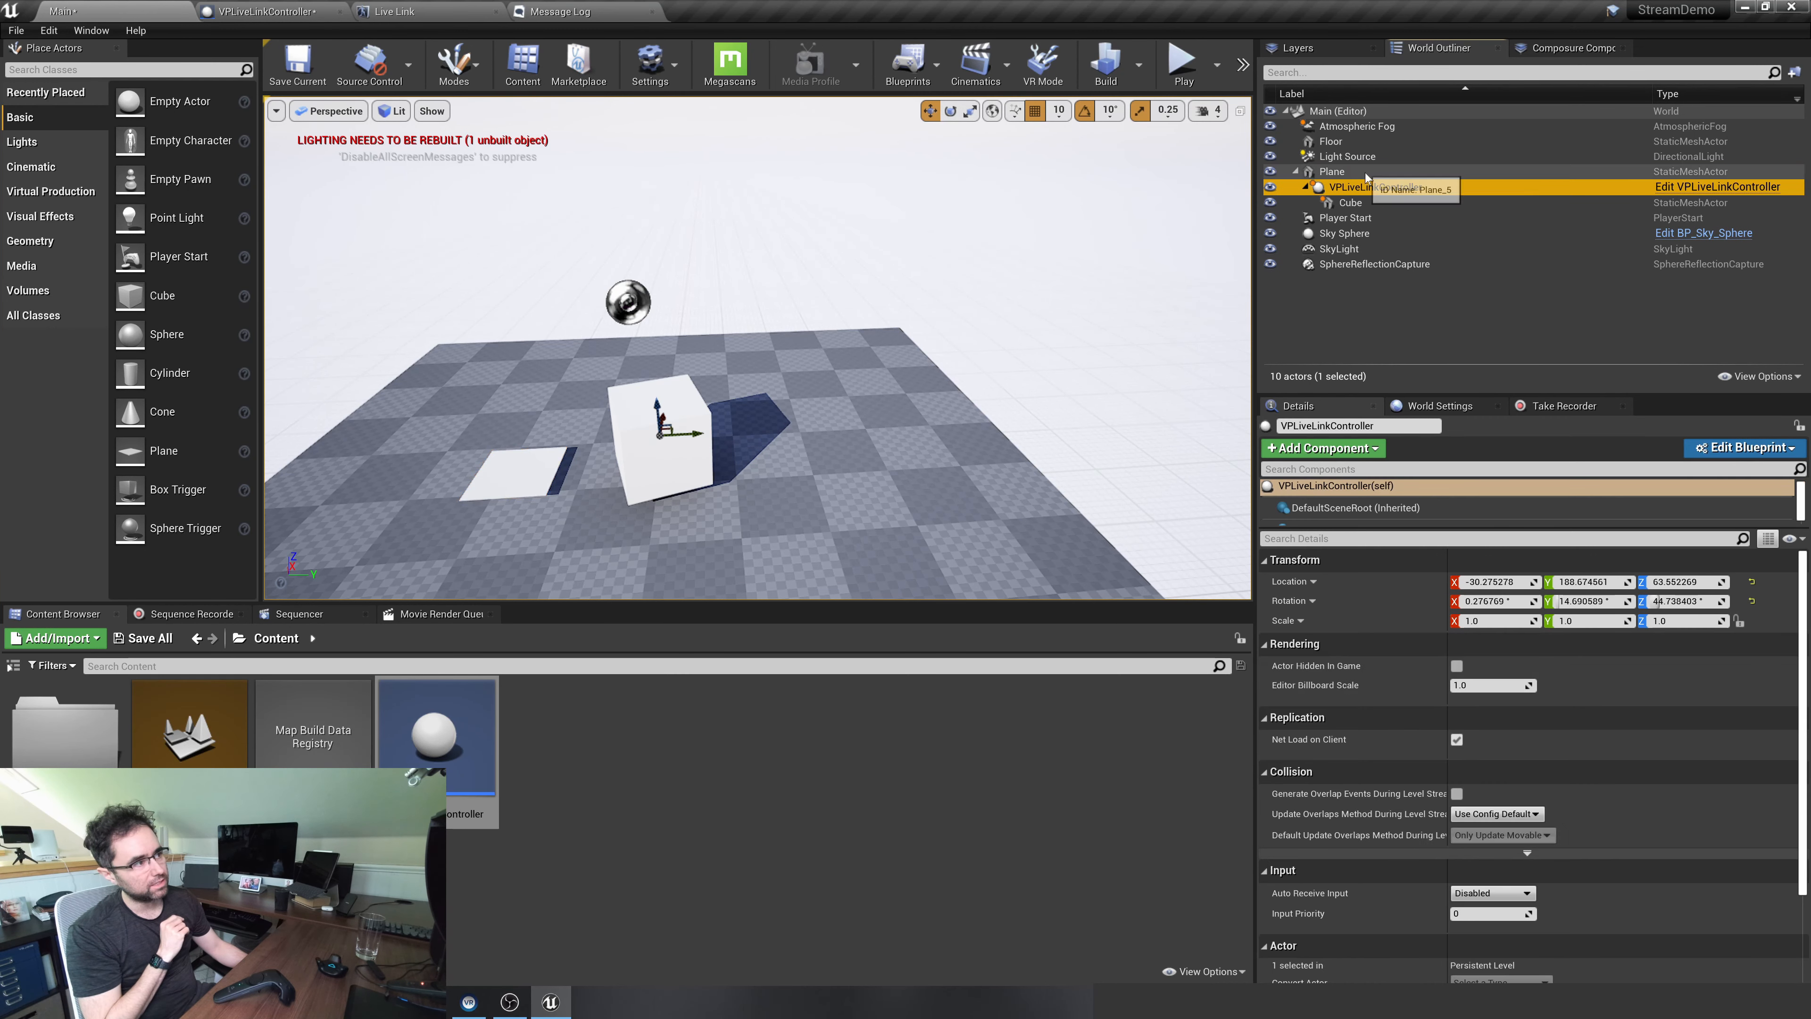
pyautogui.click(1365, 173)
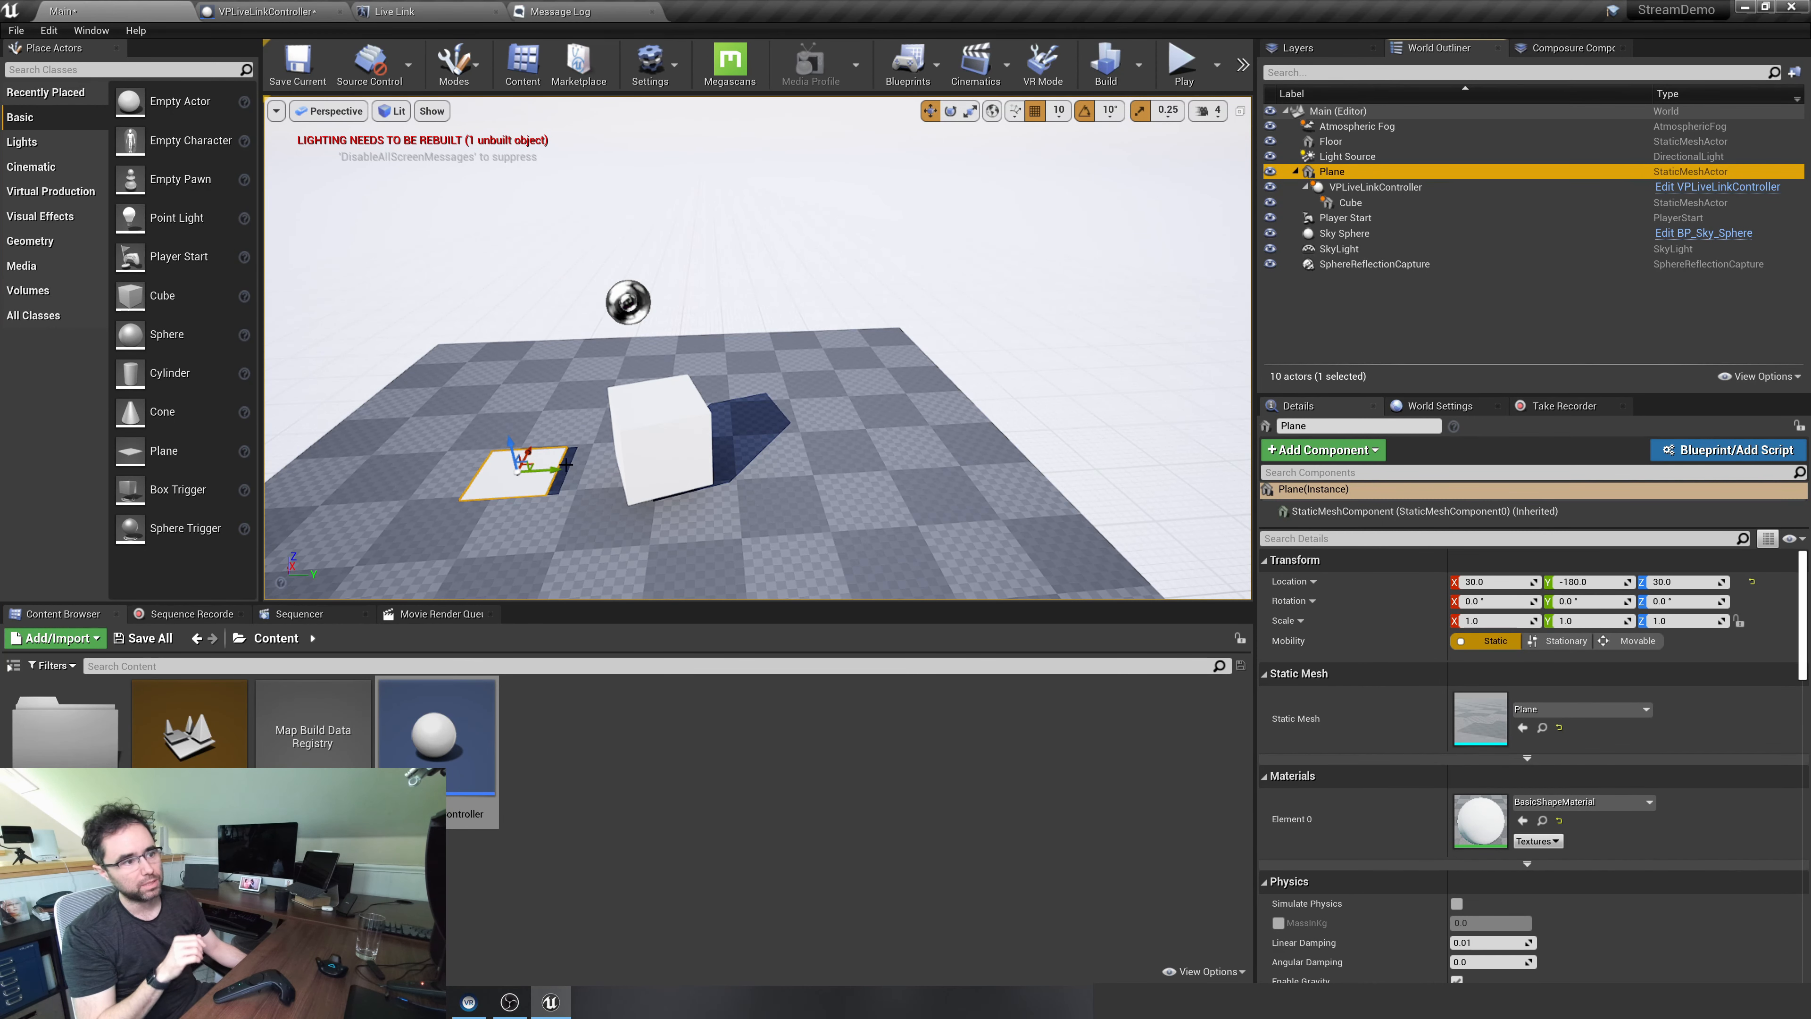
pyautogui.moveTo(555, 470); pyautogui.dragTo(527, 494)
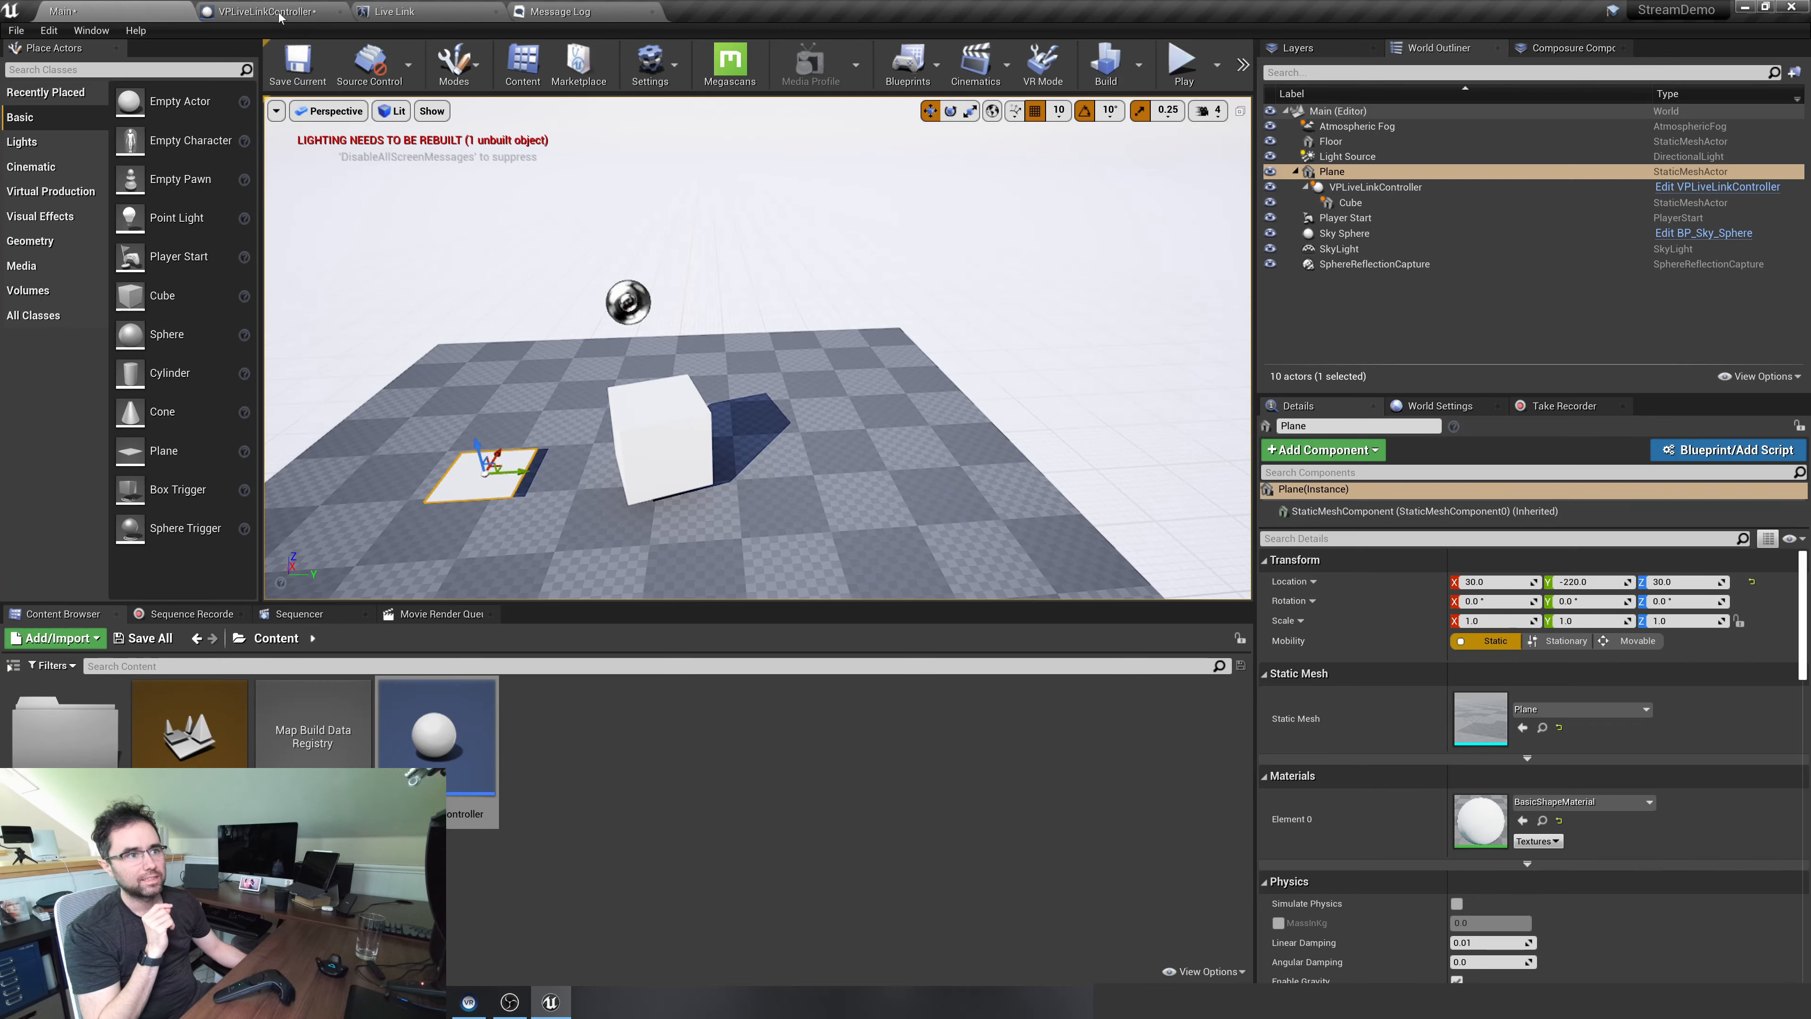
# Disable World Transform for the Live Link component's transform role in the VPLiveLinkController blueprint, and move the level's plane along Y to about 50
pyautogui.click(264, 11)
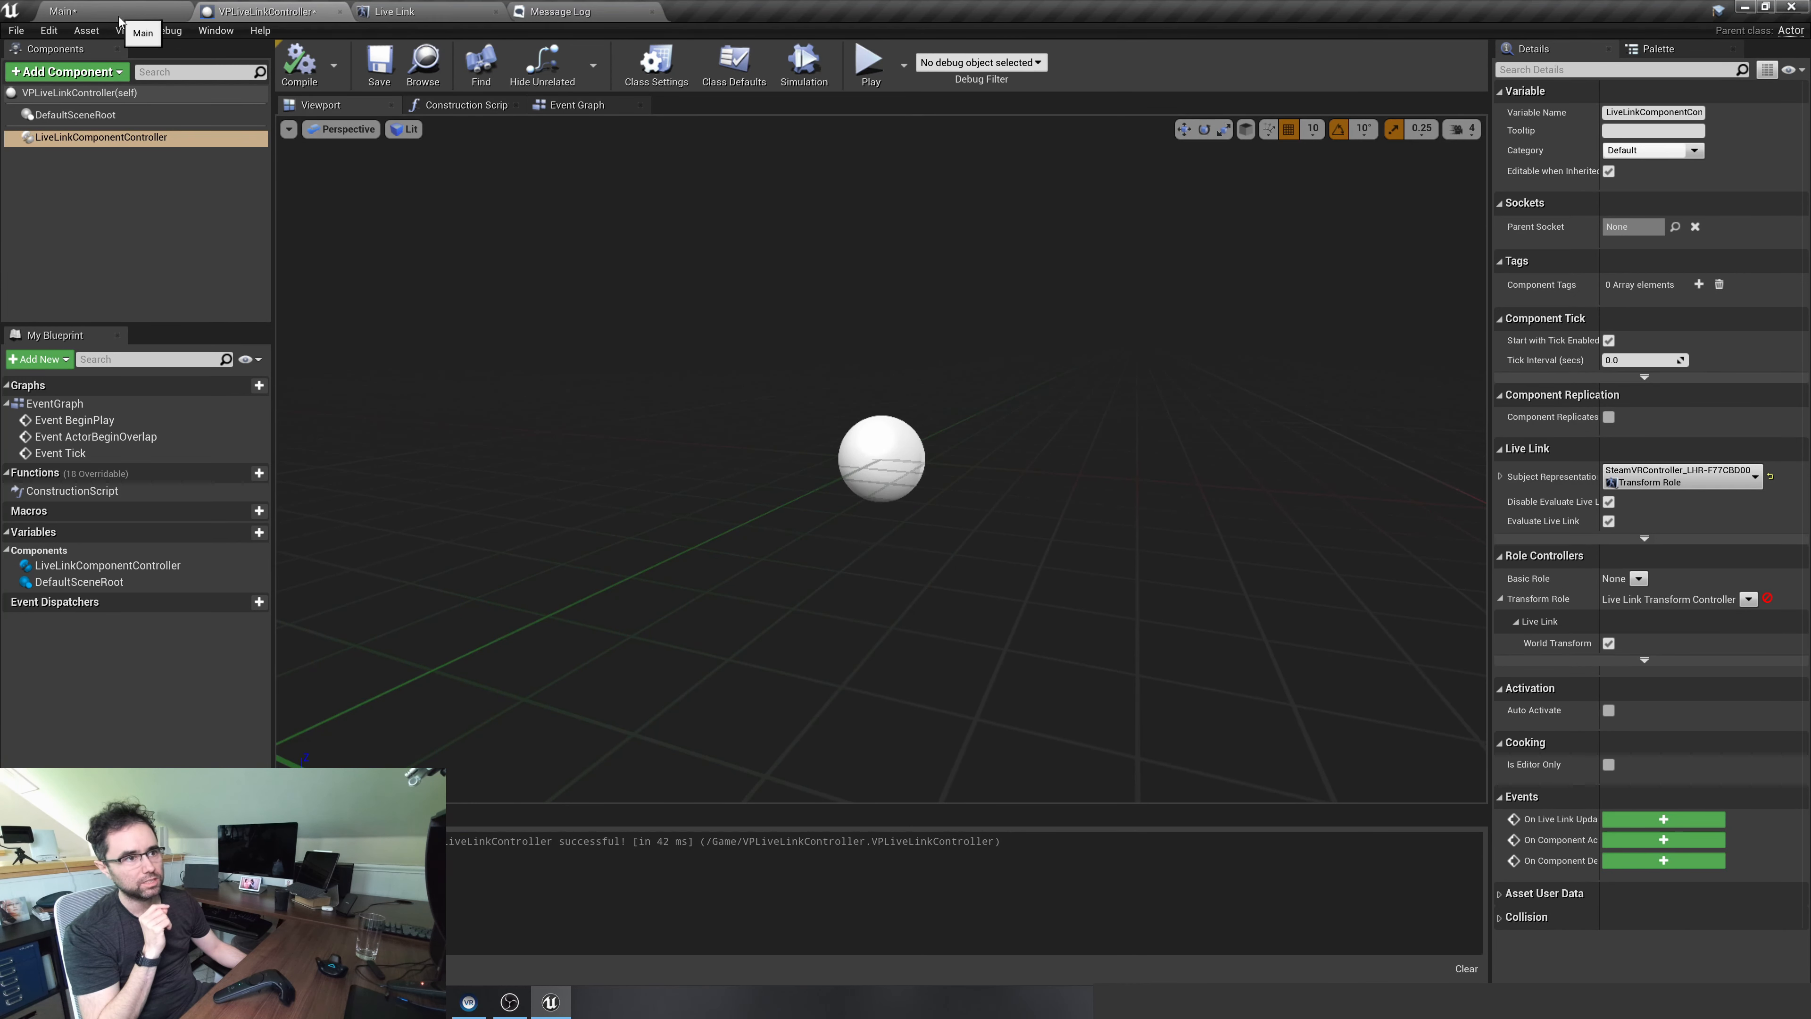
pyautogui.click(146, 11)
pyautogui.click(283, 11)
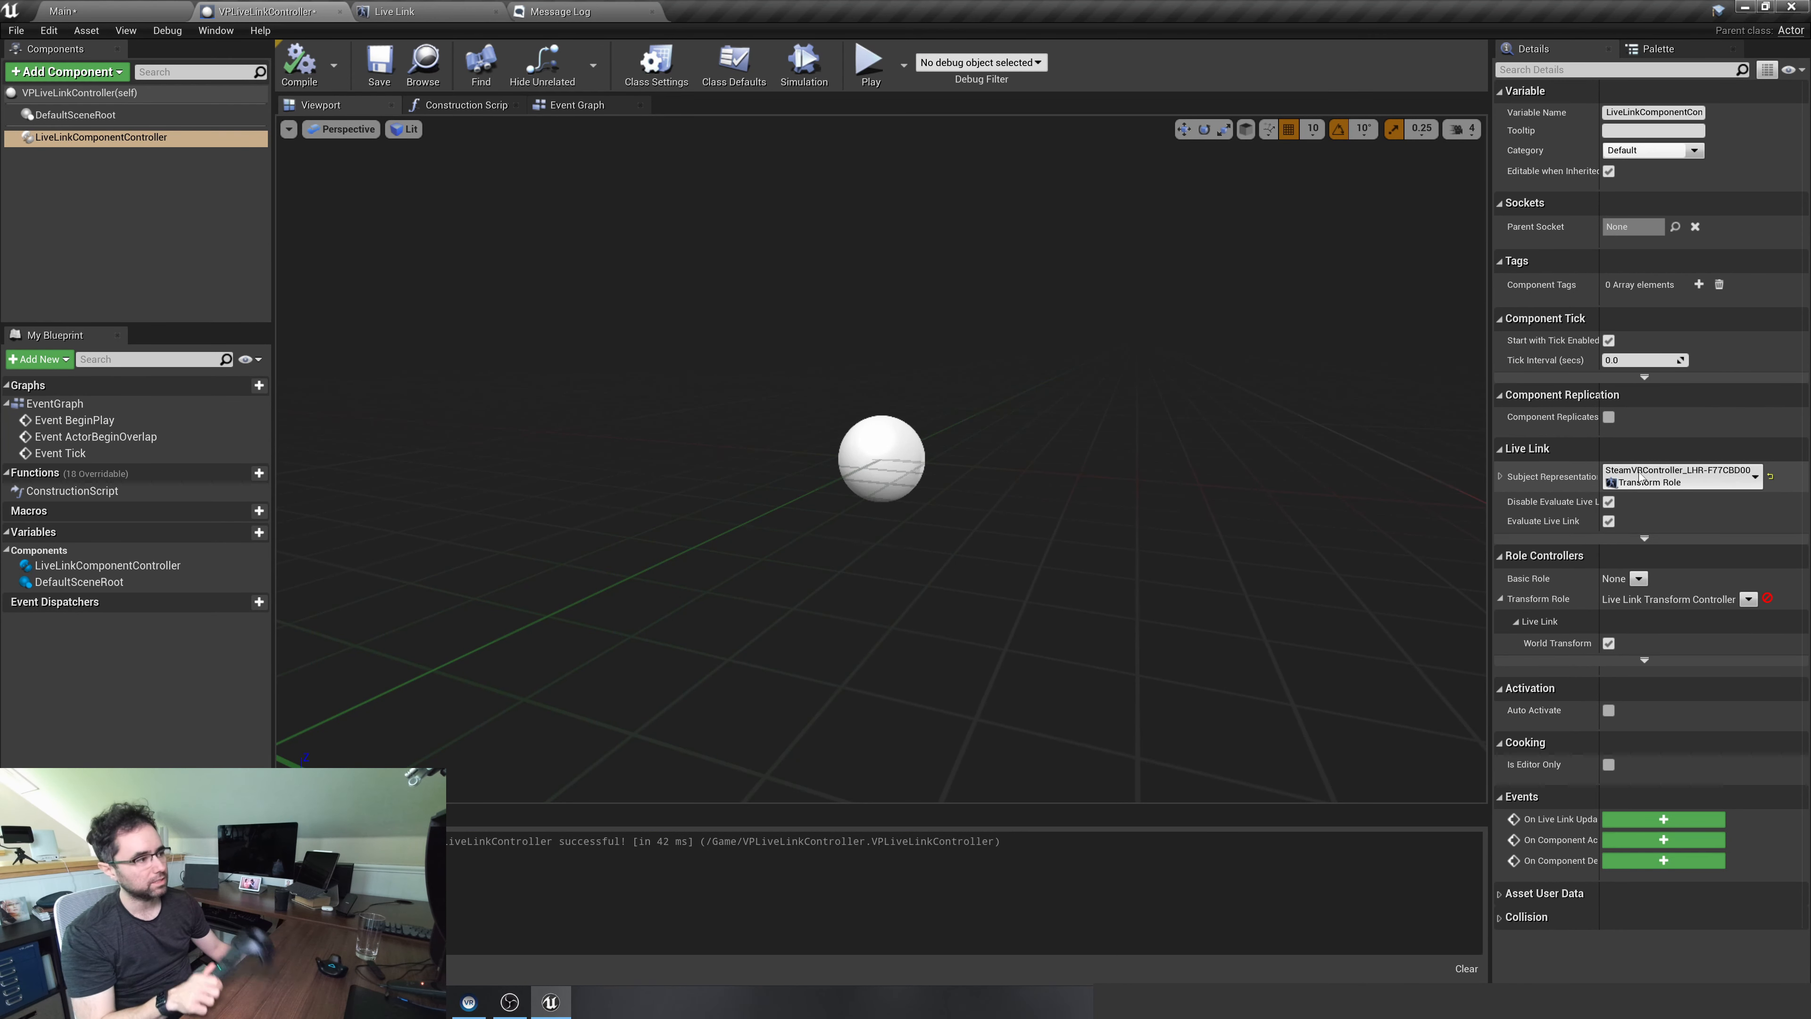
pyautogui.click(1502, 603)
pyautogui.click(1502, 603)
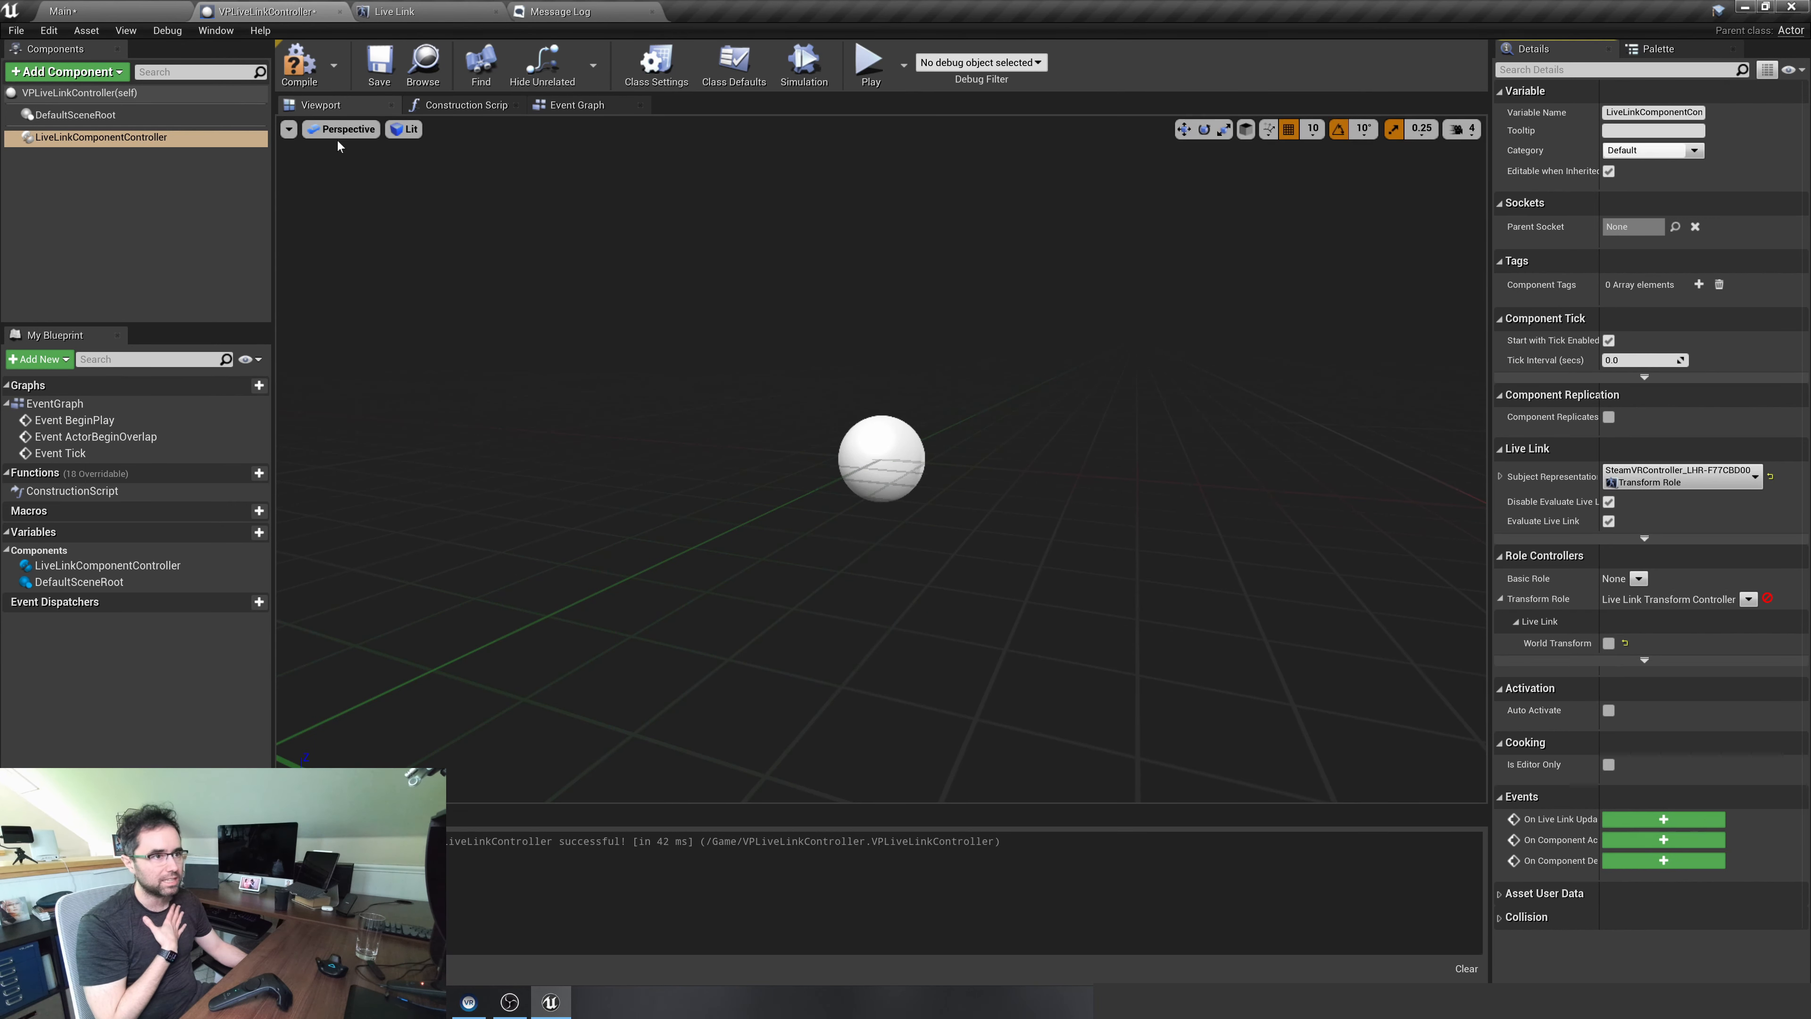
pyautogui.click(143, 13)
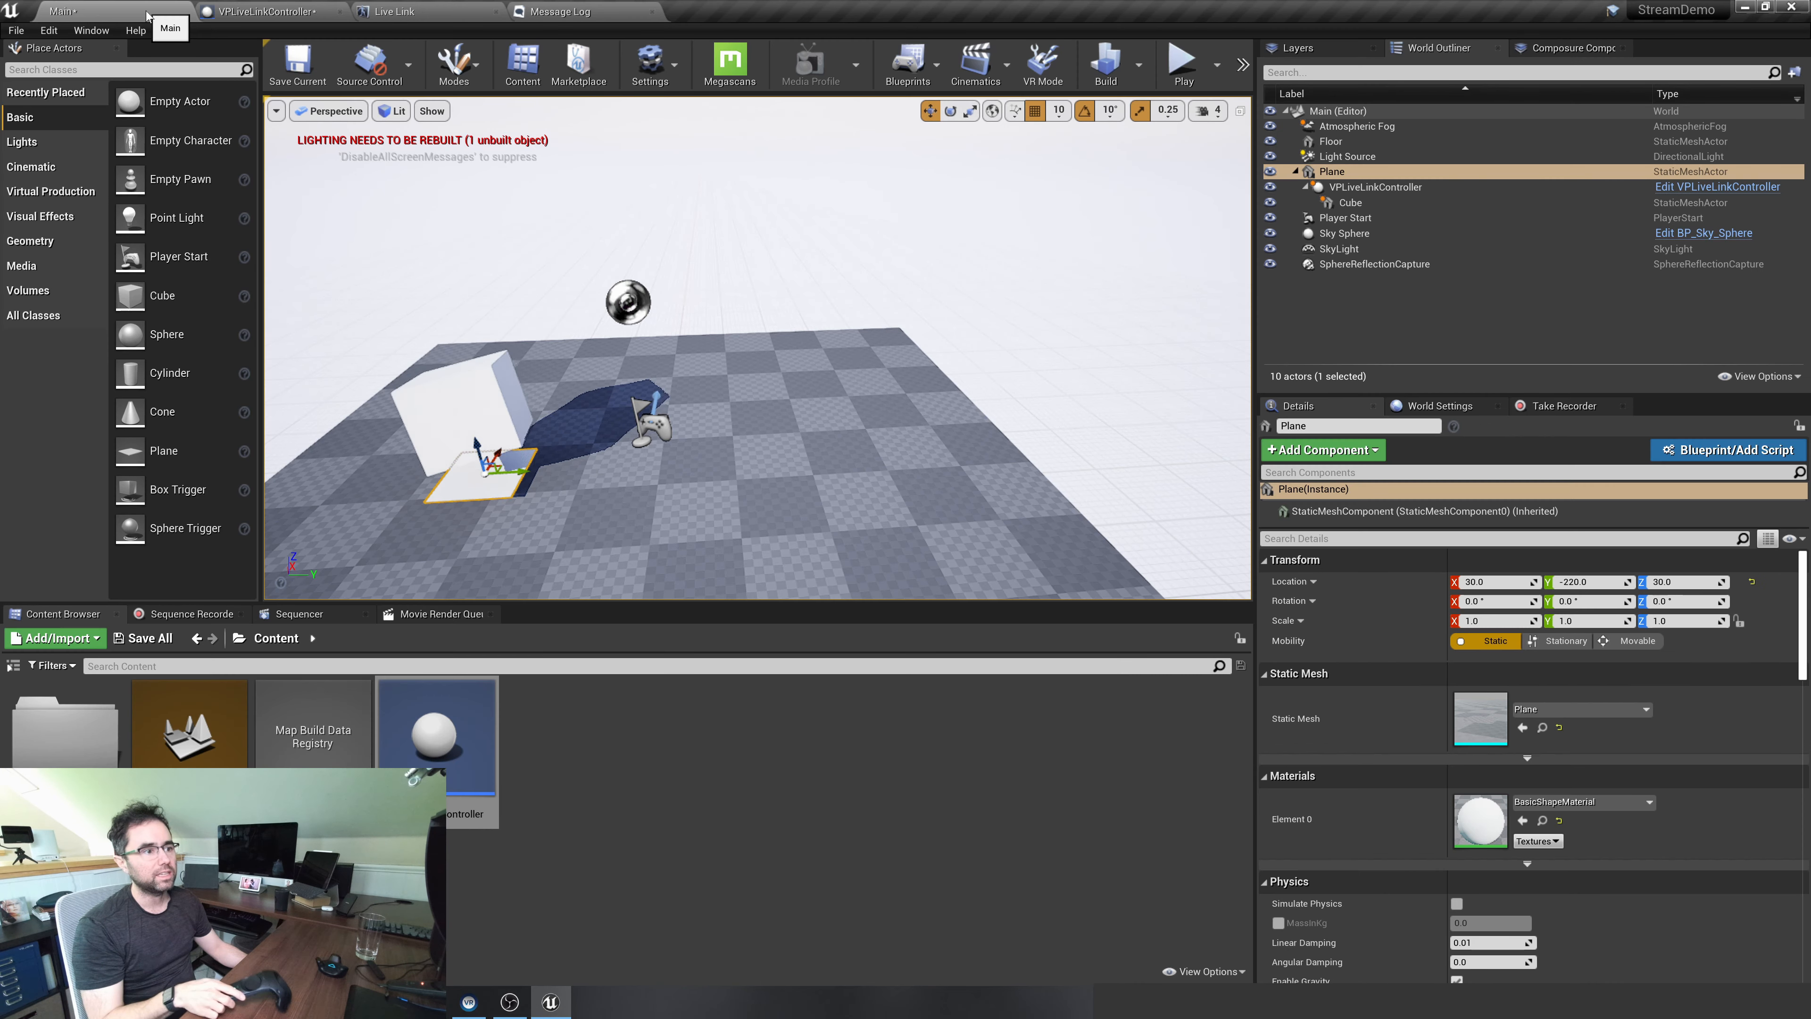
pyautogui.moveTo(524, 467); pyautogui.dragTo(773, 493)
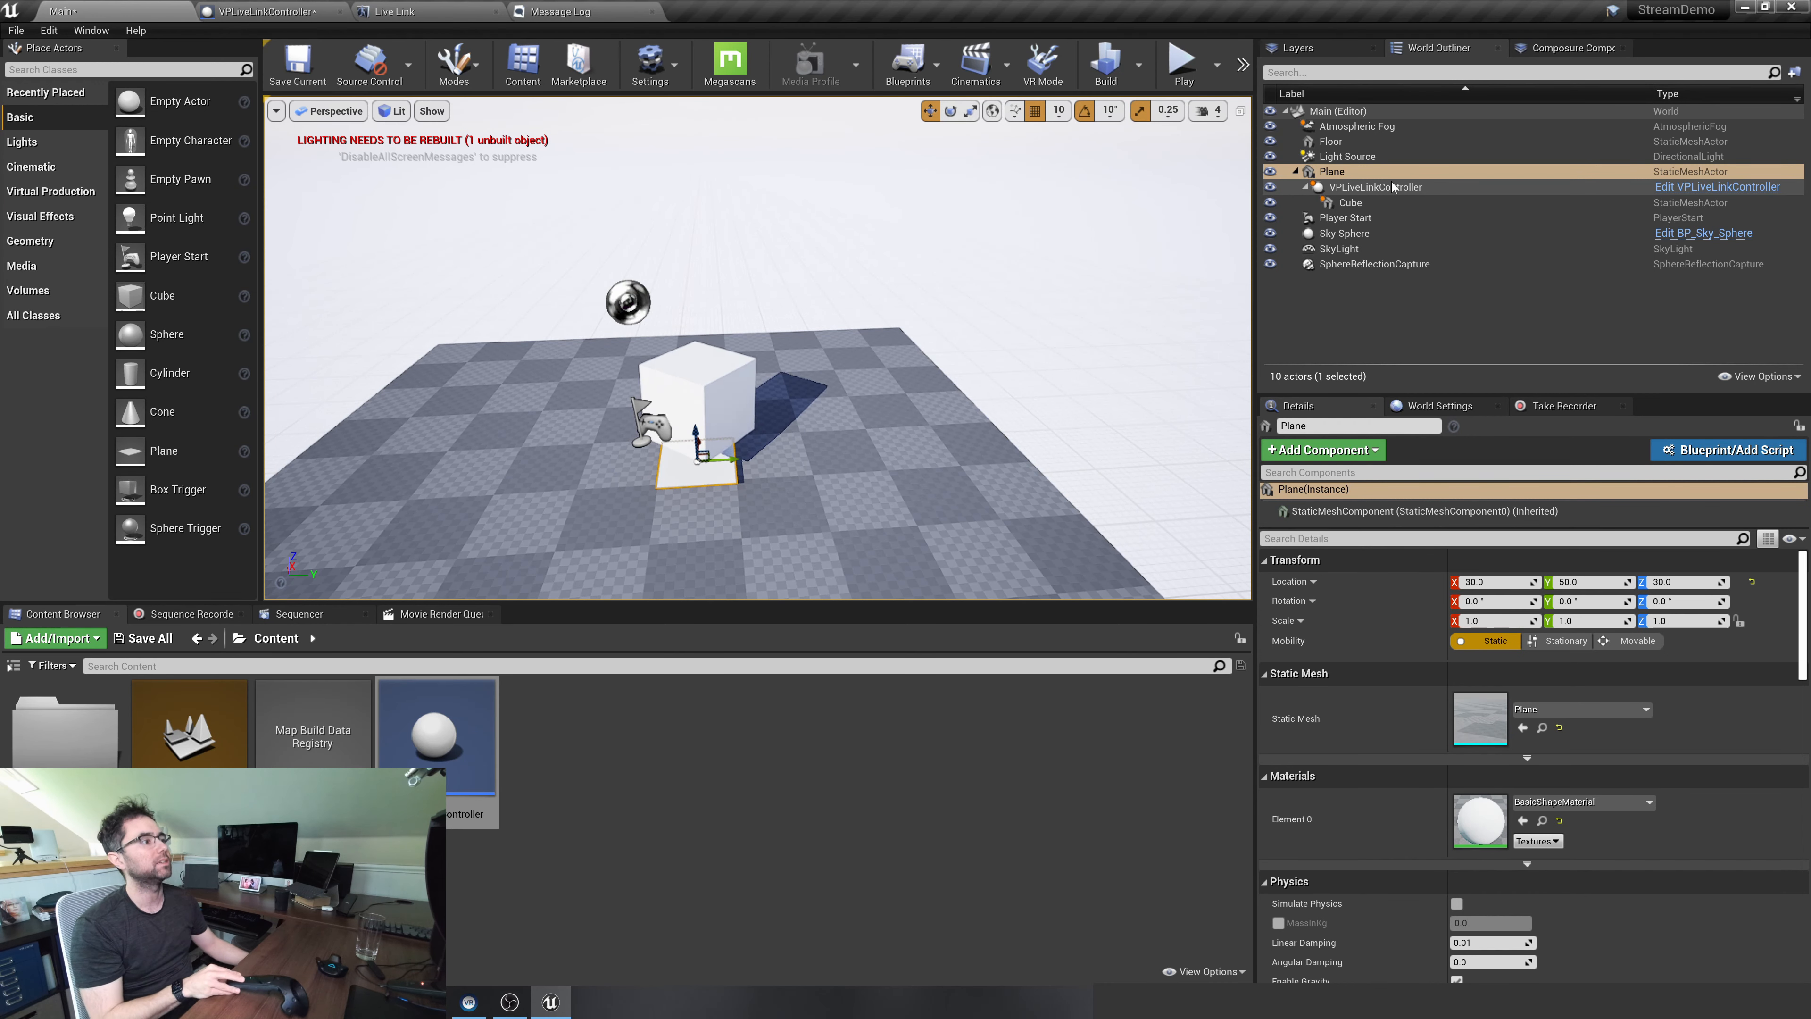
# Replace the cube under VPLiveLinkController with a new Cine Camera Actor attached as its child
pyautogui.click(1358, 205)
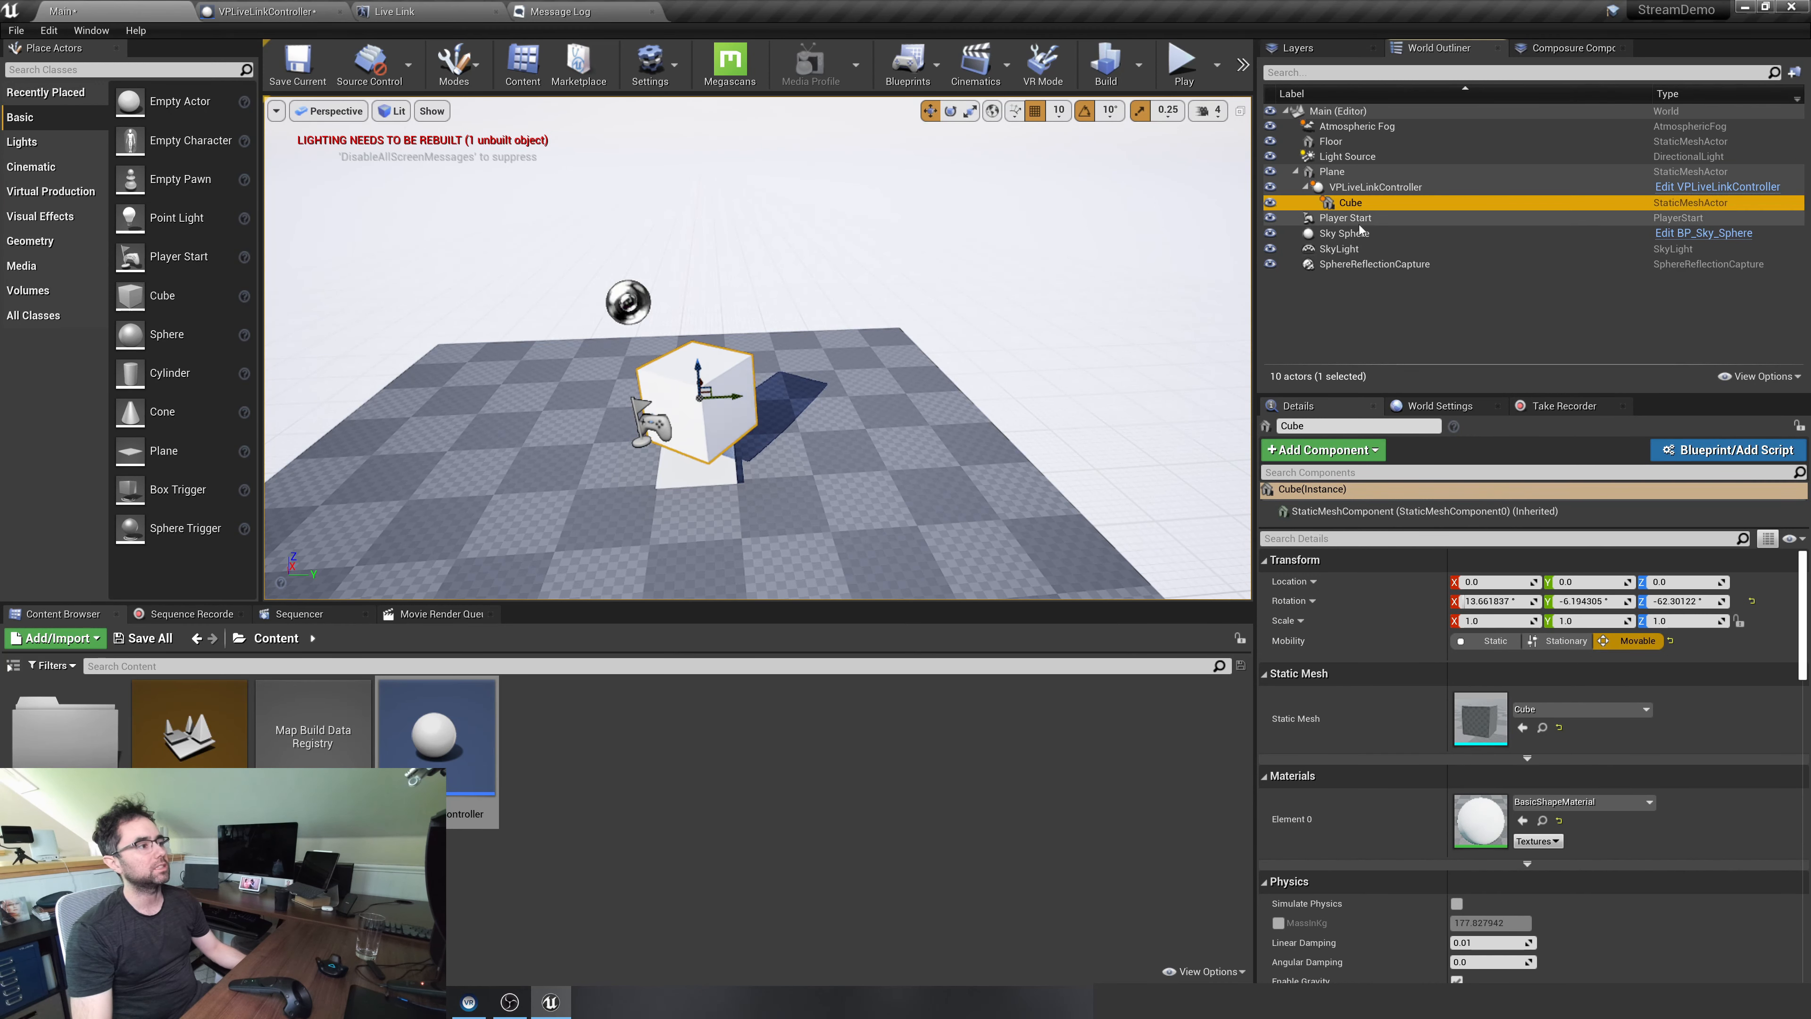
pyautogui.press('Delete')
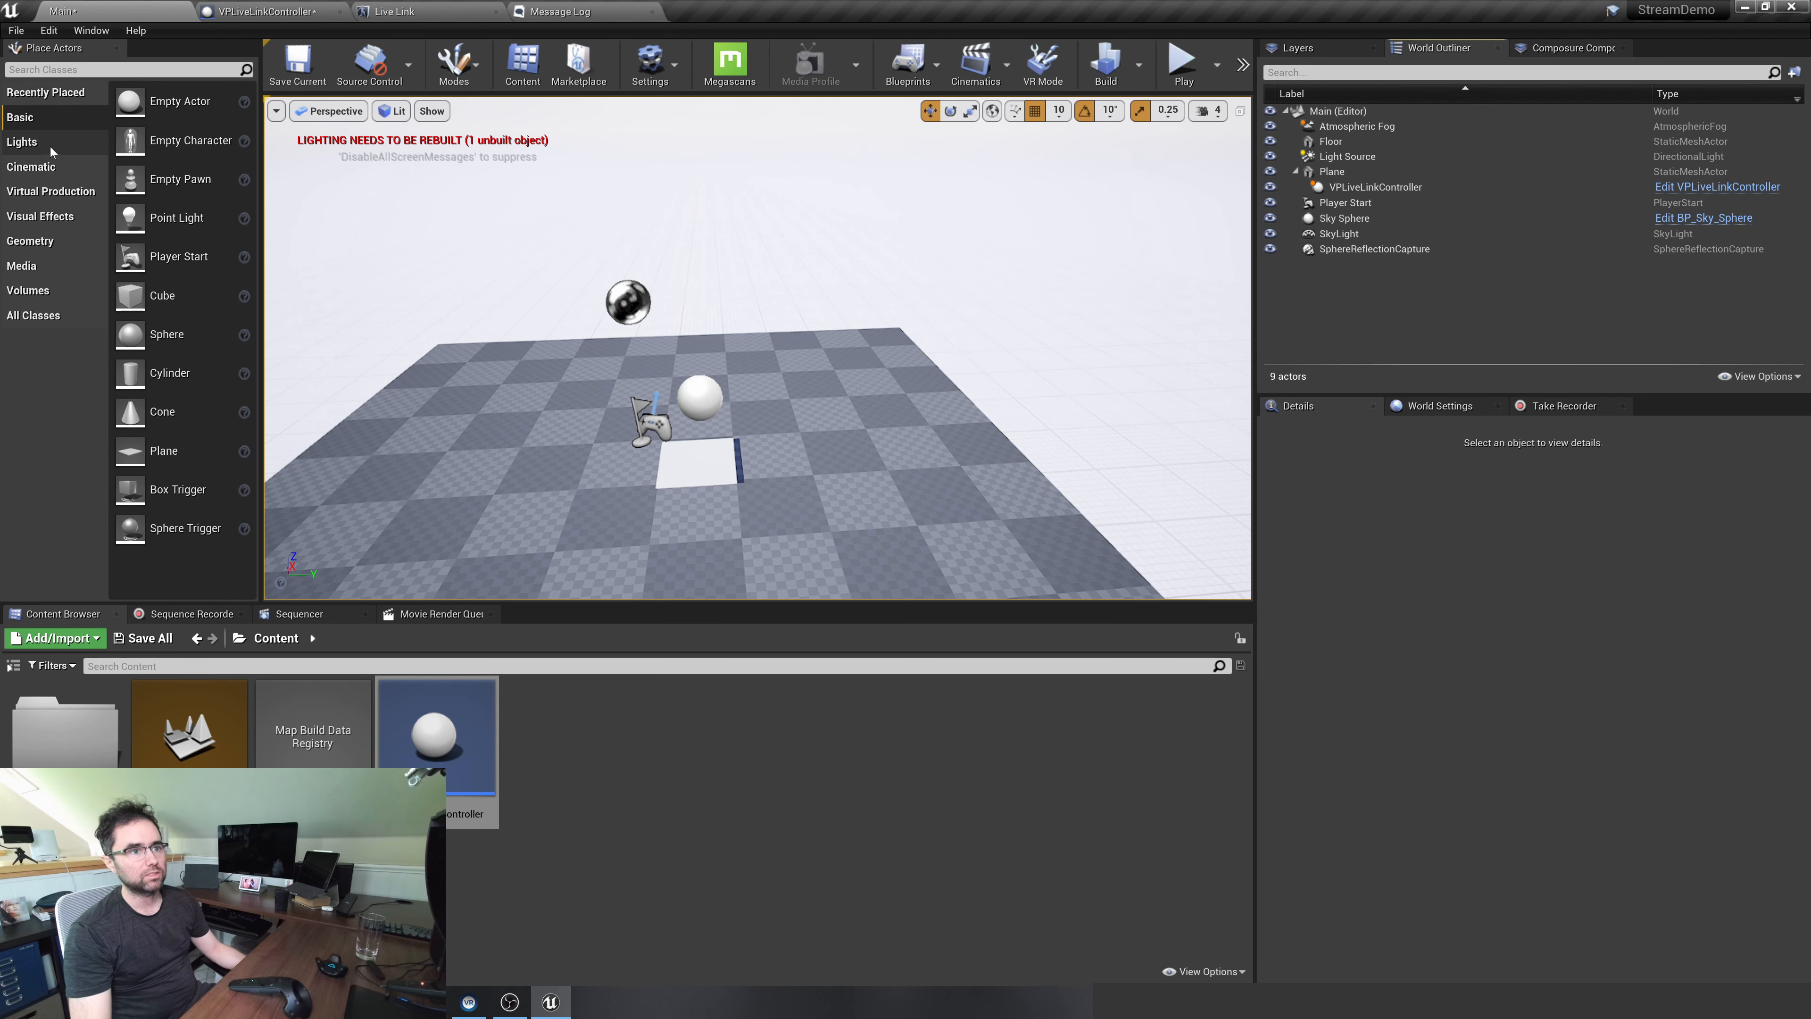
pyautogui.click(32, 166)
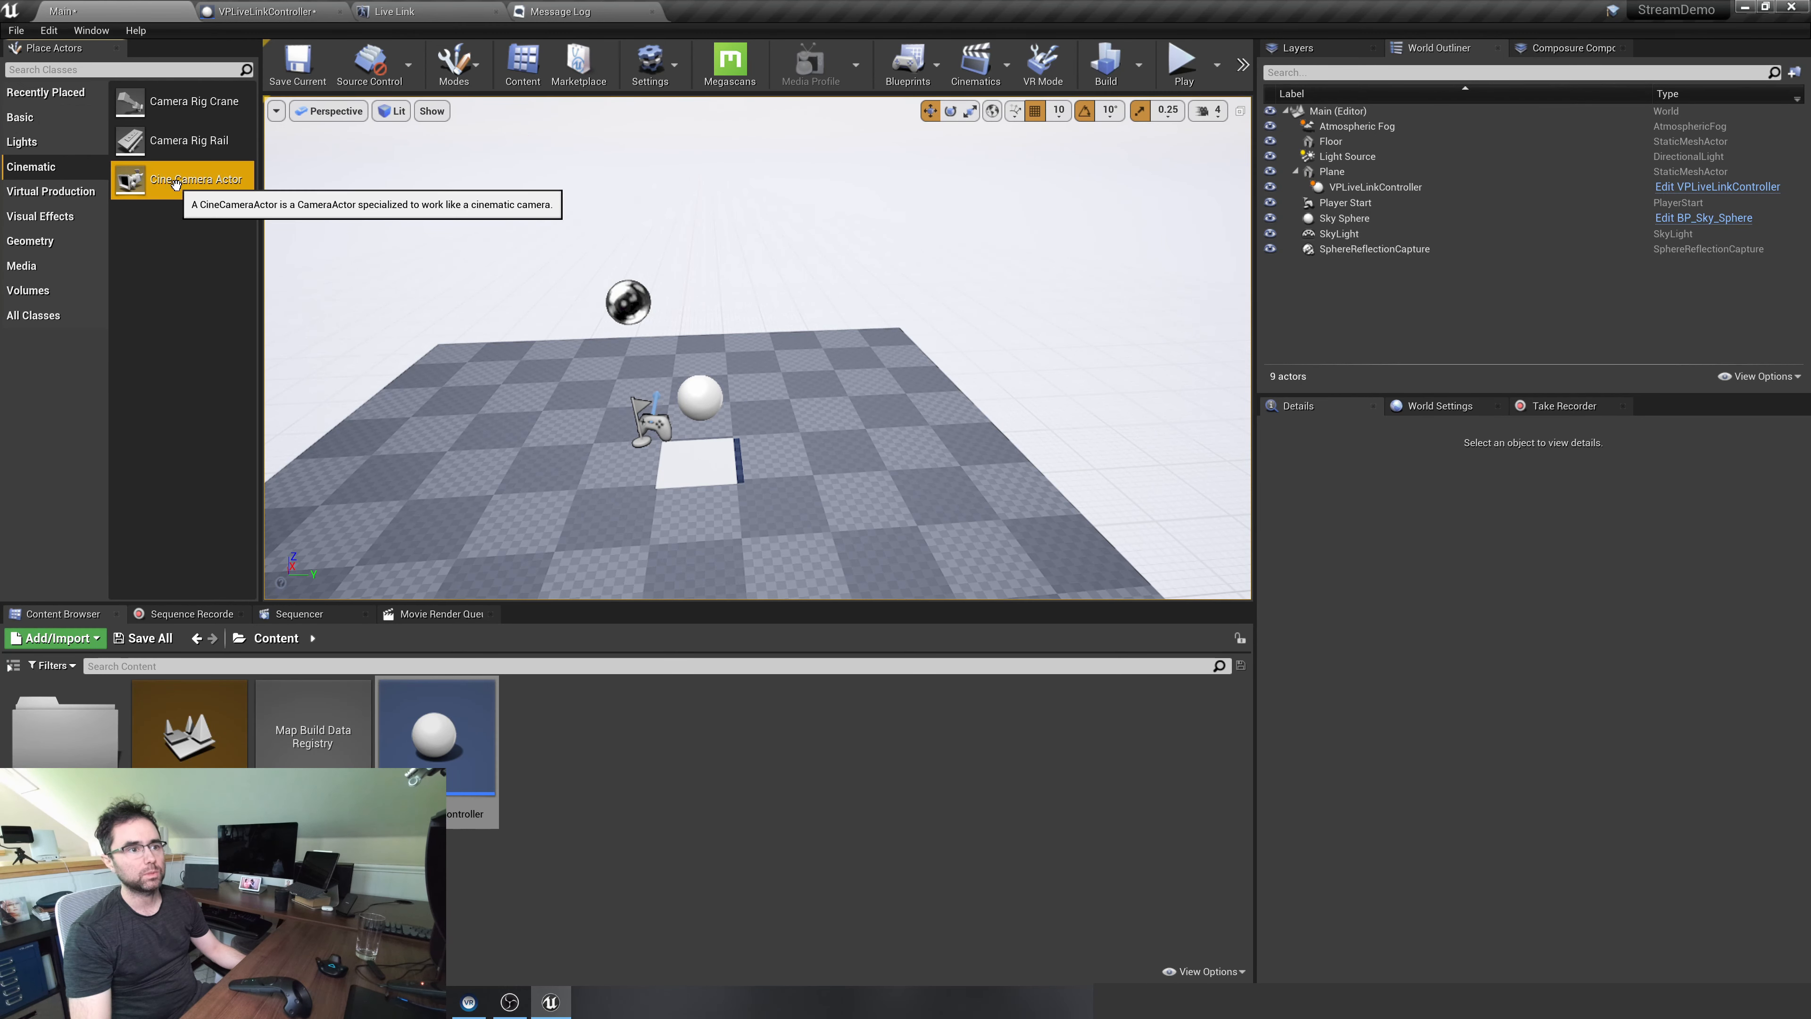
pyautogui.moveTo(176, 184); pyautogui.dragTo(597, 443)
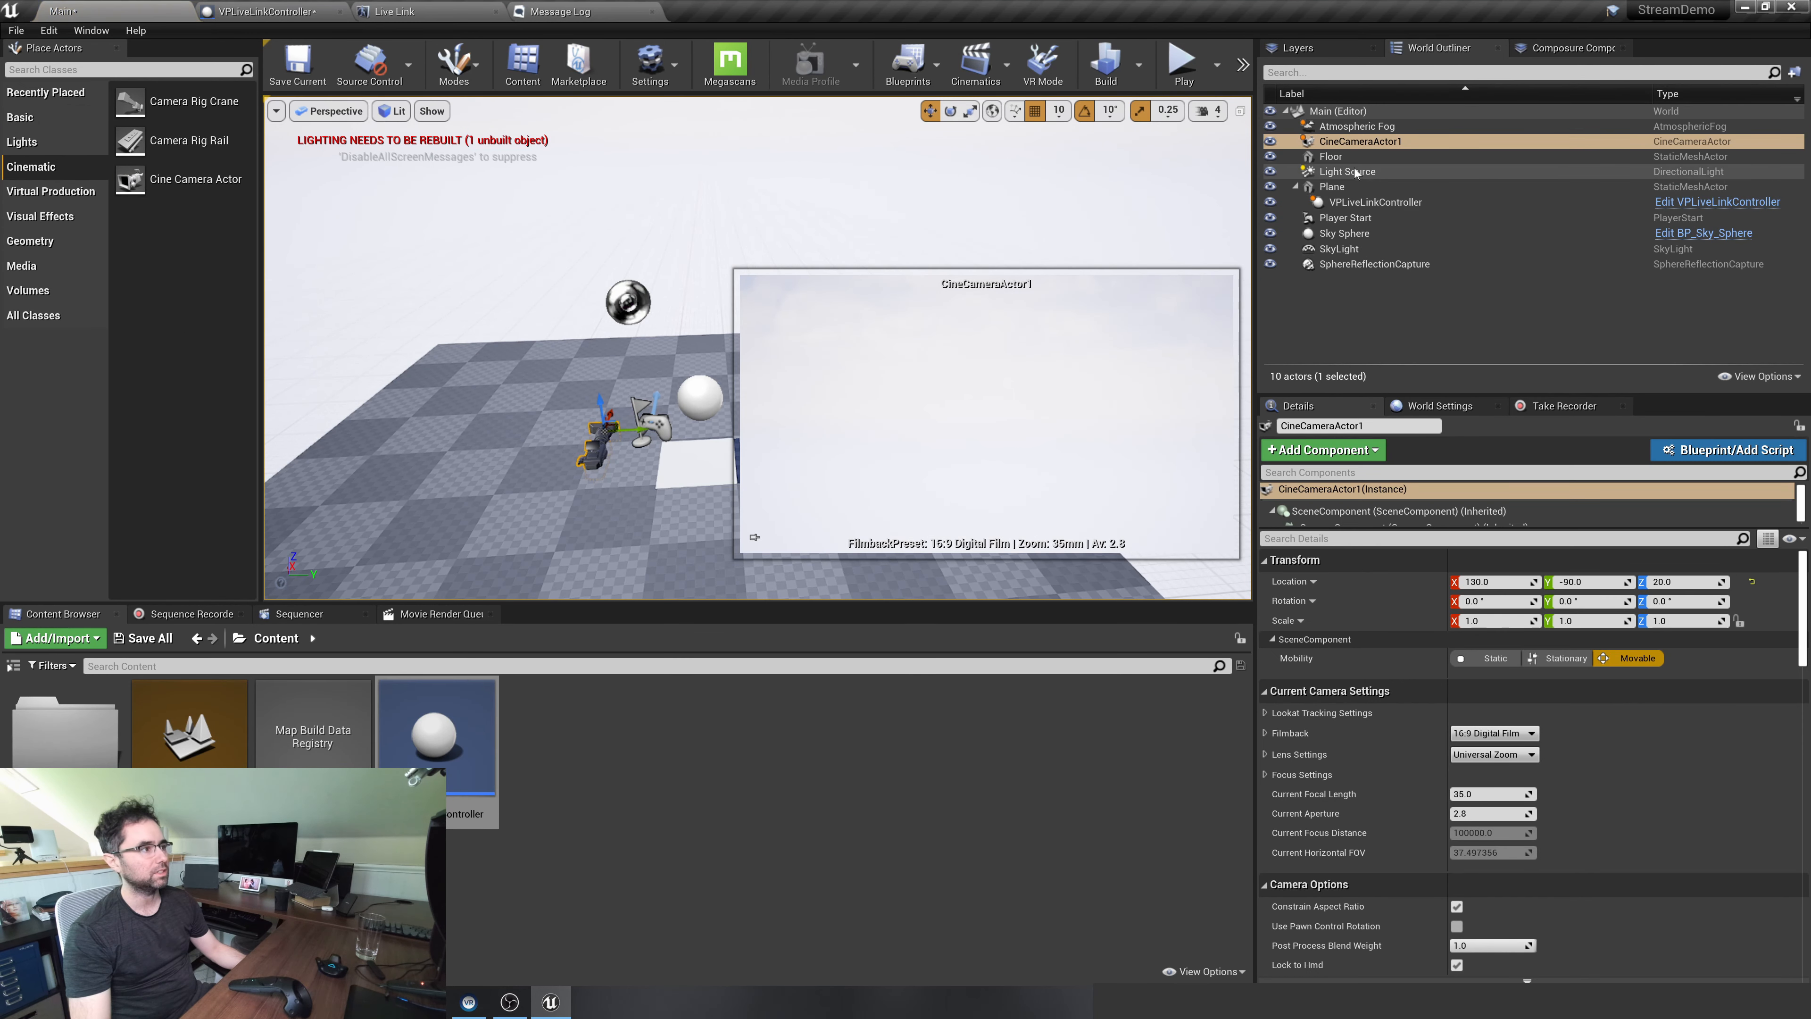
pyautogui.moveTo(1355, 141); pyautogui.dragTo(1350, 203)
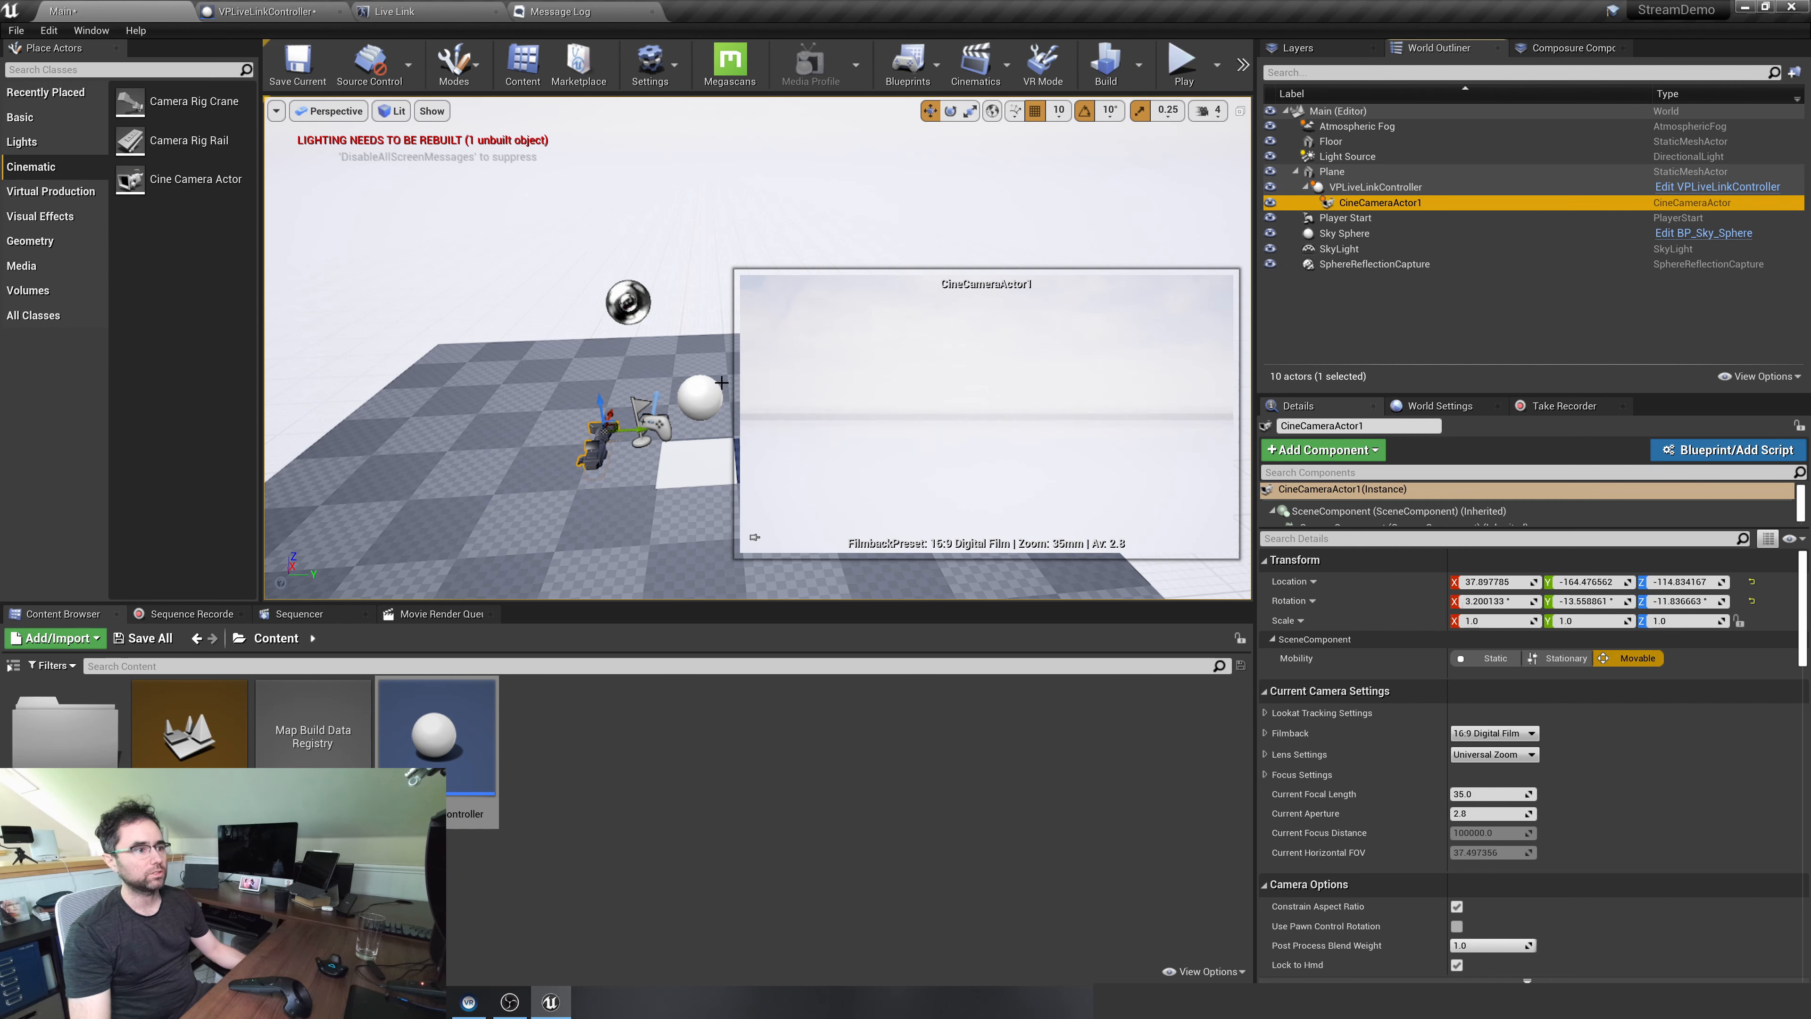
# Set the attached cine camera's relative location to 0, 0, 0
pyautogui.click(1490, 582)
pyautogui.write('0')
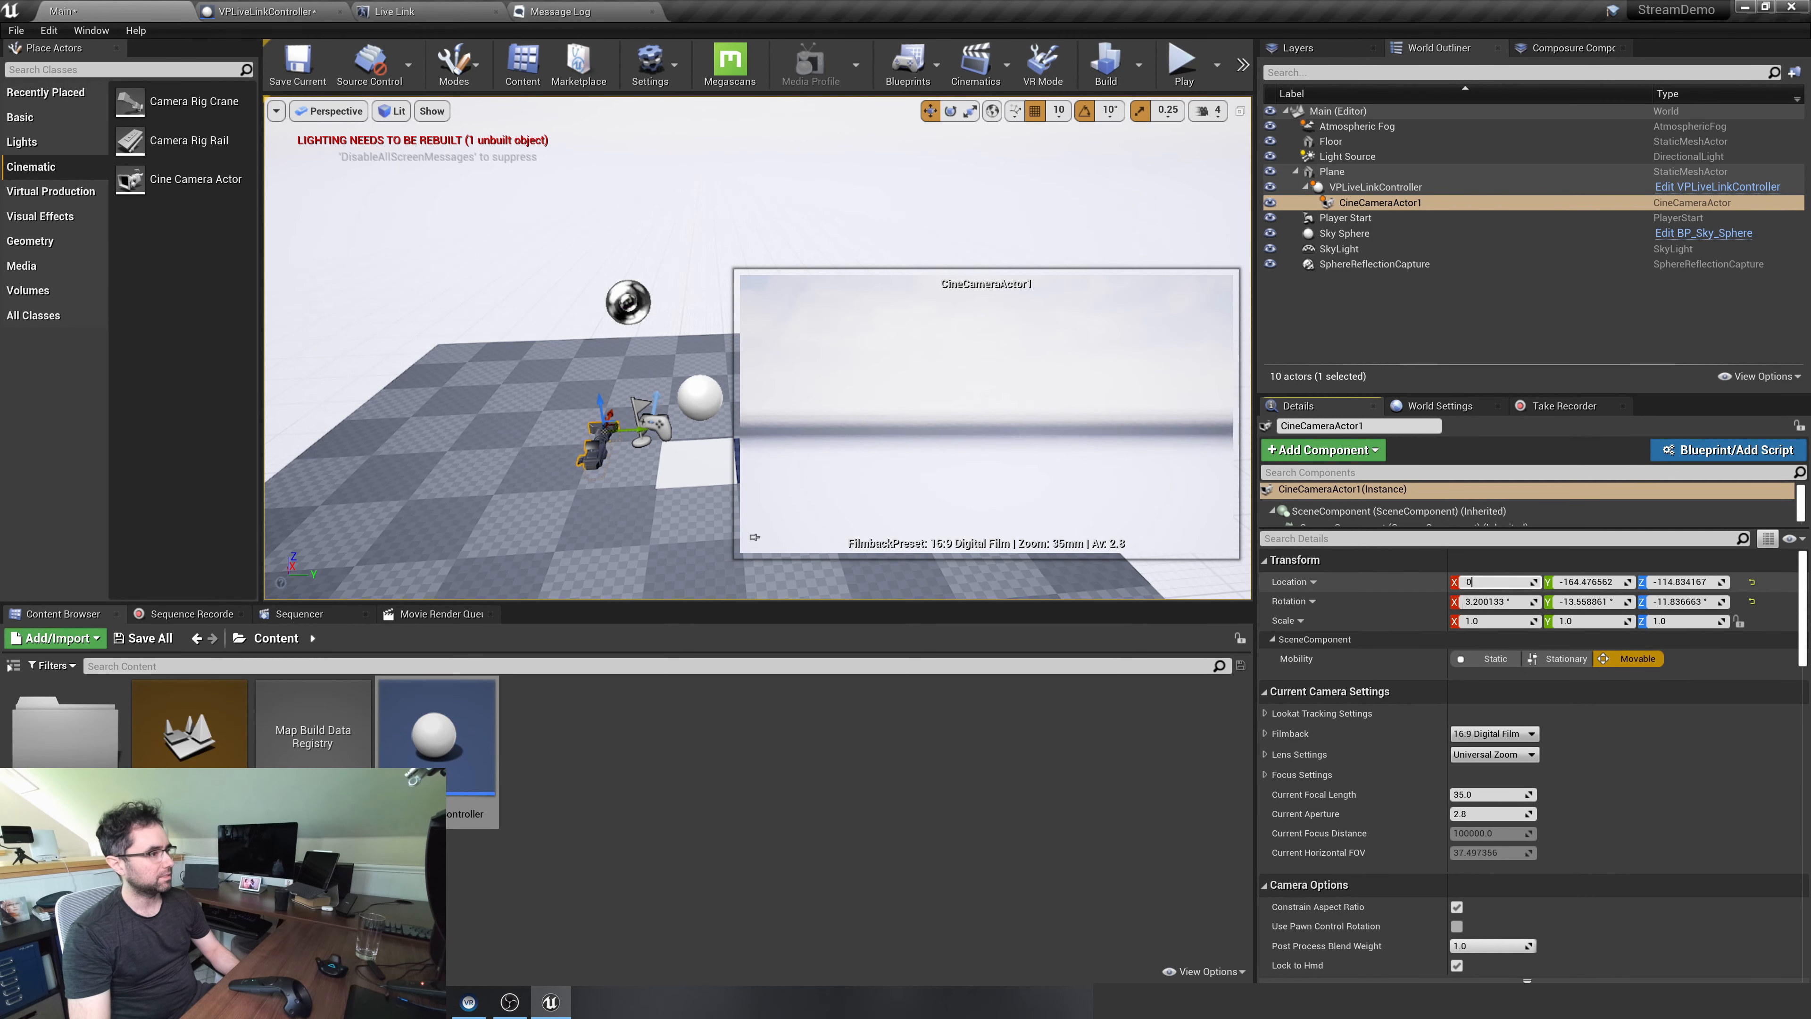
pyautogui.press('Tab')
pyautogui.write('0')
pyautogui.press('Tab')
pyautogui.write('0')
pyautogui.press('Return')
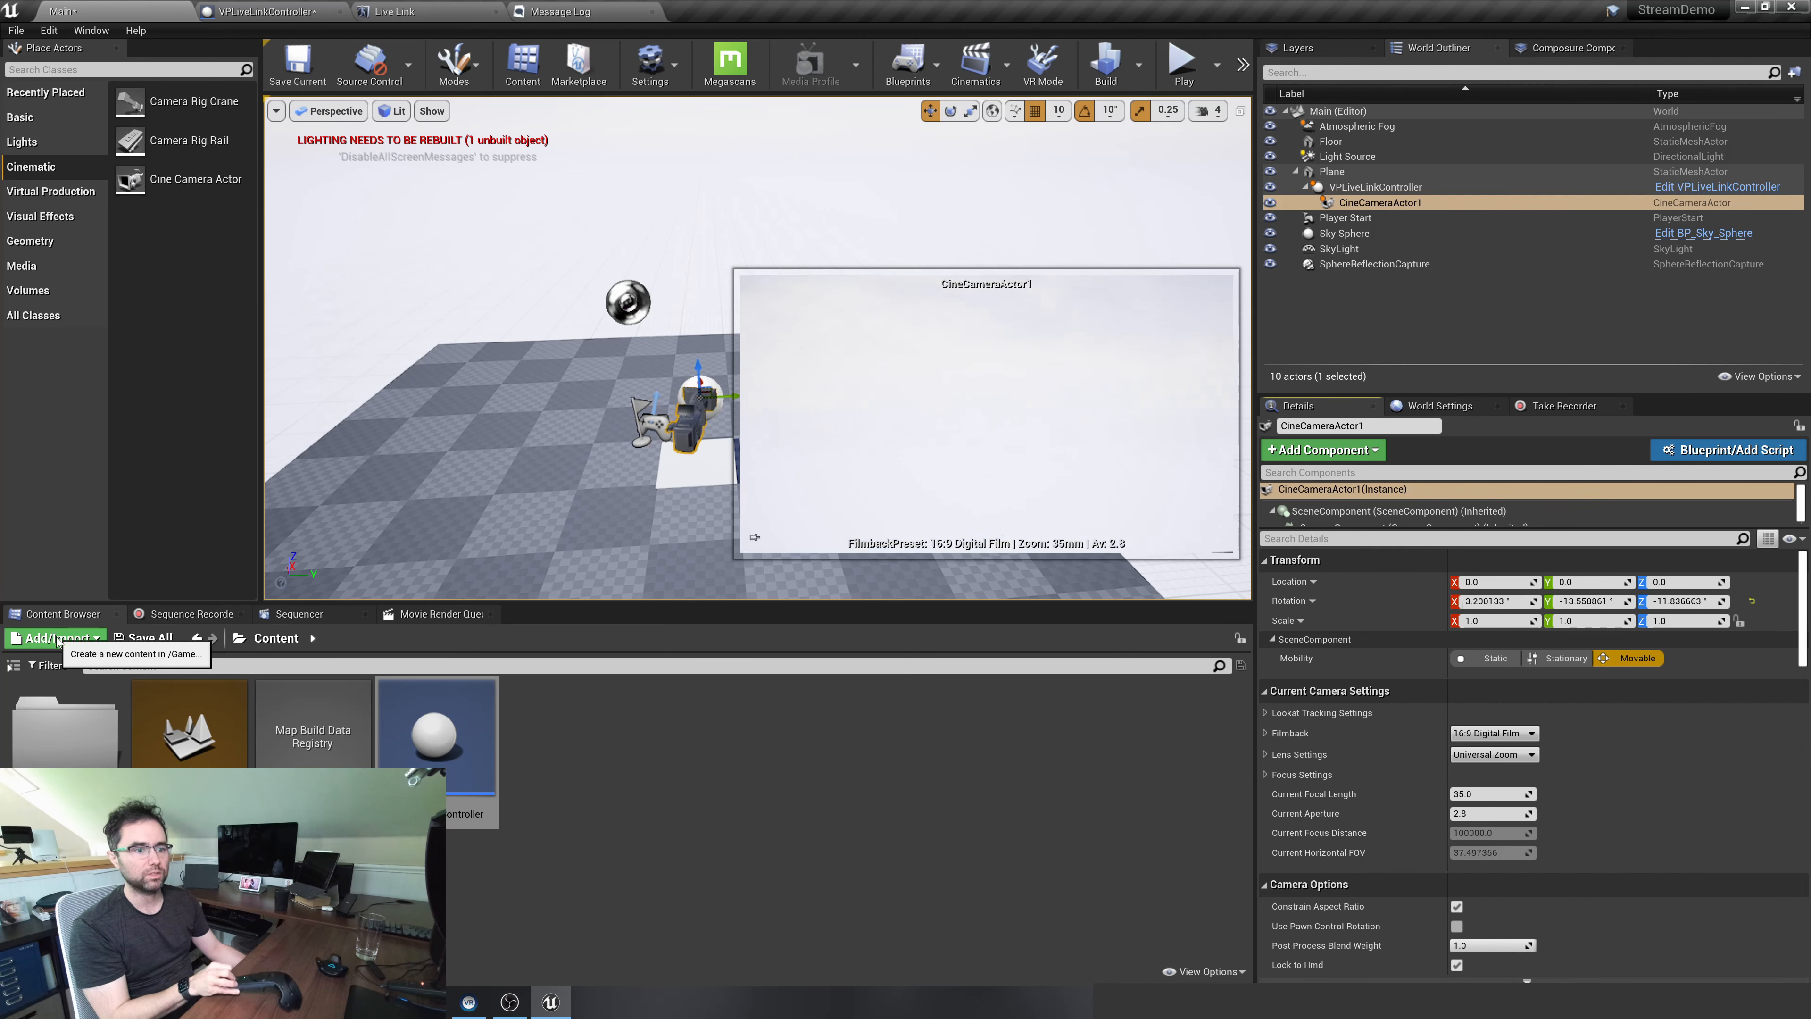
# Add the Starter Content pack to the project
pyautogui.click(36, 639)
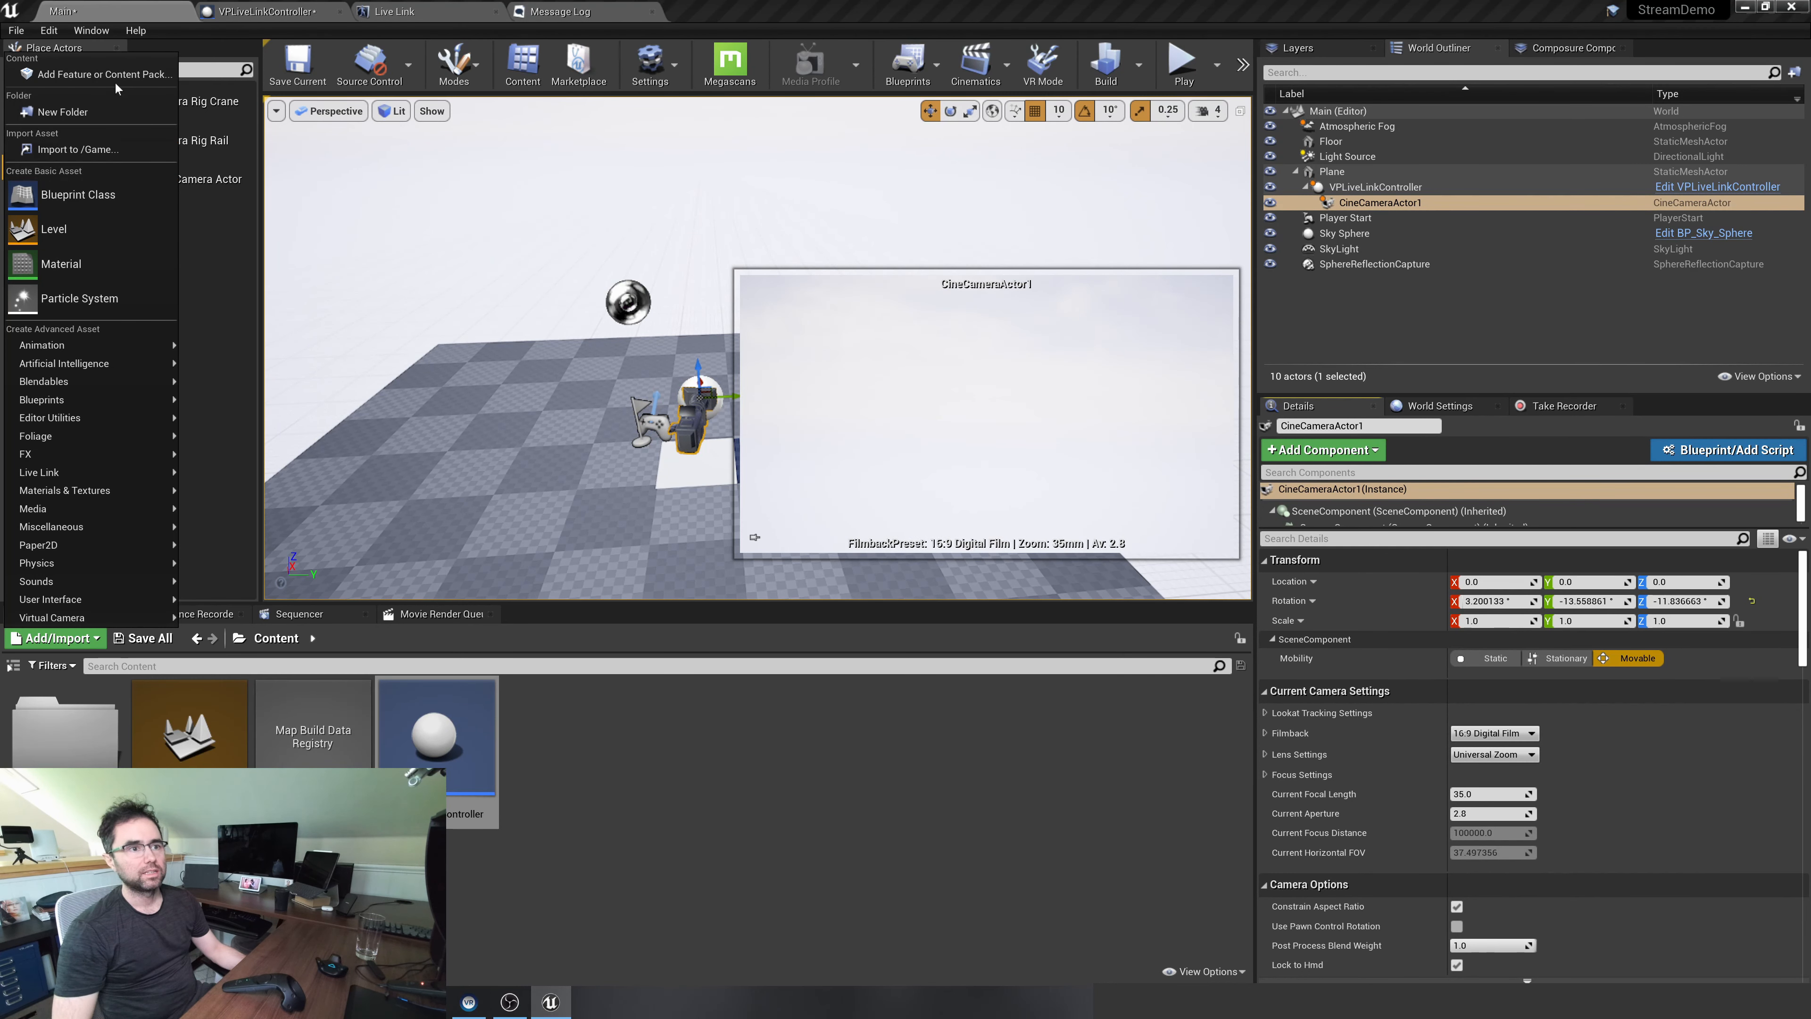
pyautogui.click(69, 77)
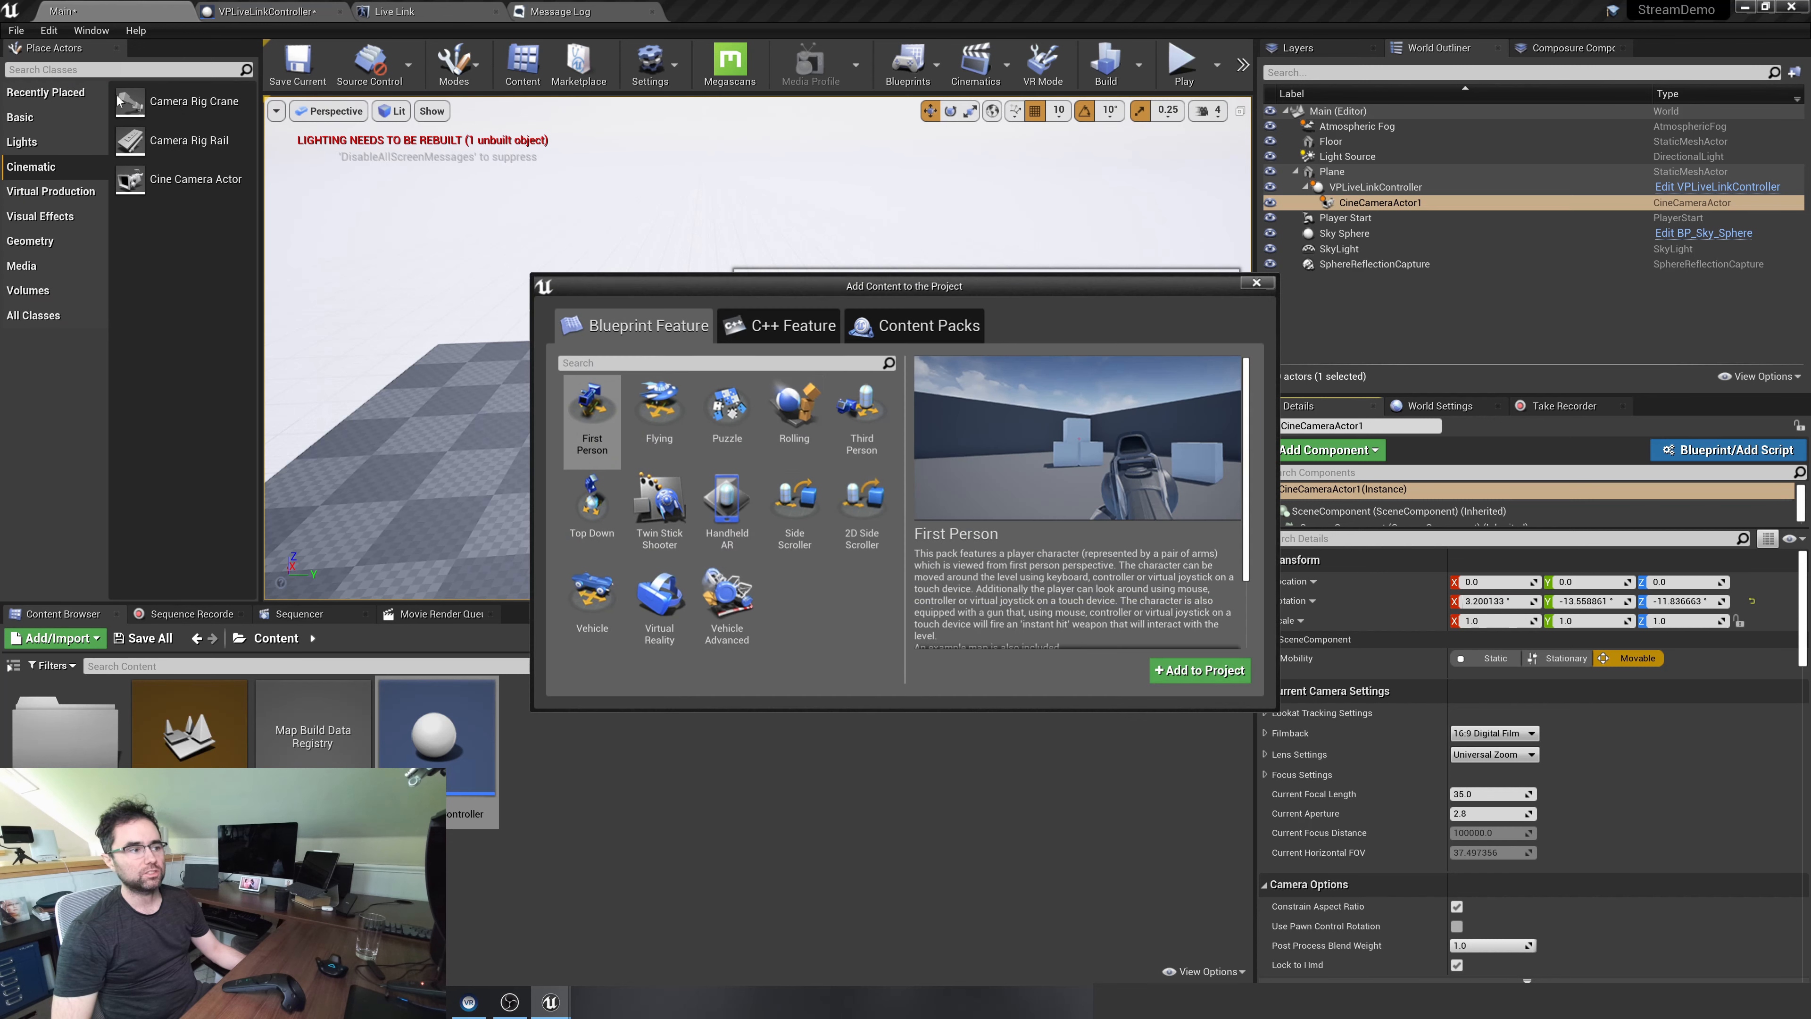
pyautogui.click(915, 325)
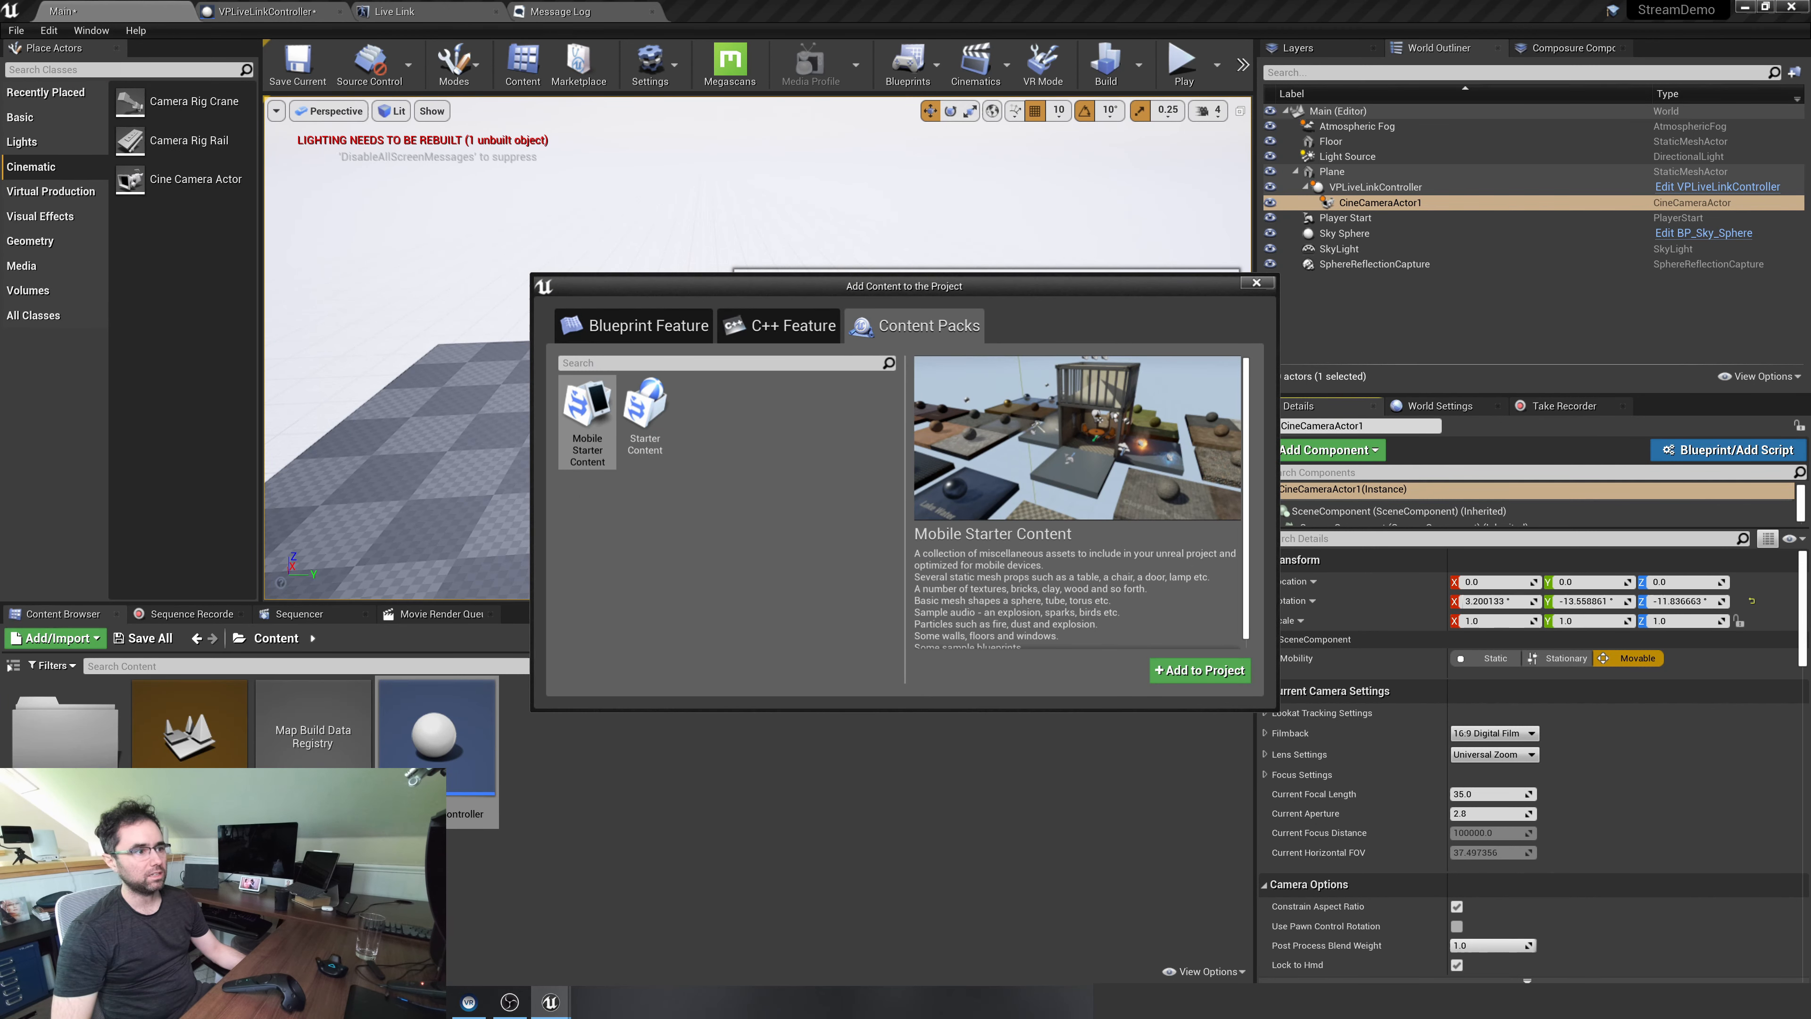
pyautogui.click(644, 421)
pyautogui.click(1201, 670)
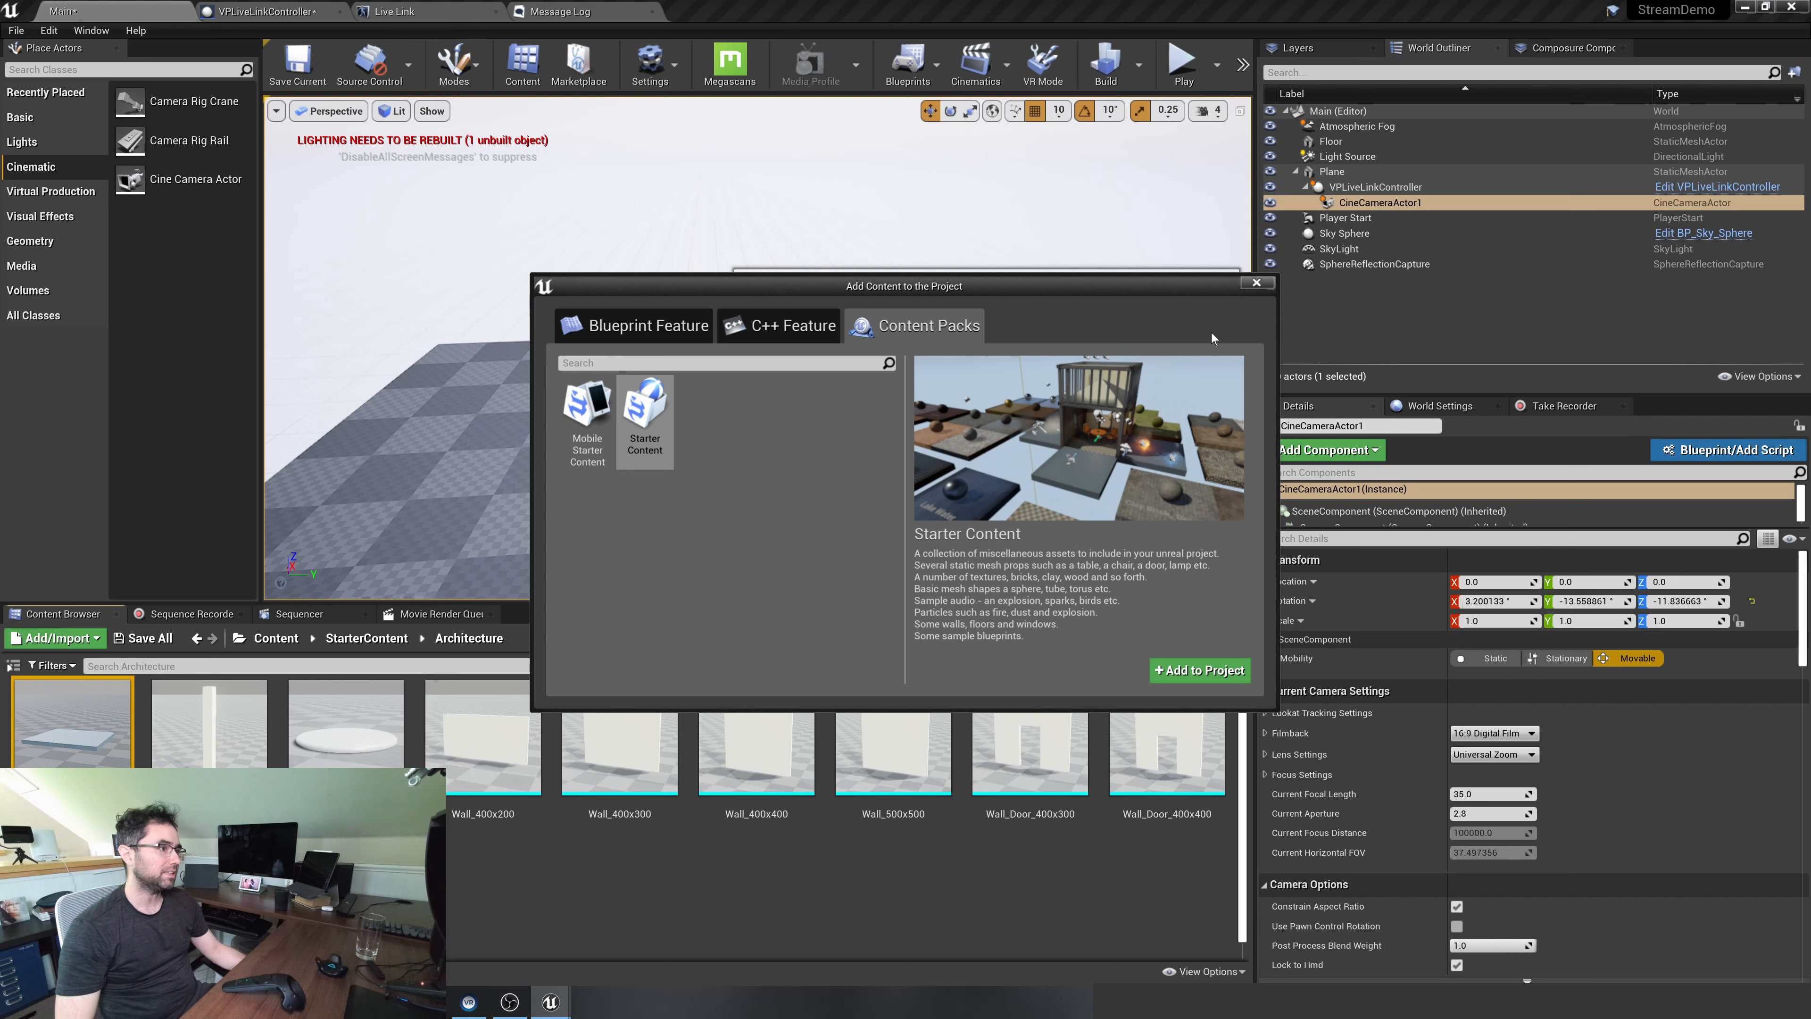
pyautogui.click(1257, 283)
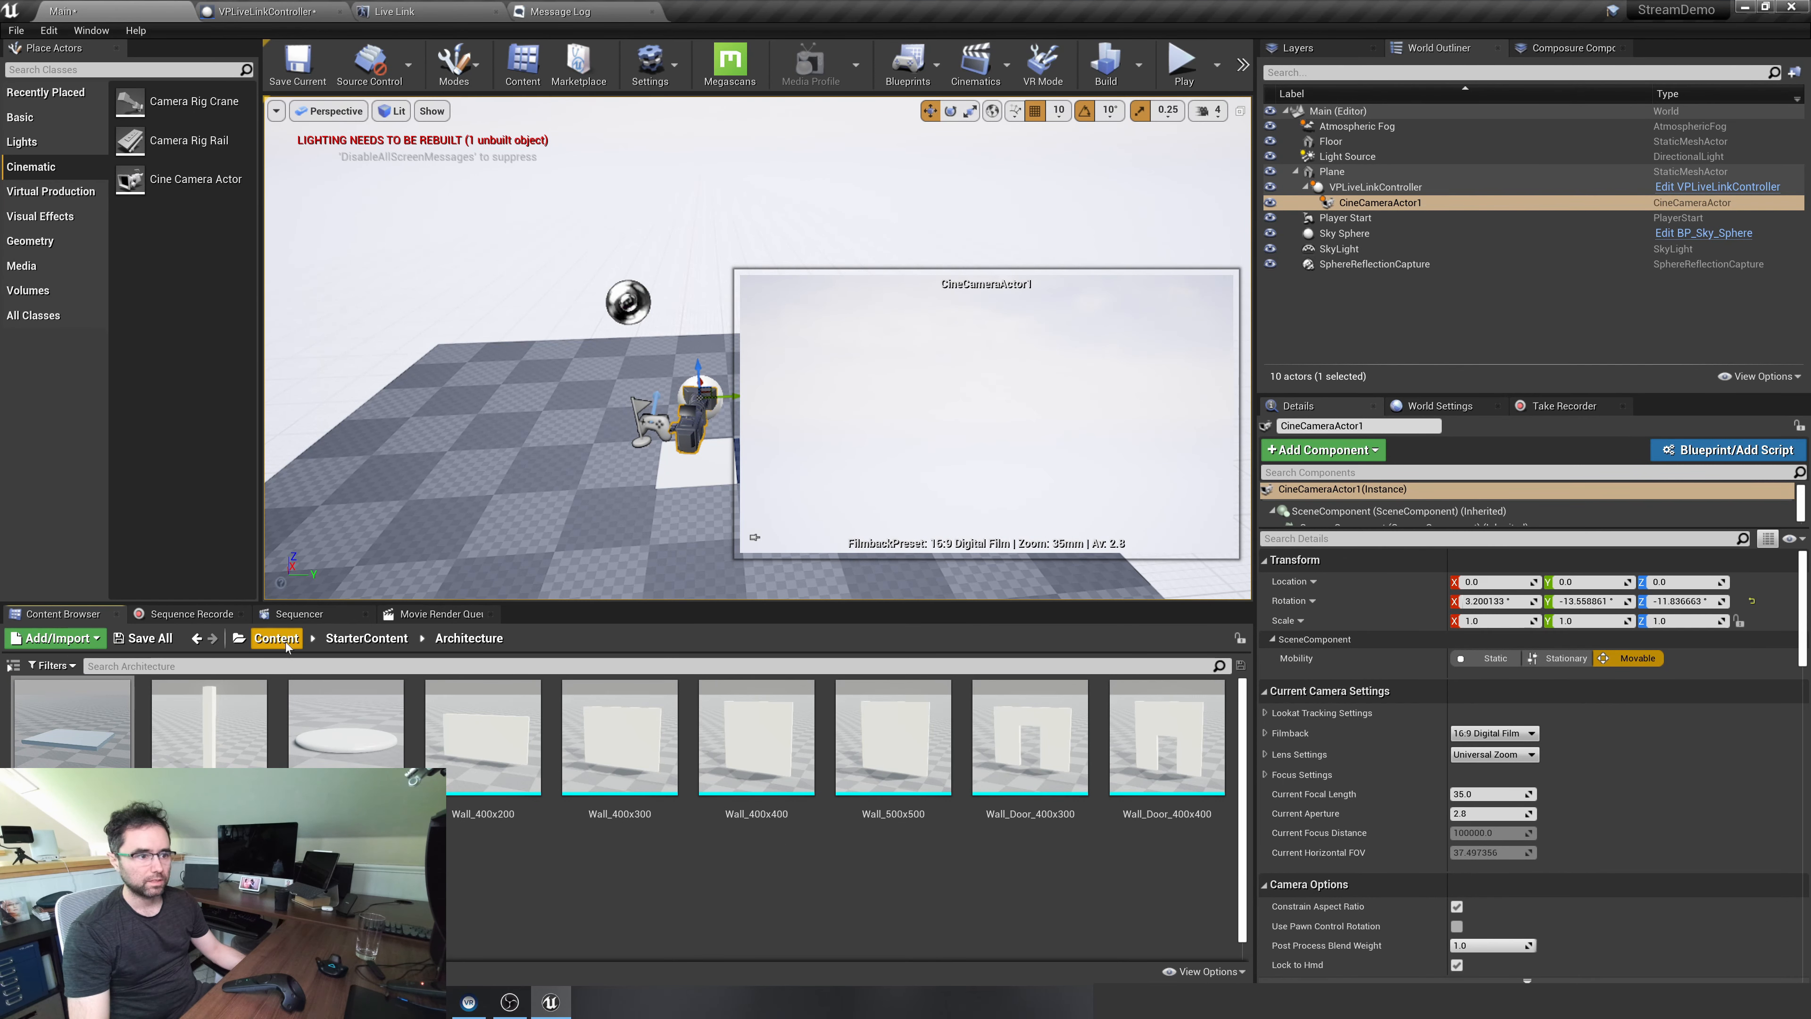
# Place the Starter Content props SM_Chair at about X 240, Y -100 and SM_Couch at about X 320, Y 120, discarding a trial SM_CornerFrame
pyautogui.click(366, 638)
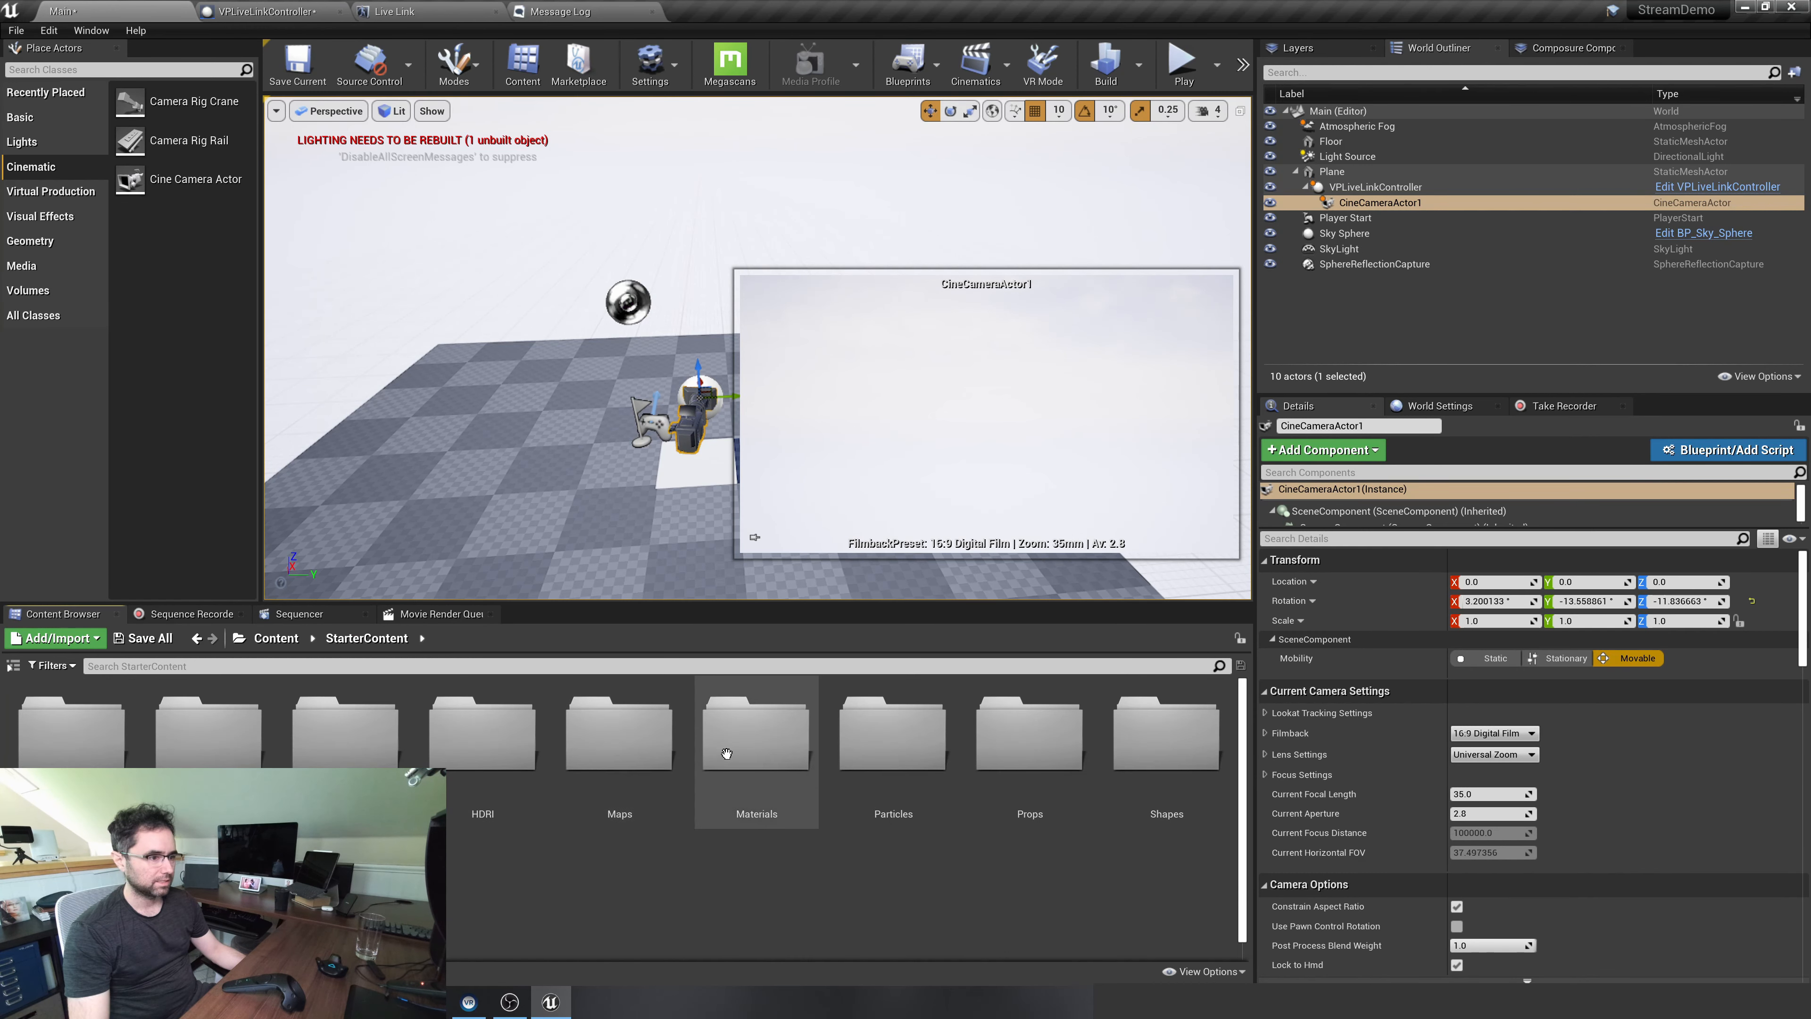
pyautogui.doubleClick(995, 745)
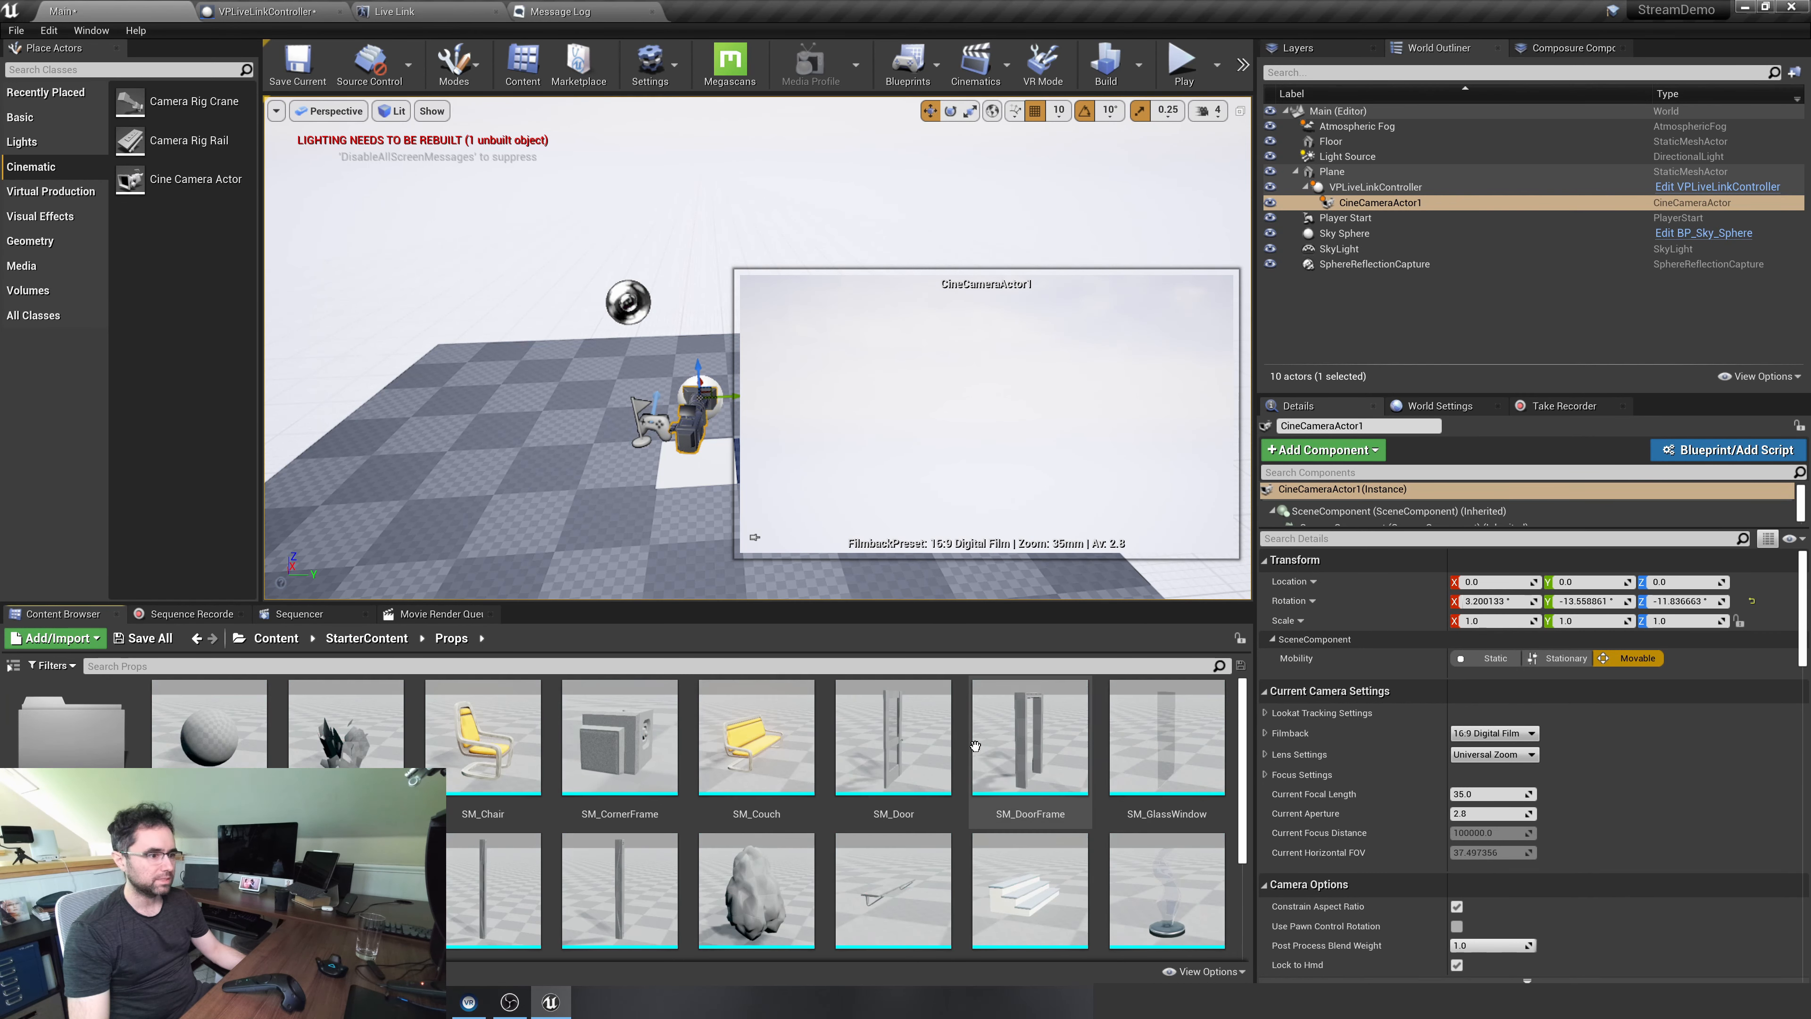
pyautogui.moveTo(471, 774); pyautogui.dragTo(611, 394)
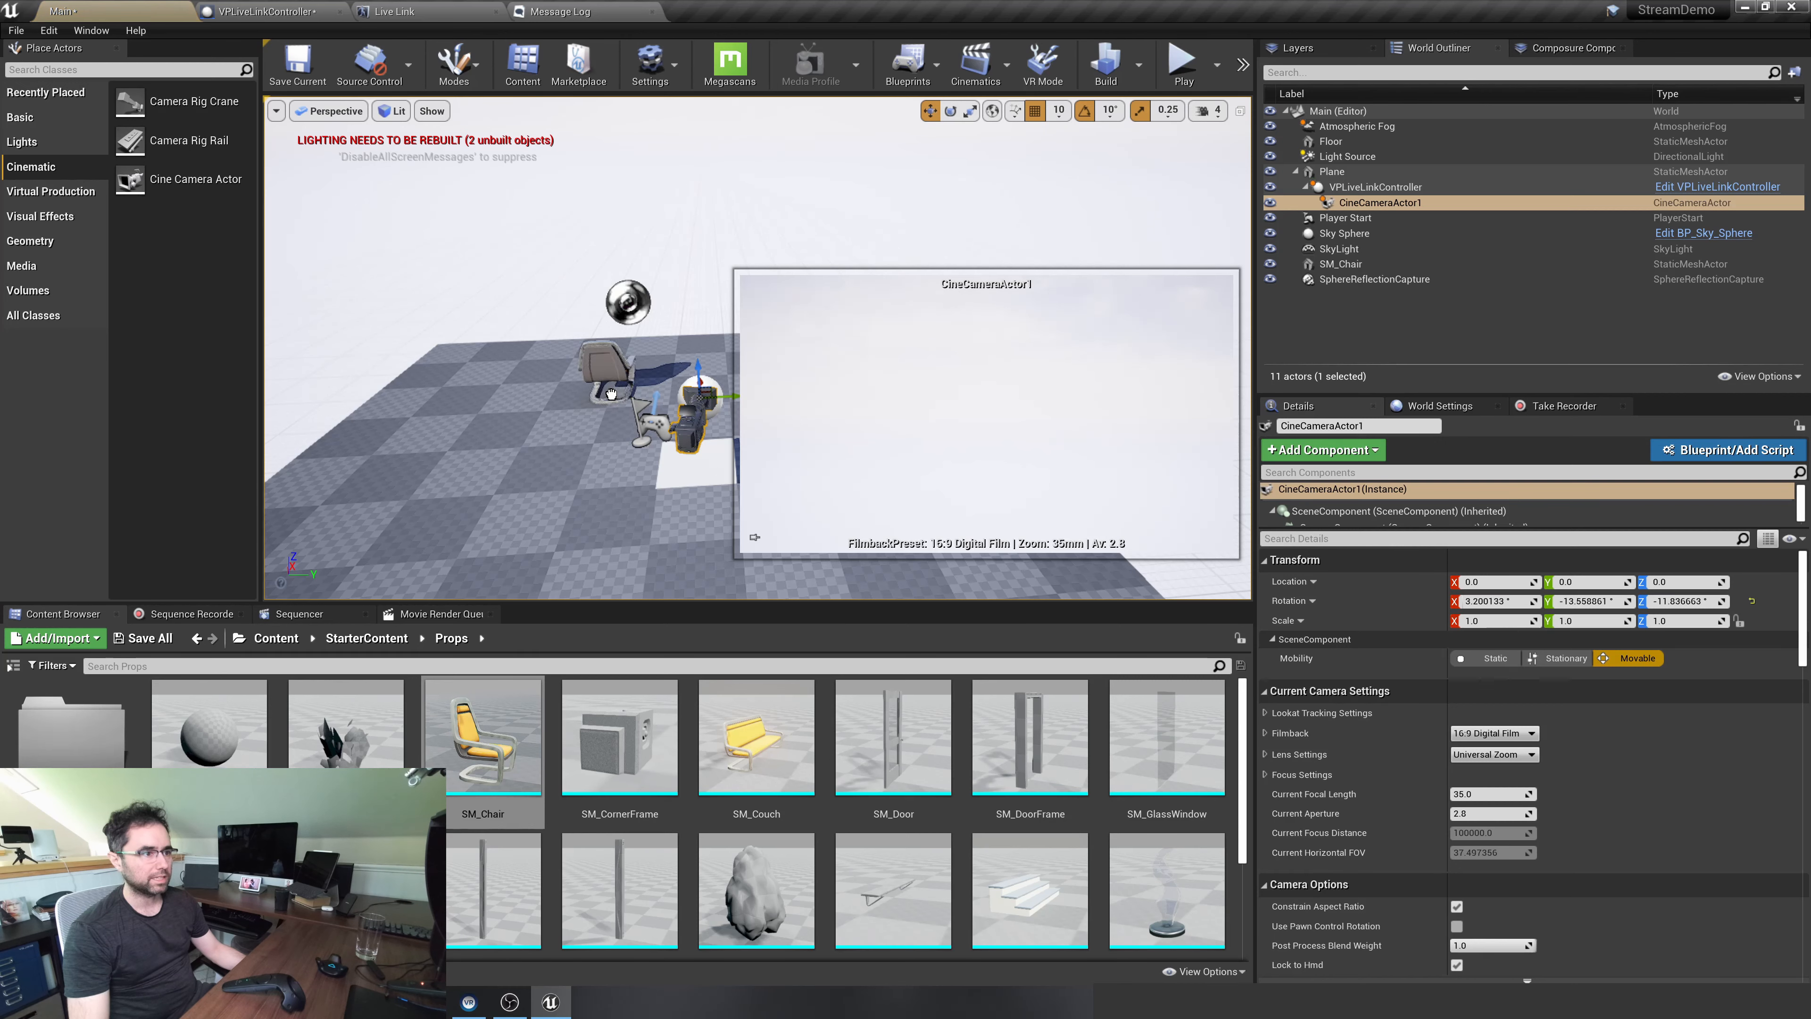
pyautogui.moveTo(756, 742); pyautogui.dragTo(741, 378)
pyautogui.moveTo(617, 745); pyautogui.dragTo(536, 382)
pyautogui.press('Delete')
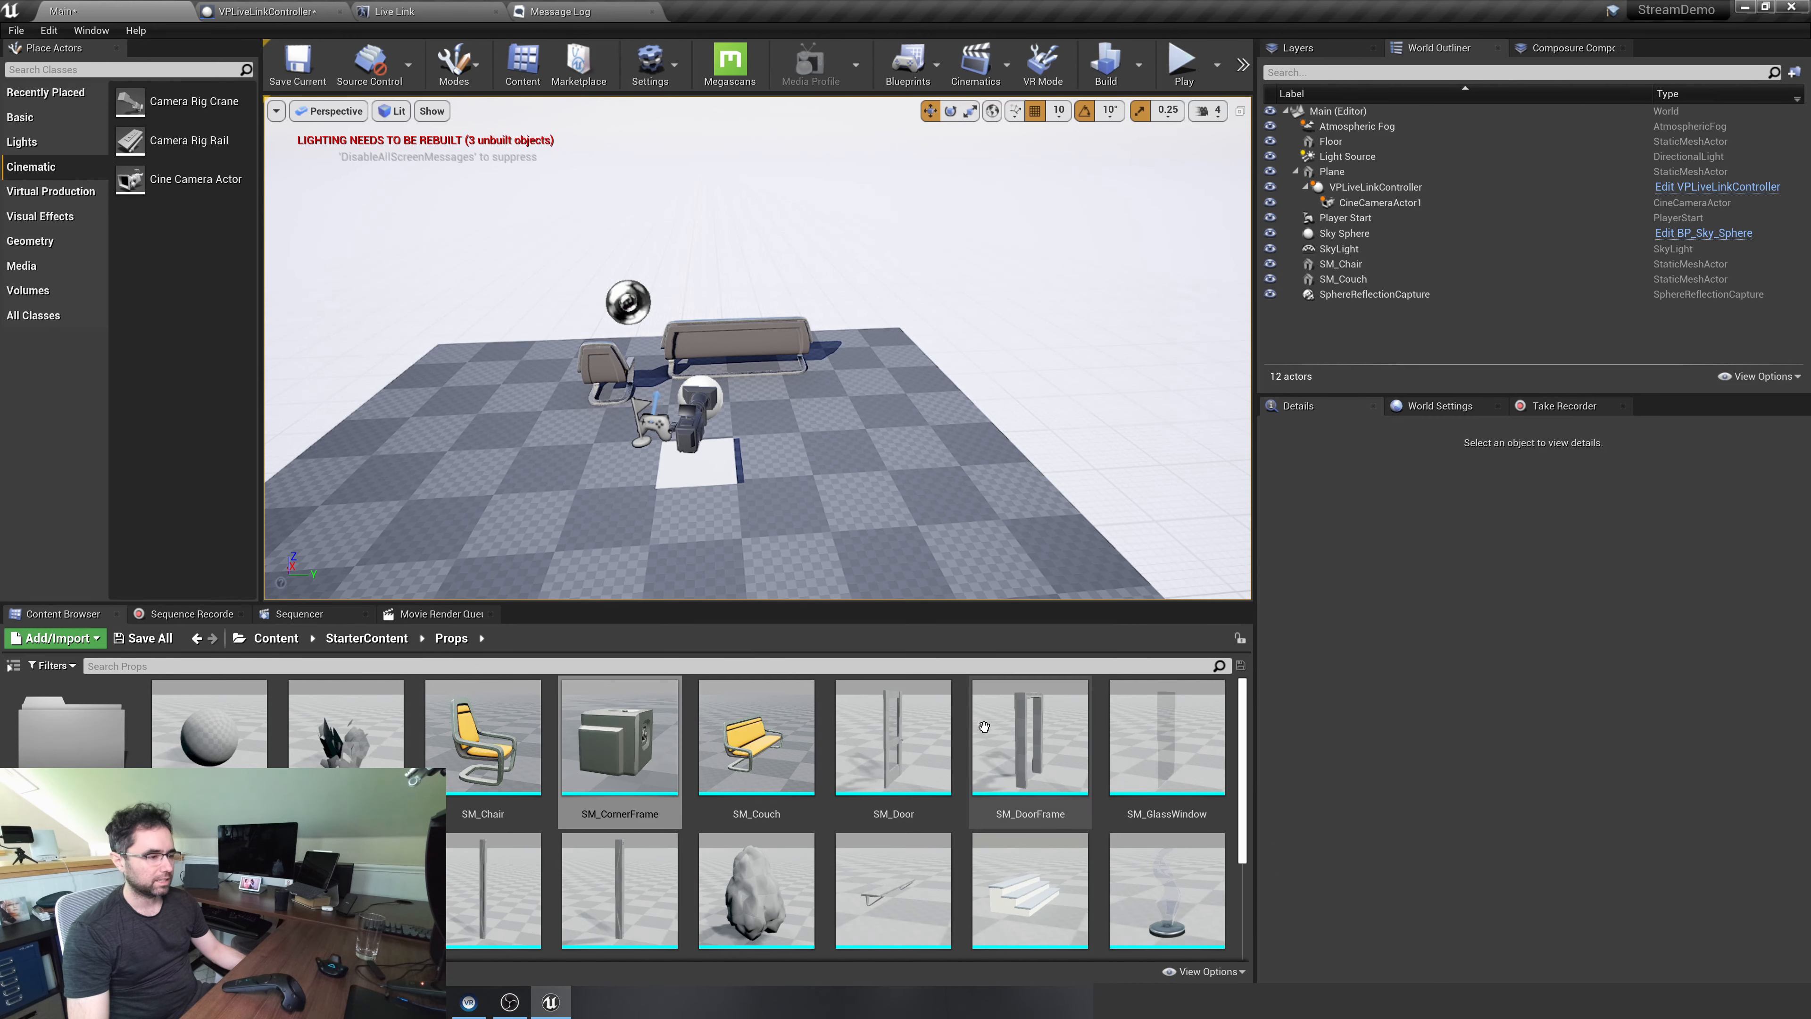
# Place SM_Rock at about X 230, Y 340, SM_Bush at about X 280, Y -200, and SM_TableRound at about X 190, Y 50 on the floor
pyautogui.moveTo(756, 888); pyautogui.dragTo(867, 386)
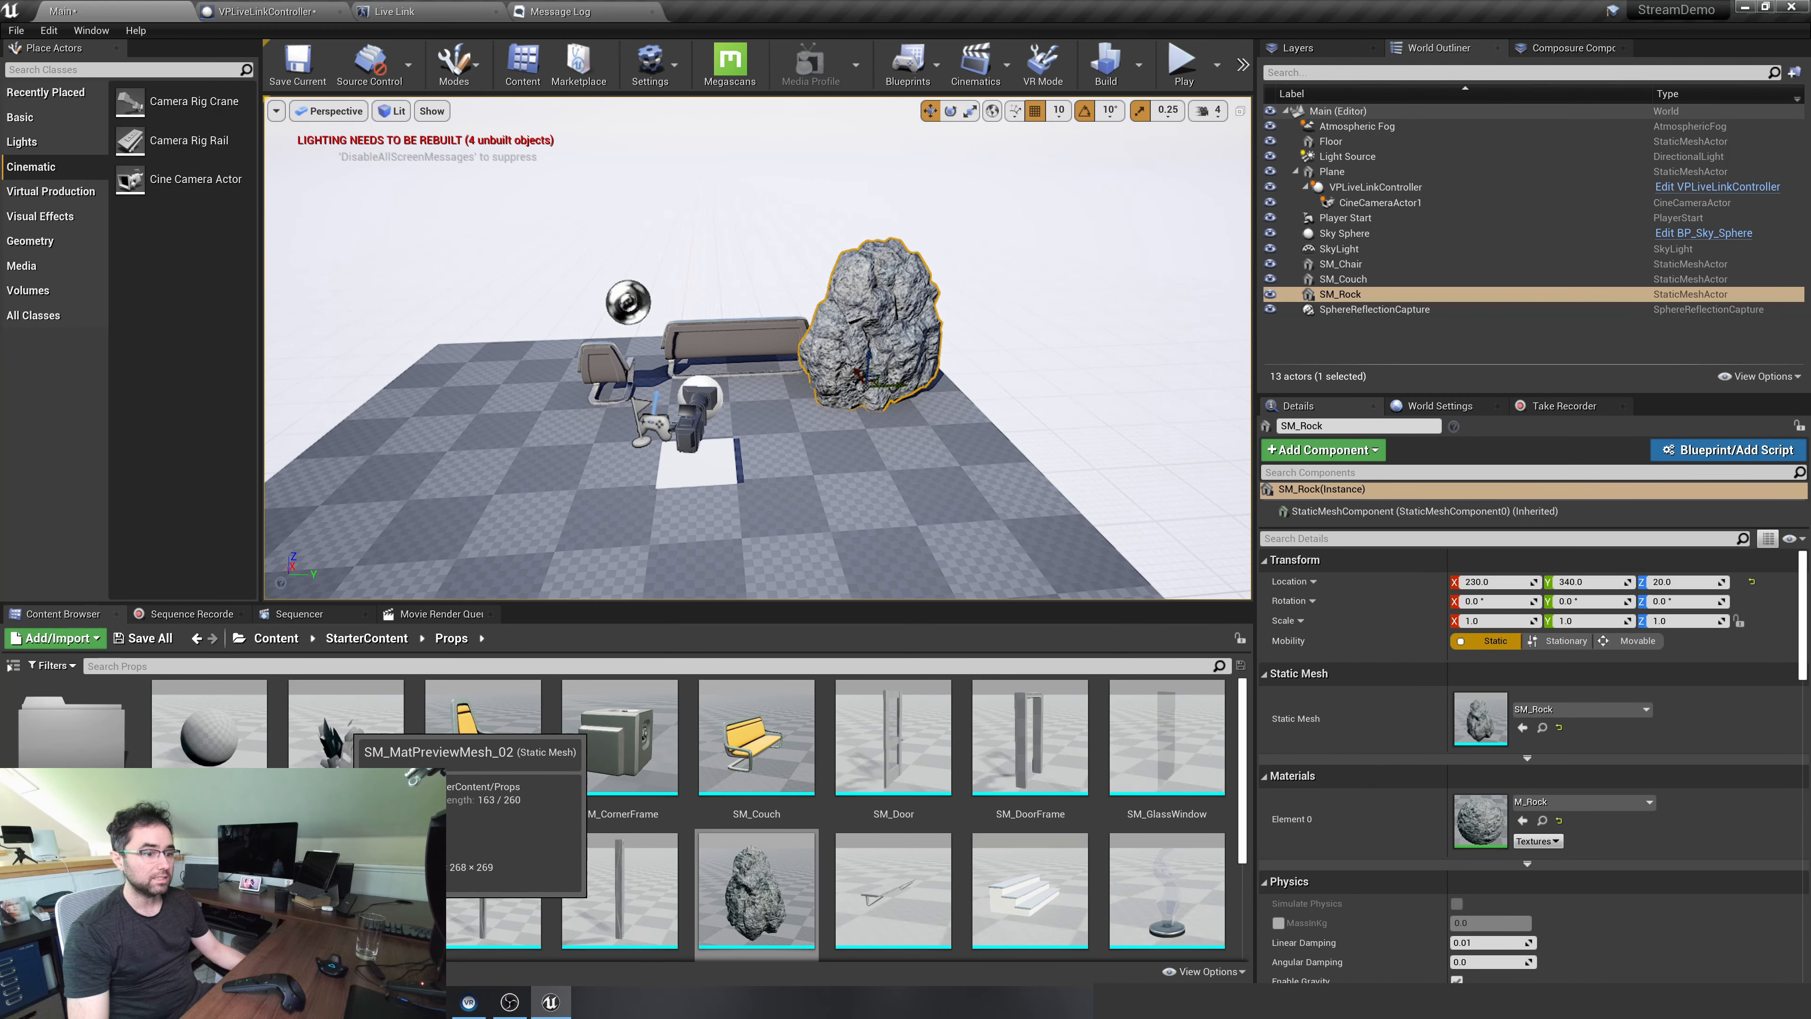
pyautogui.moveTo(342, 714); pyautogui.dragTo(563, 388)
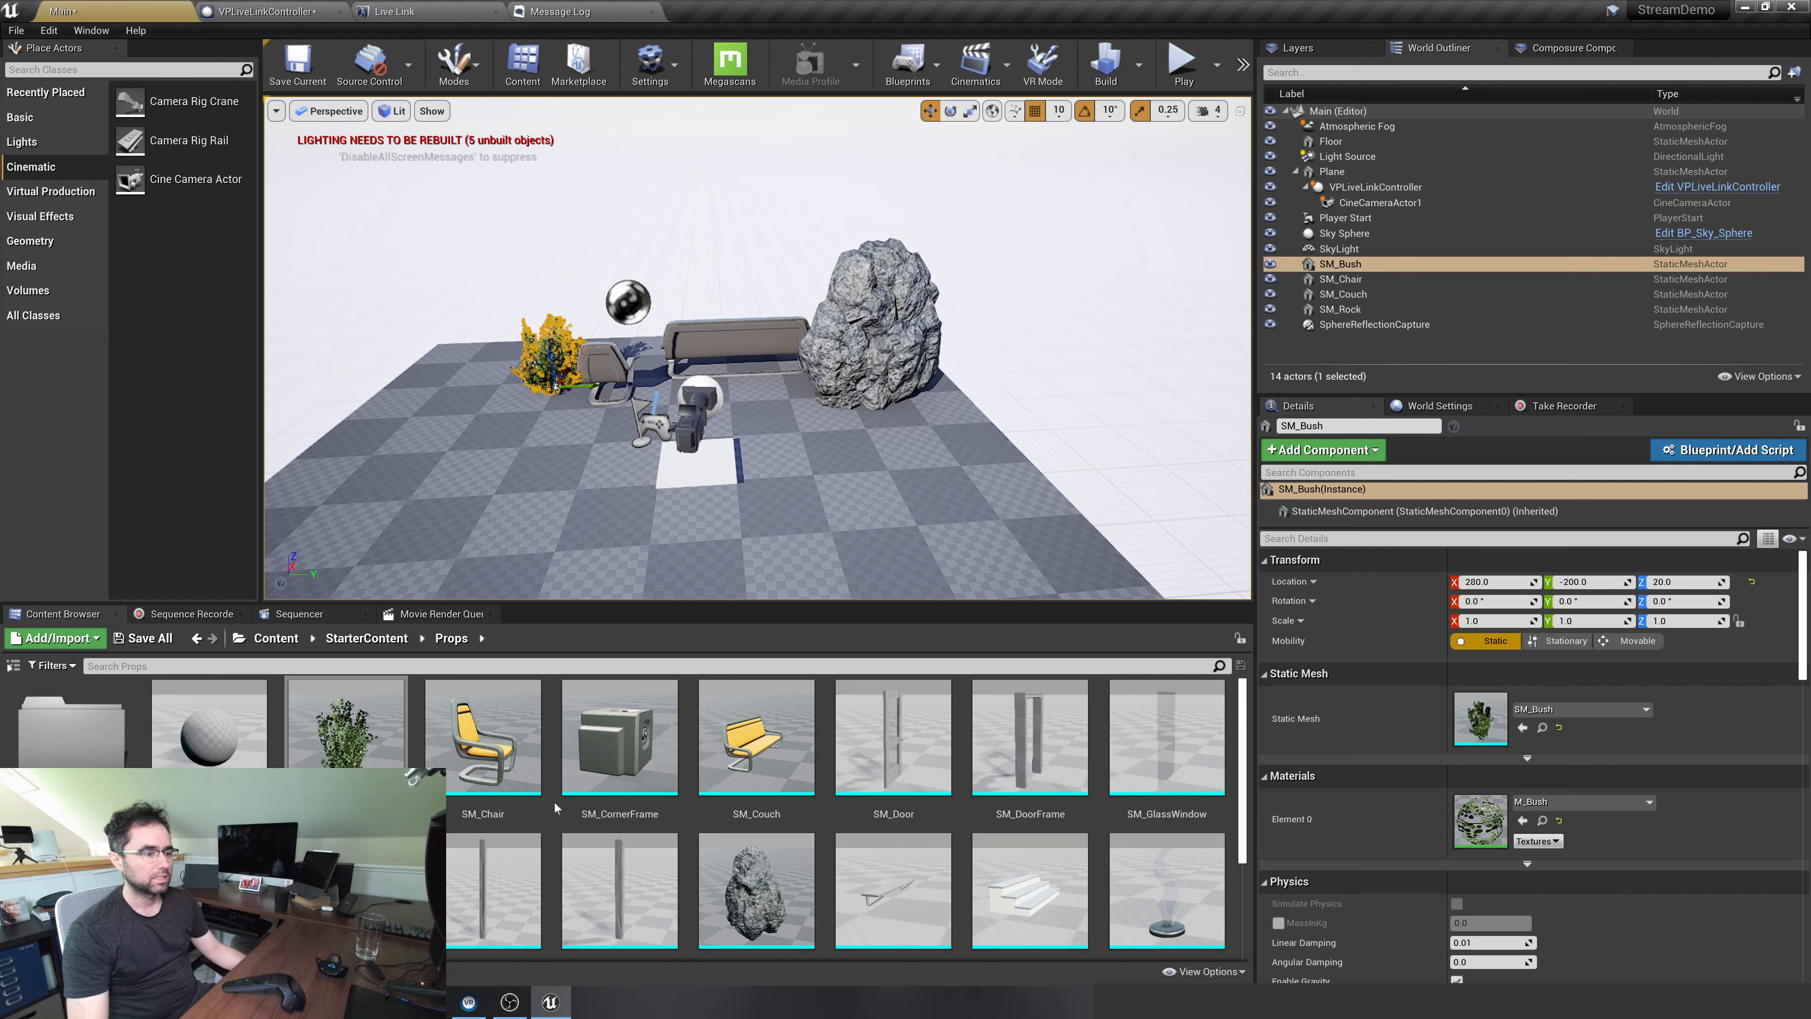
pyautogui.scroll(-2, 555, 803)
pyautogui.scroll(-2, 555, 803)
pyautogui.moveTo(209, 721); pyautogui.dragTo(699, 405)
# Rotate the couch to about 150° and the chair to about 90° around the Z axis so they face the table
pyautogui.scroll(6, 699, 406)
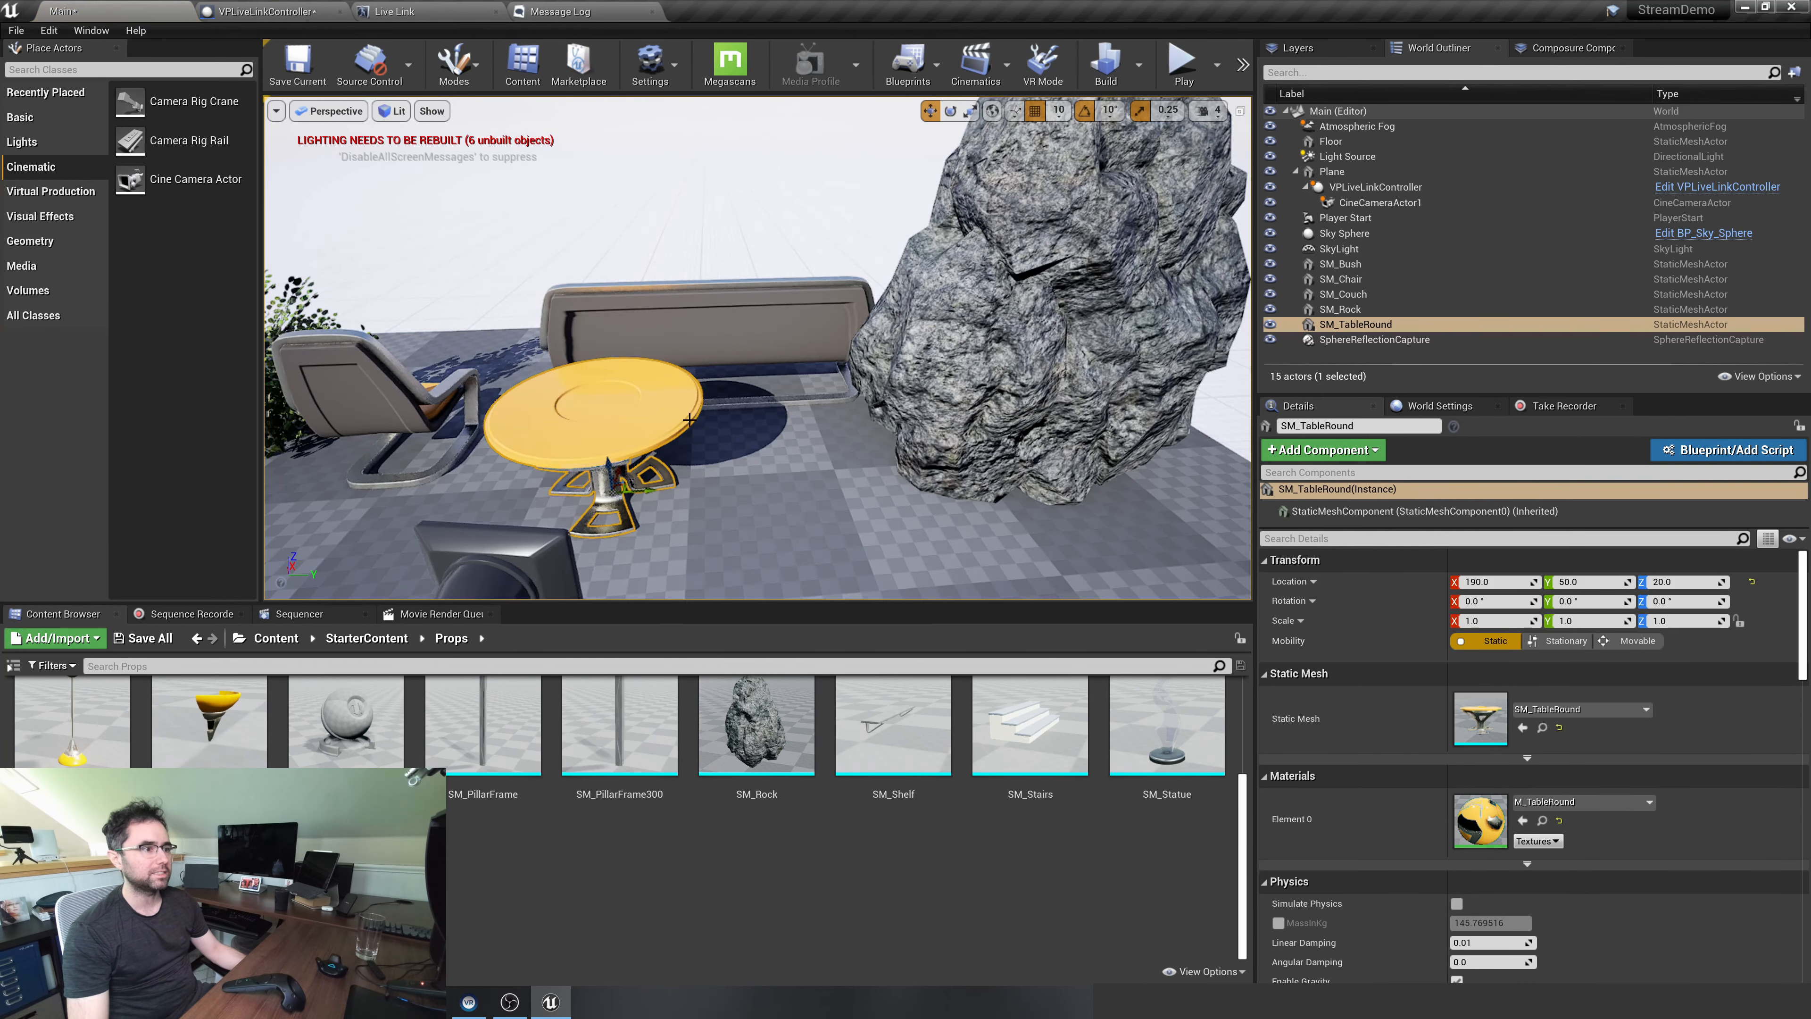
pyautogui.moveTo(699, 406); pyautogui.dragTo(820, 428, button='right')
pyautogui.scroll(-8, 757, 390)
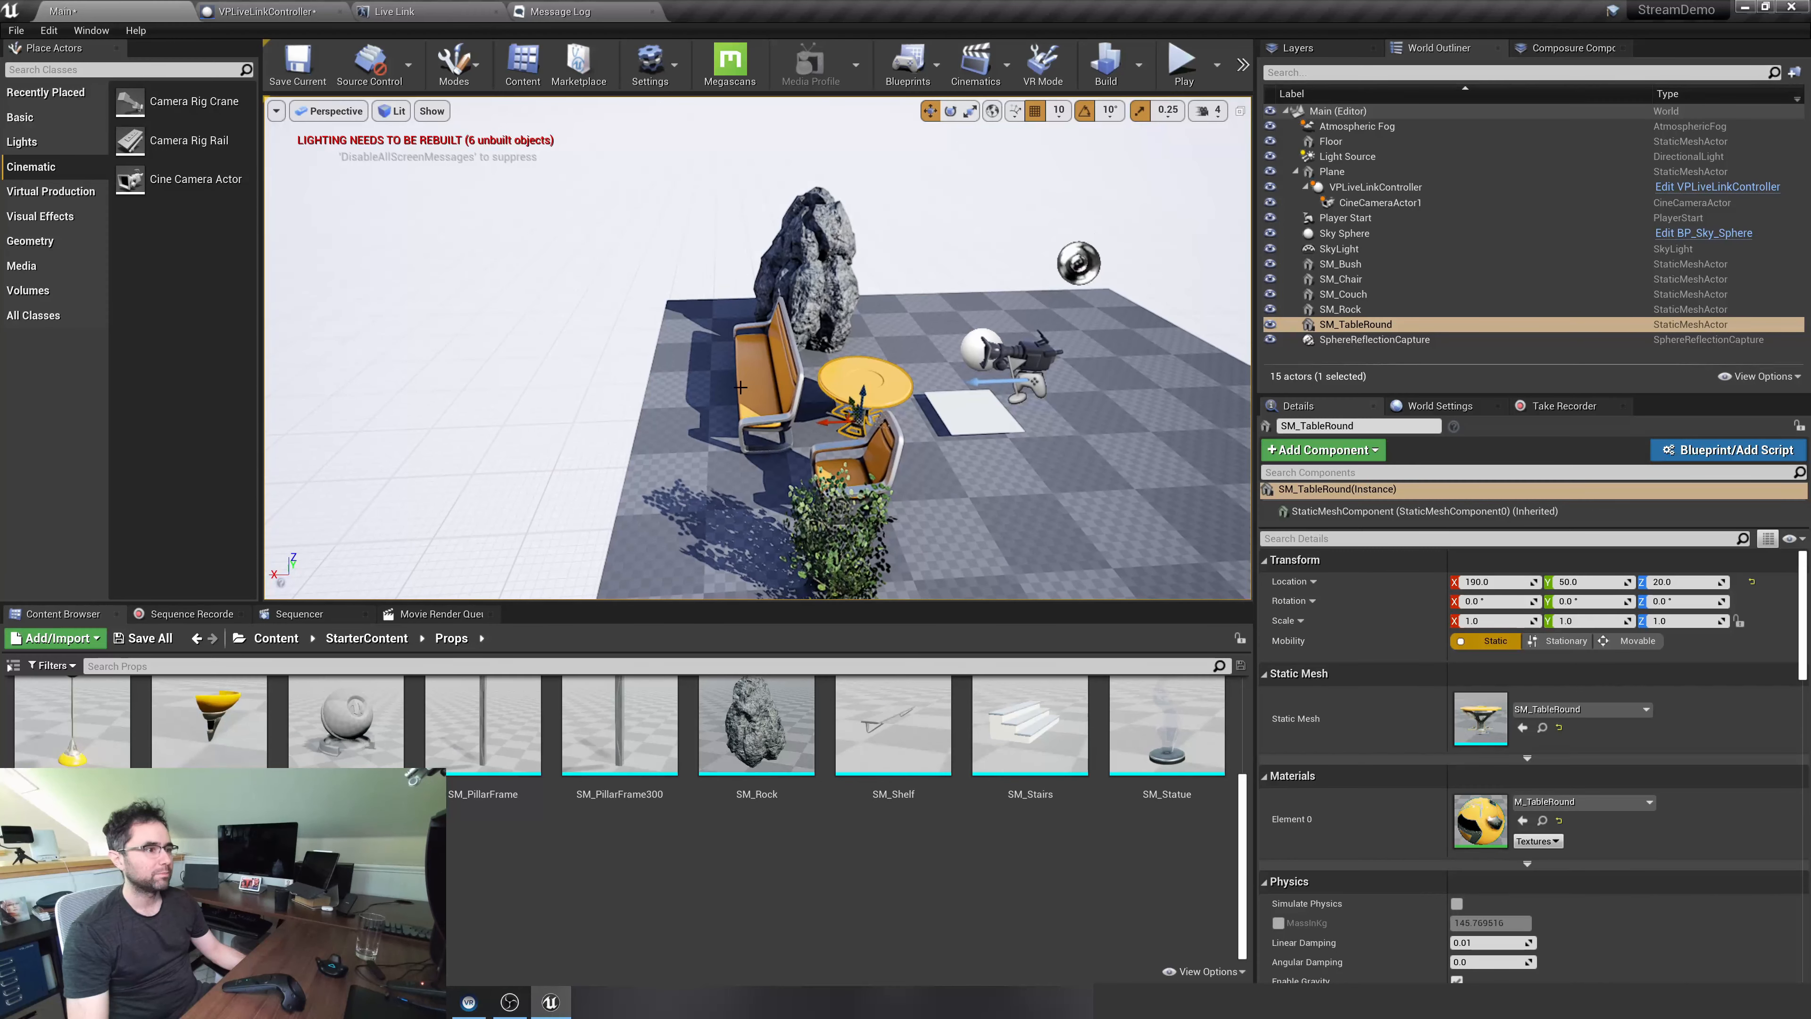
pyautogui.click(758, 390)
pyautogui.moveTo(770, 420); pyautogui.dragTo(886, 462)
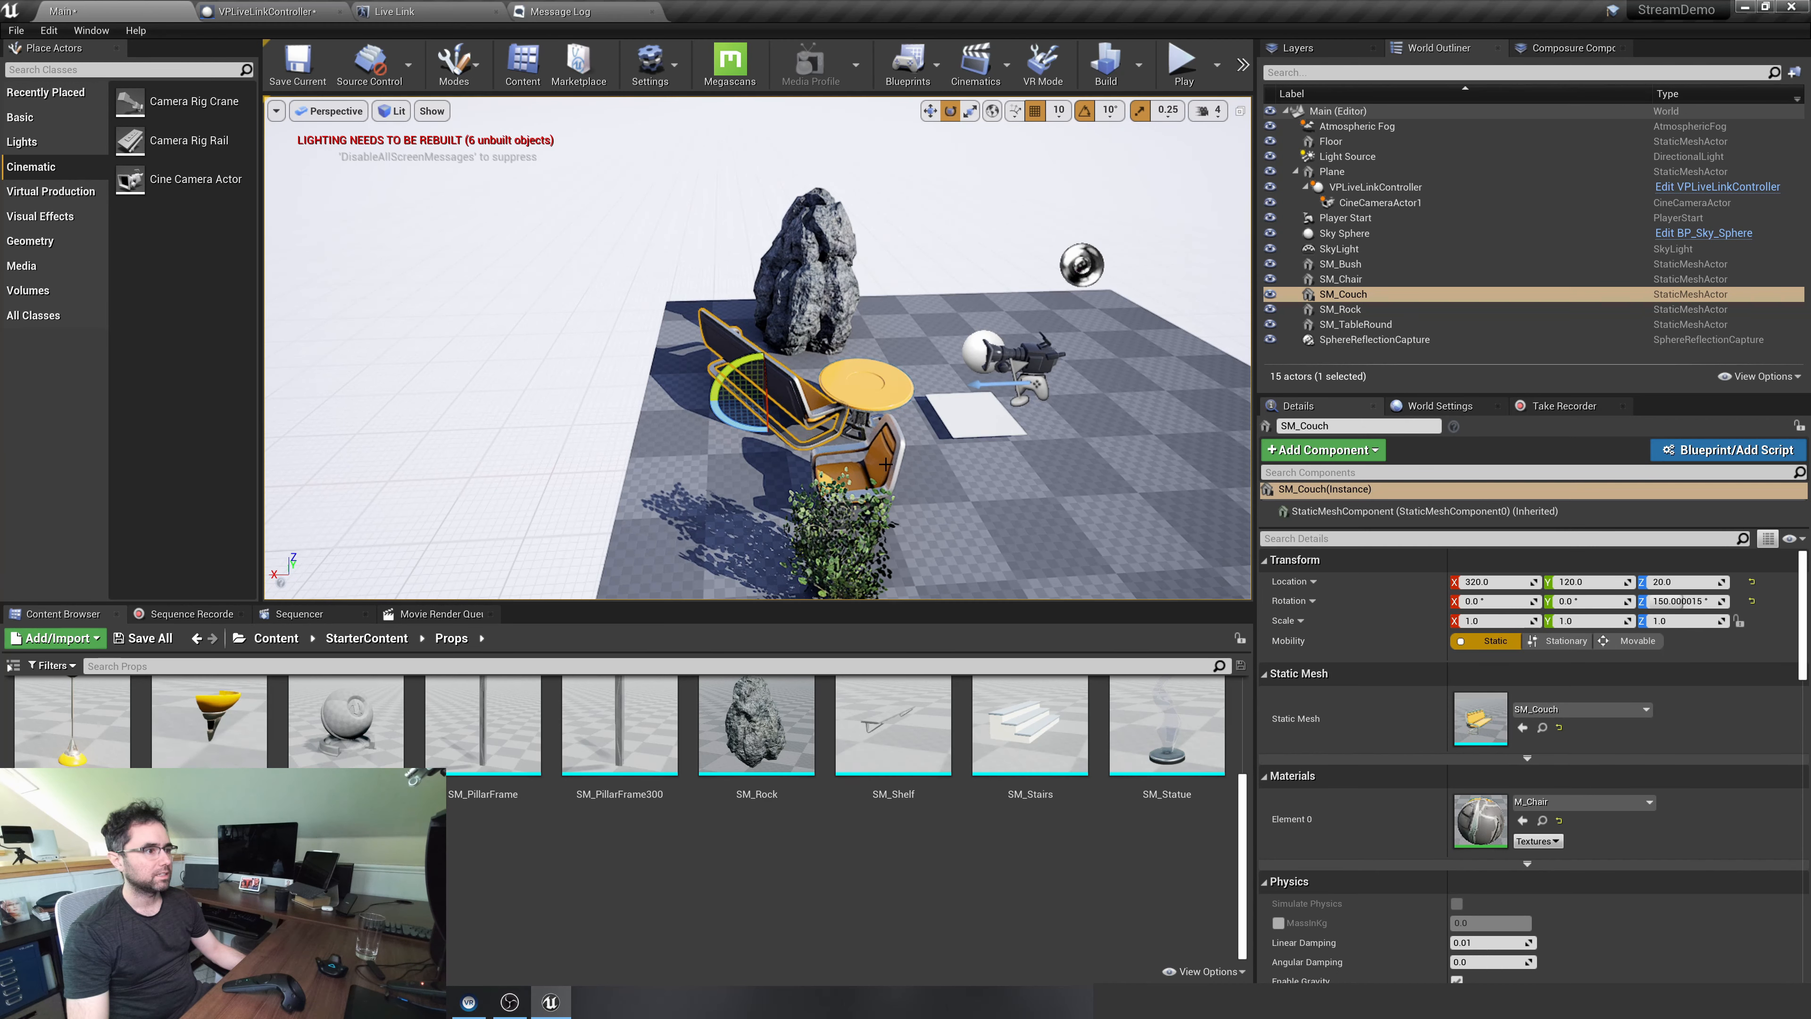
pyautogui.click(886, 462)
pyautogui.moveTo(835, 546); pyautogui.dragTo(763, 541)
# Nudge the couch slightly along the Y axis behind the round table
pyautogui.press('w')
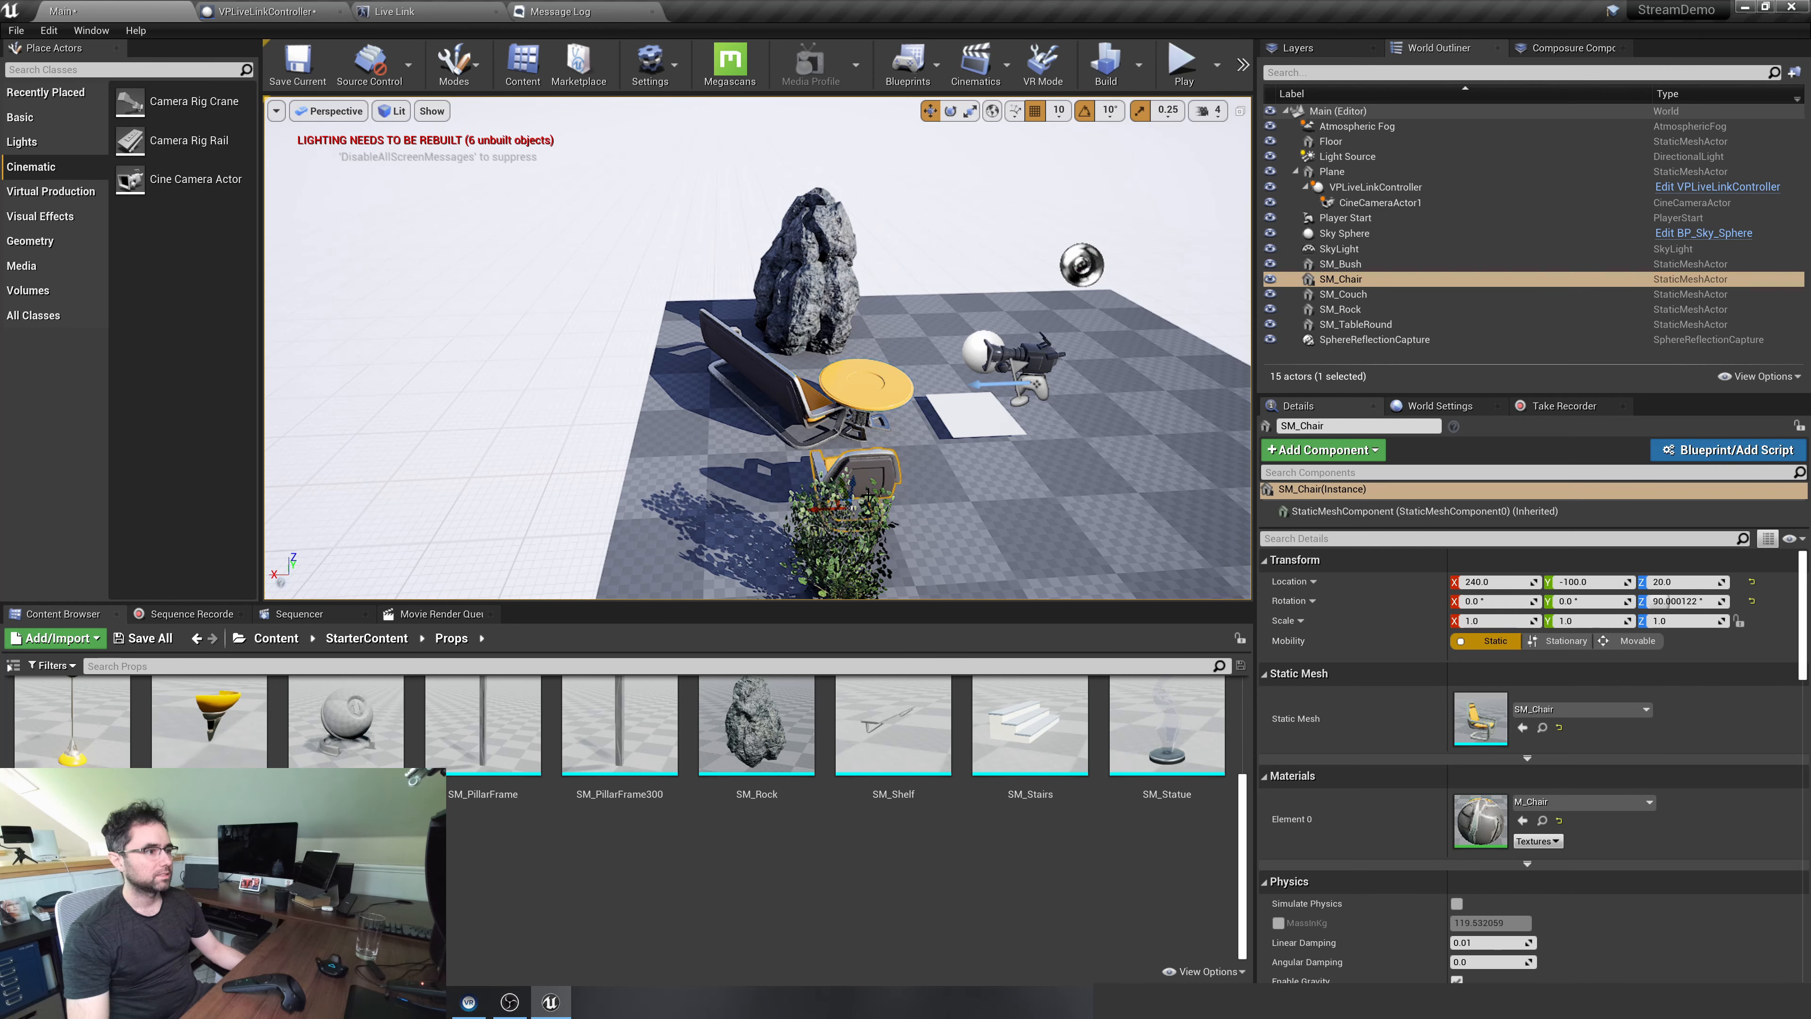
pyautogui.press('d')
pyautogui.moveTo(878, 495); pyautogui.dragTo(677, 488, button='right')
pyautogui.press('q')
pyautogui.moveTo(794, 501); pyautogui.dragTo(795, 457, button='right')
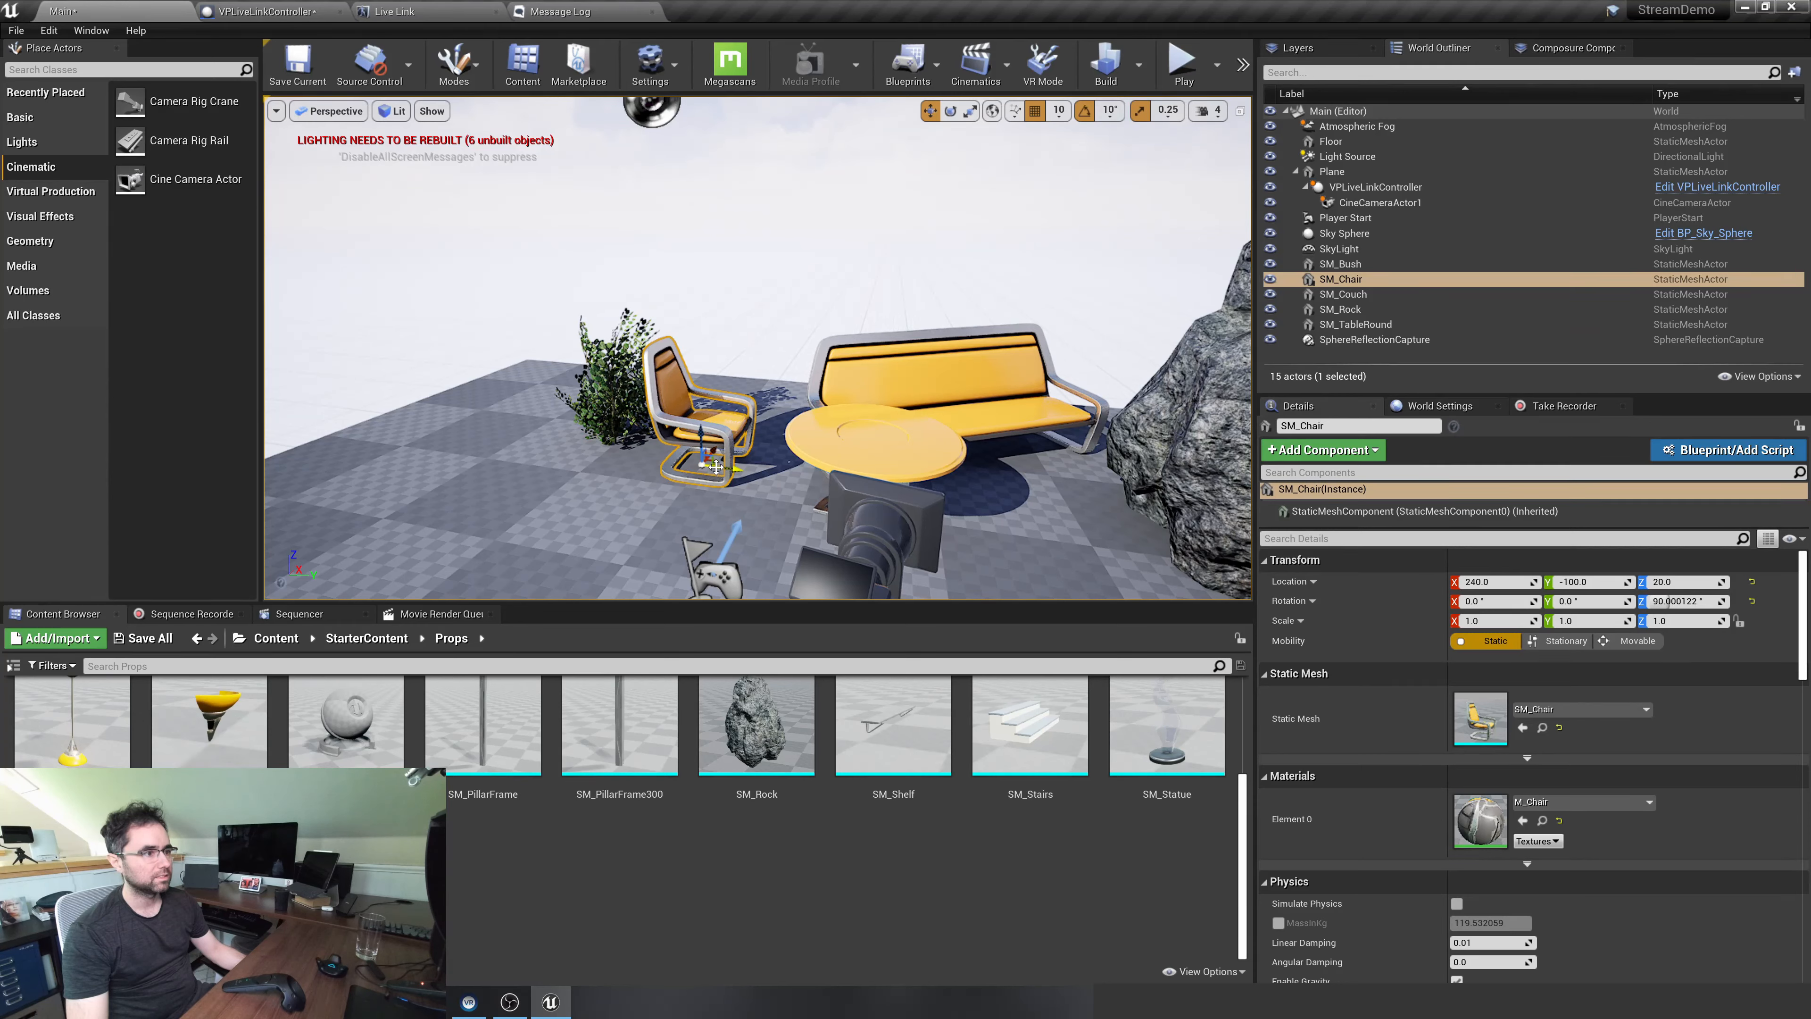
pyautogui.moveTo(1034, 411); pyautogui.dragTo(962, 428, button='right')
pyautogui.rightClick(1009, 419)
pyautogui.press('d')
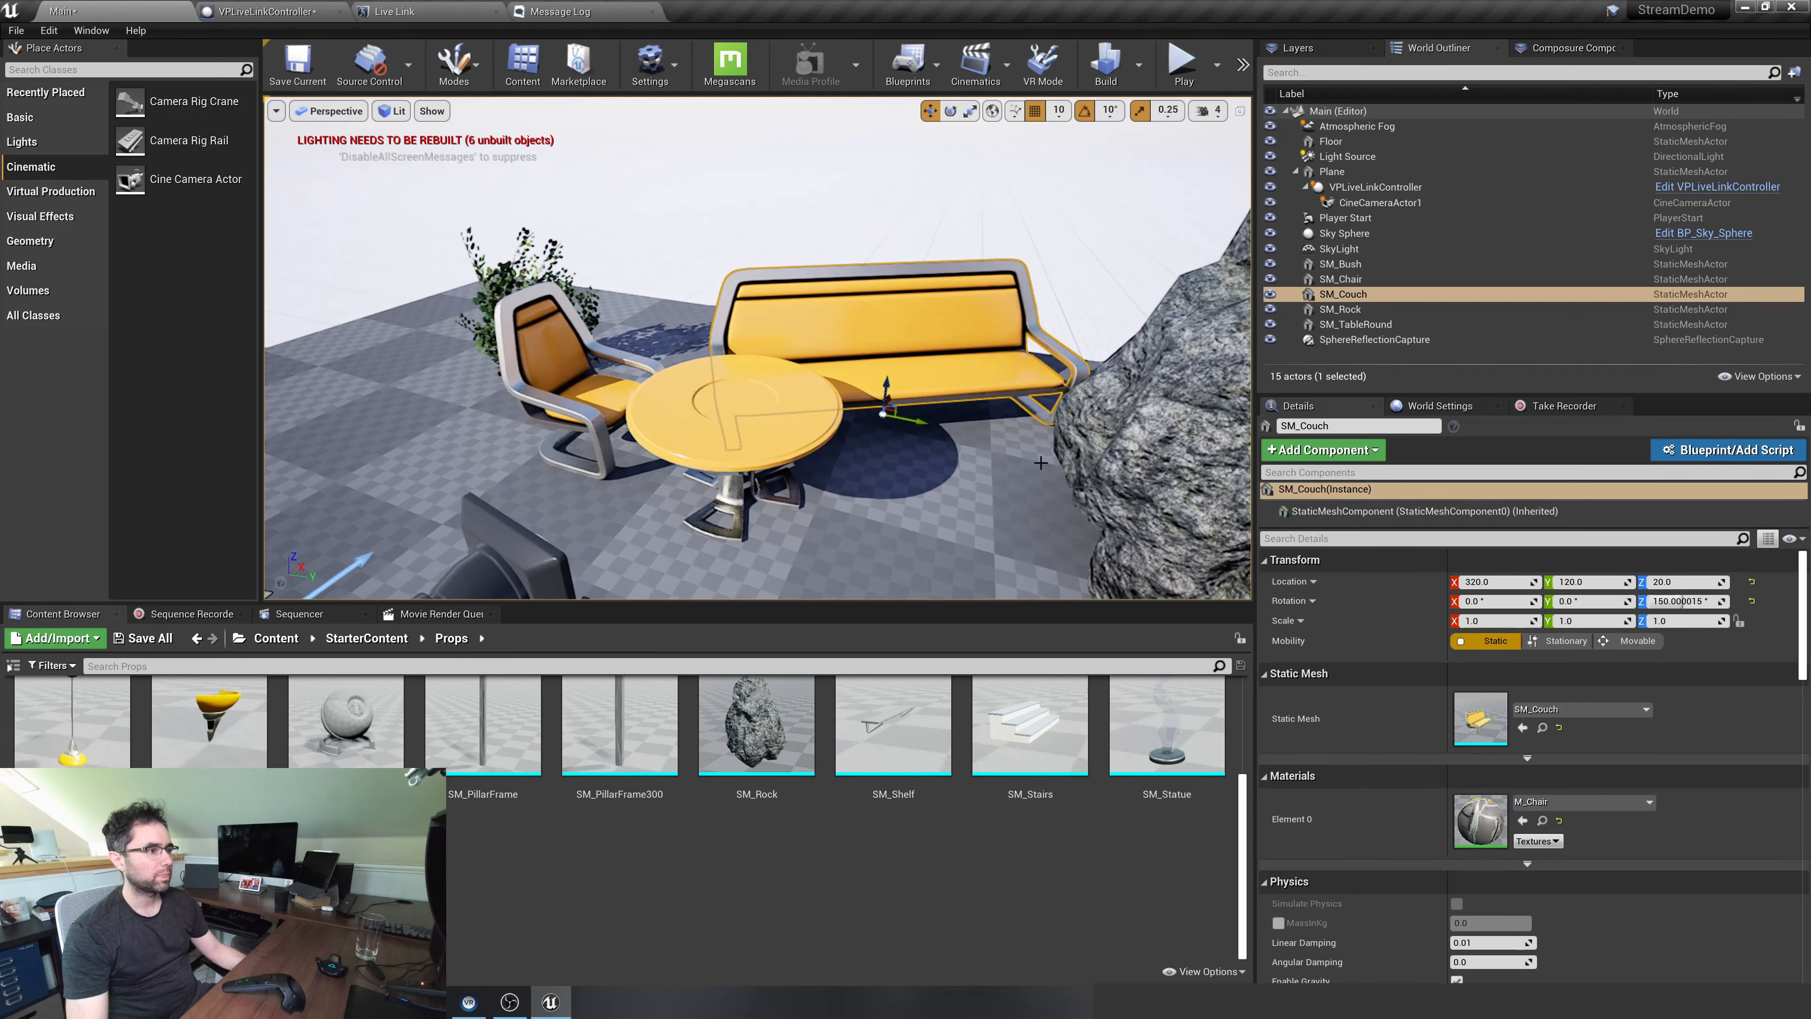
pyautogui.moveTo(925, 421); pyautogui.dragTo(928, 432)
# Select CineCameraActor1 and examine its preview of the furnished scene
pyautogui.click(920, 478)
pyautogui.press('s')
pyautogui.moveTo(919, 477)
pyautogui.mouseDown(button='right')
pyautogui.moveTo(945, 477)
pyautogui.moveTo(926, 437)
pyautogui.moveTo(945, 474)
pyautogui.mouseUp(button='right')
pyautogui.press('q')
pyautogui.press('w')
pyautogui.press('e')
pyautogui.press('a')
pyautogui.moveTo(1061, 456); pyautogui.dragTo(1061, 447, button='right')
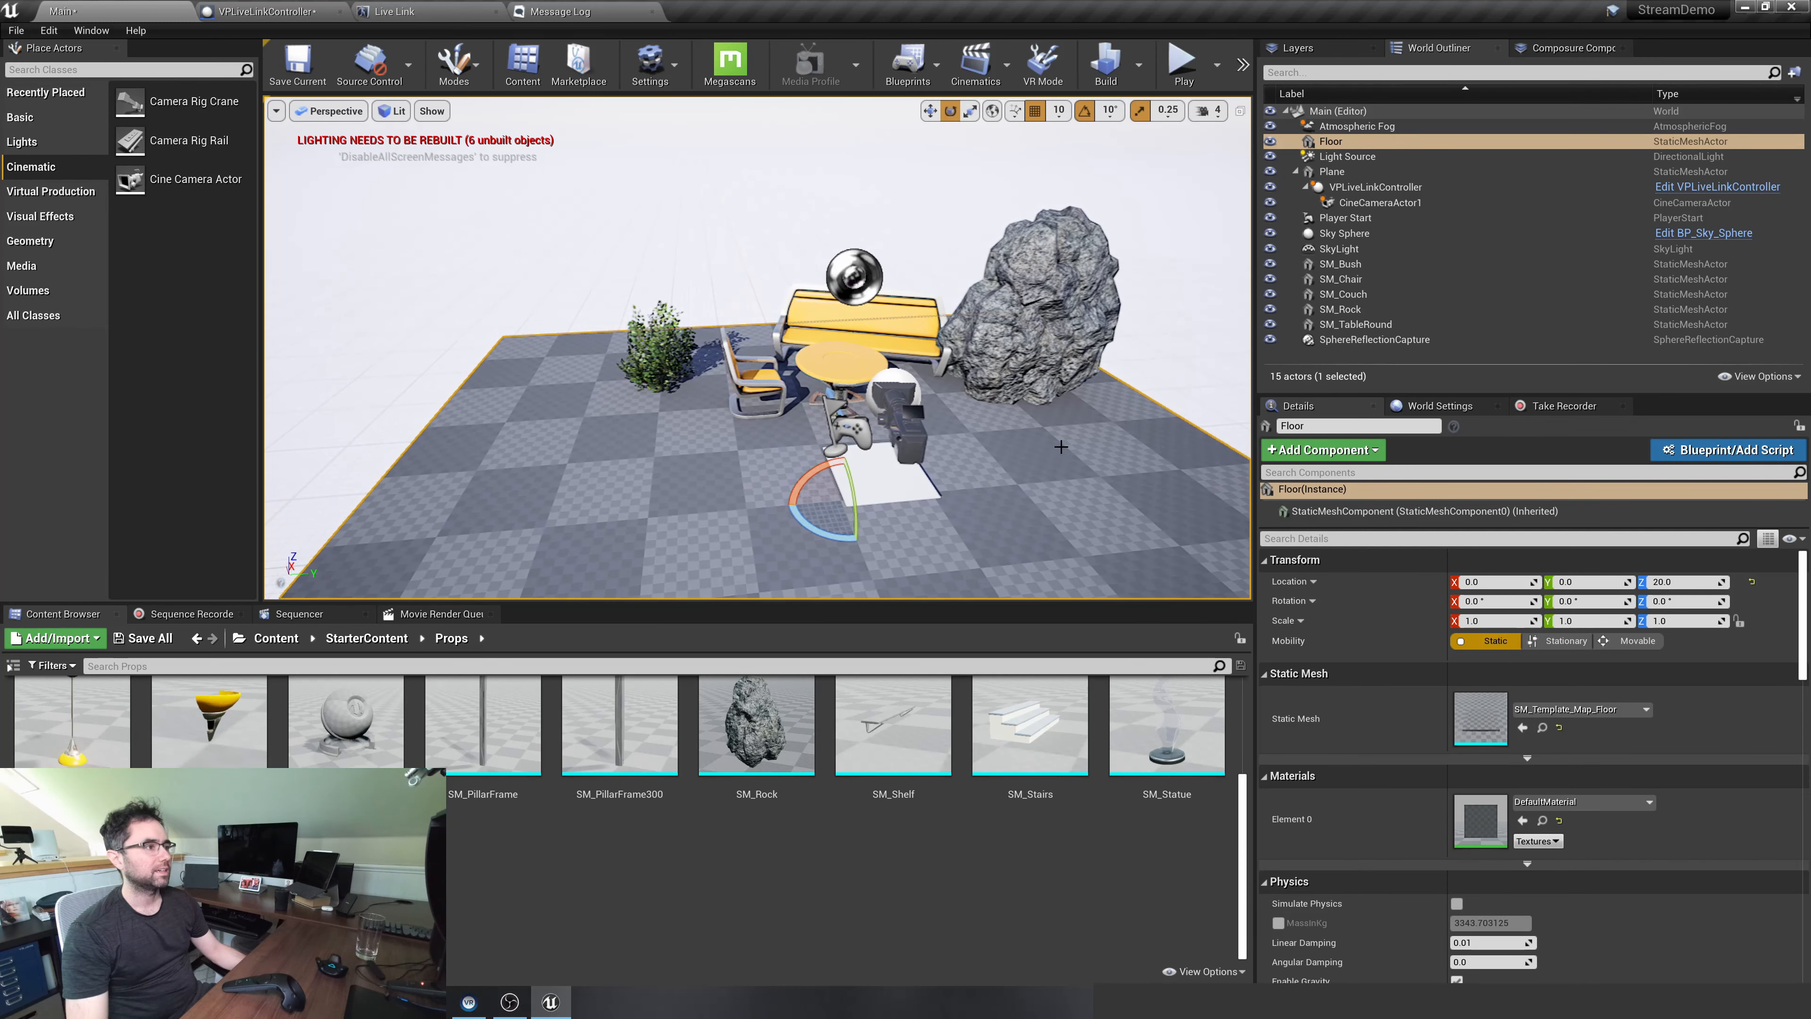
pyautogui.click(1272, 200)
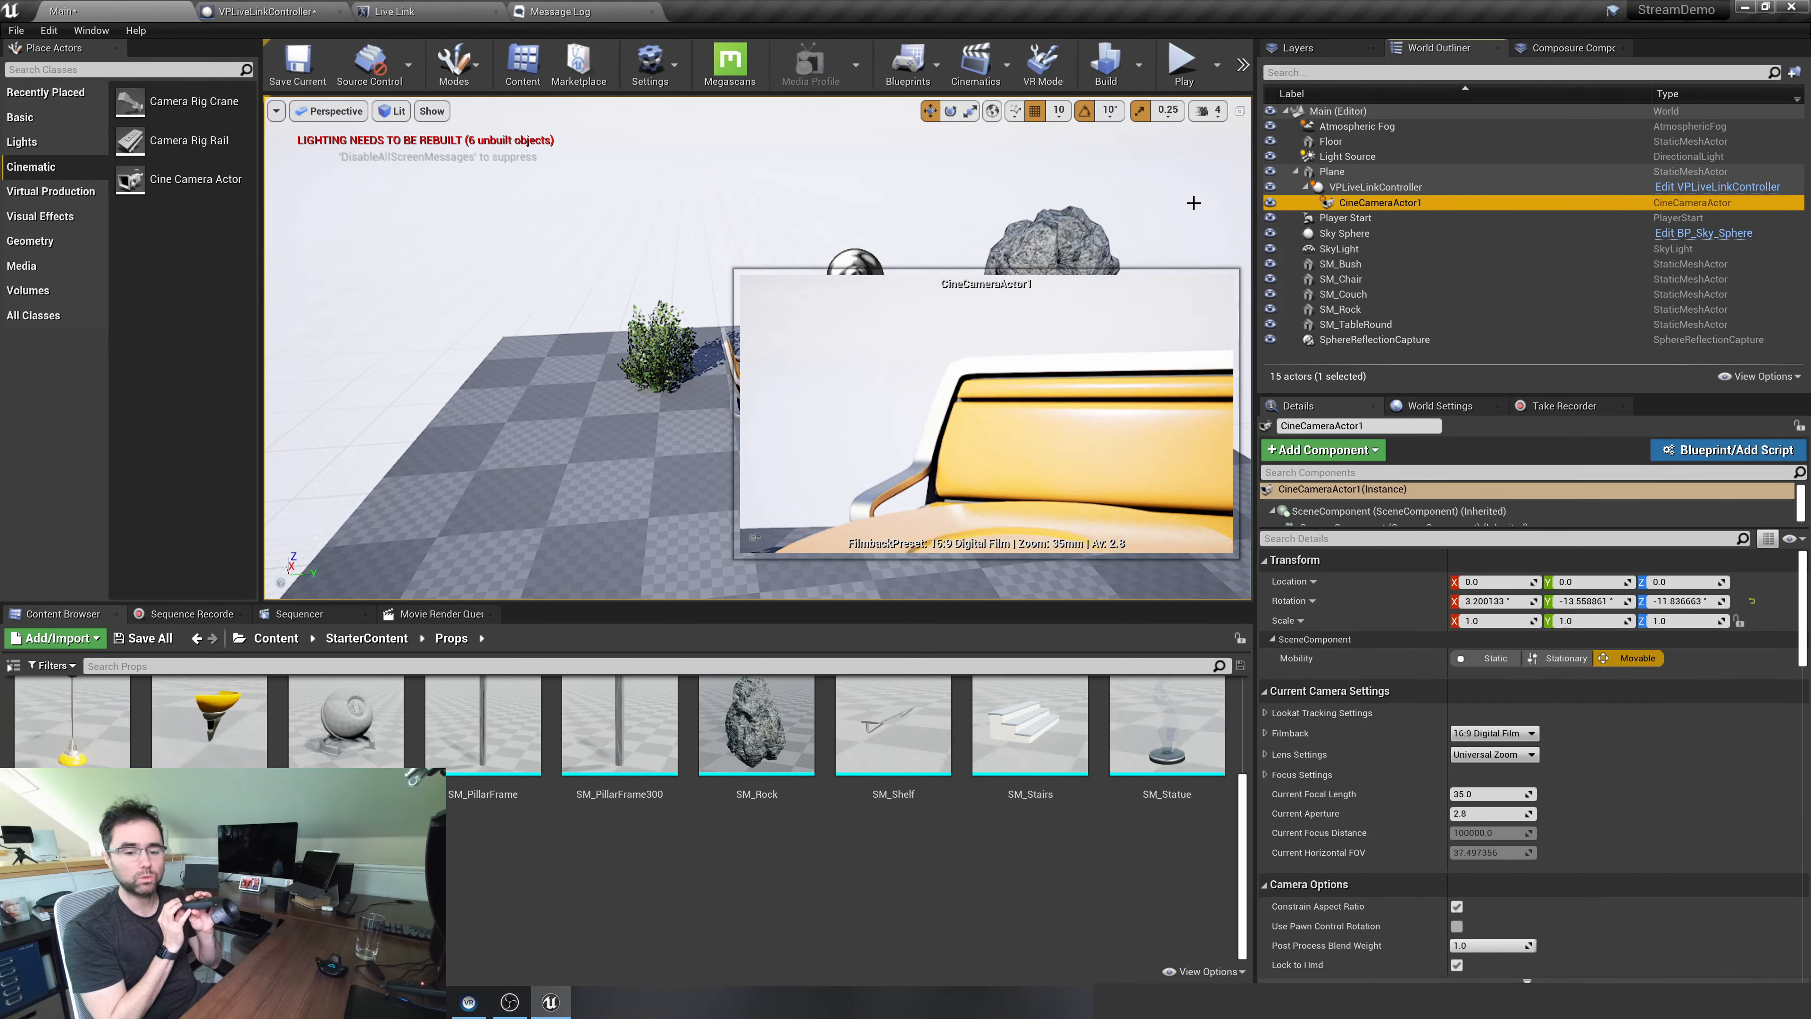
# Move the Plane carrying the tracked camera back from the furniture so the table and couch fit in its view
pyautogui.moveTo(1194, 202); pyautogui.dragTo(1312, 179, button='right')
pyautogui.click(588, 505)
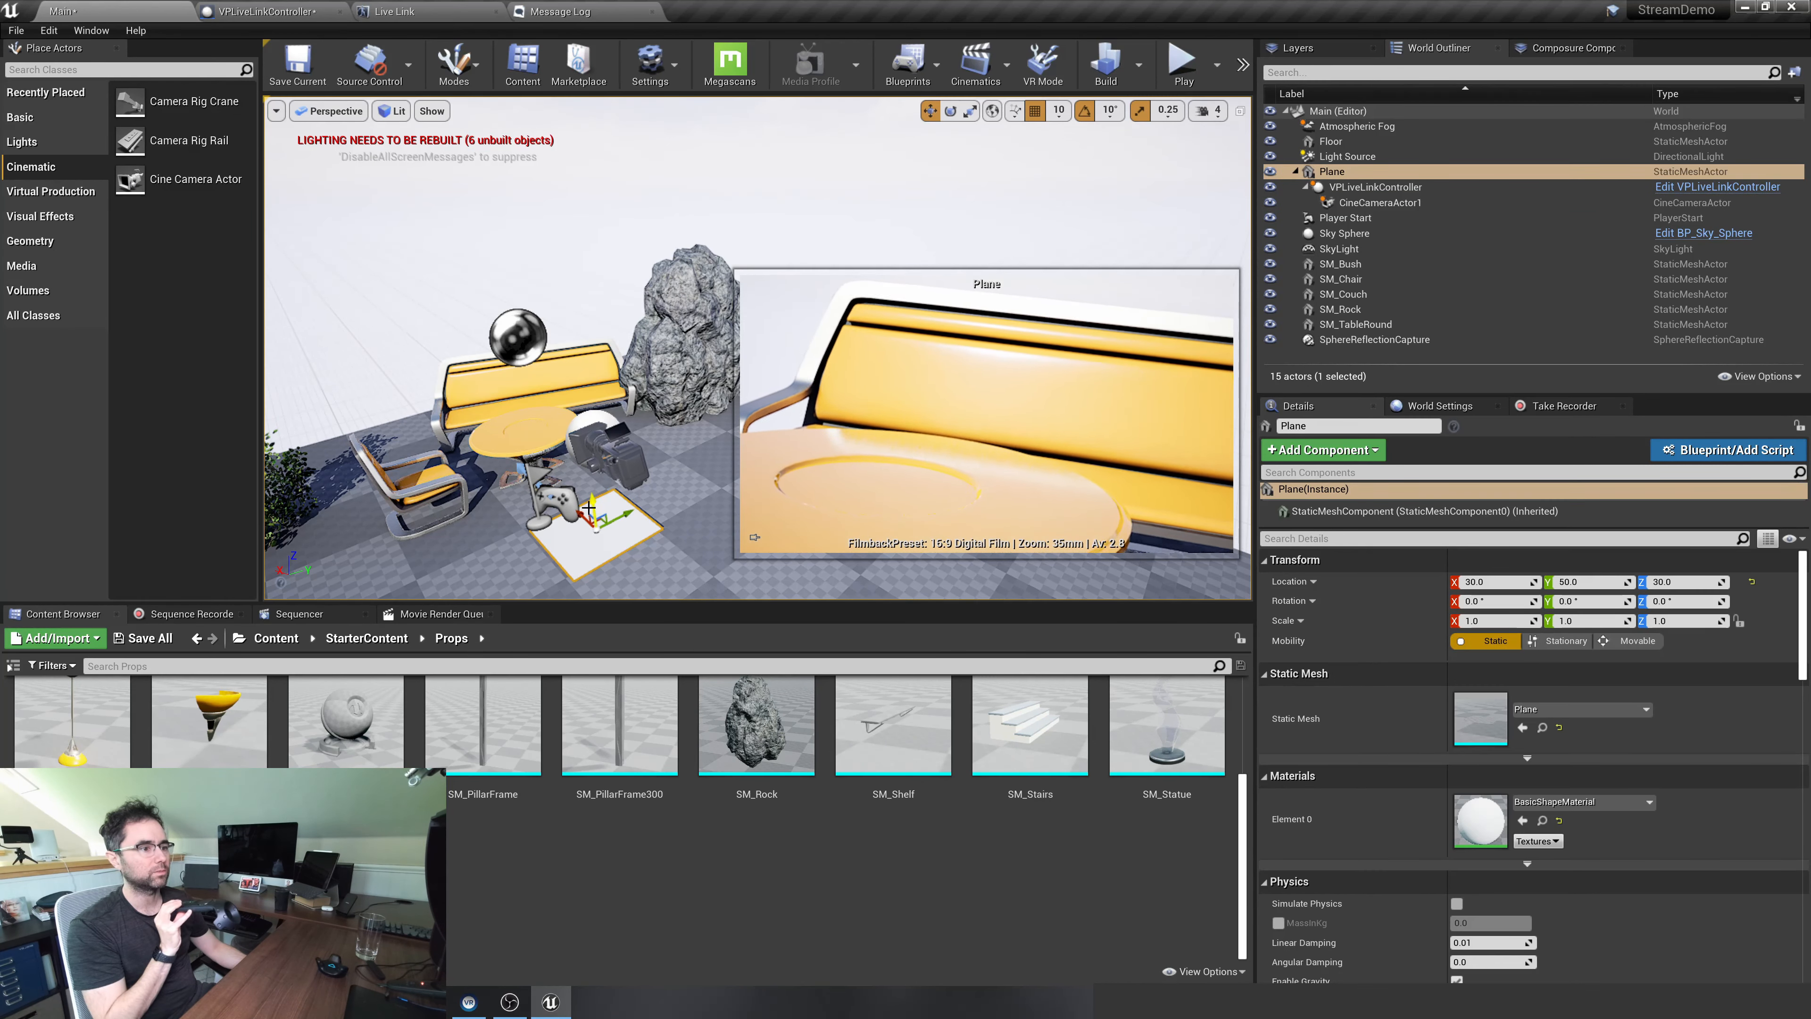
pyautogui.moveTo(582, 512); pyautogui.dragTo(702, 571)
pyautogui.moveTo(642, 464); pyautogui.dragTo(620, 471, button='right')
pyautogui.moveTo(588, 459)
pyautogui.mouseDown()
pyautogui.moveTo(598, 562)
pyautogui.moveTo(575, 440)
pyautogui.moveTo(578, 484)
pyautogui.mouseUp()
# Examine the camera previews of CineCameraActor1 and its parent VPLiveLinkController in the furnished scene
pyautogui.click(1454, 207)
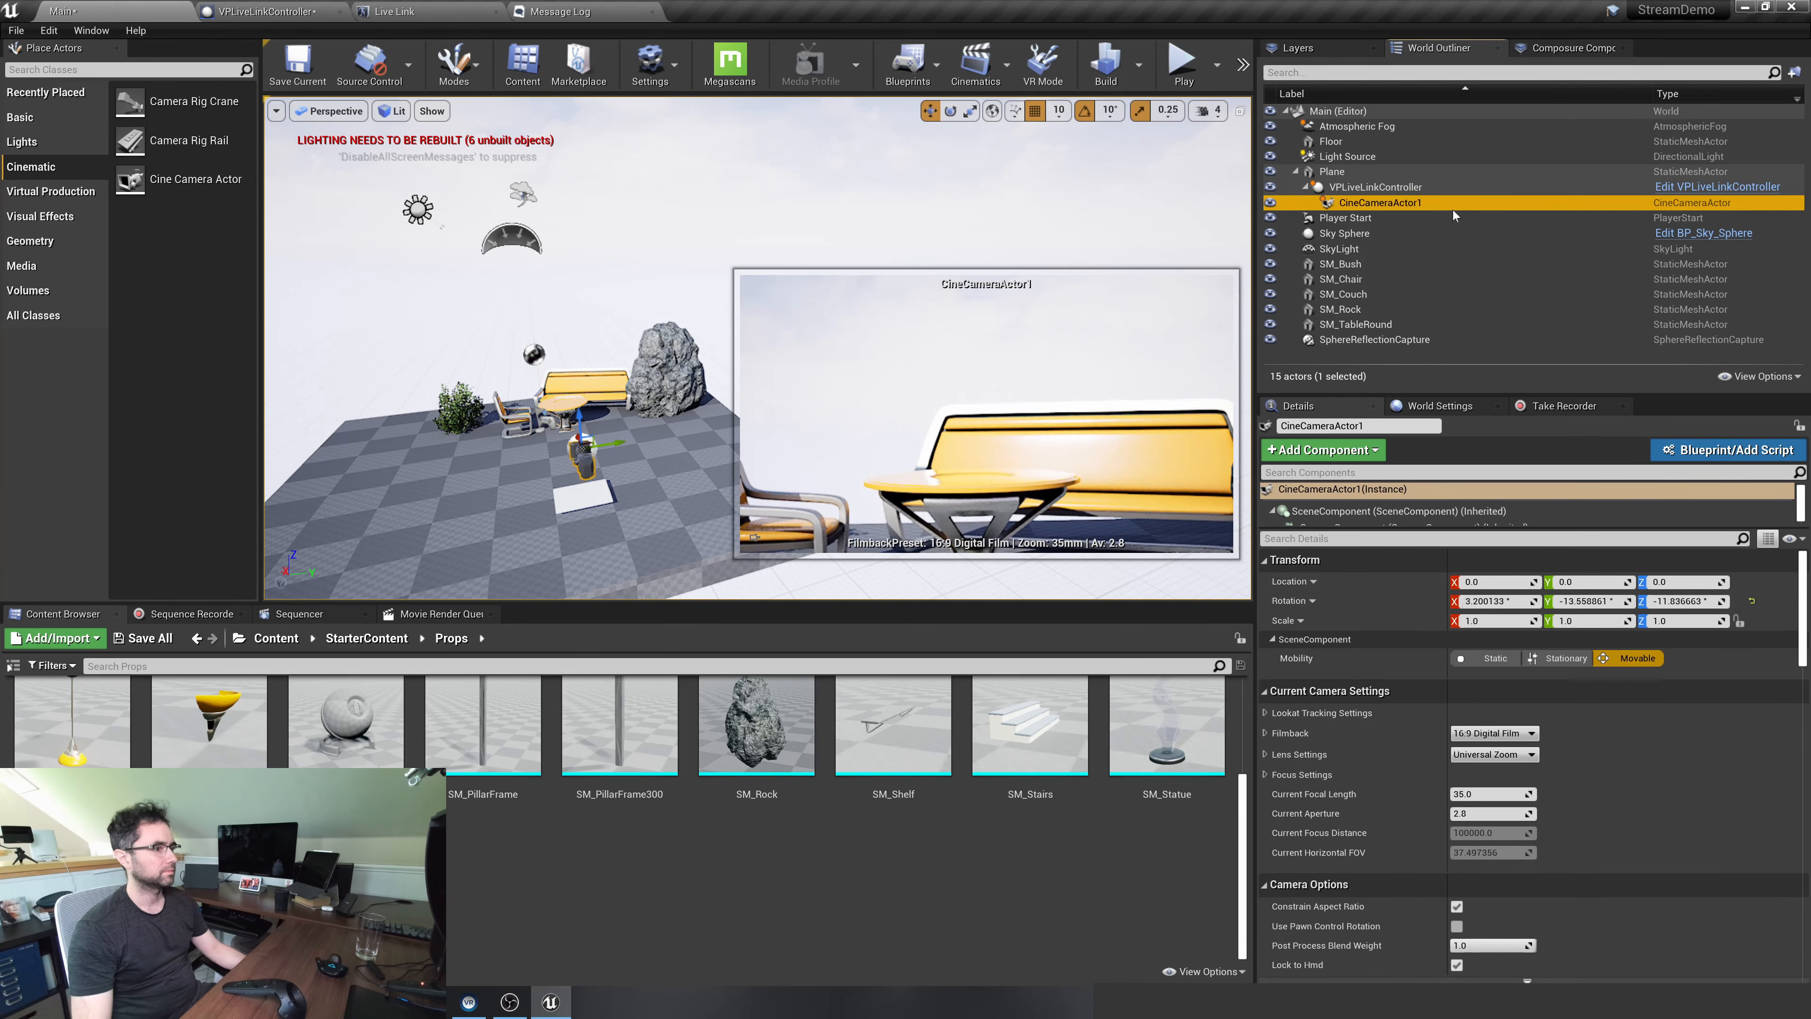
pyautogui.click(1442, 188)
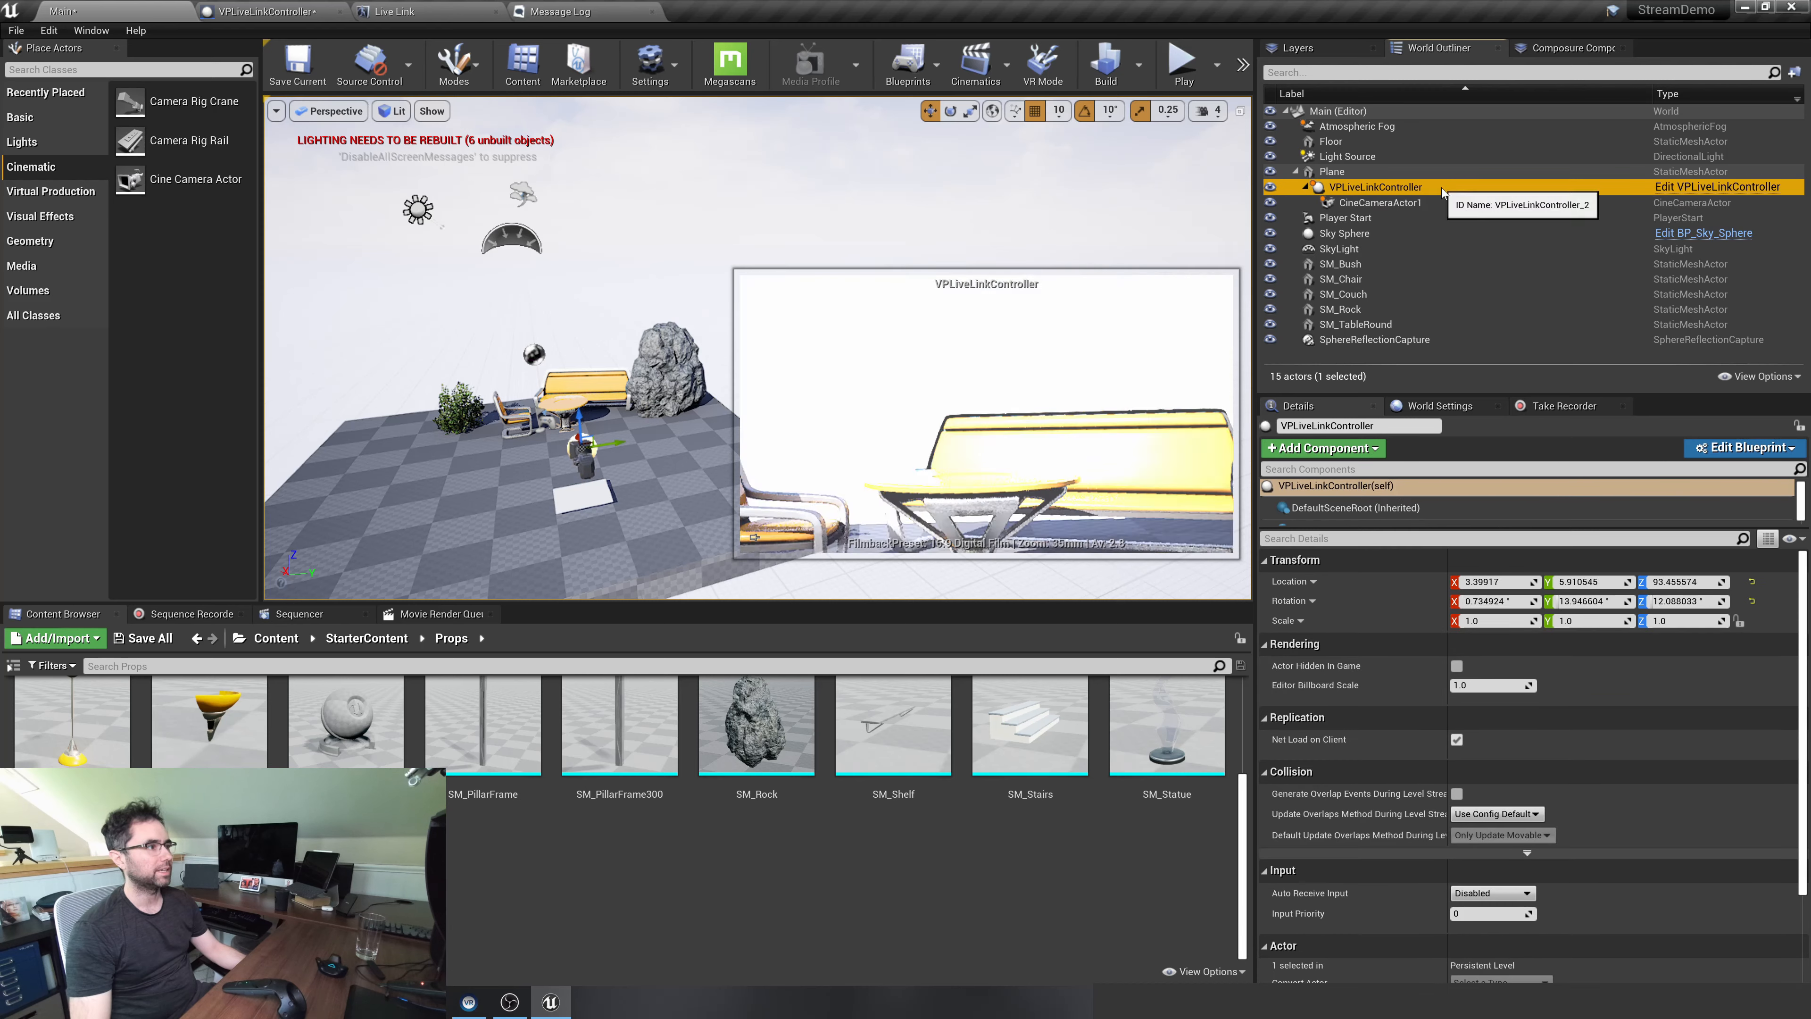
pyautogui.moveTo(685, 271); pyautogui.dragTo(725, 285, button='right')
pyautogui.press('w')
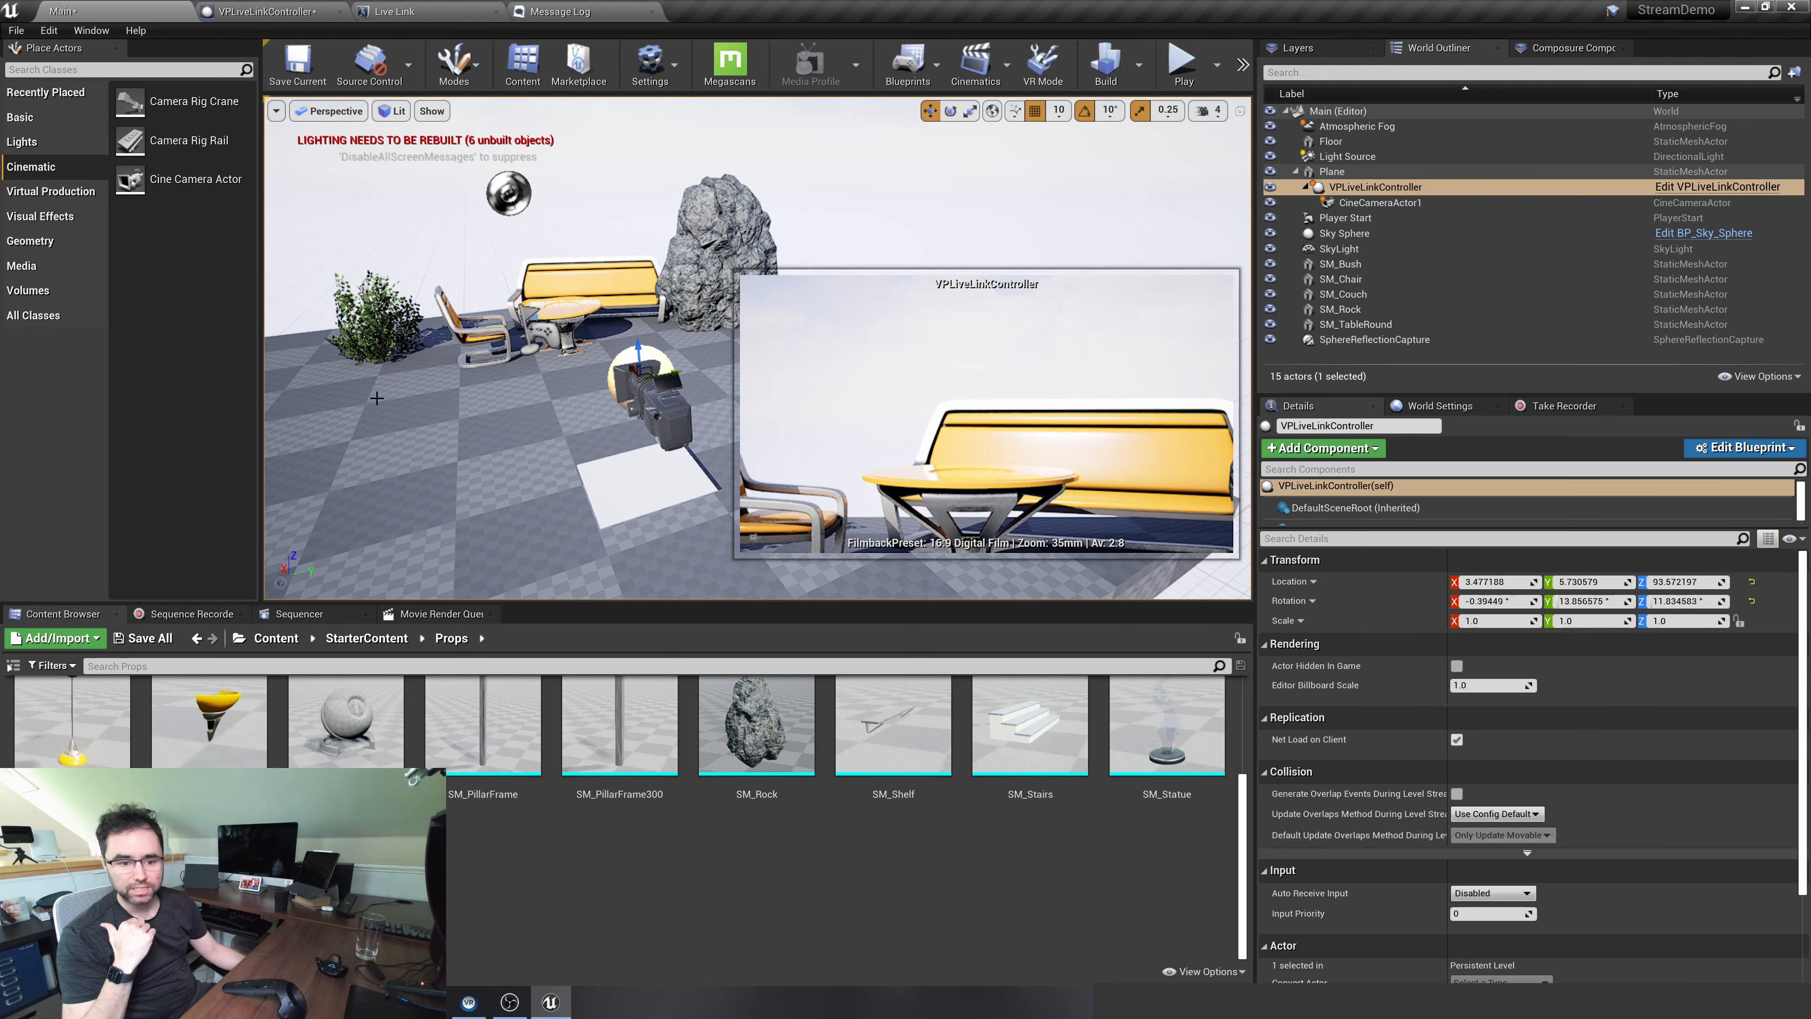
pyautogui.click(914, 191)
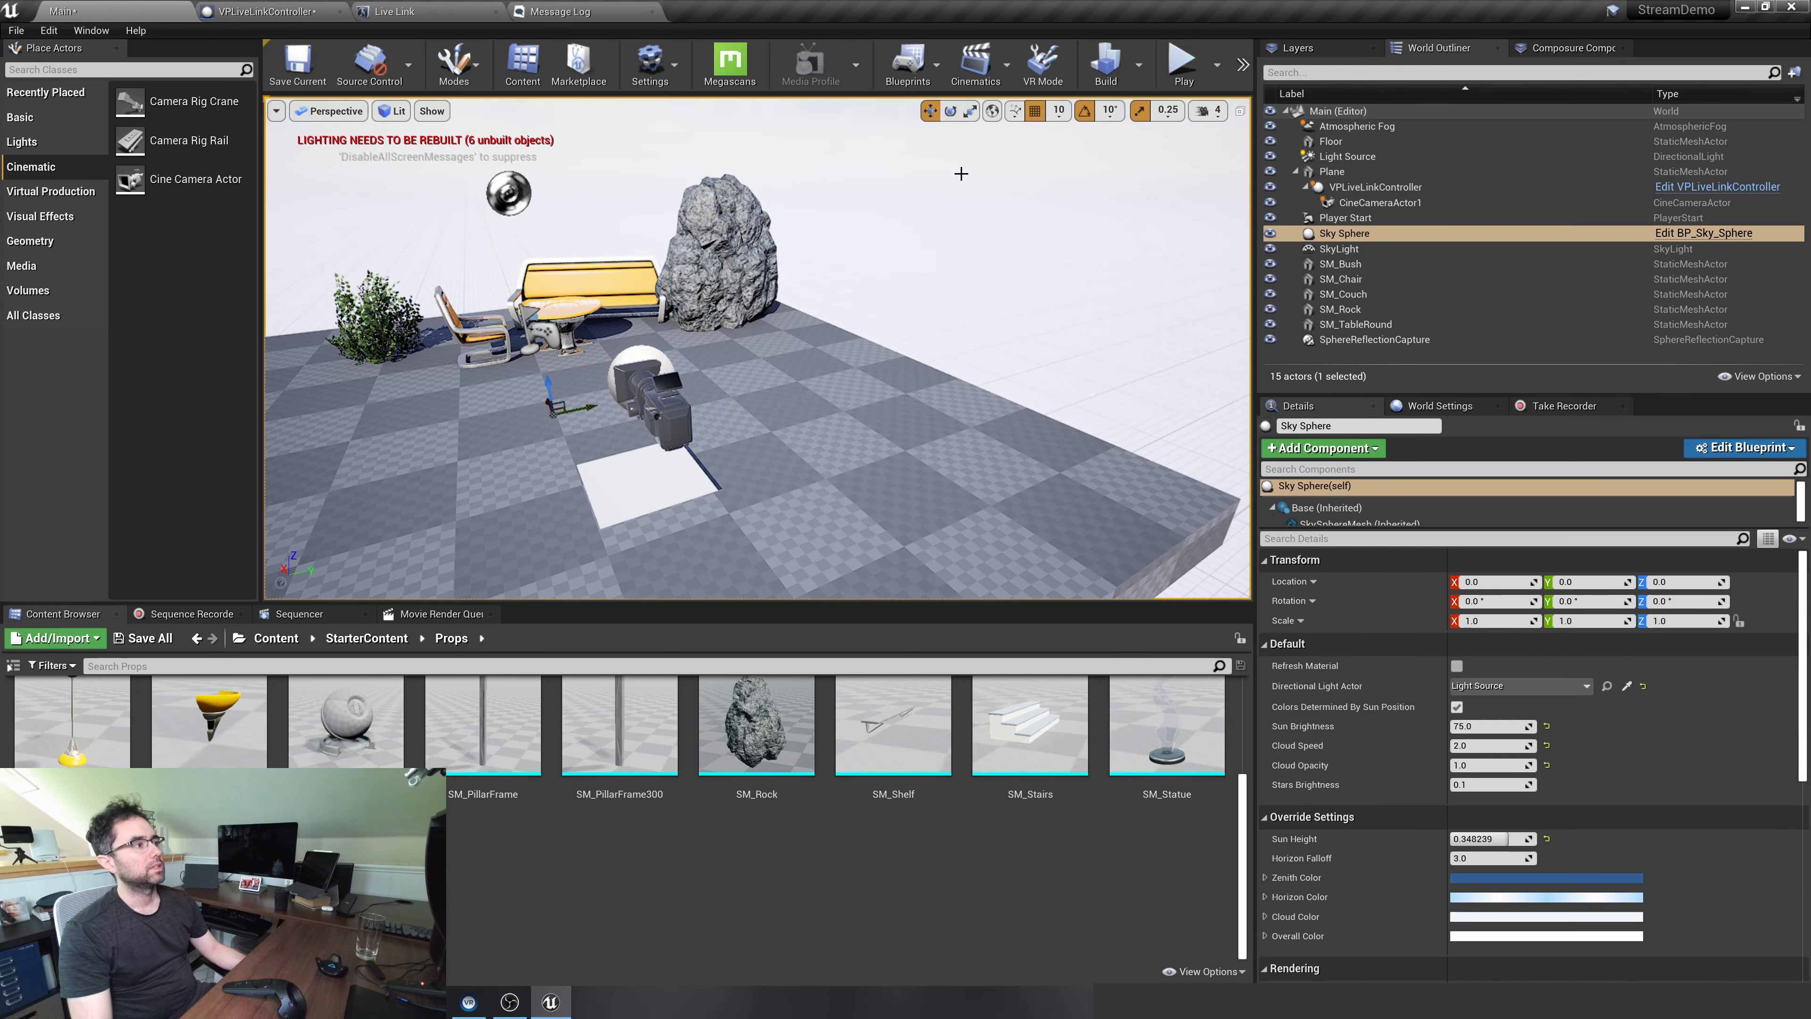
# Check that the Composure plugin and the other built-in Compositing plugins are enabled
pyautogui.click(665, 85)
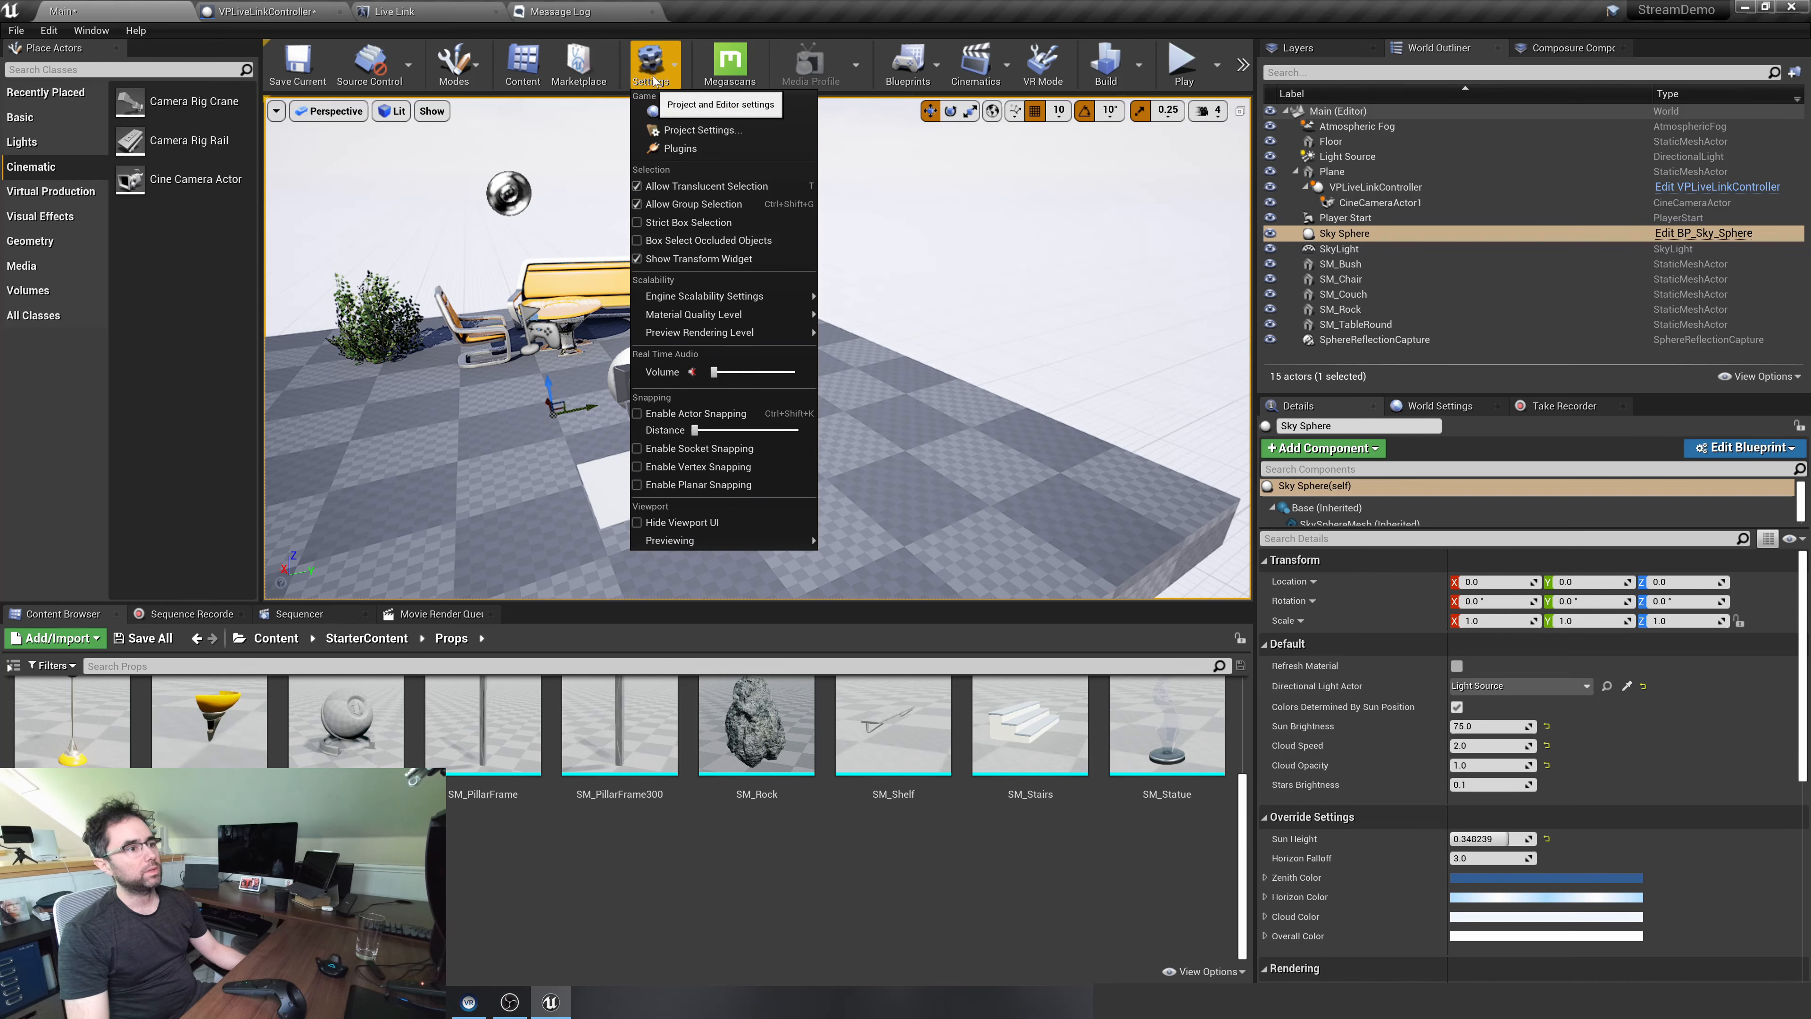
pyautogui.click(678, 147)
pyautogui.write('composure')
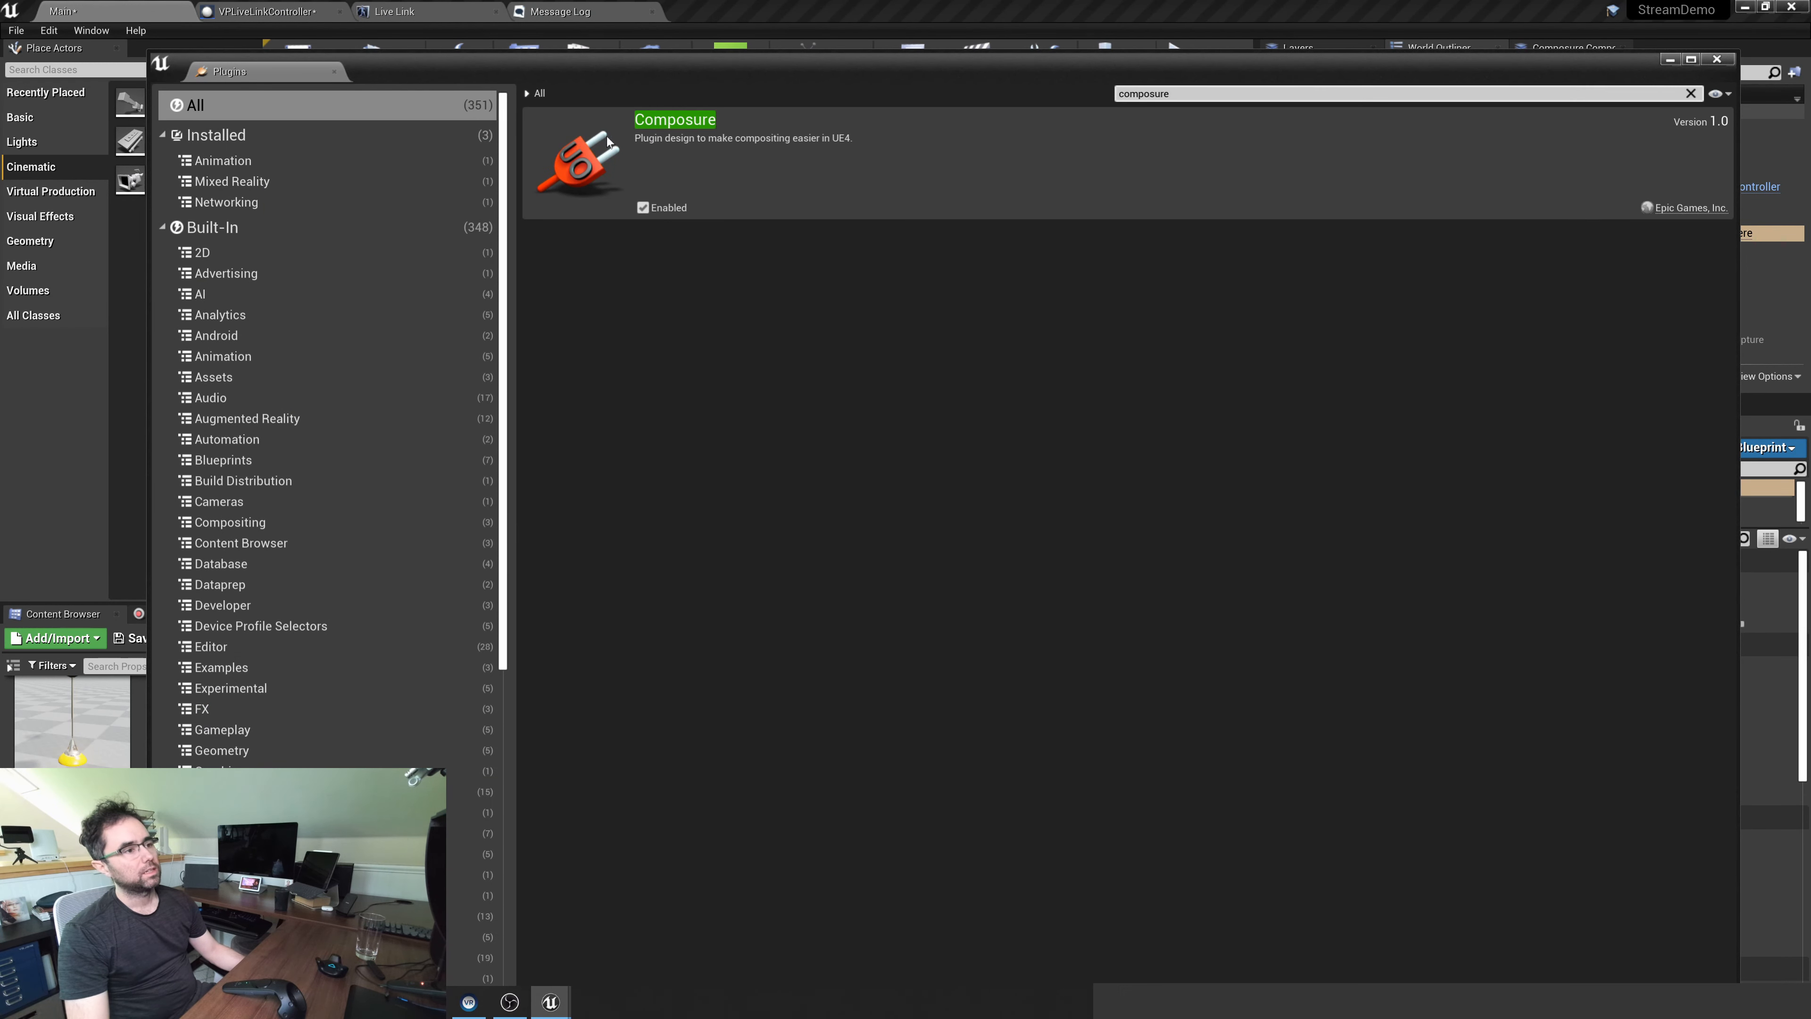
pyautogui.hotkey('ctrl', 'a')
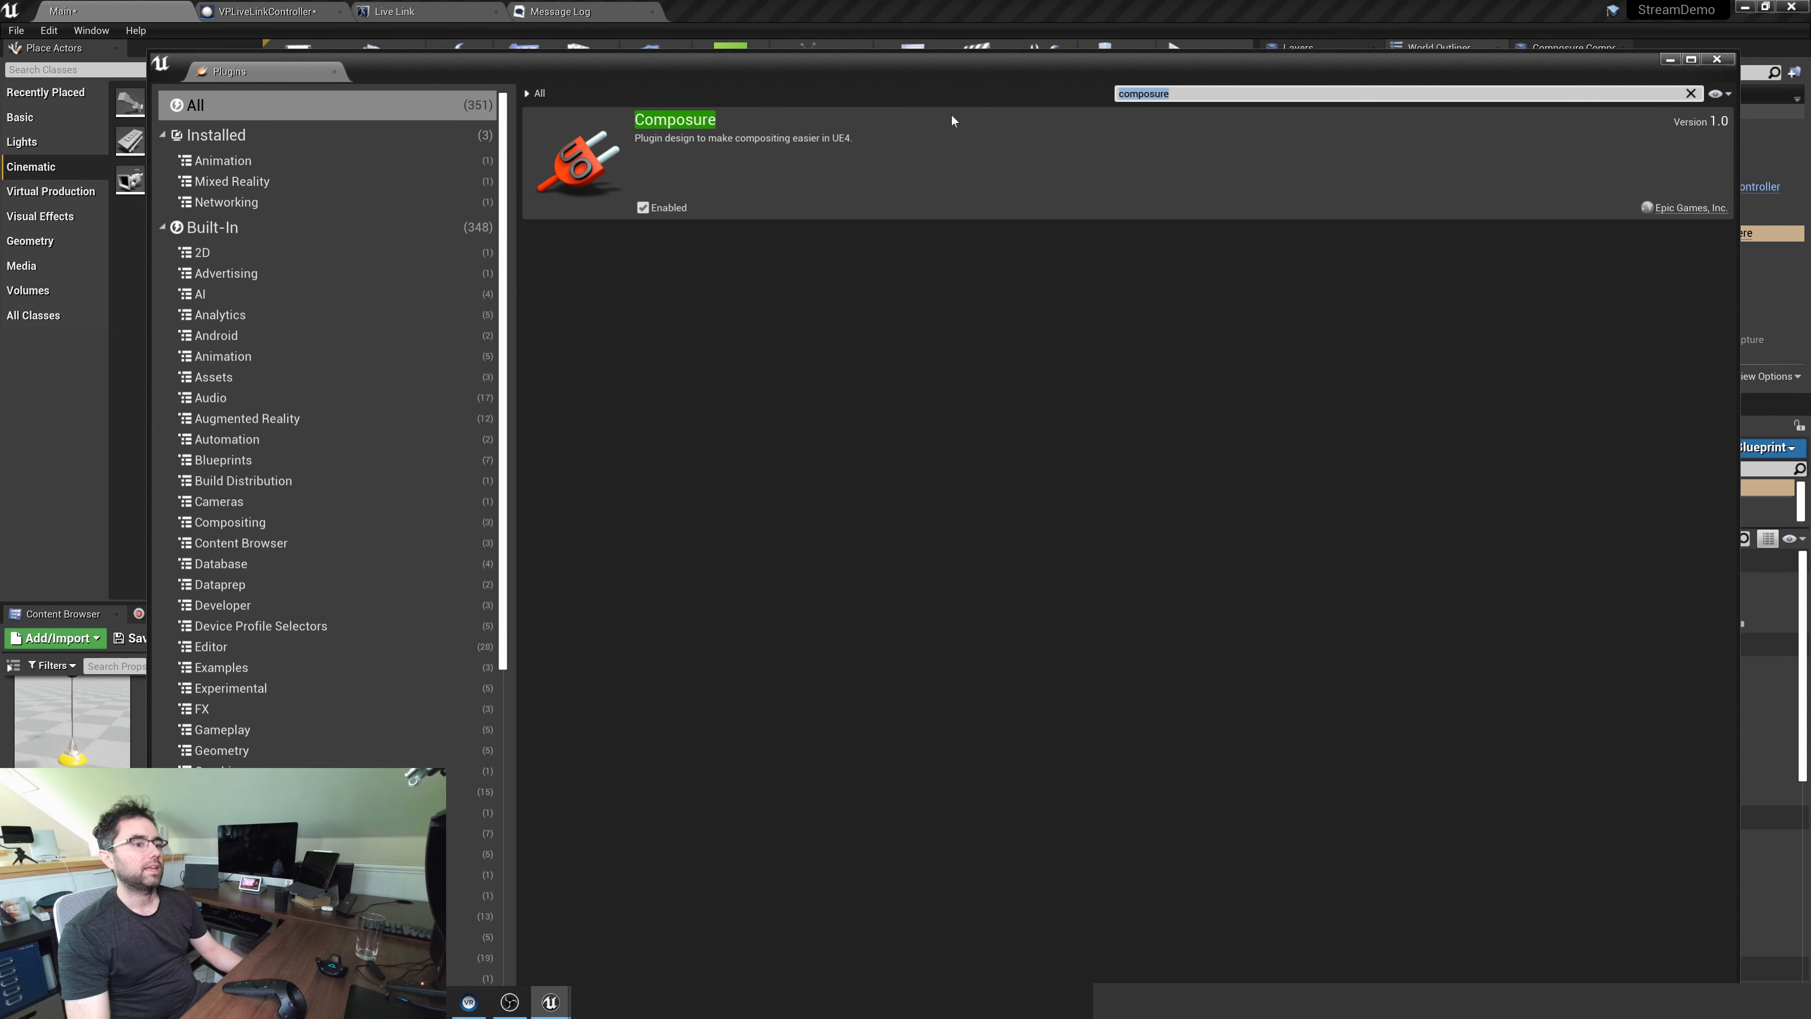
pyautogui.press('BackSpace')
pyautogui.click(398, 525)
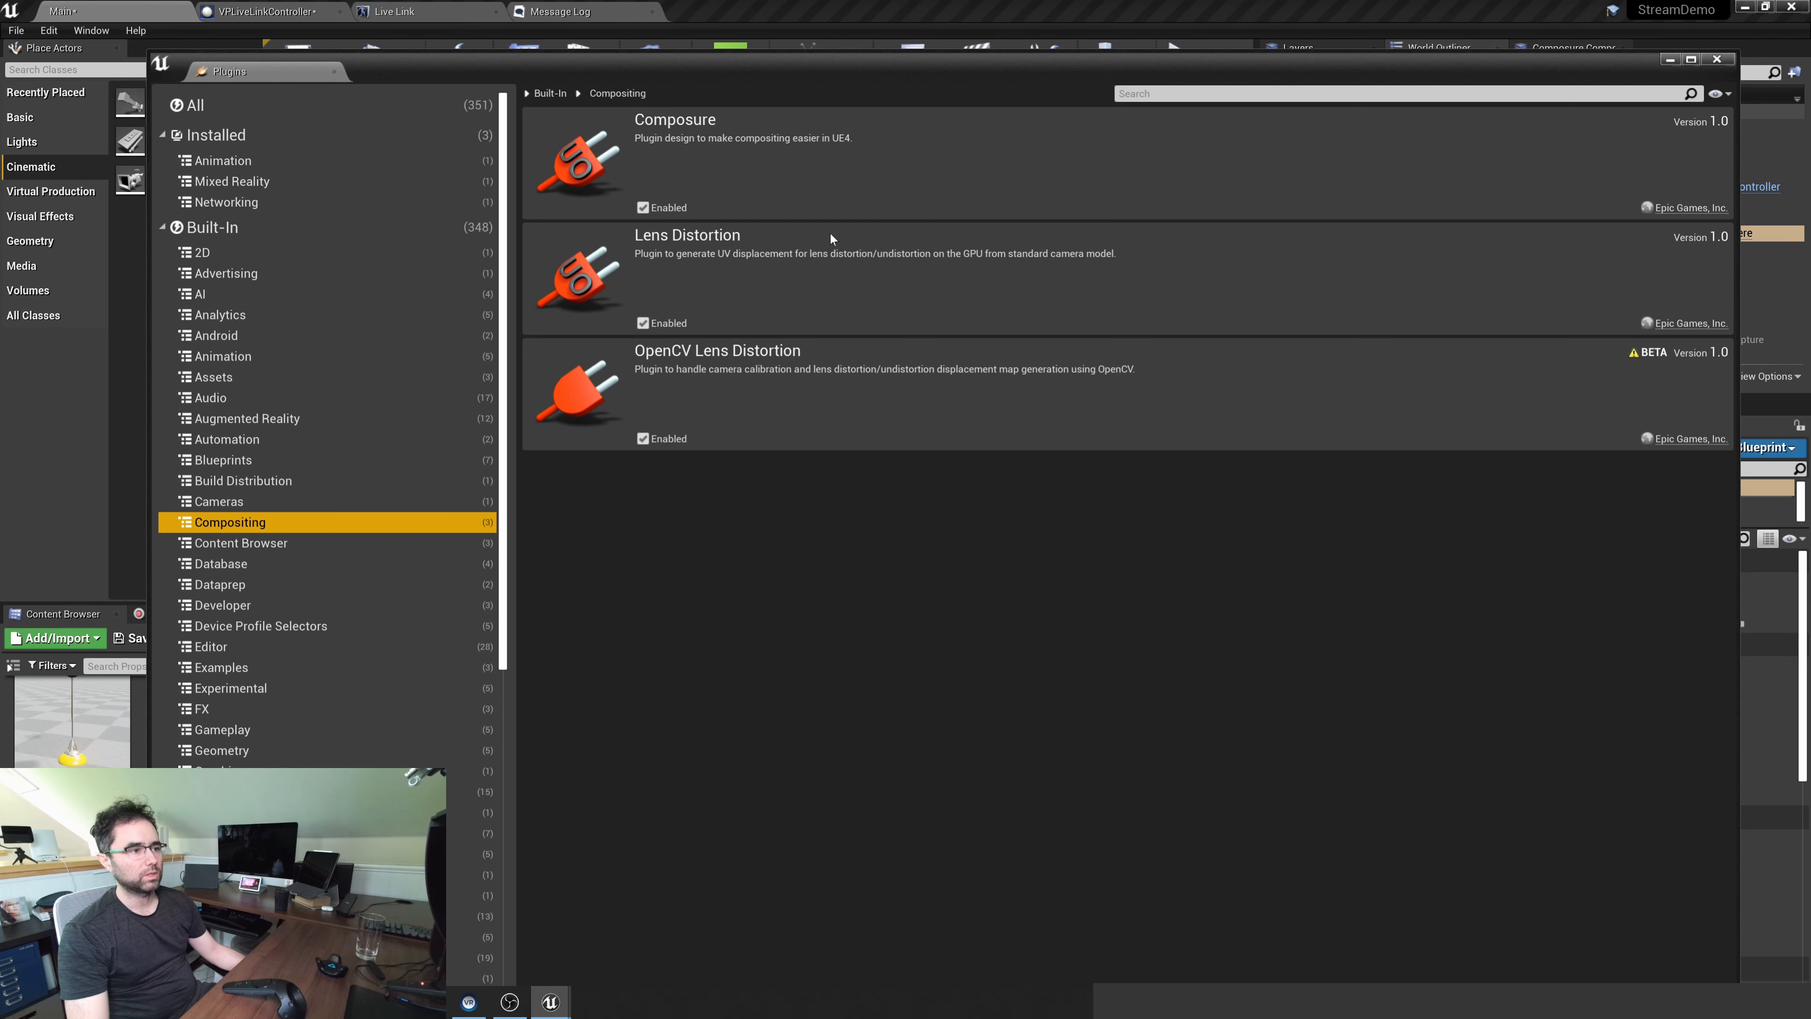
pyautogui.click(1726, 59)
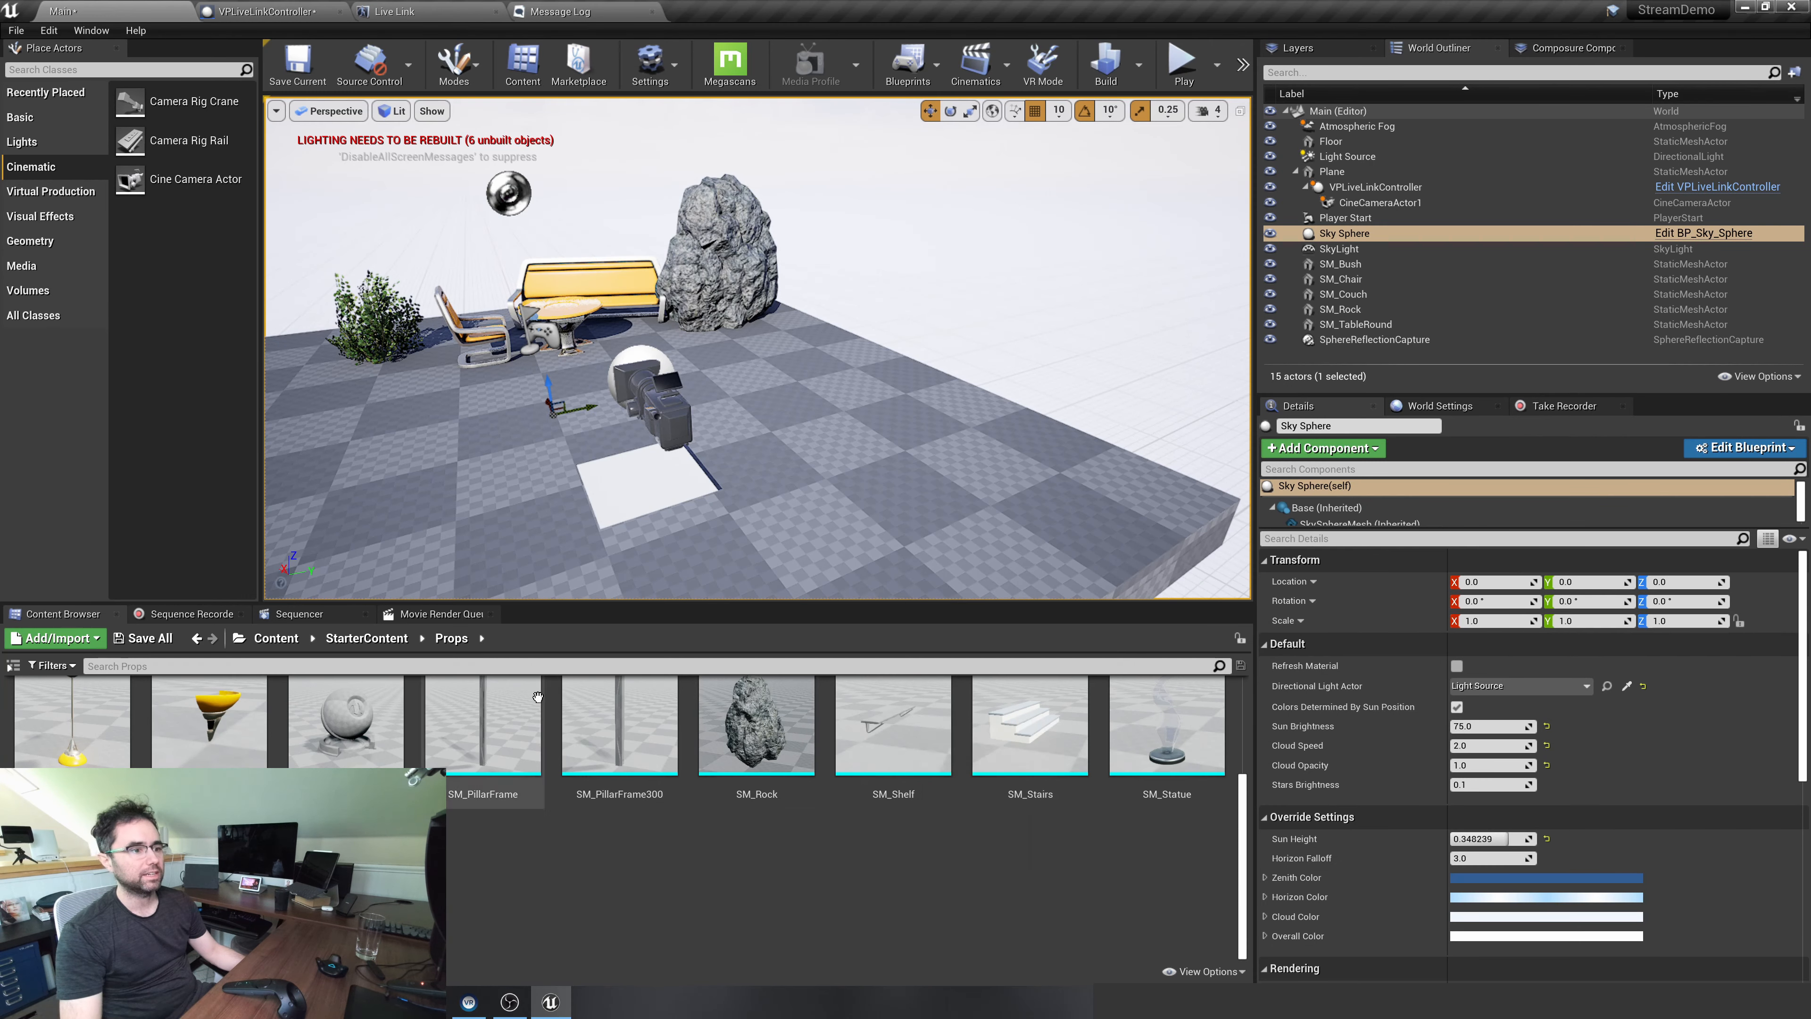
# Create a Media Player with a linked video output MediaTexture in the Content folder and name it VPMediaPlayer
pyautogui.click(275, 638)
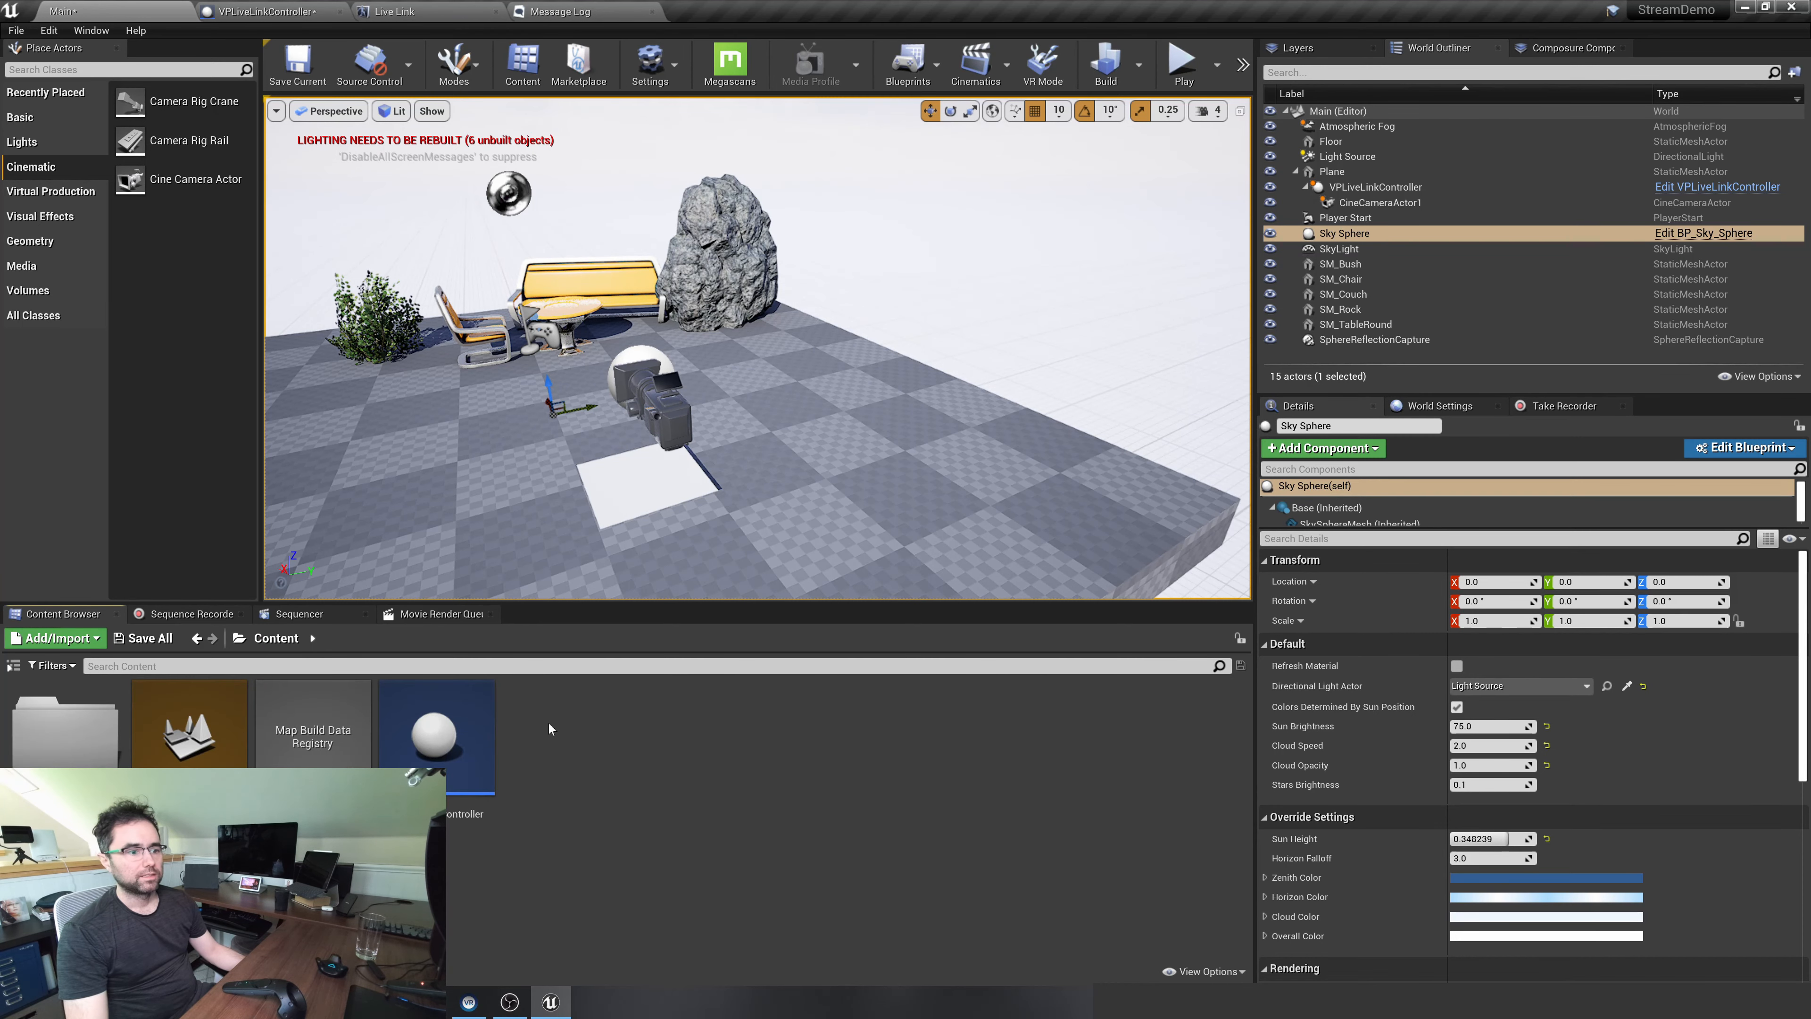
pyautogui.moveTo(757, 348); pyautogui.dragTo(621, 451, button='right')
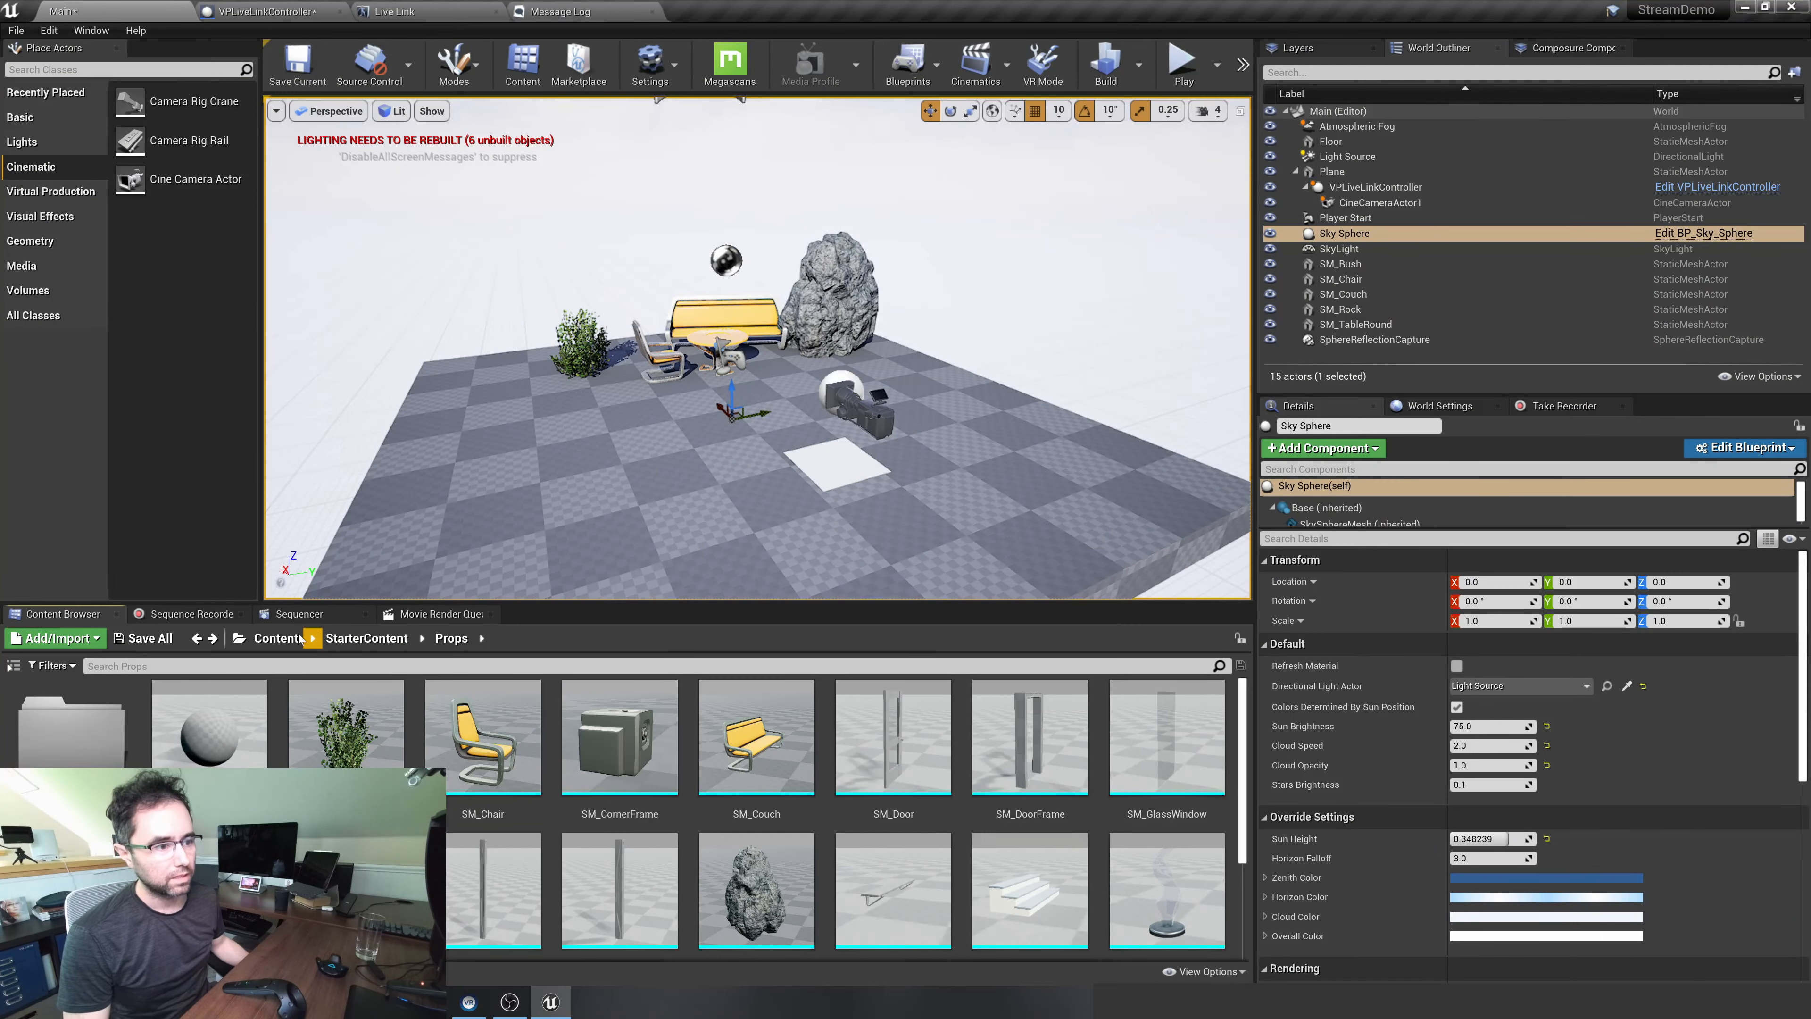
pyautogui.click(276, 638)
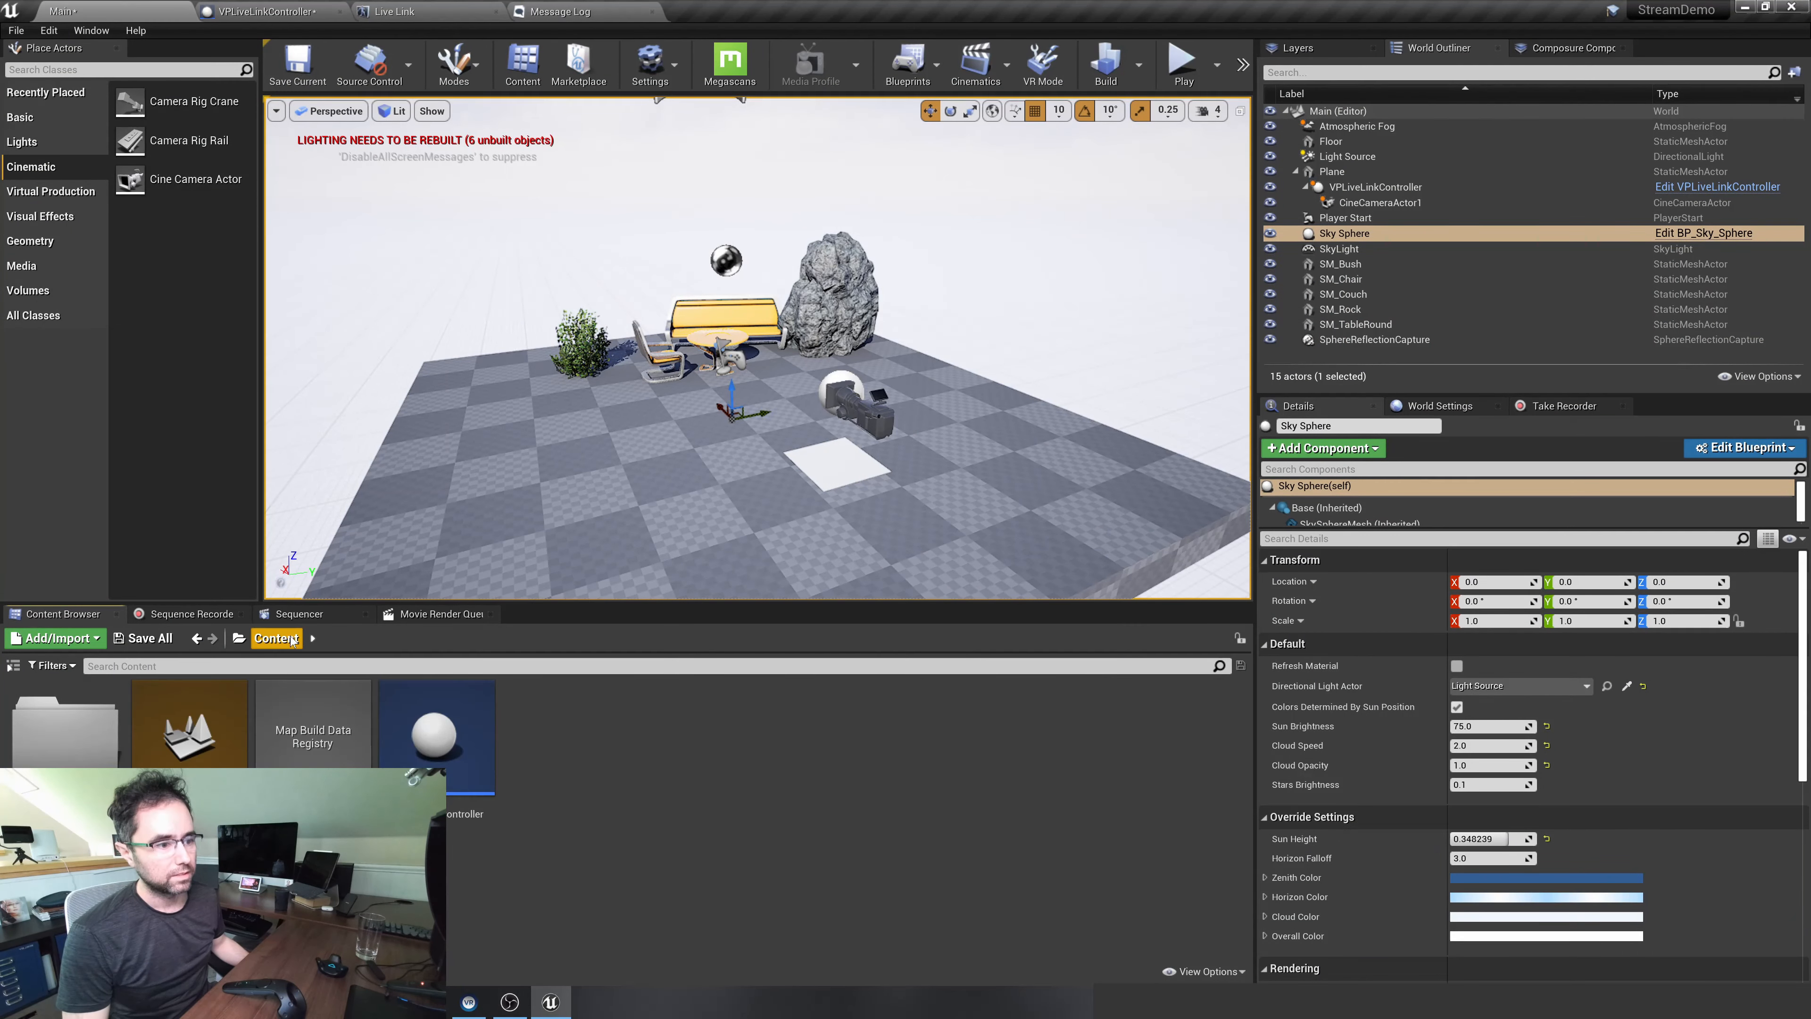
pyautogui.rightClick(604, 735)
pyautogui.moveTo(664, 615)
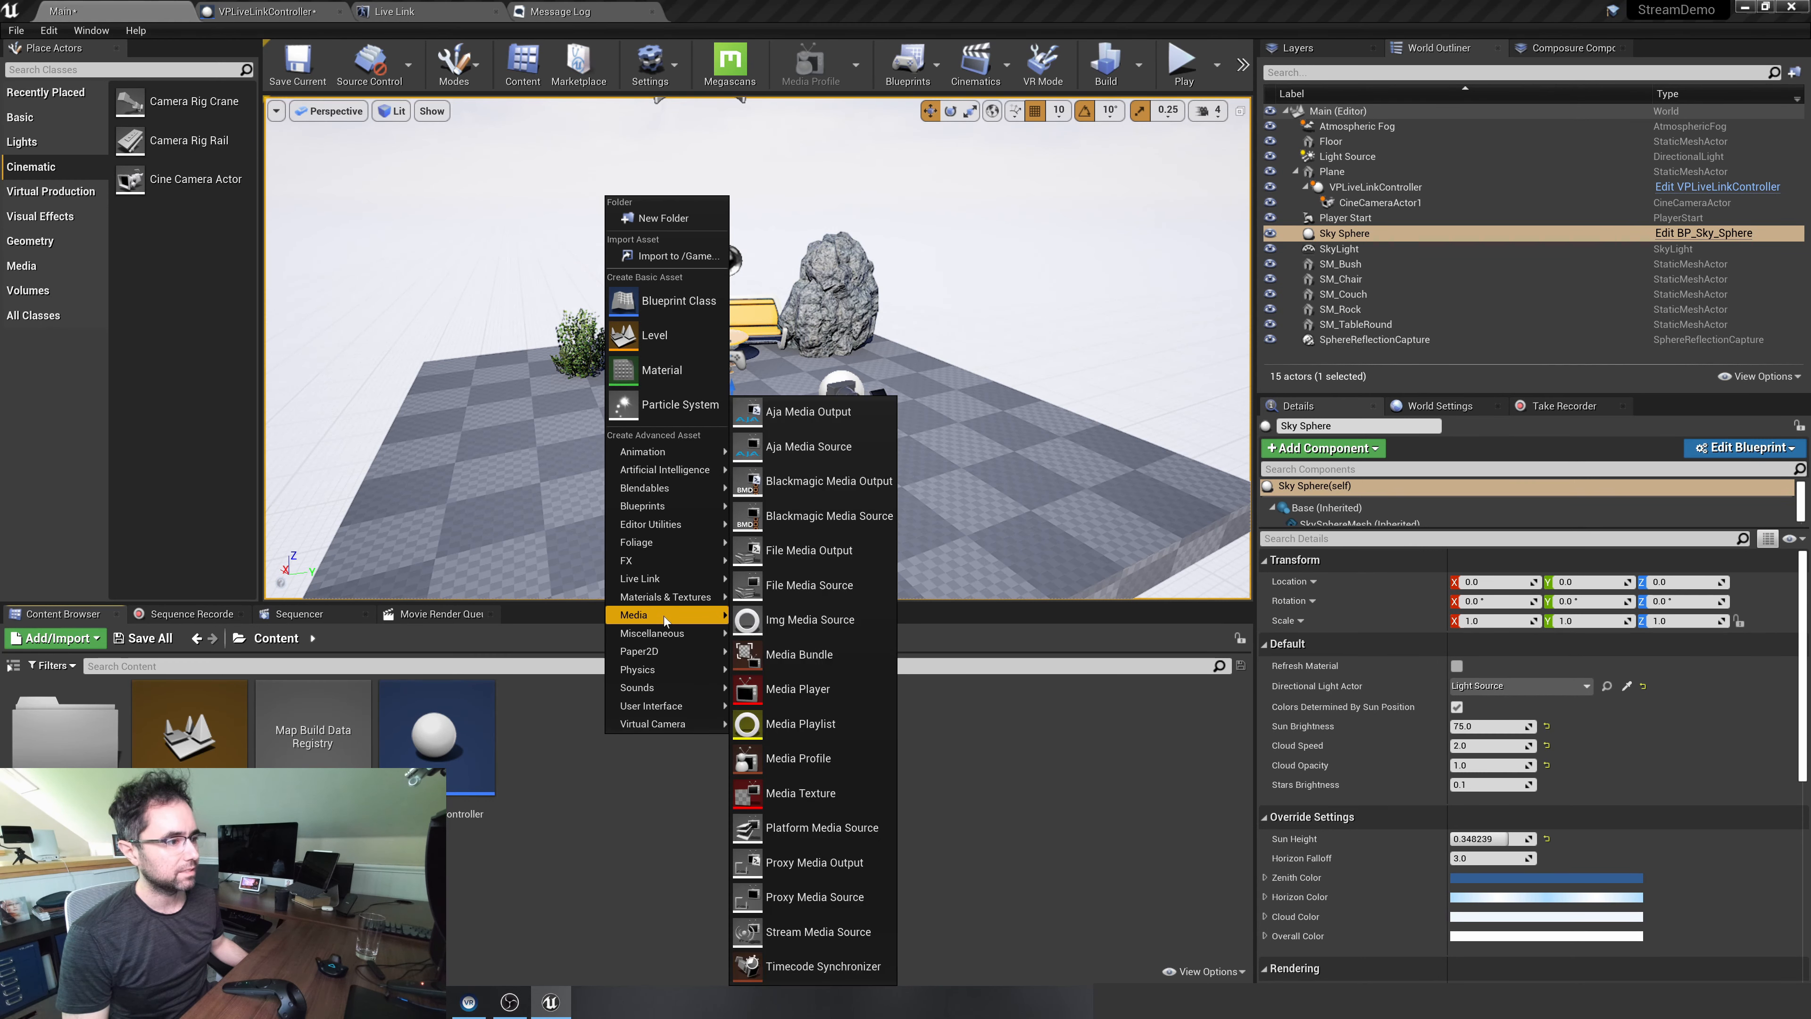
pyautogui.click(777, 689)
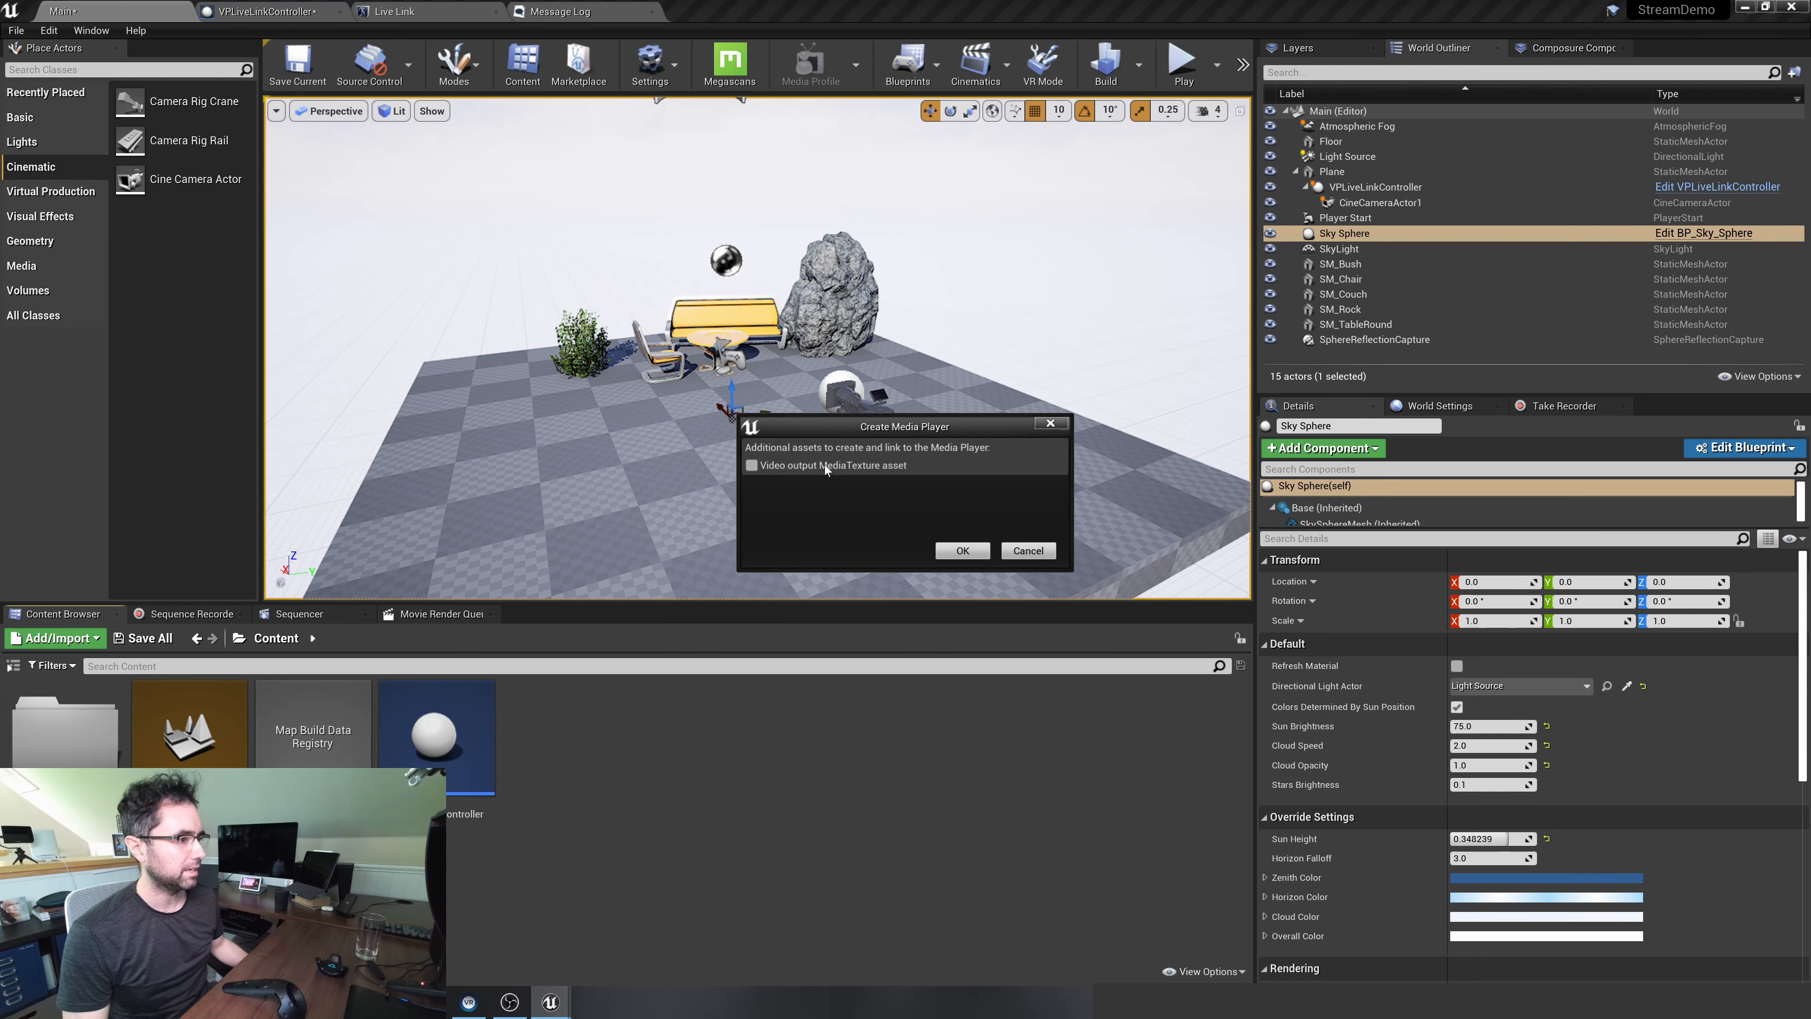
pyautogui.click(959, 553)
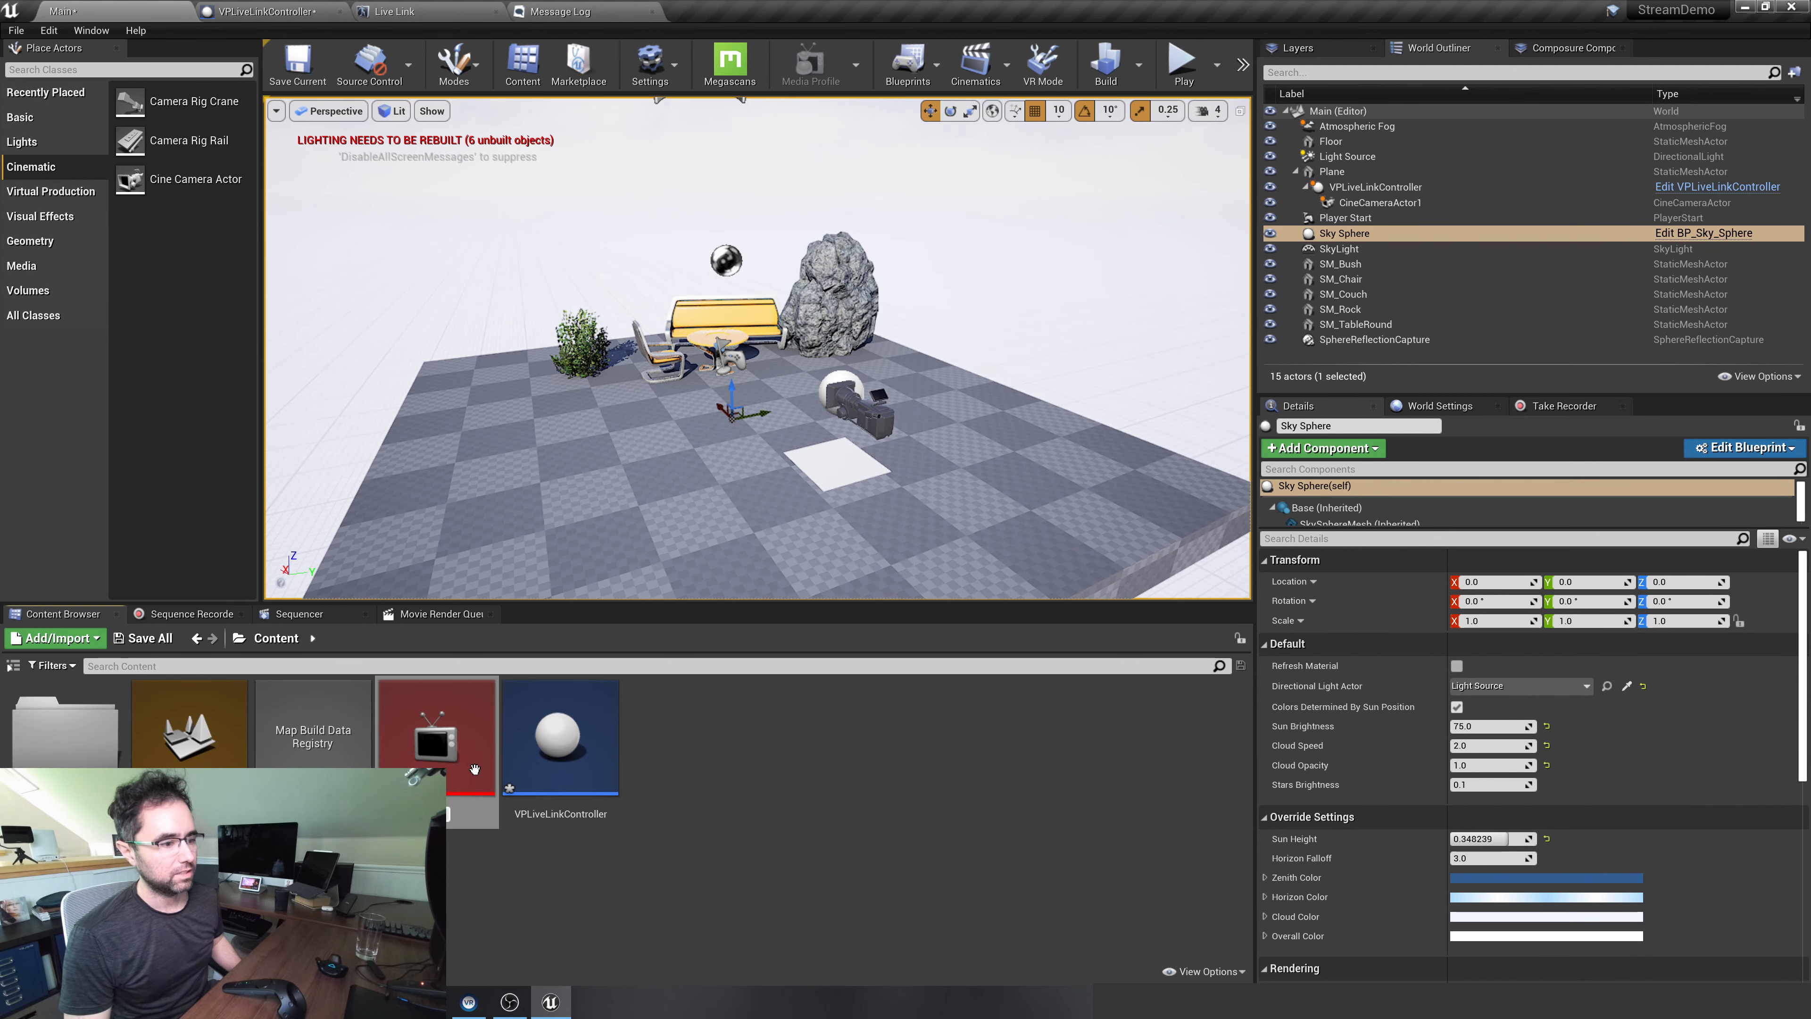
pyautogui.write('VPMediaPla')
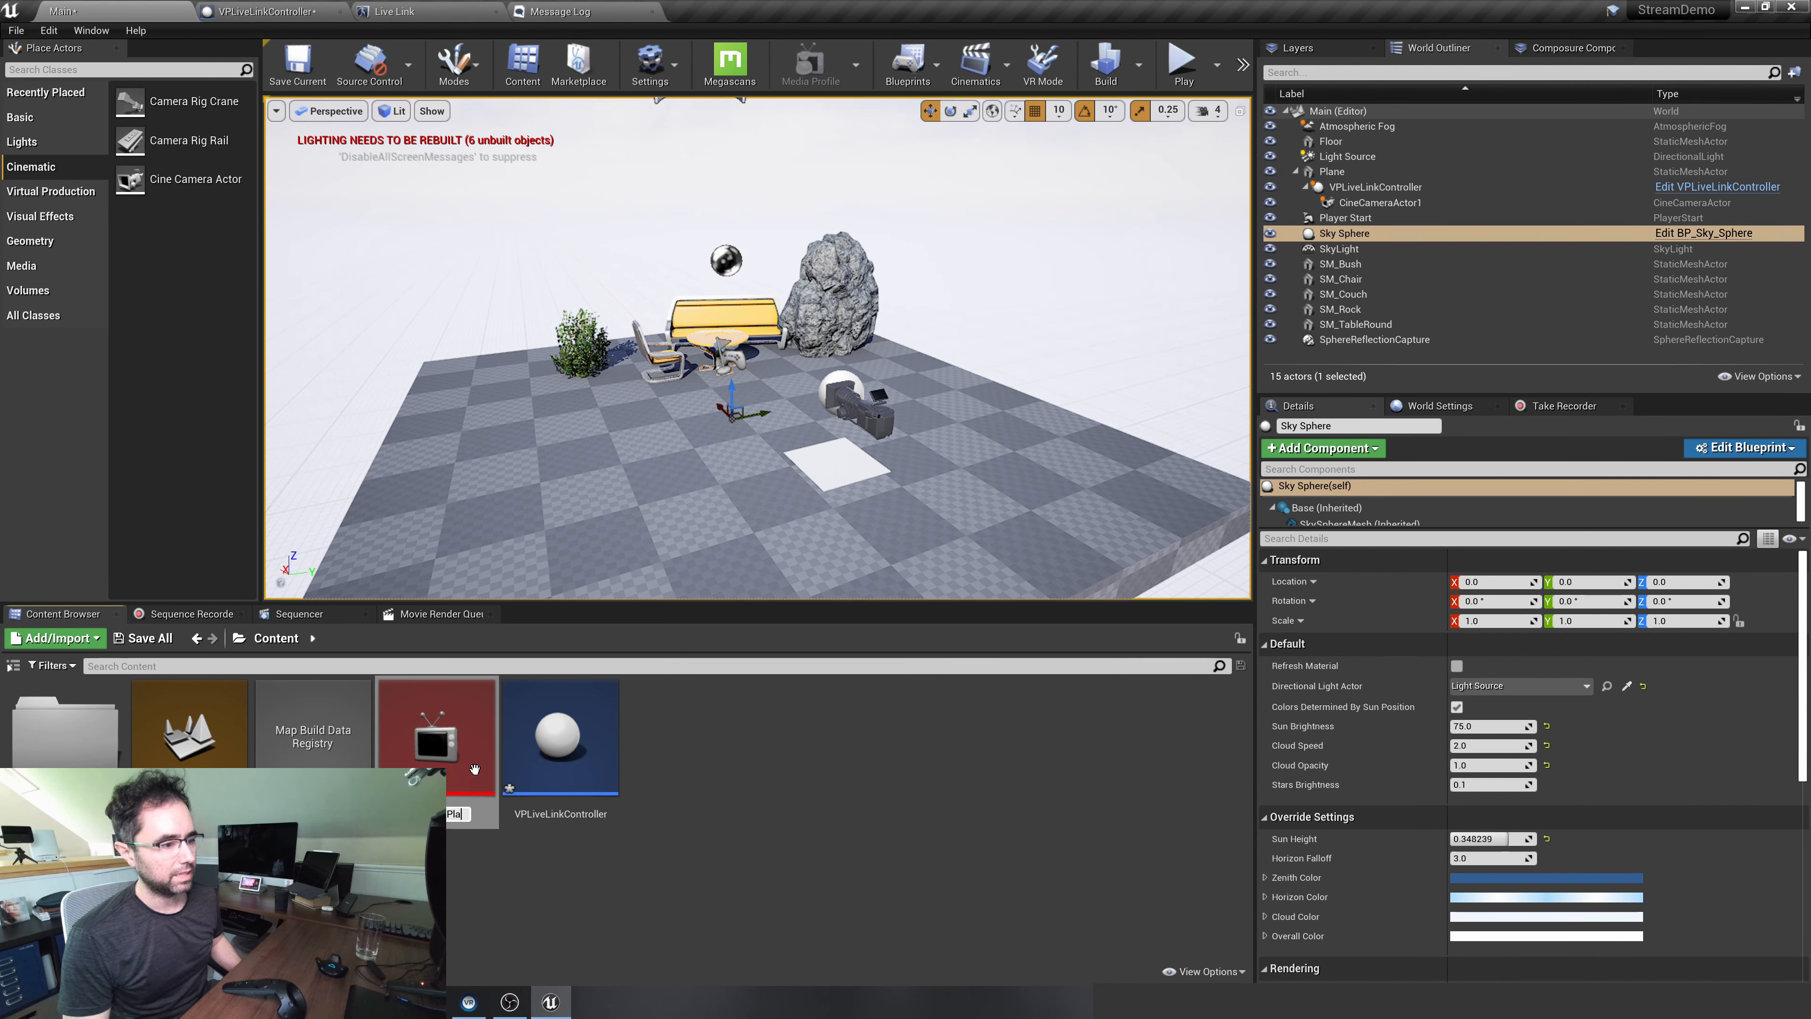
pyautogui.write('yer')
pyautogui.press('Return')
pyautogui.click(679, 738)
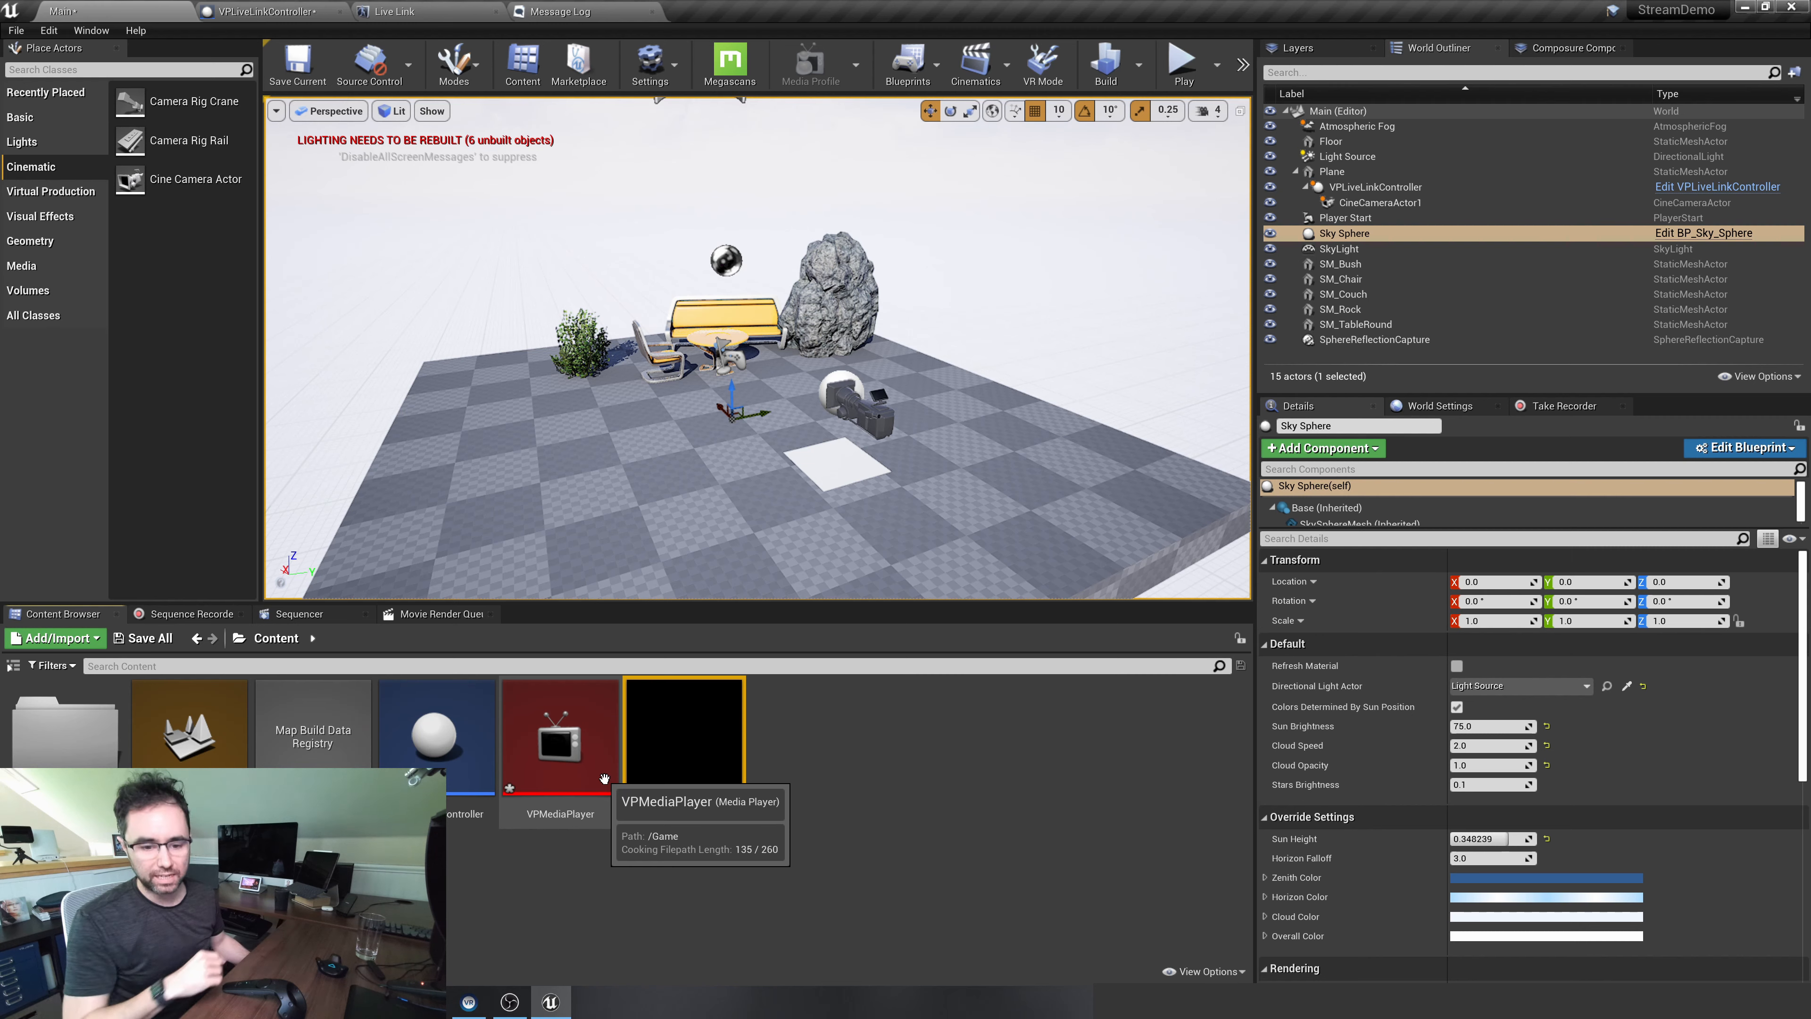
# Open VPMediaPlayer and choose the USB3. 0 capture video device as its media source
pyautogui.doubleClick(604, 778)
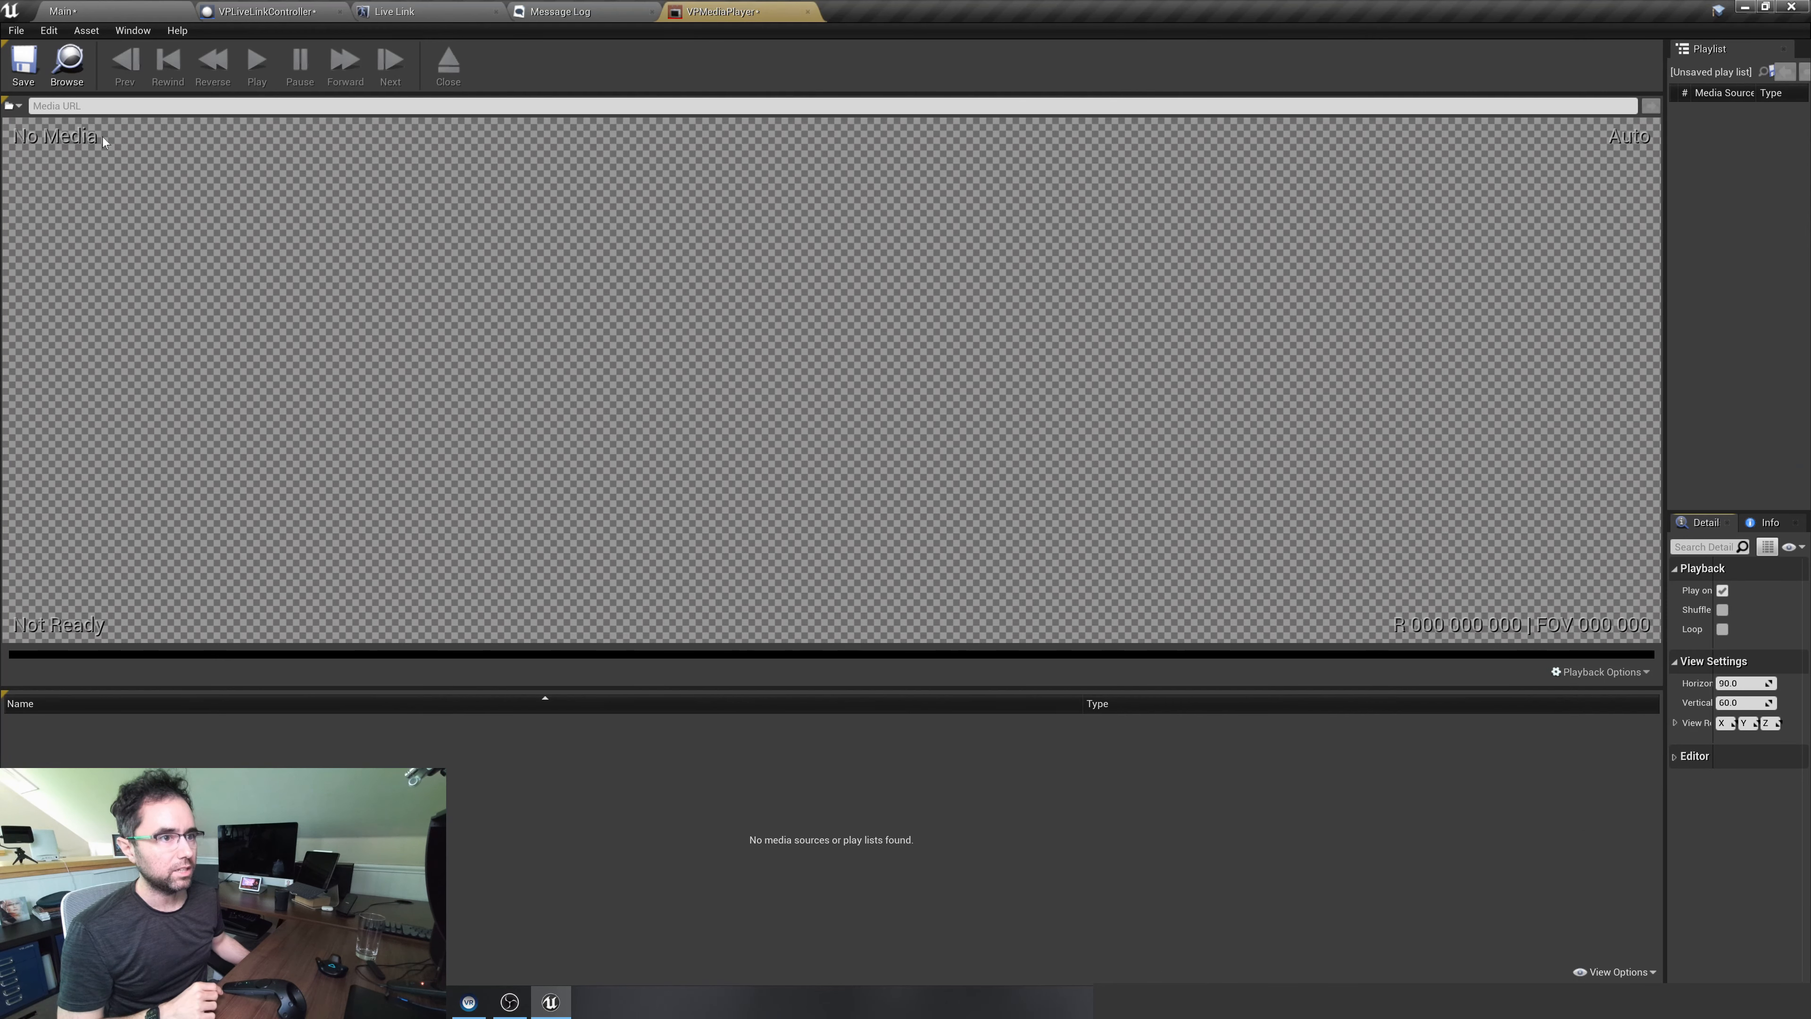
pyautogui.click(20, 107)
pyautogui.moveTo(30, 154)
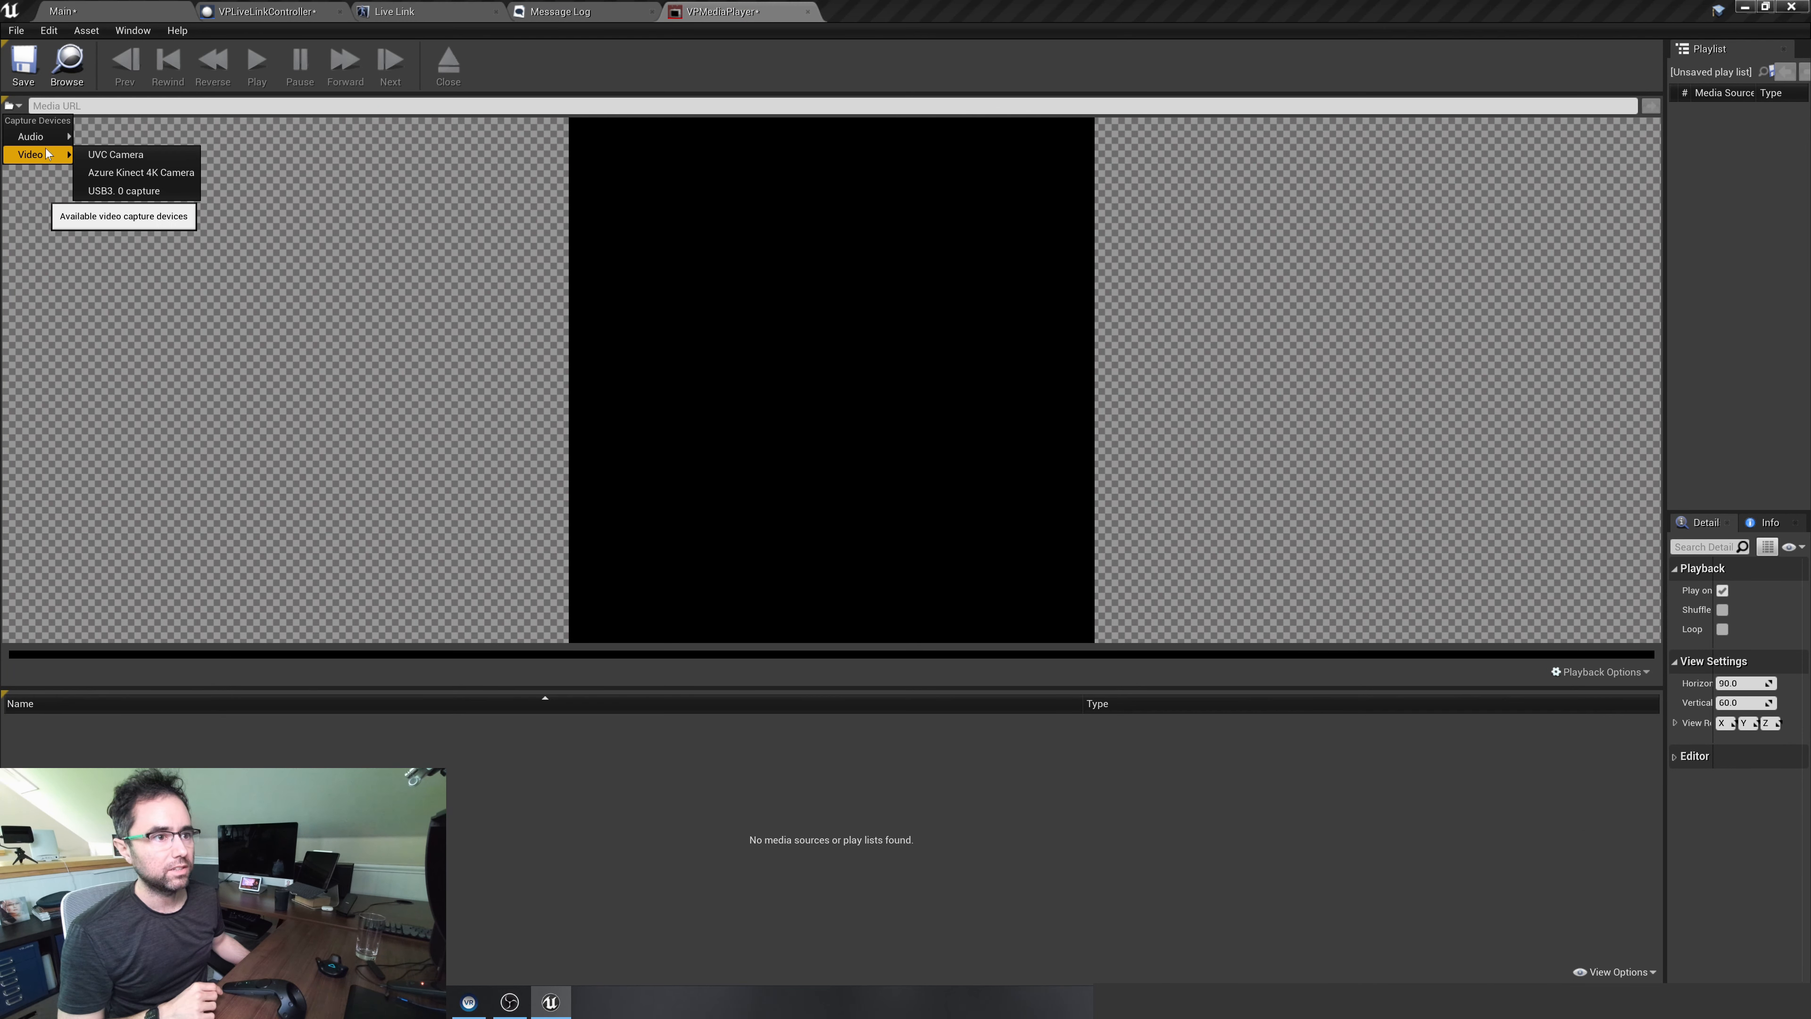
pyautogui.click(112, 191)
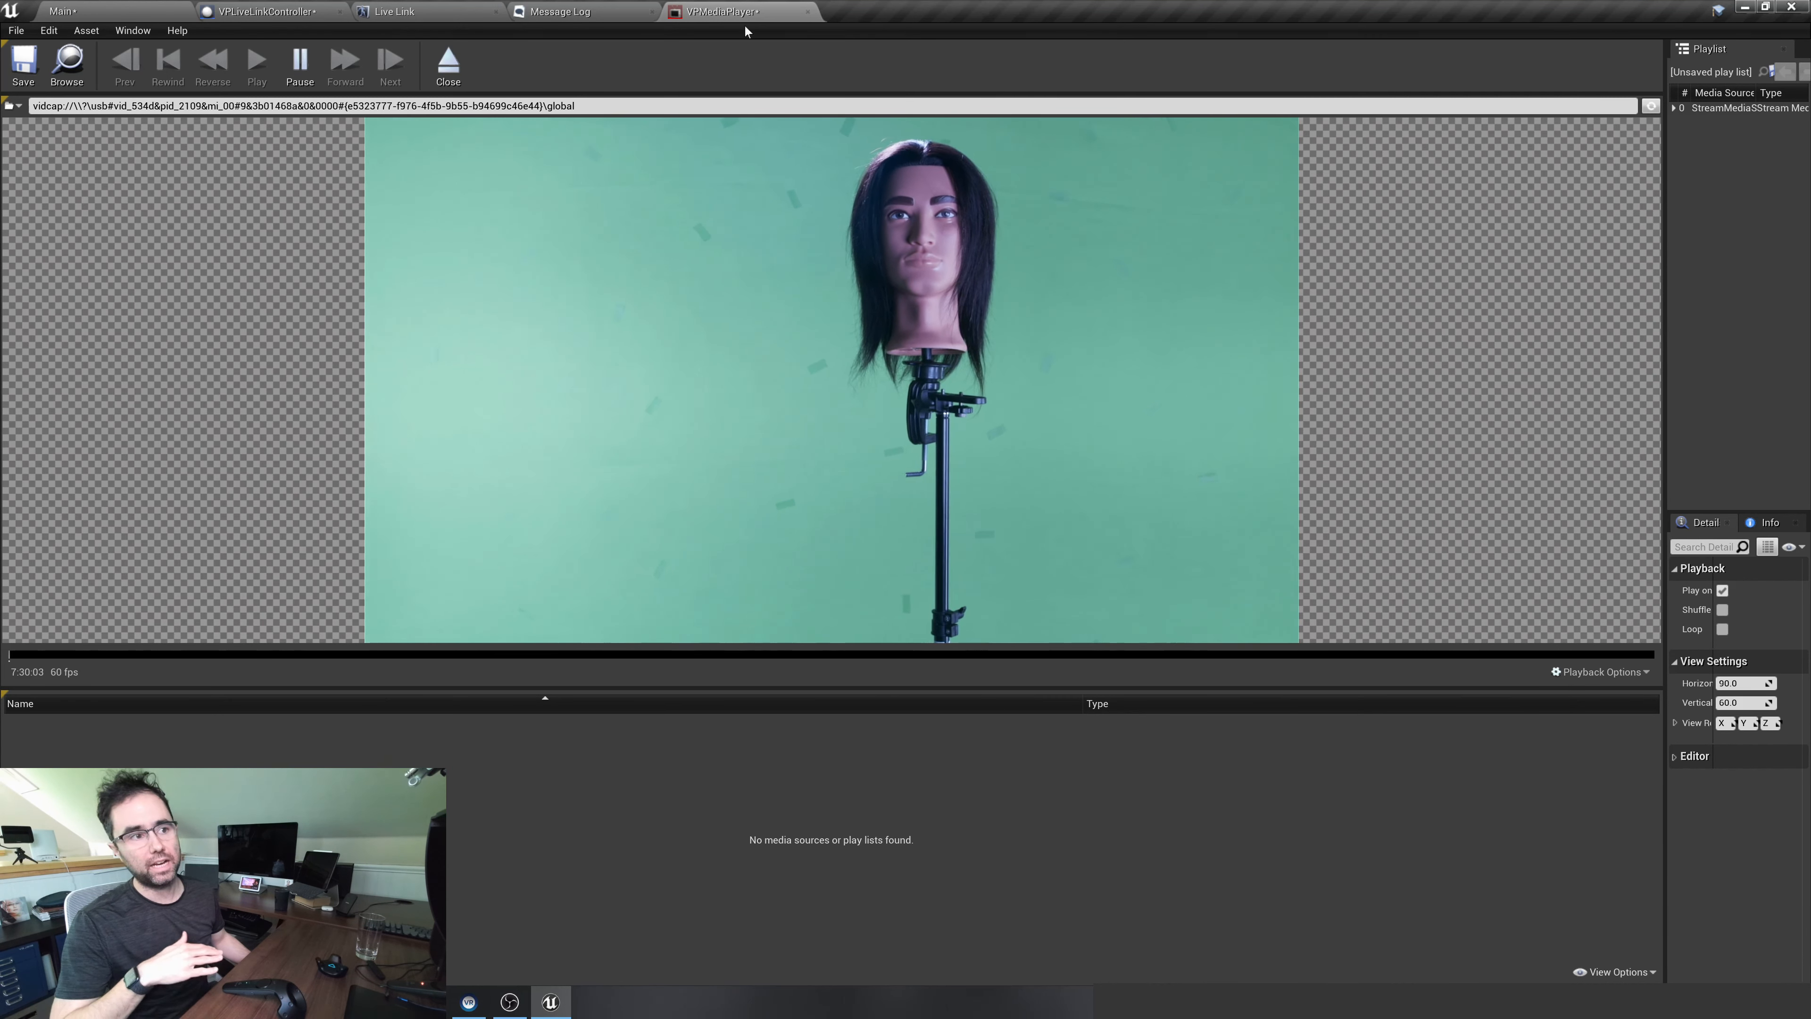
pyautogui.moveTo(578, 106); pyautogui.dragTo(29, 109)
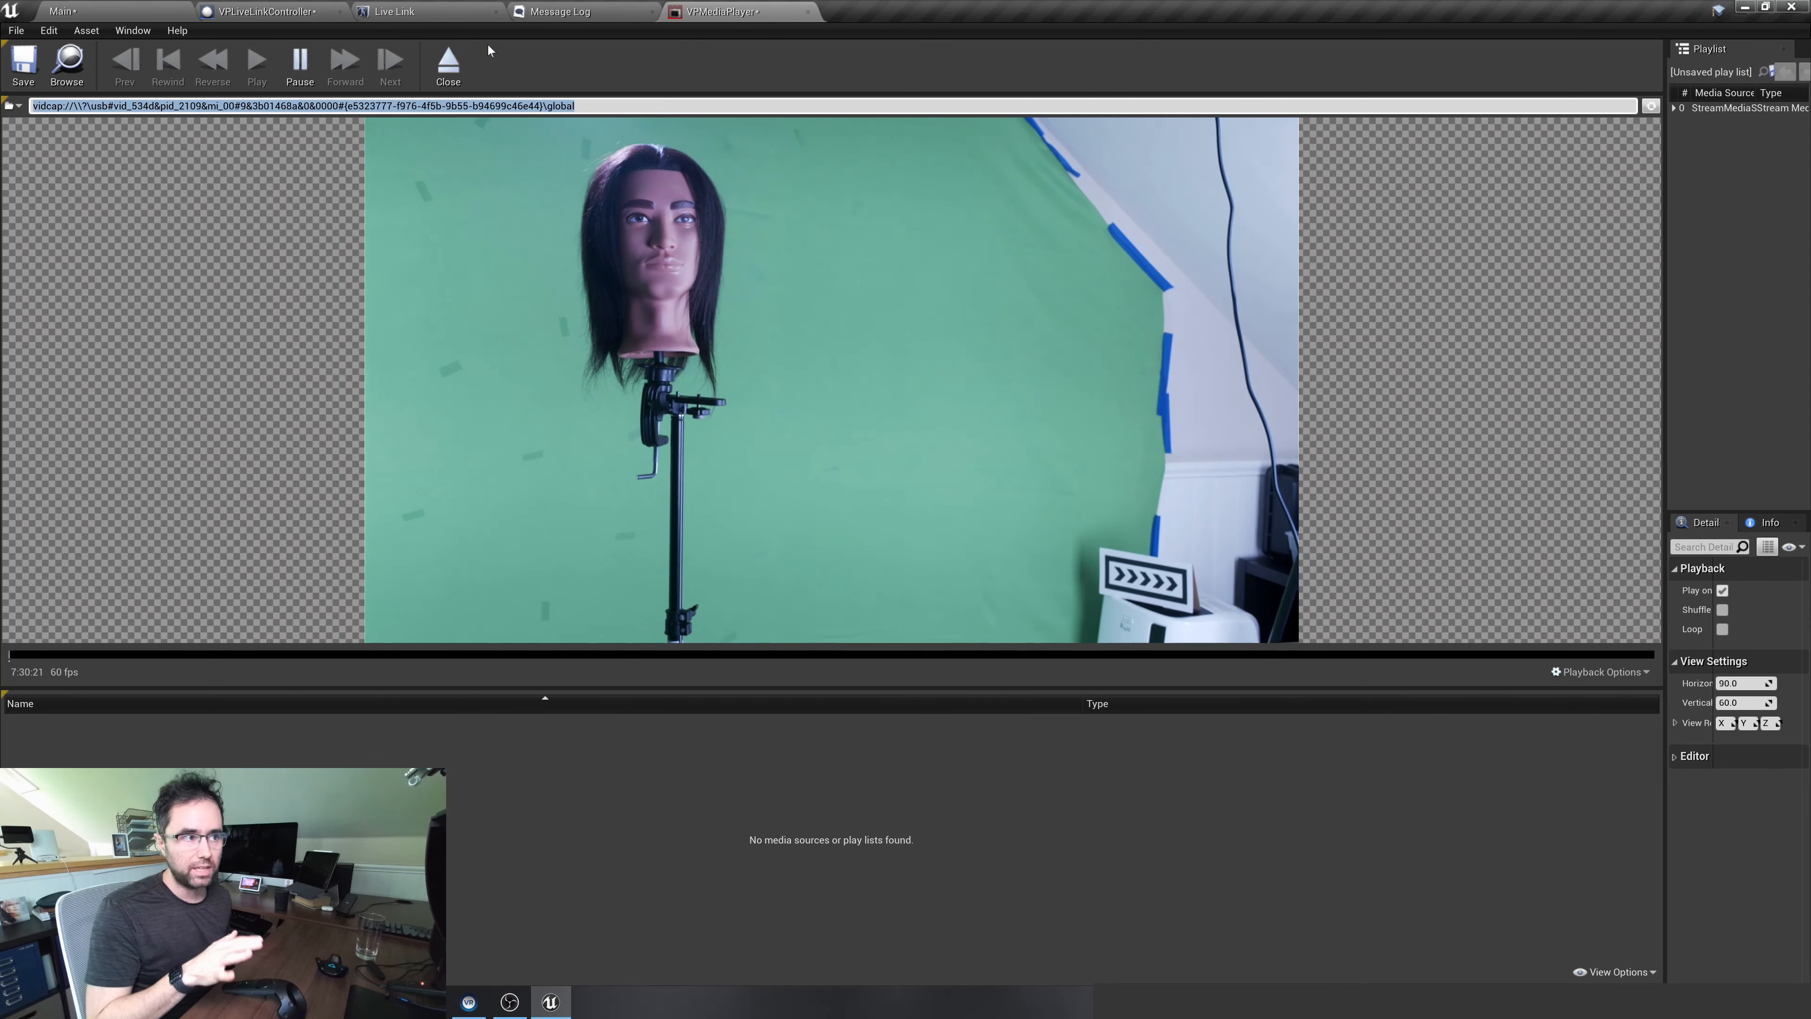
pyautogui.click(710, 13)
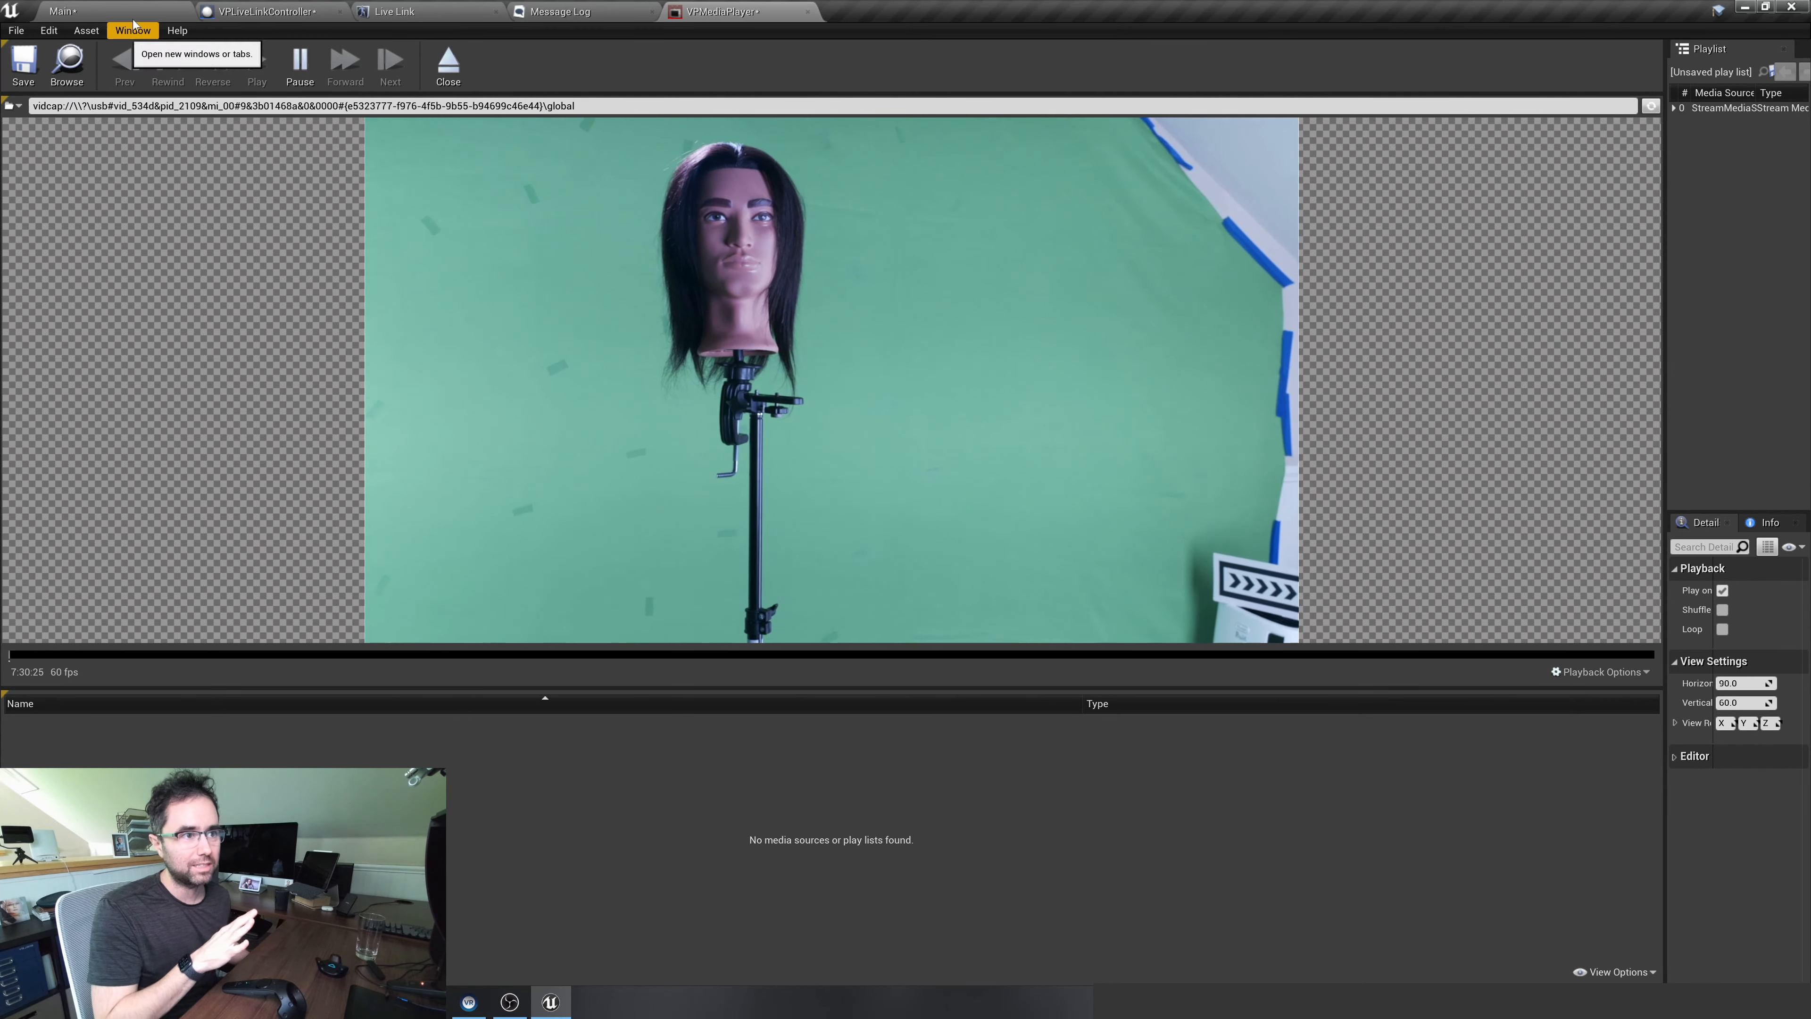
# Return to the Main level and bring up the Composure compositing elements list
pyautogui.click(62, 11)
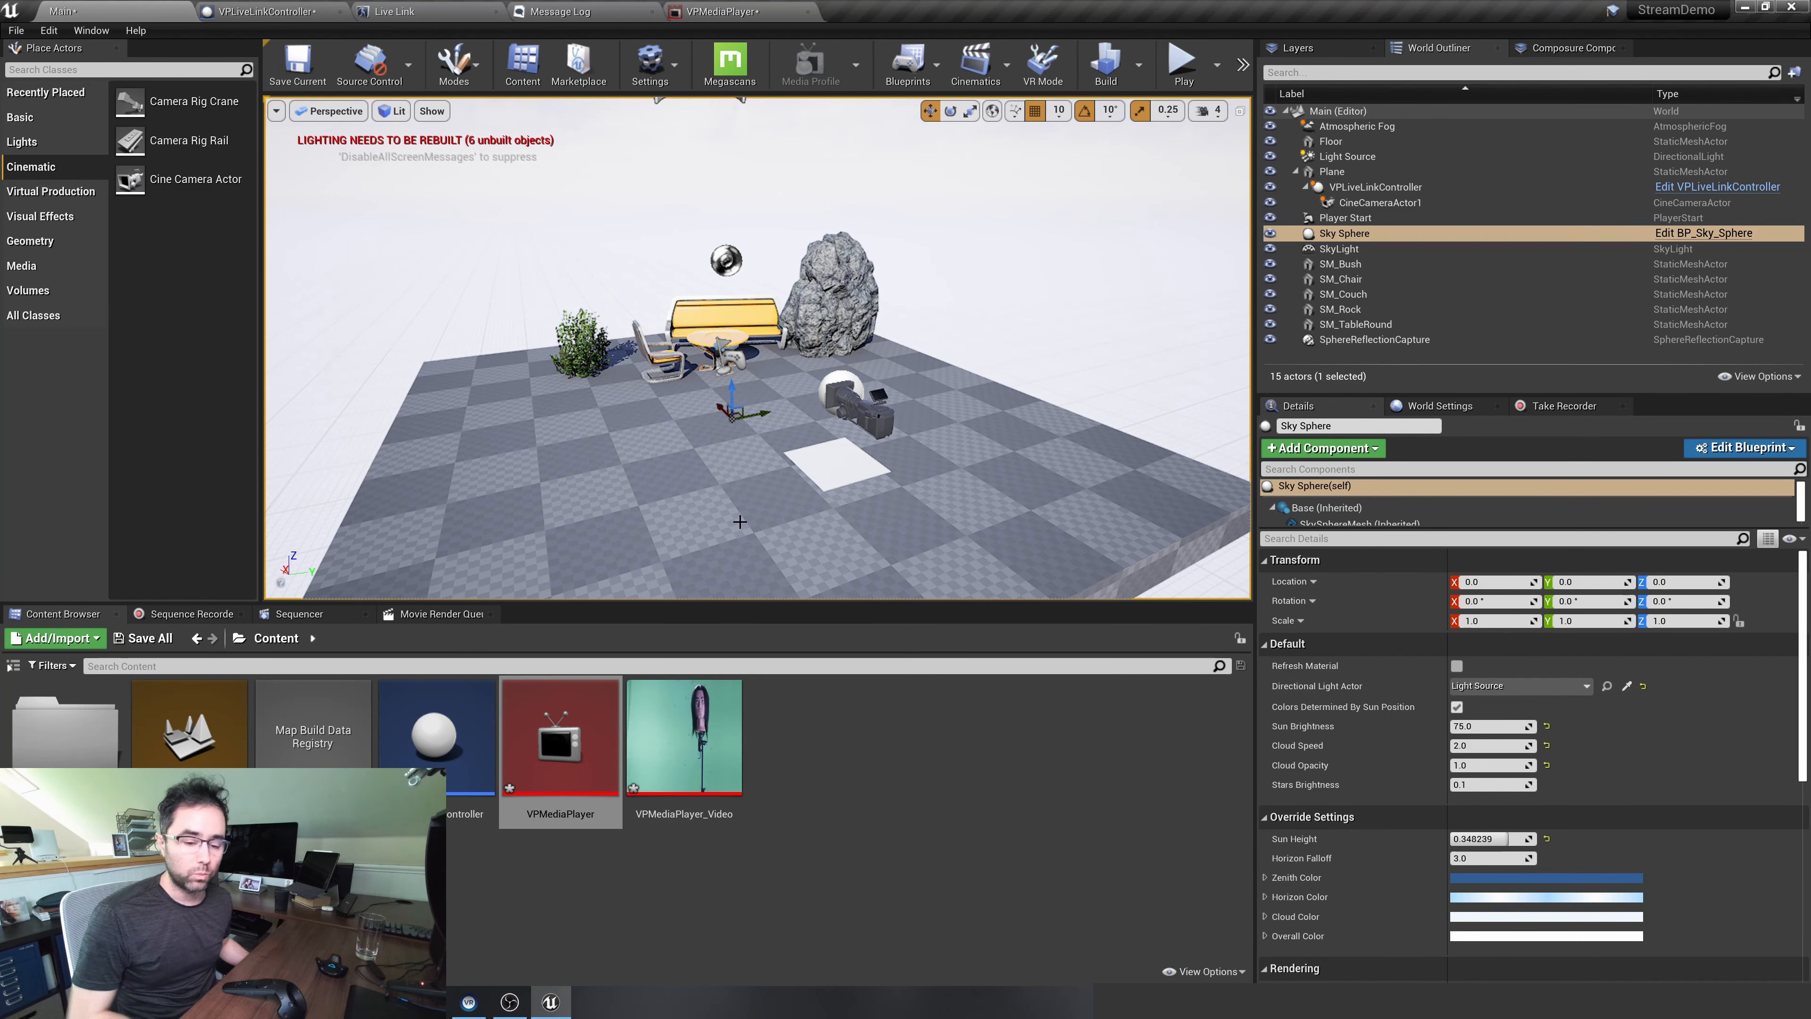
pyautogui.click(1595, 51)
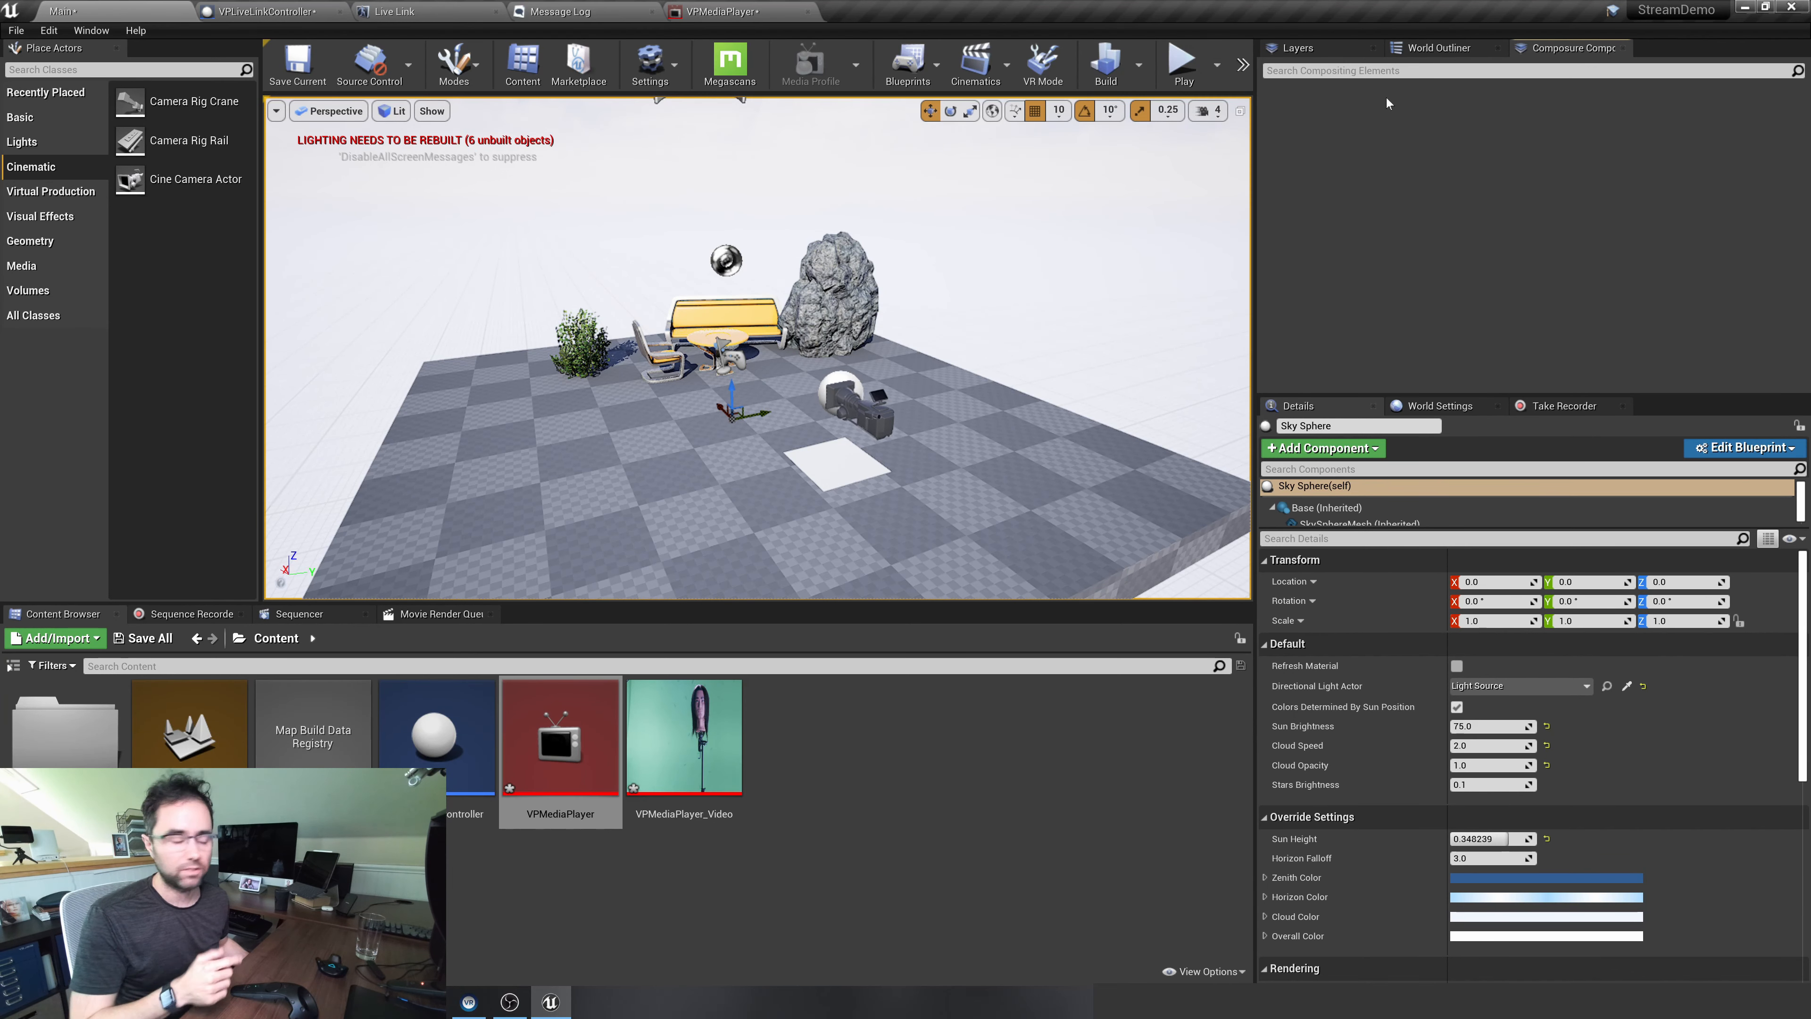
pyautogui.rightClick(1317, 107)
pyautogui.click(1311, 93)
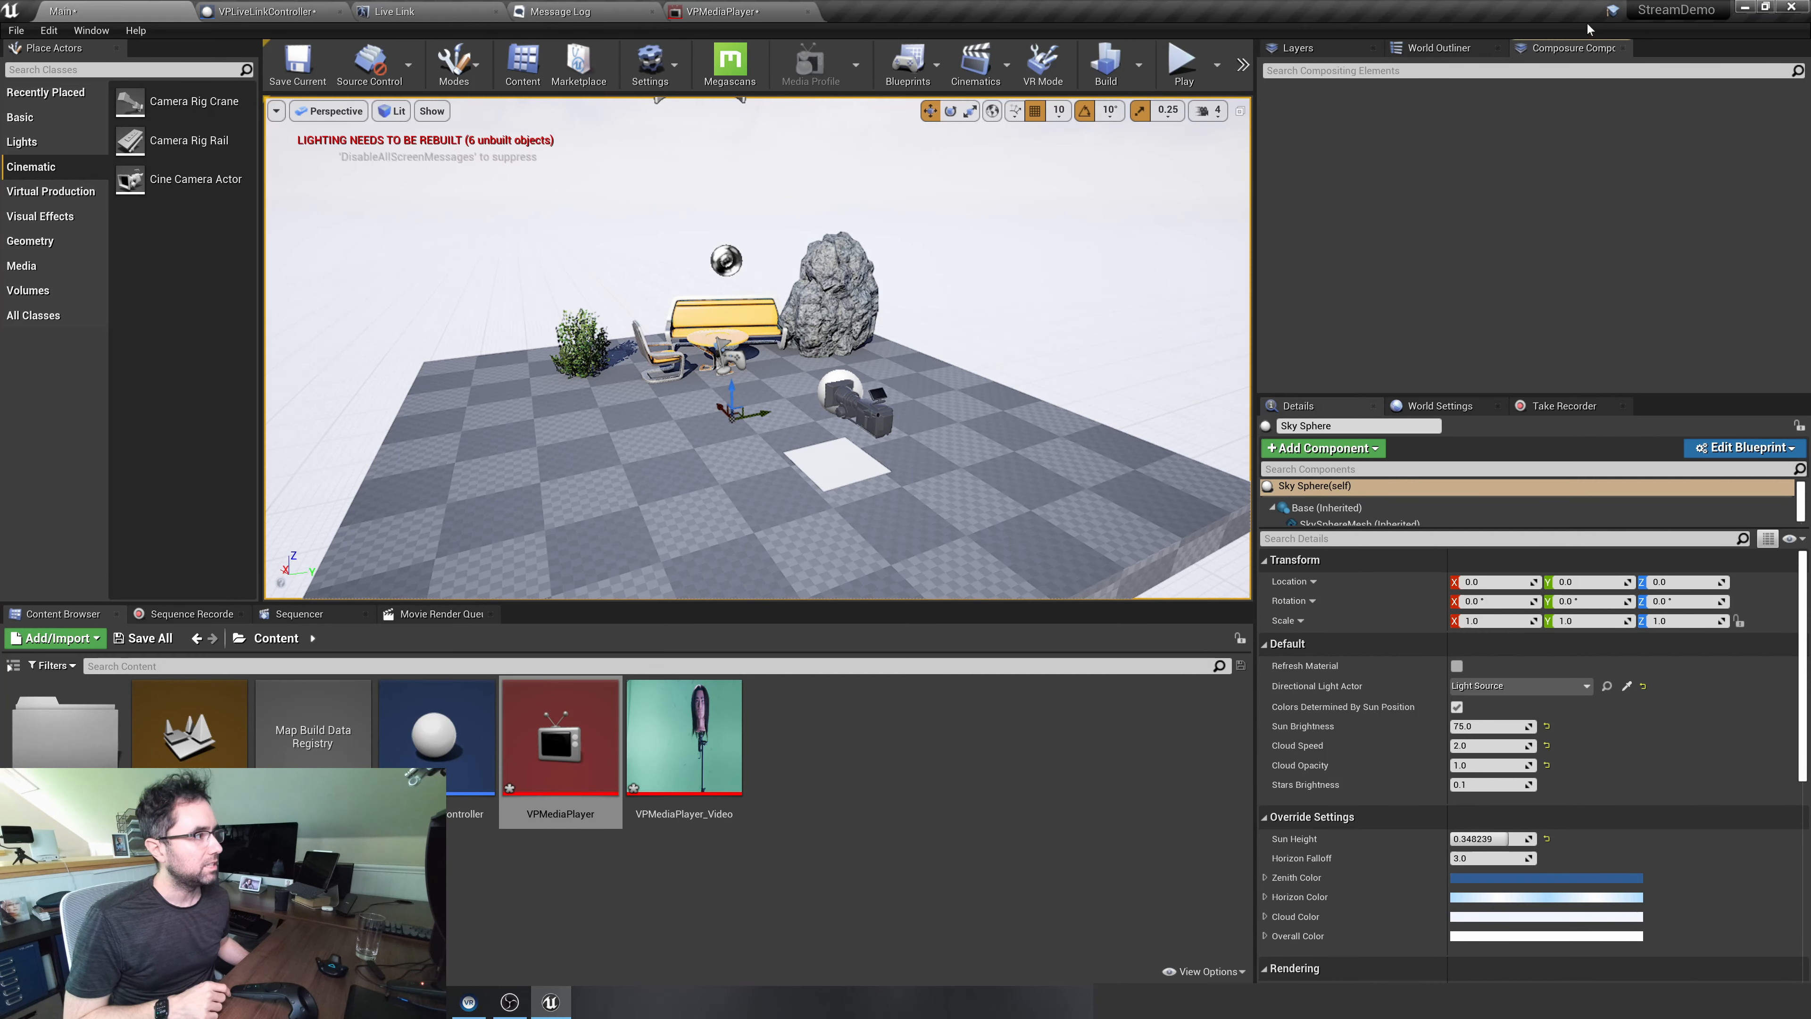
pyautogui.click(92, 30)
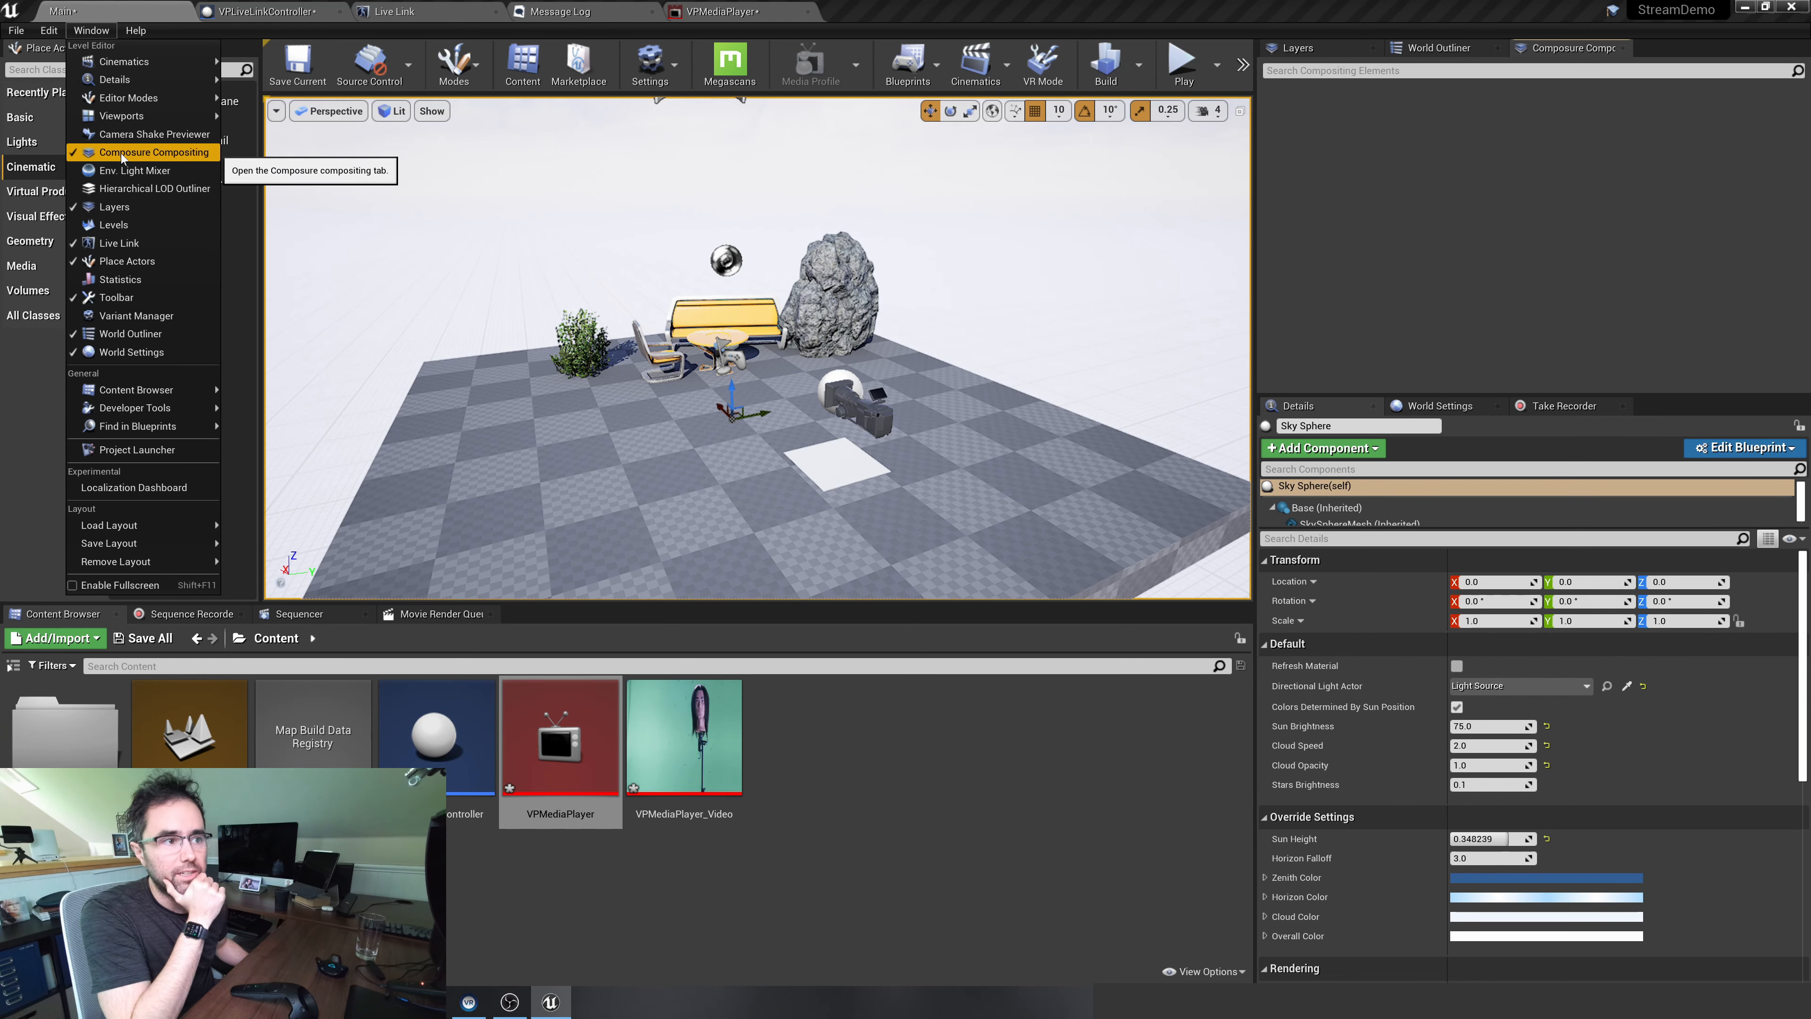
pyautogui.click(1577, 160)
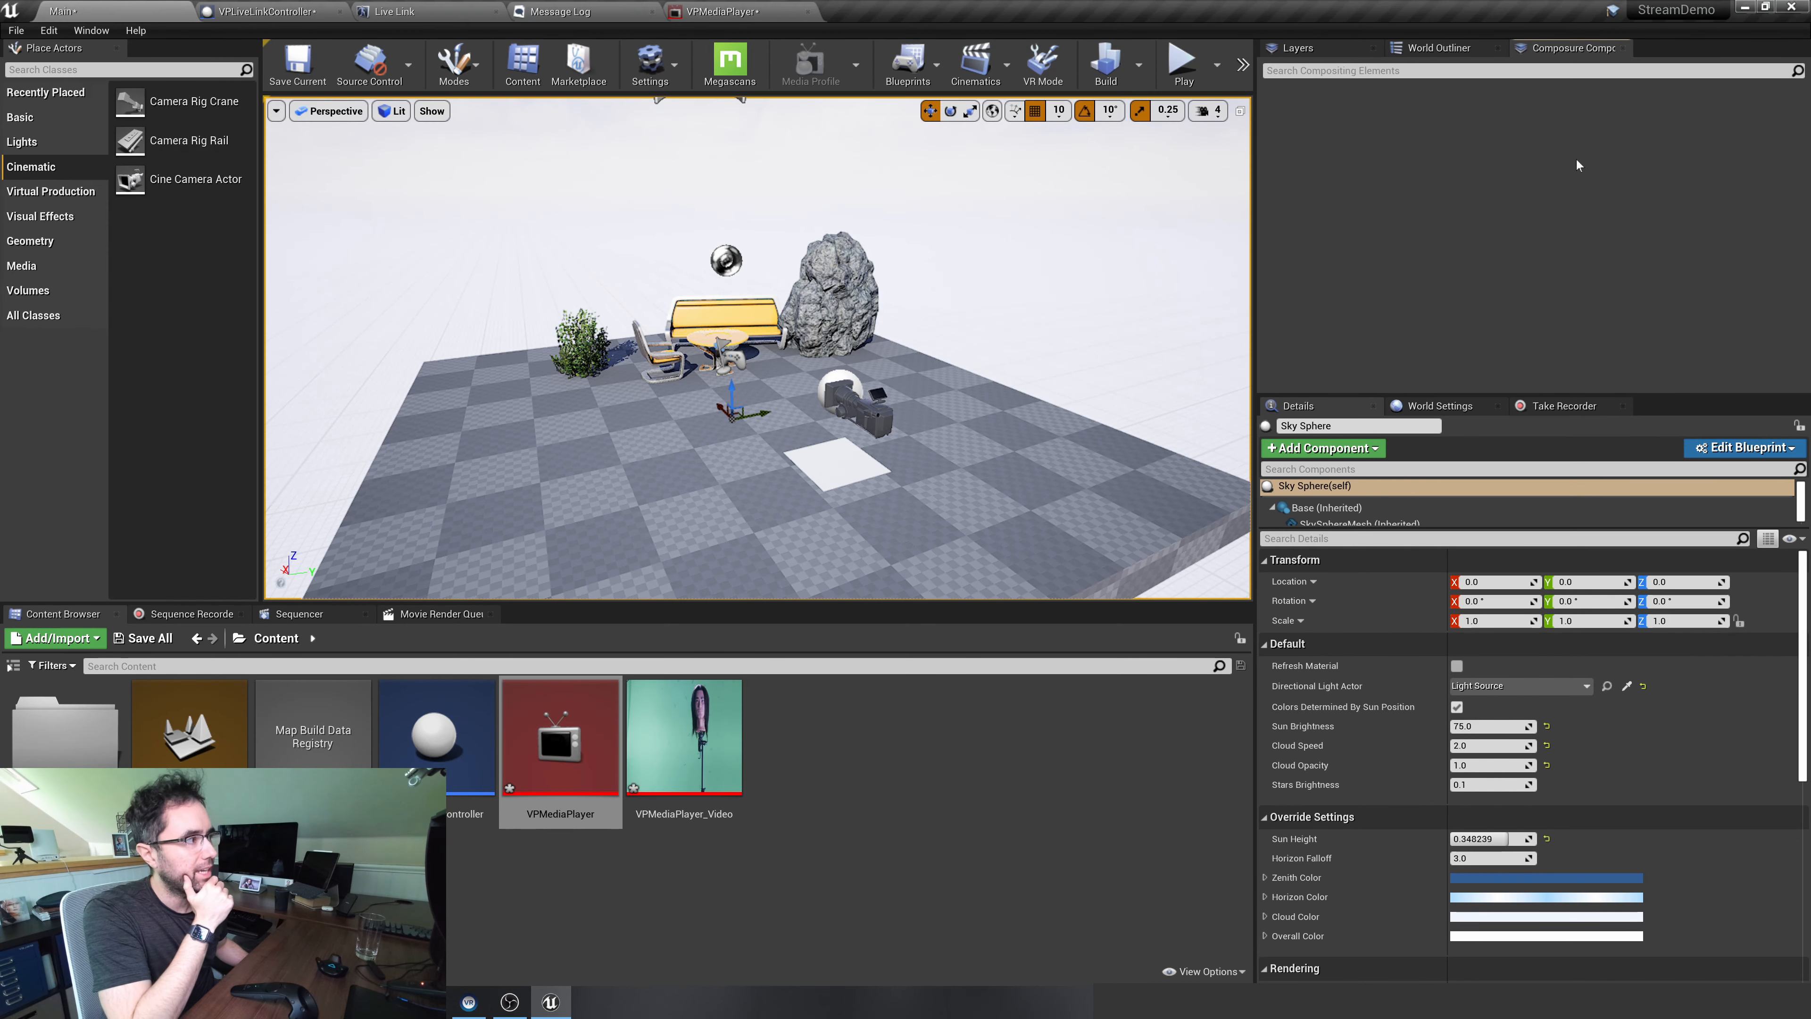
# Create a new comp from the Empty Comp Shot class and name it VPComposure
pyautogui.rightClick(1326, 92)
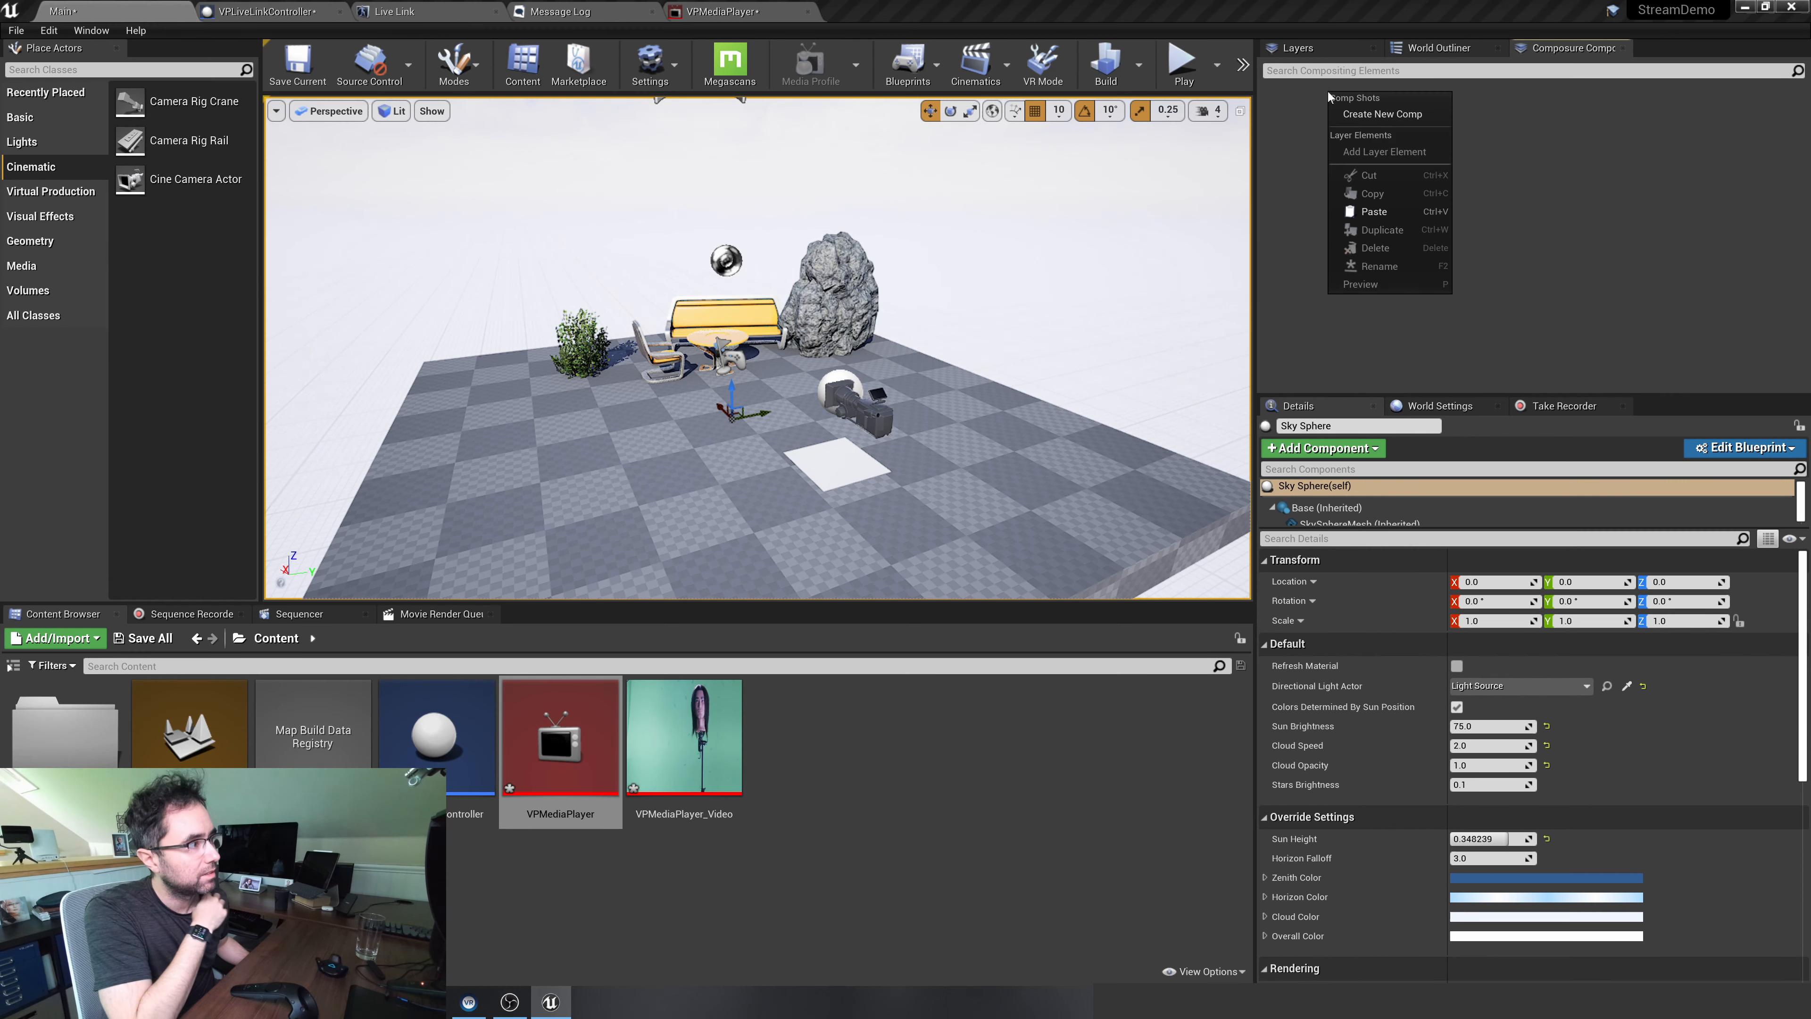
pyautogui.click(1369, 110)
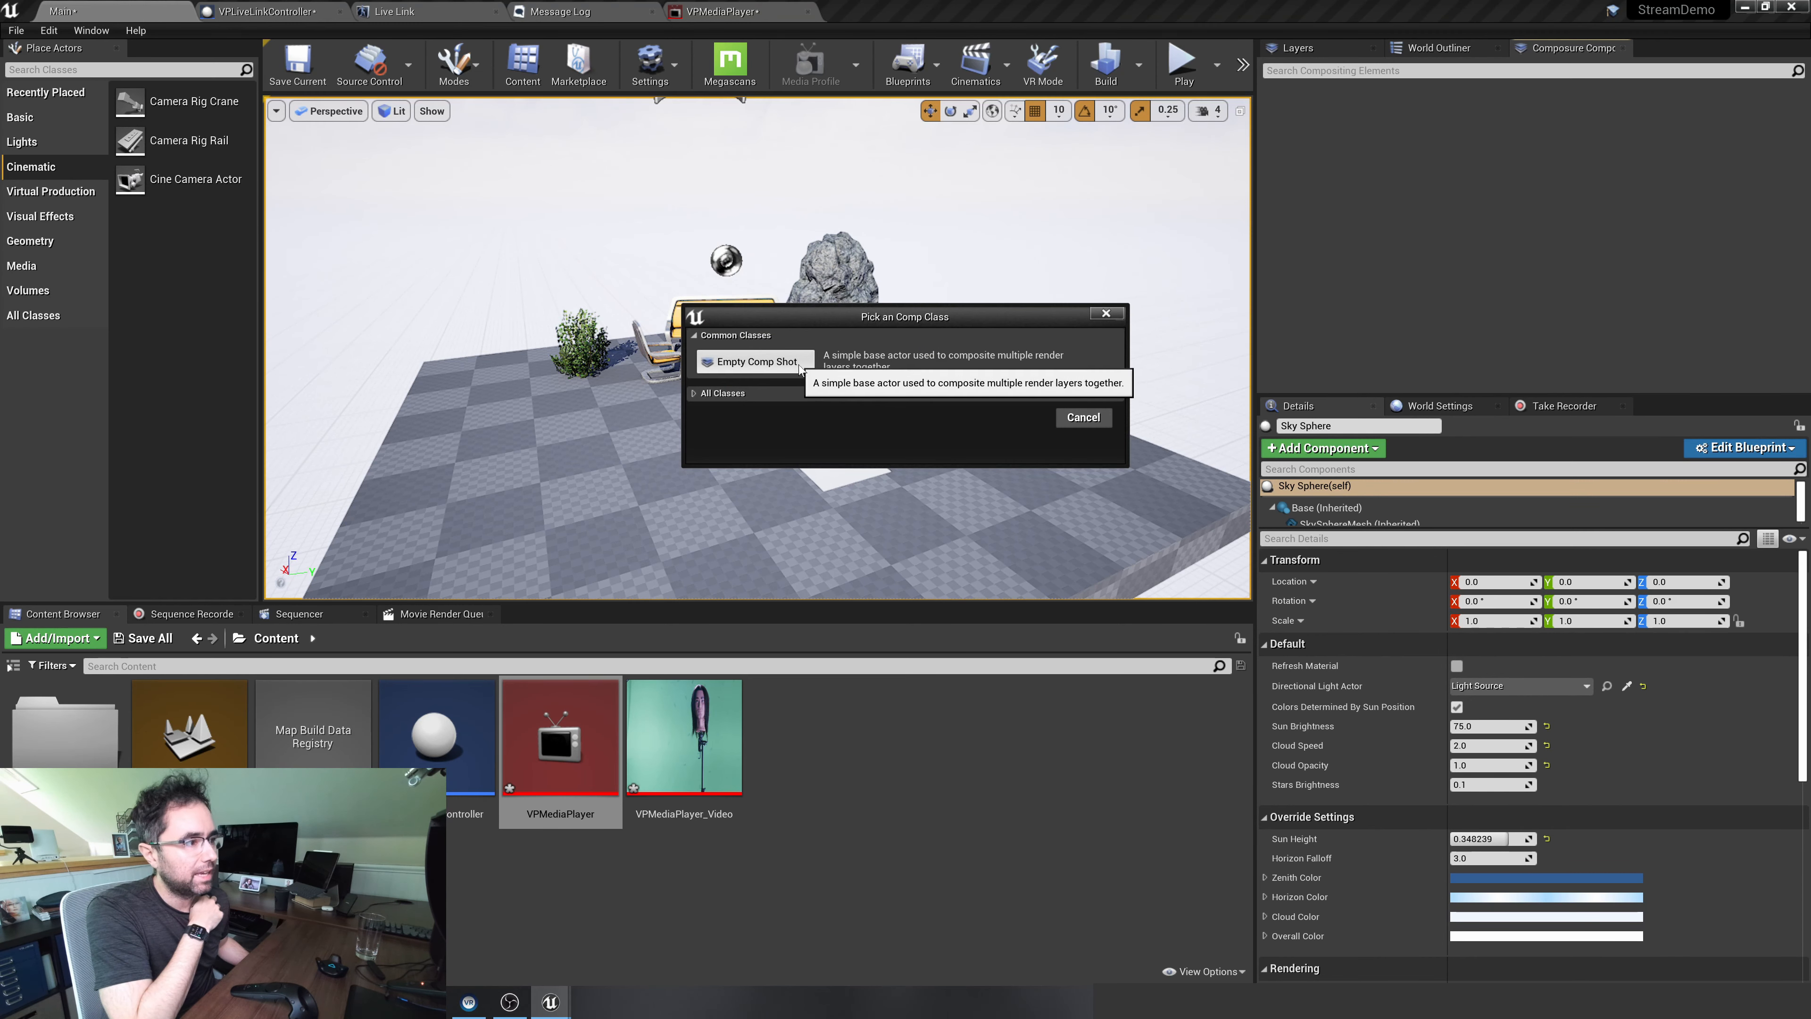
pyautogui.click(720, 360)
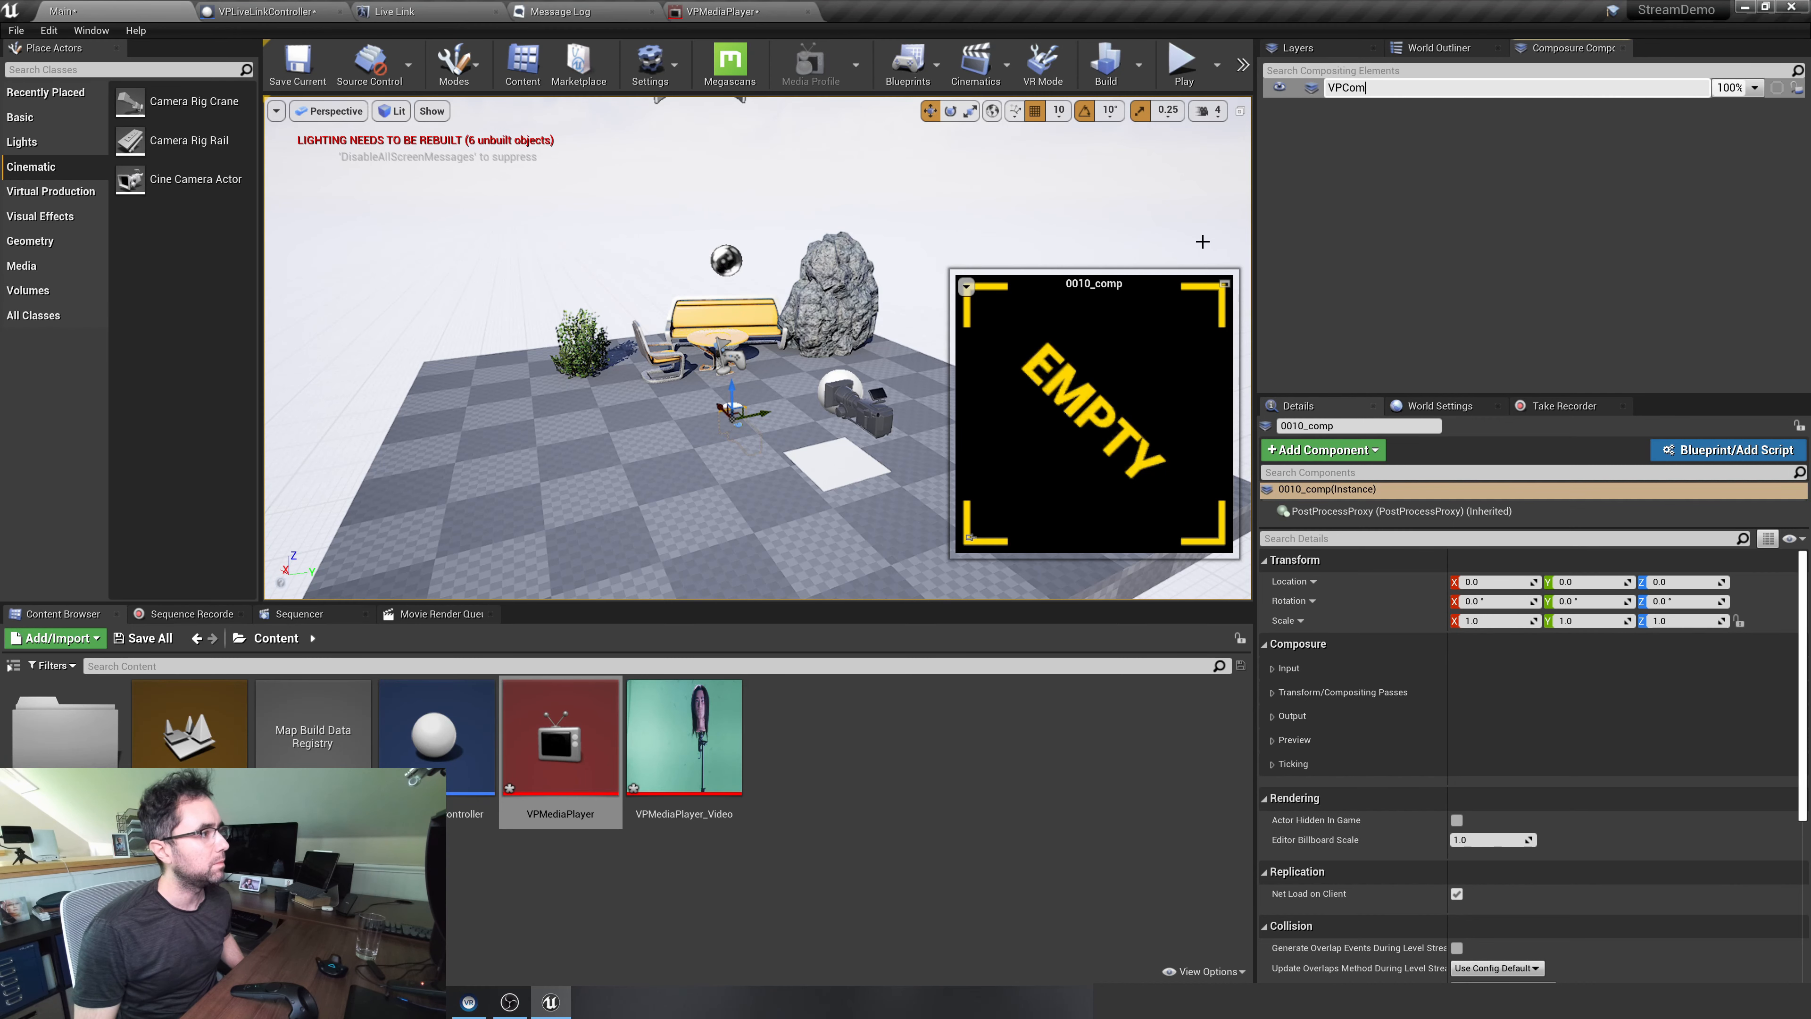
pyautogui.press('Return')
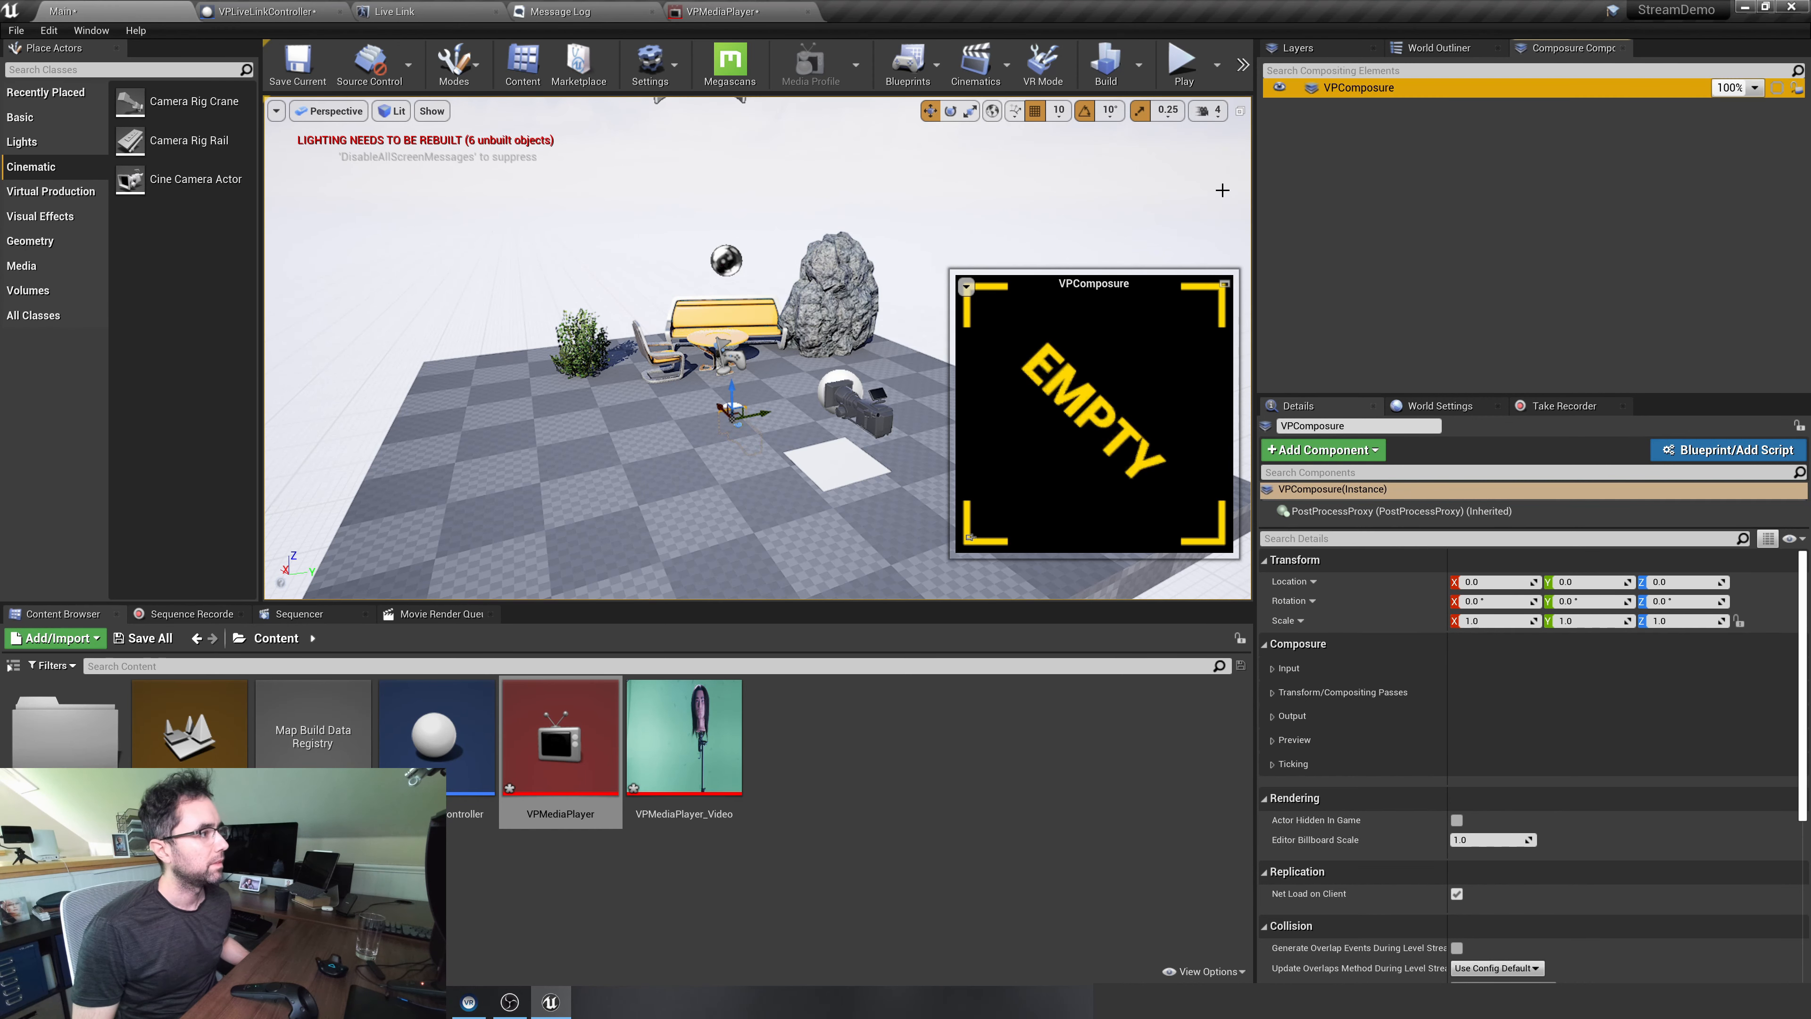
# Check how the VPComposure element is listed among the actors in the World Outliner
pyautogui.press('F2')
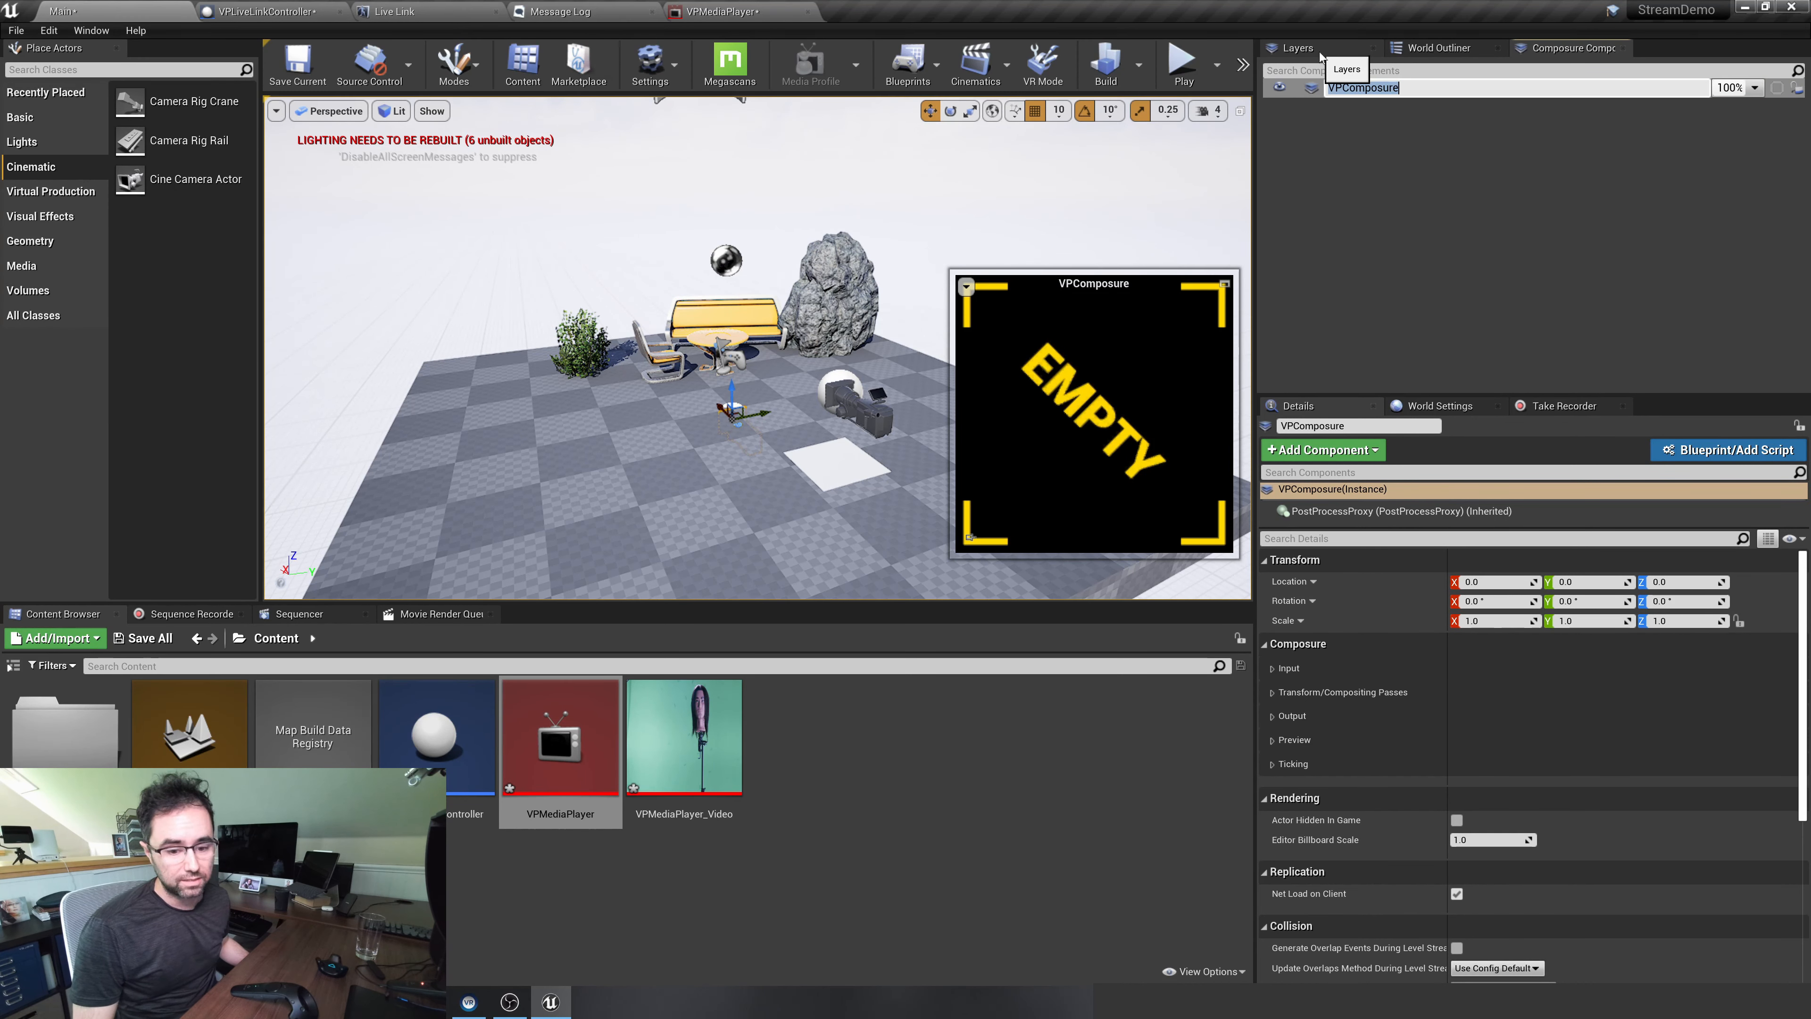
pyautogui.click(1320, 56)
pyautogui.click(1419, 49)
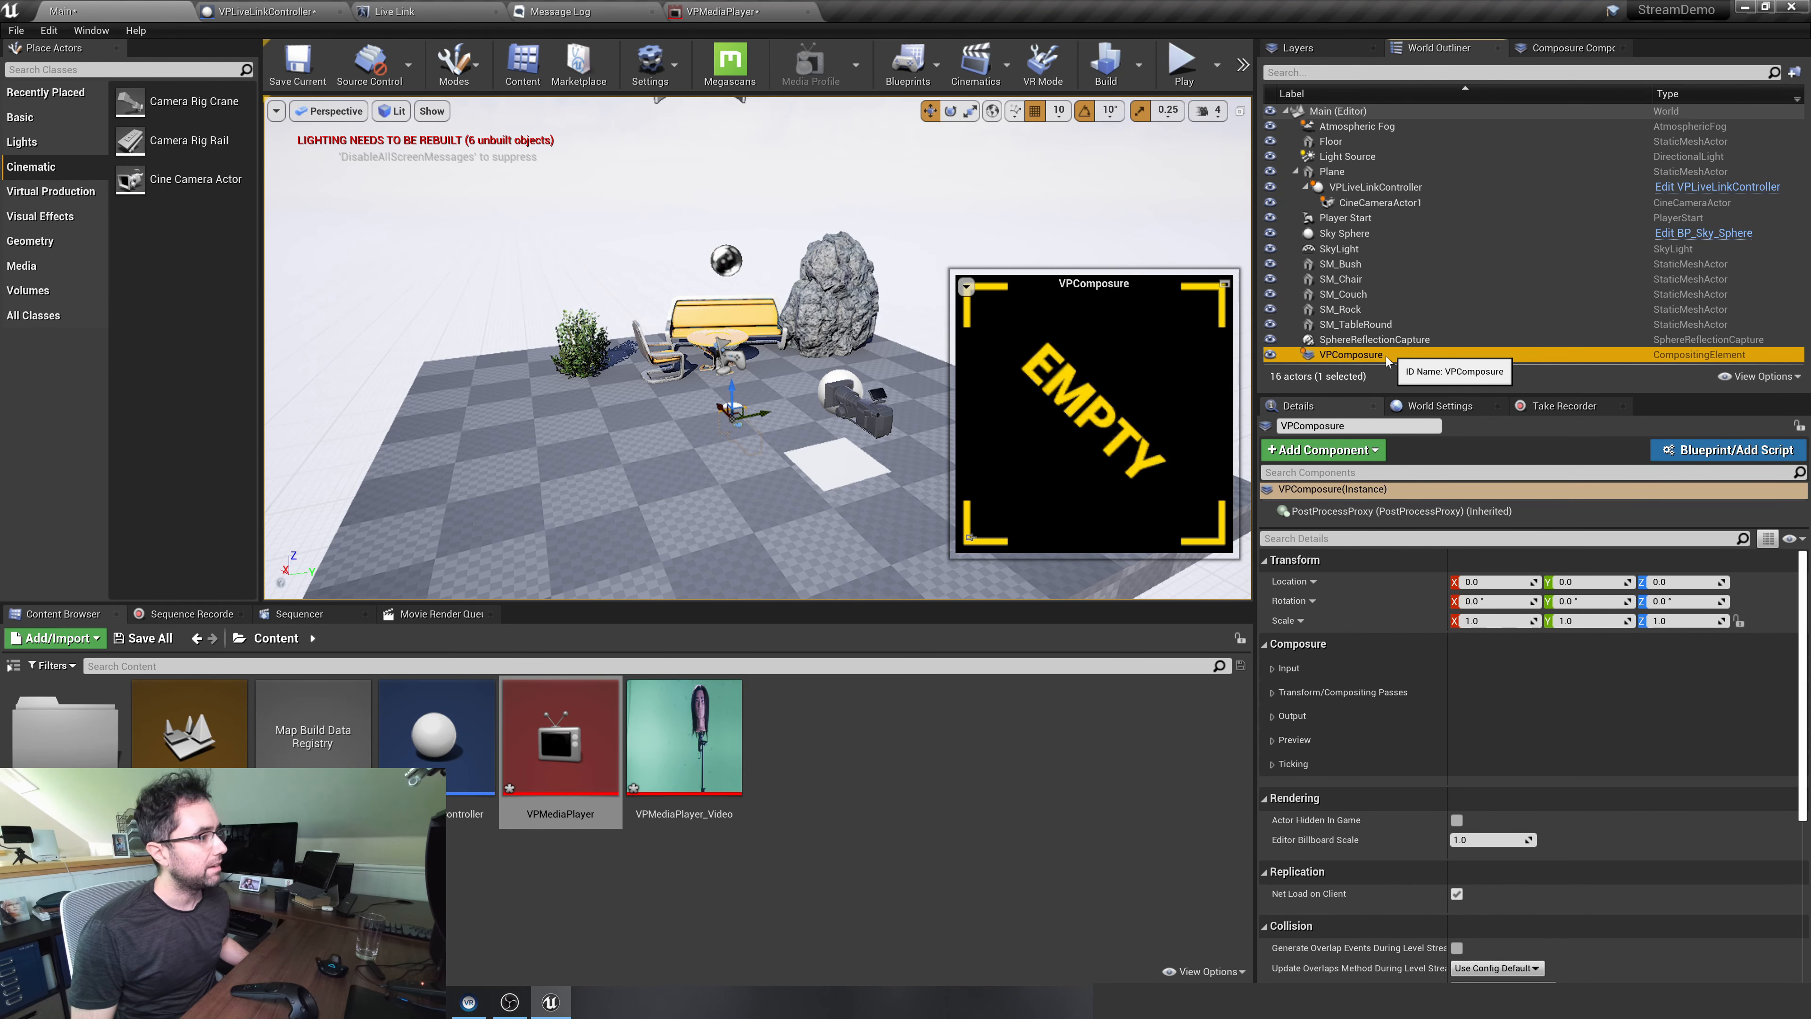
pyautogui.click(1561, 47)
pyautogui.click(1459, 56)
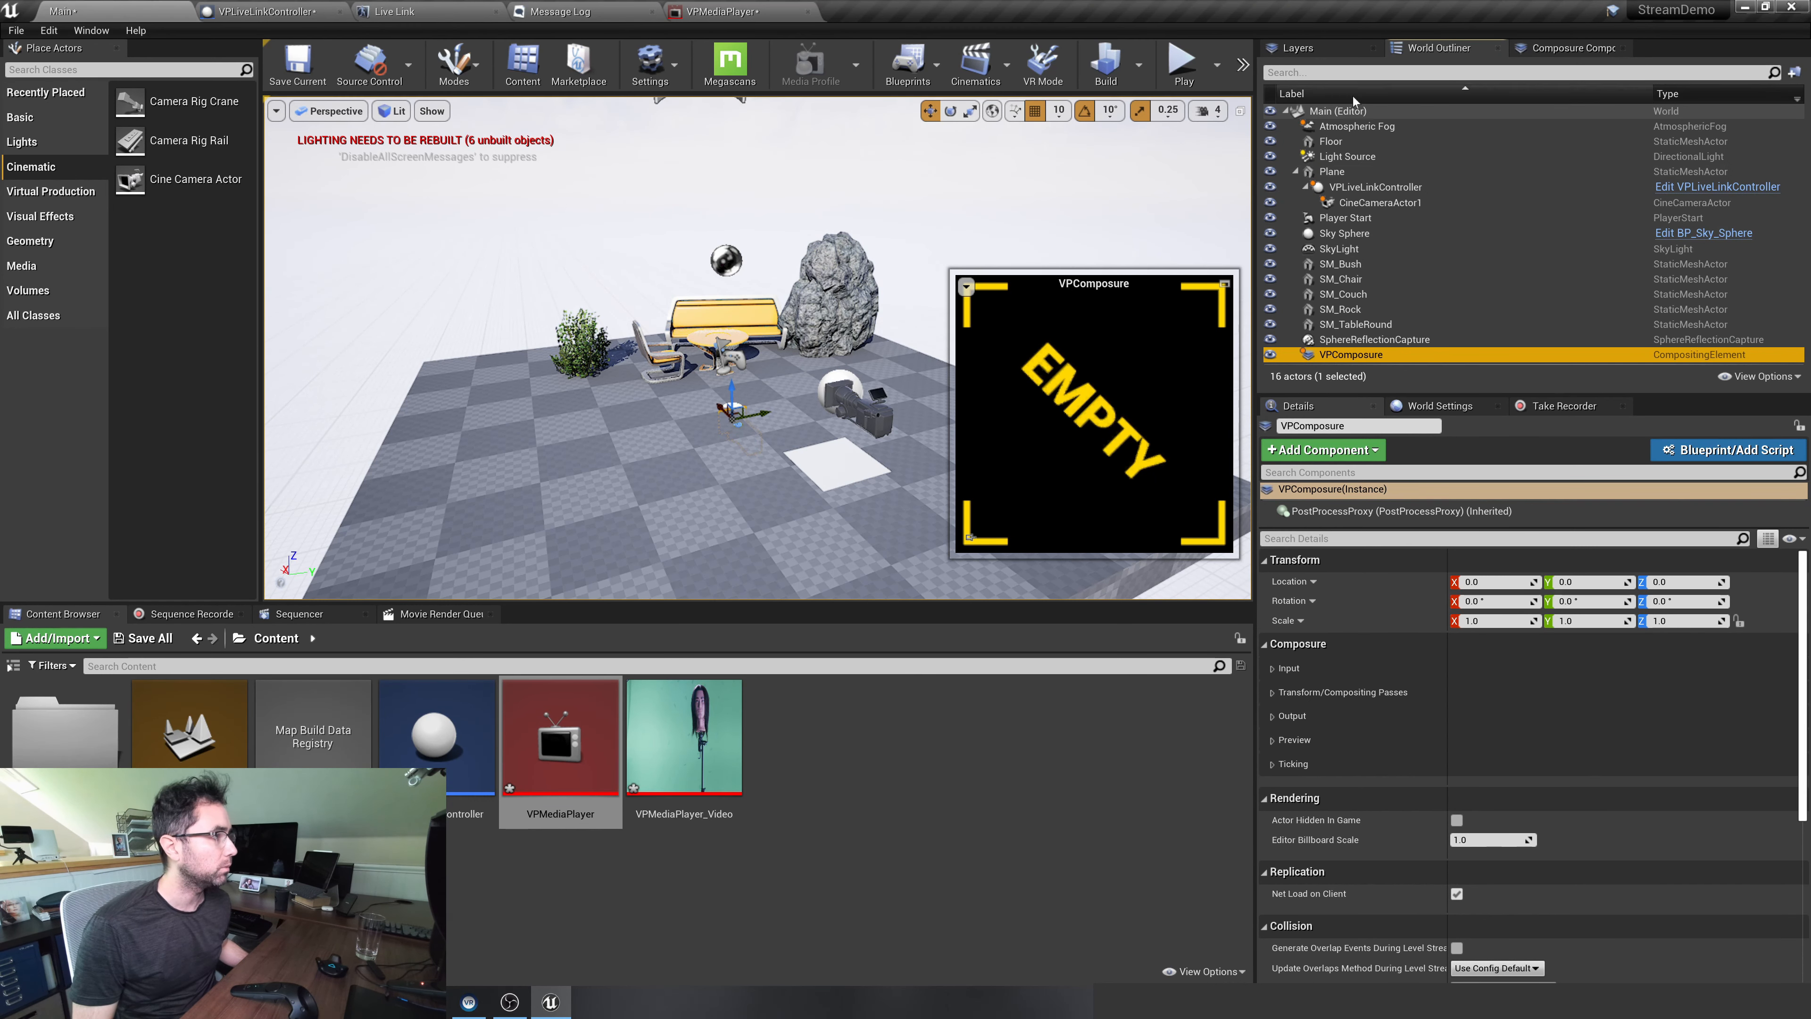
# Create a folder named Composure in the World Outliner and move the VPComposure element into it
pyautogui.rightClick(1338, 113)
pyautogui.click(1362, 124)
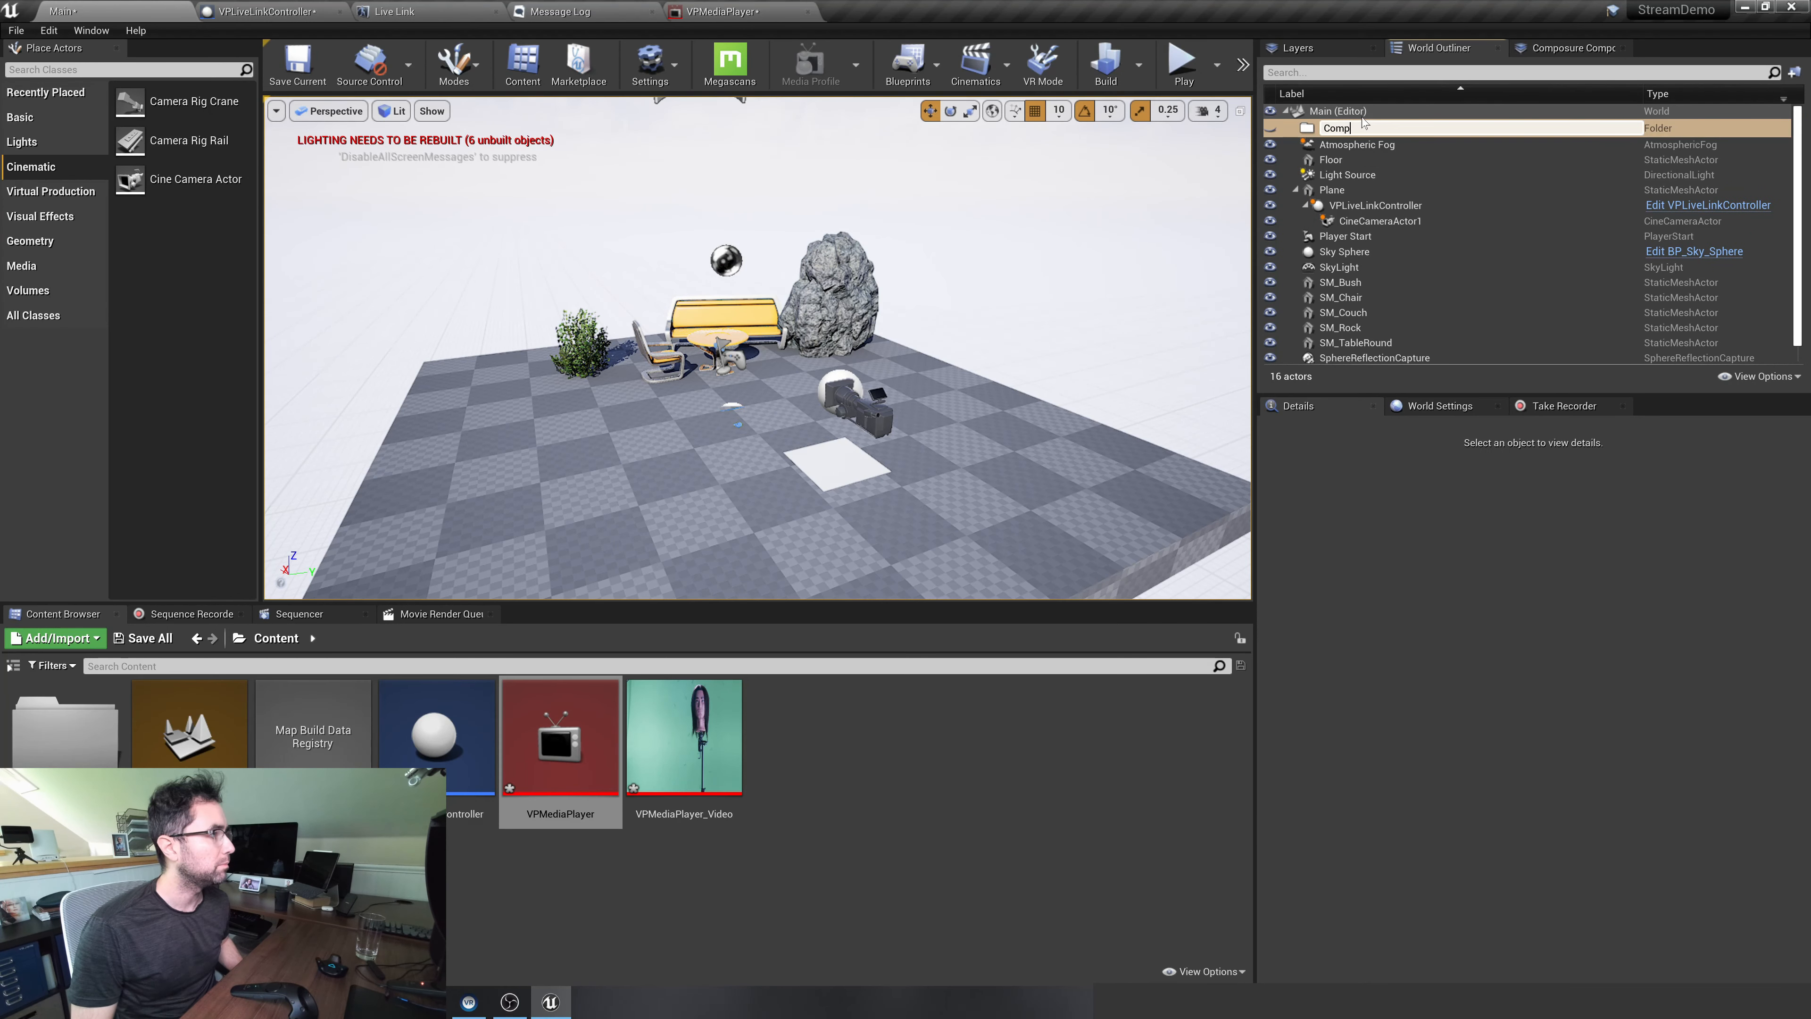
pyautogui.write('e')
pyautogui.press('Return')
pyautogui.scroll(-1, 1347, 331)
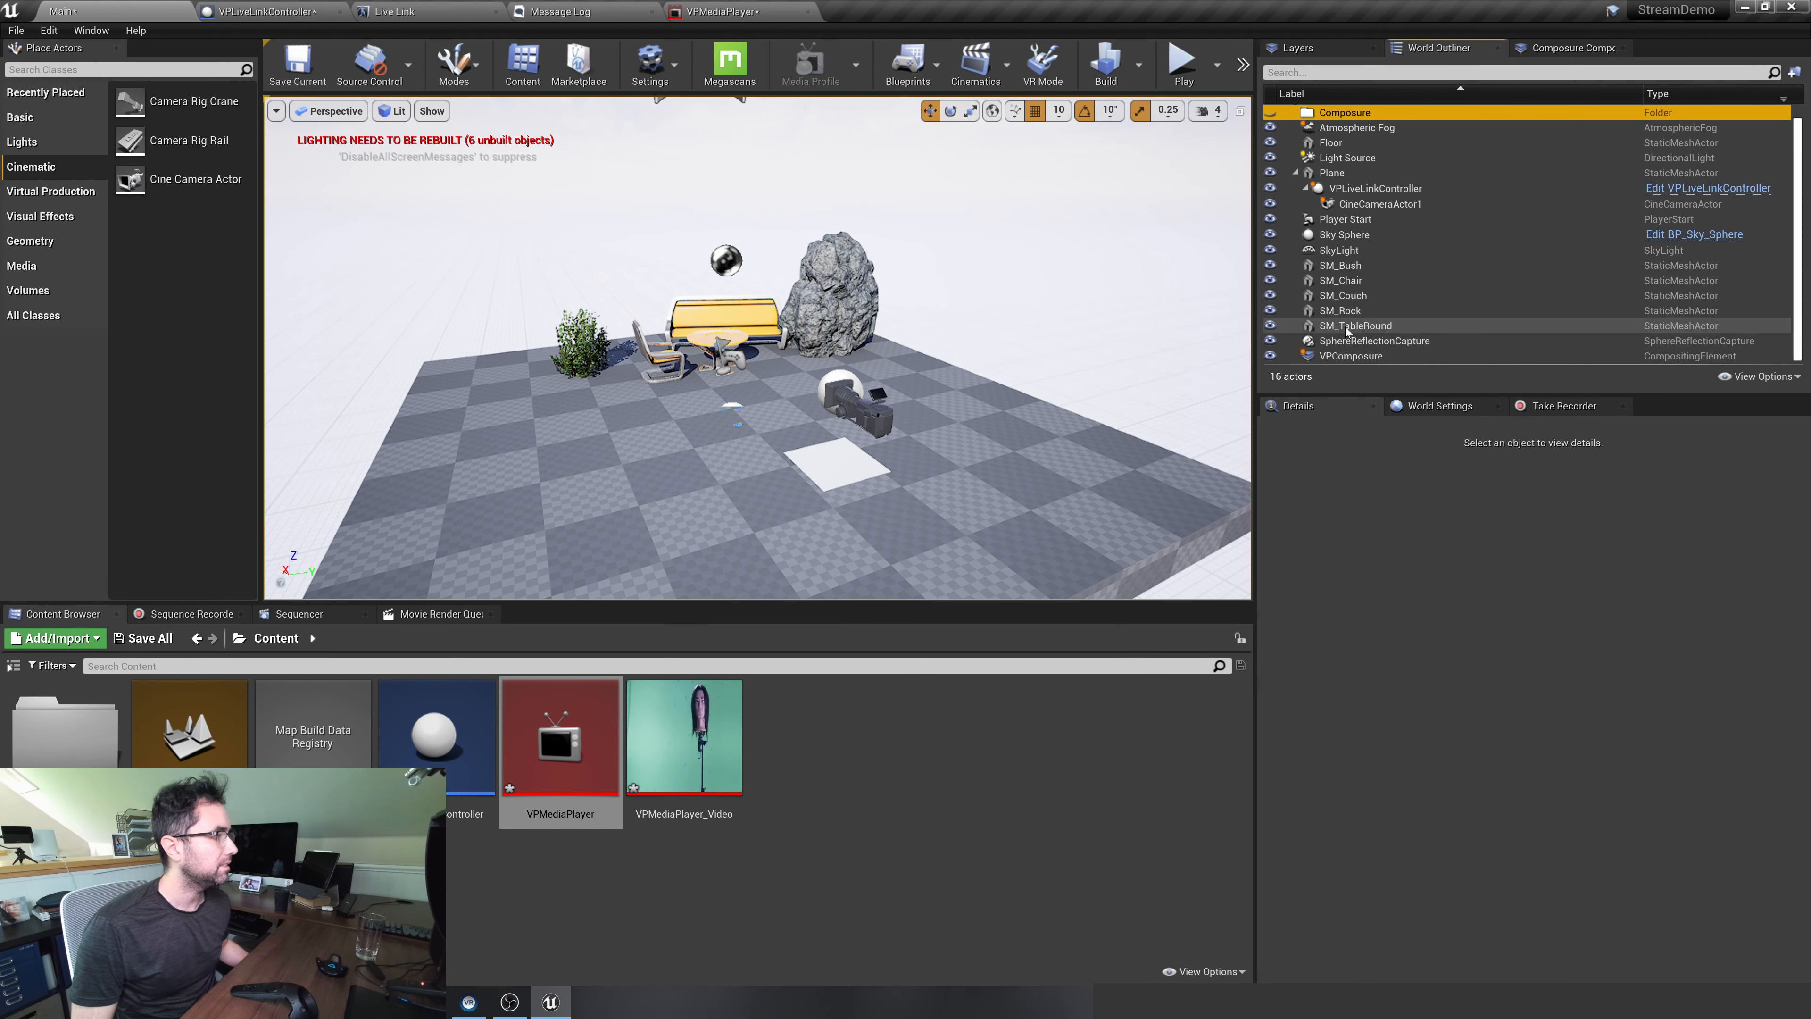
pyautogui.moveTo(1347, 357); pyautogui.dragTo(1347, 113)
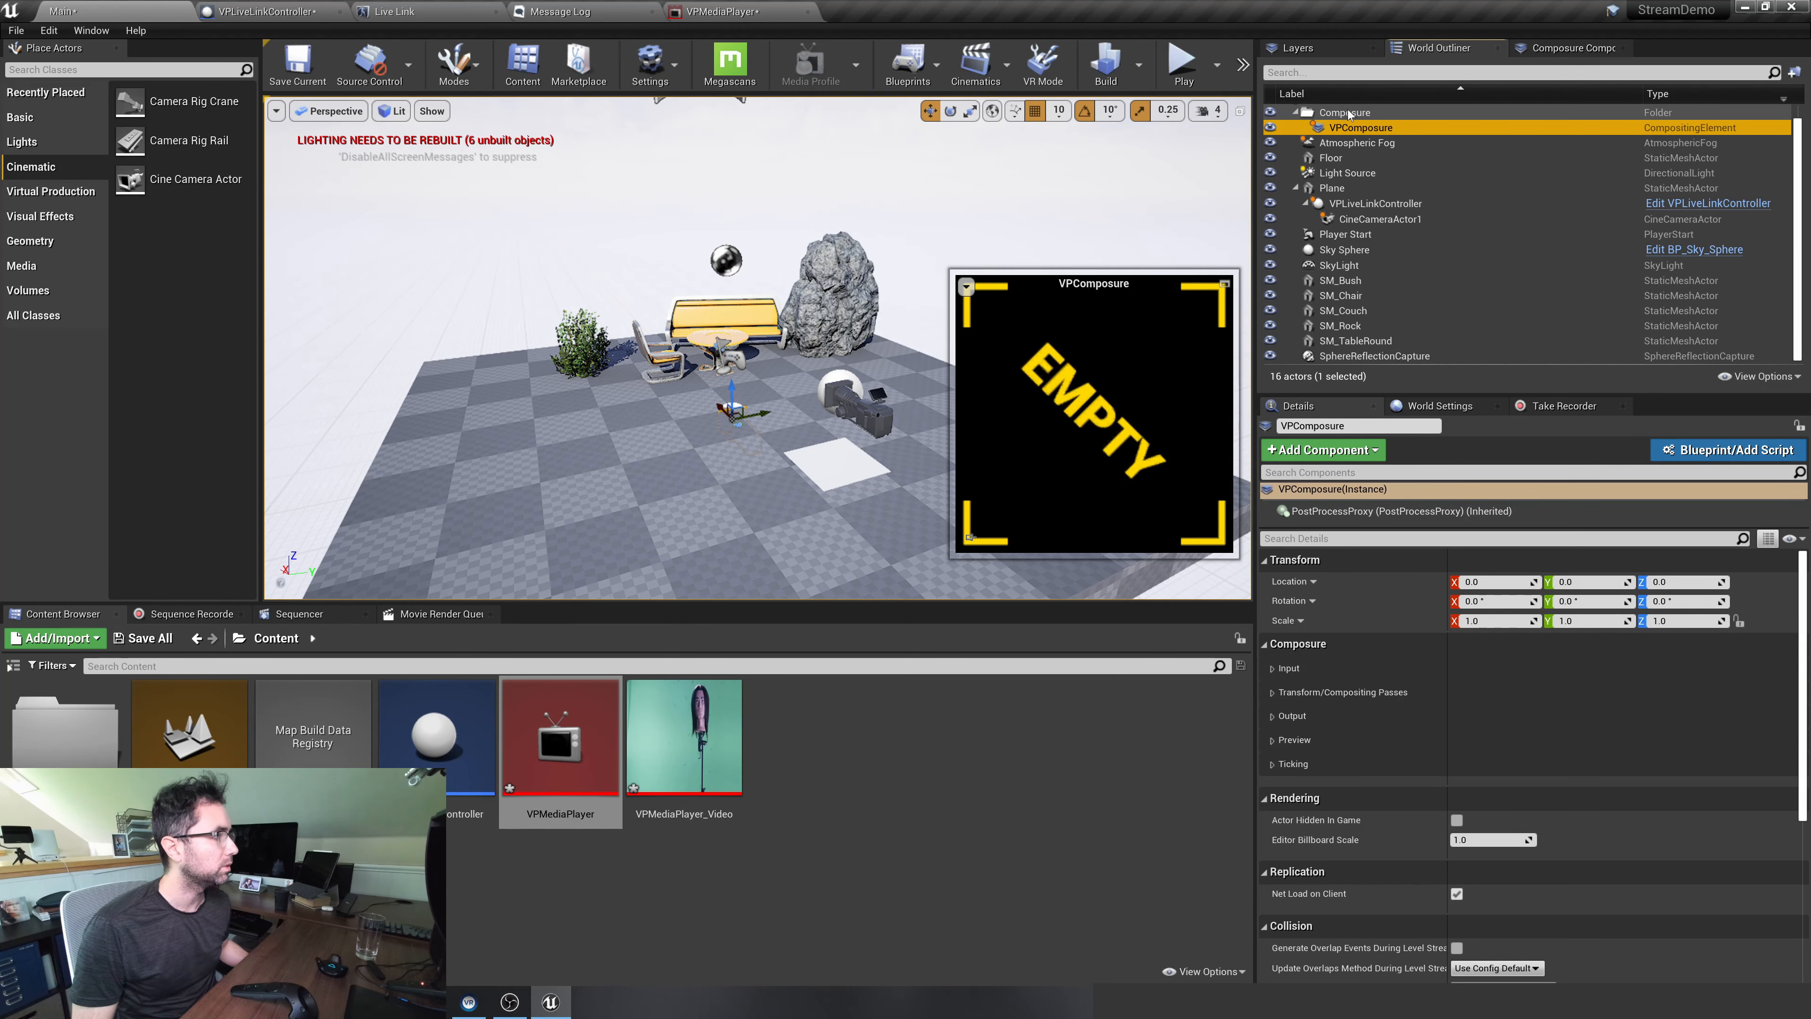
# Add a Media Plate layer element under the VPComposure comp in the compositing elements list
pyautogui.click(1558, 48)
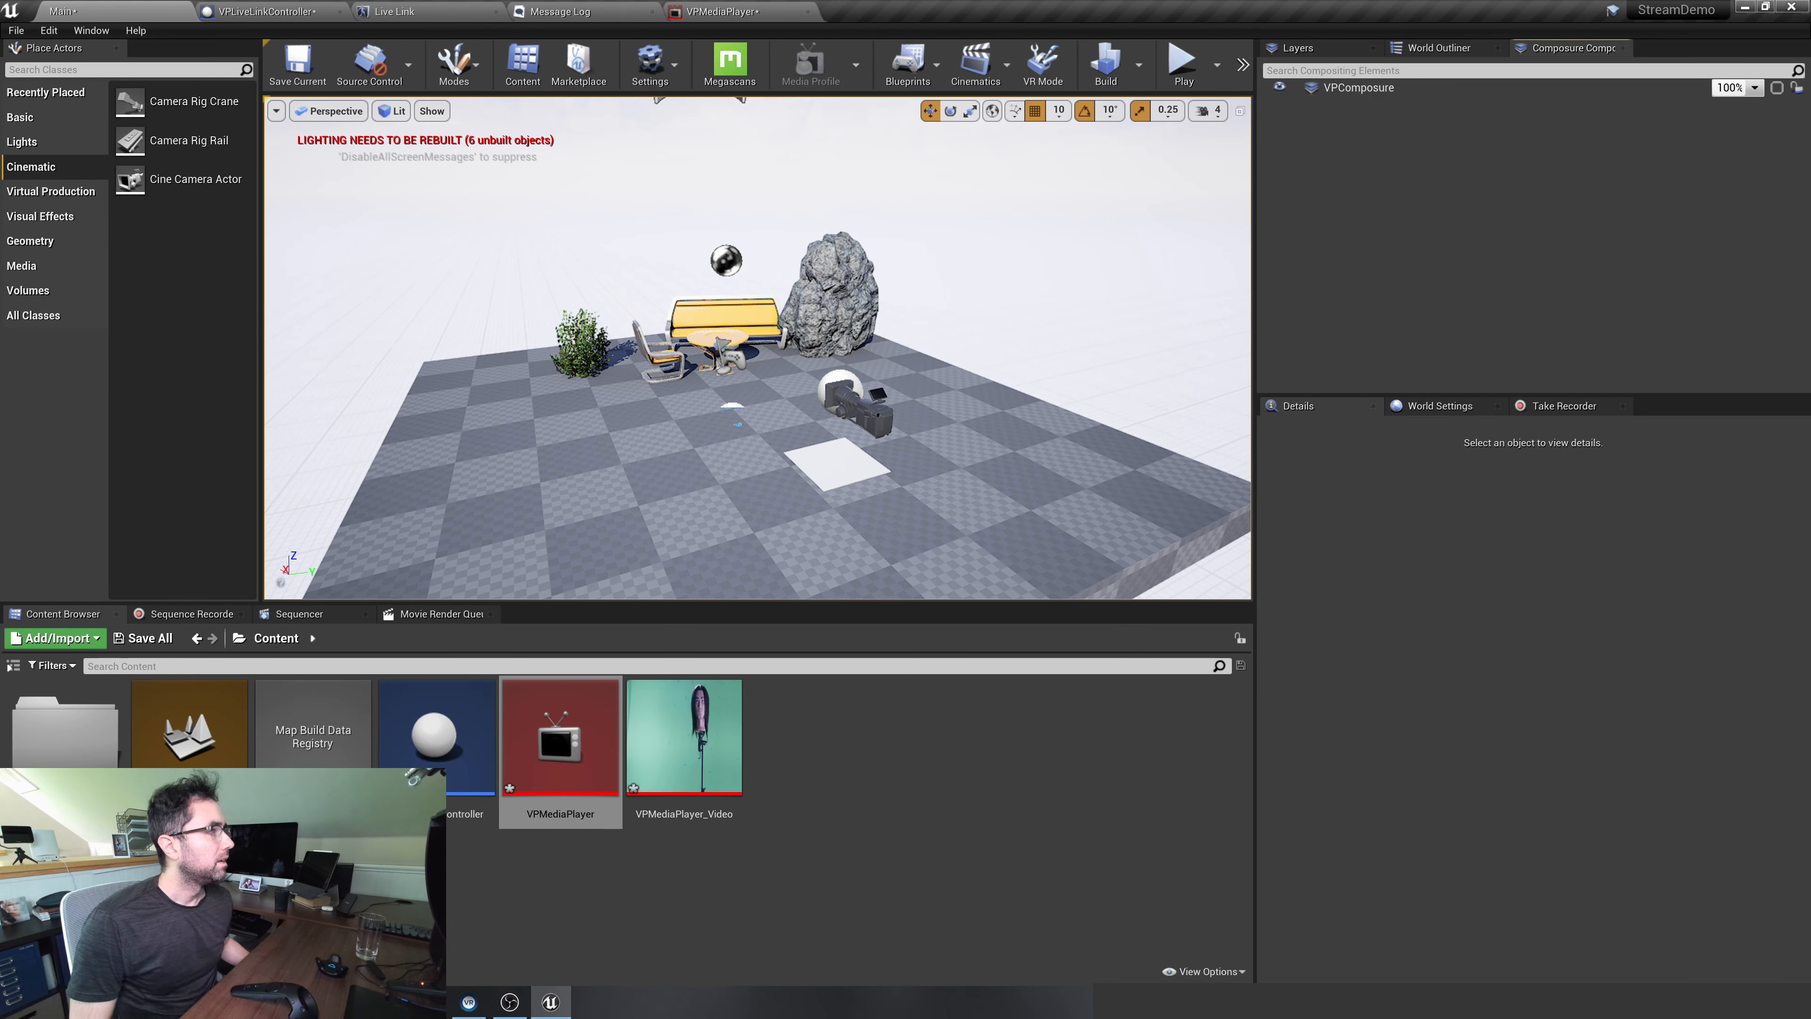
pyautogui.click(1386, 89)
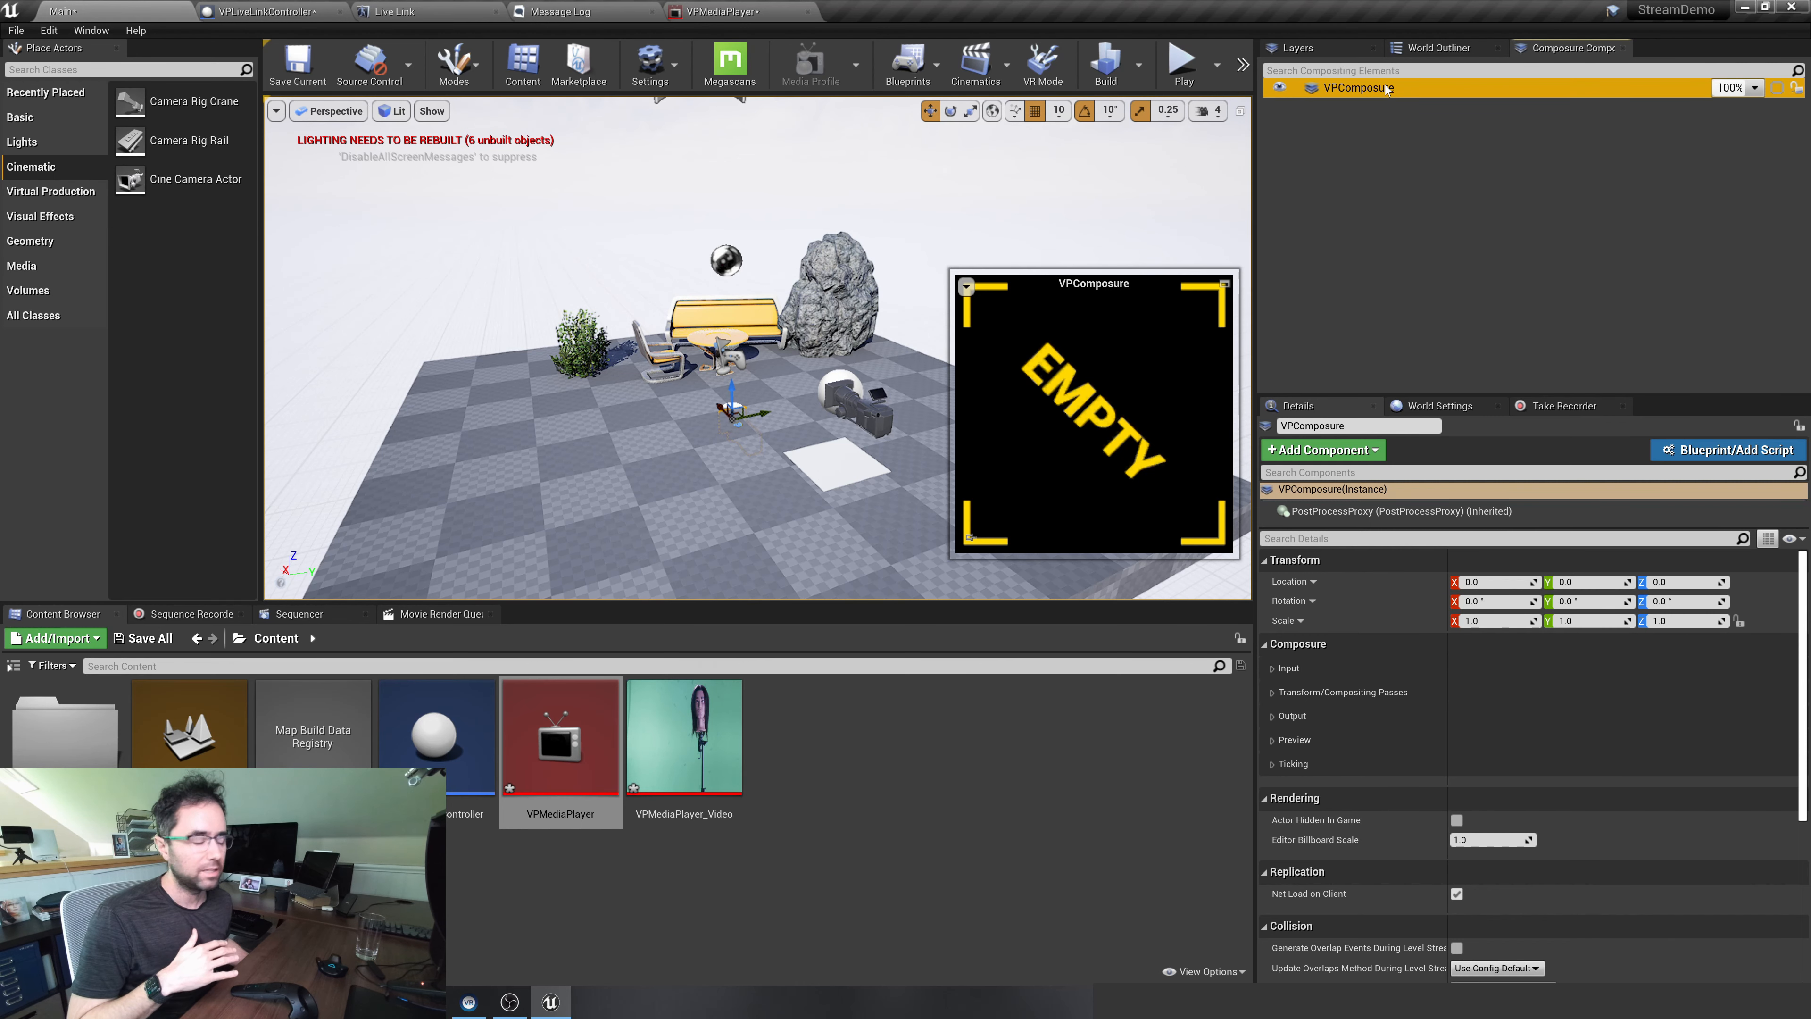
pyautogui.rightClick(1376, 89)
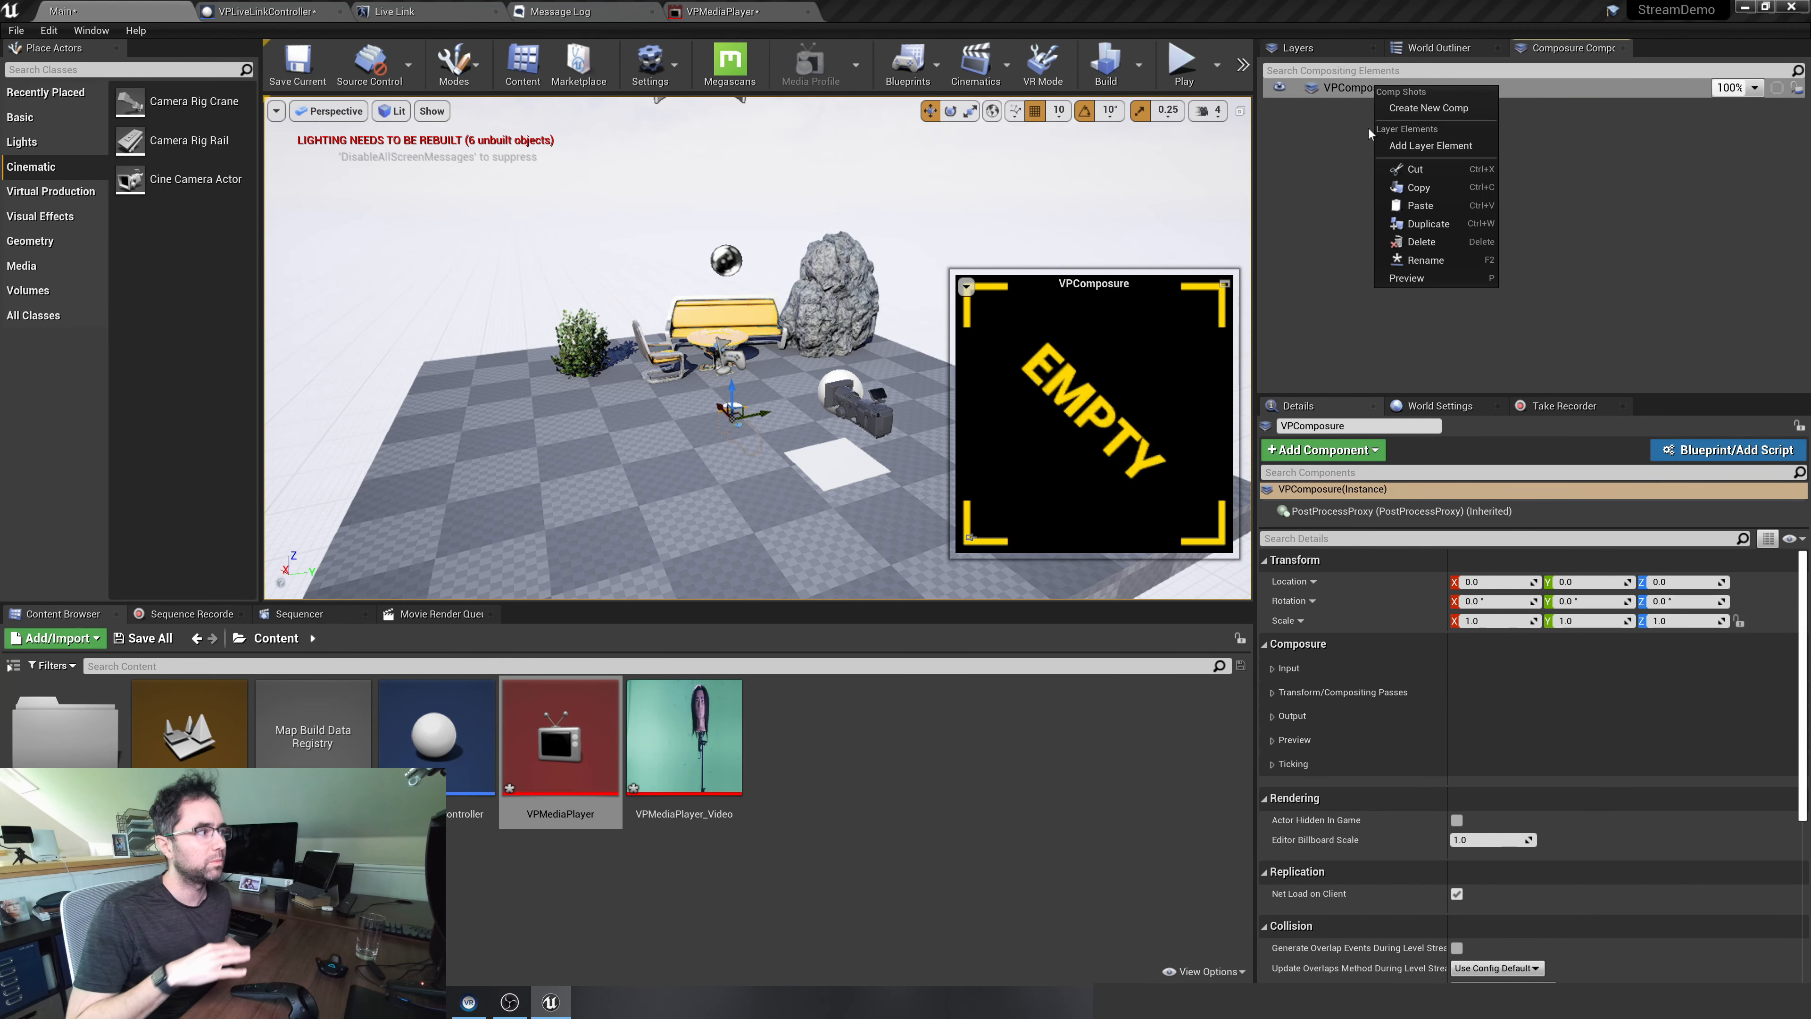
pyautogui.click(1354, 89)
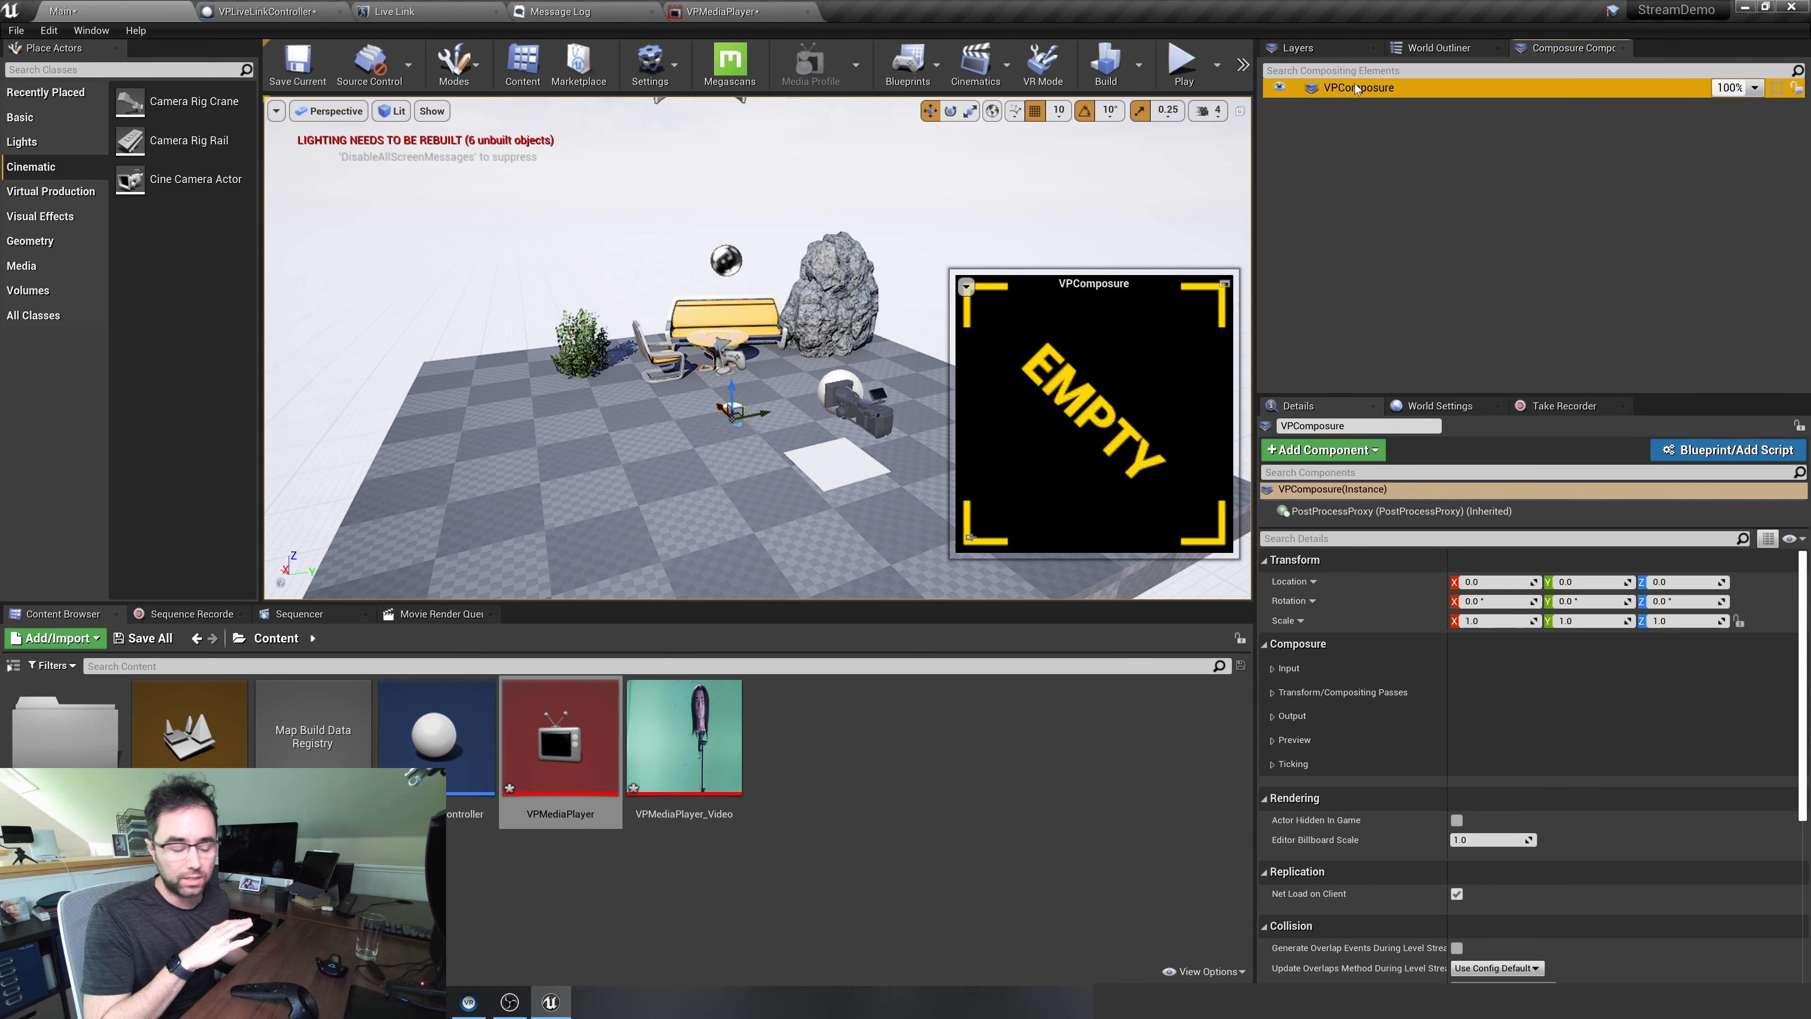
pyautogui.rightClick(1356, 89)
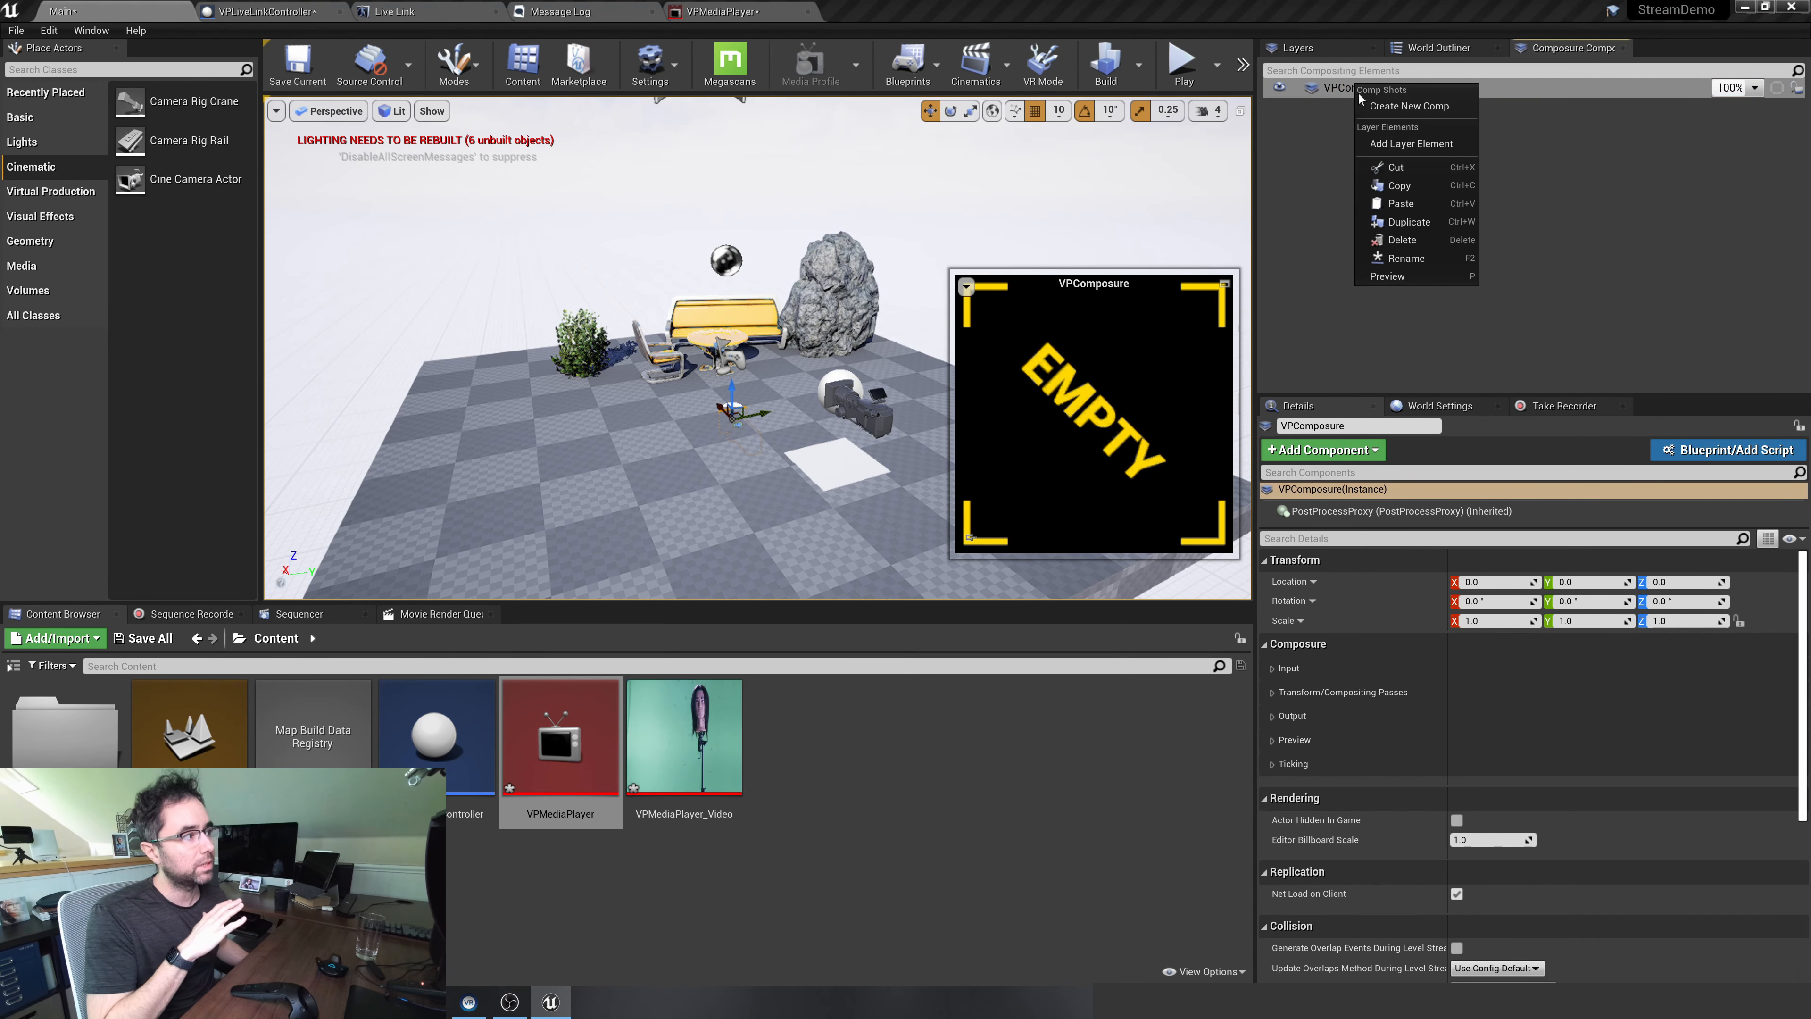
pyautogui.click(1402, 144)
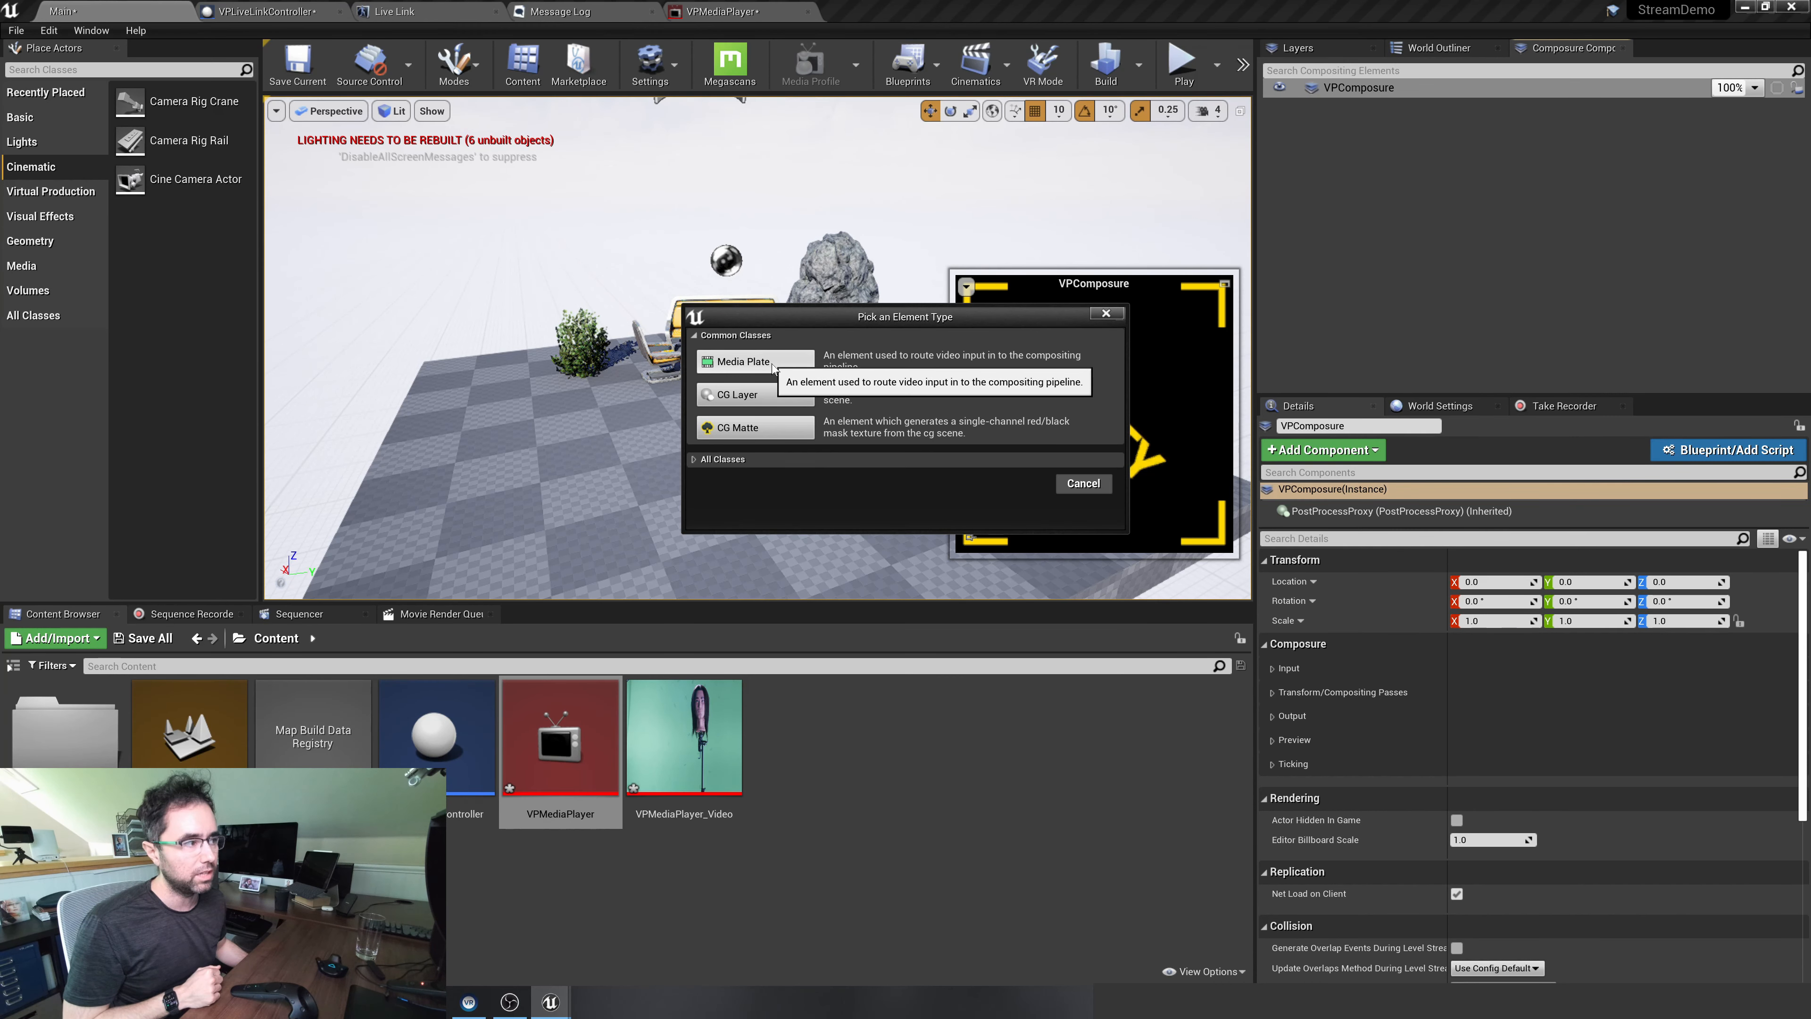
pyautogui.click(756, 361)
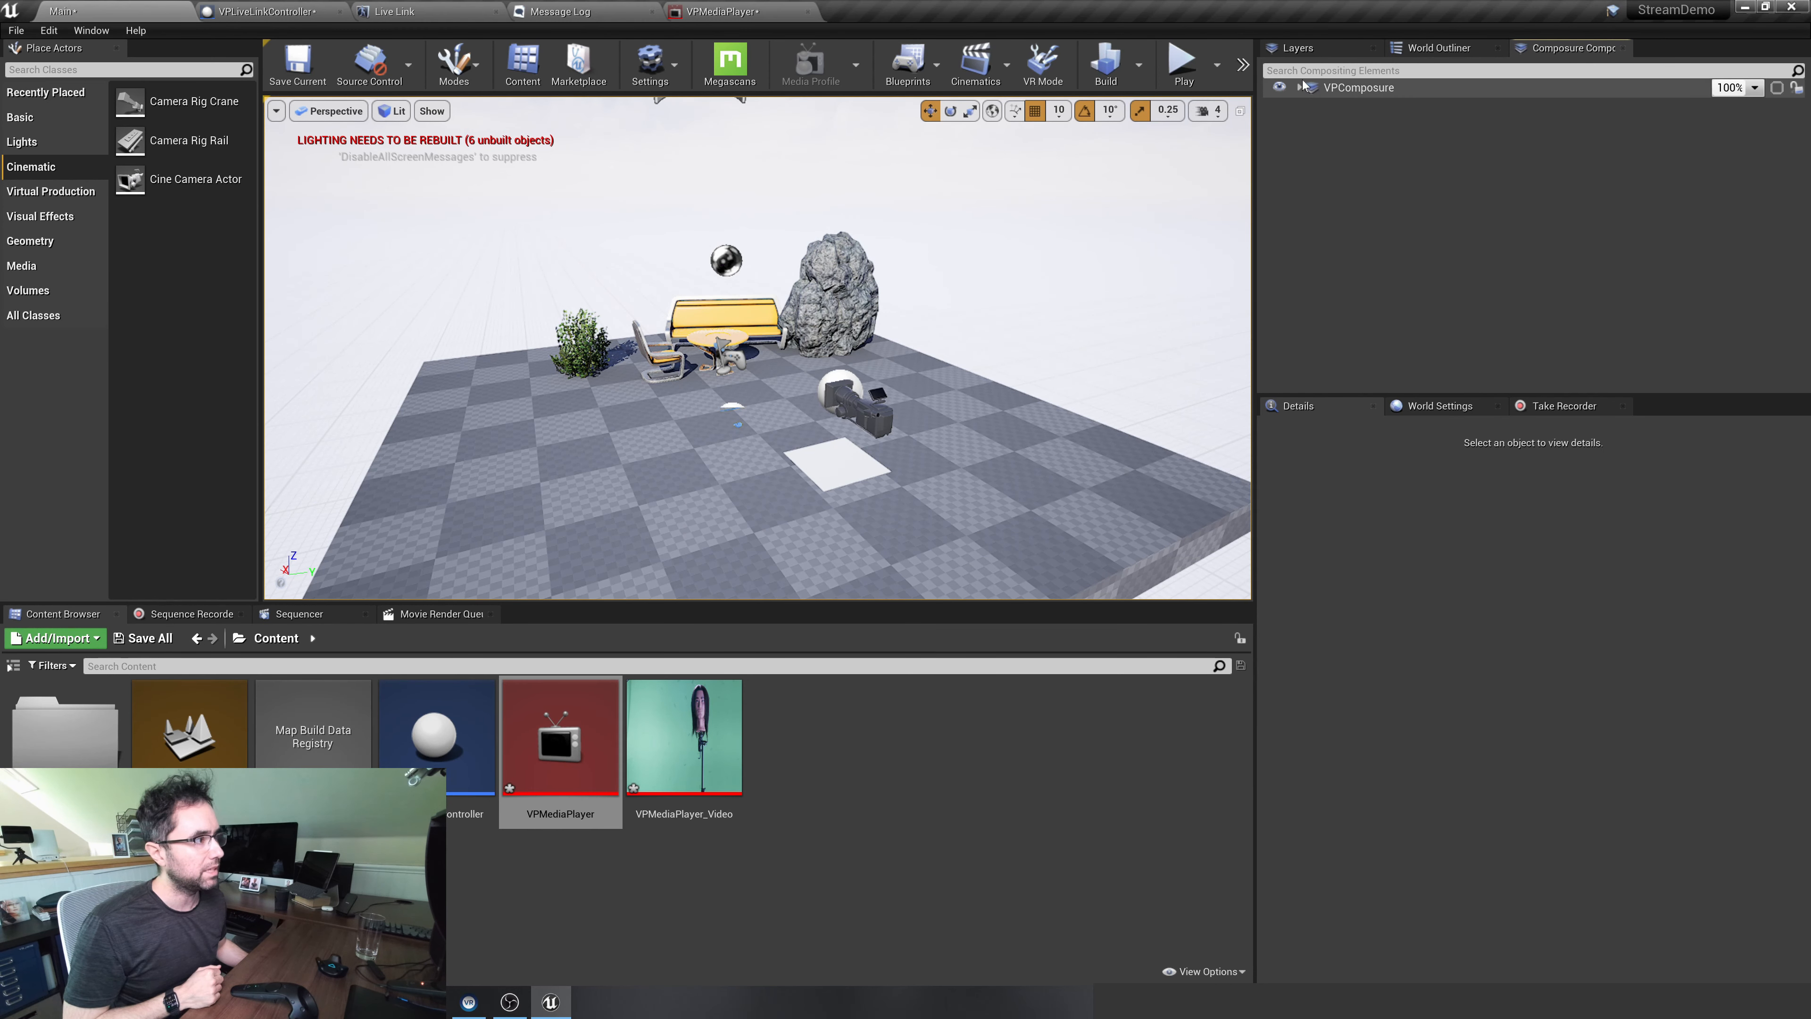
# Move the new media_plate1 actor into the Composure folder of the World Outliner
pyautogui.click(1312, 107)
pyautogui.click(1319, 52)
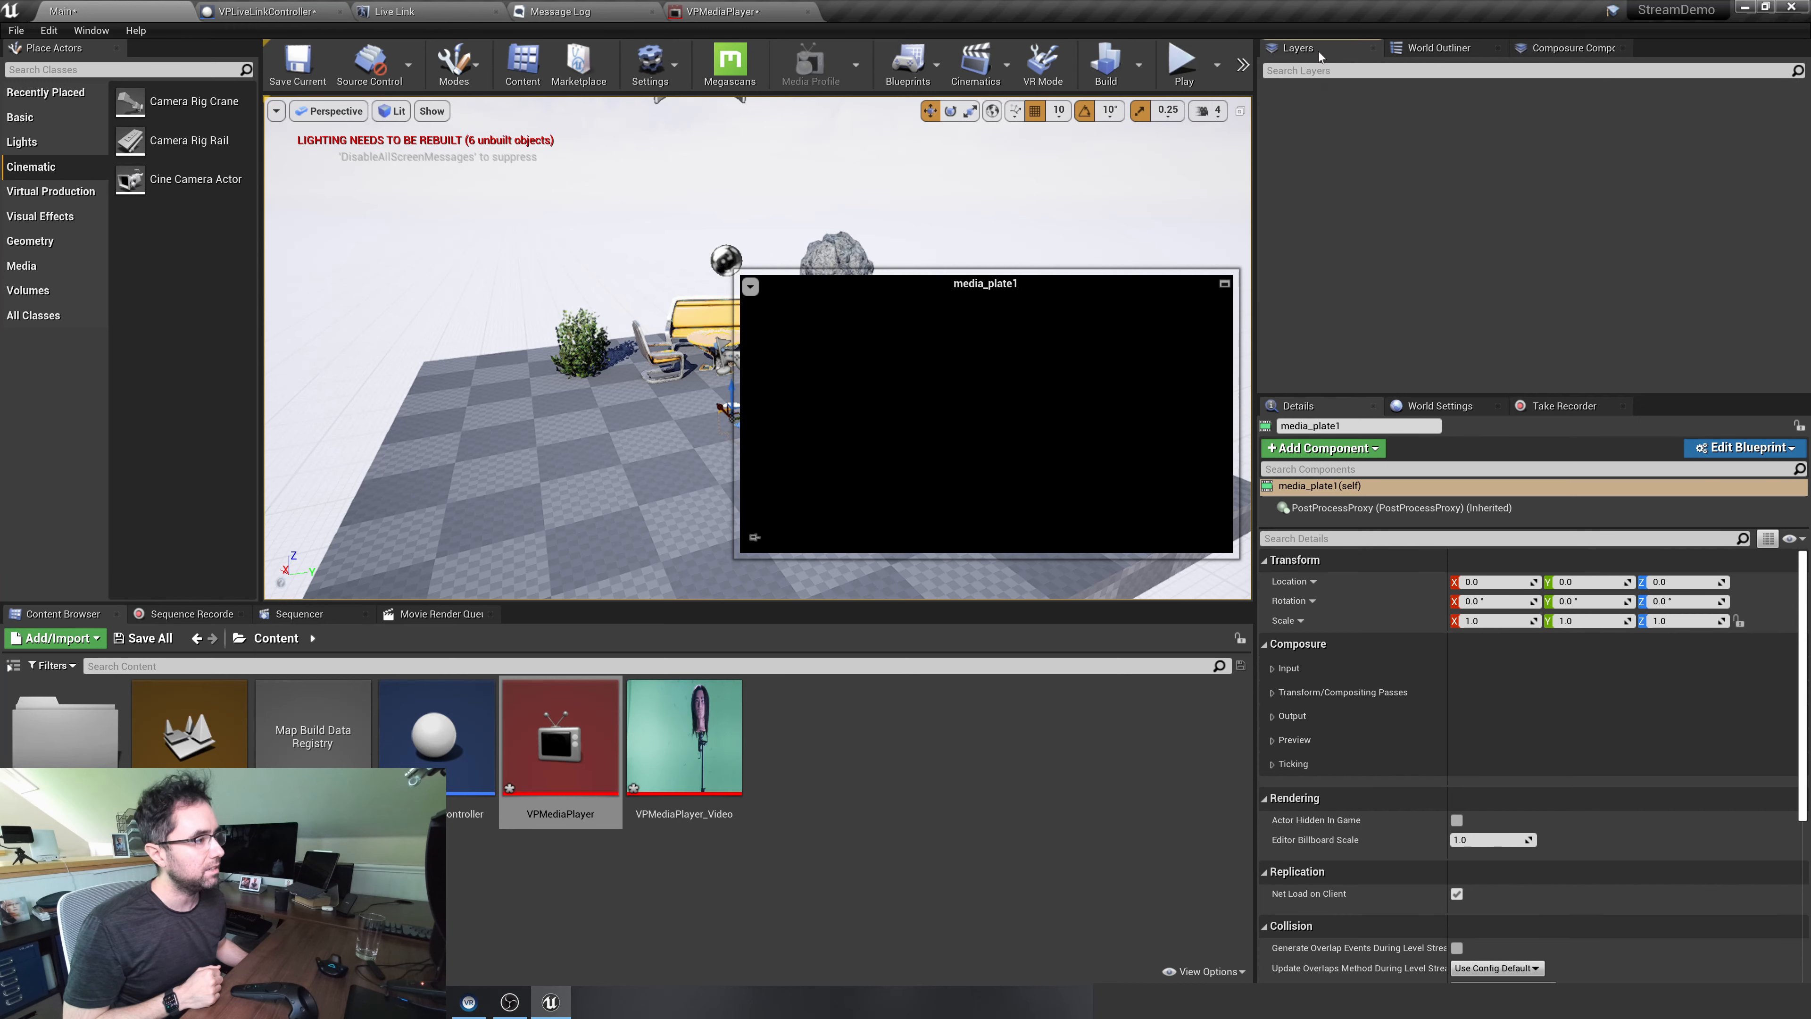
pyautogui.click(1437, 49)
pyautogui.scroll(1, 1360, 212)
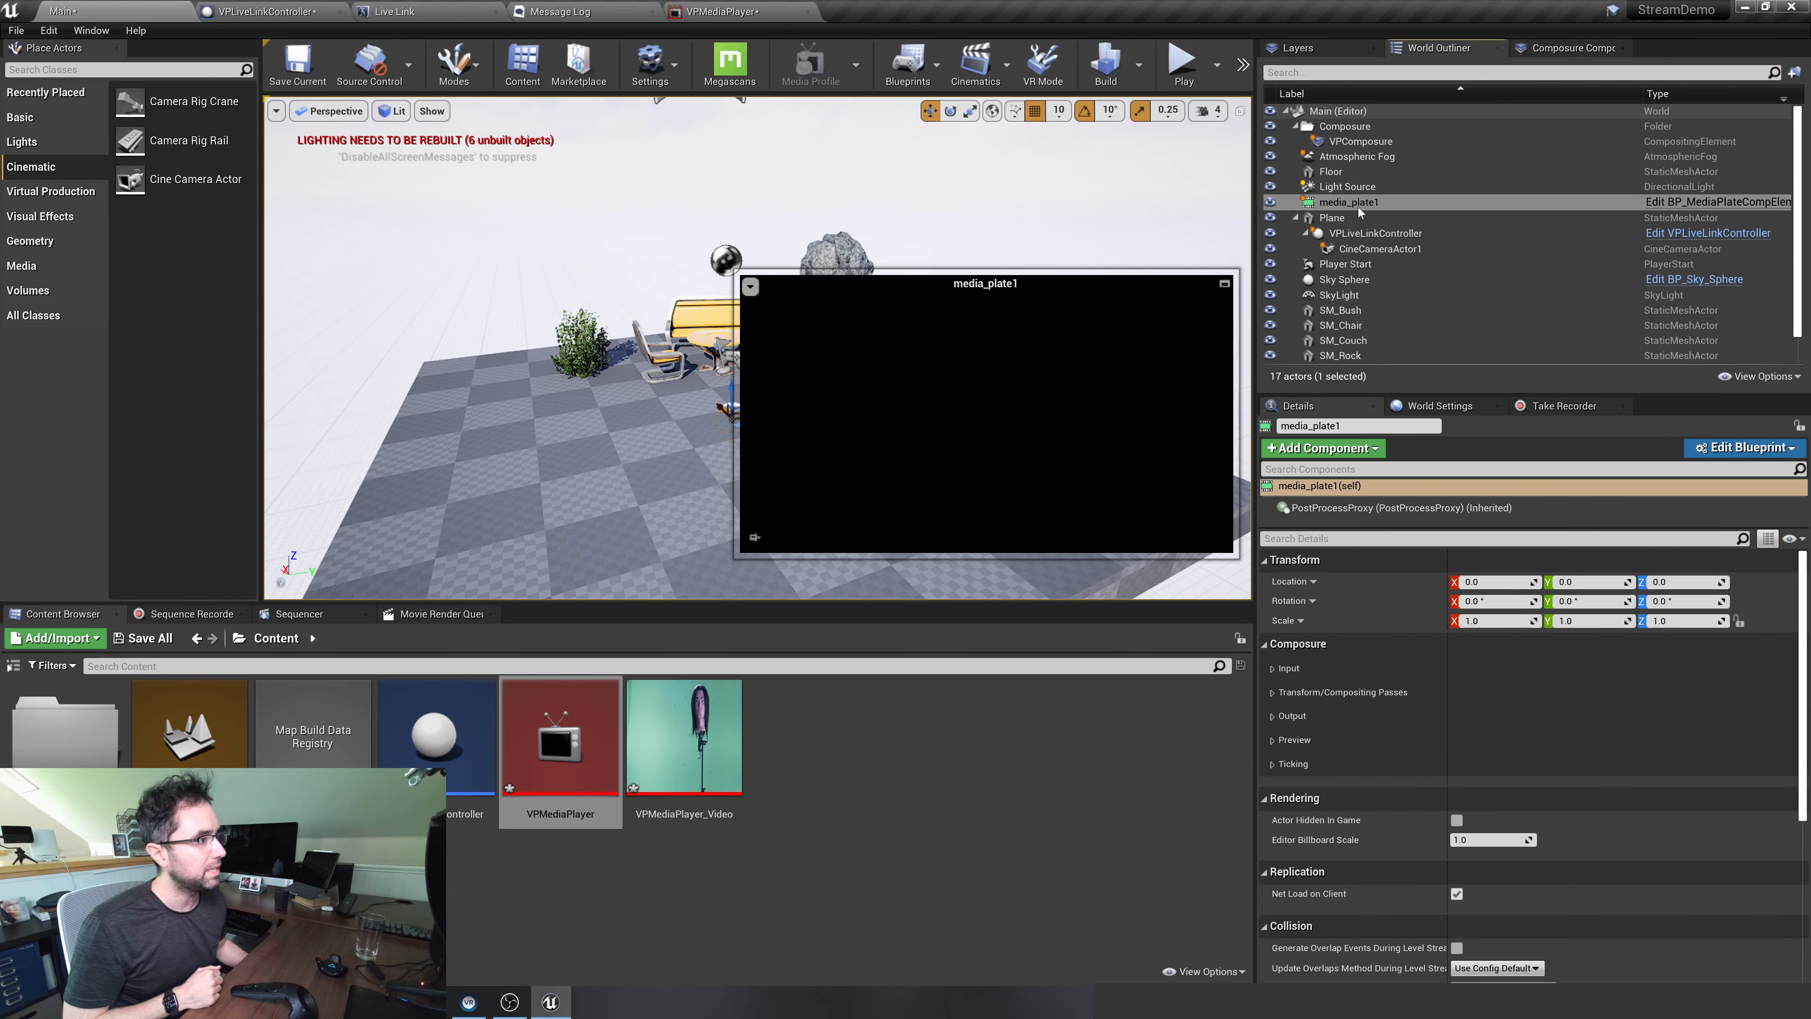
pyautogui.moveTo(1344, 127); pyautogui.dragTo(1345, 128)
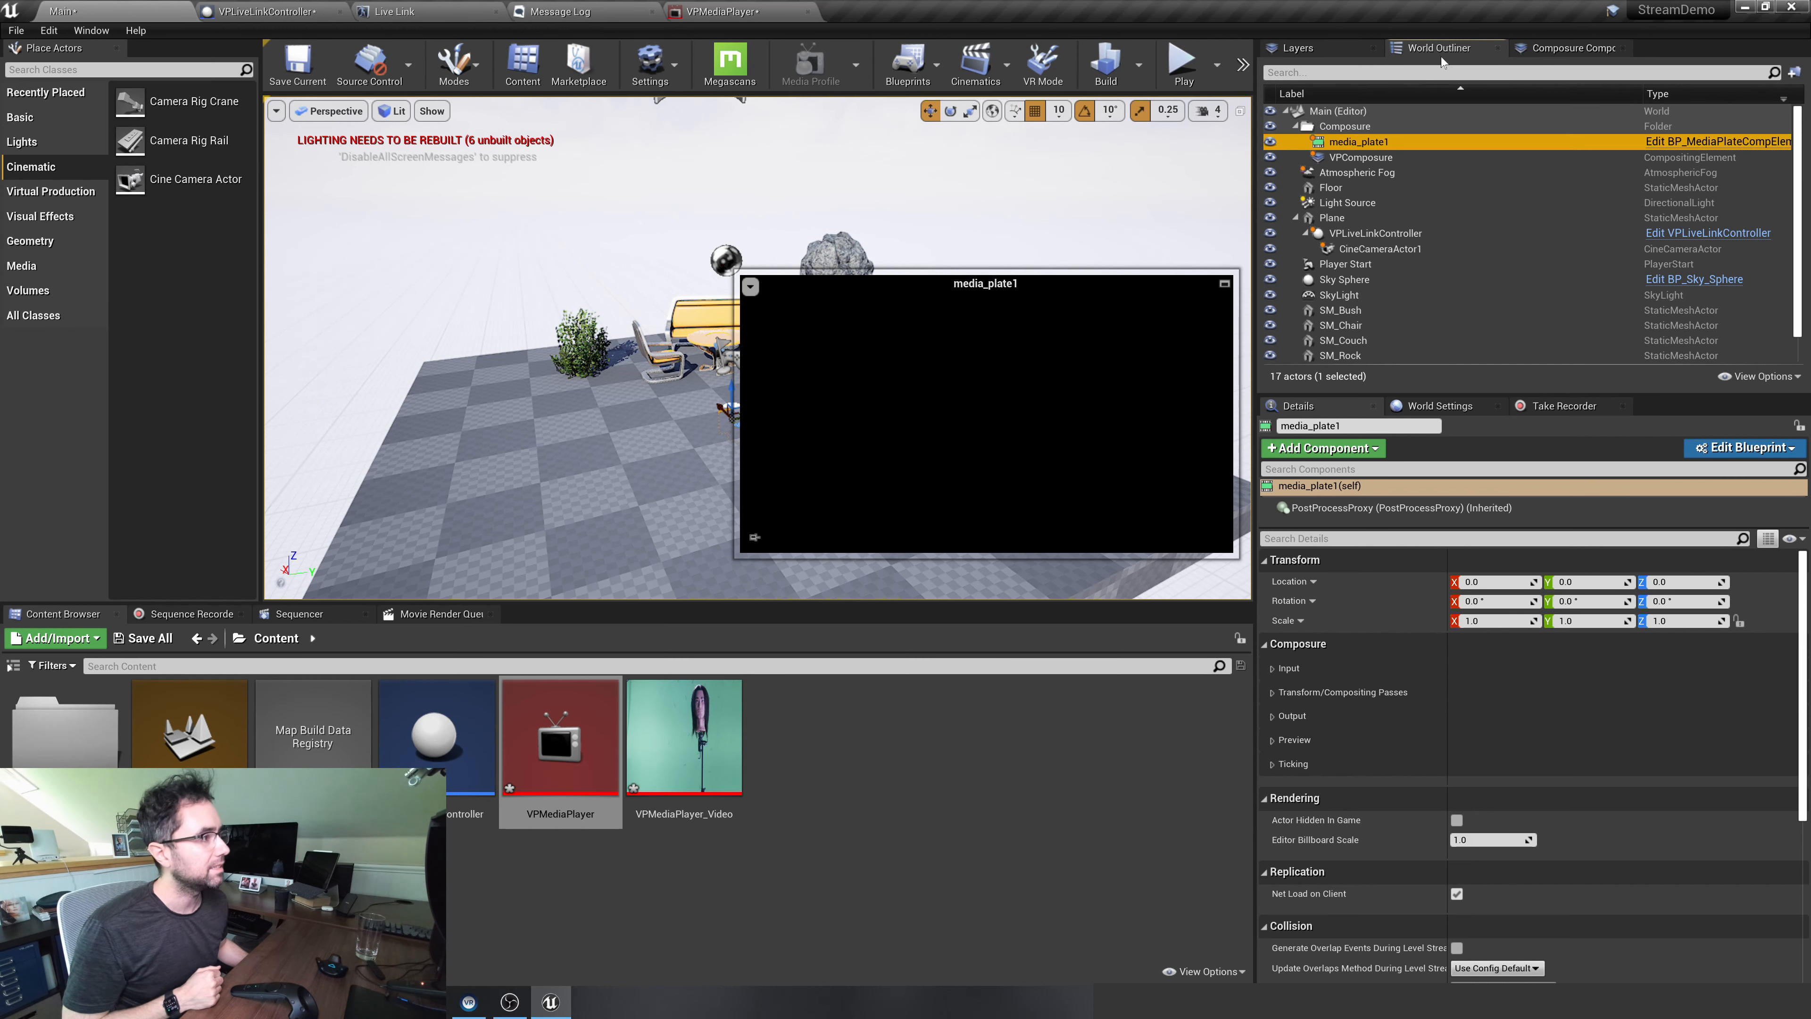
# Change the MediaSource input of media_plate1 to the Texture Input type in its Composure settings
pyautogui.click(1551, 49)
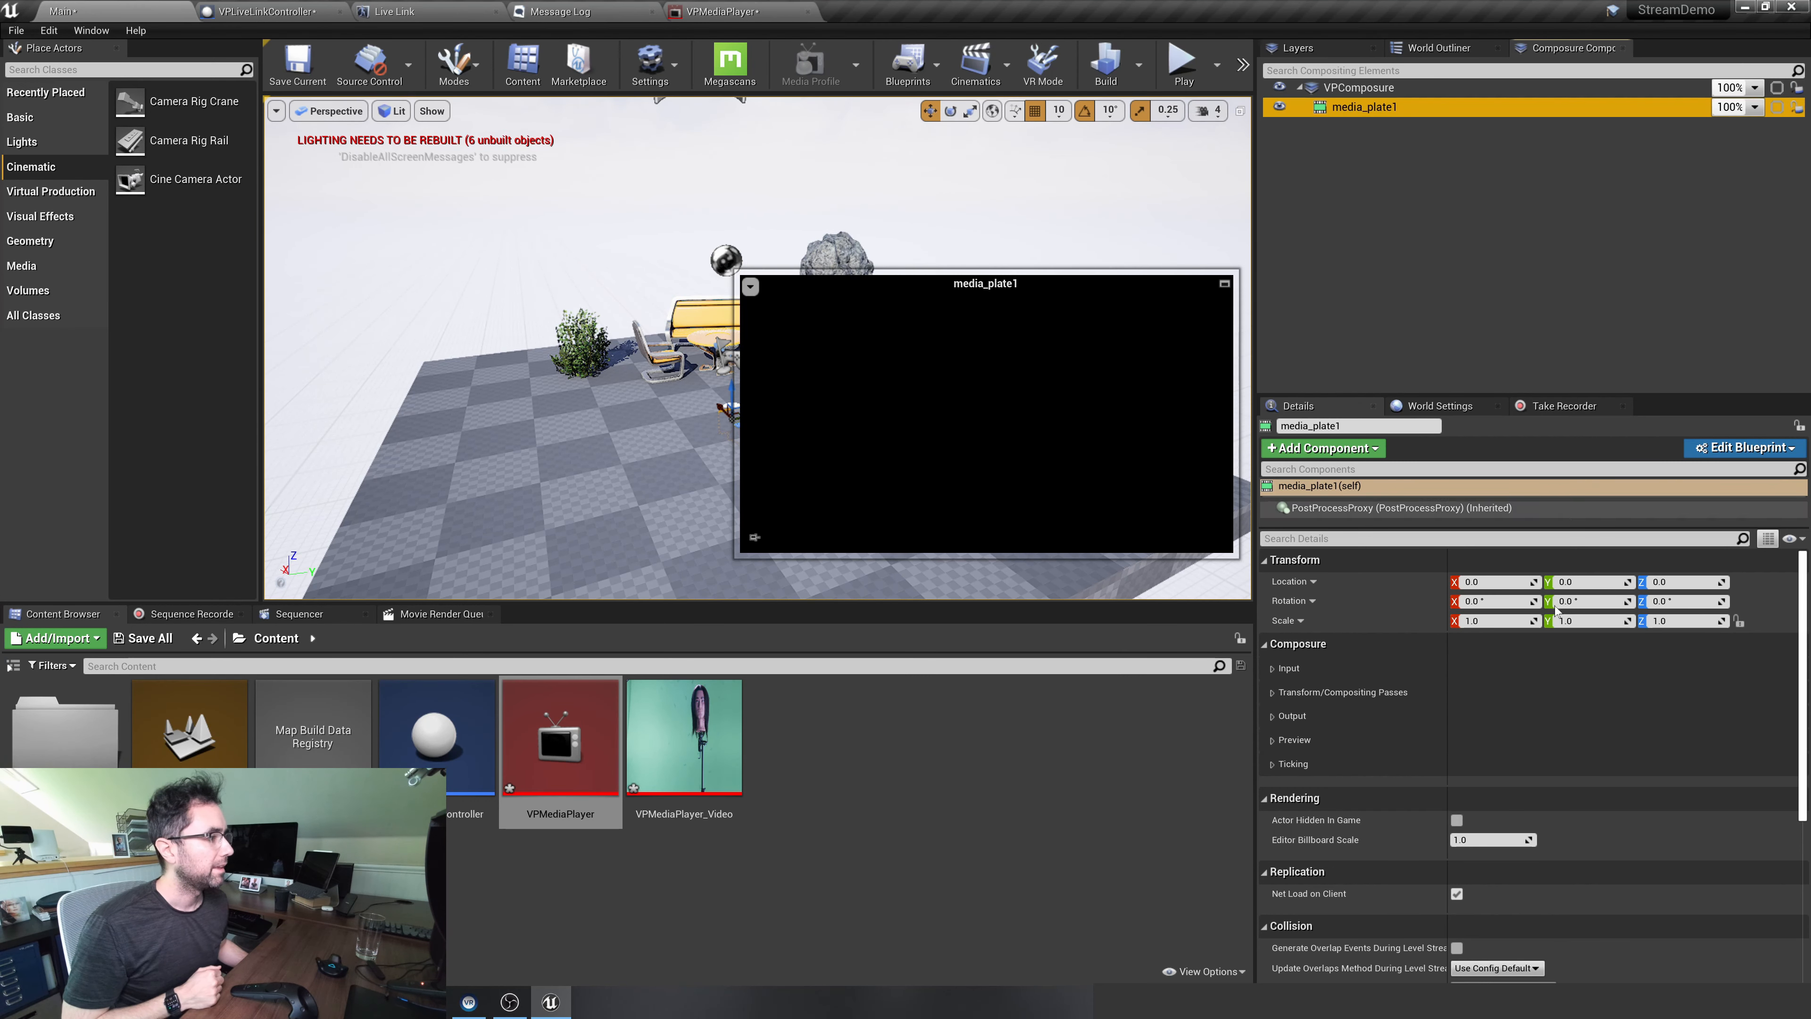
pyautogui.scroll(-5, 1532, 628)
pyautogui.scroll(5, 1461, 642)
pyautogui.scroll(-2, 1408, 664)
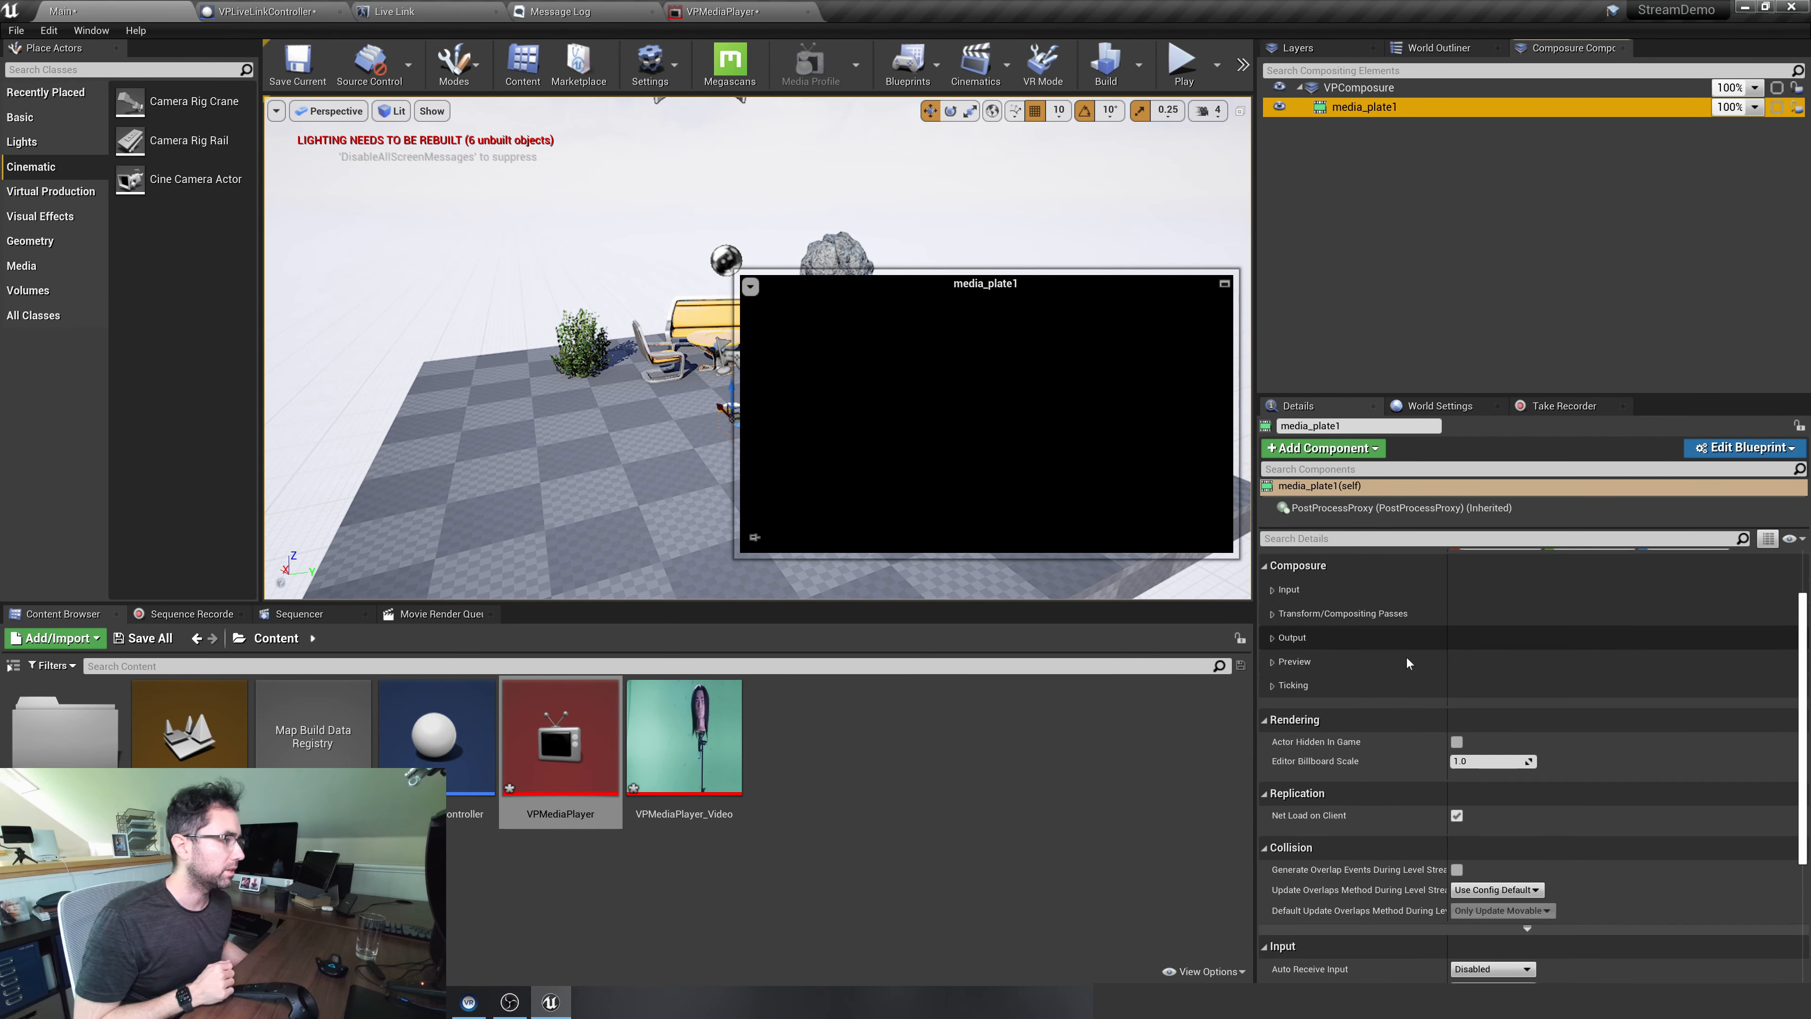
pyautogui.click(1273, 589)
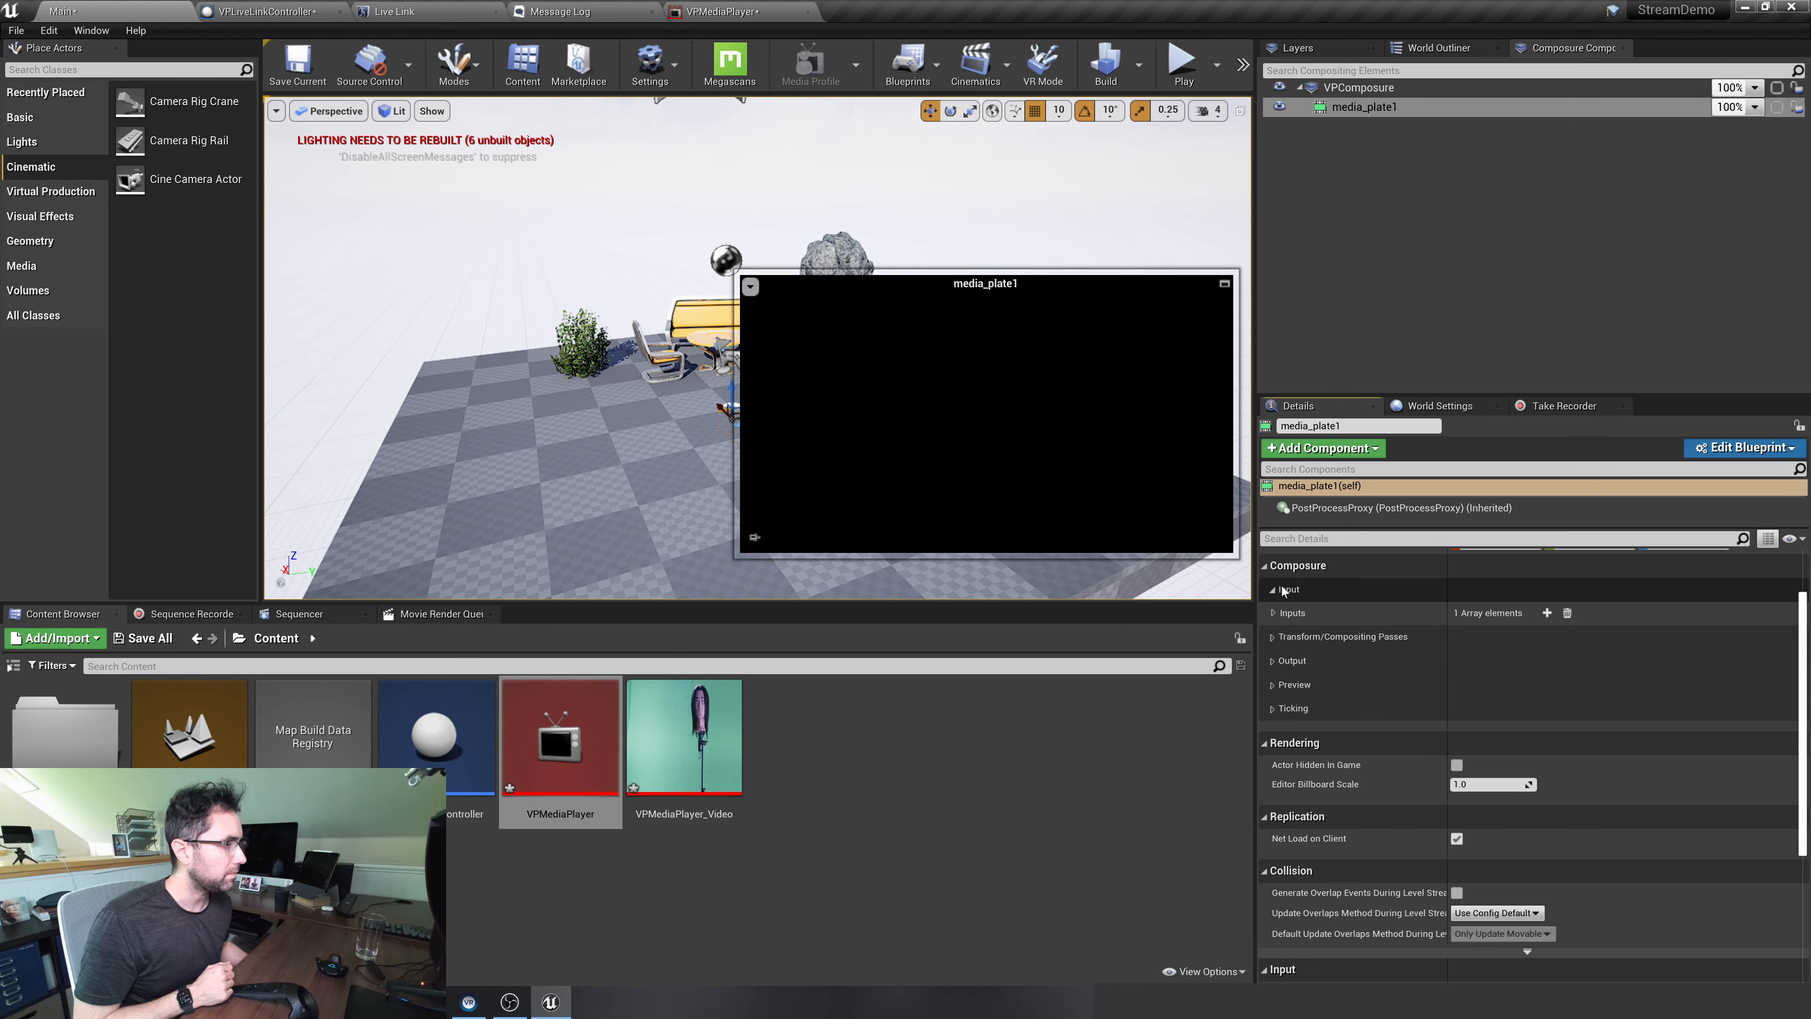
pyautogui.click(1273, 612)
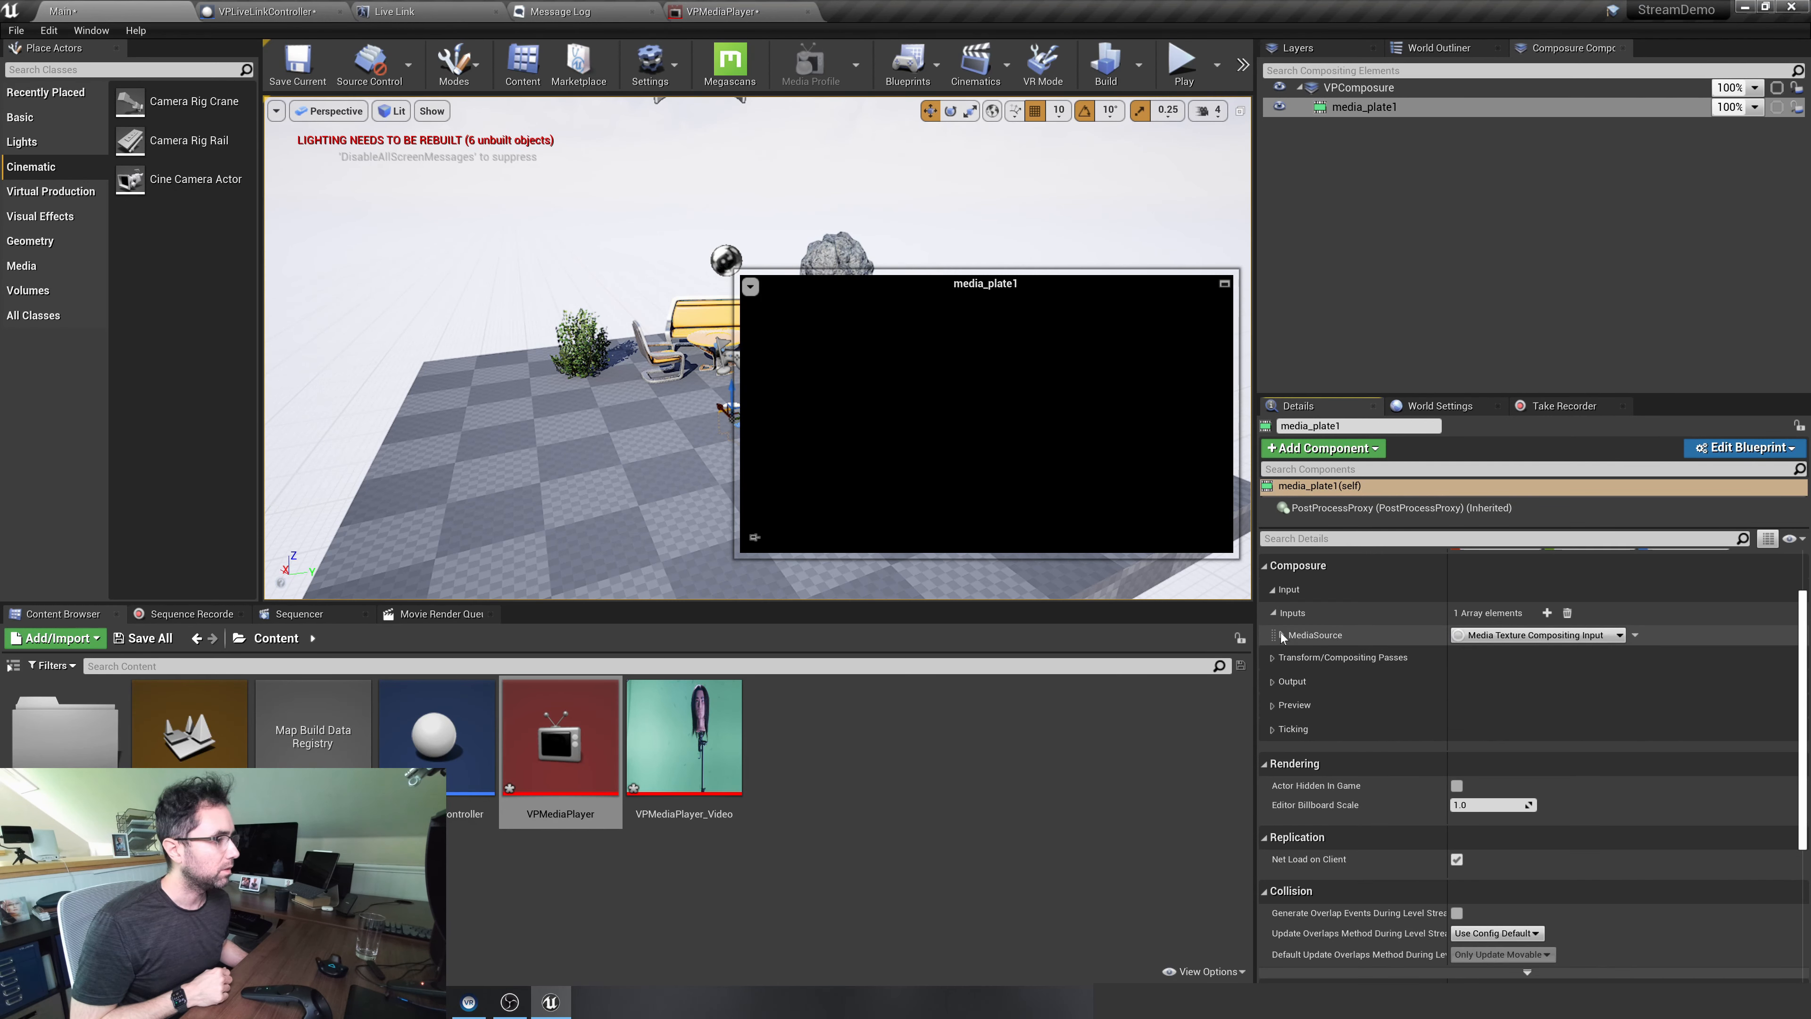
pyautogui.click(1265, 567)
pyautogui.click(1265, 568)
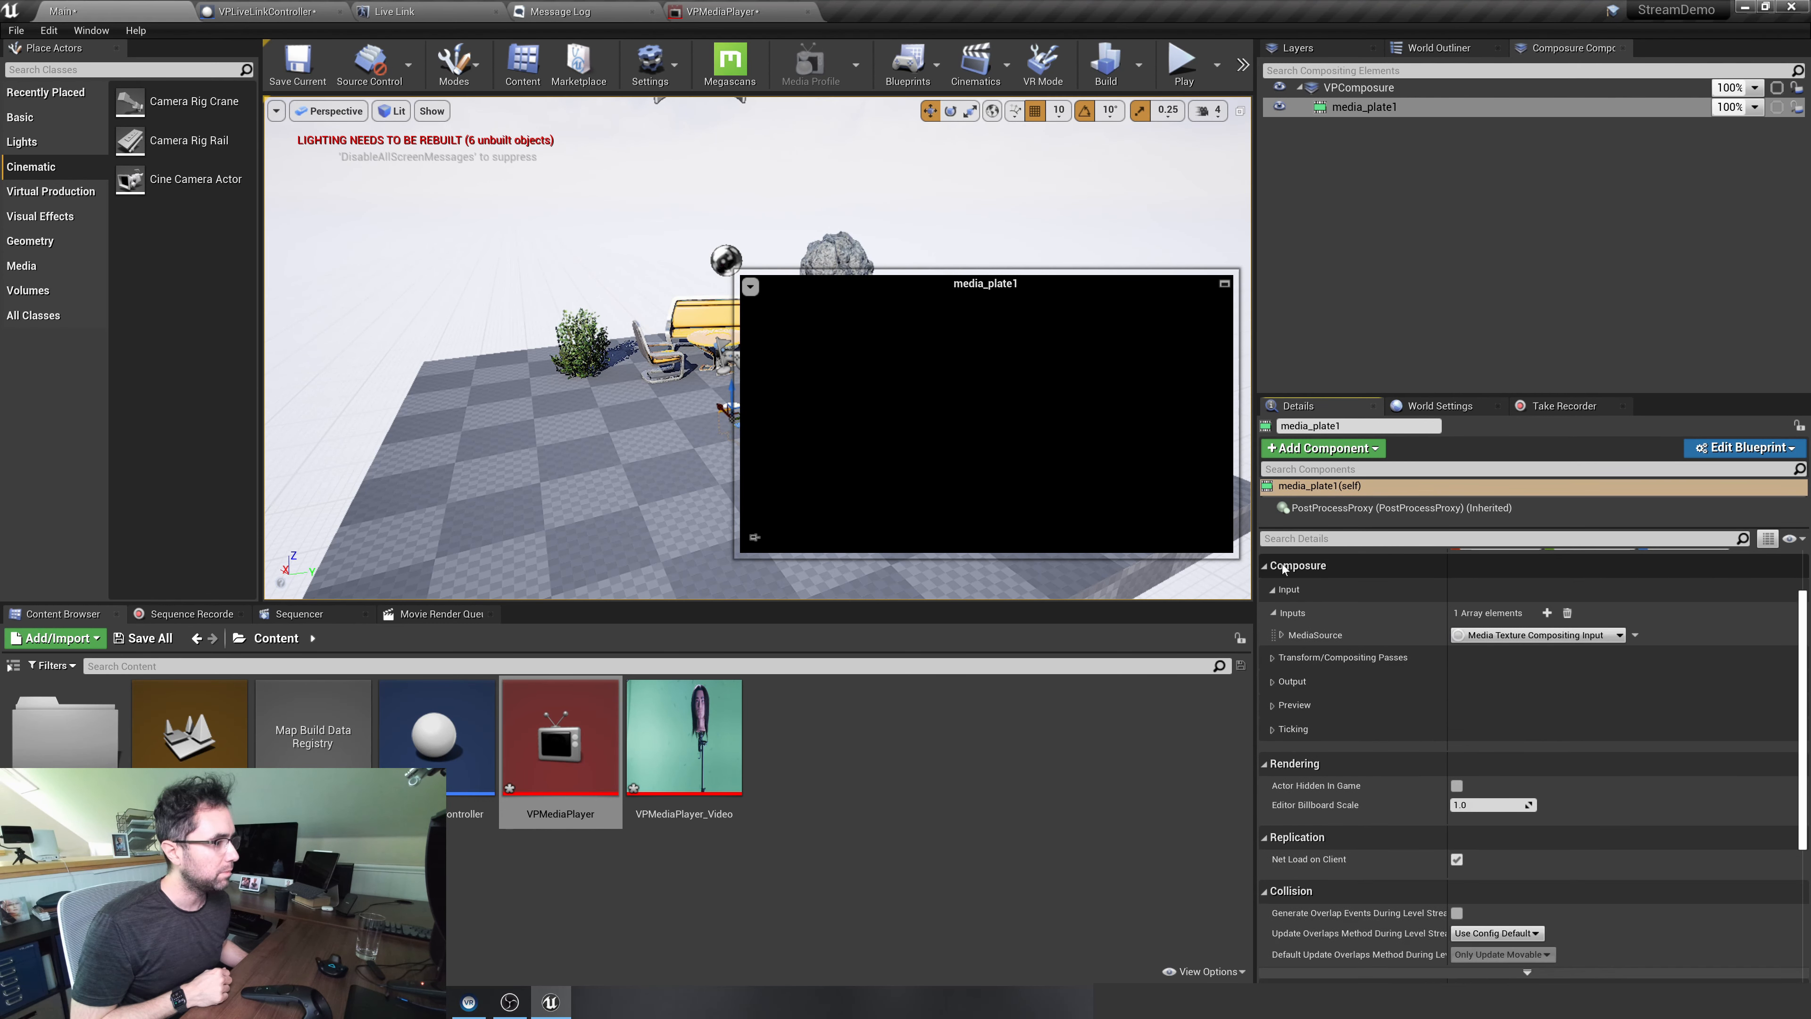
pyautogui.click(1282, 635)
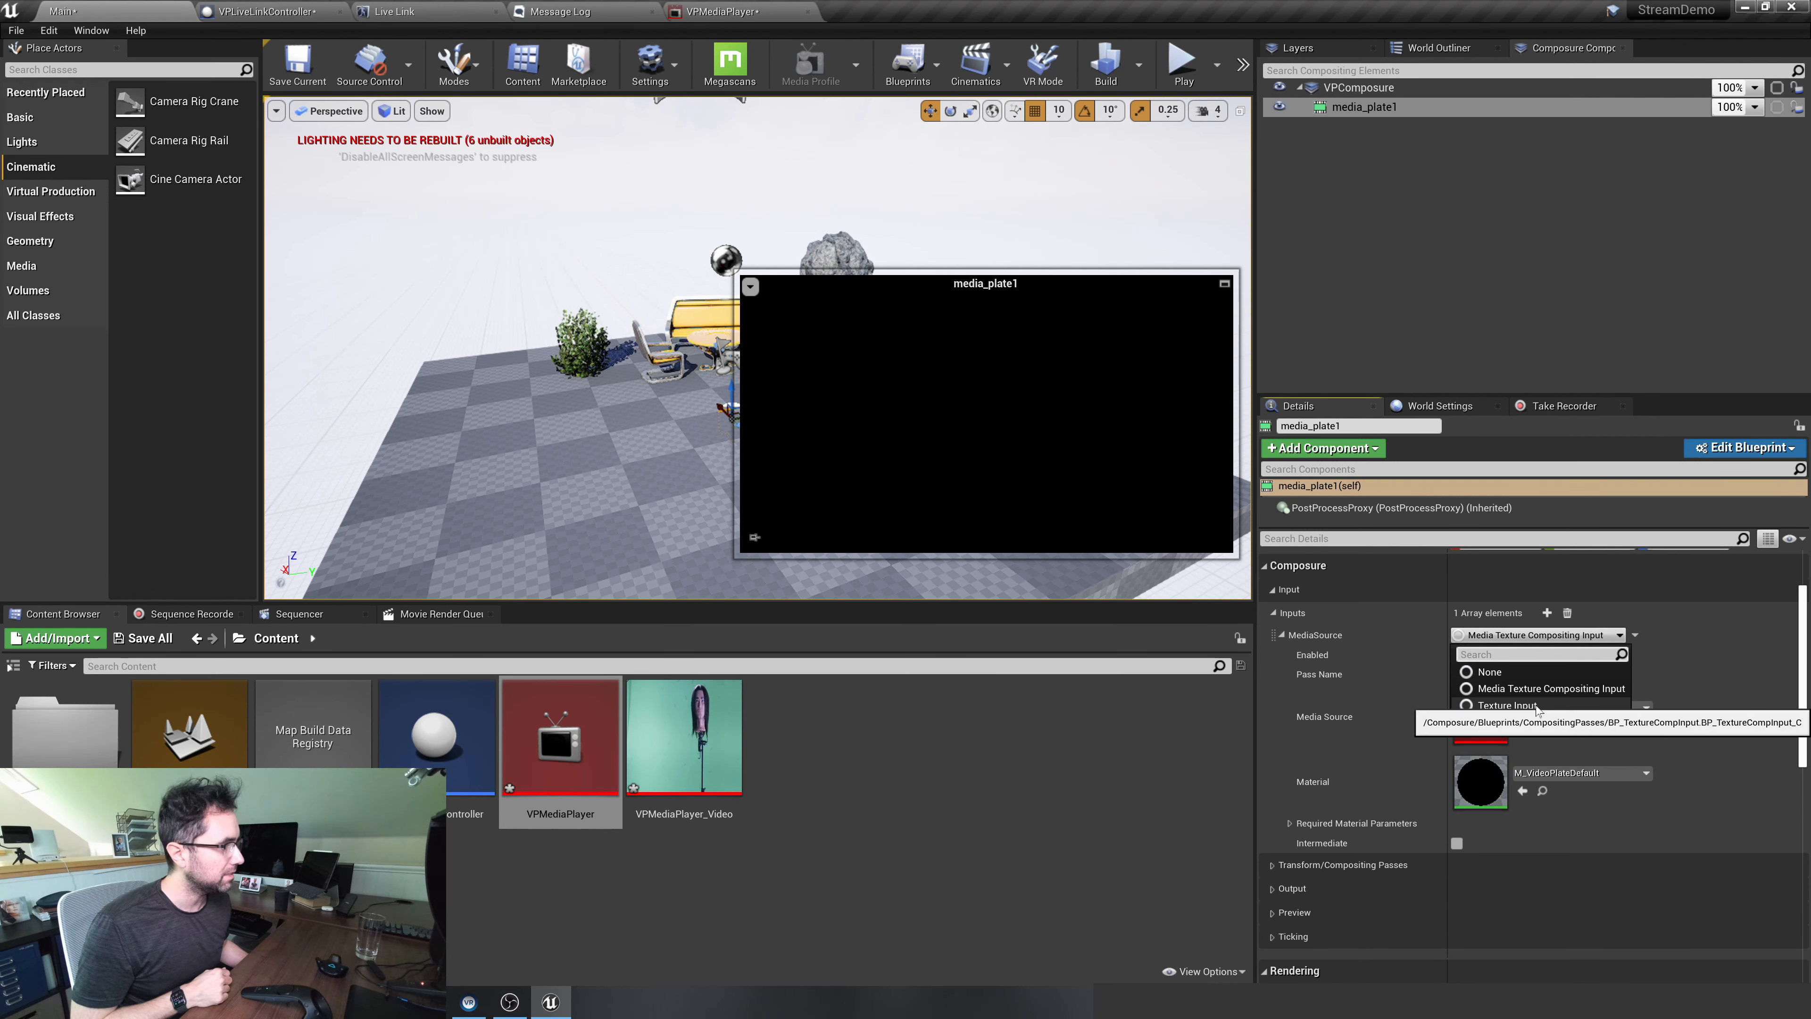
pyautogui.click(1523, 686)
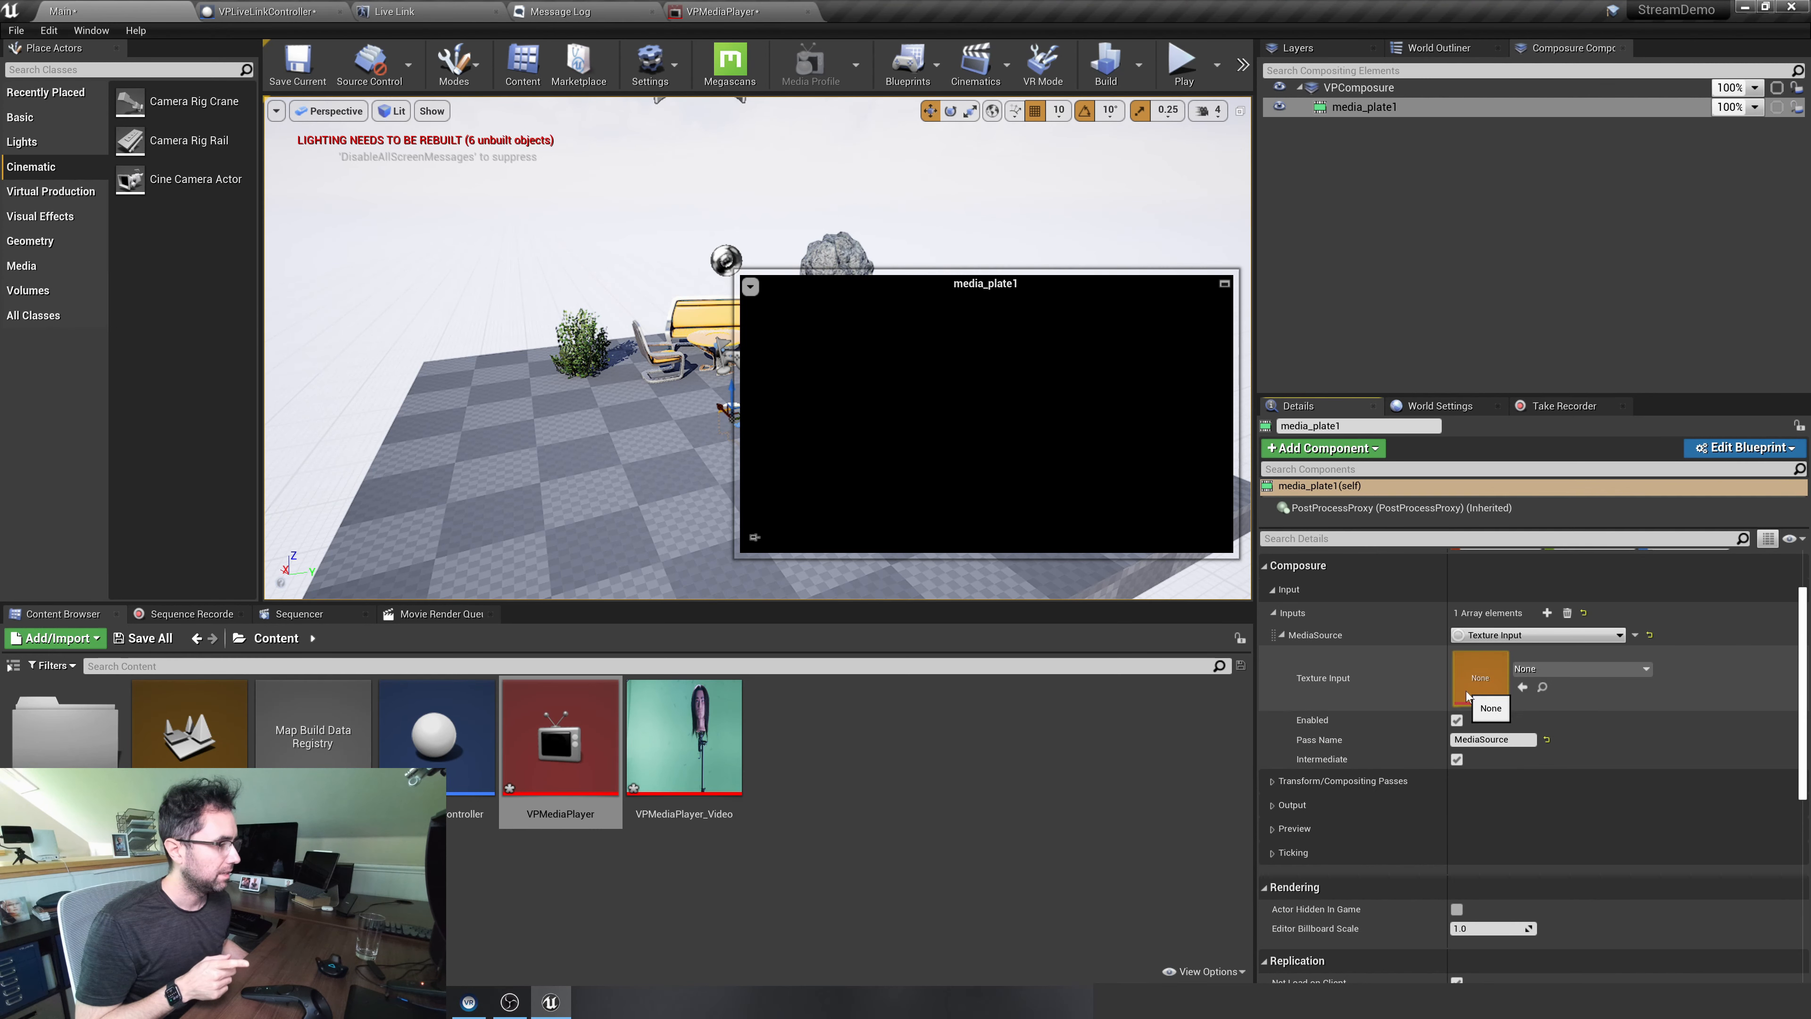
# Assign the VPMediaPlayer_Video media texture as the texture input of media_plate1
pyautogui.click(1541, 670)
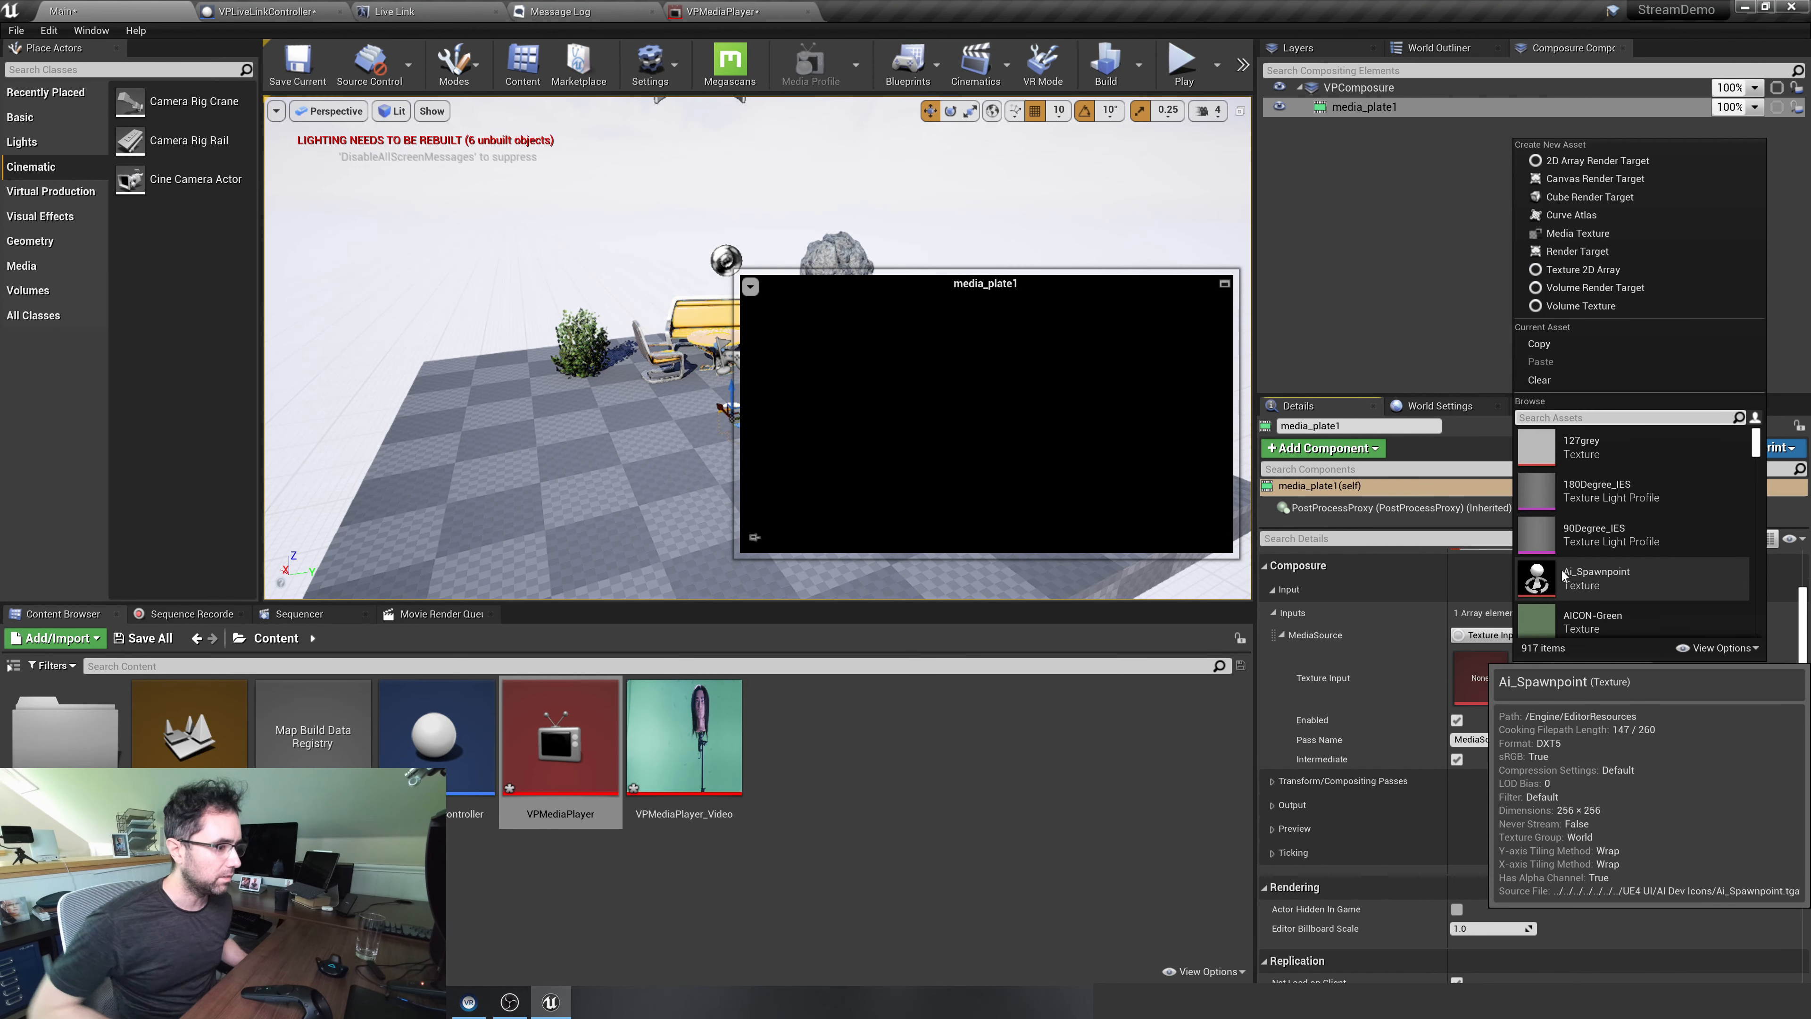
pyautogui.write('vp')
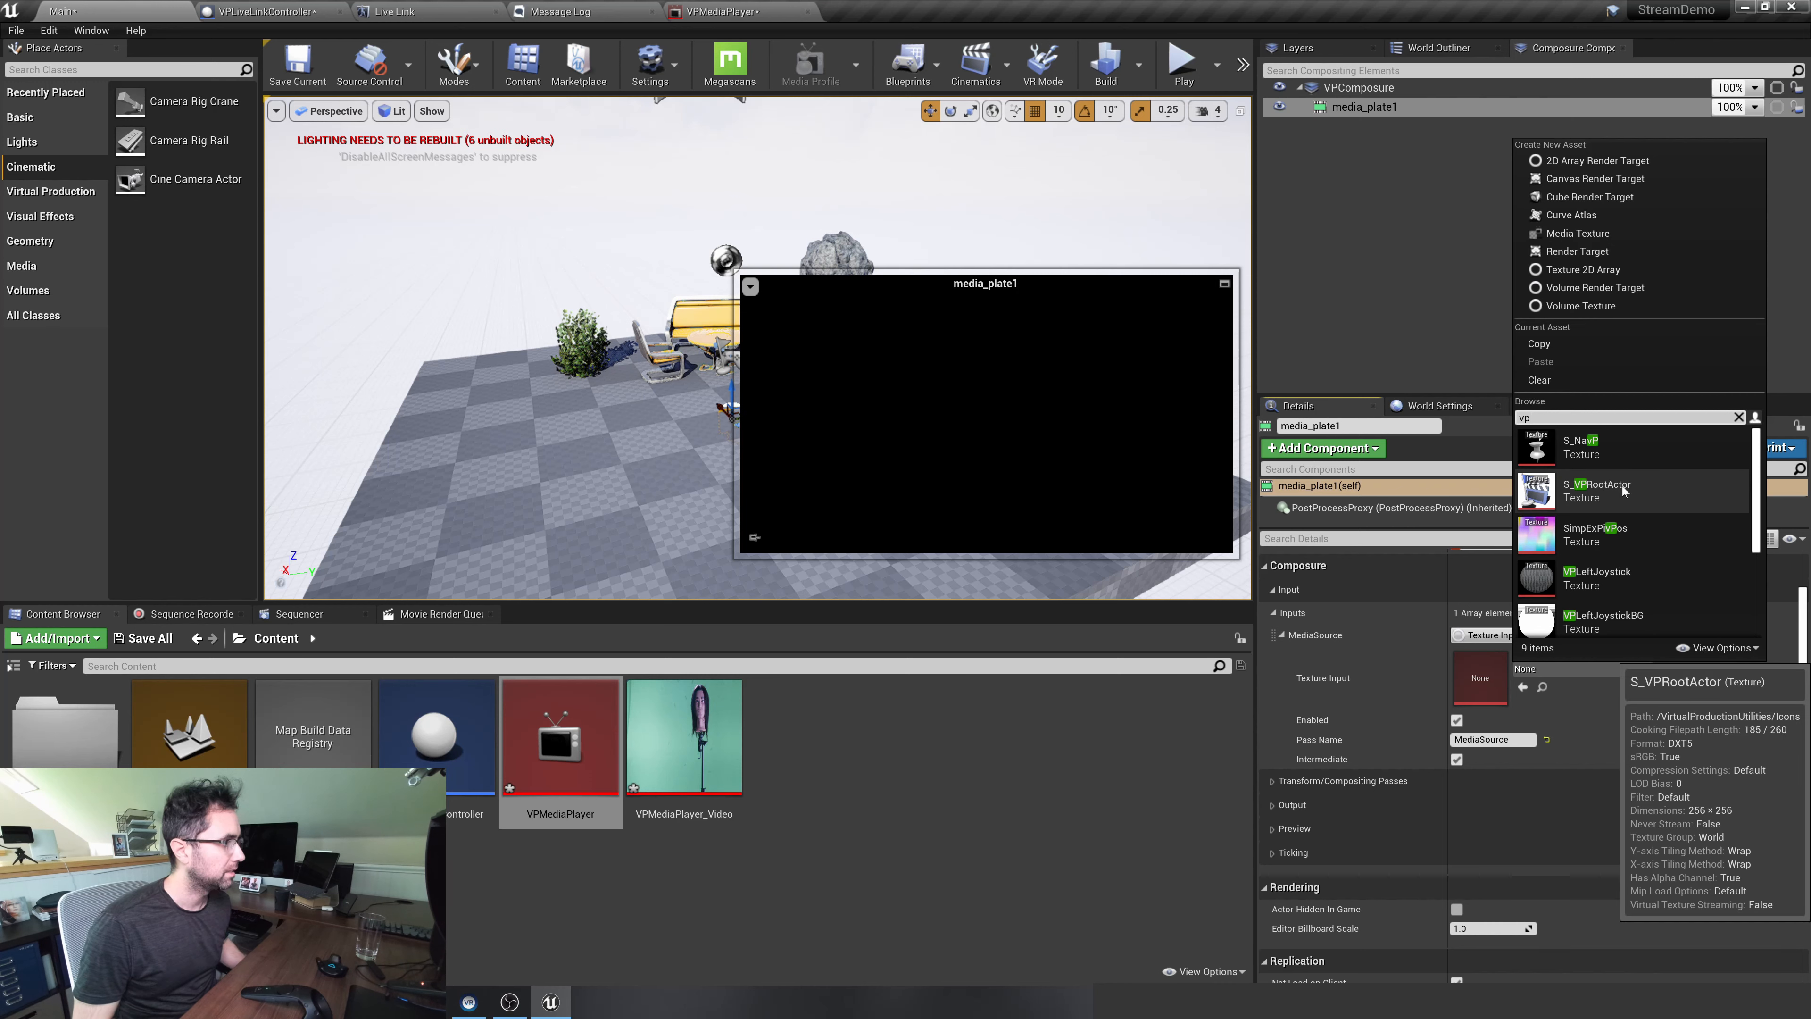
pyautogui.write('media')
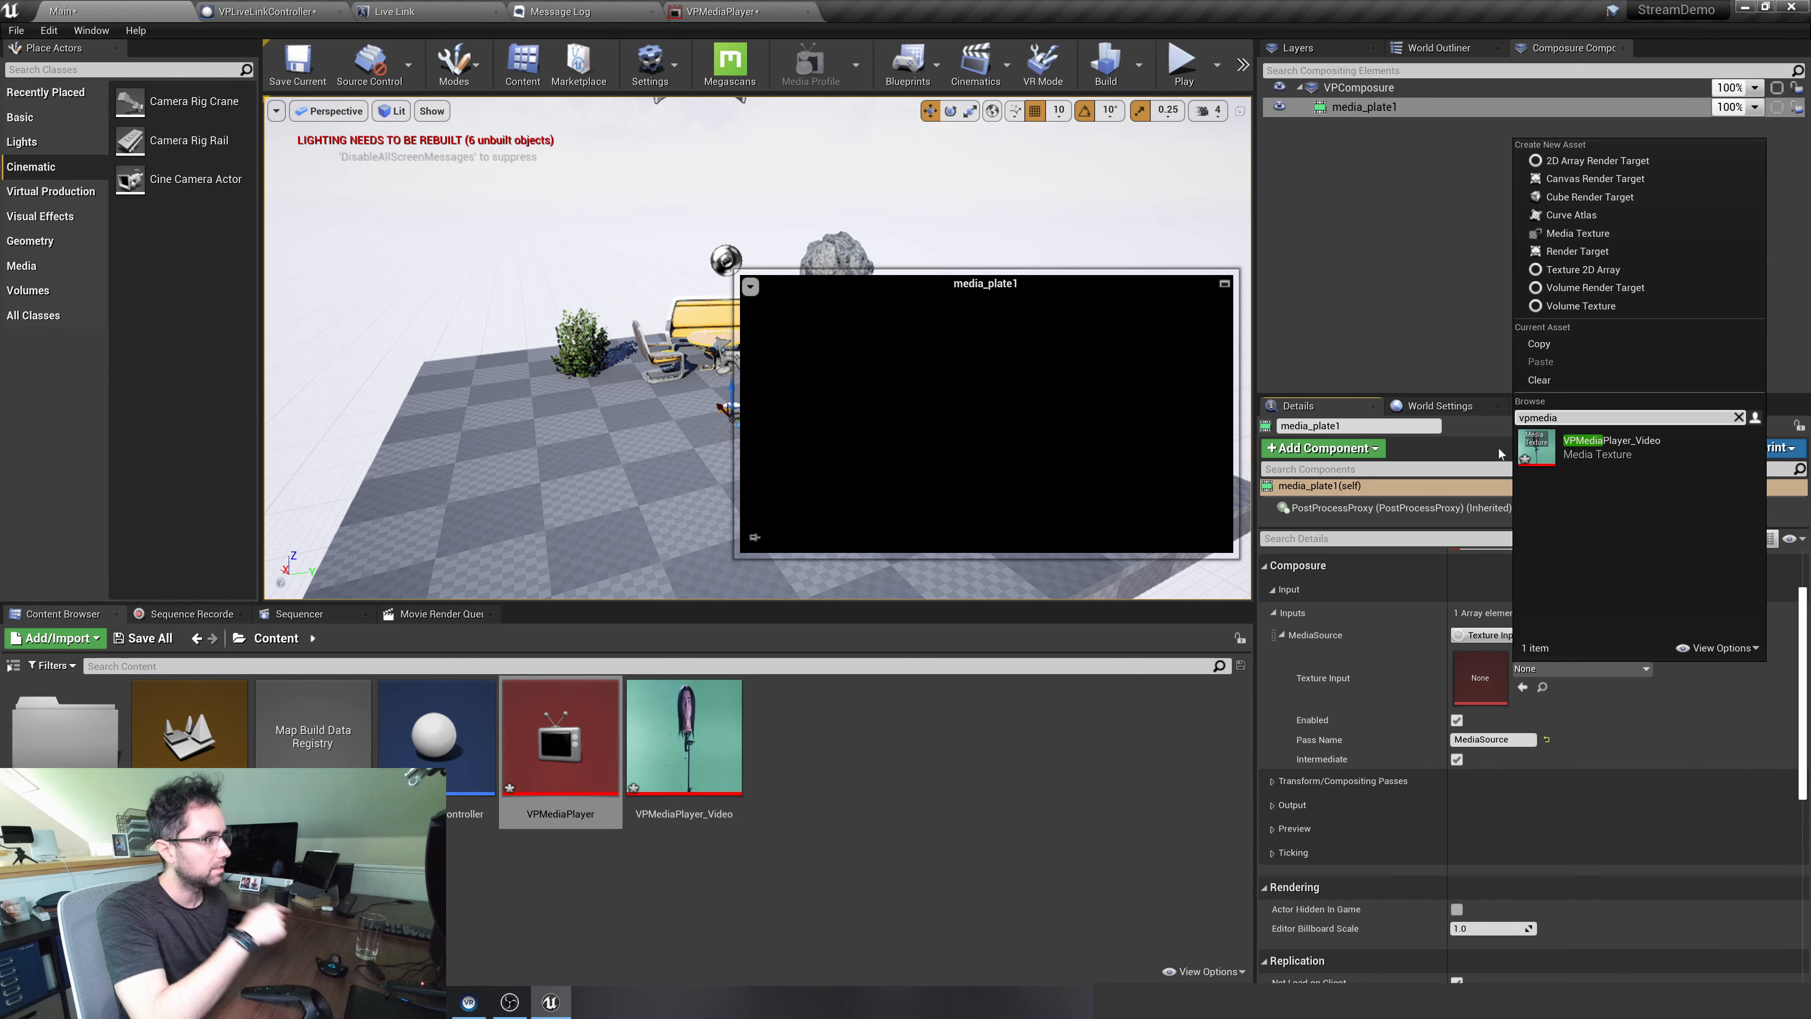
pyautogui.click(1568, 447)
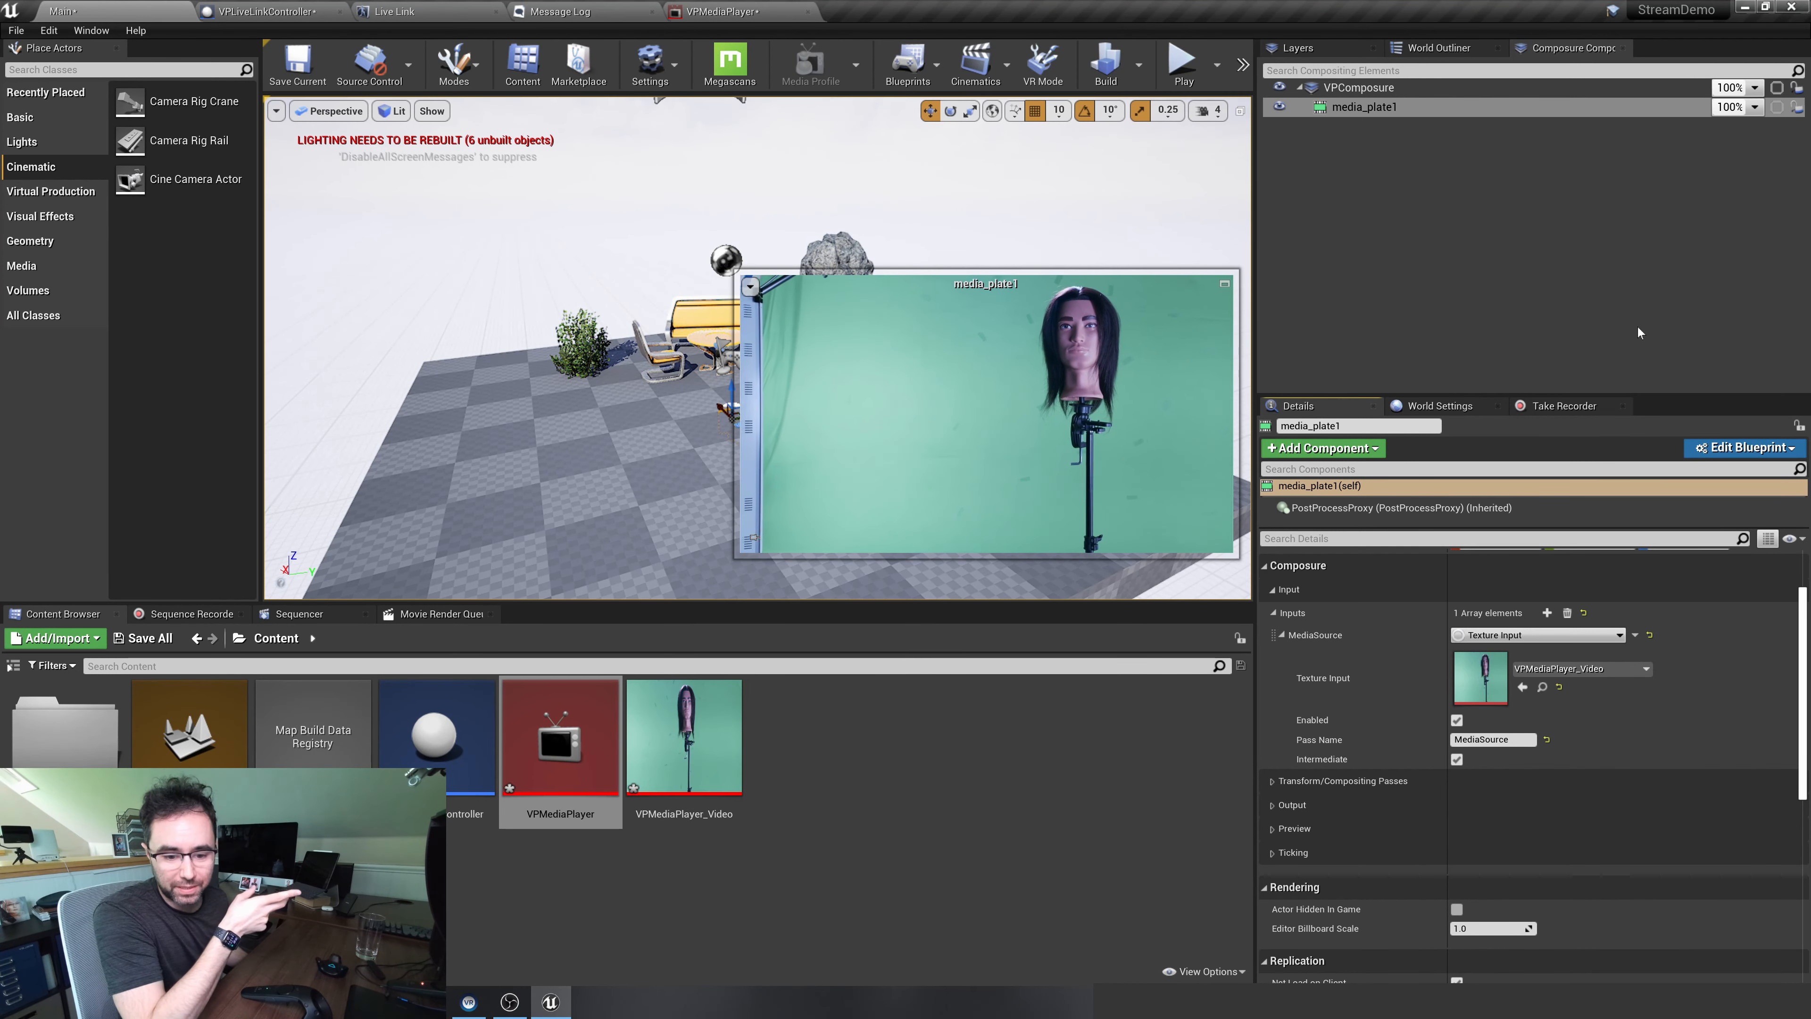
# Add one key color entry to the Chroma Keying transform pass of media_plate1
pyautogui.scroll(-1, 1382, 843)
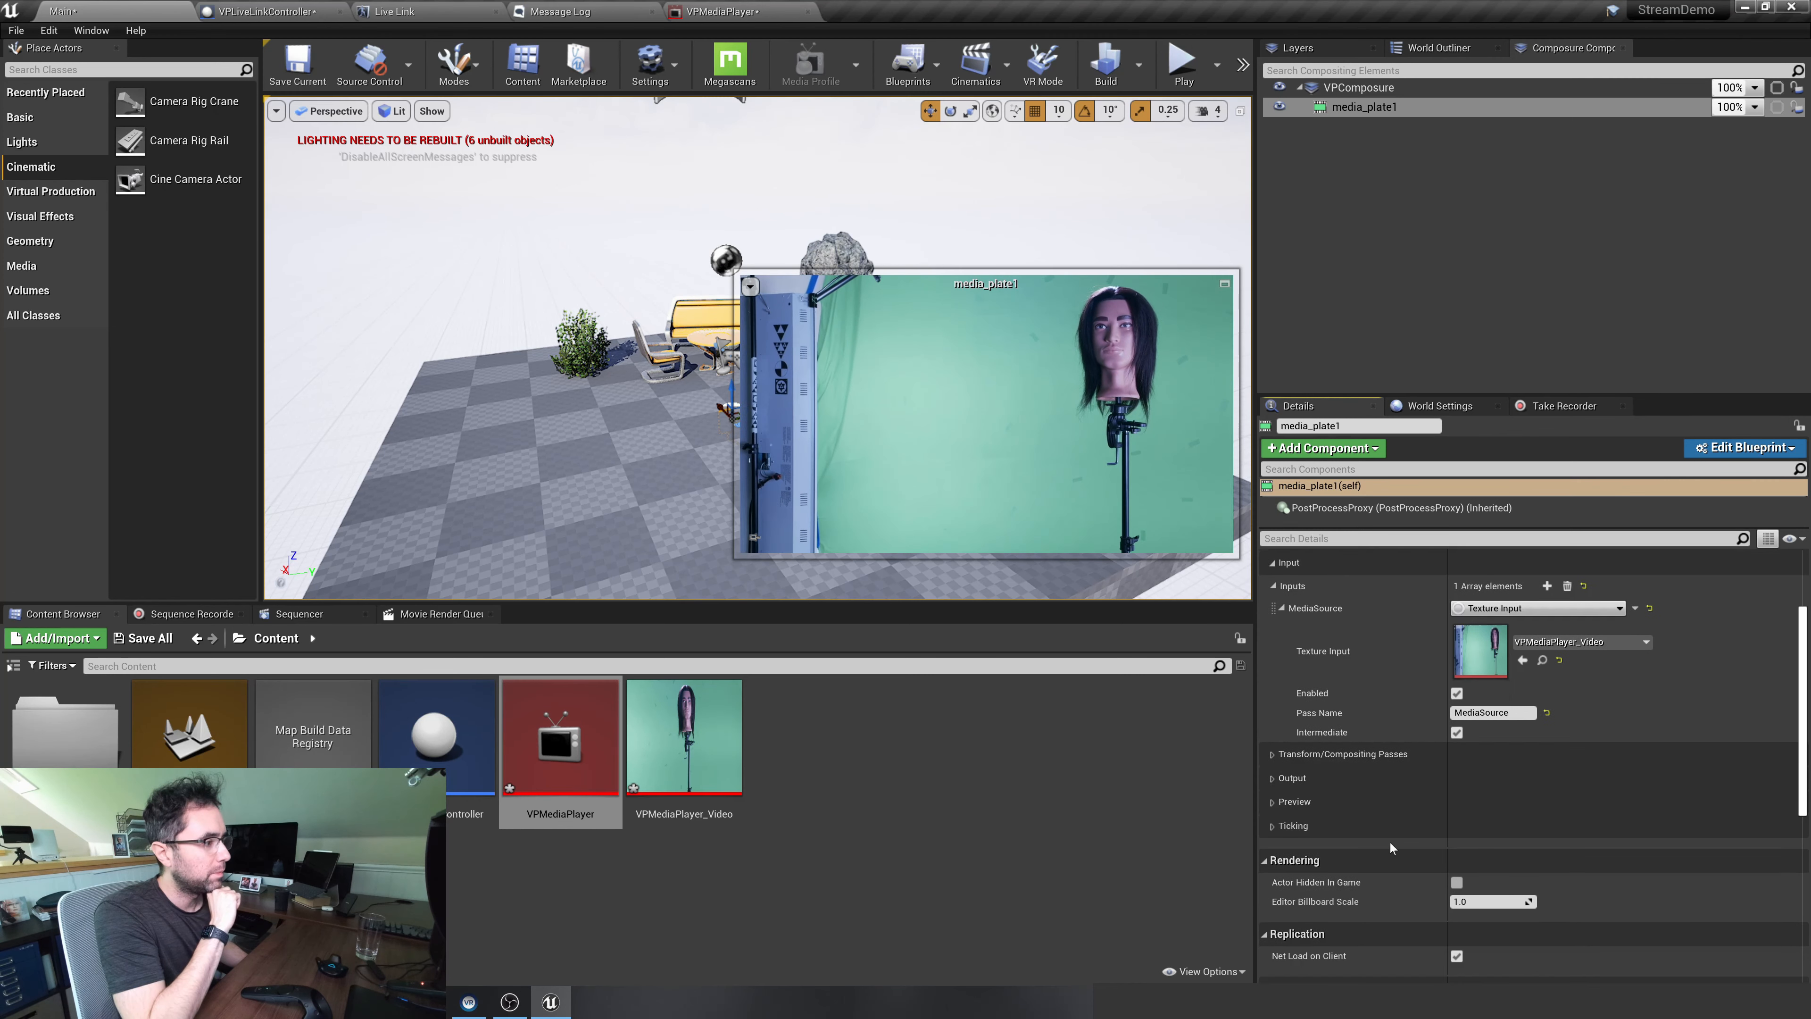
pyautogui.scroll(-4, 1390, 843)
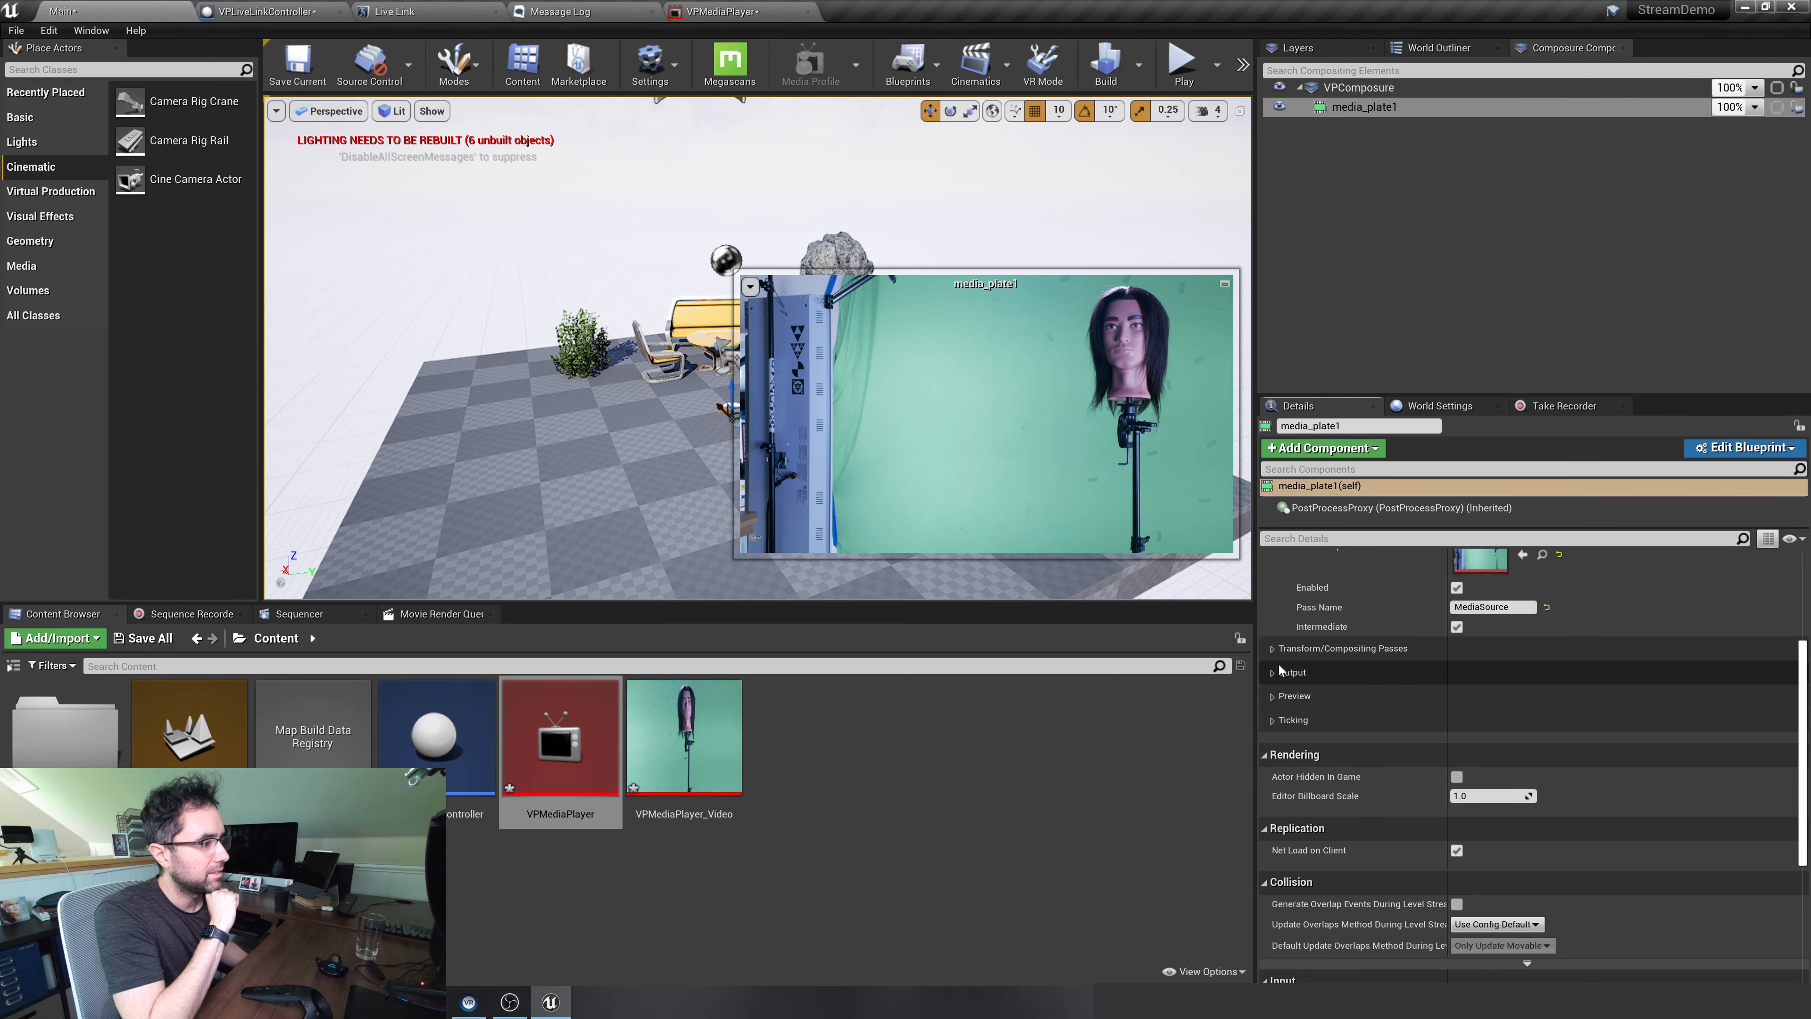
pyautogui.click(1277, 649)
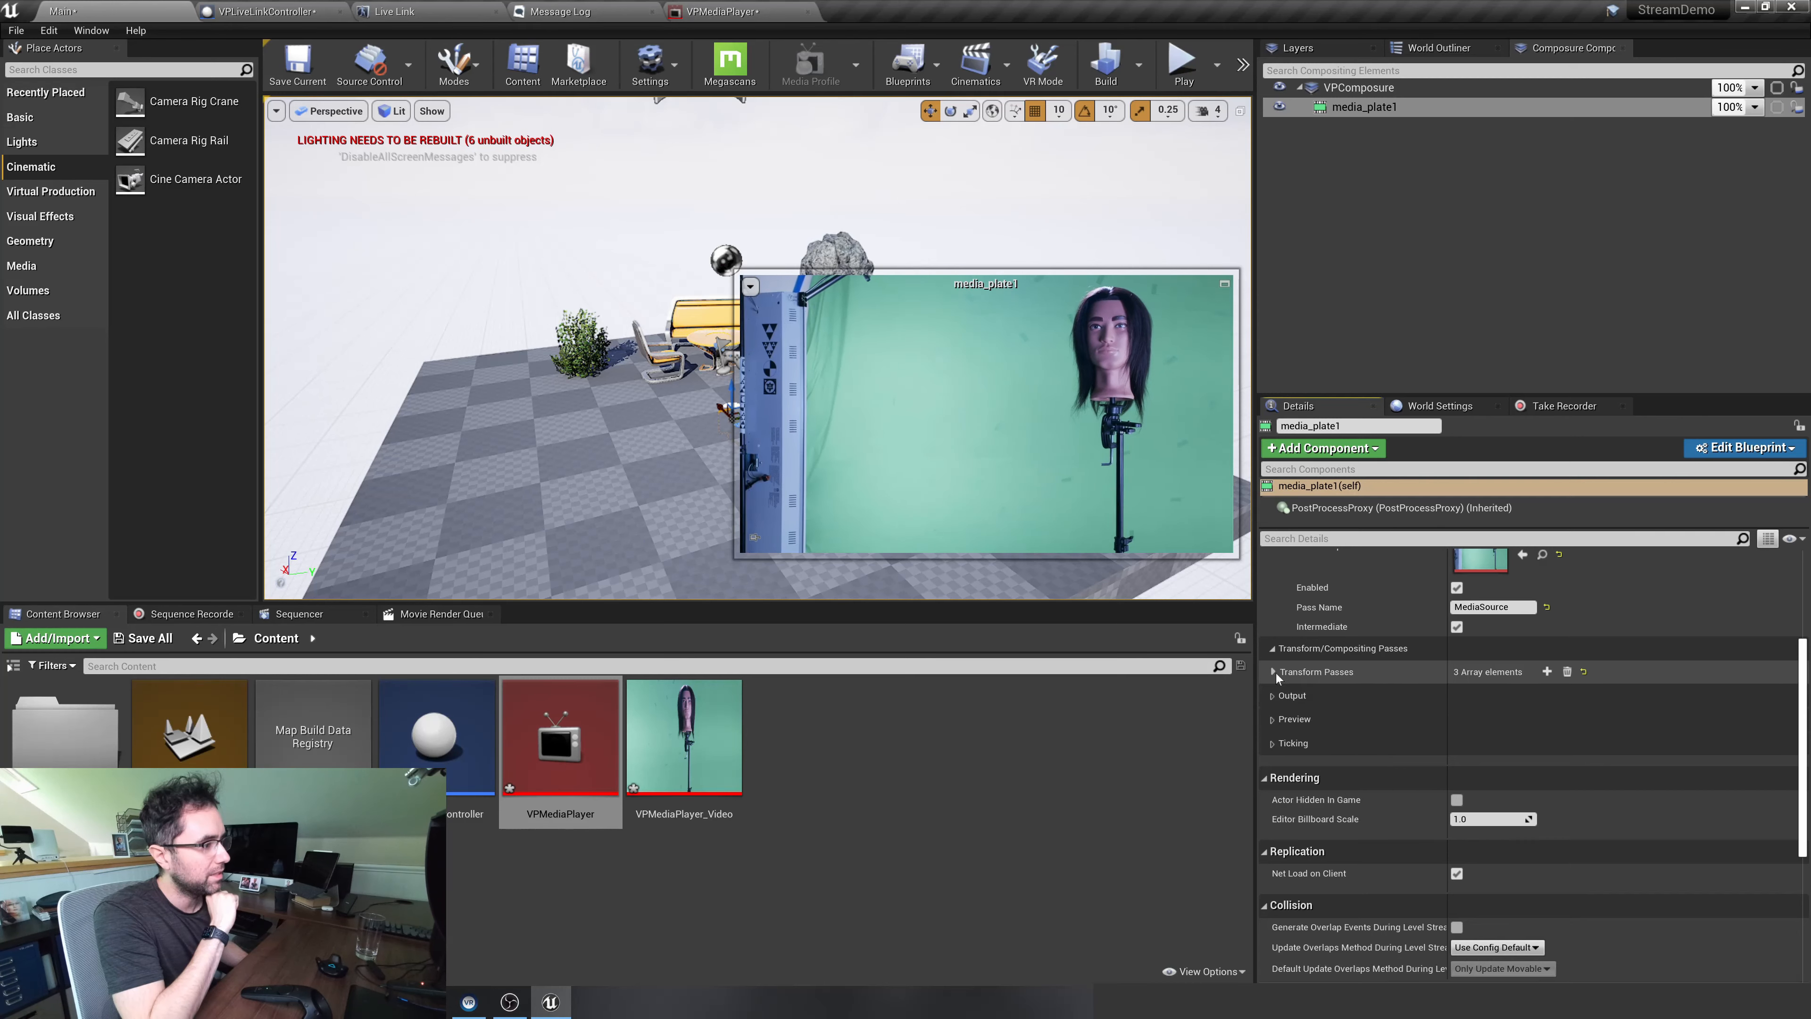
pyautogui.click(1274, 673)
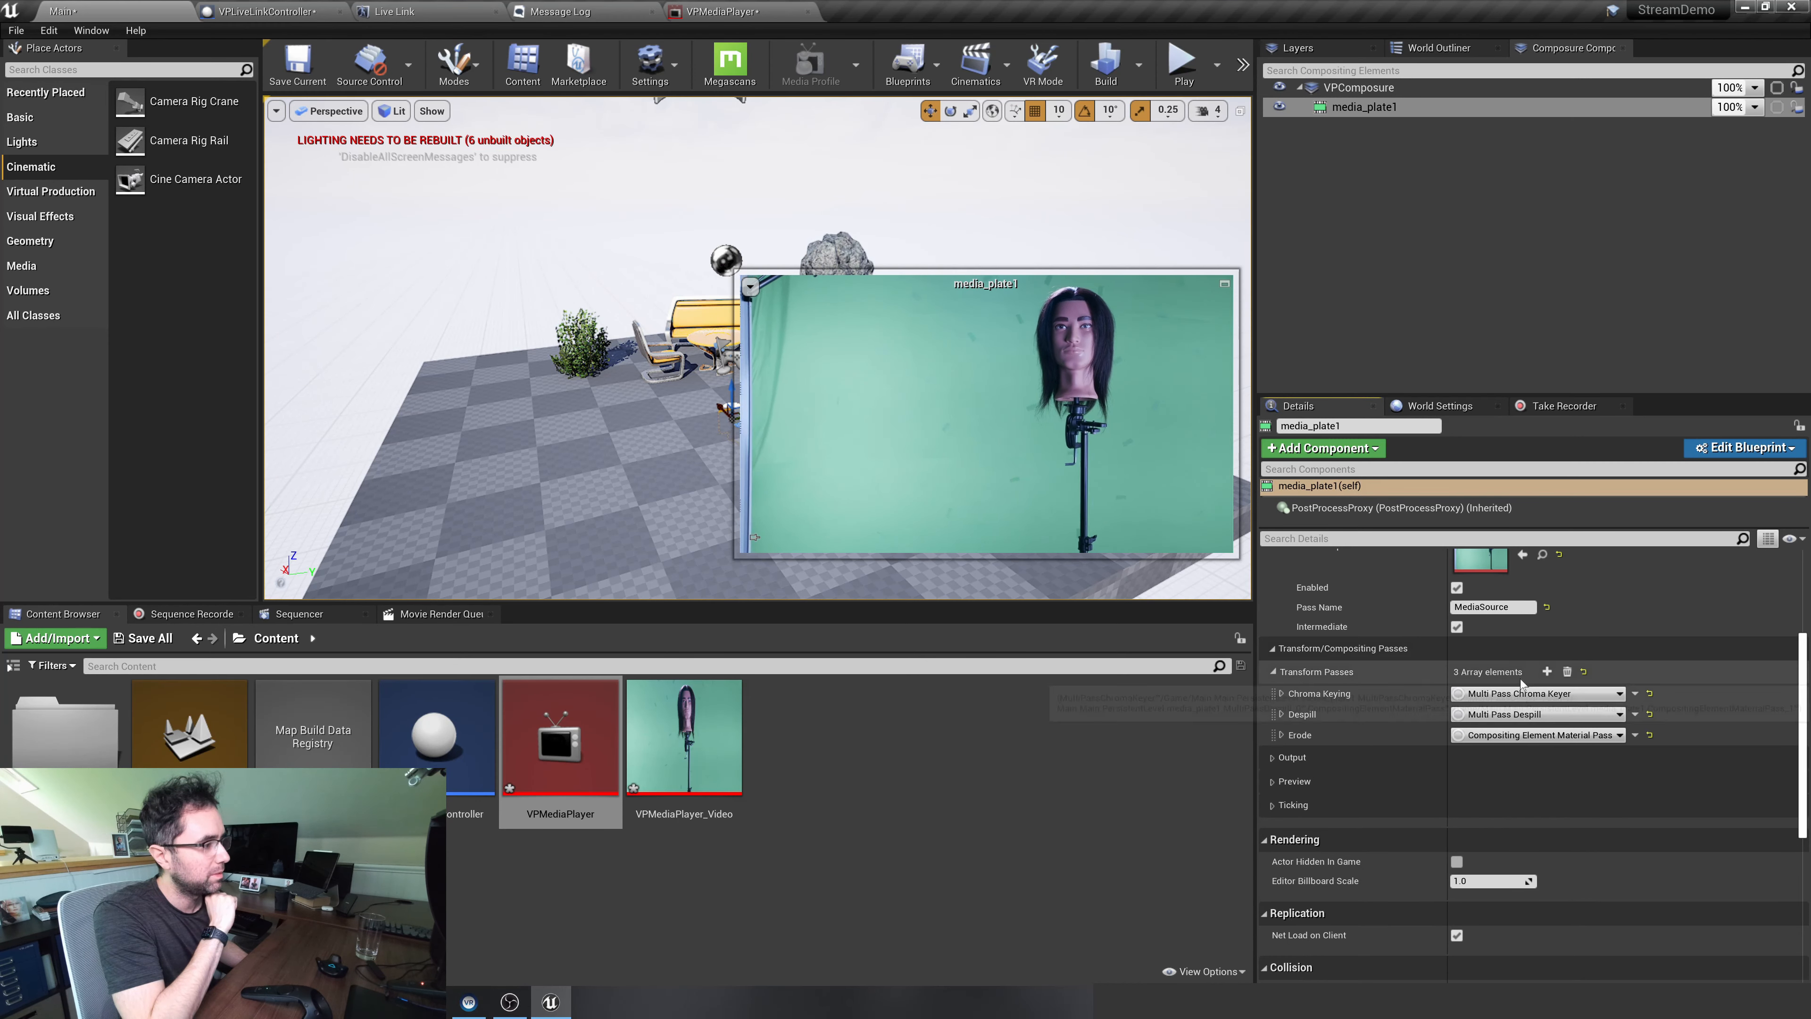
pyautogui.click(1280, 693)
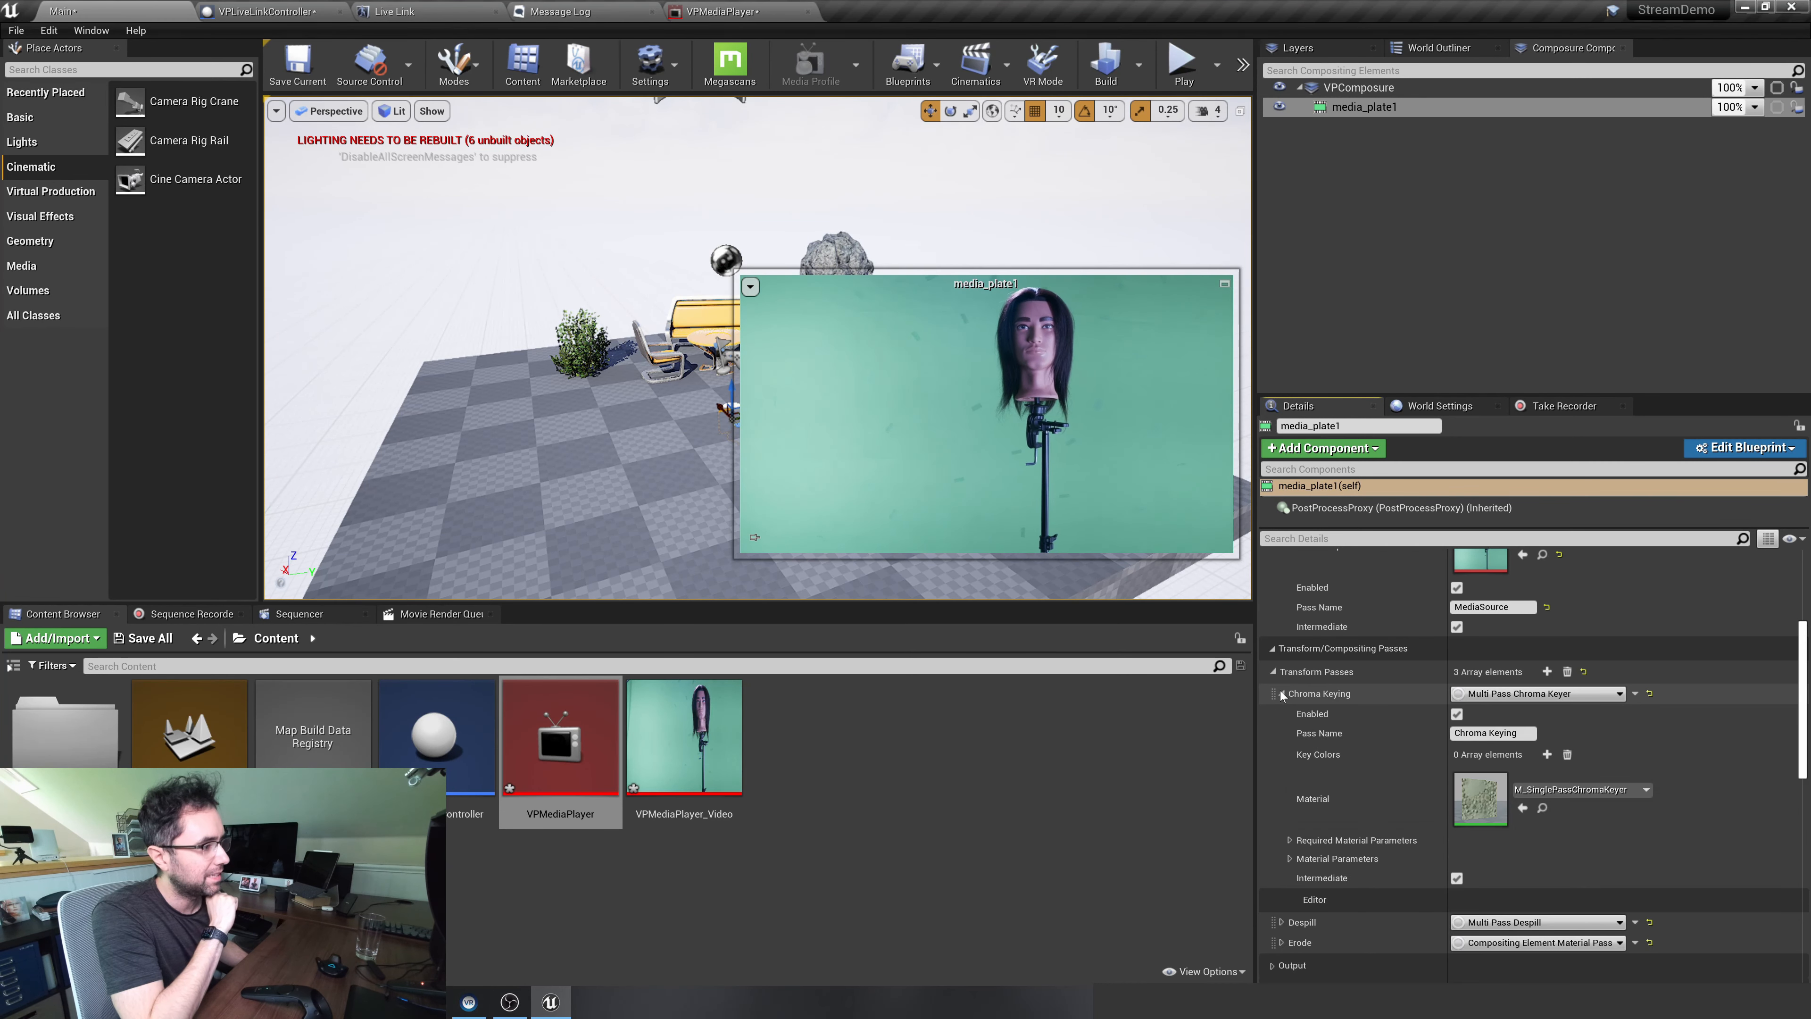
pyautogui.scroll(-4, 1462, 671)
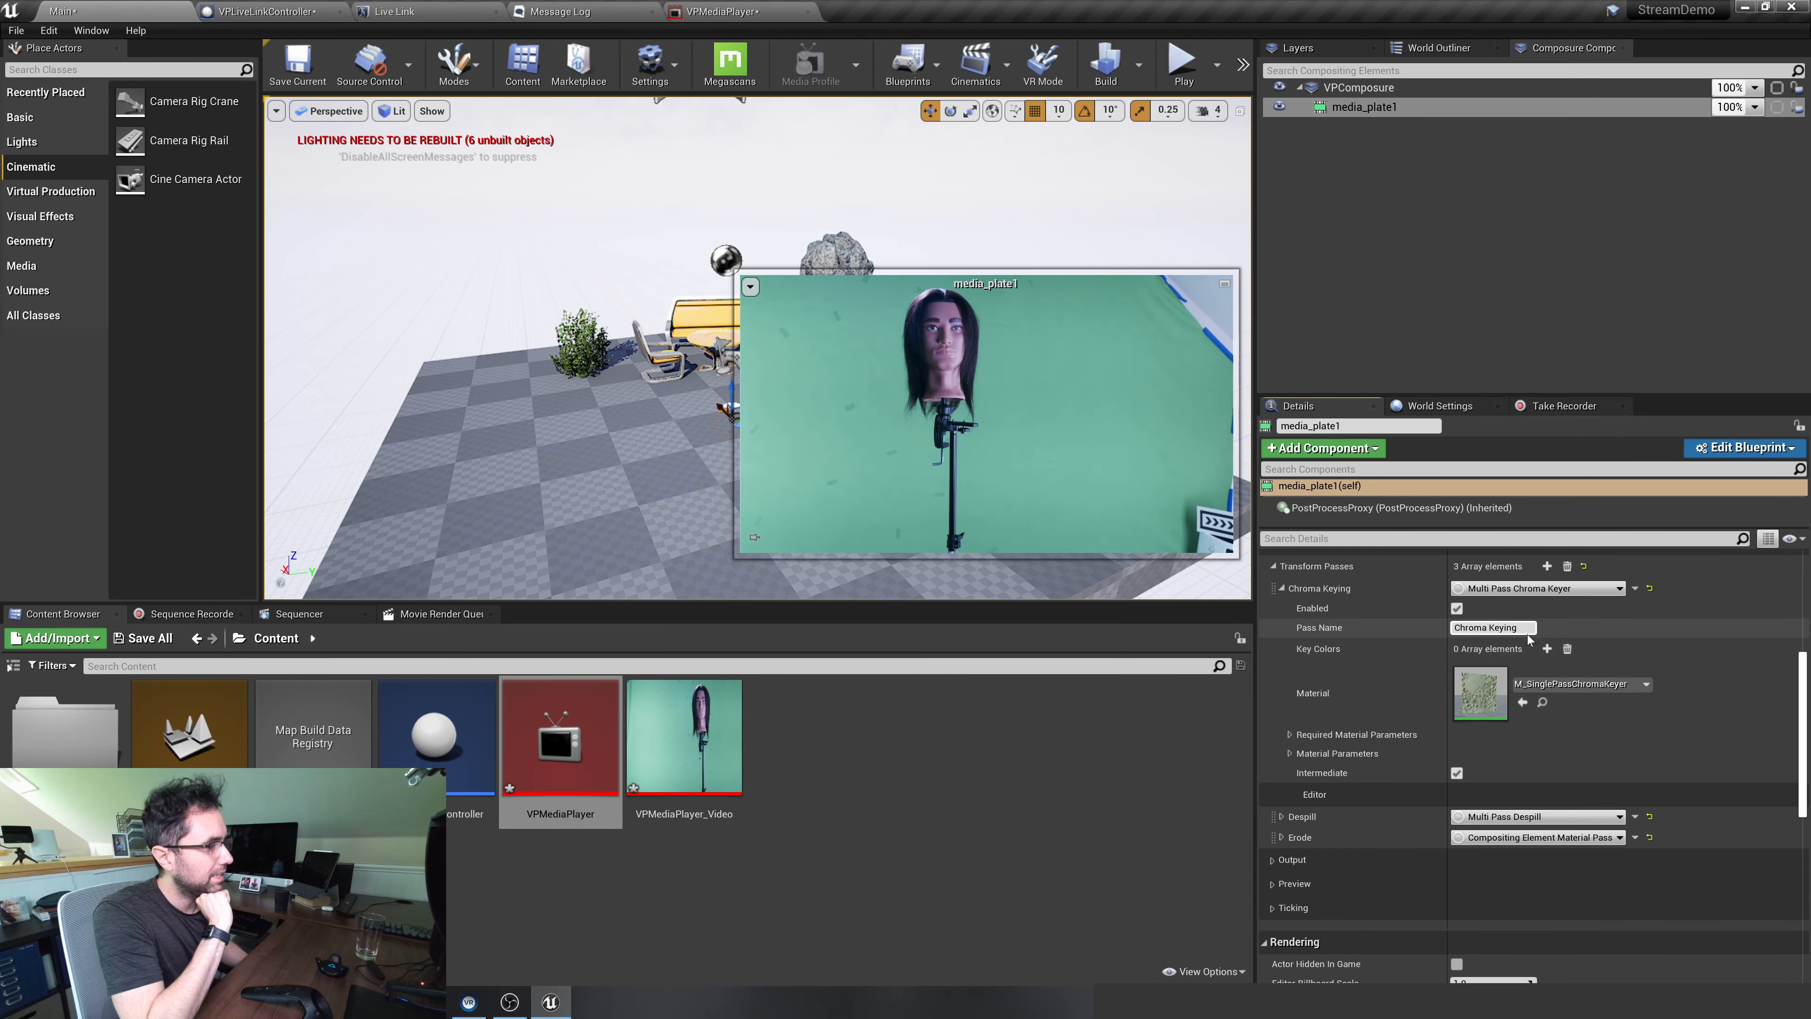
pyautogui.click(1546, 649)
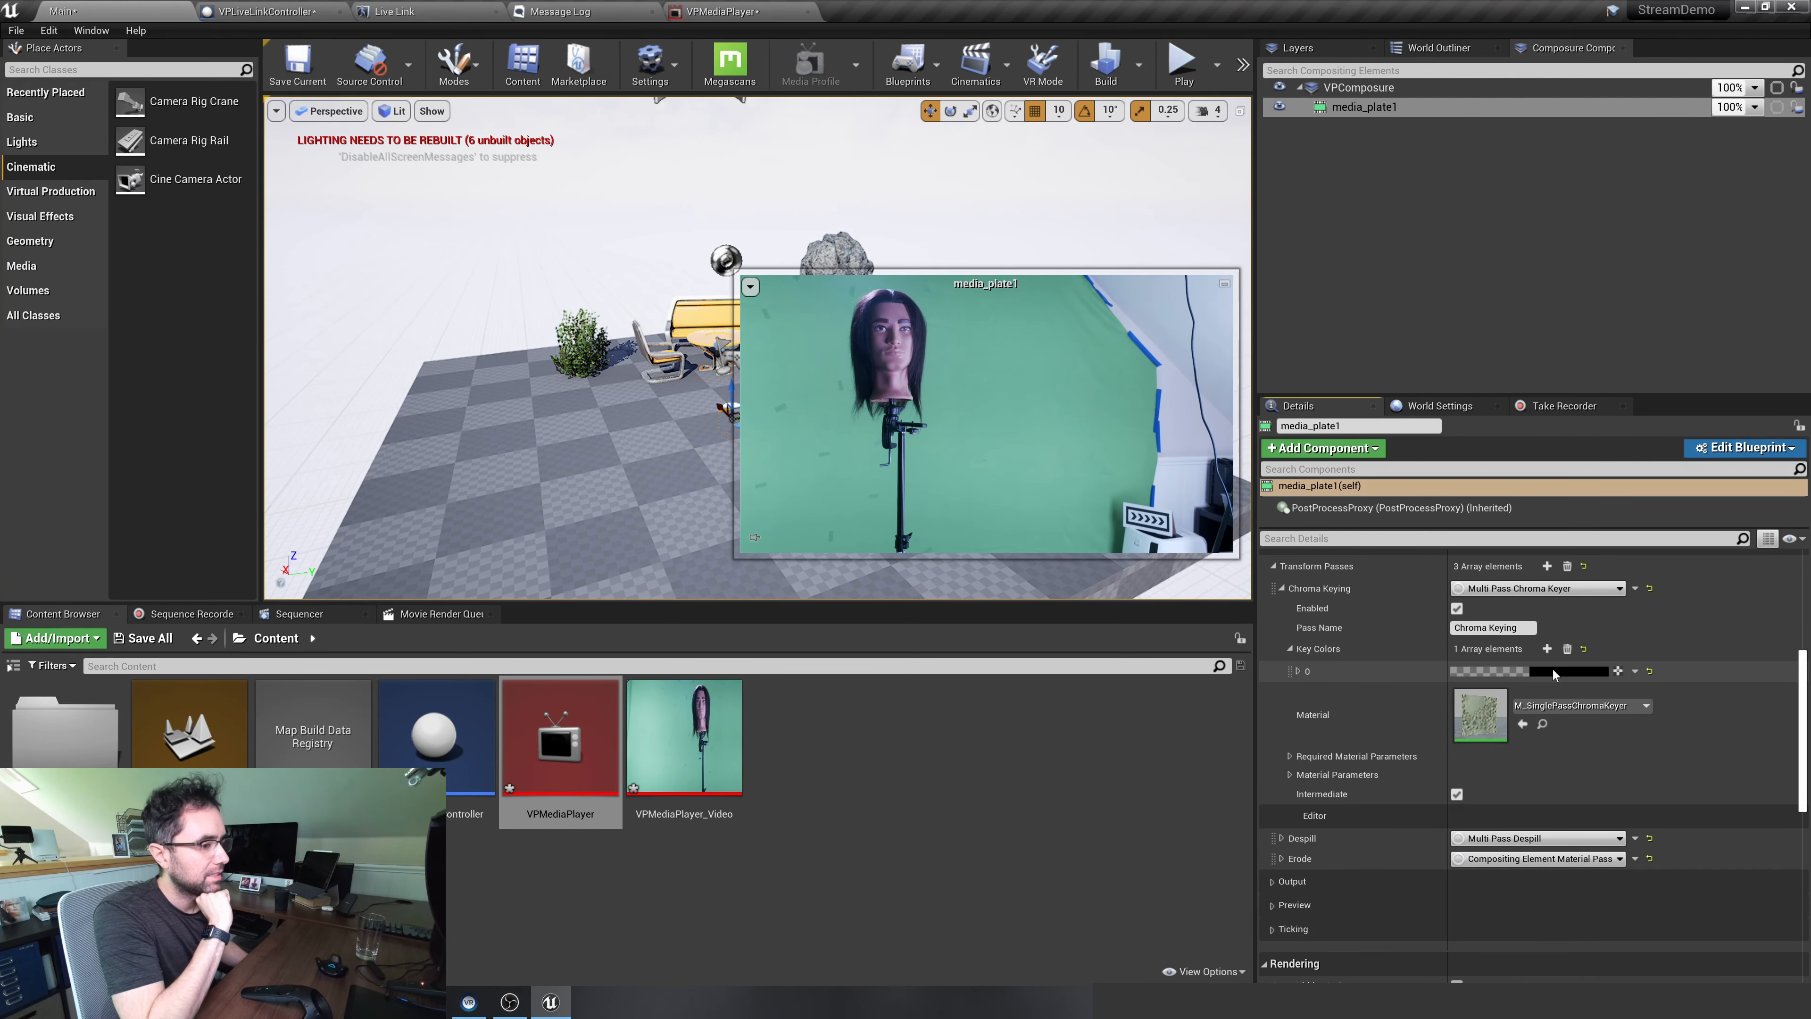
# Open VPMediaPlayer and detach it as a floating window over the Main level, leaving the key color settings accessible
pyautogui.doubleClick(547, 763)
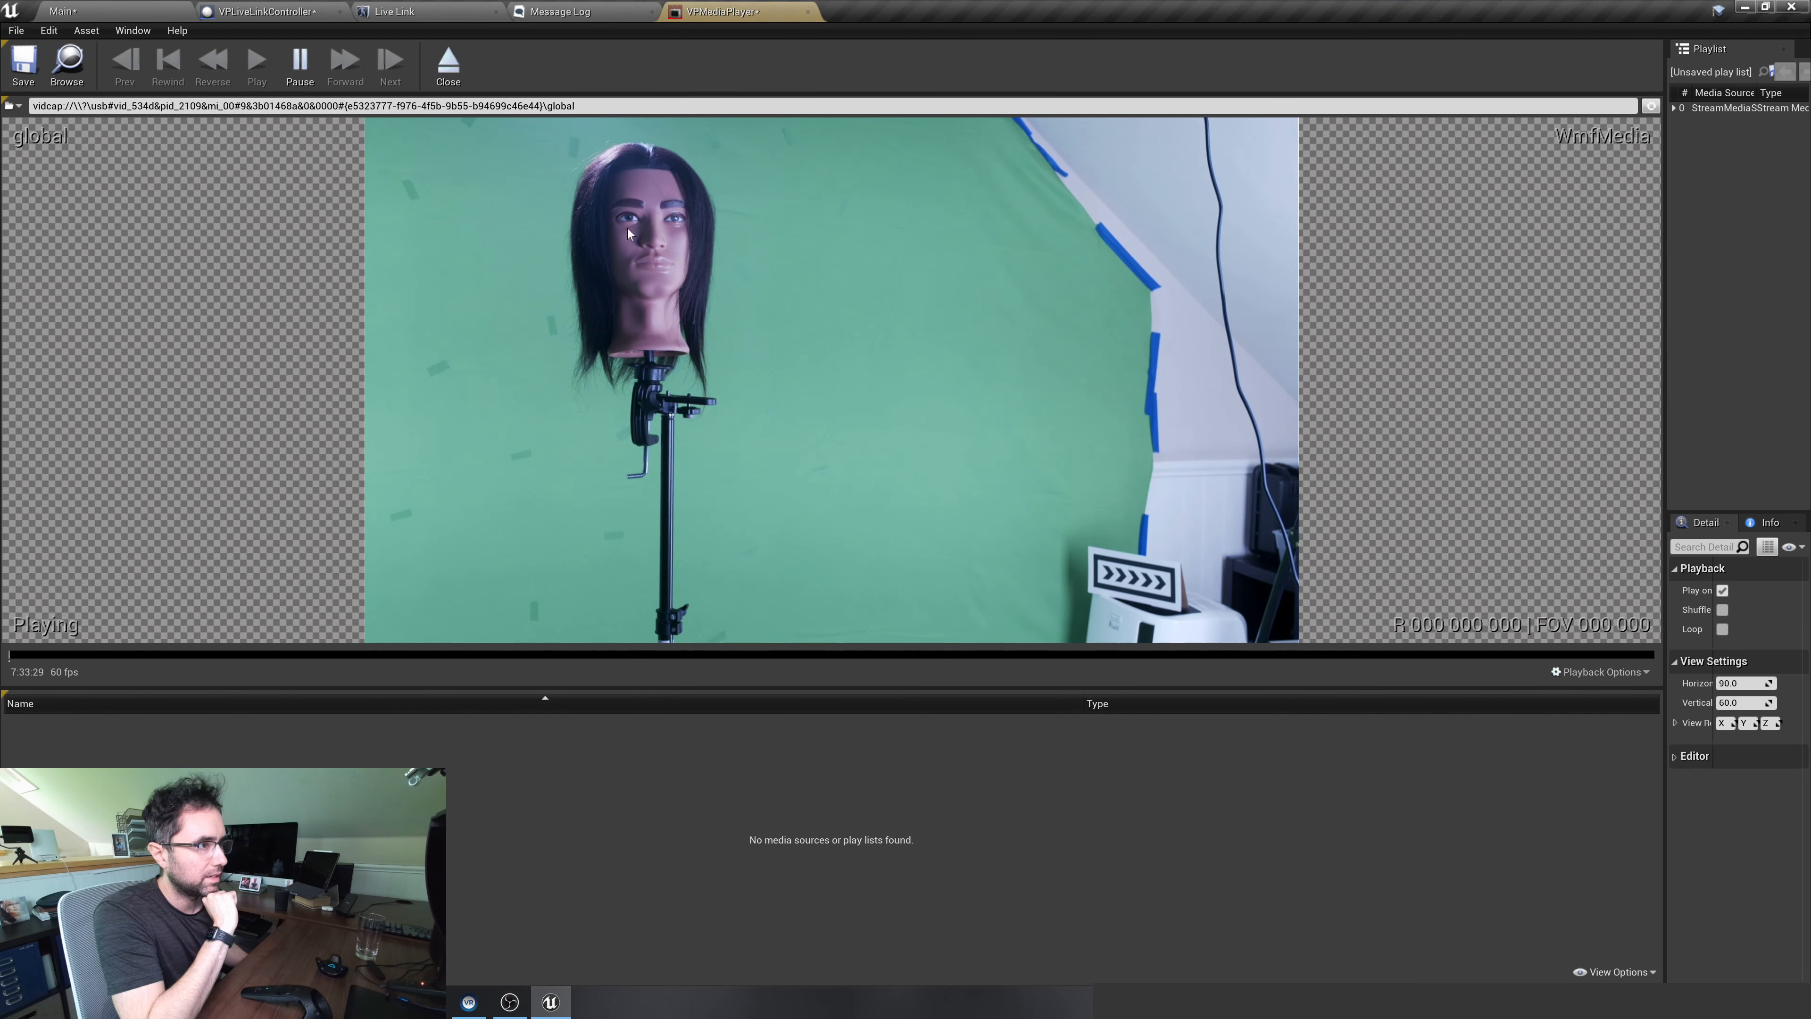
pyautogui.moveTo(677, 11); pyautogui.dragTo(62, 10)
pyautogui.moveTo(339, 32); pyautogui.dragTo(279, 173)
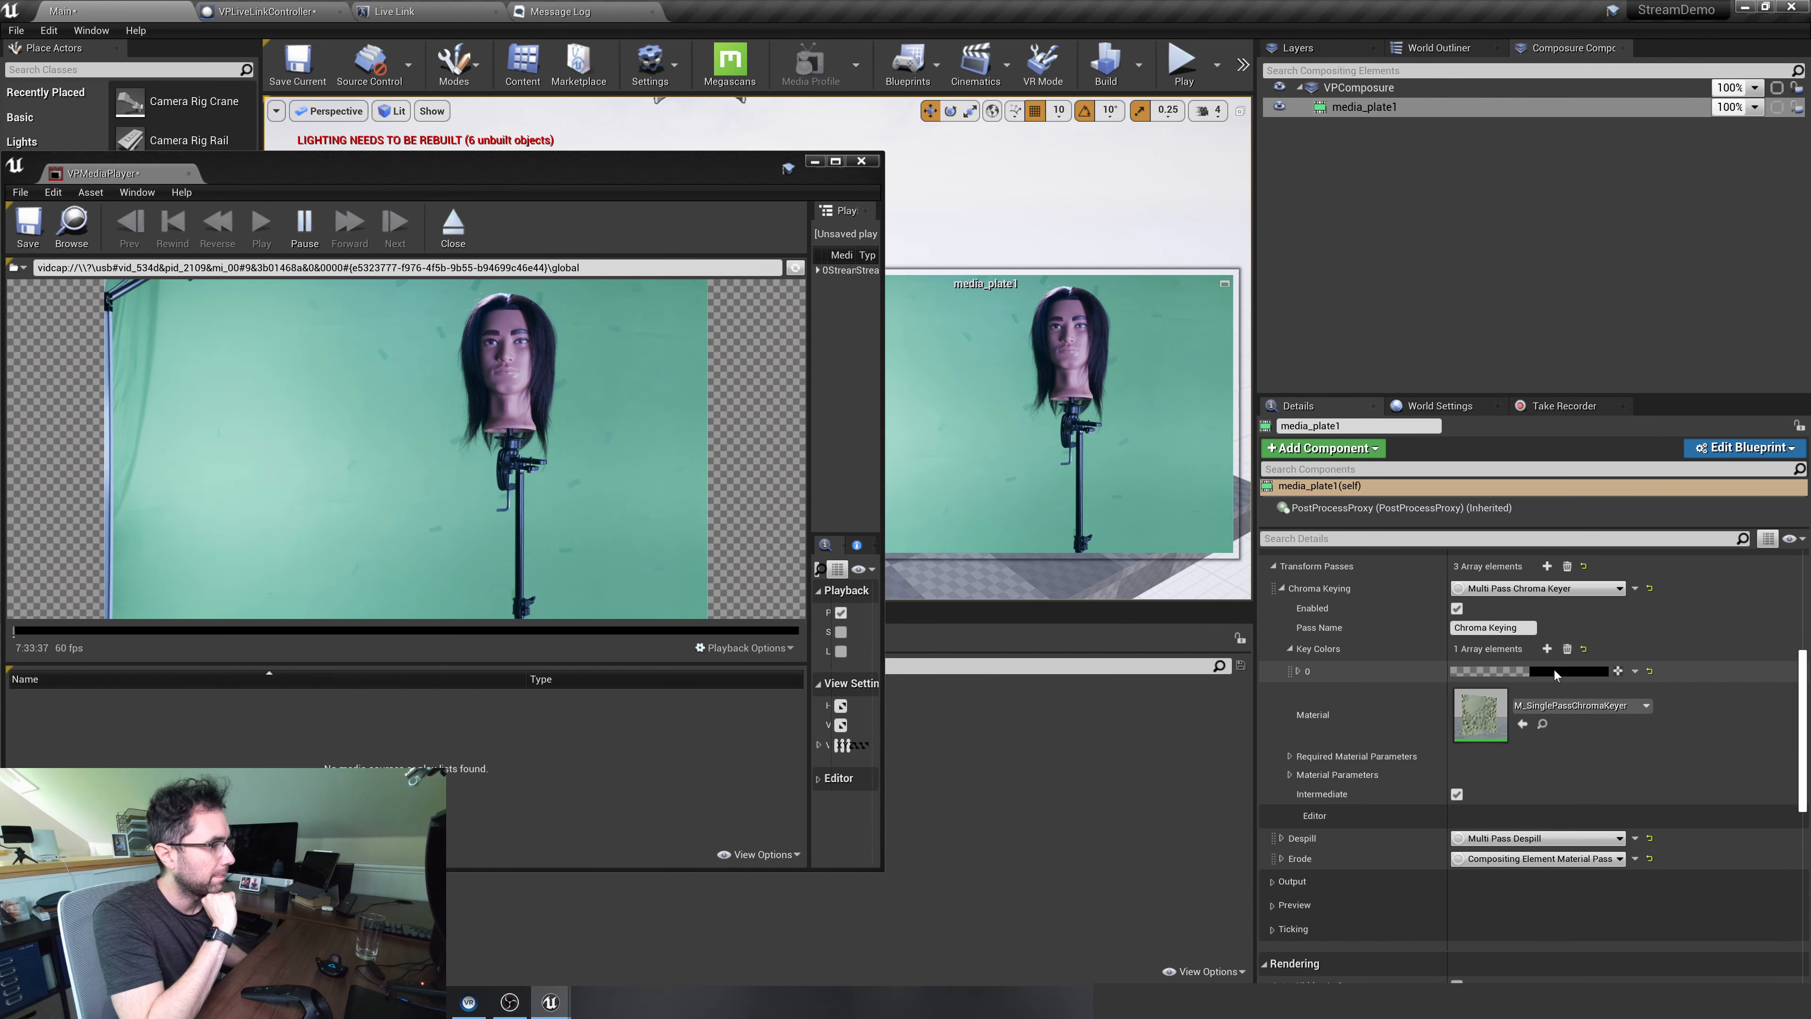
# Sample the green-screen backdrop (sRGB hex 99D2C3FF) as the Chroma Keying key color of media_plate1, keeping media_plate1 selected
pyautogui.click(1525, 670)
pyautogui.click(1530, 704)
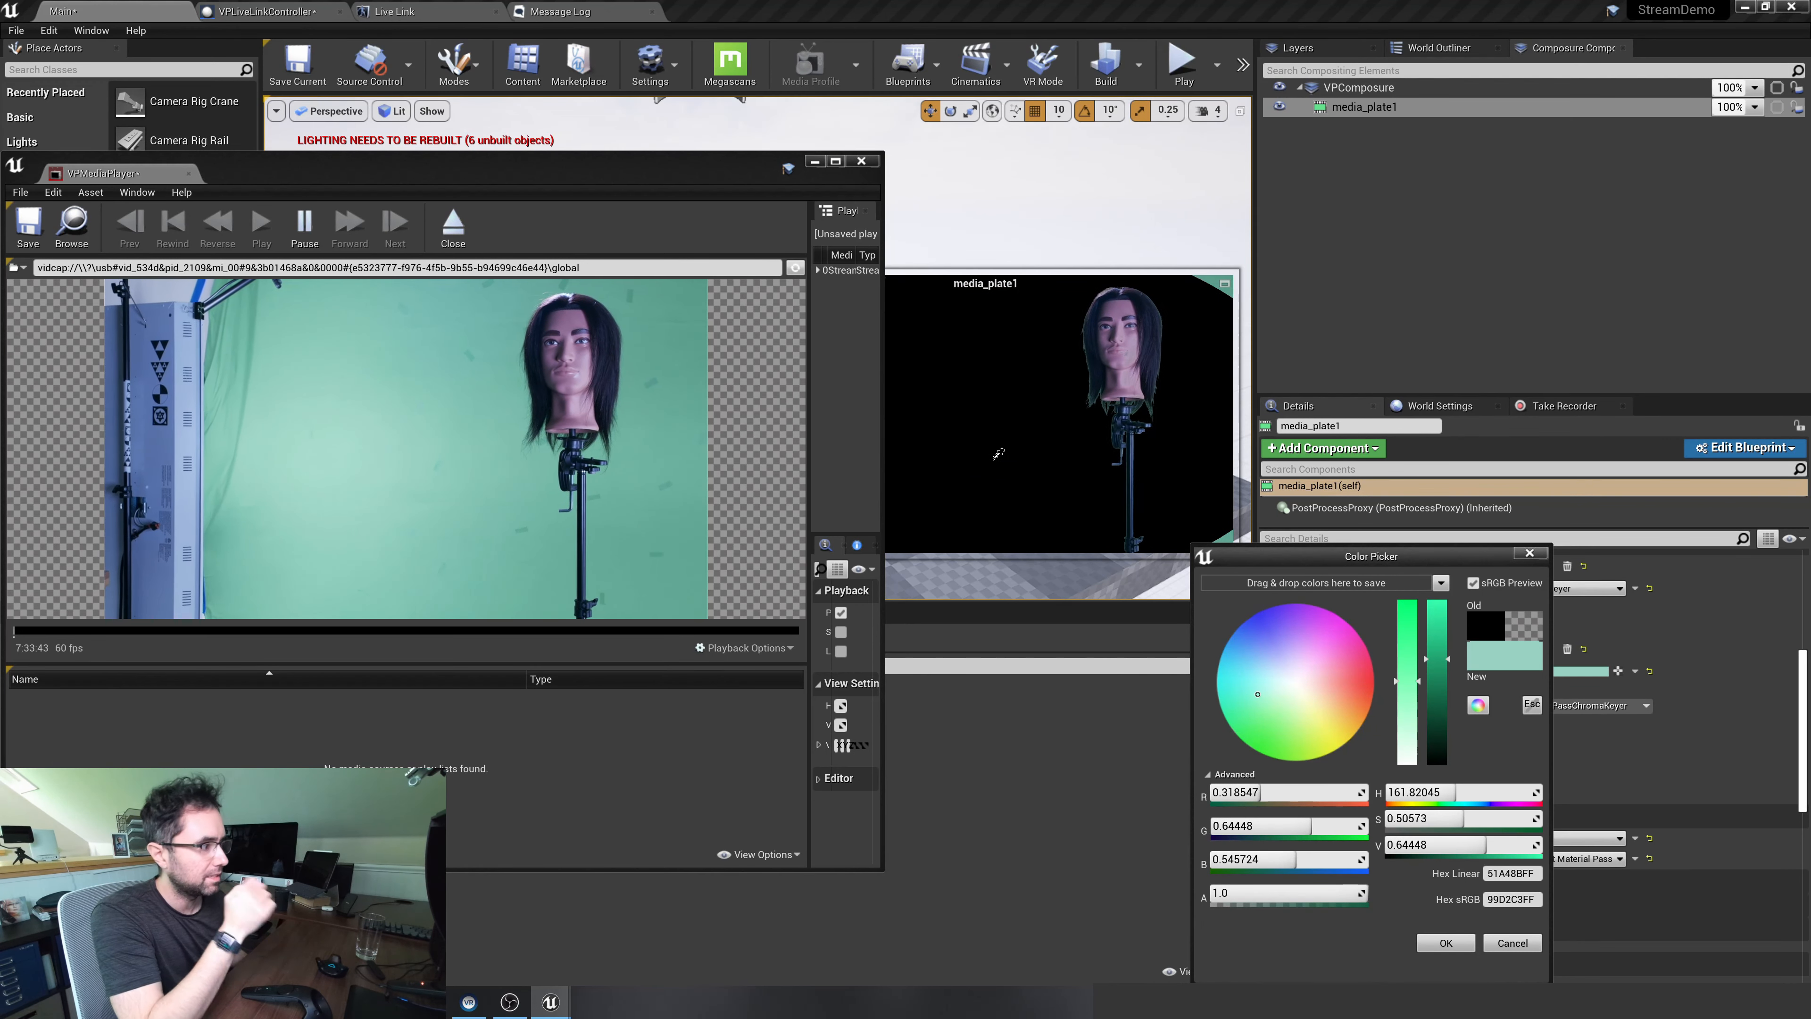
pyautogui.click(993, 458)
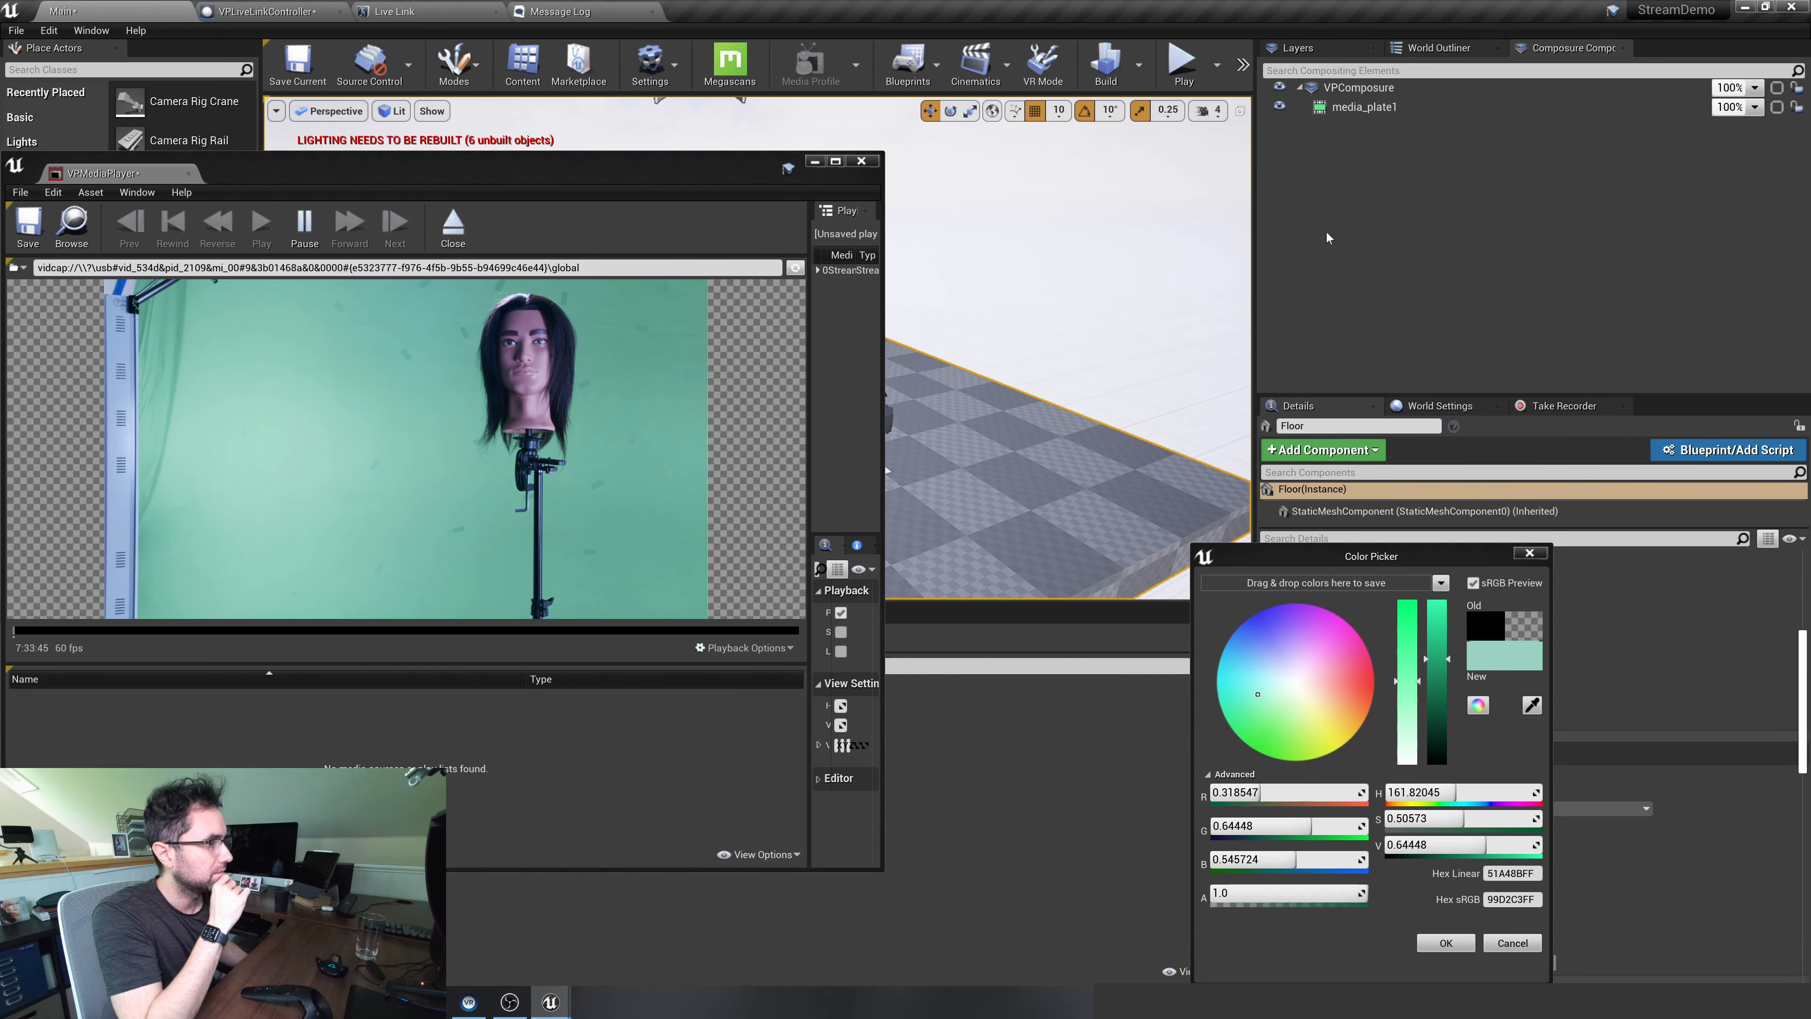
pyautogui.click(1366, 107)
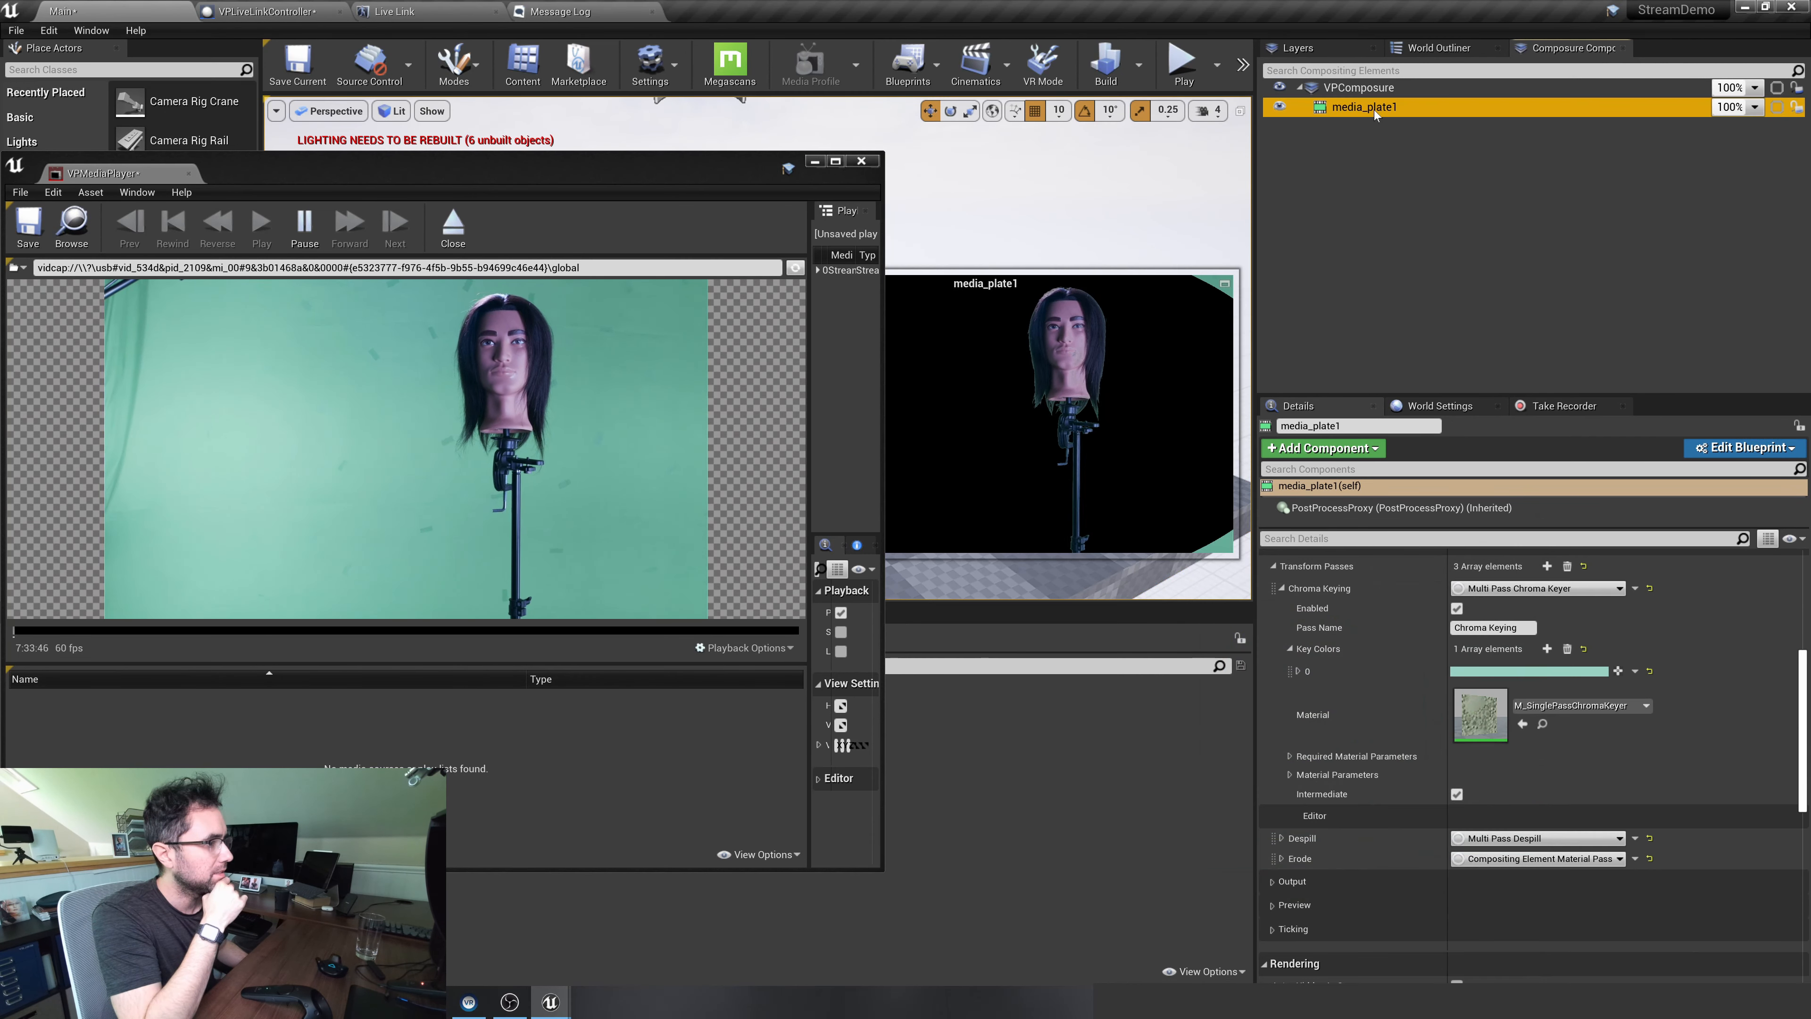
# Close the floating VPMediaPlayer window, reopen the player docked with its USB video capture feed playing, and return to the Main level
pyautogui.click(862, 161)
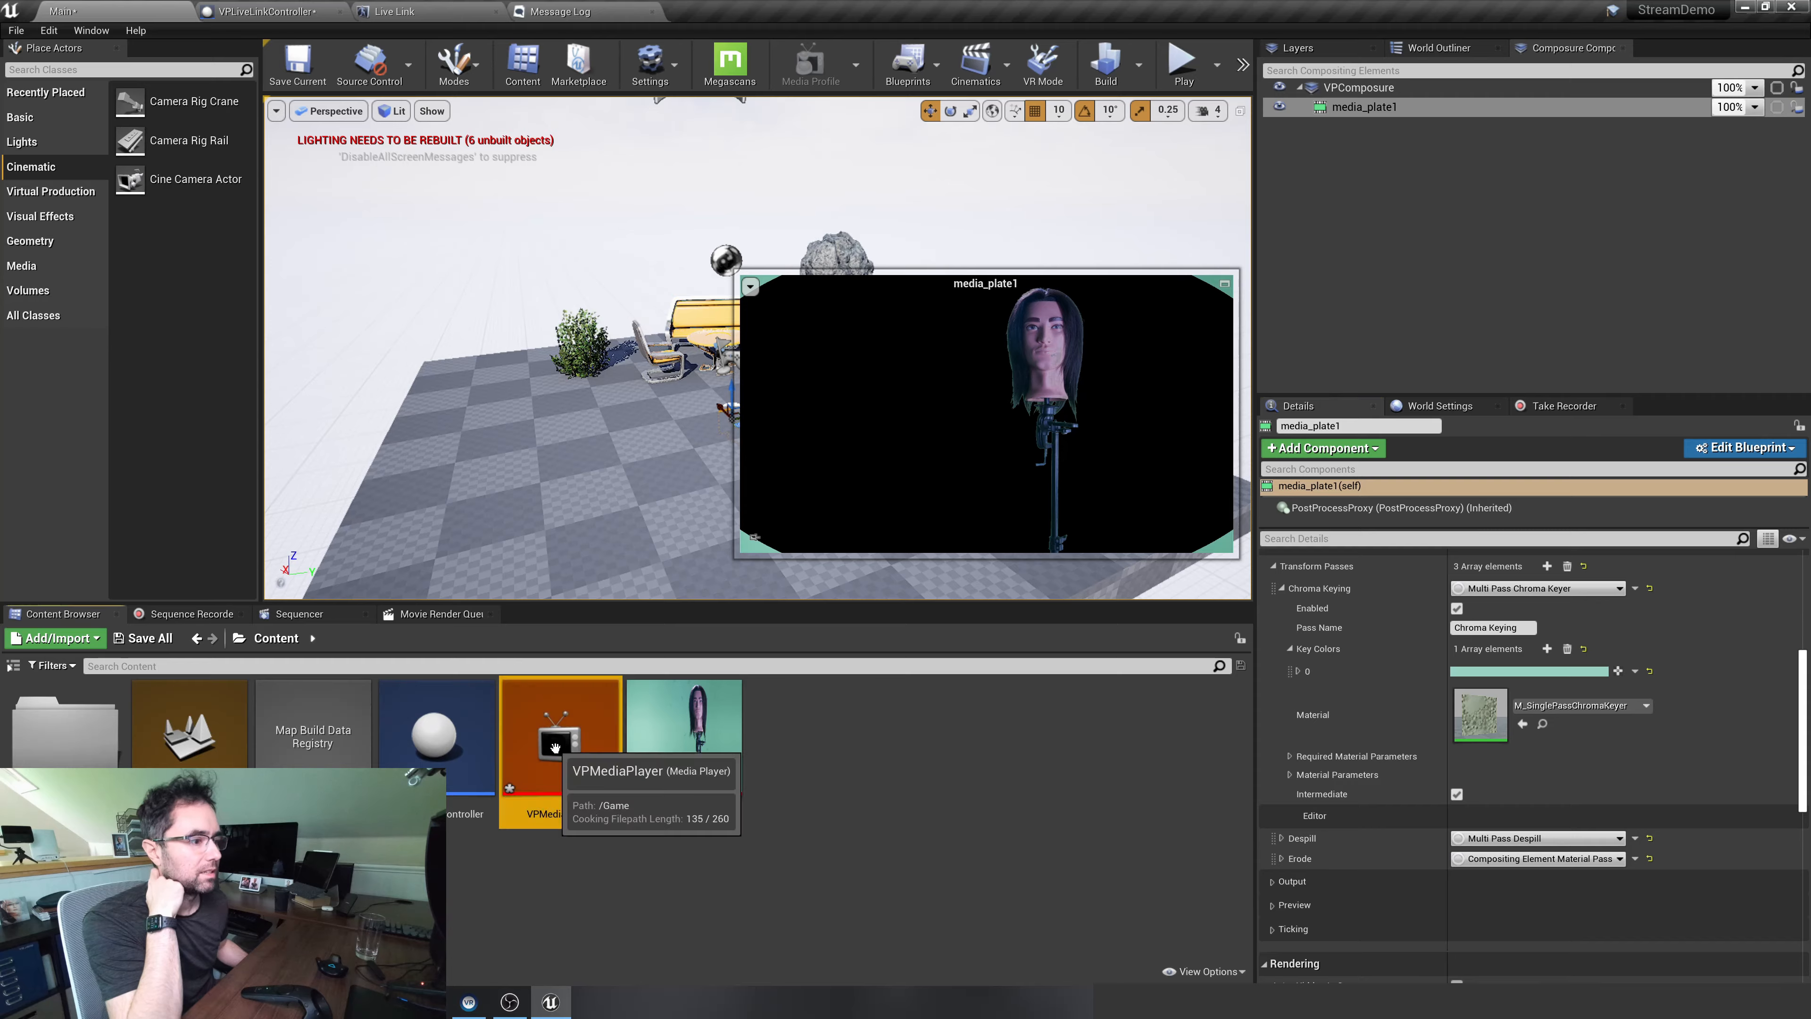
pyautogui.doubleClick(550, 743)
pyautogui.click(13, 106)
pyautogui.moveTo(39, 156)
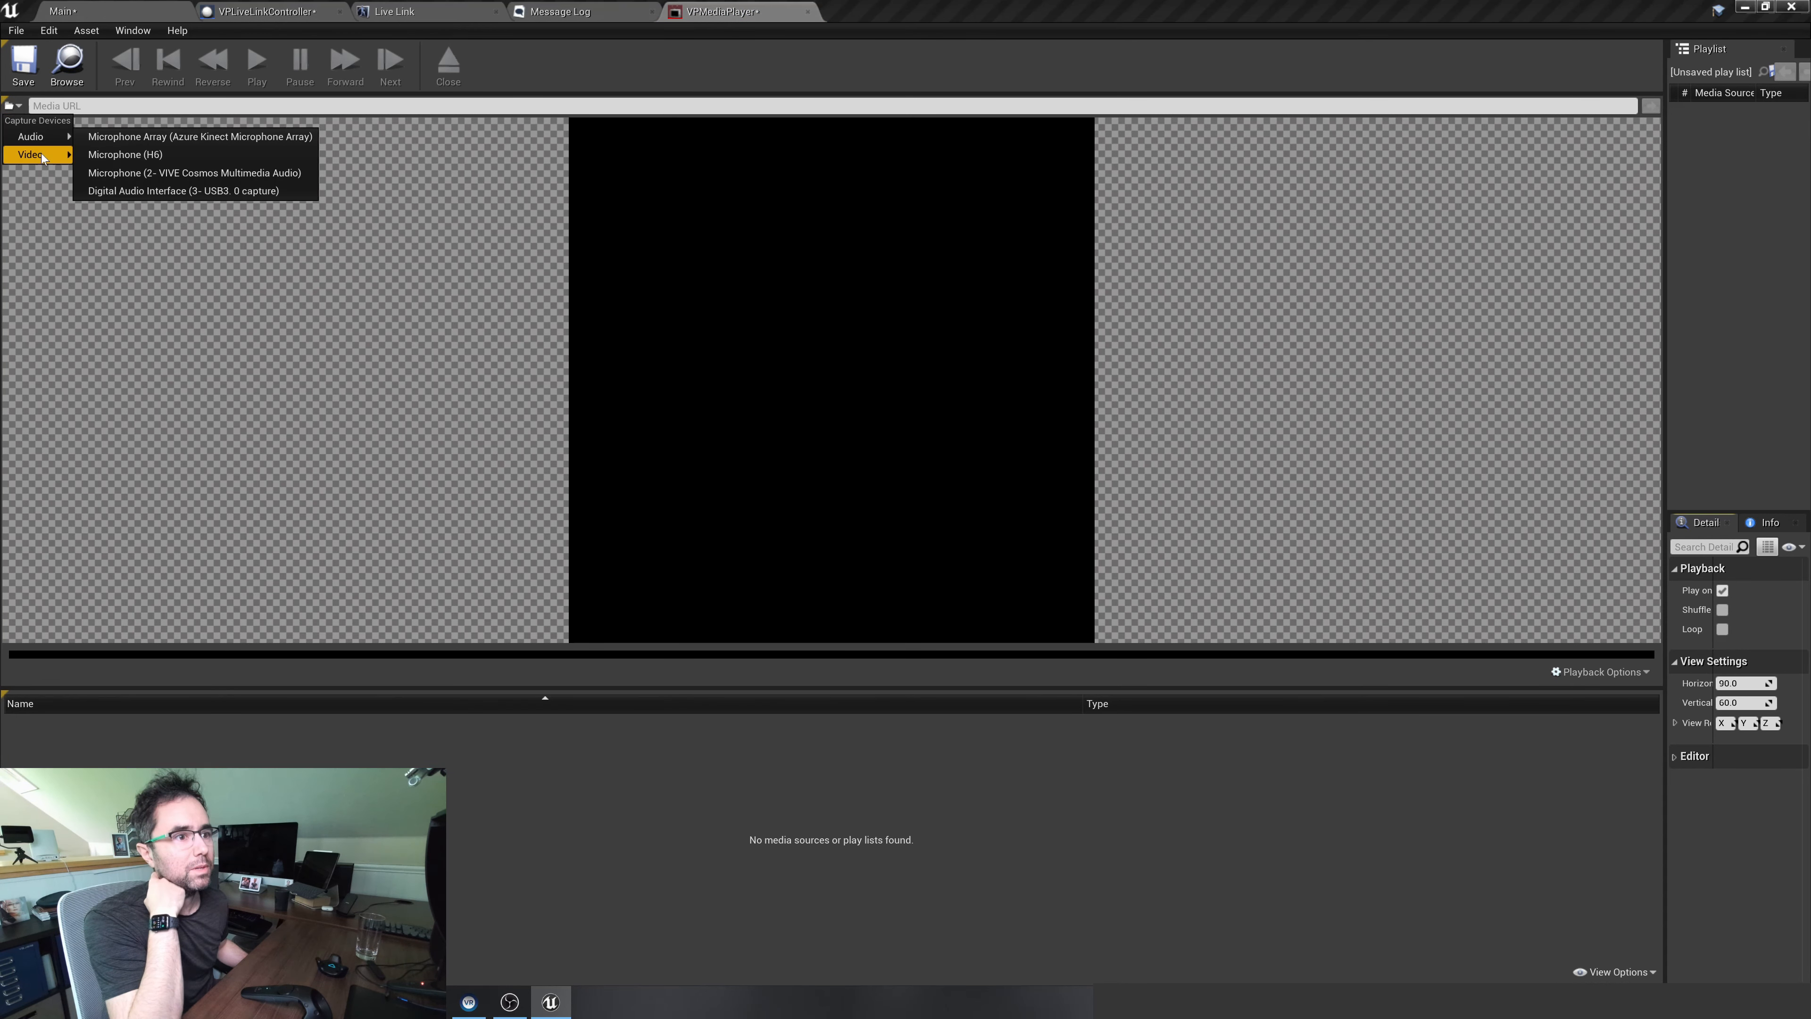
pyautogui.click(107, 189)
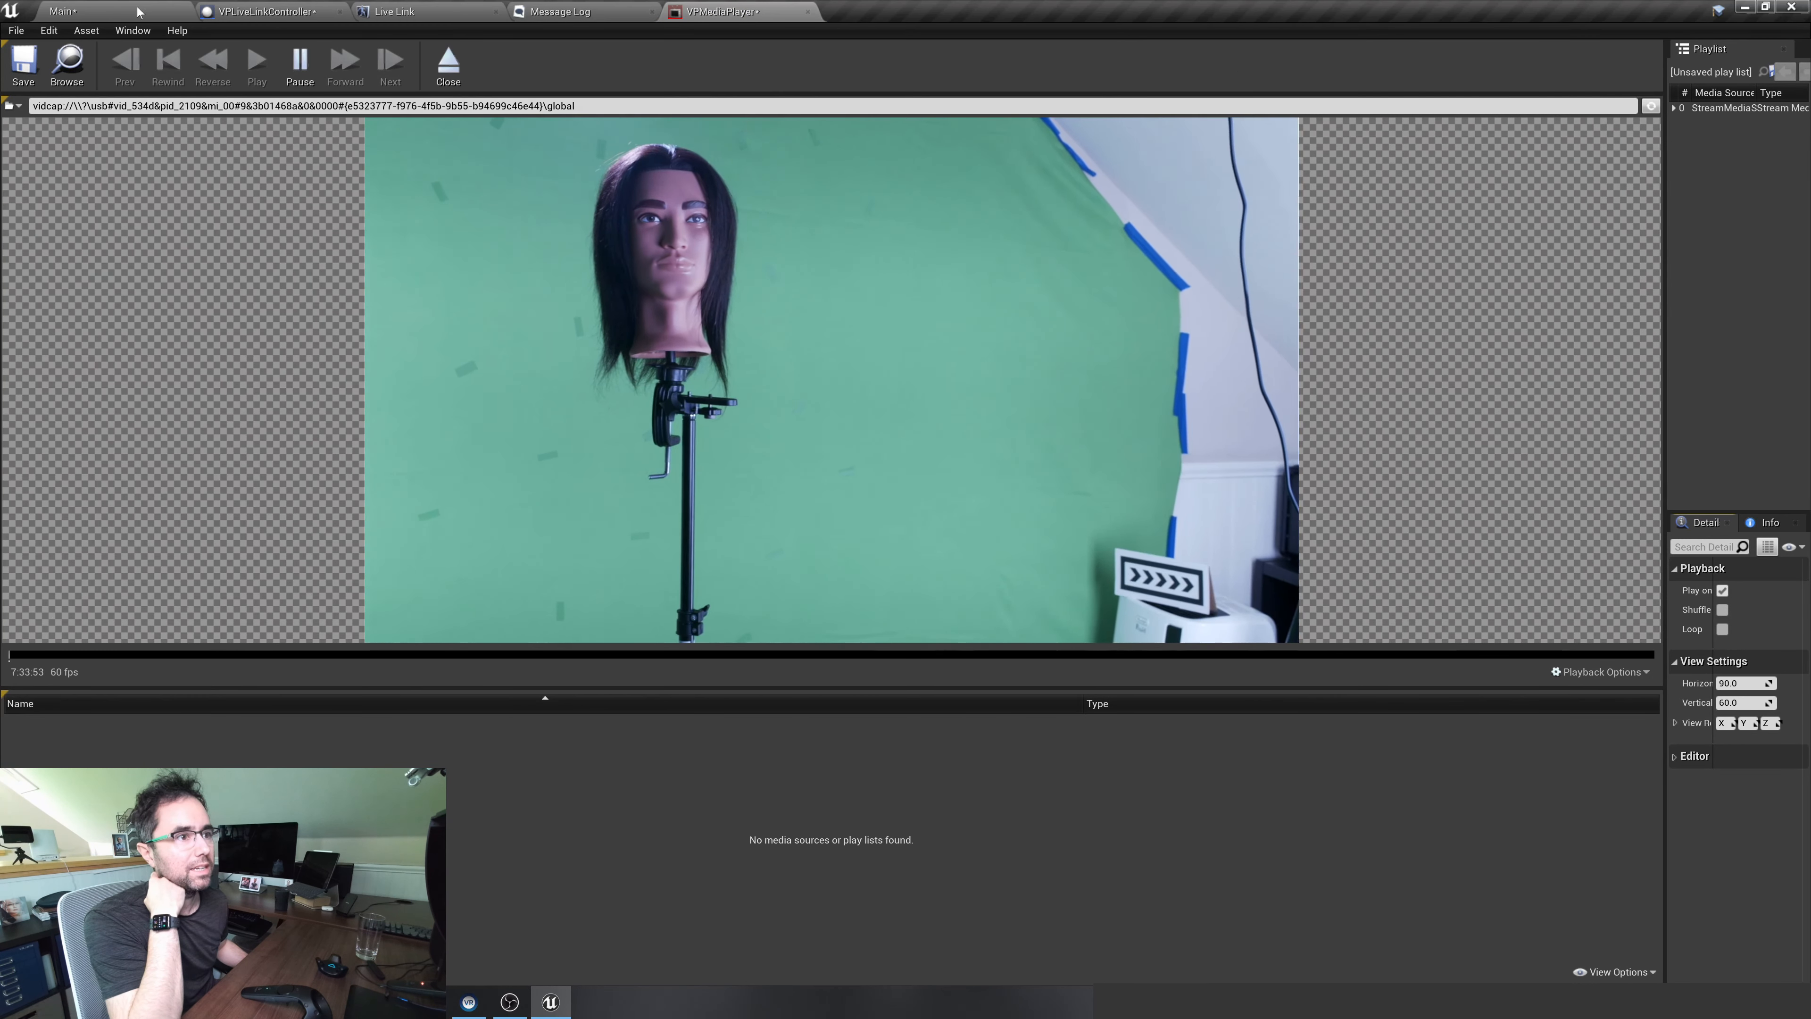
pyautogui.click(141, 12)
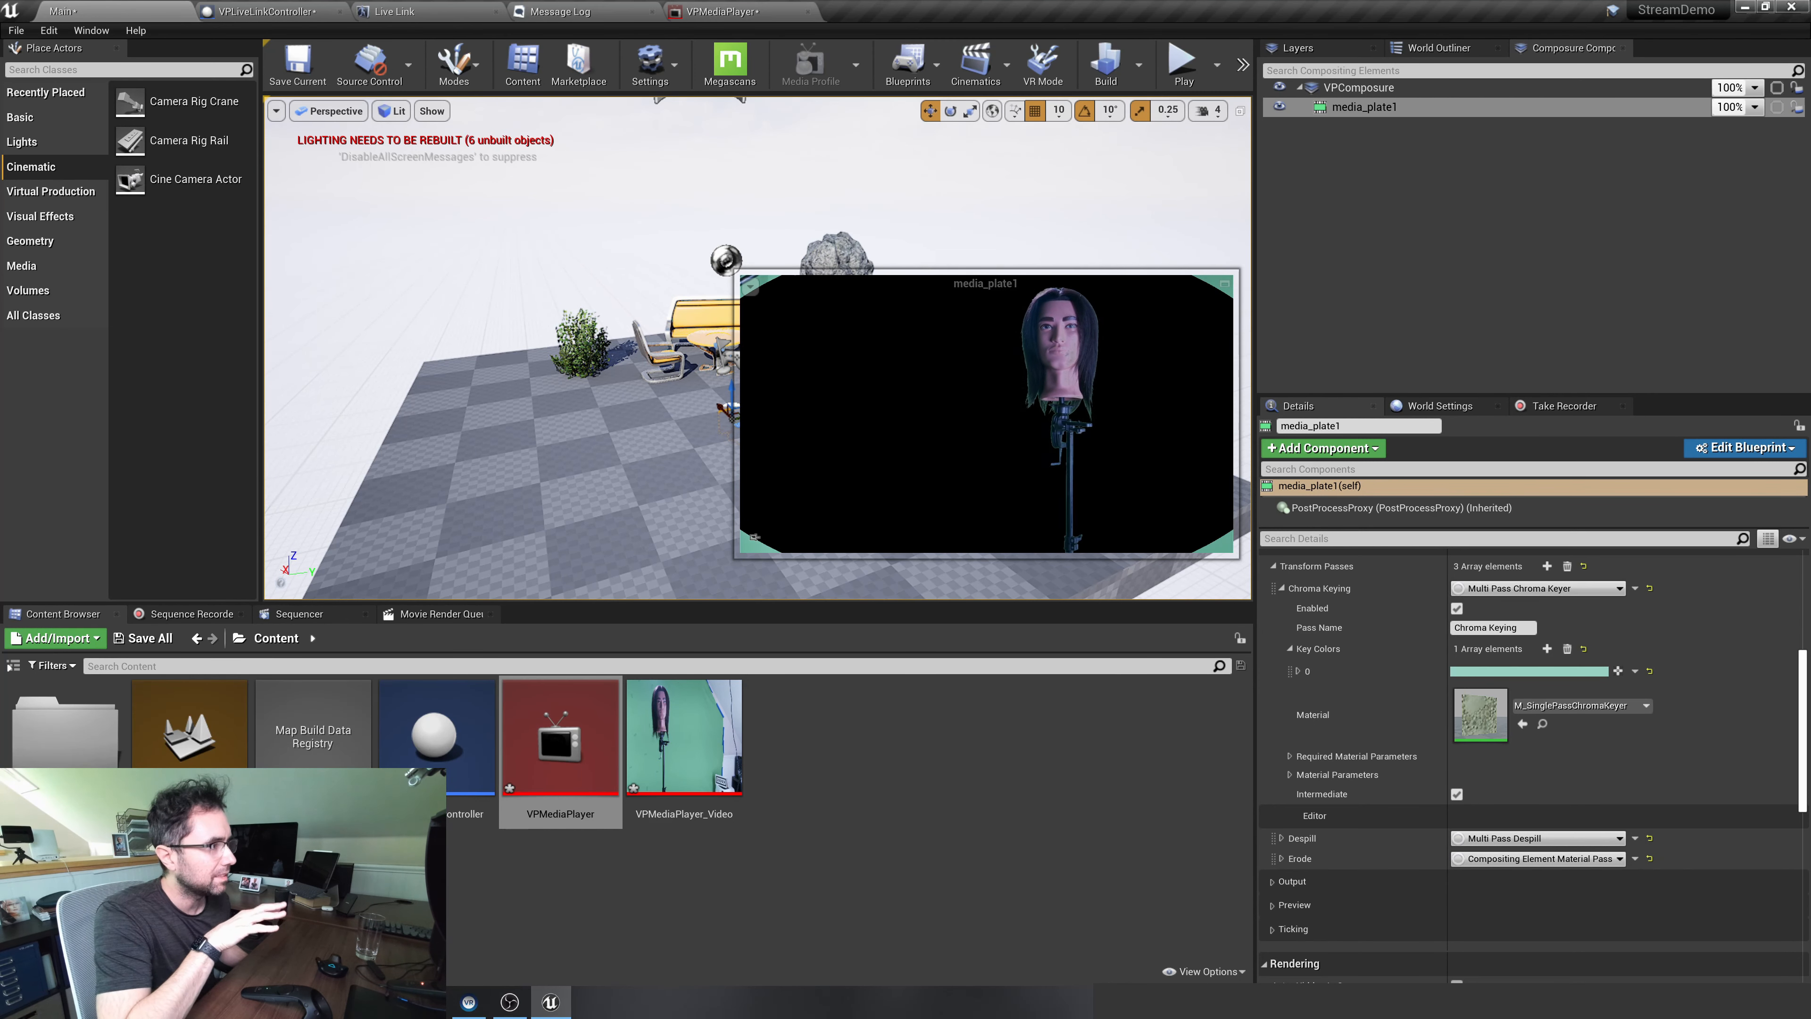
# Open the media_plate1 composite in its own preview window and place it clear of the details settings
pyautogui.click(1341, 107)
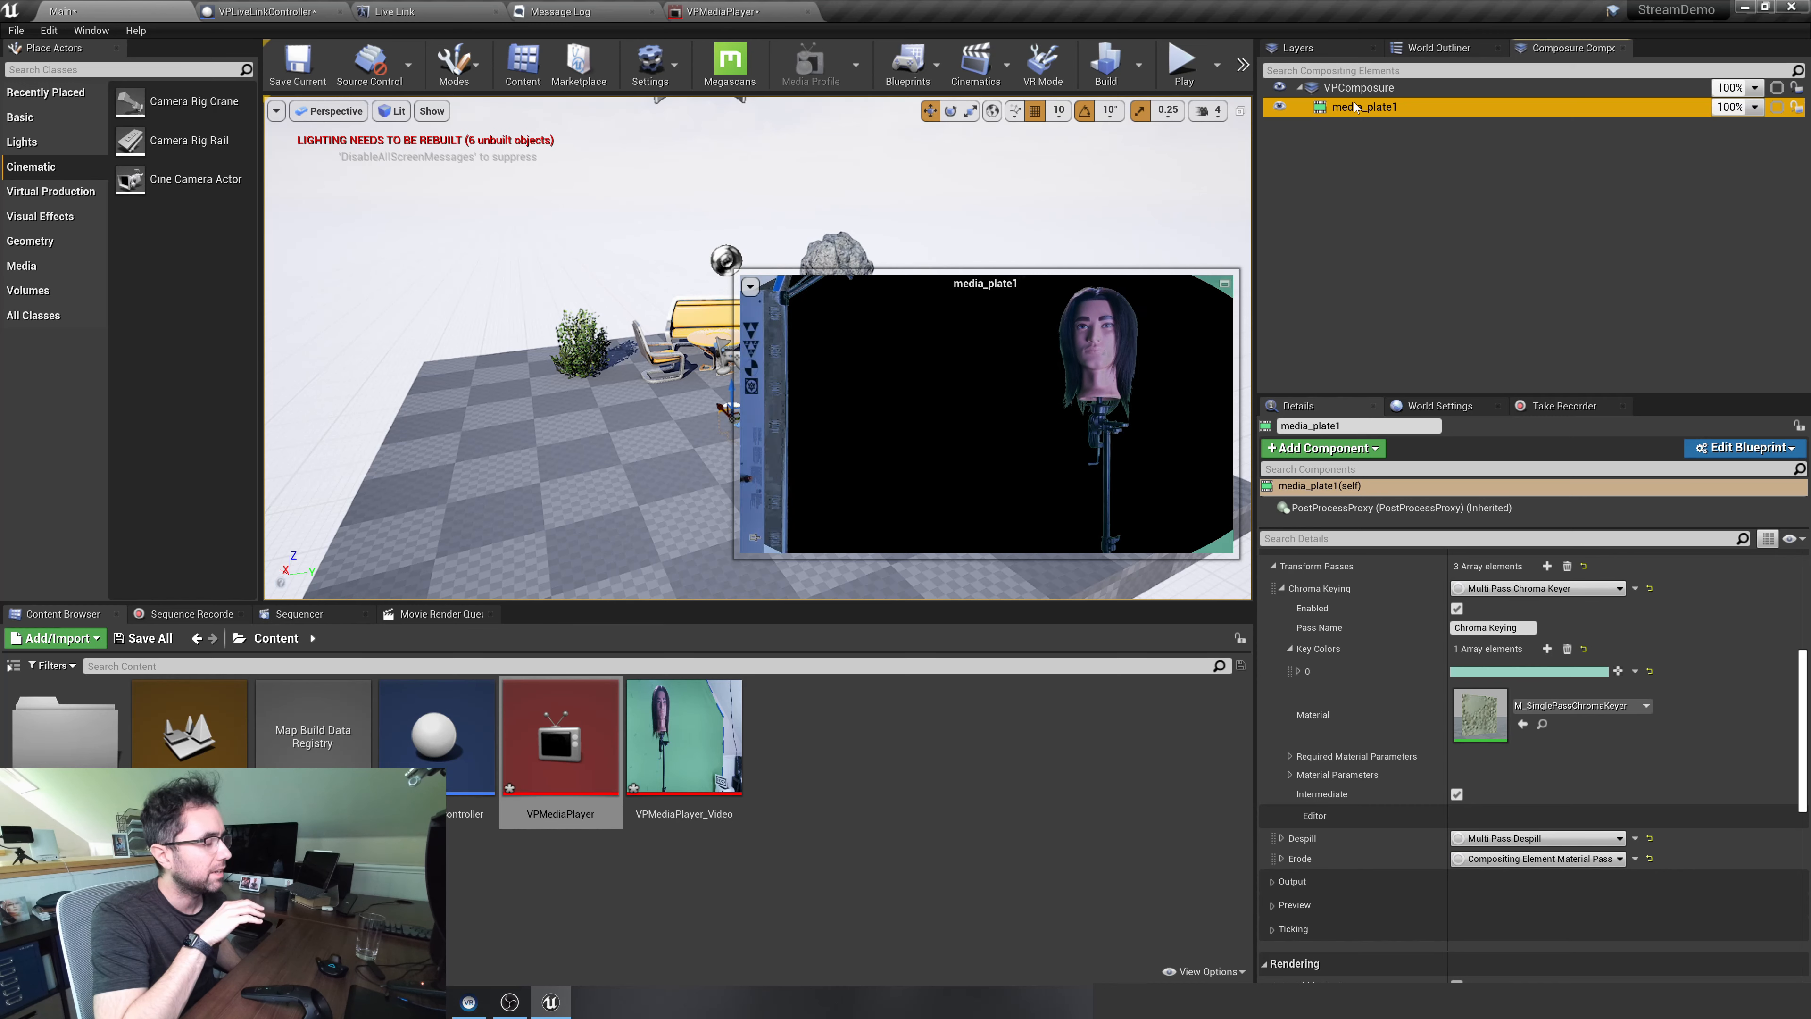
pyautogui.doubleClick(1355, 107)
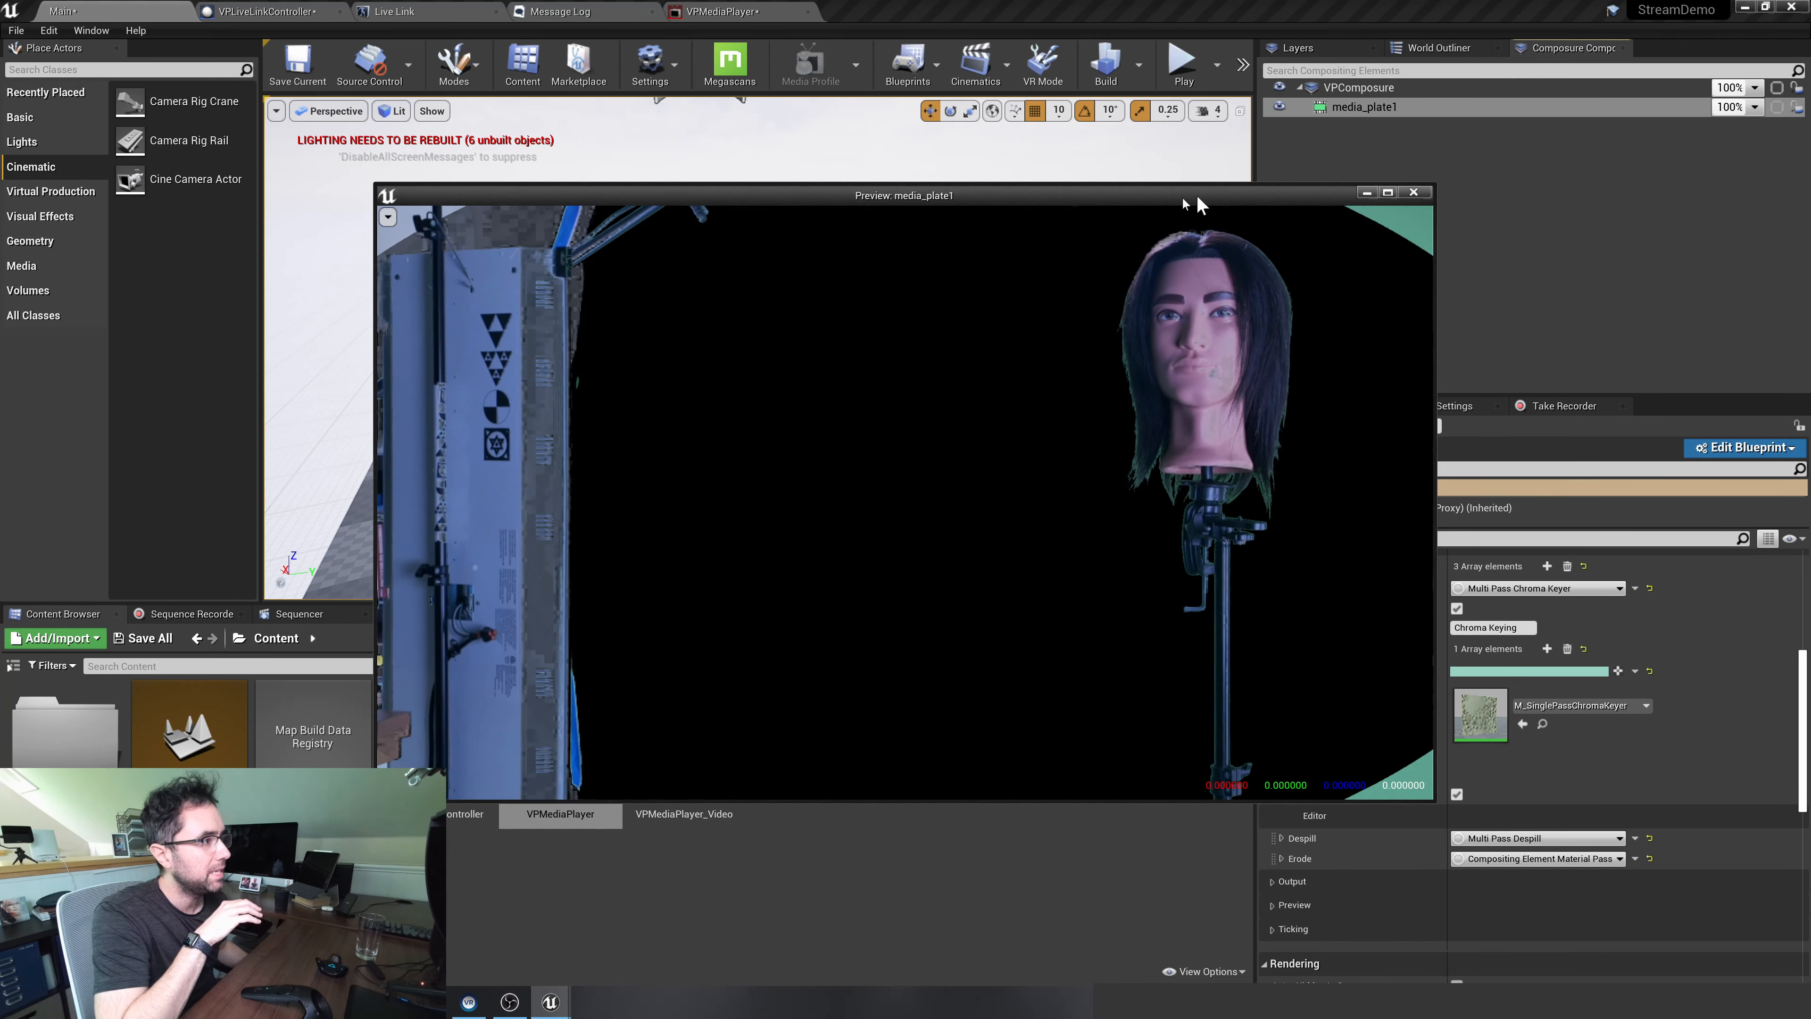
pyautogui.moveTo(1198, 193); pyautogui.dragTo(954, 227)
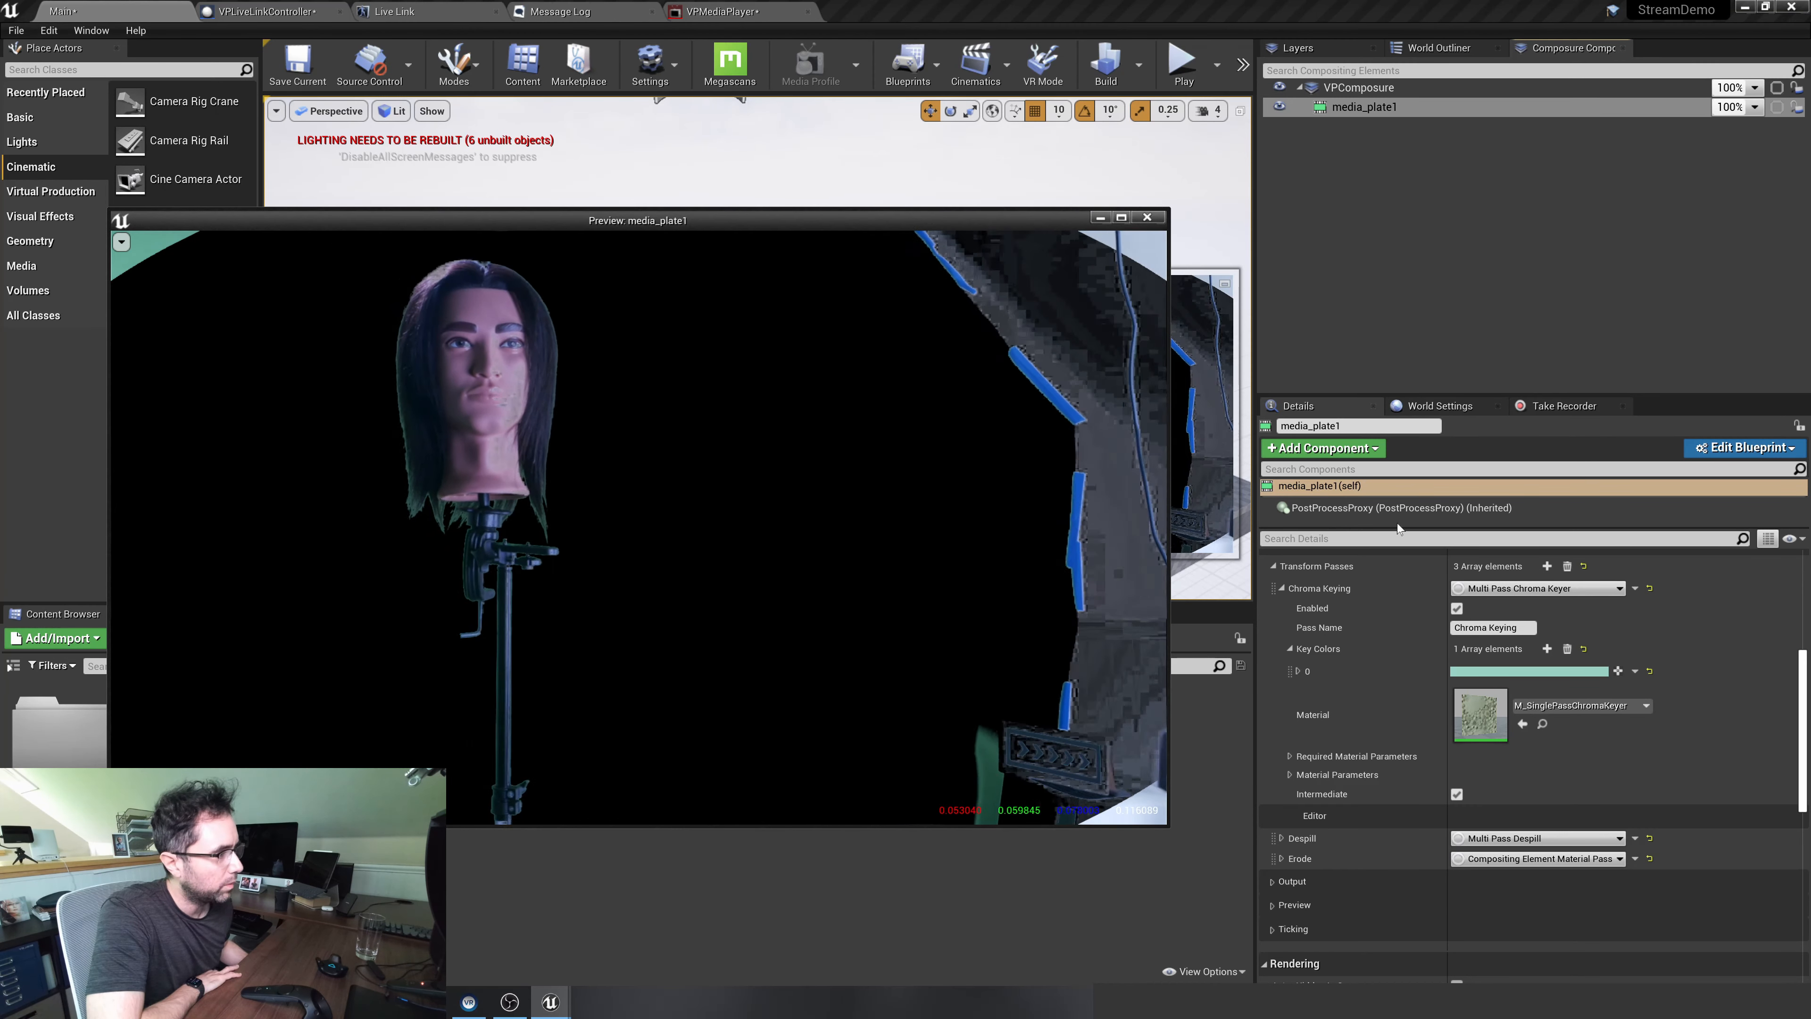
# Change the Chroma Keying pass material of media_plate1 to M_SinglePassDiffColorKeyer
pyautogui.click(1596, 704)
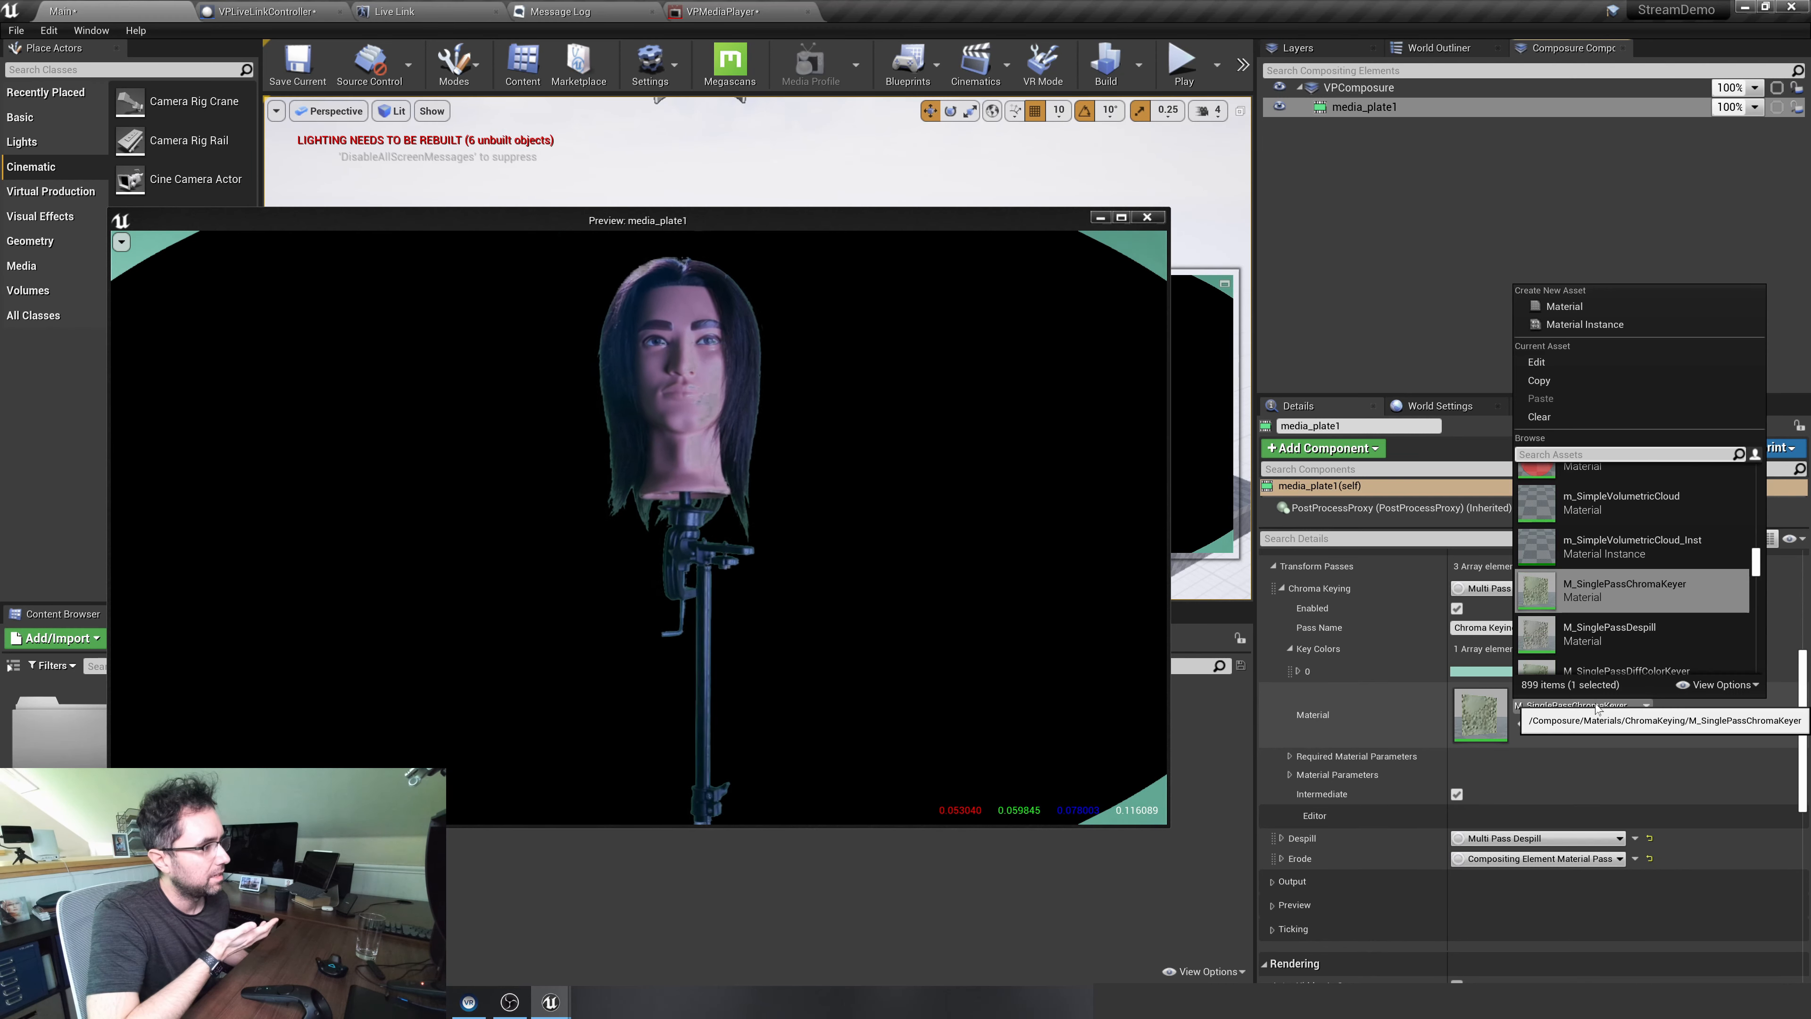
pyautogui.click(1595, 708)
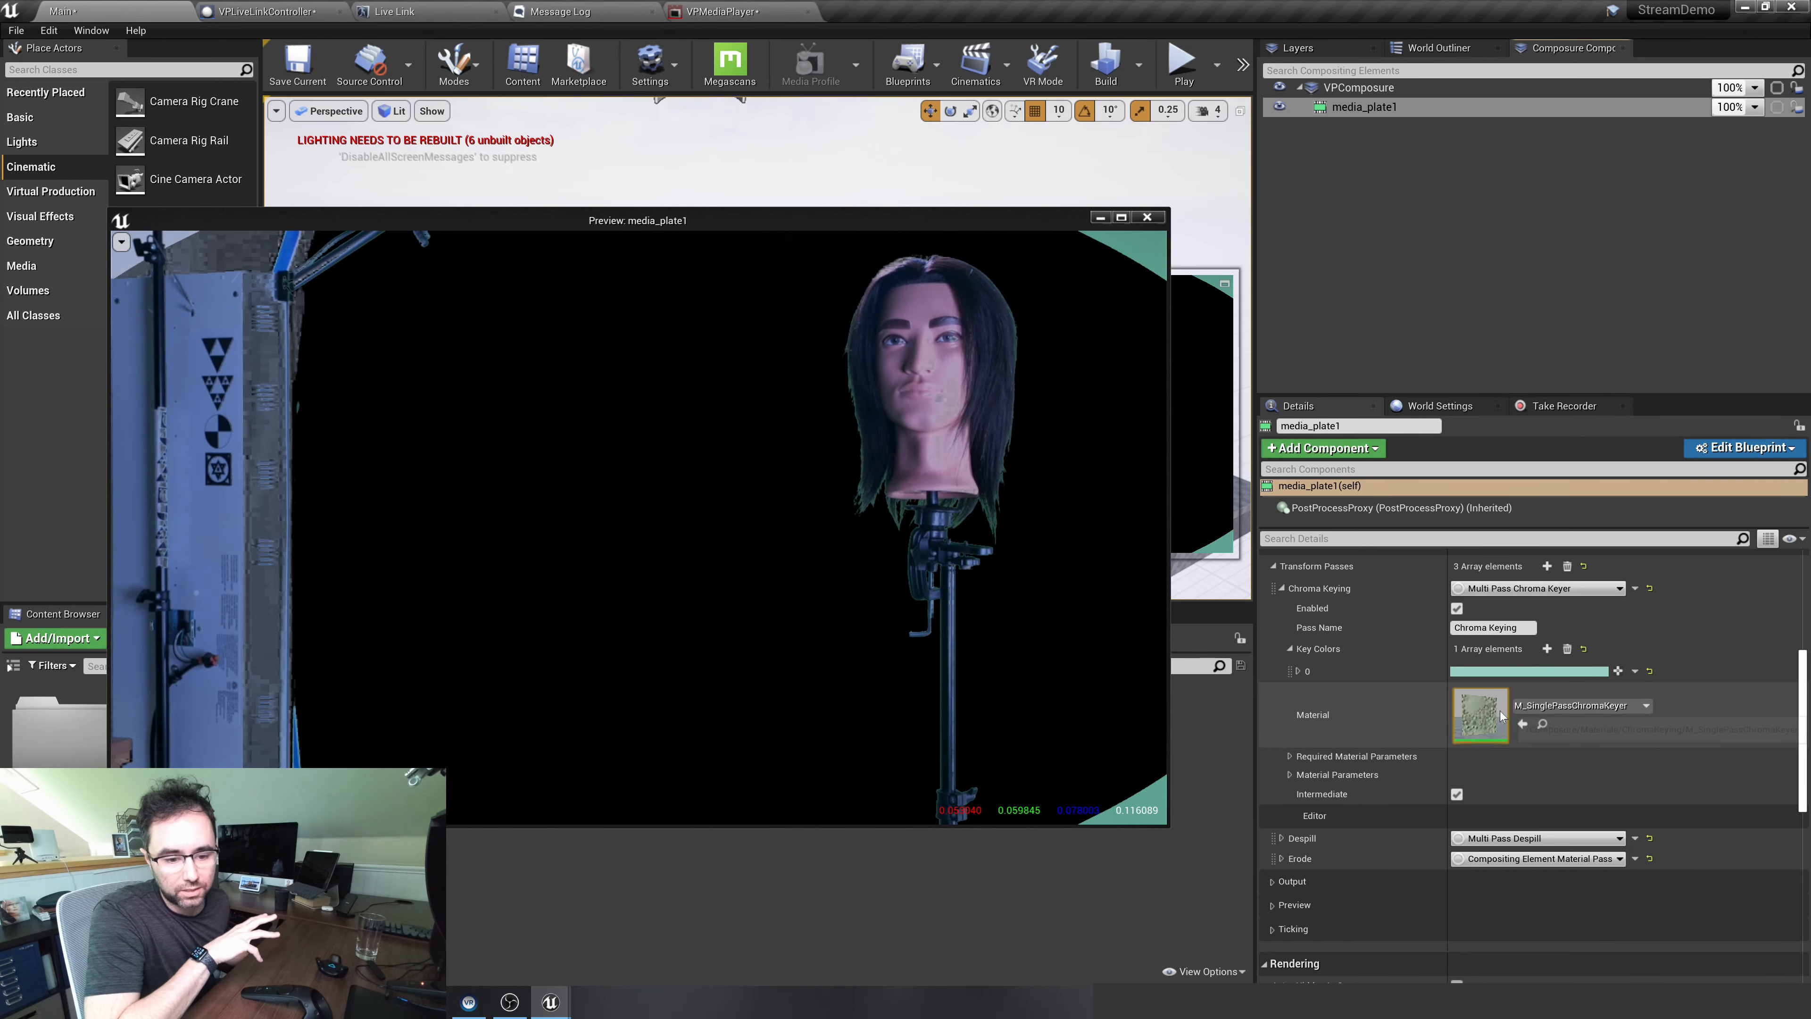
pyautogui.click(1544, 706)
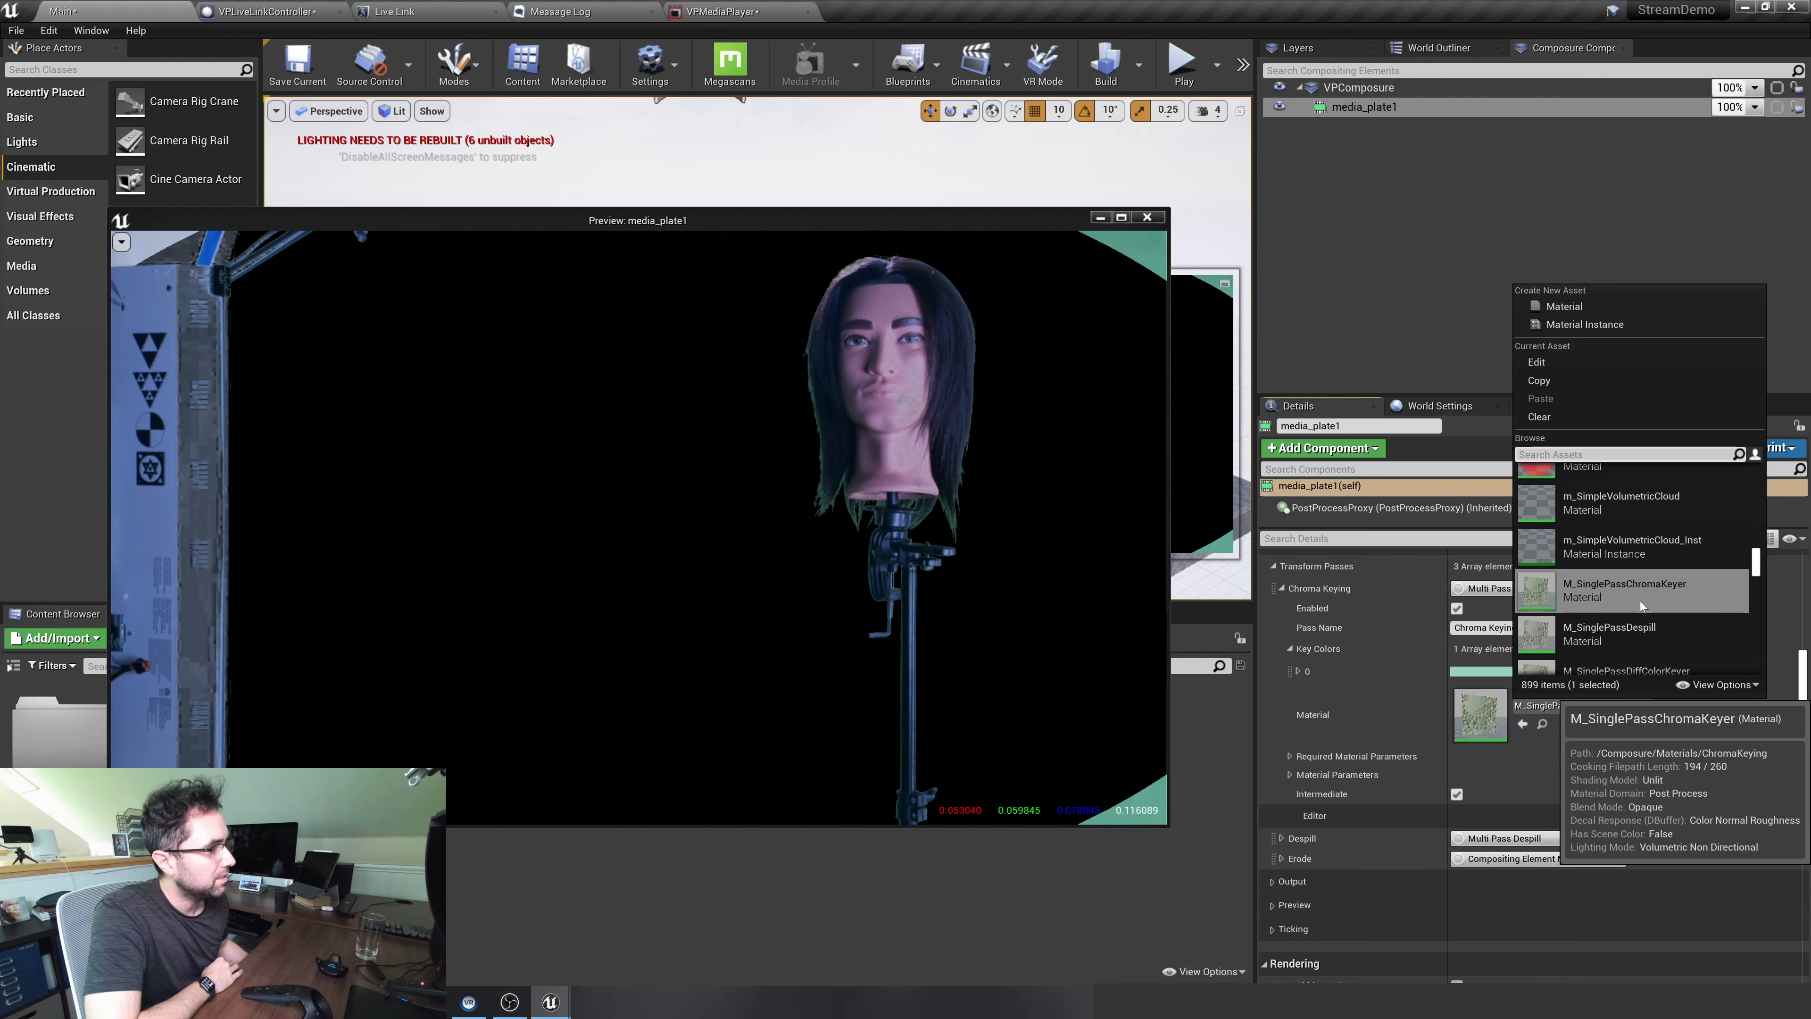
pyautogui.scroll(-1, 1639, 601)
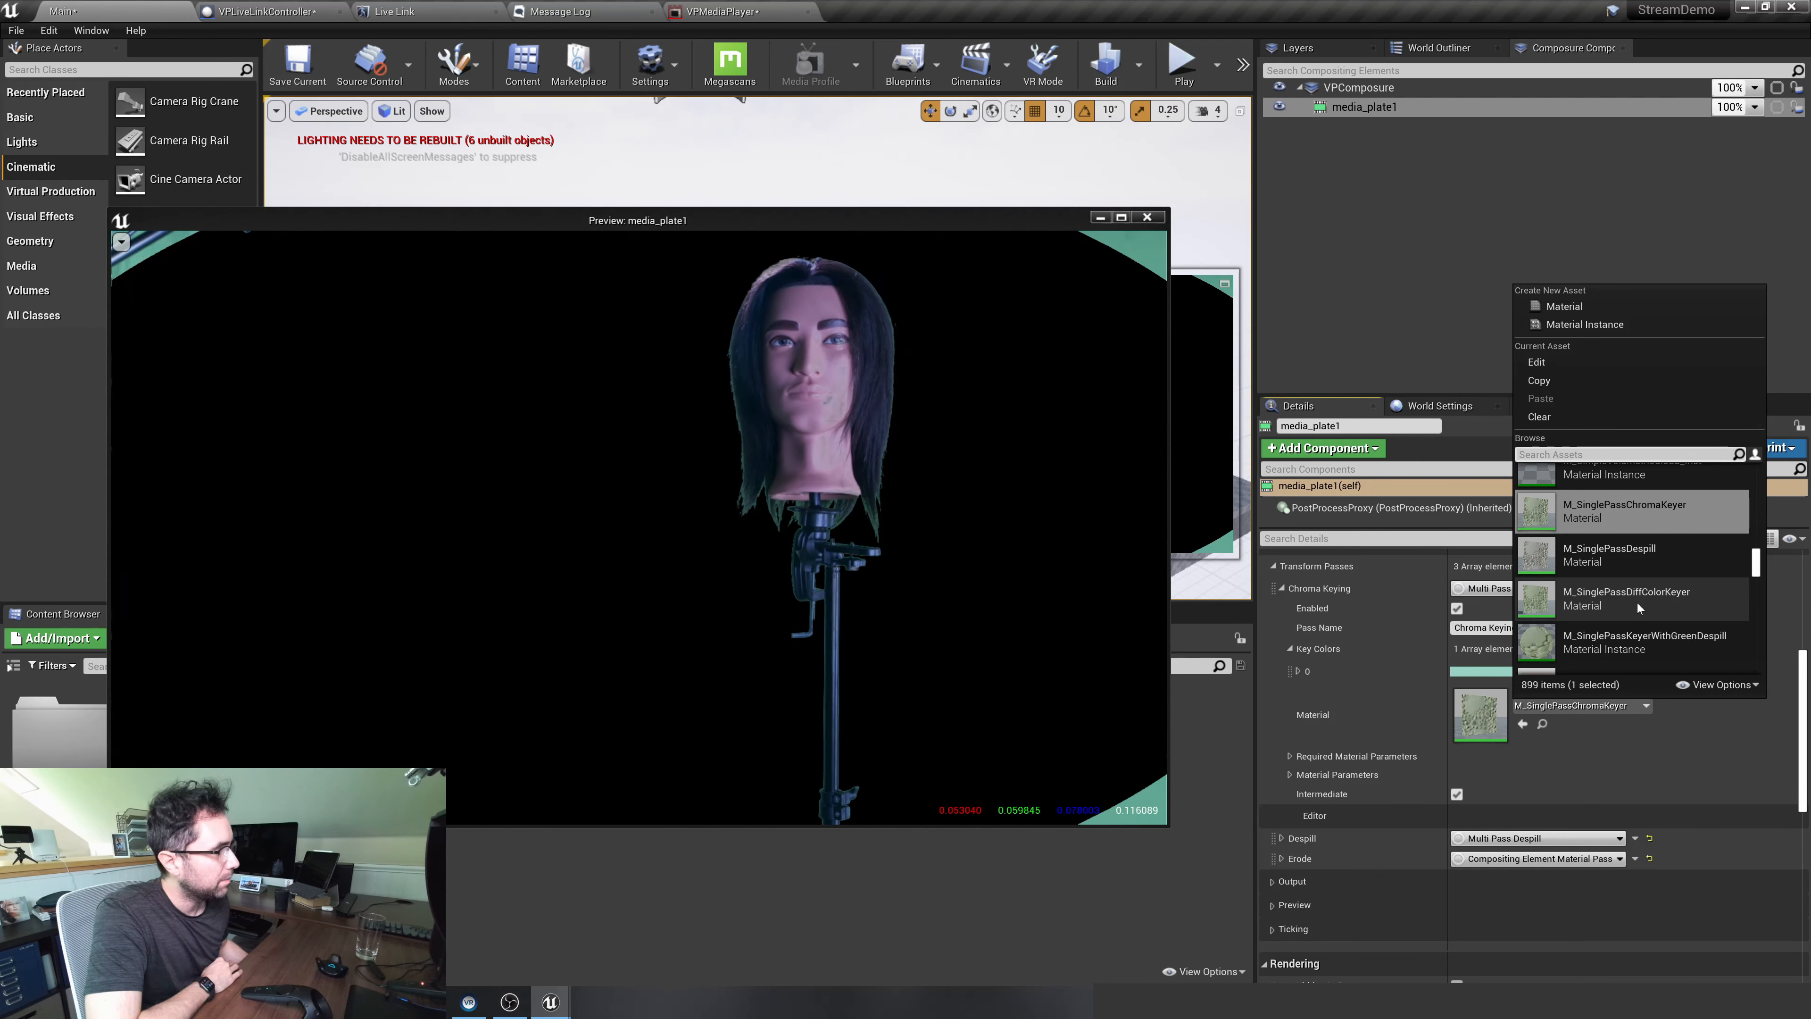
pyautogui.click(1658, 603)
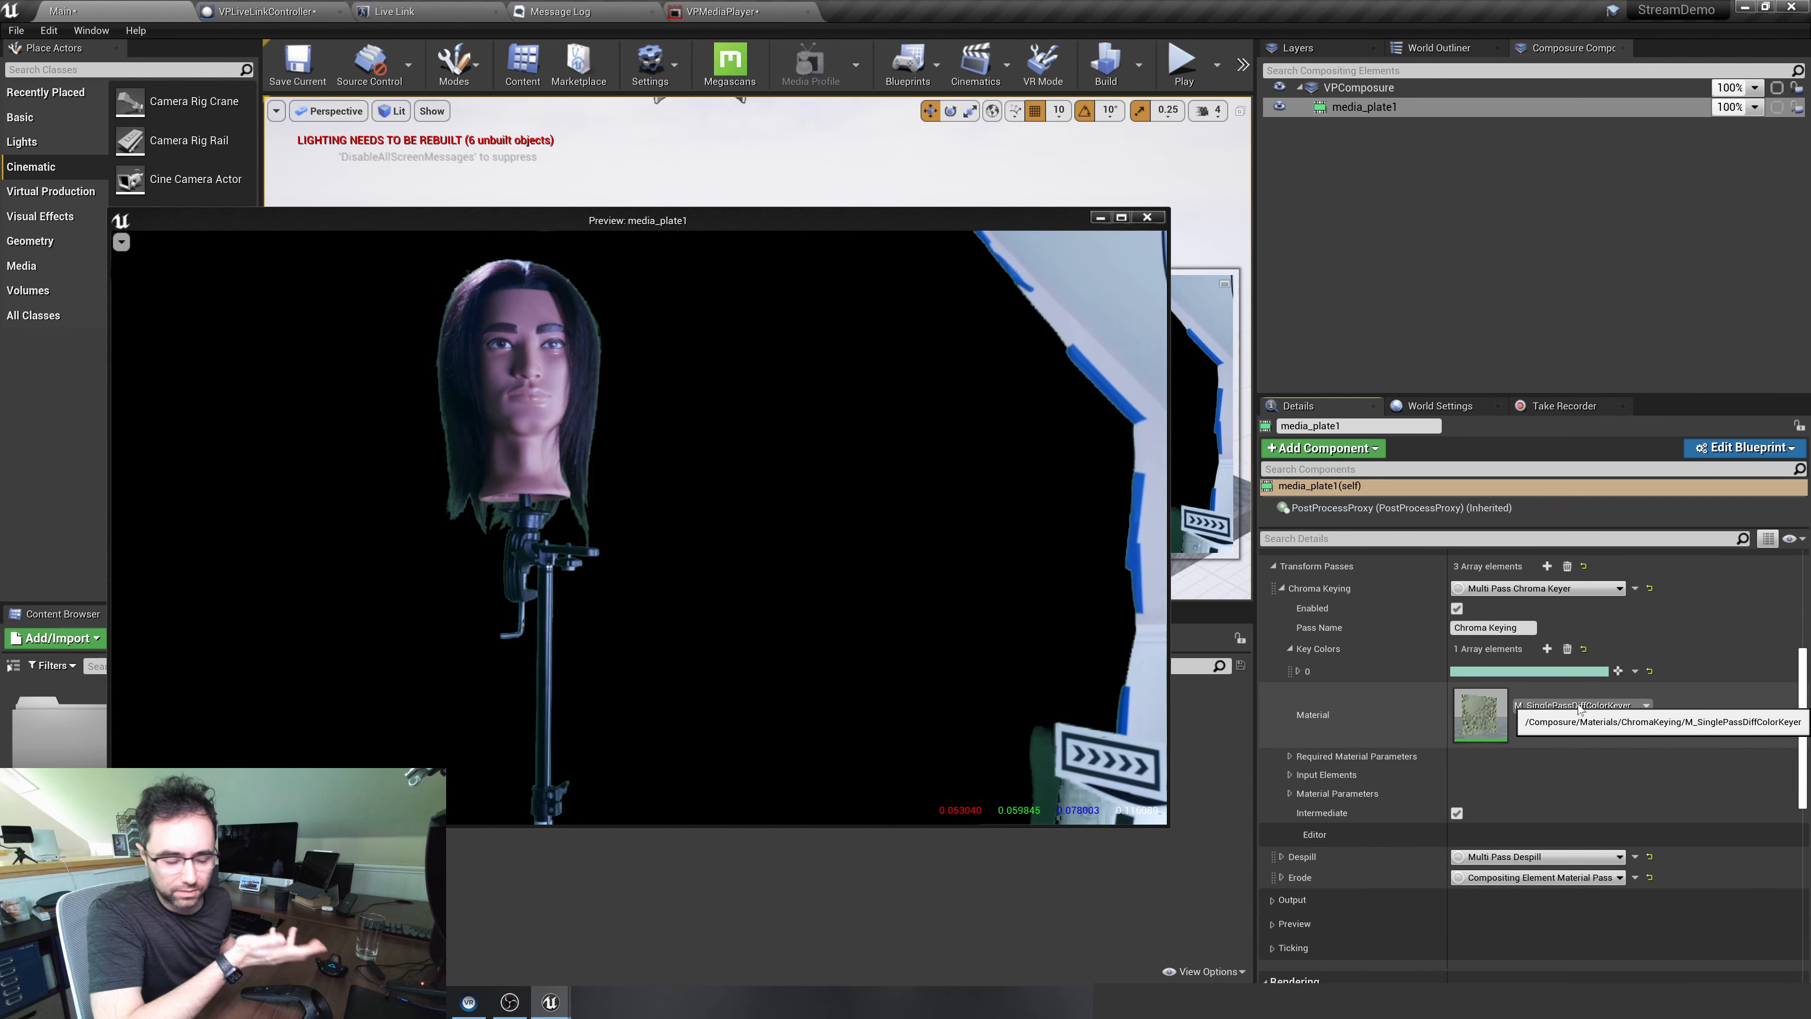
# Set the Chroma Keying material parameters BlackClip to about 0.69 and WhiteClip to about 37.12
pyautogui.scroll(-2, 1574, 697)
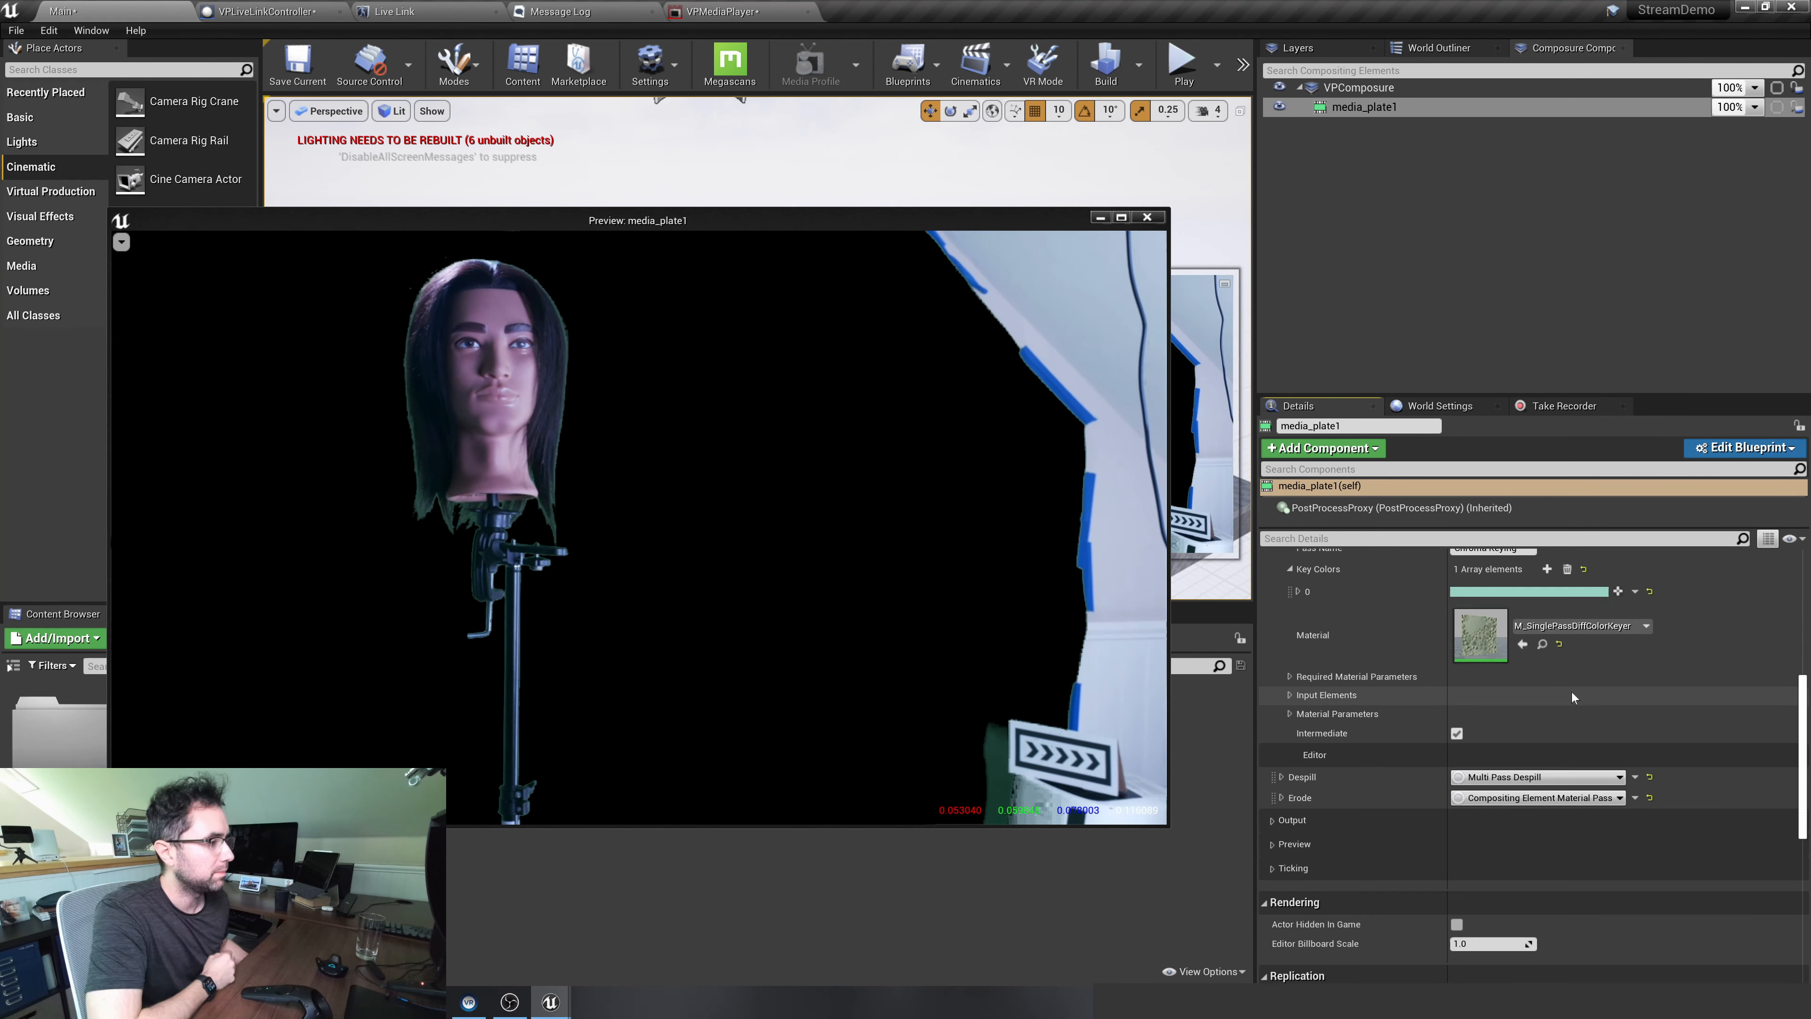
pyautogui.click(1288, 712)
pyautogui.scroll(-2, 1289, 712)
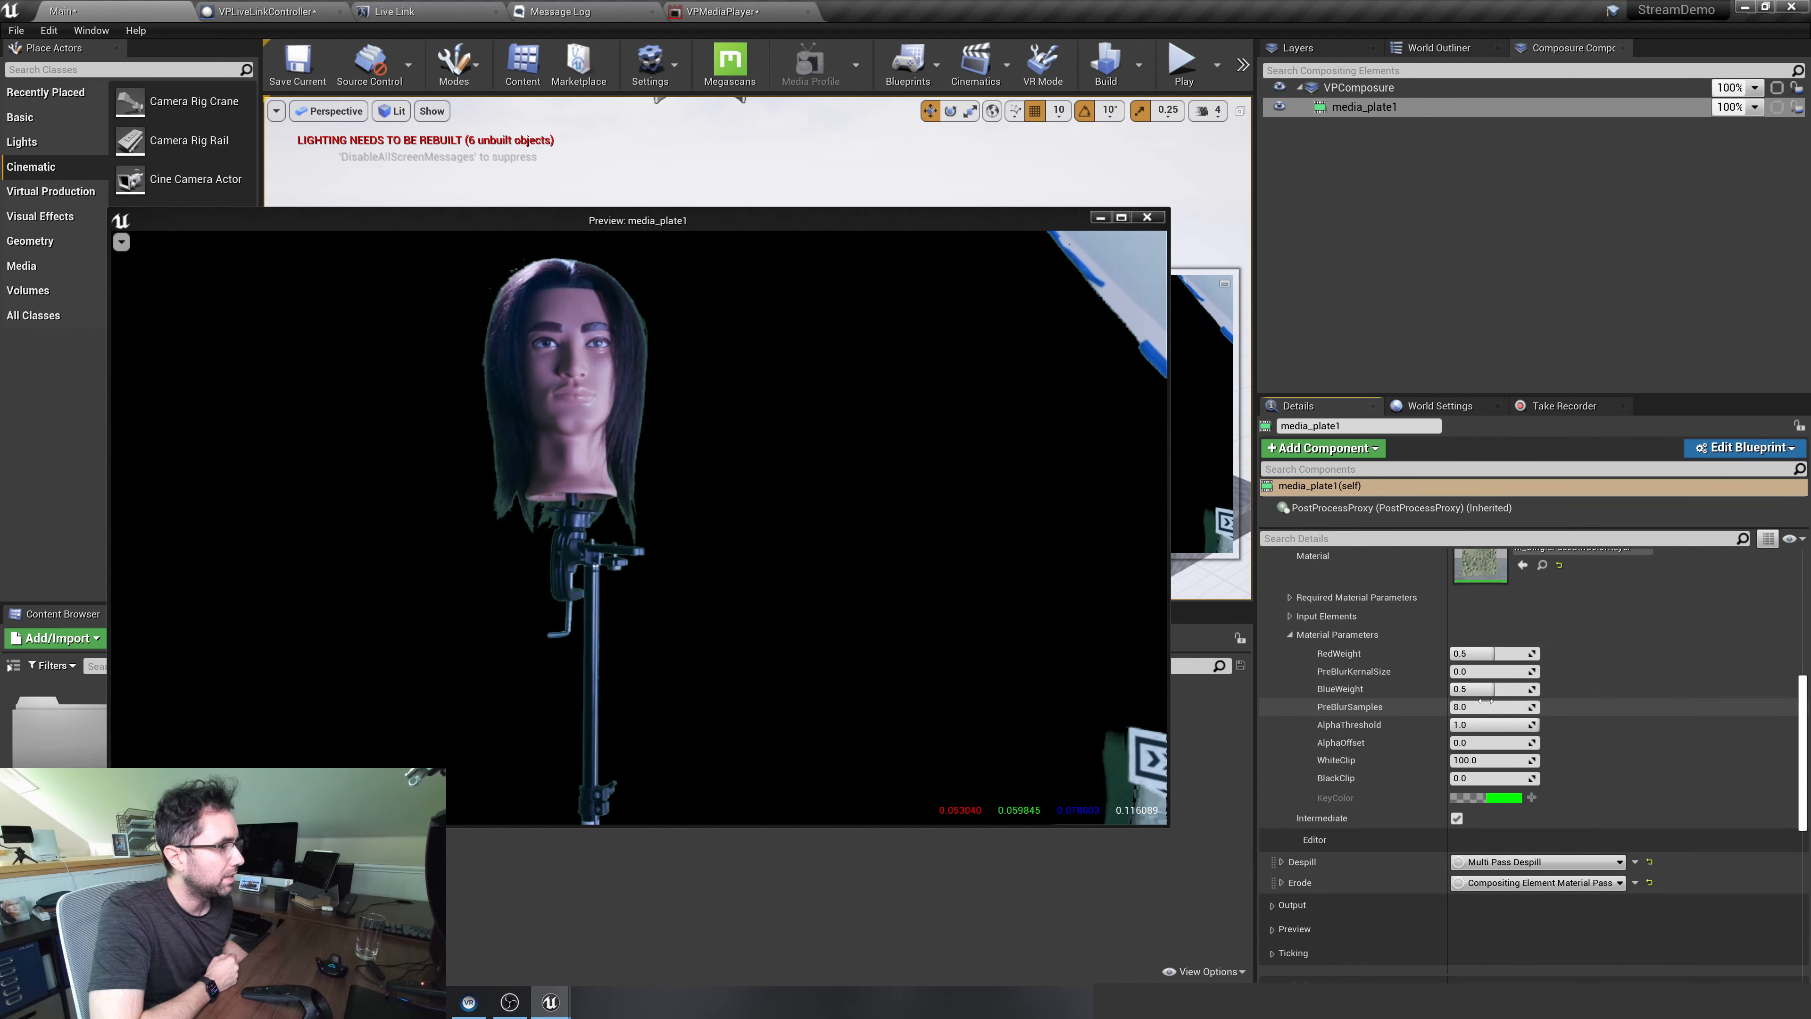
pyautogui.moveTo(1487, 775); pyautogui.dragTo(1515, 775)
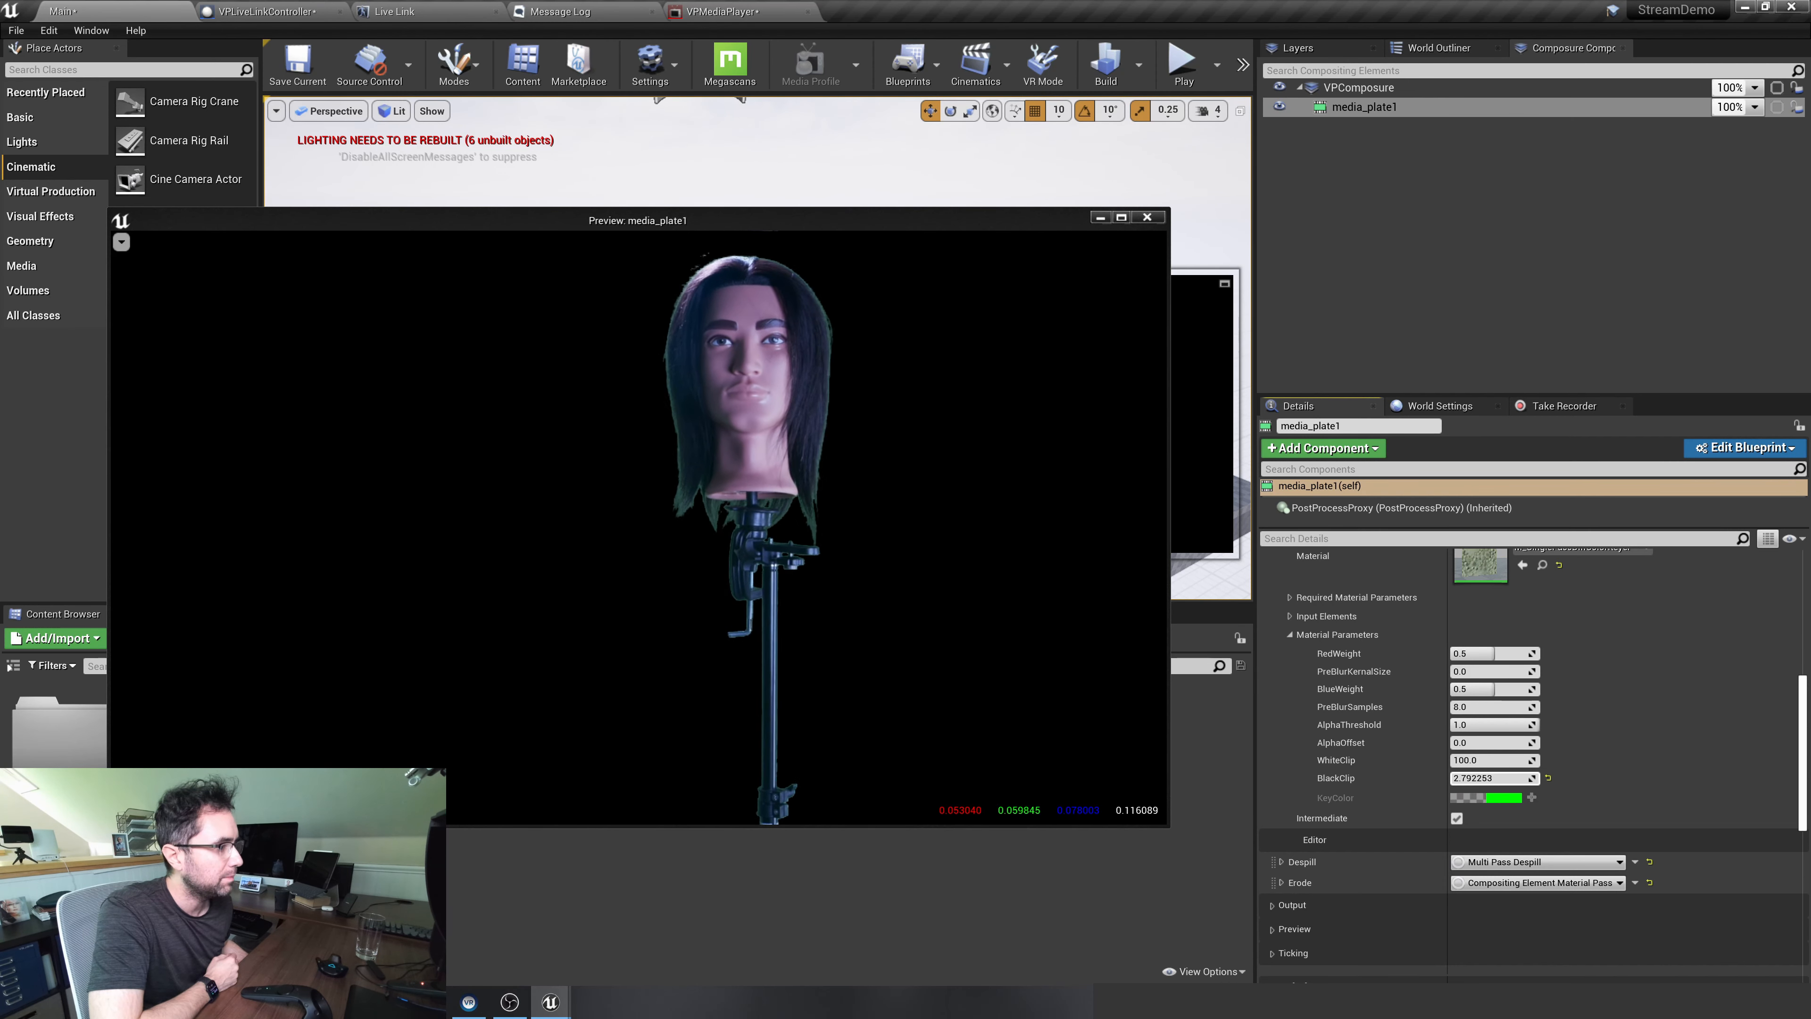
pyautogui.moveTo(1490, 778)
pyautogui.mouseDown()
pyautogui.moveTo(1515, 779)
pyautogui.moveTo(1454, 760)
pyautogui.moveTo(1481, 760)
pyautogui.mouseUp()
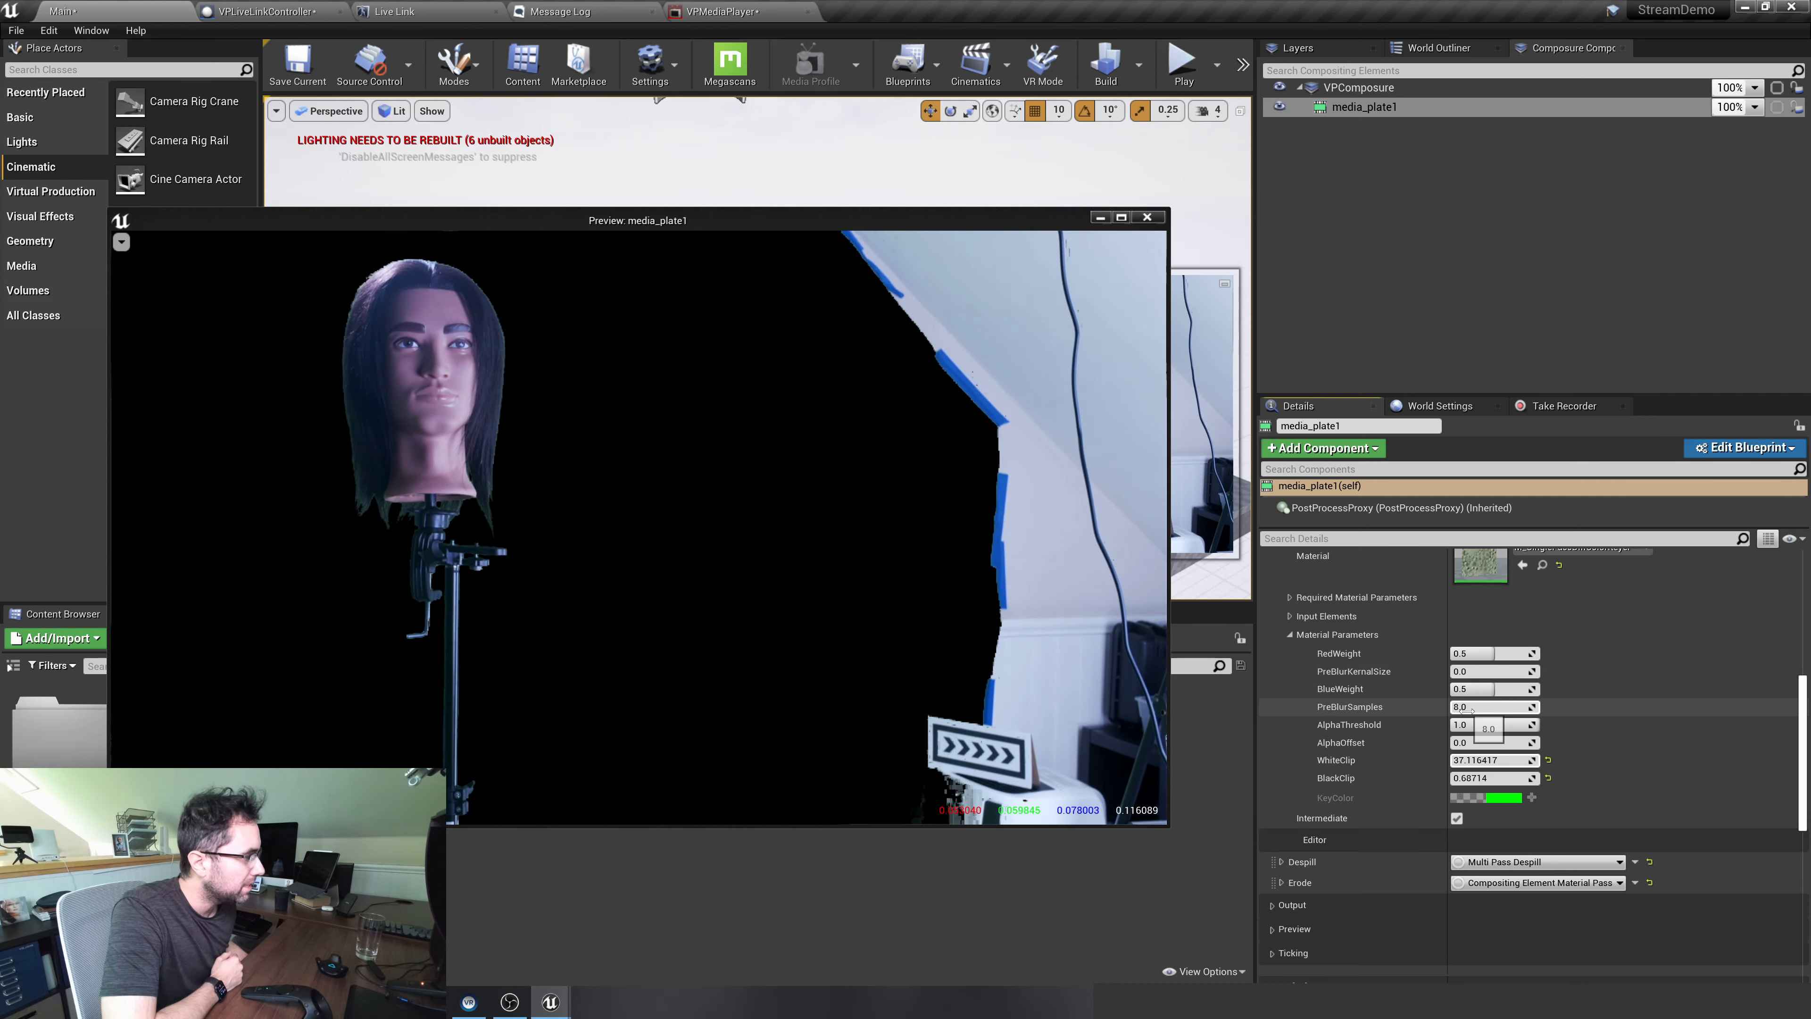
# Try a PreBlurSamples value of about 9.39 in the Chroma Keying material parameters and reset it to its default
pyautogui.moveTo(1502, 708)
pyautogui.mouseDown()
pyautogui.moveTo(1530, 708)
pyautogui.moveTo(1472, 707)
pyautogui.mouseUp()
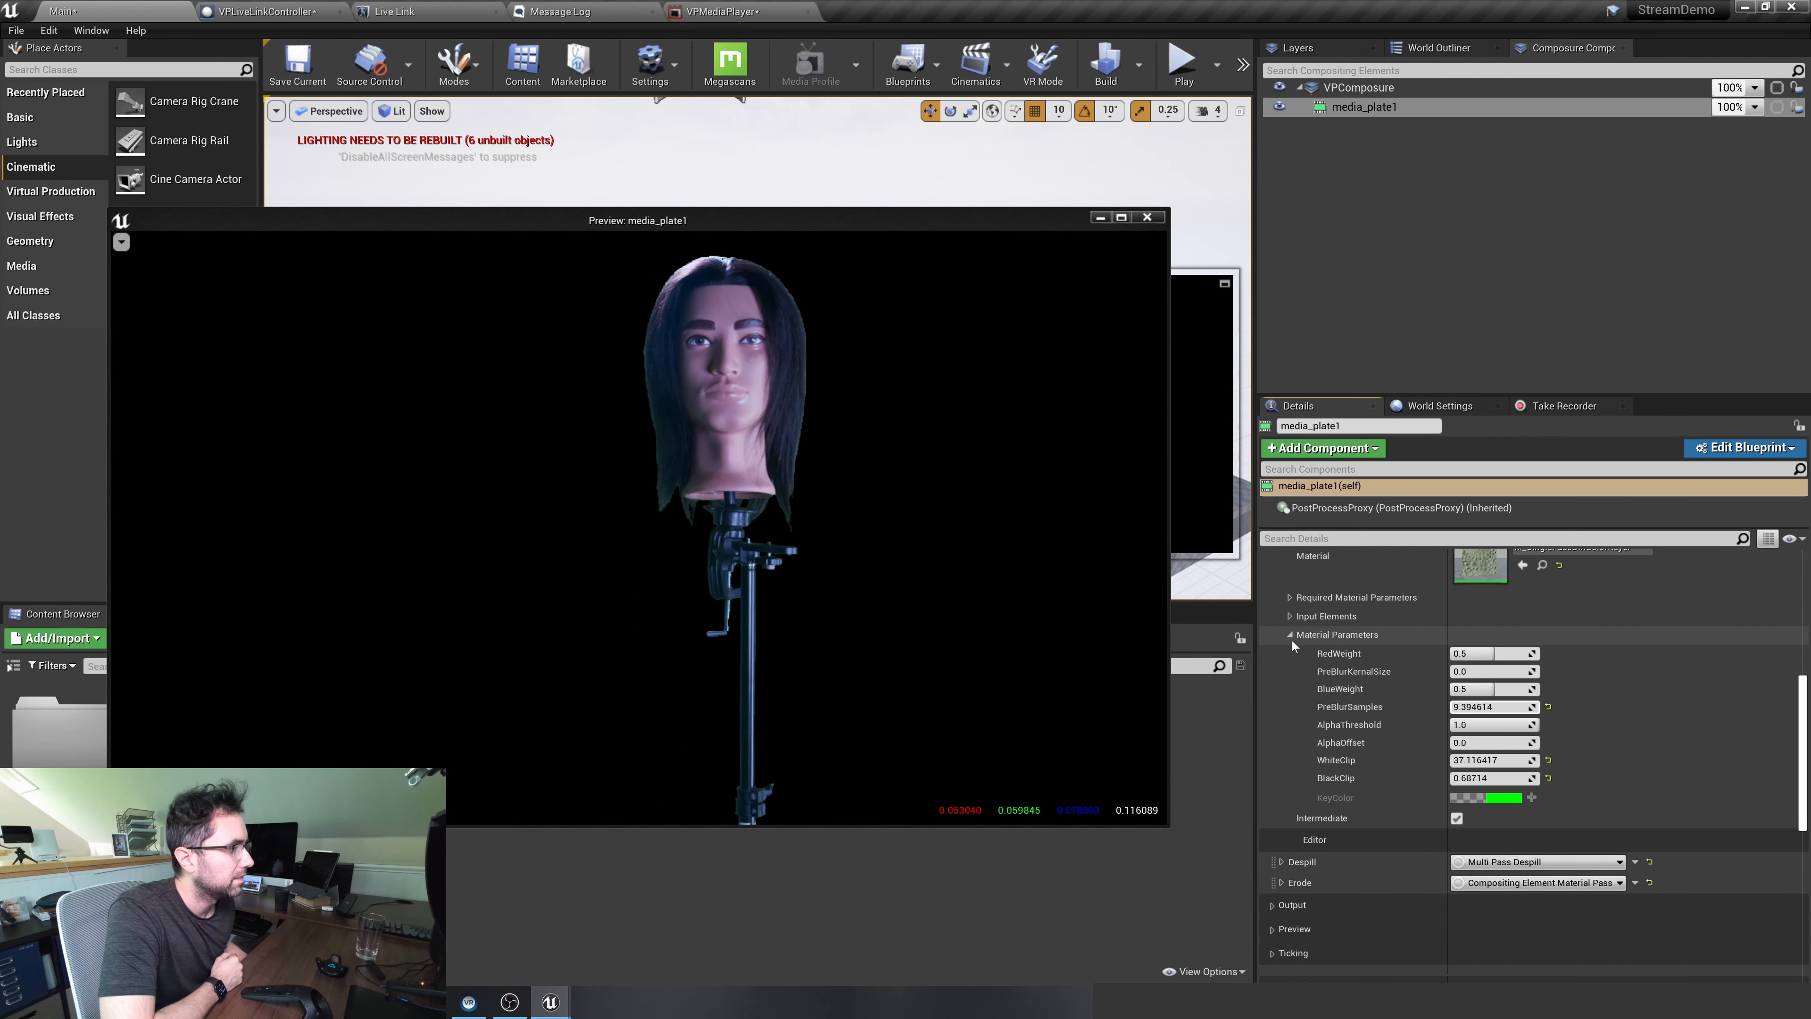
pyautogui.click(1547, 707)
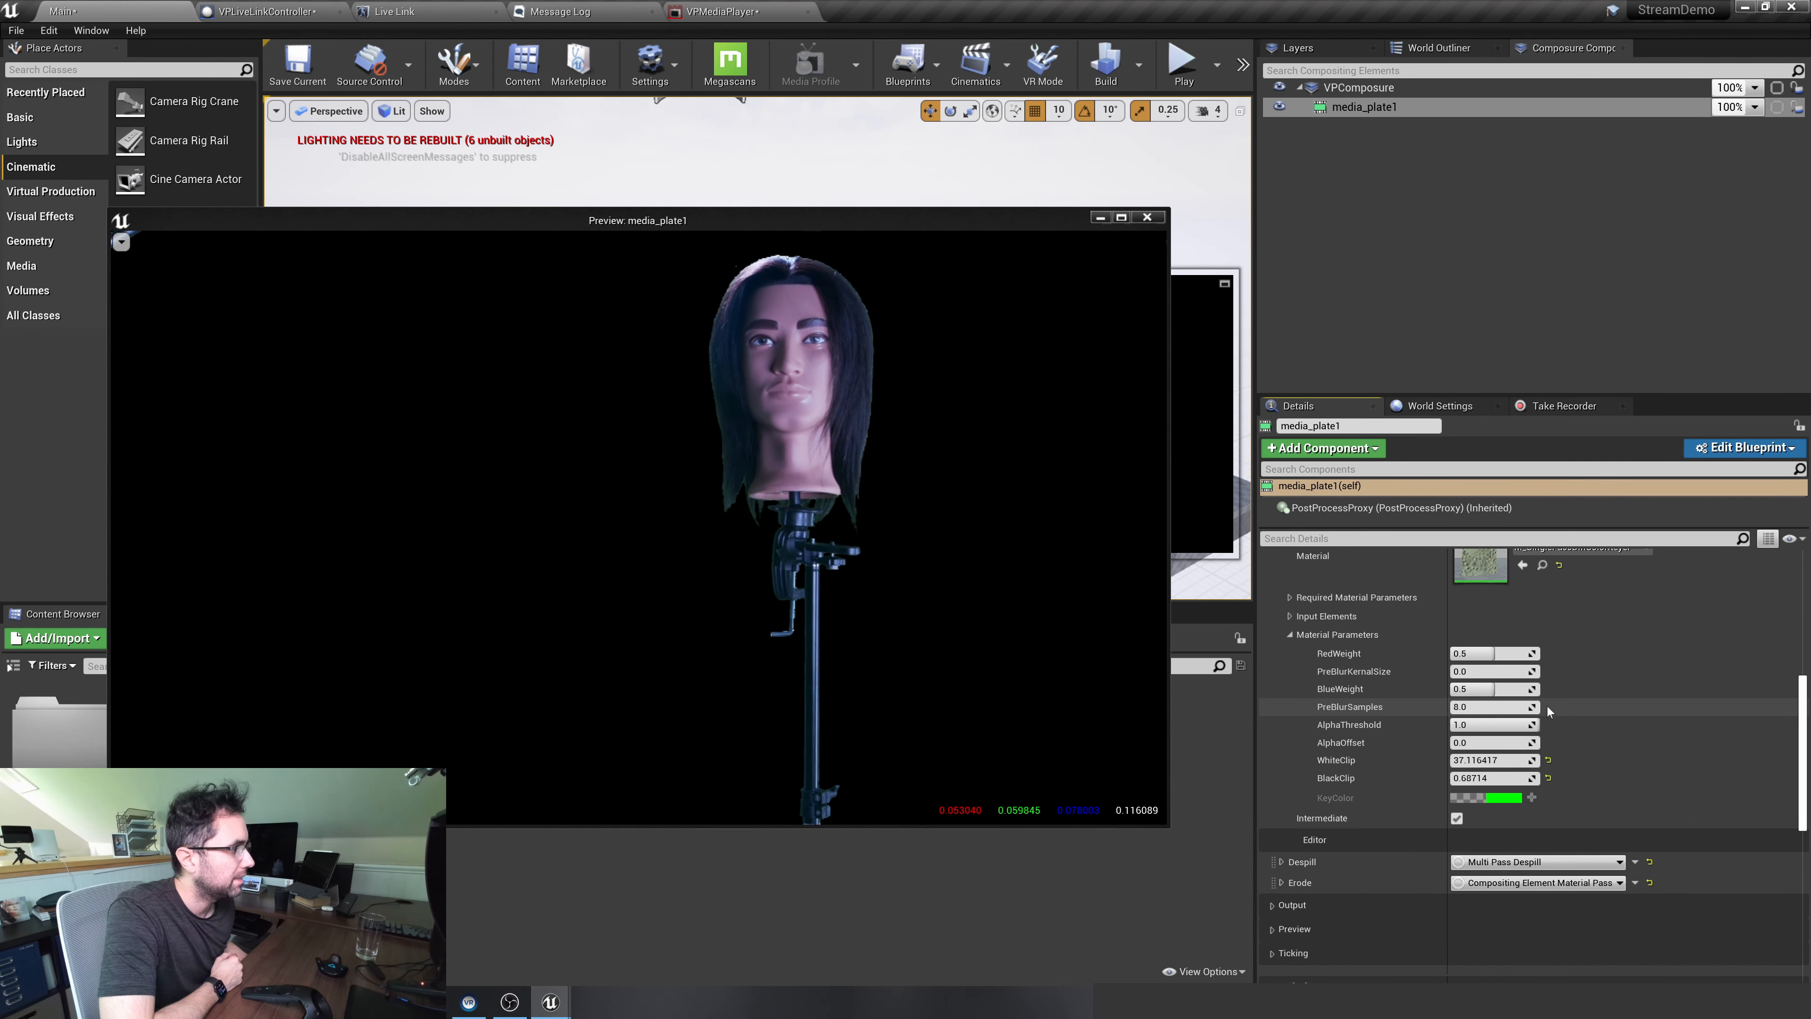
pyautogui.click(1319, 634)
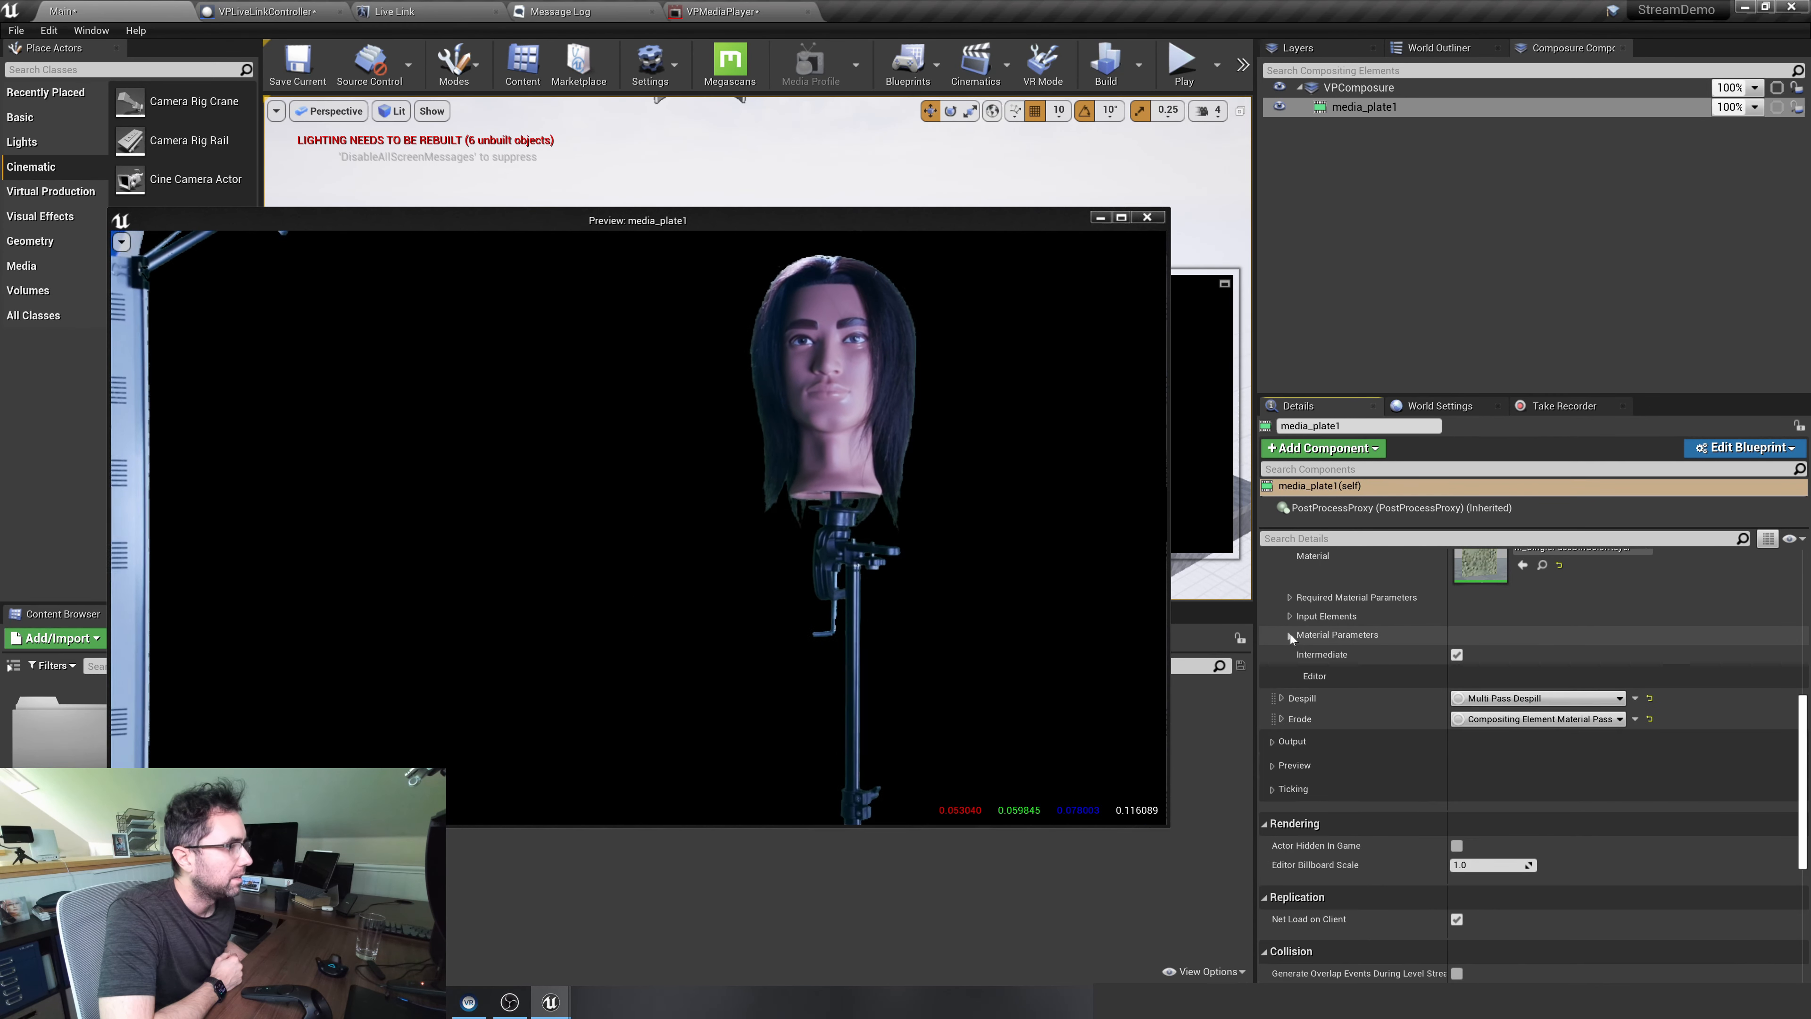
# Add one key color entry to the Despill transform pass of media_plate1
pyautogui.click(1281, 698)
pyautogui.scroll(-2, 1490, 667)
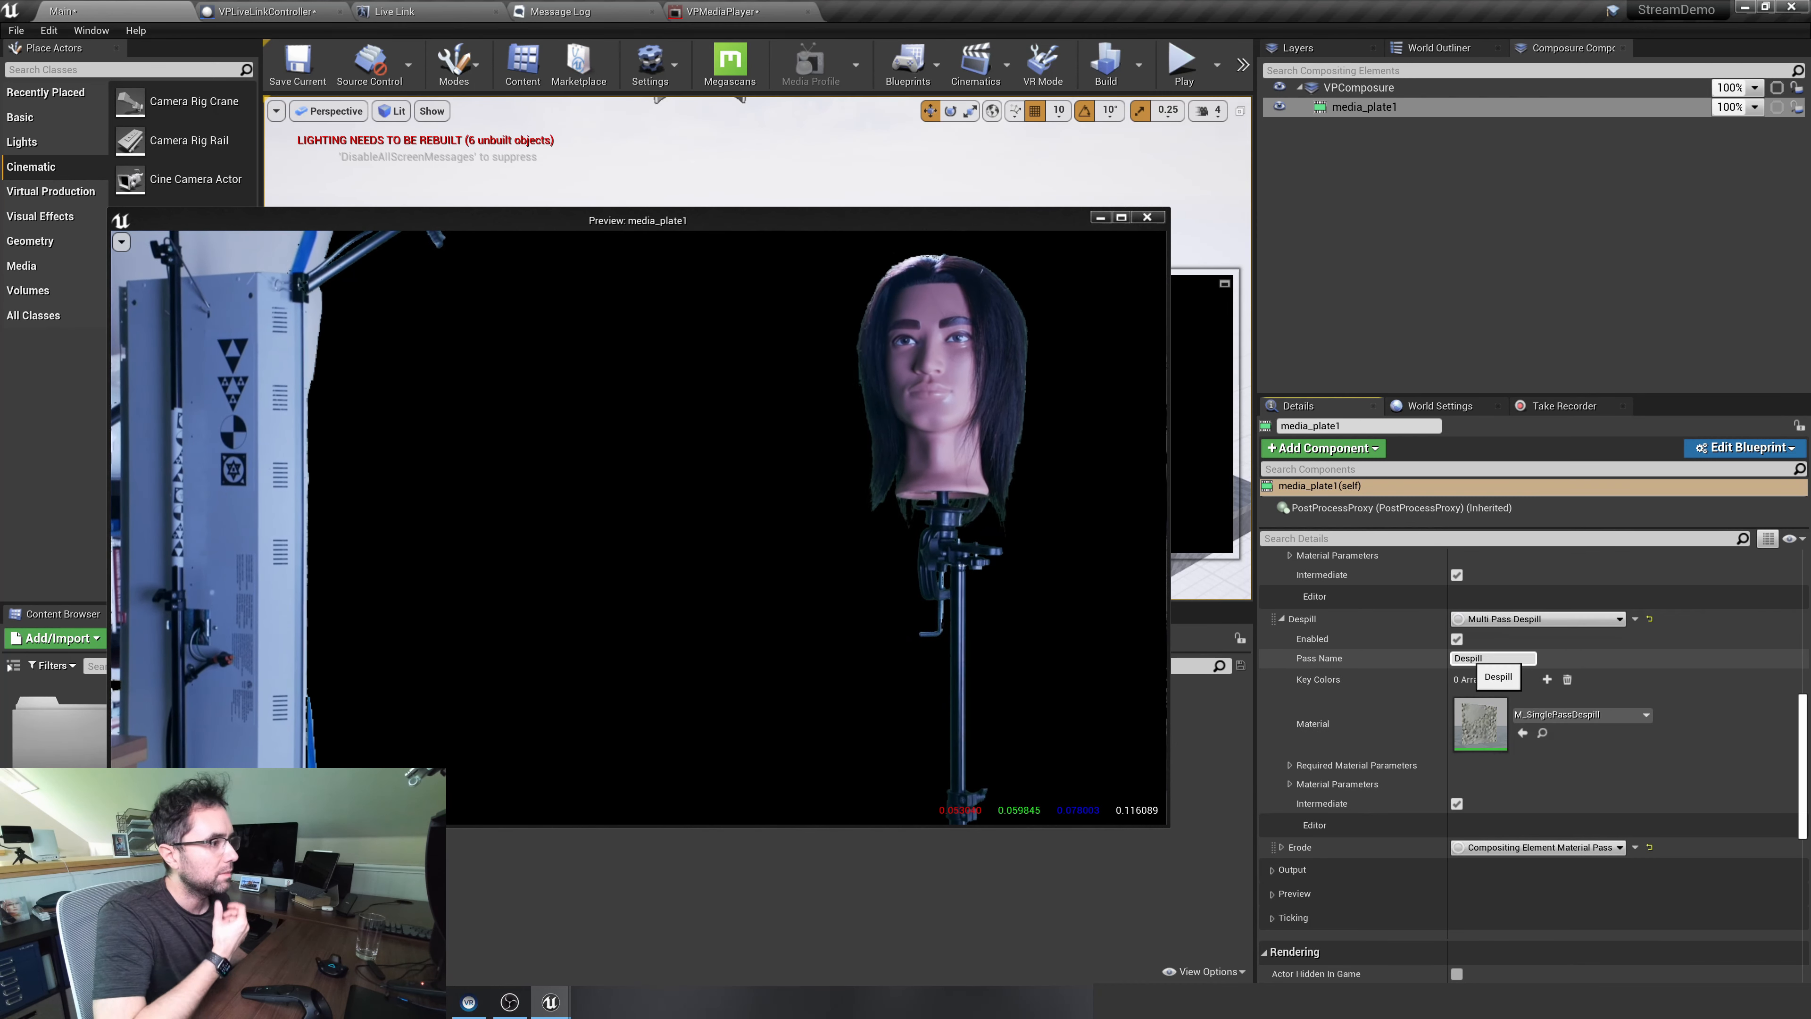
pyautogui.click(1547, 678)
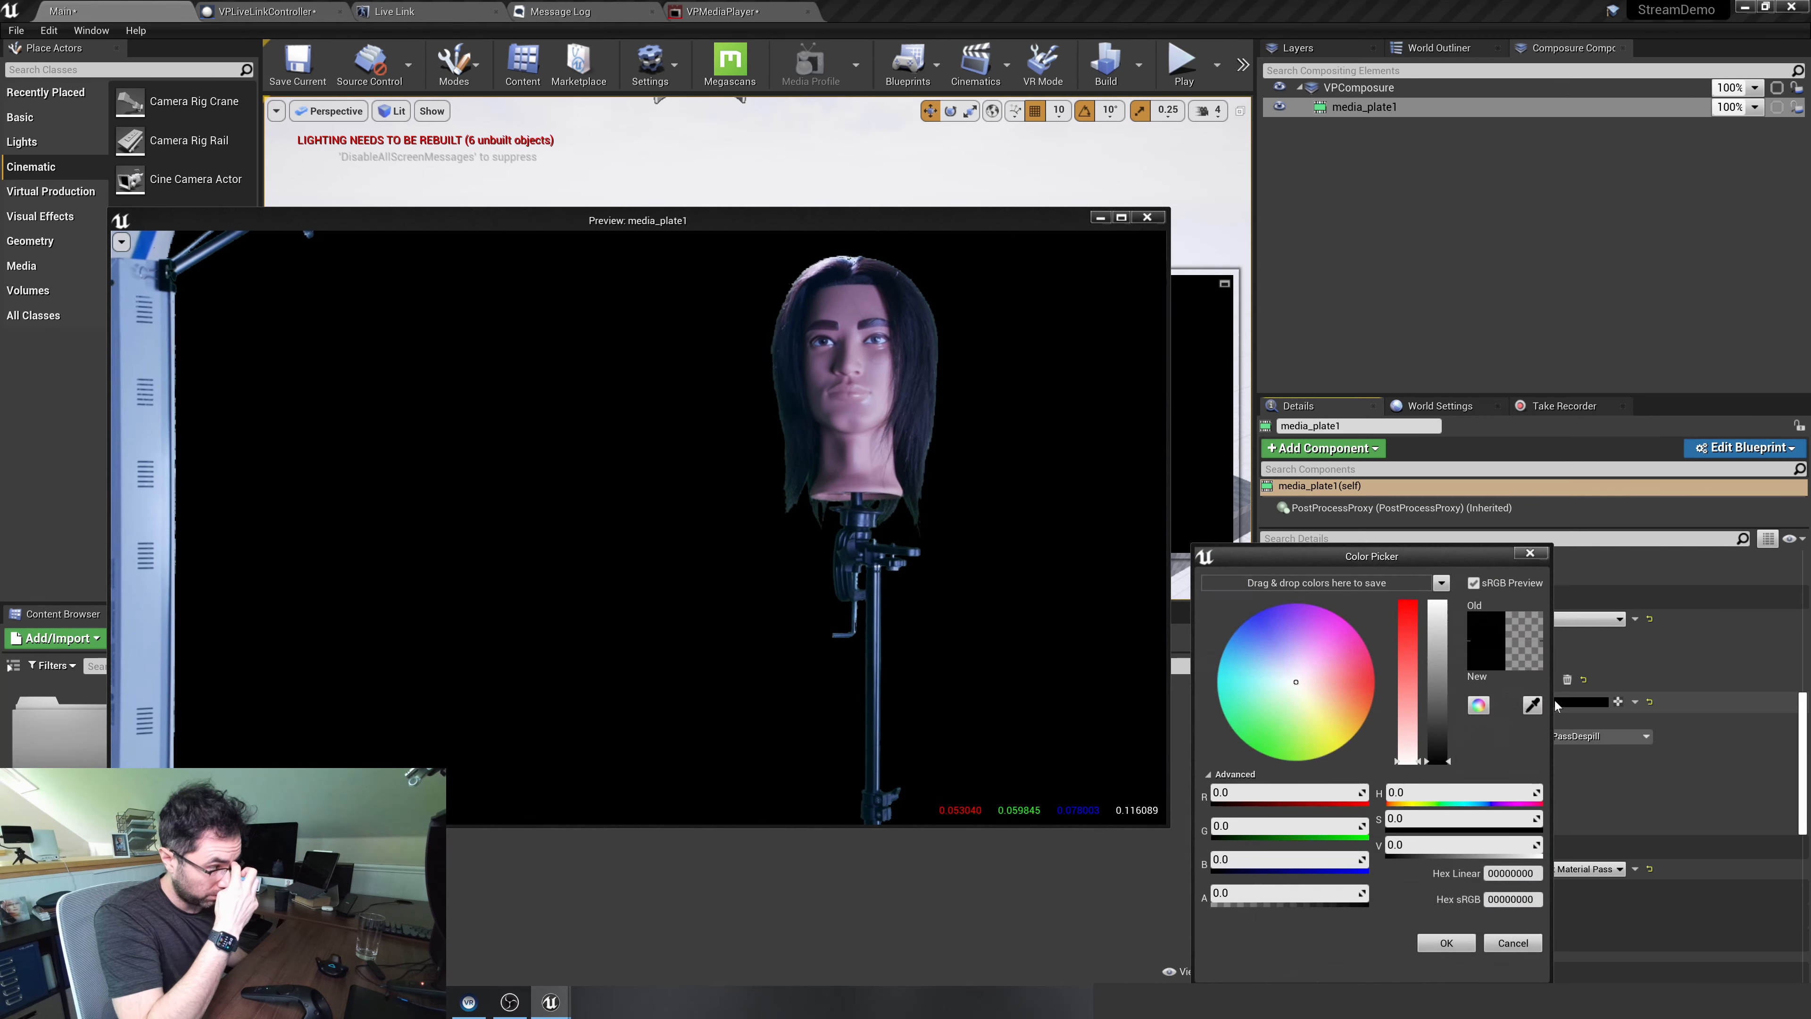
# Sample the green backdrop in VPMediaPlayer (sRGB hex 5A9D8BFF) as the Despill key color and return to the Main level
pyautogui.click(1555, 700)
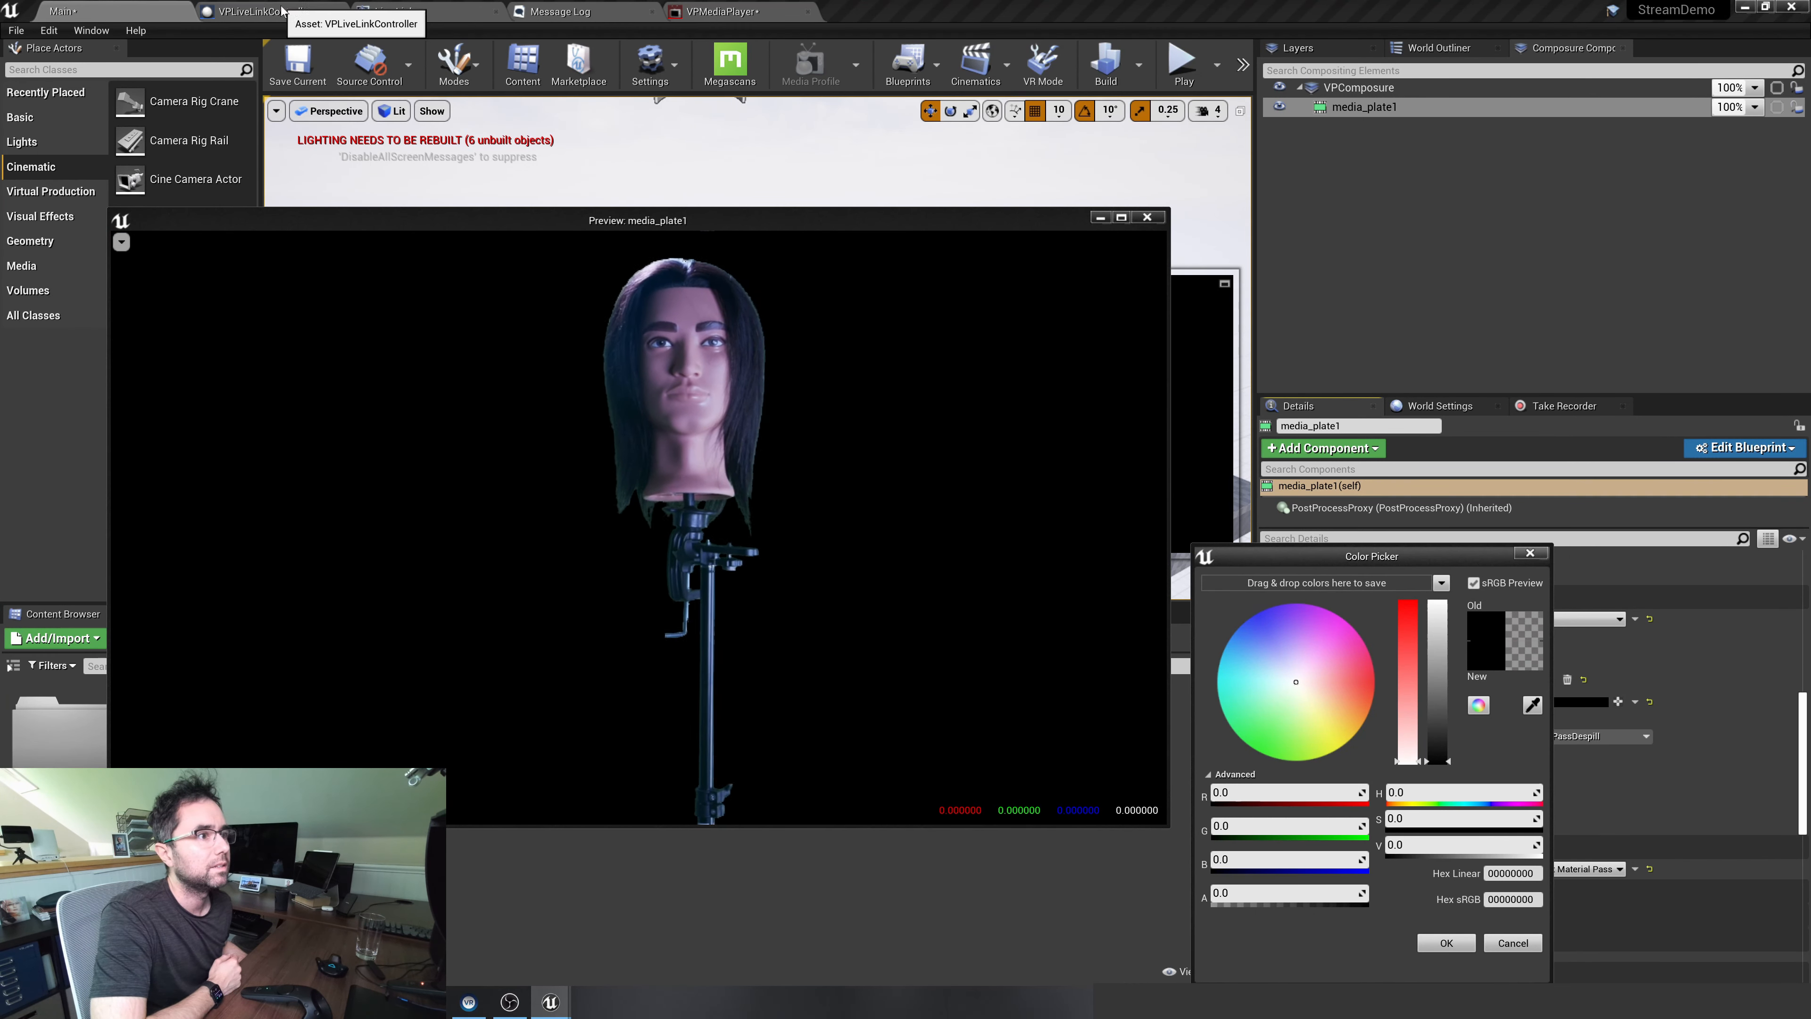
pyautogui.click(700, 18)
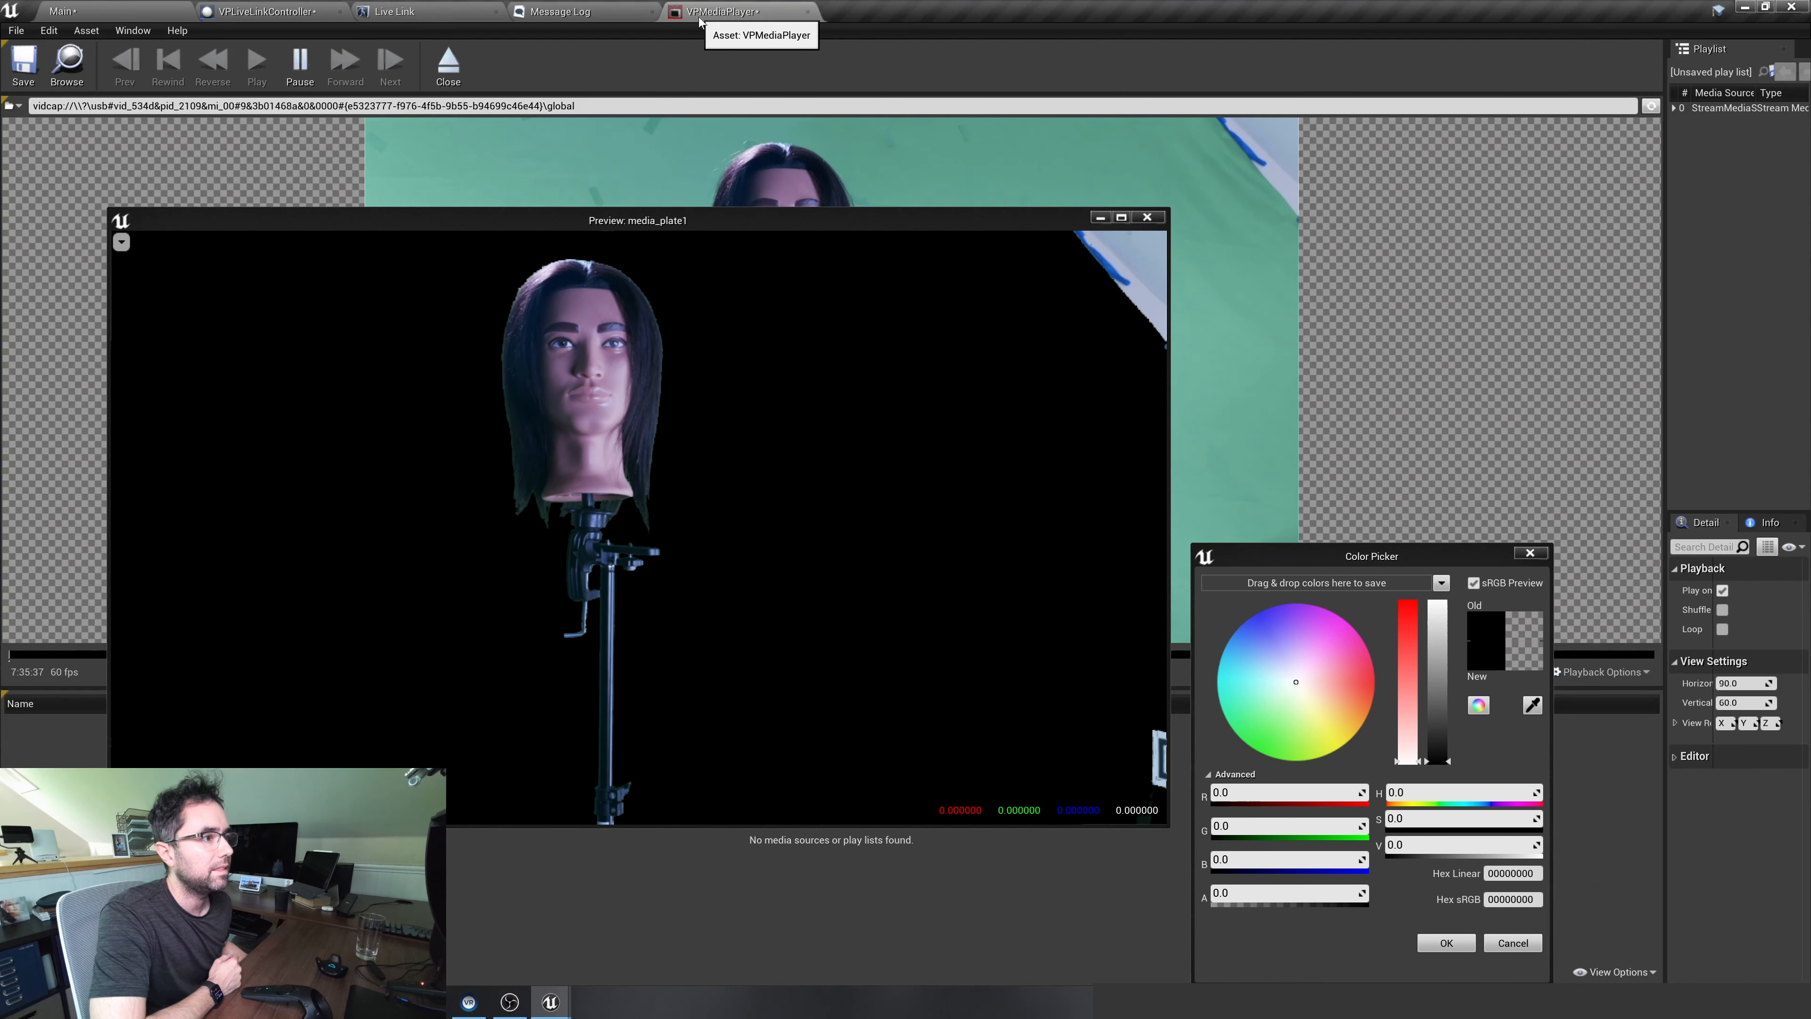
pyautogui.click(1533, 704)
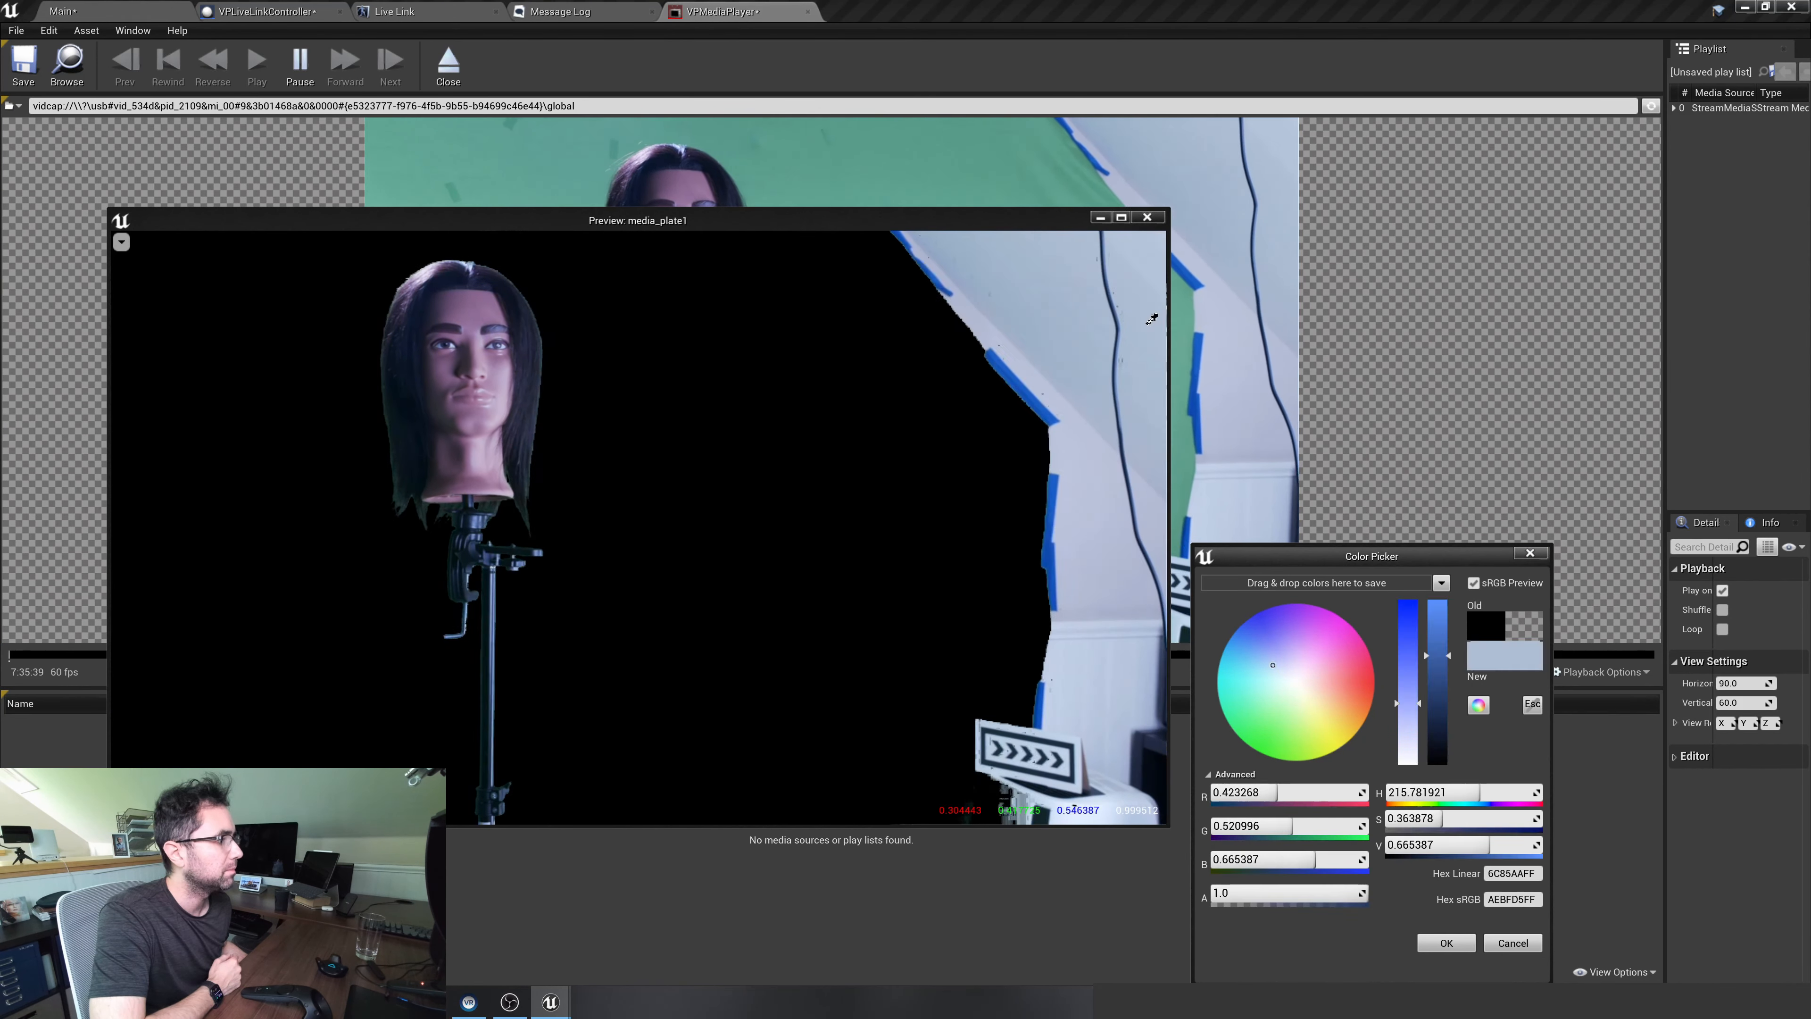
pyautogui.click(934, 167)
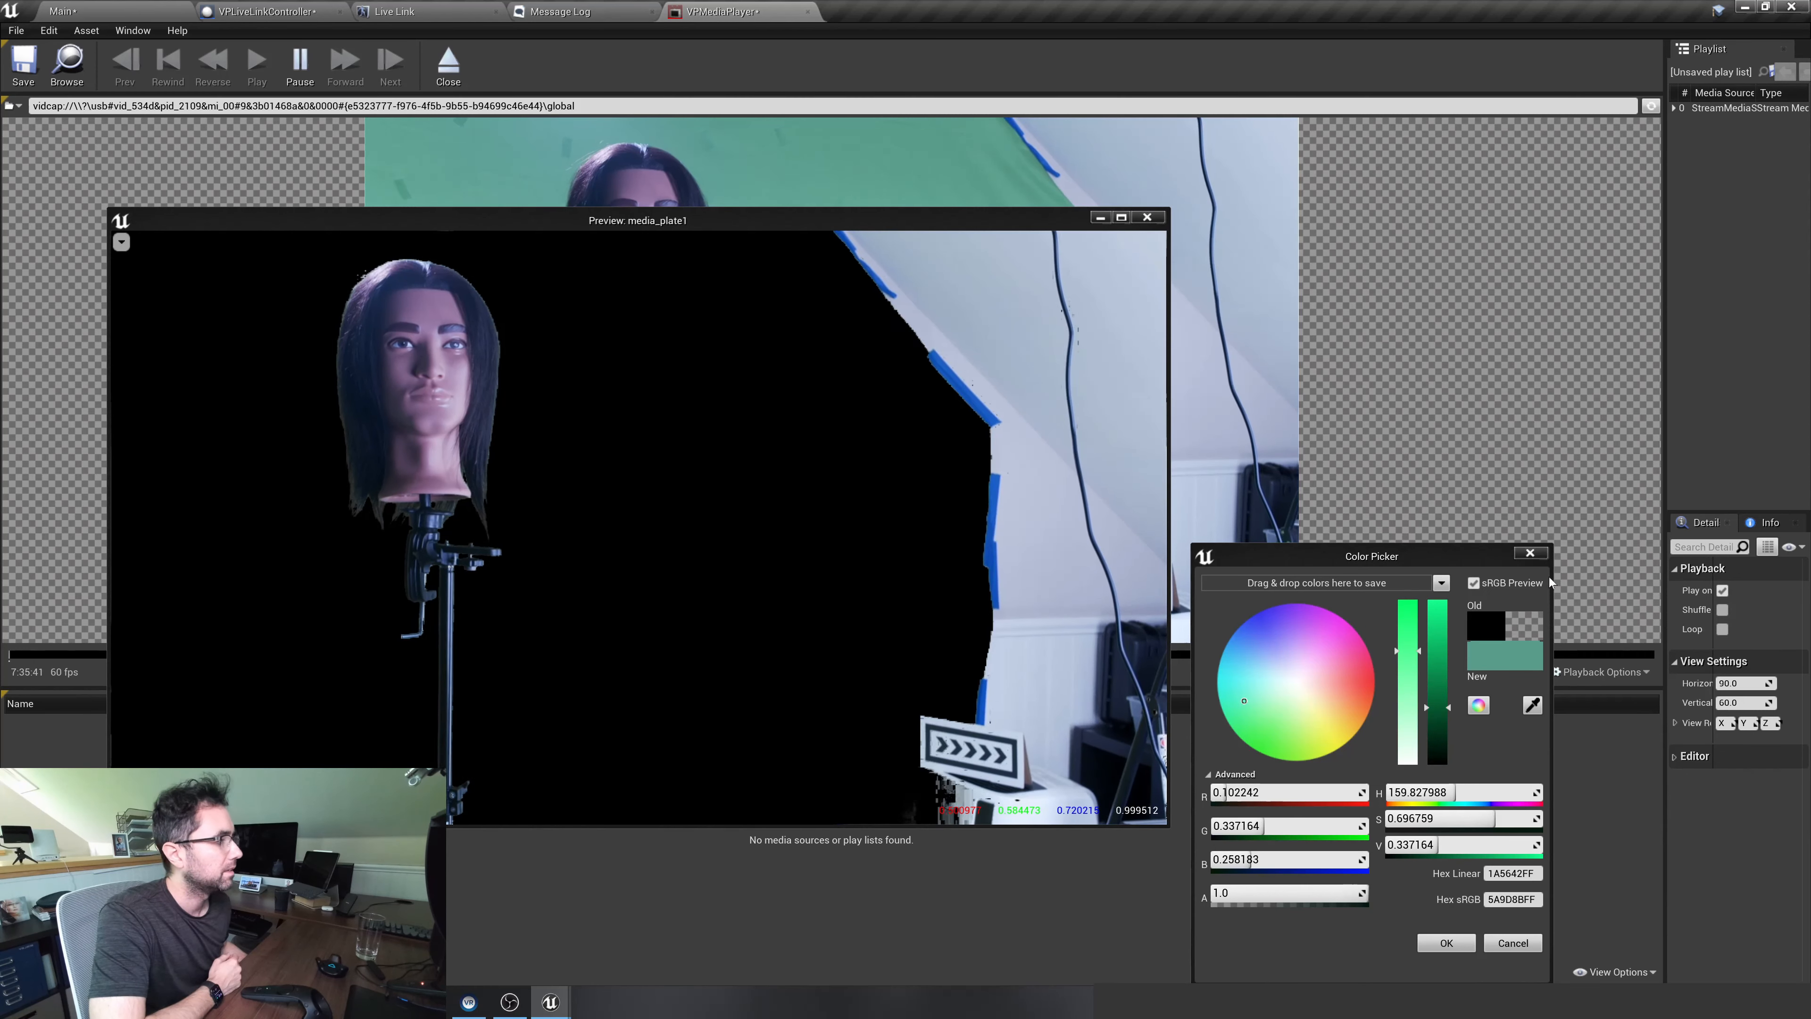
pyautogui.click(1532, 554)
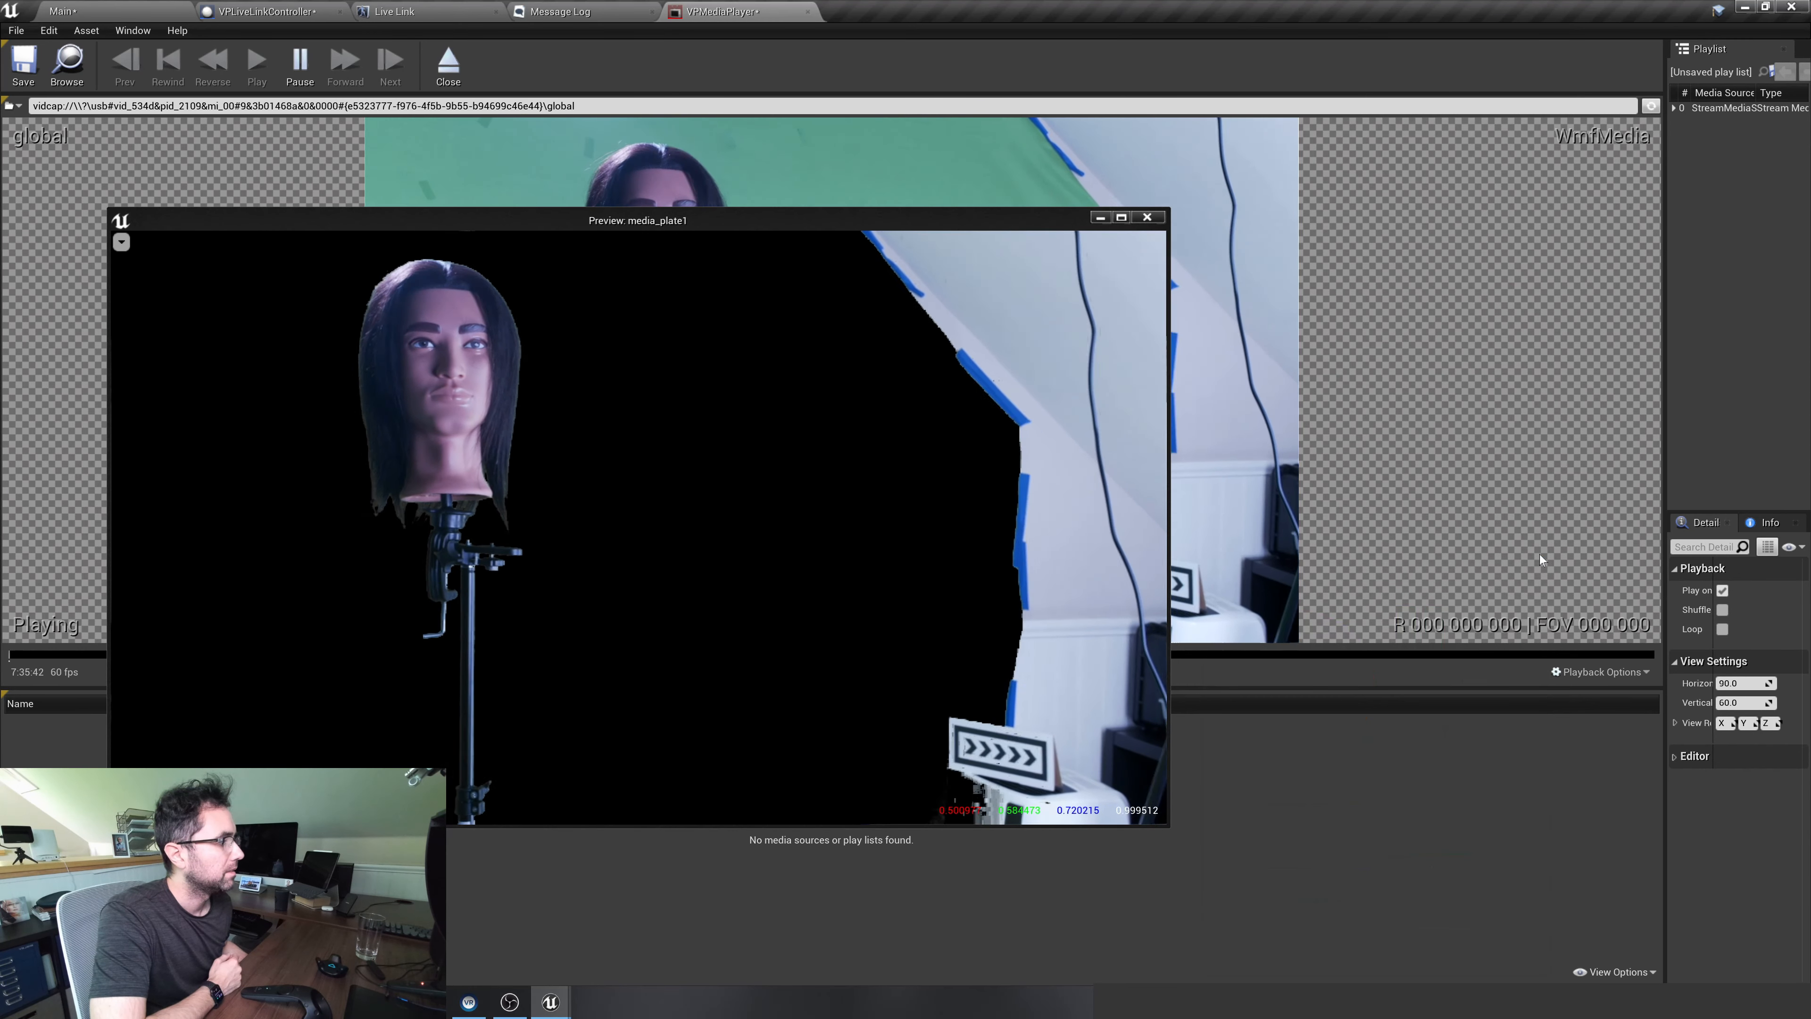
pyautogui.click(129, 13)
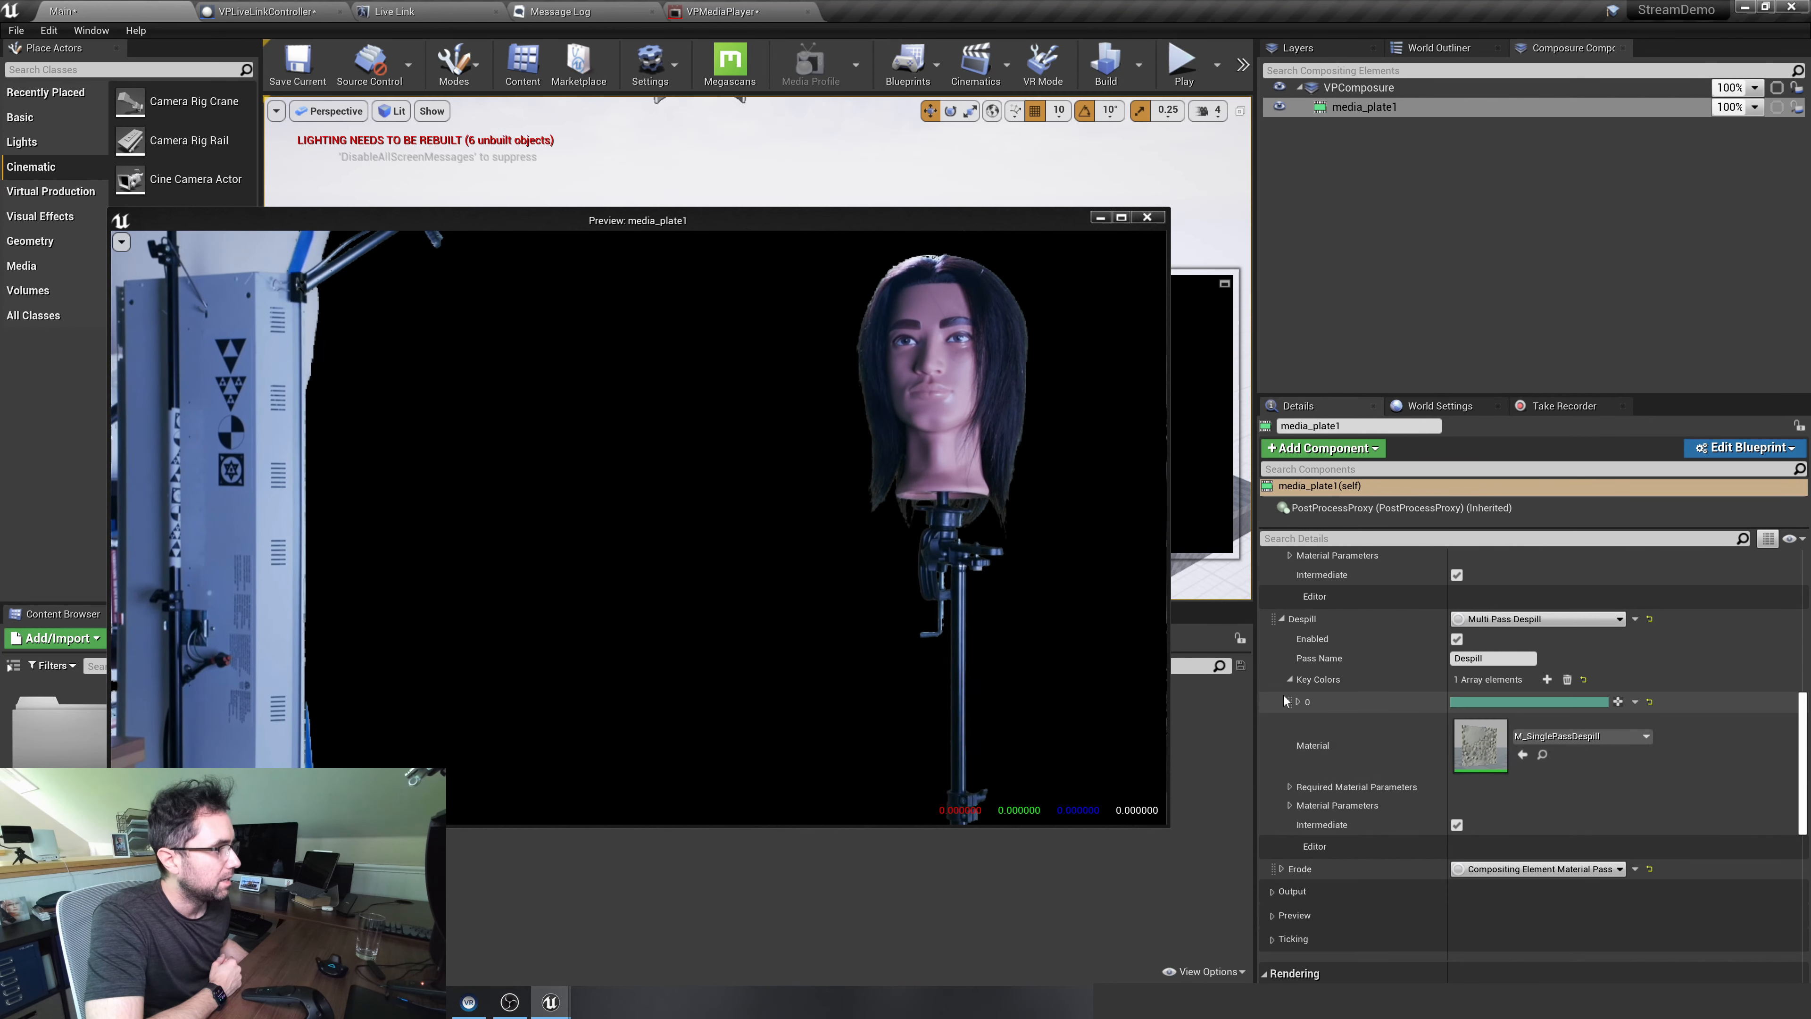
# Set the Erode pass's ErodeKernalSize to about 1.77 and ErodeNumSamples to about 17.82, and close the media_plate1 preview window
pyautogui.click(1282, 618)
pyautogui.click(1282, 639)
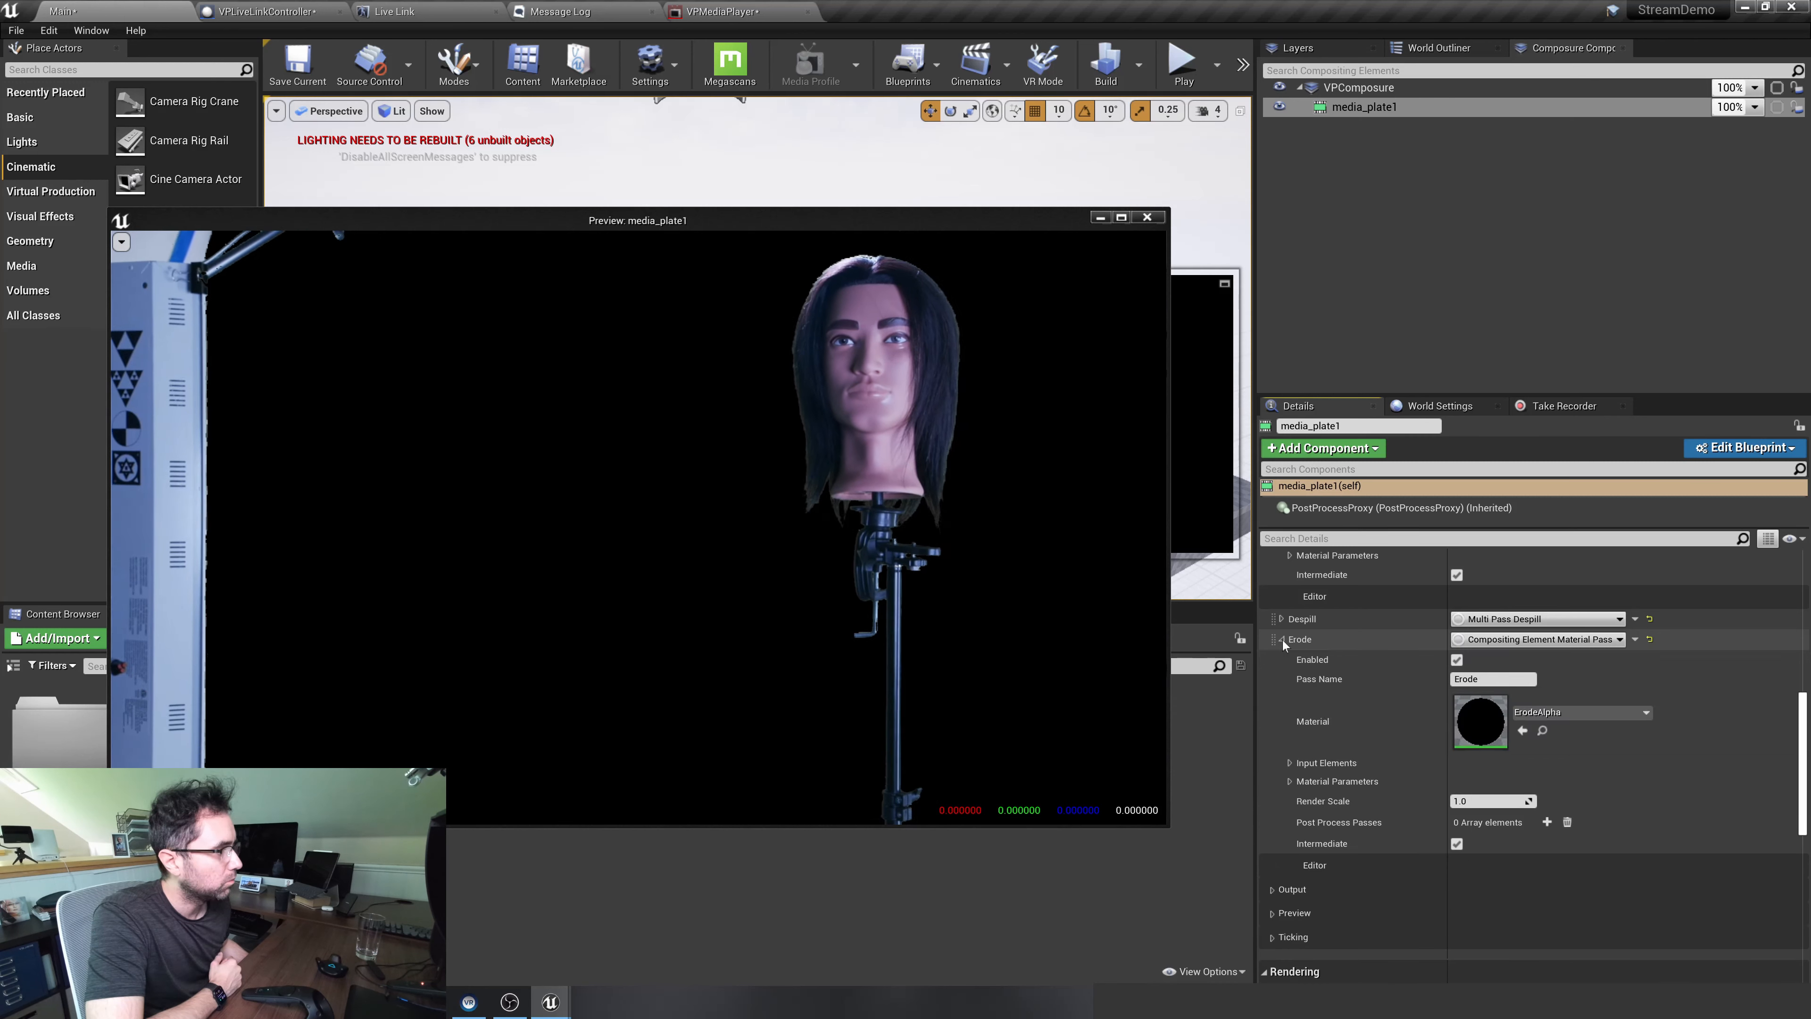
pyautogui.click(1287, 787)
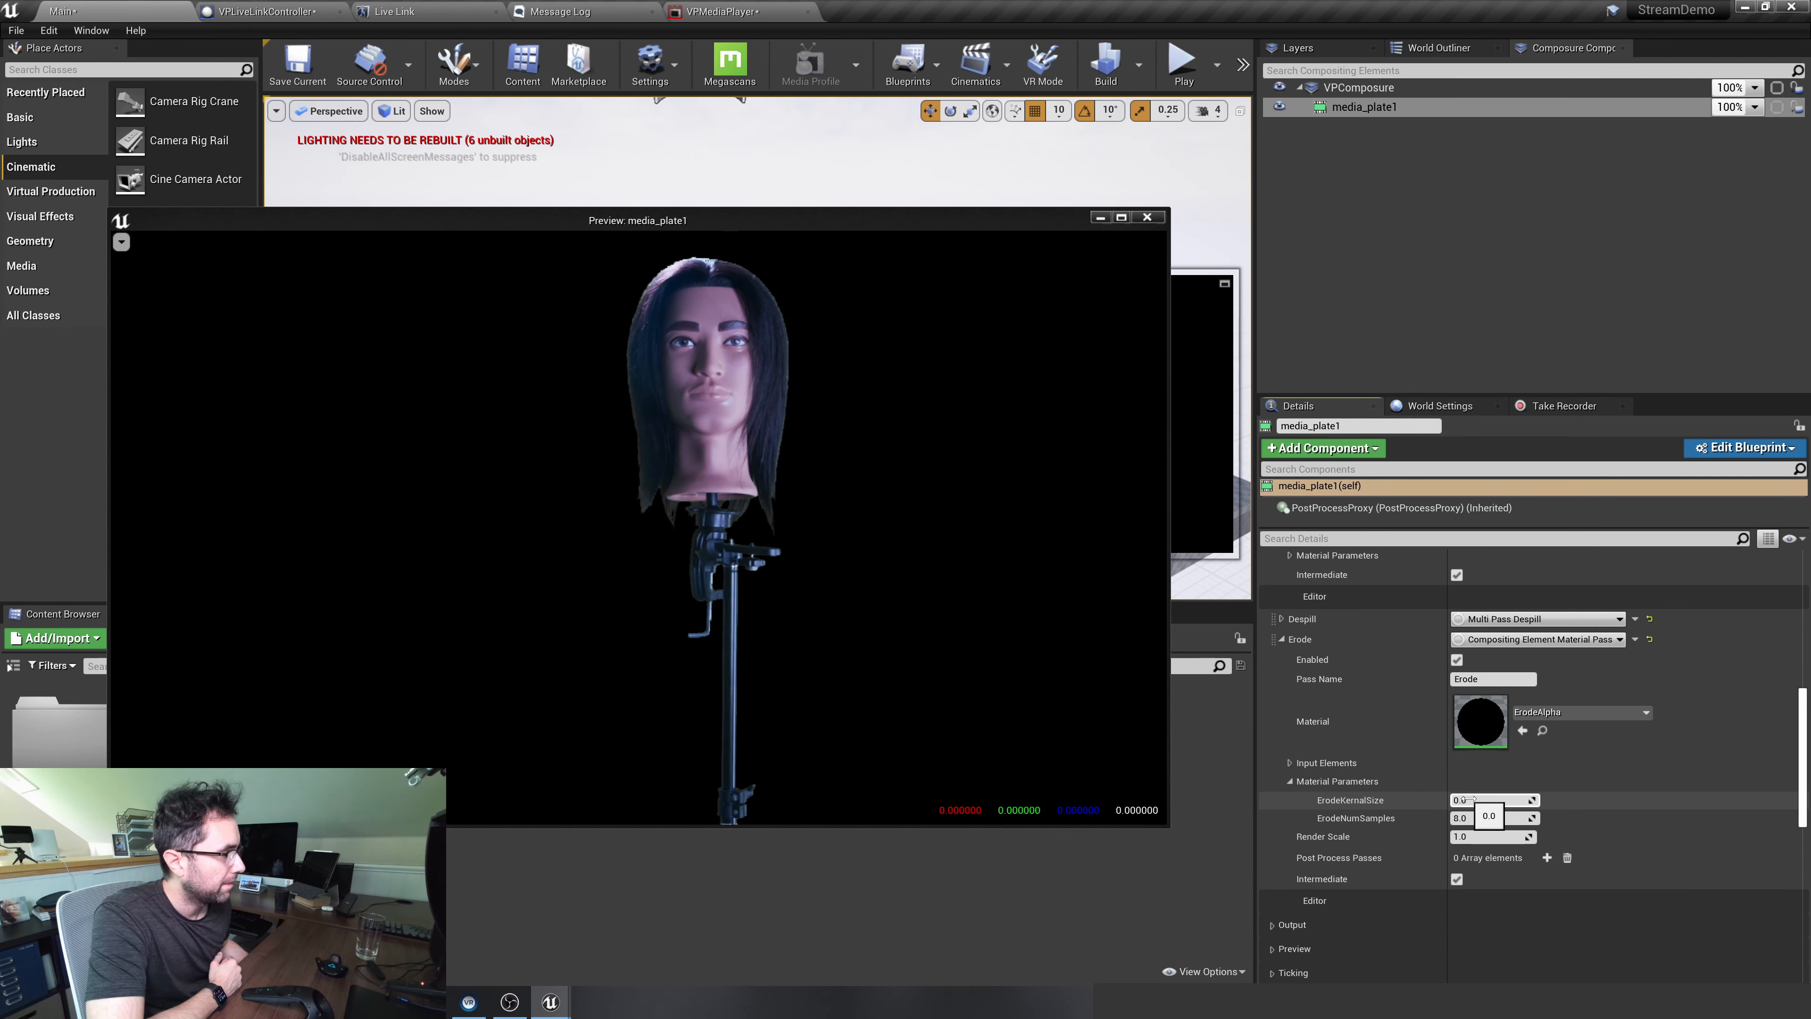
pyautogui.moveTo(1473, 800); pyautogui.dragTo(1512, 800)
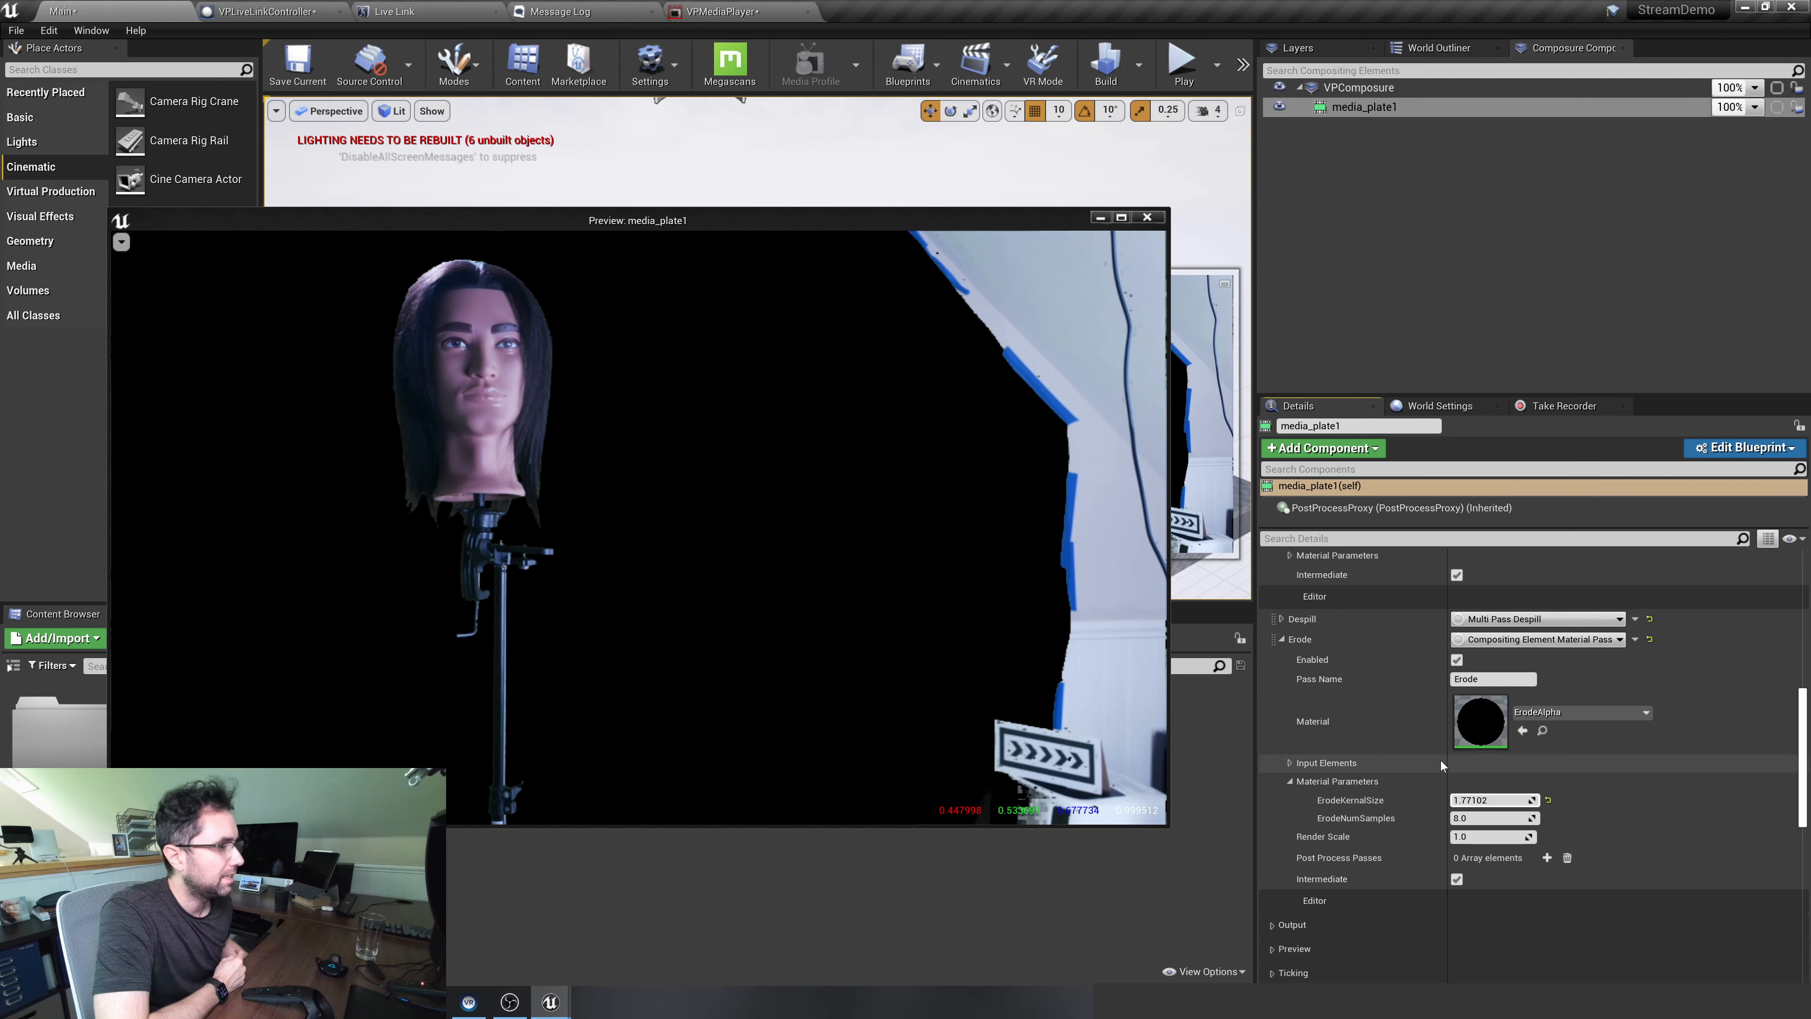
pyautogui.moveTo(1493, 818)
pyautogui.mouseDown()
pyautogui.moveTo(1519, 819)
pyautogui.moveTo(1486, 818)
pyautogui.mouseUp()
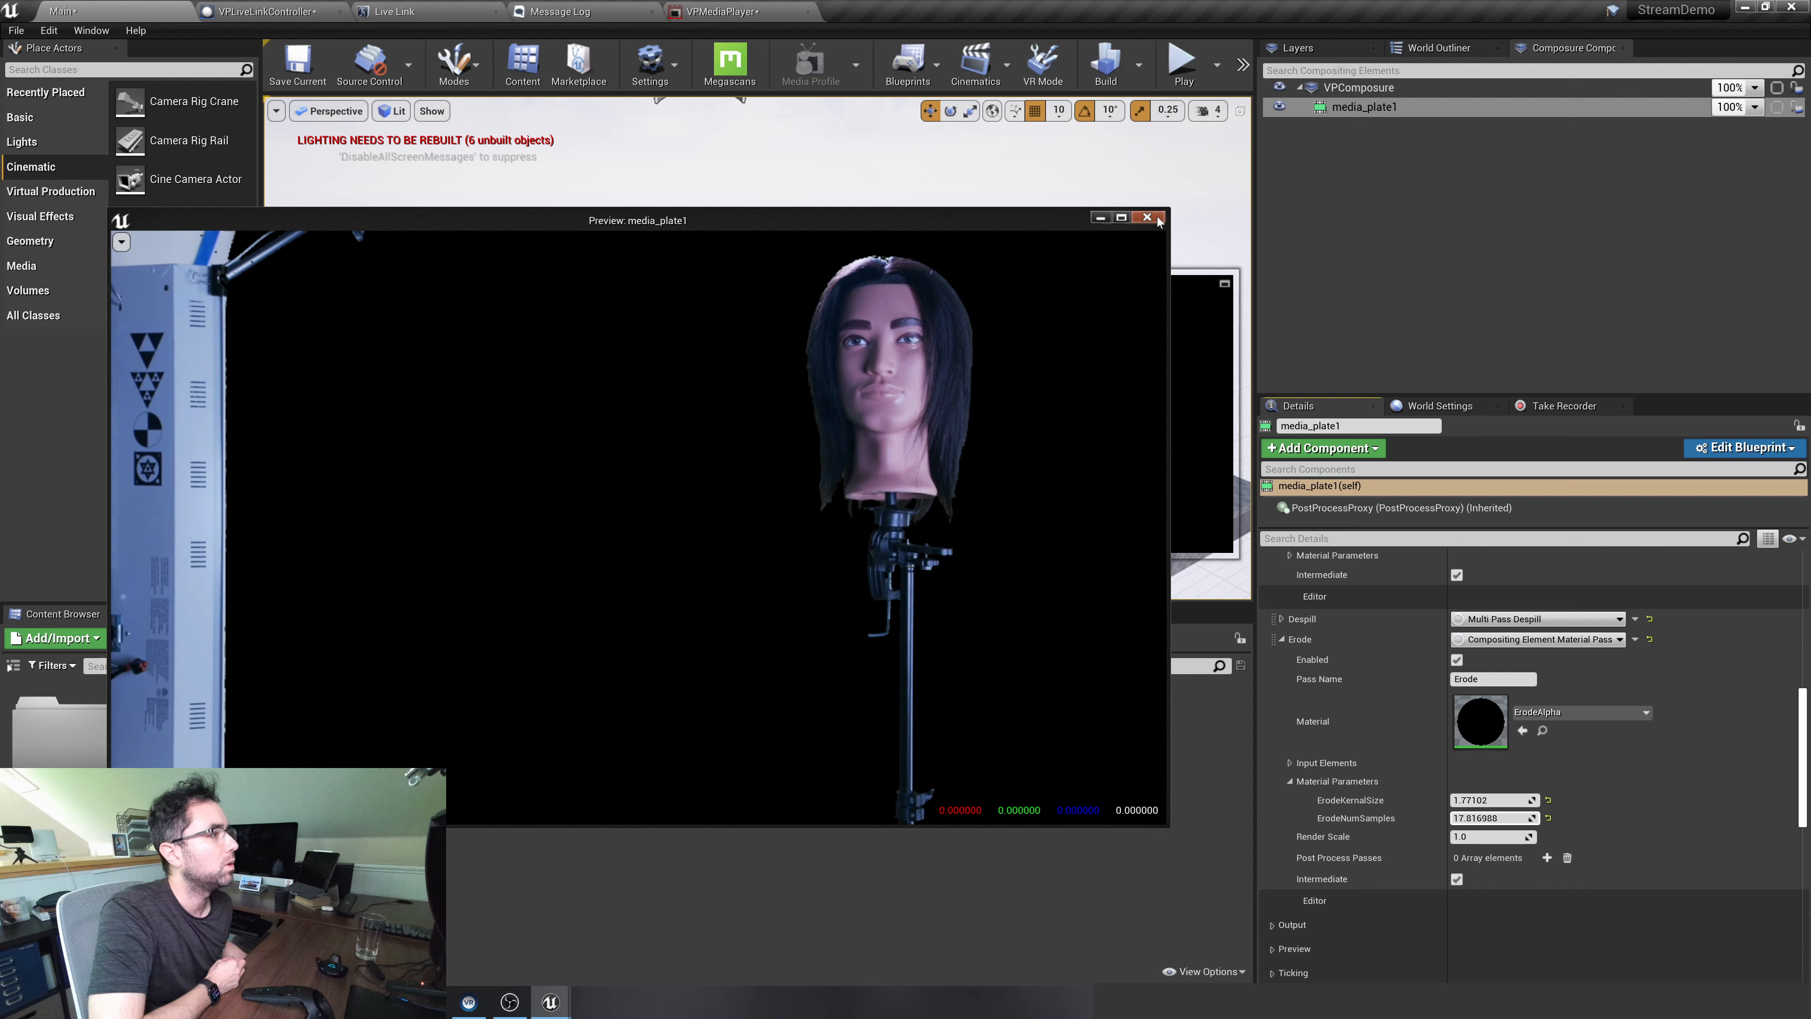
pyautogui.click(1371, 103)
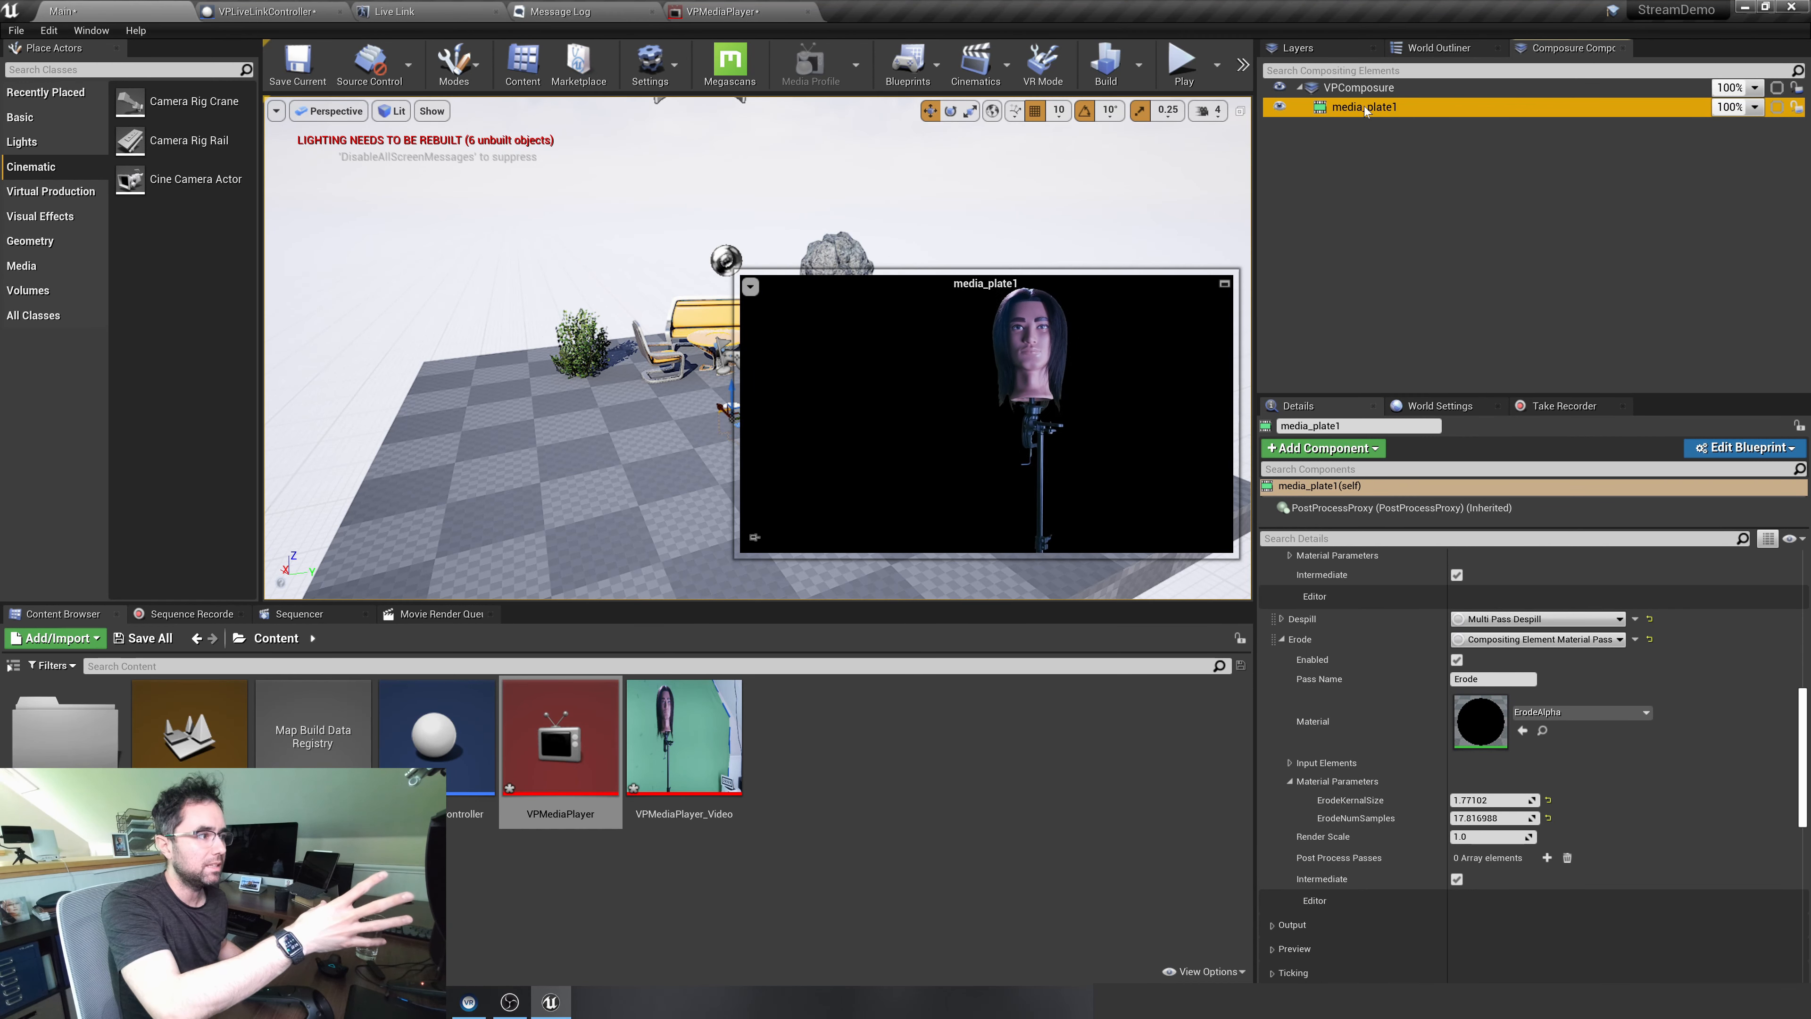
# Add a CG layer element beneath VPComposure, keep its default name, and select it
pyautogui.rightClick(1360, 89)
pyautogui.click(1404, 135)
pyautogui.click(742, 397)
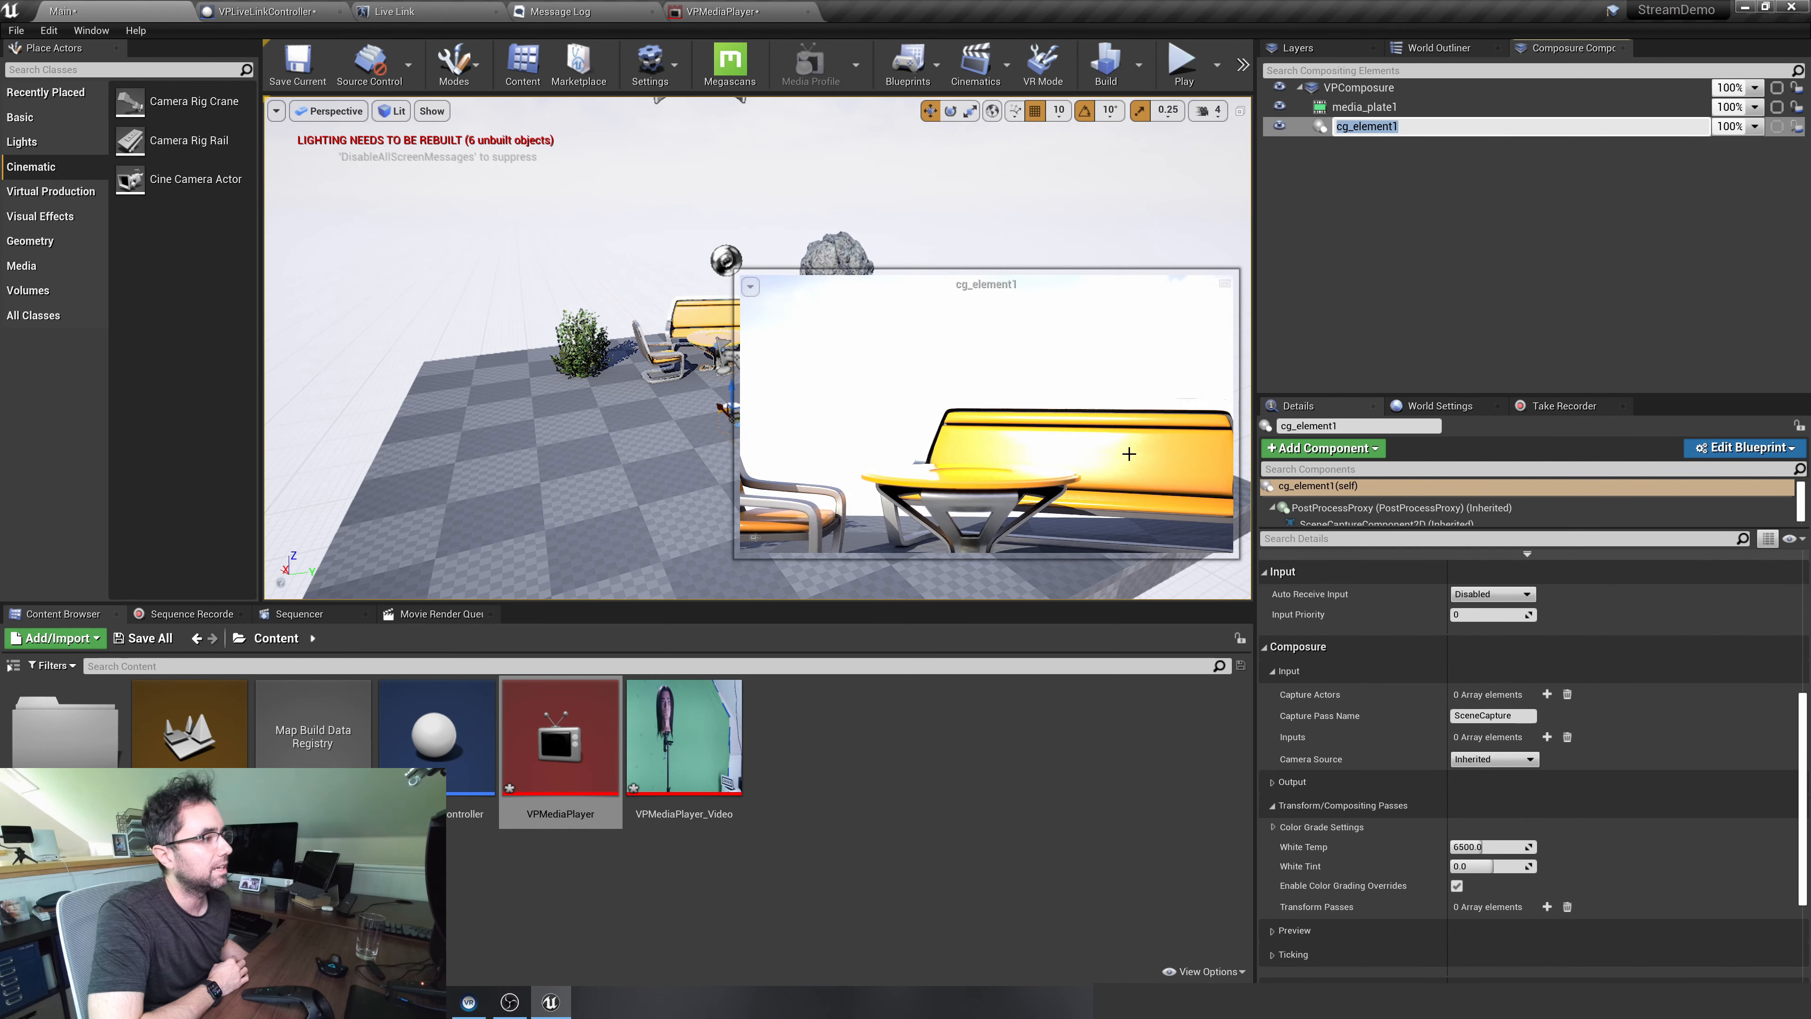
pyautogui.click(1342, 184)
pyautogui.click(1362, 128)
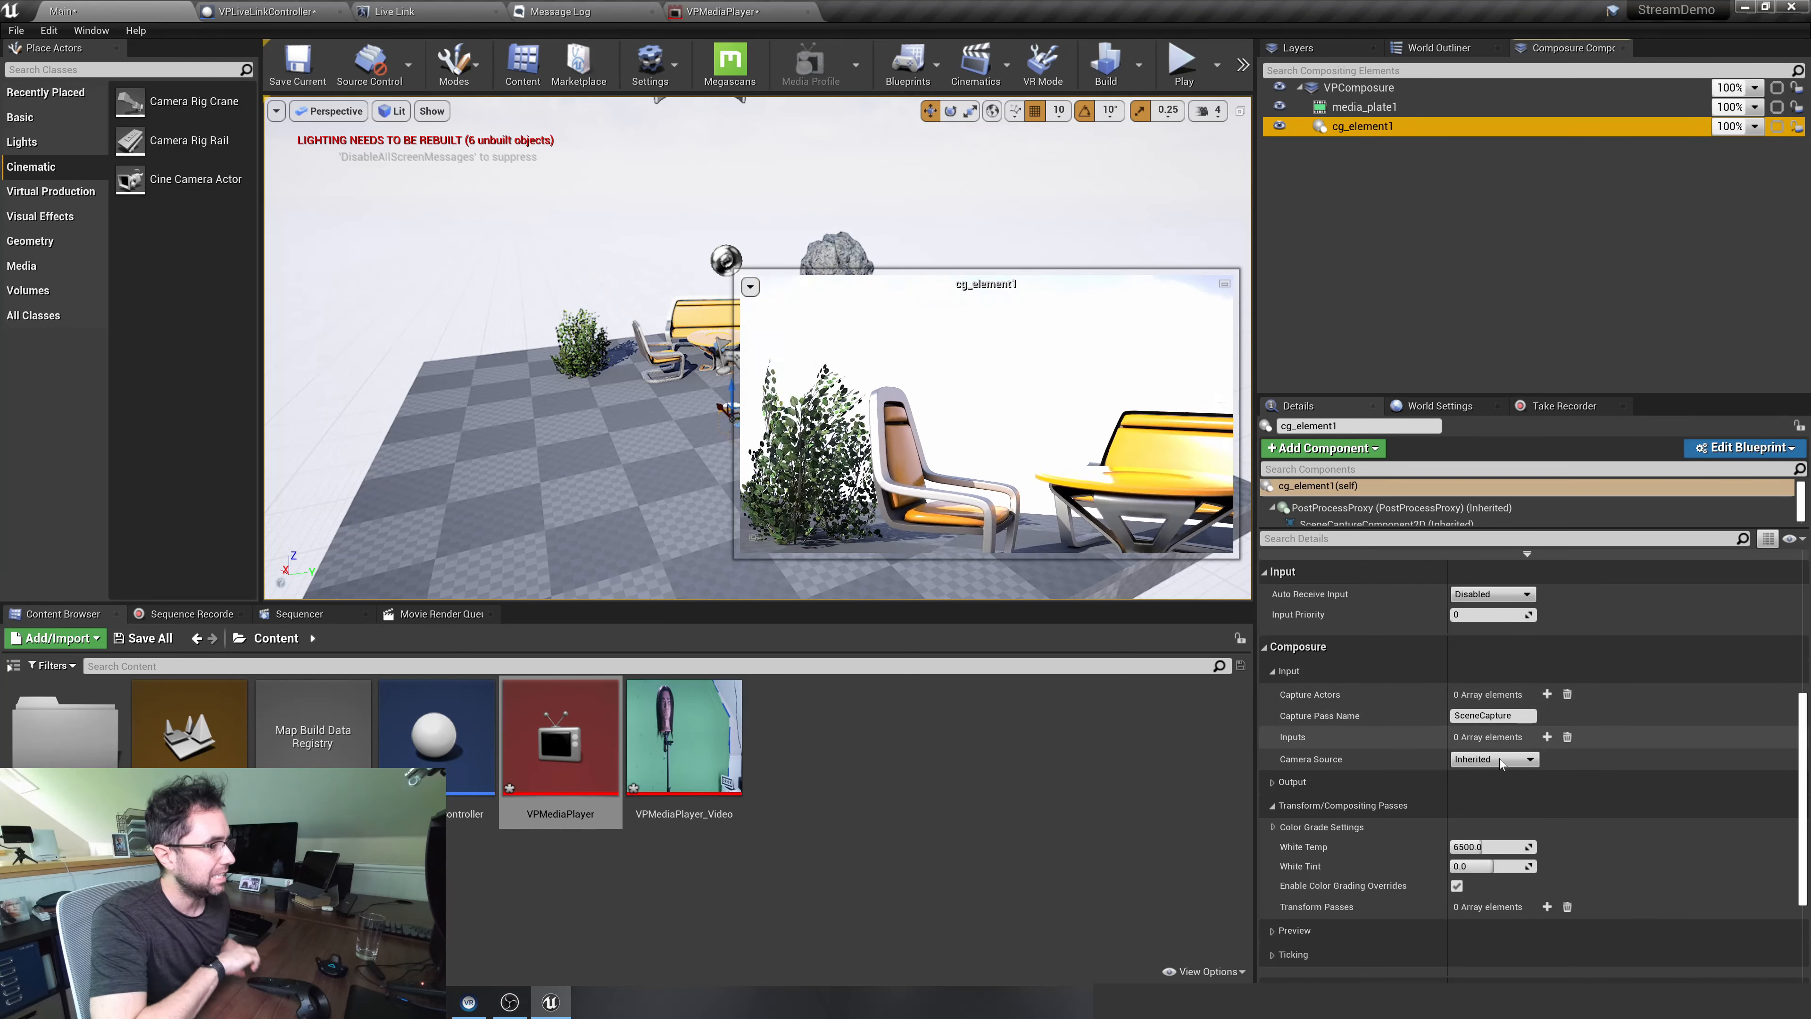
# Set cg_element1's camera source to Override with CineCameraActor1 as the target camera actor, and deselect the element
pyautogui.scroll(-3, 1489, 766)
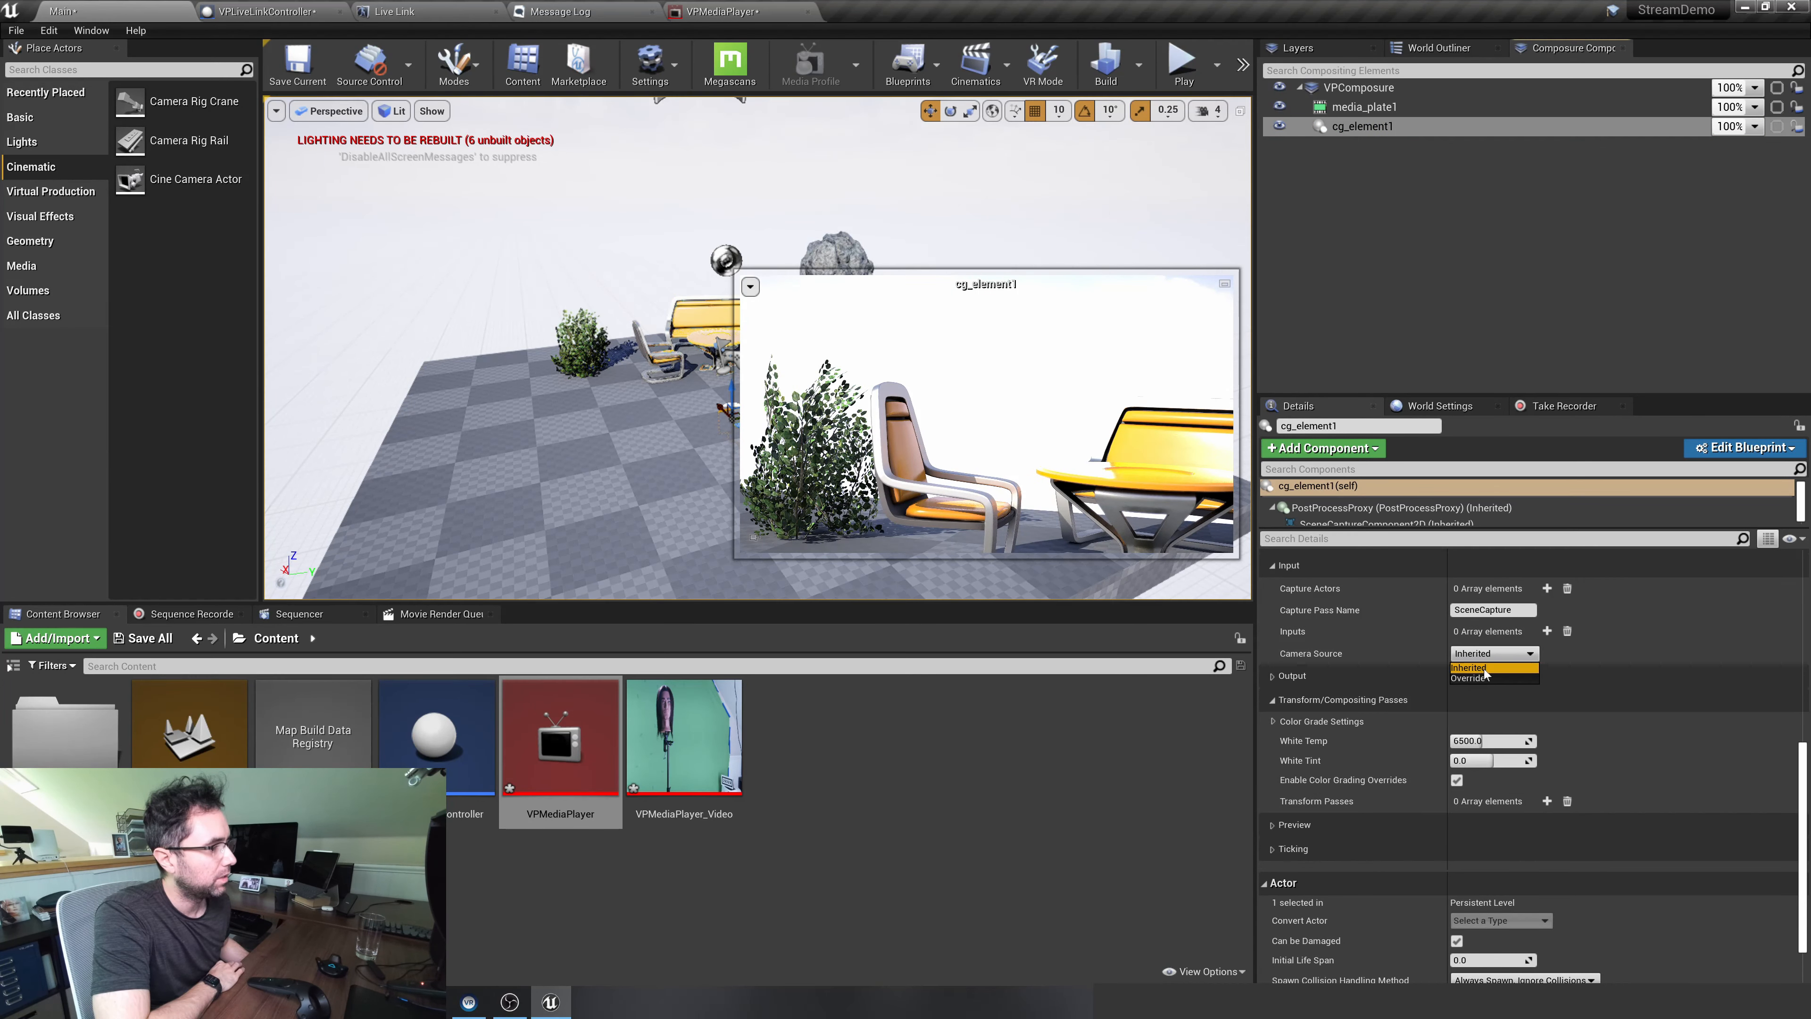
pyautogui.click(1484, 676)
pyautogui.click(1492, 674)
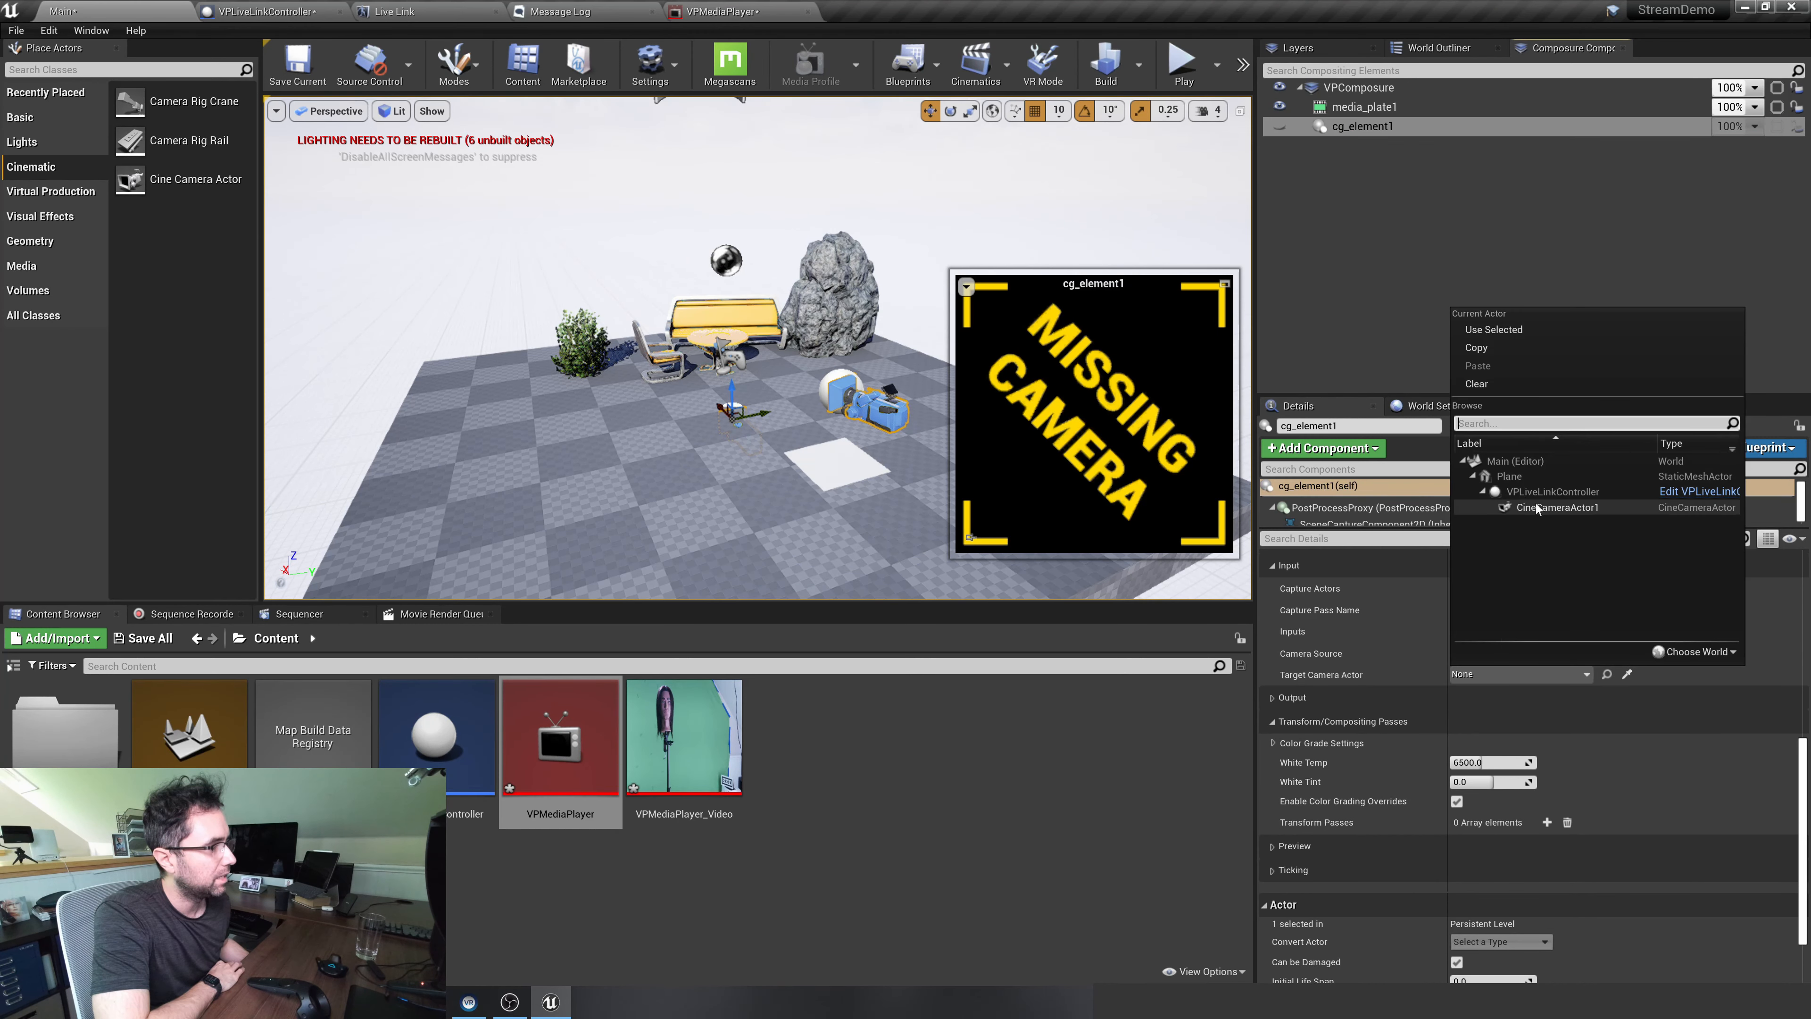
pyautogui.click(1556, 507)
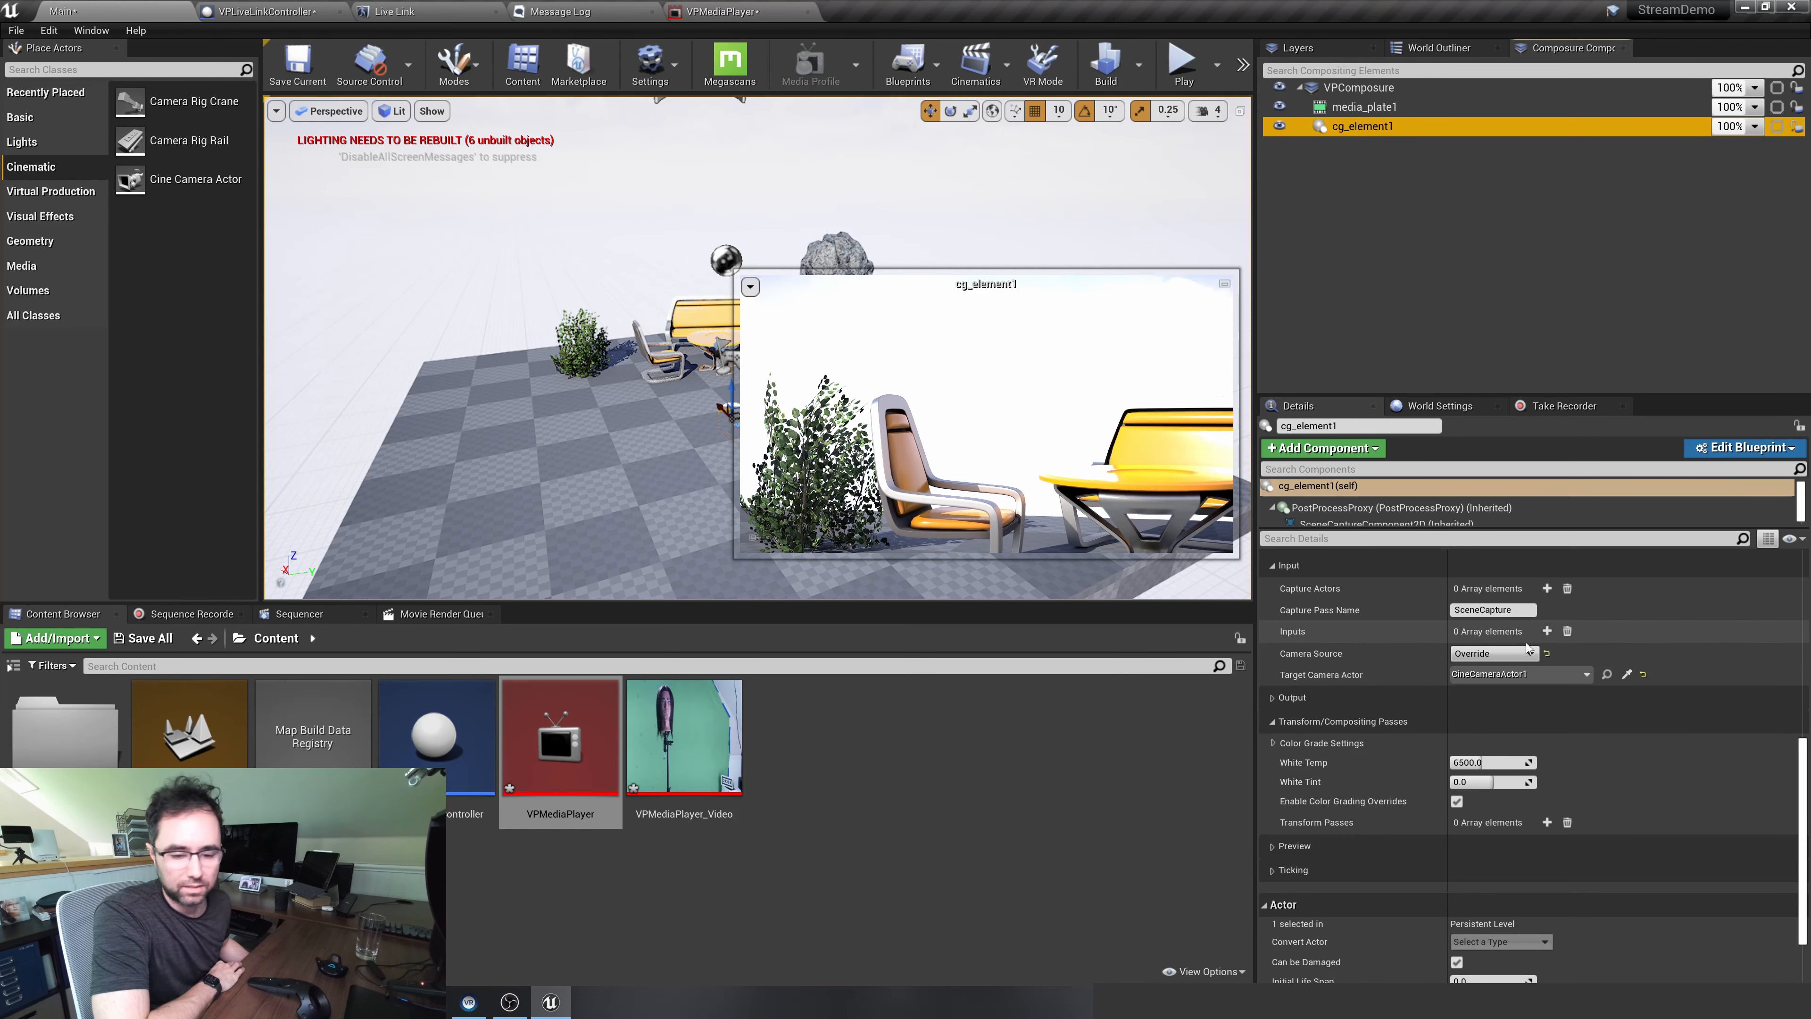
pyautogui.scroll(-1, 1518, 647)
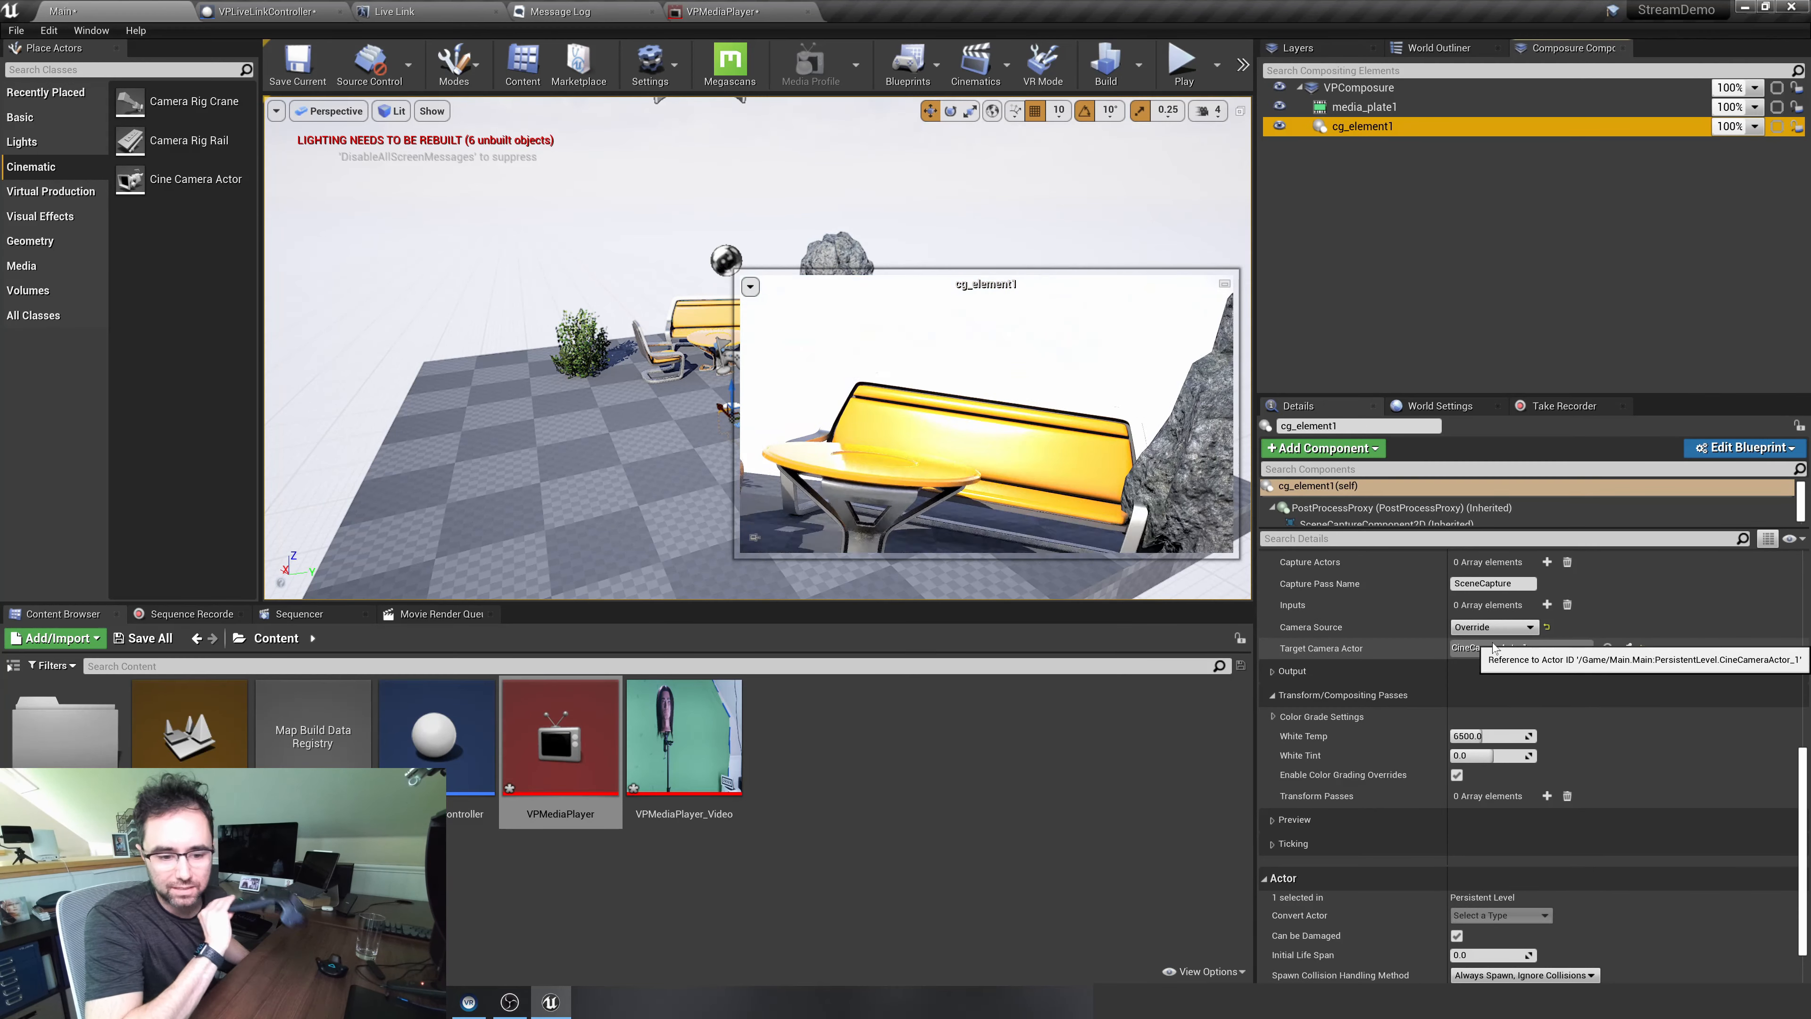
pyautogui.scroll(1, 1494, 647)
pyautogui.scroll(1, 1494, 647)
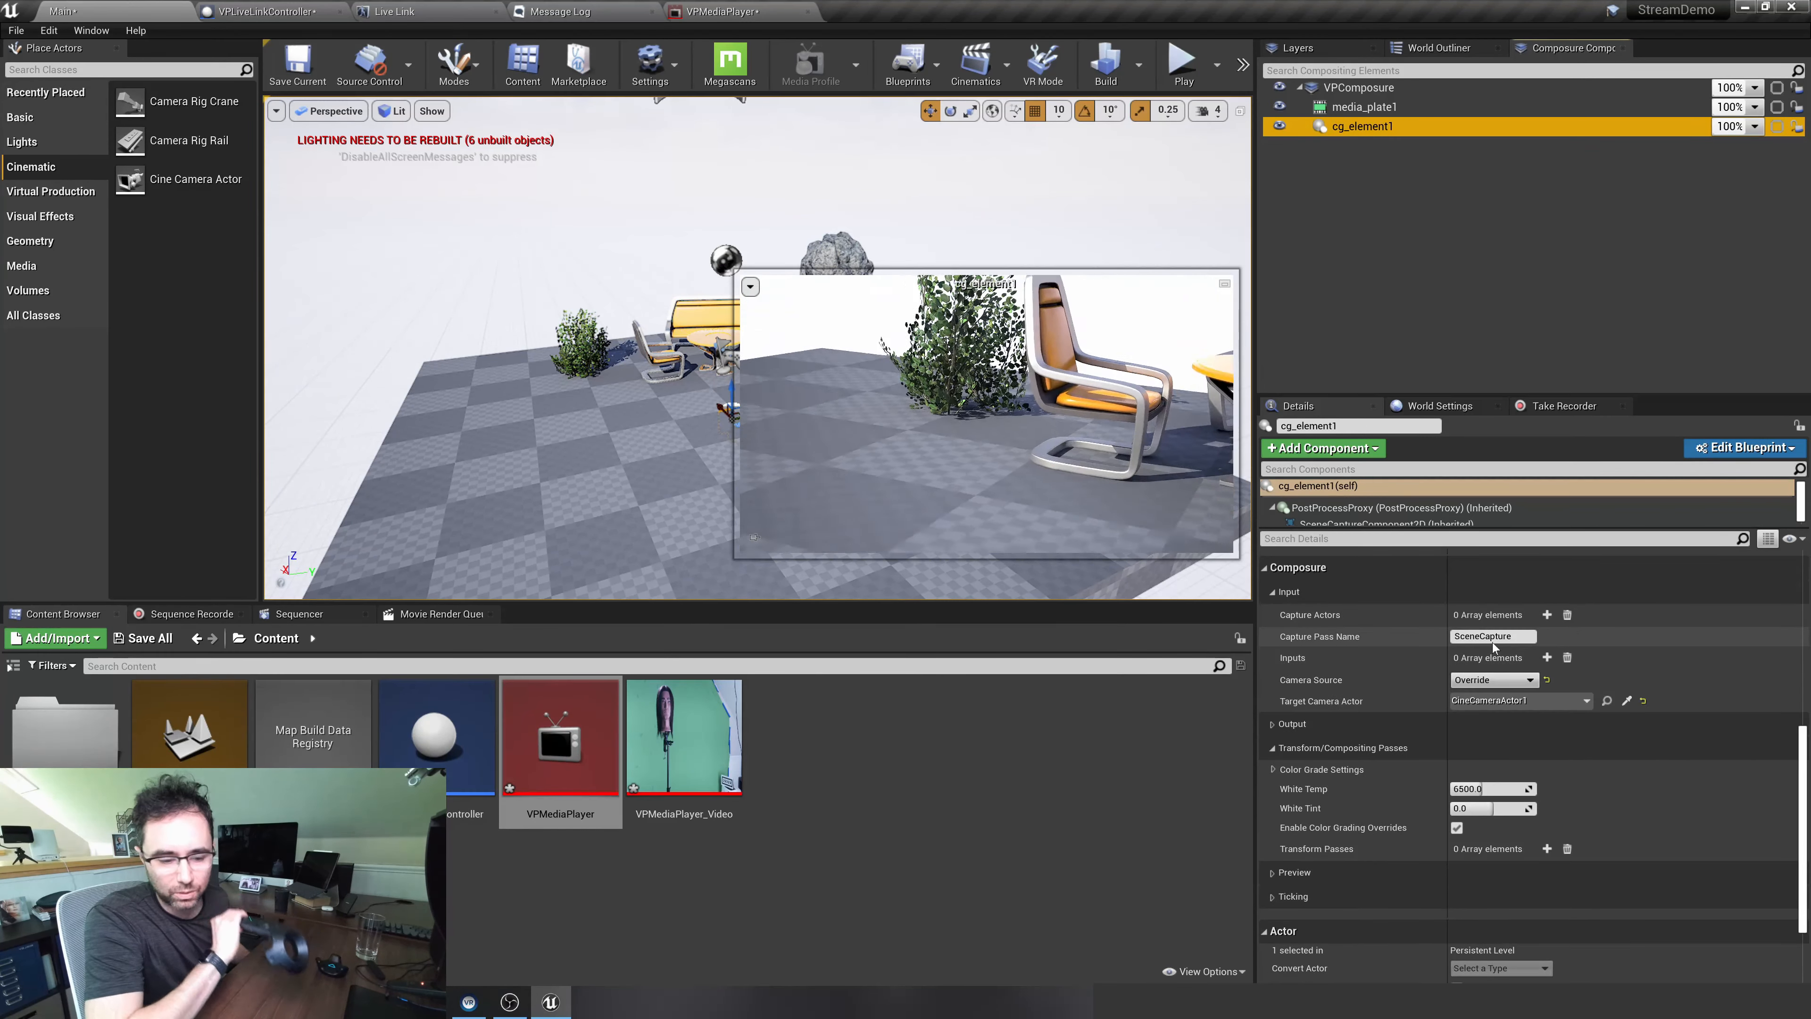
pyautogui.click(1358, 203)
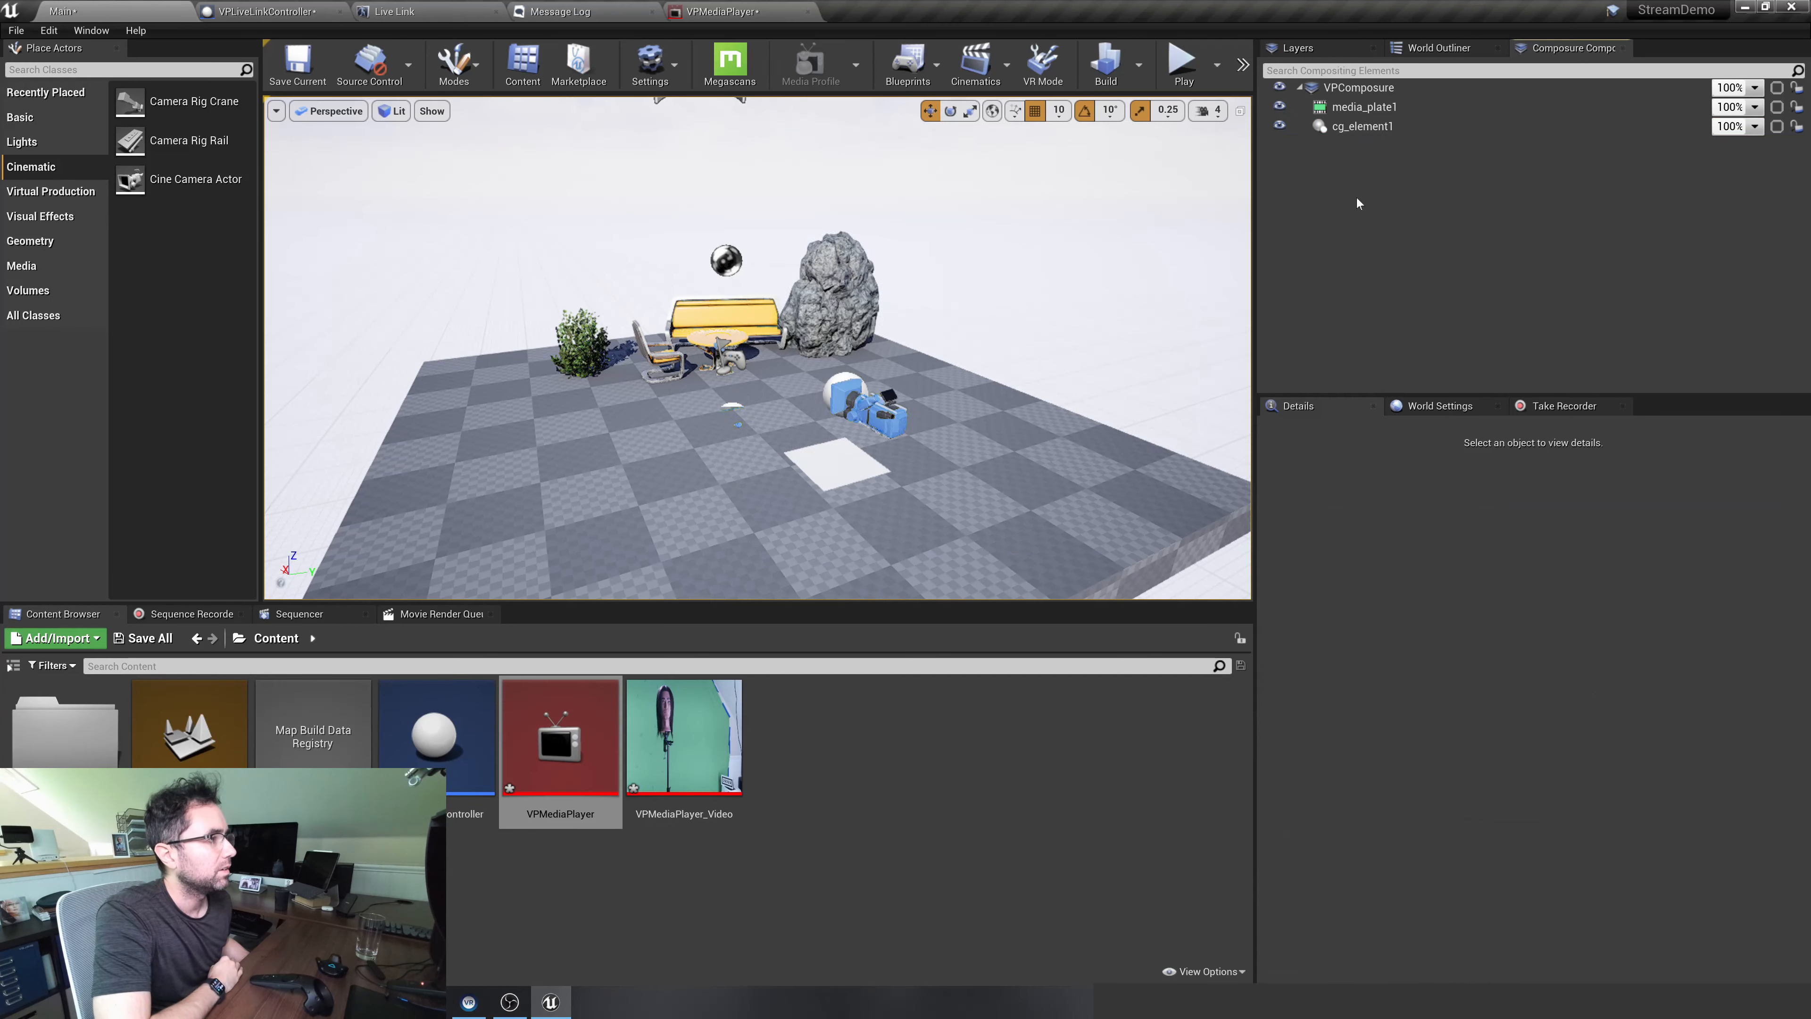
# Examine the keyed media_plate1 preview and VPComposure's input, camera and transform pass settings
pyautogui.click(1362, 106)
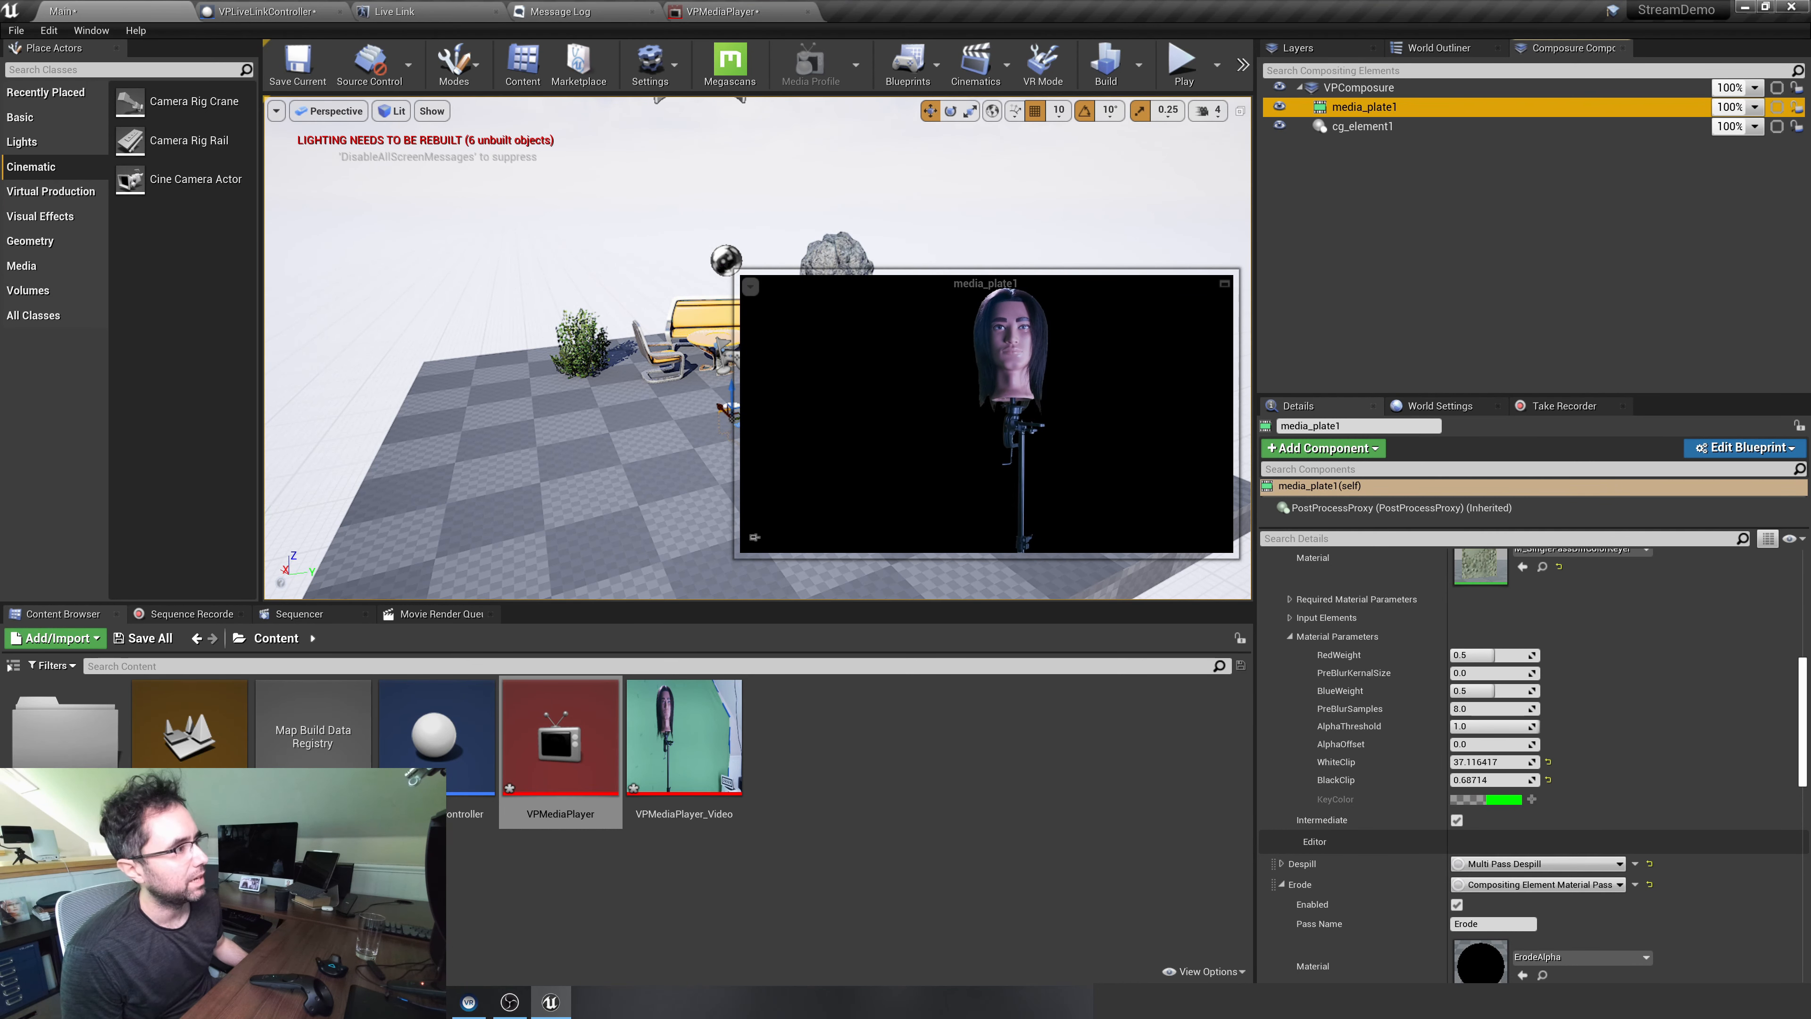
pyautogui.click(1357, 87)
pyautogui.scroll(5, 1372, 731)
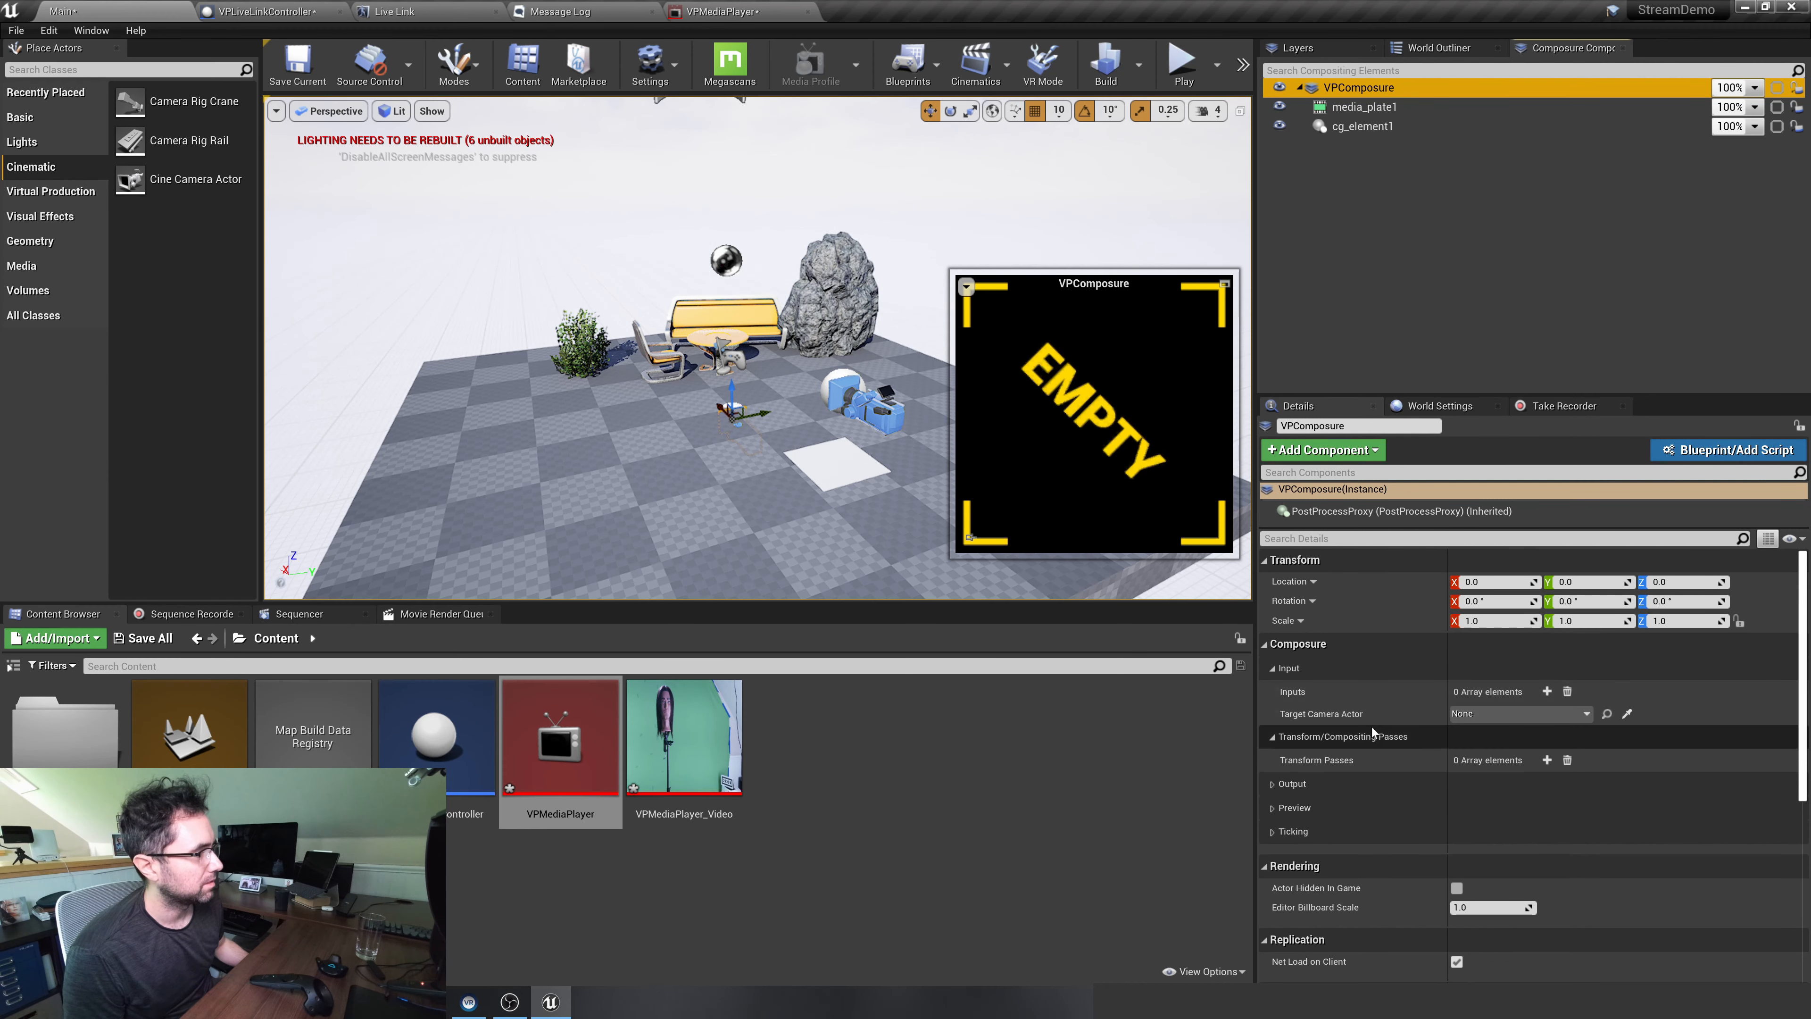
pyautogui.scroll(-1, 1373, 731)
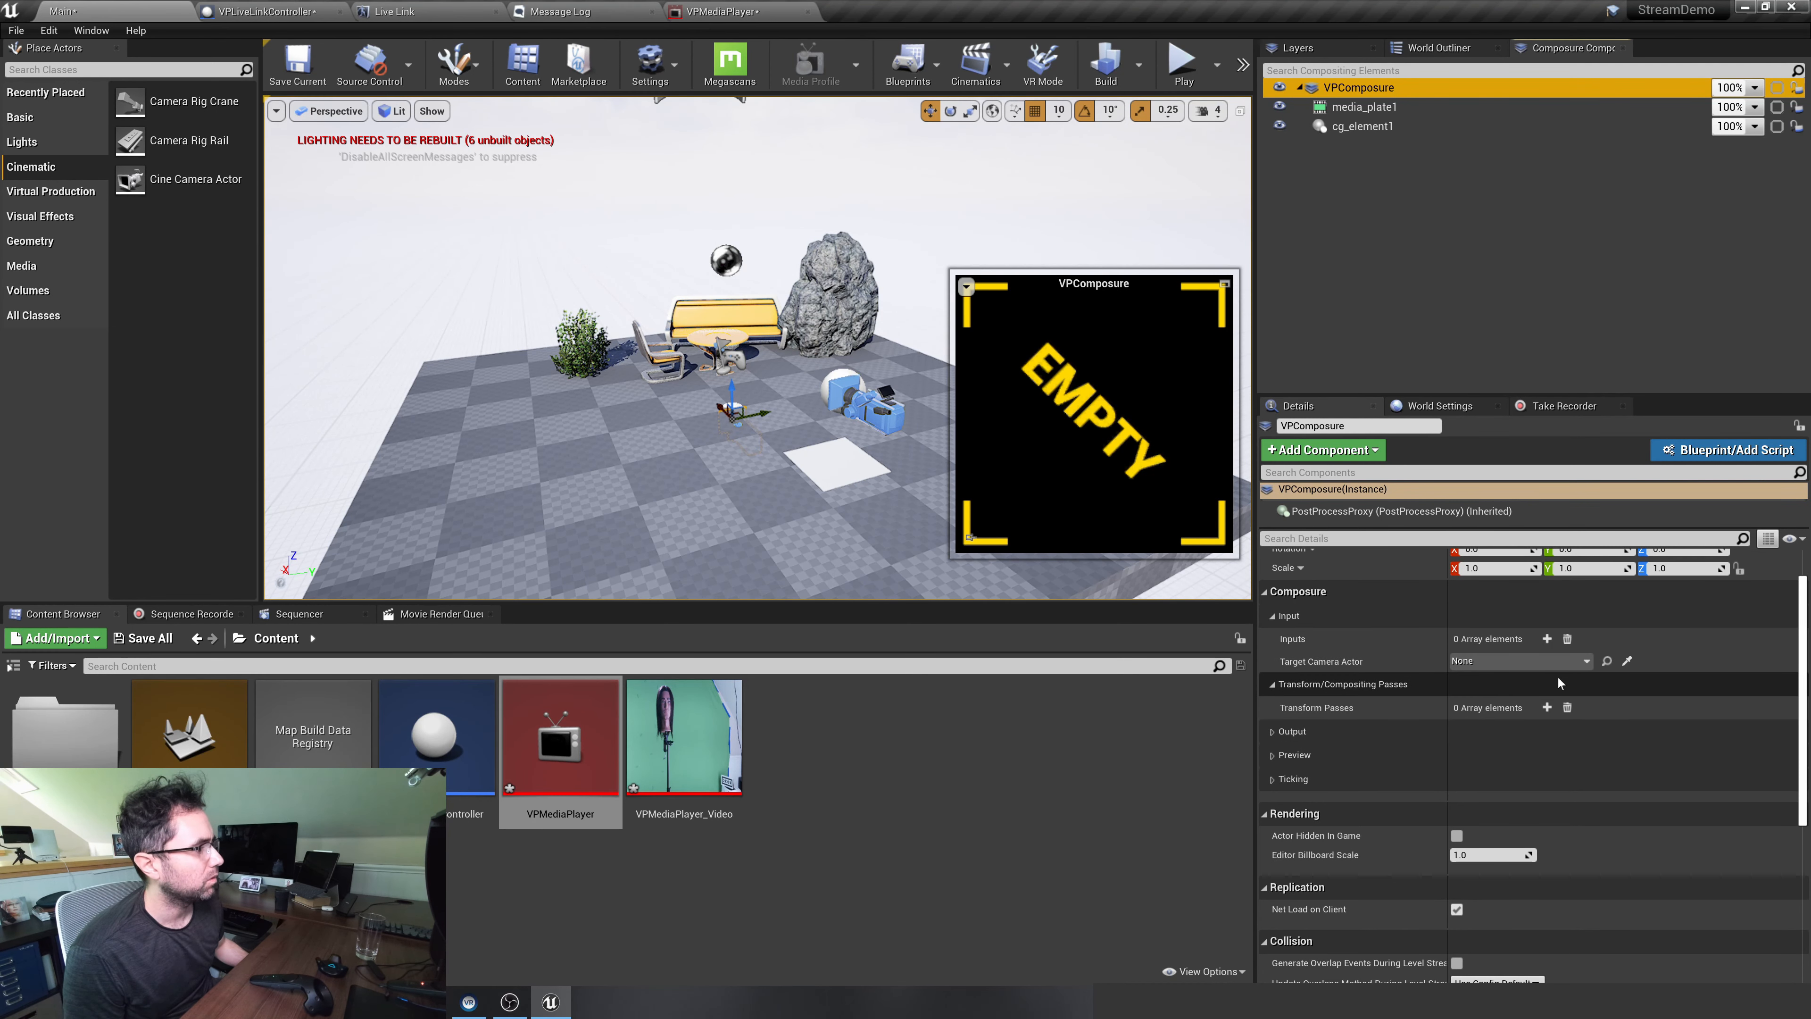
pyautogui.scroll(1, 1301, 642)
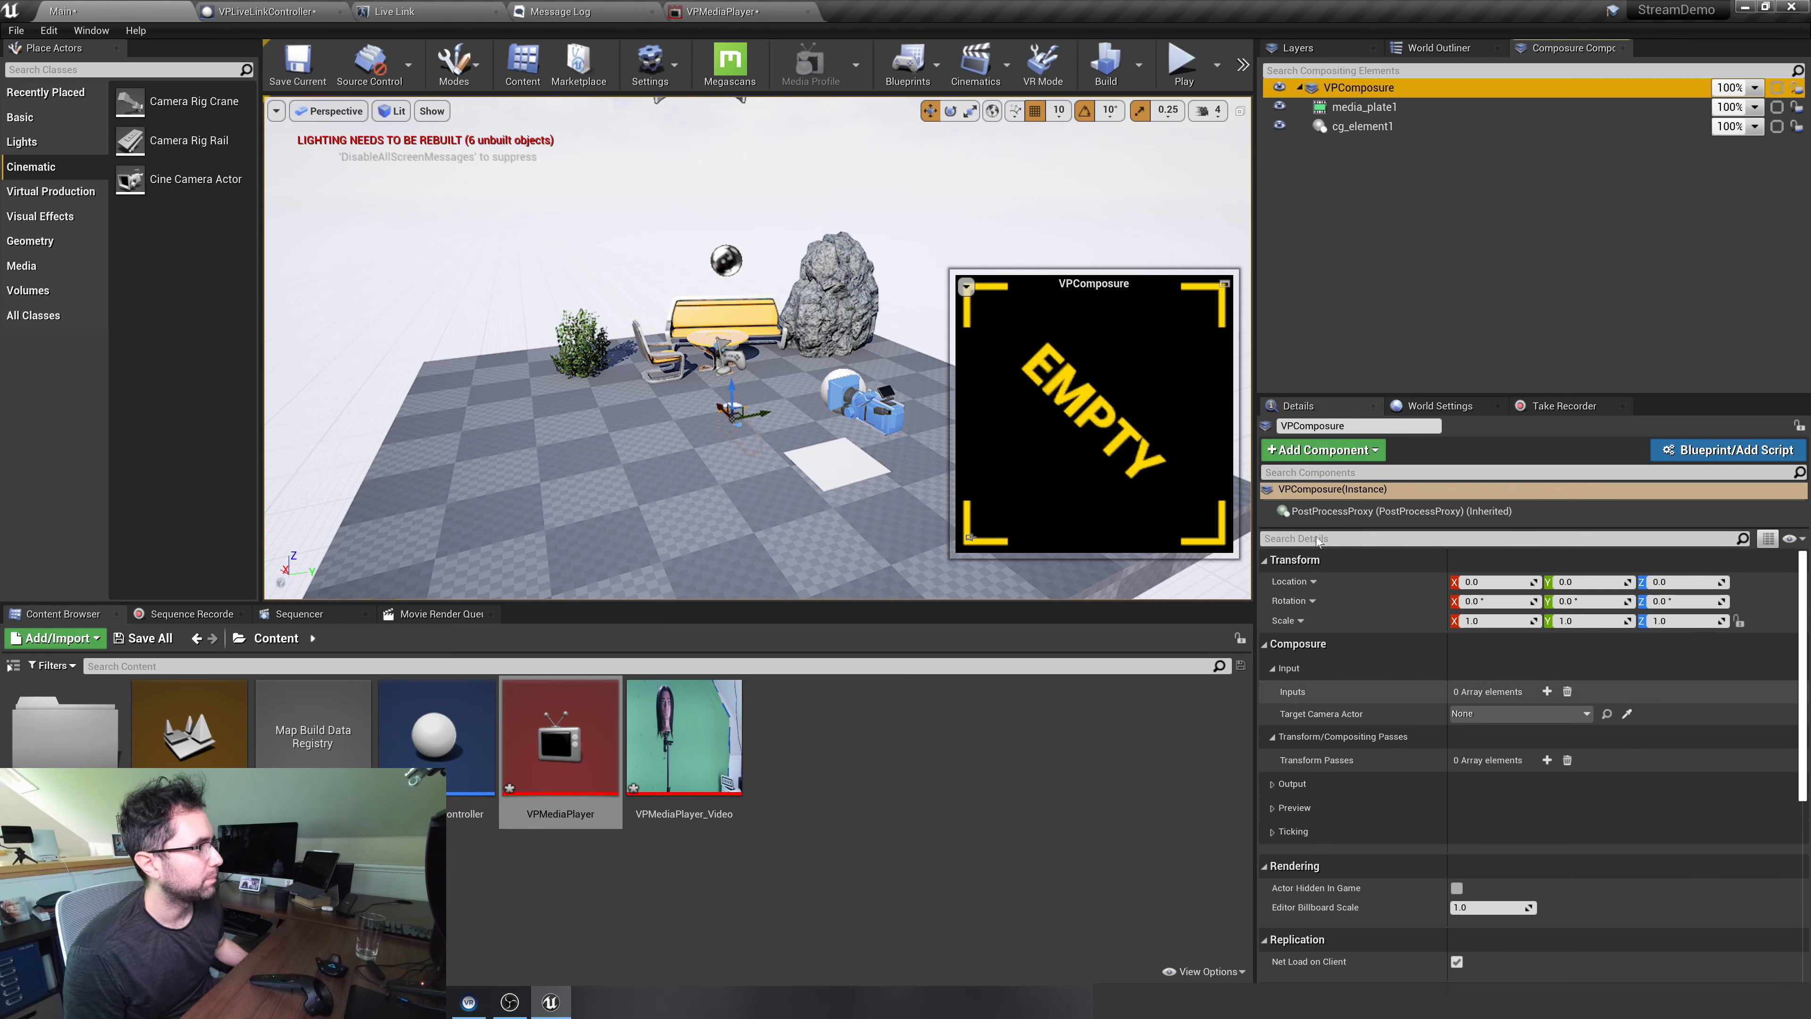
pyautogui.scroll(-2, 1533, 763)
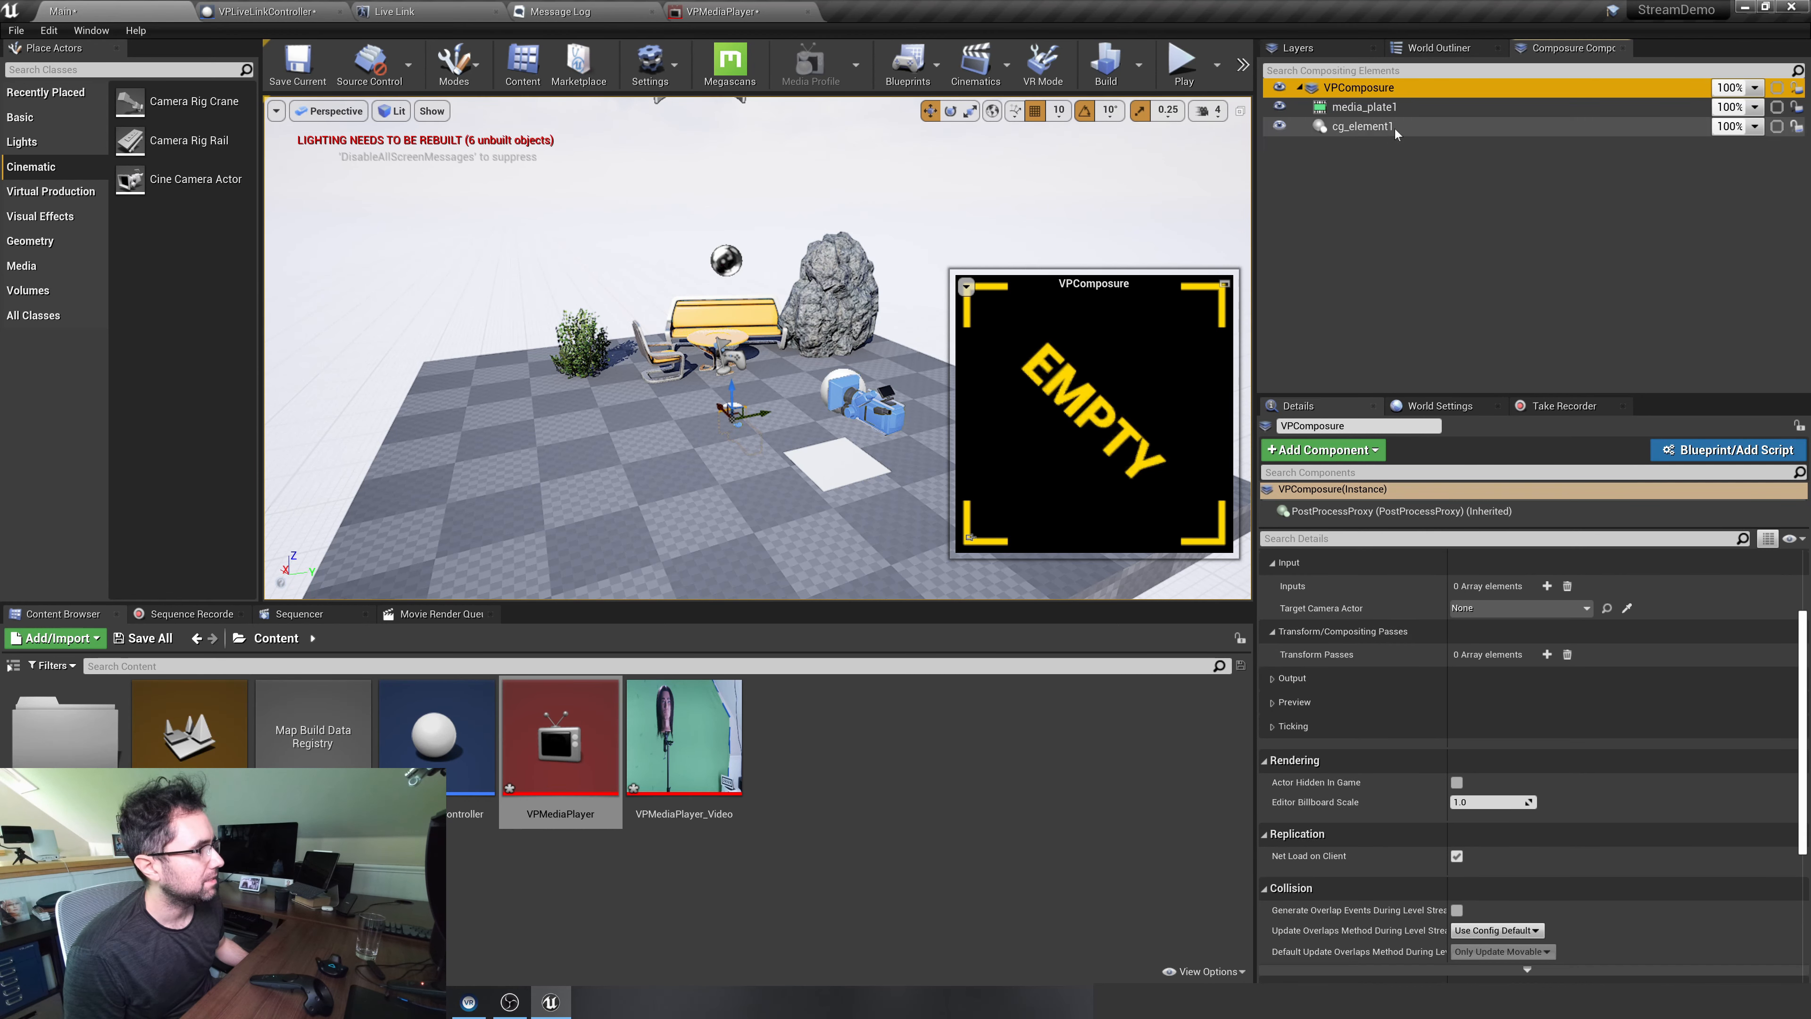
pyautogui.click(1509, 296)
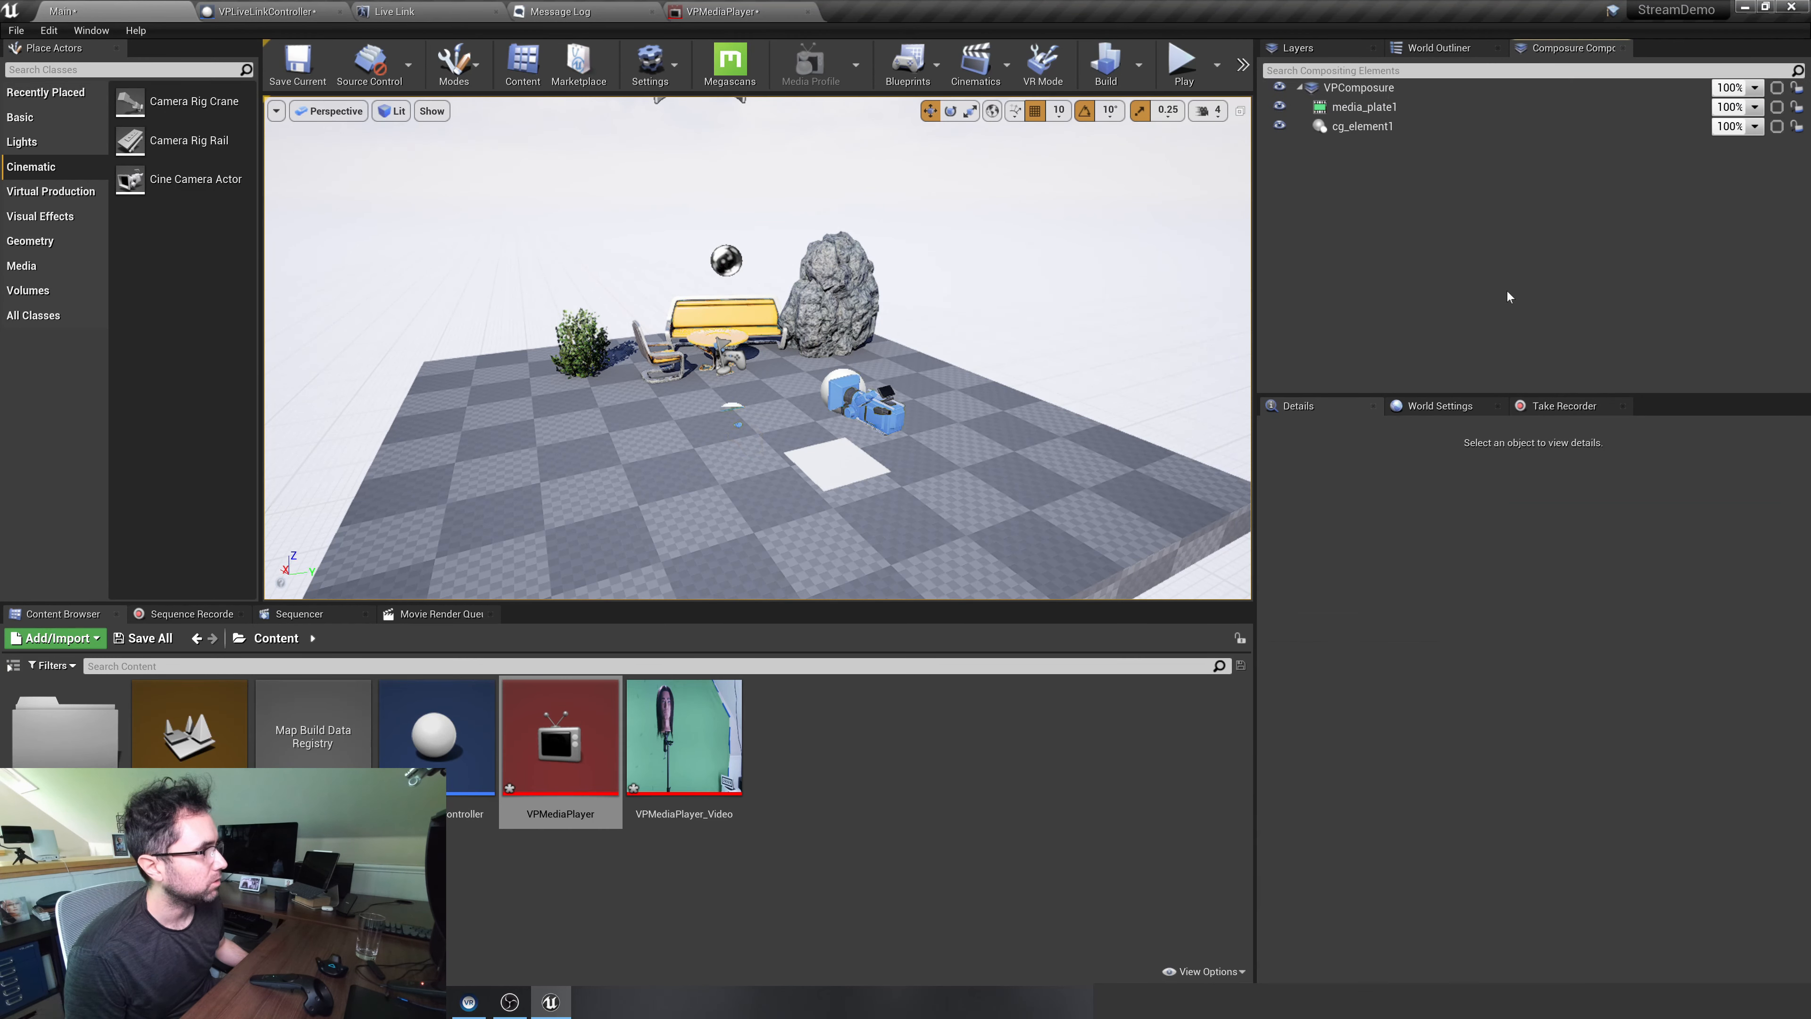
# Add a transform pass to VPComposure, keep it as a Compositing Element Material Pass, and expand its settings
pyautogui.click(1412, 89)
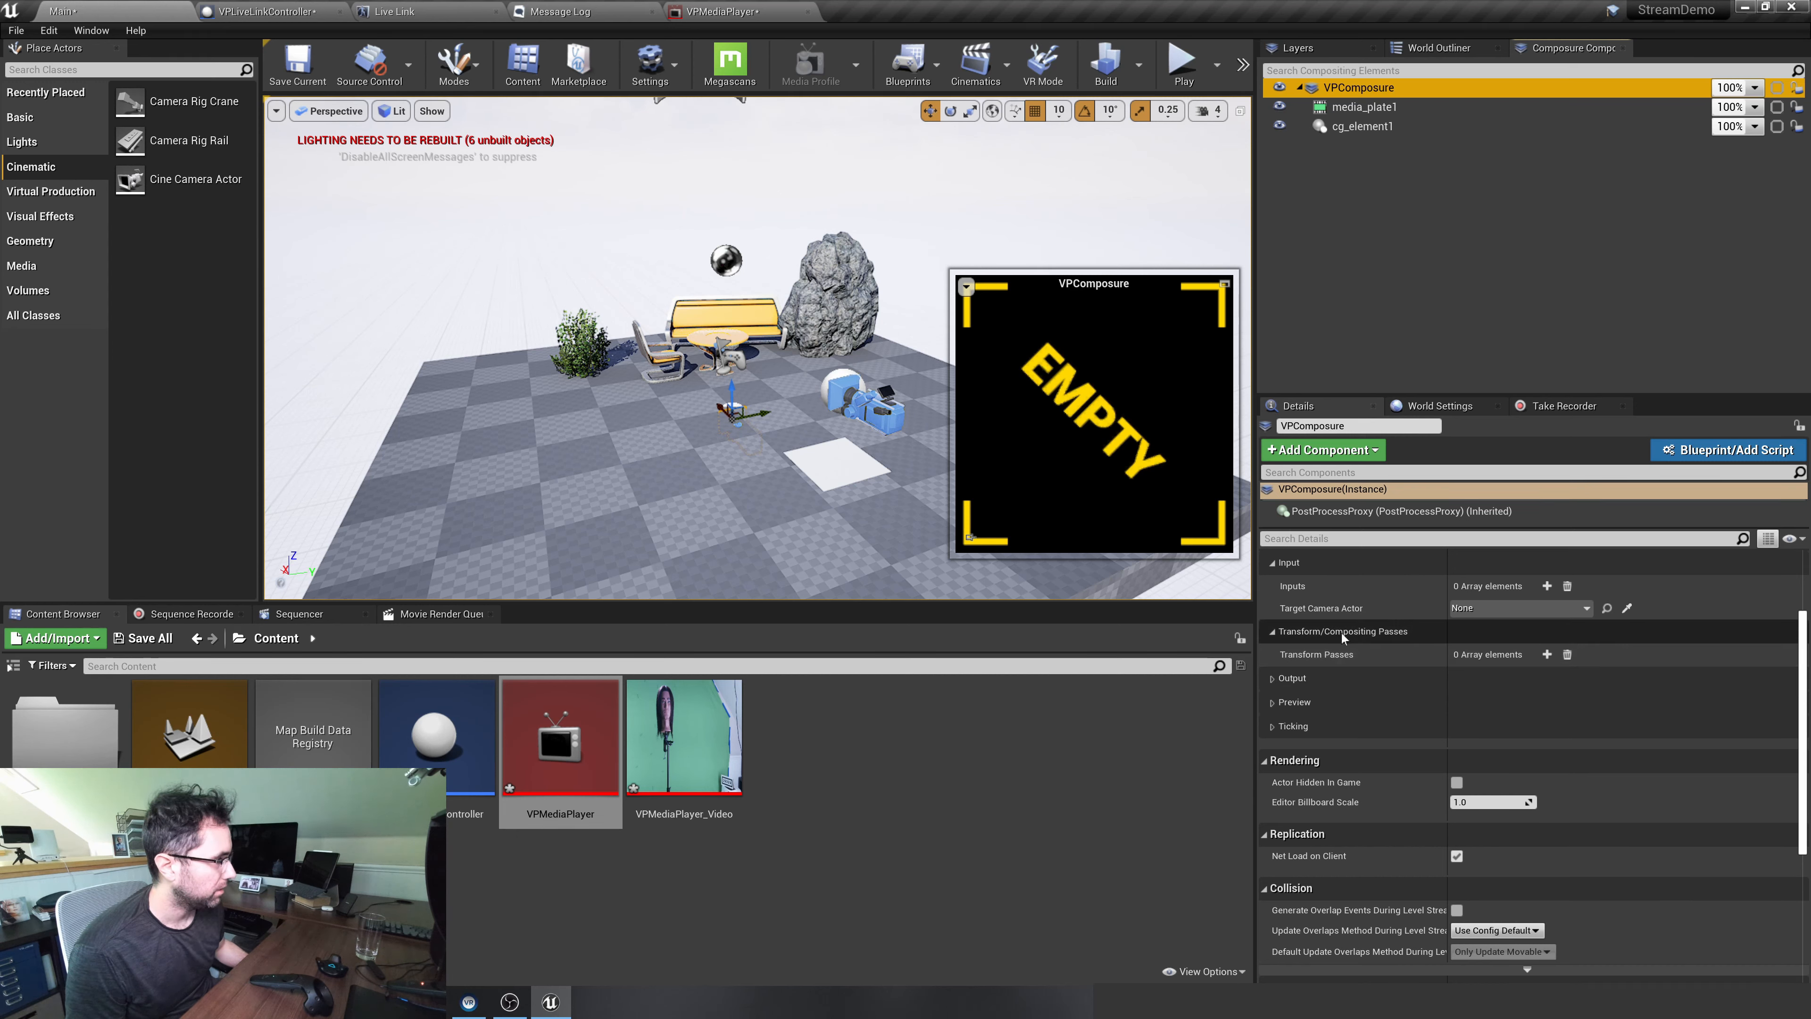
pyautogui.click(1547, 654)
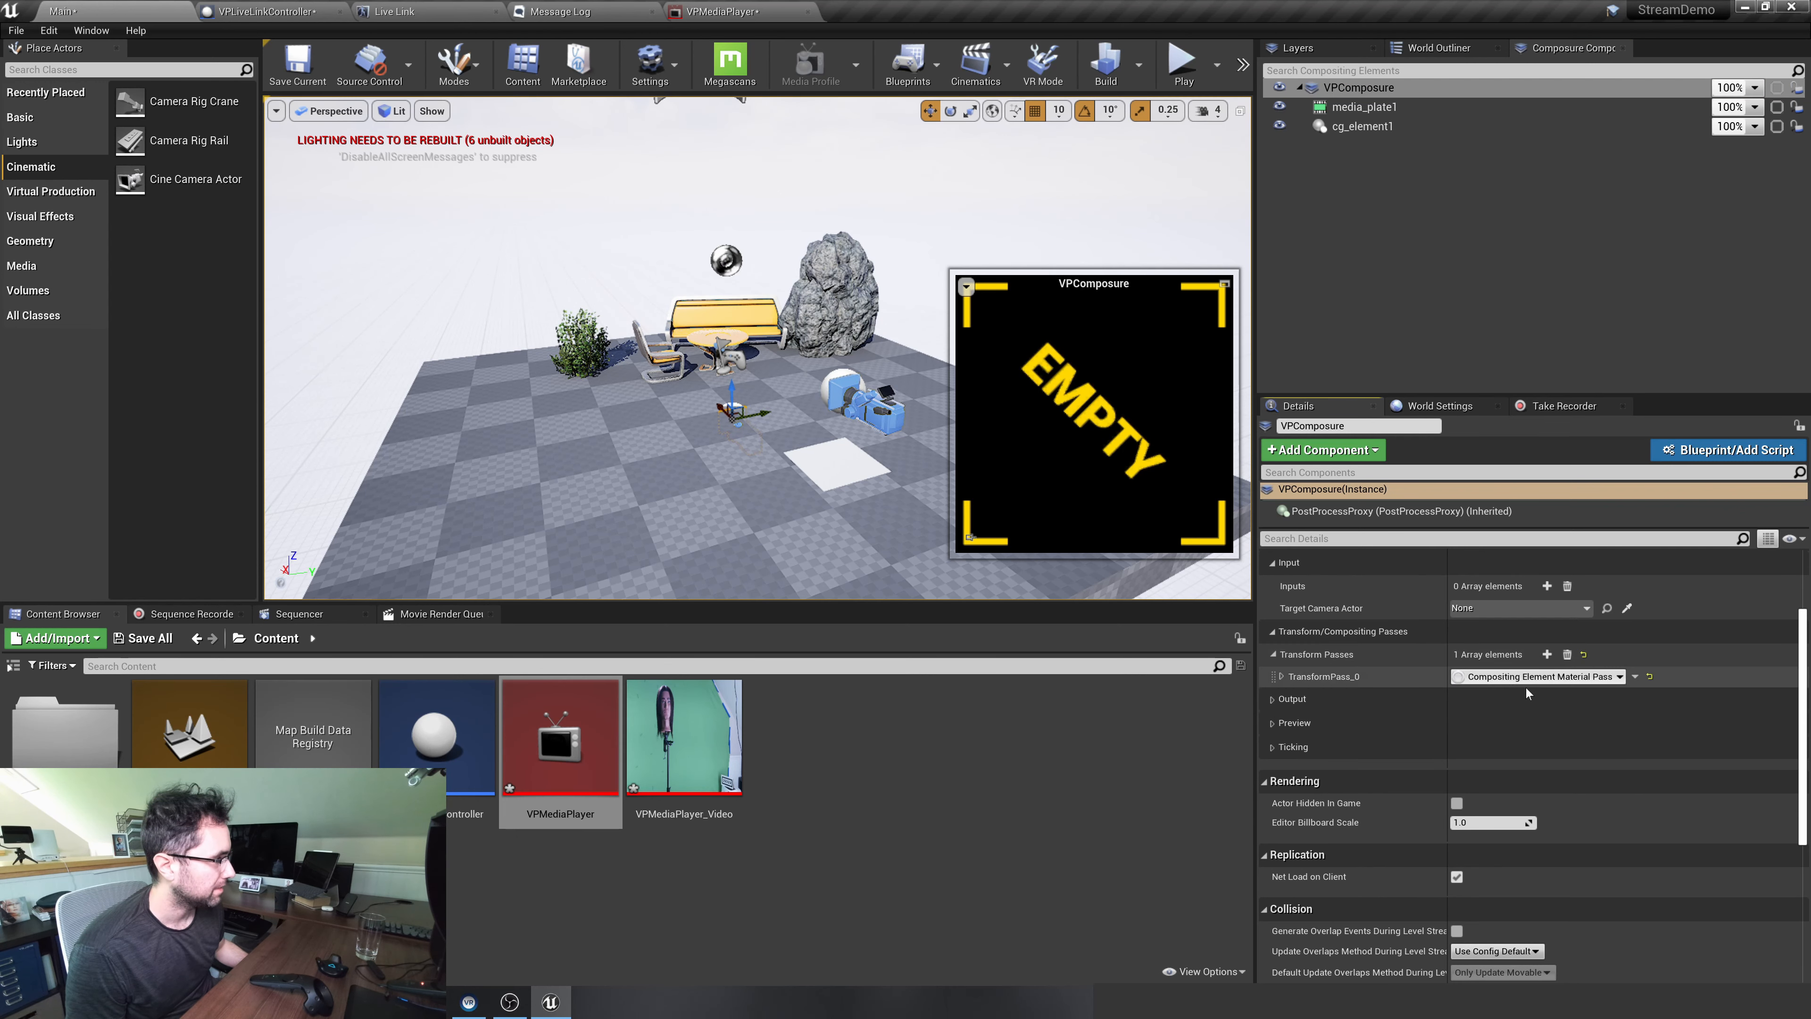
pyautogui.click(1503, 677)
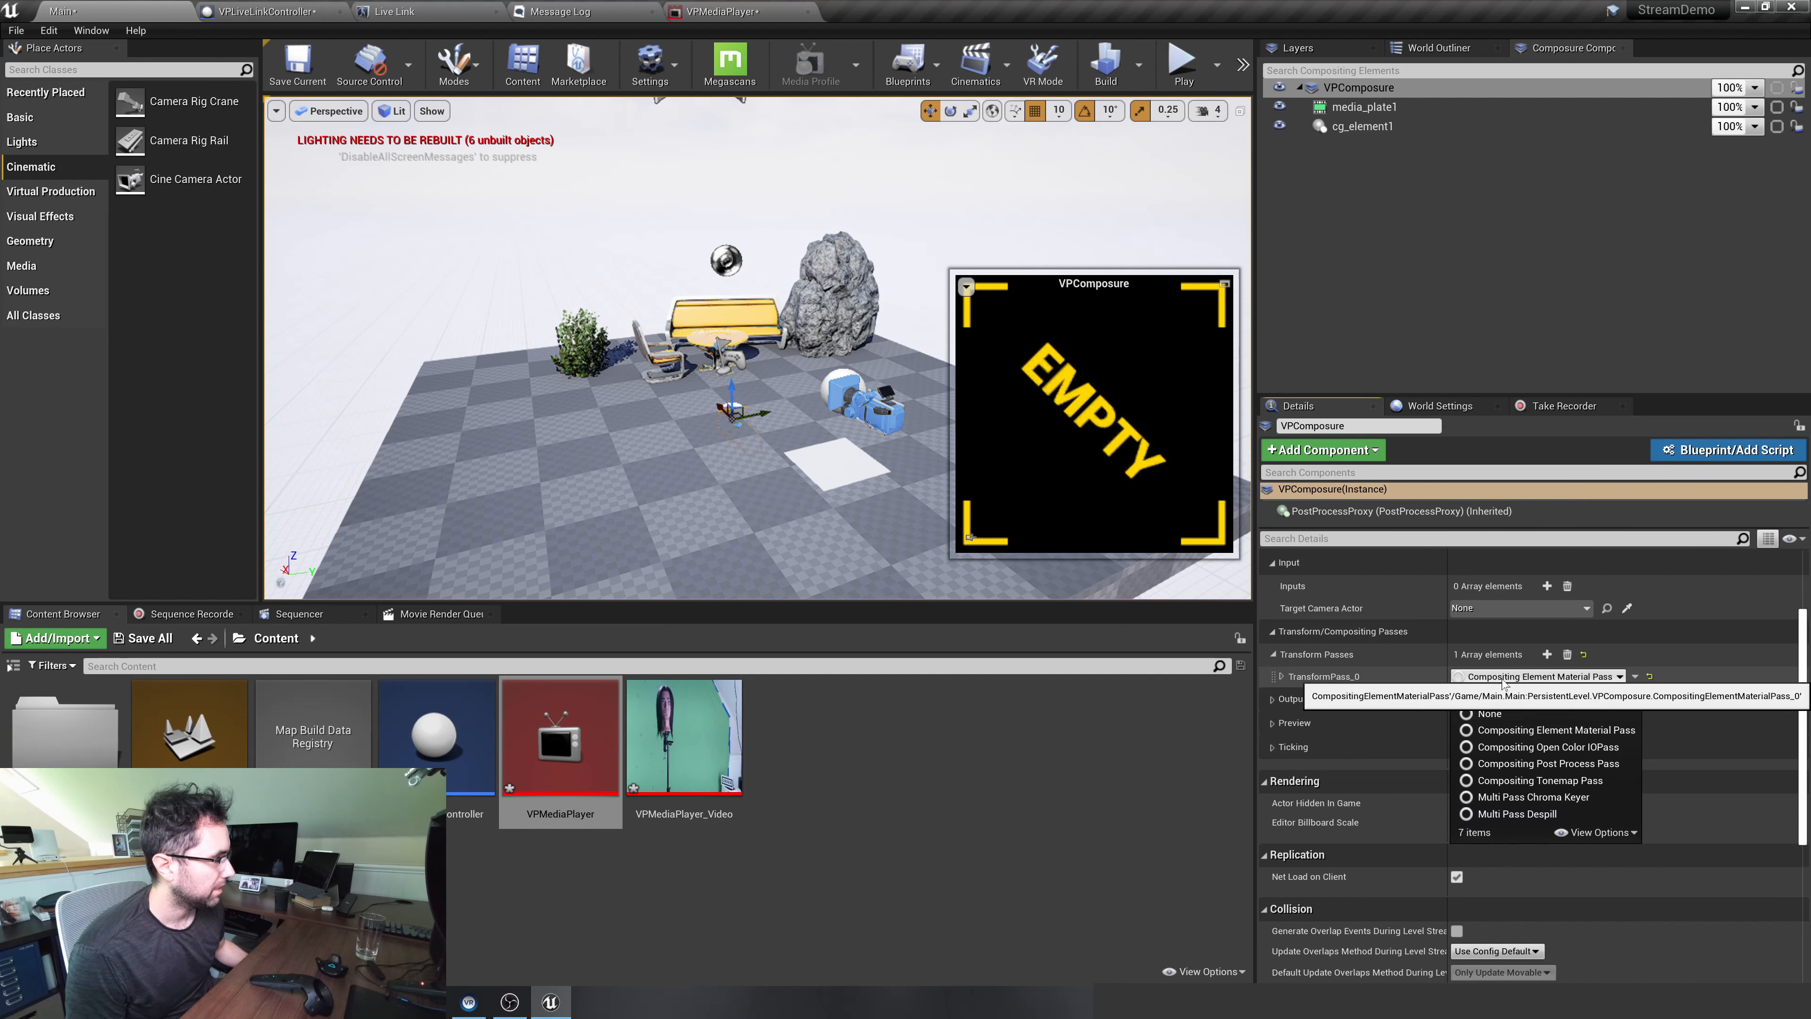
pyautogui.click(1511, 680)
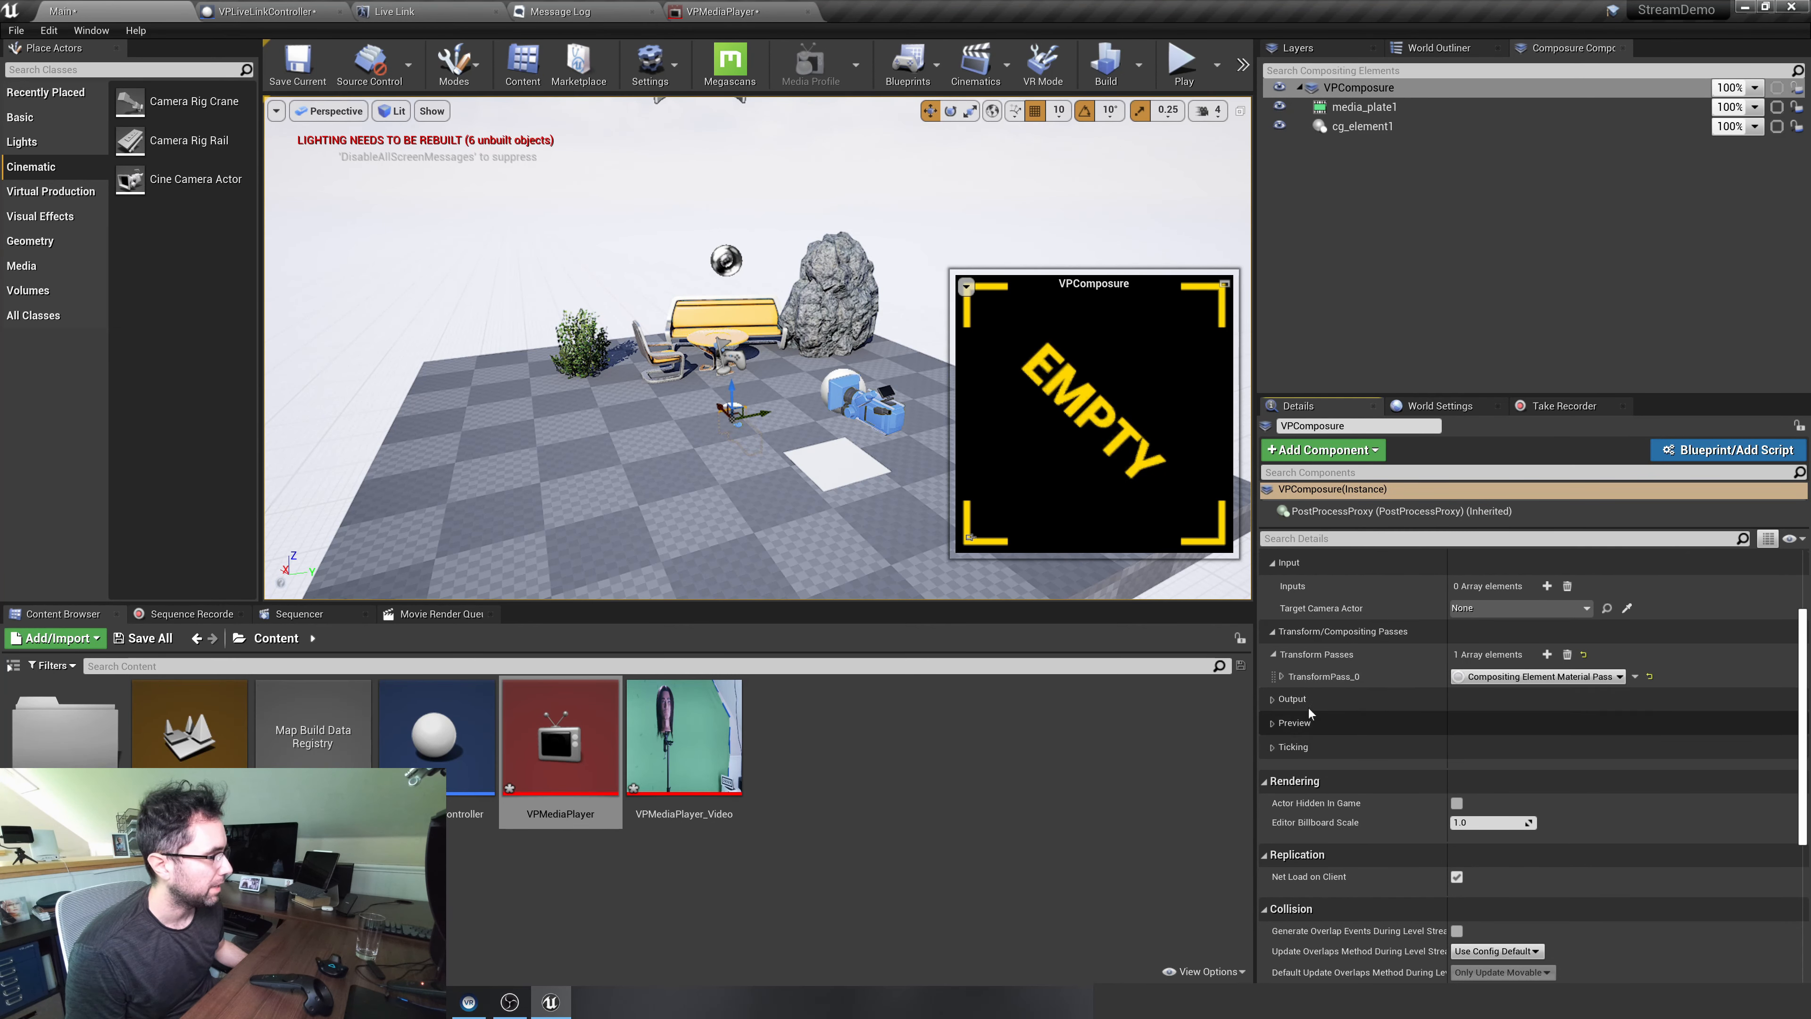
pyautogui.click(1282, 677)
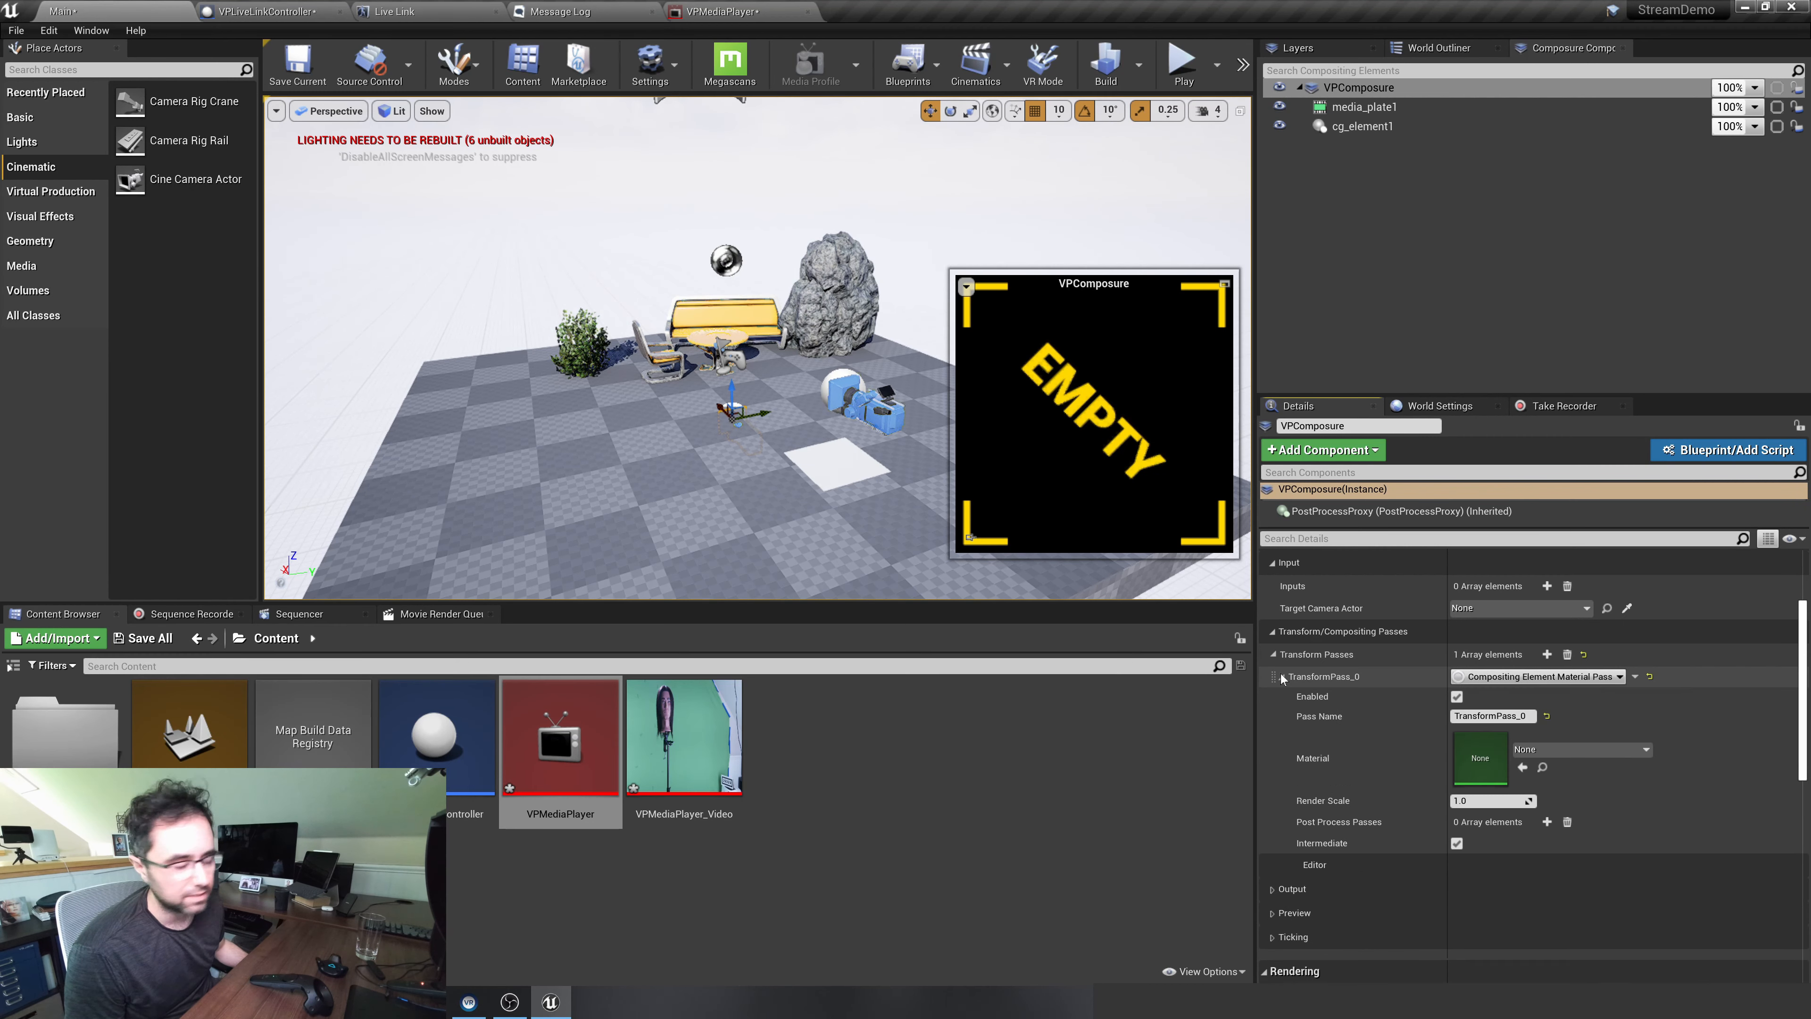
# Create a new material named VPComposureMaterial in the Content folder and assign it to VPComposure's transform pass
pyautogui.scroll(-2, 1624, 676)
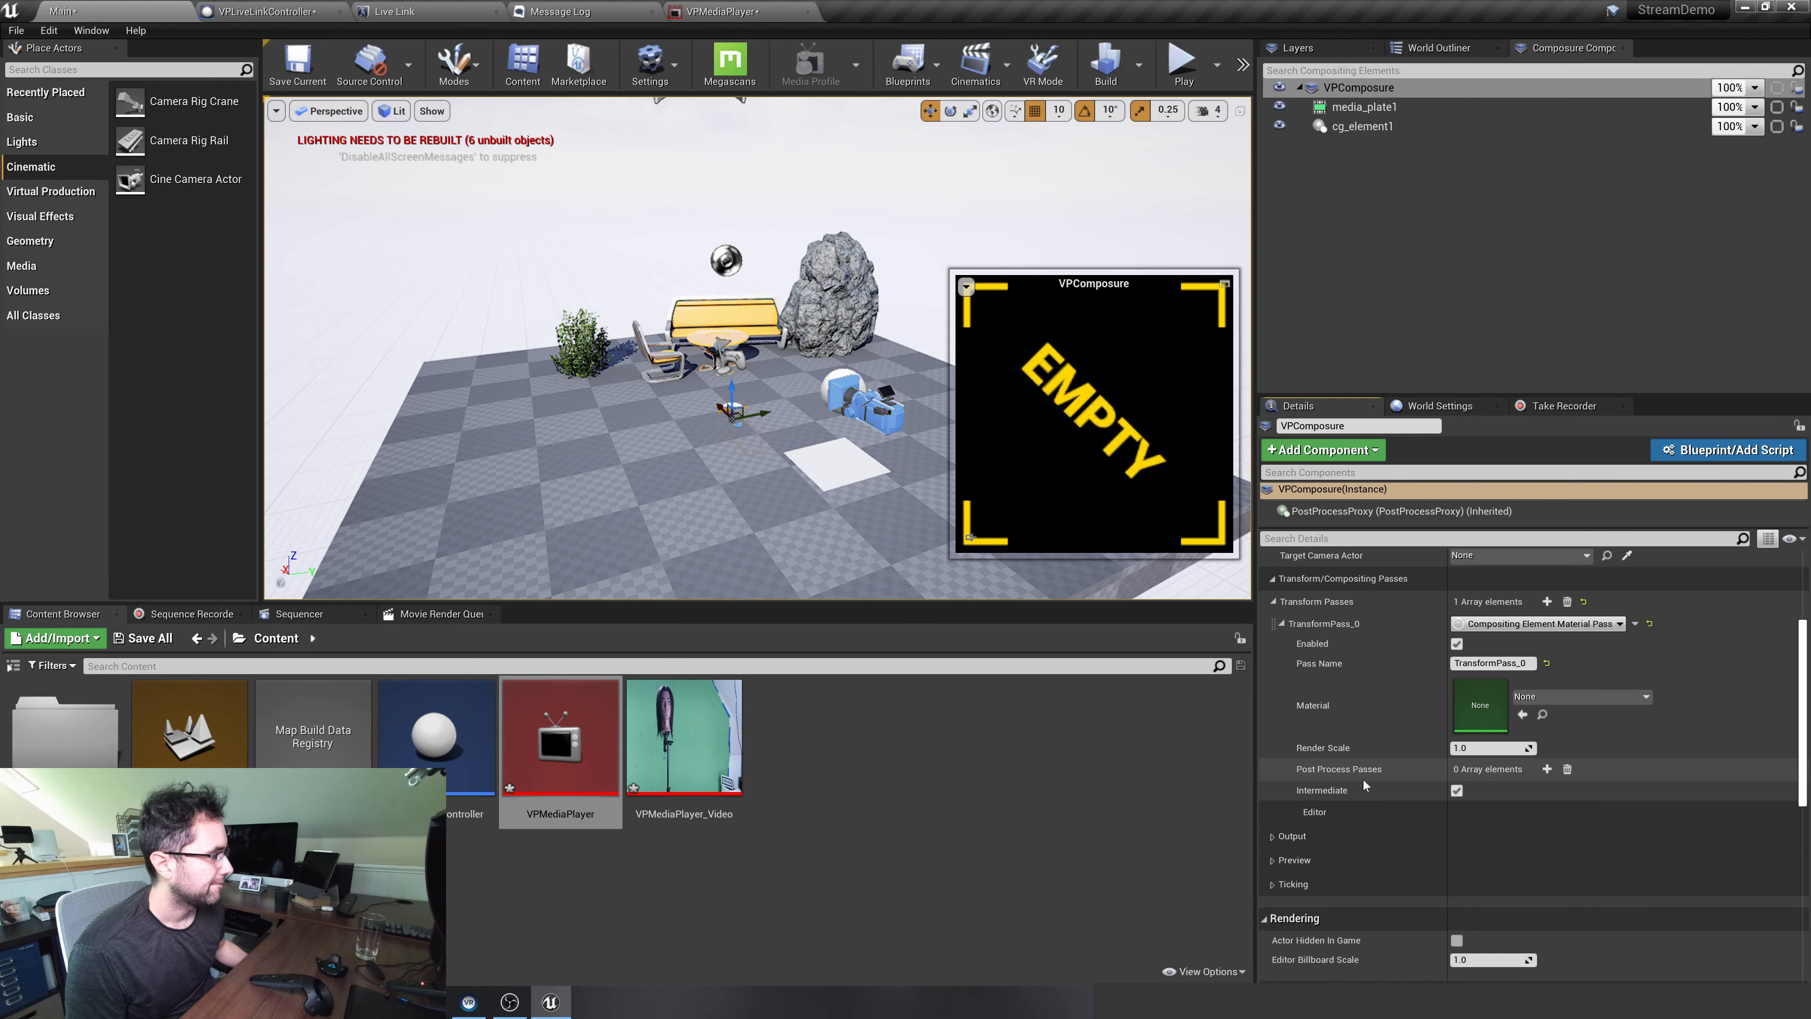
pyautogui.scroll(2, 1364, 806)
pyautogui.scroll(1, 1368, 799)
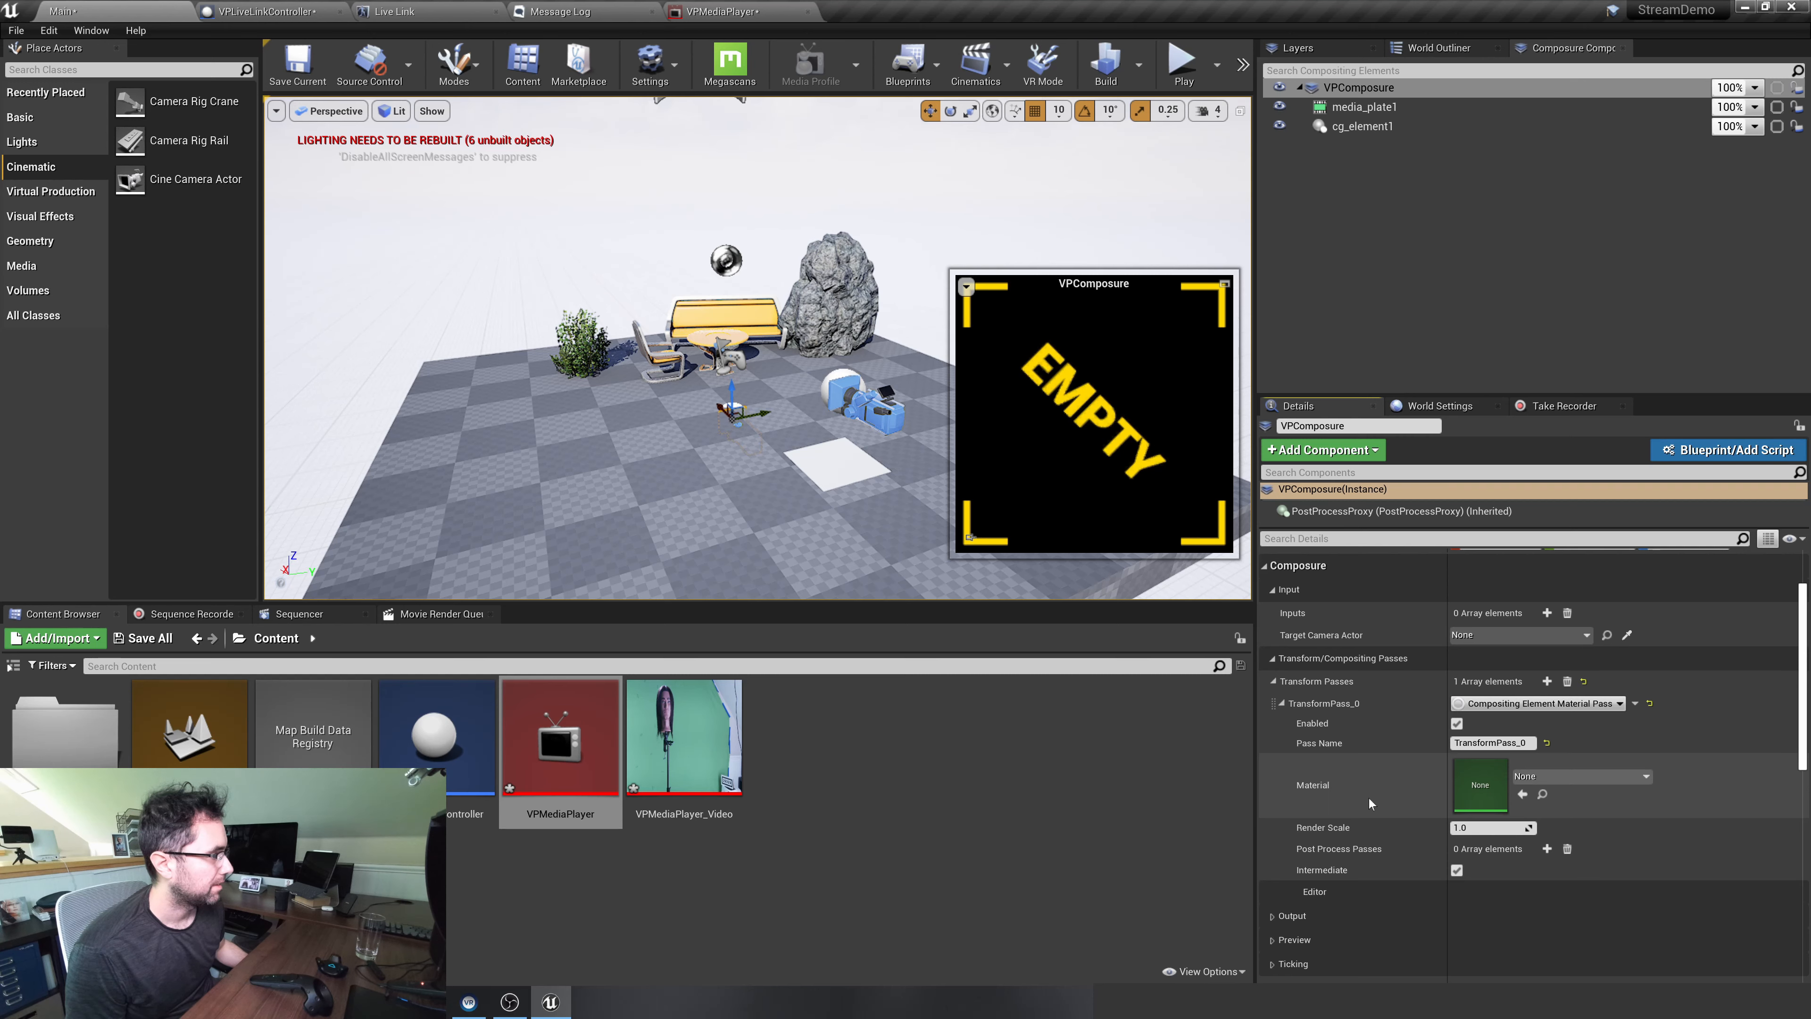
pyautogui.scroll(3, 1368, 799)
pyautogui.scroll(-5, 1368, 799)
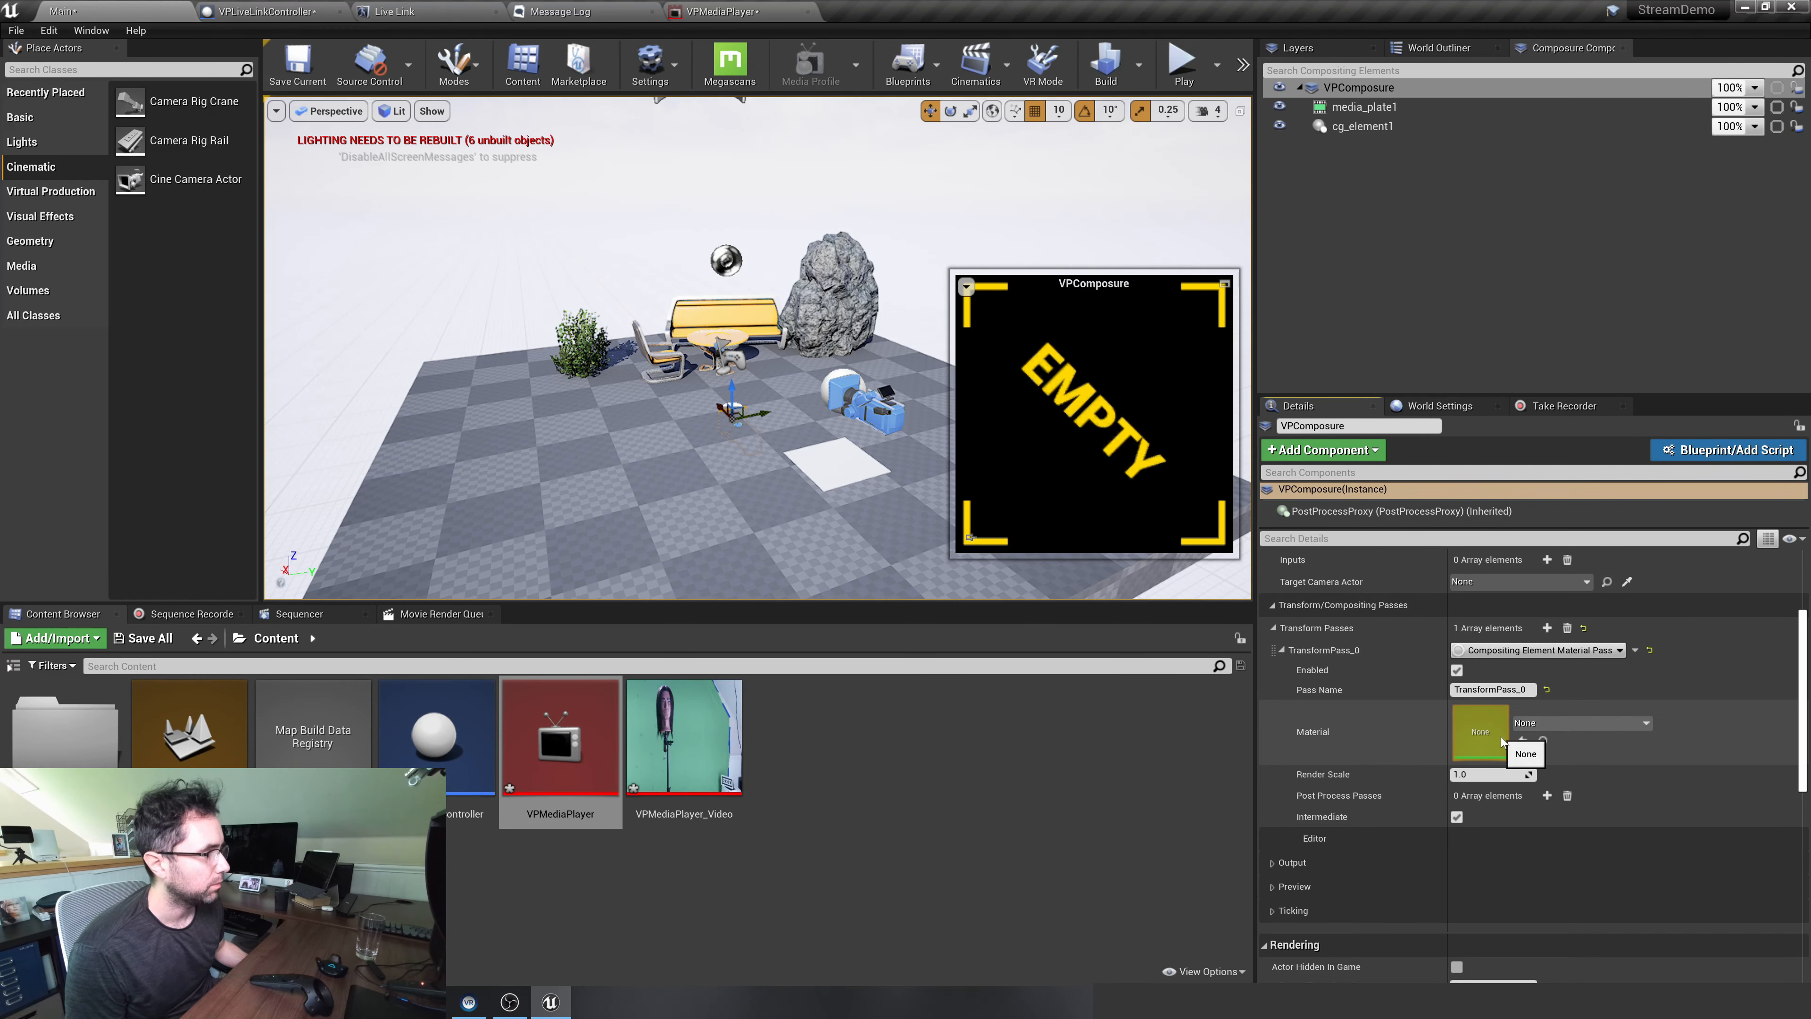
pyautogui.click(1548, 724)
pyautogui.click(1549, 724)
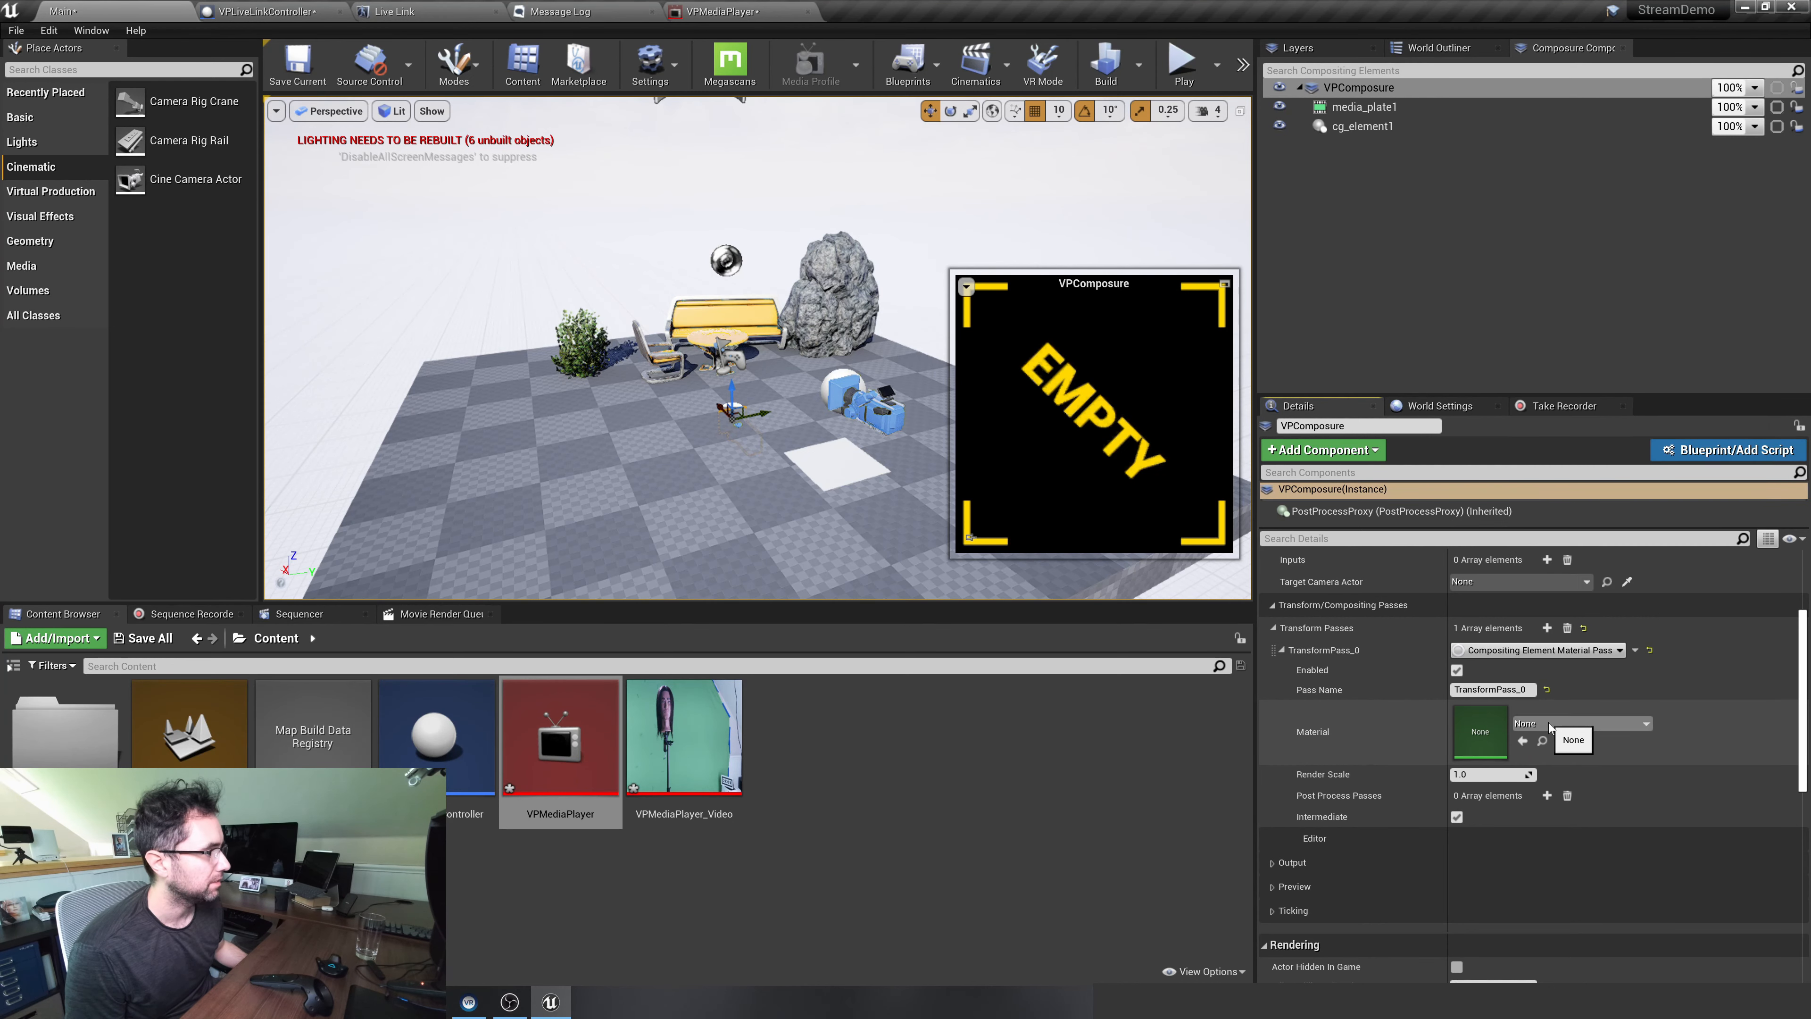
pyautogui.click(1535, 723)
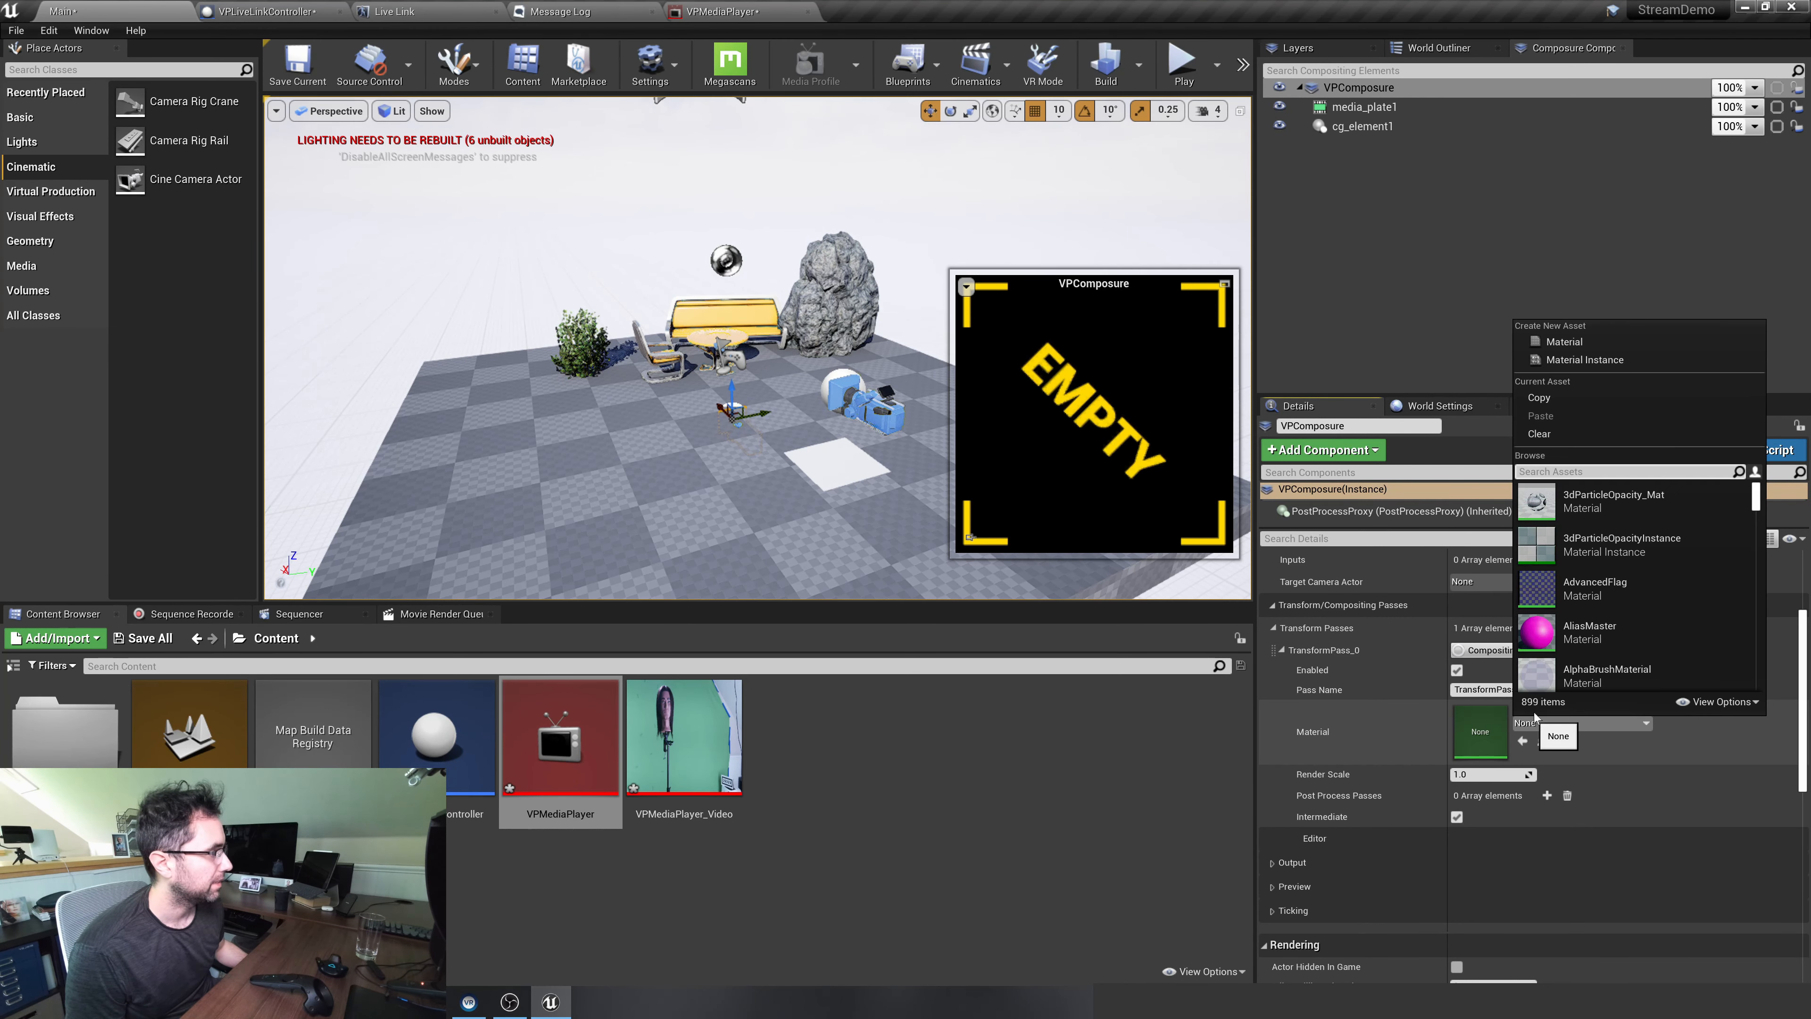
pyautogui.click(1568, 339)
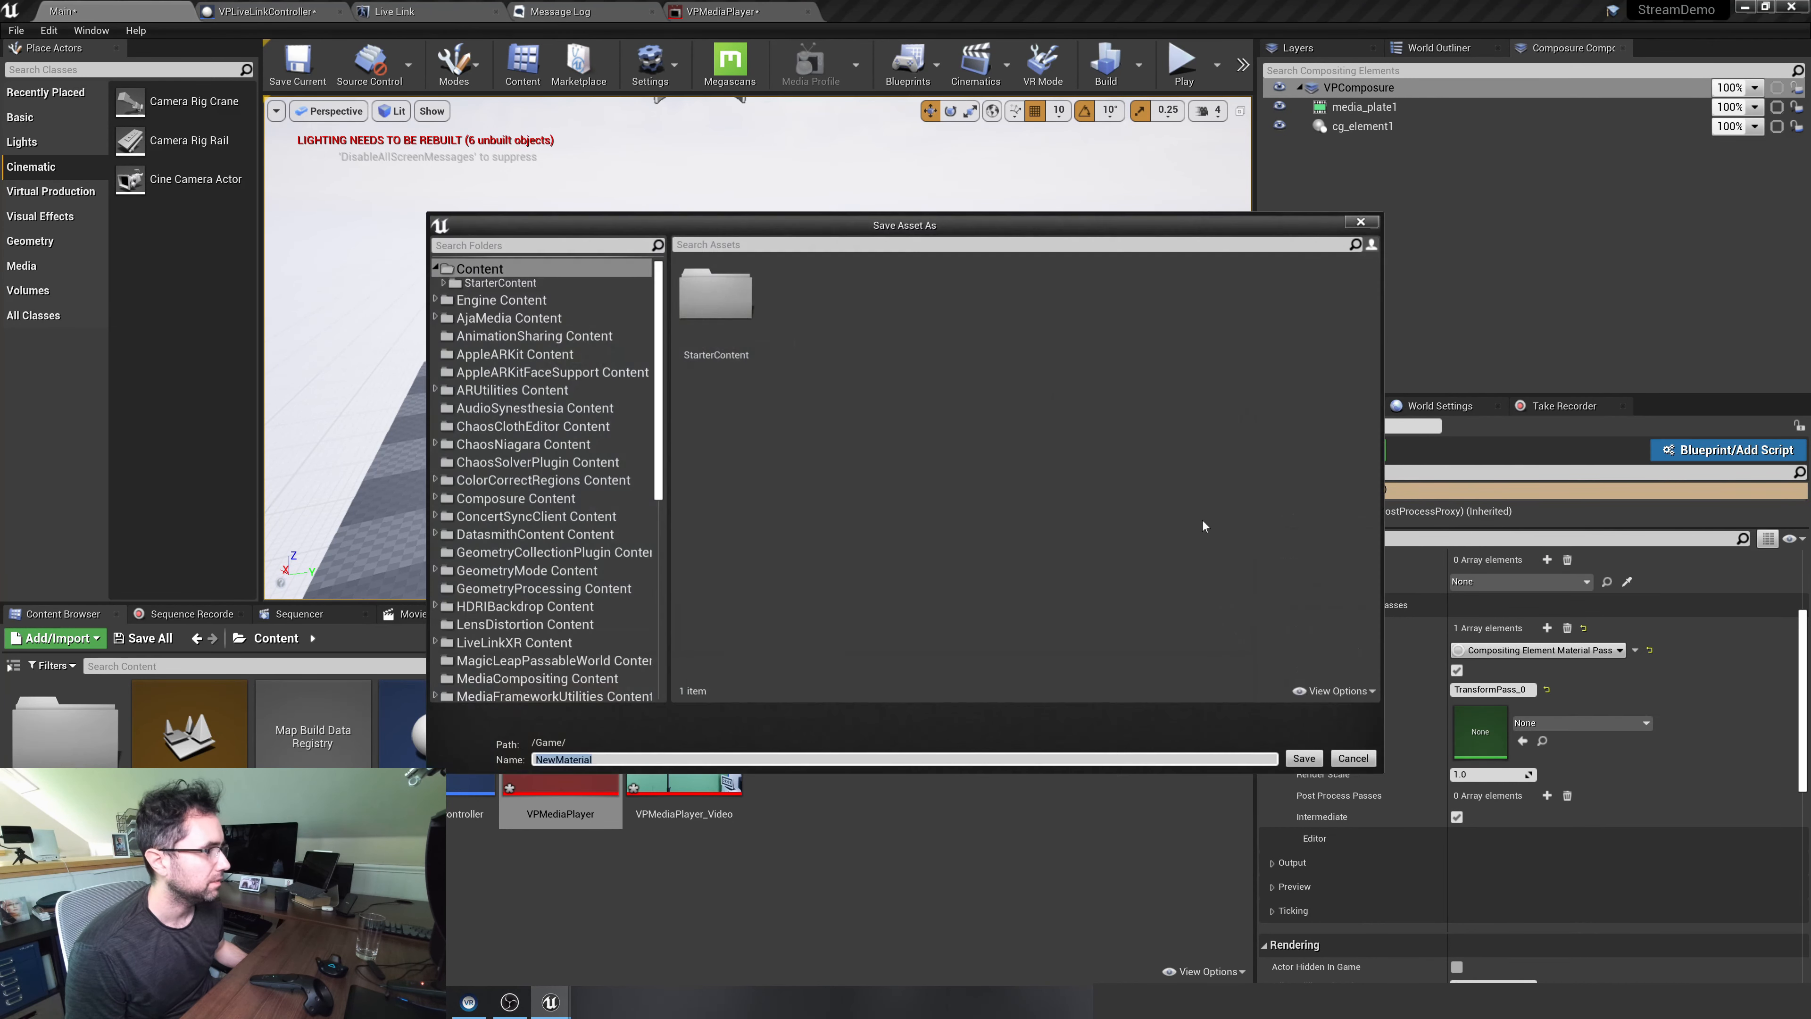
pyautogui.click(544, 268)
pyautogui.click(670, 758)
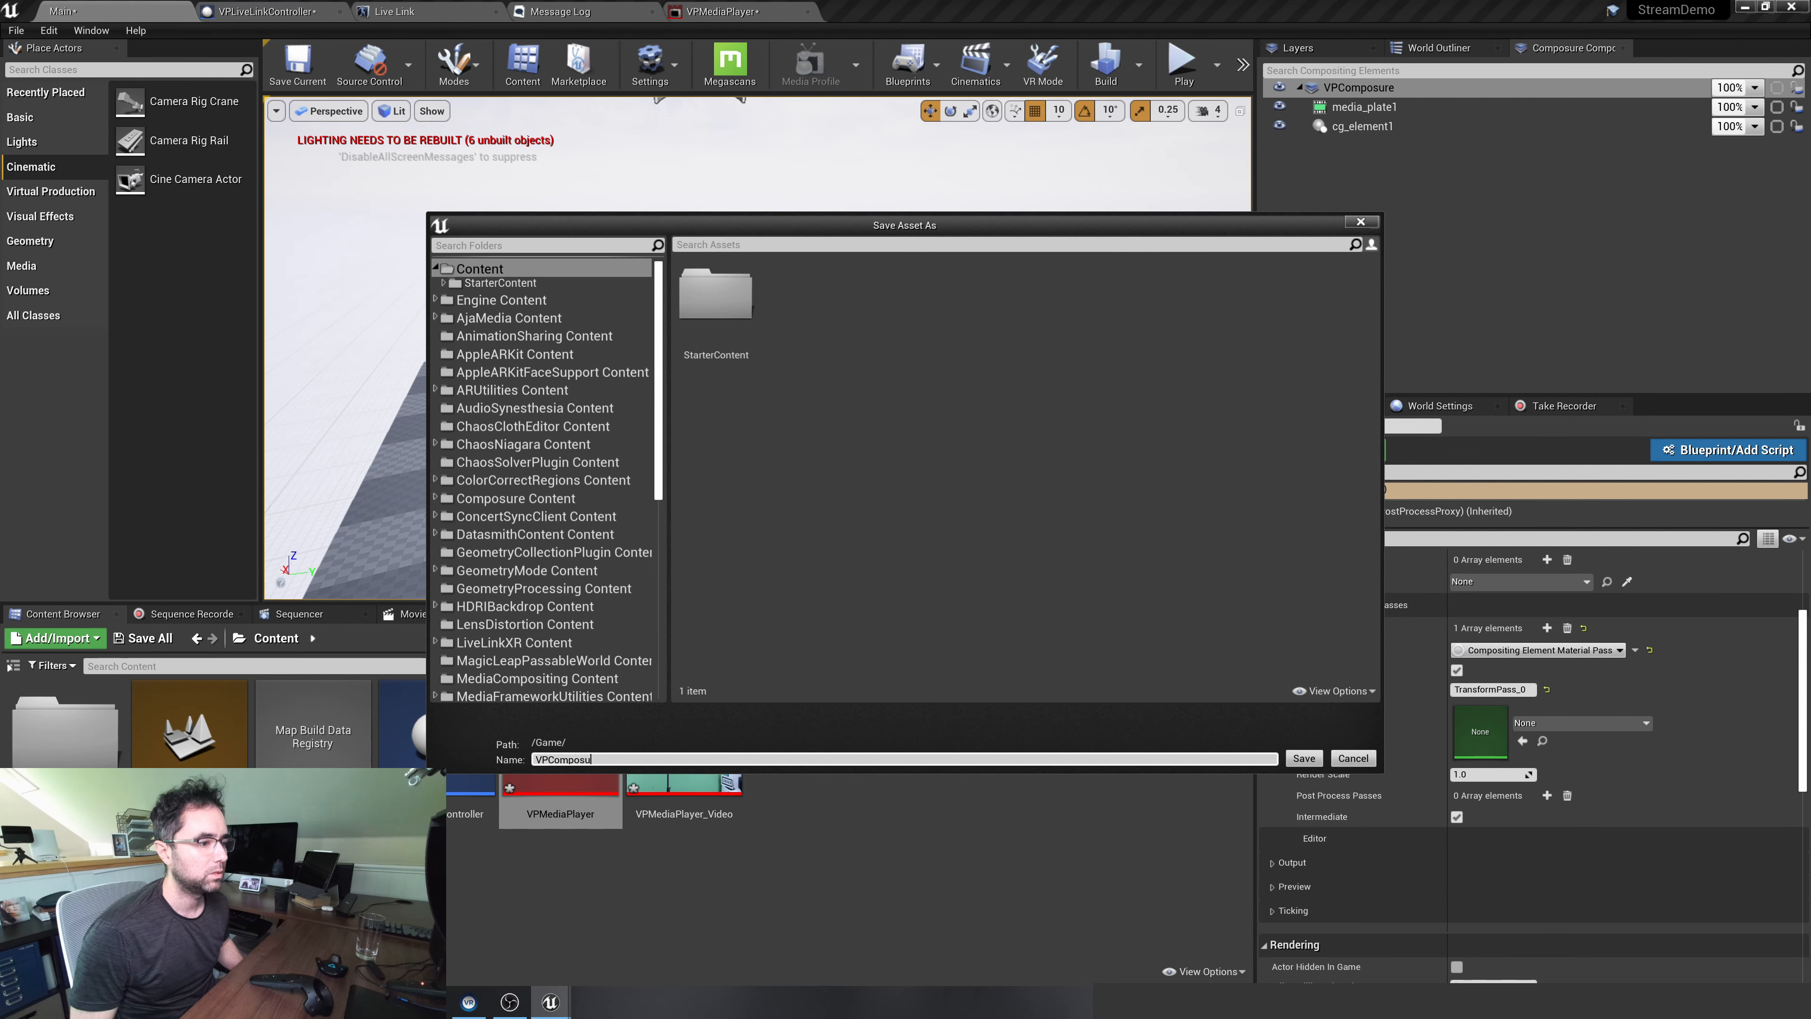
pyautogui.write('VPComposureMaterial')
pyautogui.press('Return')
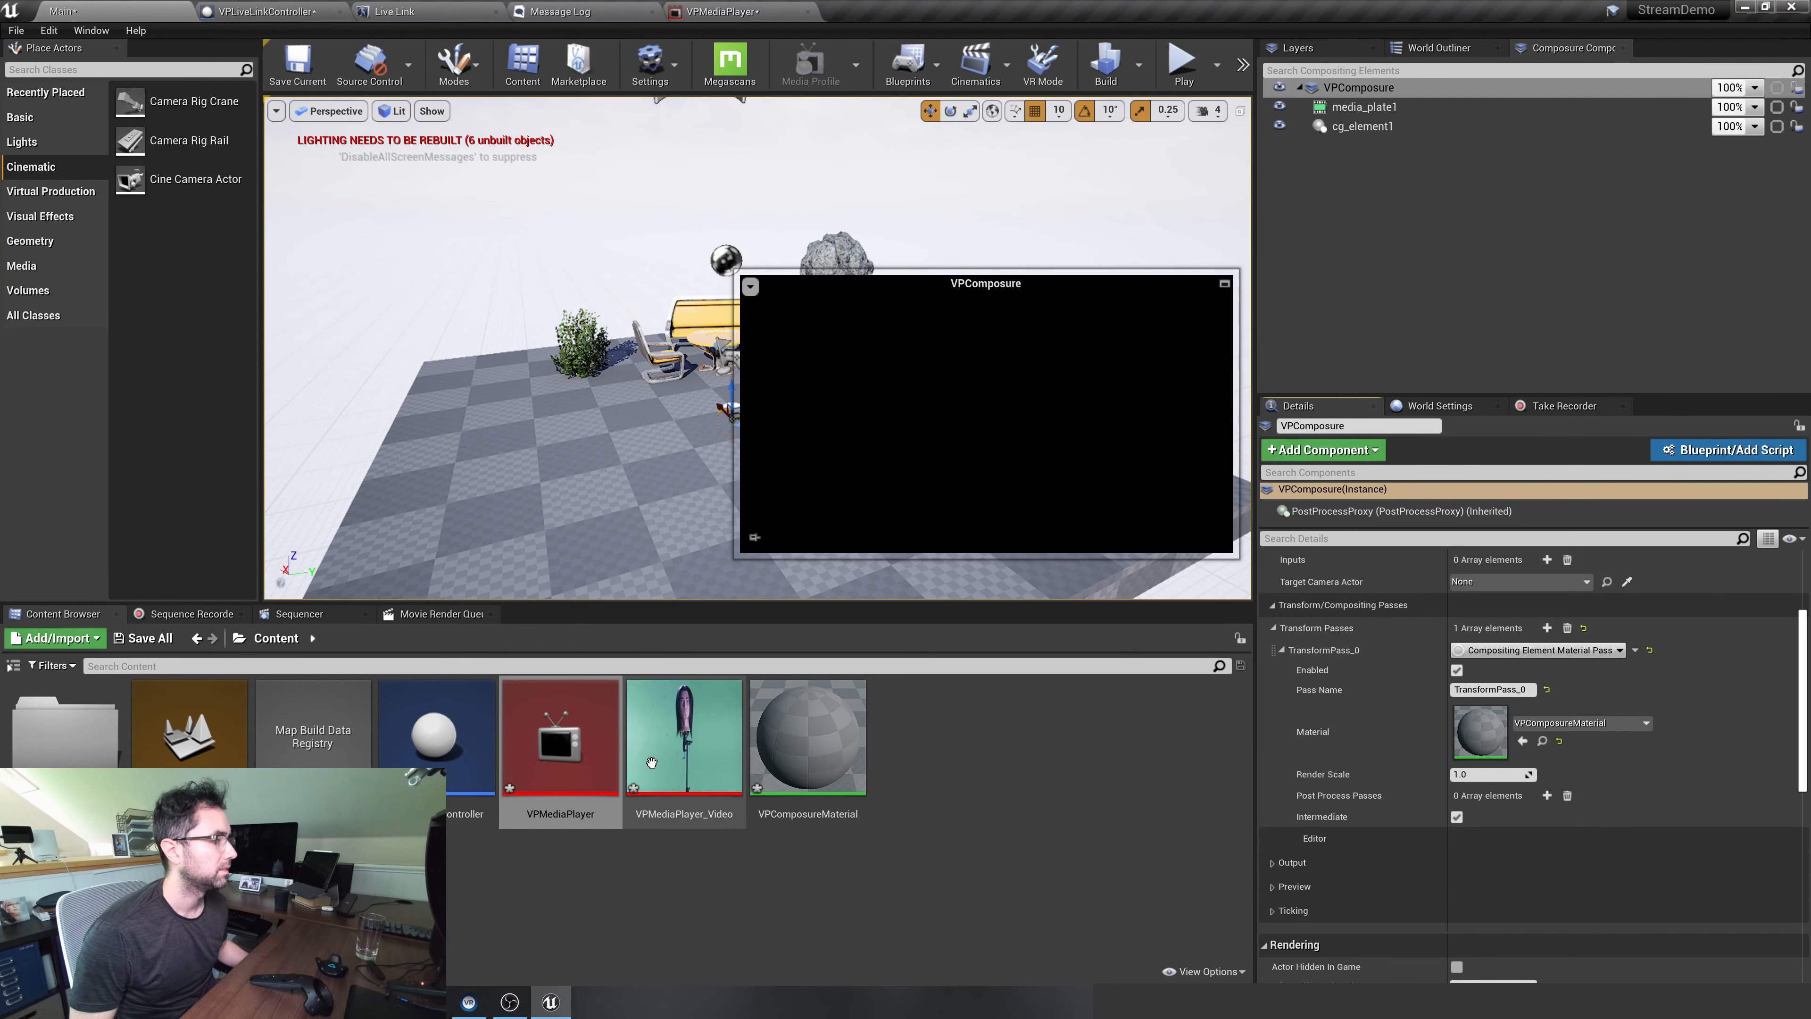
# Open VPComposureMaterial for editing and check the names of VPComposure's two child elements in the Main level
pyautogui.doubleClick(795, 735)
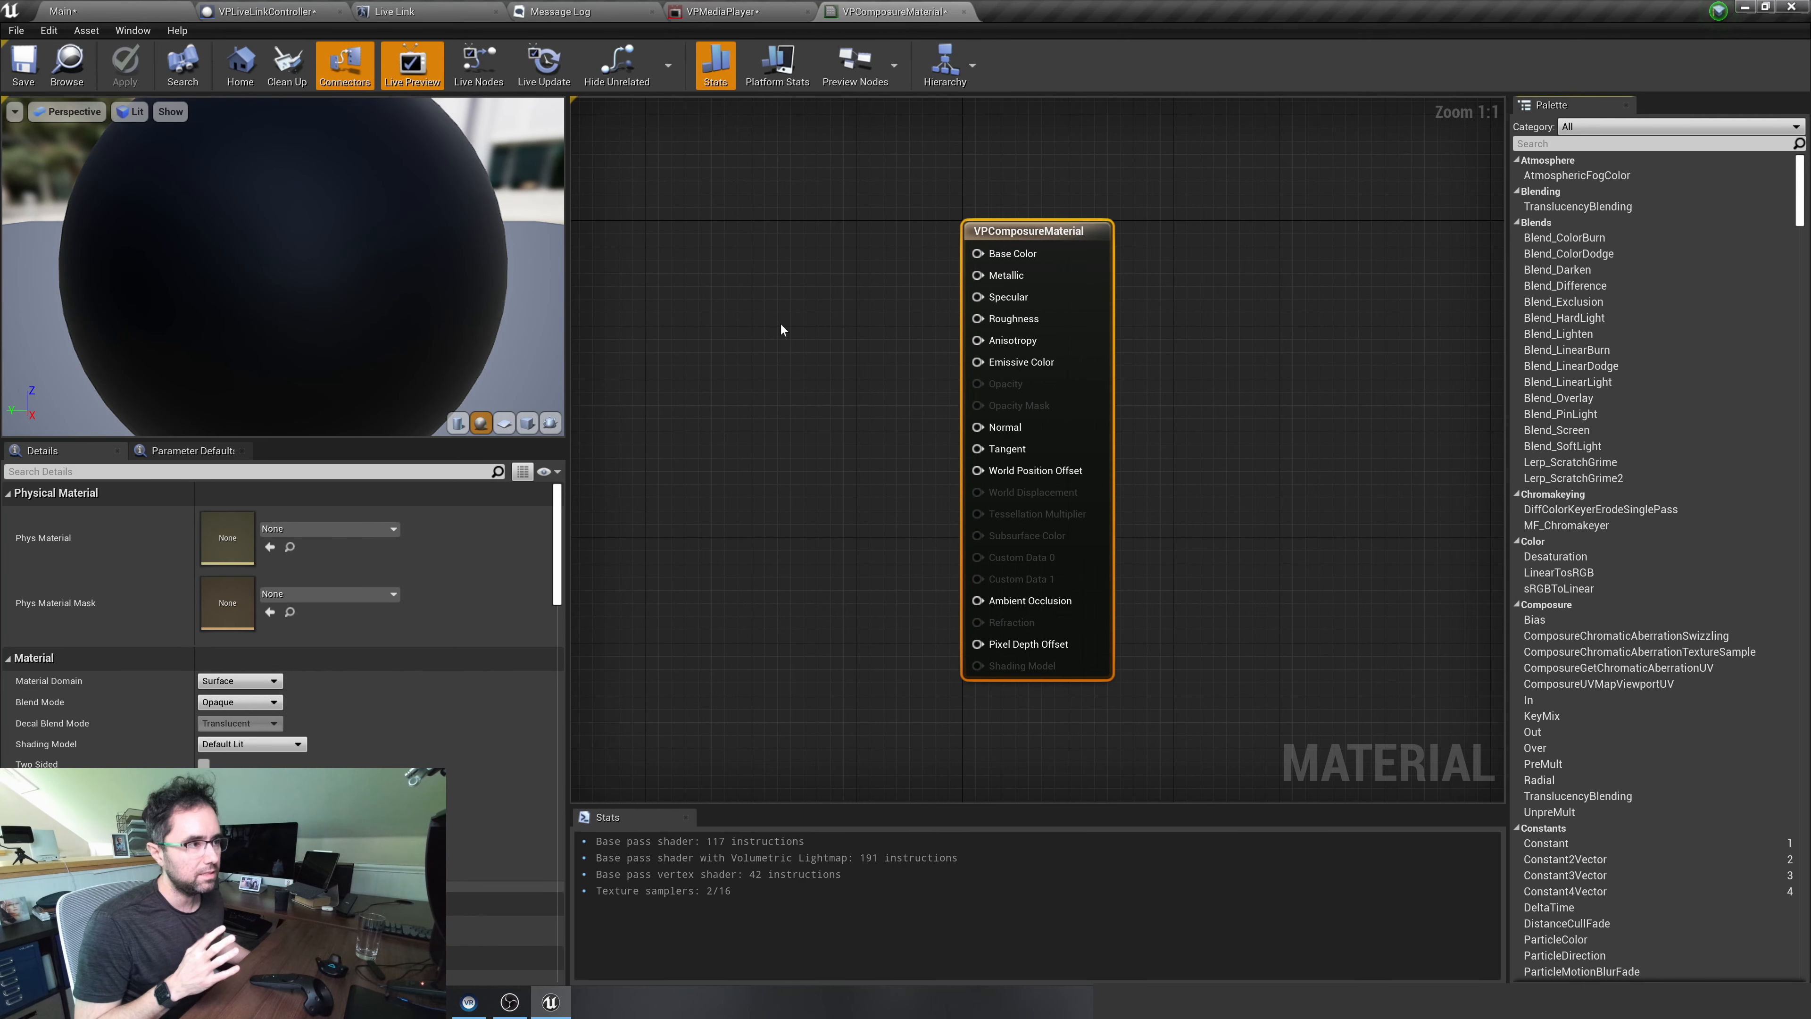
pyautogui.click(63, 11)
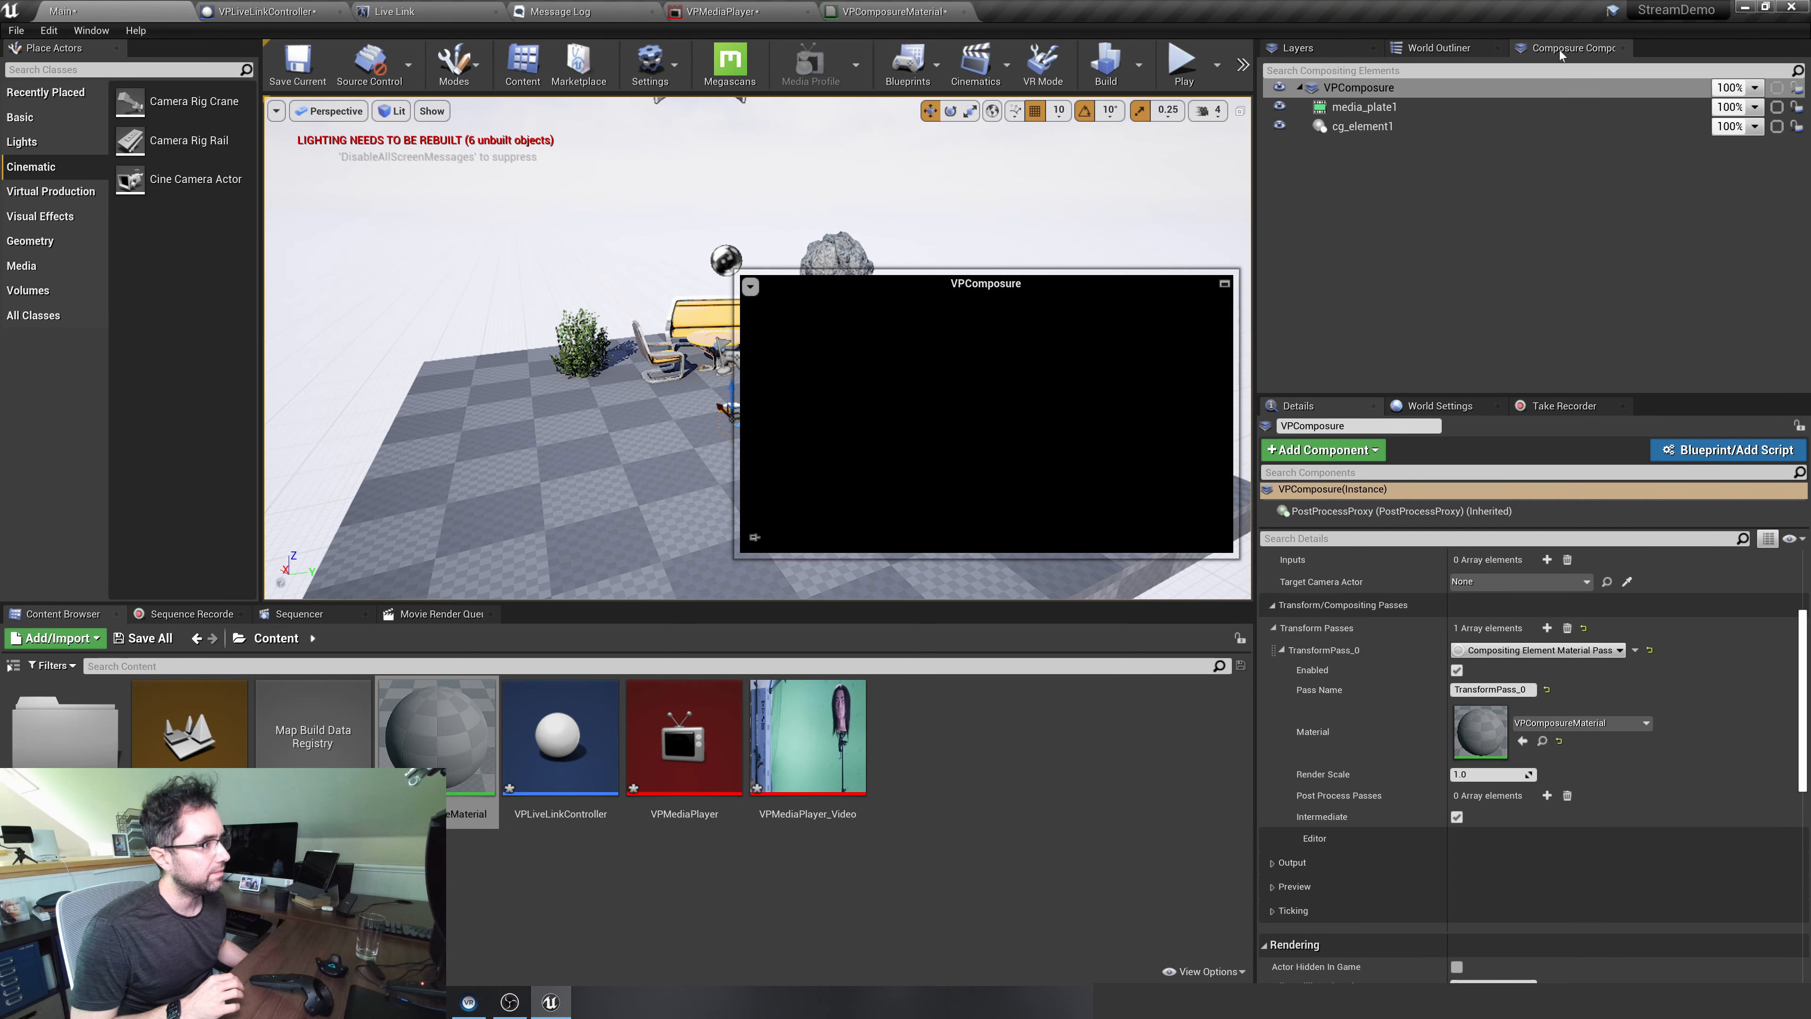
pyautogui.click(1468, 106)
pyautogui.click(1457, 129)
pyautogui.click(1452, 108)
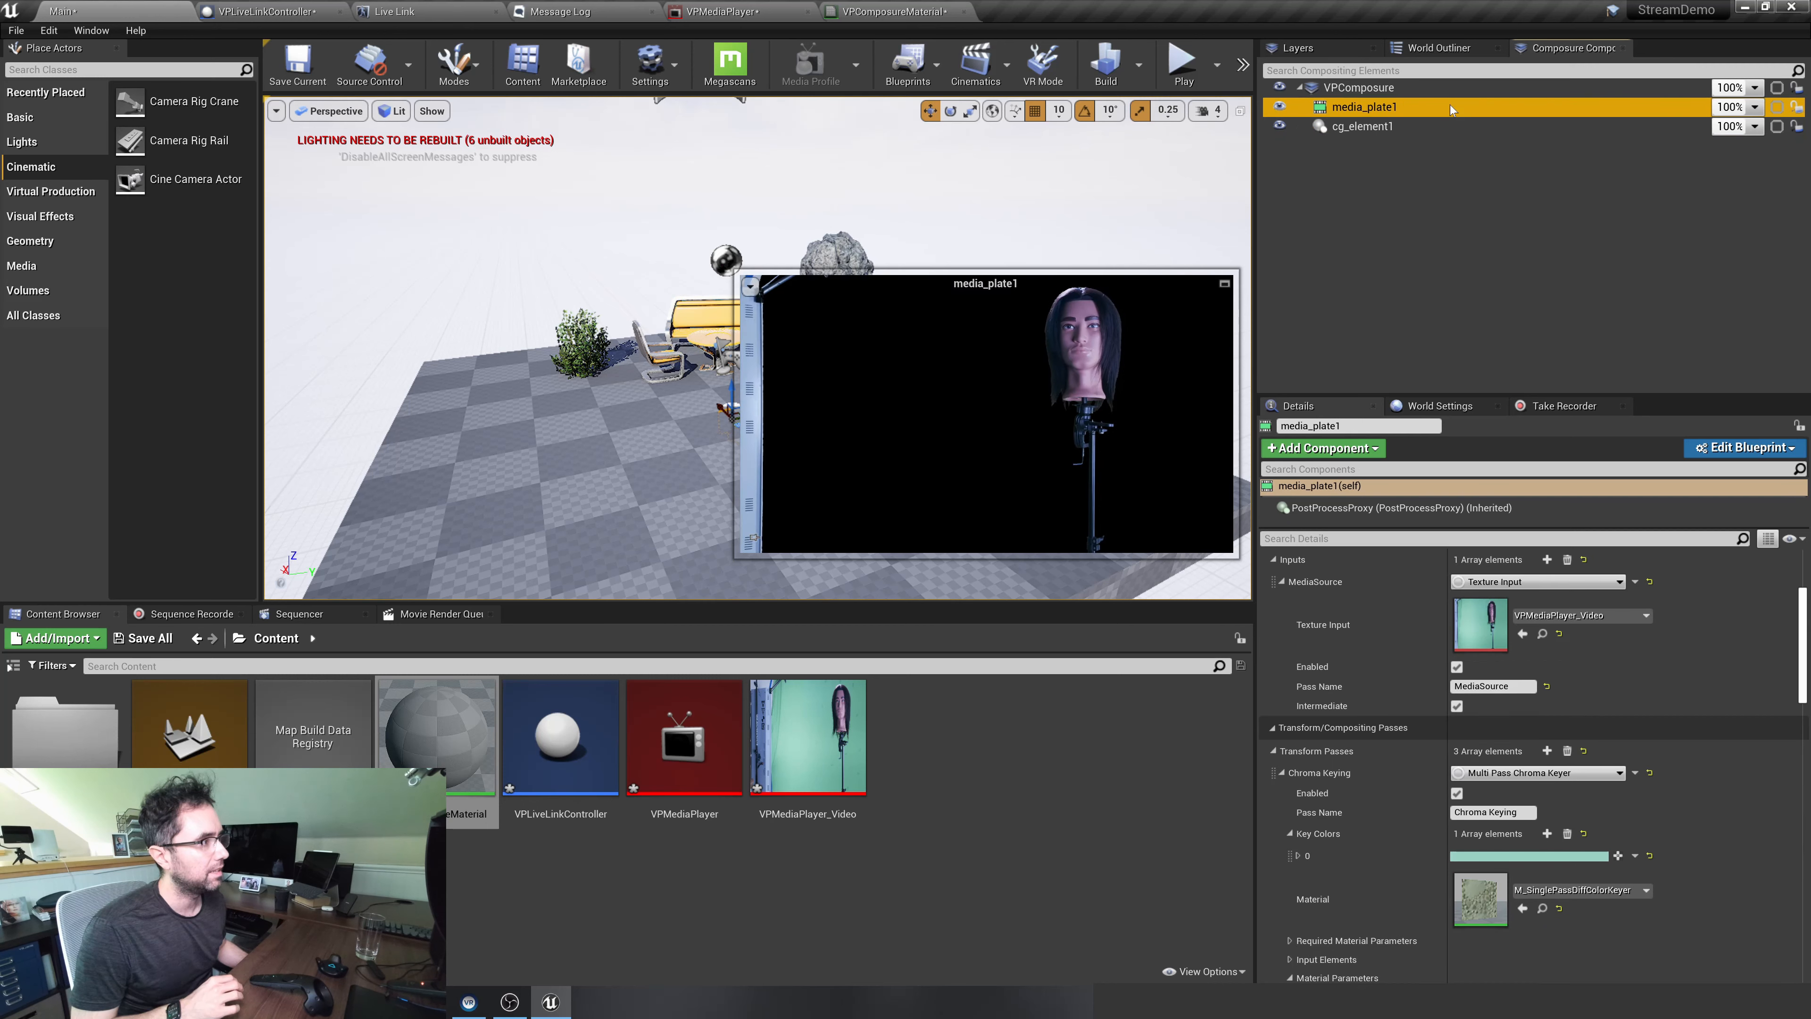
pyautogui.click(874, 13)
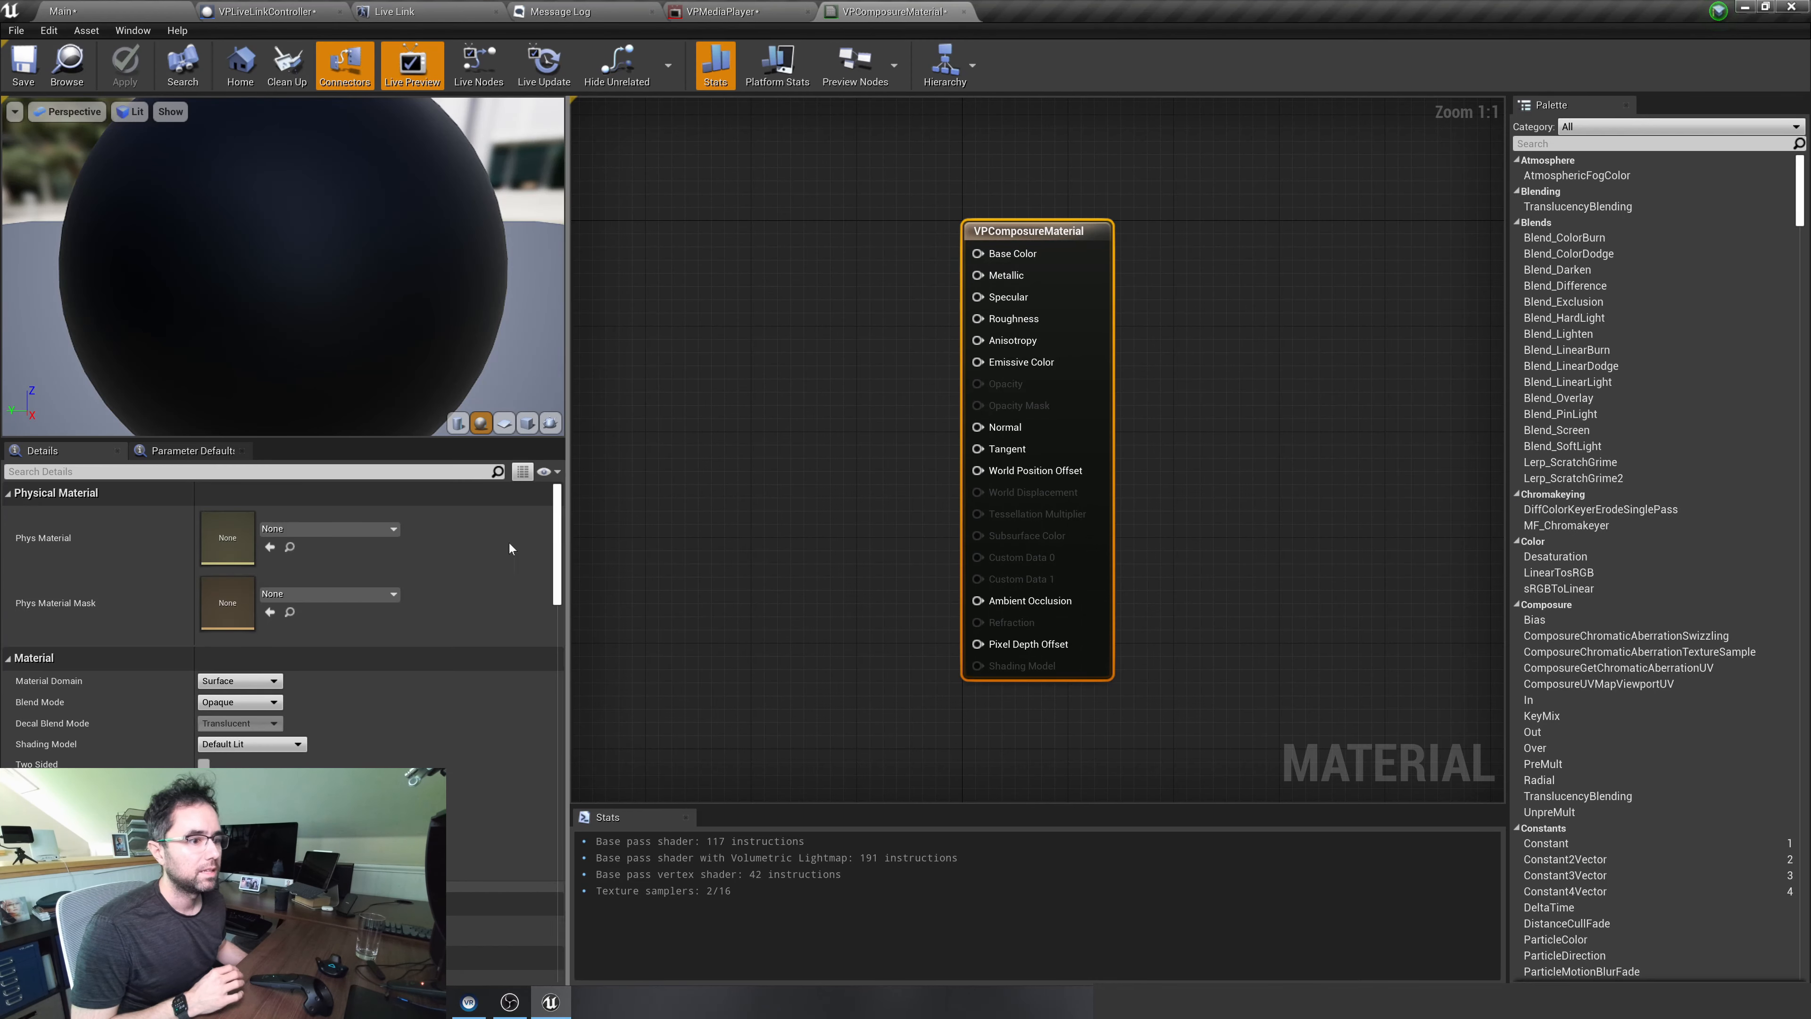
# Add a TextureSampleParameter2D node beside the VPComposureMaterial output node
pyautogui.moveTo(614, 308); pyautogui.dragTo(751, 319, button='right')
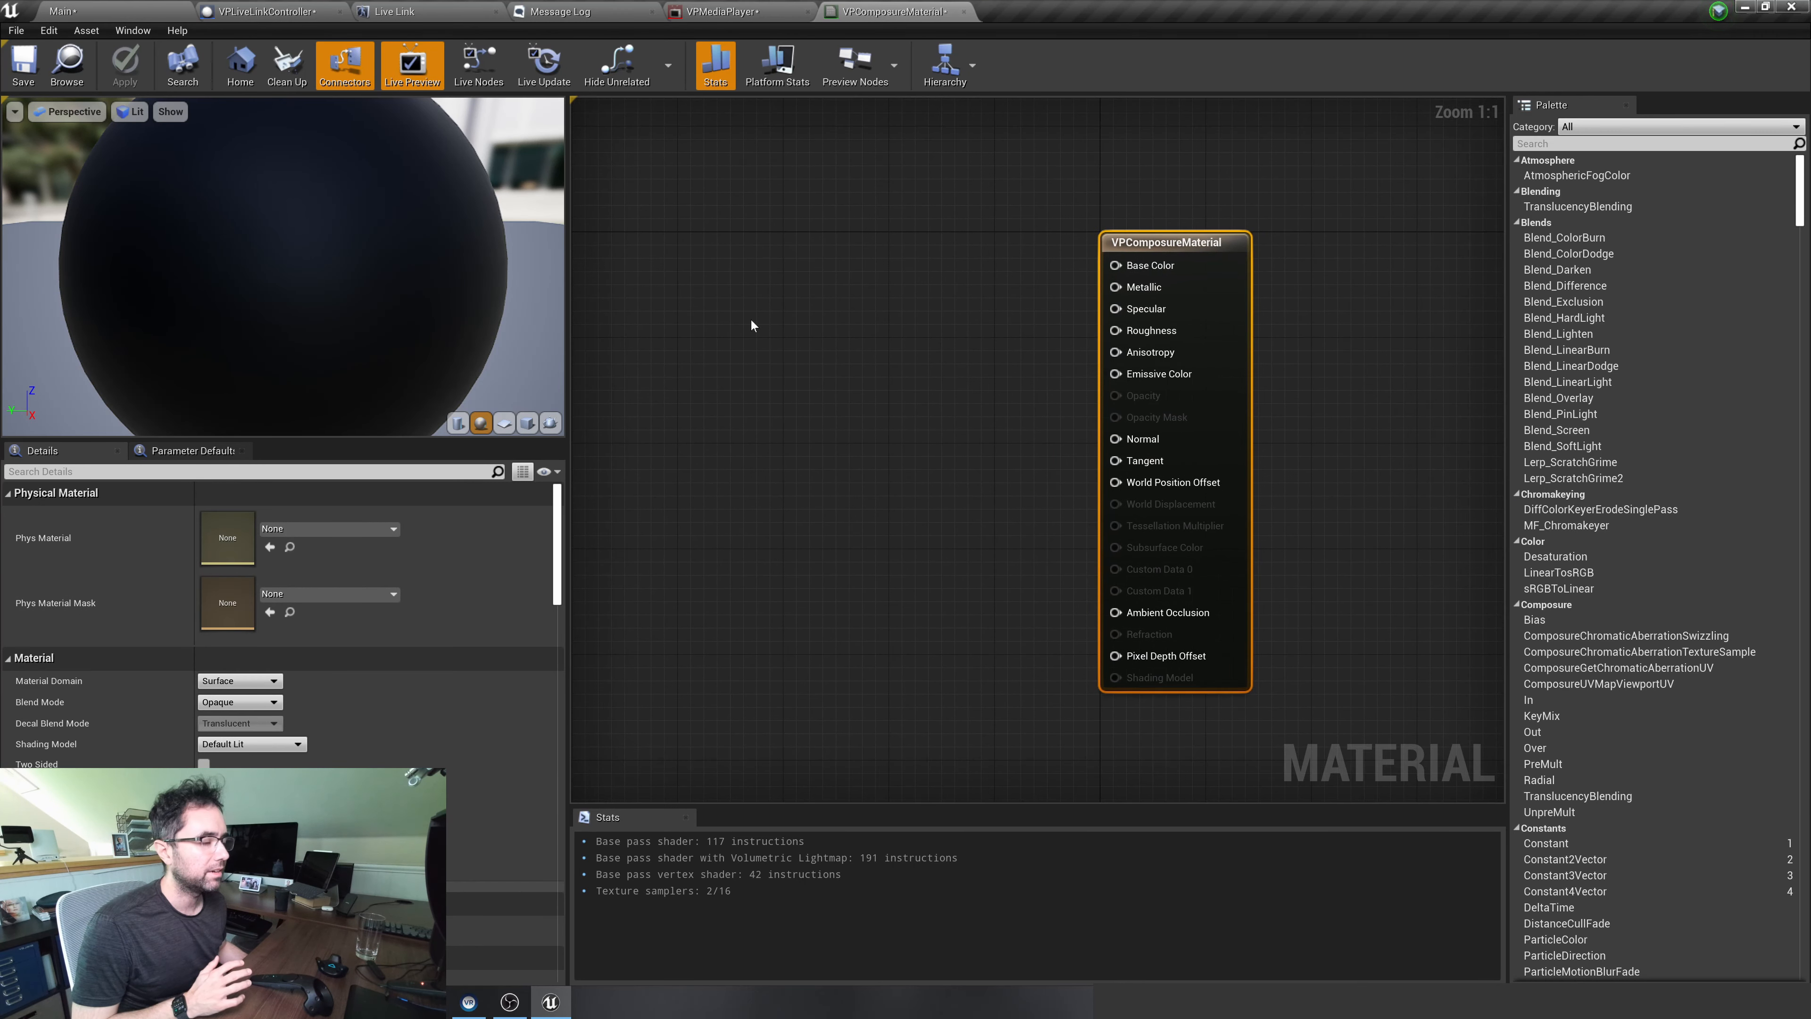
pyautogui.rightClick(733, 303)
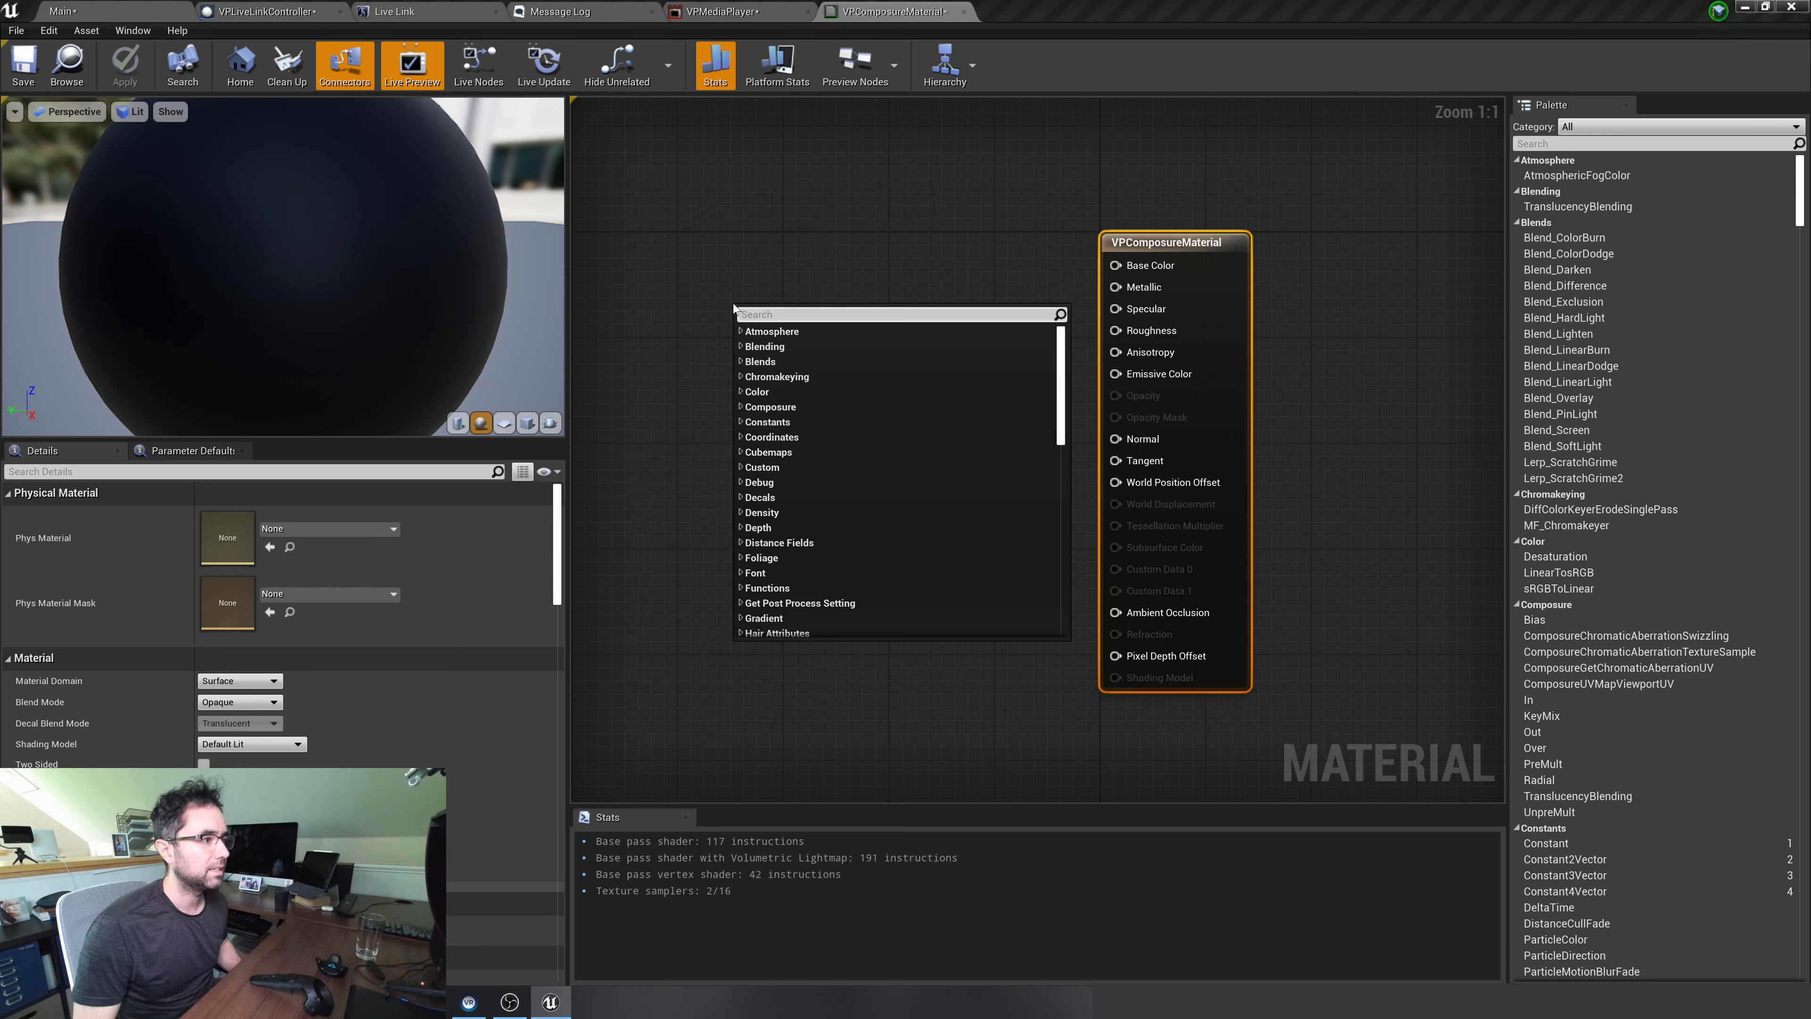
pyautogui.write('2d param')
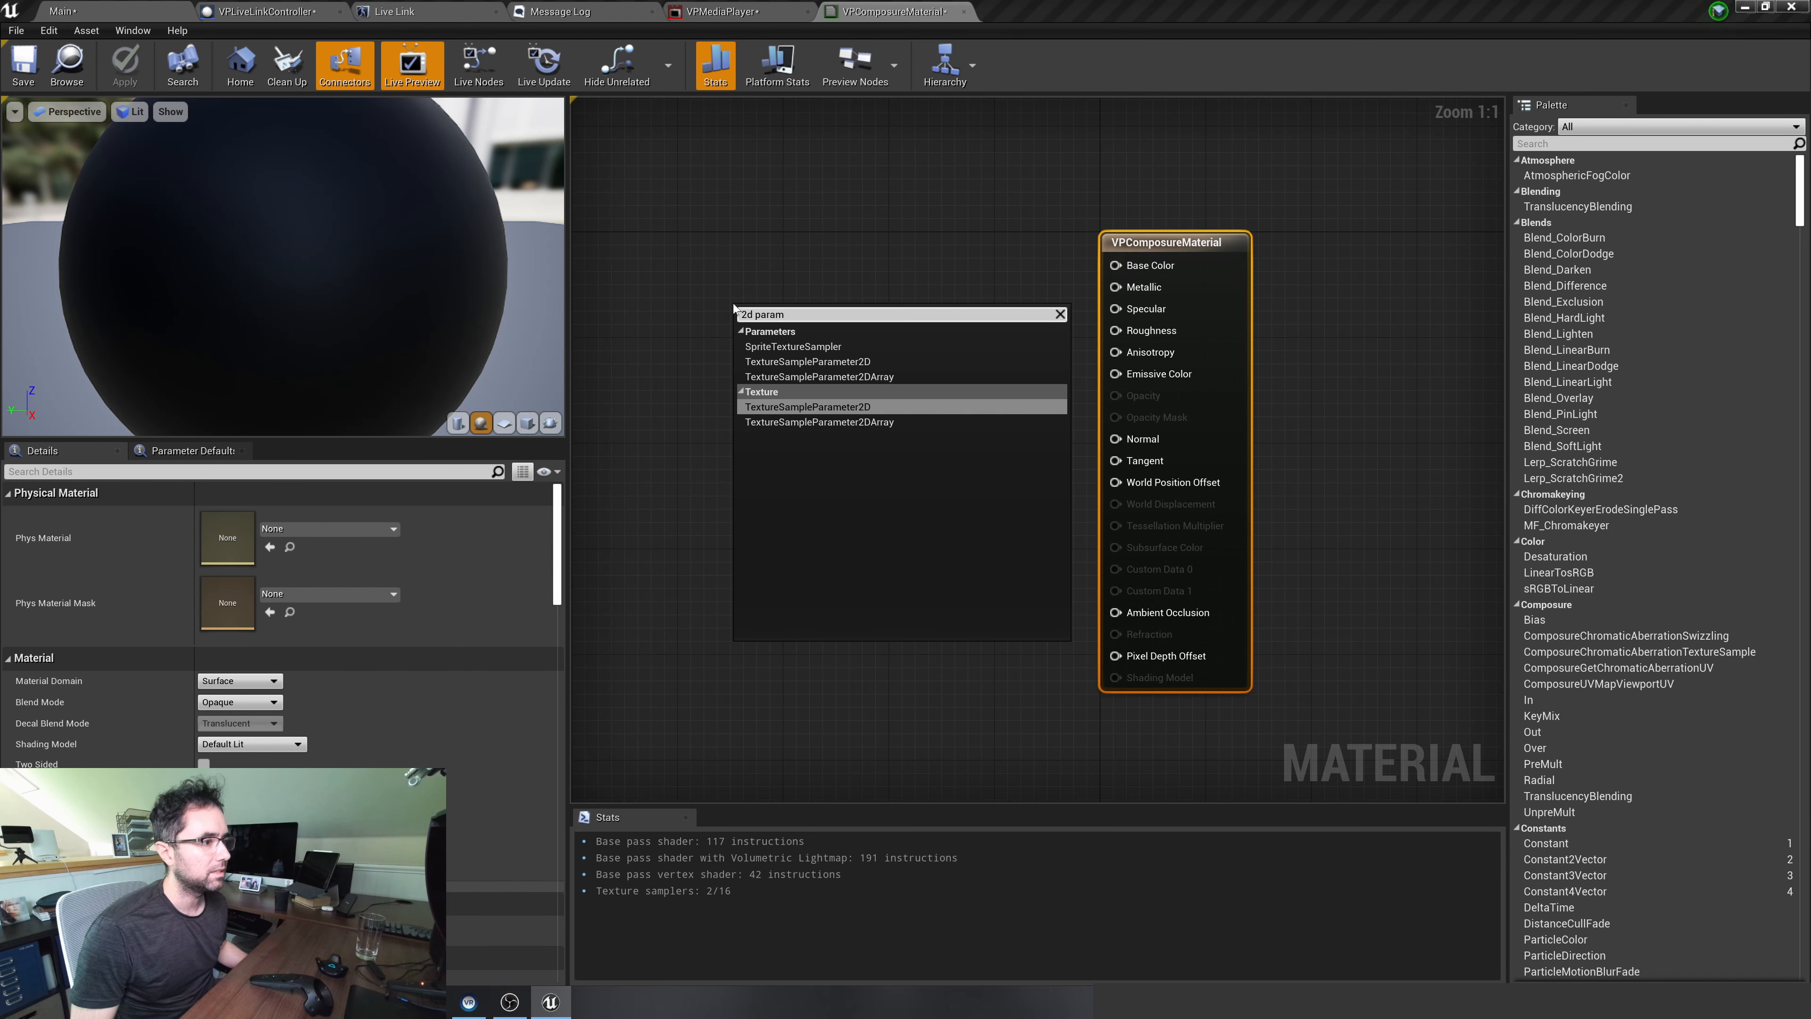
pyautogui.click(782, 410)
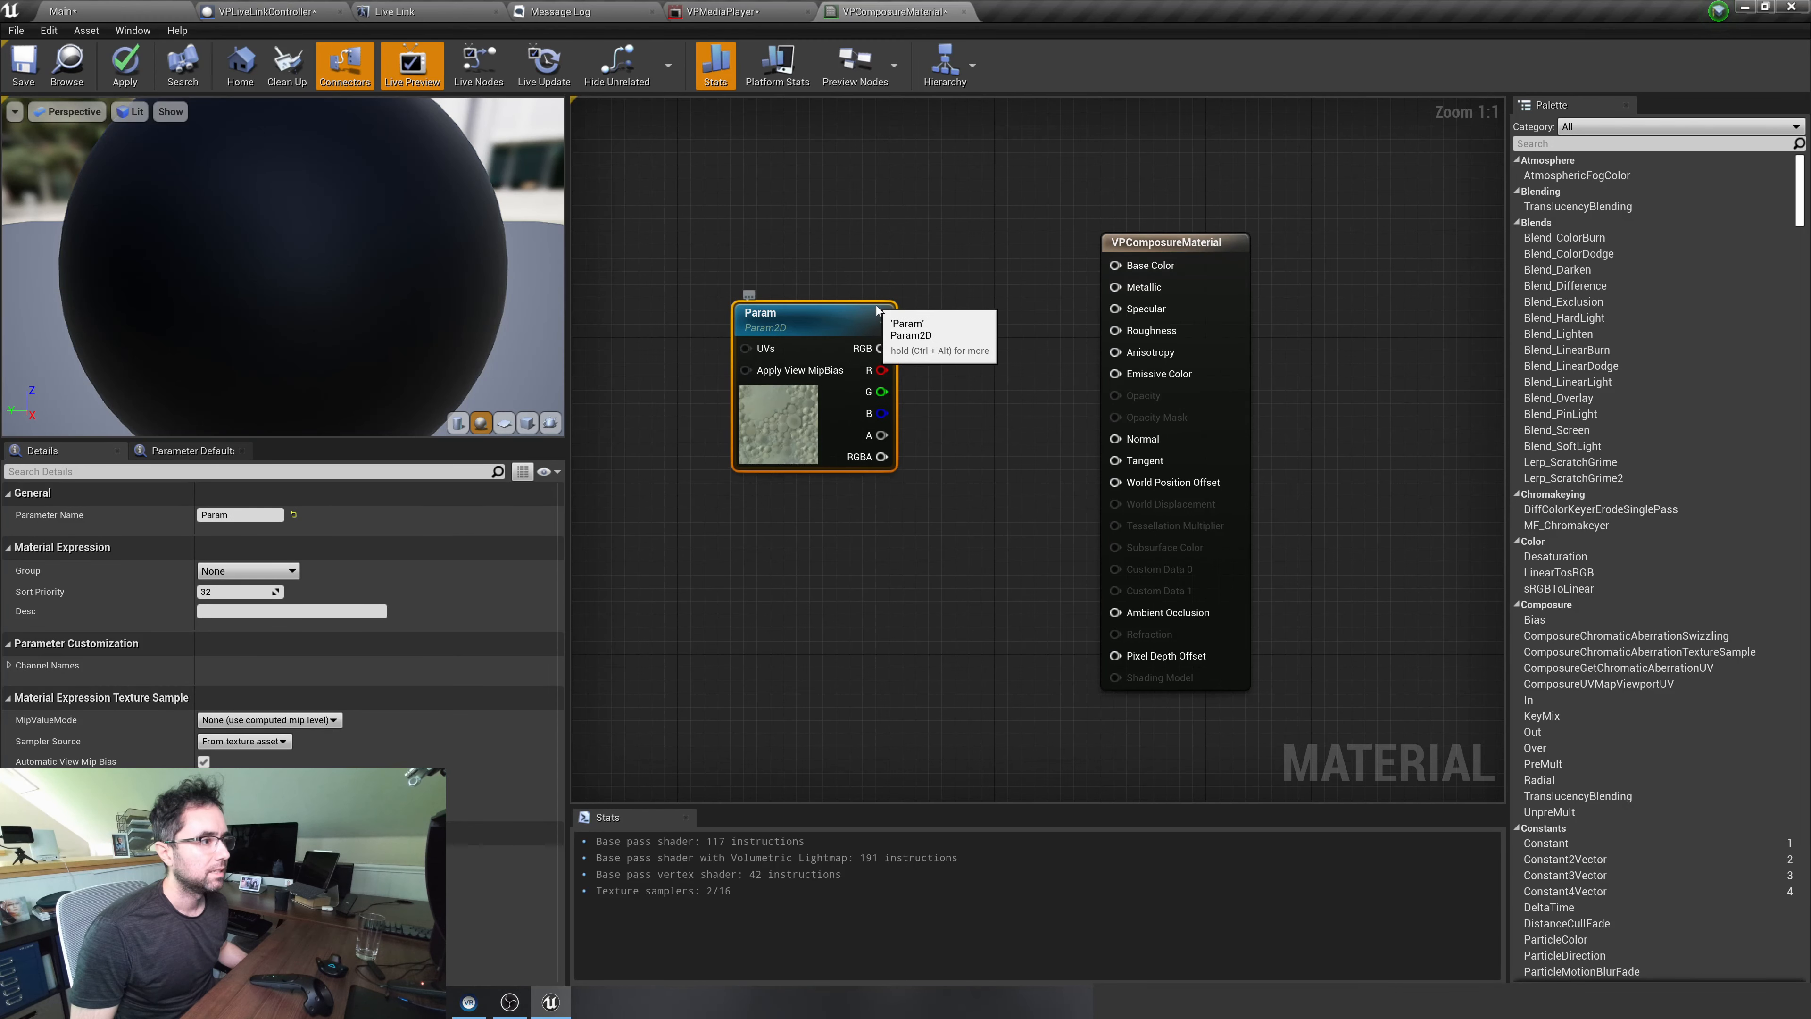
# Name the texture parameter media_plate1, matching the media plate element in the Main level's VPComposure
pyautogui.moveTo(879, 307); pyautogui.dragTo(824, 268)
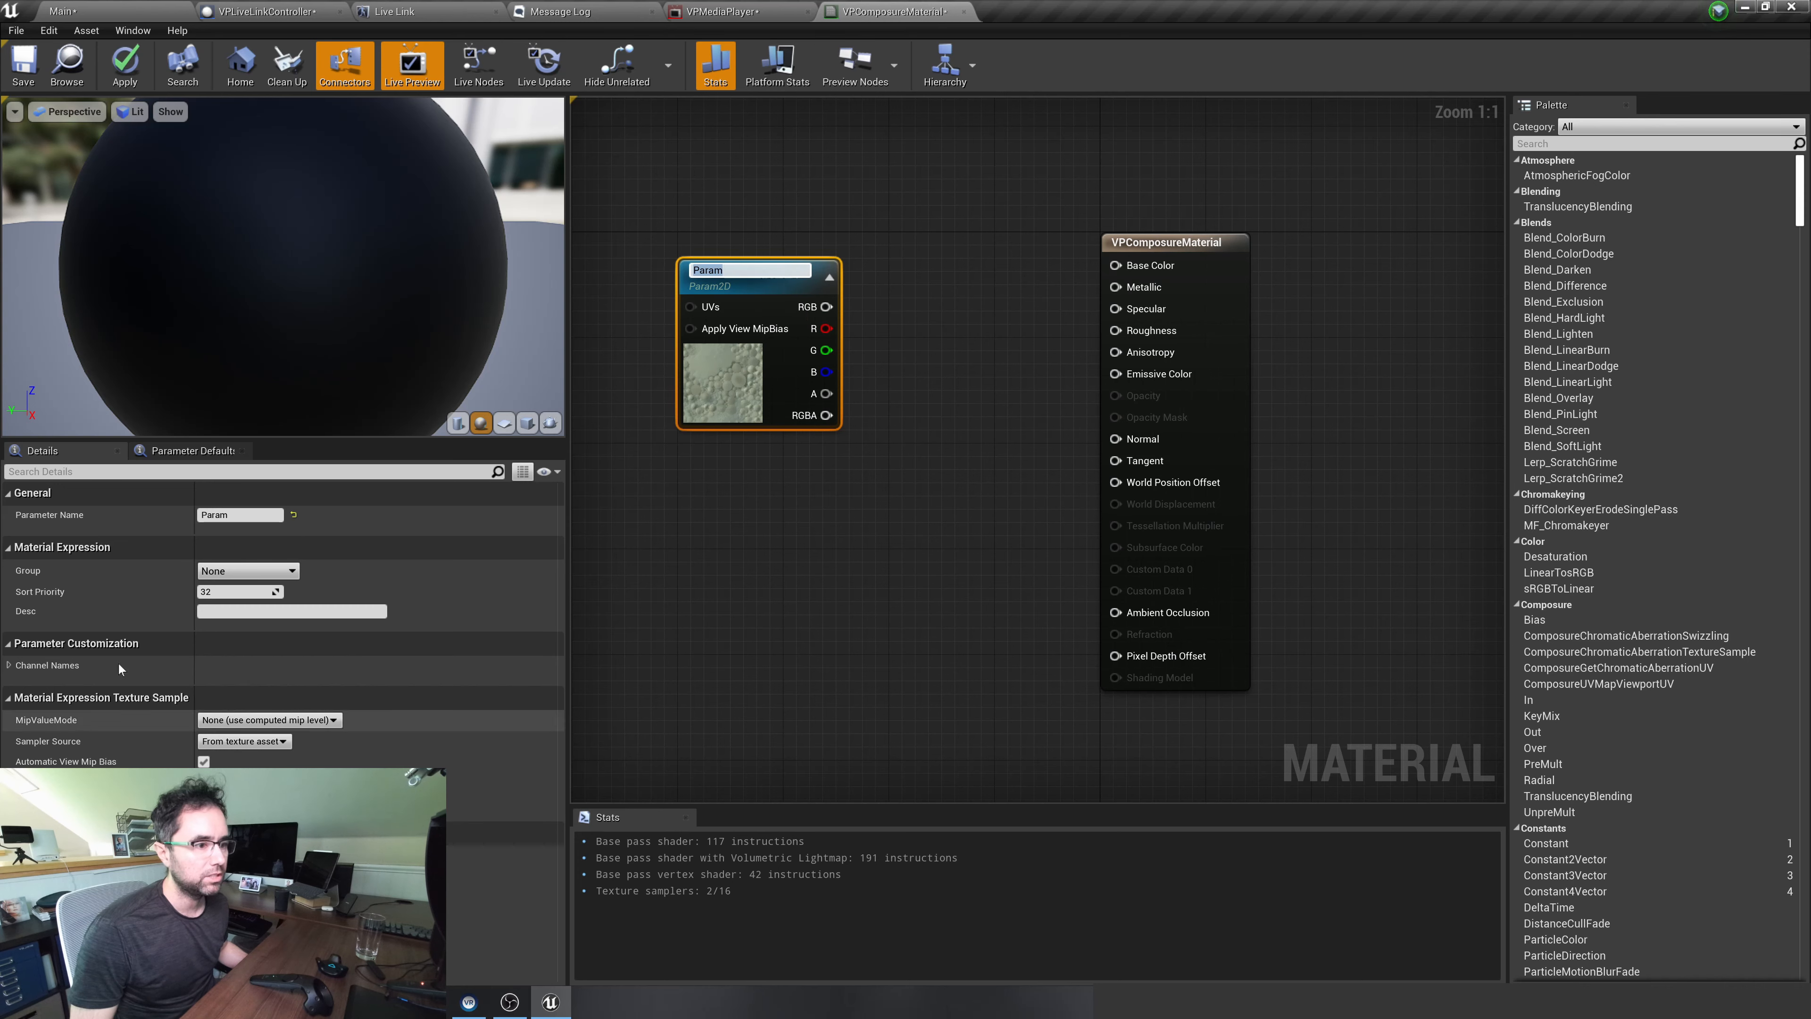
pyautogui.click(239, 515)
pyautogui.click(63, 11)
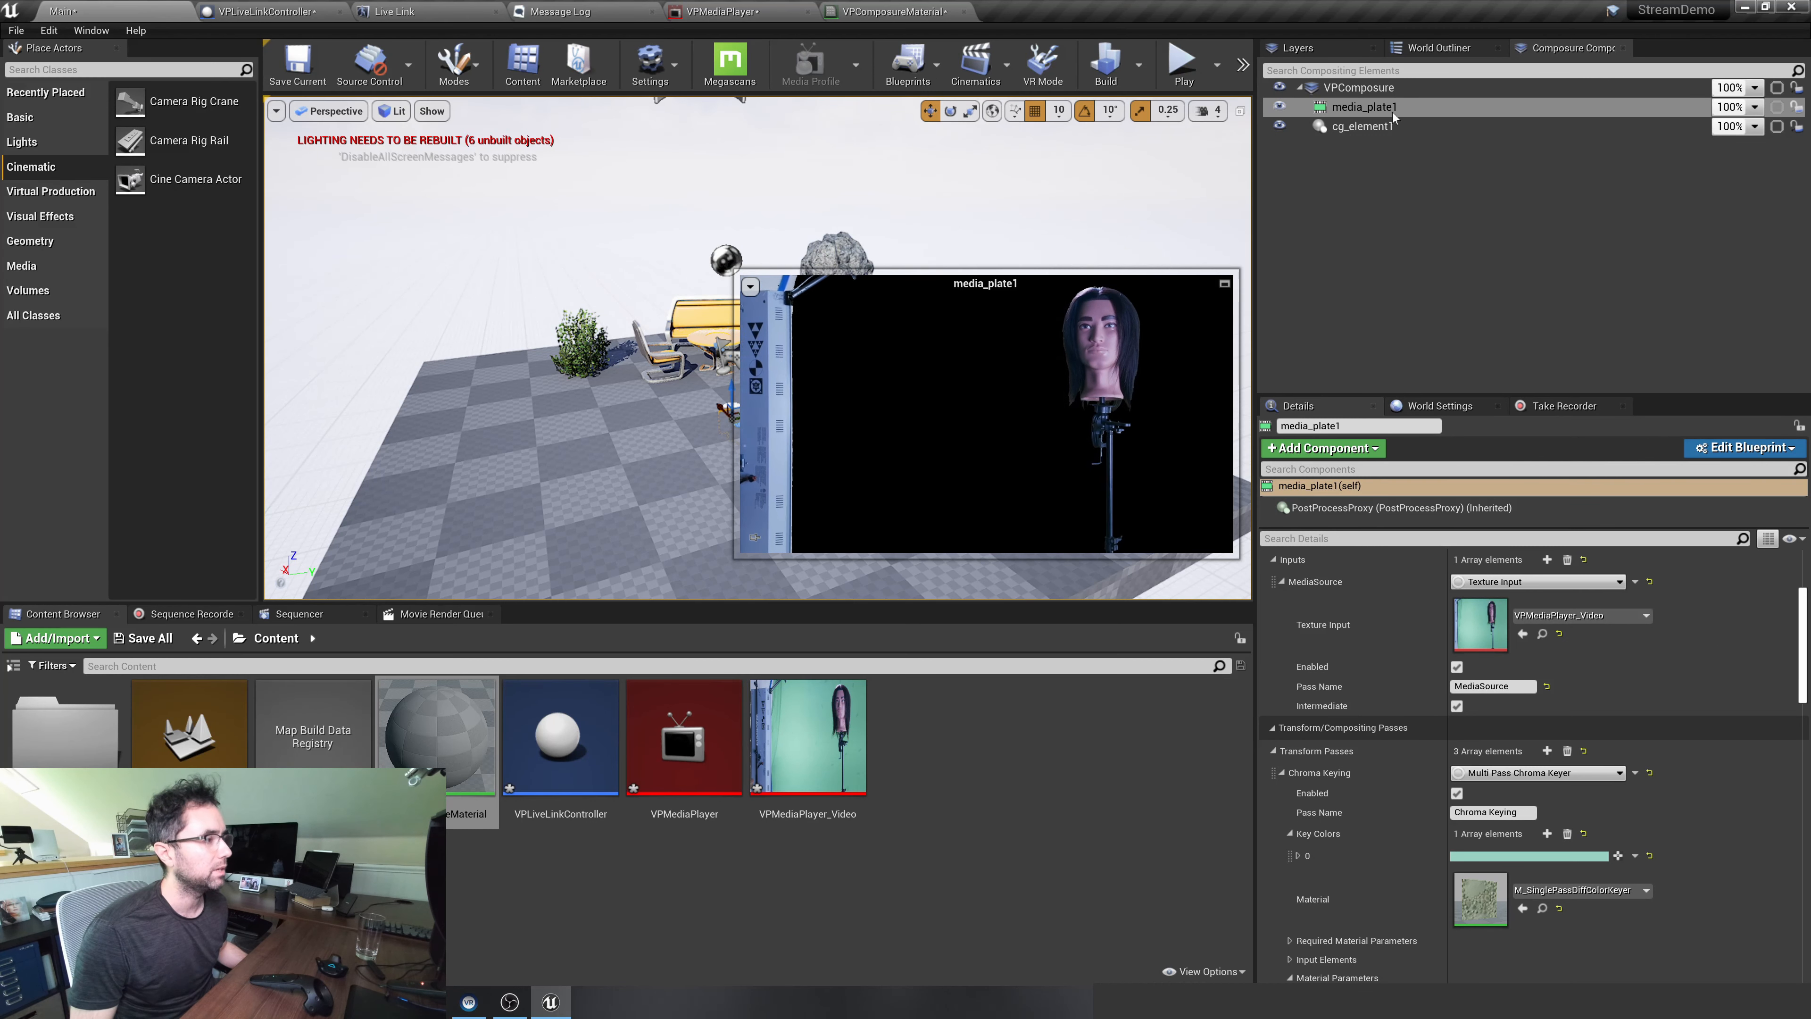
pyautogui.click(871, 13)
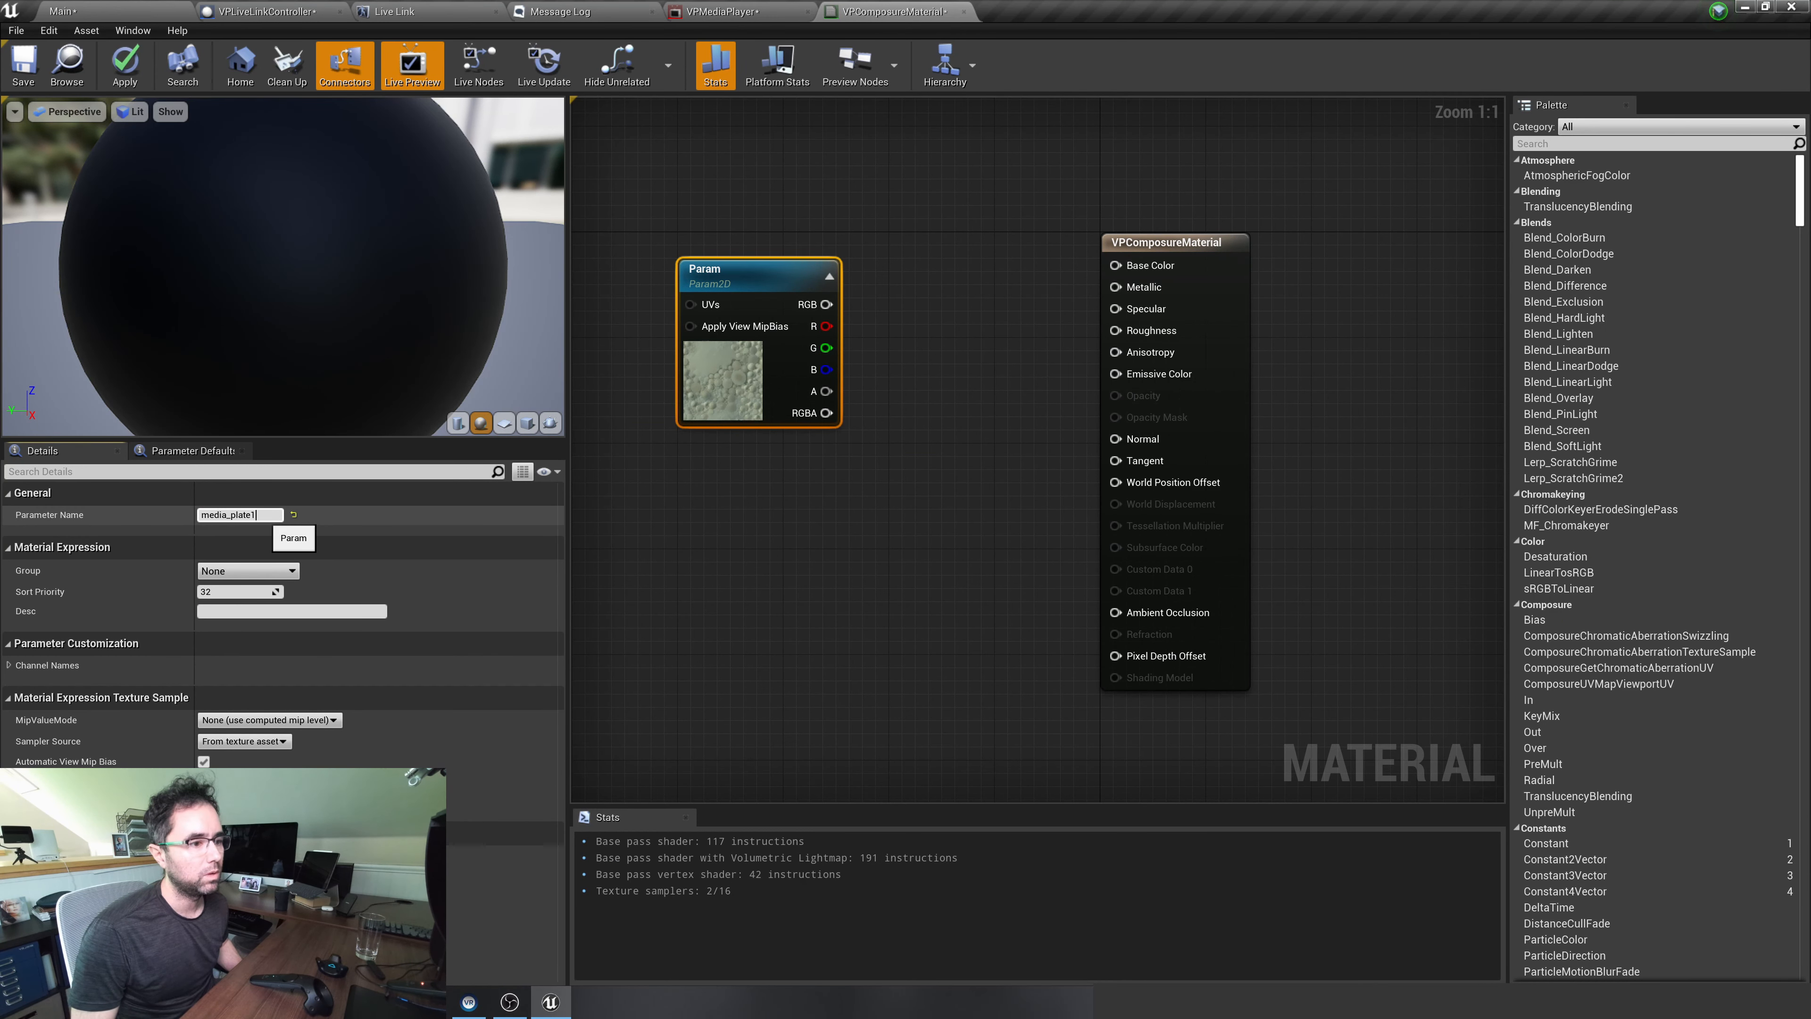
pyautogui.press('Return')
# Duplicate the media_plate1 parameter node below the original and name the copy cg_element1
pyautogui.moveTo(723, 268); pyautogui.dragTo(712, 452)
pyautogui.hotkey('ctrl', 'c')
pyautogui.hotkey('ctrl', 'v')
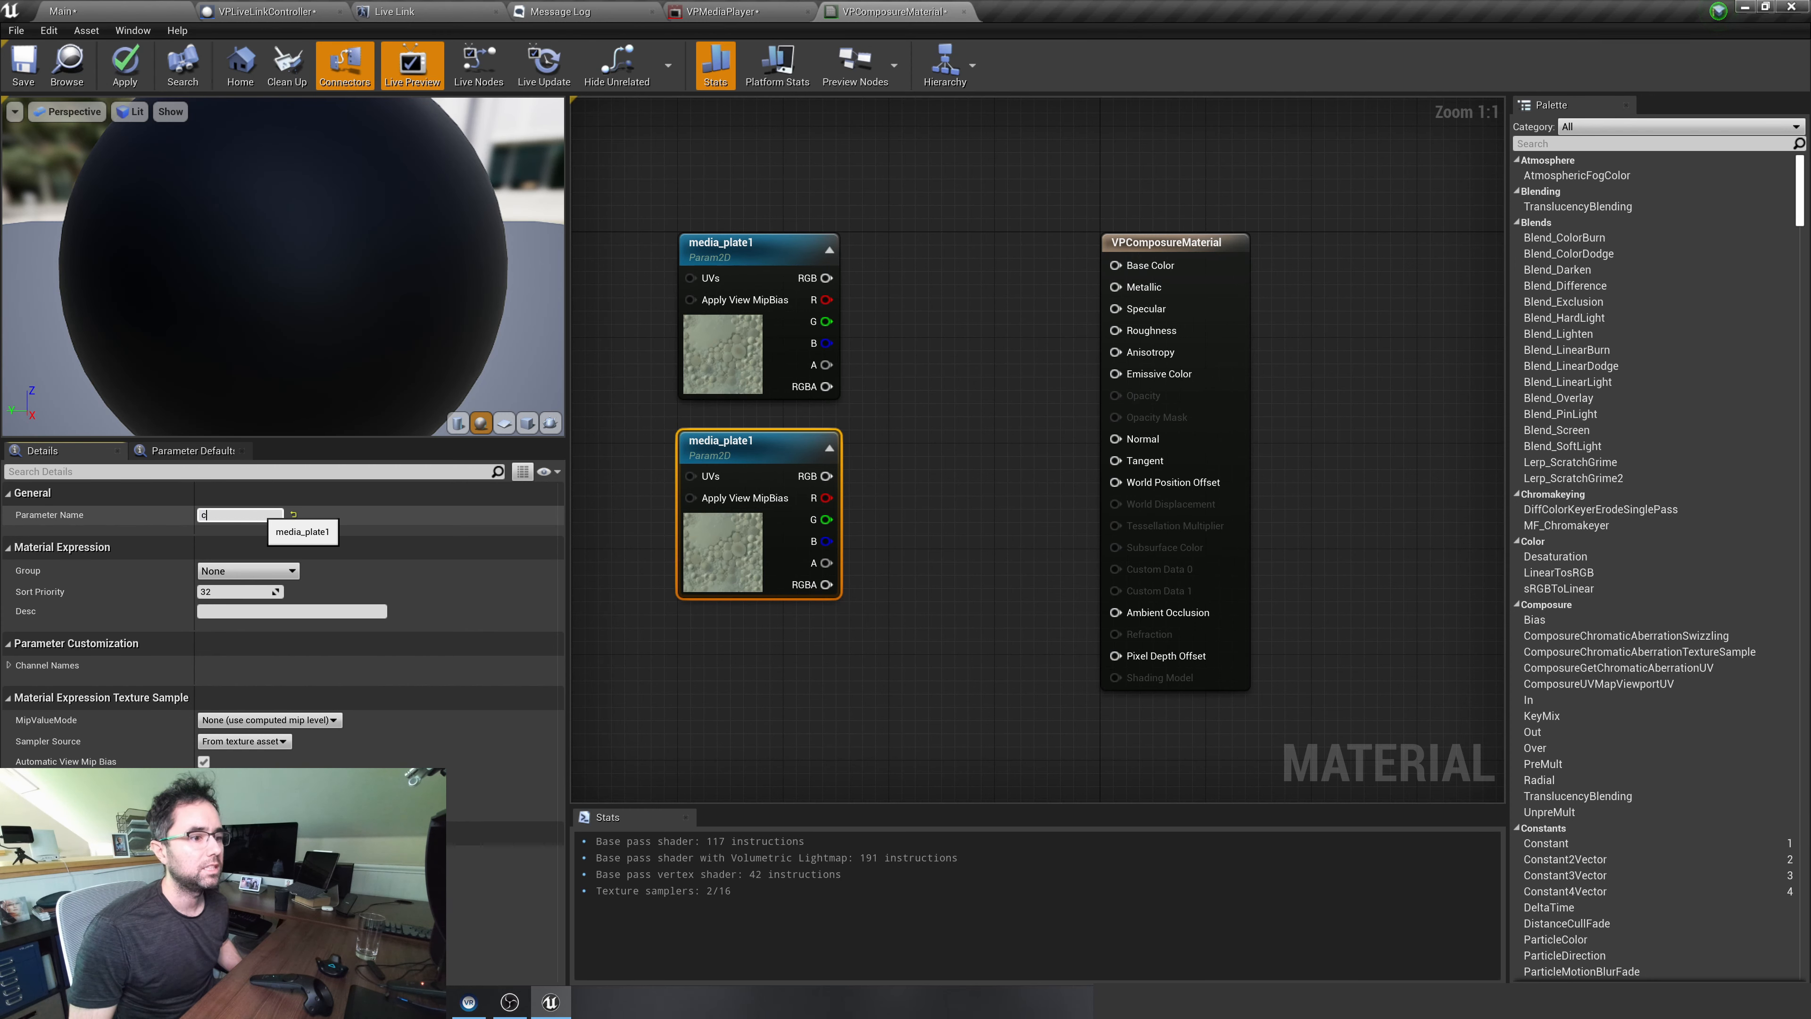
pyautogui.press('Return')
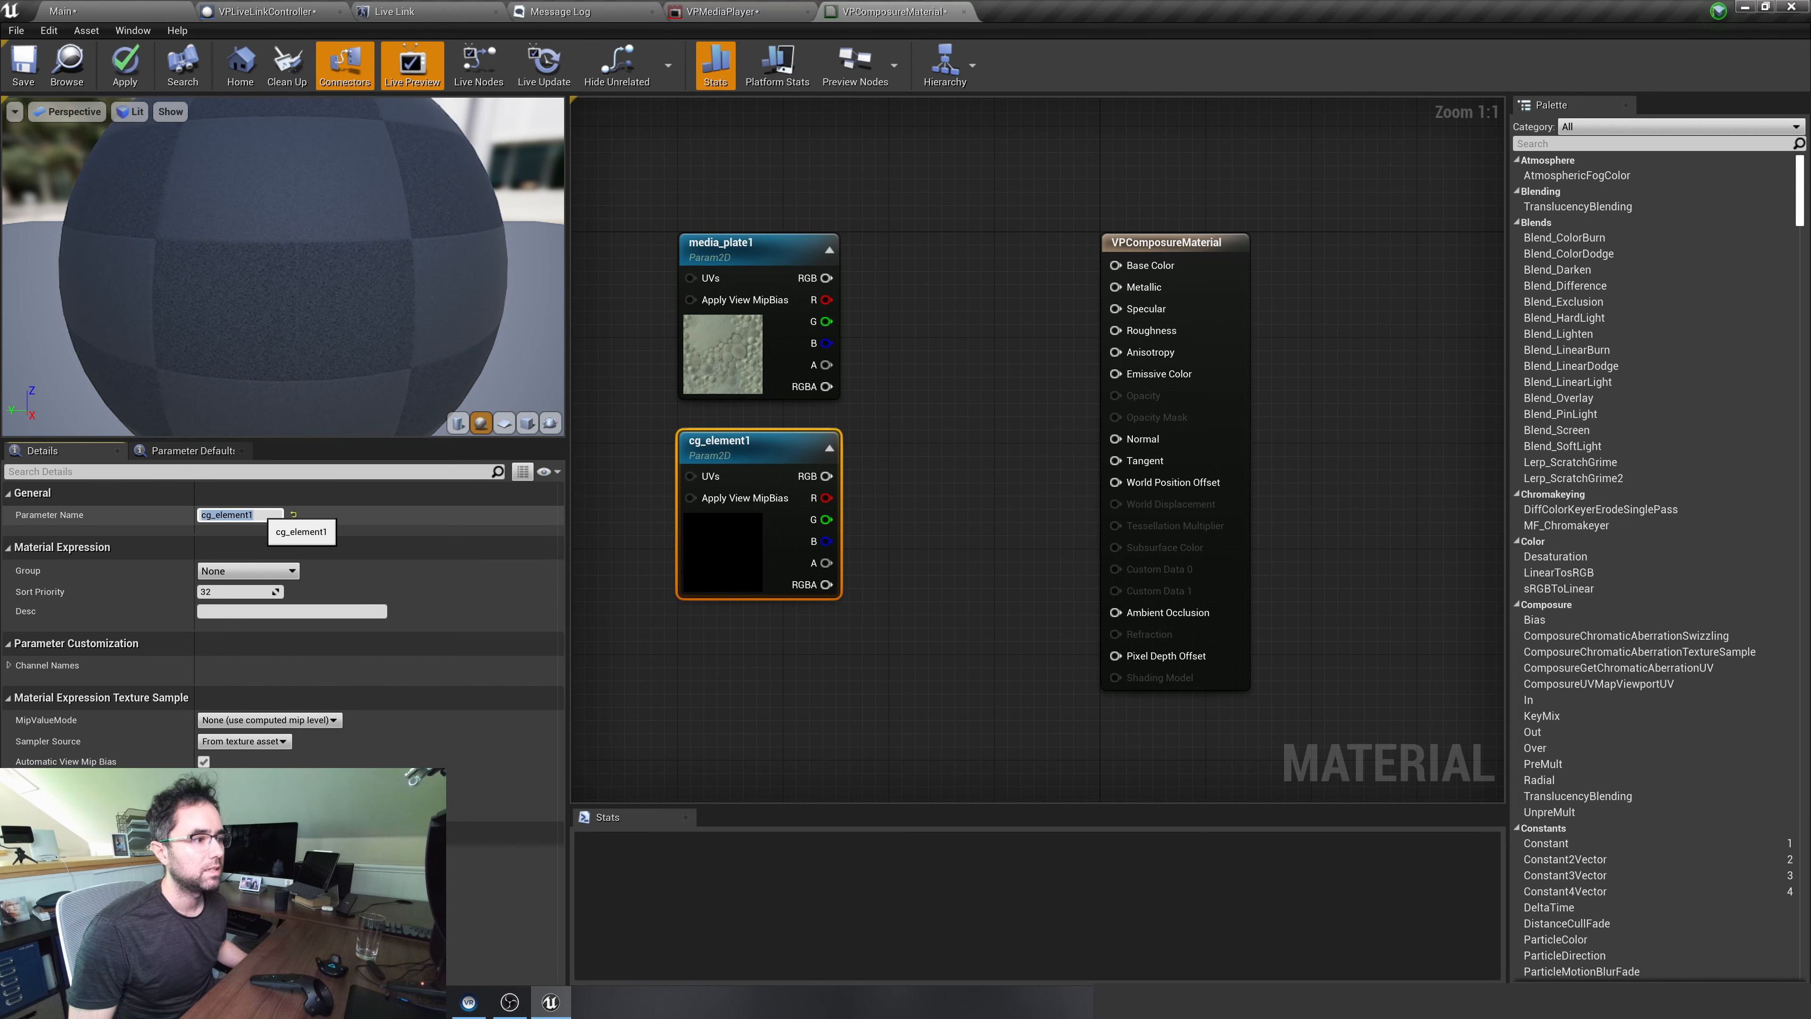
# Move both texture parameter nodes and the VPComposureMaterial output node farther apart to make room between them
pyautogui.click(896, 447)
pyautogui.moveTo(903, 461); pyautogui.dragTo(741, 236)
pyautogui.moveTo(723, 243); pyautogui.dragTo(697, 190)
pyautogui.click(900, 313)
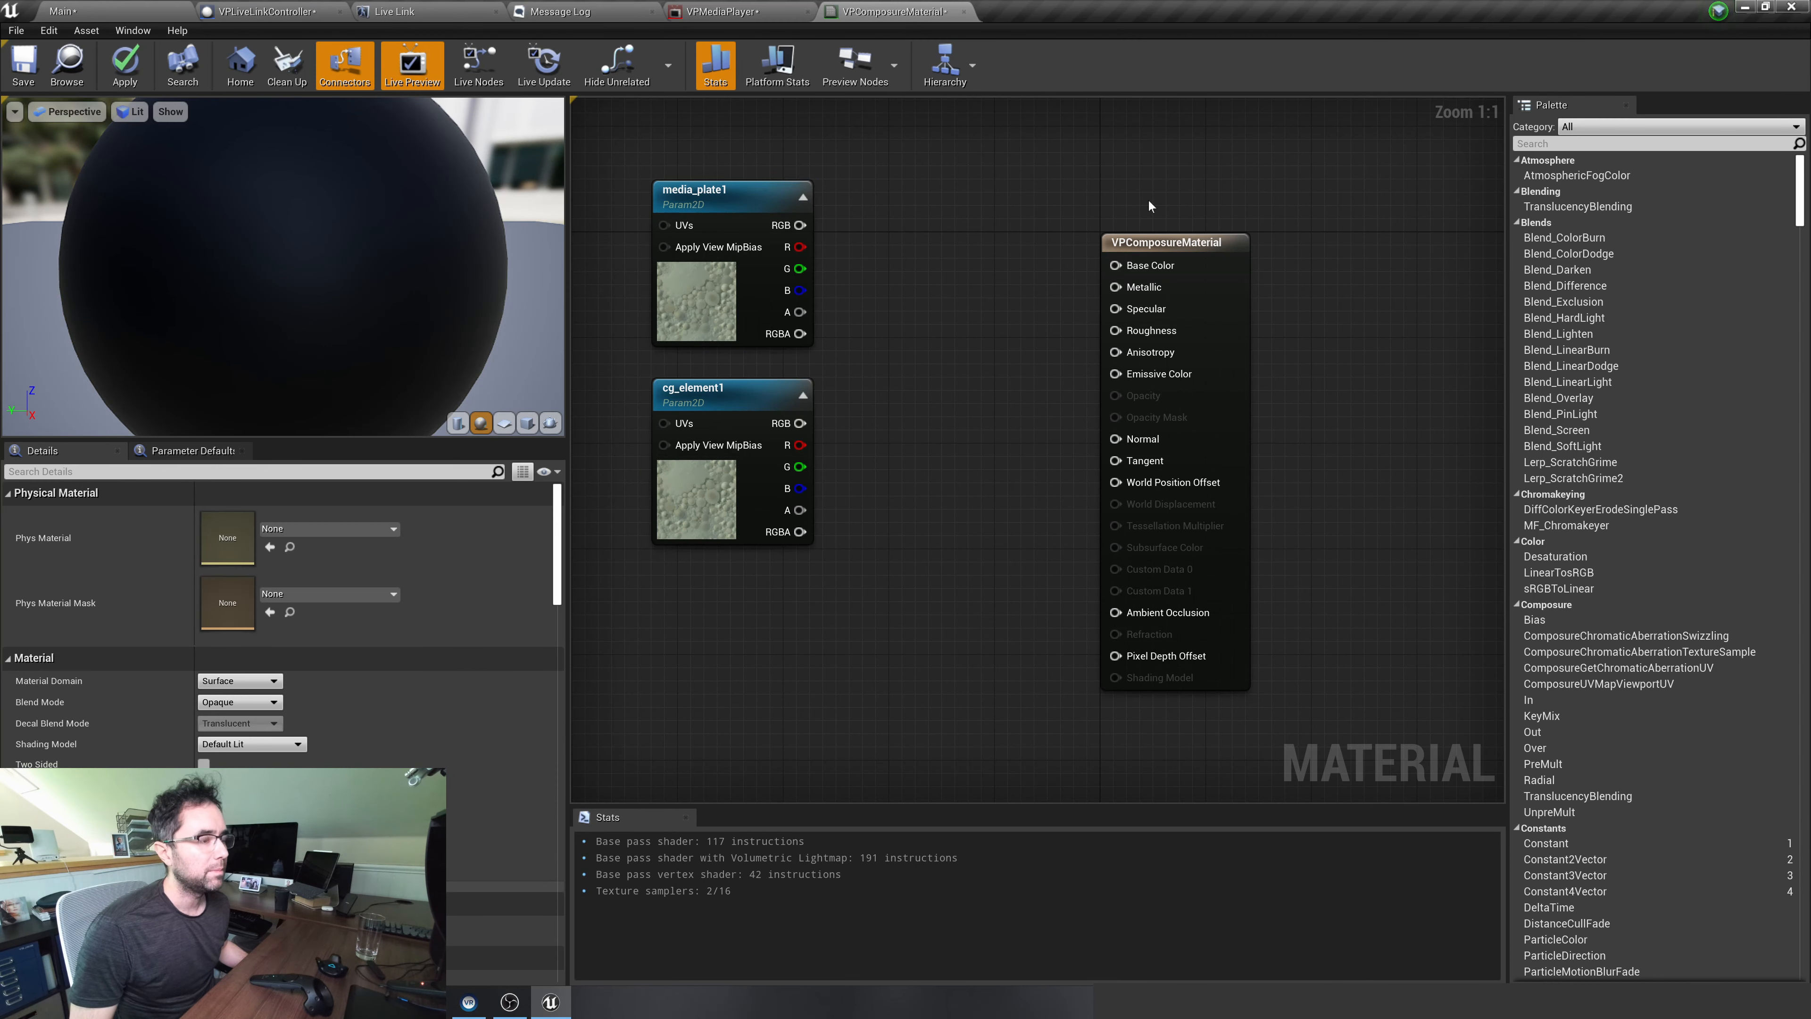
pyautogui.moveTo(1143, 249); pyautogui.dragTo(1169, 223)
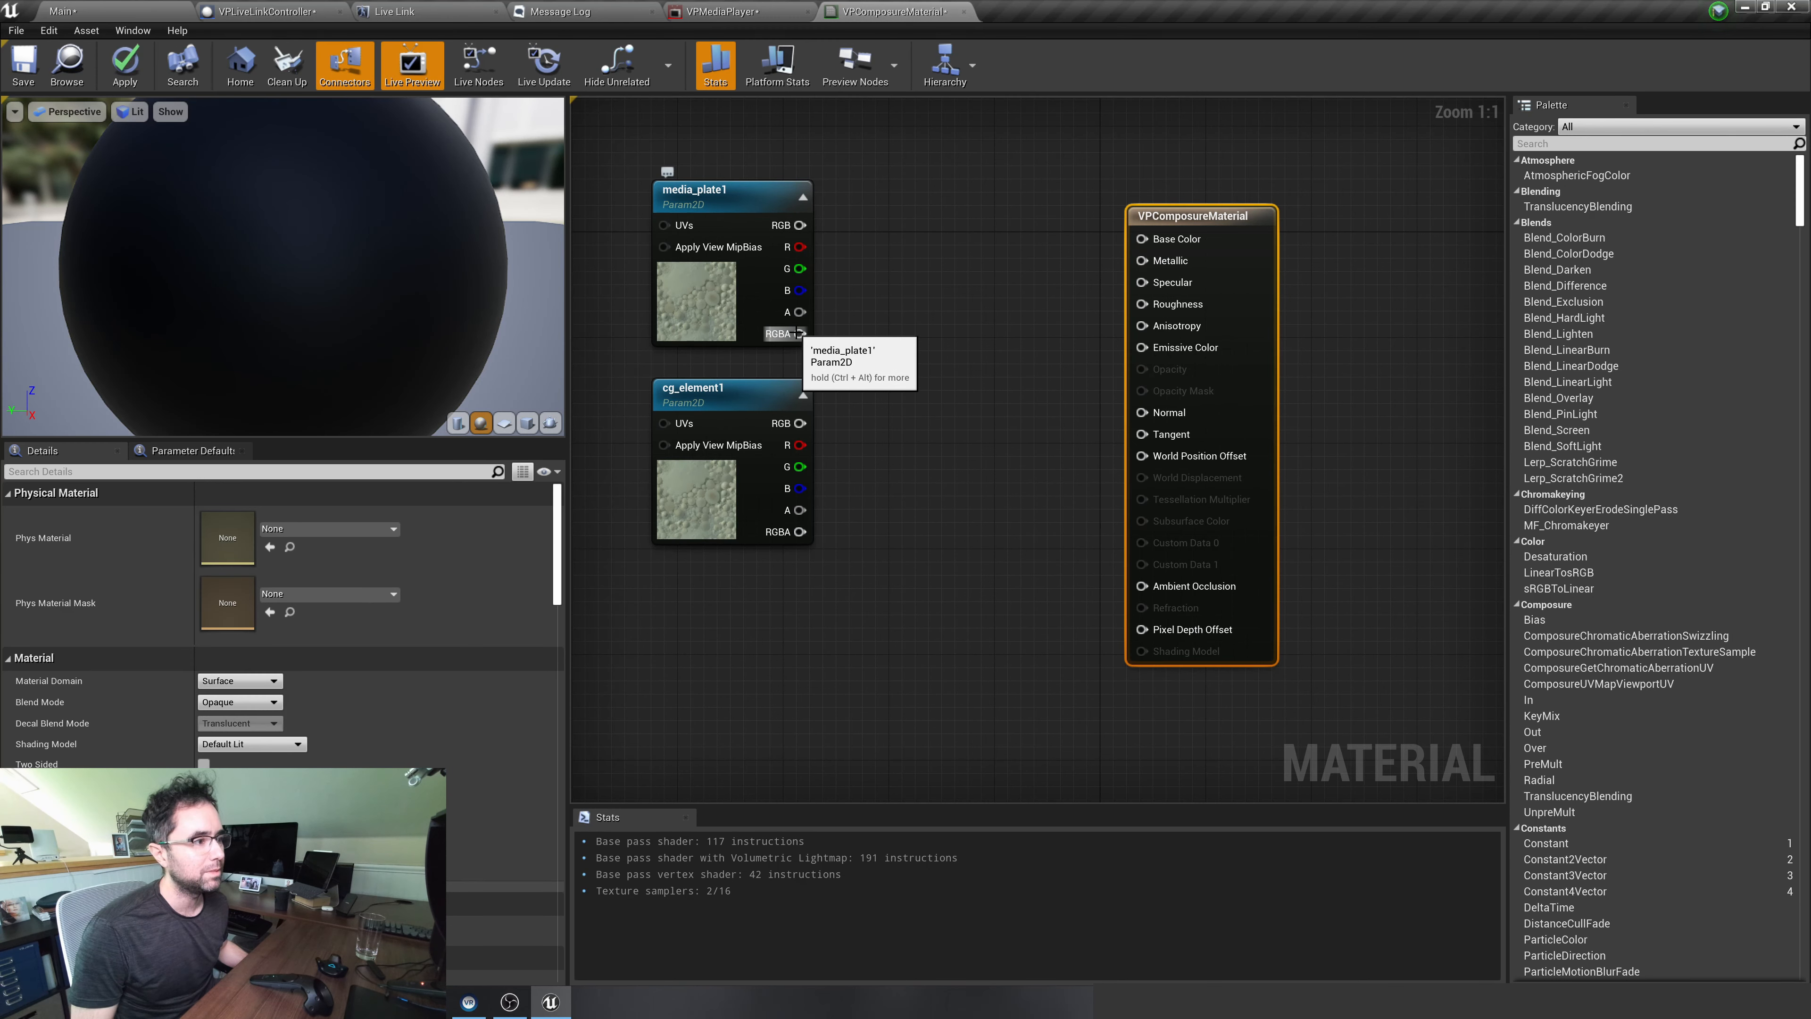
pyautogui.moveTo(800, 333); pyautogui.dragTo(872, 329)
pyautogui.write('over')
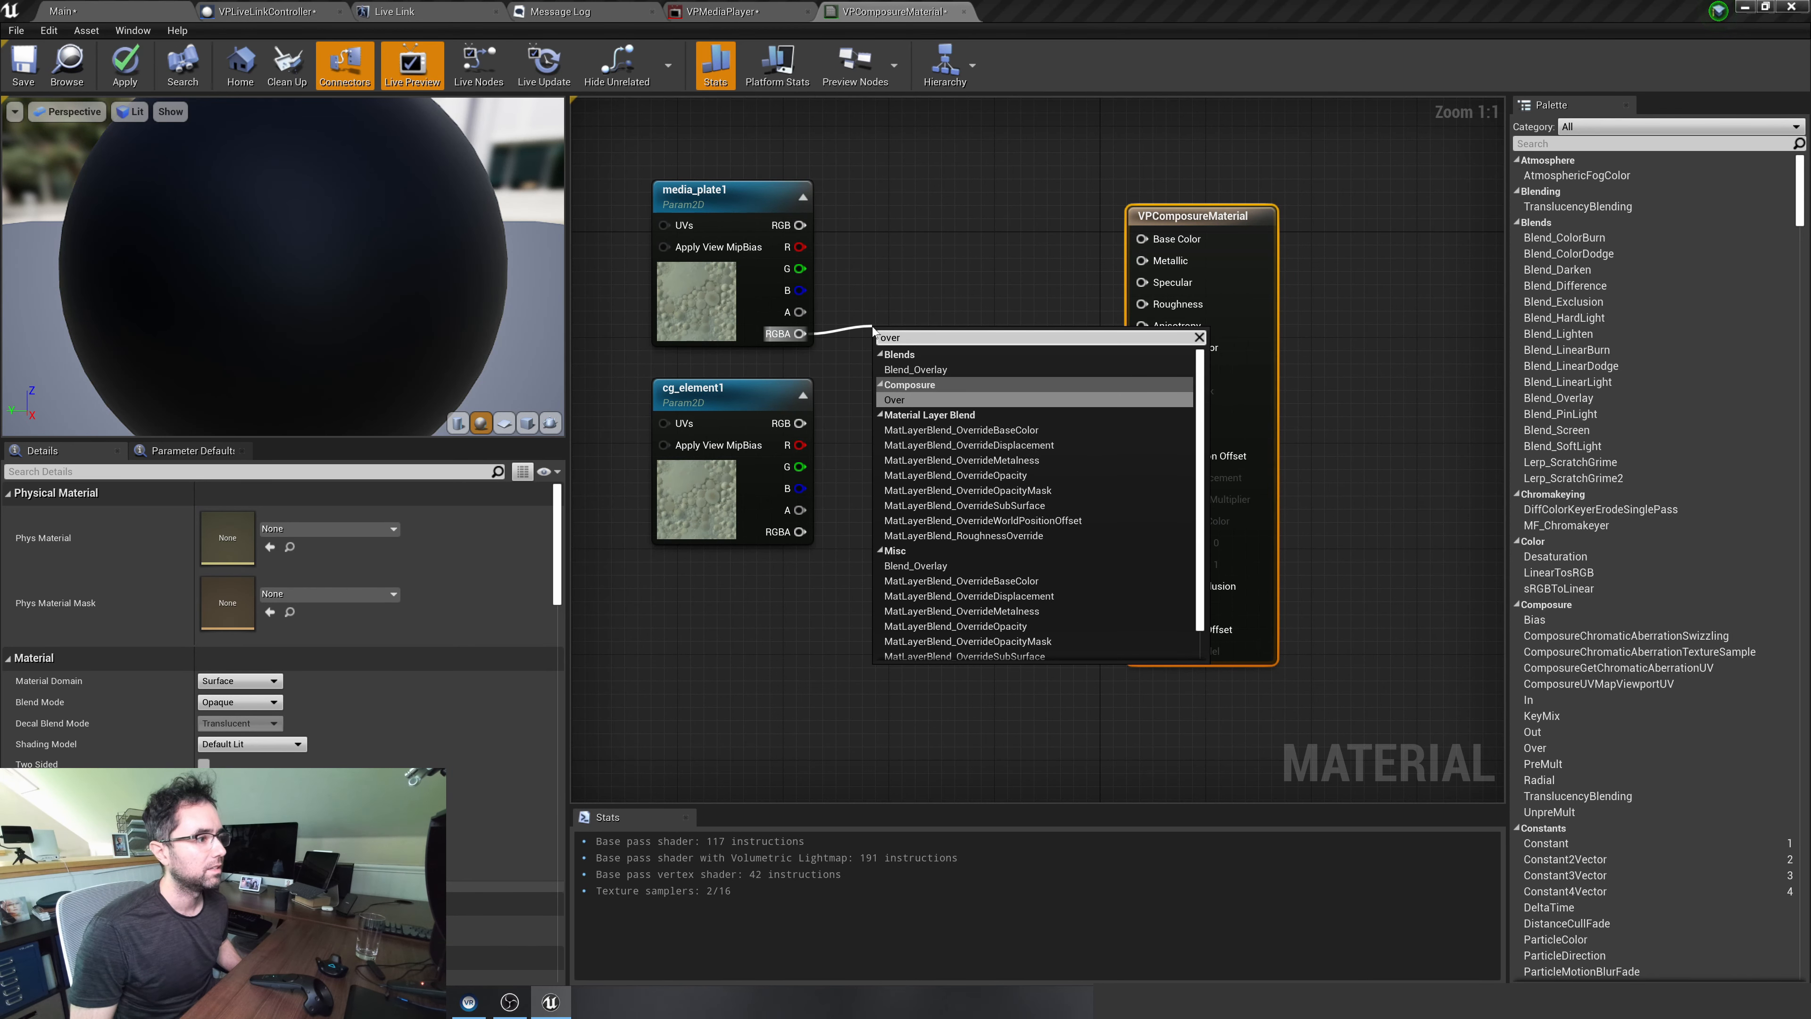
pyautogui.click(904, 400)
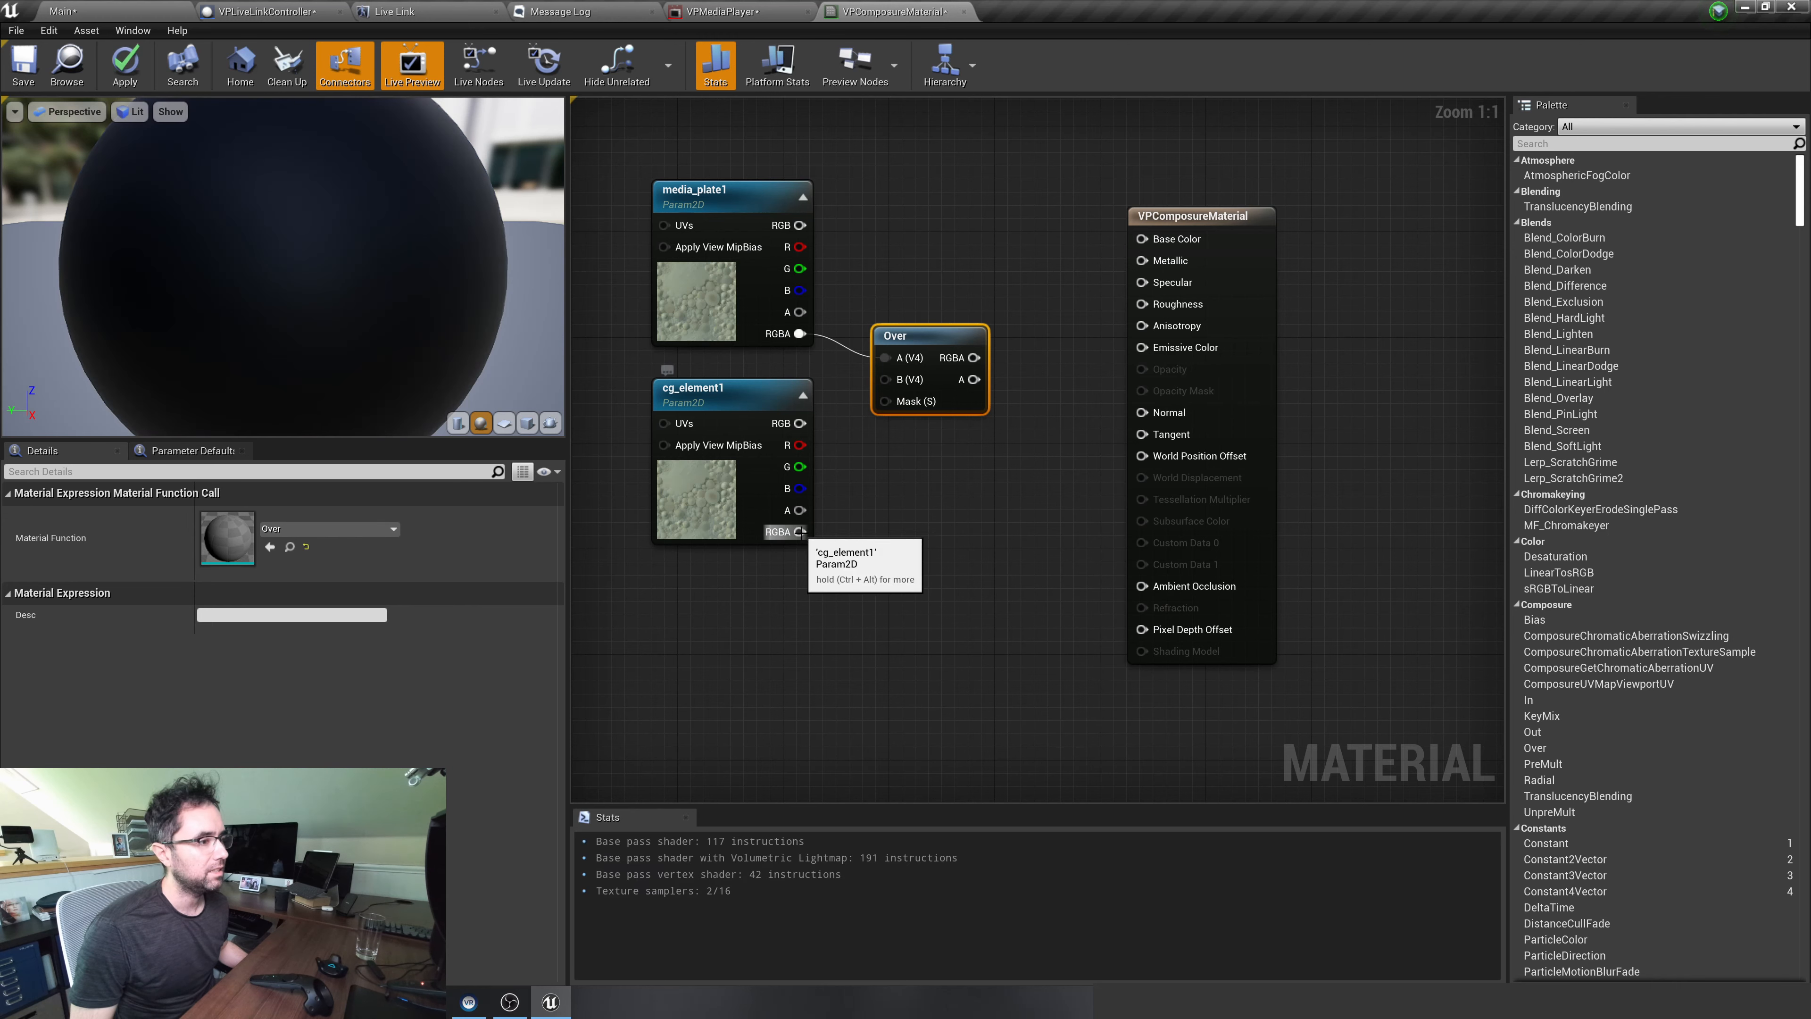
pyautogui.moveTo(800, 532); pyautogui.dragTo(809, 523)
pyautogui.moveTo(886, 401); pyautogui.dragTo(884, 402)
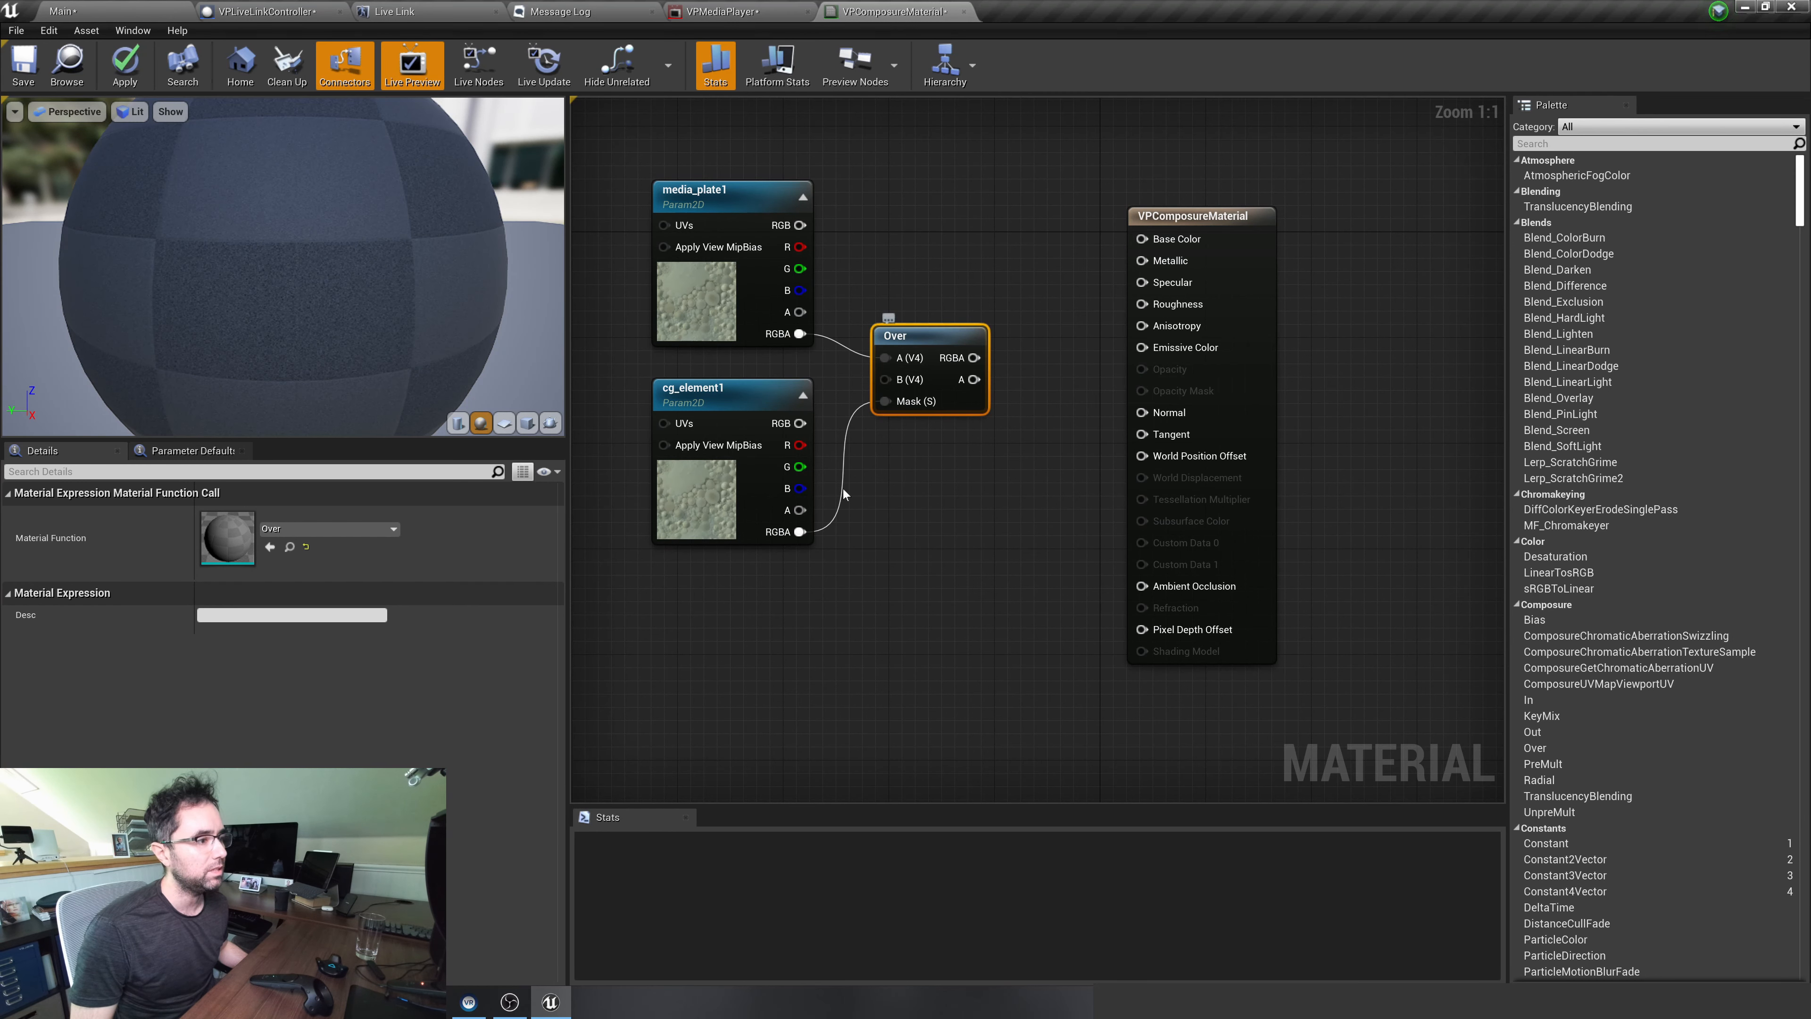
pyautogui.moveTo(800, 532); pyautogui.dragTo(886, 380)
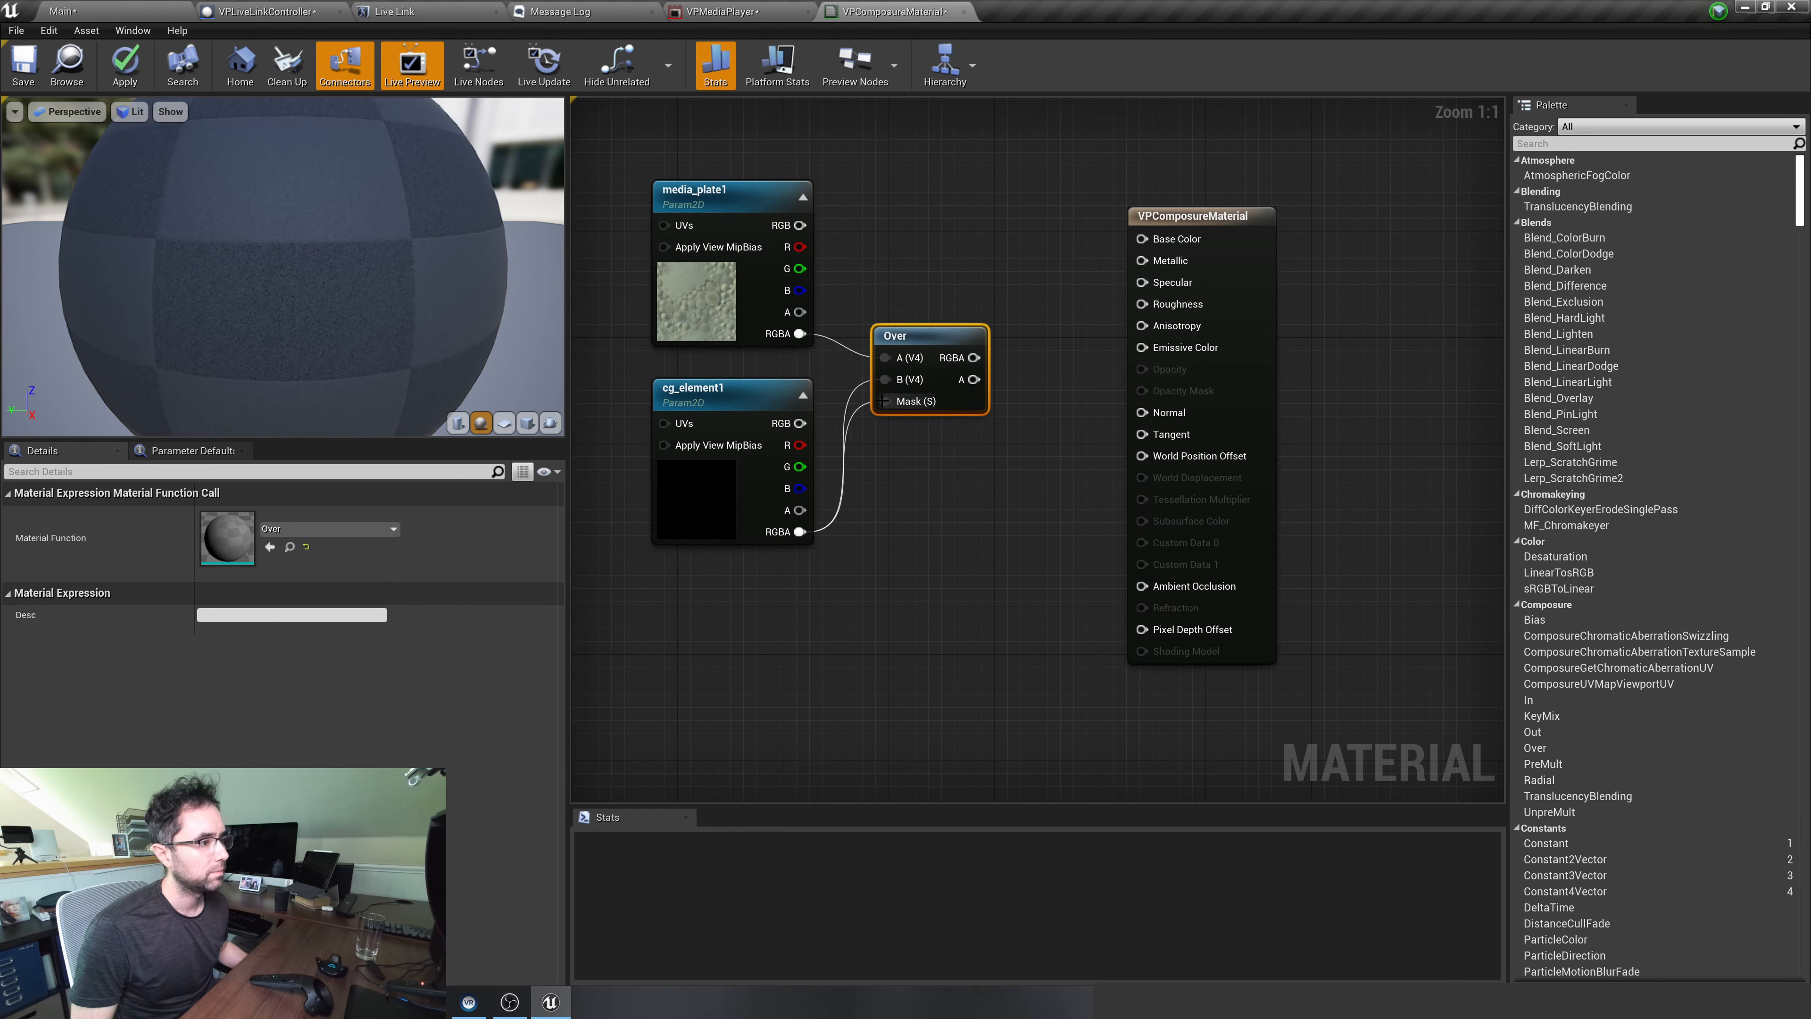
pyautogui.rightClick(887, 401)
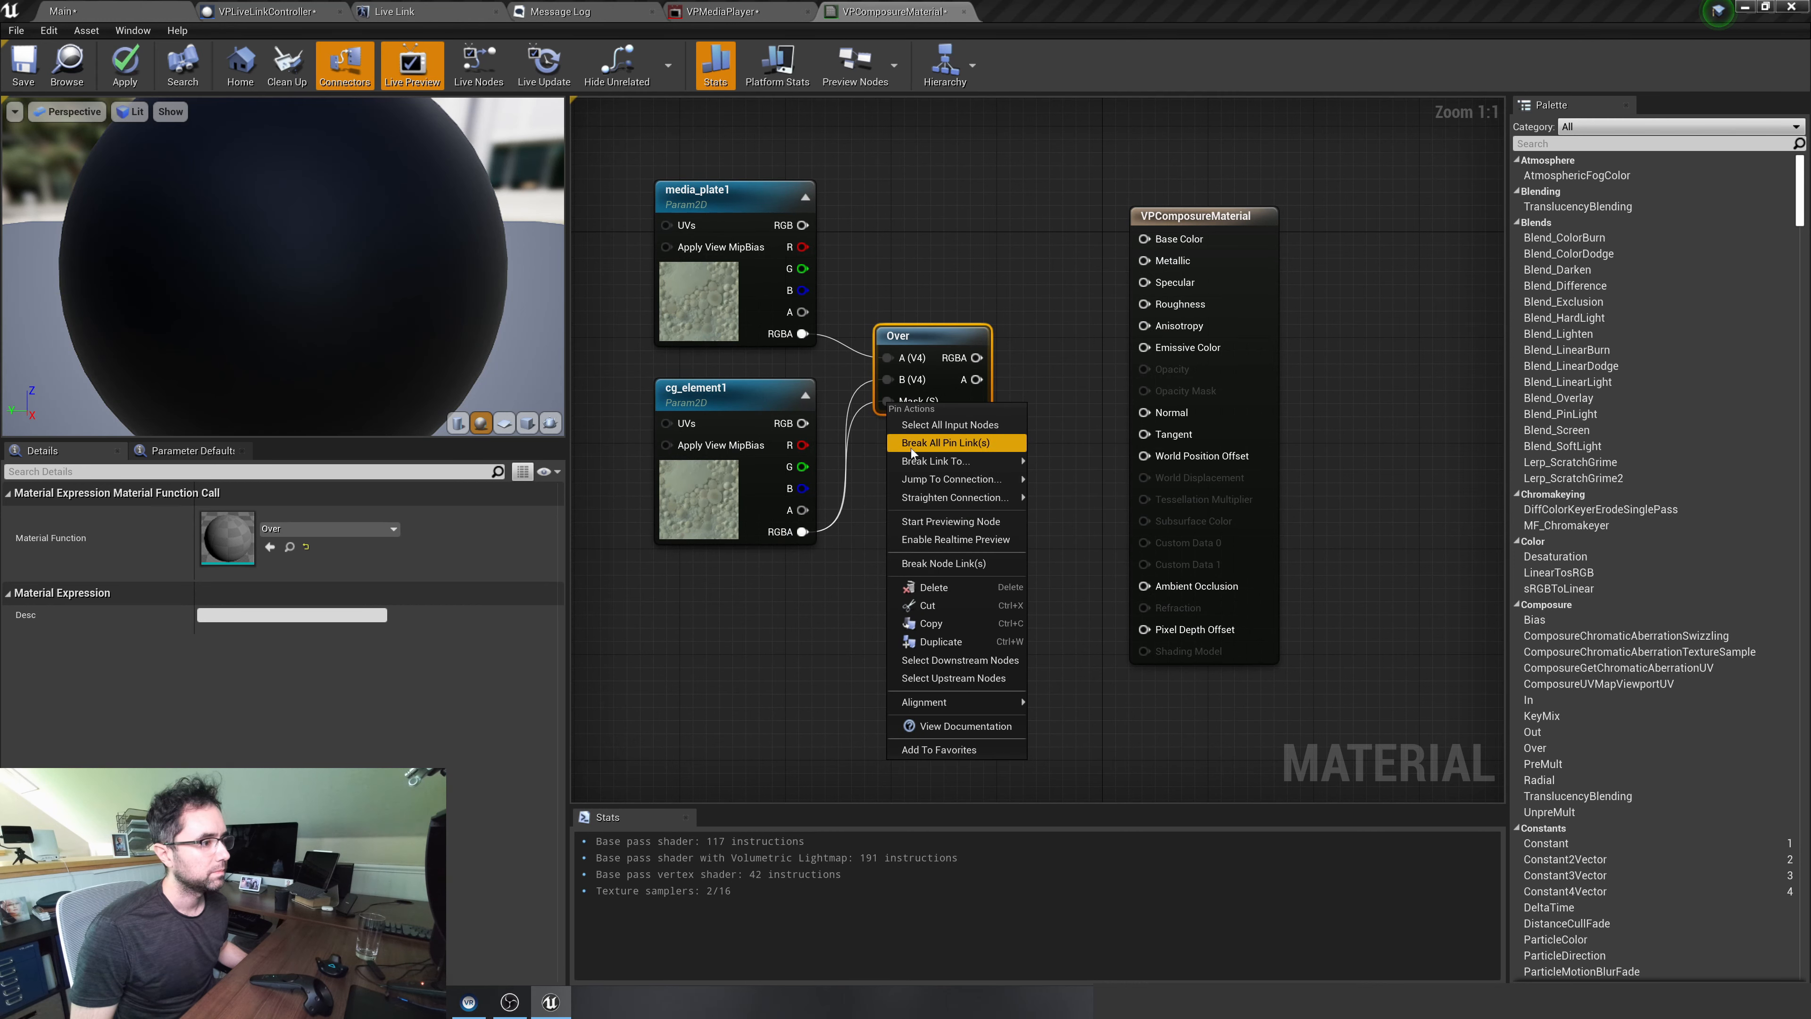
pyautogui.click(934, 586)
# Add a Composure Over node with media_plate1's RGBA feeding A and cg_element1's RGBA feeding B
pyautogui.moveTo(810, 339); pyautogui.dragTo(869, 353)
pyautogui.write('over')
pyautogui.press('Return')
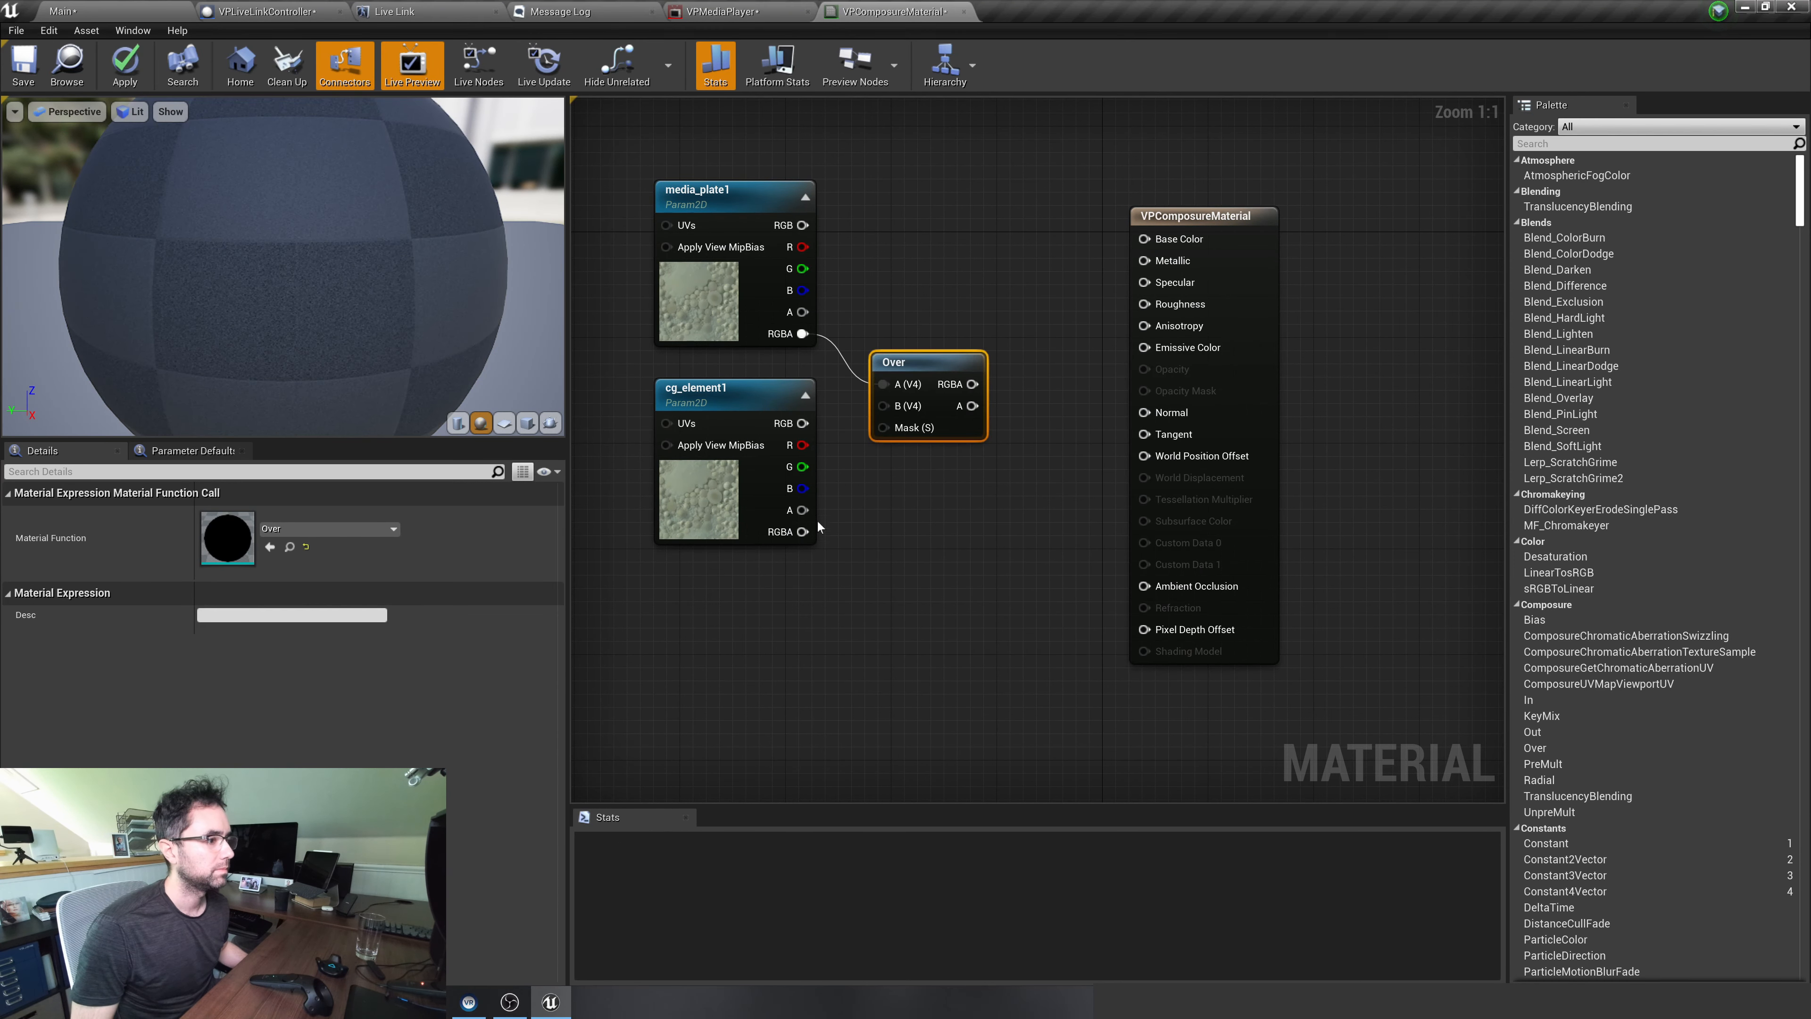
pyautogui.moveTo(889, 409); pyautogui.dragTo(926, 335)
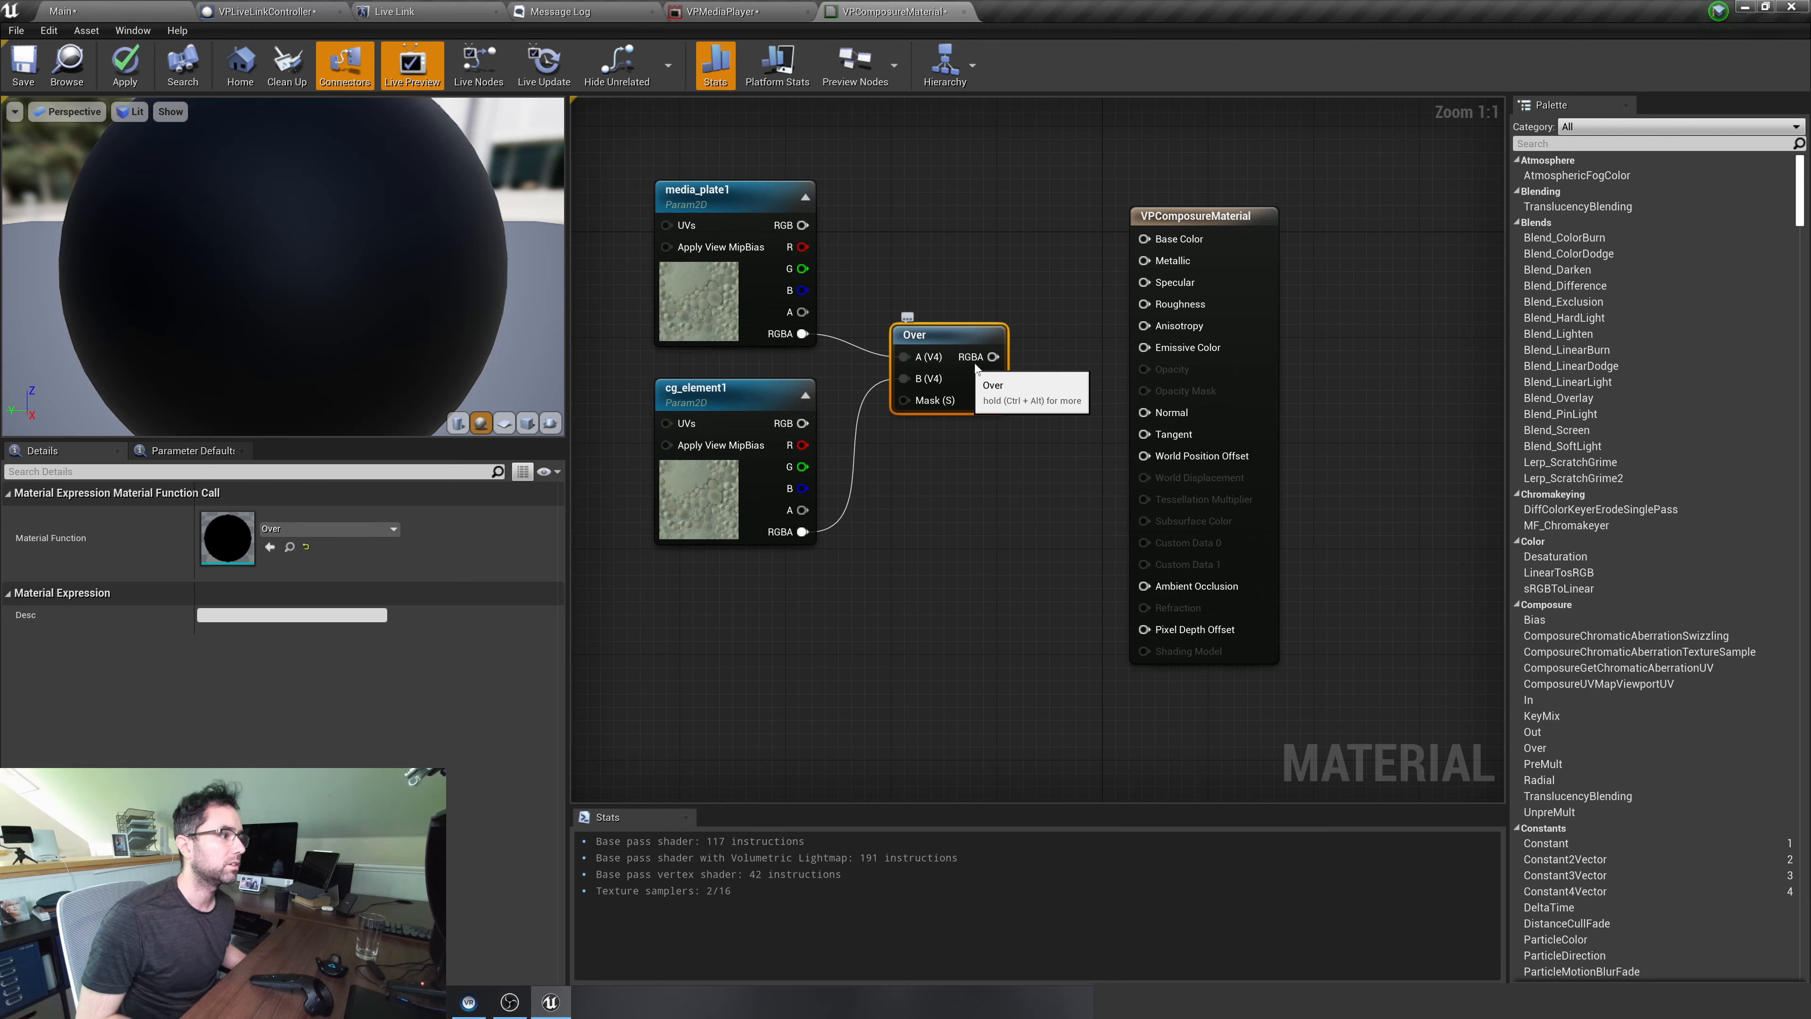
# Set VPComposureMaterial's material domain to Post Process and its shading model to Unlit
pyautogui.click(1141, 216)
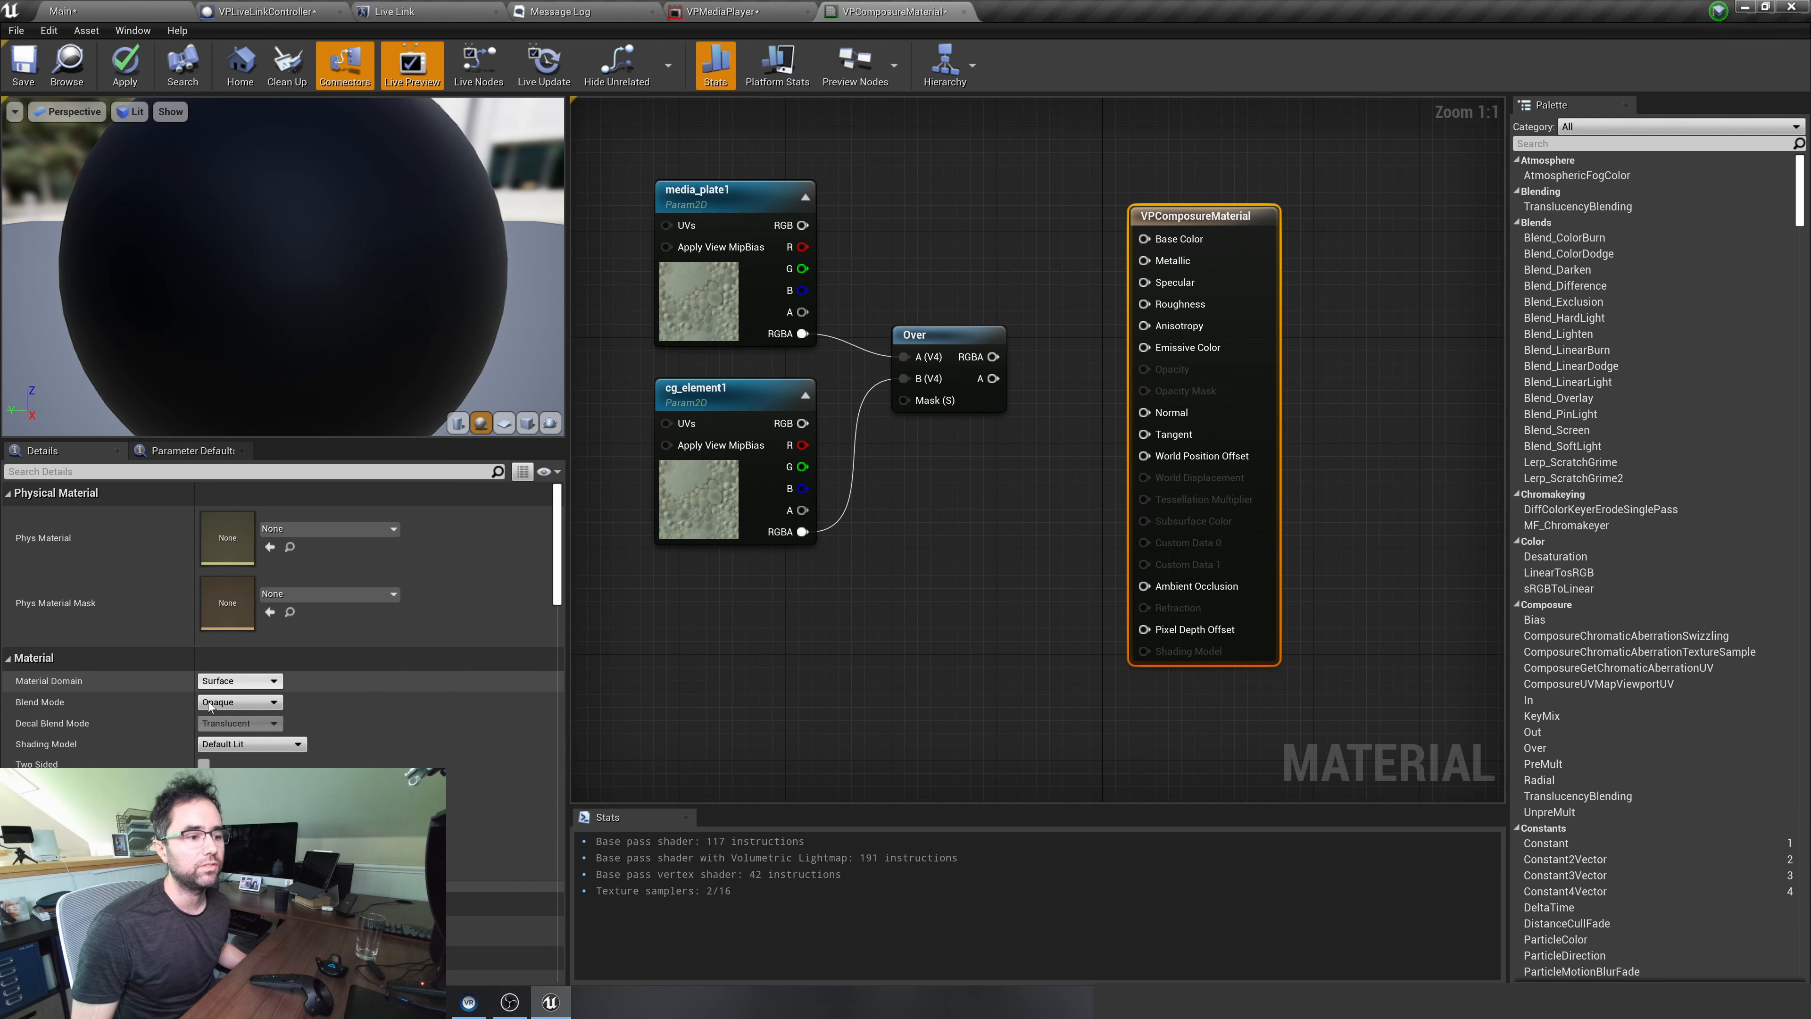
pyautogui.click(241, 682)
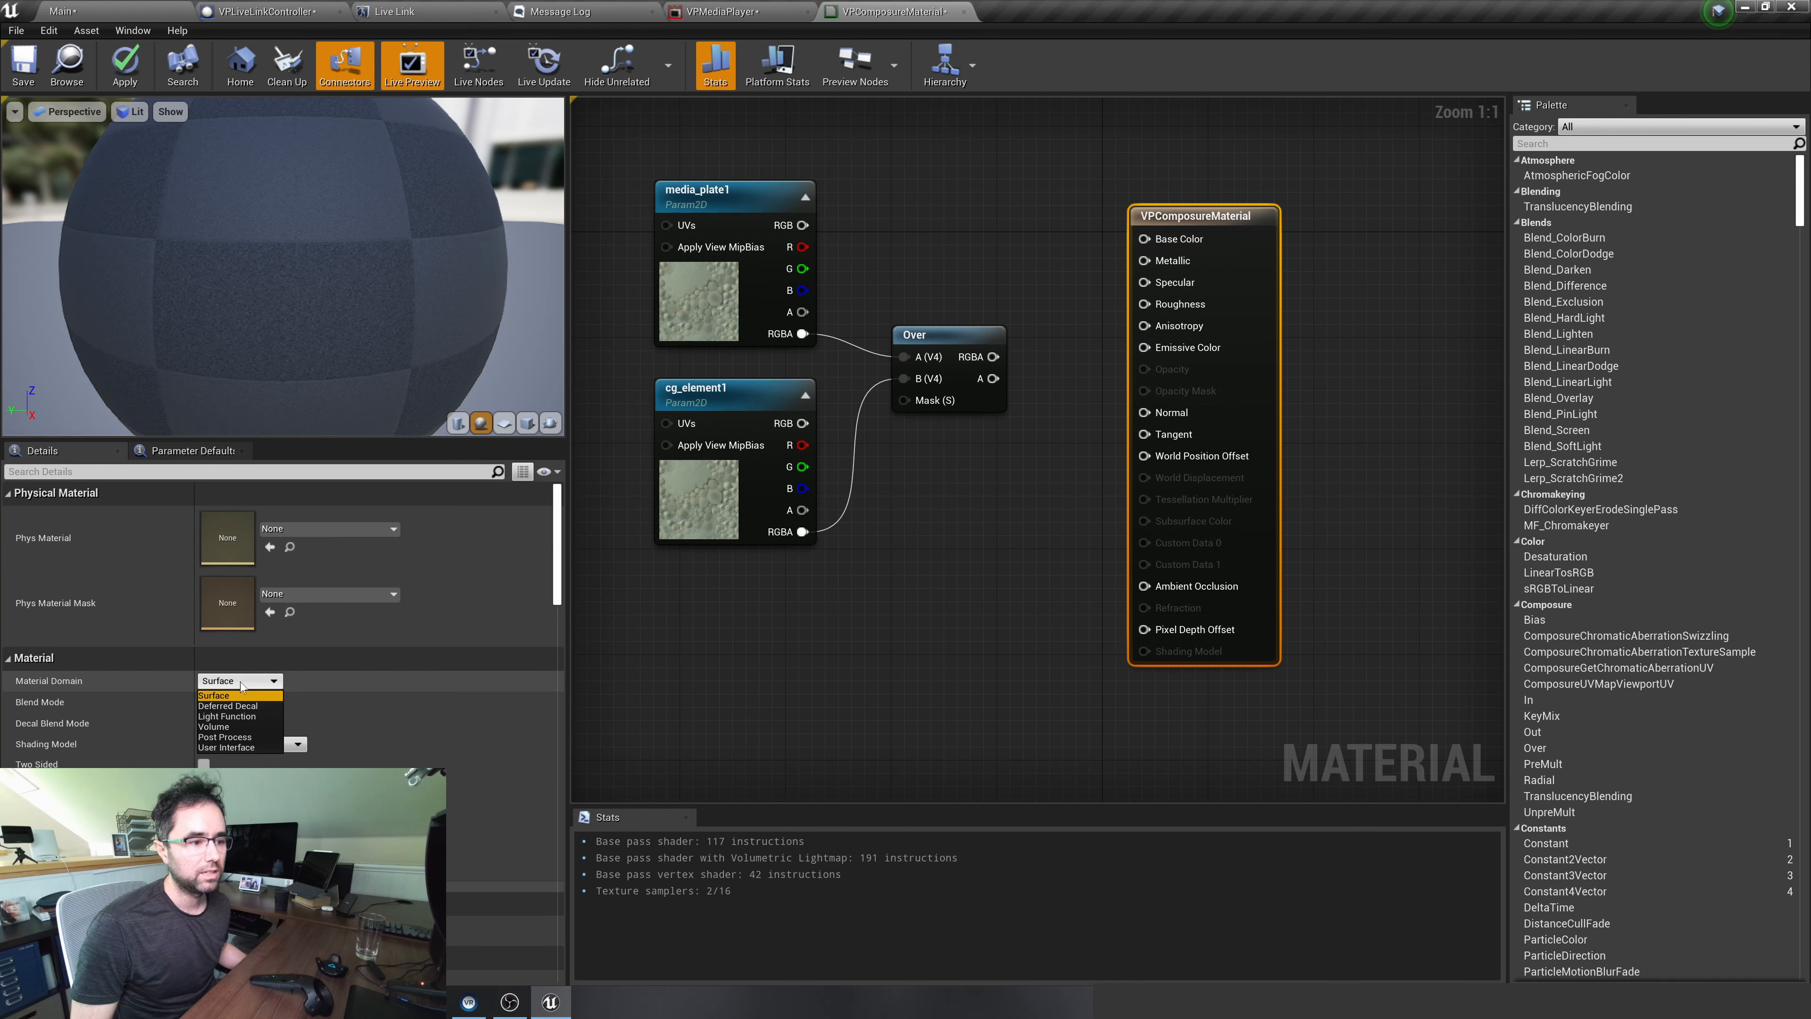
pyautogui.click(237, 738)
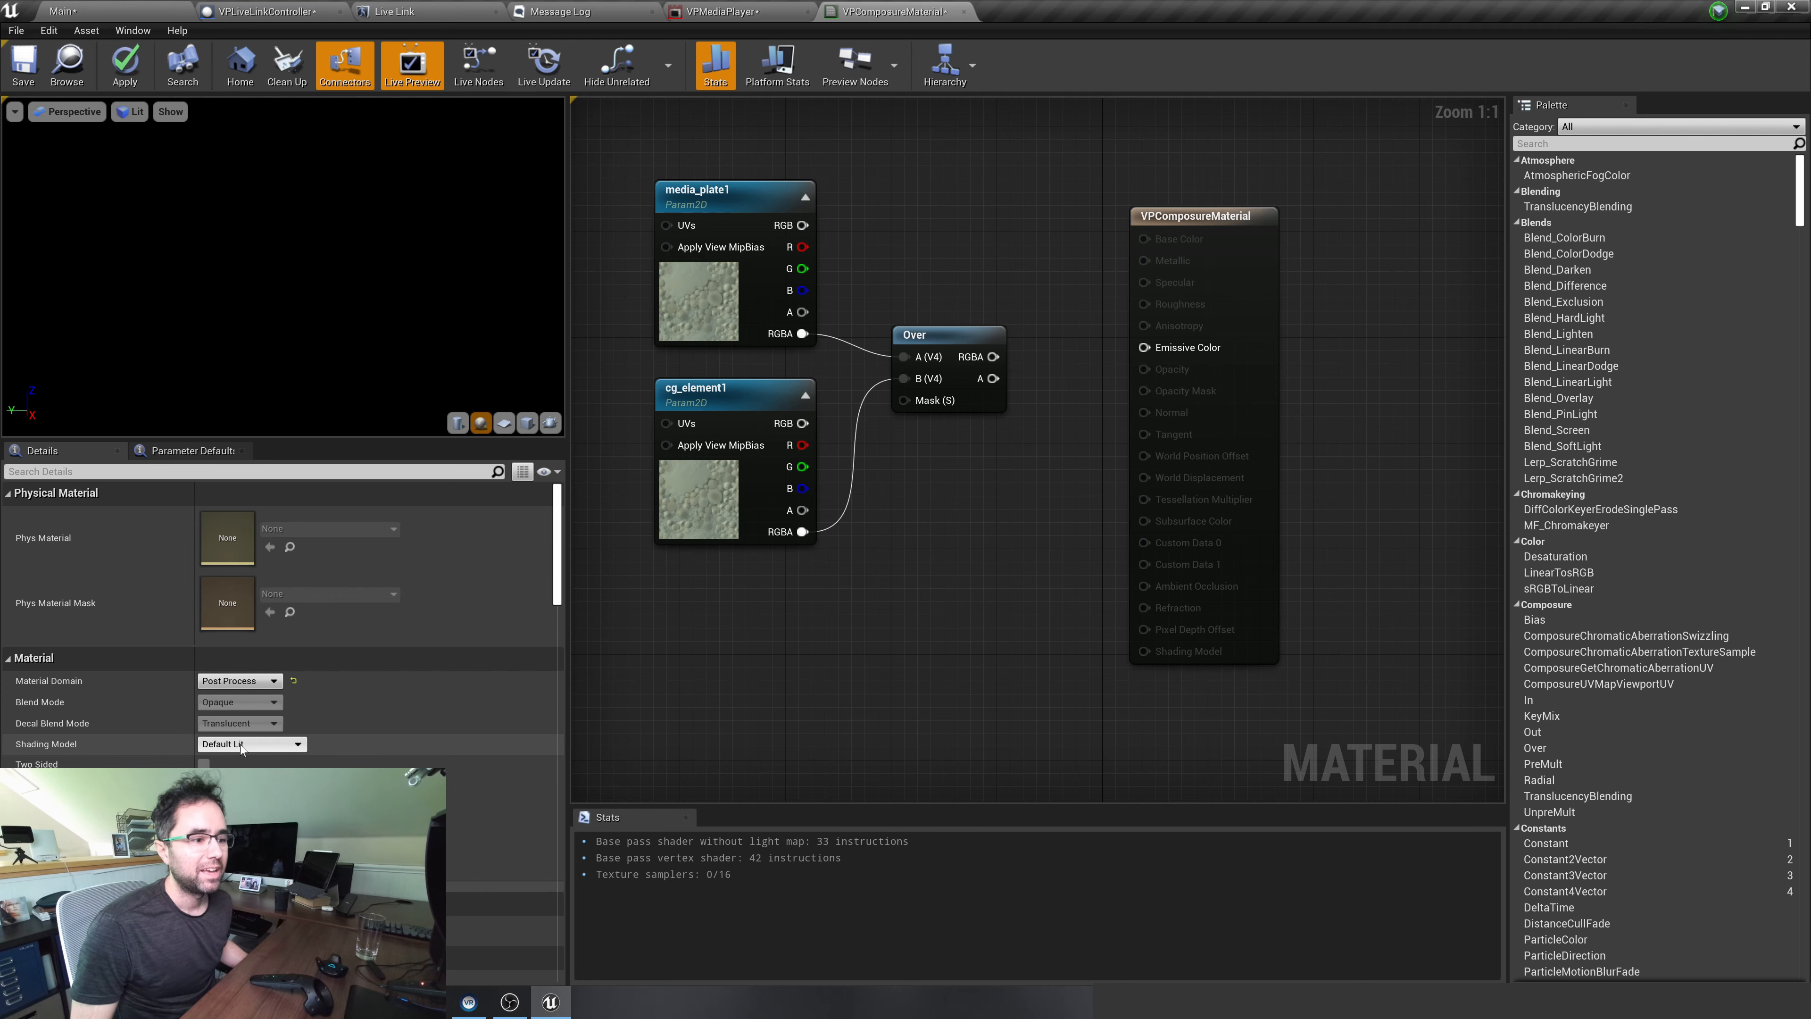
pyautogui.click(240, 745)
pyautogui.click(240, 758)
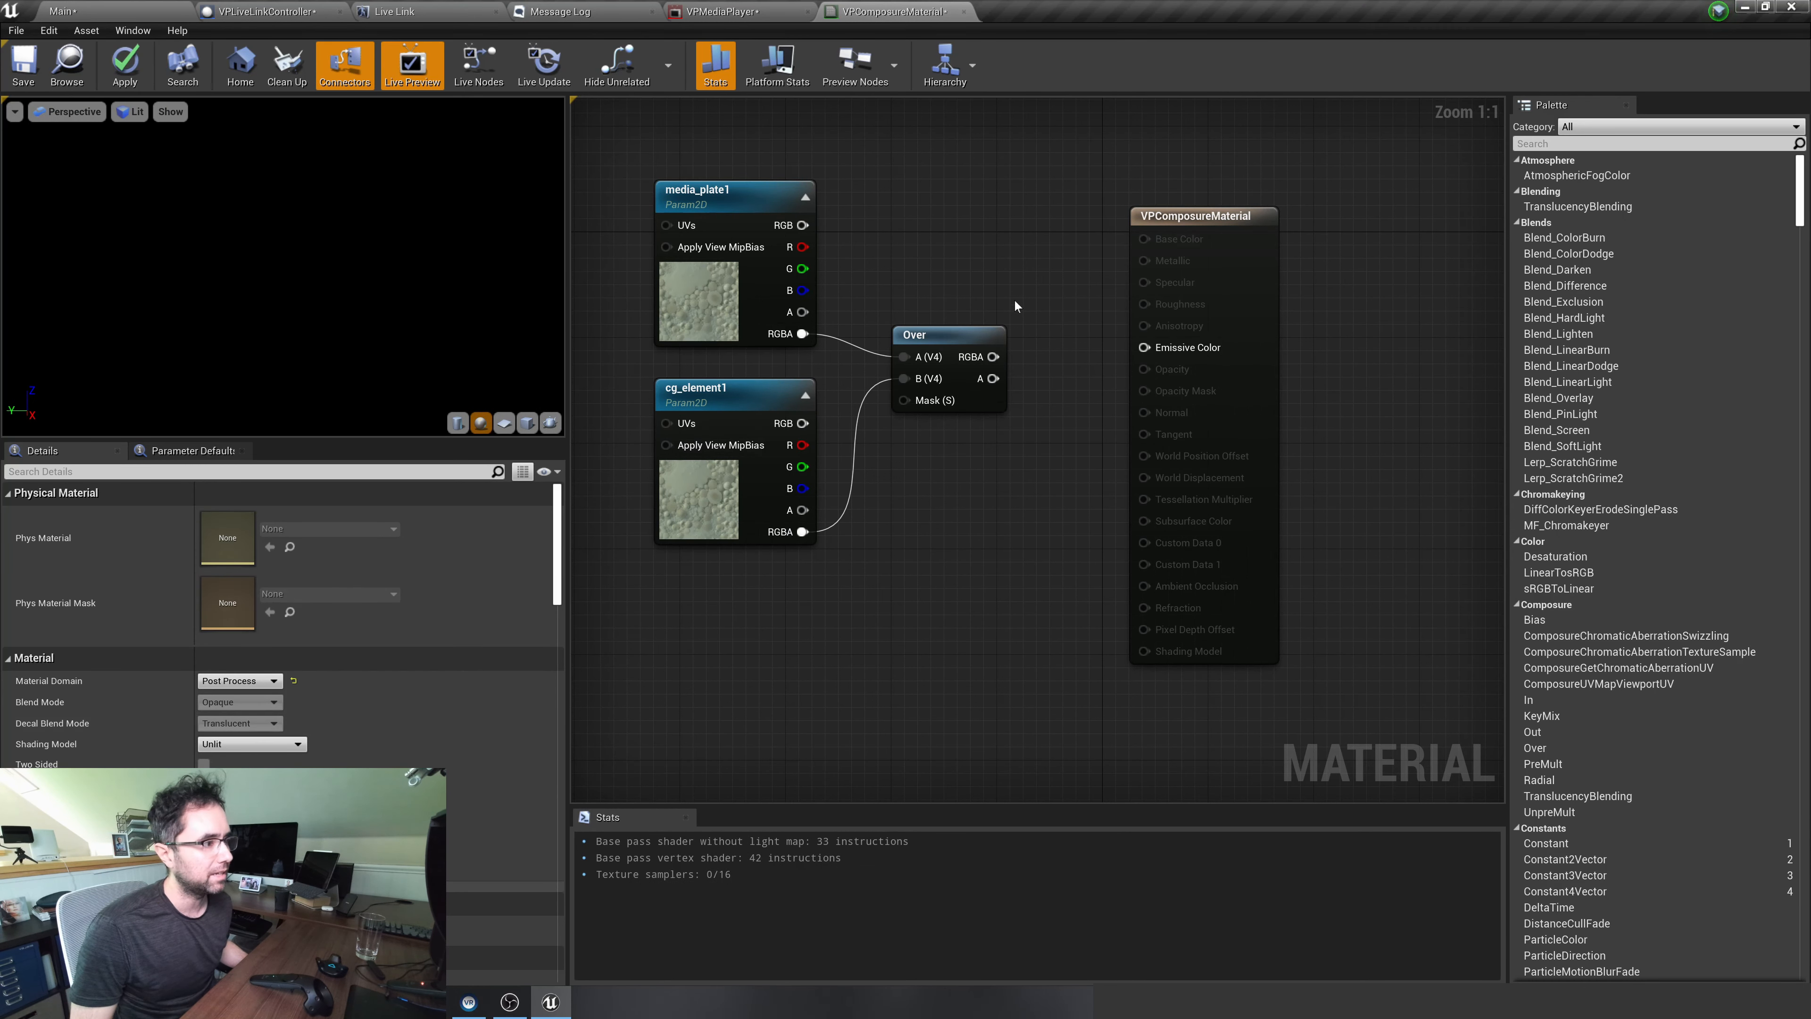
# Connect Over's RGBA output to Emissive Color, apply the material, and show the VPComposure composite in the Main level
pyautogui.moveTo(992, 357); pyautogui.dragTo(1150, 347)
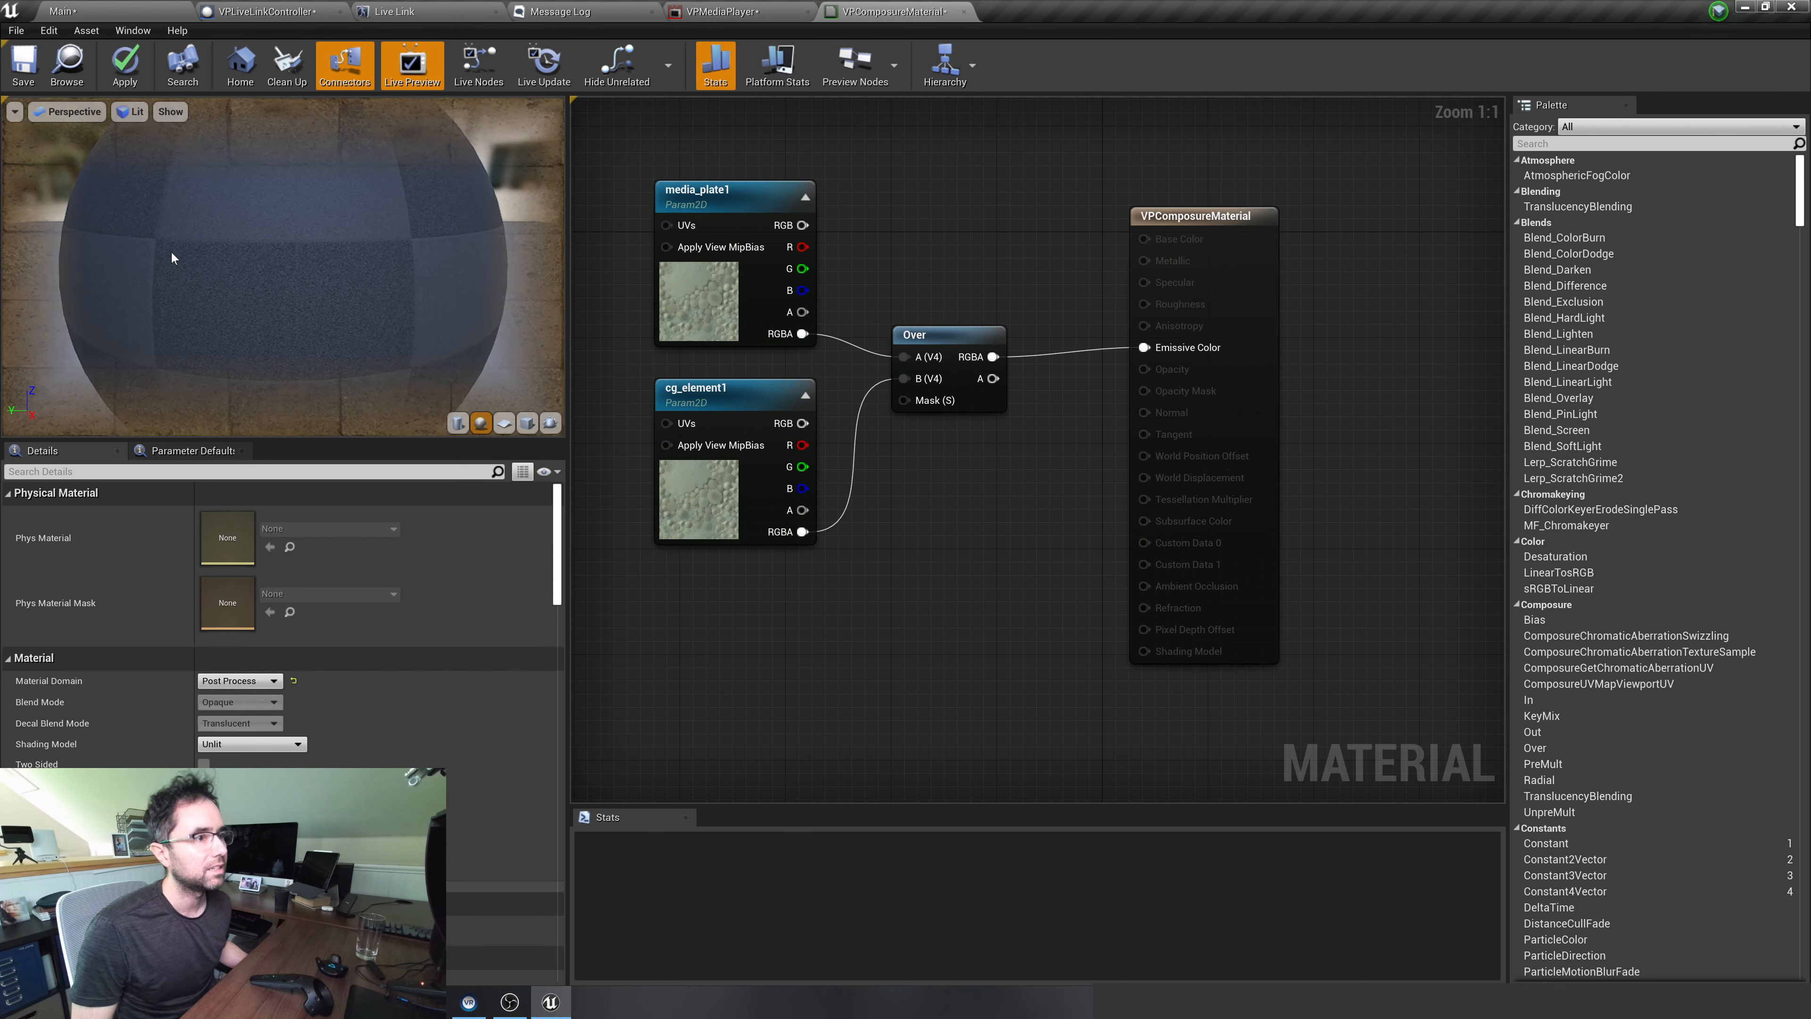
pyautogui.click(136, 84)
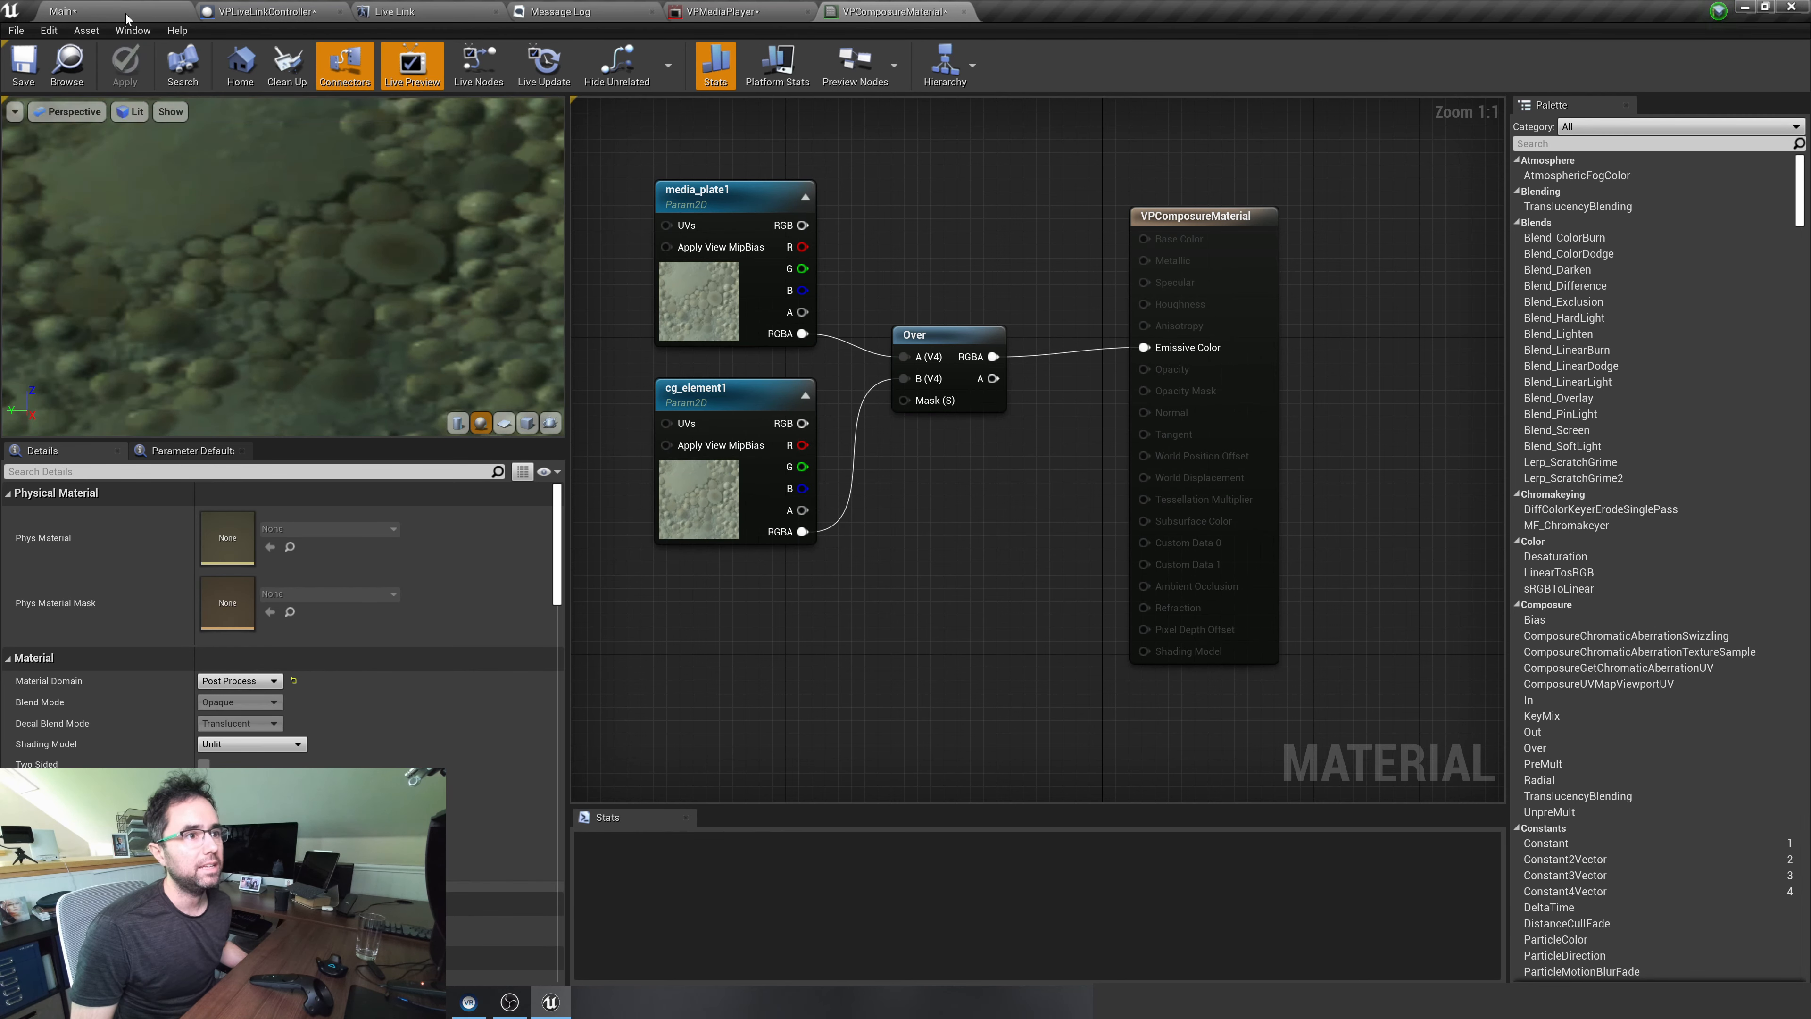
pyautogui.click(135, 11)
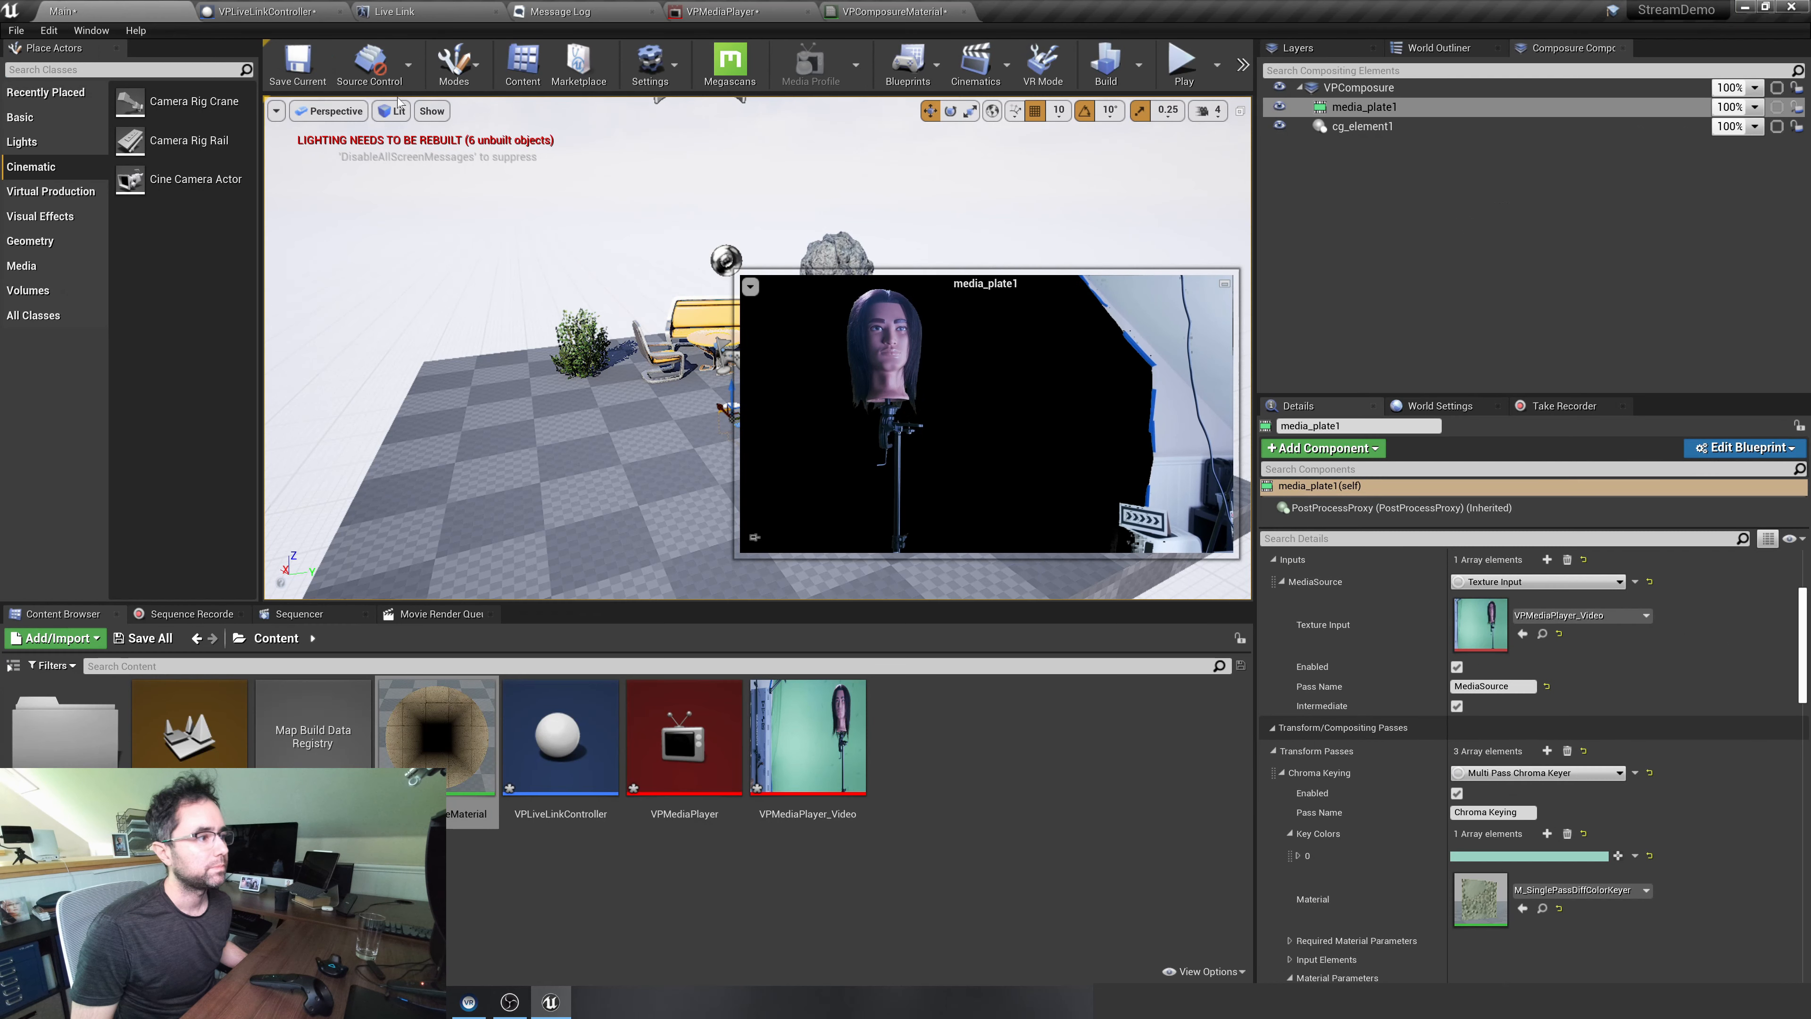
pyautogui.click(1406, 88)
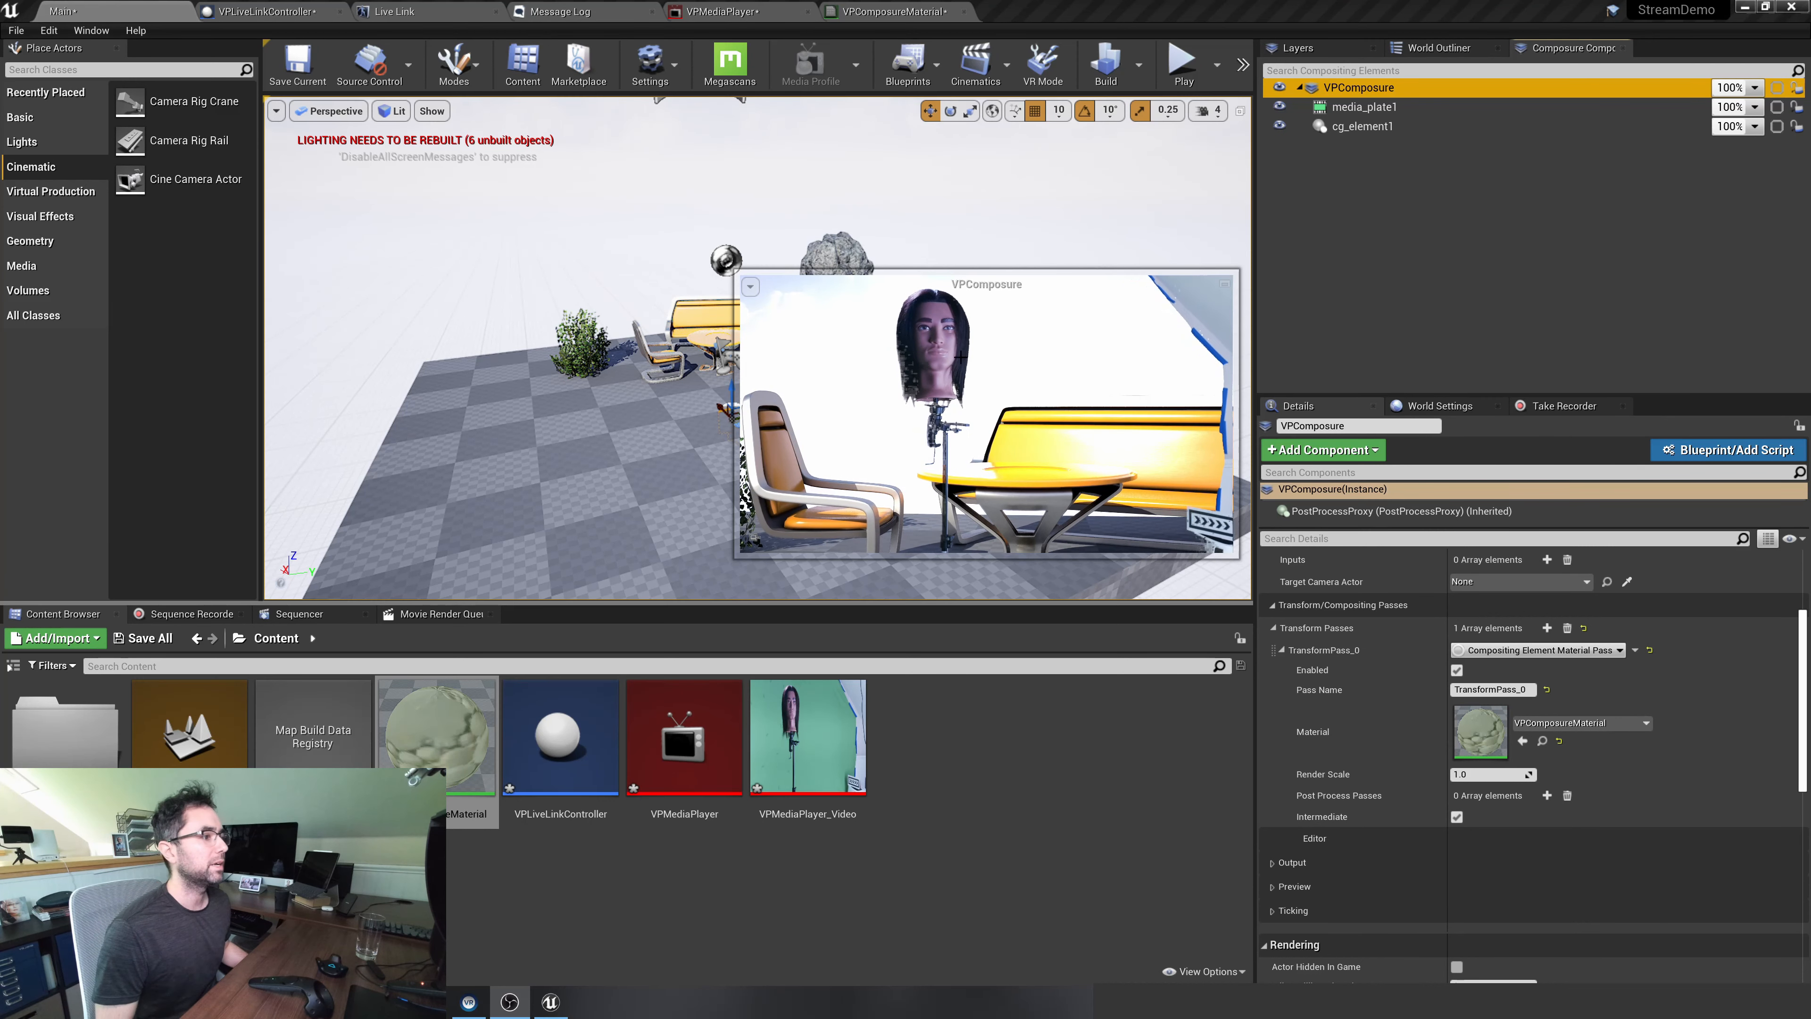
# Open VPComposure's preview in a separate window and move it clear of the element's settings
pyautogui.click(1434, 104)
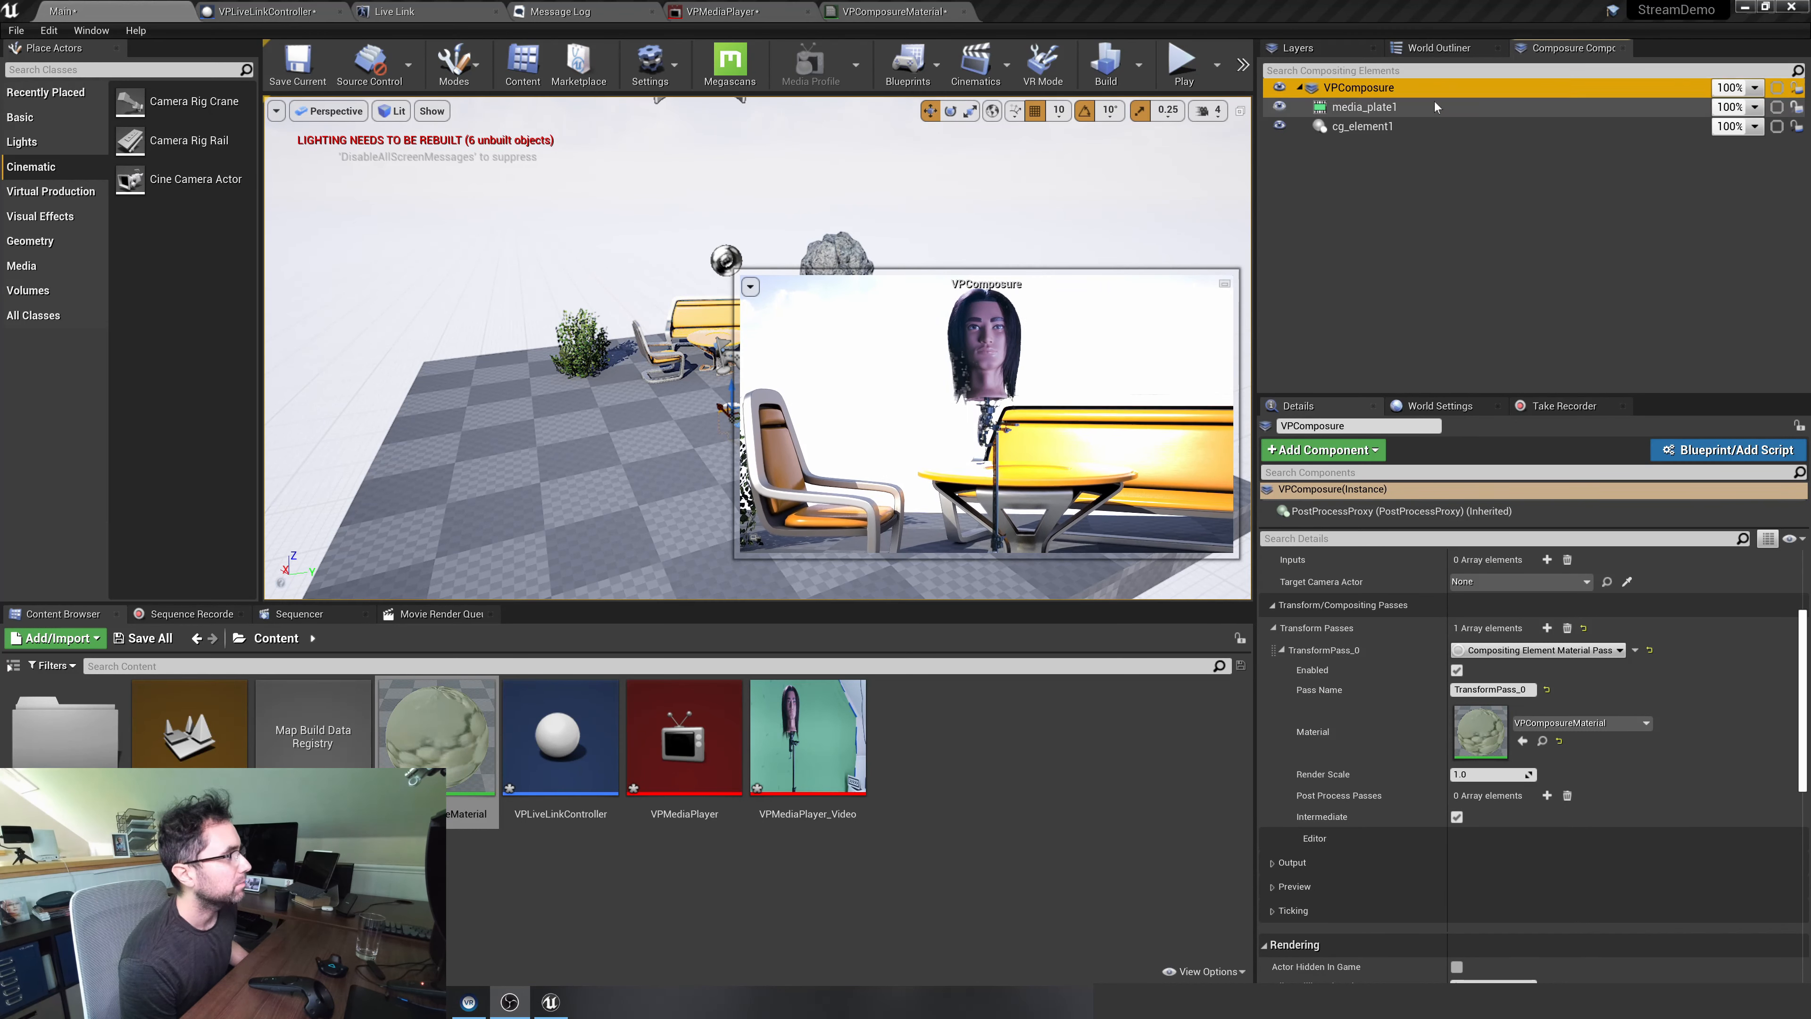
pyautogui.doubleClick(1358, 88)
pyautogui.moveTo(905, 207); pyautogui.dragTo(475, 211)
# Set media_plate1's Chroma Keying key color to a saturated green, hex sRGB 00B265FF, while checking the composite
pyautogui.click(1397, 107)
pyautogui.scroll(-5, 1376, 820)
pyautogui.click(1497, 618)
pyautogui.moveTo(1377, 693); pyautogui.dragTo(1385, 747)
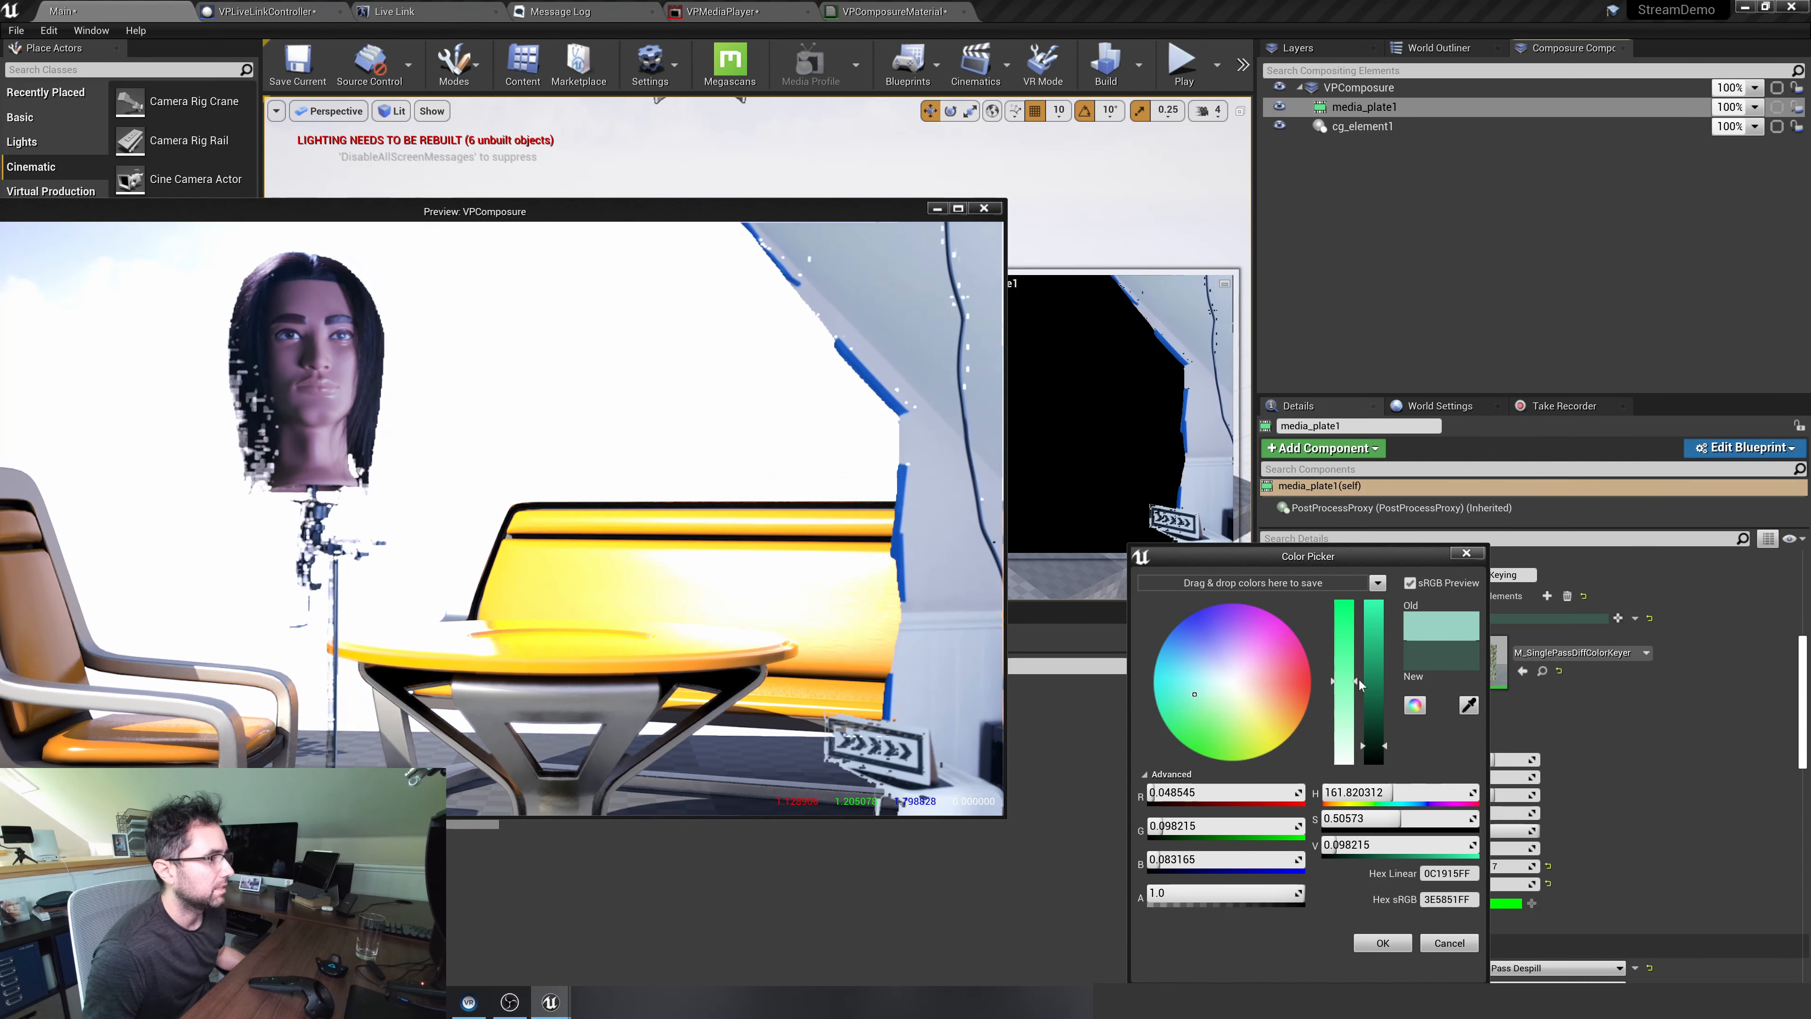
pyautogui.moveTo(1347, 682); pyautogui.dragTo(1350, 603)
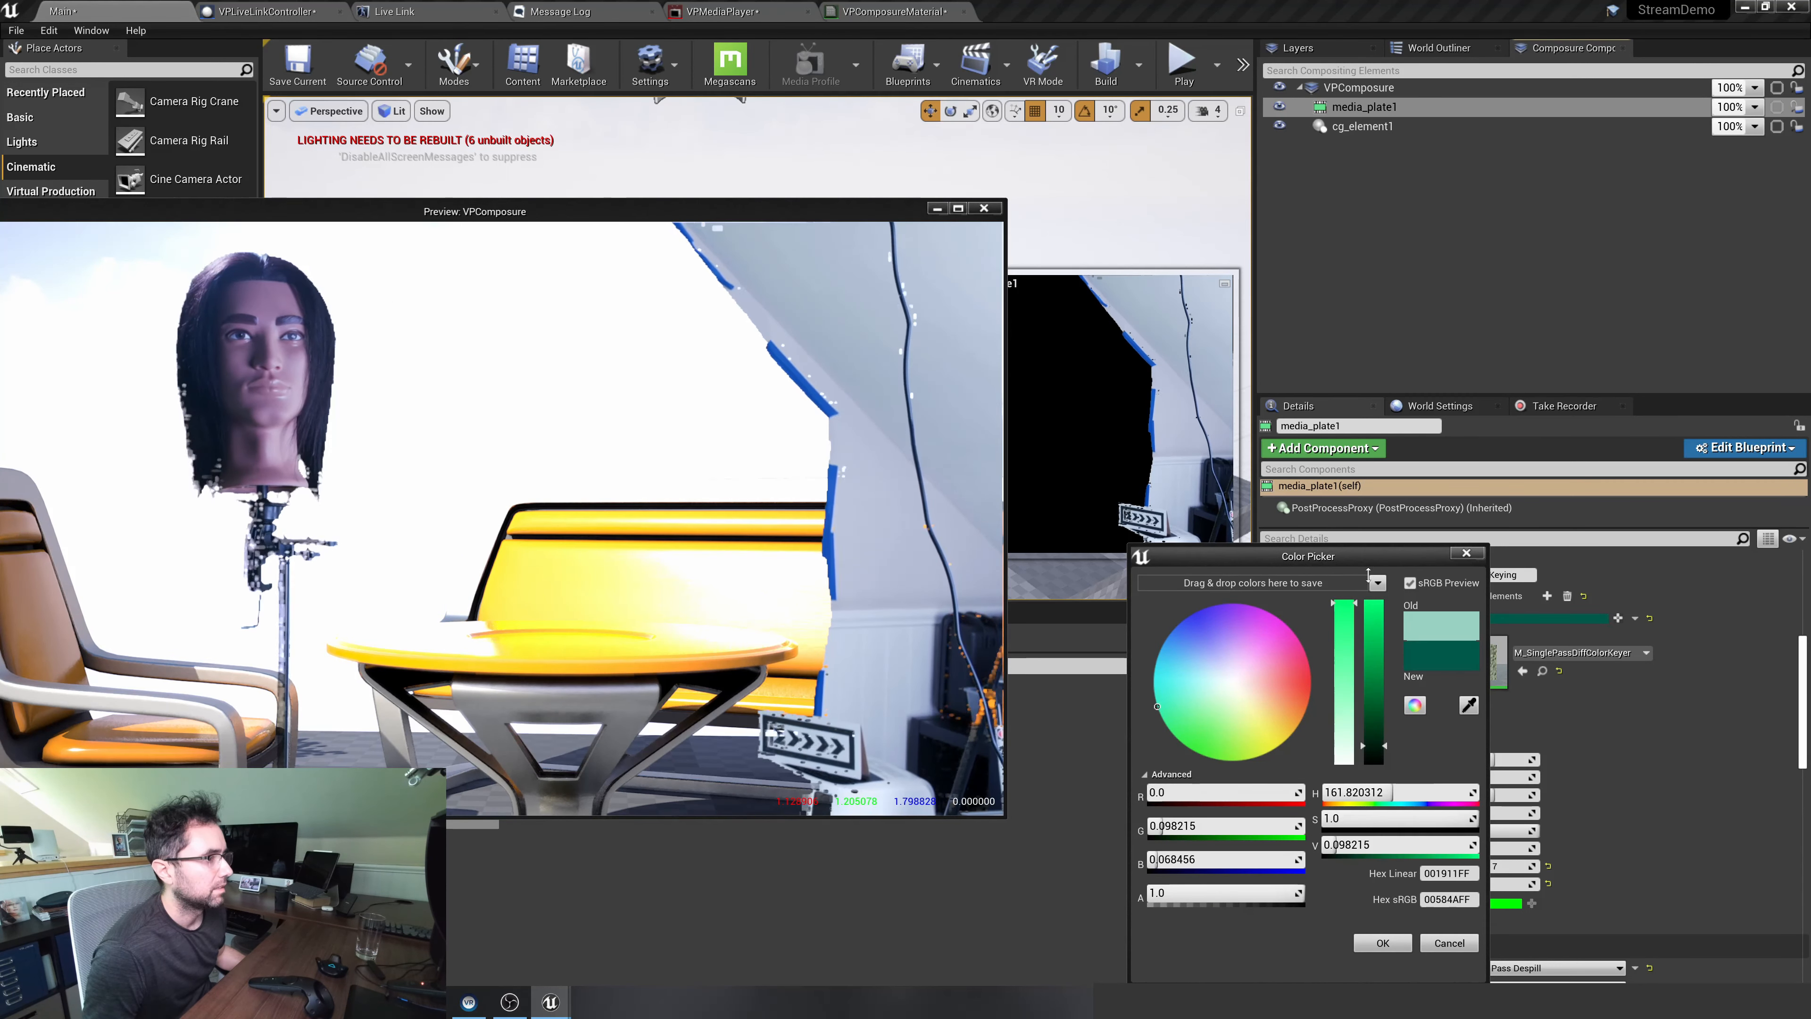
pyautogui.moveTo(1375, 692); pyautogui.dragTo(1380, 763)
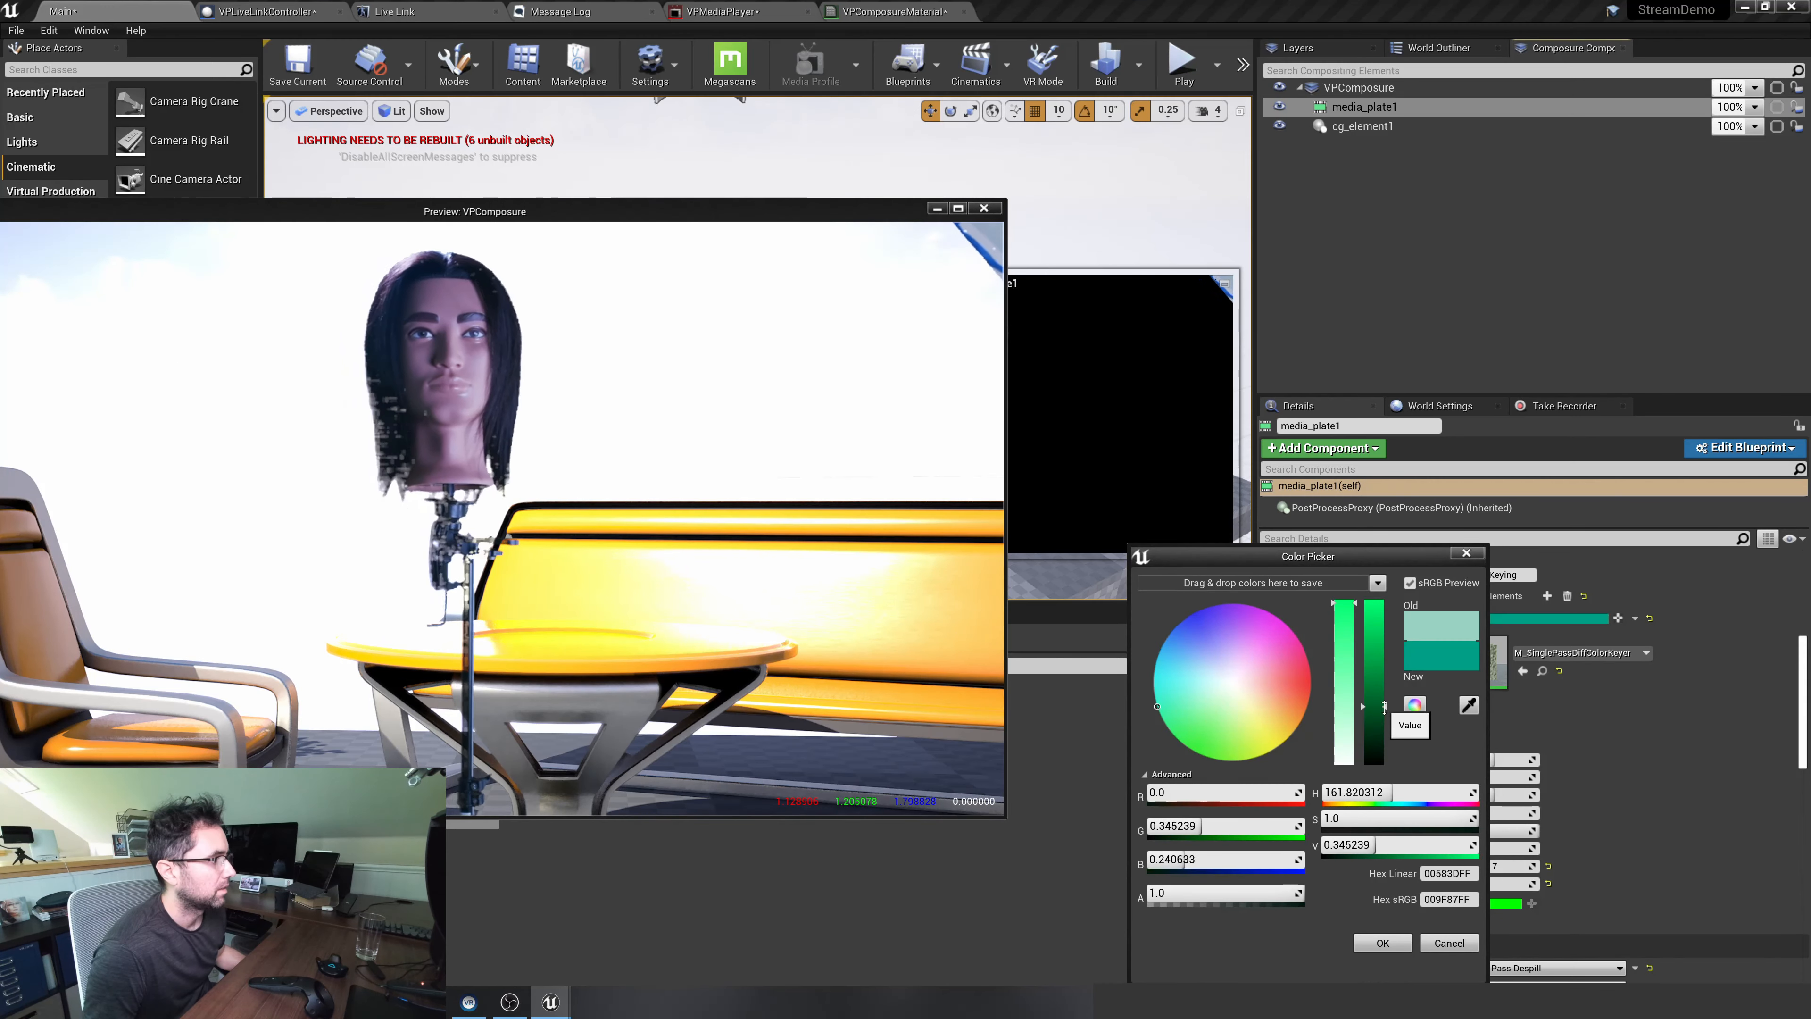
pyautogui.moveTo(1381, 763); pyautogui.dragTo(1385, 602)
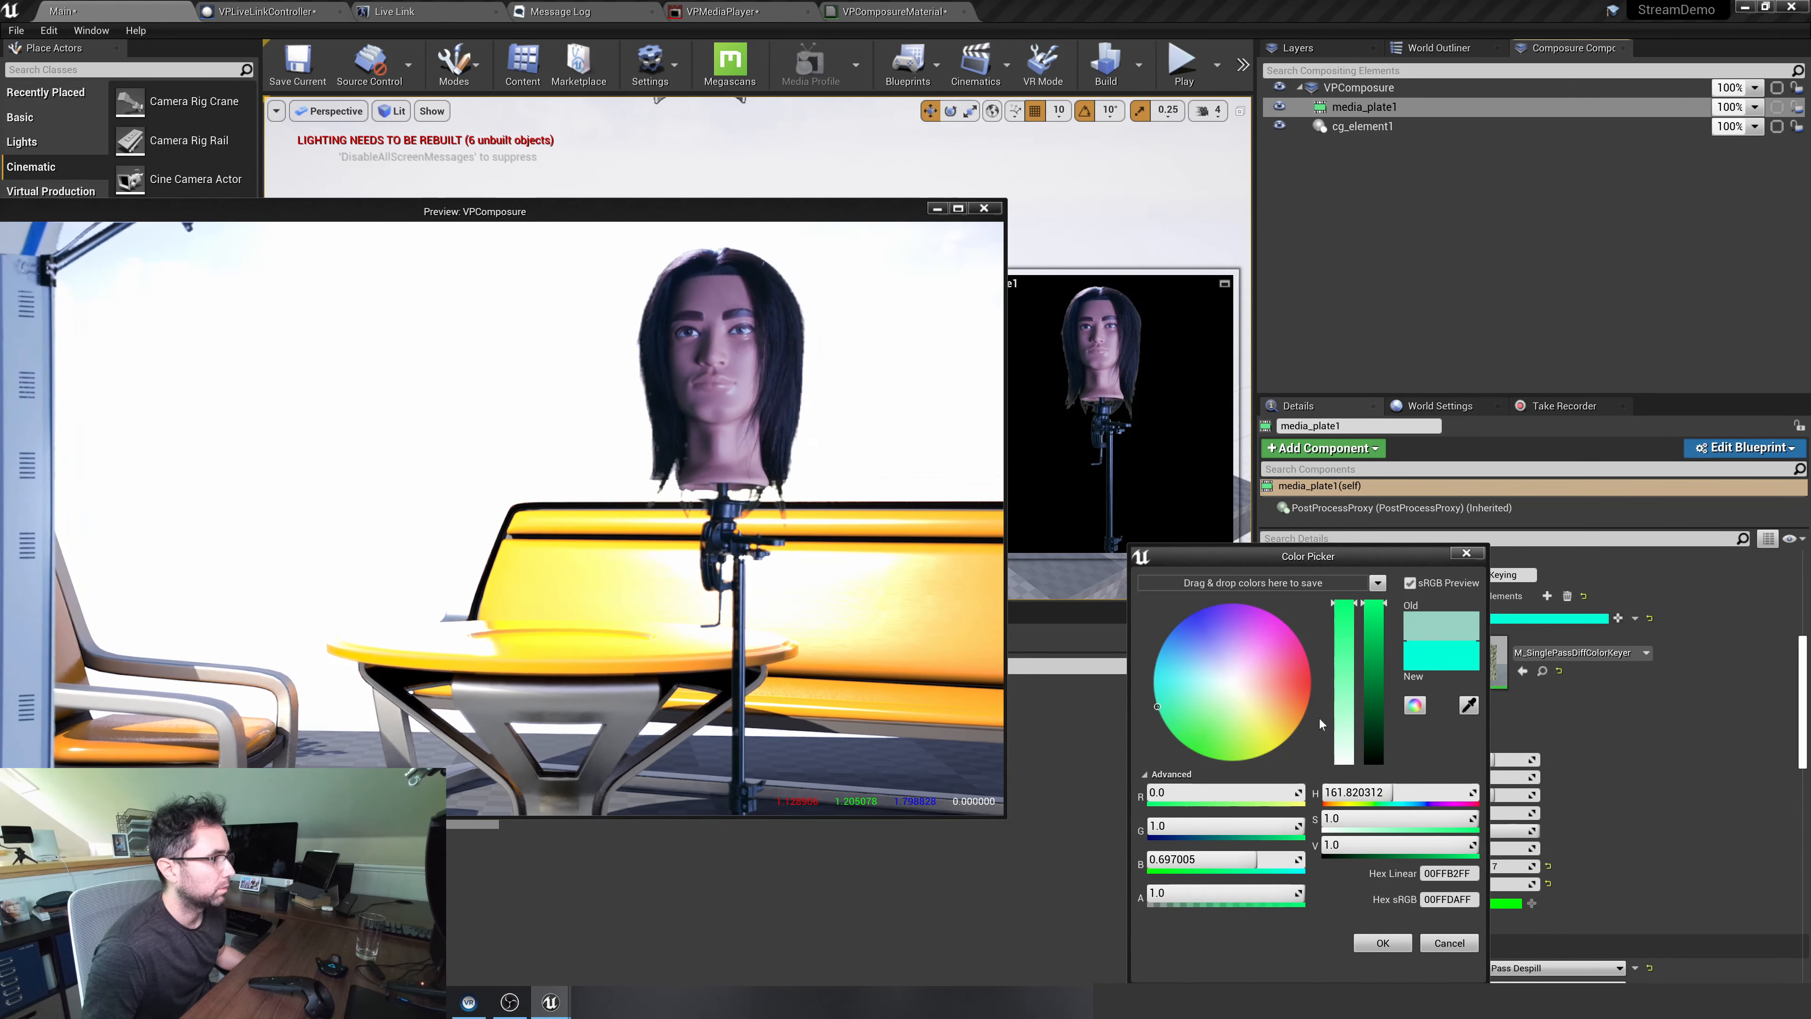
pyautogui.moveTo(1156, 713); pyautogui.dragTo(1151, 729)
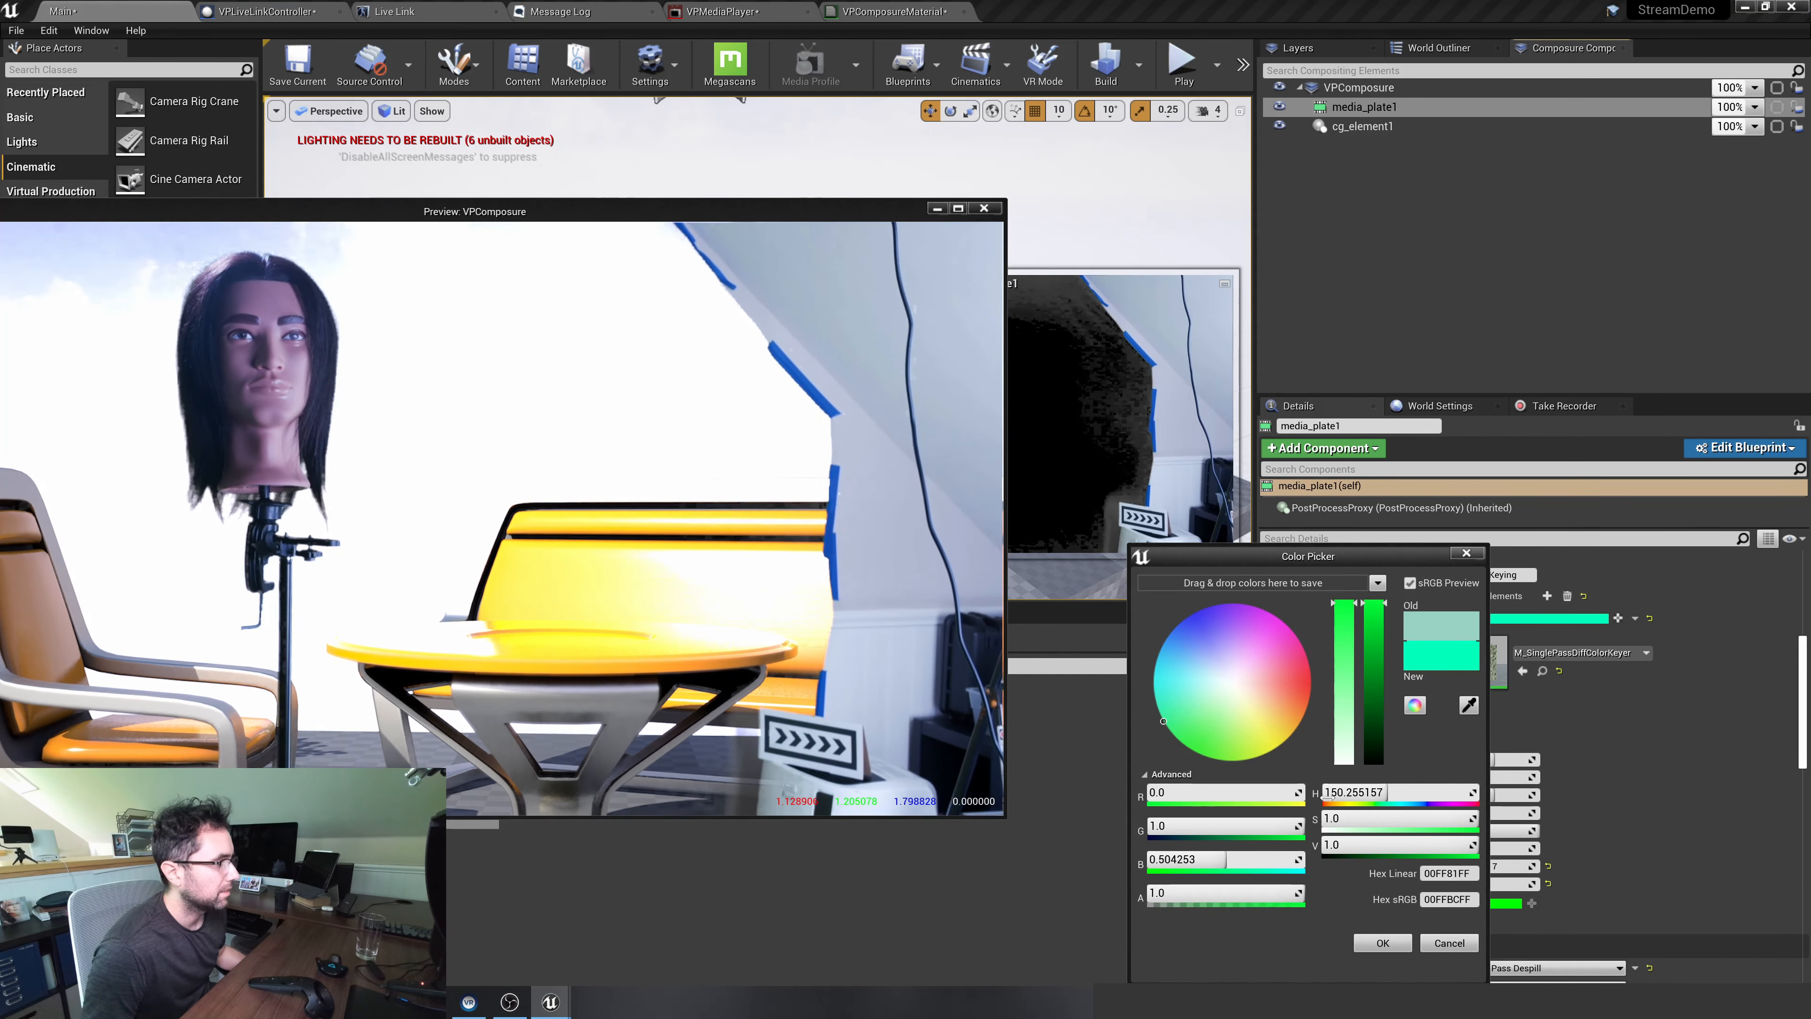
pyautogui.click(1379, 613)
pyautogui.moveTo(1380, 703)
pyautogui.mouseDown()
pyautogui.moveTo(1361, 531)
pyautogui.moveTo(1358, 689)
pyautogui.mouseUp()
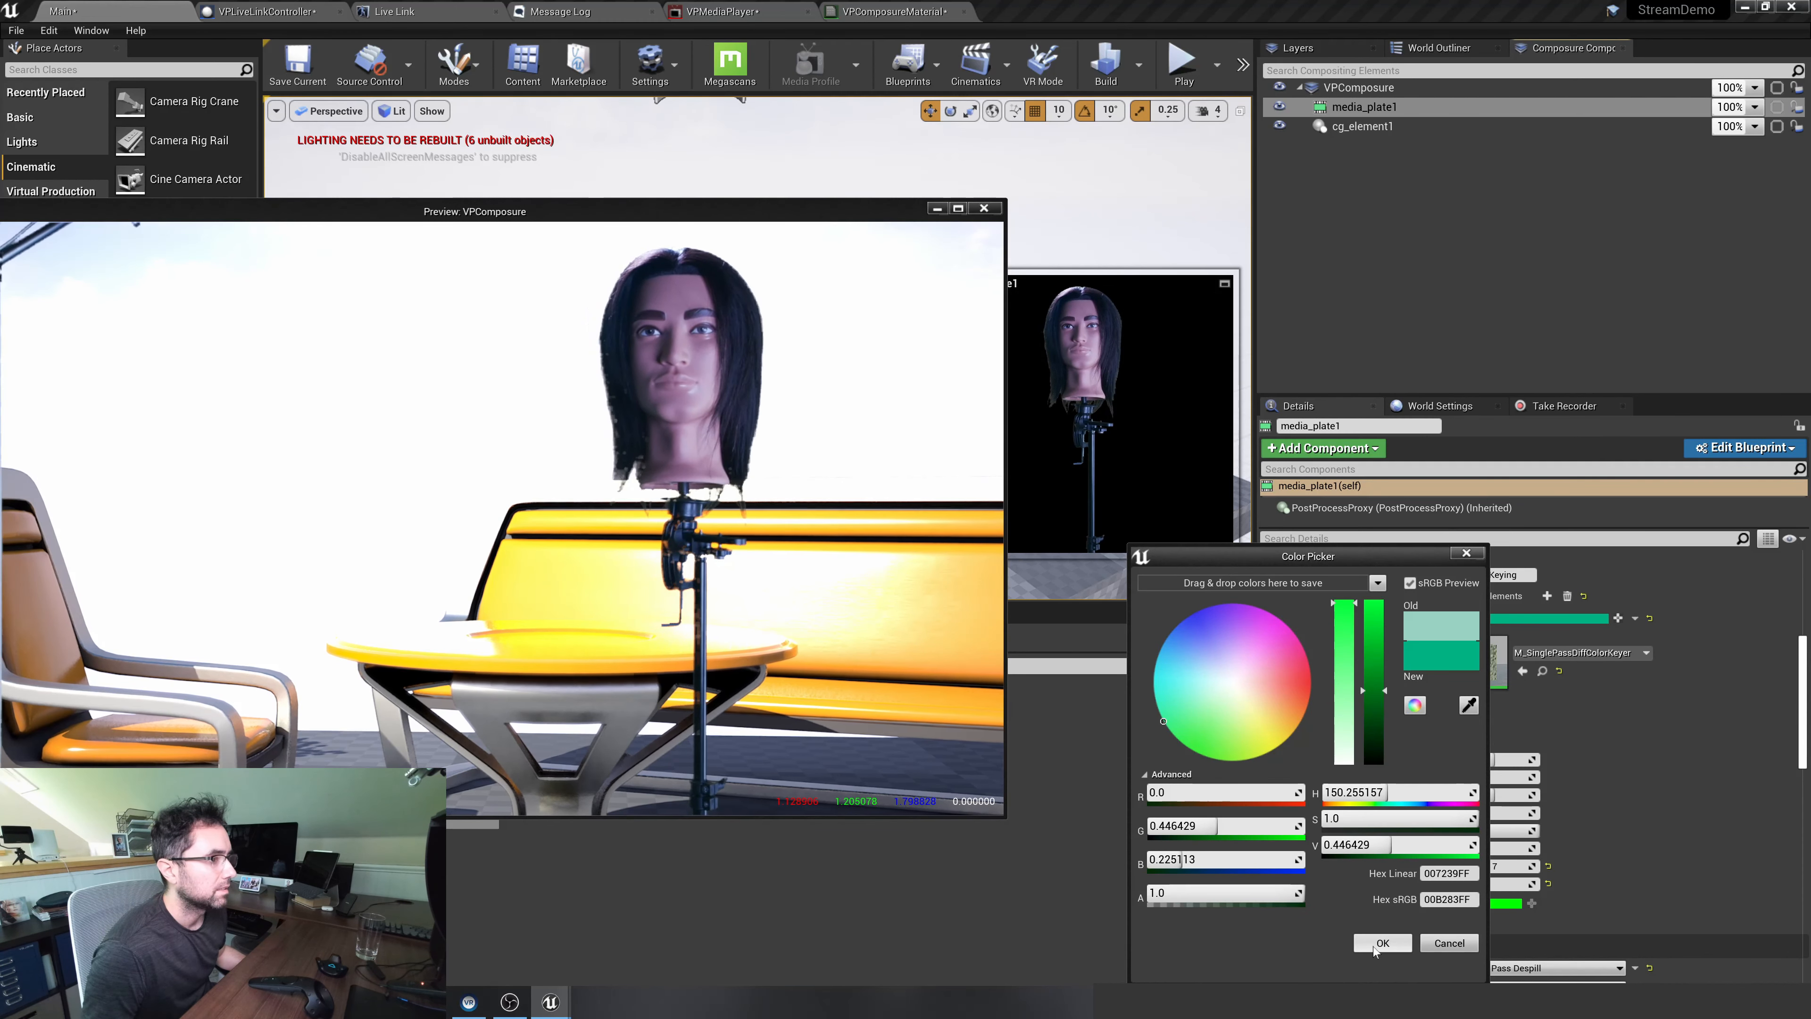
pyautogui.moveTo(1166, 719)
pyautogui.mouseDown()
pyautogui.moveTo(1207, 737)
pyautogui.moveTo(1173, 738)
pyautogui.mouseUp()
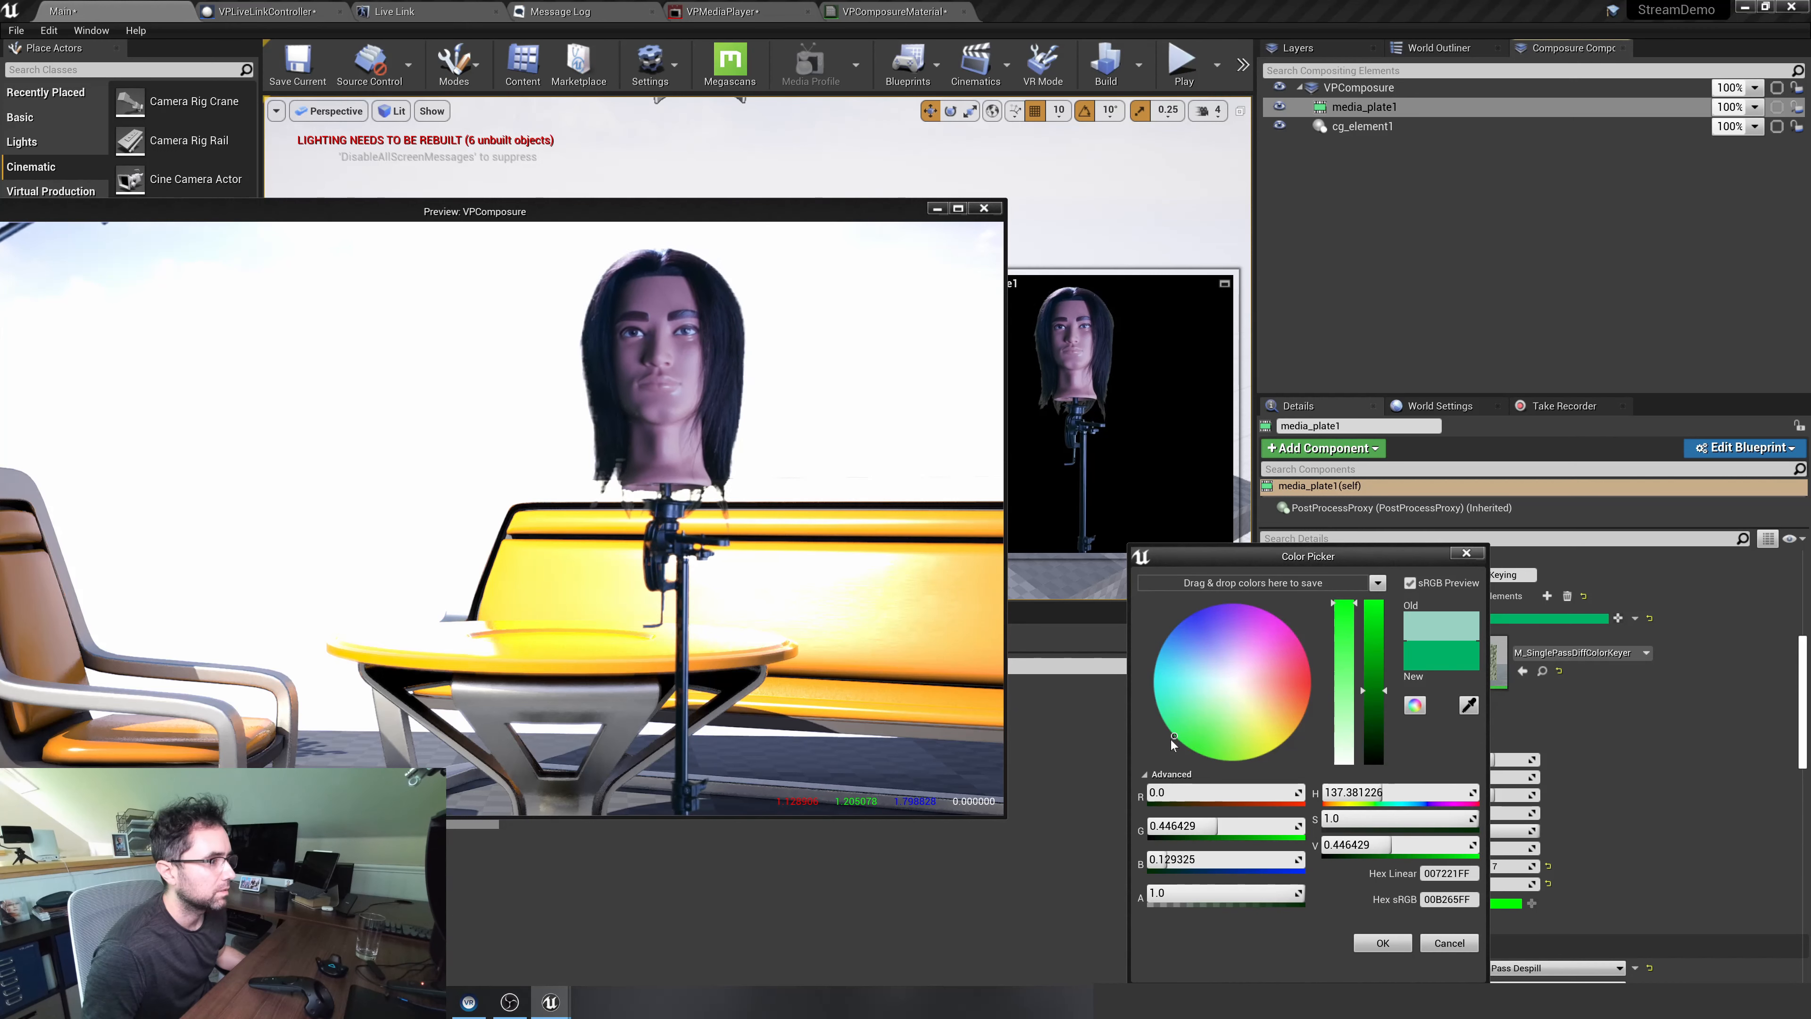
pyautogui.click(1382, 942)
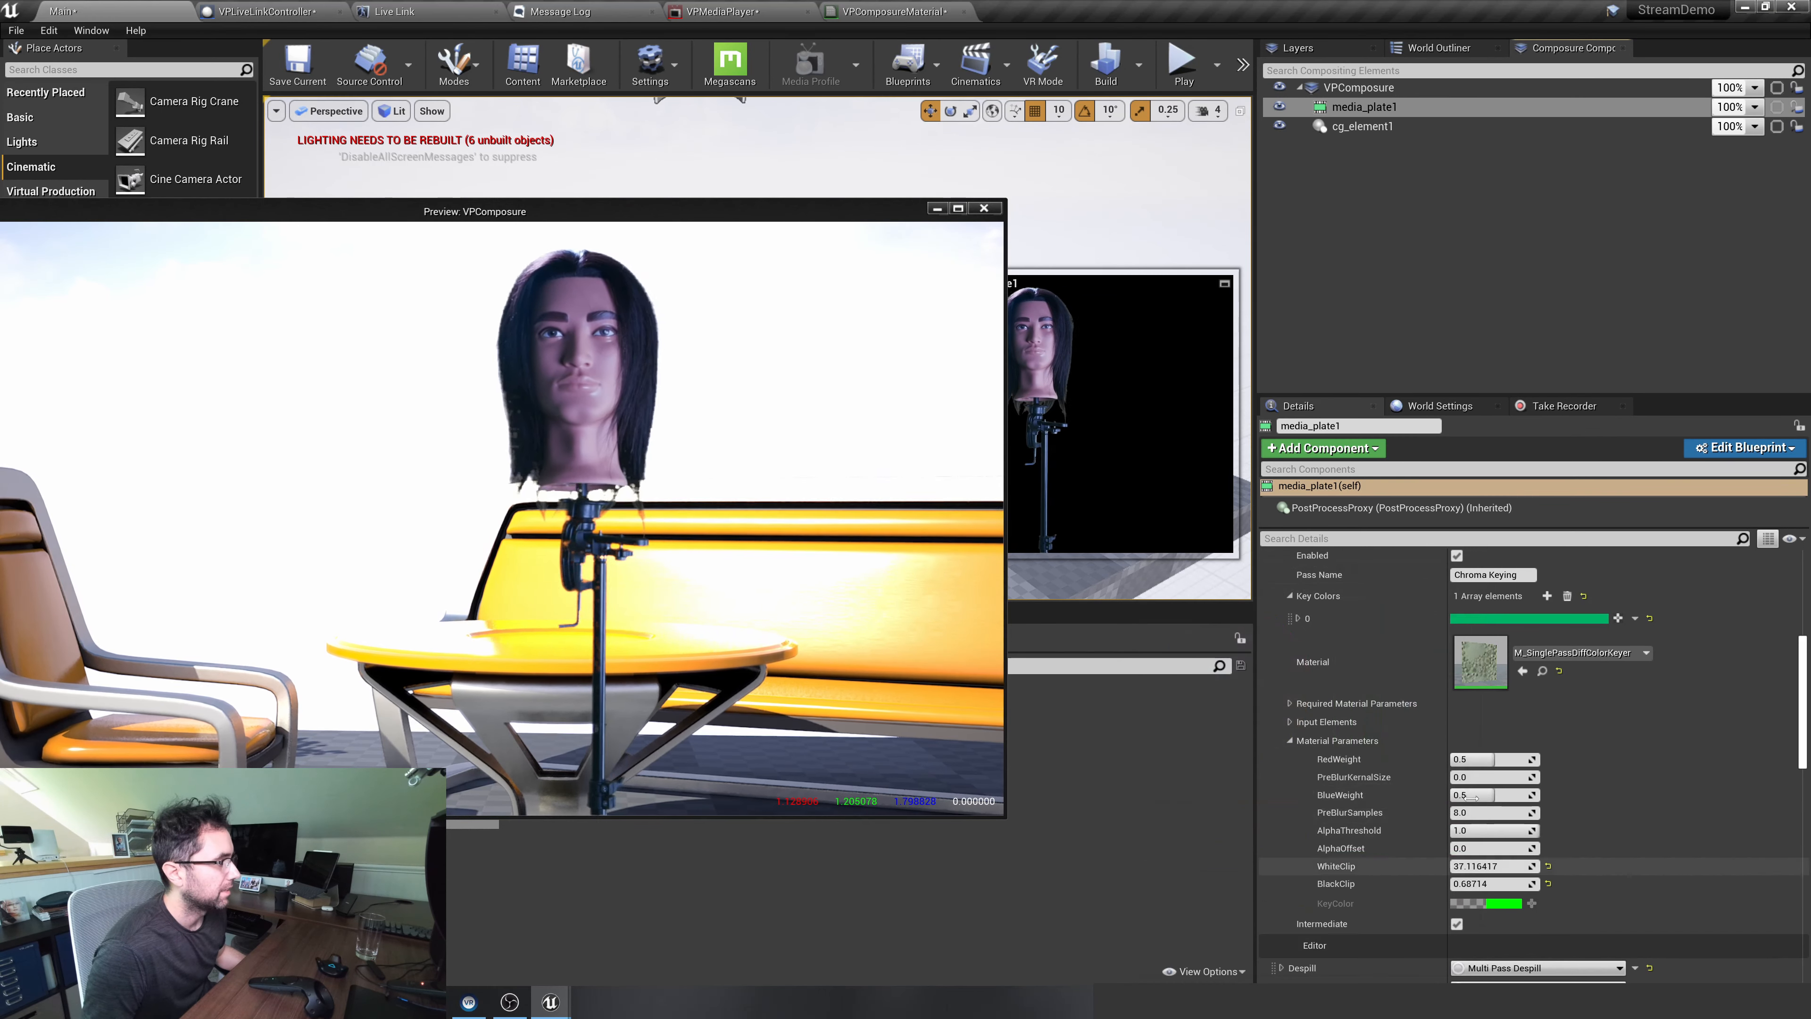
# Set media_plate1's Chroma Keying parameters to about 0.28 AlphaOffset, 26.71 WhiteClip and 0.839 BlackClip
pyautogui.scroll(-2, 1468, 685)
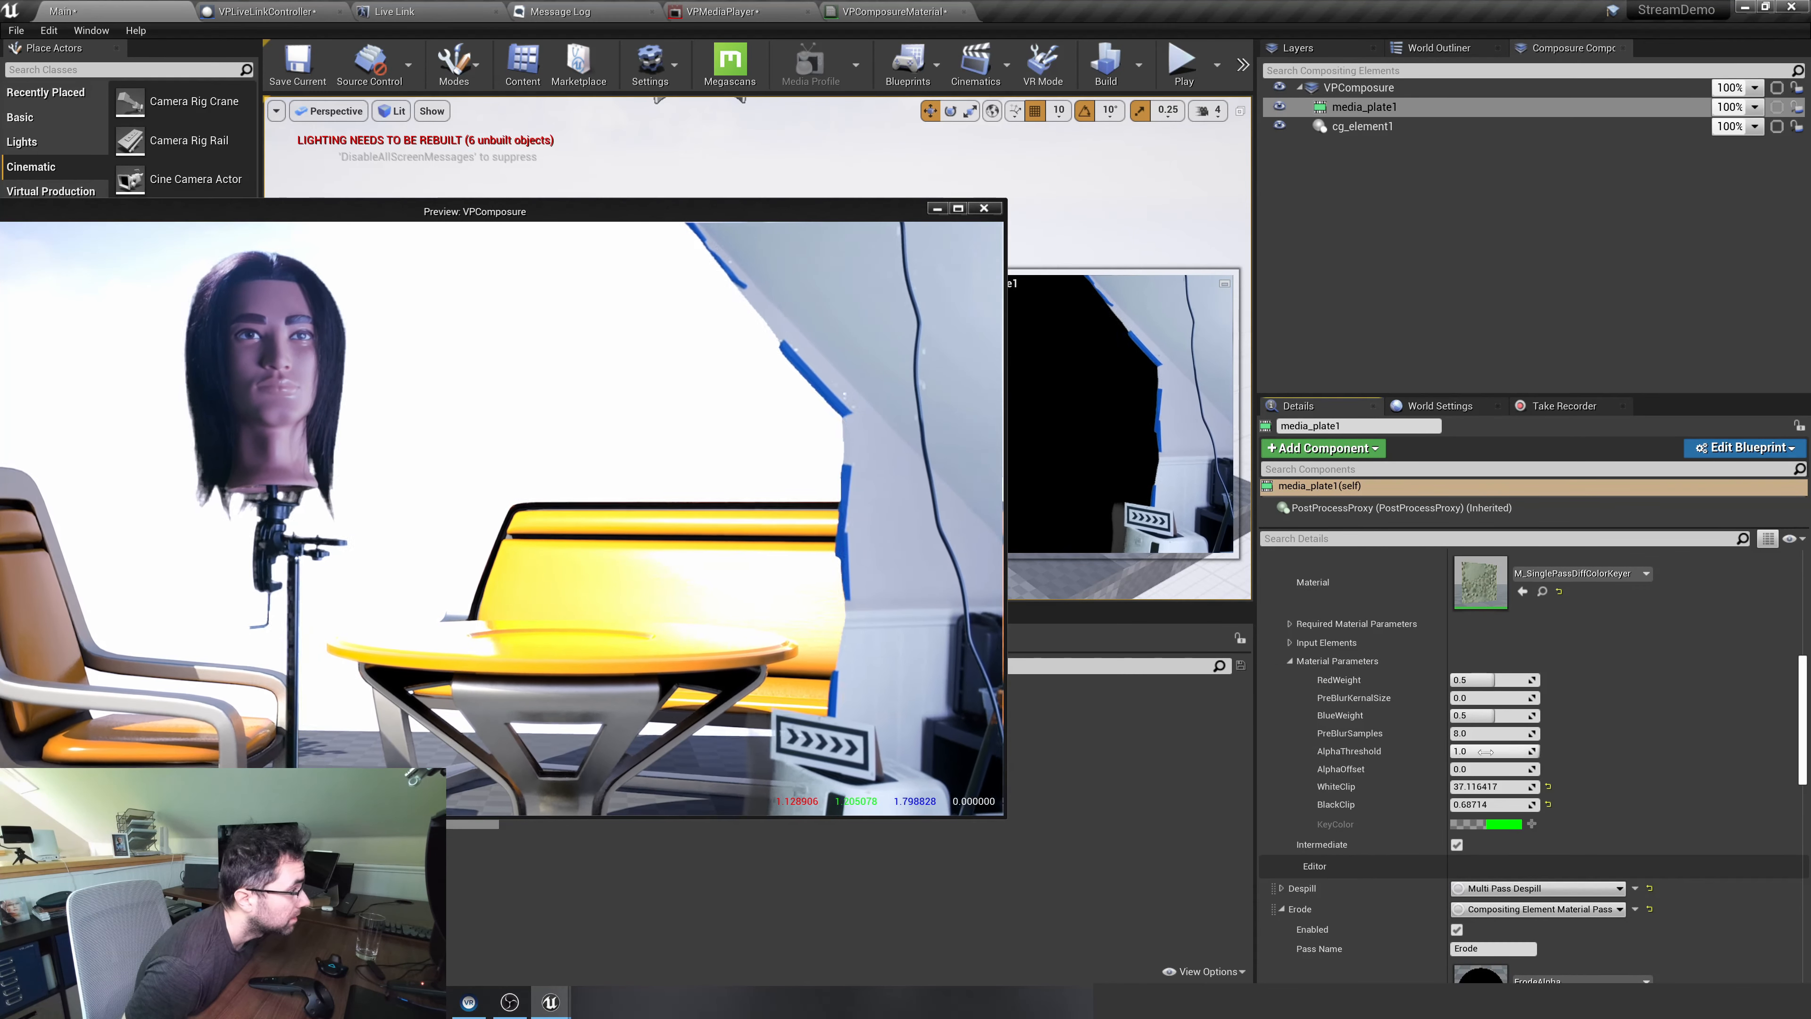
pyautogui.moveTo(1463, 768); pyautogui.dragTo(1481, 804)
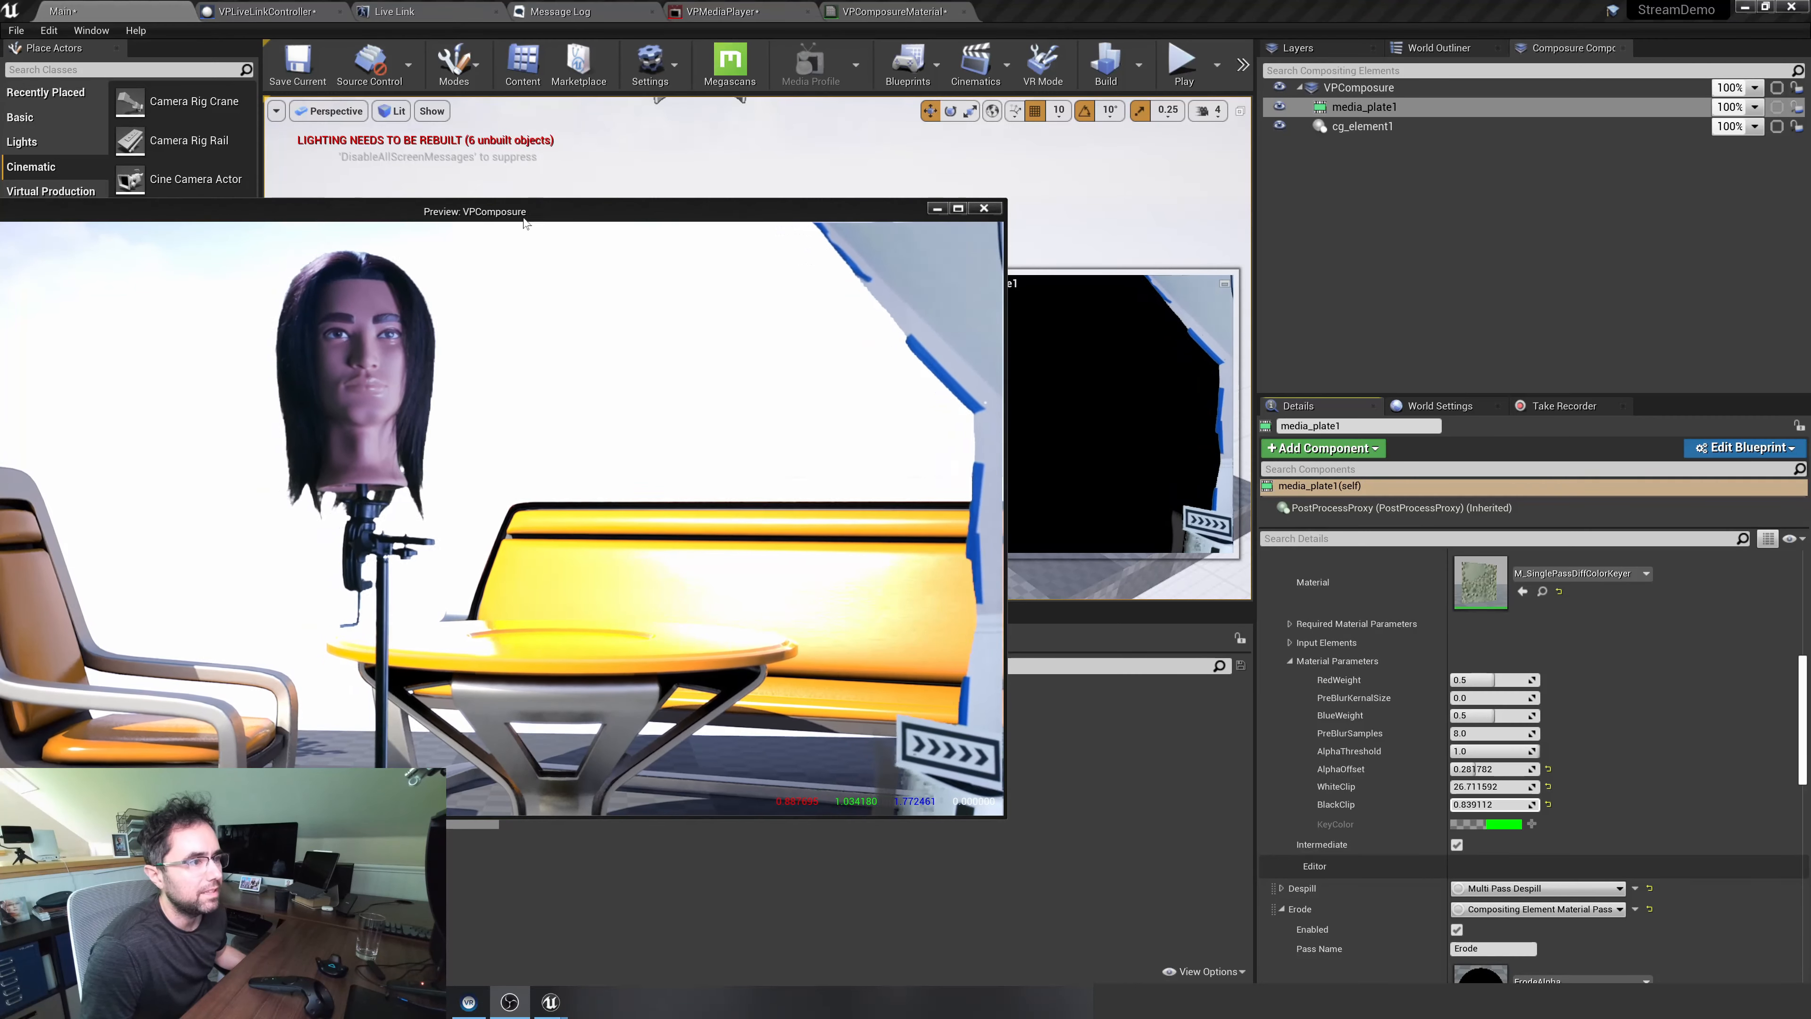
# Check the composite in the separate preview, close that window, and select VPComposure
pyautogui.moveTo(528, 216); pyautogui.dragTo(695, 185)
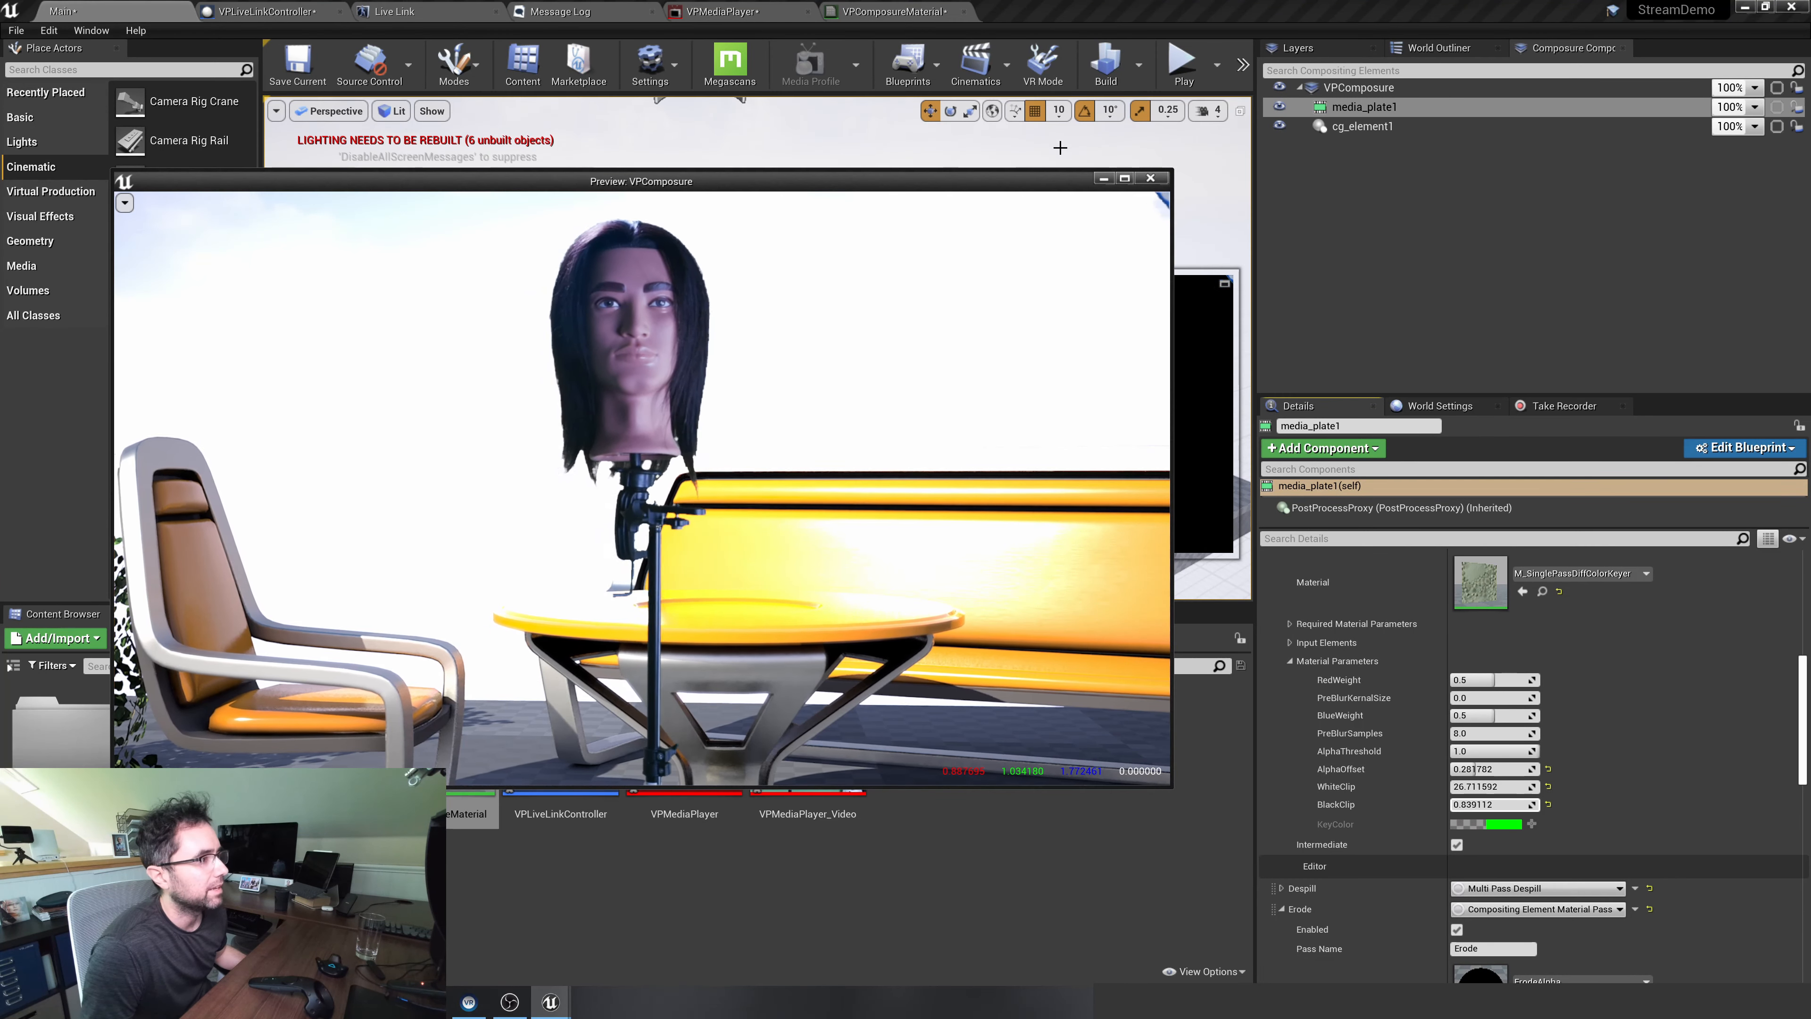
pyautogui.click(1151, 177)
pyautogui.click(1358, 88)
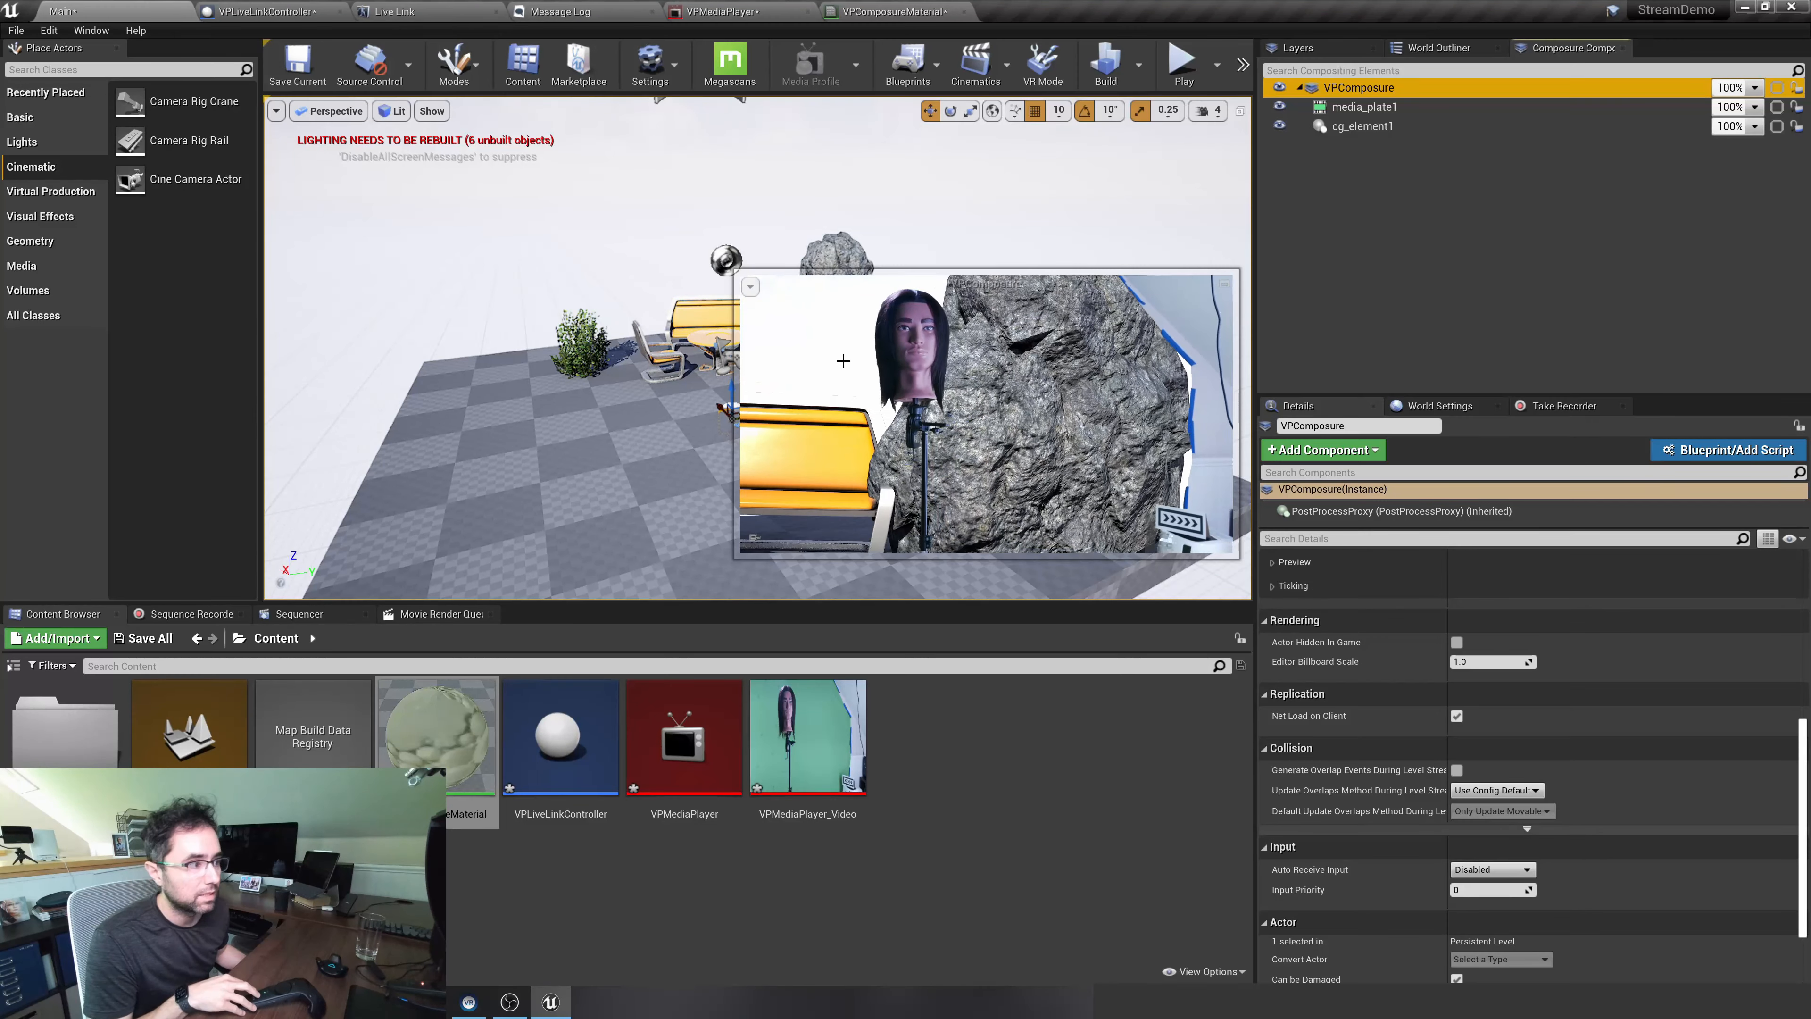
# Check the SteamVRTracker subject in Live Link, and assign it as the Subject Representation of VPLiveLinkController's LiveLinkComponentController
pyautogui.click(443, 16)
pyautogui.click(359, 303)
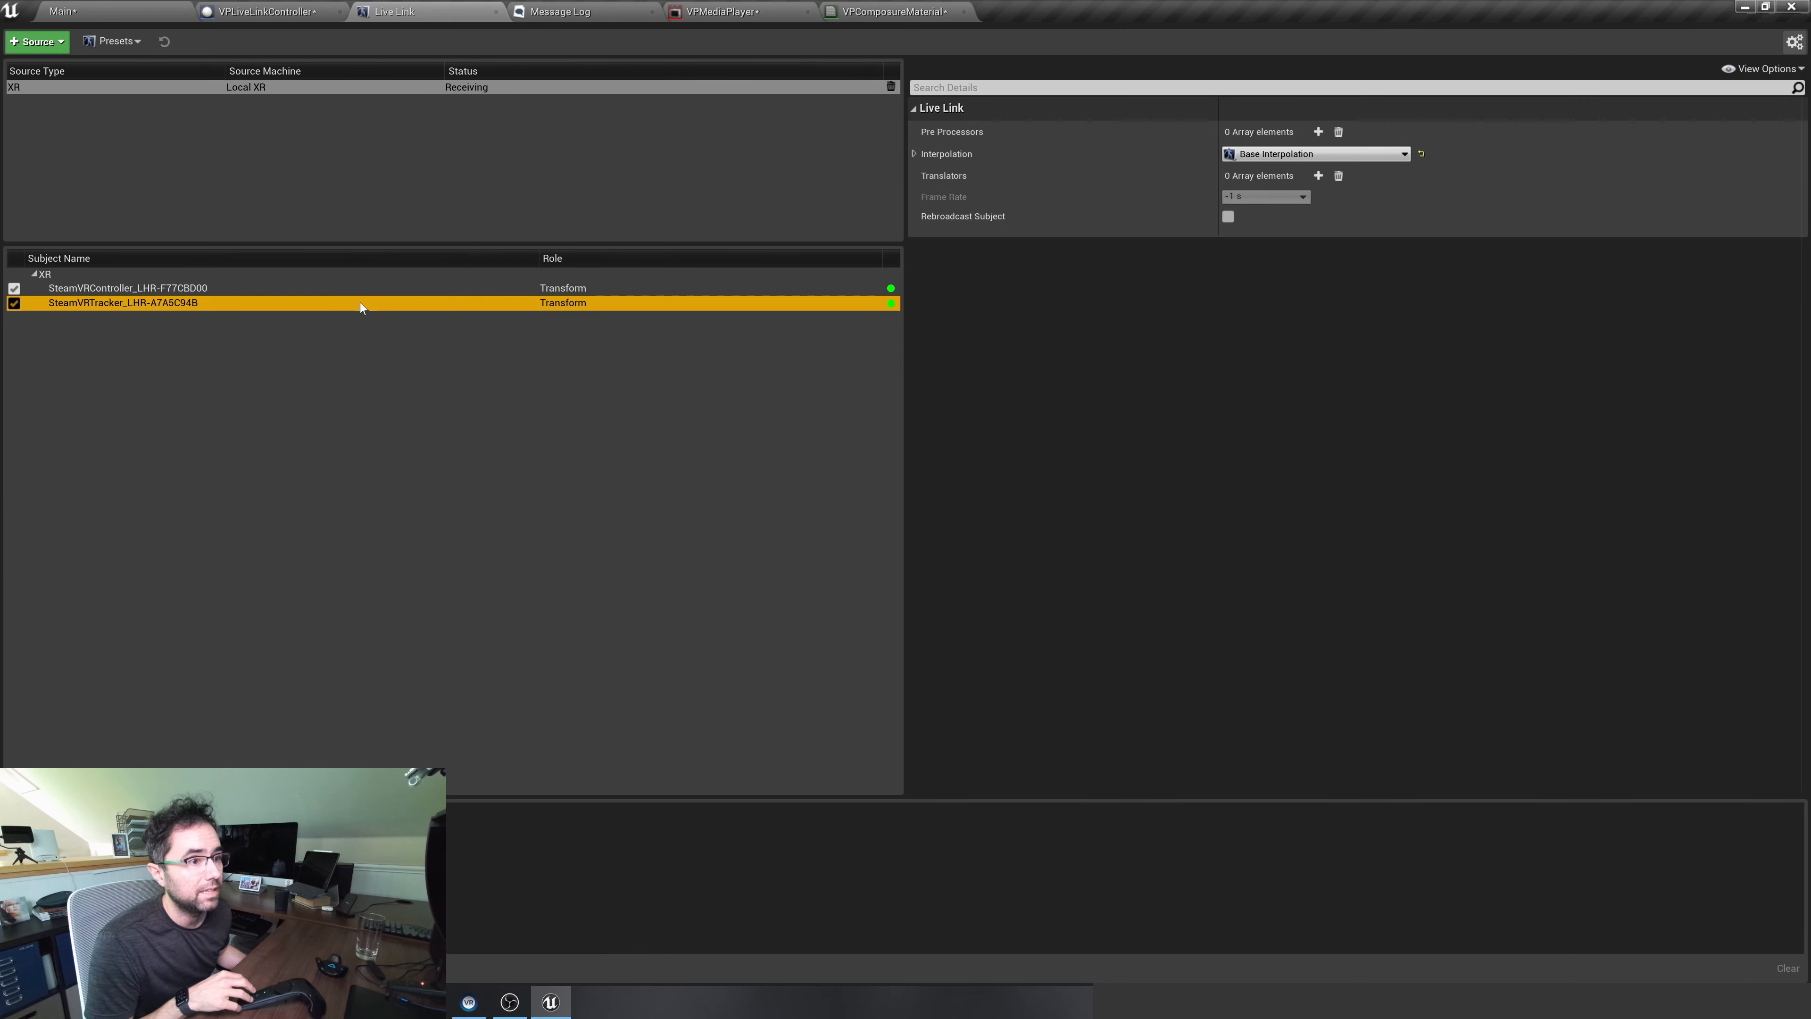
pyautogui.click(271, 11)
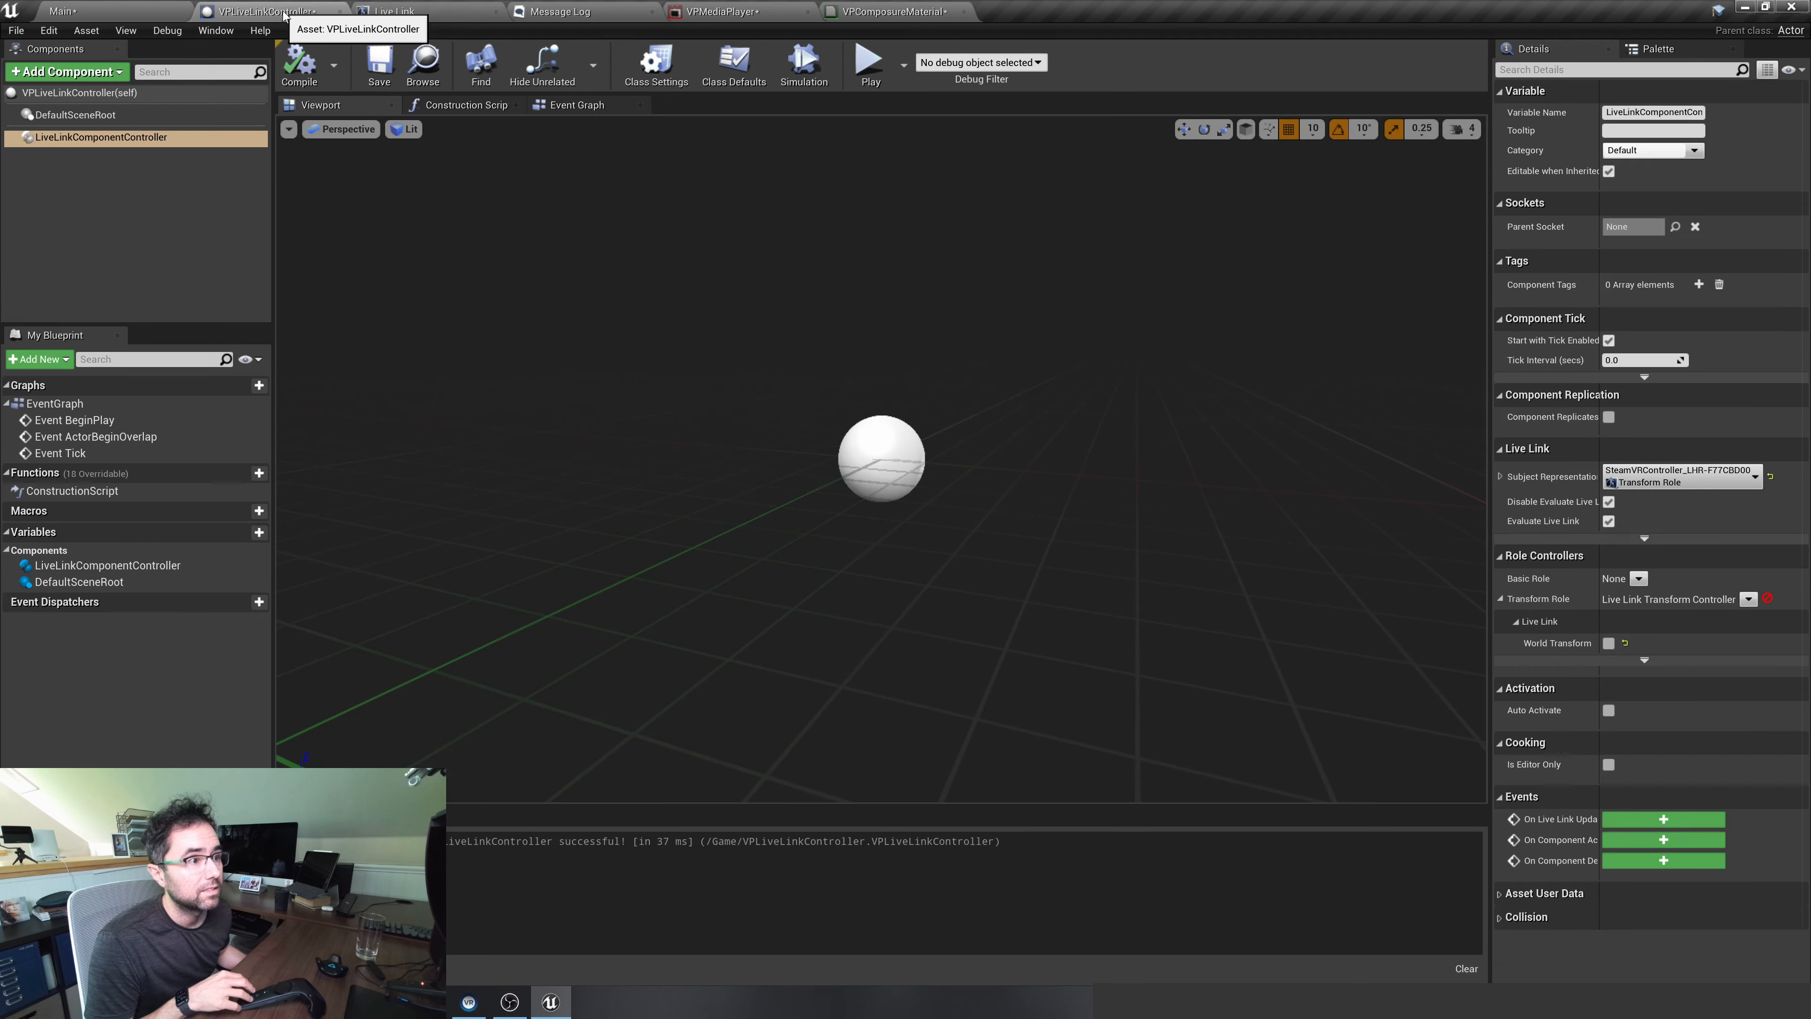
pyautogui.click(178, 137)
pyautogui.click(1740, 474)
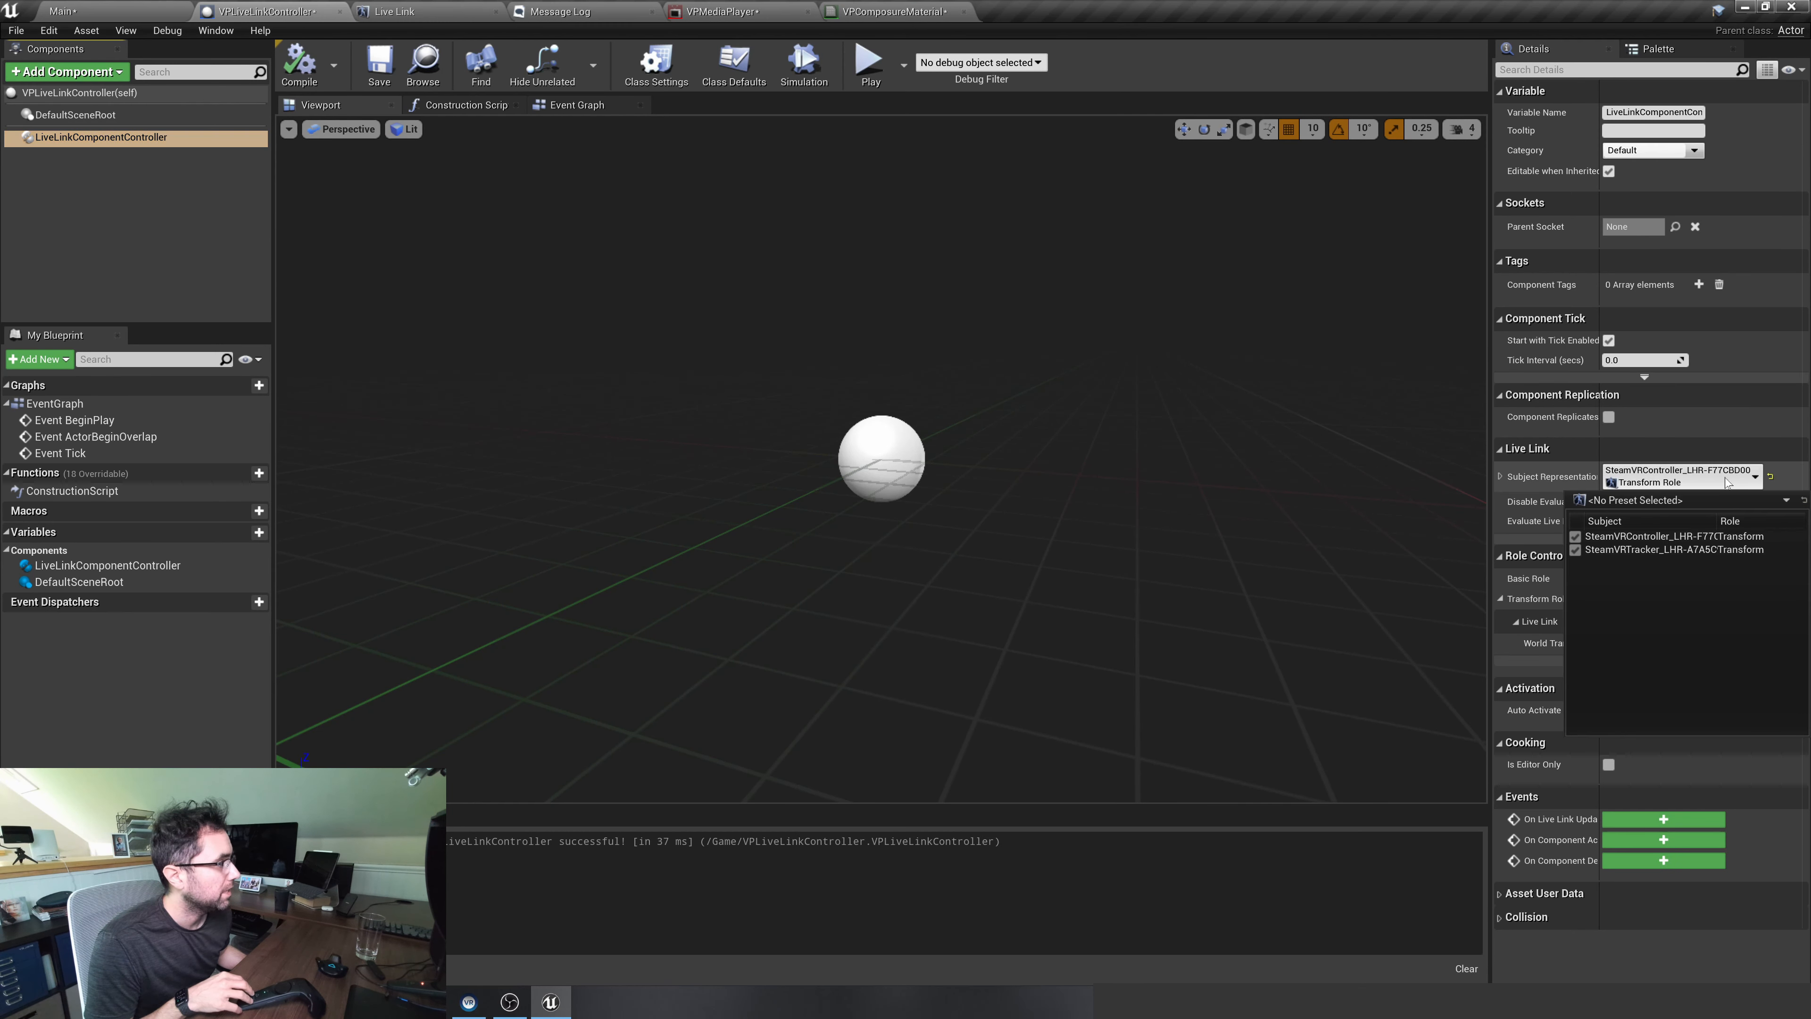
pyautogui.click(1701, 551)
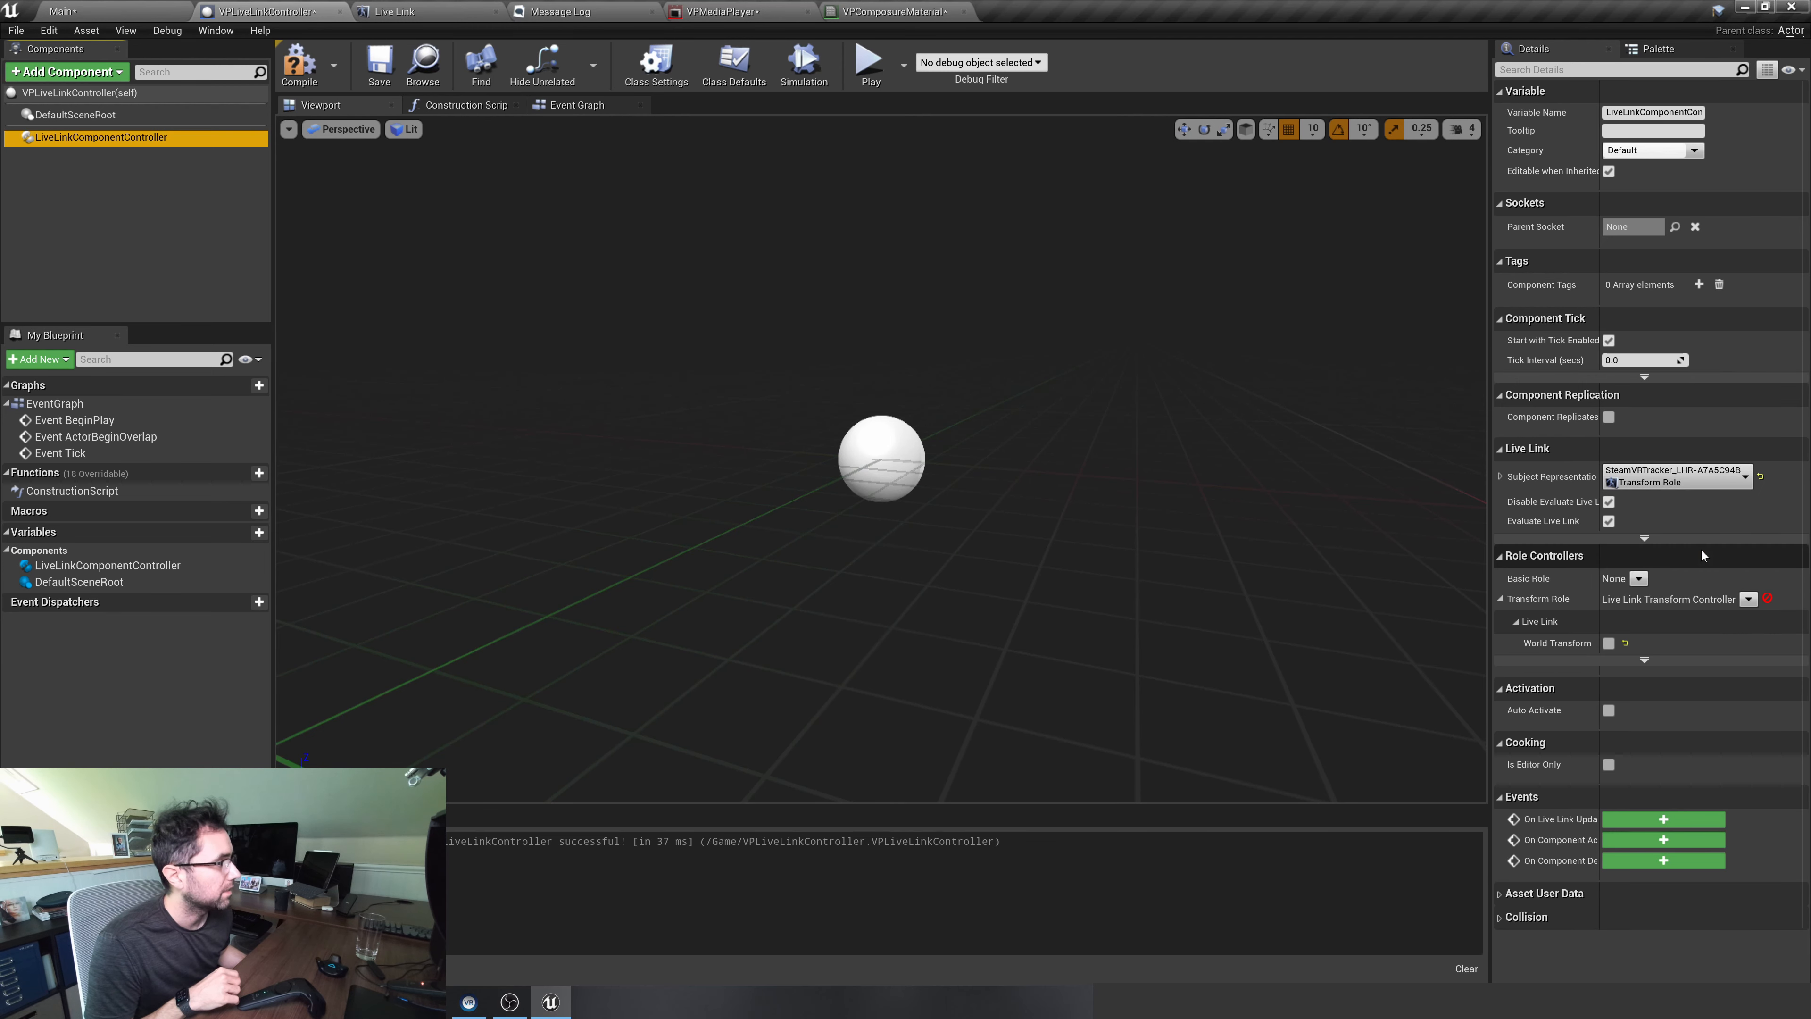
# Examine in the Main level how the tracked camera moves relative to the floor and furniture
pyautogui.click(118, 14)
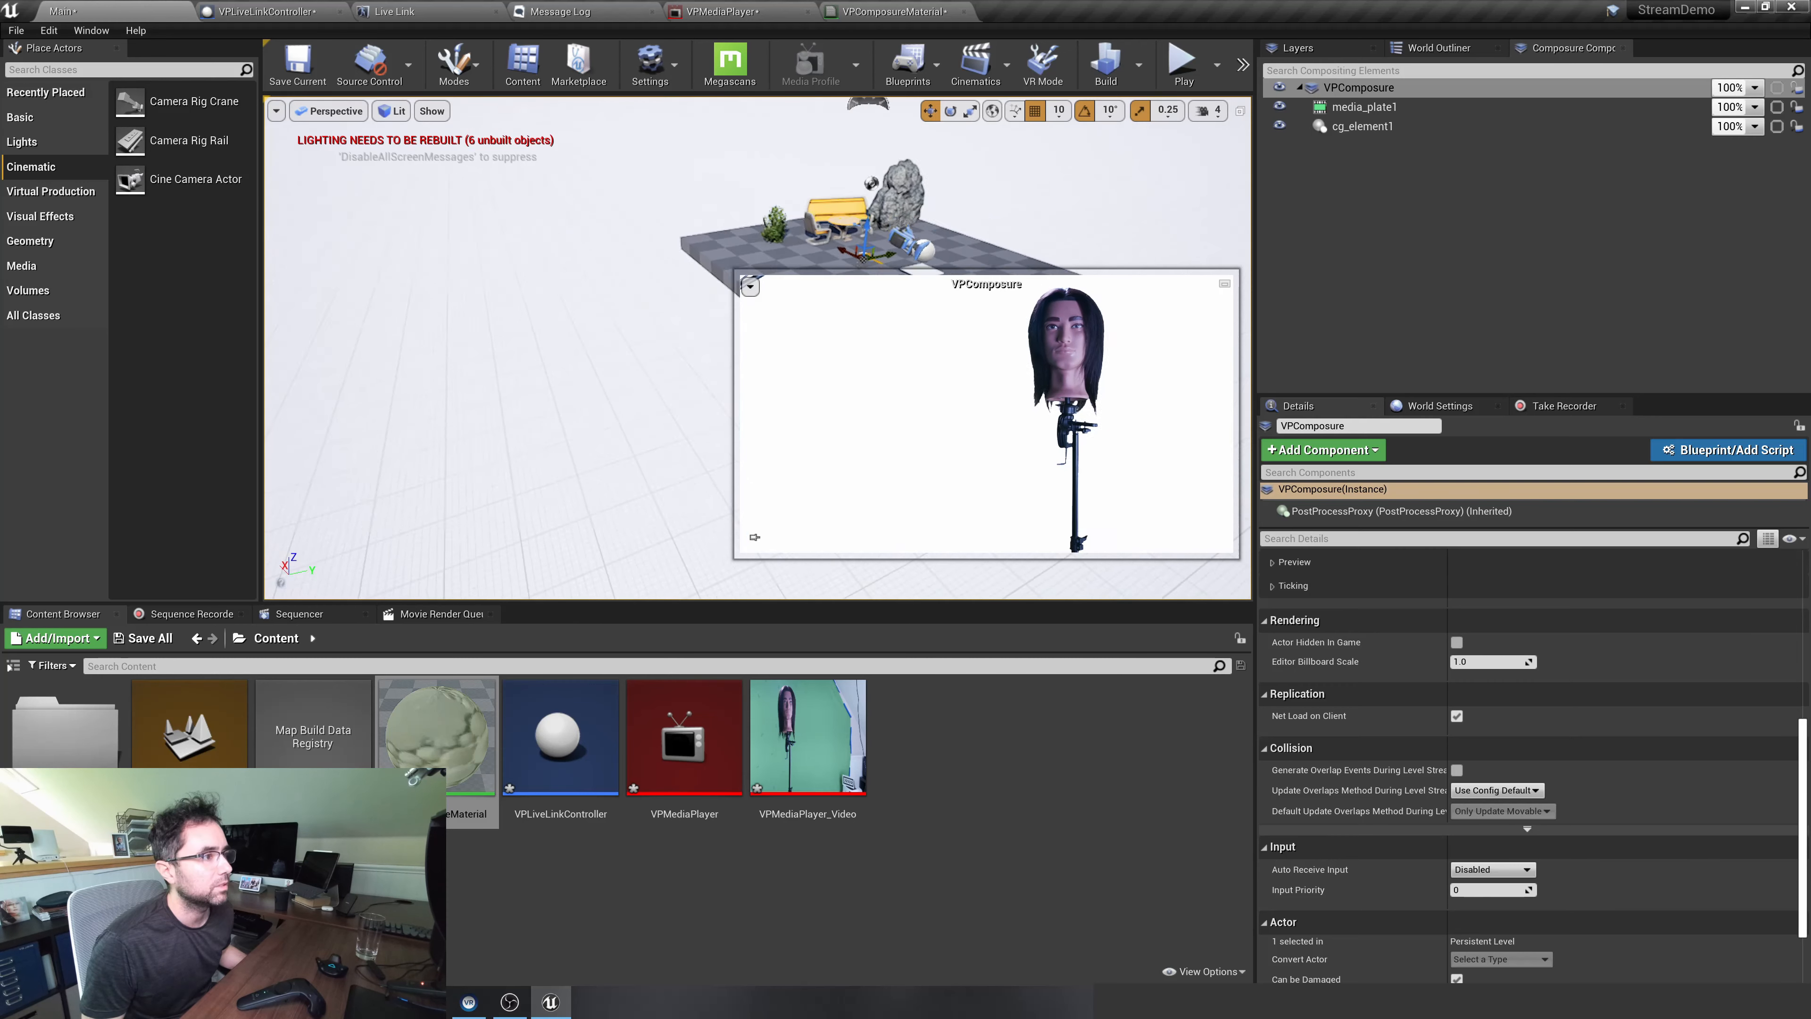
pyautogui.click(1458, 168)
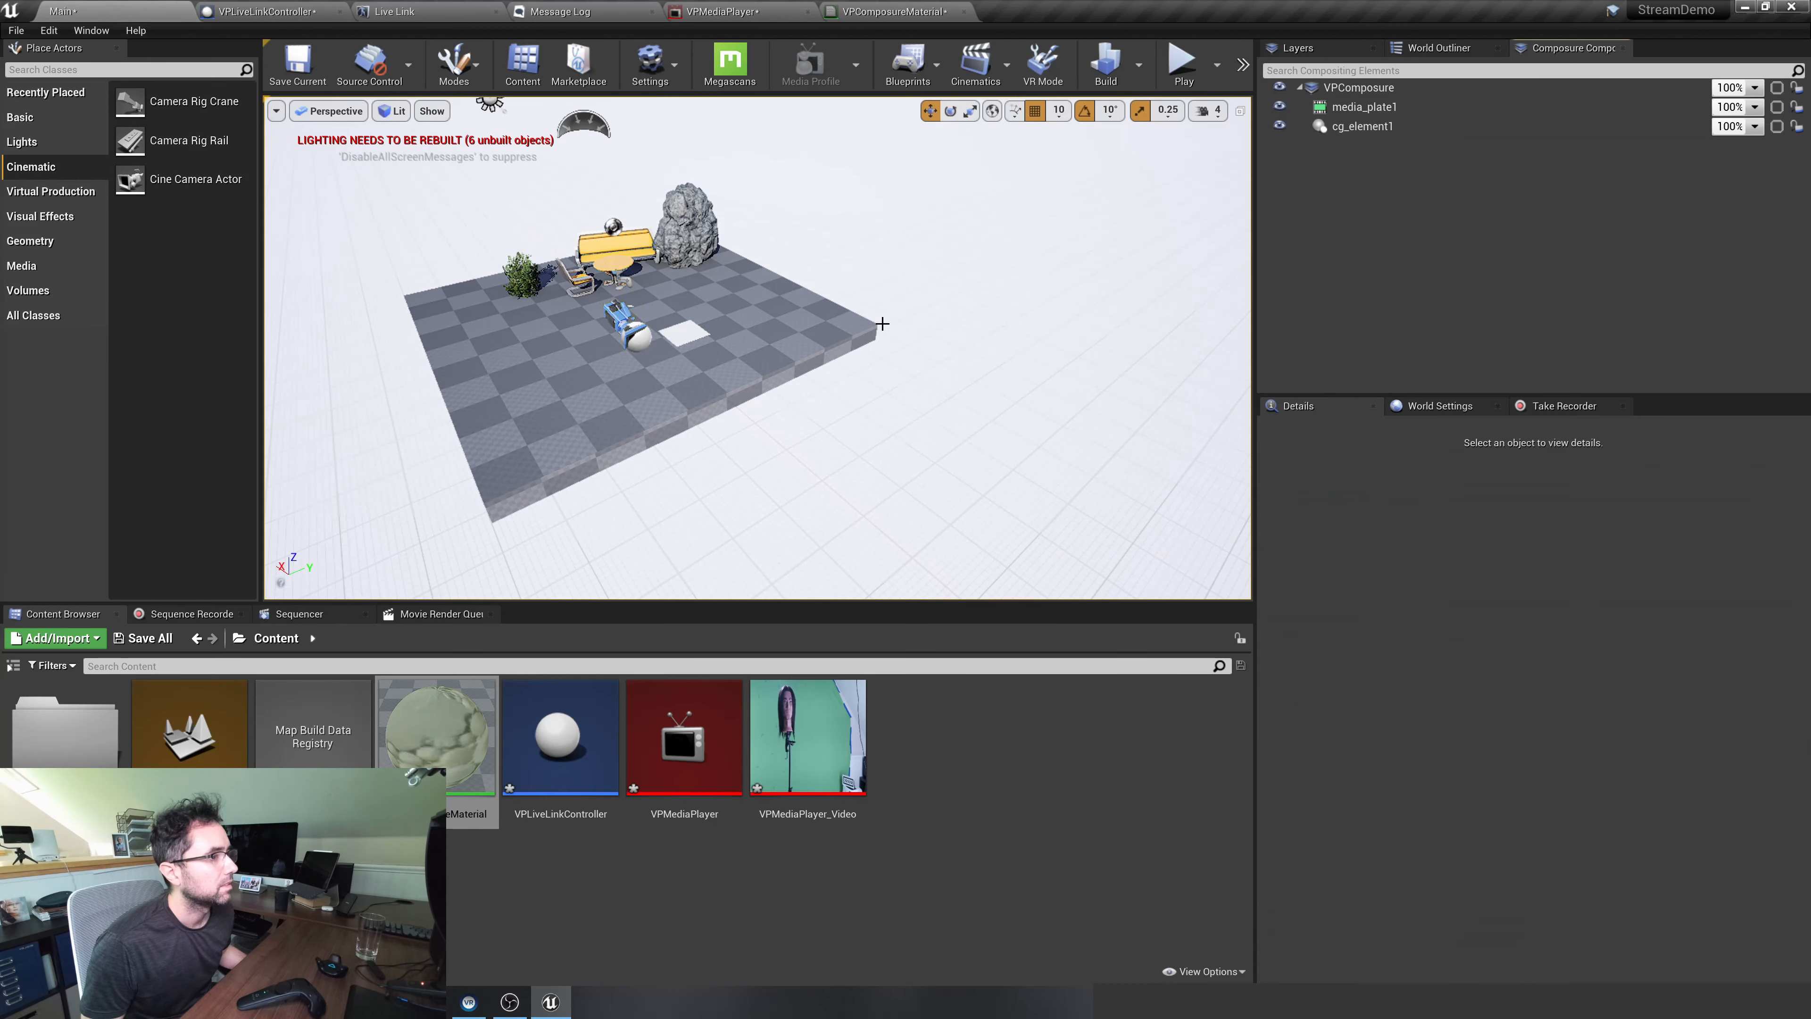
pyautogui.press('w')
pyautogui.moveTo(883, 324); pyautogui.dragTo(799, 249, button='right')
pyautogui.press('q')
pyautogui.press('w')
pyautogui.moveTo(706, 453); pyautogui.dragTo(699, 457, button='right')
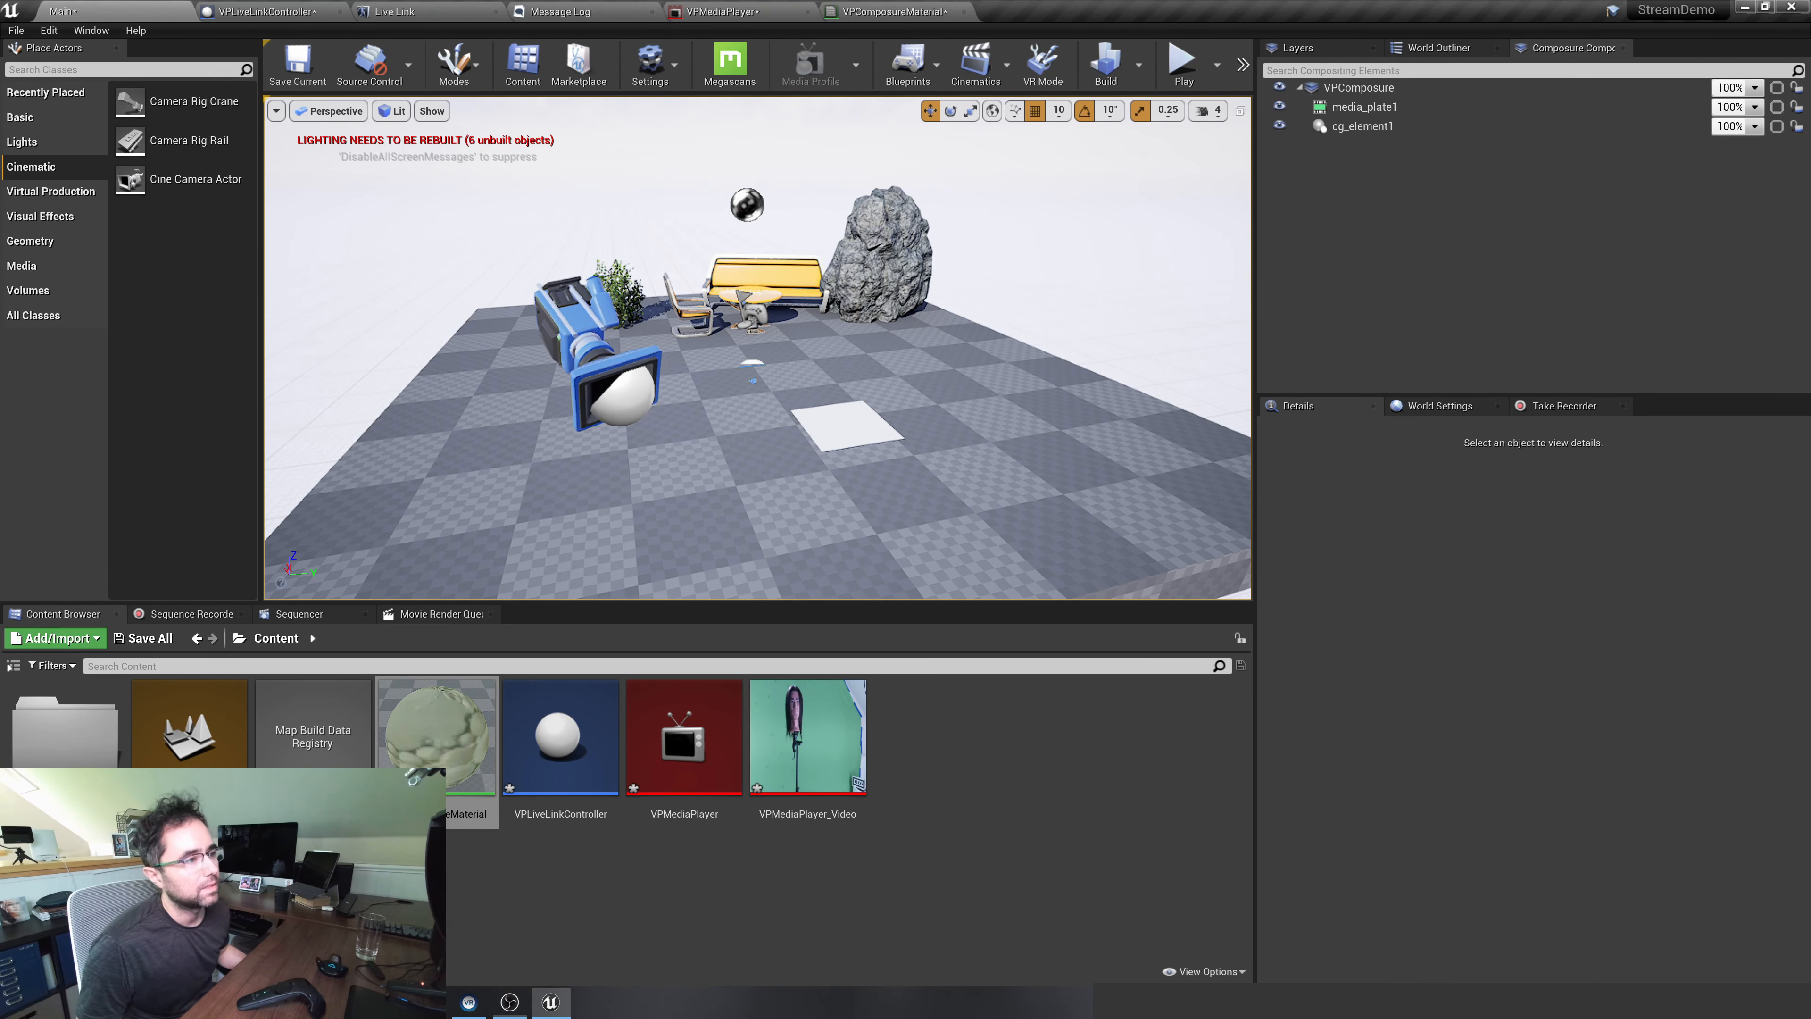
pyautogui.scroll(-5, 731, 538)
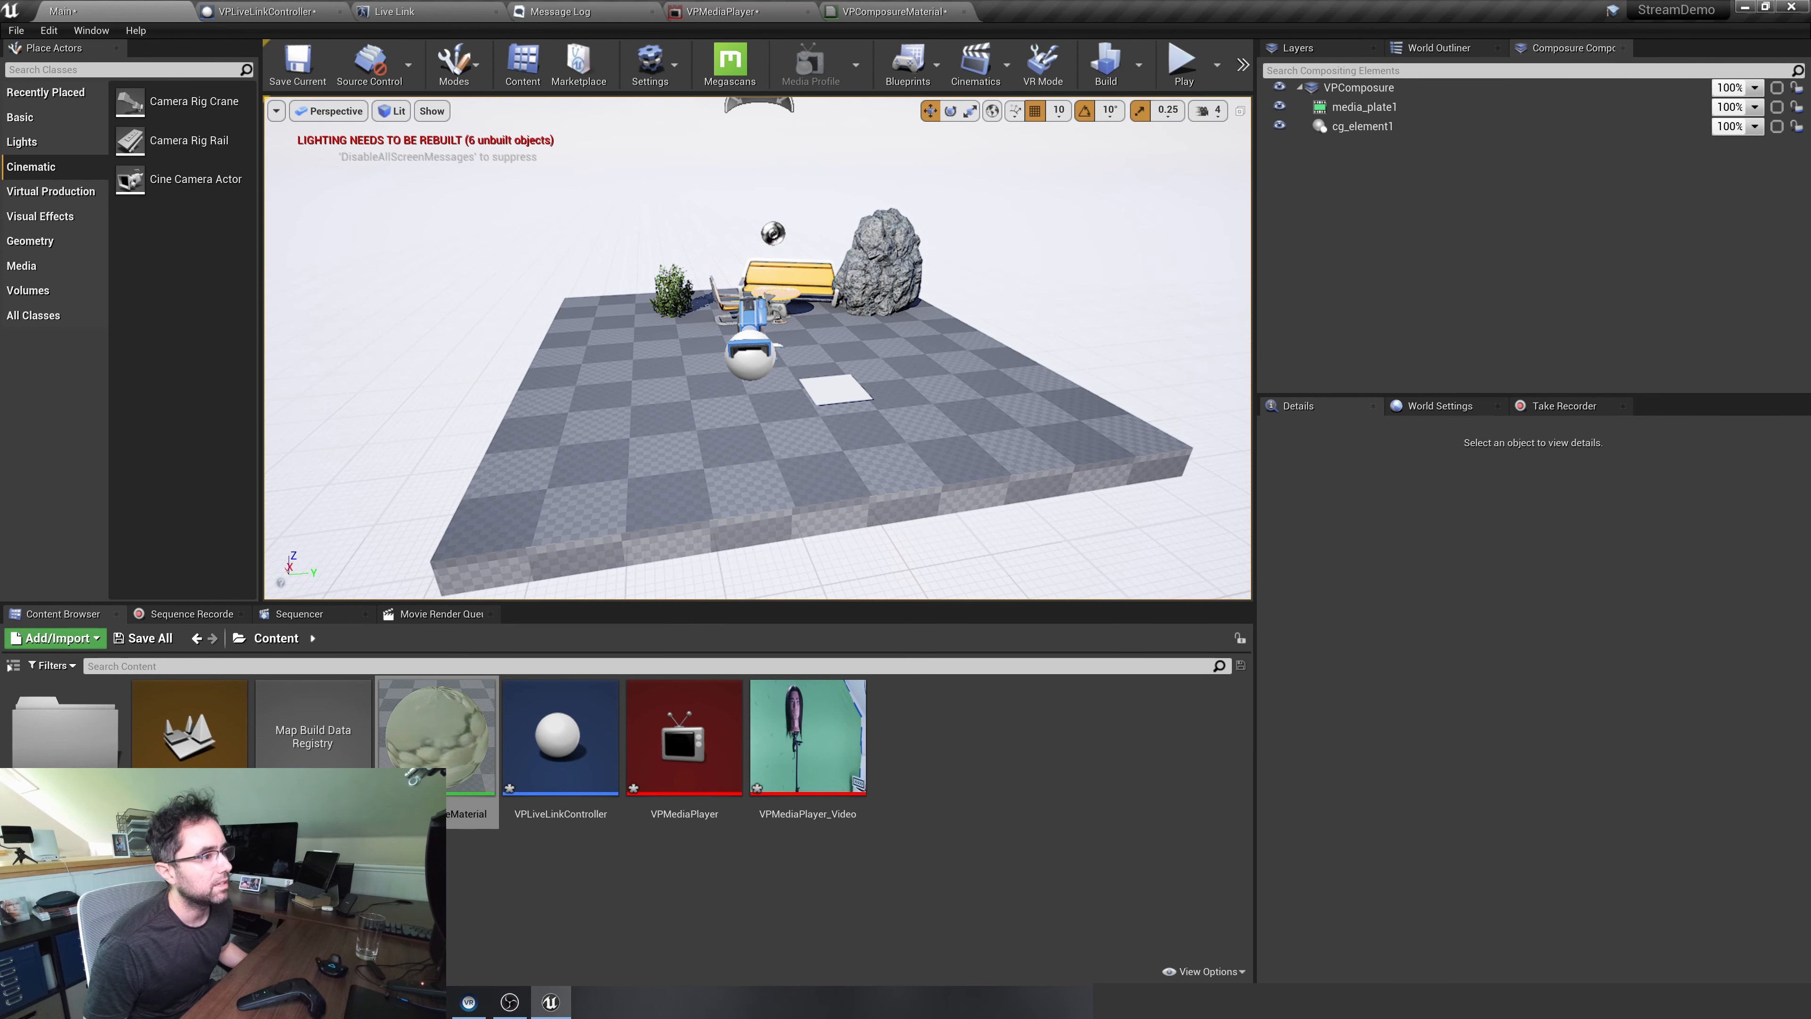
# Rotate the Plane that parents VPLiveLinkController about 180° around Z and move it across the floor so the camera faces the furniture
pyautogui.click(840, 391)
pyautogui.rightClick(632, 457)
pyautogui.click(614, 458)
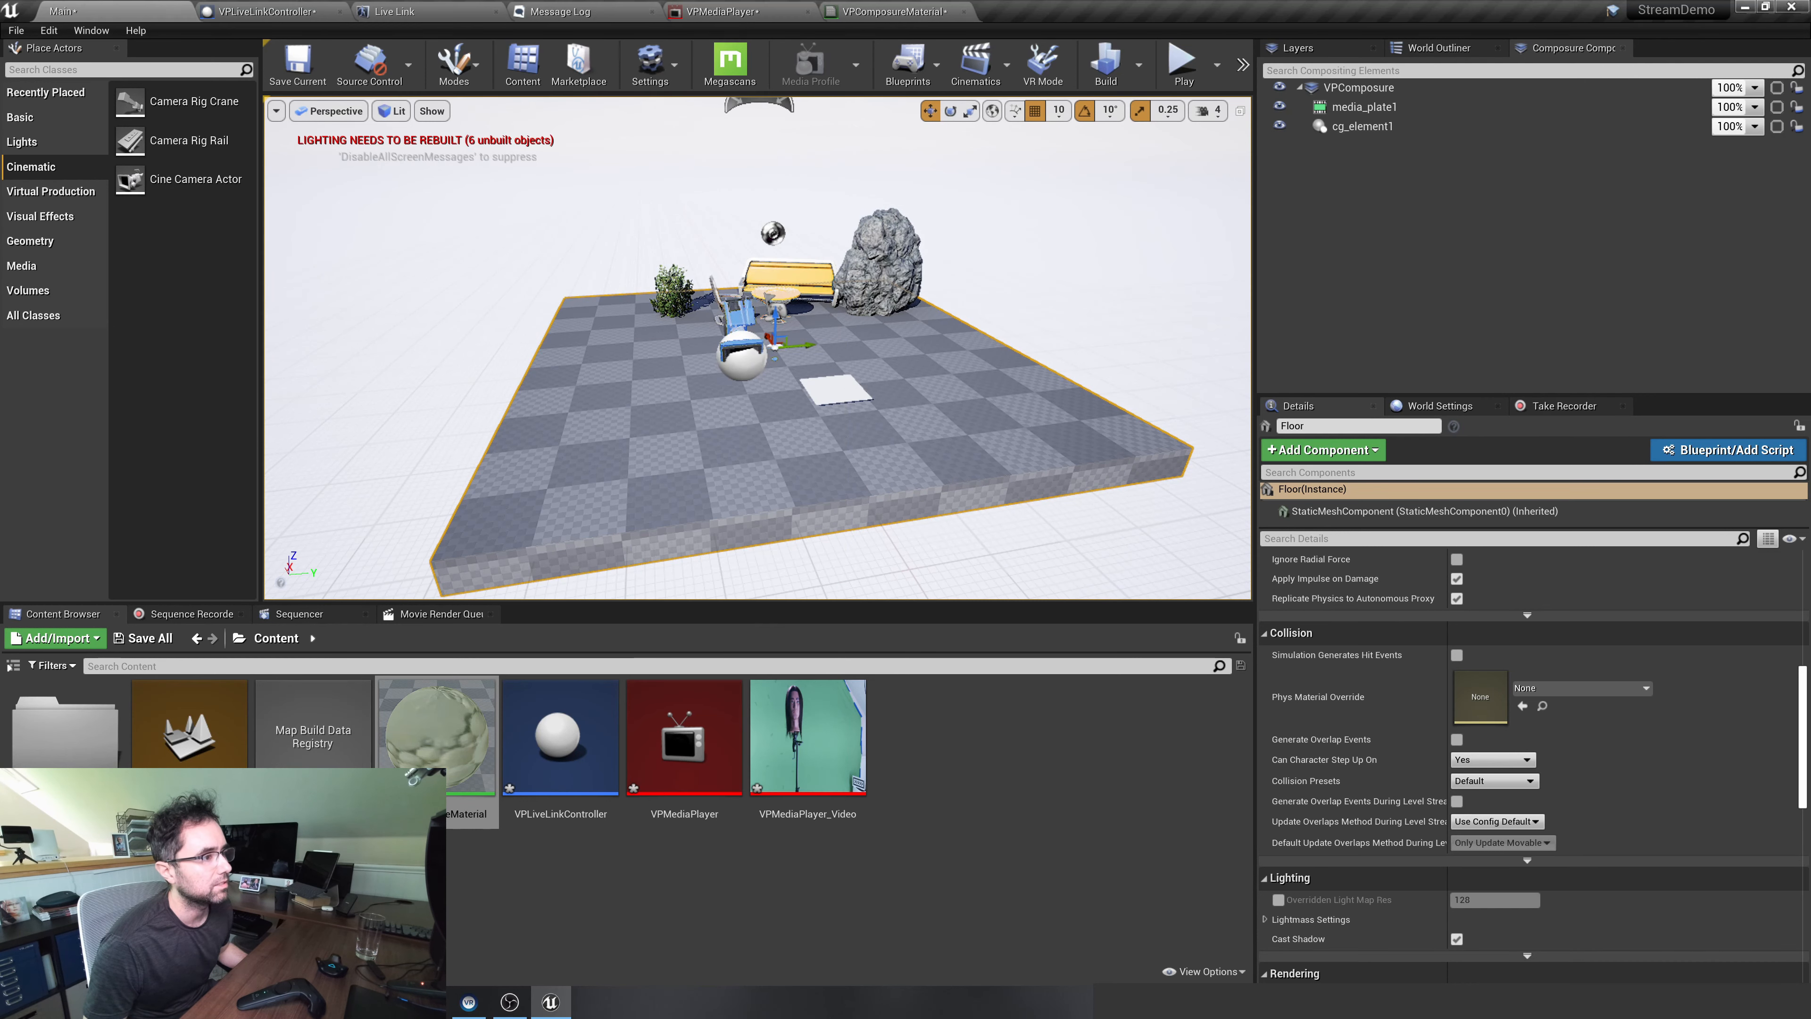
pyautogui.click(840, 398)
pyautogui.click(676, 455)
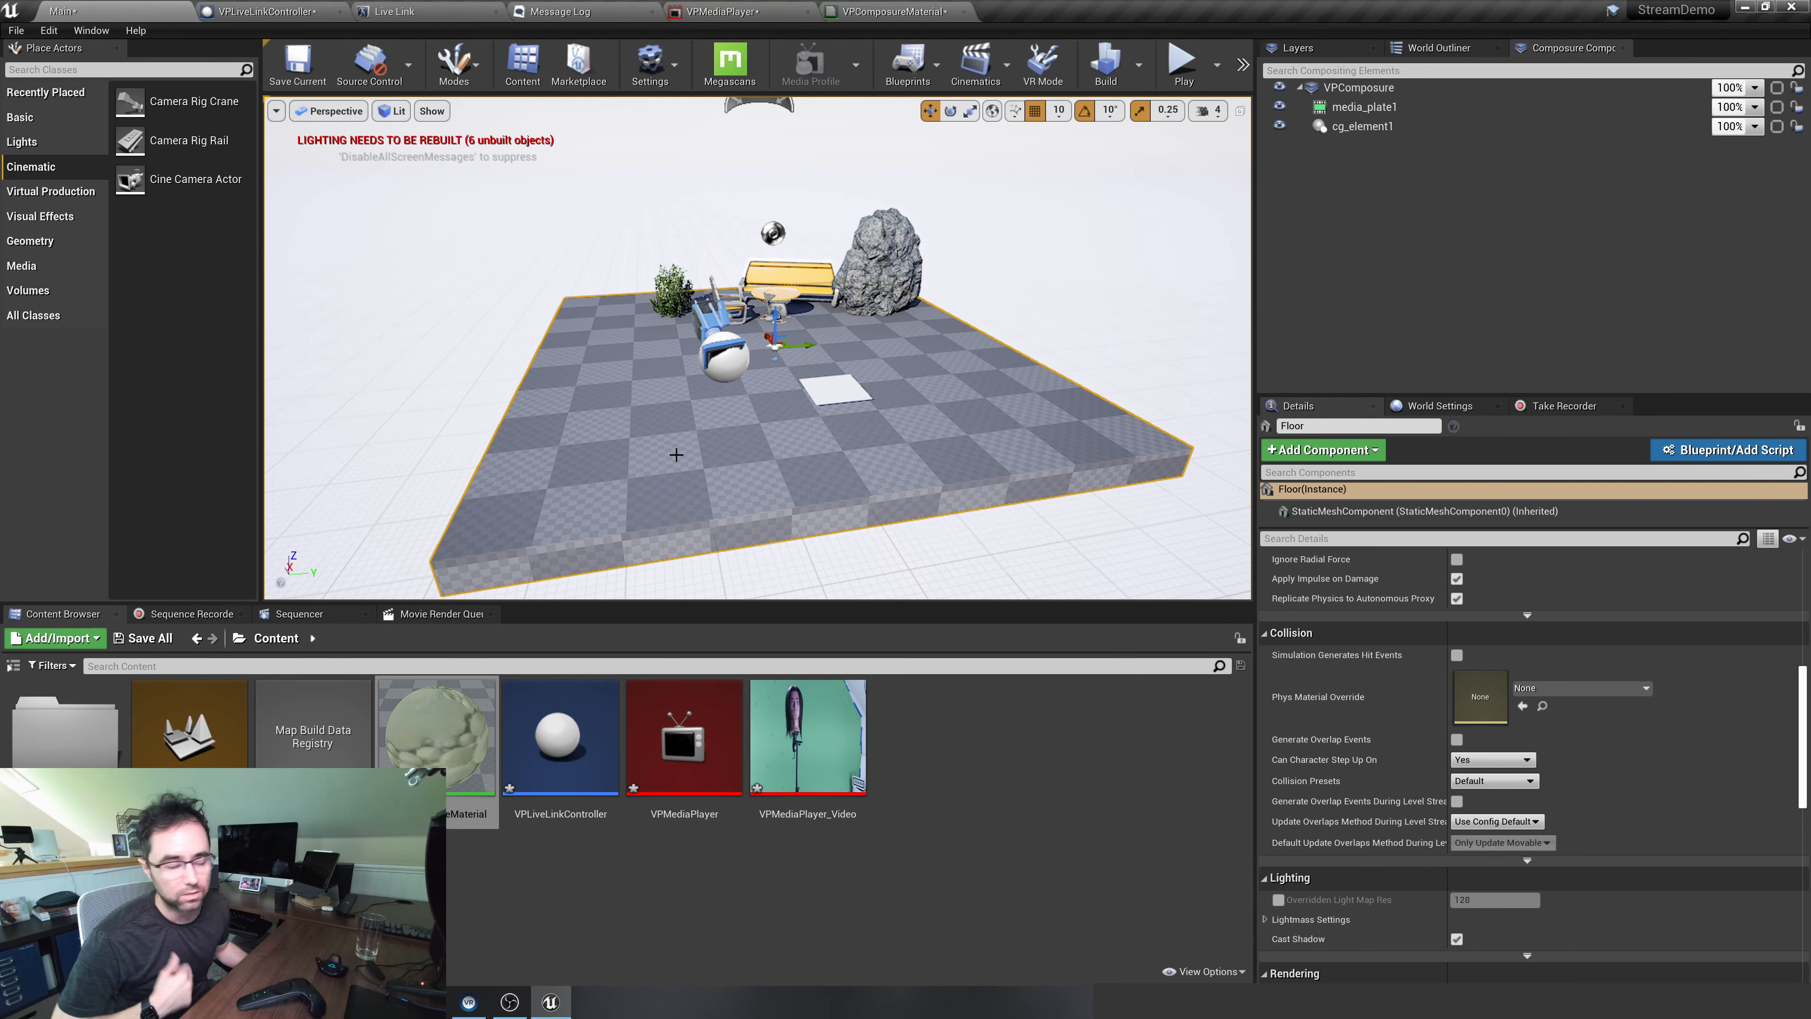
pyautogui.click(836, 398)
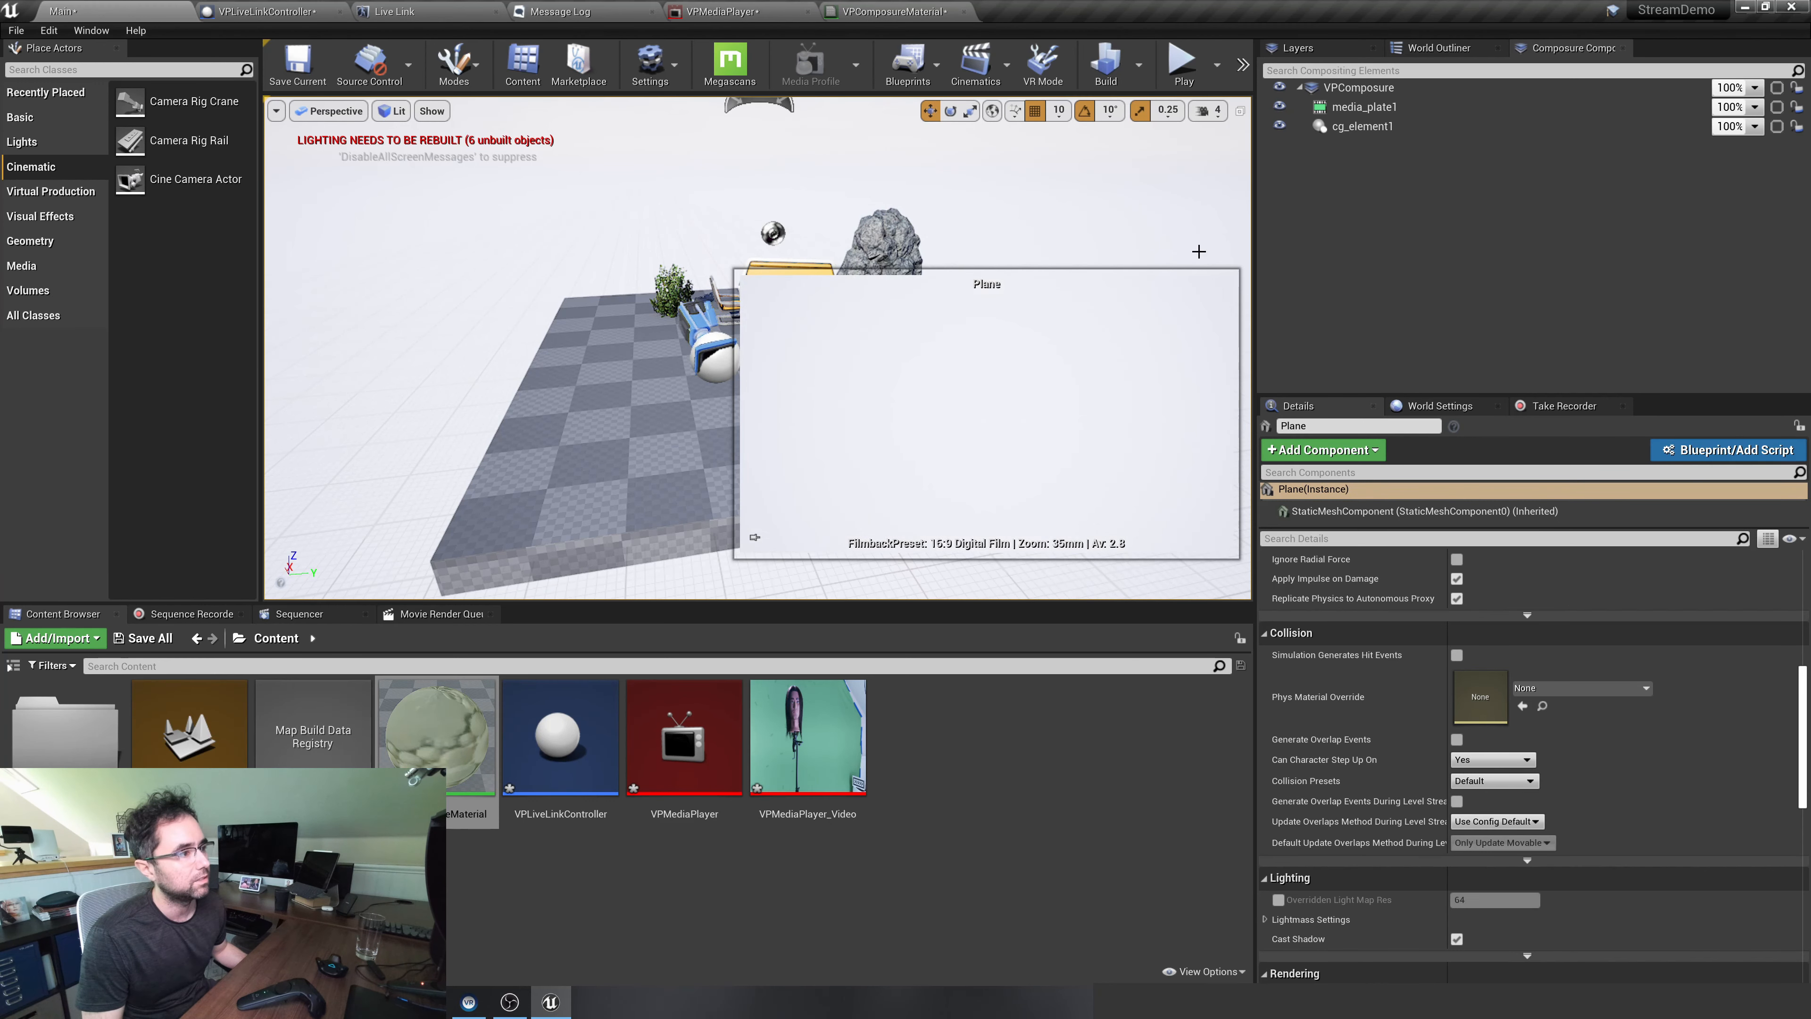
pyautogui.click(1414, 48)
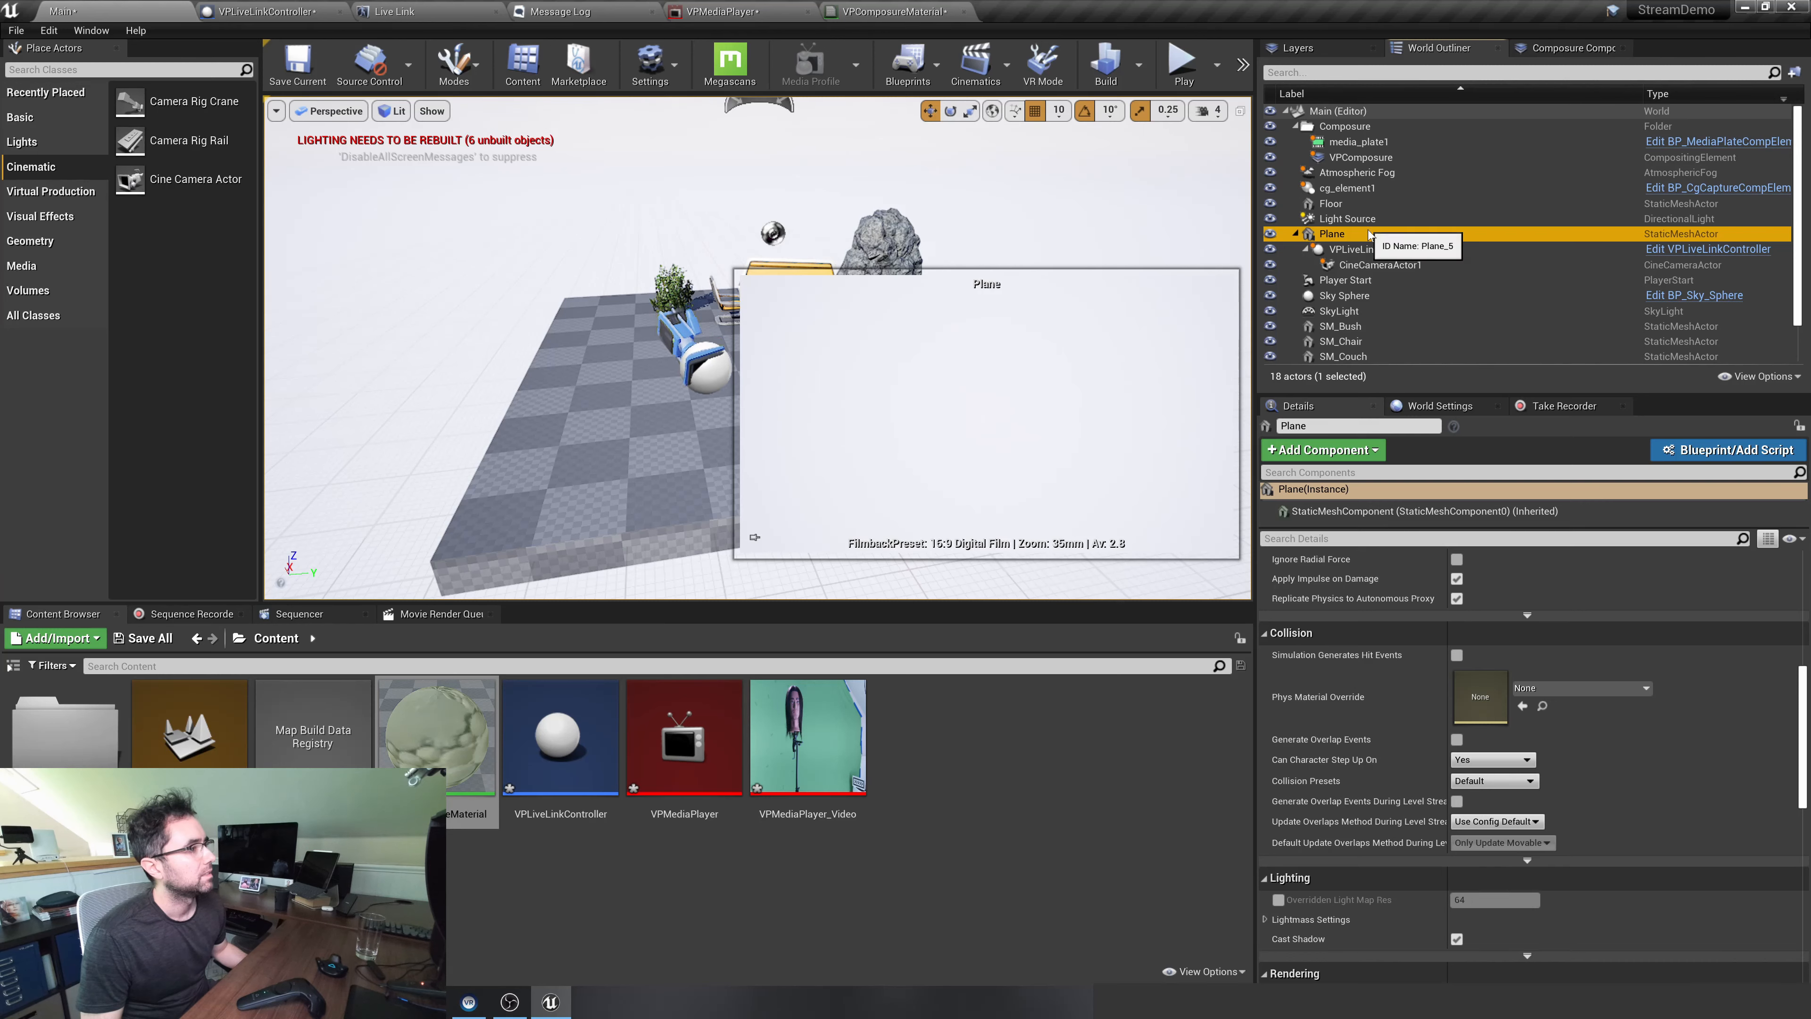
pyautogui.click(1368, 249)
pyautogui.click(1368, 235)
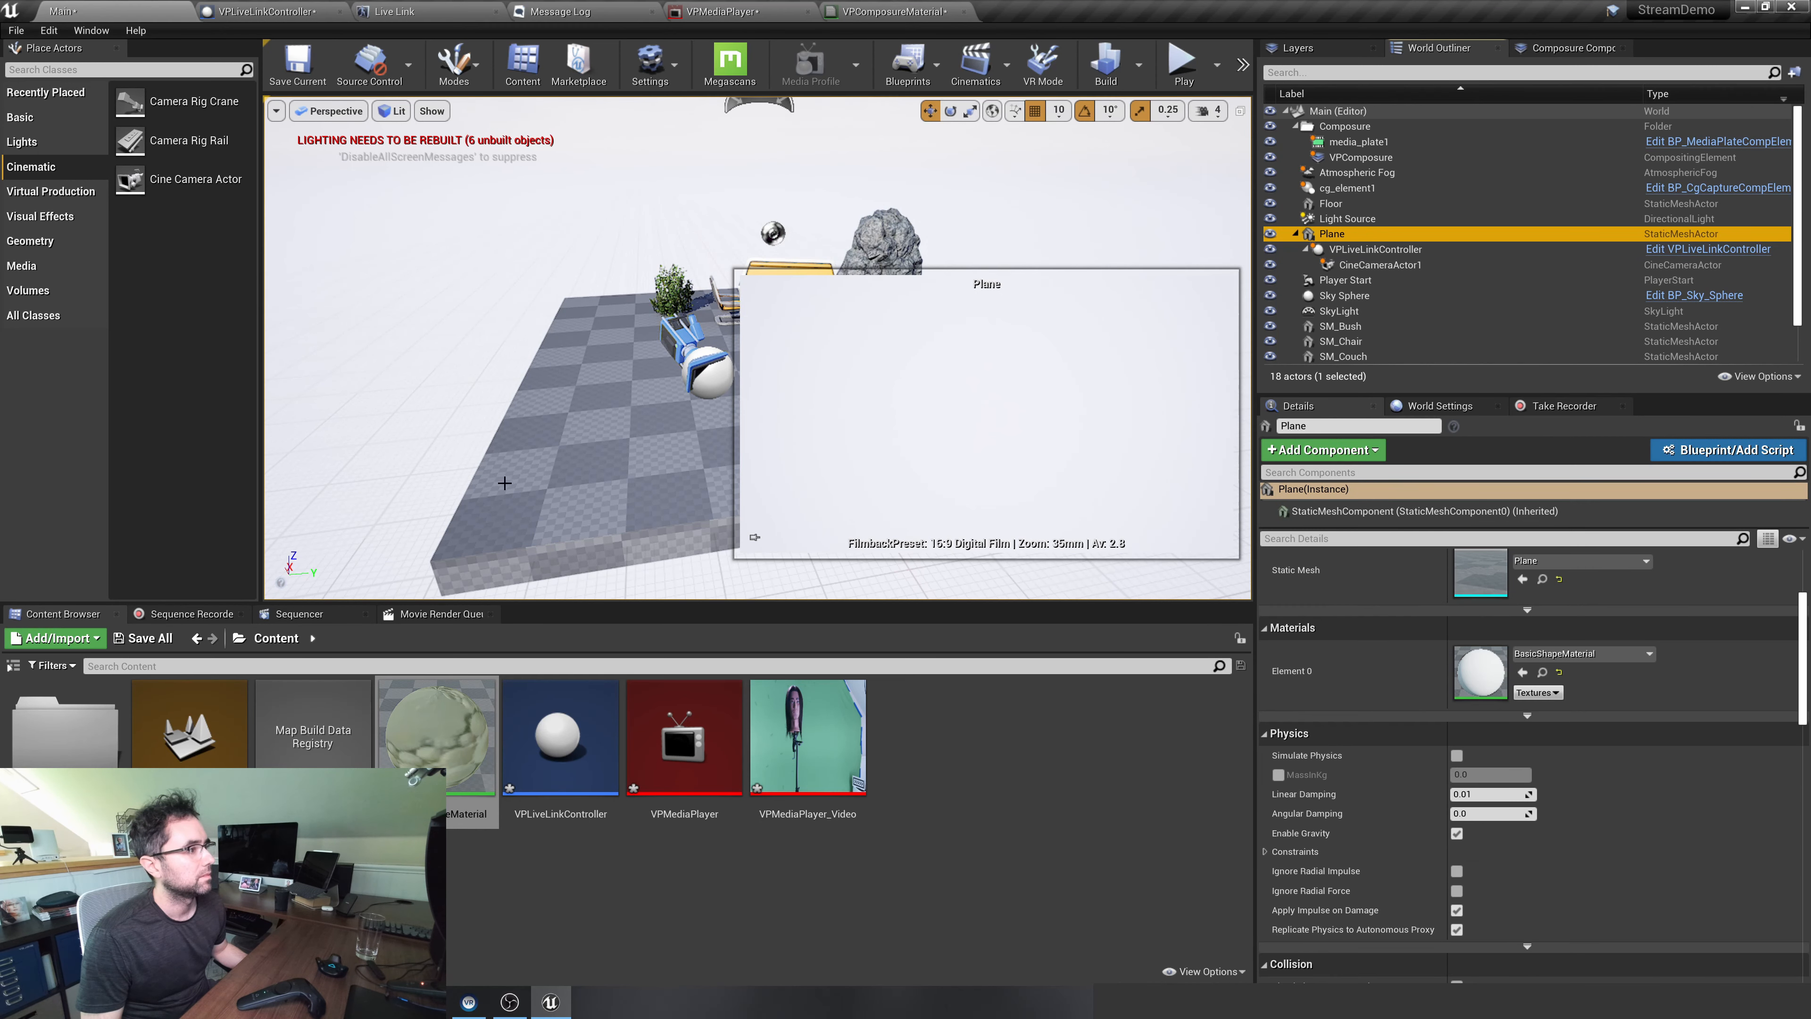
pyautogui.moveTo(505, 483); pyautogui.dragTo(544, 448, button='right')
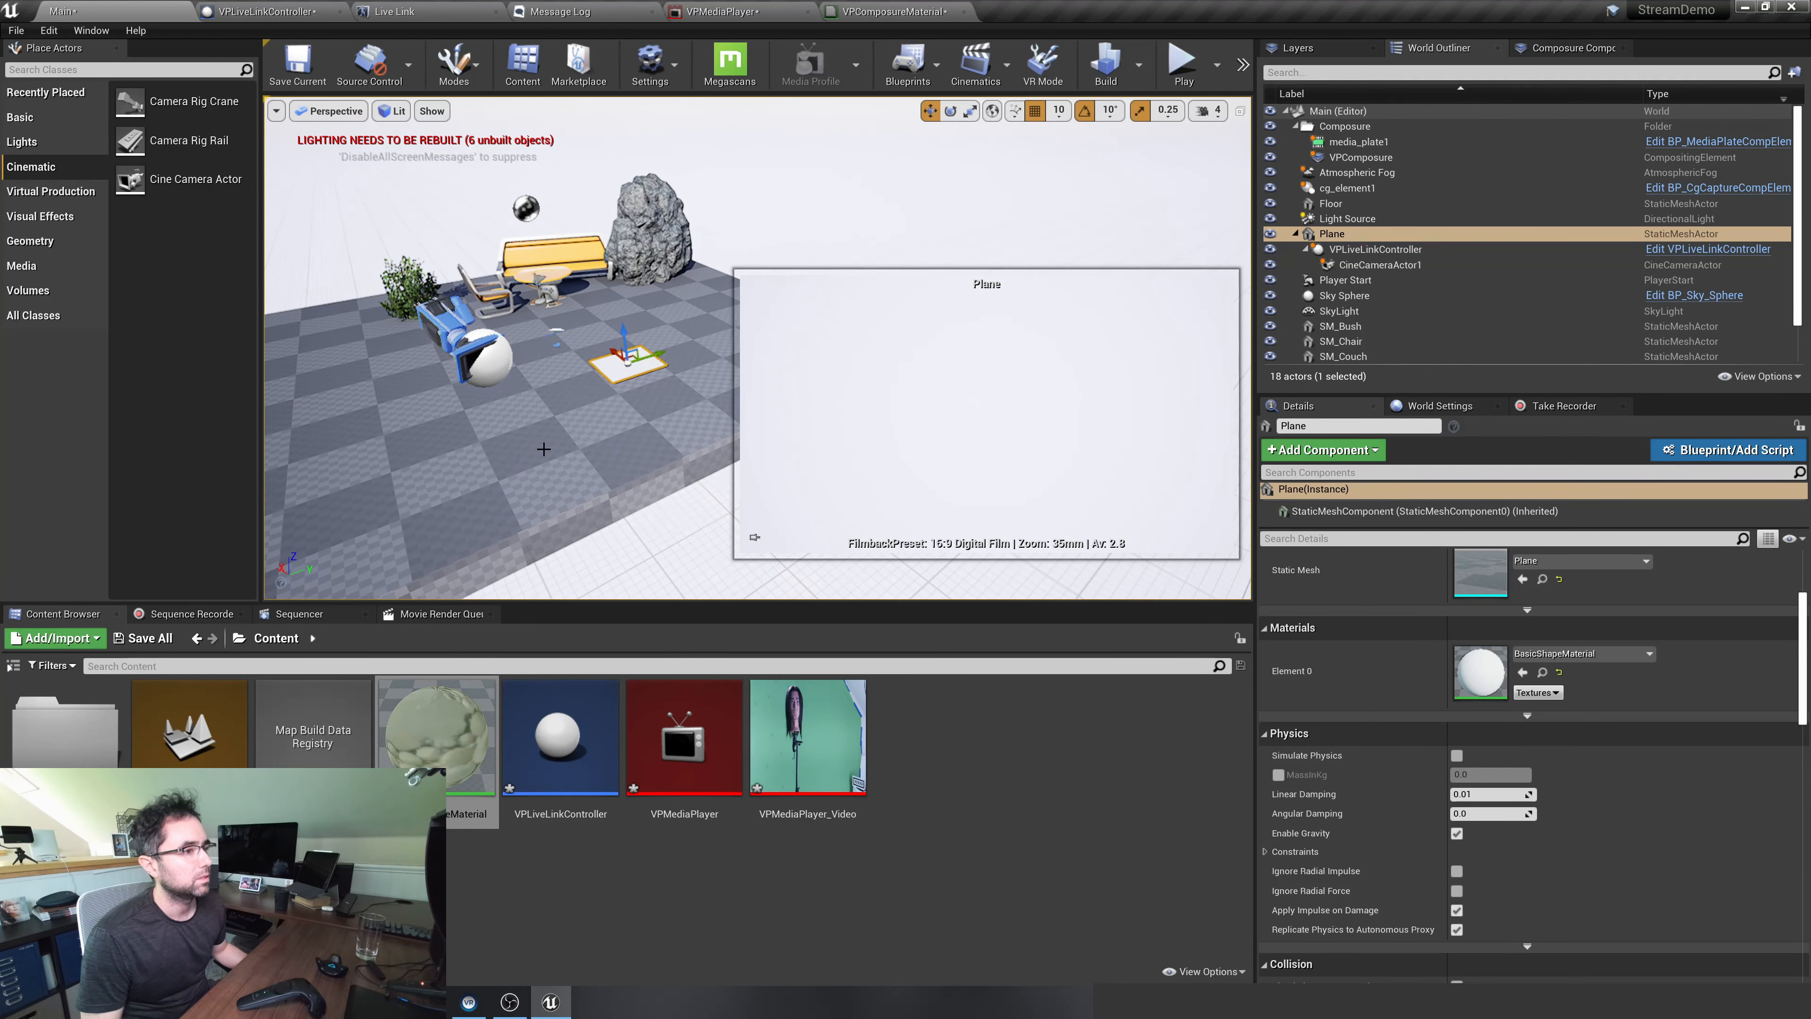
pyautogui.moveTo(592, 353); pyautogui.dragTo(647, 388)
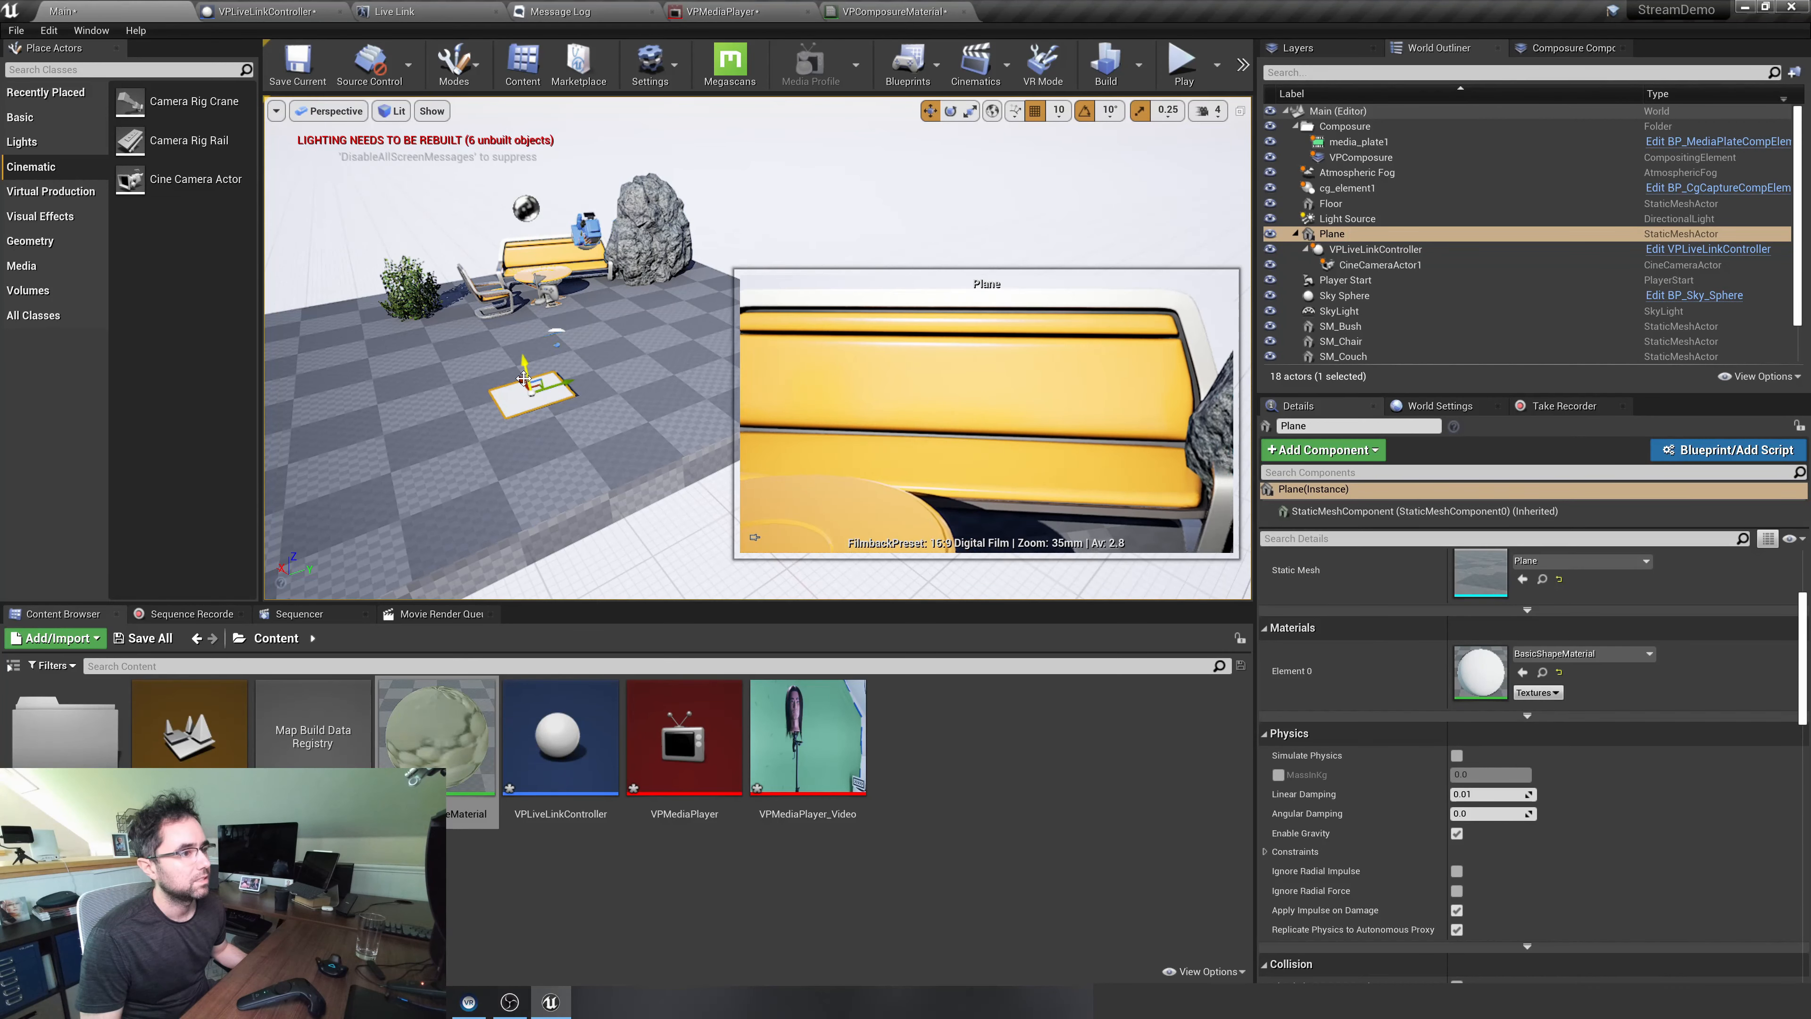
pyautogui.moveTo(537, 405)
pyautogui.mouseDown()
pyautogui.moveTo(564, 431)
pyautogui.moveTo(549, 413)
pyautogui.mouseUp()
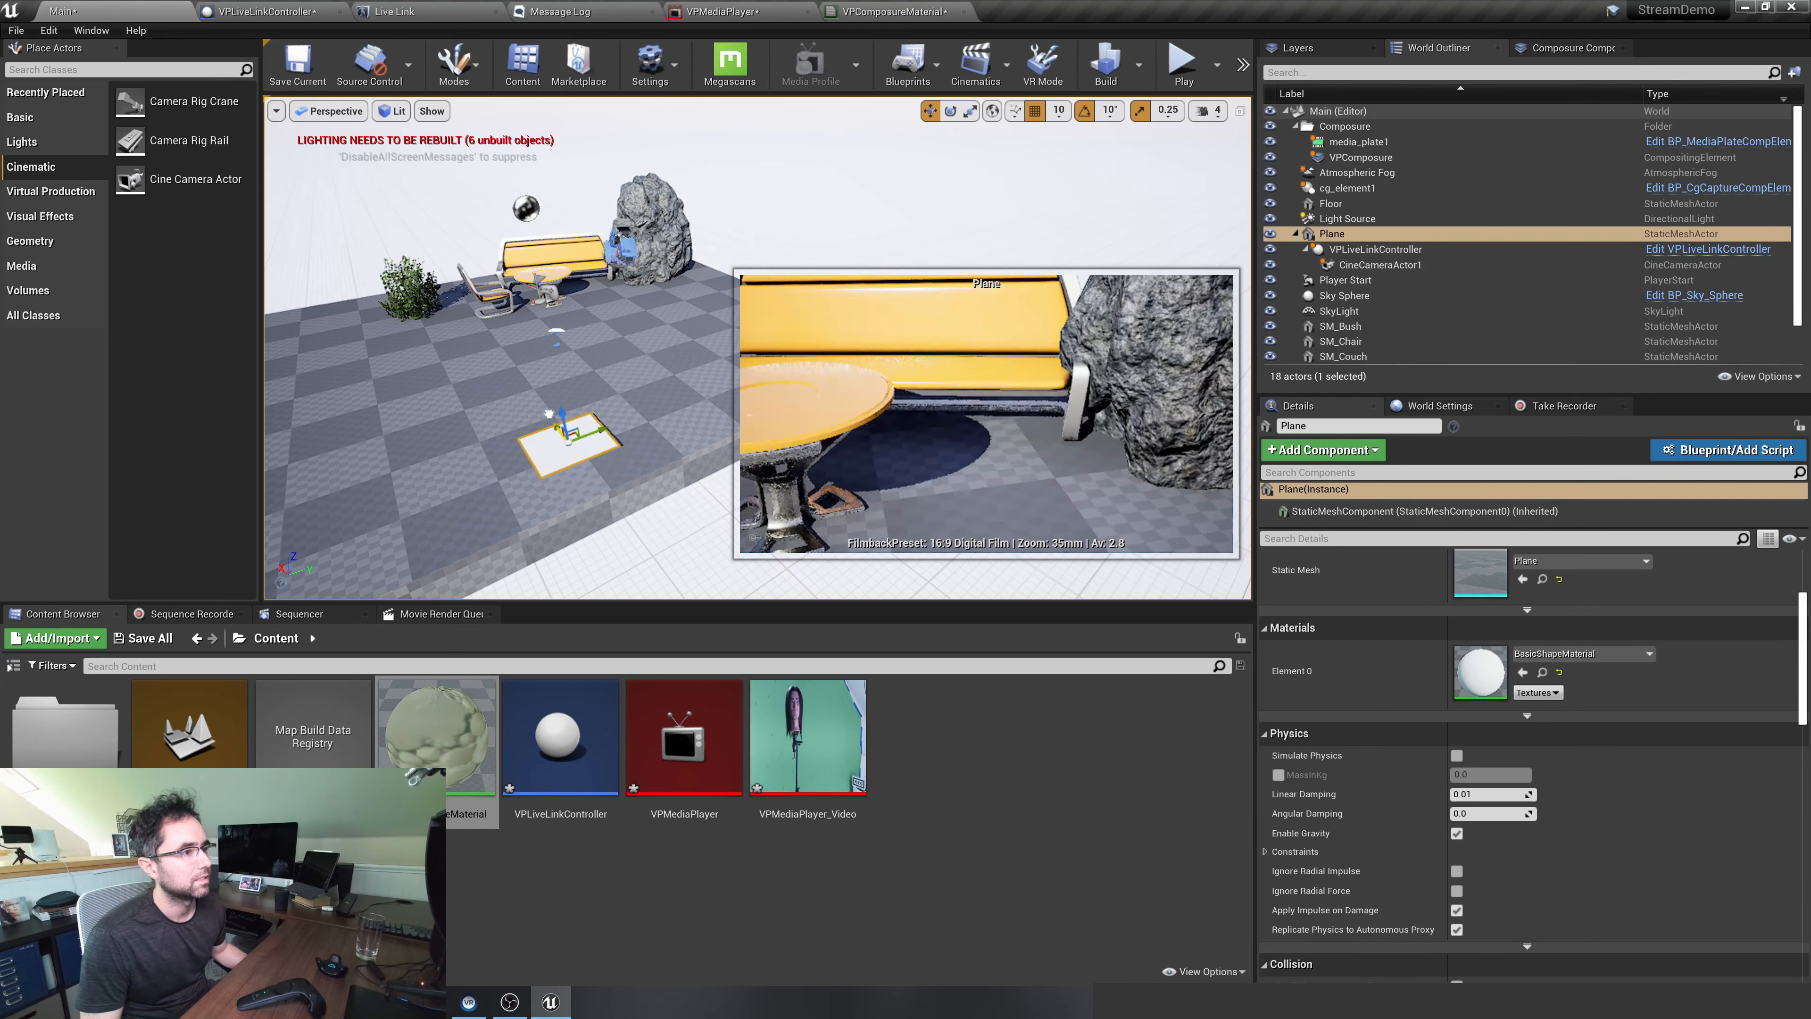
pyautogui.moveTo(481, 340); pyautogui.dragTo(549, 275, button='right')
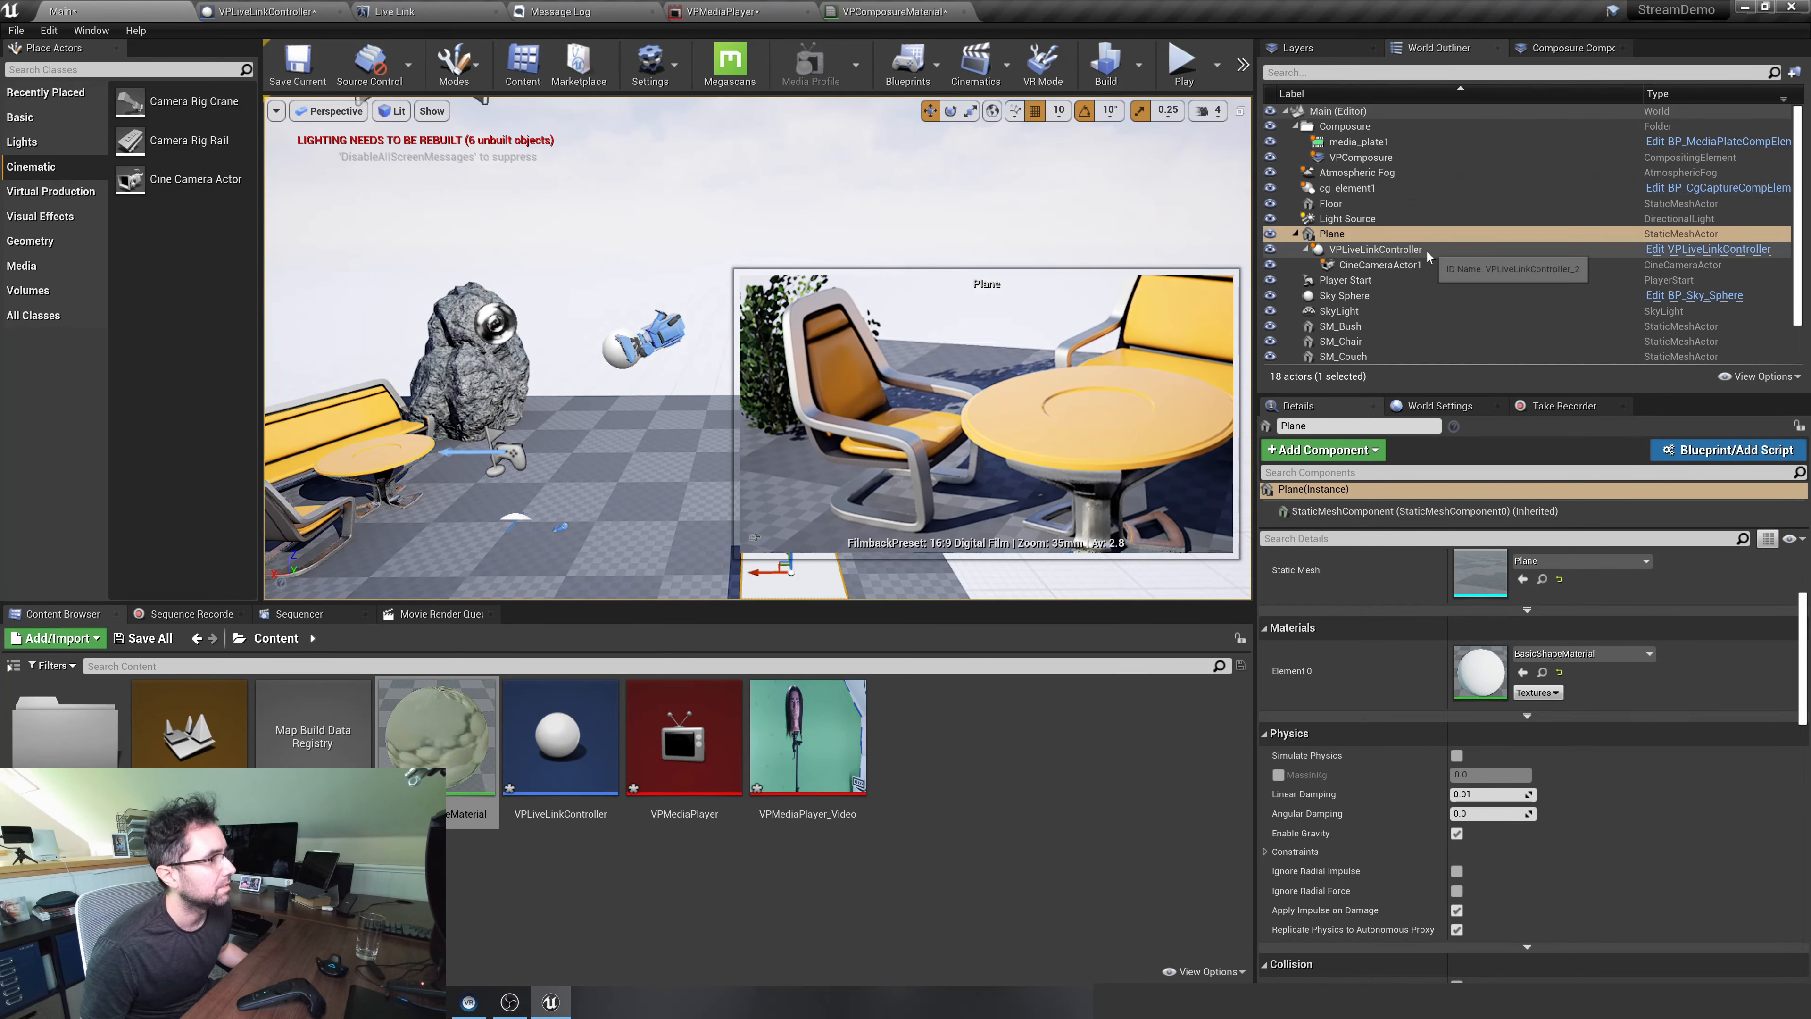
# Set CineCameraActor1's X location to 50 and its Y rotation to 0
pyautogui.click(1379, 264)
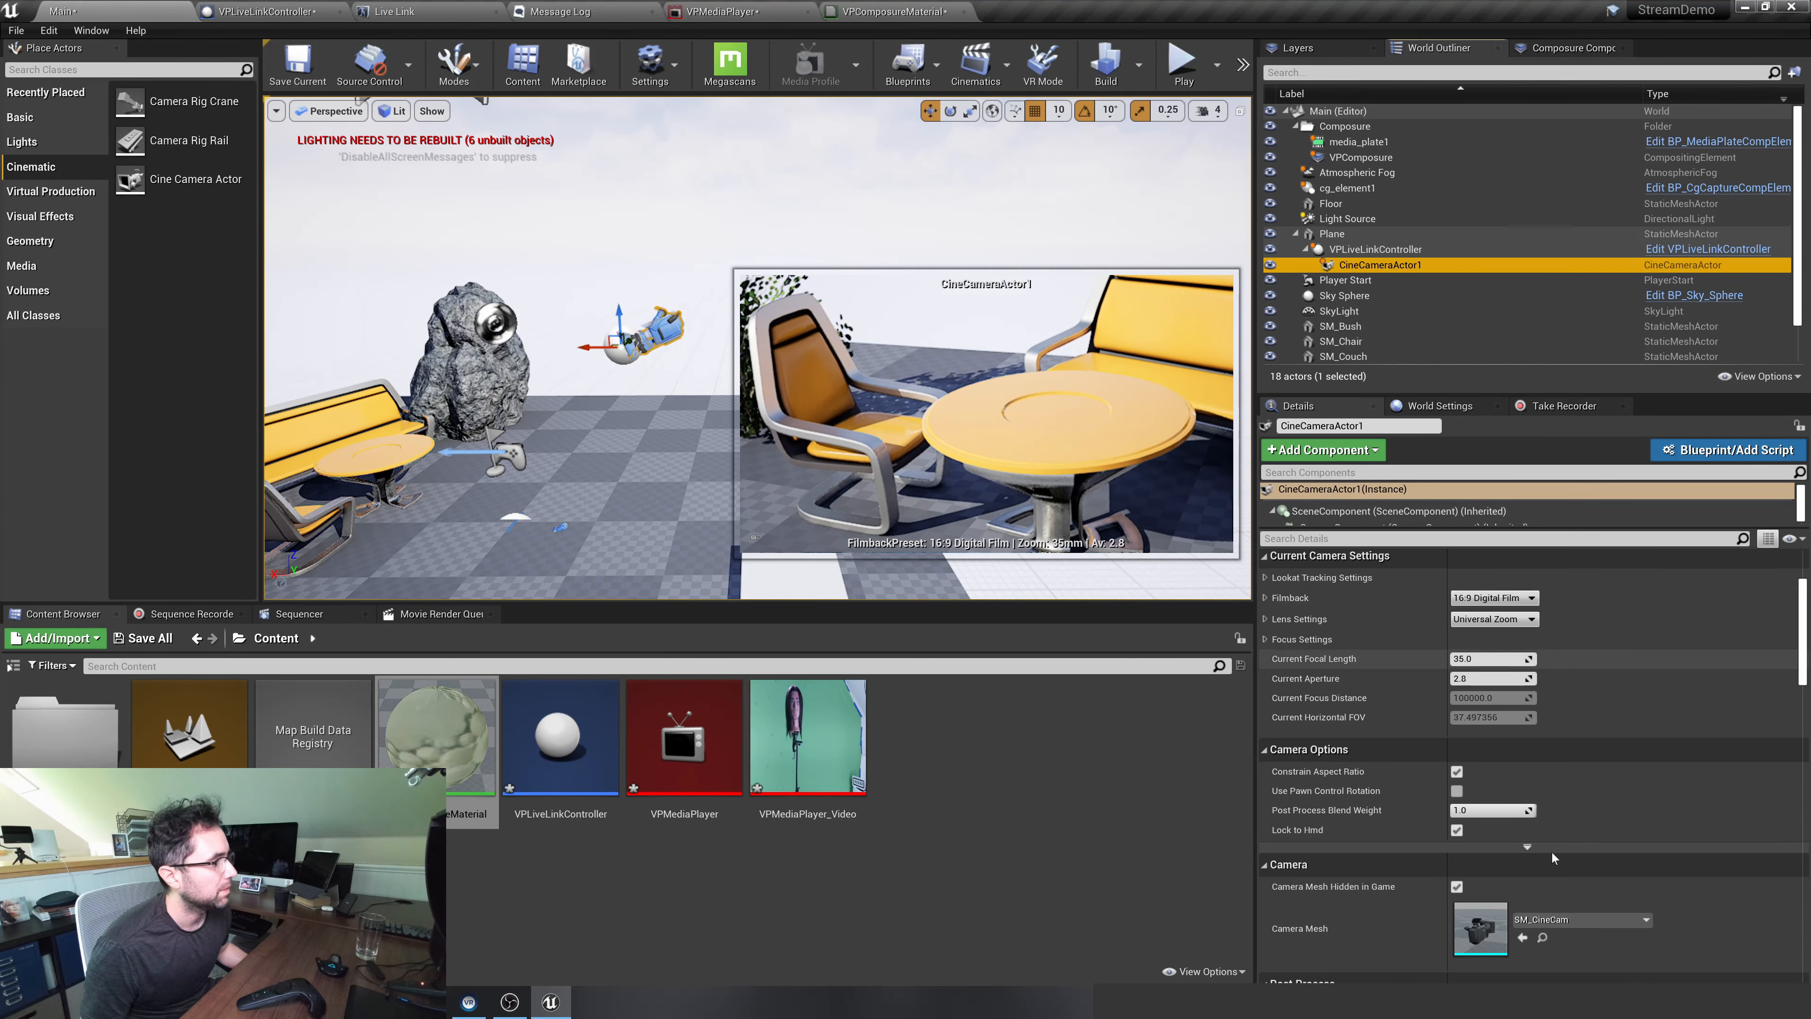
pyautogui.scroll(3, 1553, 865)
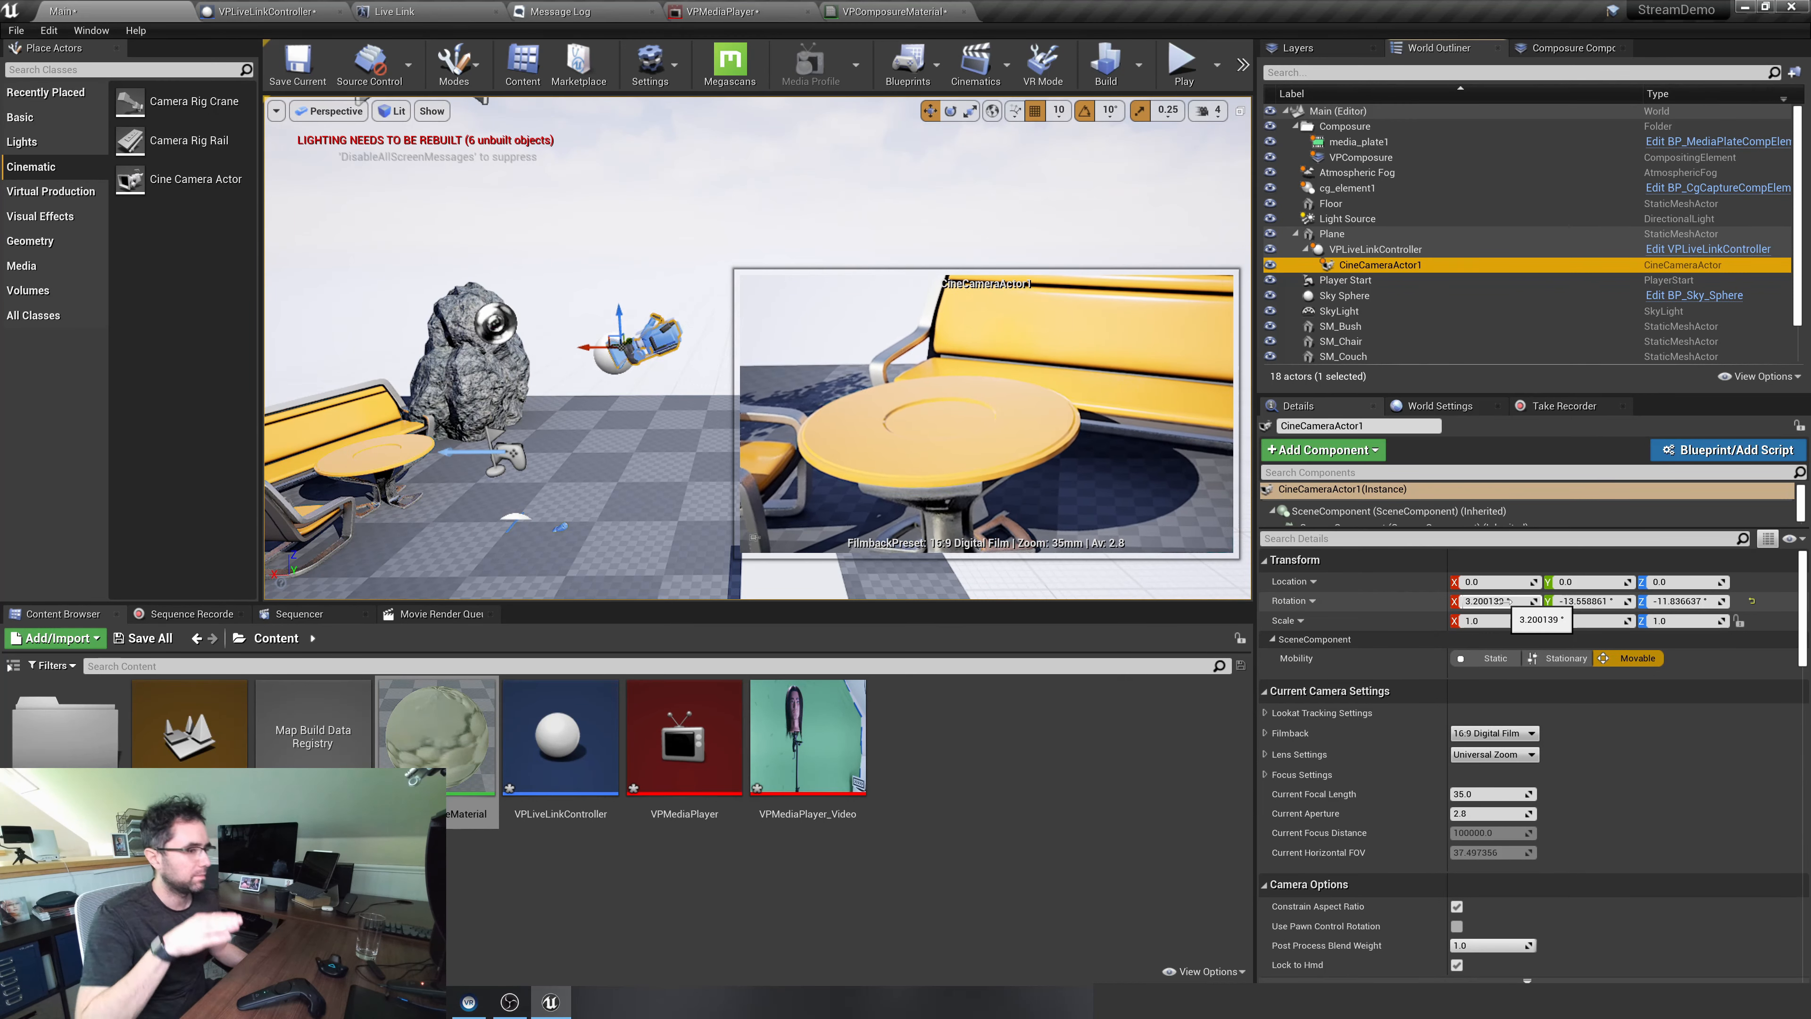
pyautogui.moveTo(1558, 605); pyautogui.dragTo(1501, 585)
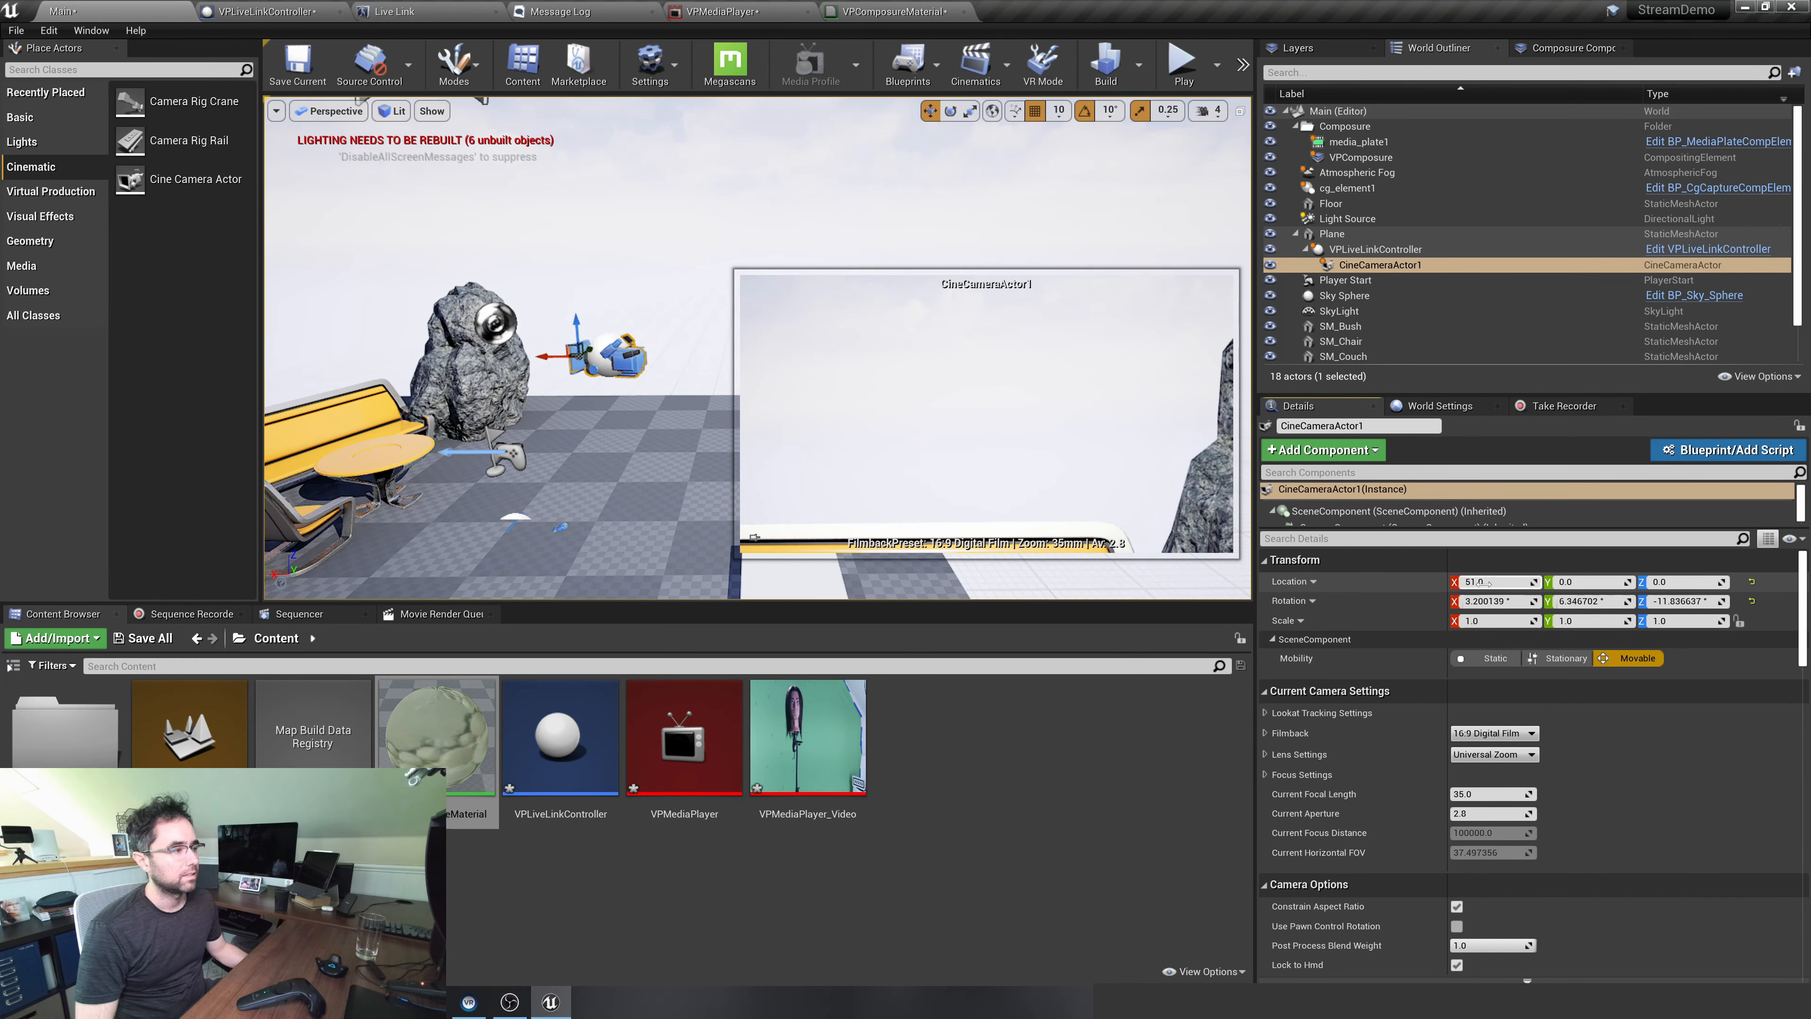
pyautogui.moveTo(1483, 583); pyautogui.dragTo(1481, 584)
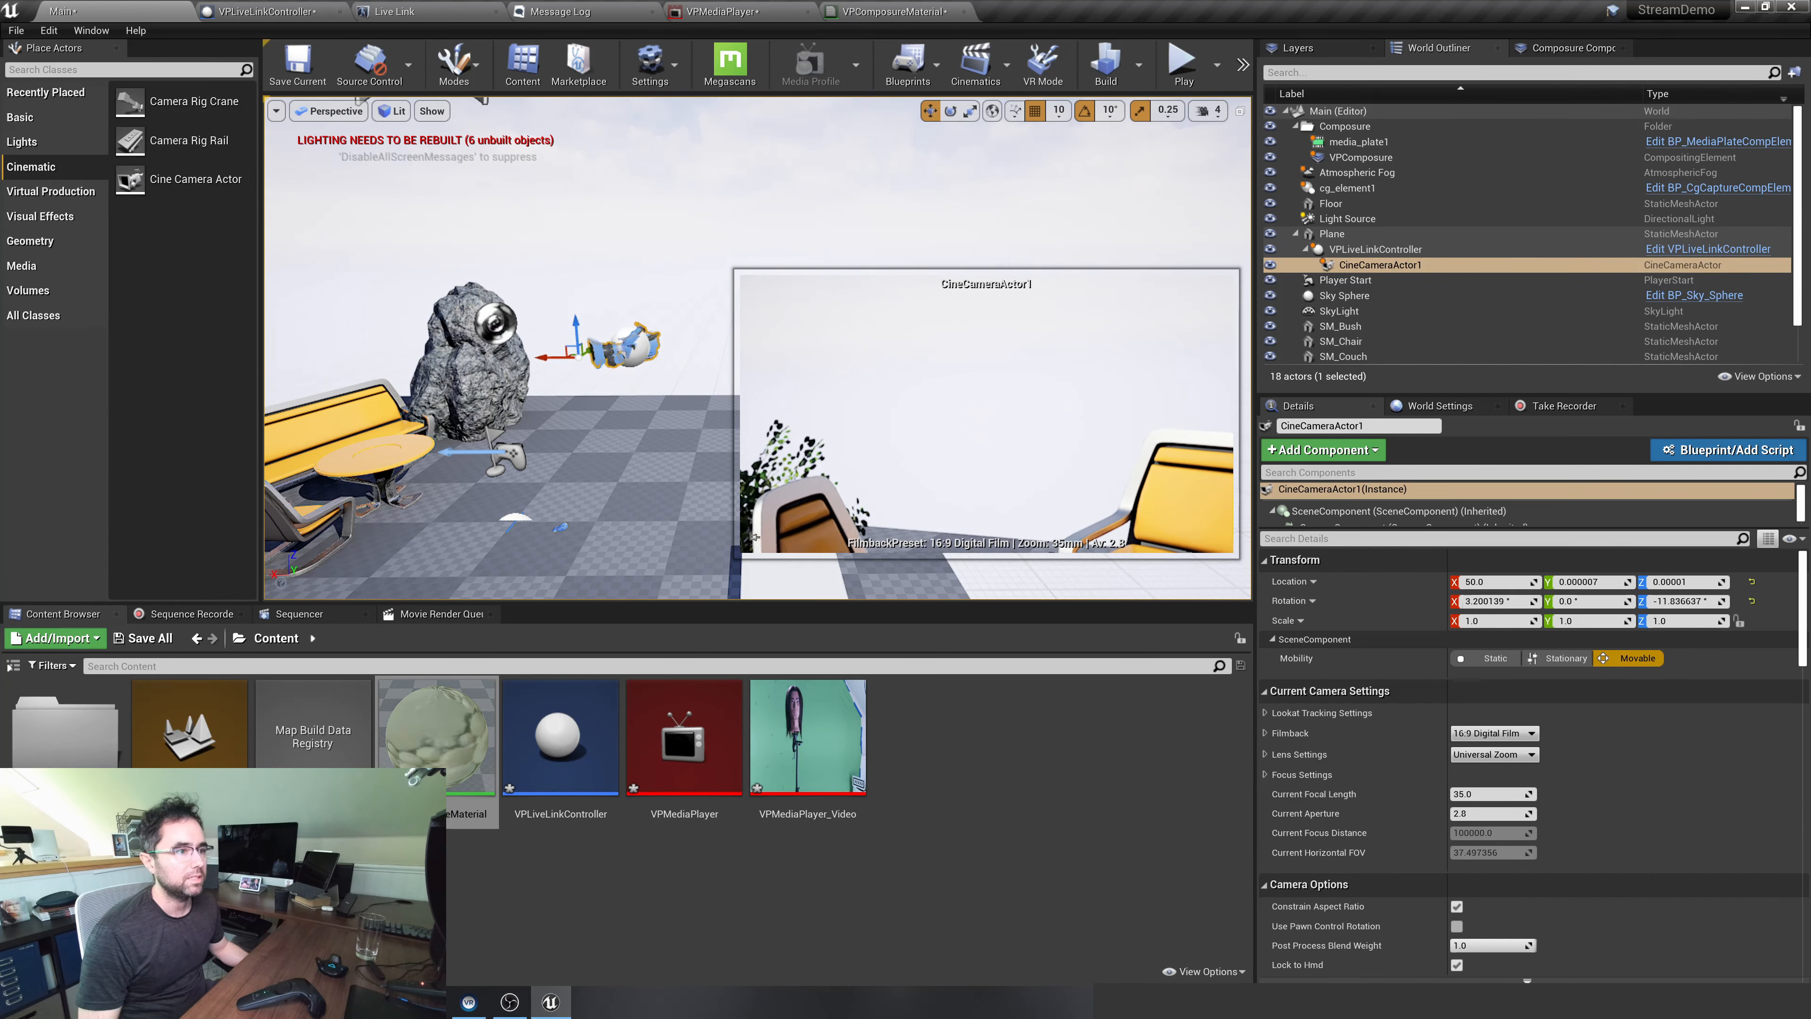
# Move SM_Rock away behind the couch to X 460, Y -110, and check the CineCameraActor1 preview
pyautogui.click(484, 413)
pyautogui.moveTo(496, 411); pyautogui.dragTo(307, 500)
pyautogui.moveTo(465, 502); pyautogui.dragTo(585, 512, button='right')
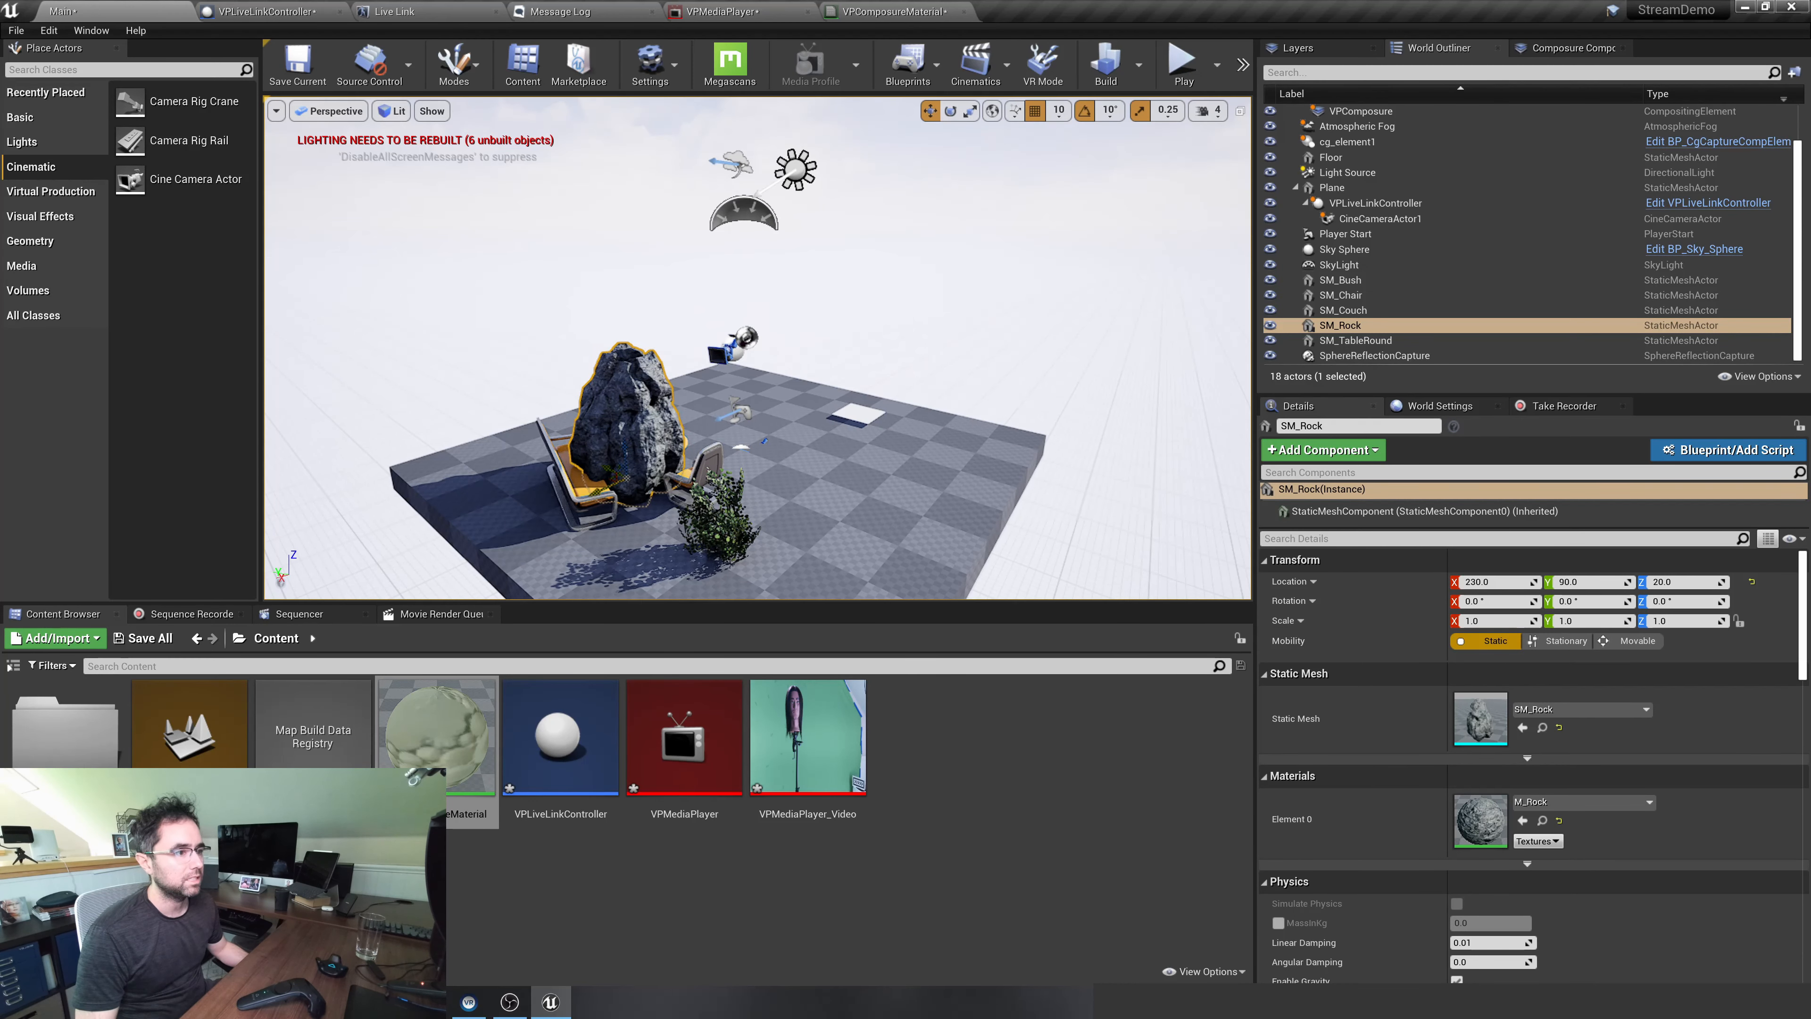
pyautogui.moveTo(588, 502); pyautogui.dragTo(547, 562)
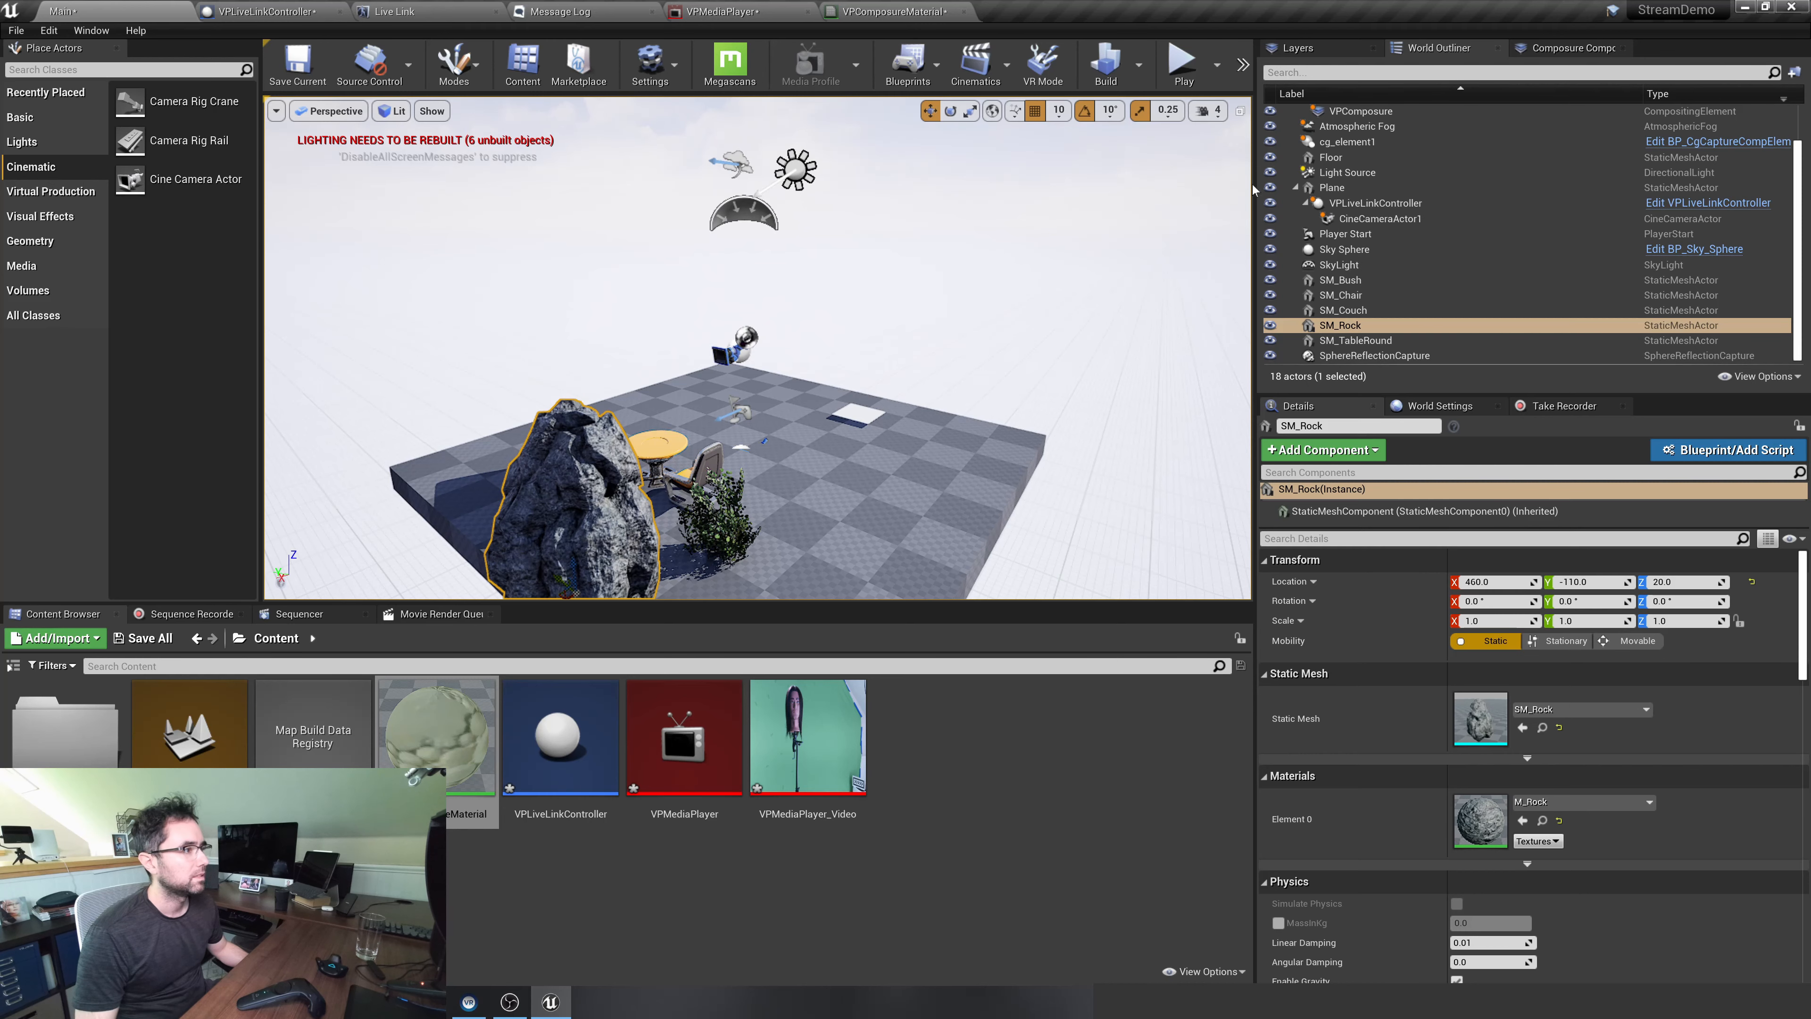
pyautogui.click(1376, 219)
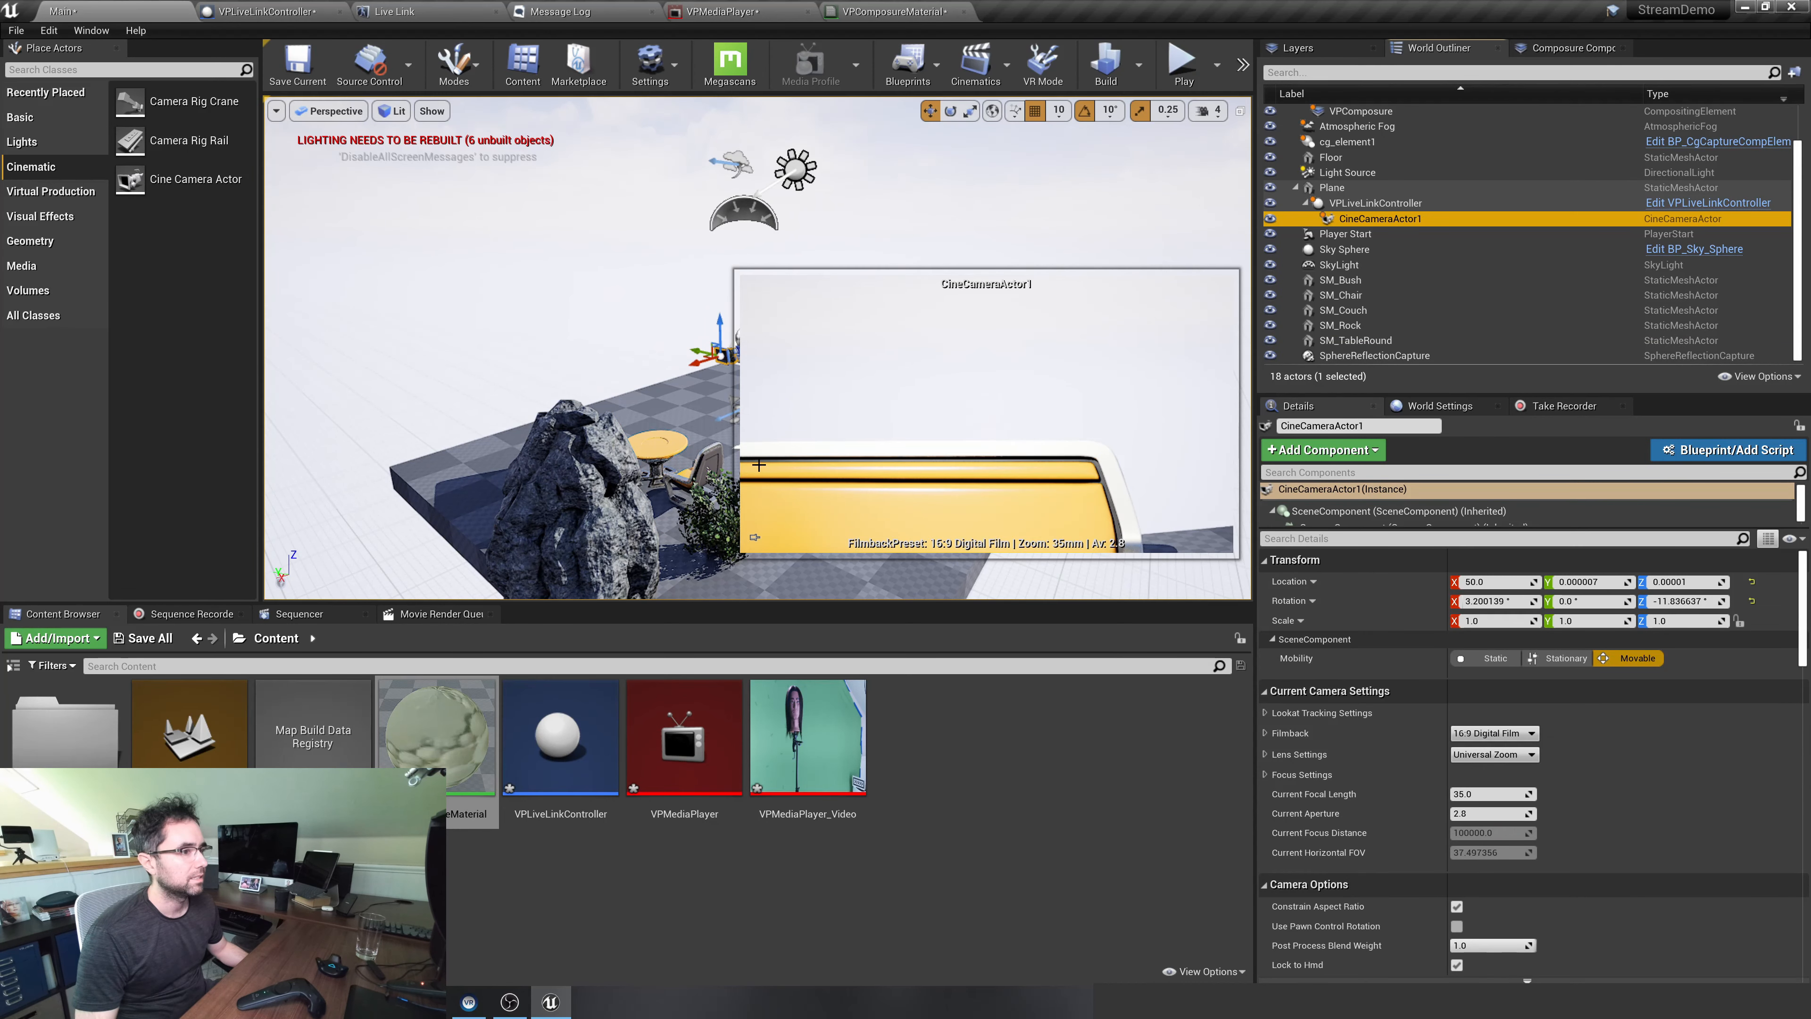
# Shift SM_Rock sideways to Y 200 and check the framing through CineCameraActor1
pyautogui.click(596, 543)
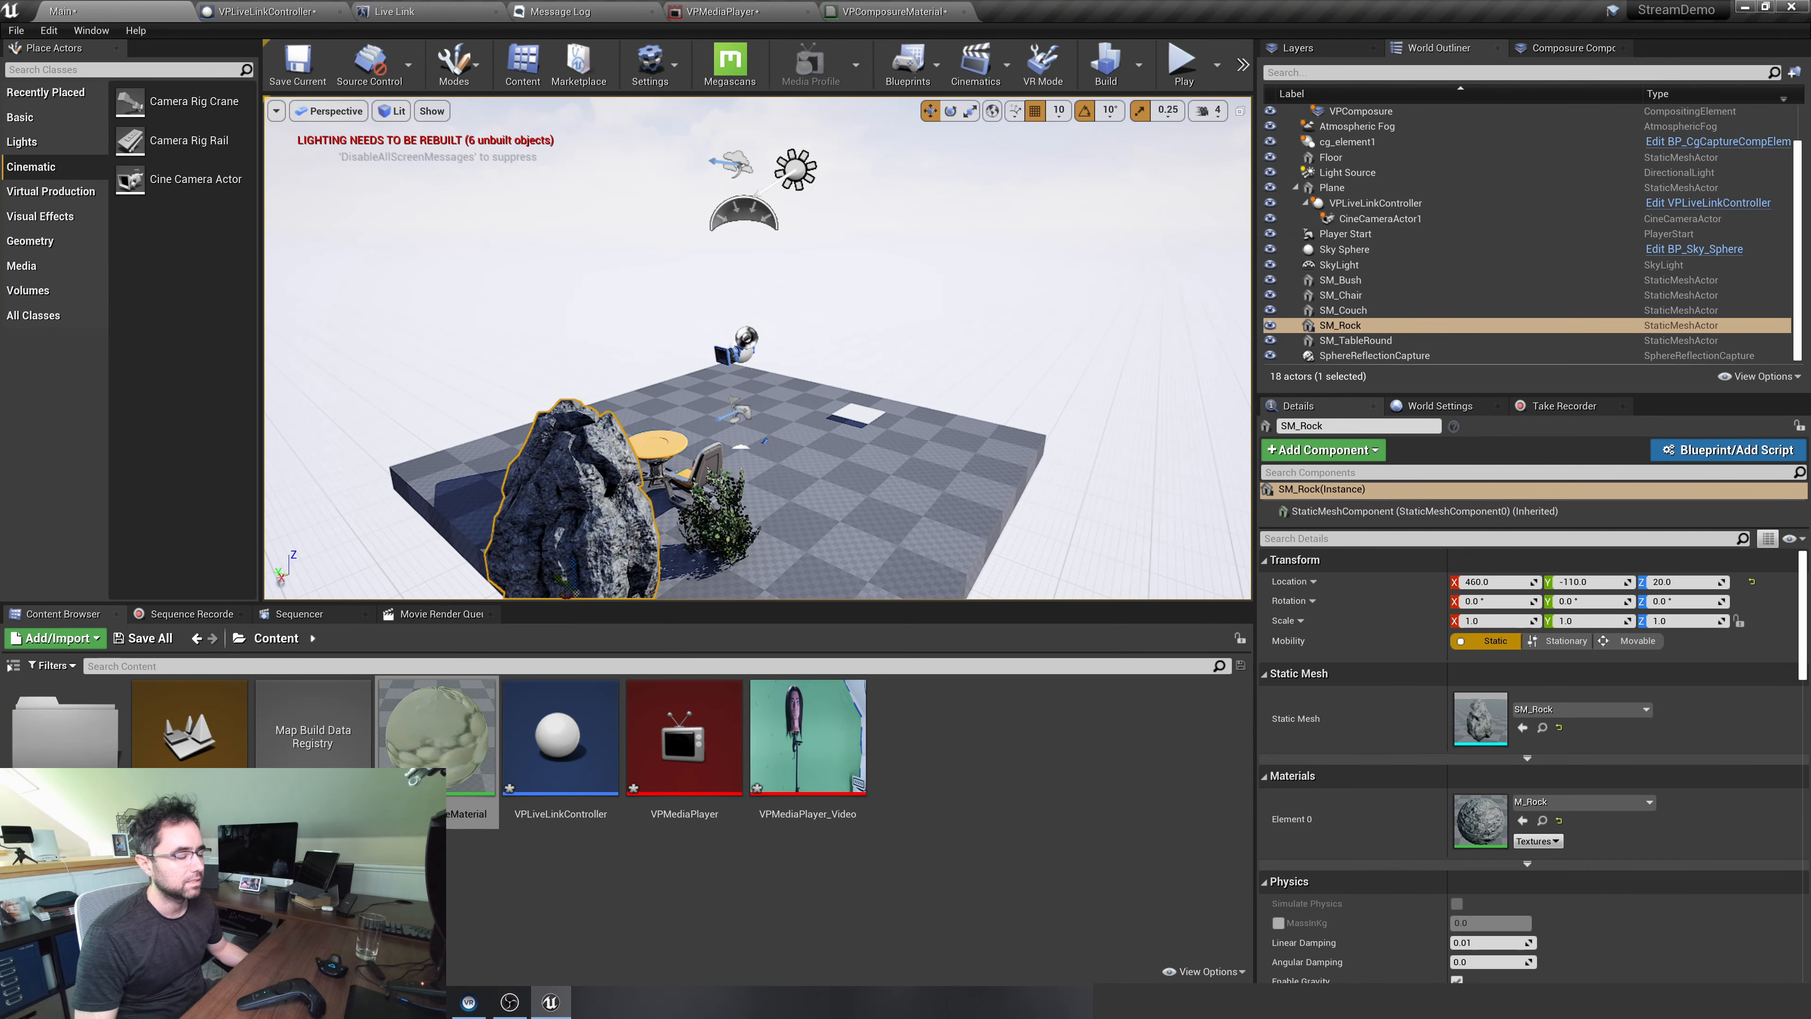
pyautogui.moveTo(540, 551); pyautogui.dragTo(703, 523, button='right')
pyautogui.press('a')
pyautogui.moveTo(710, 504); pyautogui.dragTo(387, 556)
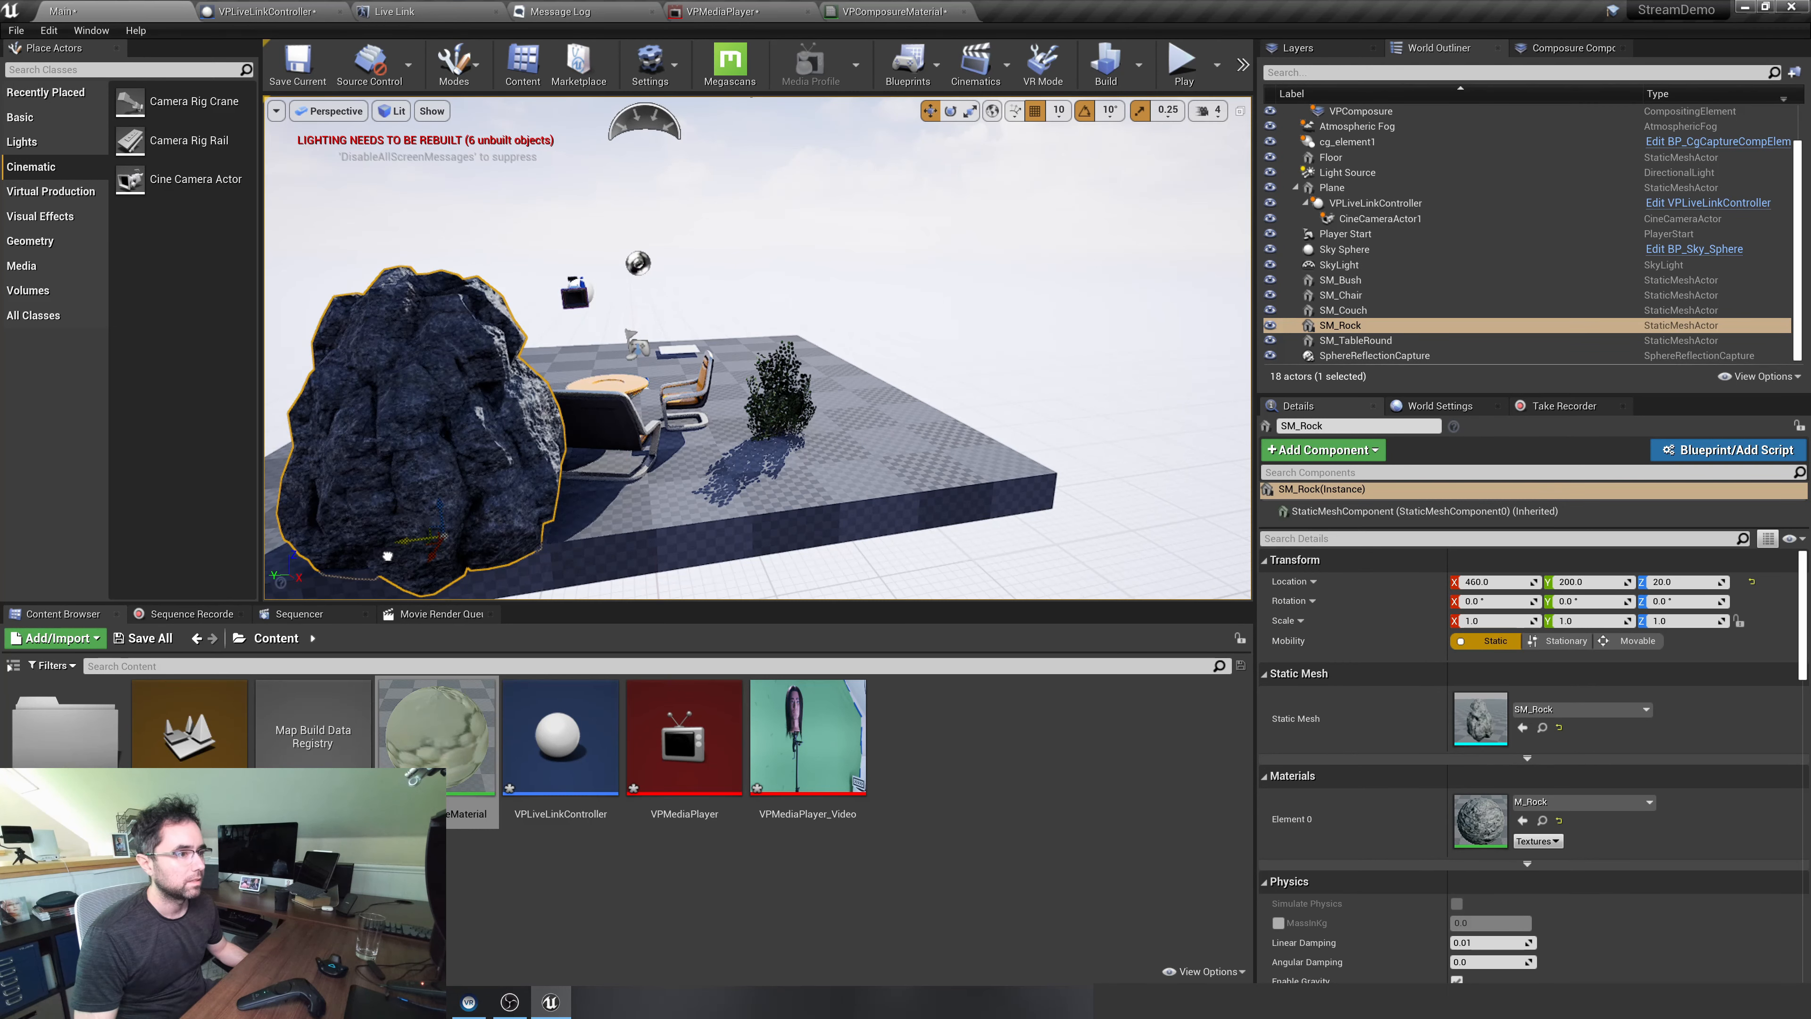
pyautogui.click(1358, 218)
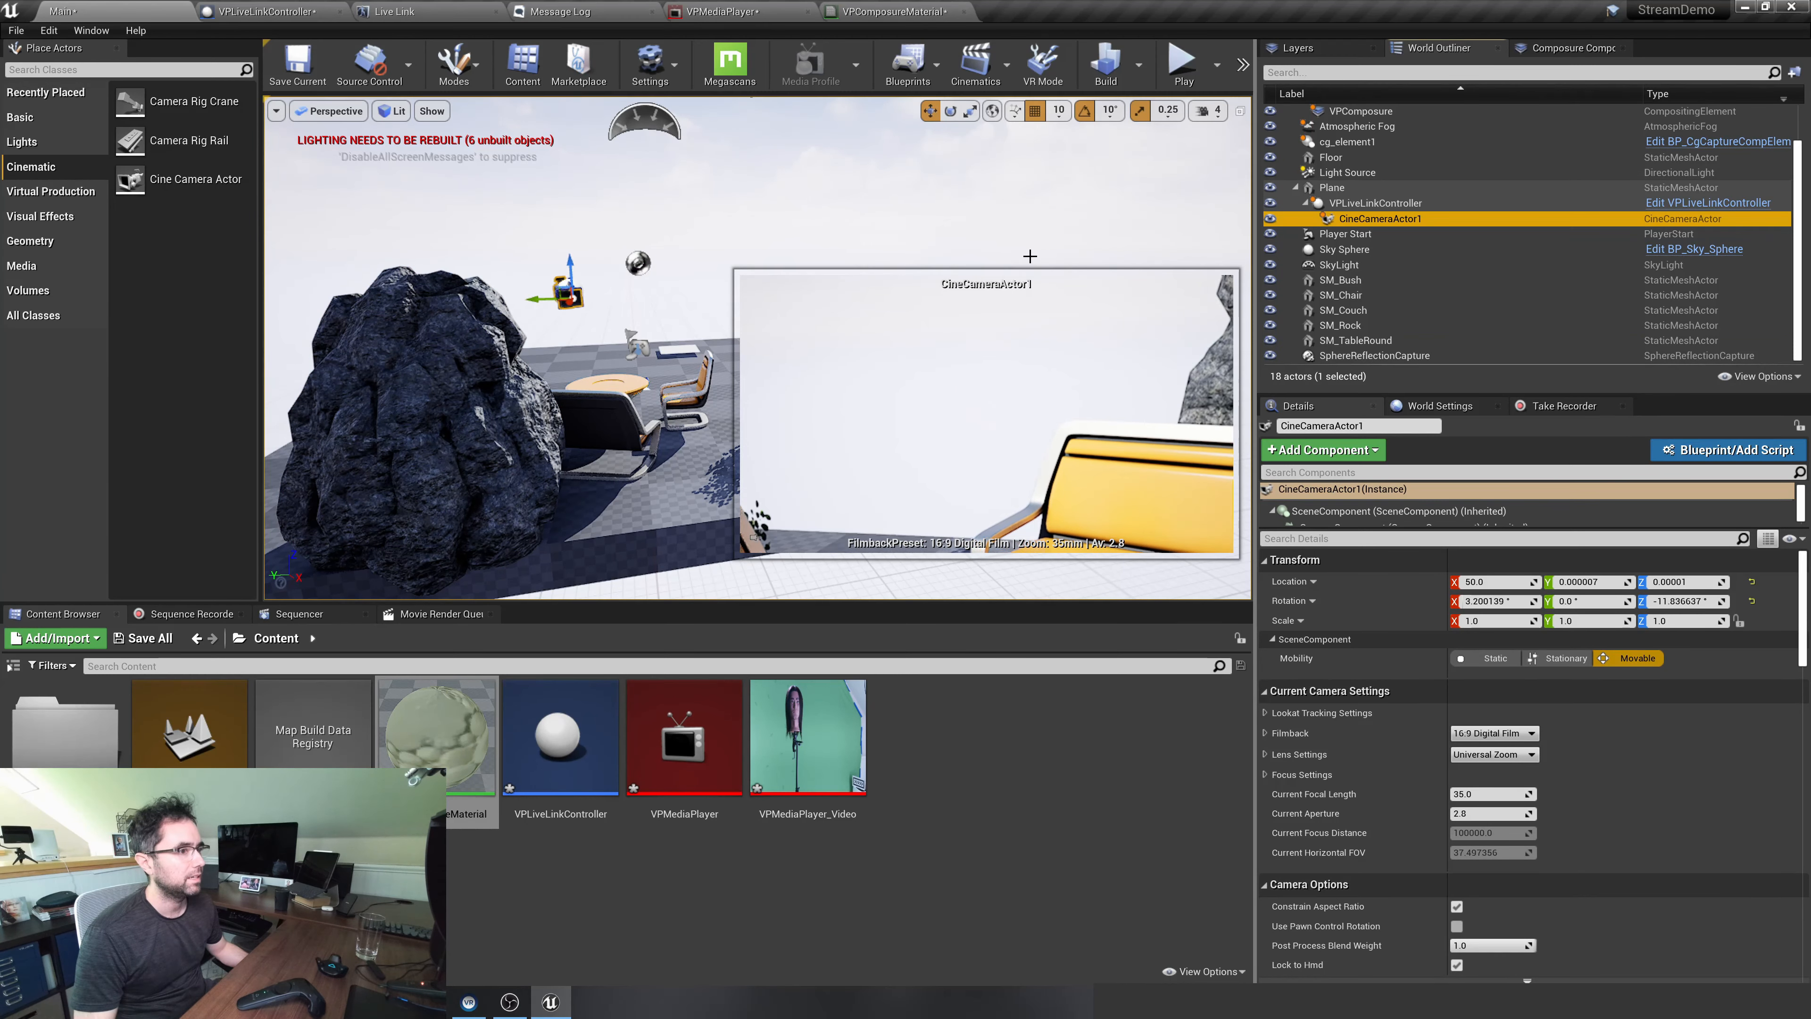
# Move the Plane carrying the tracked camera back to X -620 and check the composite of VPComposure
pyautogui.moveTo(1027, 254); pyautogui.dragTo(1042, 404, button='right')
pyautogui.moveTo(632, 461)
pyautogui.mouseDown(button='right')
pyautogui.moveTo(585, 453)
pyautogui.moveTo(632, 461)
pyautogui.mouseUp(button='right')
pyautogui.click(640, 433)
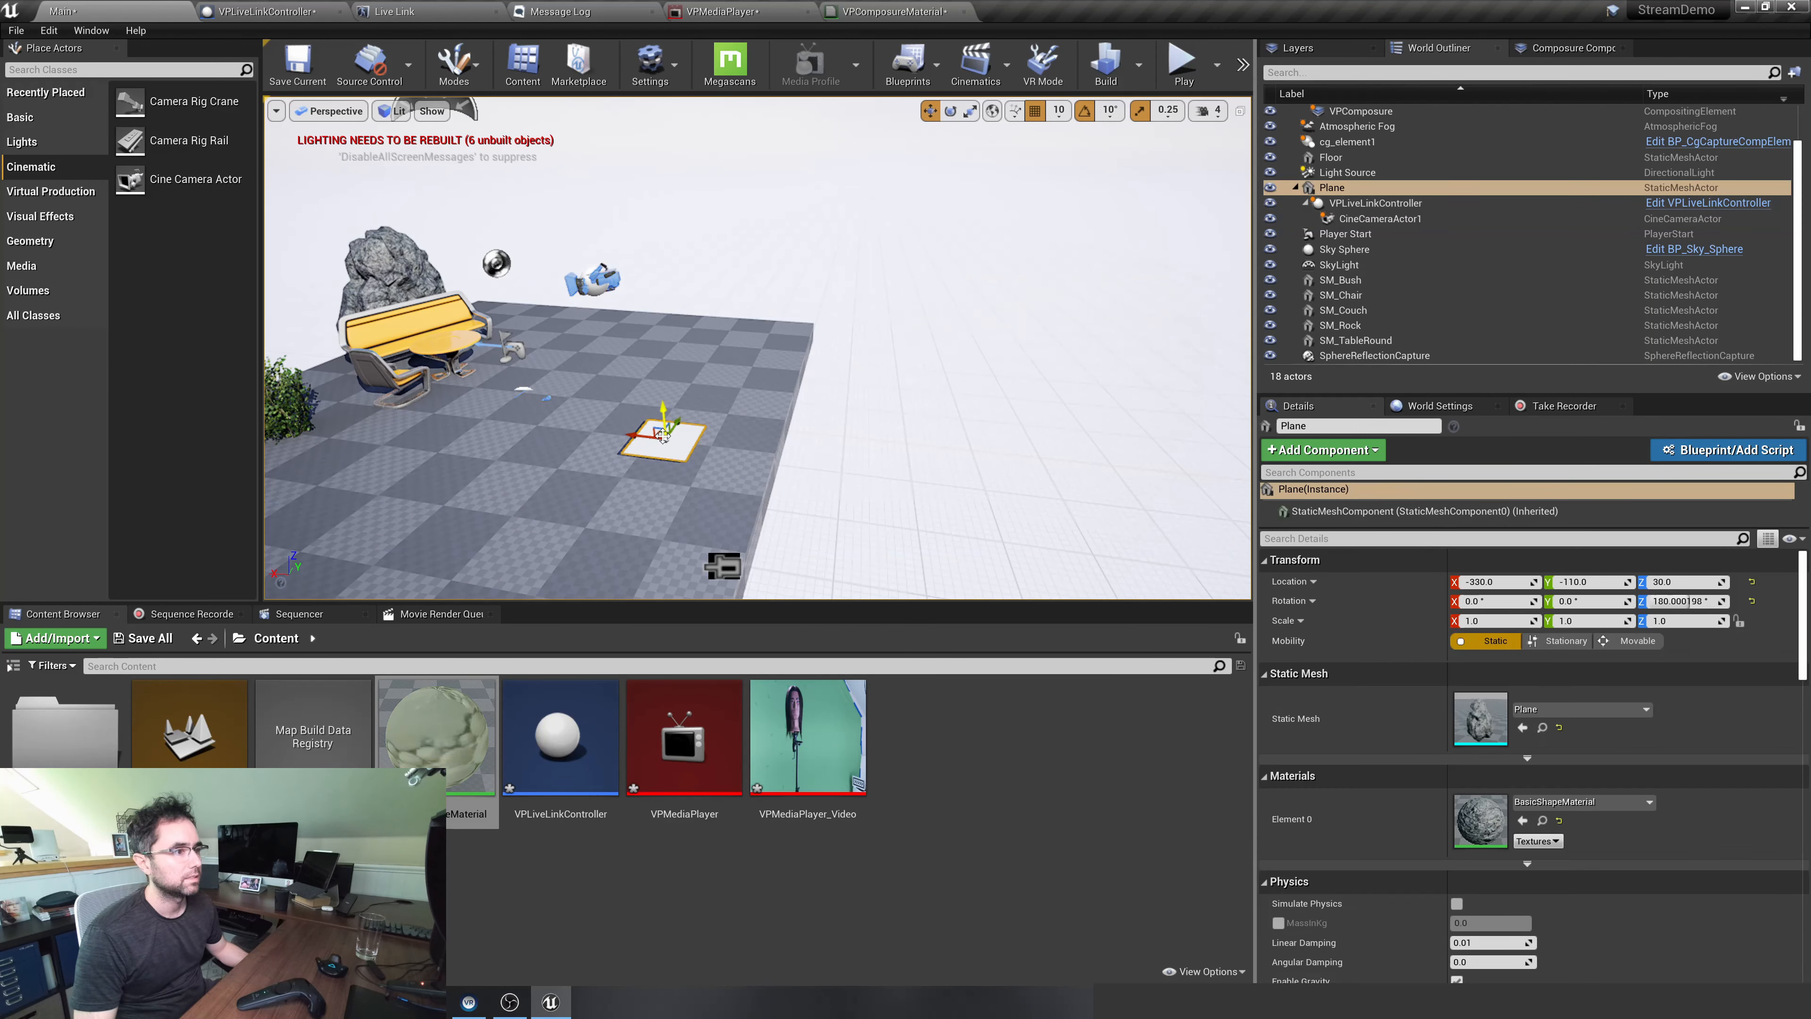
pyautogui.moveTo(637, 434); pyautogui.dragTo(765, 447)
pyautogui.moveTo(607, 416); pyautogui.dragTo(508, 420, button='right')
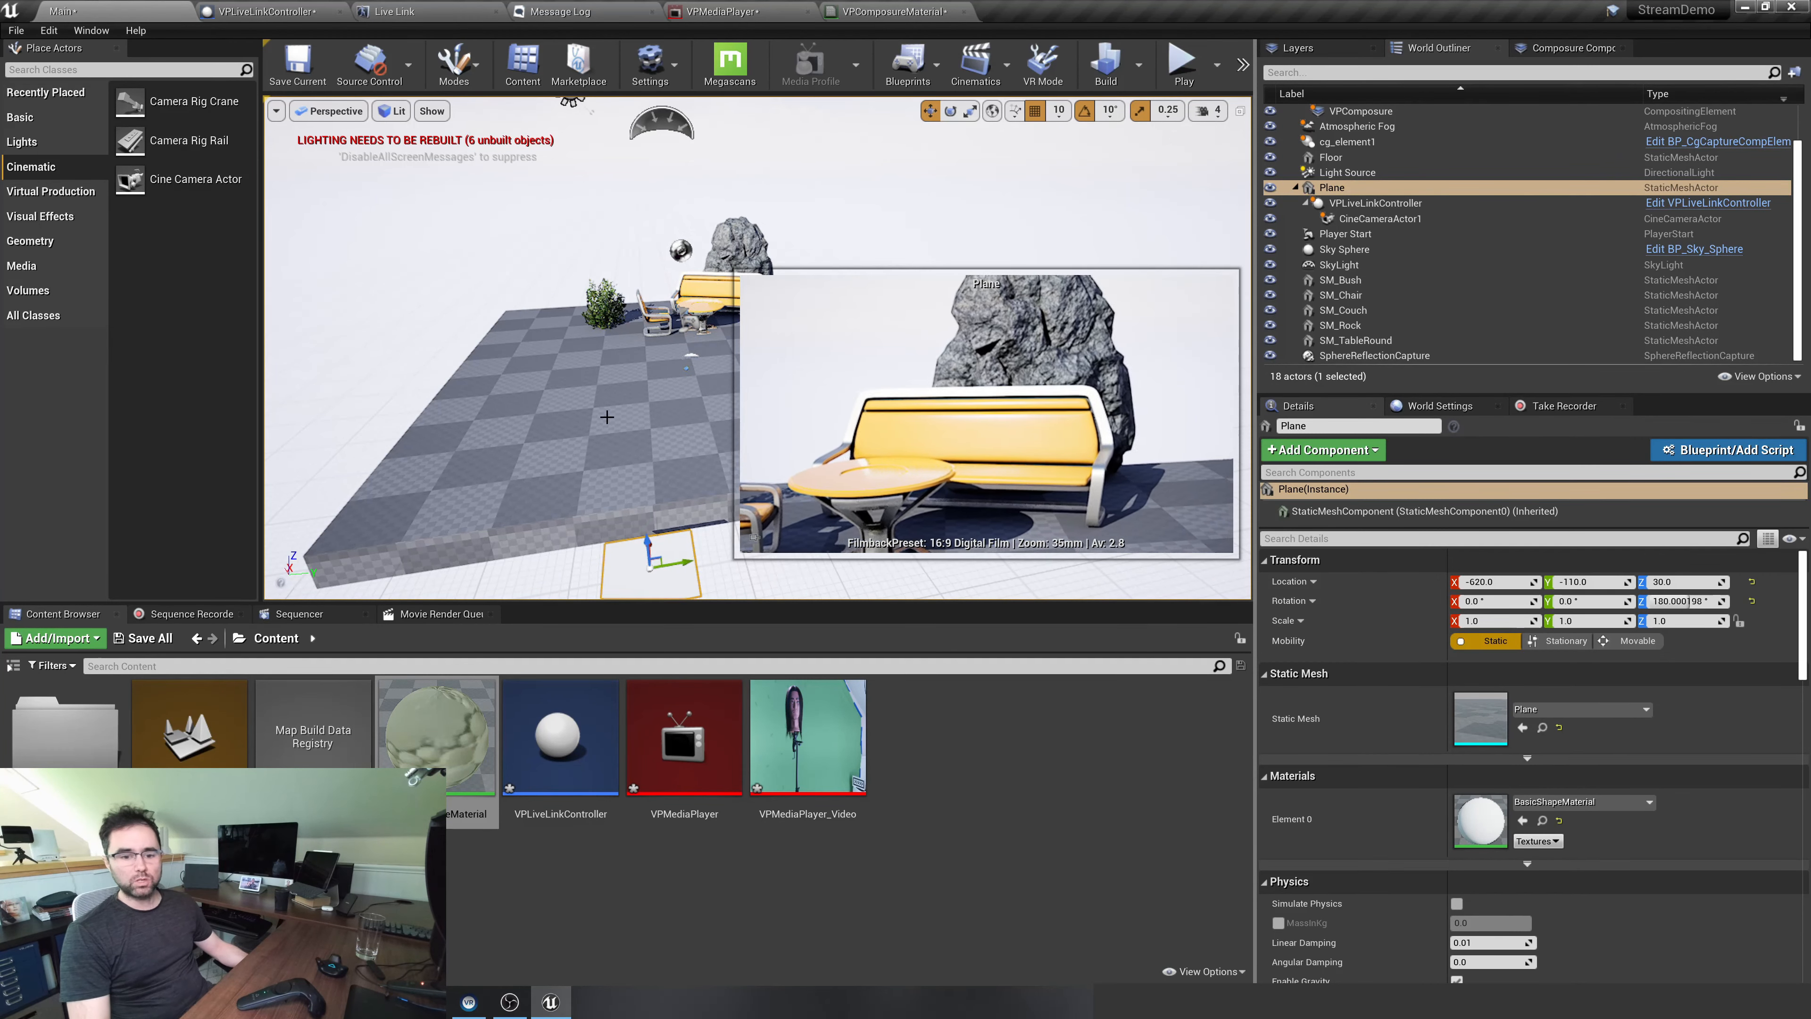
pyautogui.click(1551, 48)
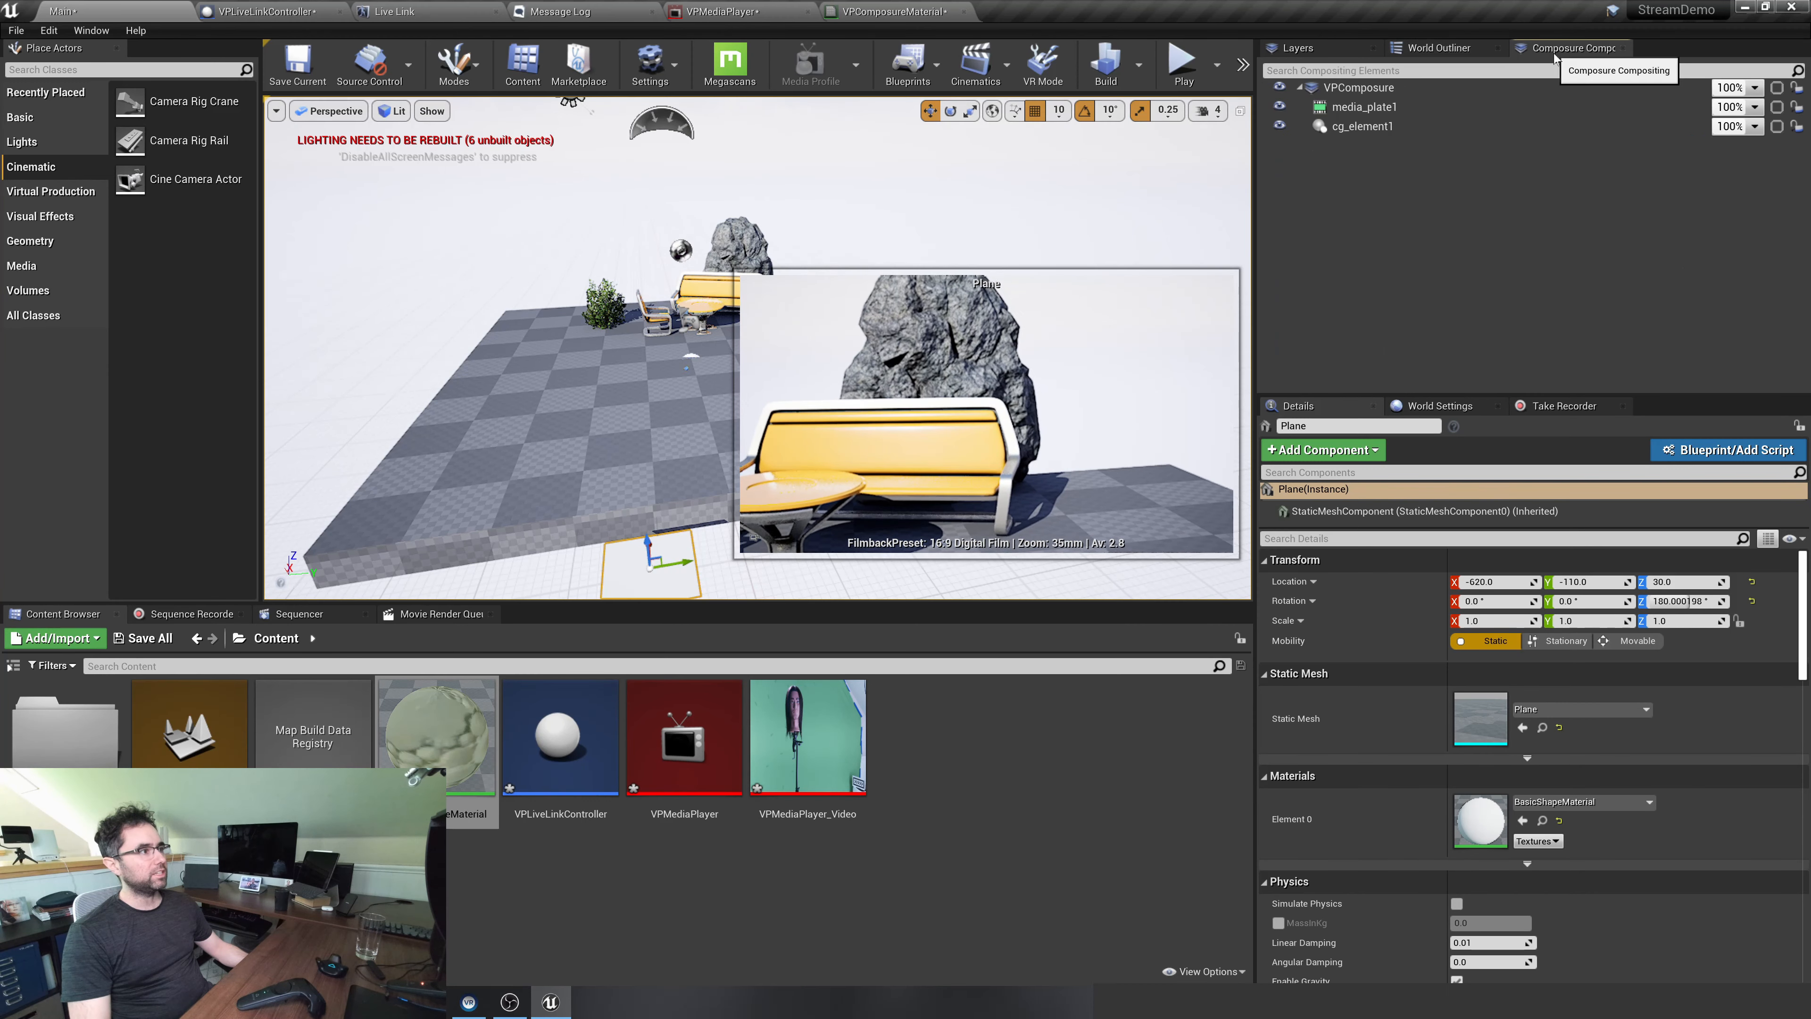
pyautogui.click(1451, 89)
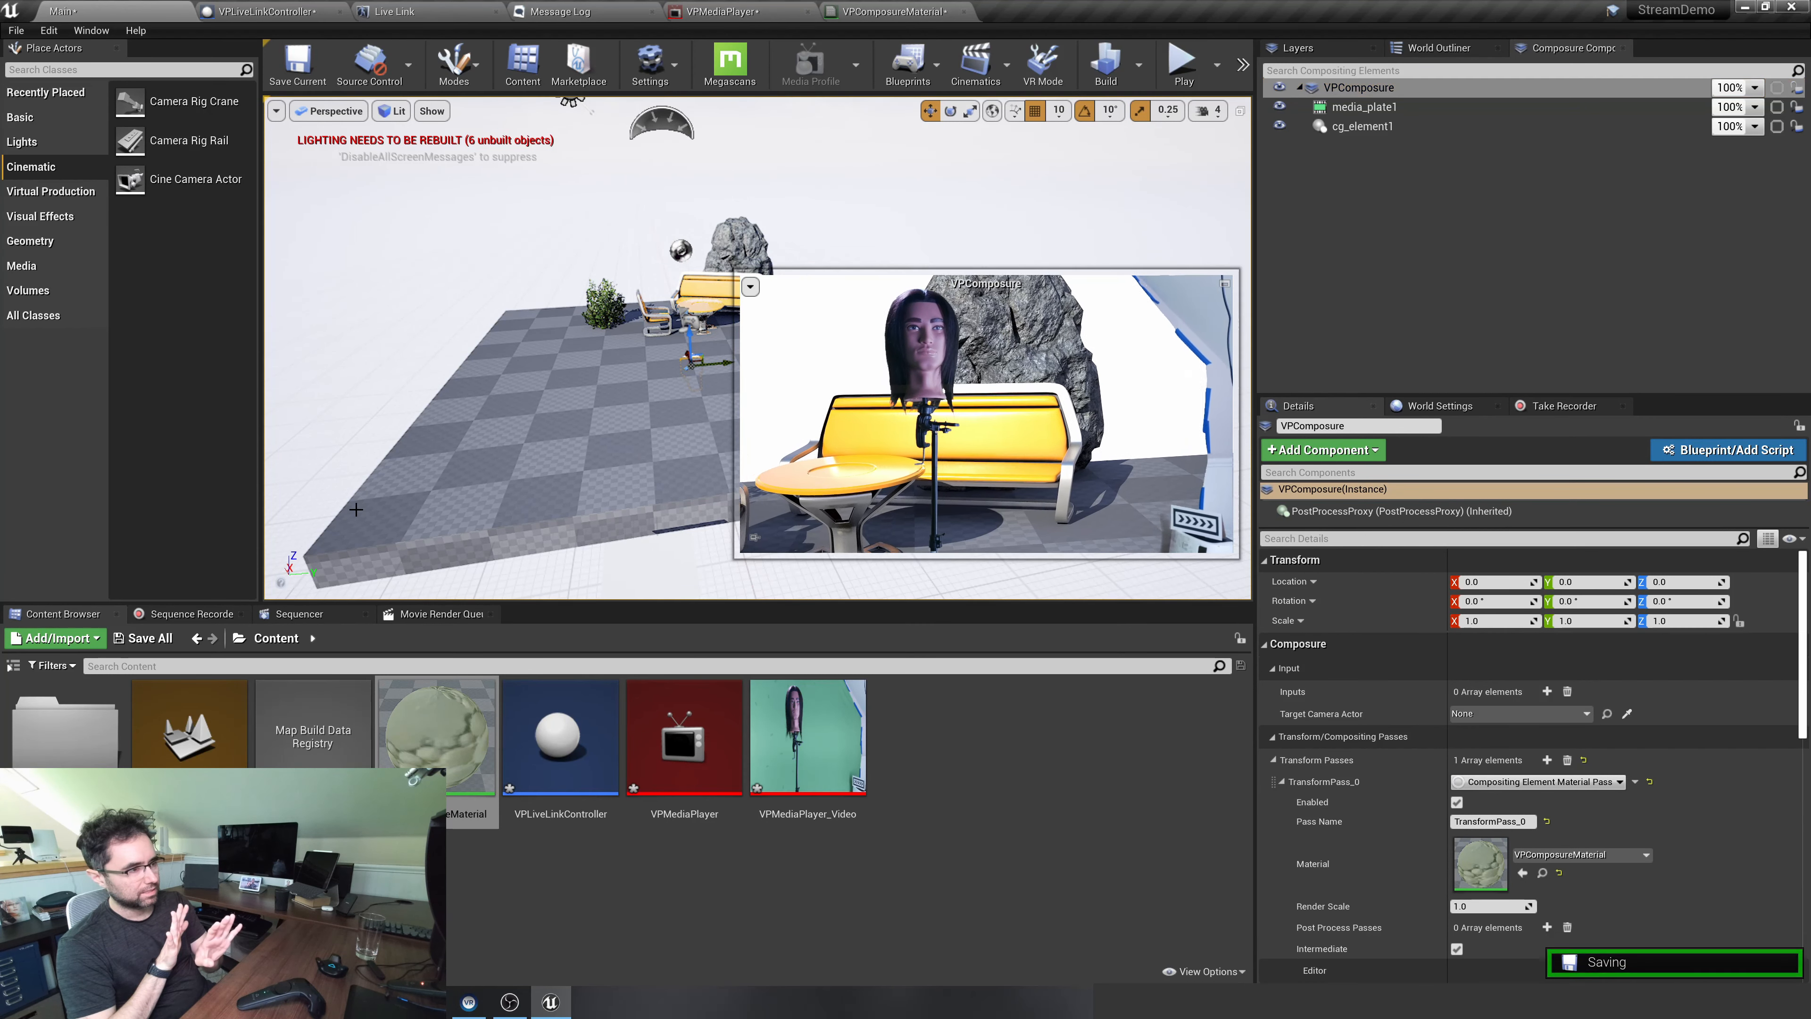
# Set the buffer Offset of the XR Live Link source to 0.2 s and return to the Main level's composite preview
pyautogui.click(394, 11)
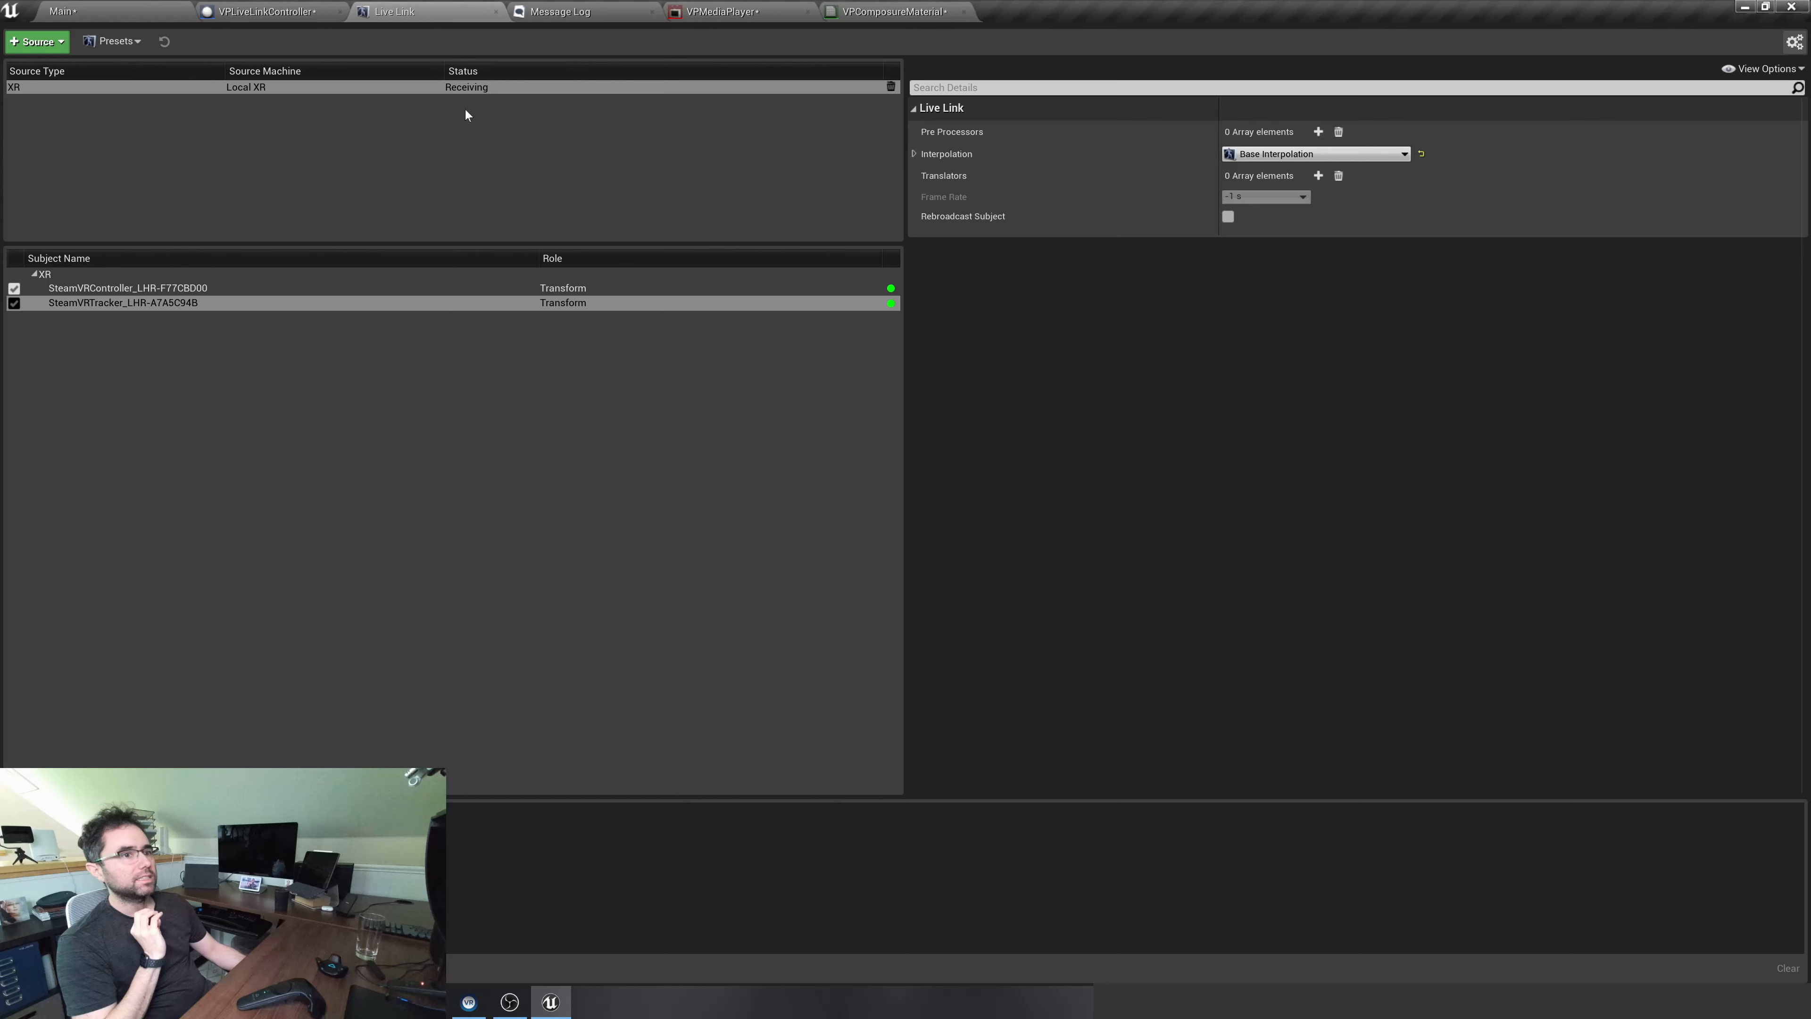
pyautogui.click(420, 86)
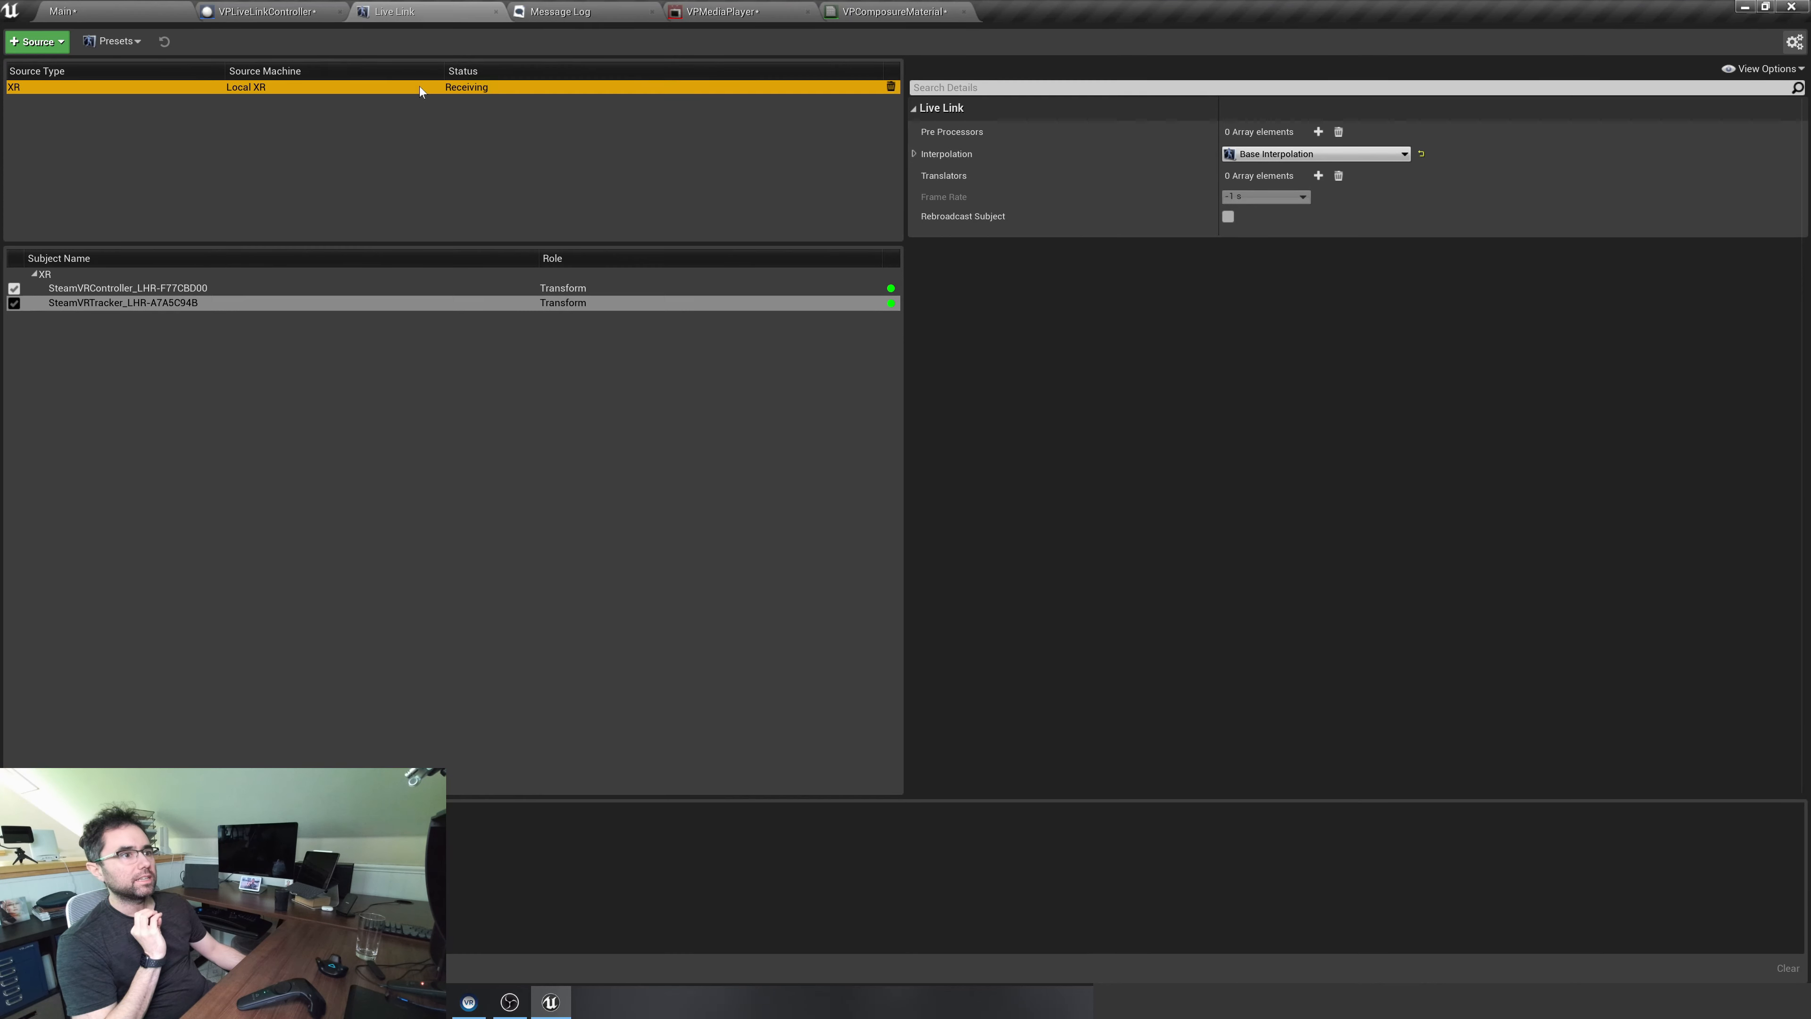
pyautogui.click(912, 155)
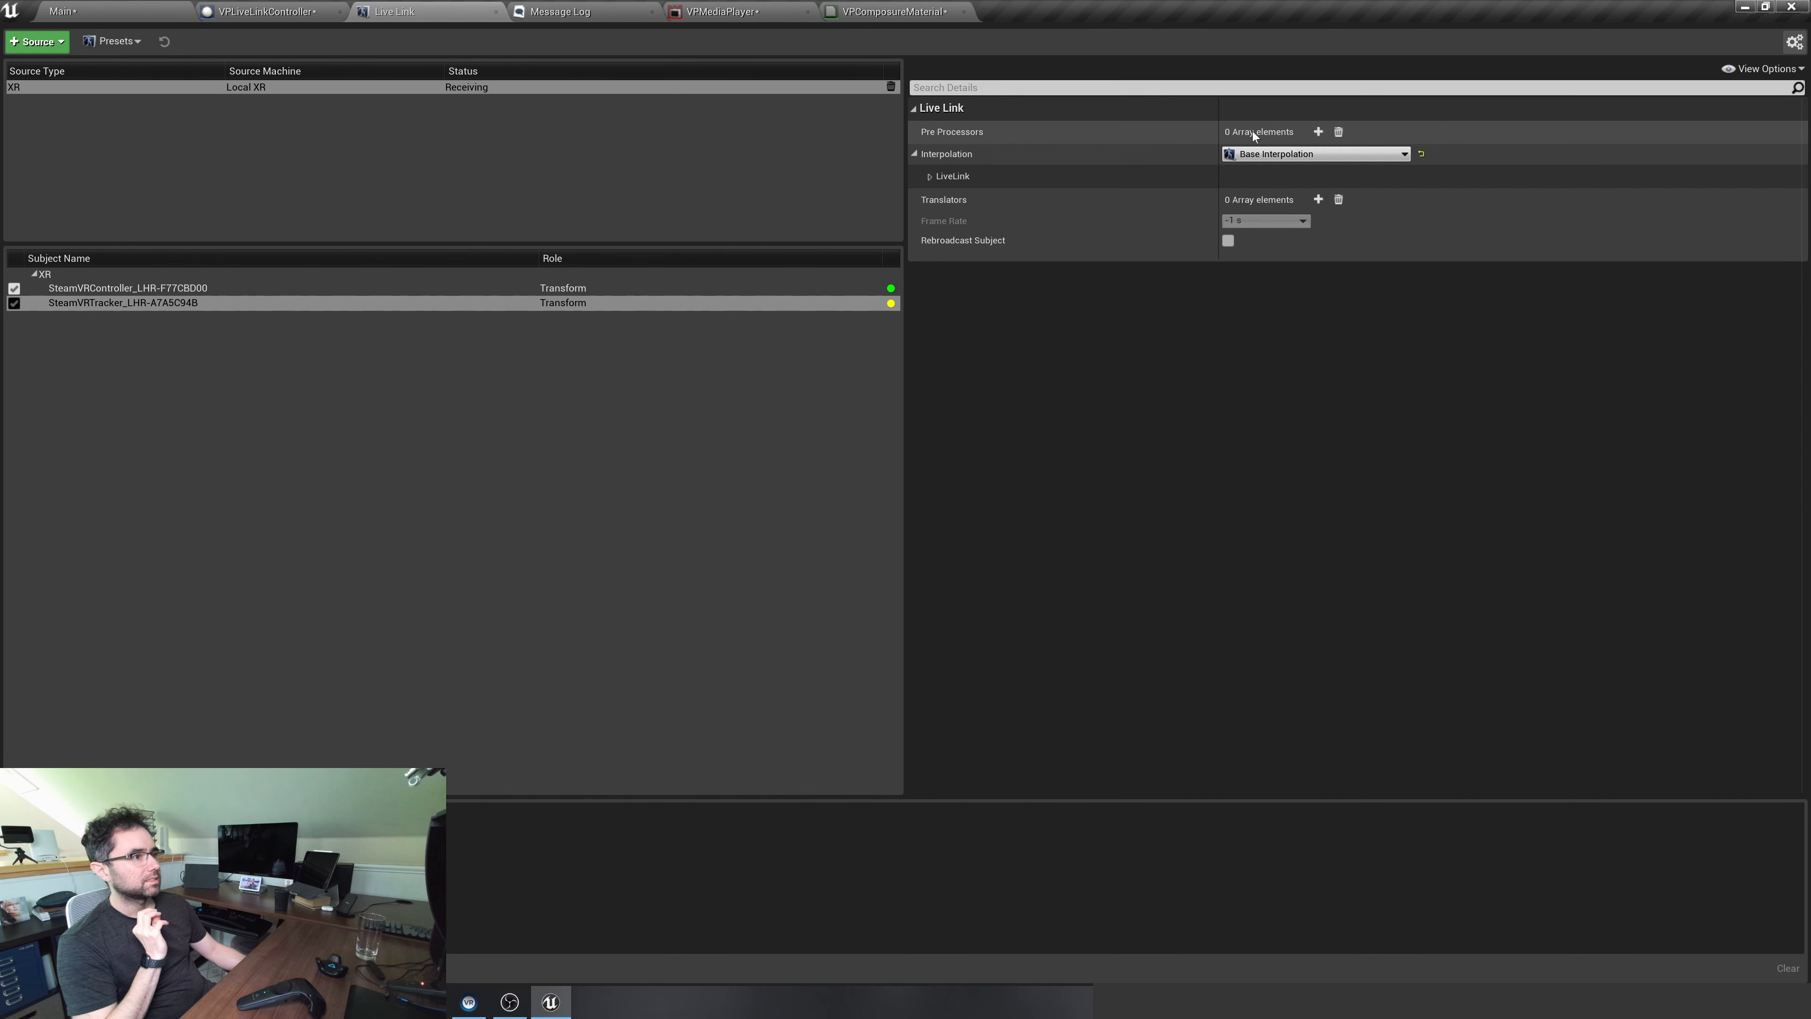
pyautogui.click(579, 169)
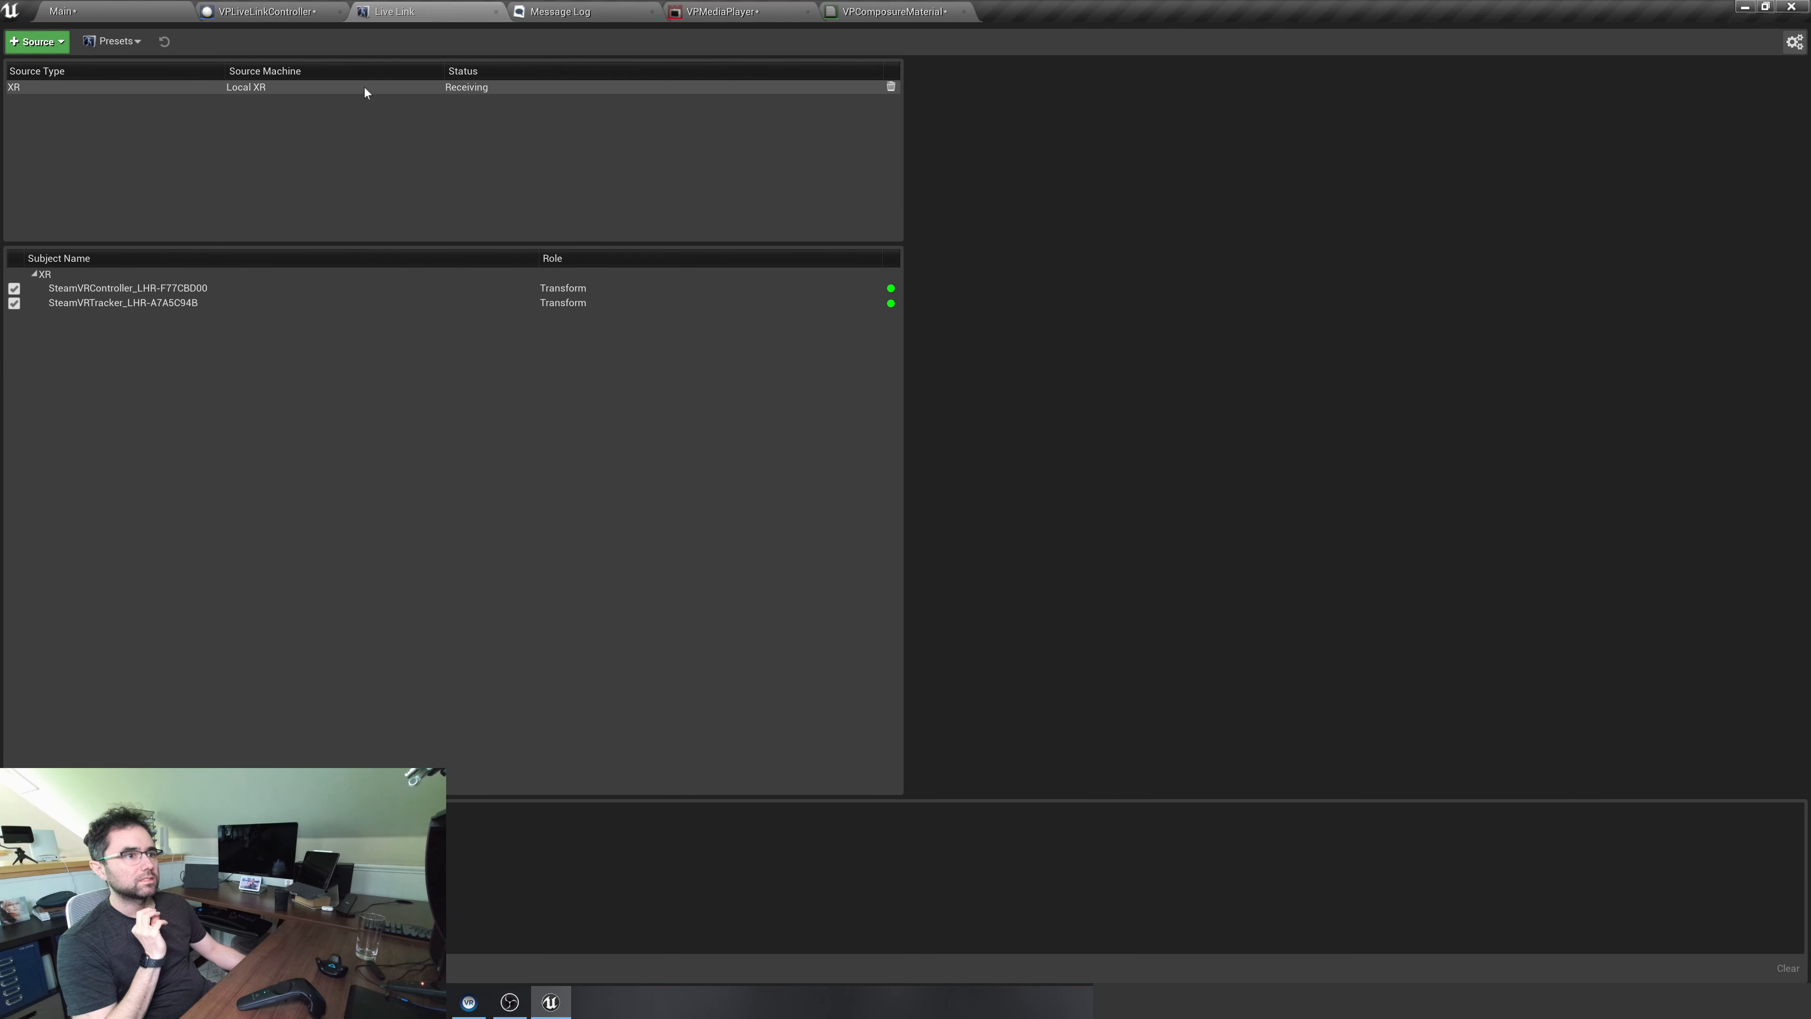
pyautogui.click(360, 86)
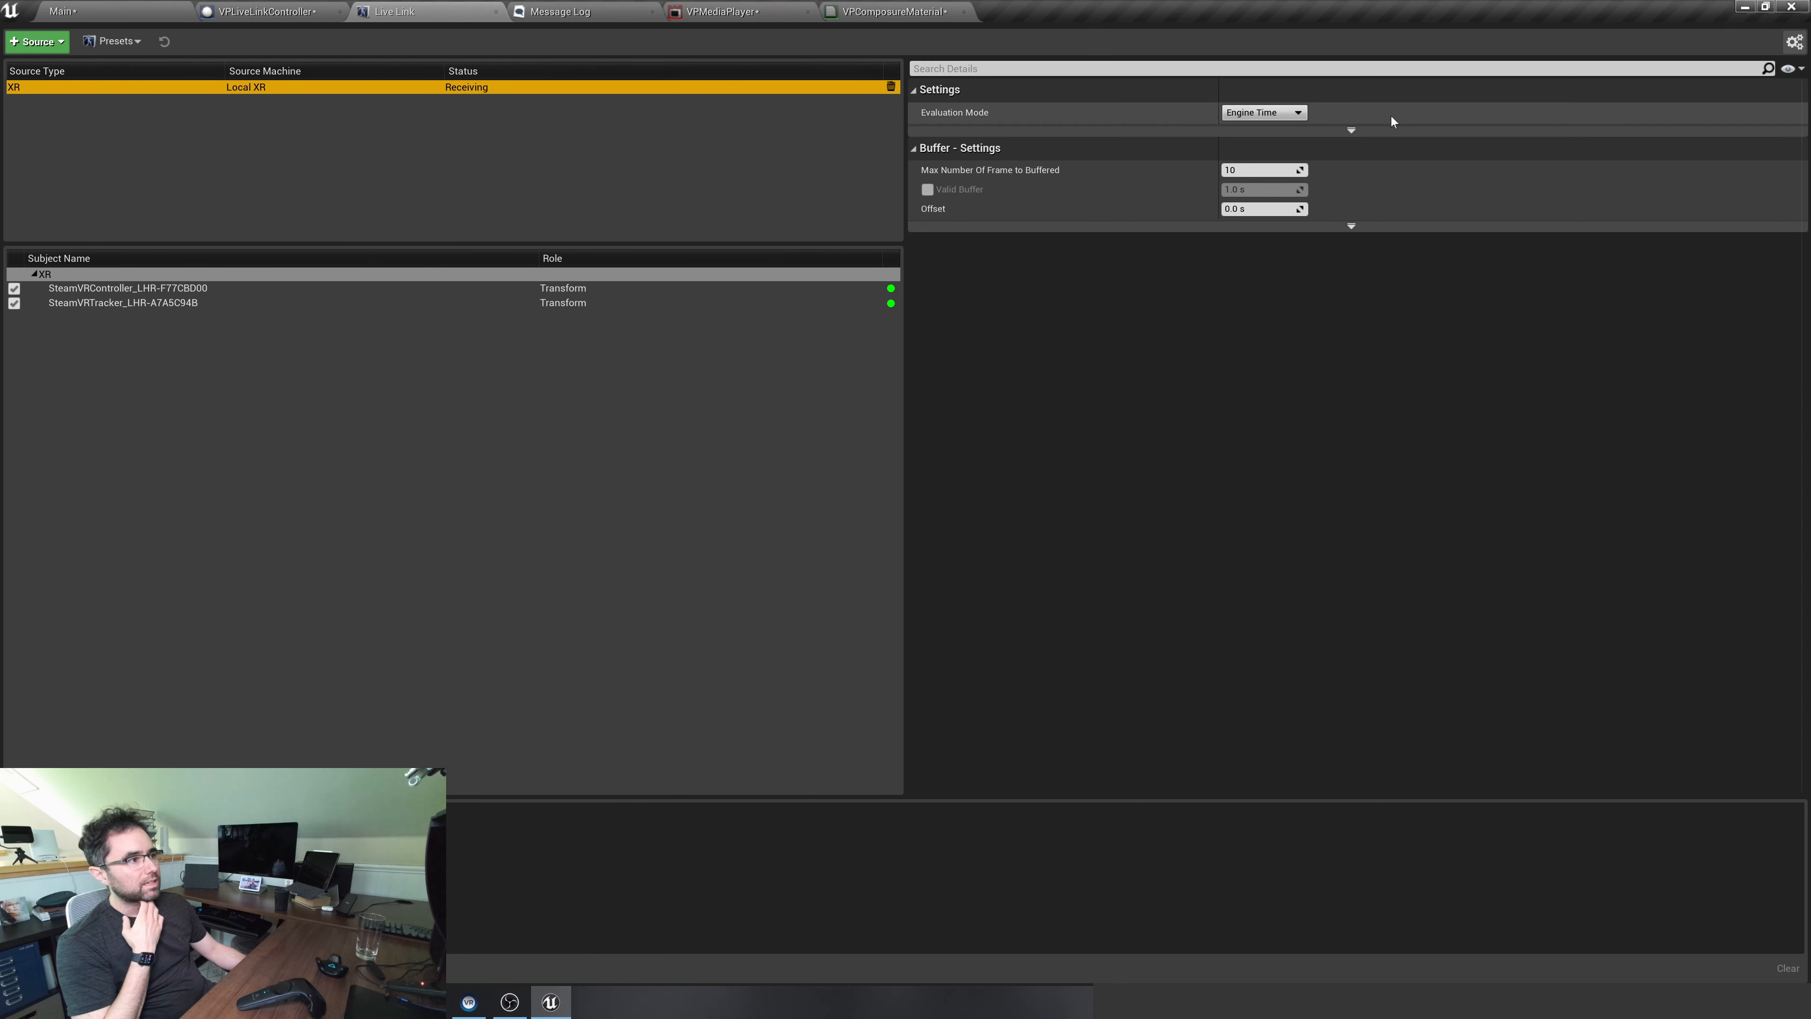
pyautogui.click(1259, 208)
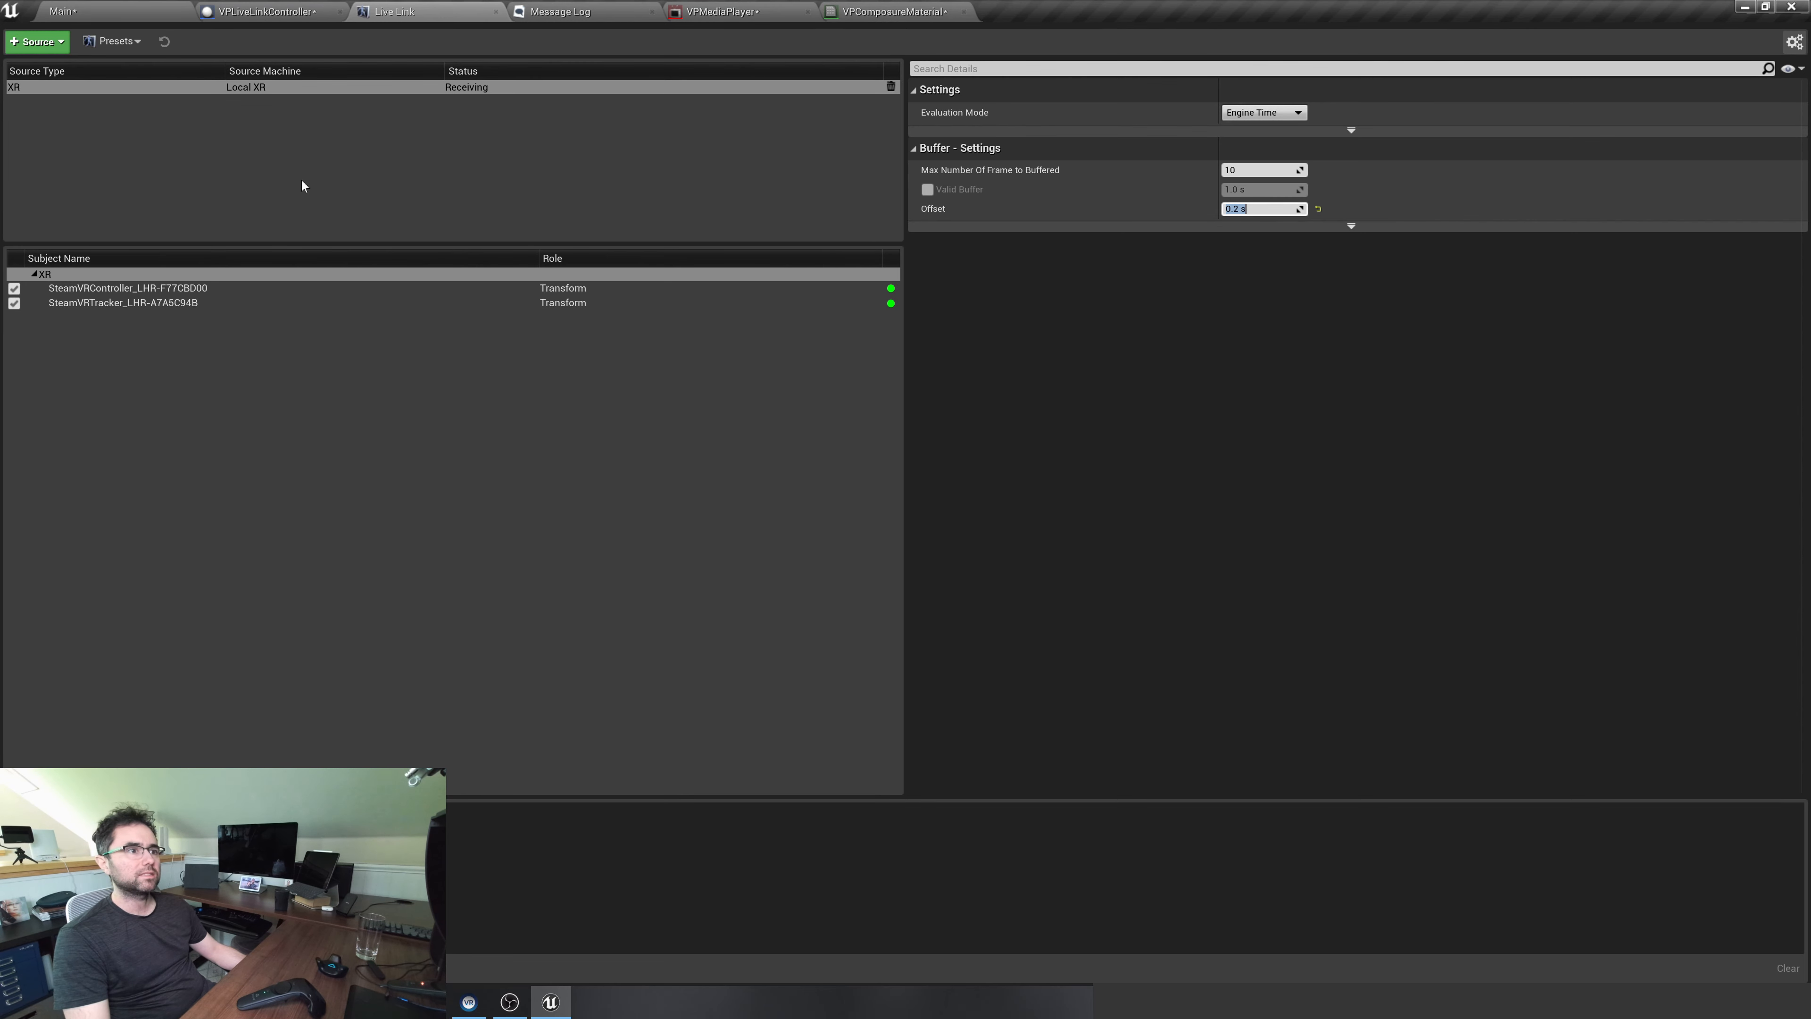
pyautogui.click(136, 15)
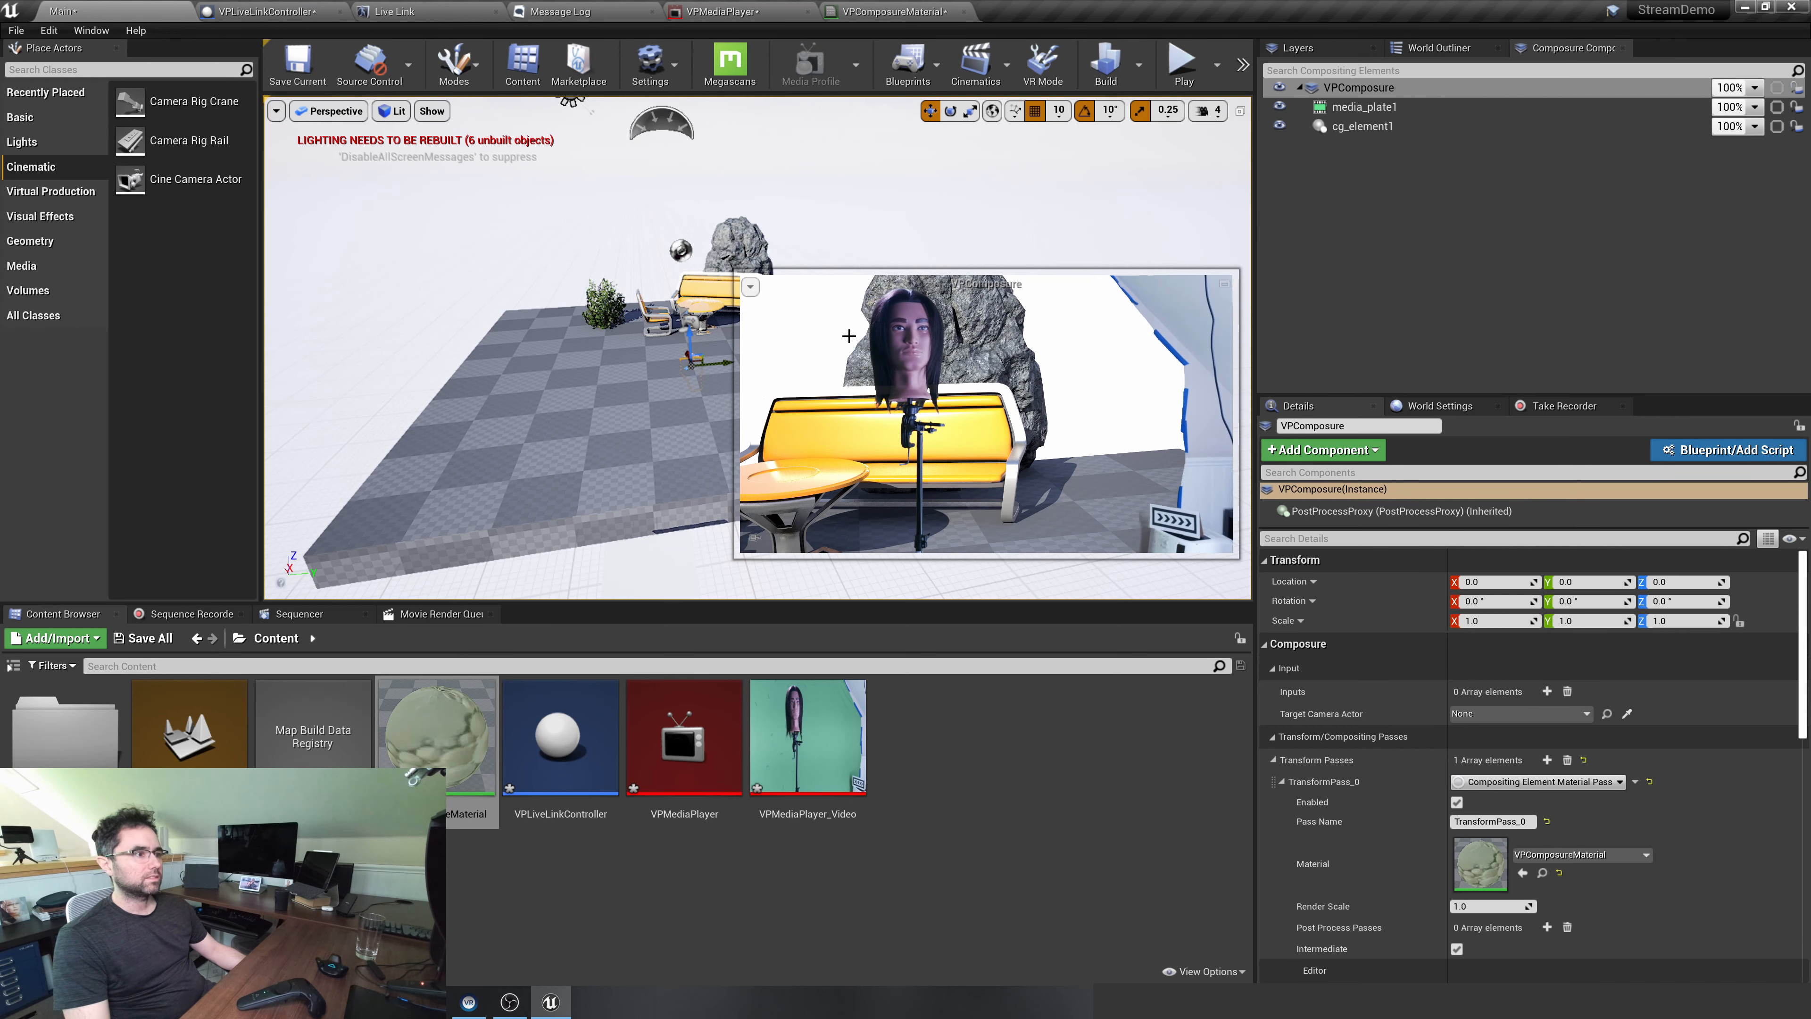
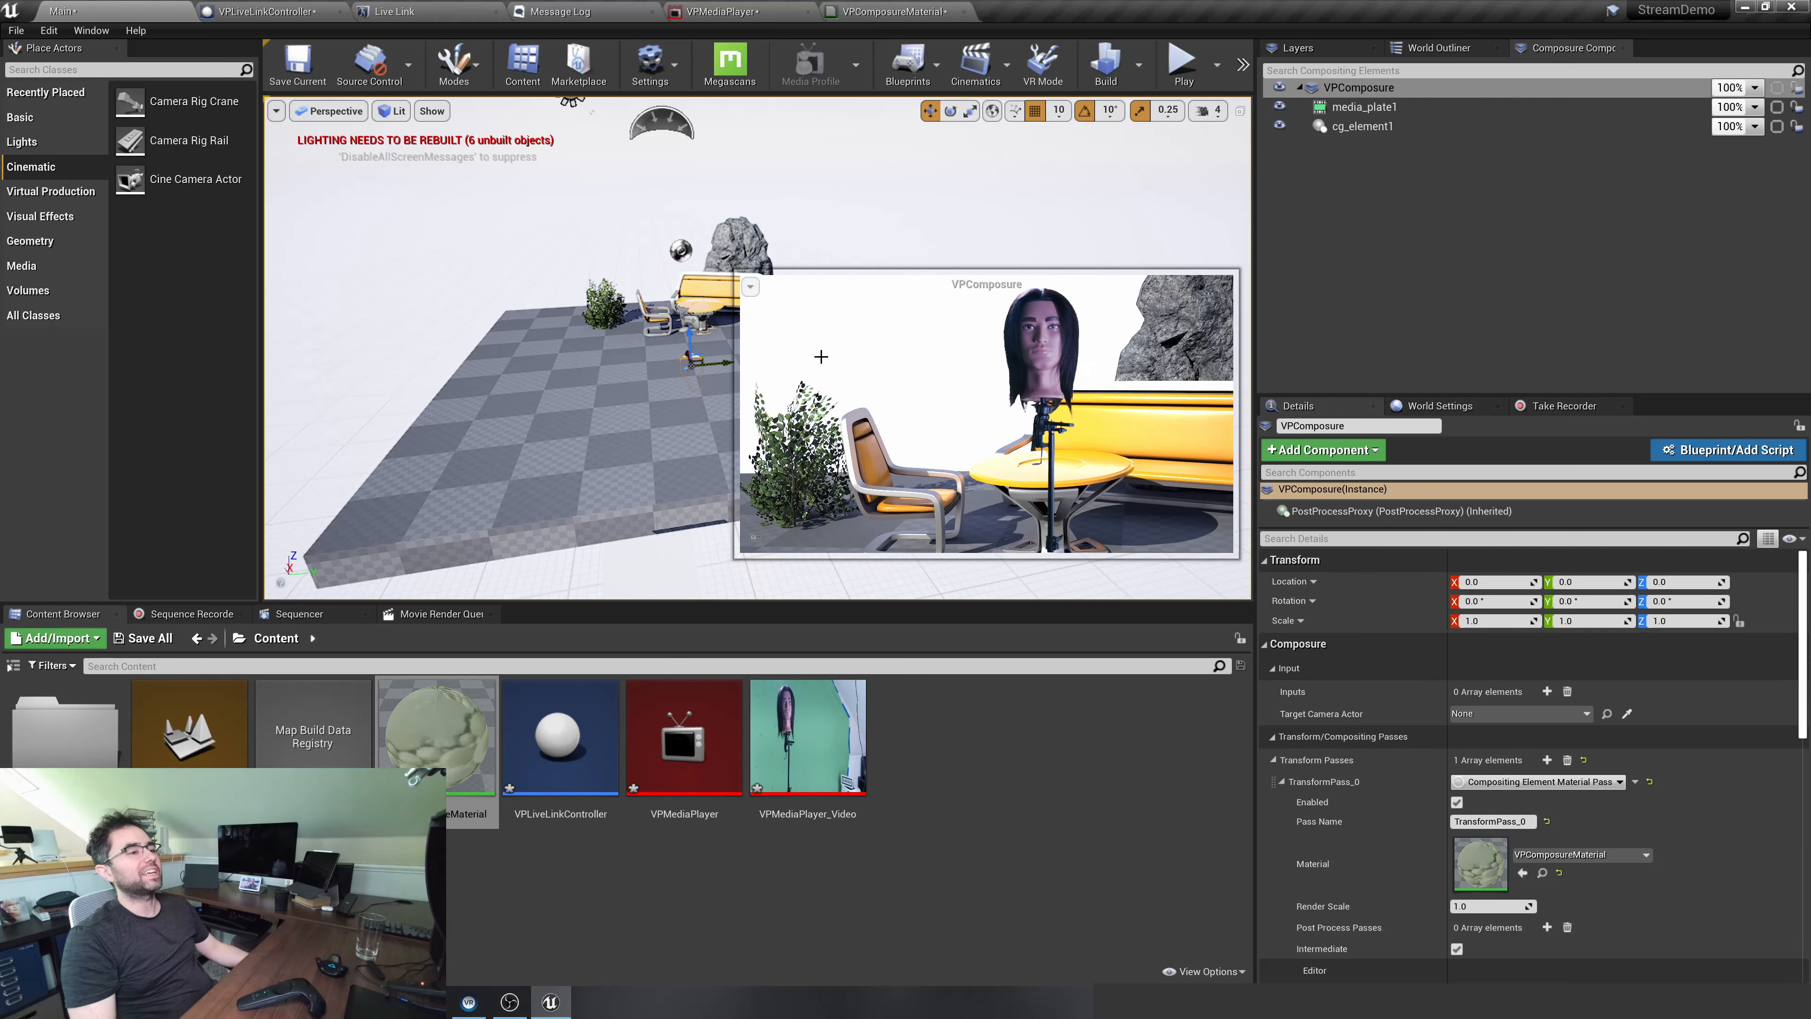
# Place a basic plane on the floor in front of the furniture at X -20, Y 190, and attach it to the existing Plane
pyautogui.click(671, 428)
pyautogui.press('w')
pyautogui.moveTo(711, 405)
pyautogui.mouseDown(button='right')
pyautogui.moveTo(767, 424)
pyautogui.moveTo(688, 417)
pyautogui.moveTo(702, 396)
pyautogui.moveTo(706, 457)
pyautogui.moveTo(702, 393)
pyautogui.moveTo(742, 436)
pyautogui.moveTo(735, 421)
pyautogui.moveTo(760, 413)
pyautogui.moveTo(713, 425)
pyautogui.moveTo(712, 407)
pyautogui.mouseUp(button='right')
pyautogui.press('a')
pyautogui.press('d')
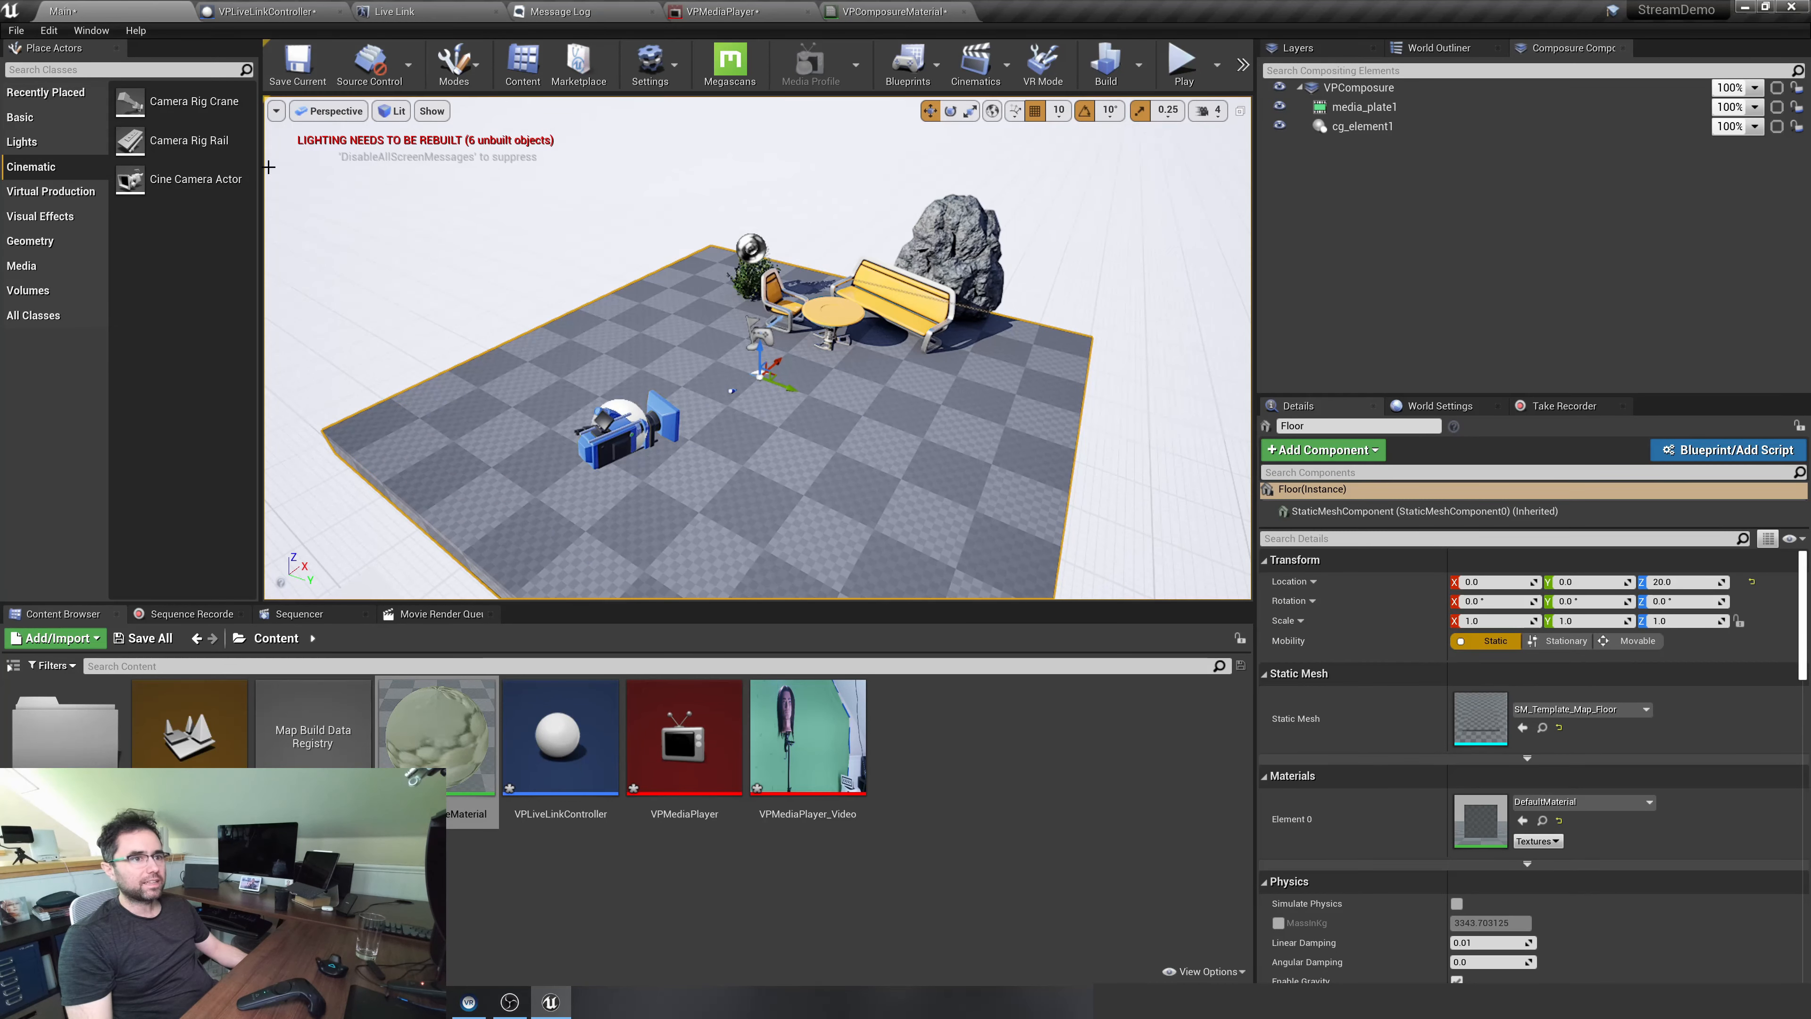
pyautogui.click(49, 140)
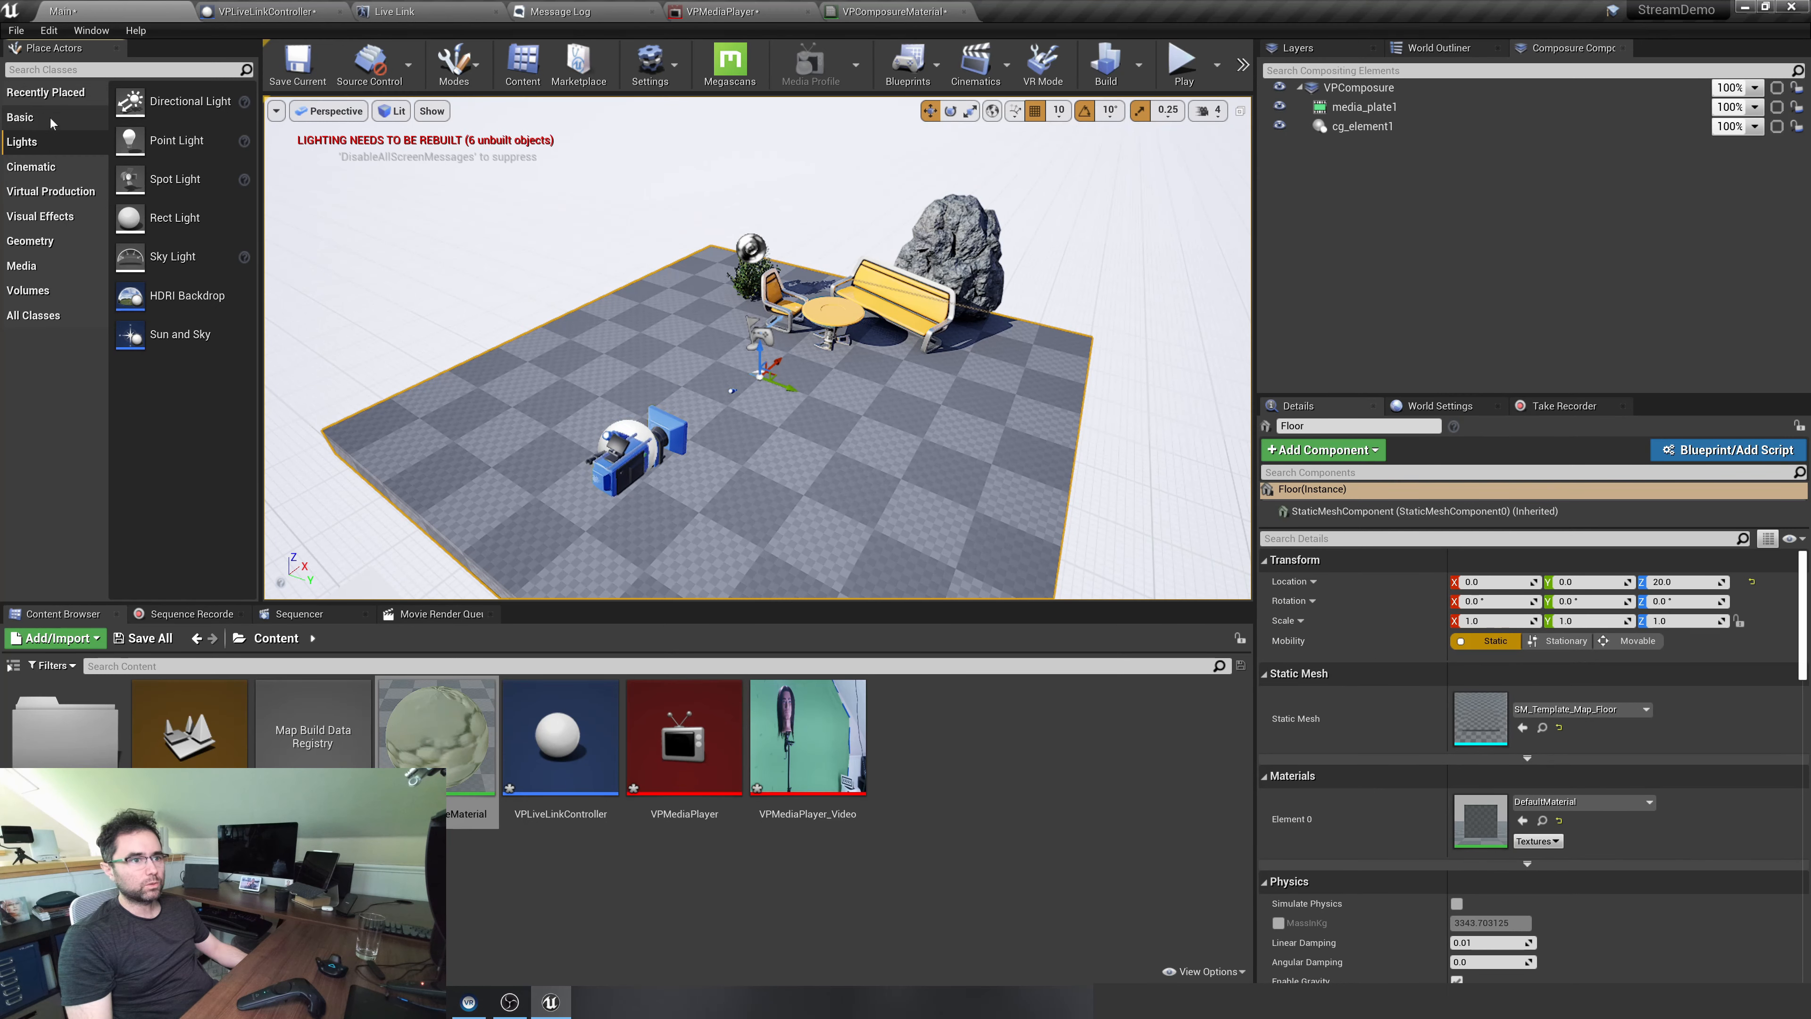
pyautogui.click(49, 118)
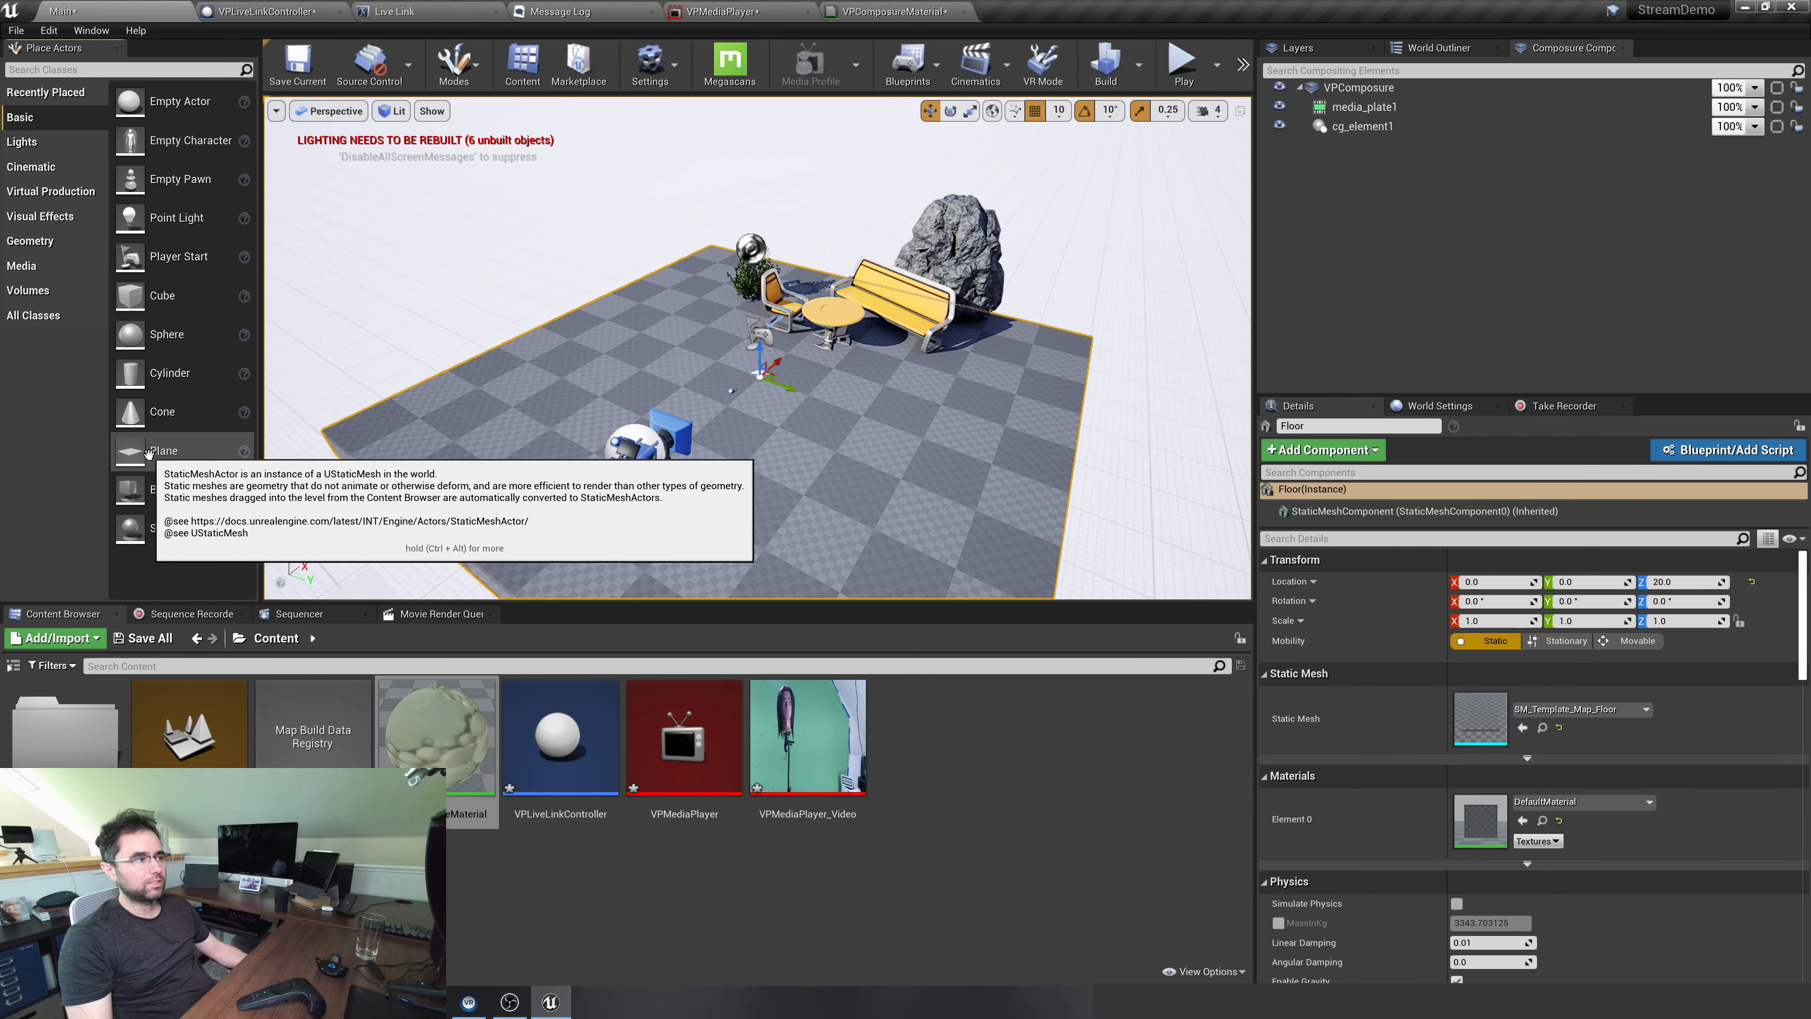
pyautogui.click(1438, 47)
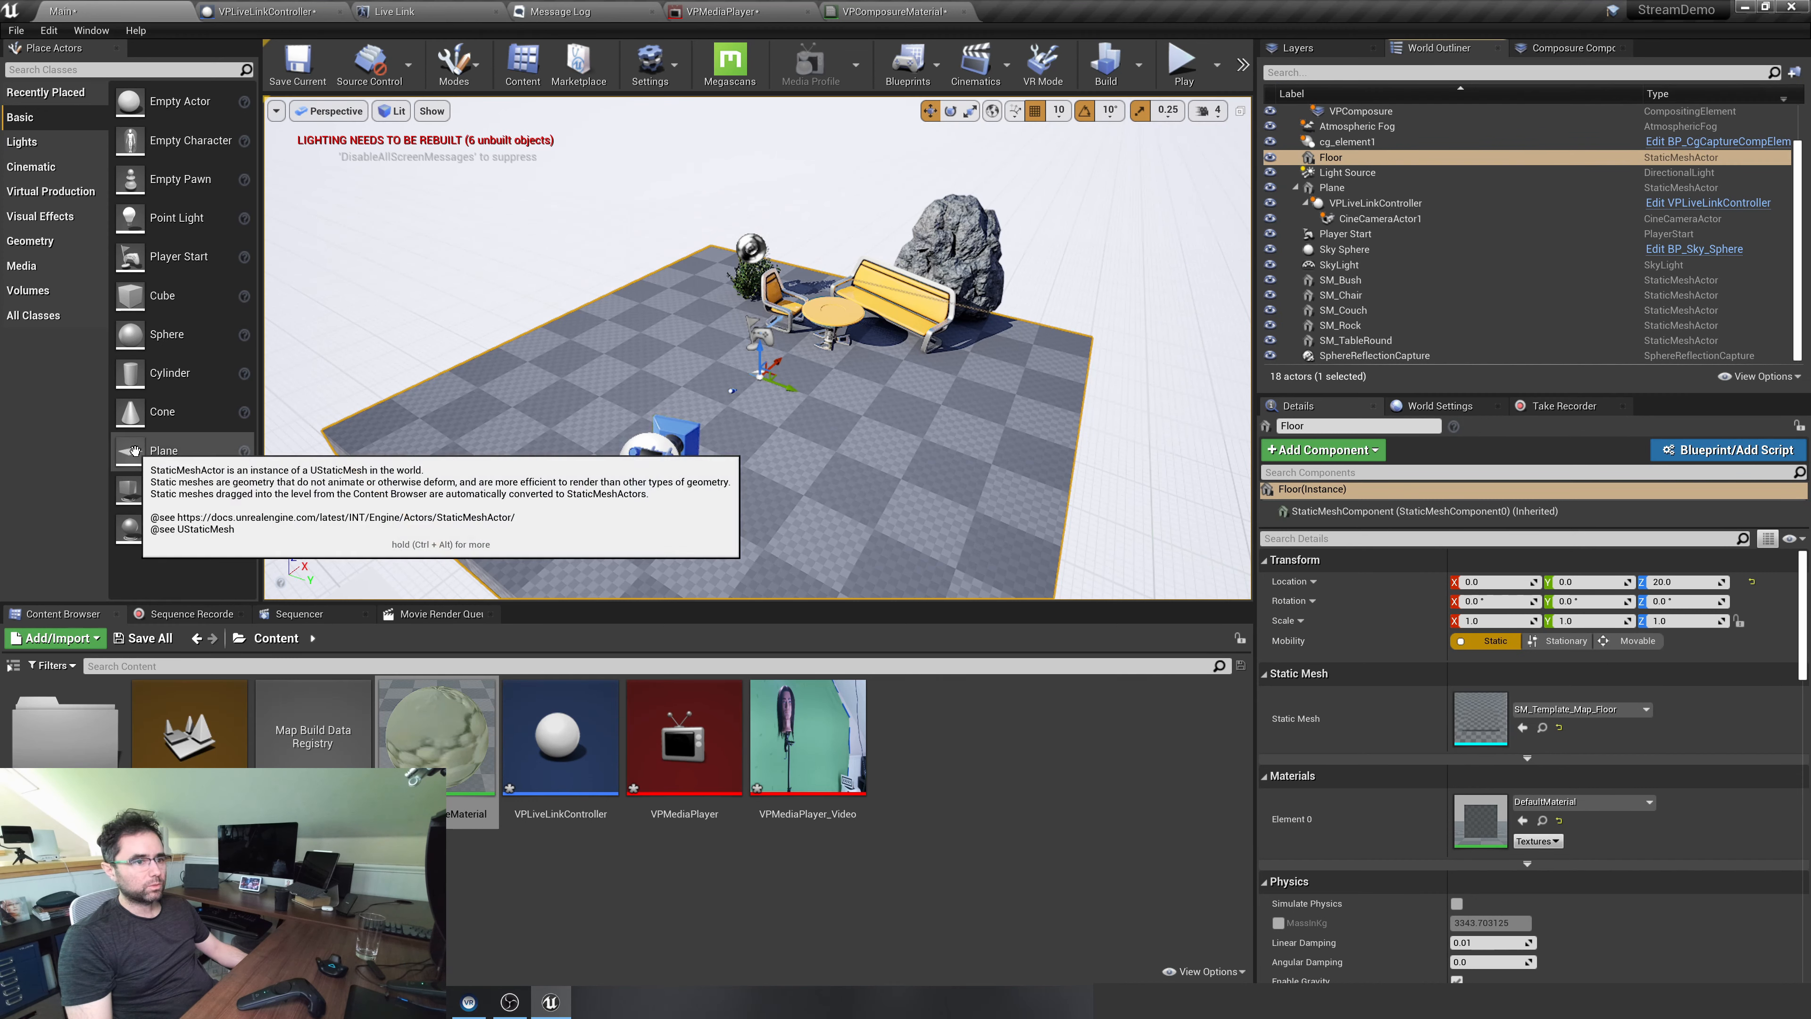
pyautogui.moveTo(94, 450); pyautogui.dragTo(852, 419)
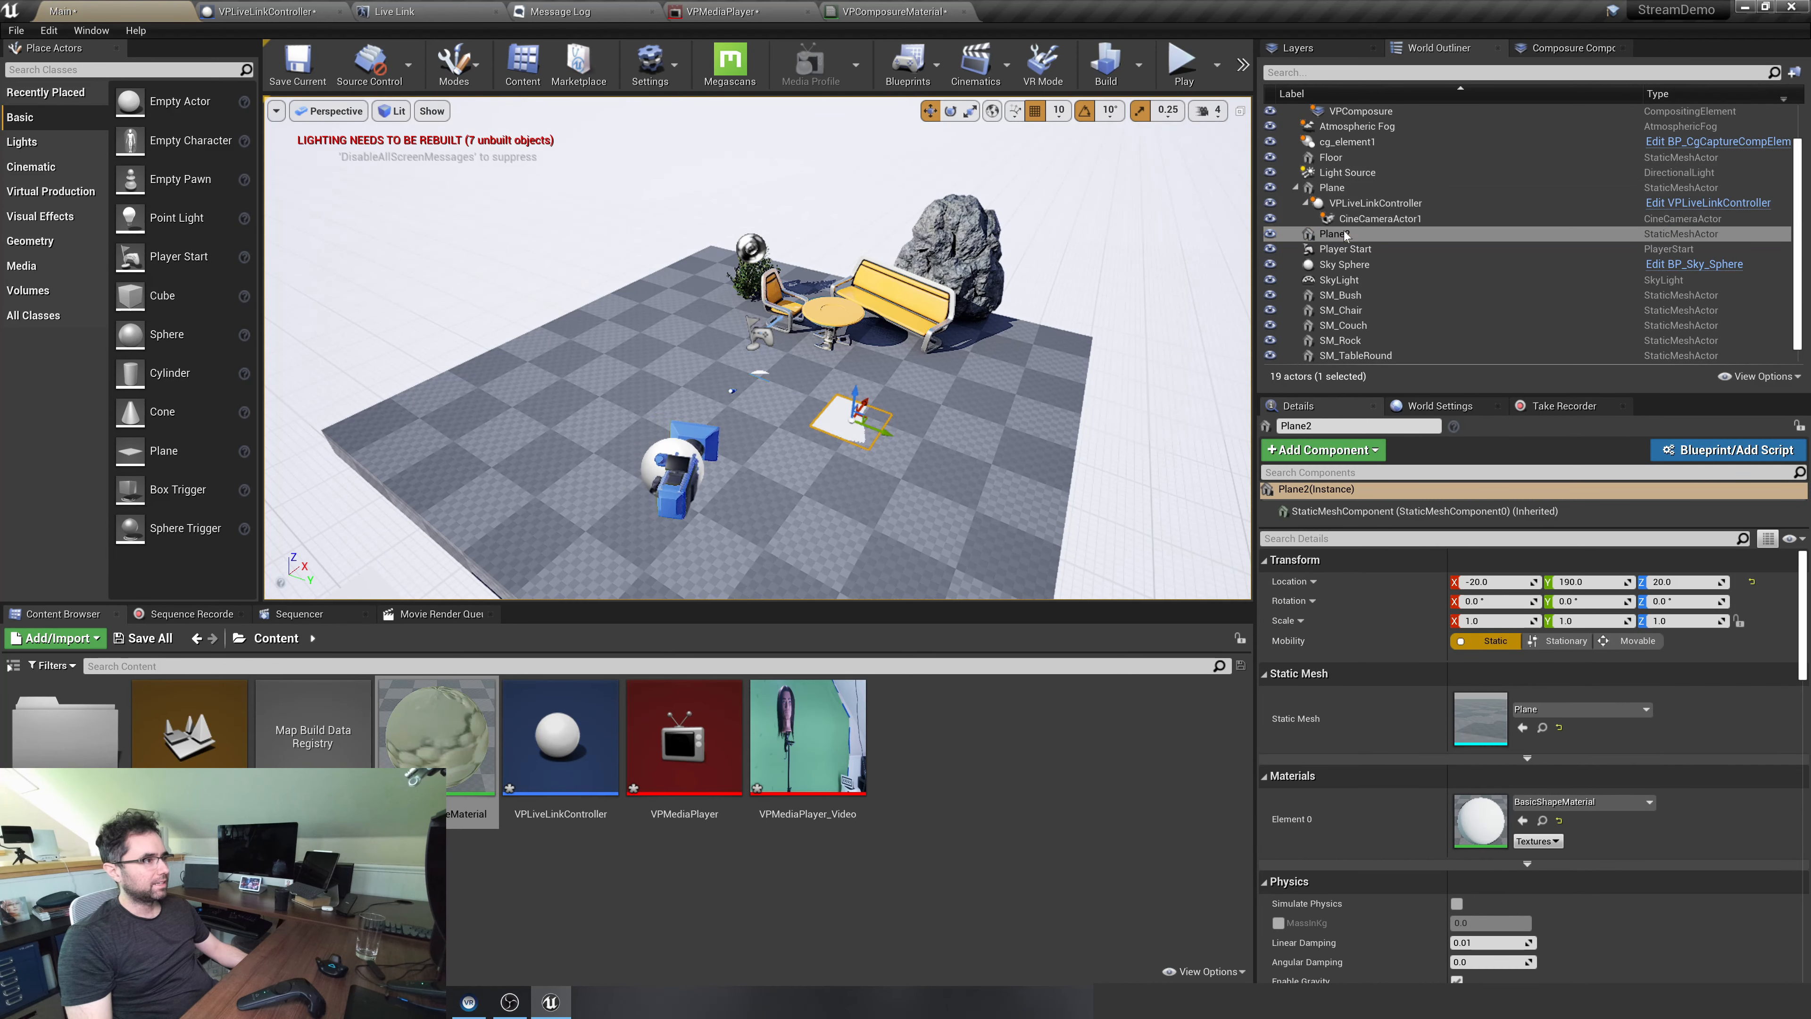
pyautogui.moveTo(1333, 233); pyautogui.dragTo(1336, 193)
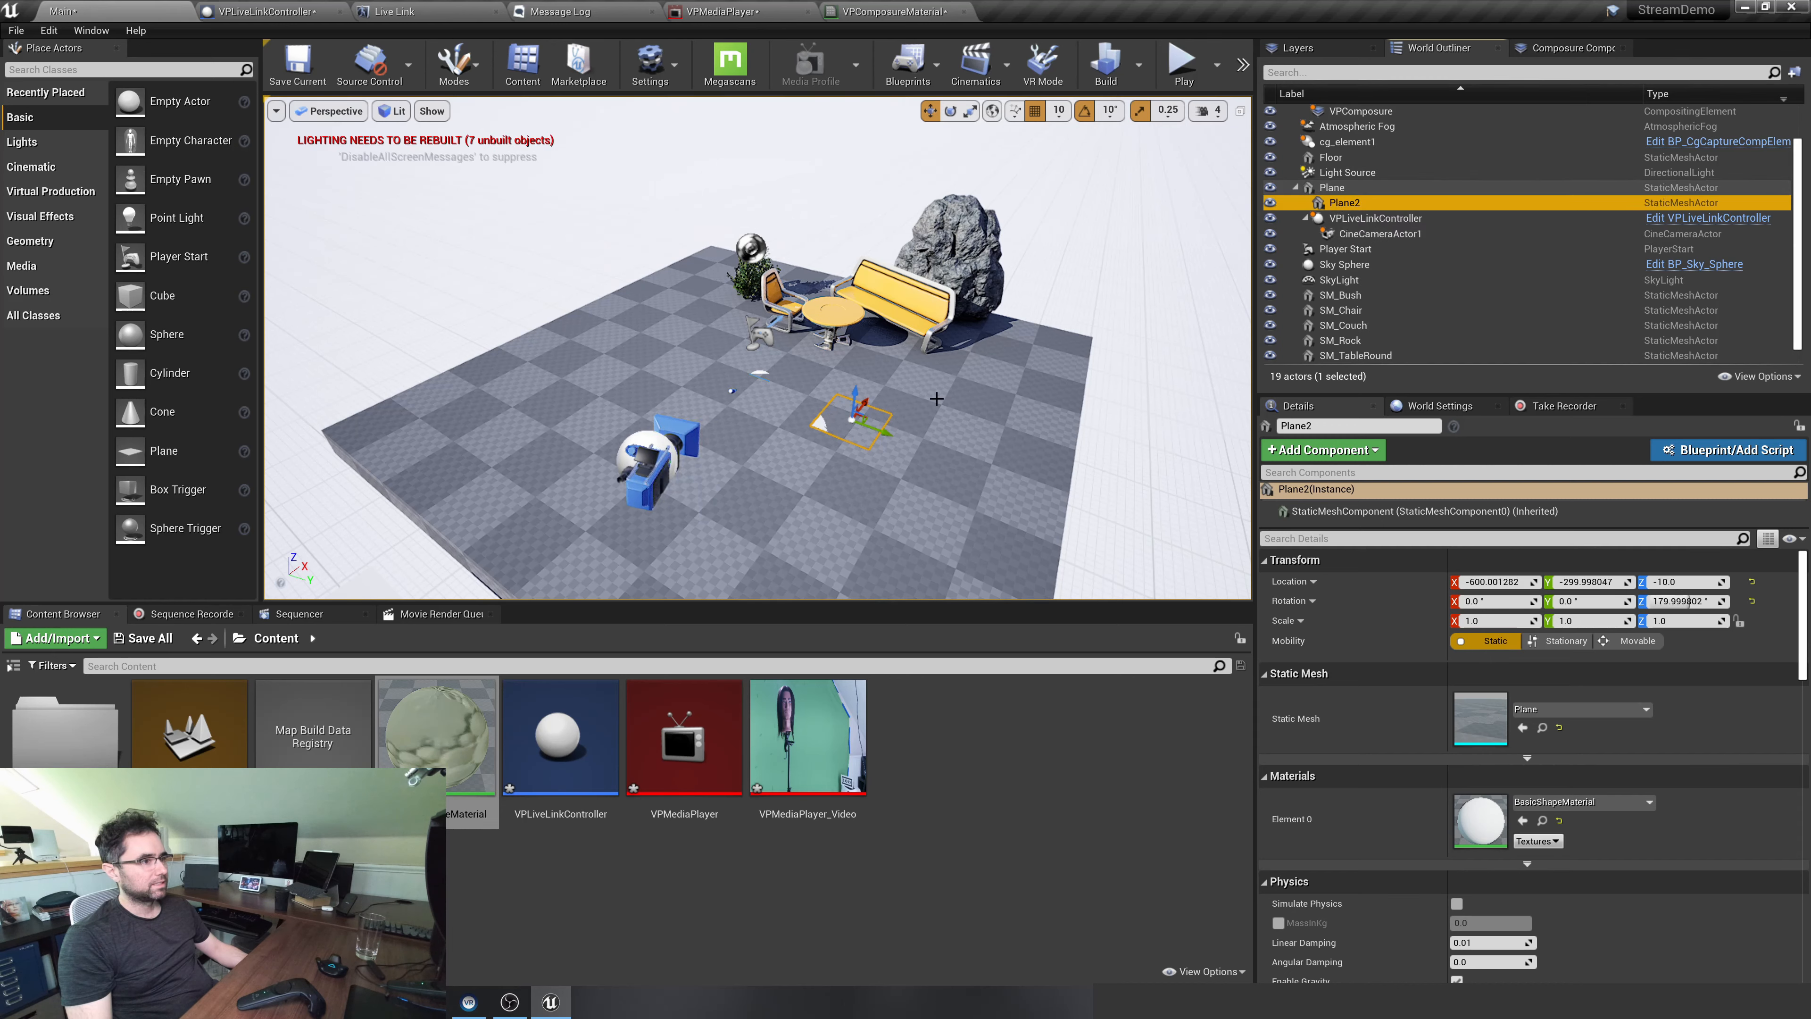
# Rename the attached Plane2 actor as GreenScreen
pyautogui.click(1349, 264)
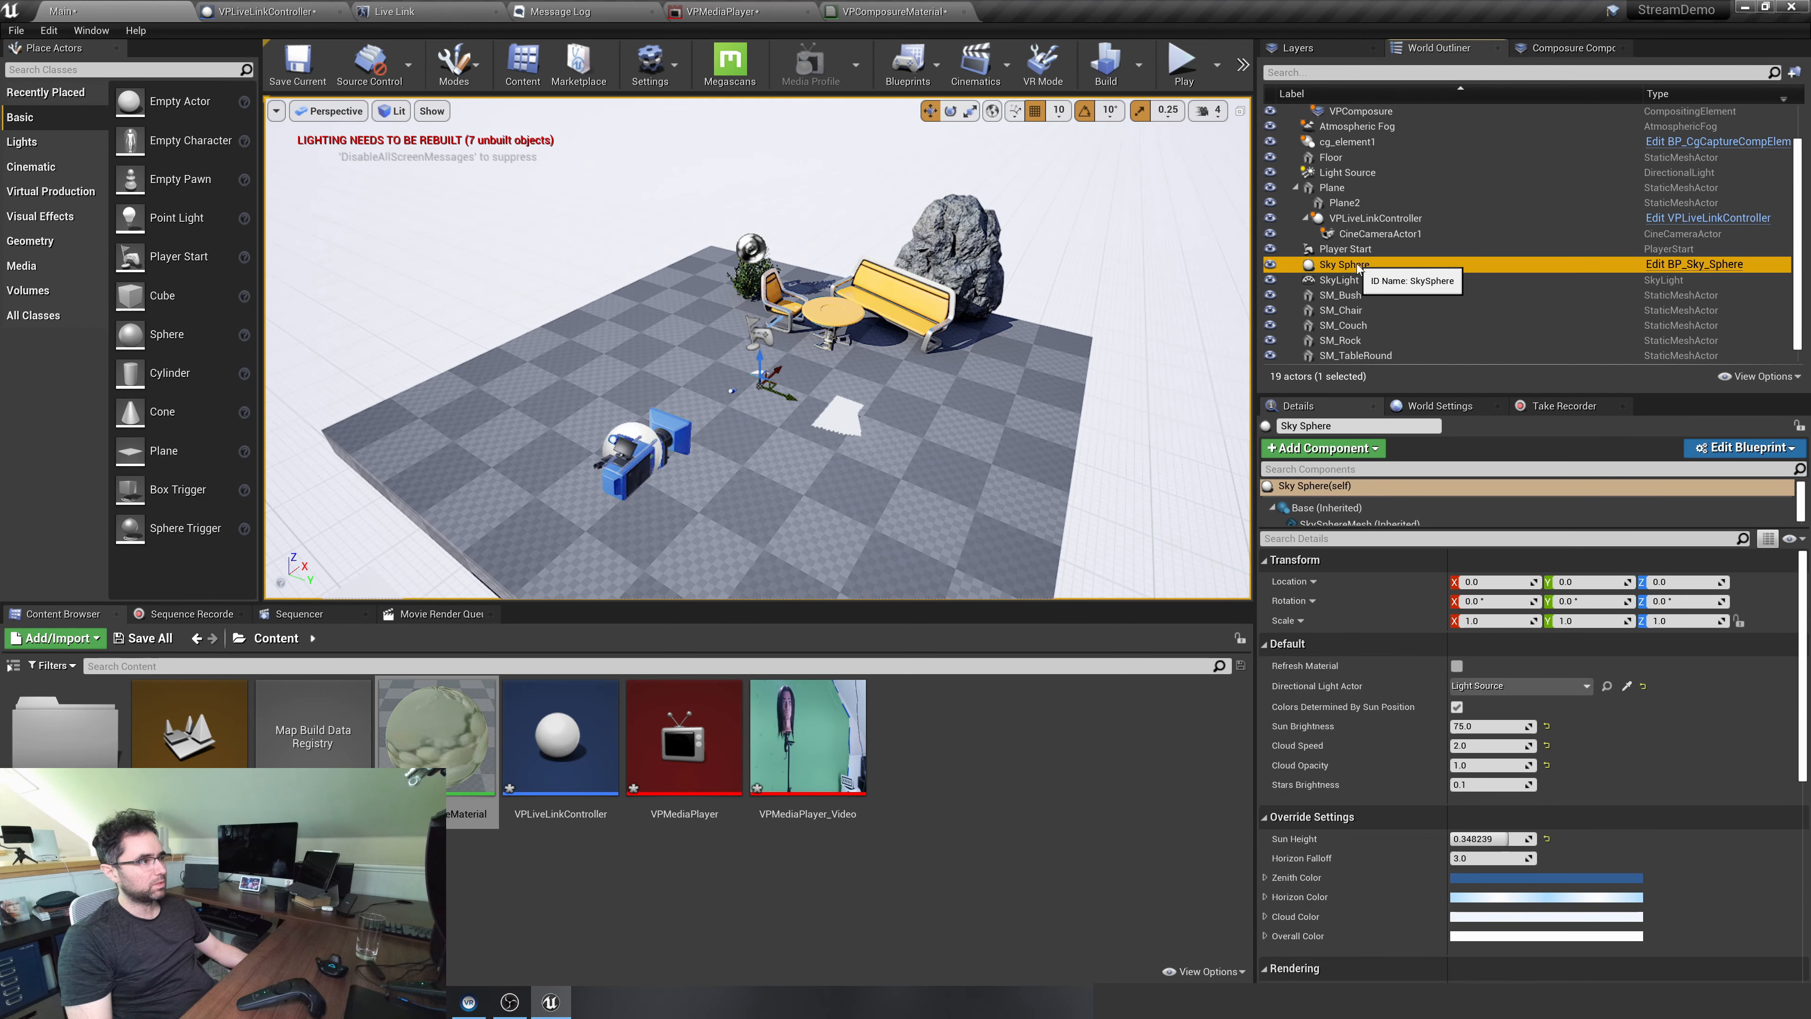
pyautogui.click(1347, 202)
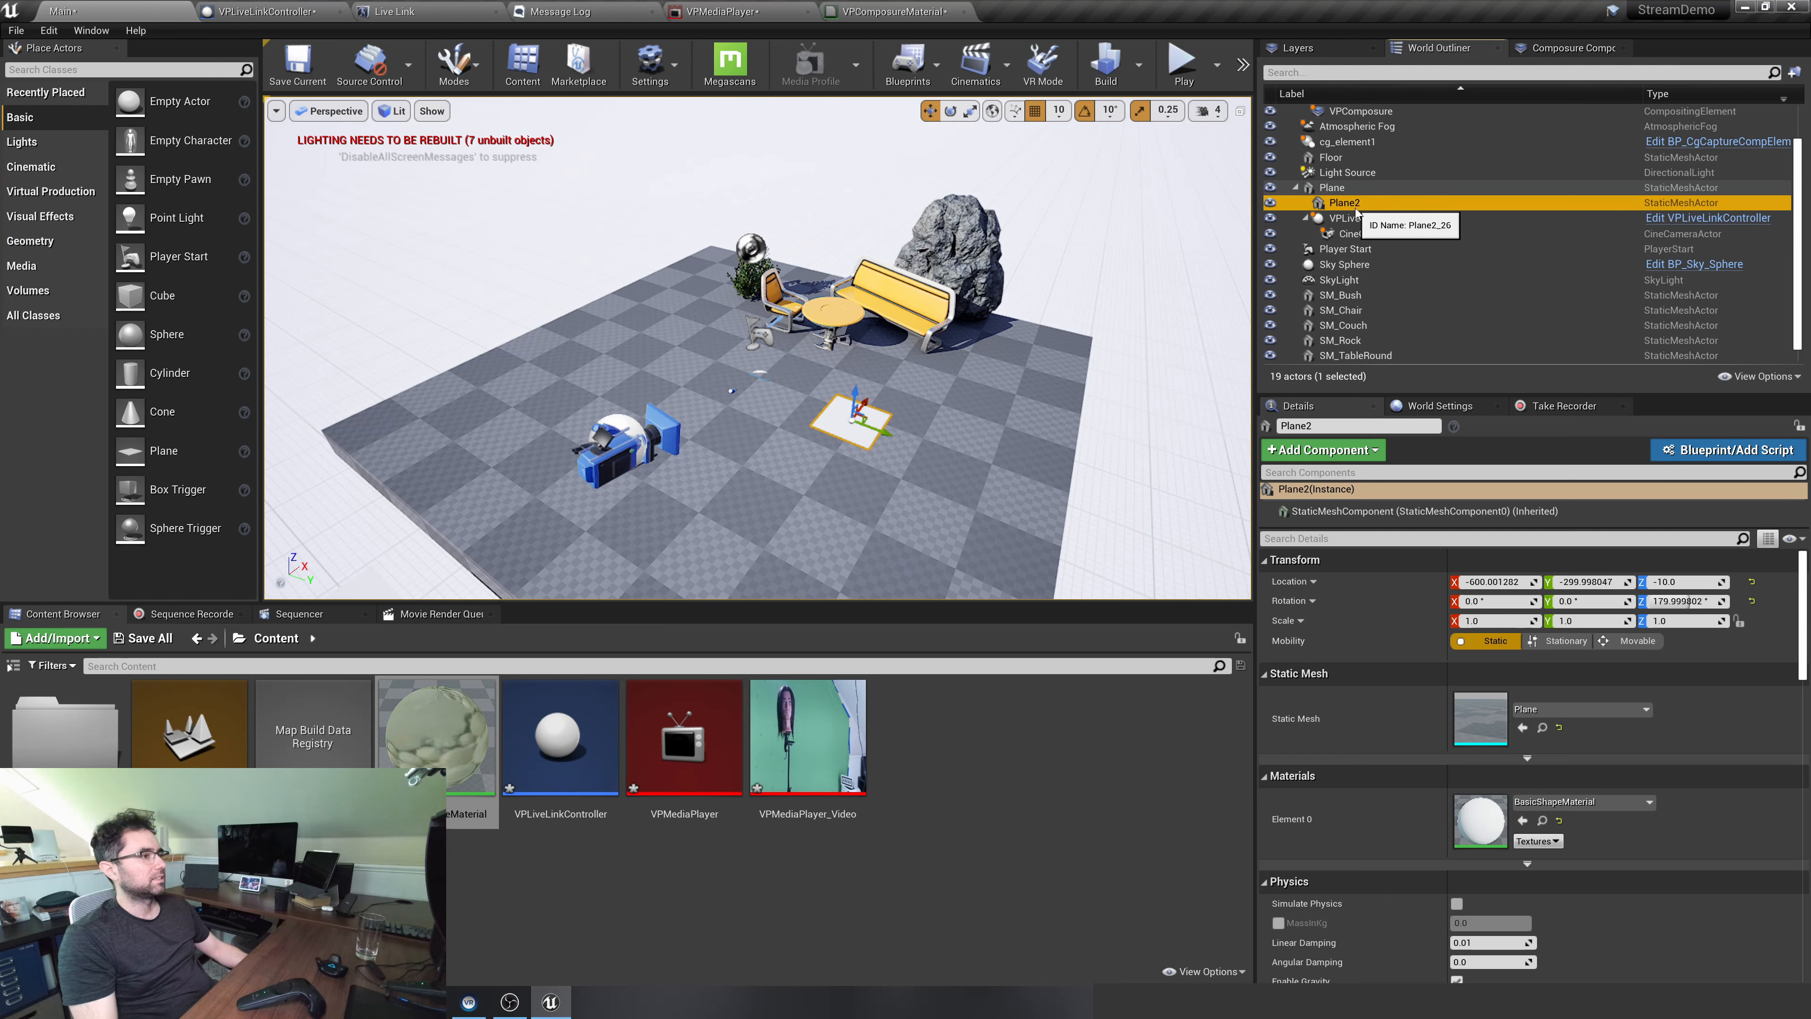
pyautogui.click(1347, 203)
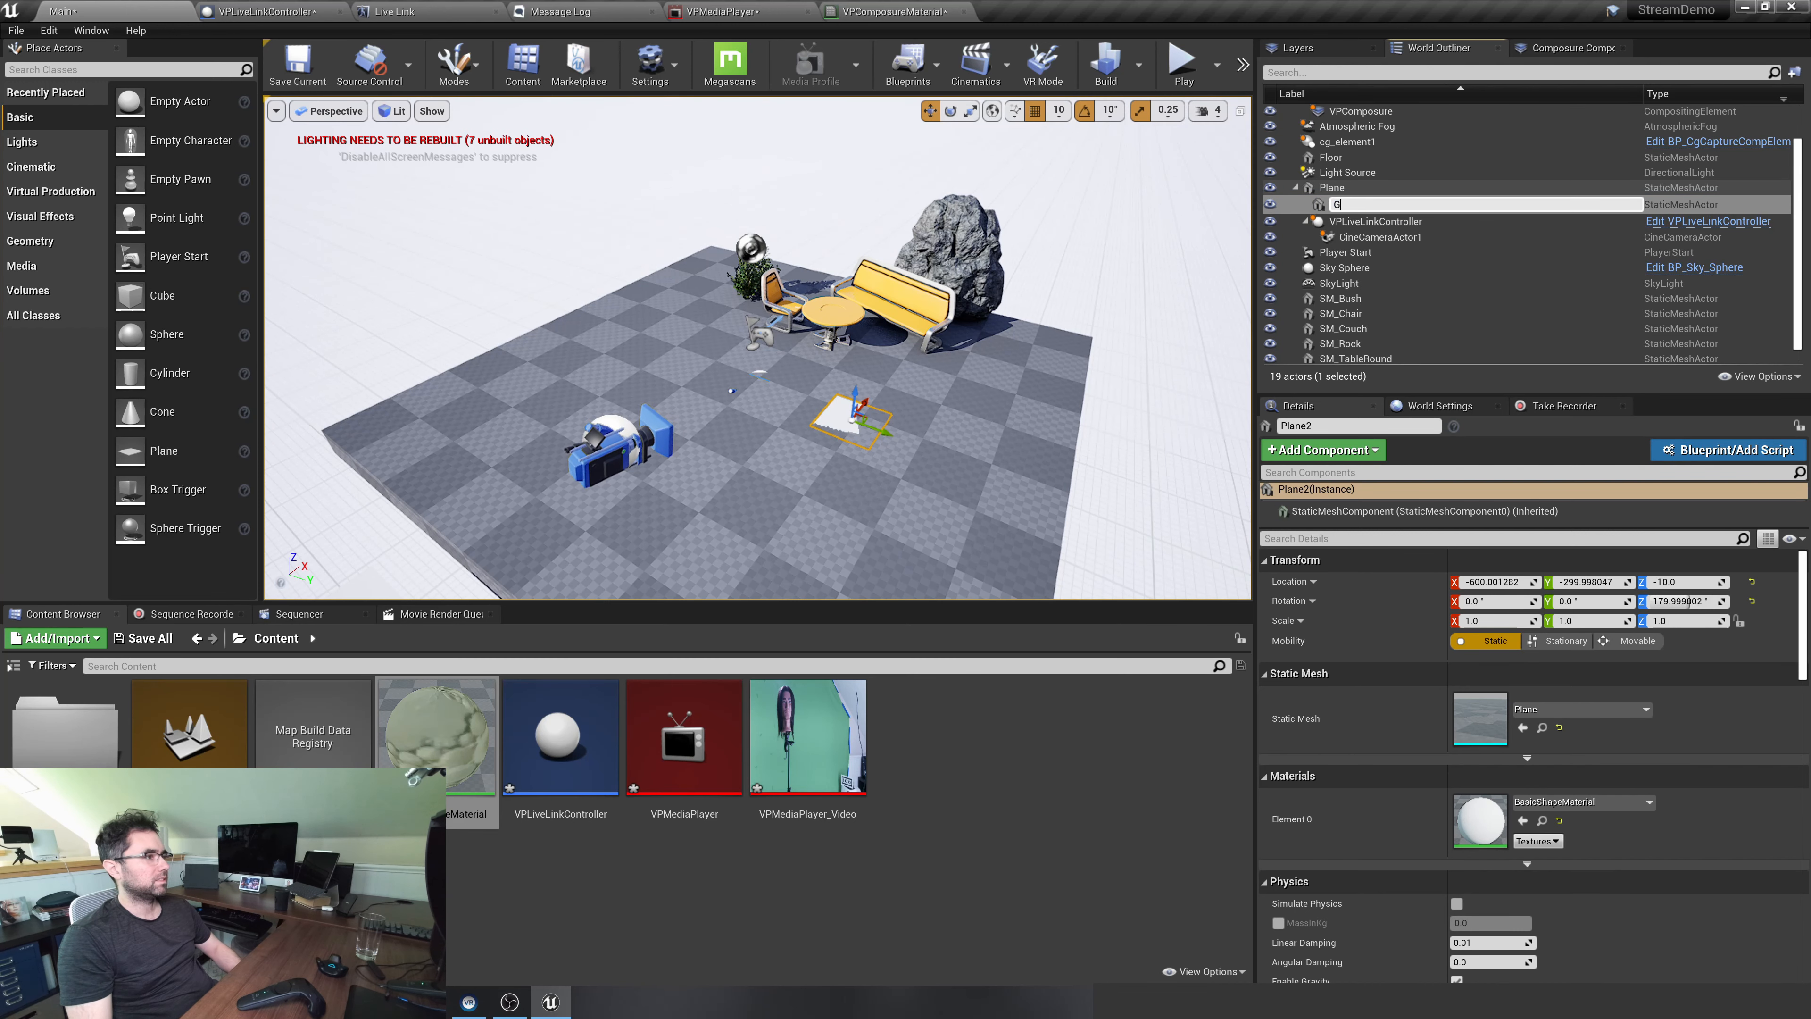
pyautogui.write('GreenScreen')
pyautogui.press('Return')
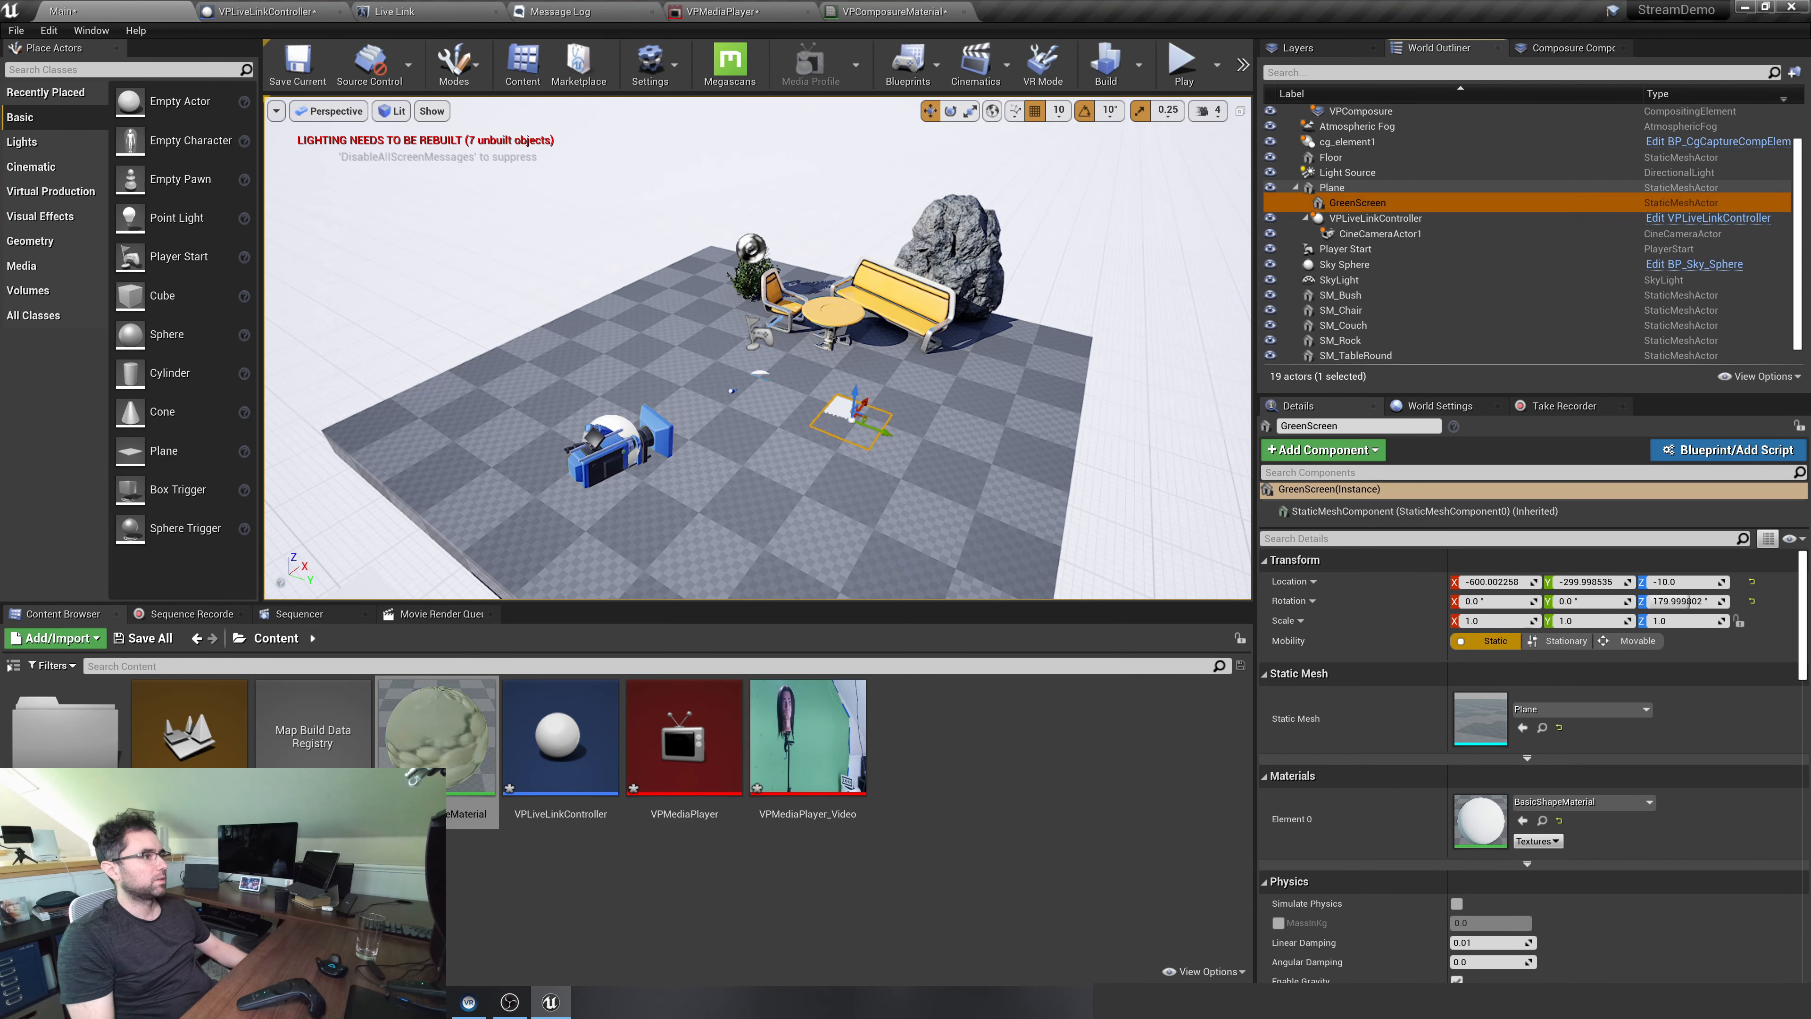
# Stand GreenScreen upright with a Y rotation of 90° and raise it to Z 150
pyautogui.click(1578, 600)
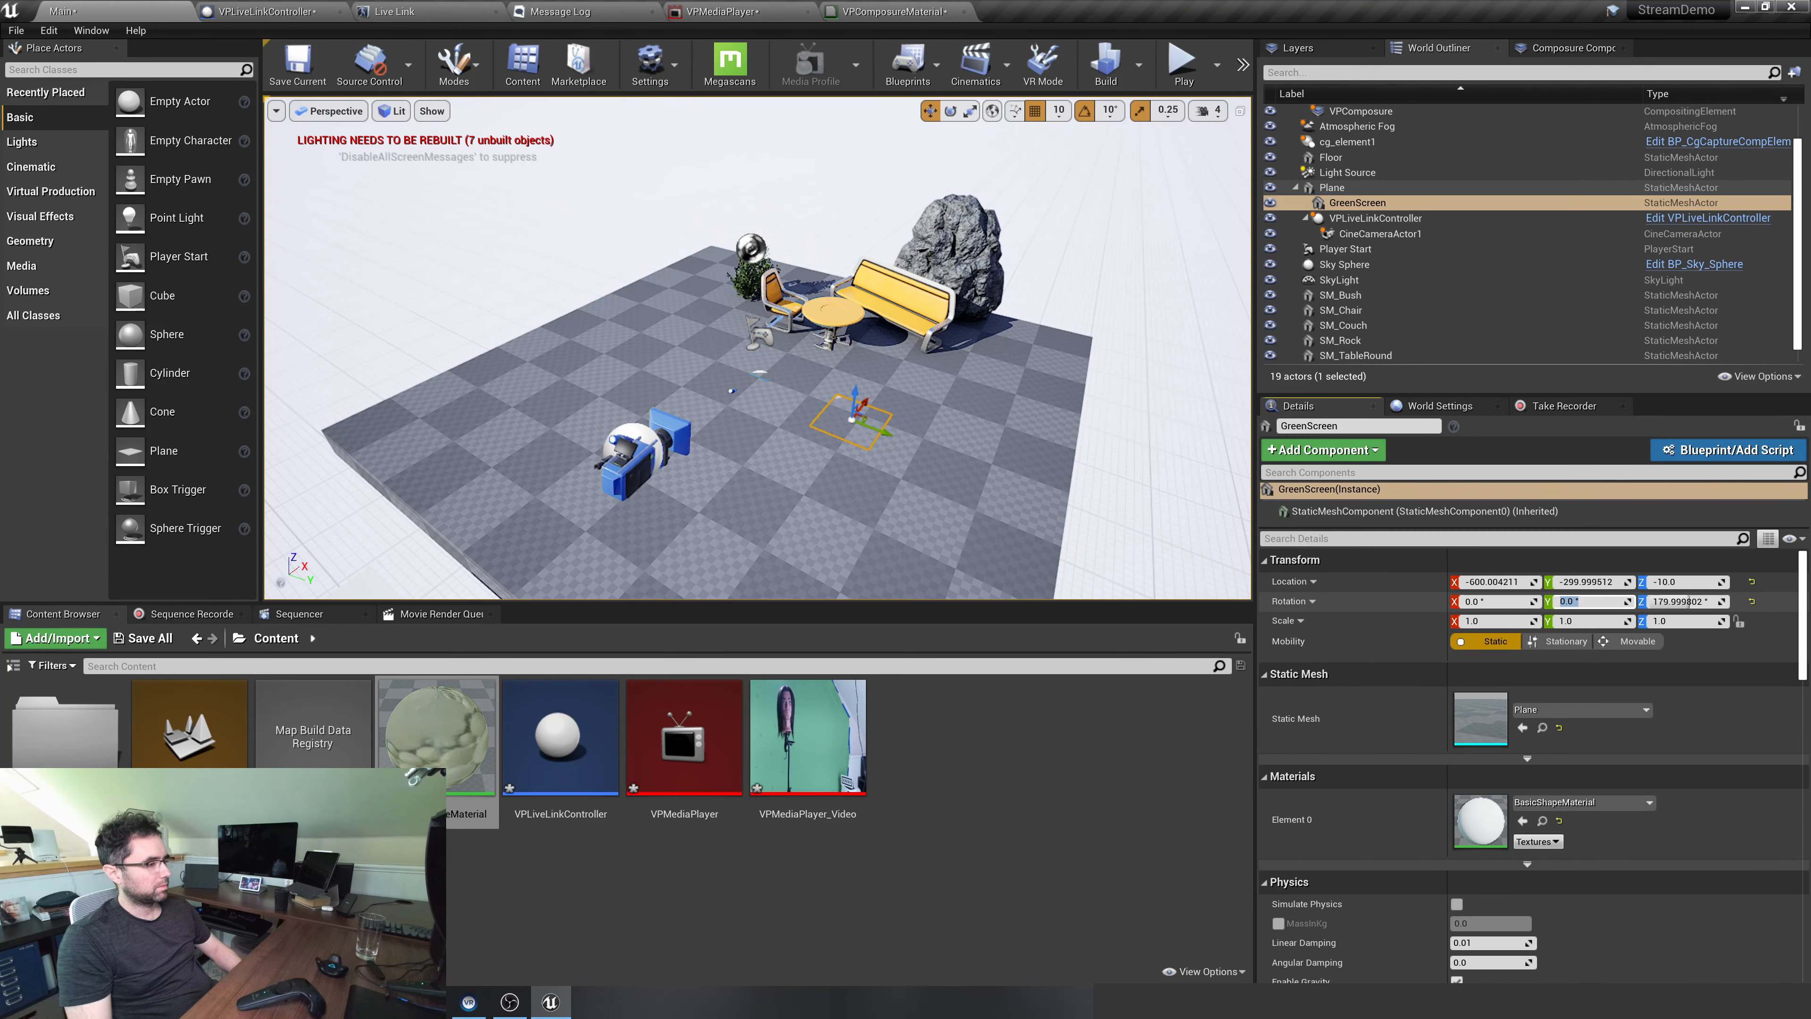
pyautogui.write('90')
pyautogui.press('Return')
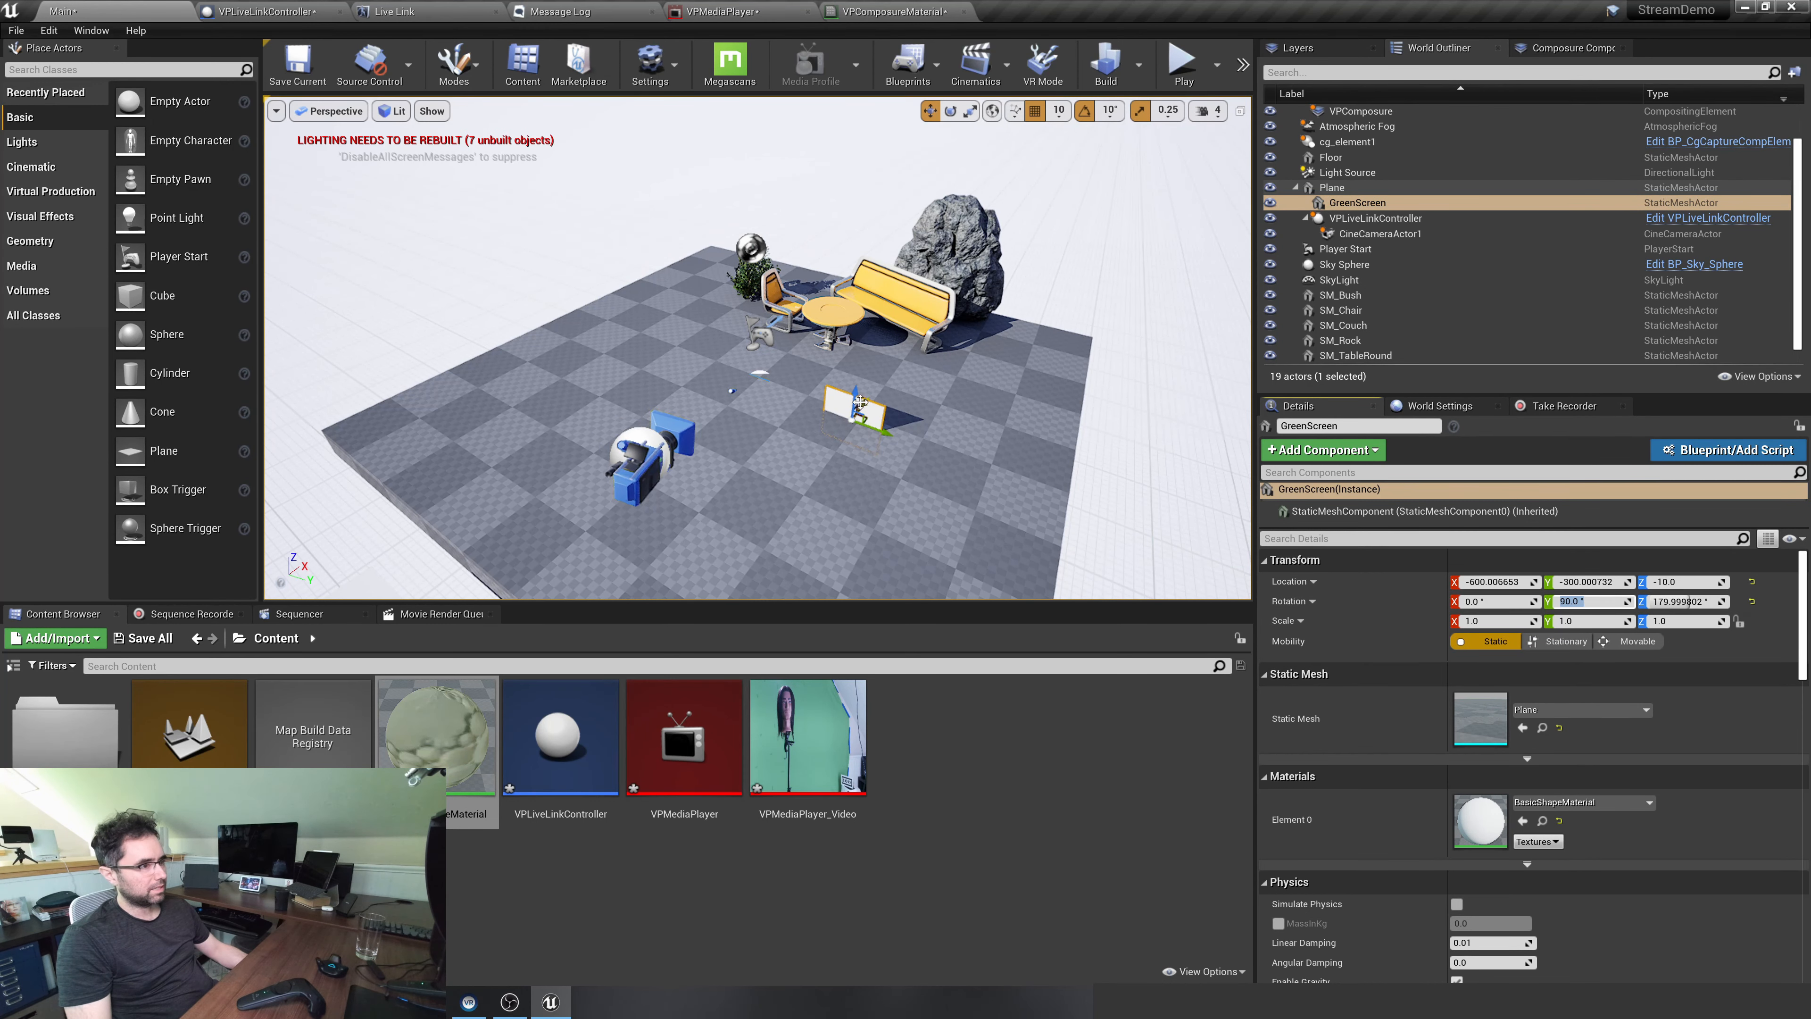
pyautogui.moveTo(858, 401); pyautogui.dragTo(883, 305)
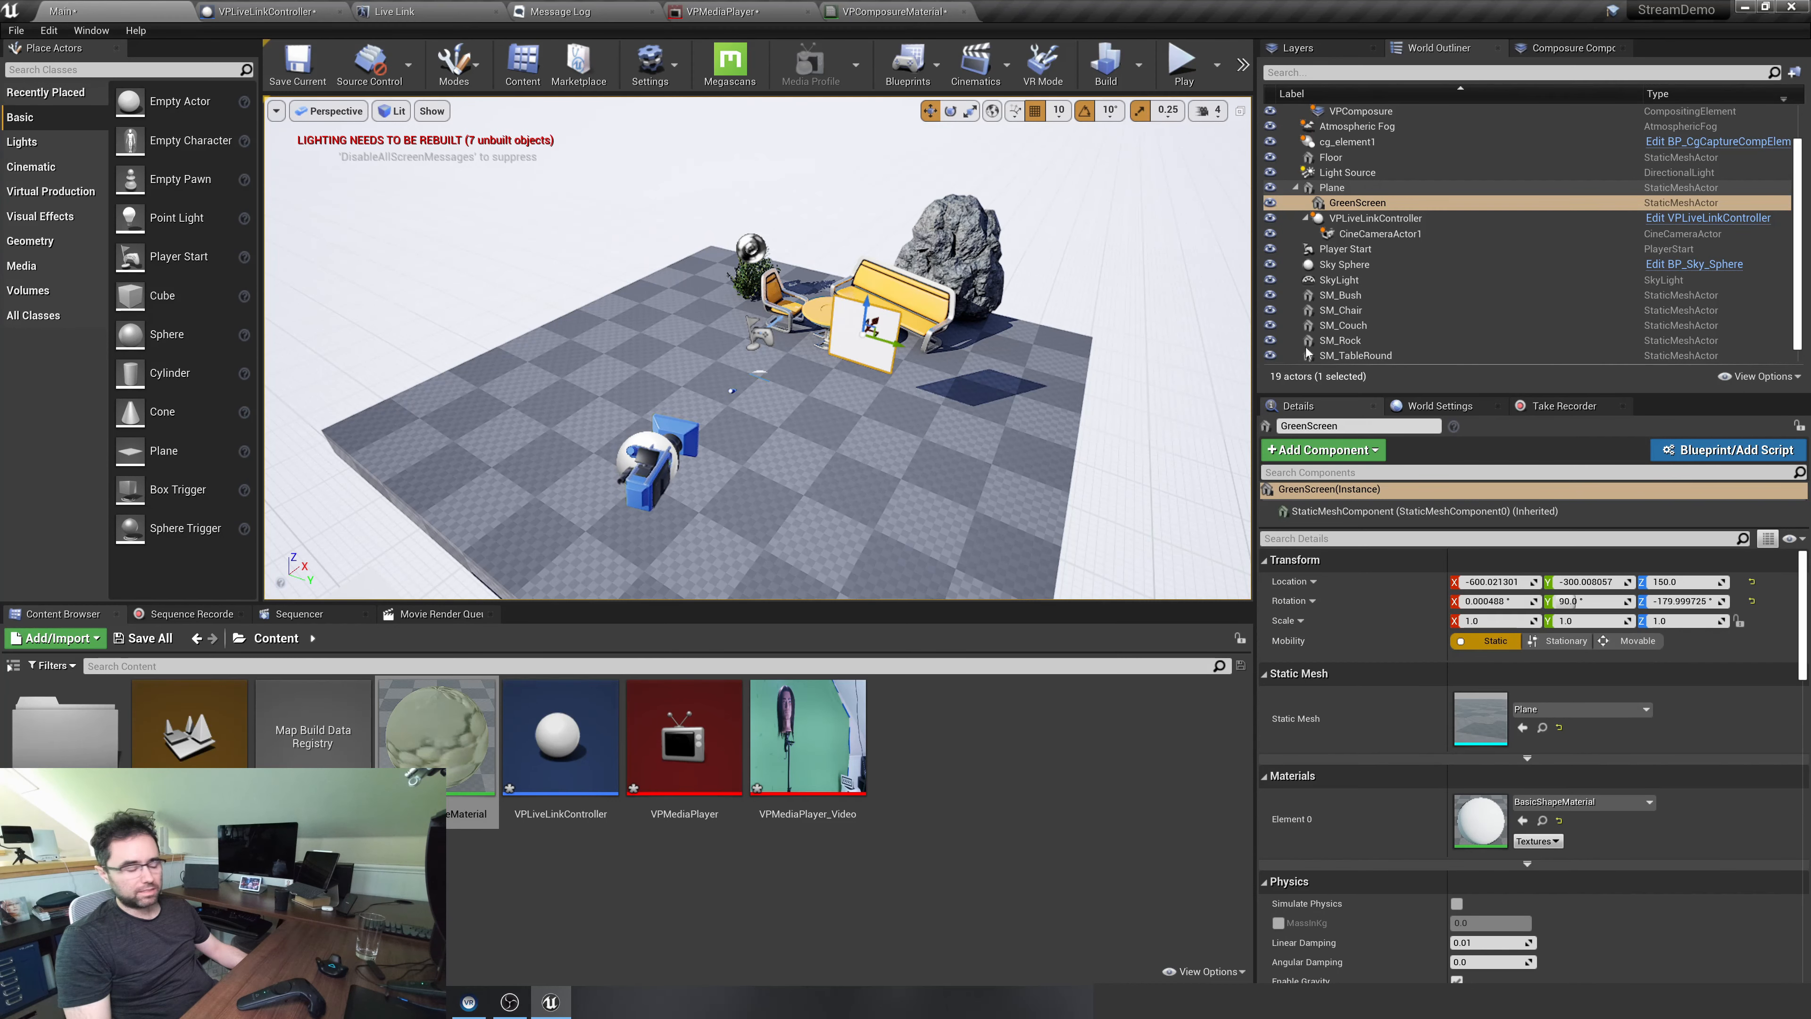
# Scale GreenScreen to X 2.0 and Y 2.4, and lower it to Z 110
pyautogui.click(1579, 620)
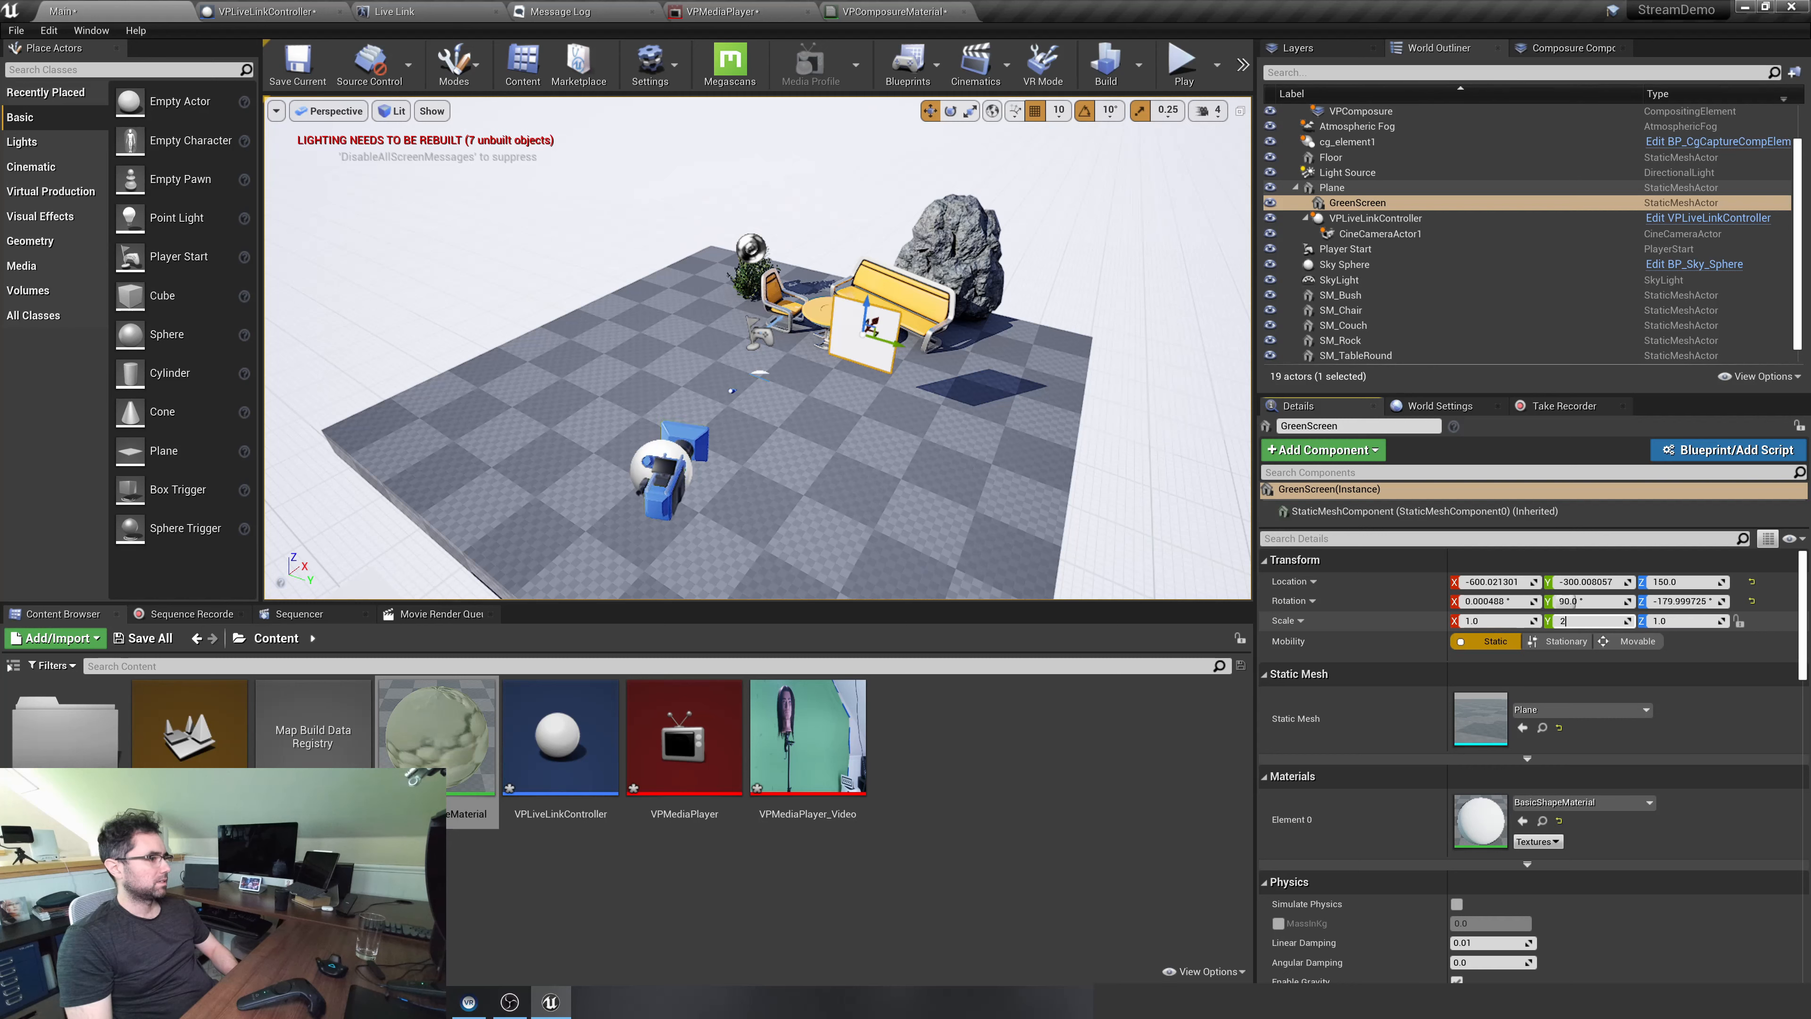
pyautogui.hotkey('shift', 'Tab')
pyautogui.write('2')
pyautogui.press('Tab')
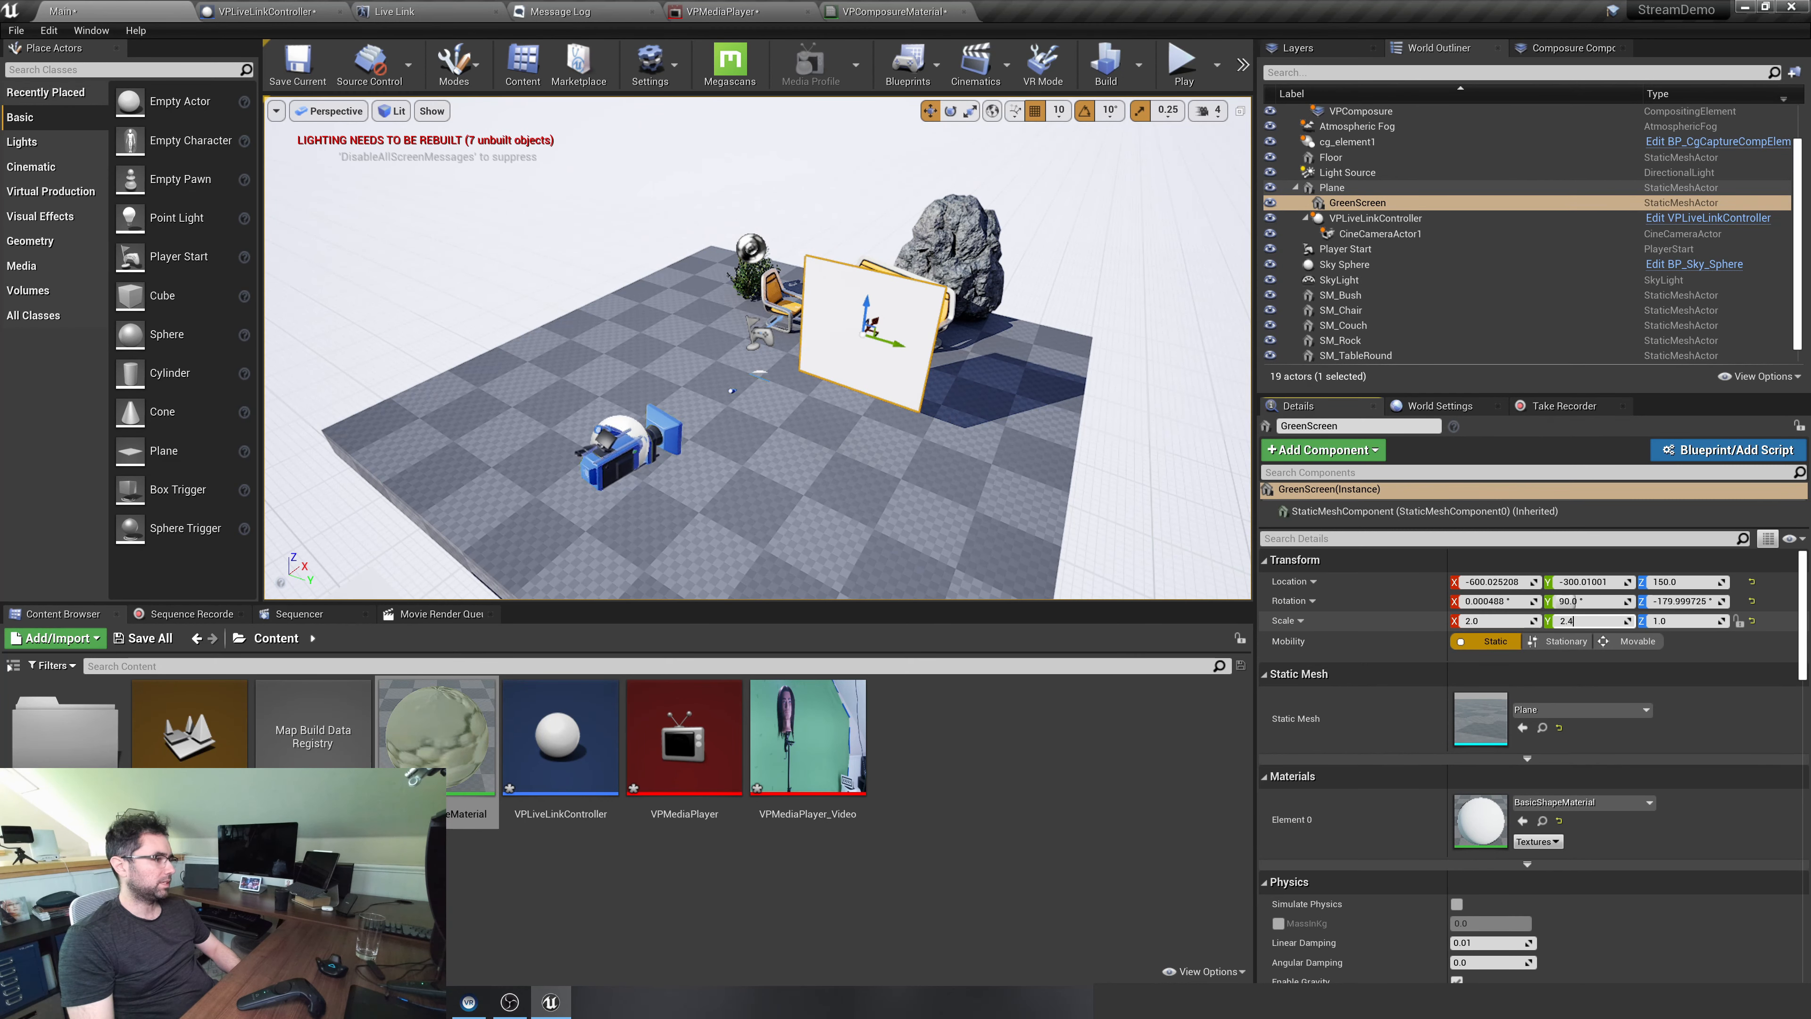
pyautogui.write('2.4')
pyautogui.press('Return')
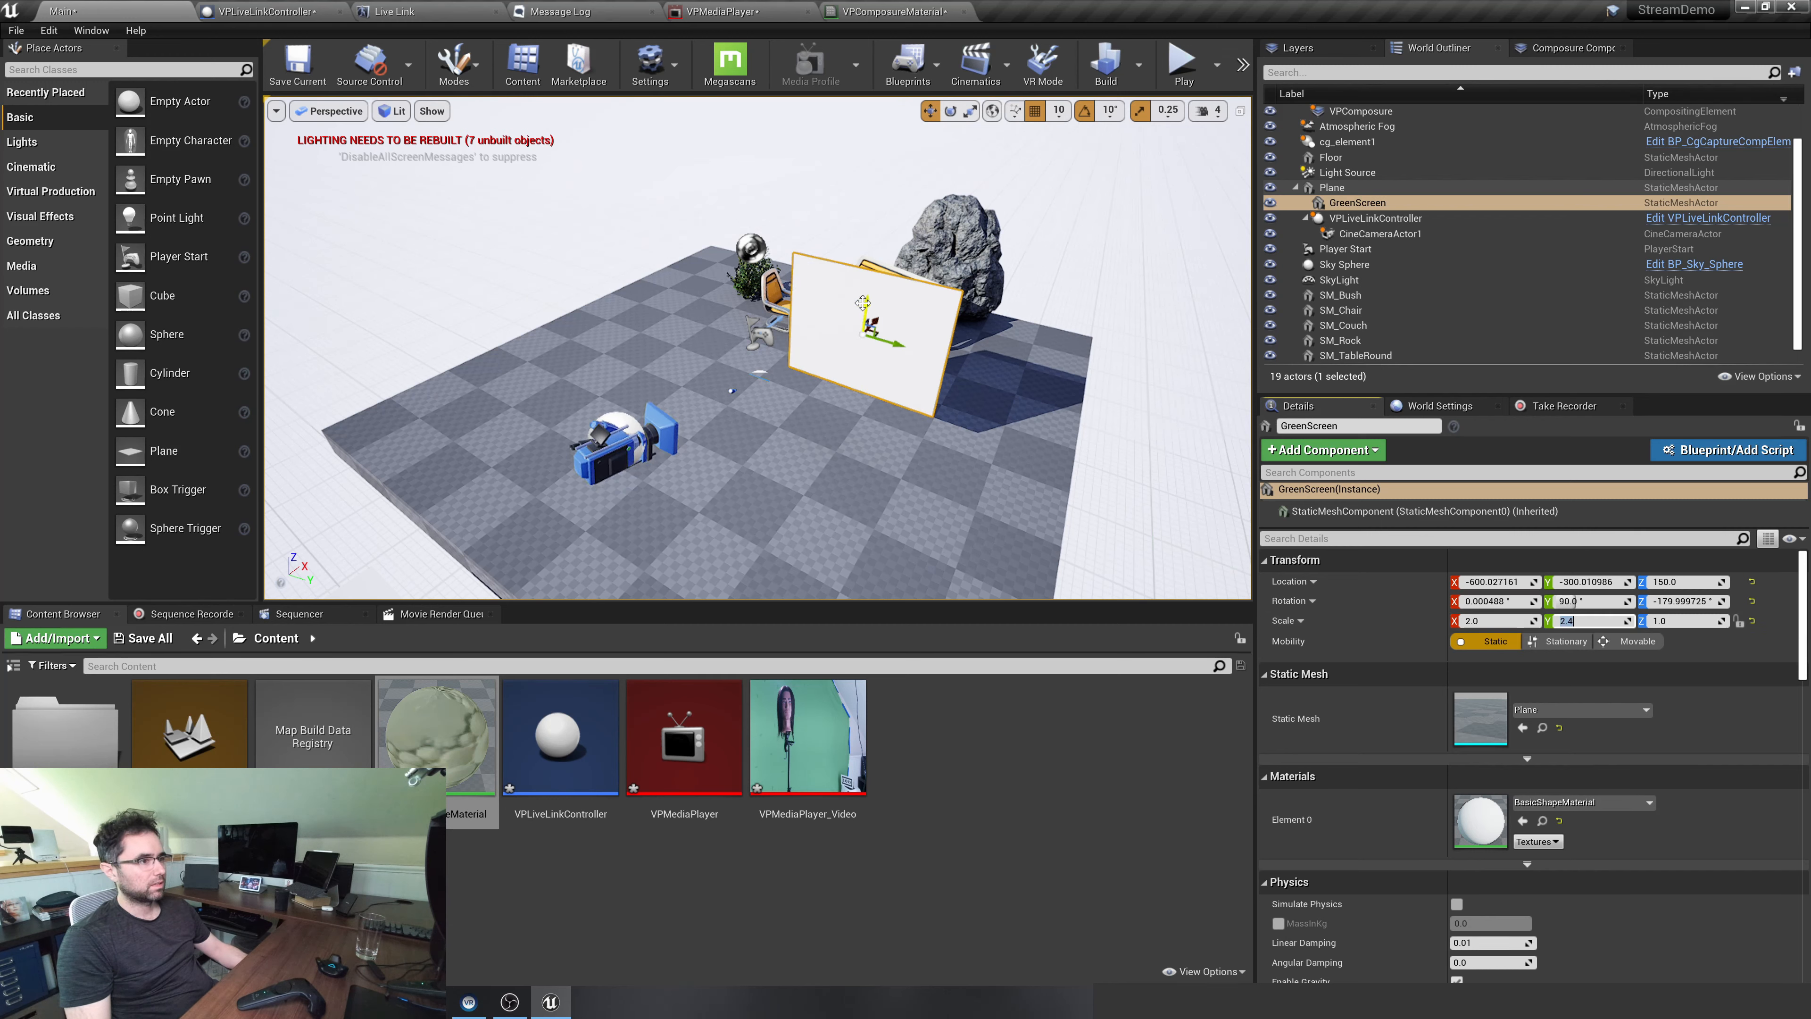
pyautogui.moveTo(863, 303)
pyautogui.mouseDown()
pyautogui.moveTo(862, 285)
pyautogui.moveTo(870, 334)
pyautogui.mouseUp()
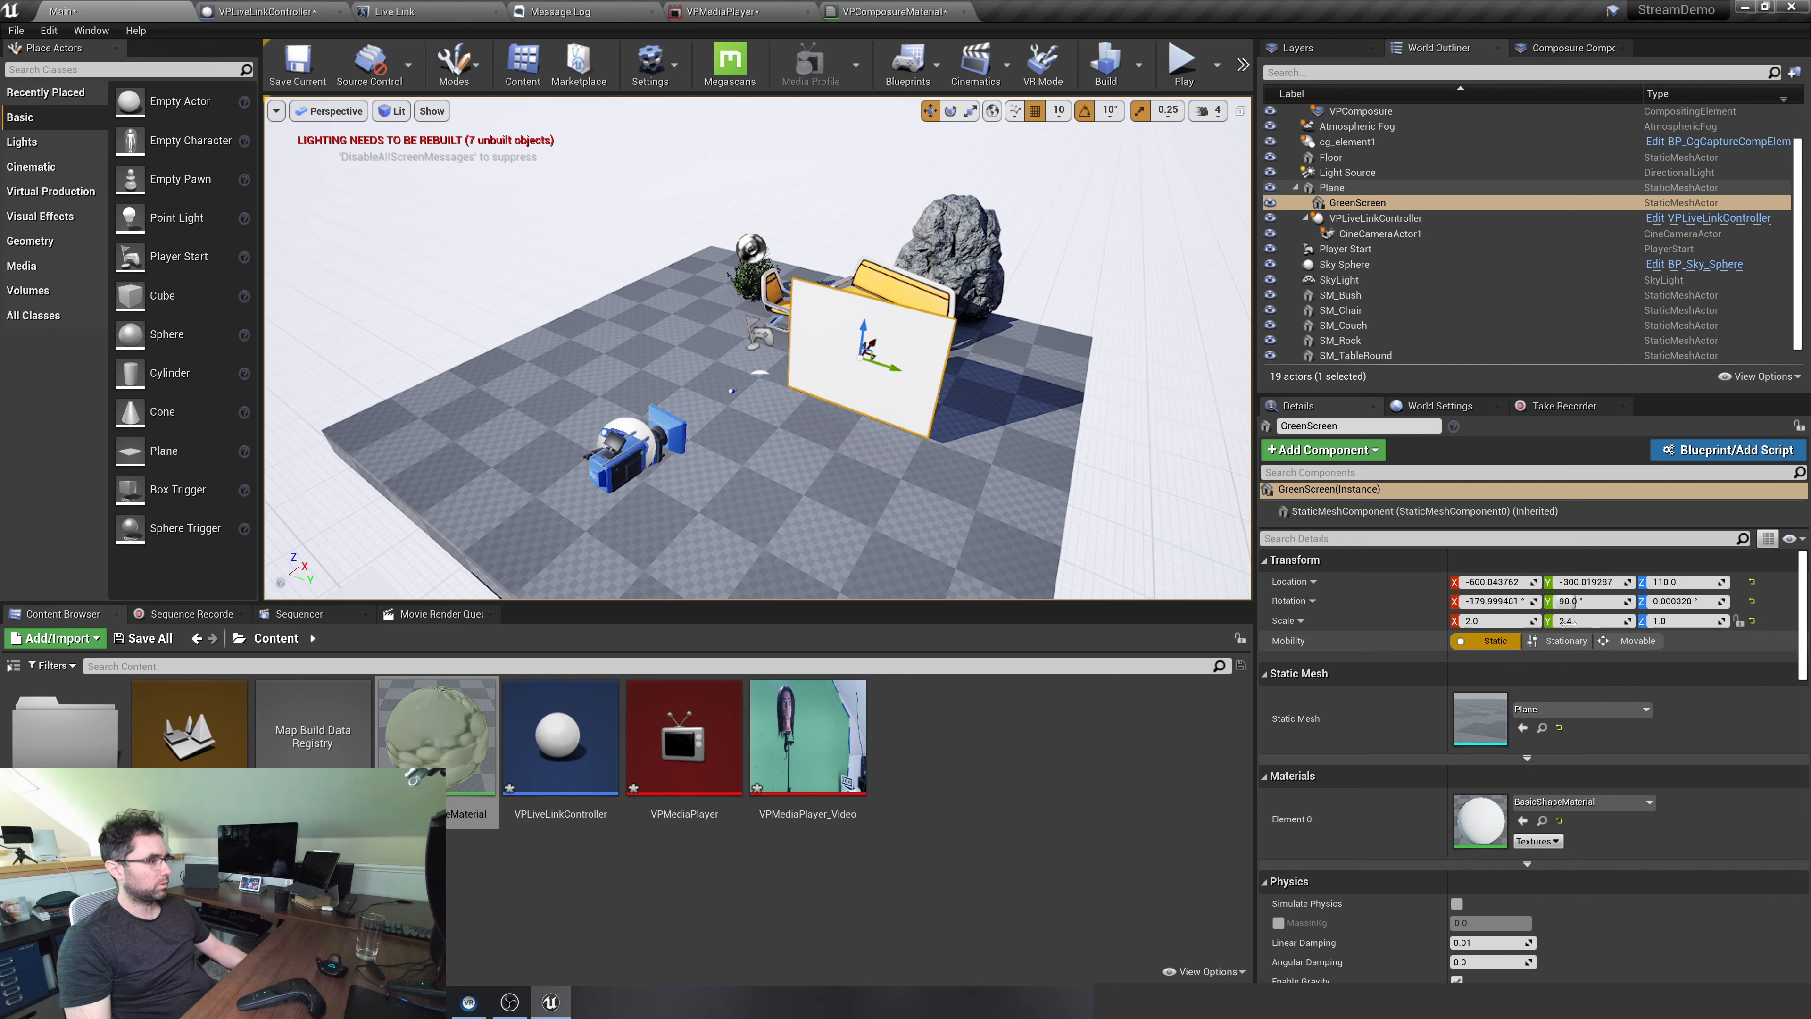
# Set the GreenScreen scale to X 2.5 and Y 2.0 so it stands taller than wide
pyautogui.click(1587, 621)
pyautogui.hotkey('shift', 'Tab')
pyautogui.write('2.5')
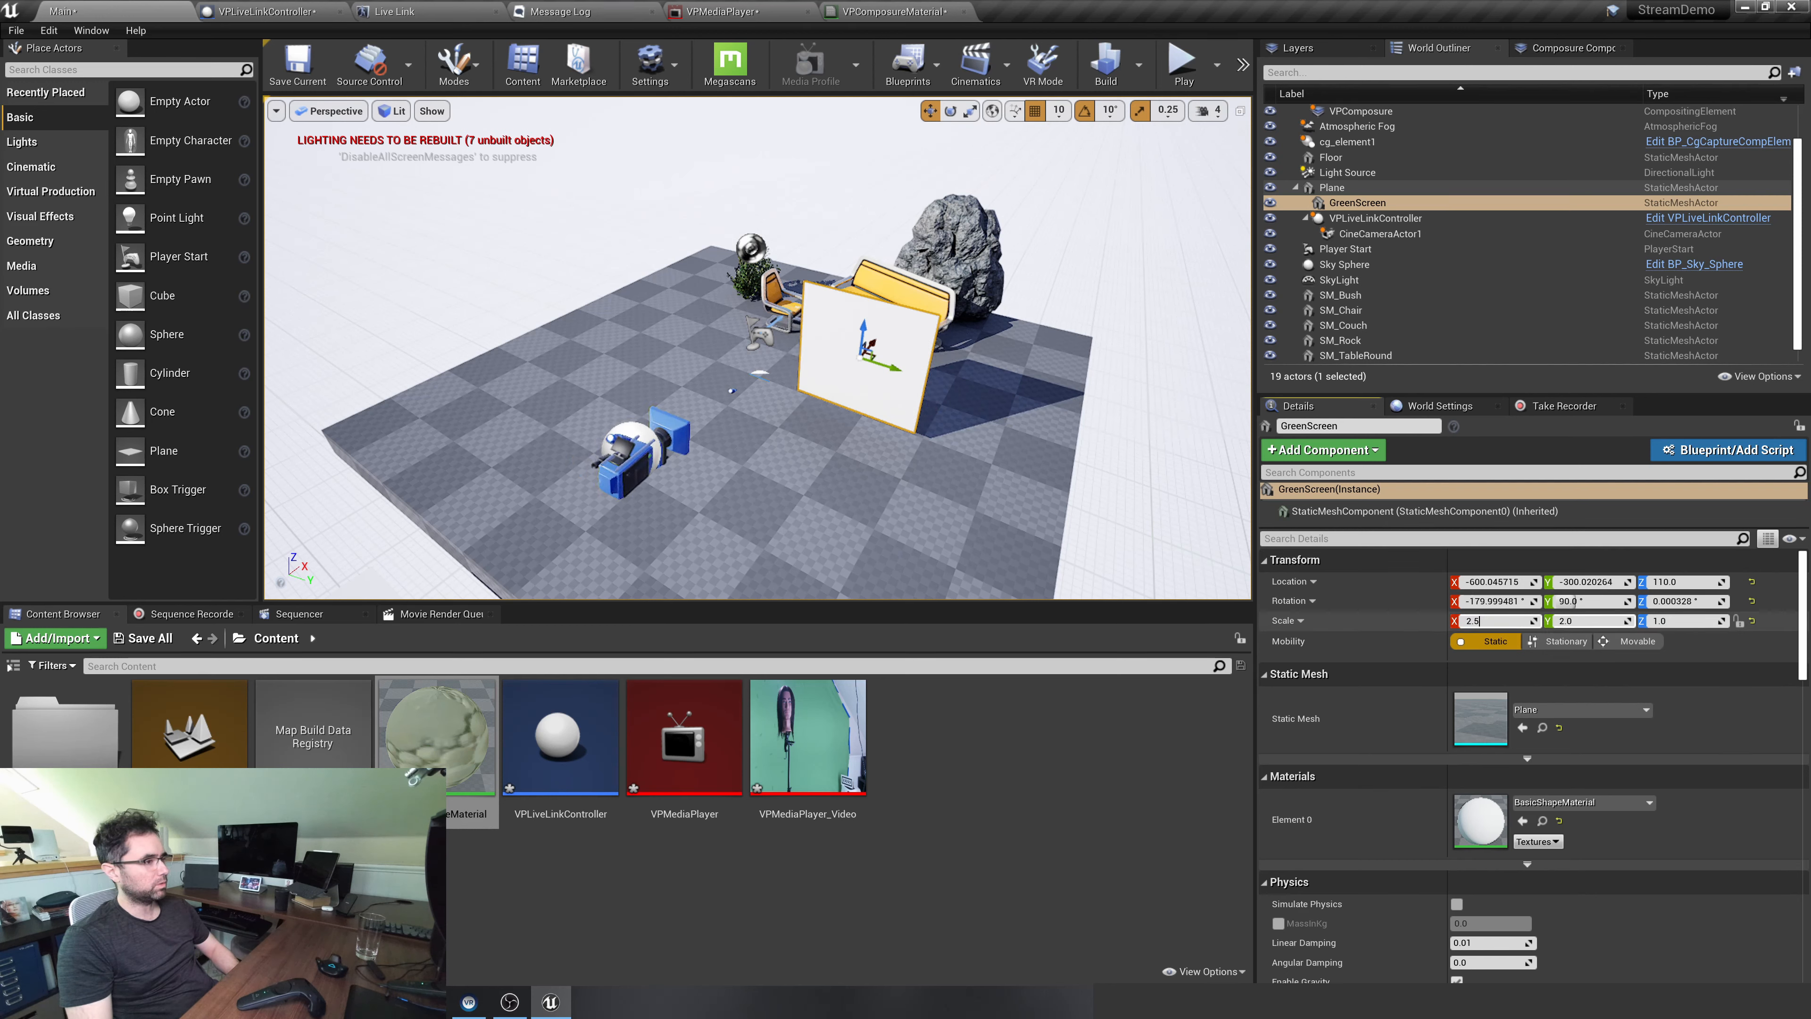
pyautogui.write('5')
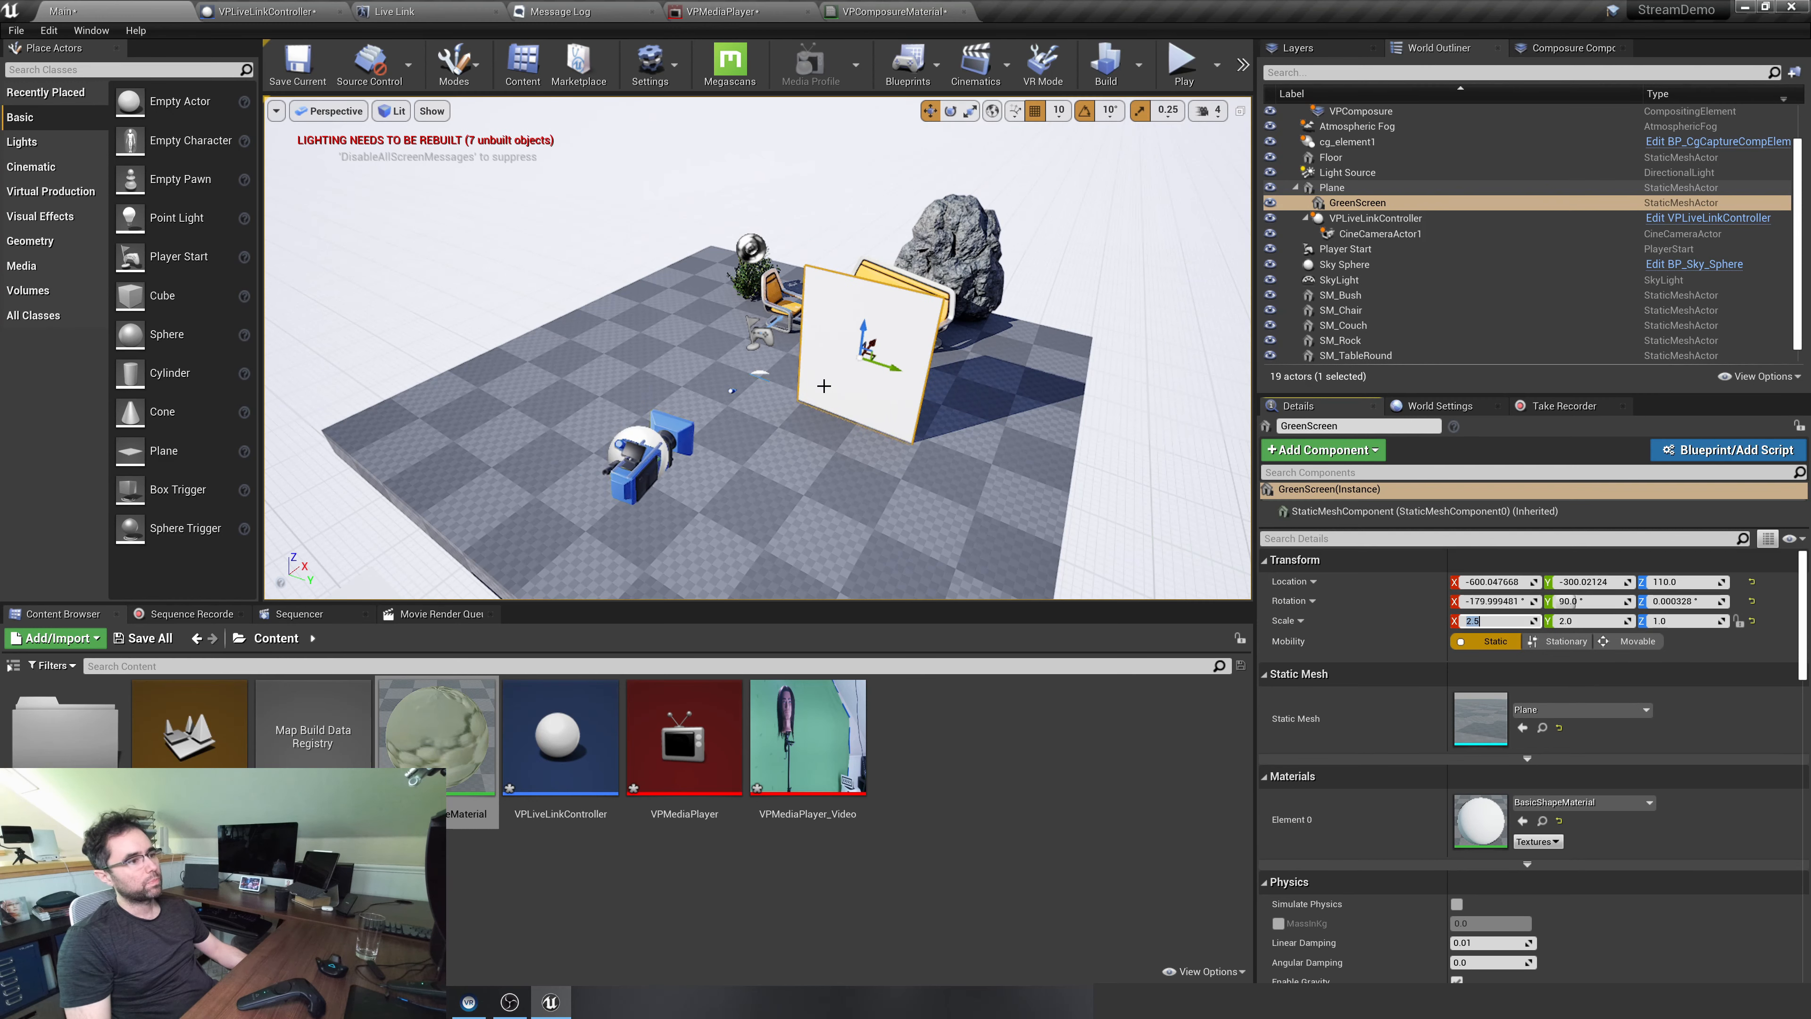
pyautogui.moveTo(864, 333); pyautogui.dragTo(865, 336)
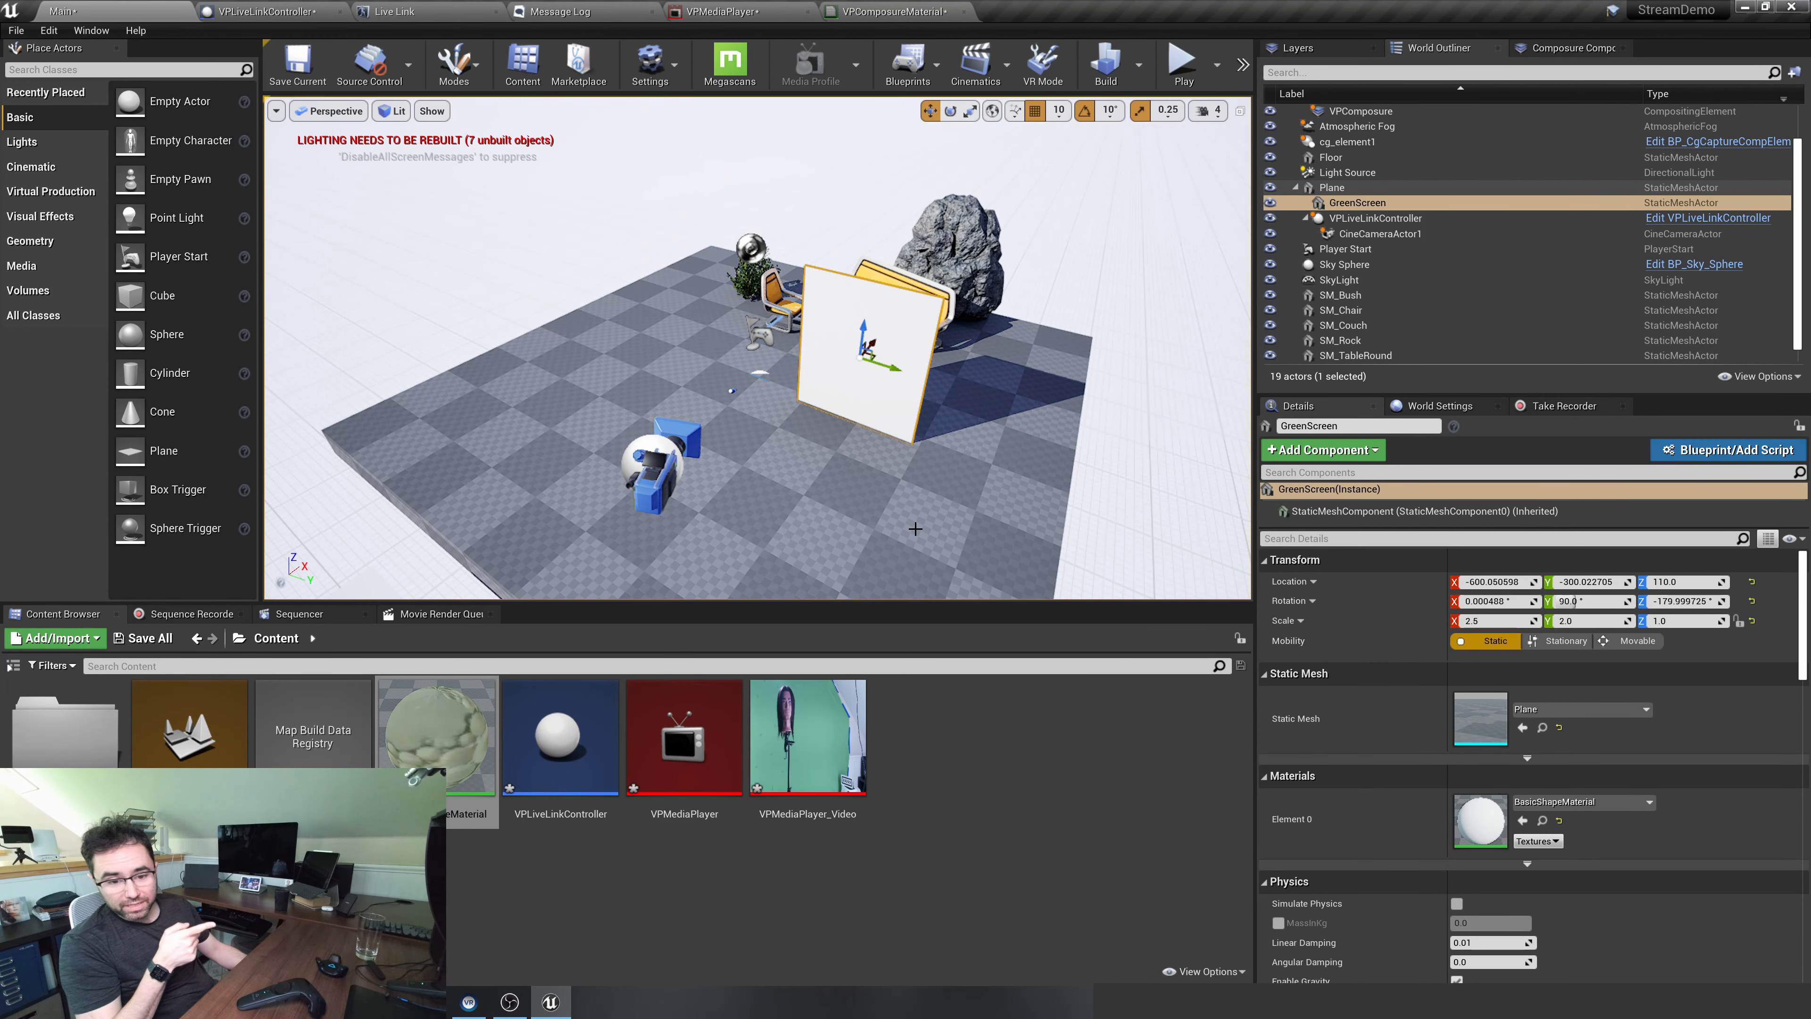
# Create a new material named GreenScreen in the Content folder and open it for editing
pyautogui.rightClick(960, 751)
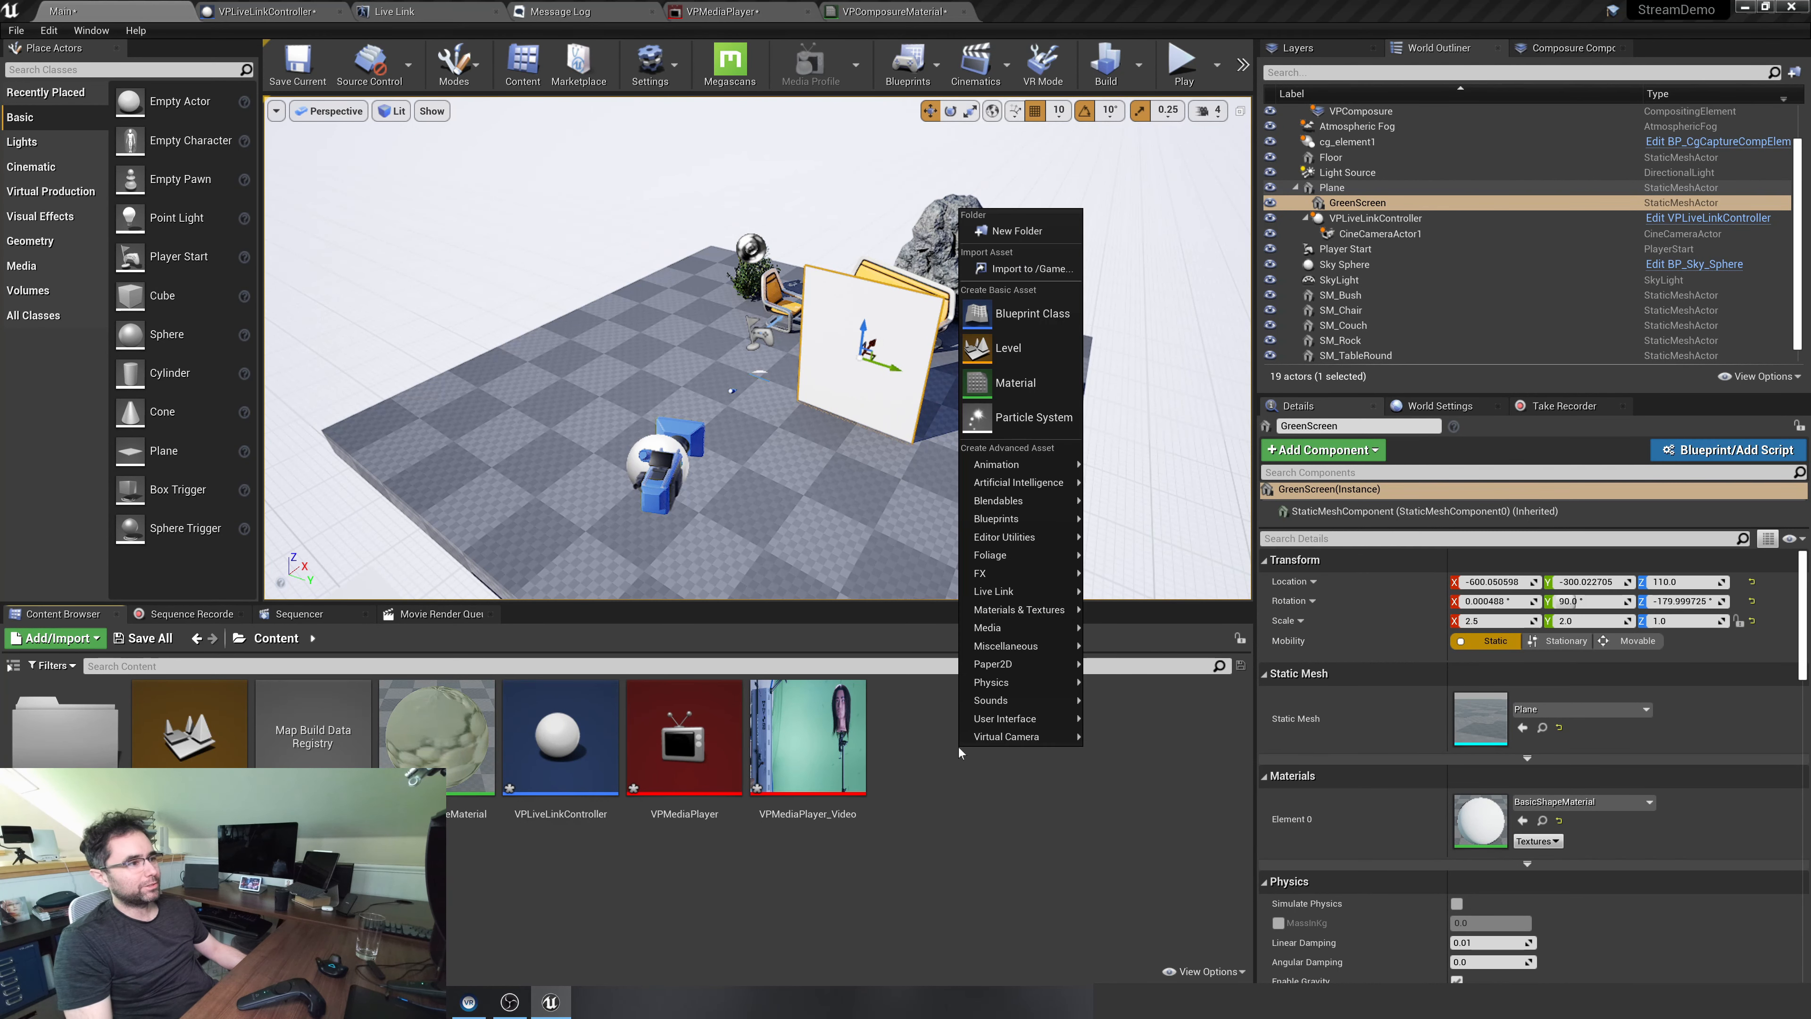
pyautogui.click(1015, 383)
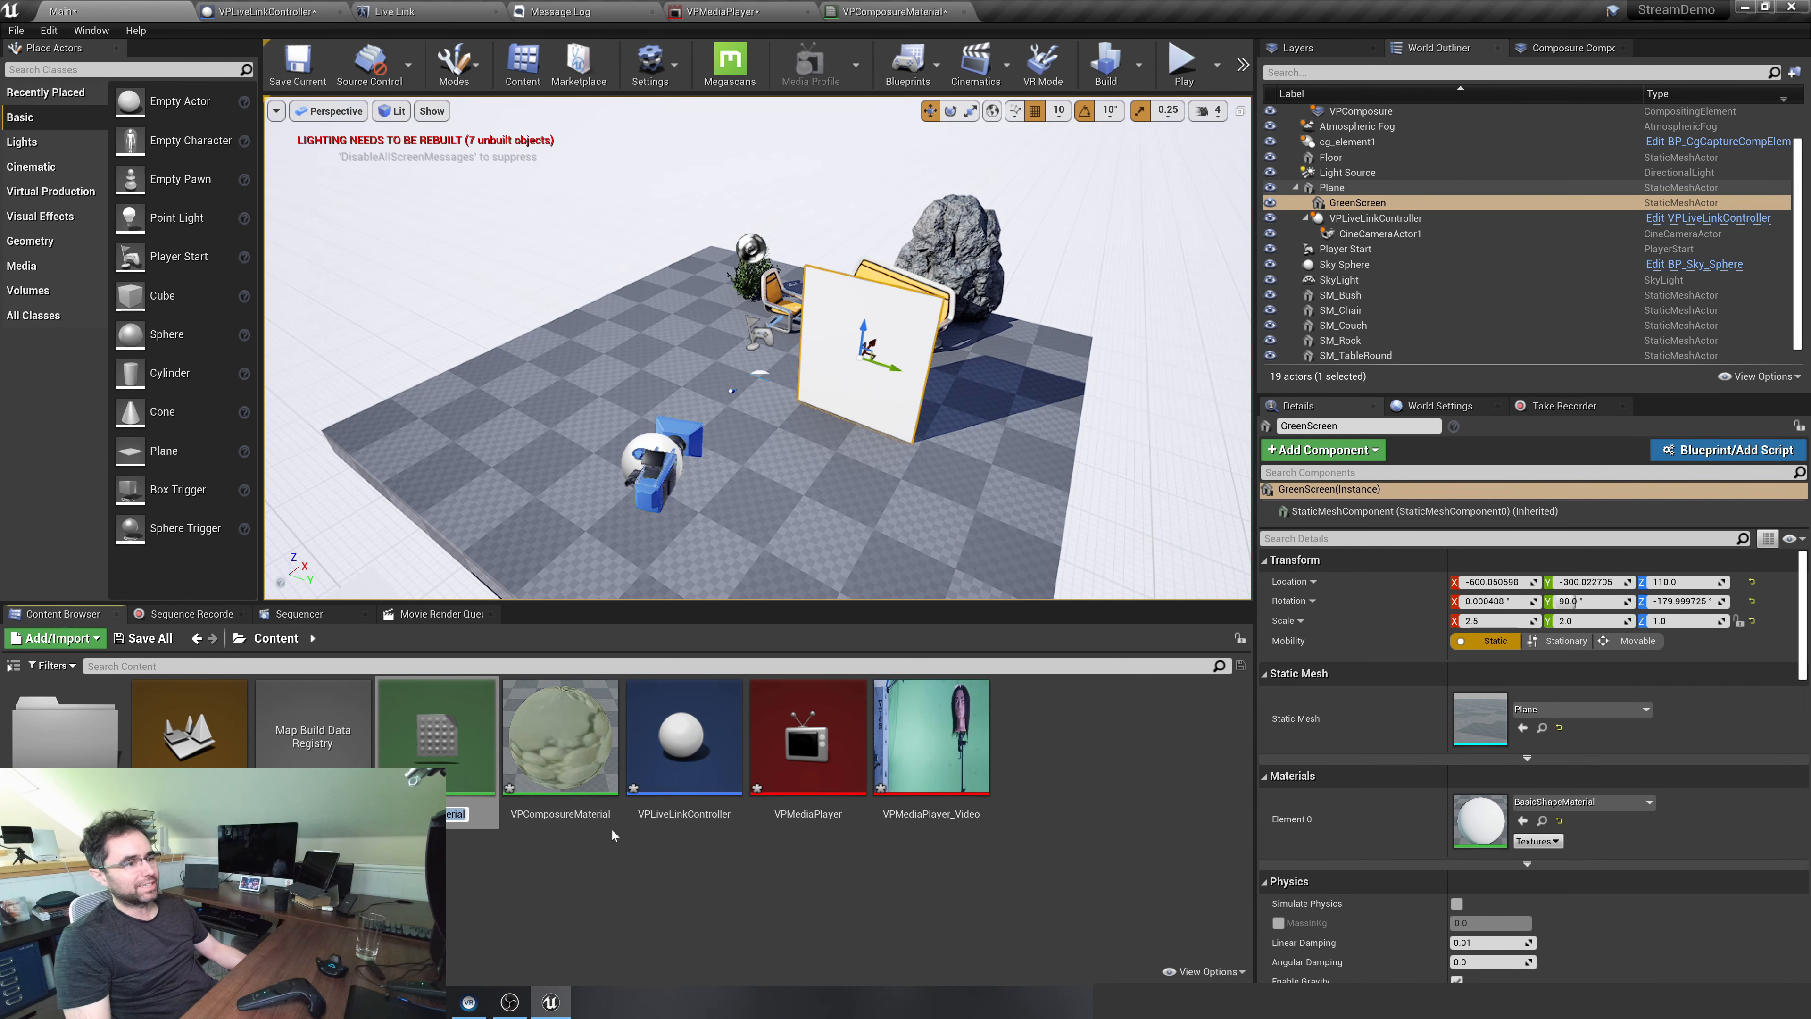
pyautogui.write('GreenSc')
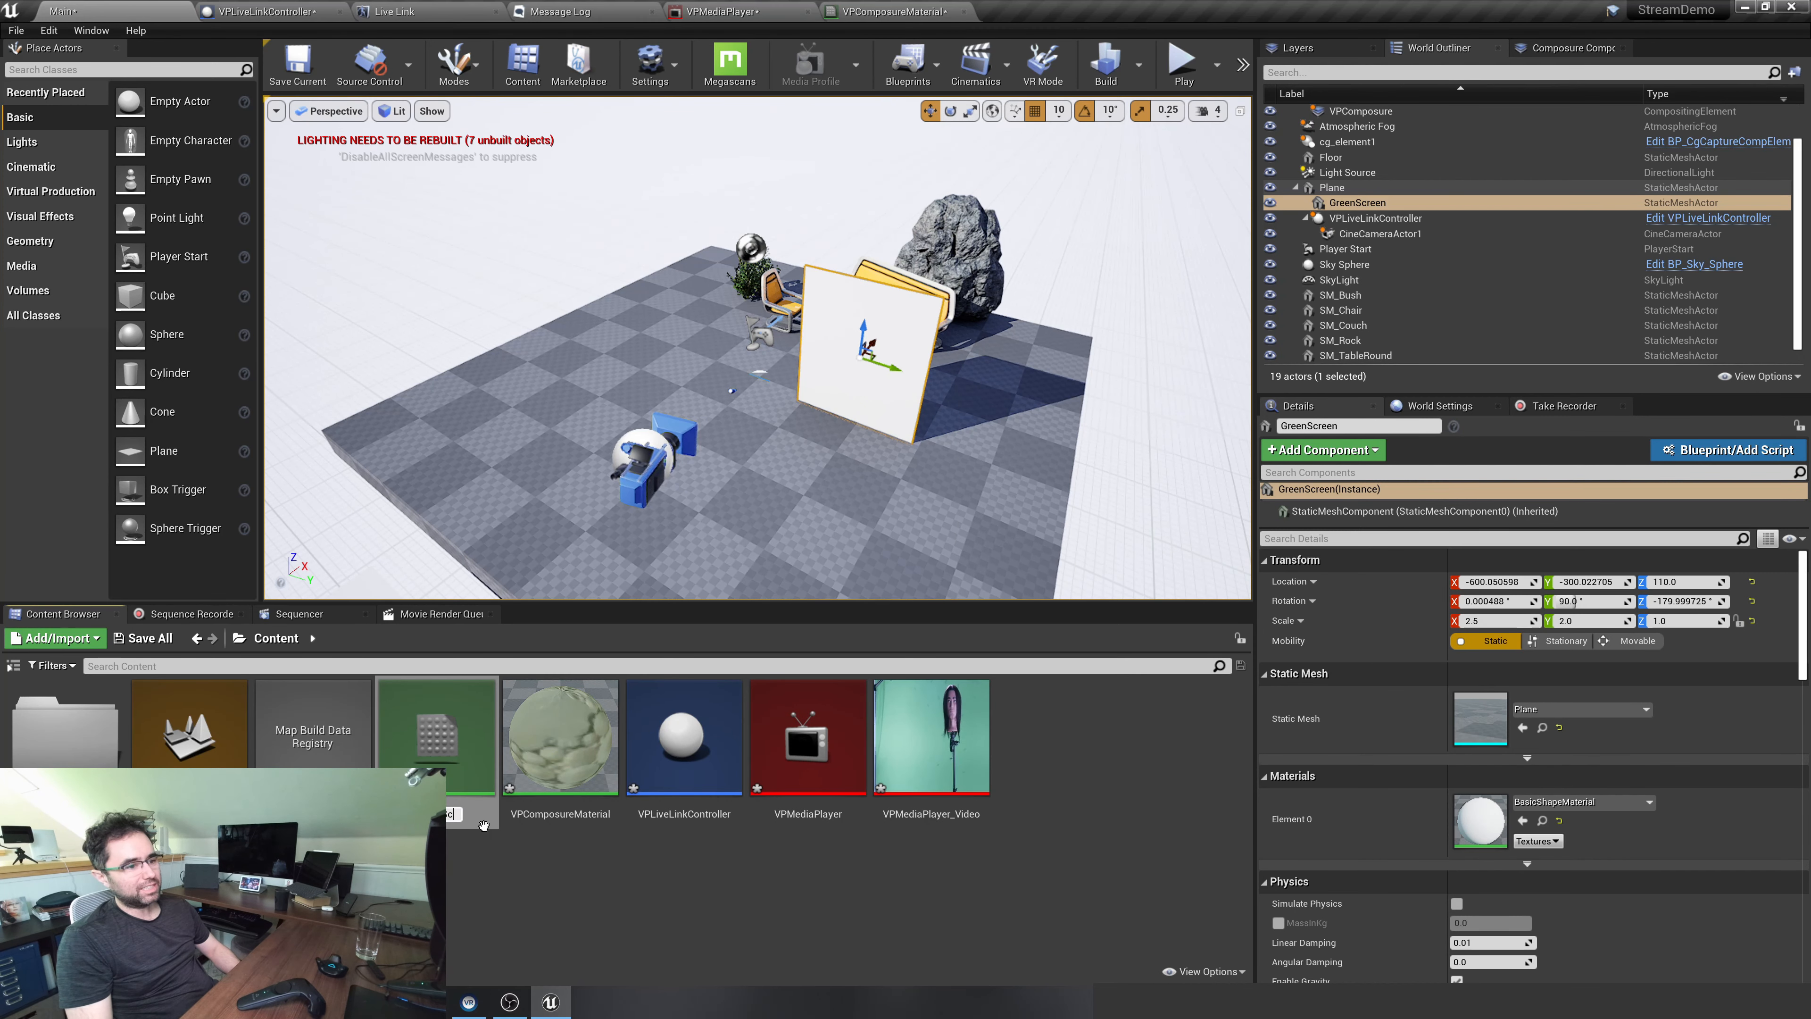
pyautogui.press('Return')
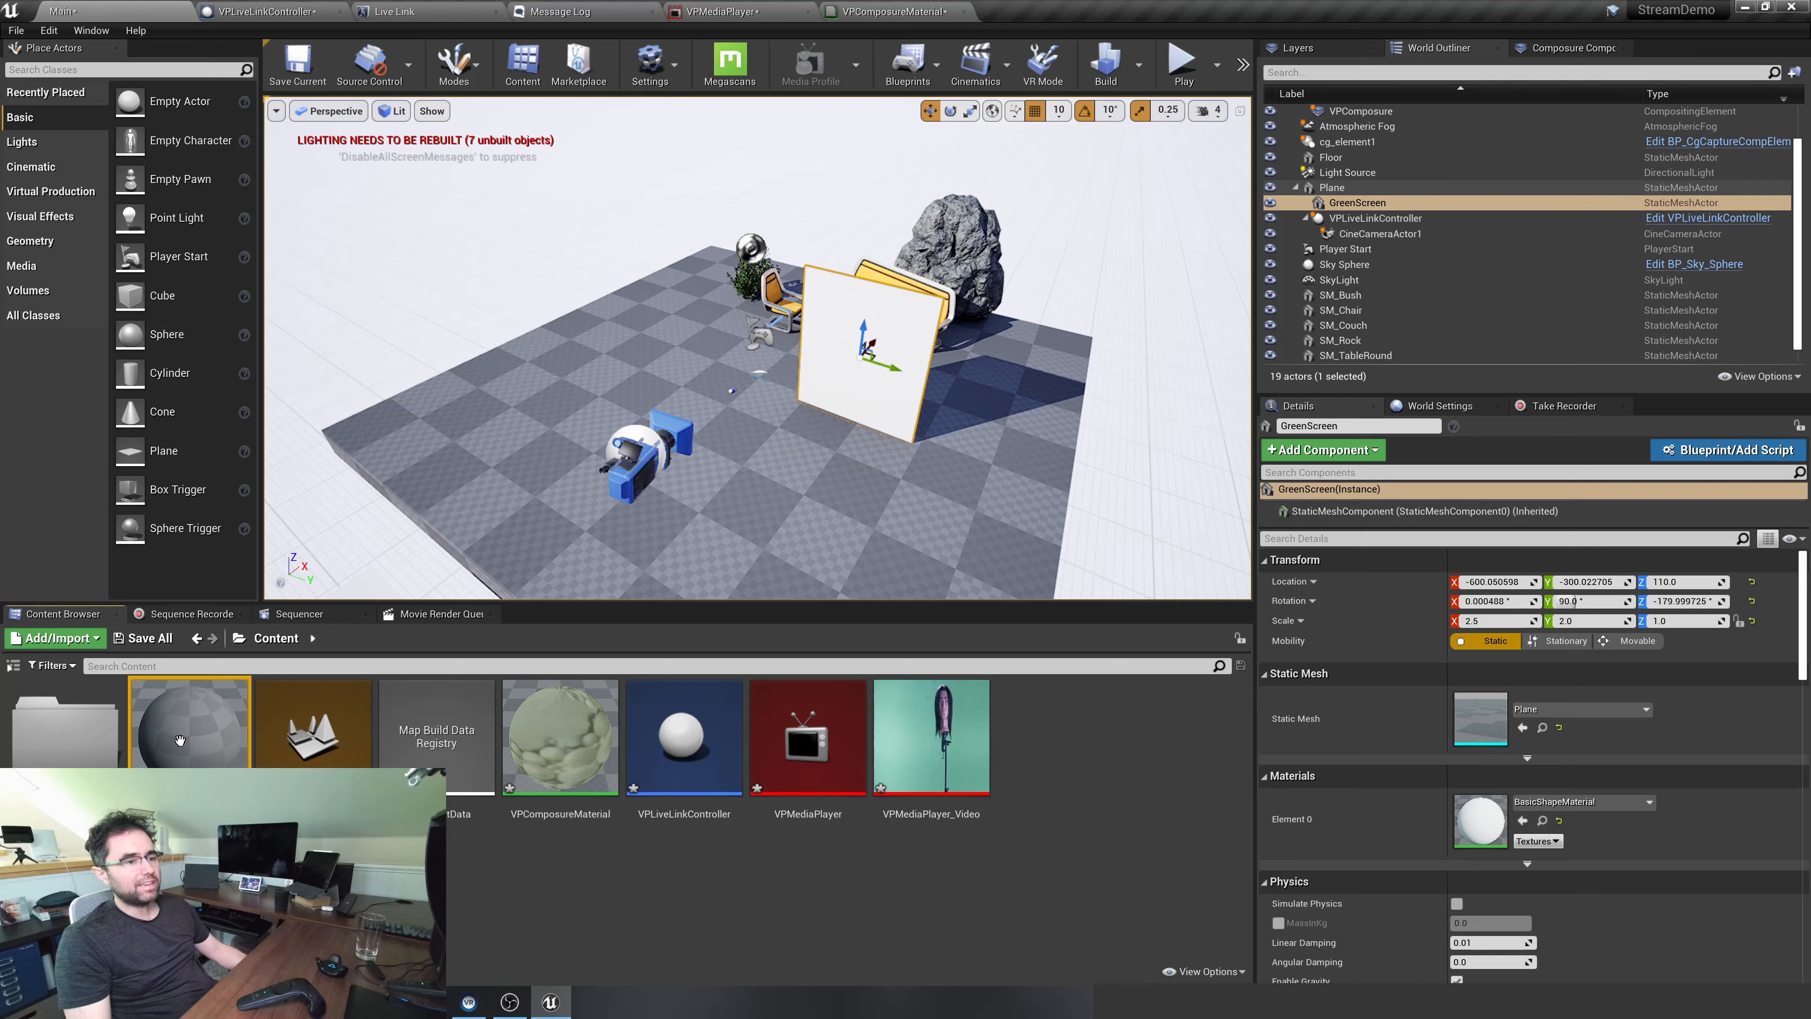
pyautogui.doubleClick(179, 740)
pyautogui.moveTo(677, 401); pyautogui.dragTo(845, 376, button='right')
pyautogui.rightClick(748, 337)
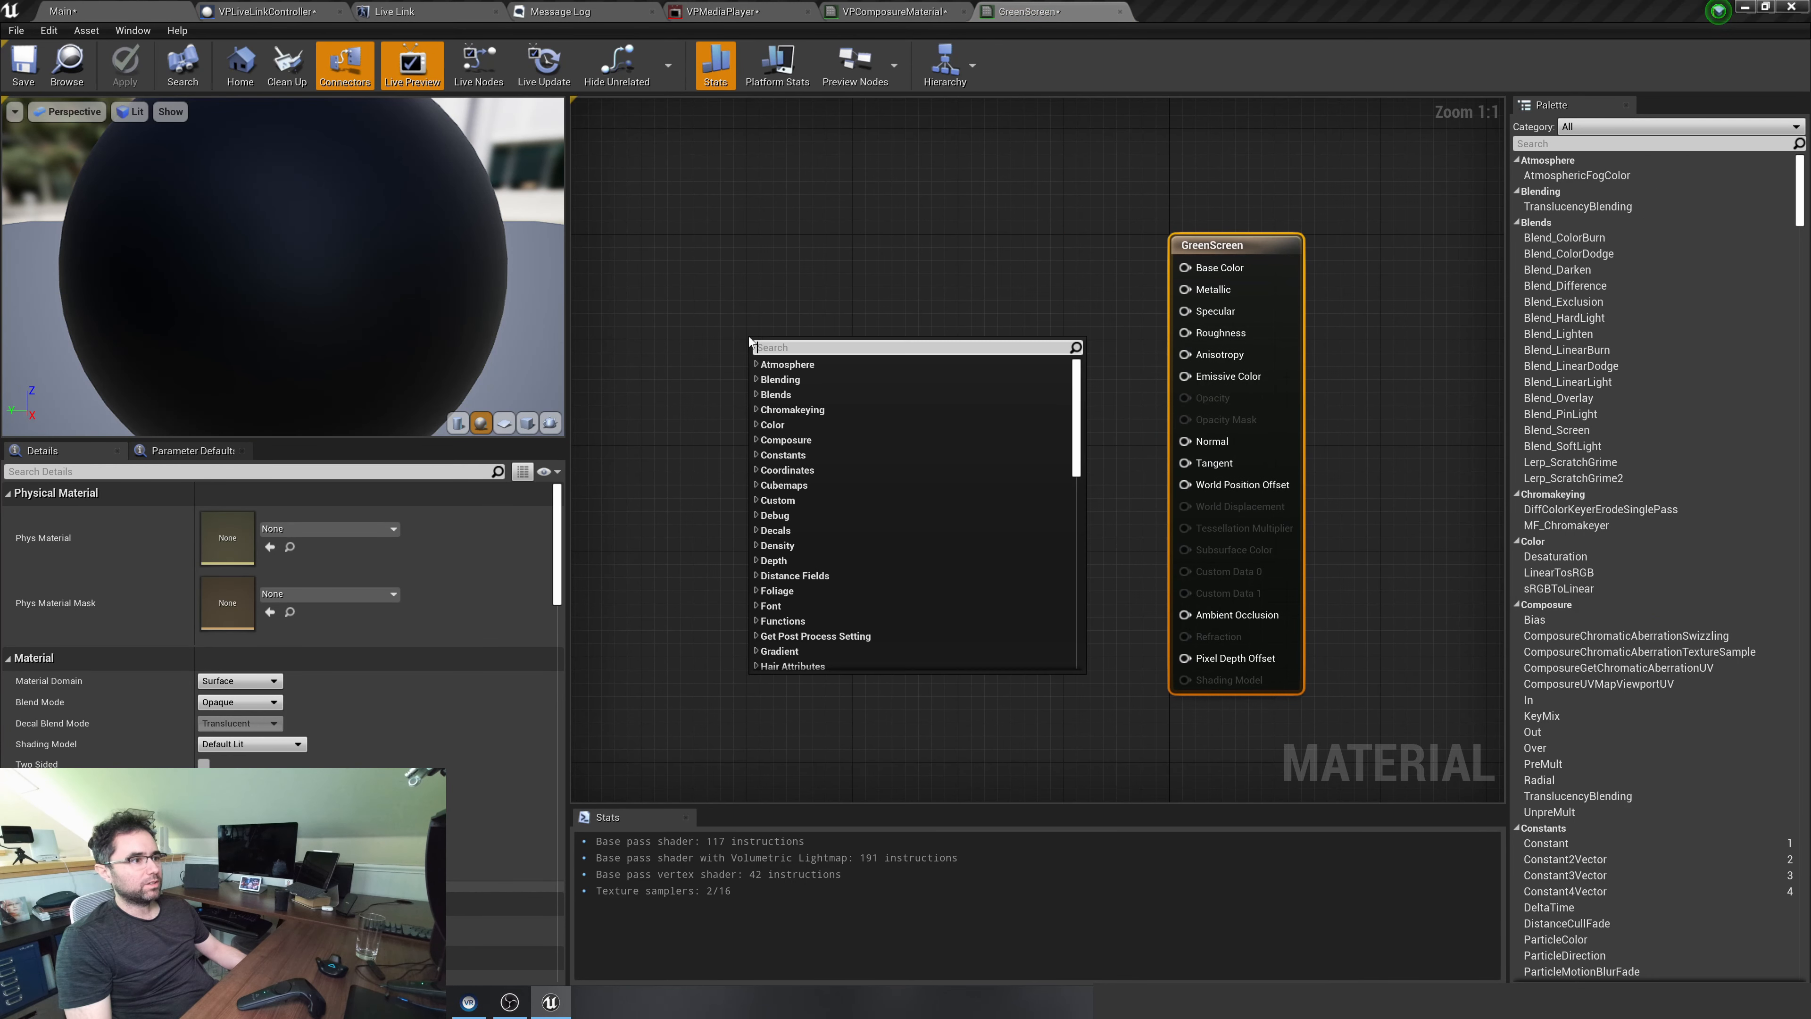
pyautogui.write('4')
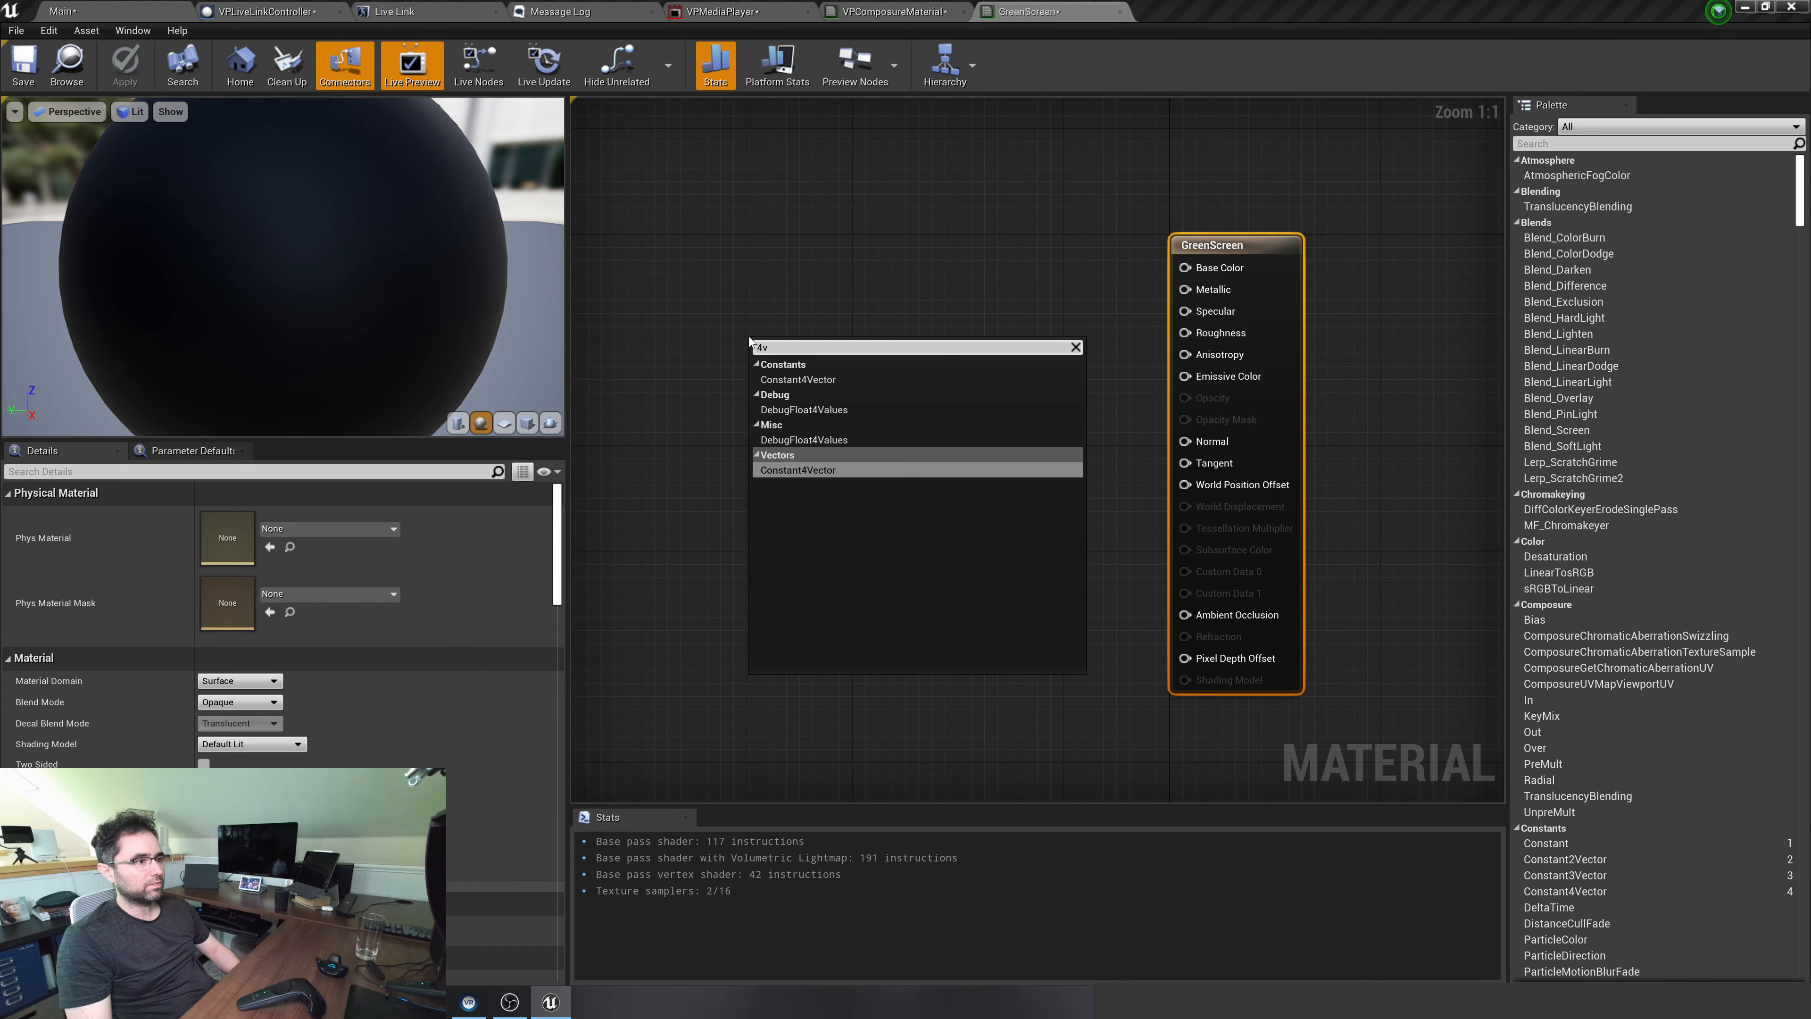
pyautogui.click(794, 378)
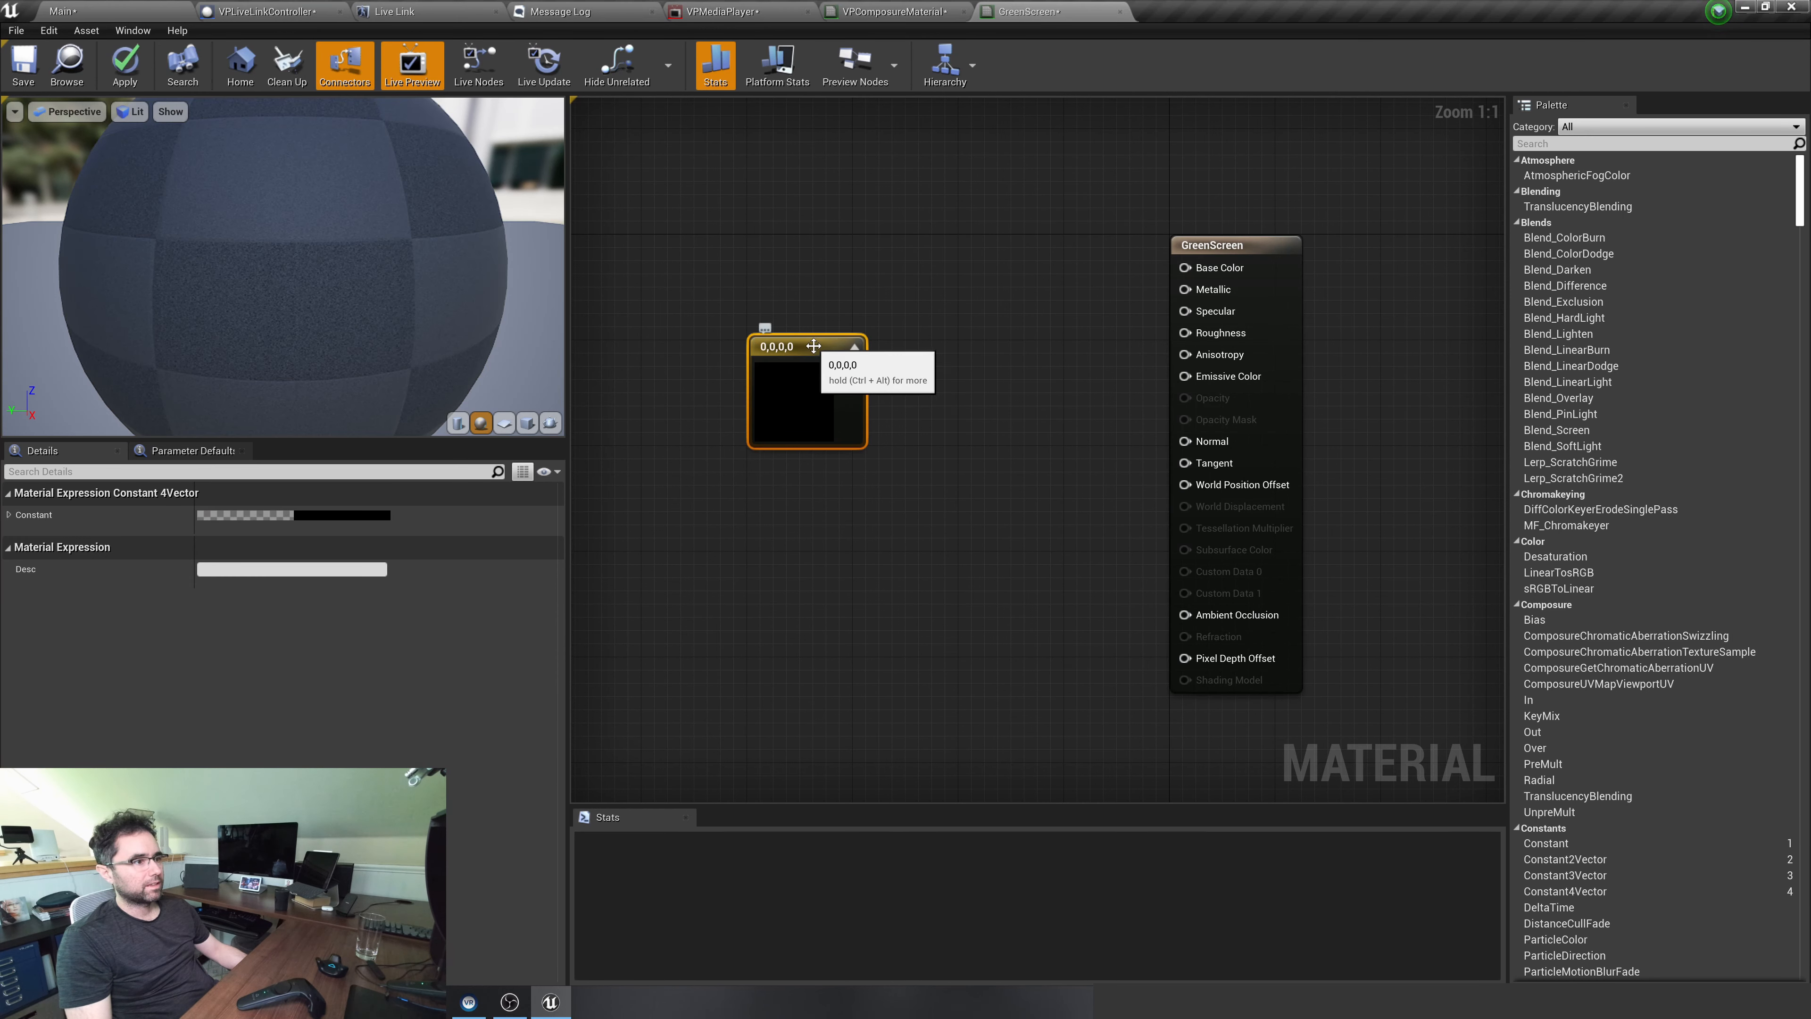
pyautogui.press('Delete')
pyautogui.rightClick(799, 352)
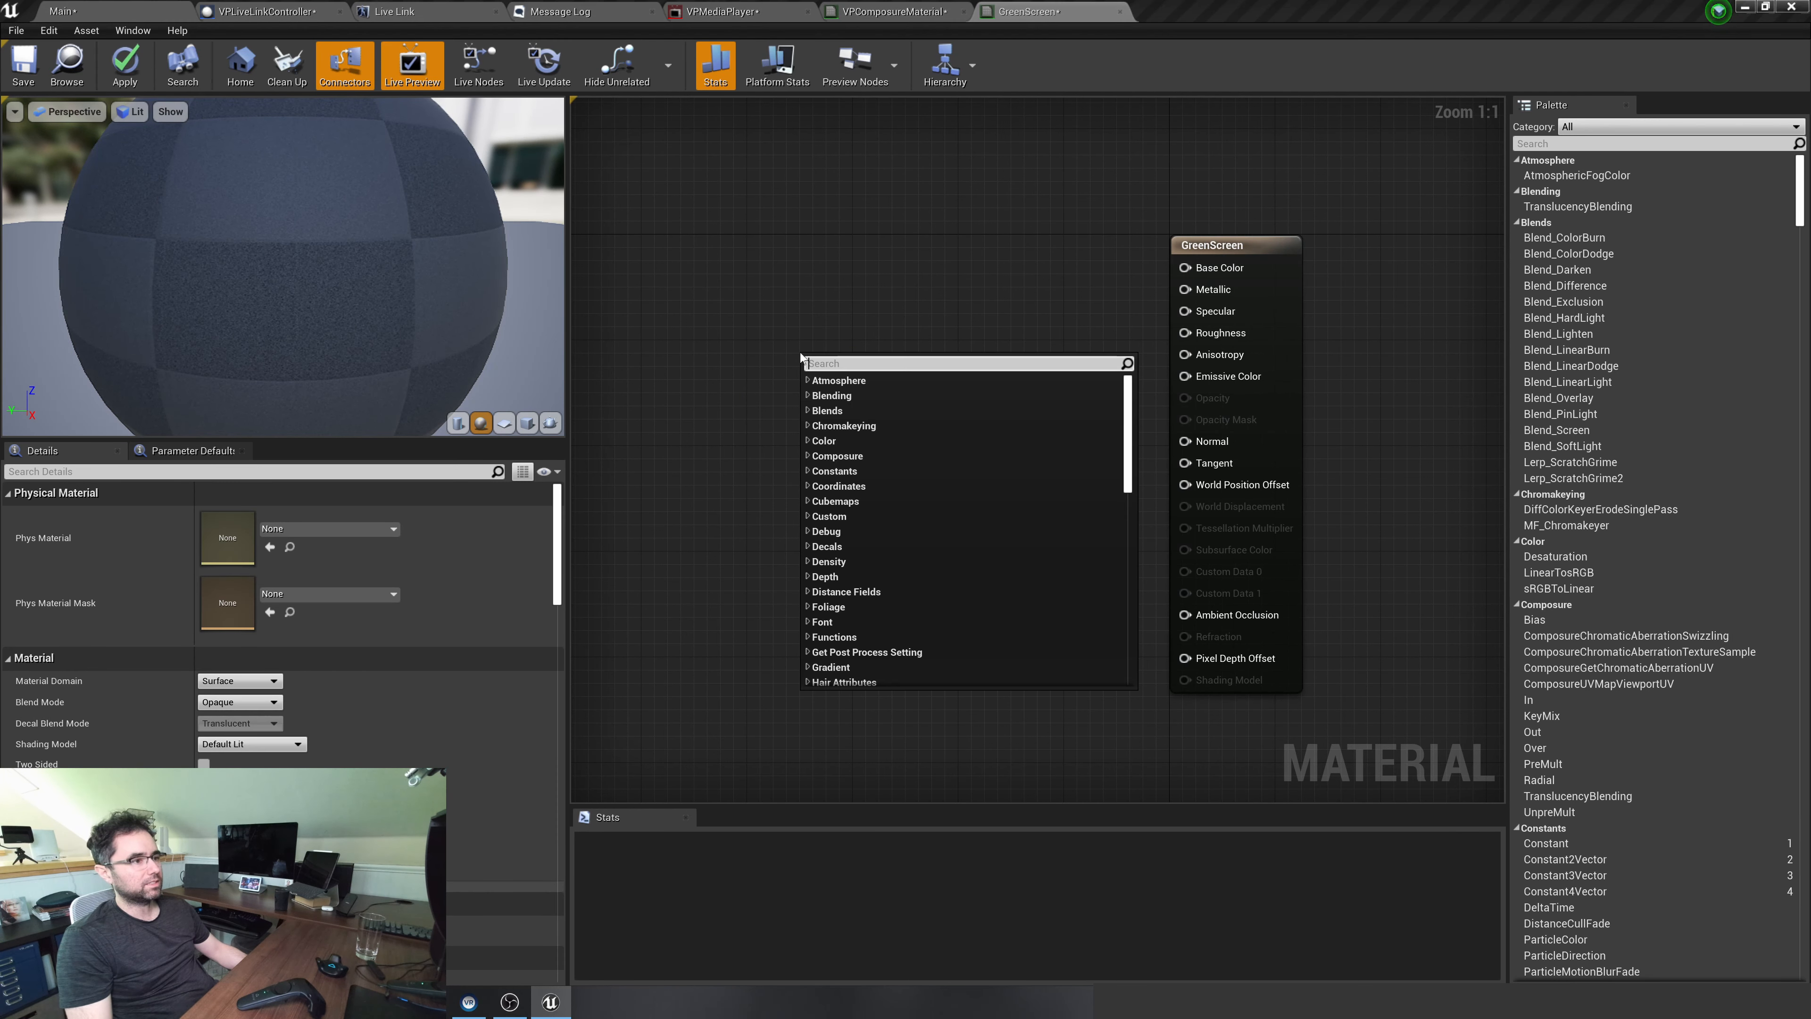
pyautogui.click(753, 350)
pyautogui.rightClick(766, 358)
pyautogui.click(707, 377)
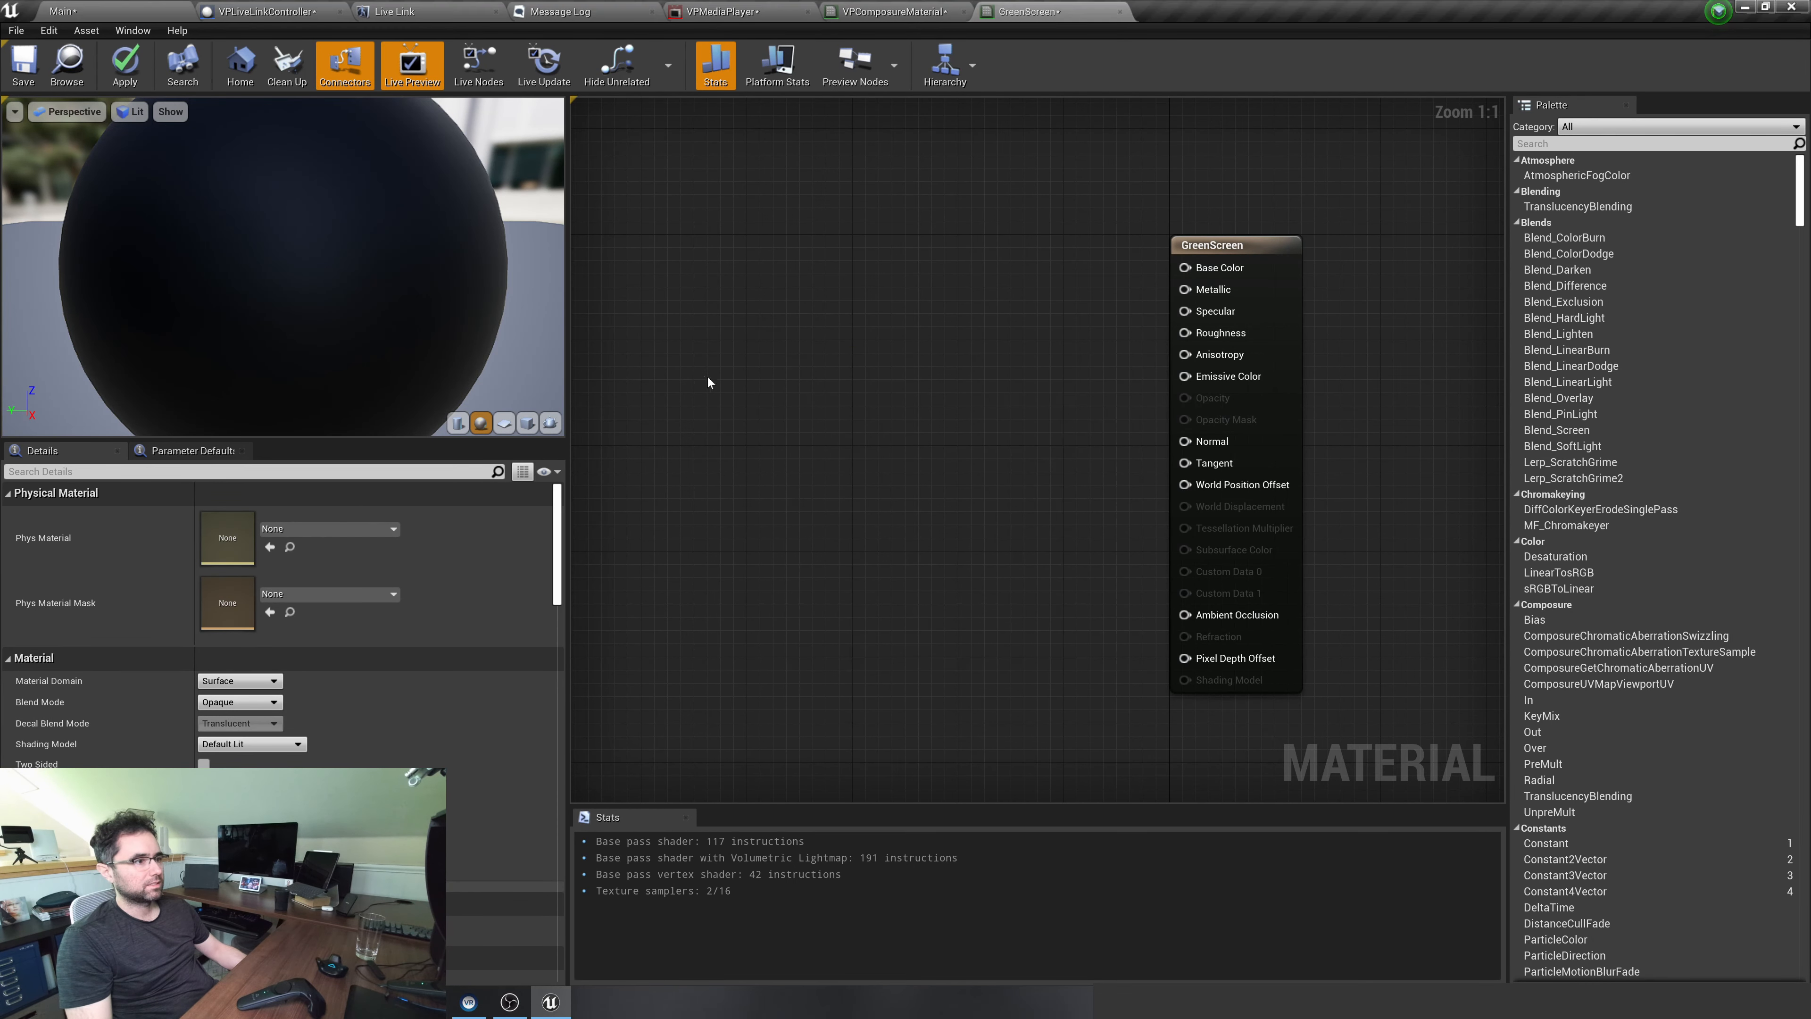
# Add a Constant3Vector node to the material graph and set its colour to a fully bright green with RGB 0, 1, 0.154
pyautogui.press('3')
pyautogui.click(741, 382)
pyautogui.moveTo(758, 385); pyautogui.dragTo(777, 371)
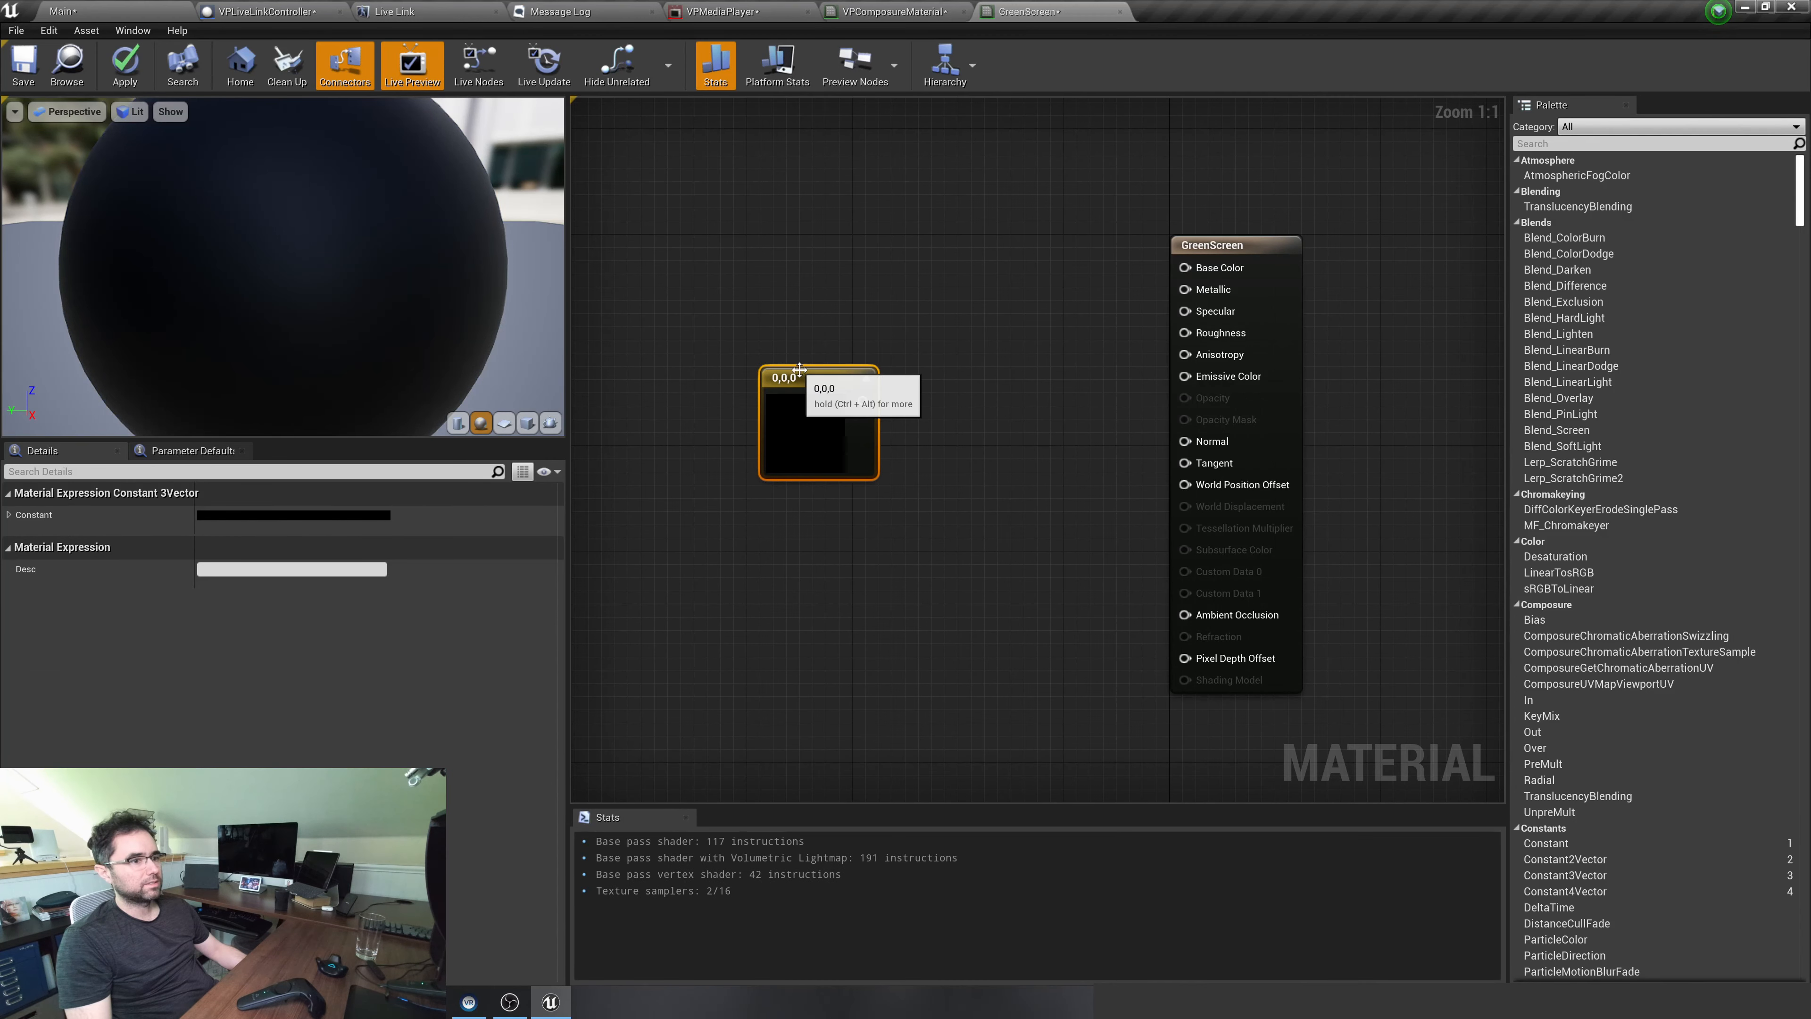
pyautogui.click(275, 517)
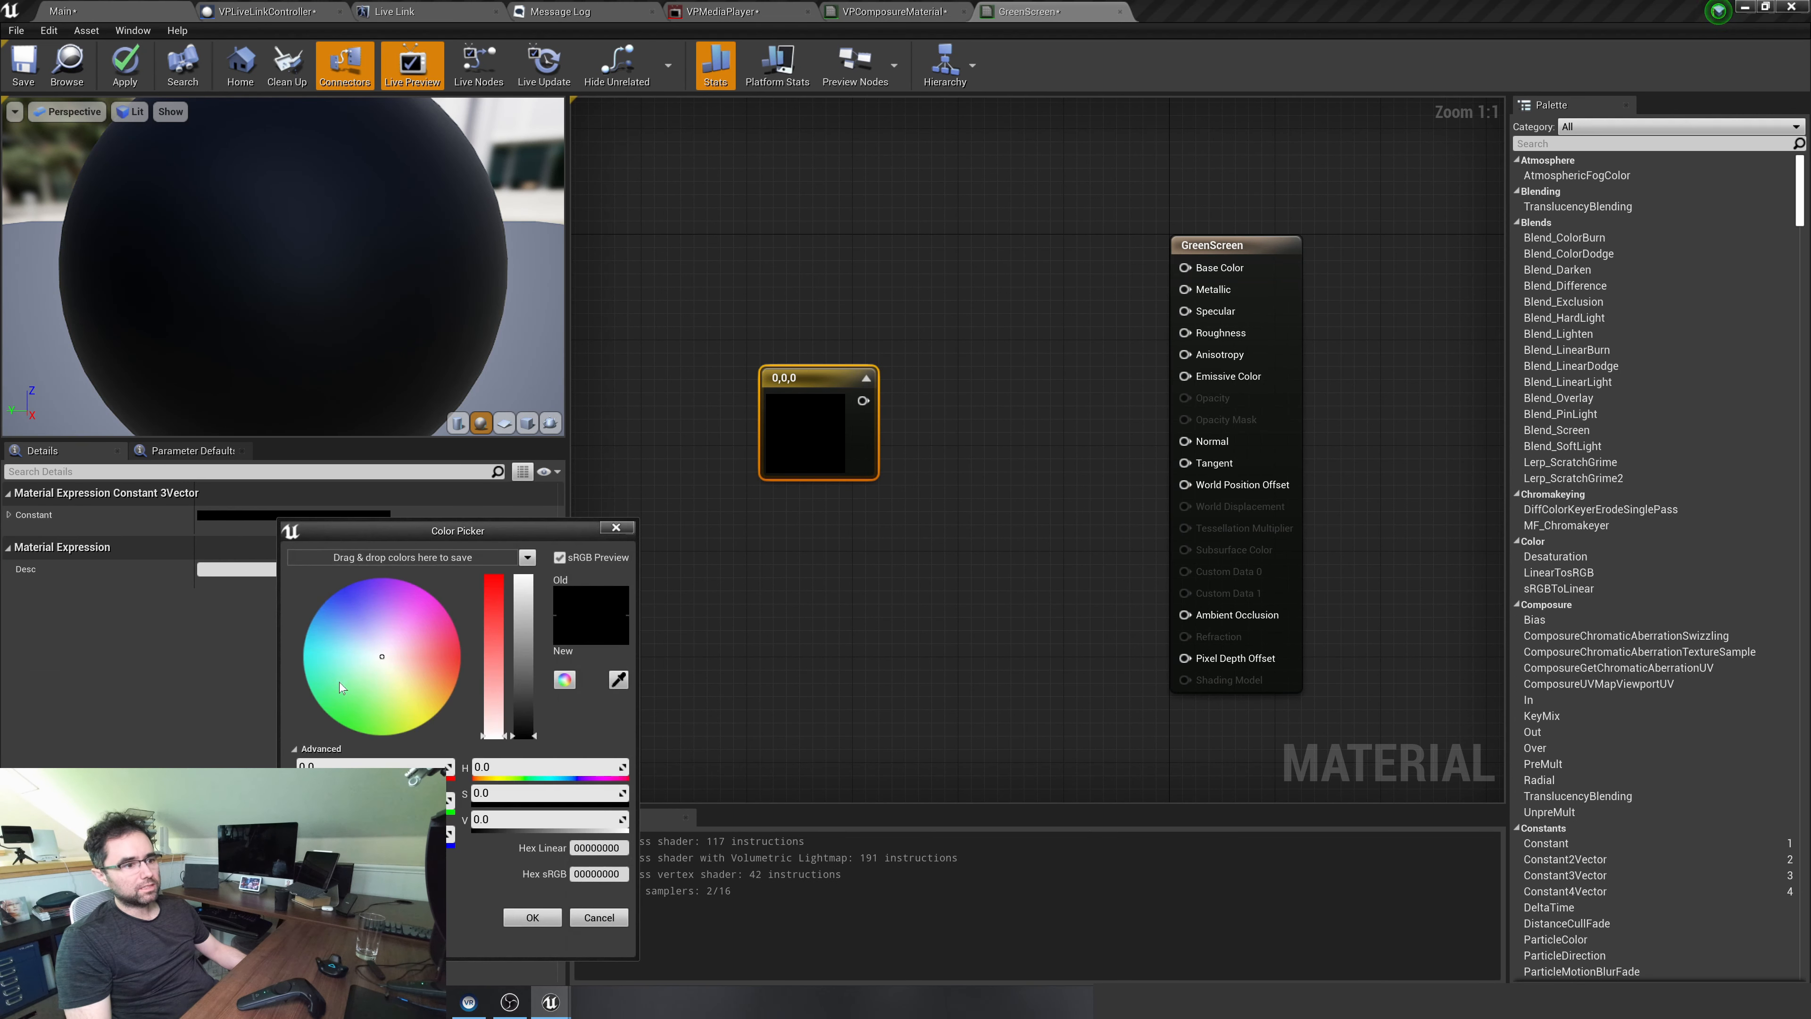
pyautogui.click(331, 717)
pyautogui.moveTo(528, 699); pyautogui.dragTo(523, 498)
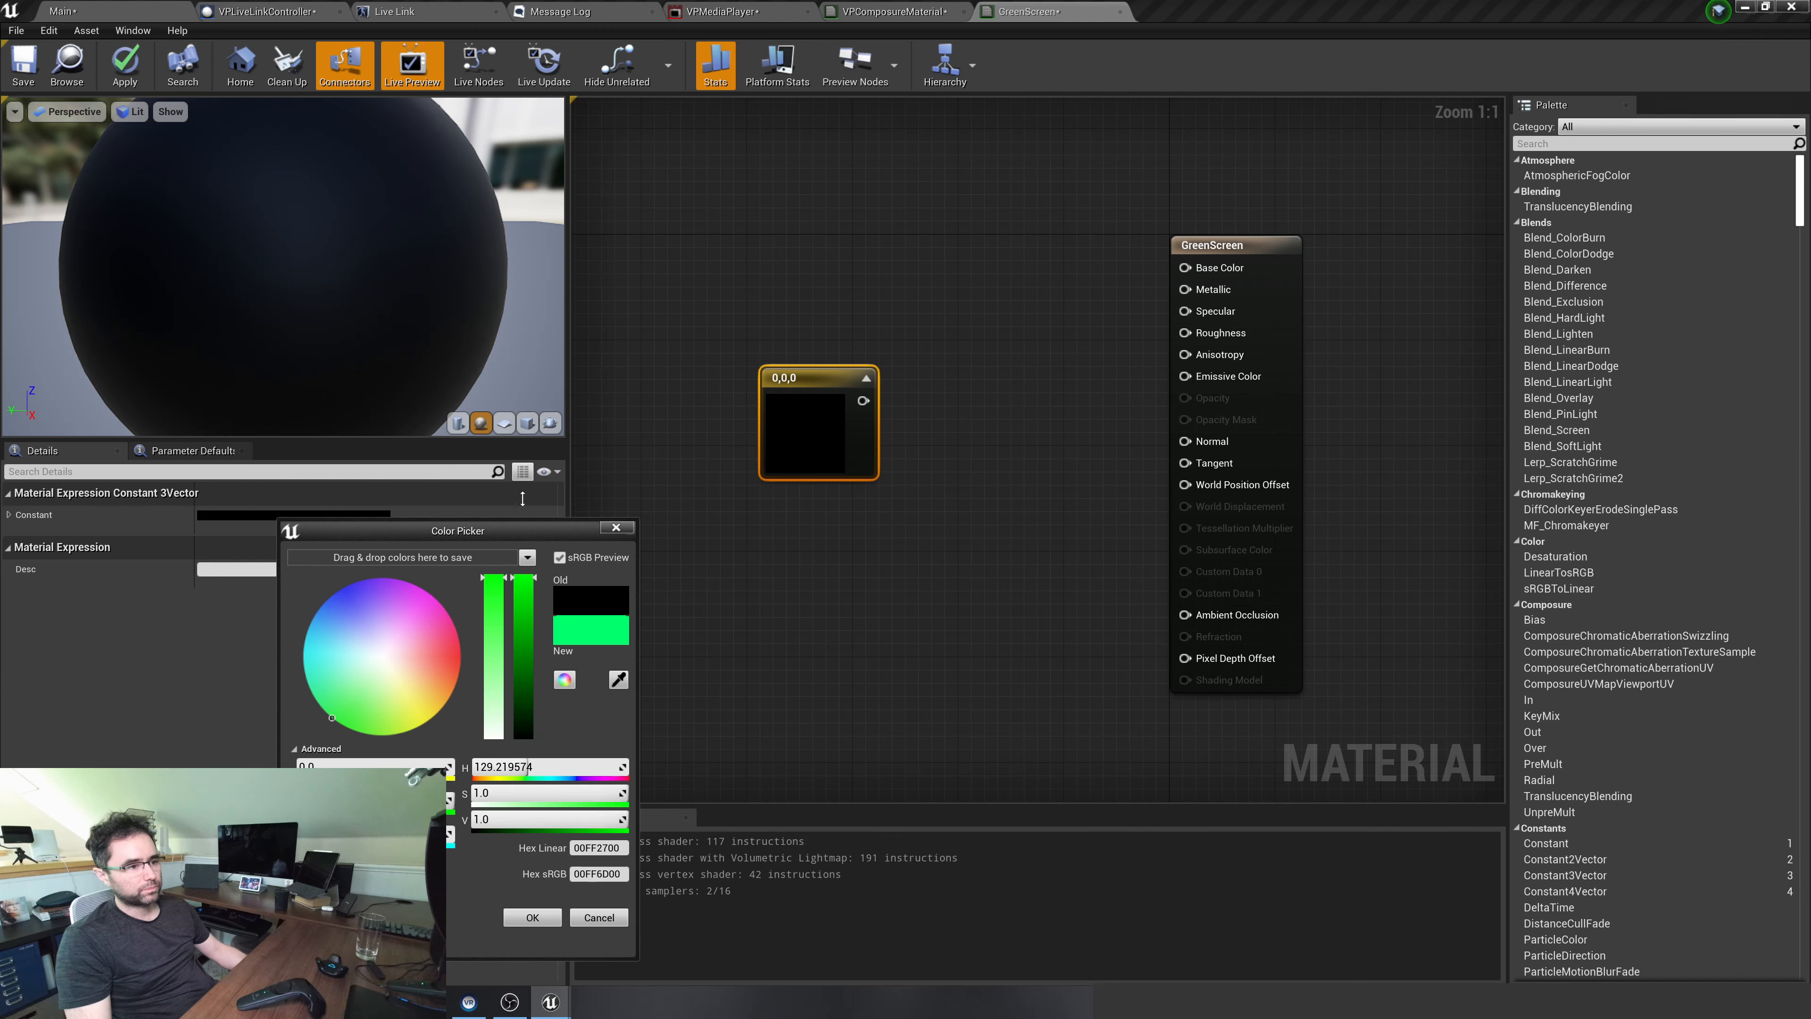
pyautogui.click(557, 918)
# Connect the green Constant3Vector to the GreenScreen material's Base Color, then apply the changes and close the material
pyautogui.moveTo(863, 400); pyautogui.dragTo(1209, 268)
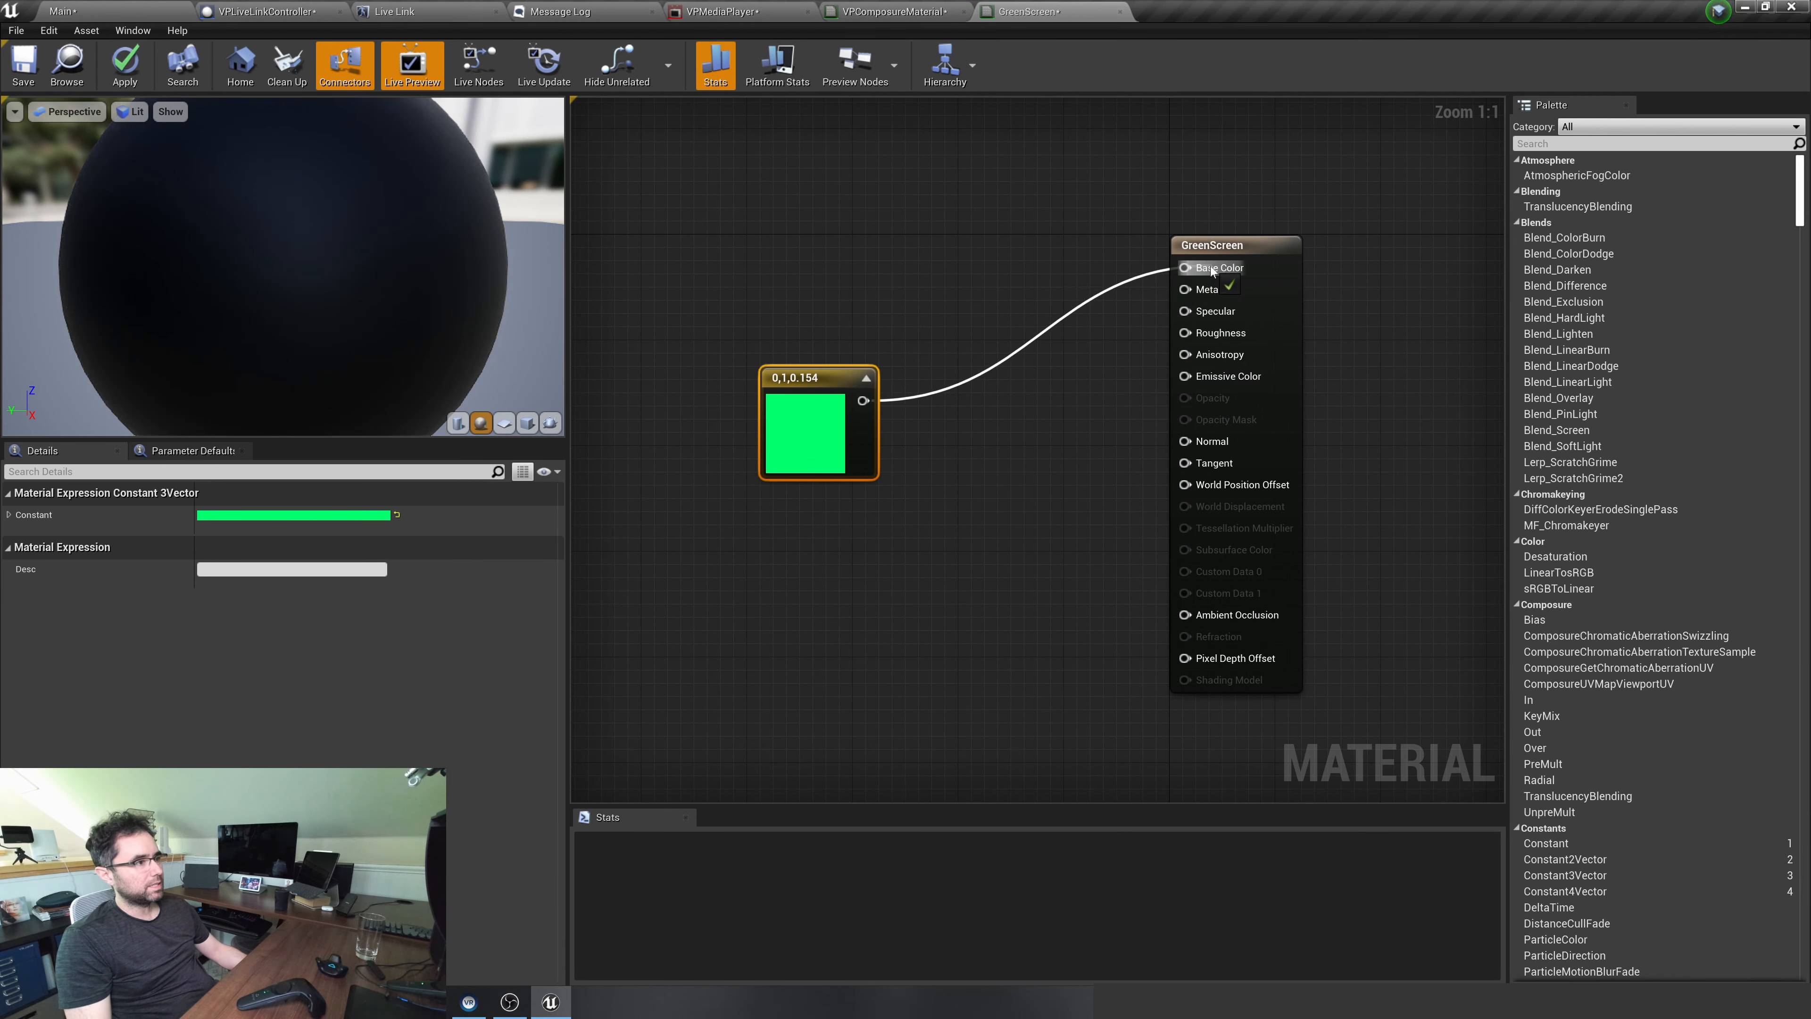
pyautogui.click(123, 69)
pyautogui.hotkey('ctrl', 'v')
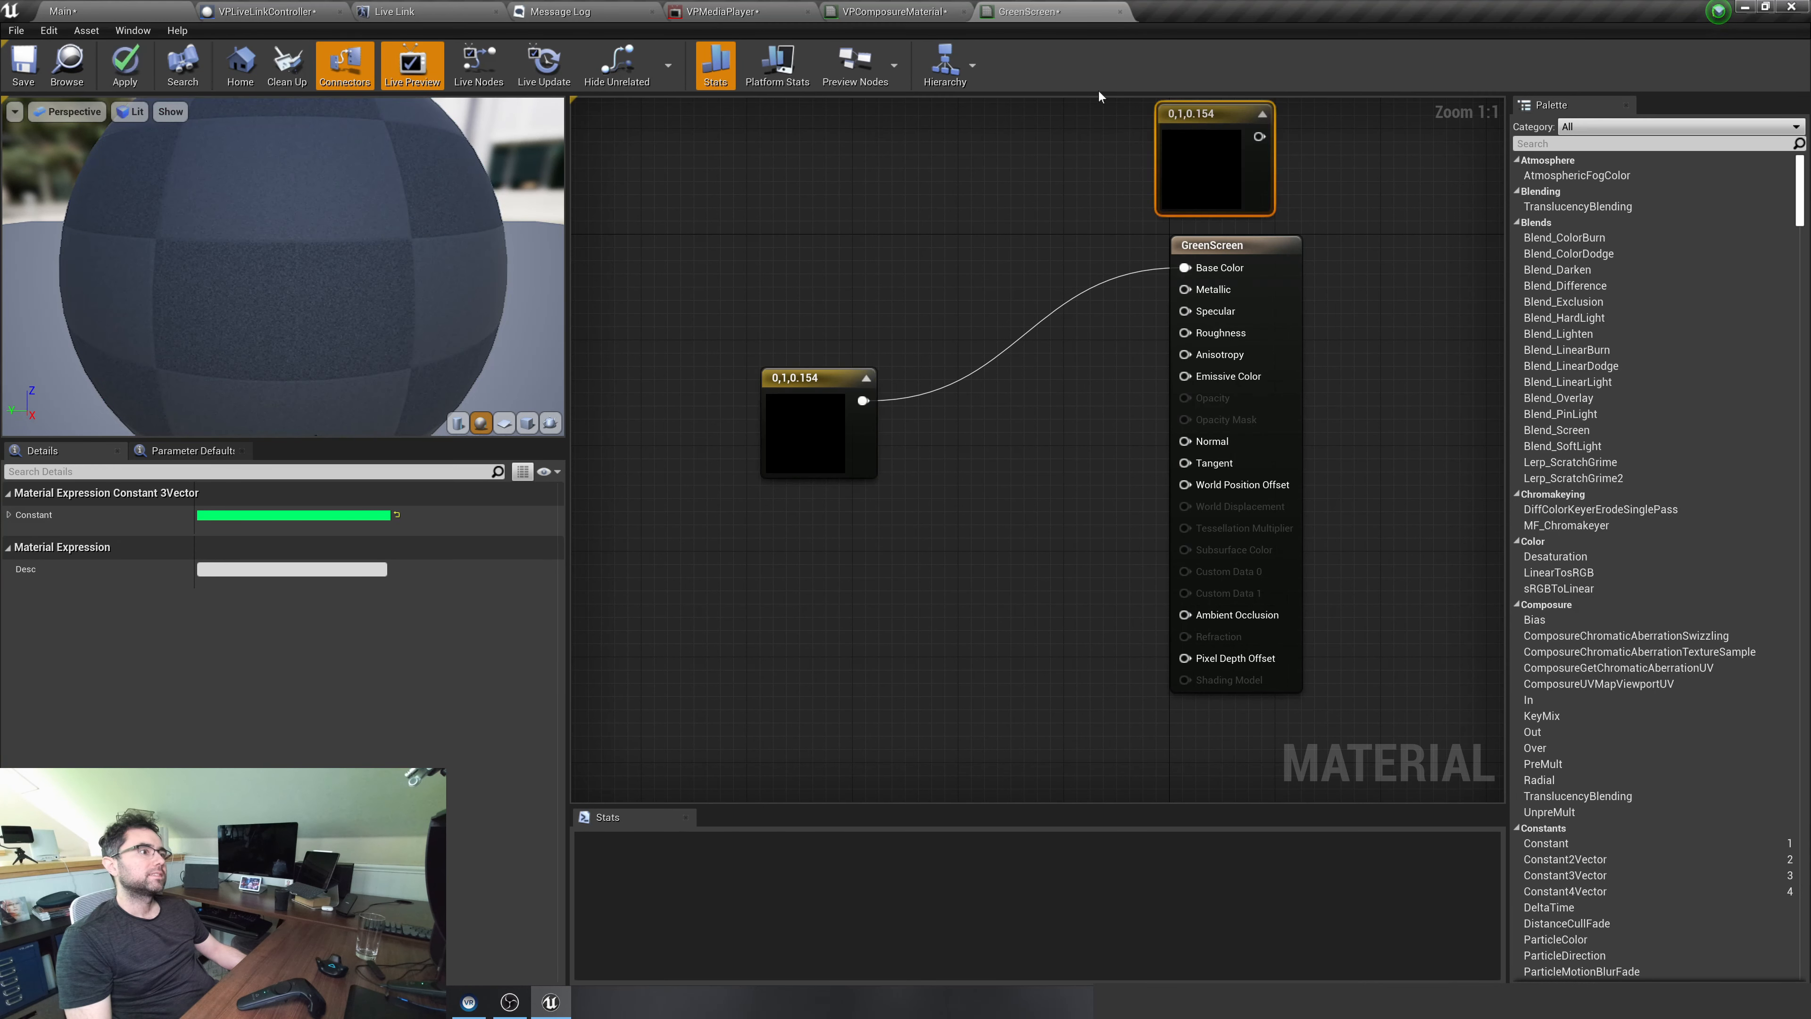
pyautogui.click(1120, 12)
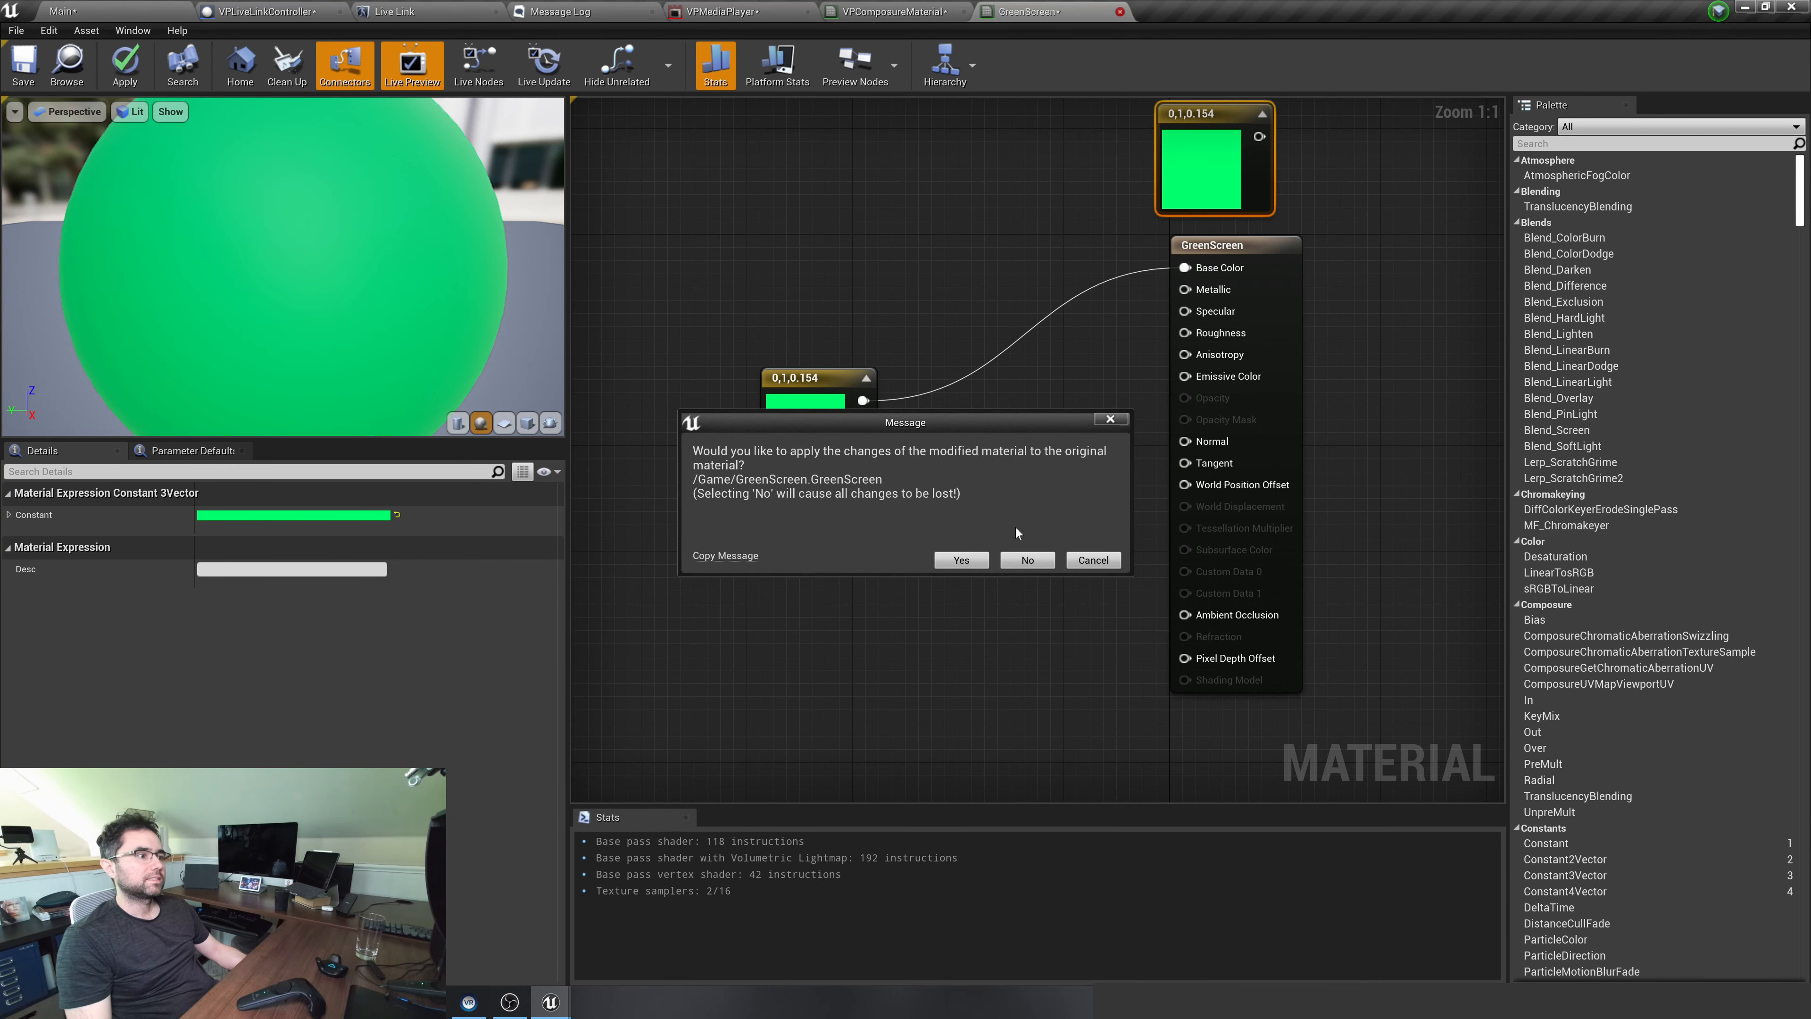
pyautogui.click(960, 560)
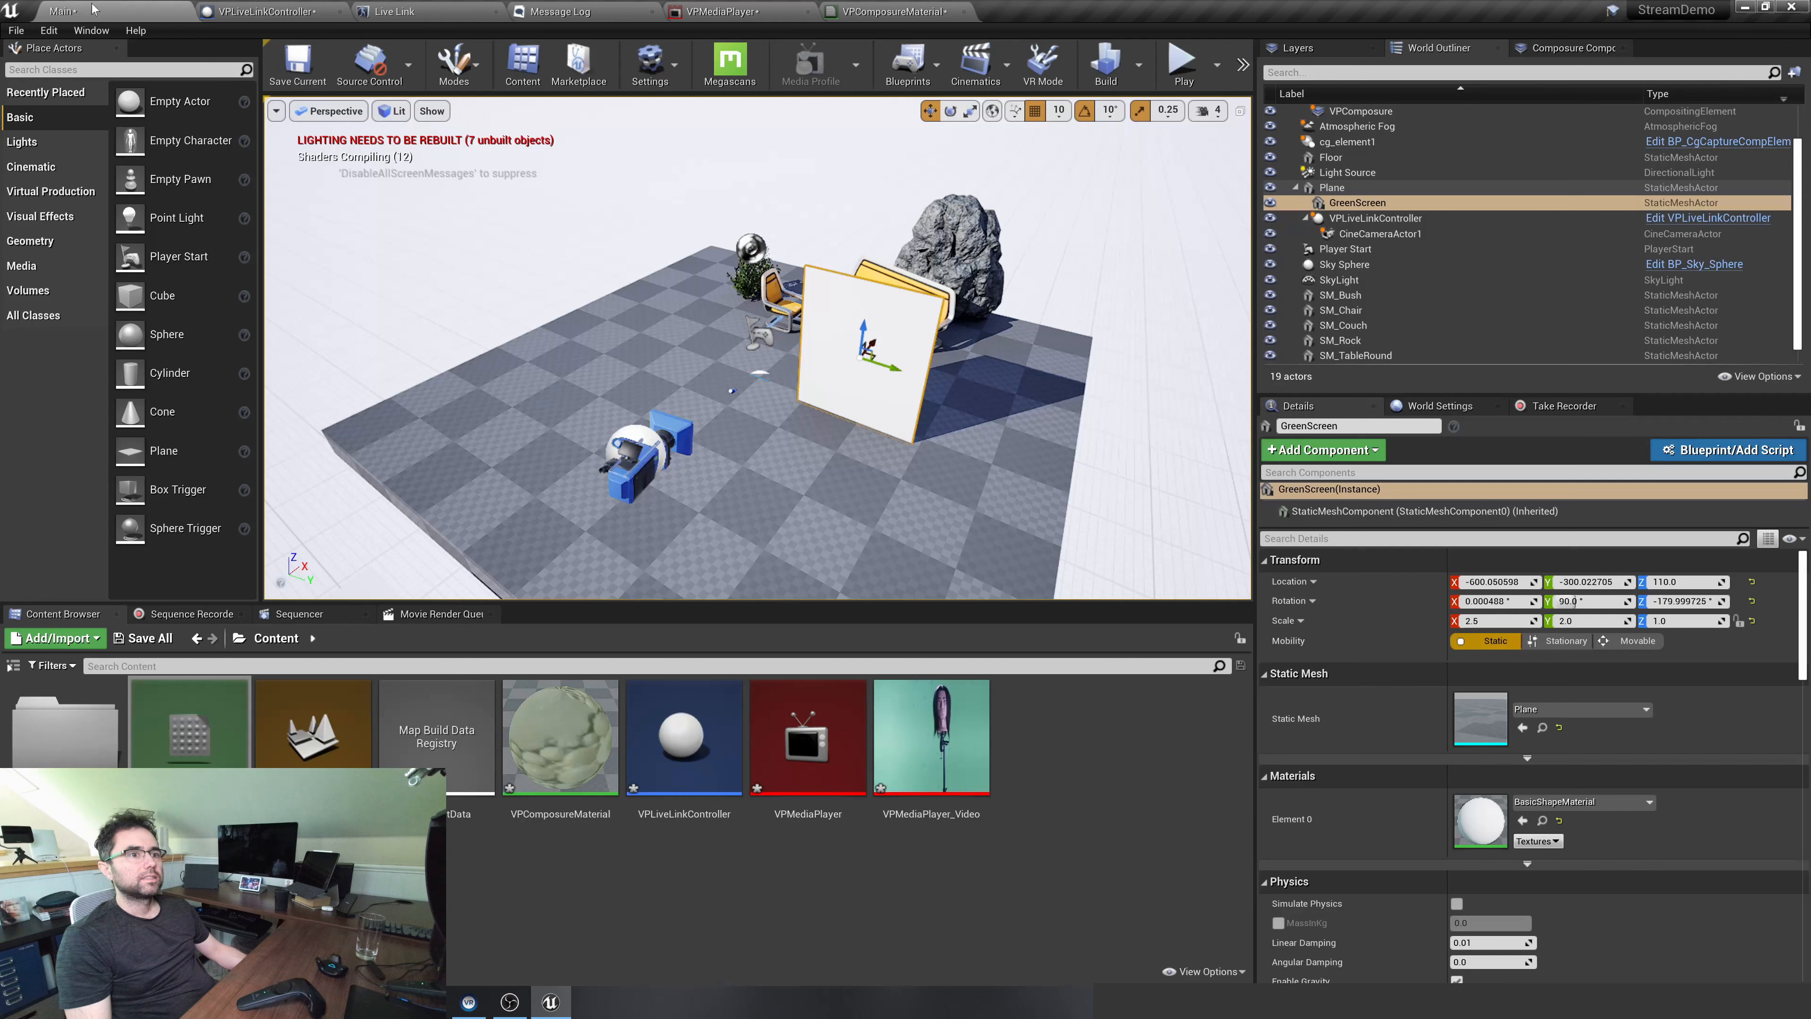
# Assign the GreenScreen material to the GreenScreen plane in the level
pyautogui.moveTo(189, 723); pyautogui.dragTo(860, 410)
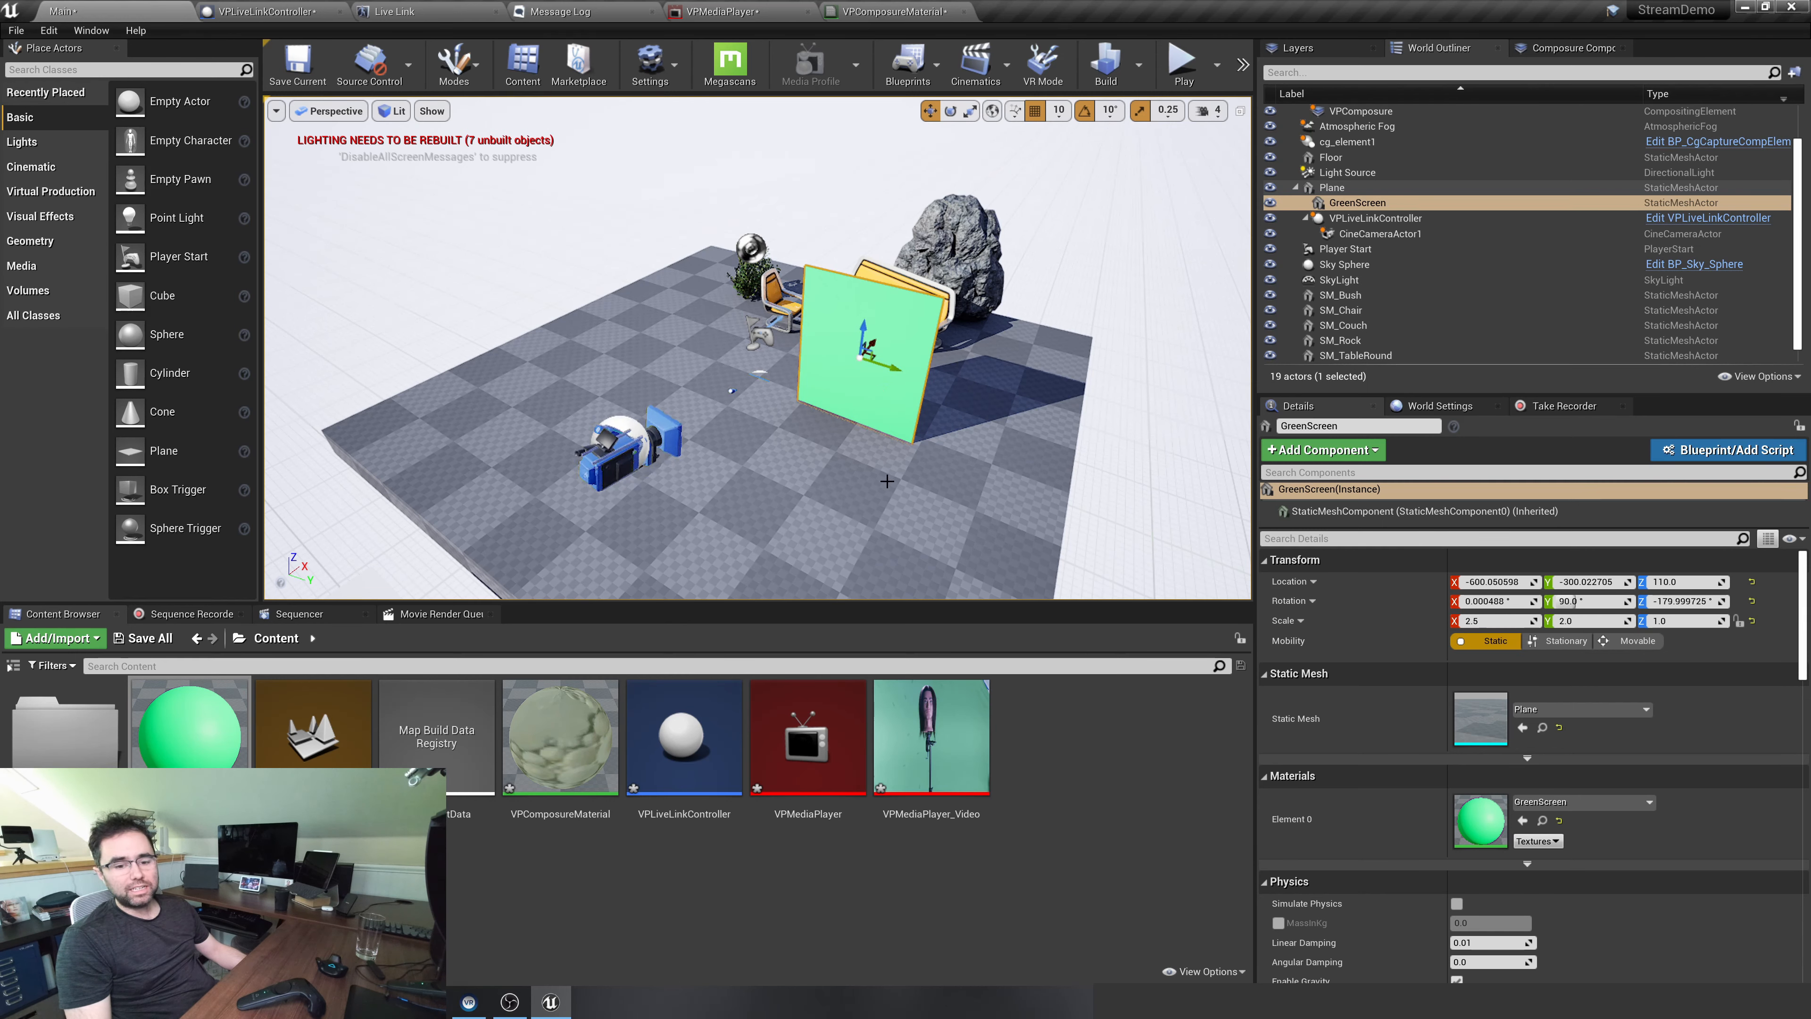
pyautogui.moveTo(918, 501); pyautogui.dragTo(1169, 456, button='right')
pyautogui.click(919, 278)
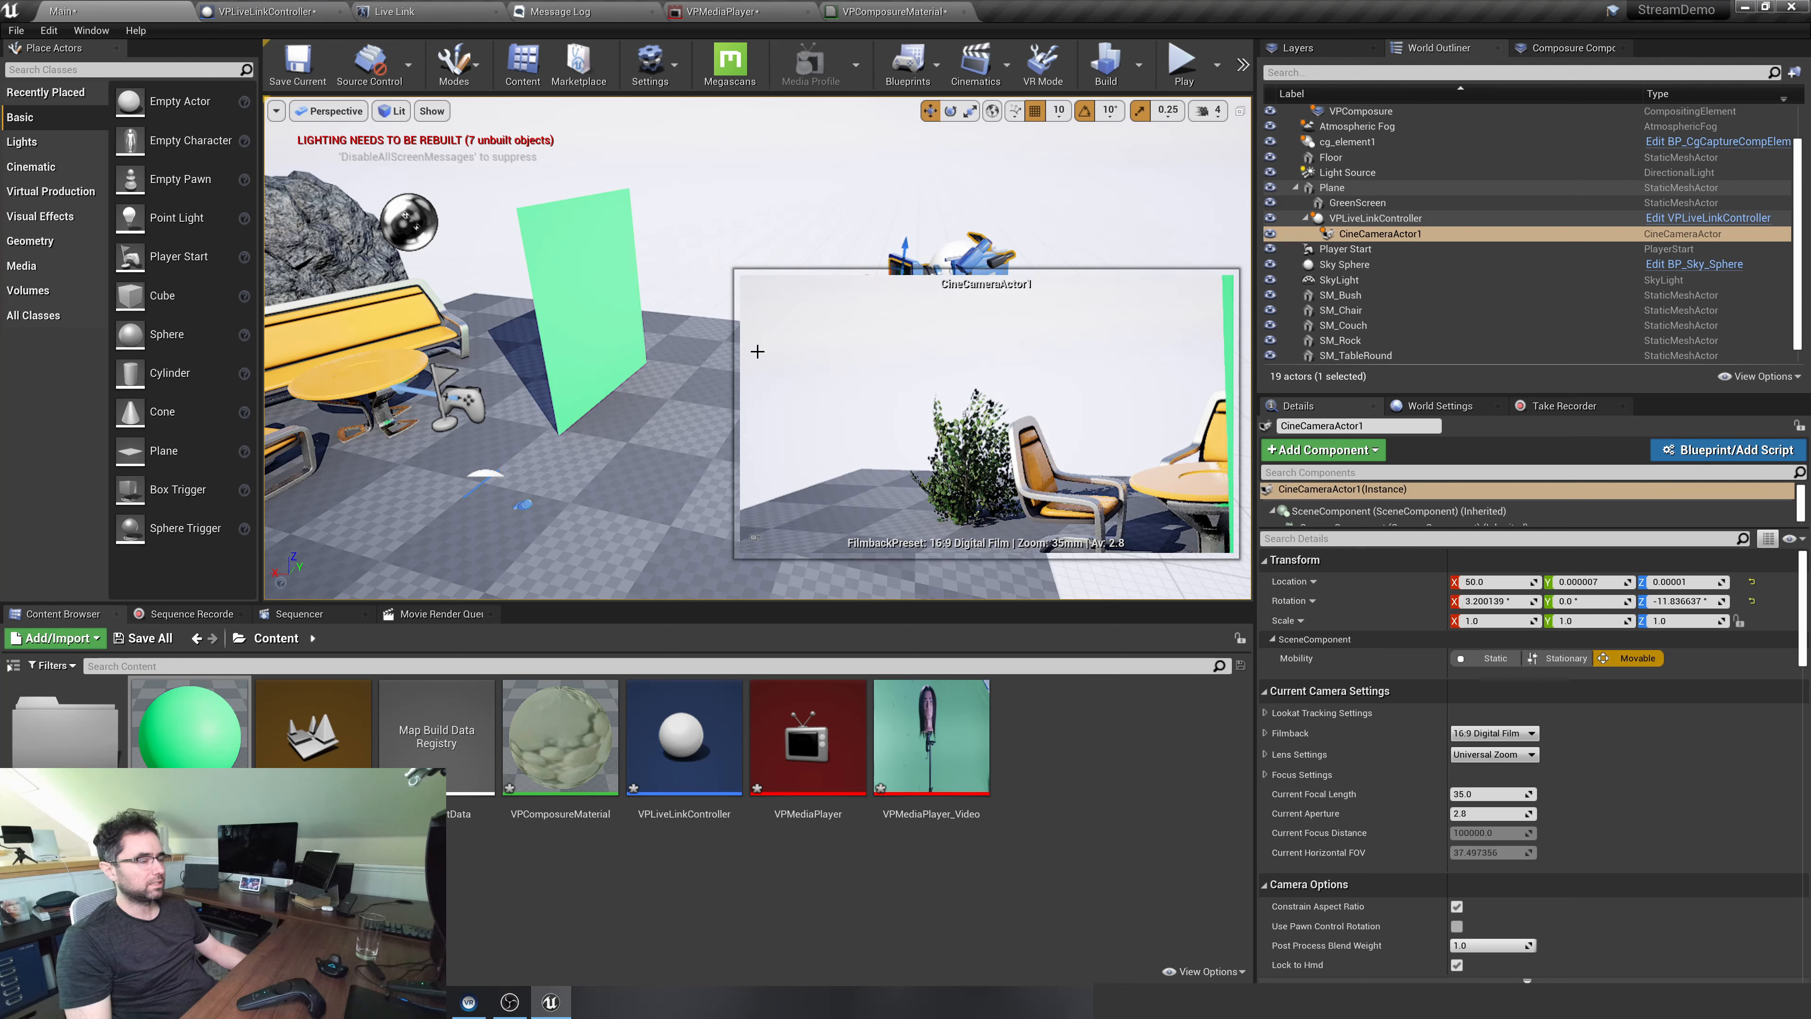
pyautogui.click(686, 378)
# Select the GreenScreen plane and slide it along its Y axis to about Y -200
pyautogui.click(604, 263)
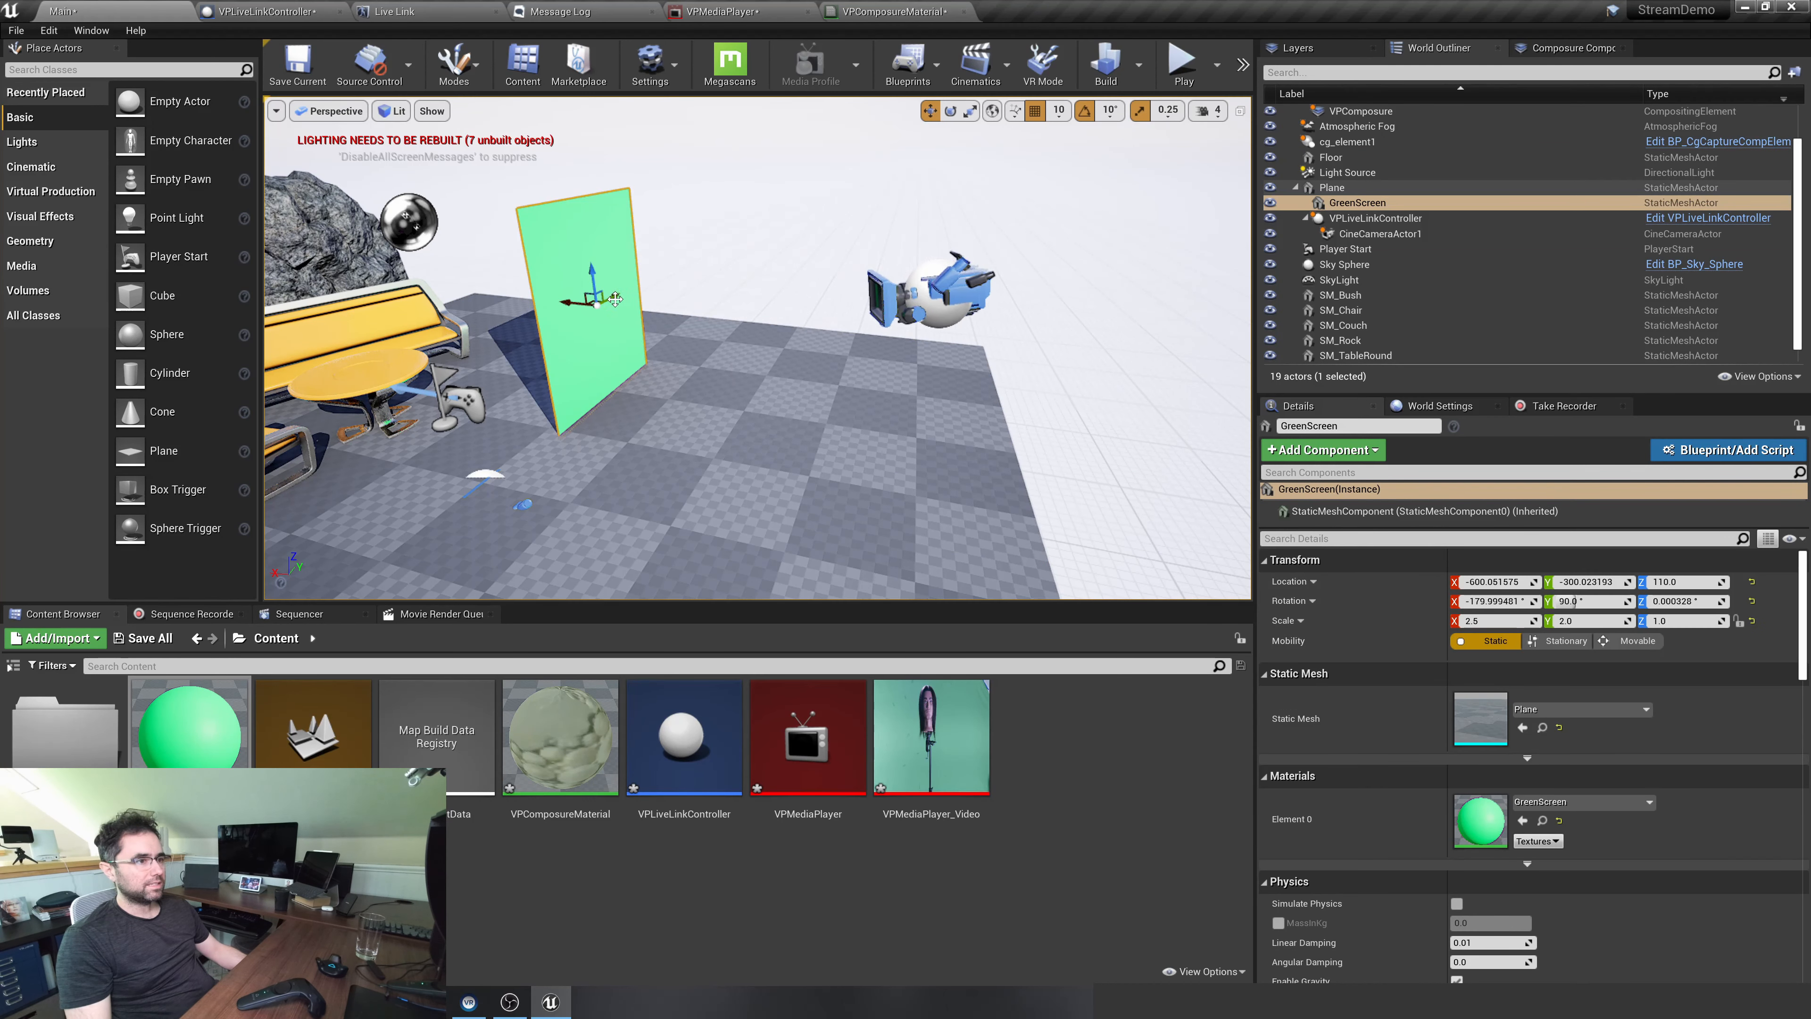
pyautogui.moveTo(613, 294); pyautogui.dragTo(735, 397)
pyautogui.moveTo(735, 396); pyautogui.dragTo(855, 397, button='right')
pyautogui.moveTo(638, 315); pyautogui.dragTo(736, 314)
pyautogui.moveTo(736, 397); pyautogui.dragTo(756, 401, button='right')
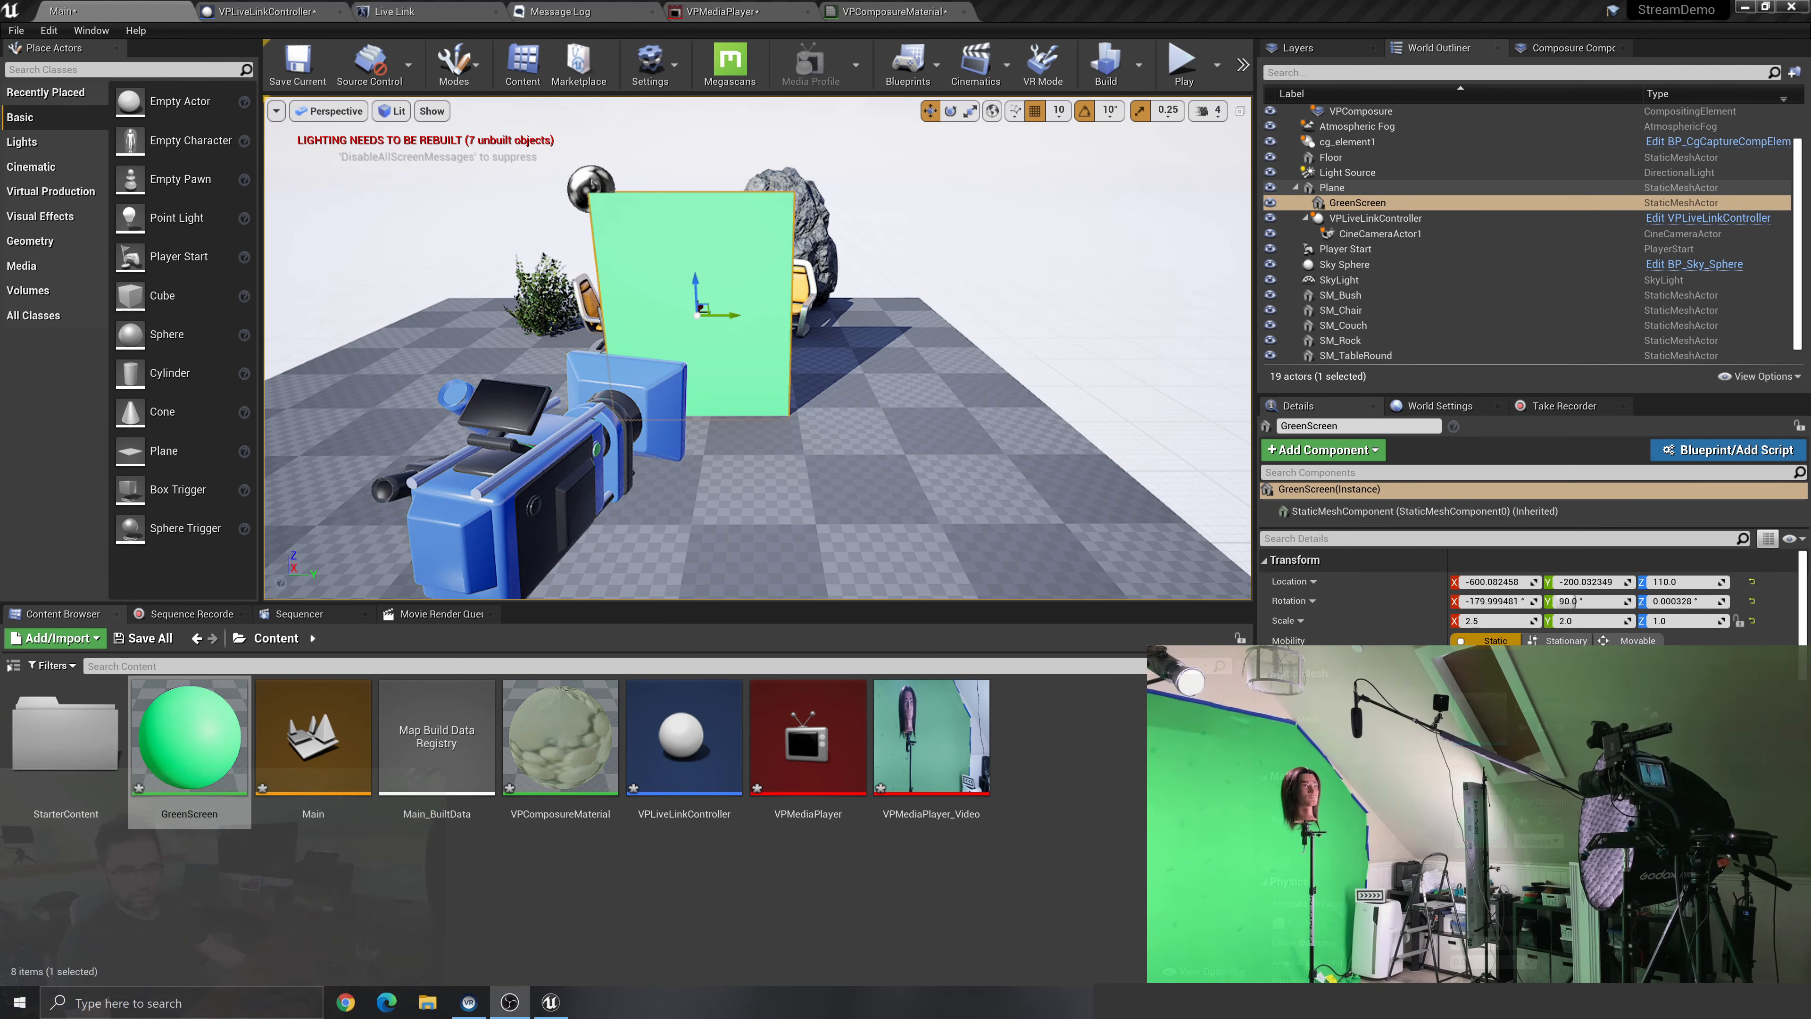
# Move the GreenScreen plane closer to the camera at about X -530, and shift it sideways to about Y -210
pyautogui.moveTo(756, 315); pyautogui.dragTo(756, 428, button='right')
pyautogui.moveTo(758, 147); pyautogui.dragTo(749, 195)
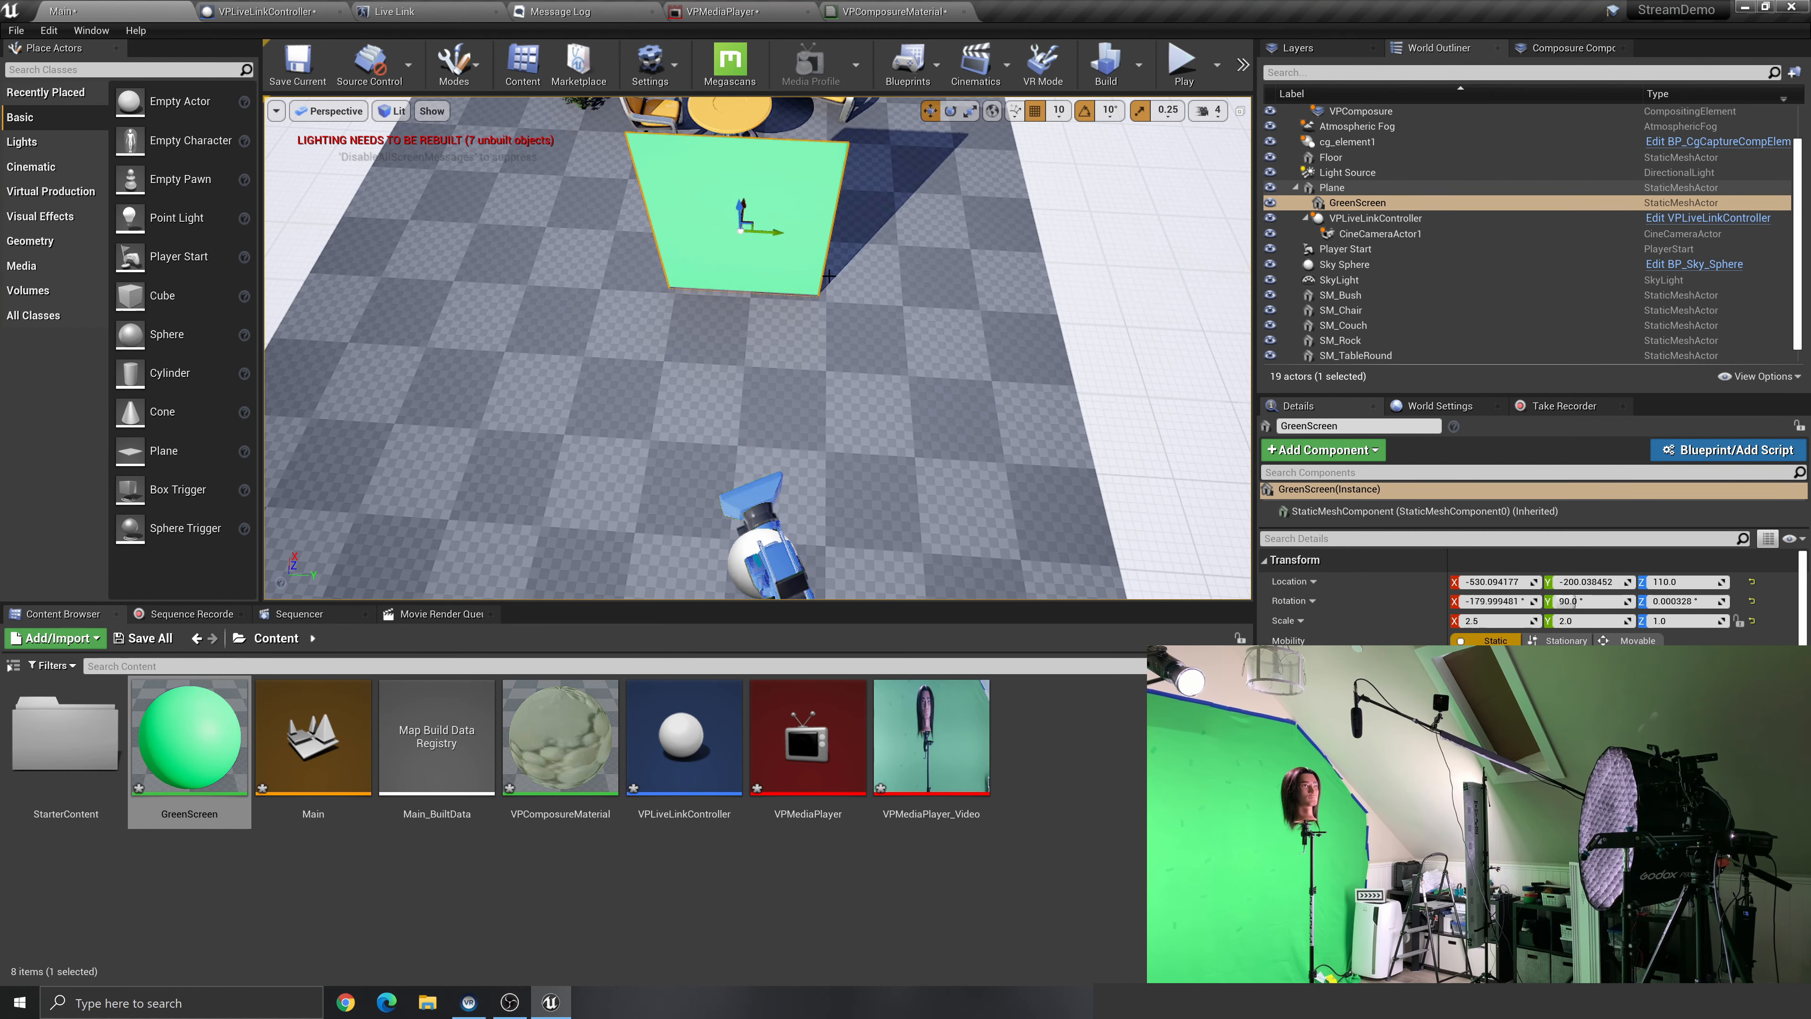
pyautogui.scroll(-5, 781, 239)
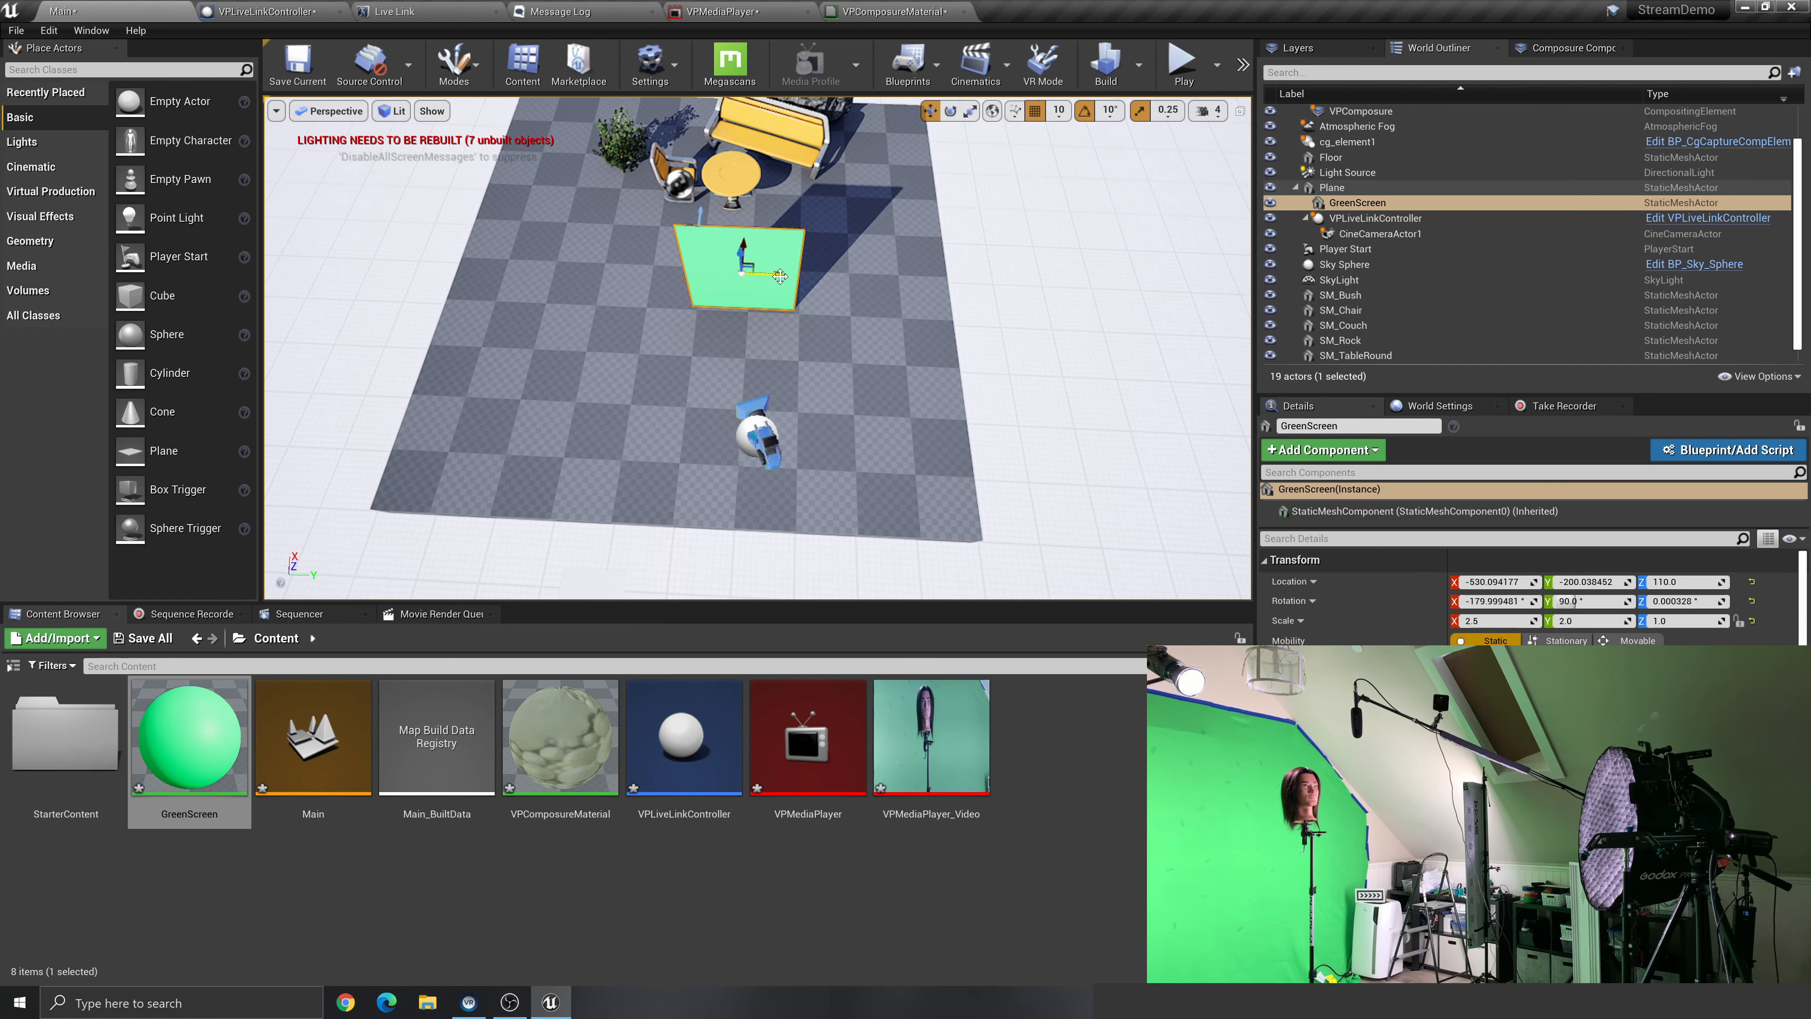
pyautogui.moveTo(780, 277); pyautogui.dragTo(775, 279)
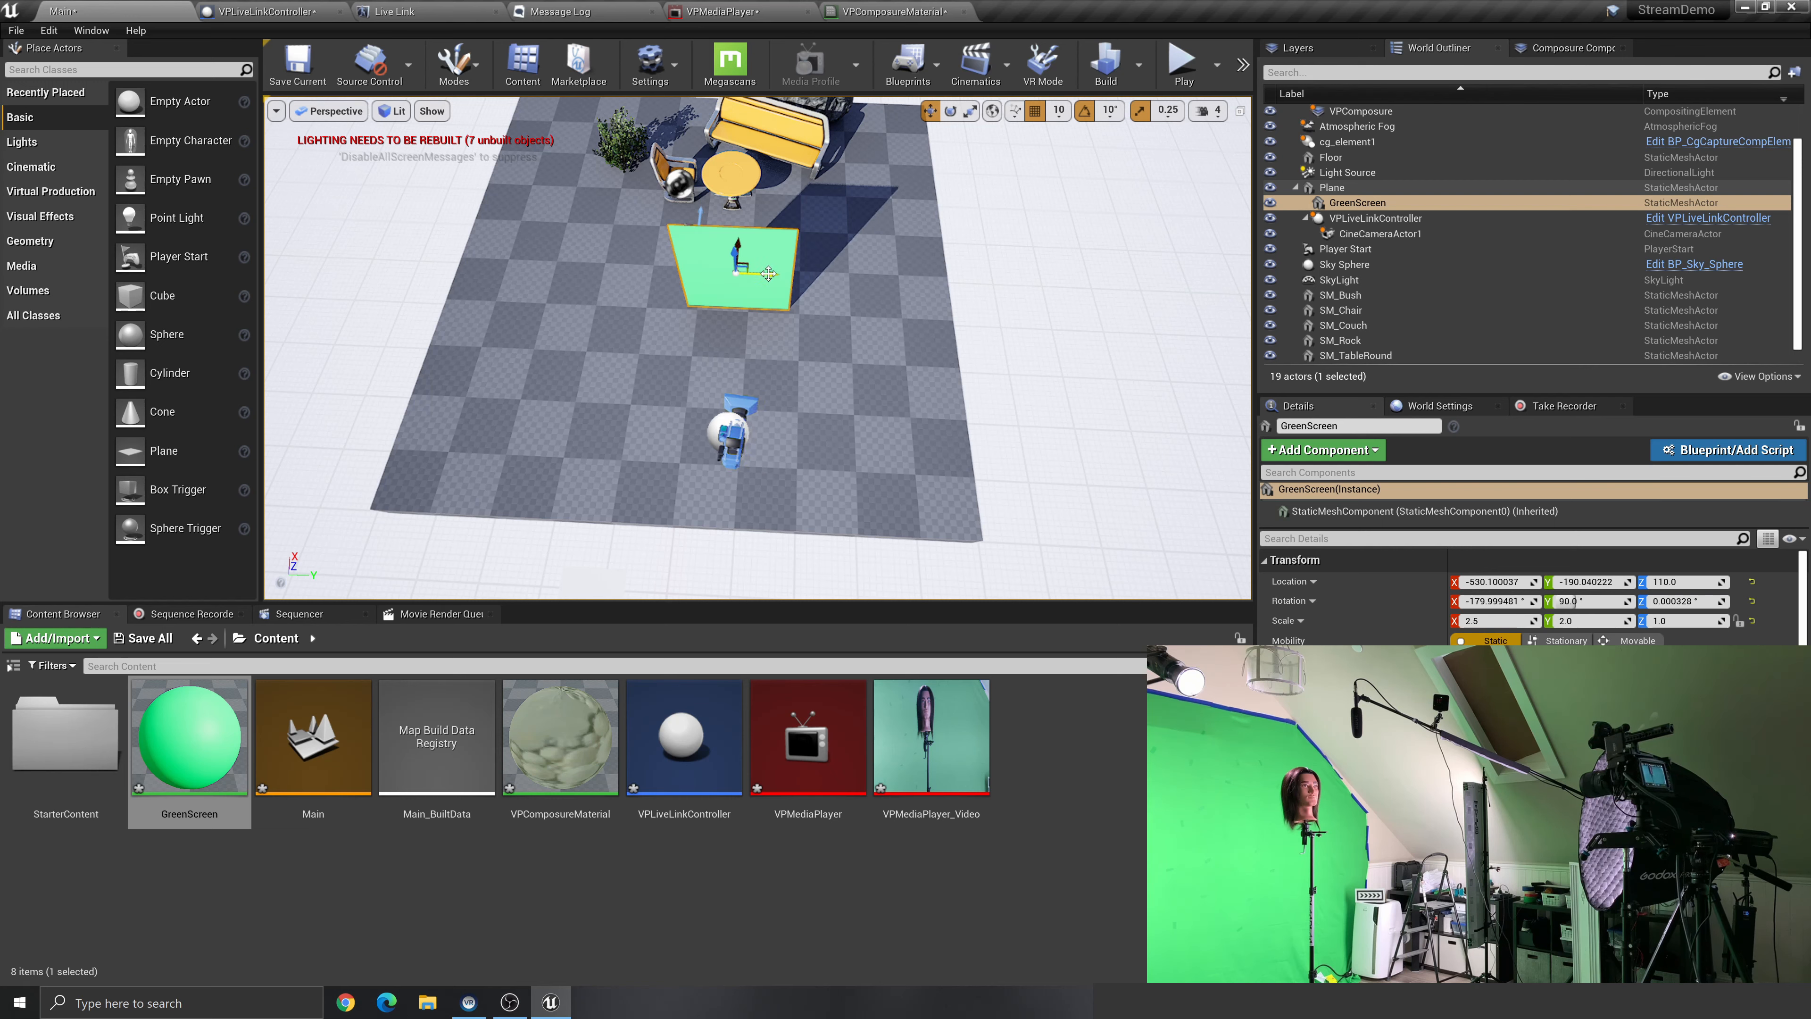
pyautogui.moveTo(770, 274); pyautogui.dragTo(787, 275)
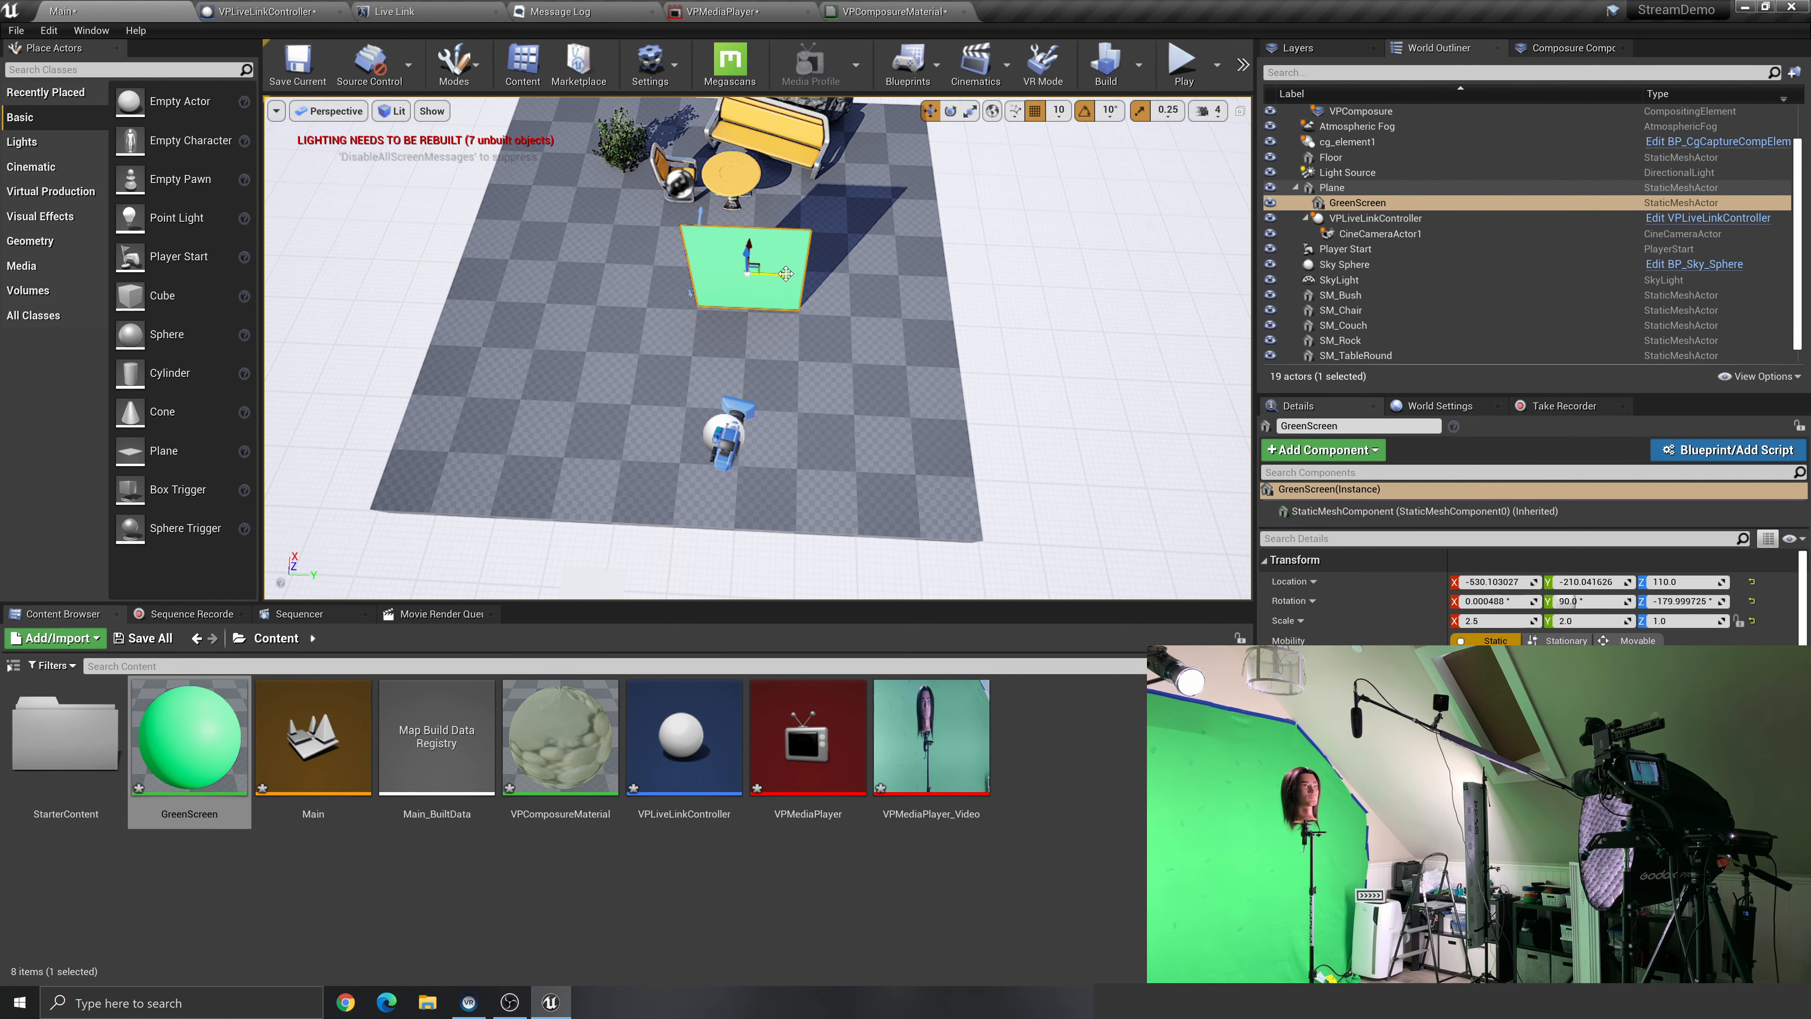
# Open the VPComposure composite in its own preview window, and arrange it so the reselected GreenScreen plane stays visible in the level view
pyautogui.click(1581, 46)
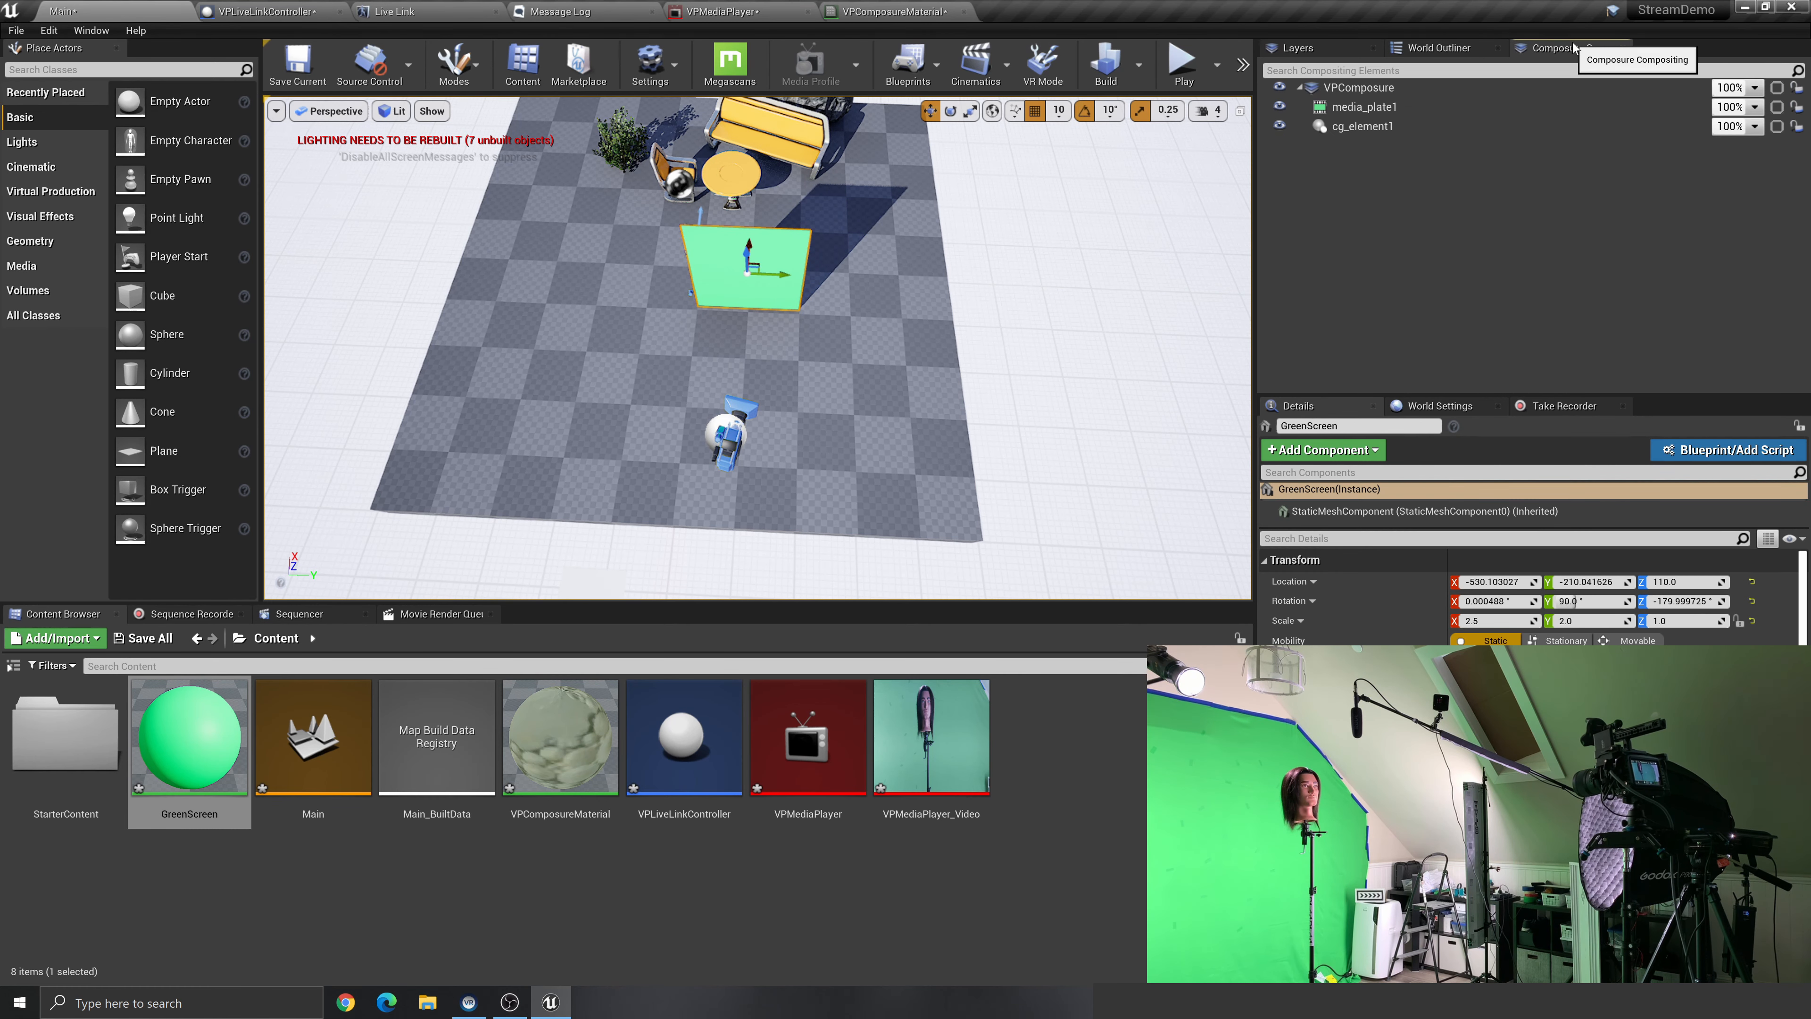
pyautogui.click(1473, 87)
pyautogui.doubleClick(1473, 88)
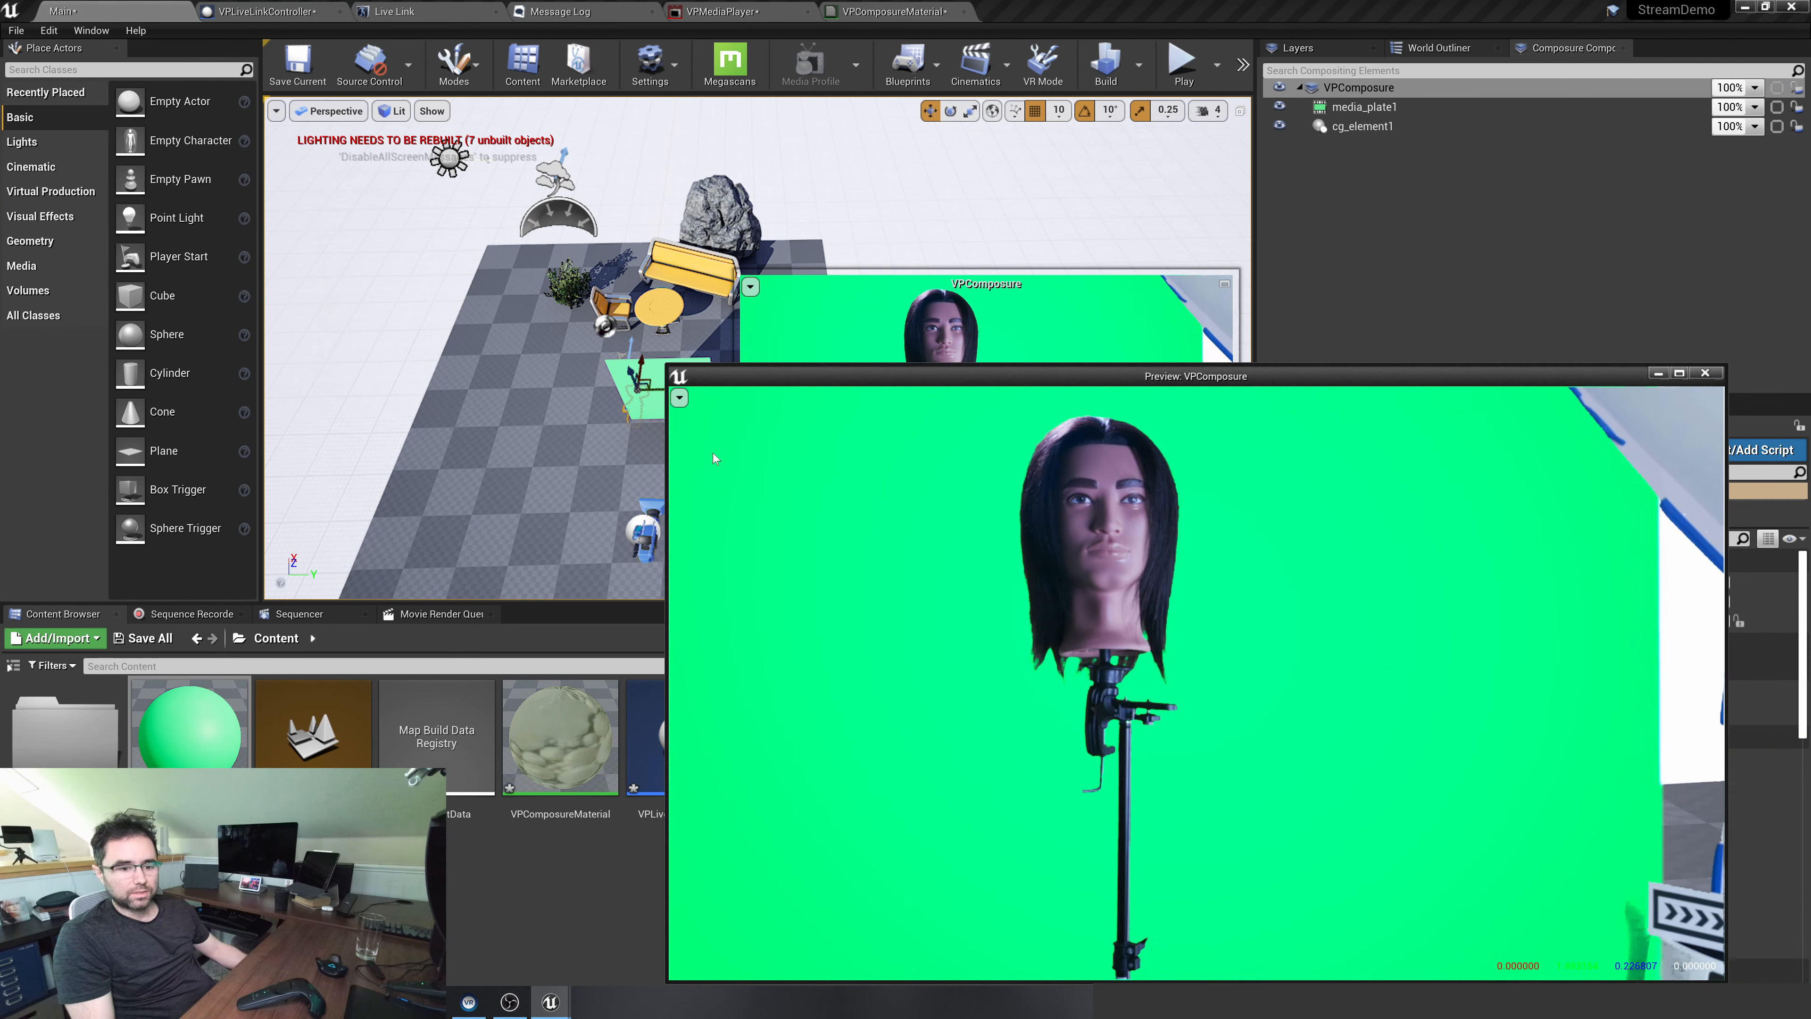
pyautogui.moveTo(972, 200); pyautogui.dragTo(972, 129, button='right')
pyautogui.click(556, 214)
pyautogui.moveTo(1302, 378); pyautogui.dragTo(954, 402)
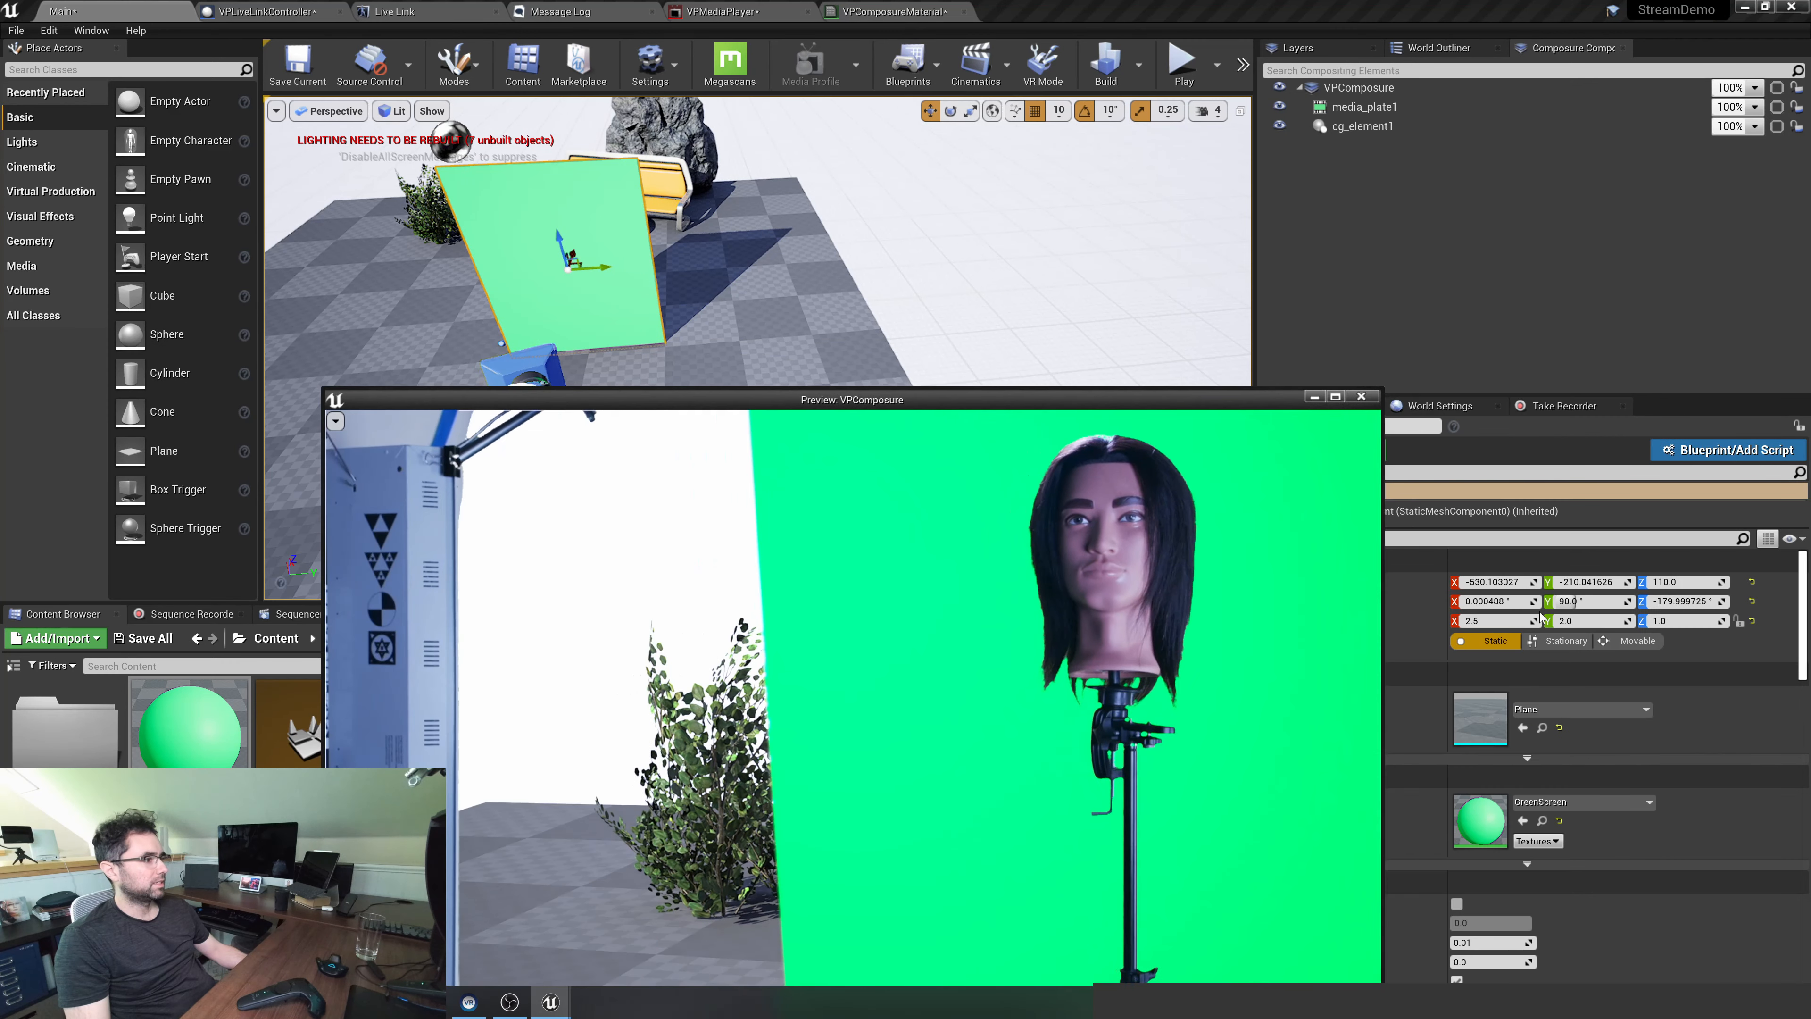
# Narrow the GreenScreen plane by setting its Y scale to 1.5
pyautogui.click(1594, 621)
pyautogui.write('15')
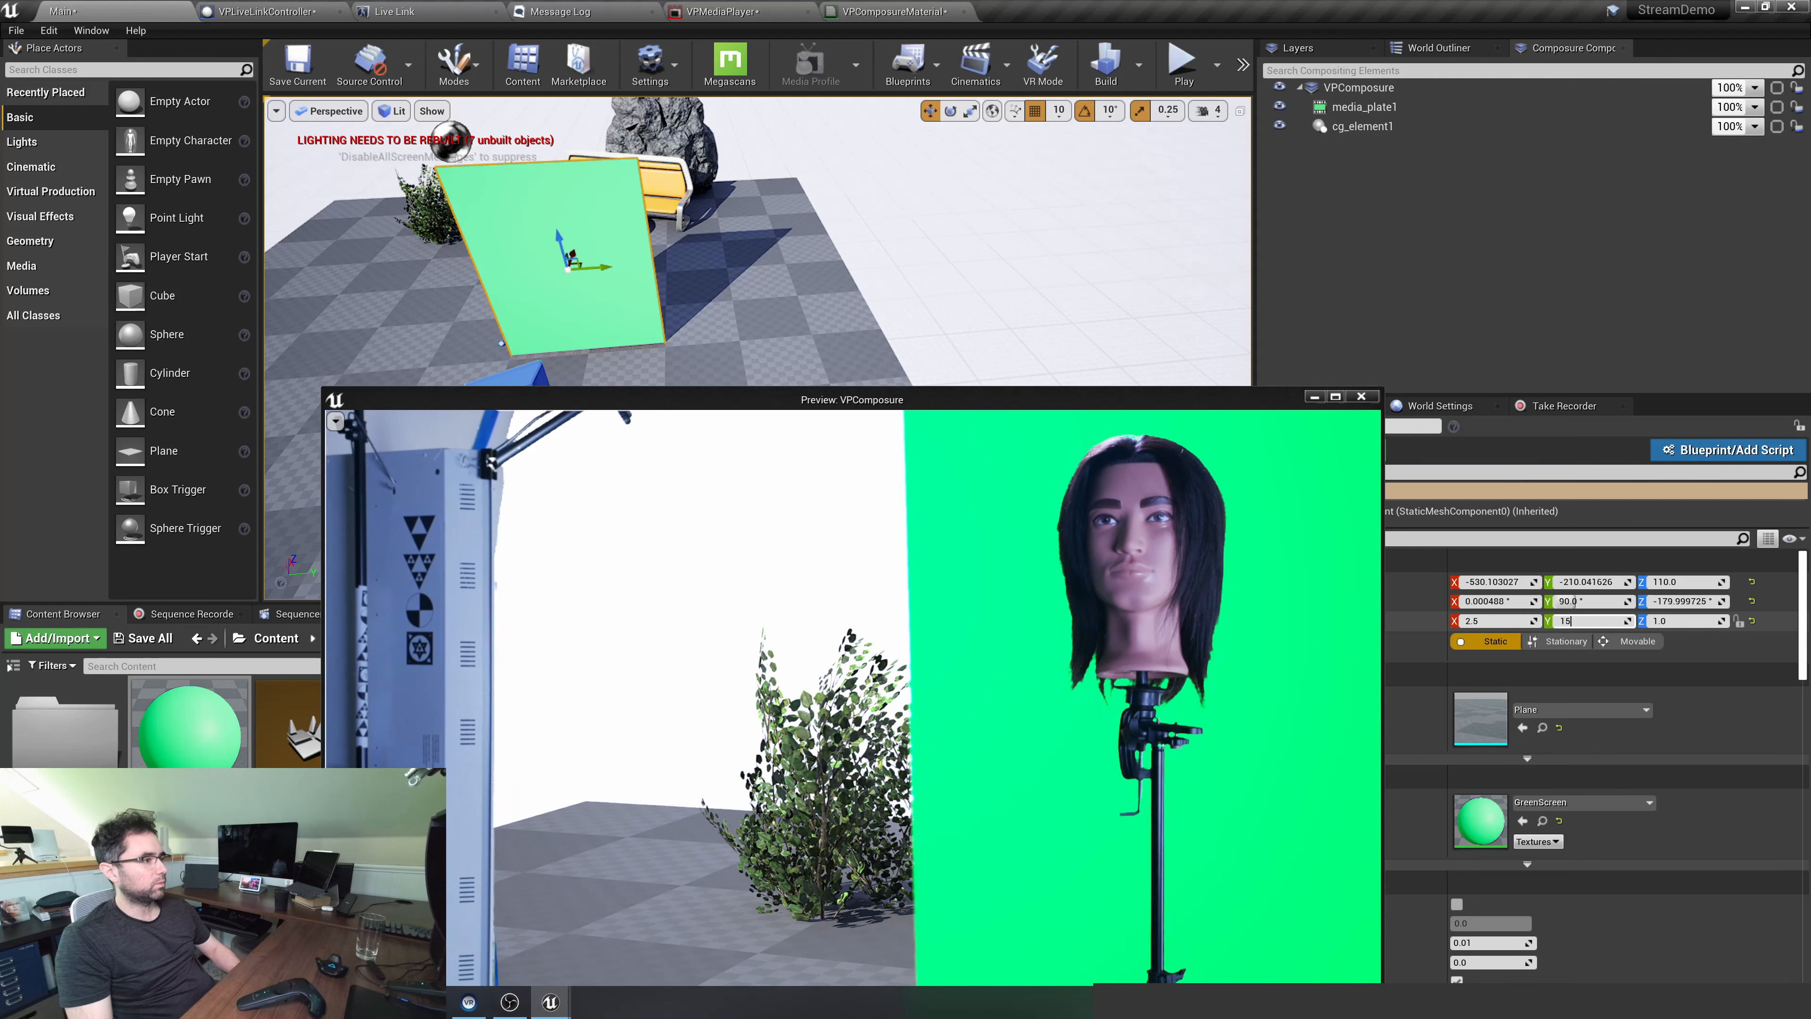
pyautogui.press('Return')
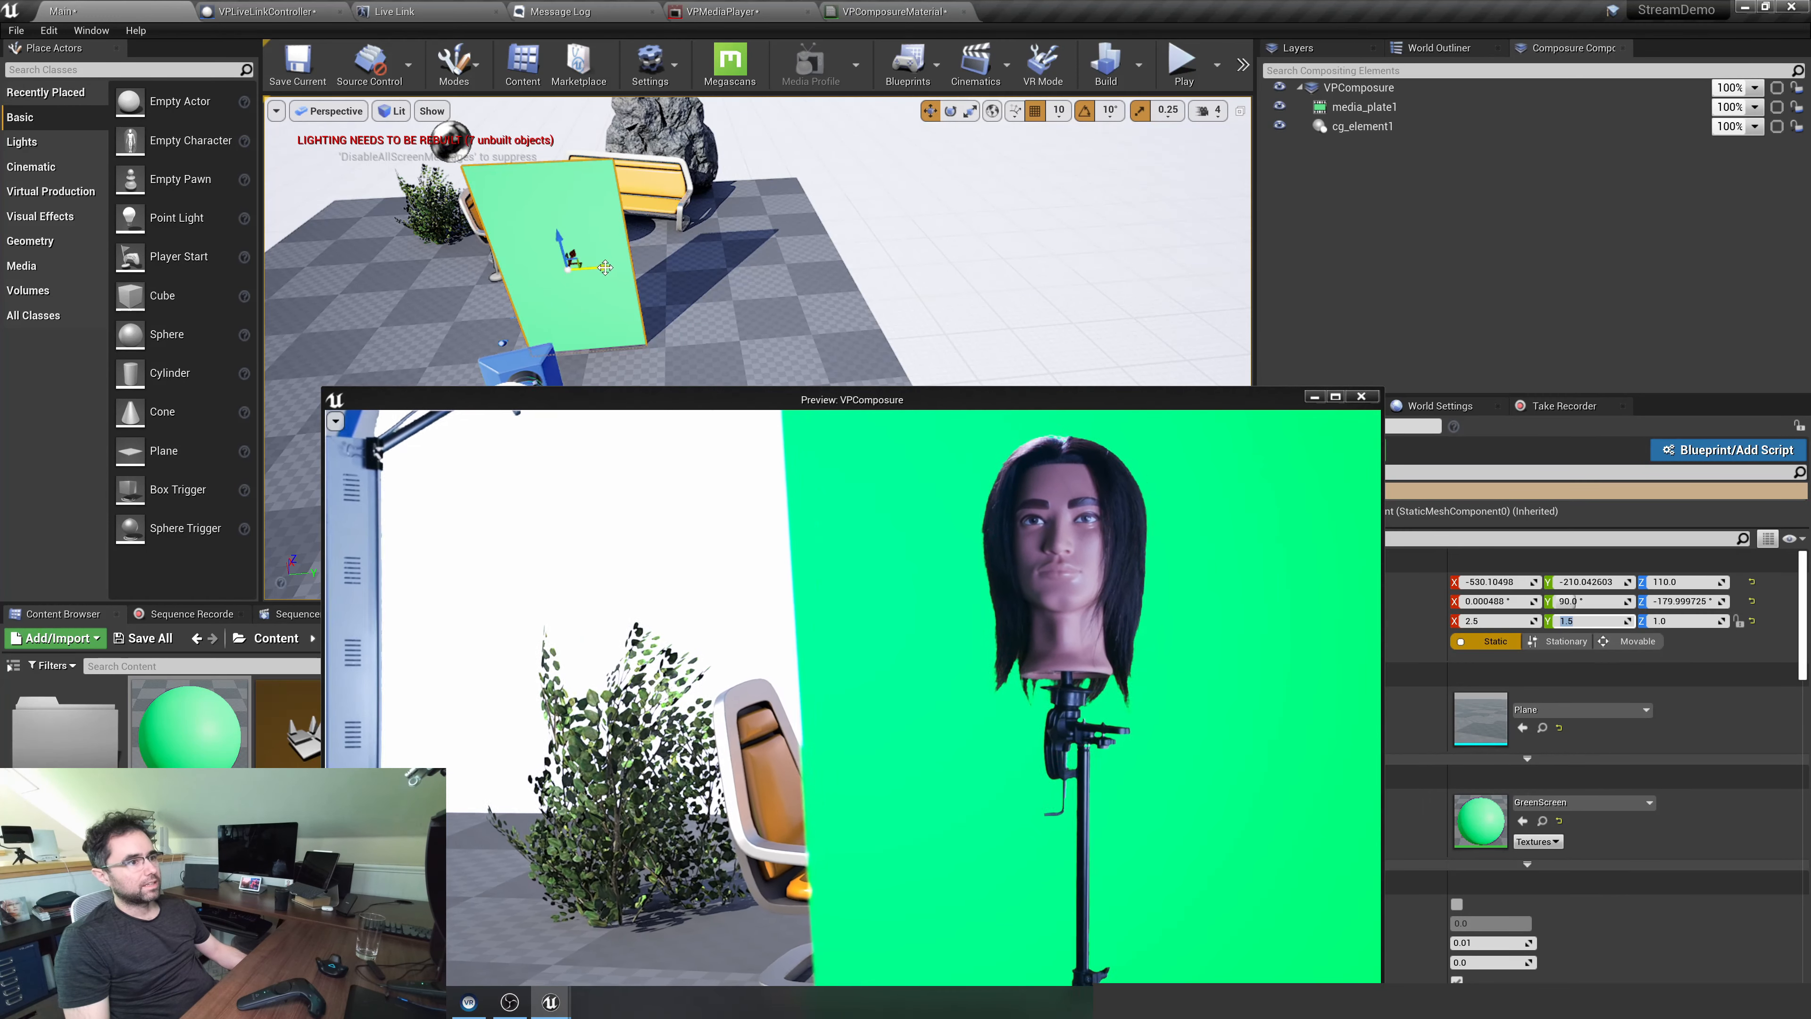
# Shift the GreenScreen plane sideways to about Y -190 and close the VPComposure preview window
pyautogui.moveTo(605, 267); pyautogui.dragTo(593, 274)
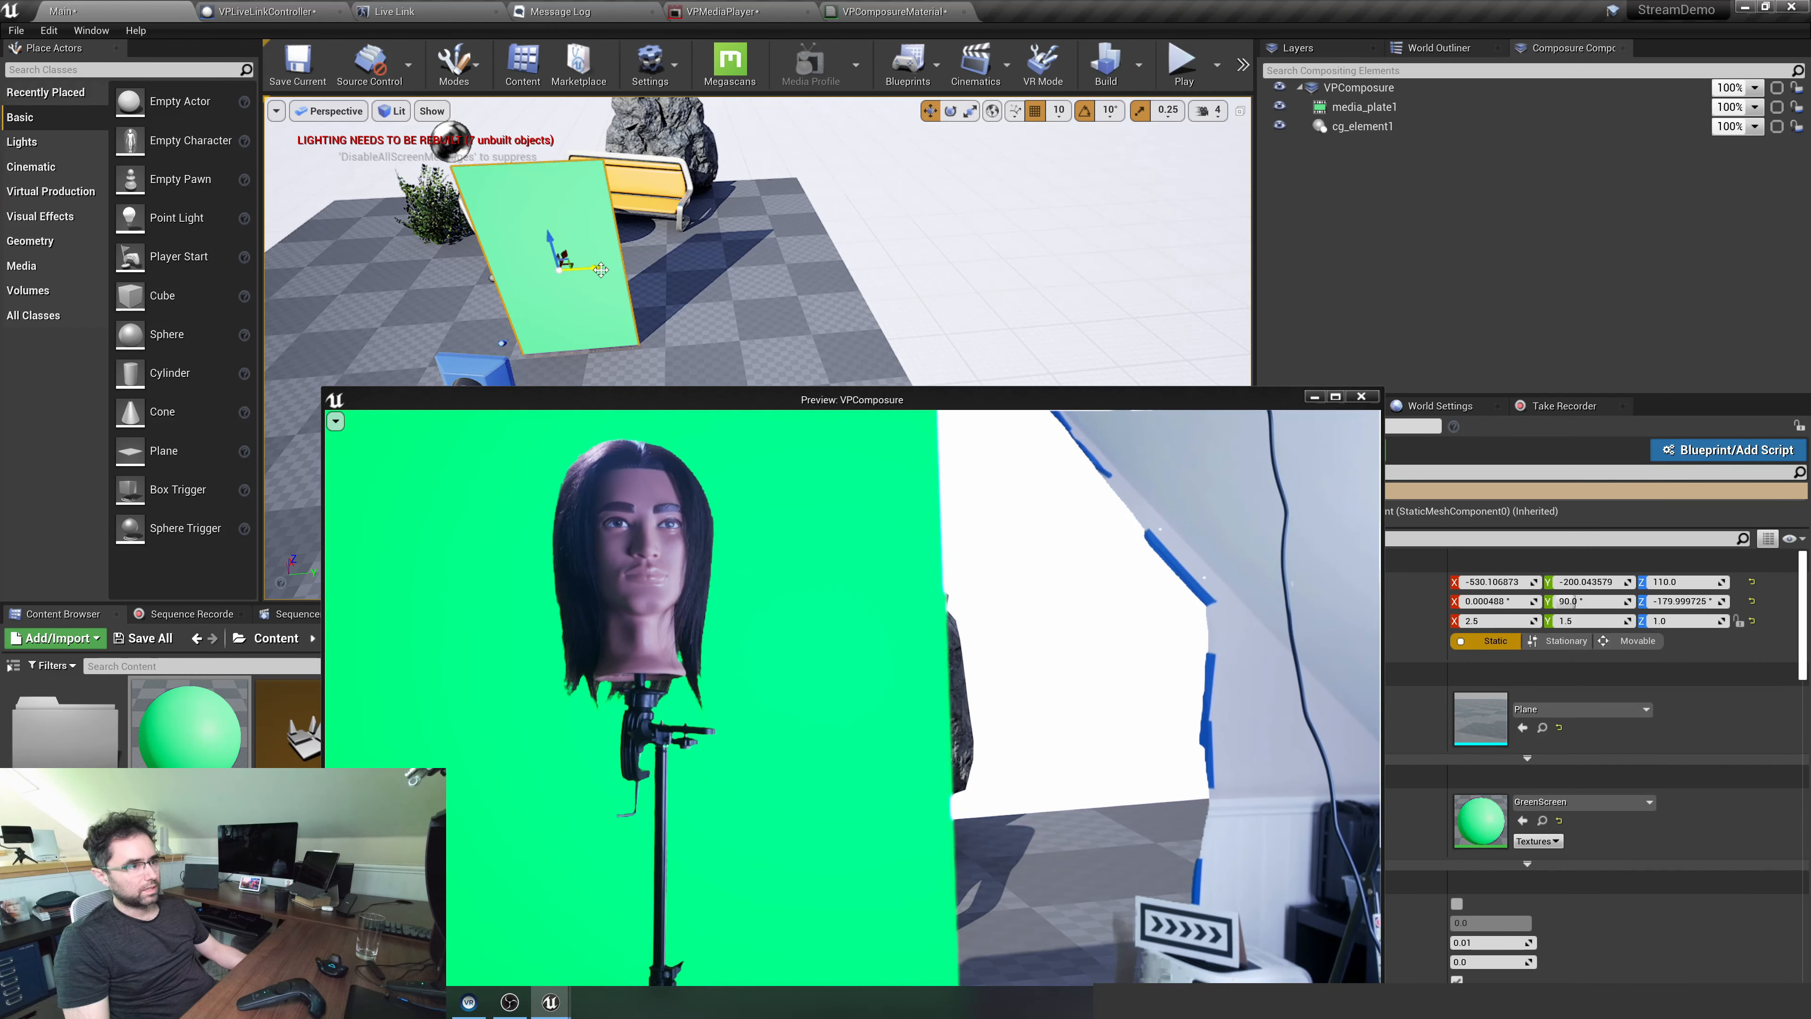
pyautogui.moveTo(601, 268); pyautogui.dragTo(591, 268)
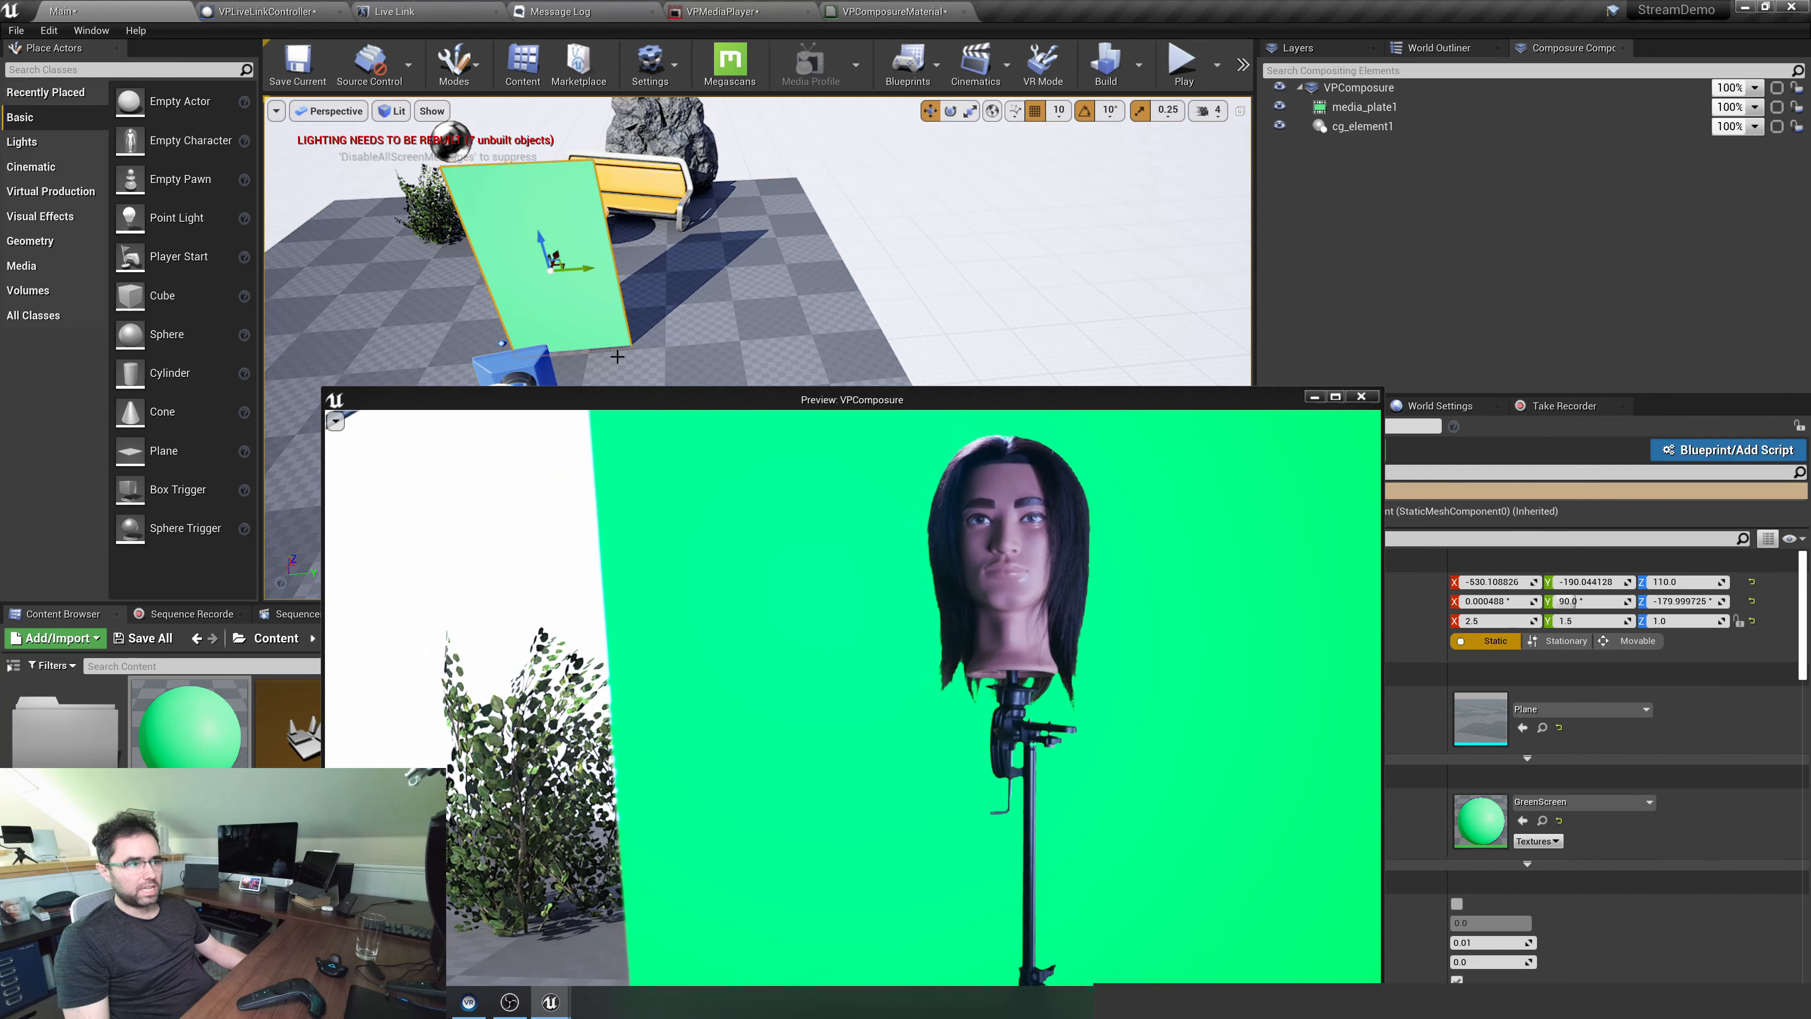
pyautogui.moveTo(618, 357); pyautogui.dragTo(730, 329, button='right')
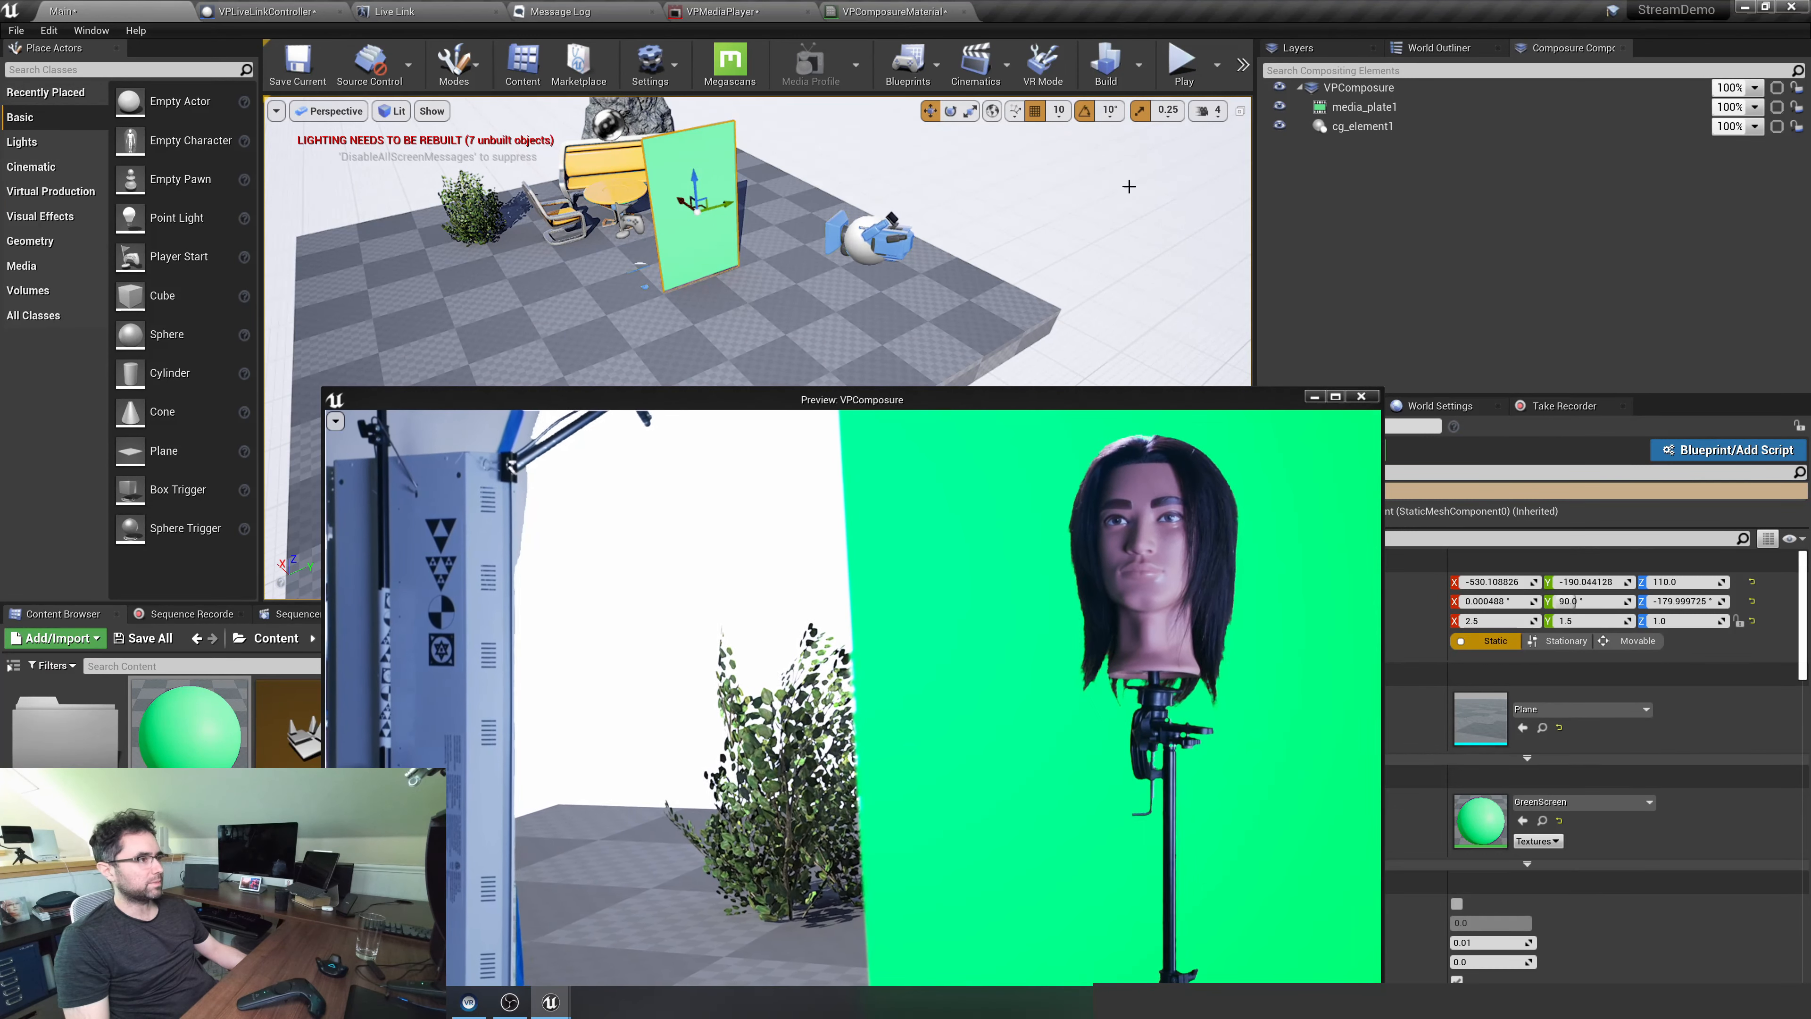
pyautogui.click(1362, 397)
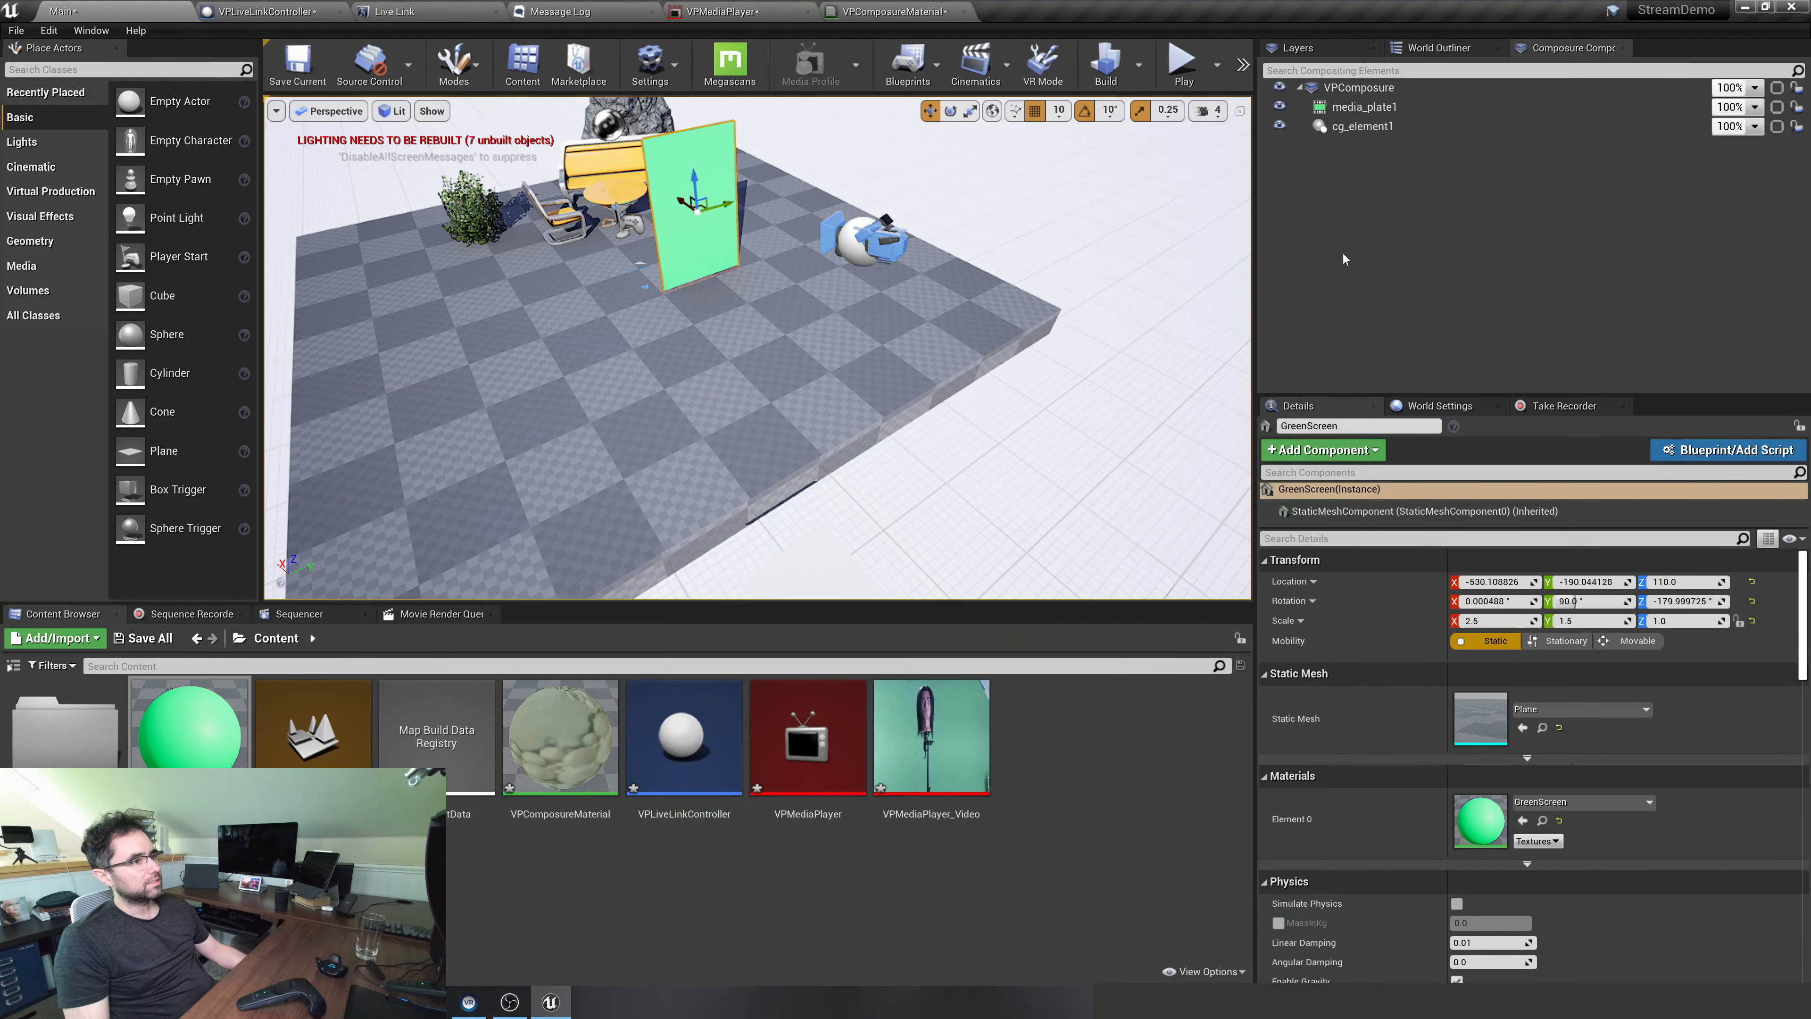
pyautogui.click(1358, 87)
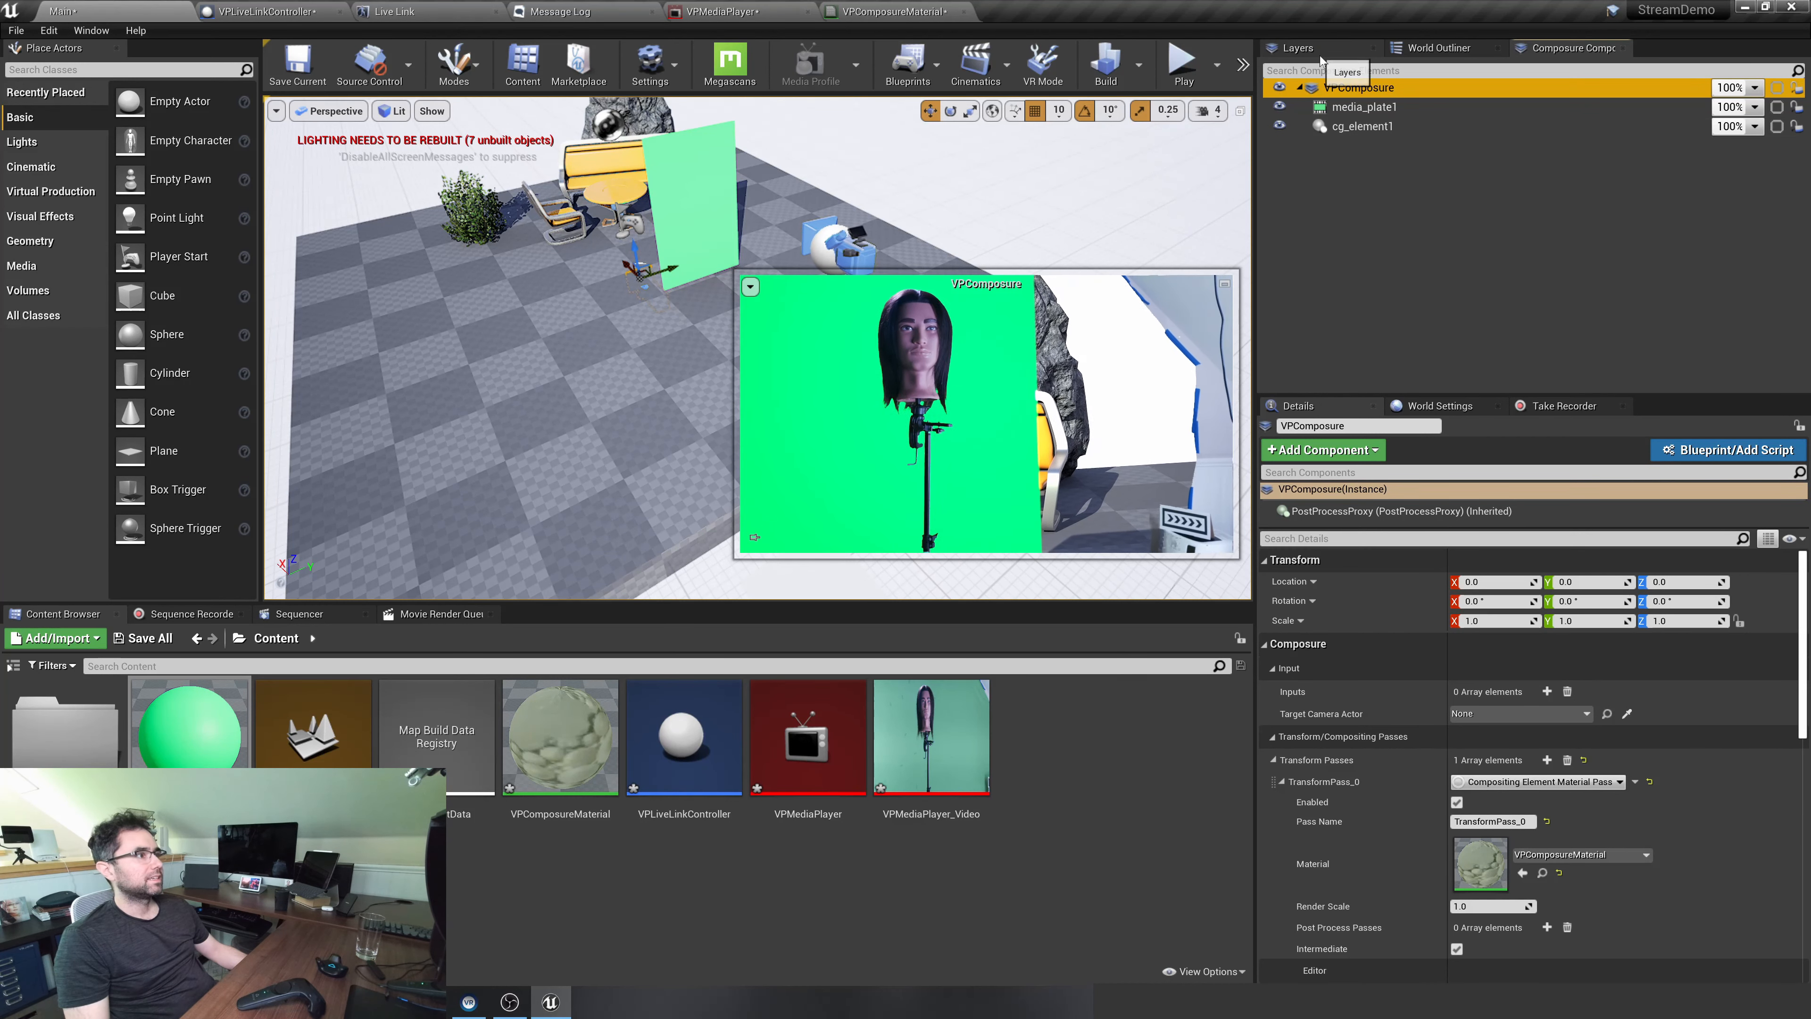
pyautogui.click(1438, 48)
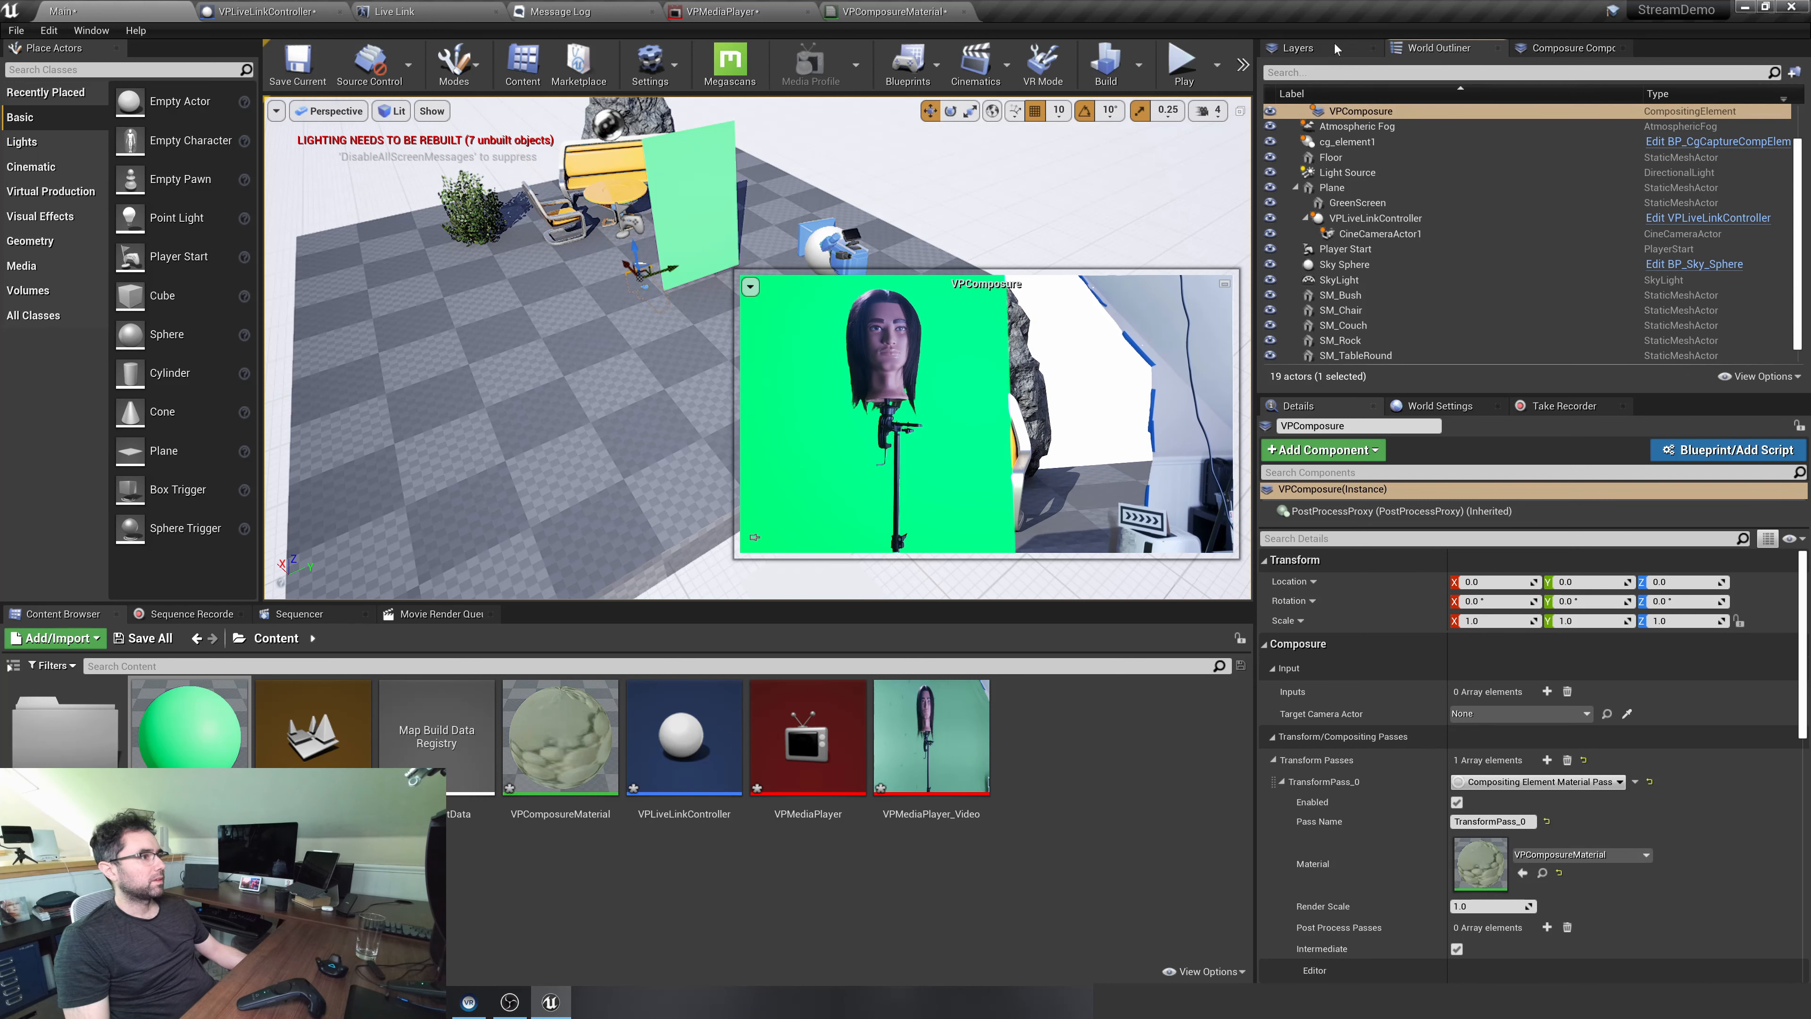
pyautogui.click(1336, 48)
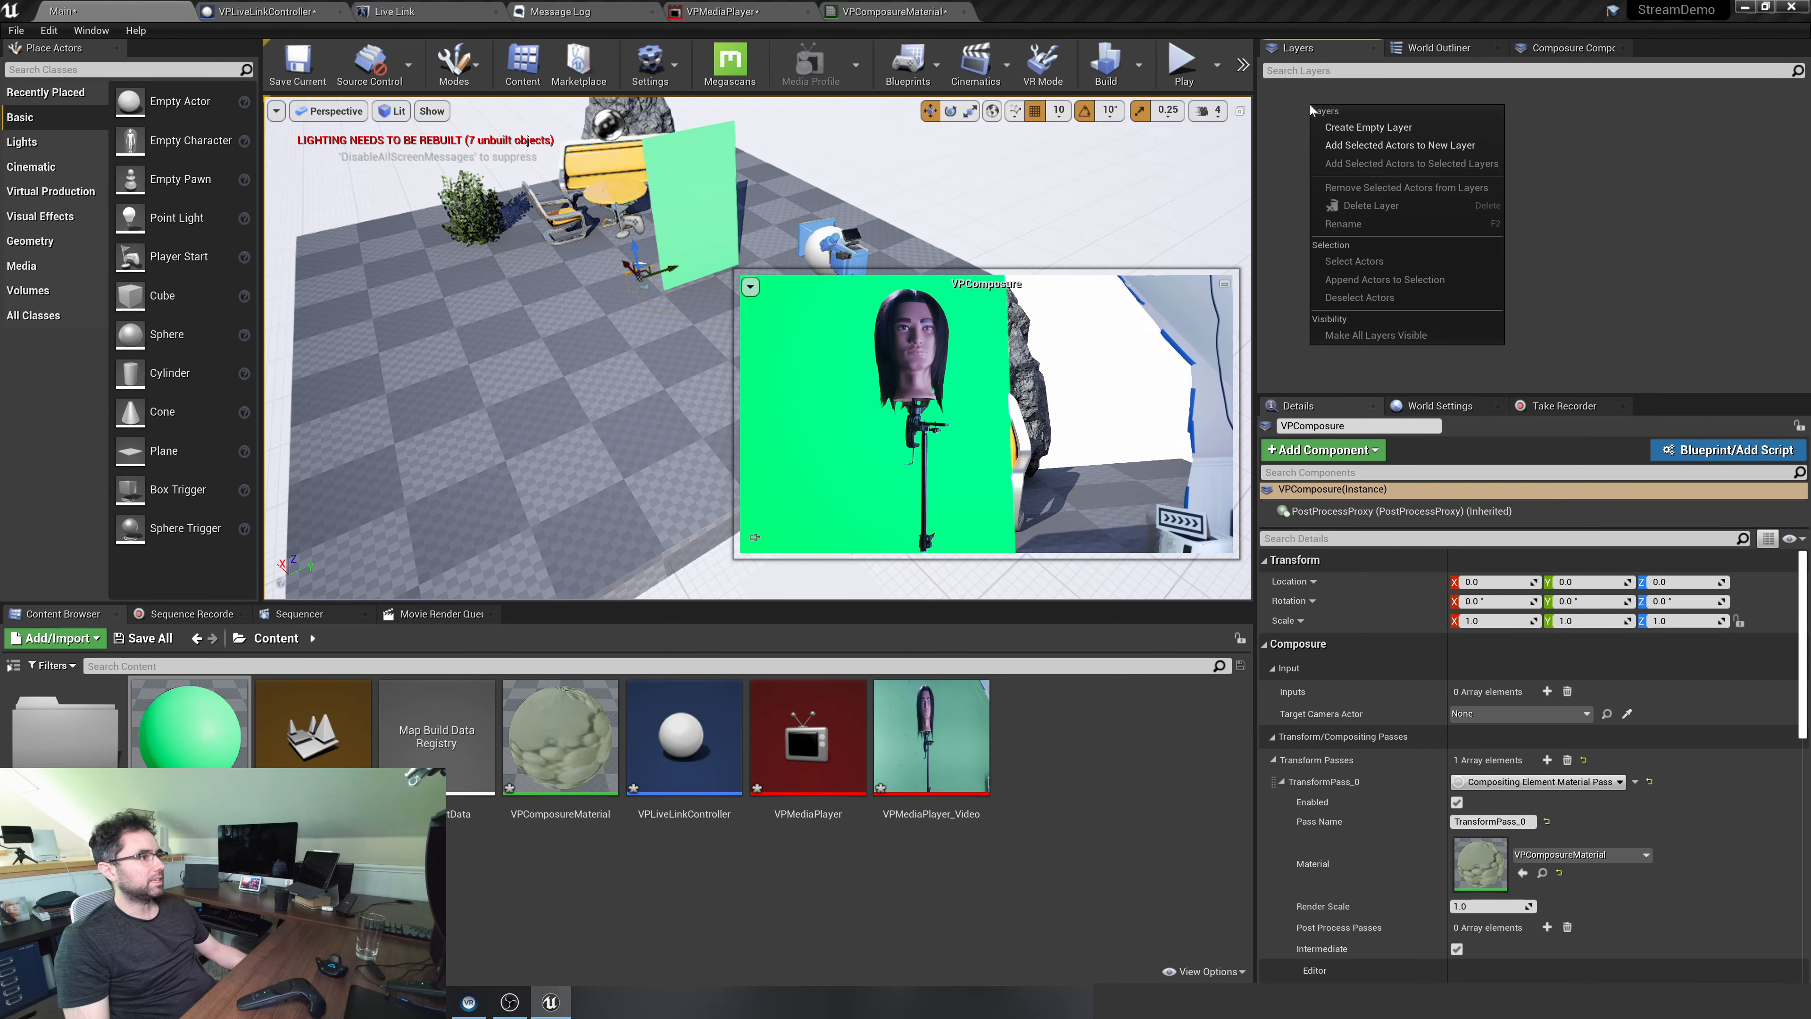
# Add a CG Matte layer element to VPComposure and name it garbage
pyautogui.click(1573, 48)
pyautogui.rightClick(1388, 194)
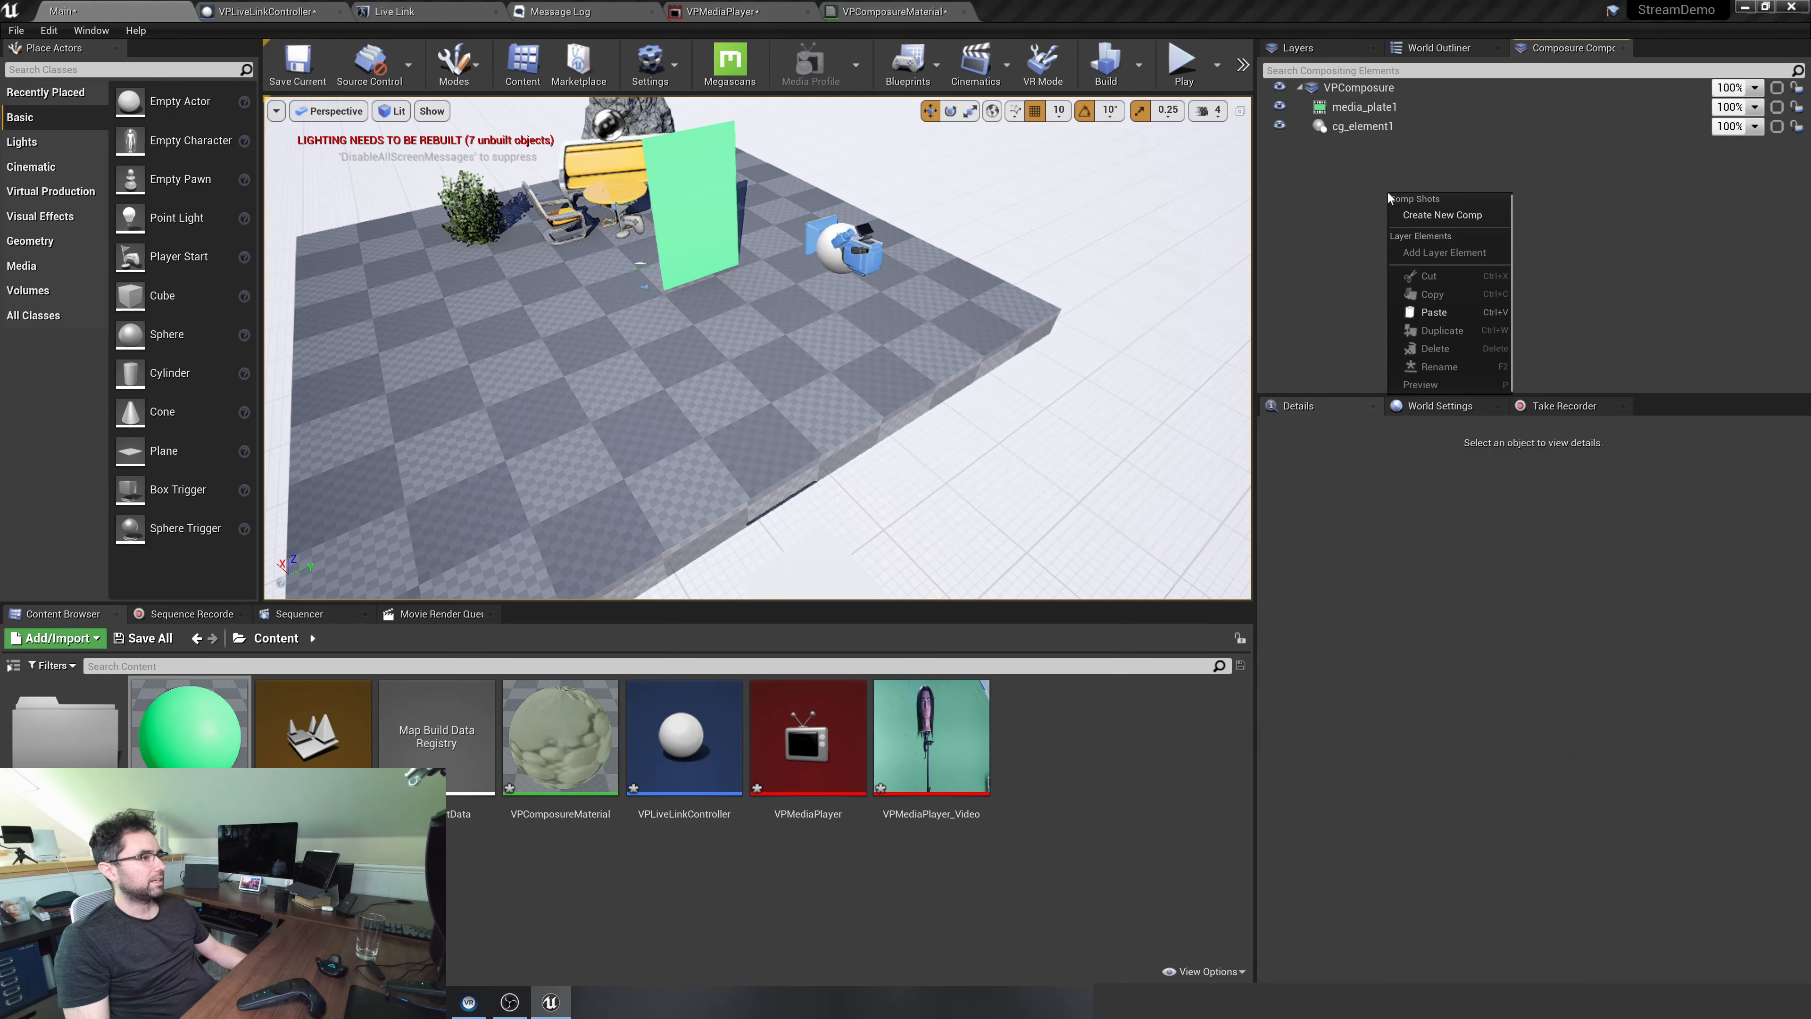
pyautogui.rightClick(1392, 88)
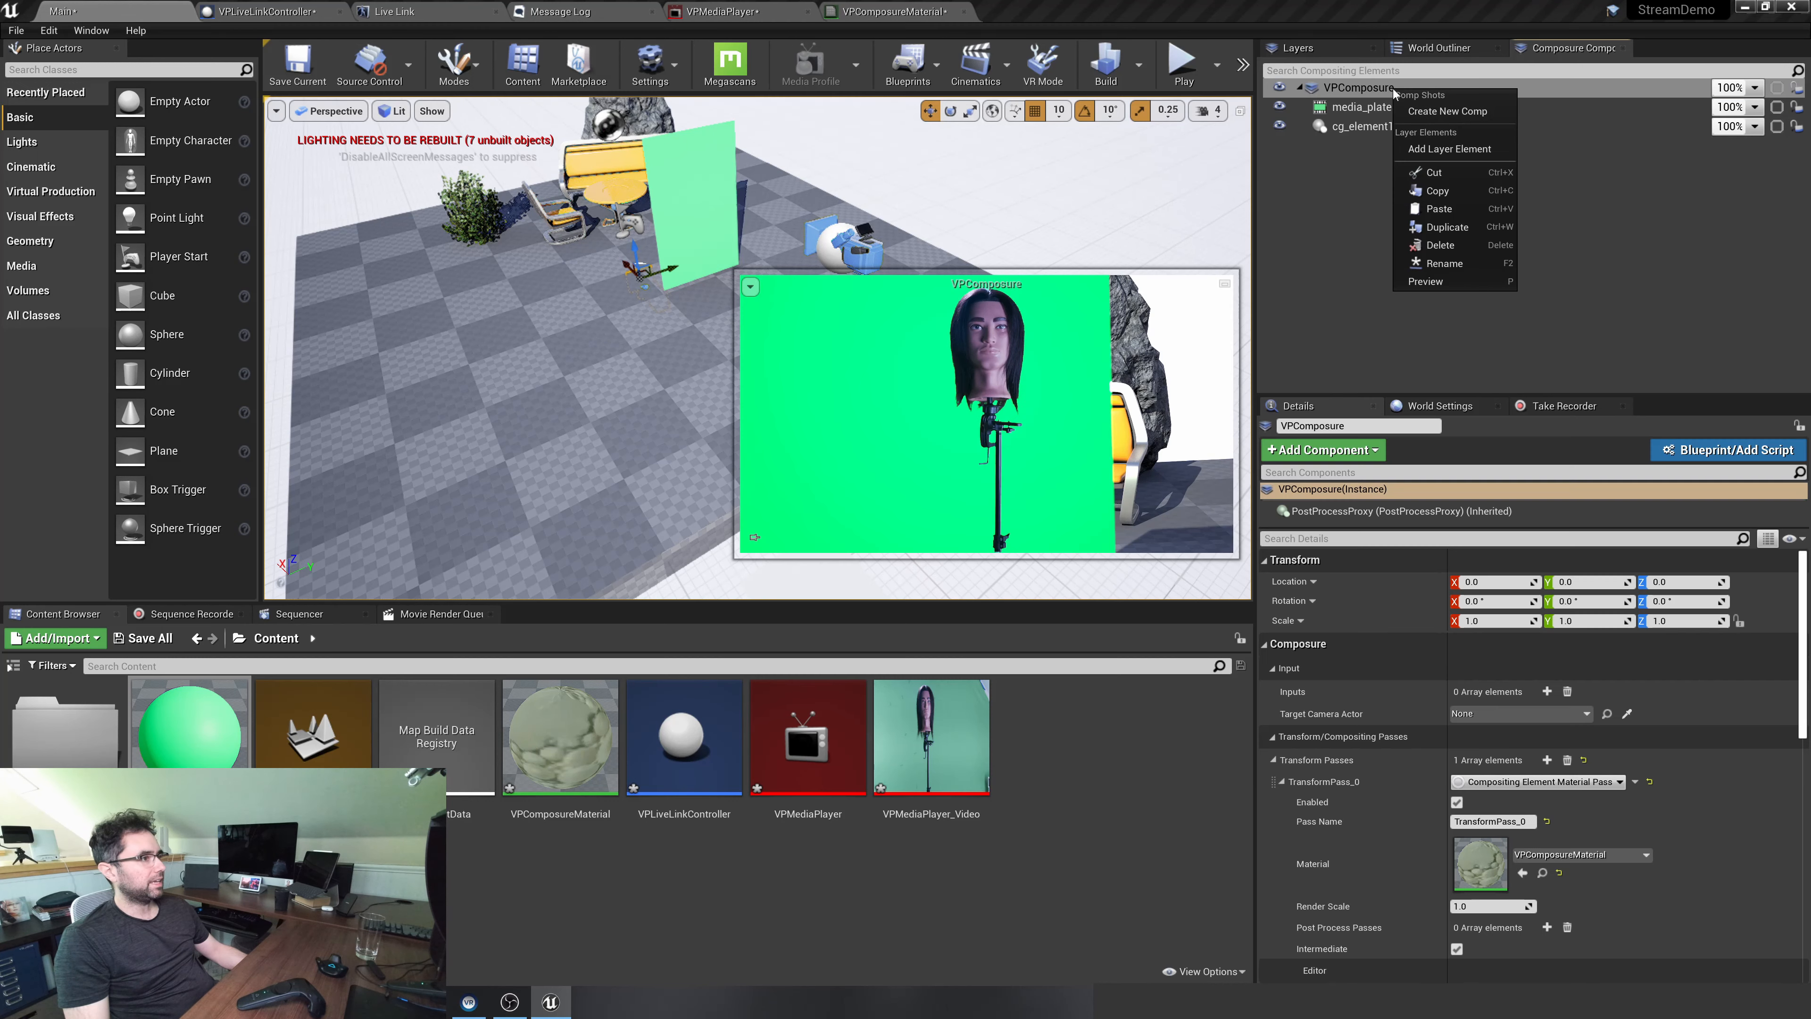
pyautogui.click(1448, 147)
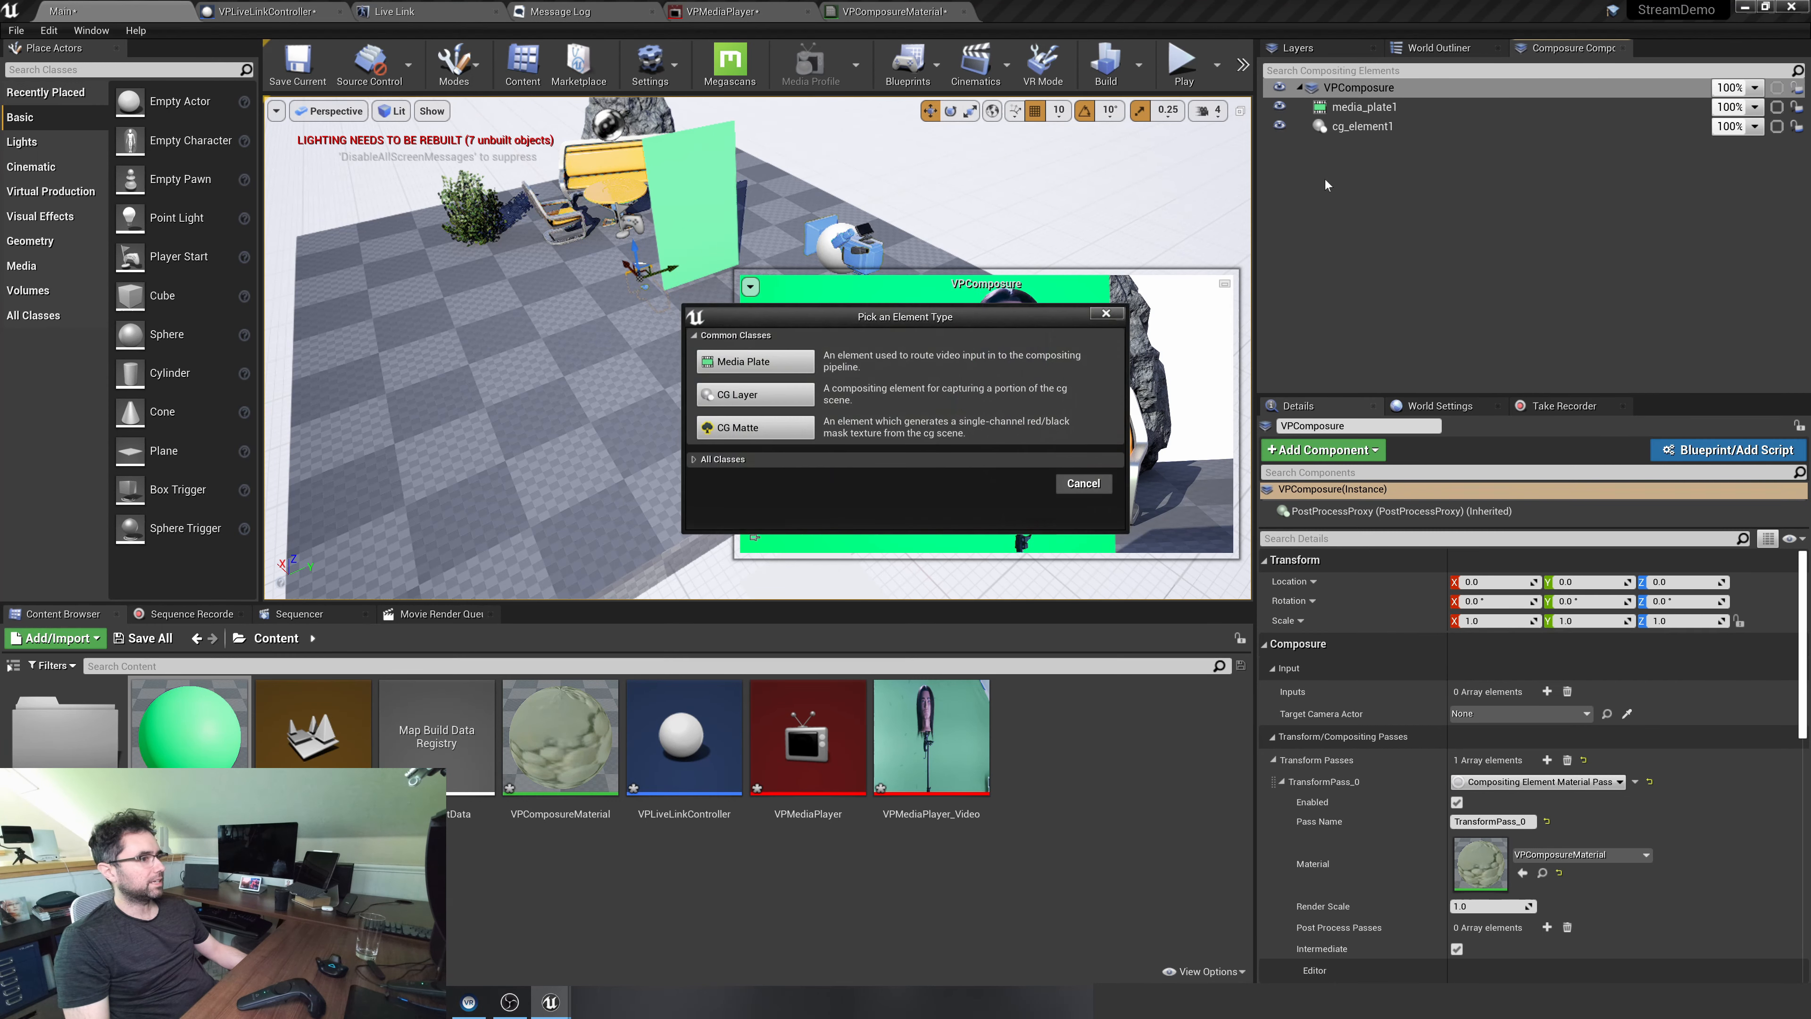
pyautogui.click(769, 430)
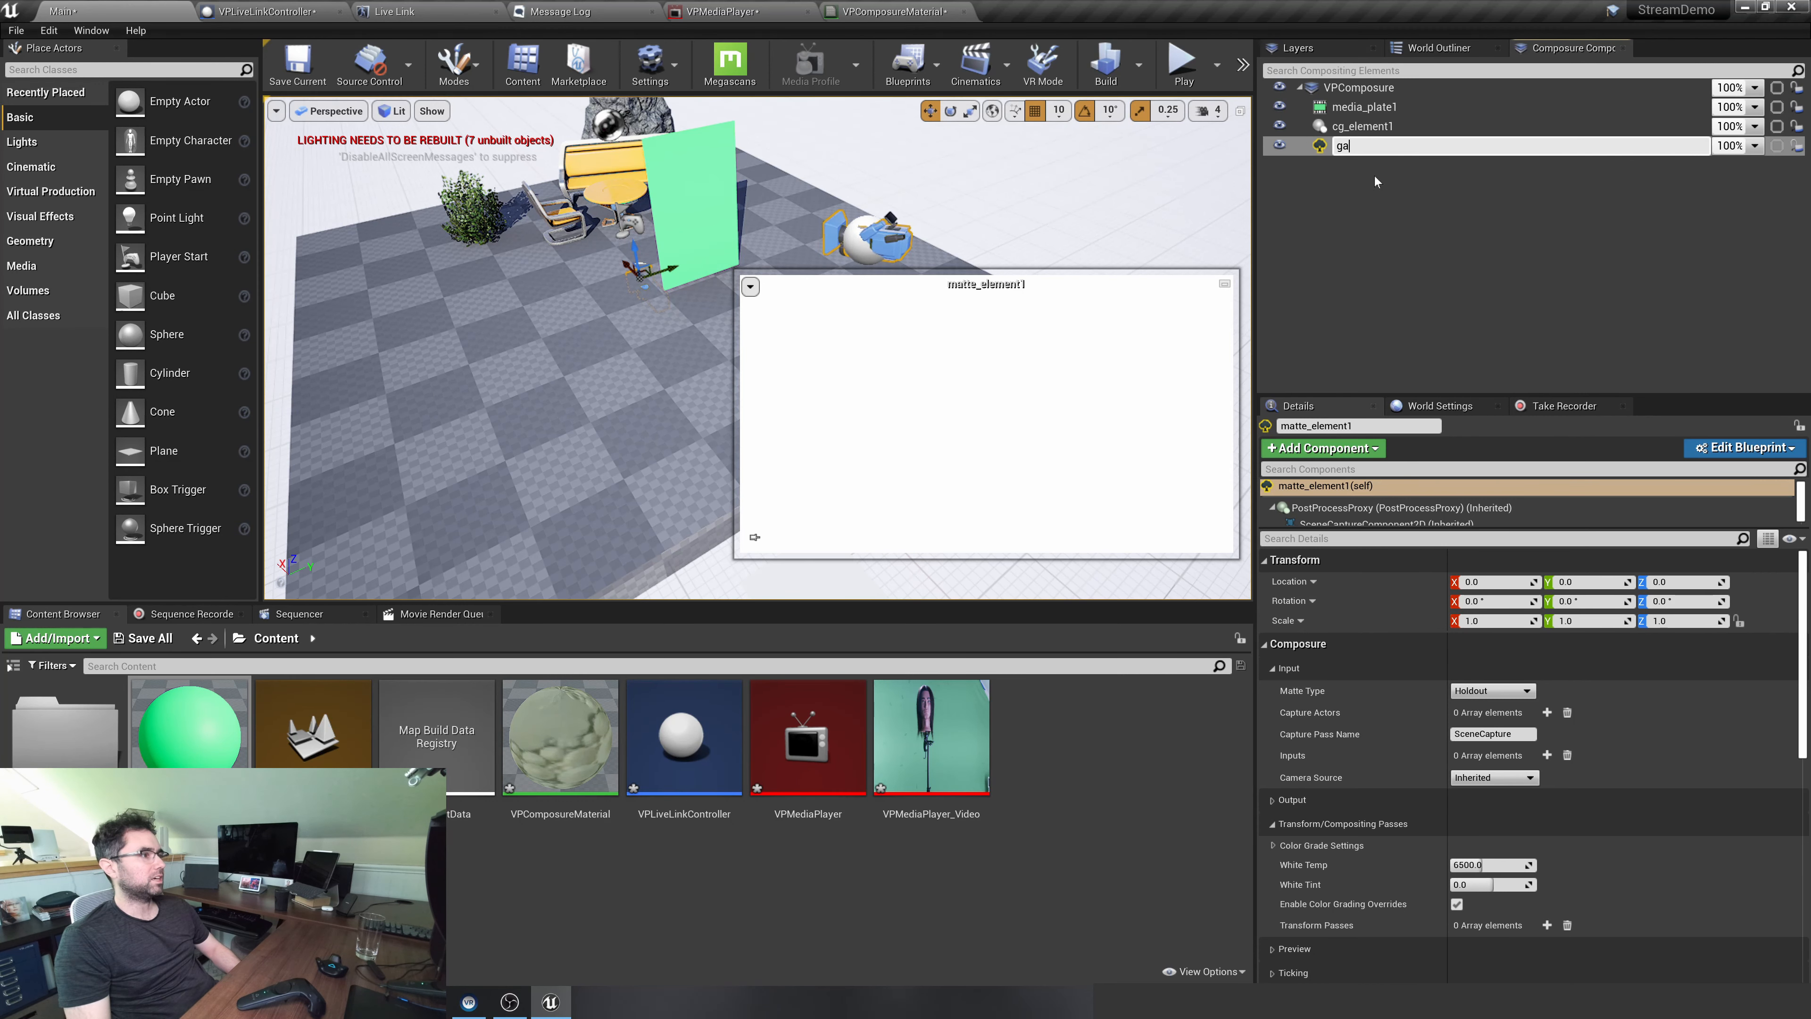
pyautogui.write('garbage')
pyautogui.press('Return')
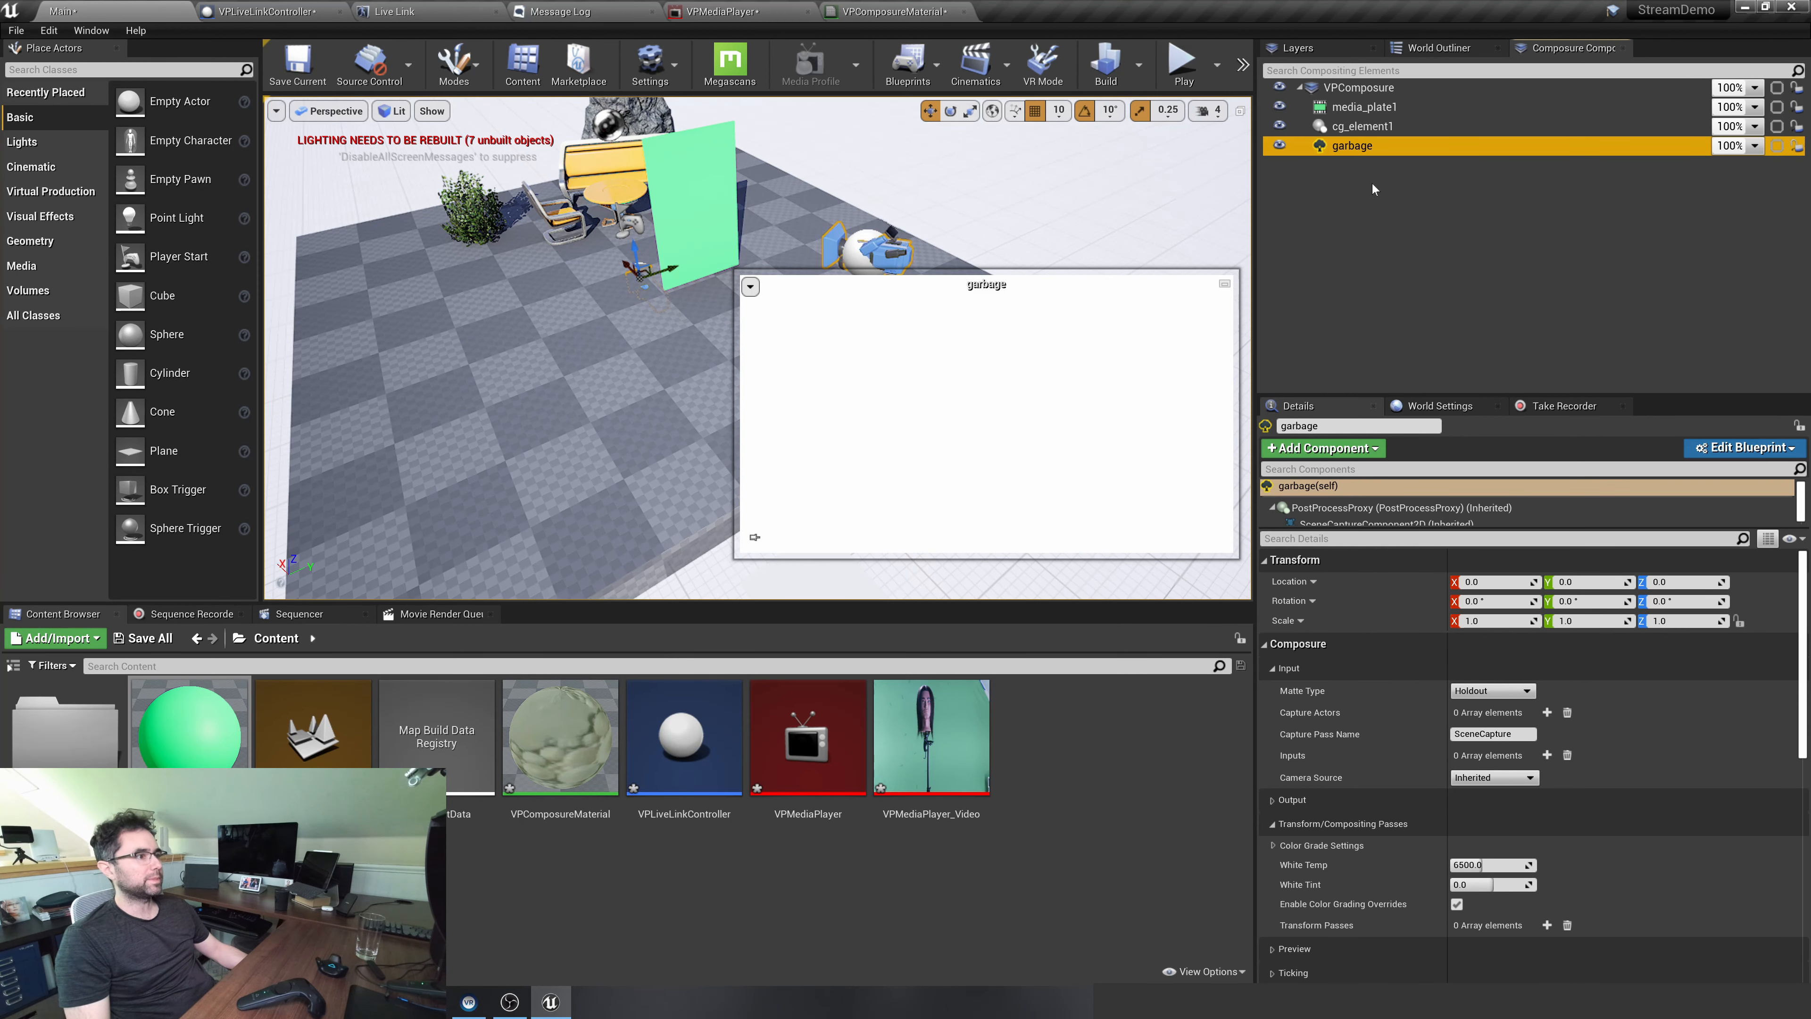
# Select the garbage matte and review its Matte Type and capture input settings
pyautogui.click(1372, 183)
pyautogui.click(1381, 147)
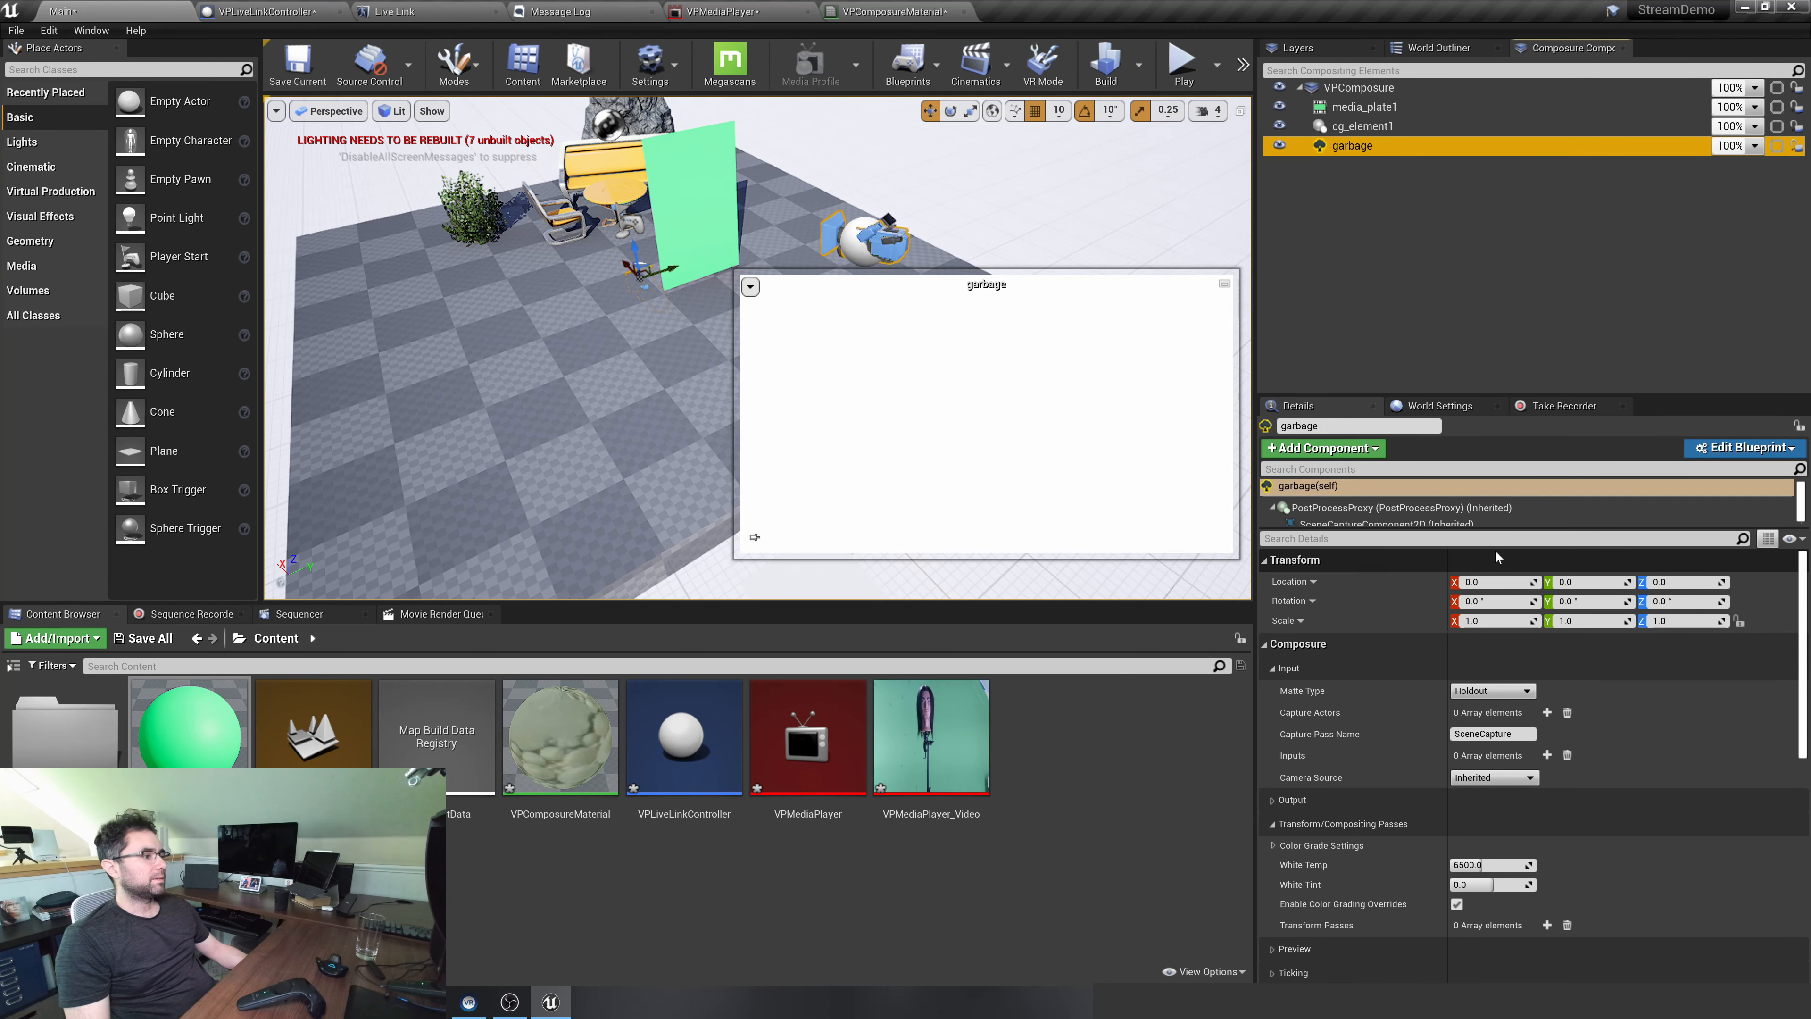
pyautogui.scroll(-1, 1396, 629)
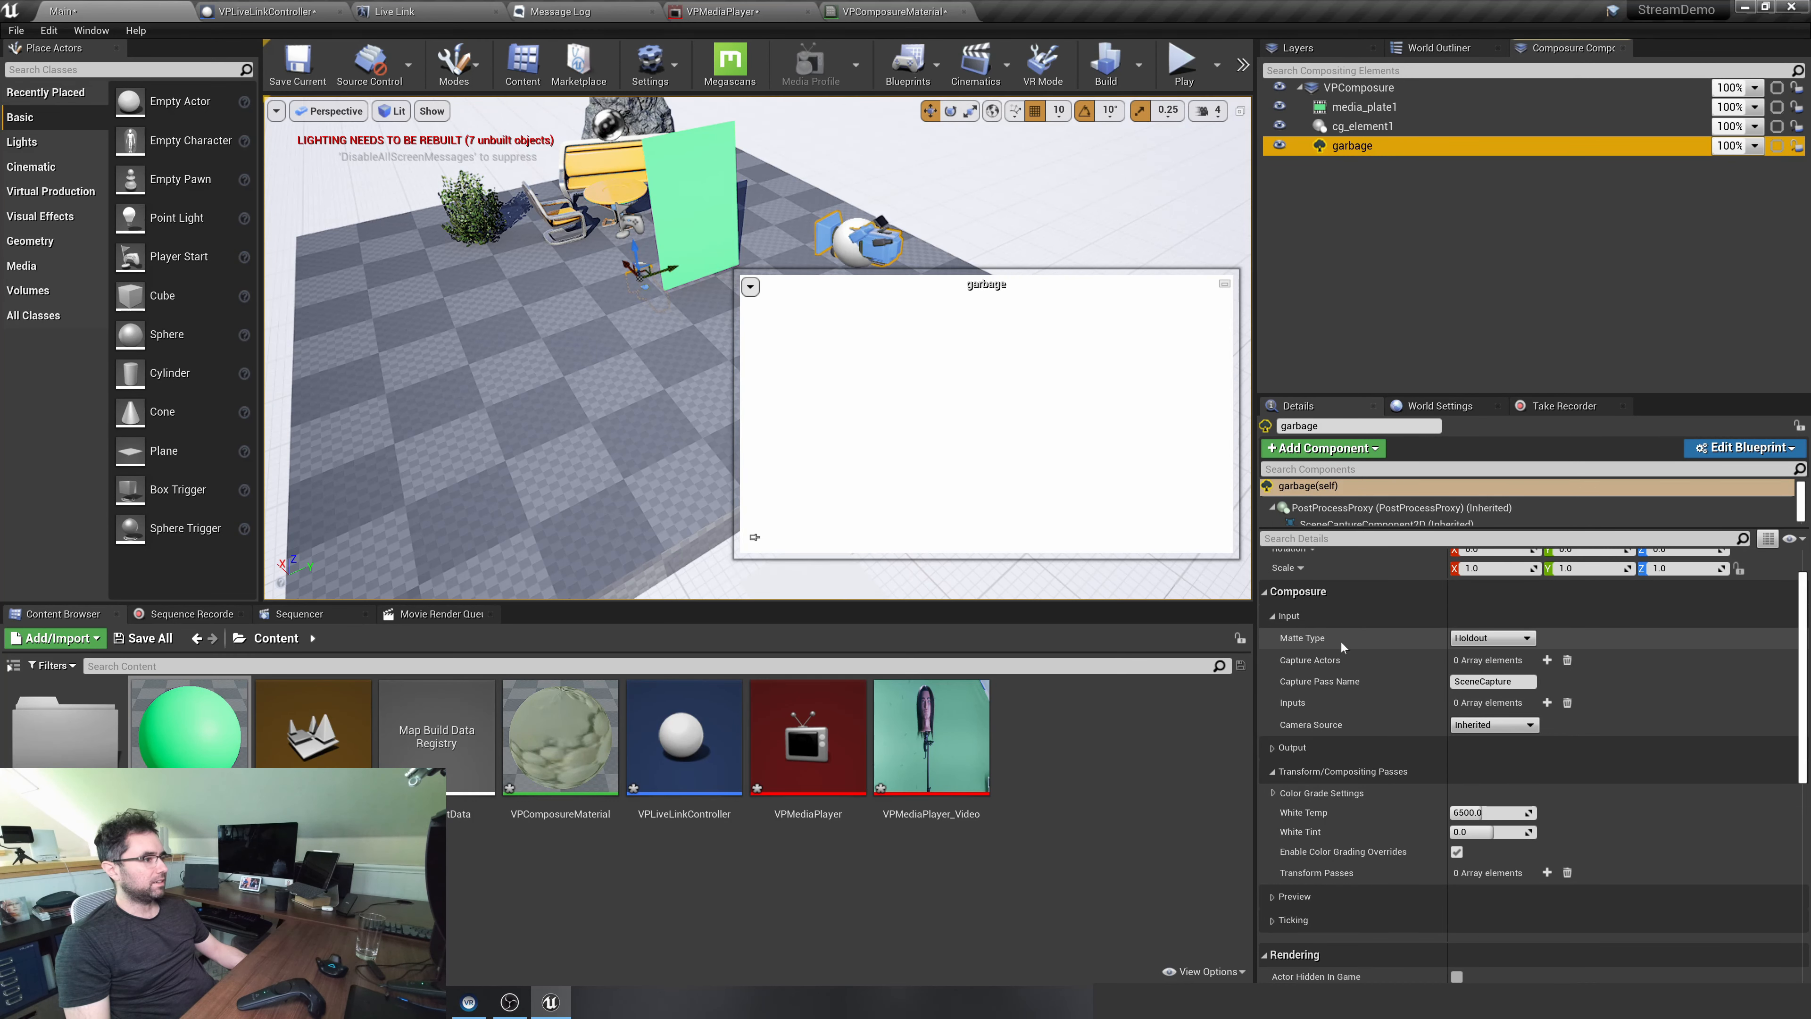
pyautogui.click(1316, 641)
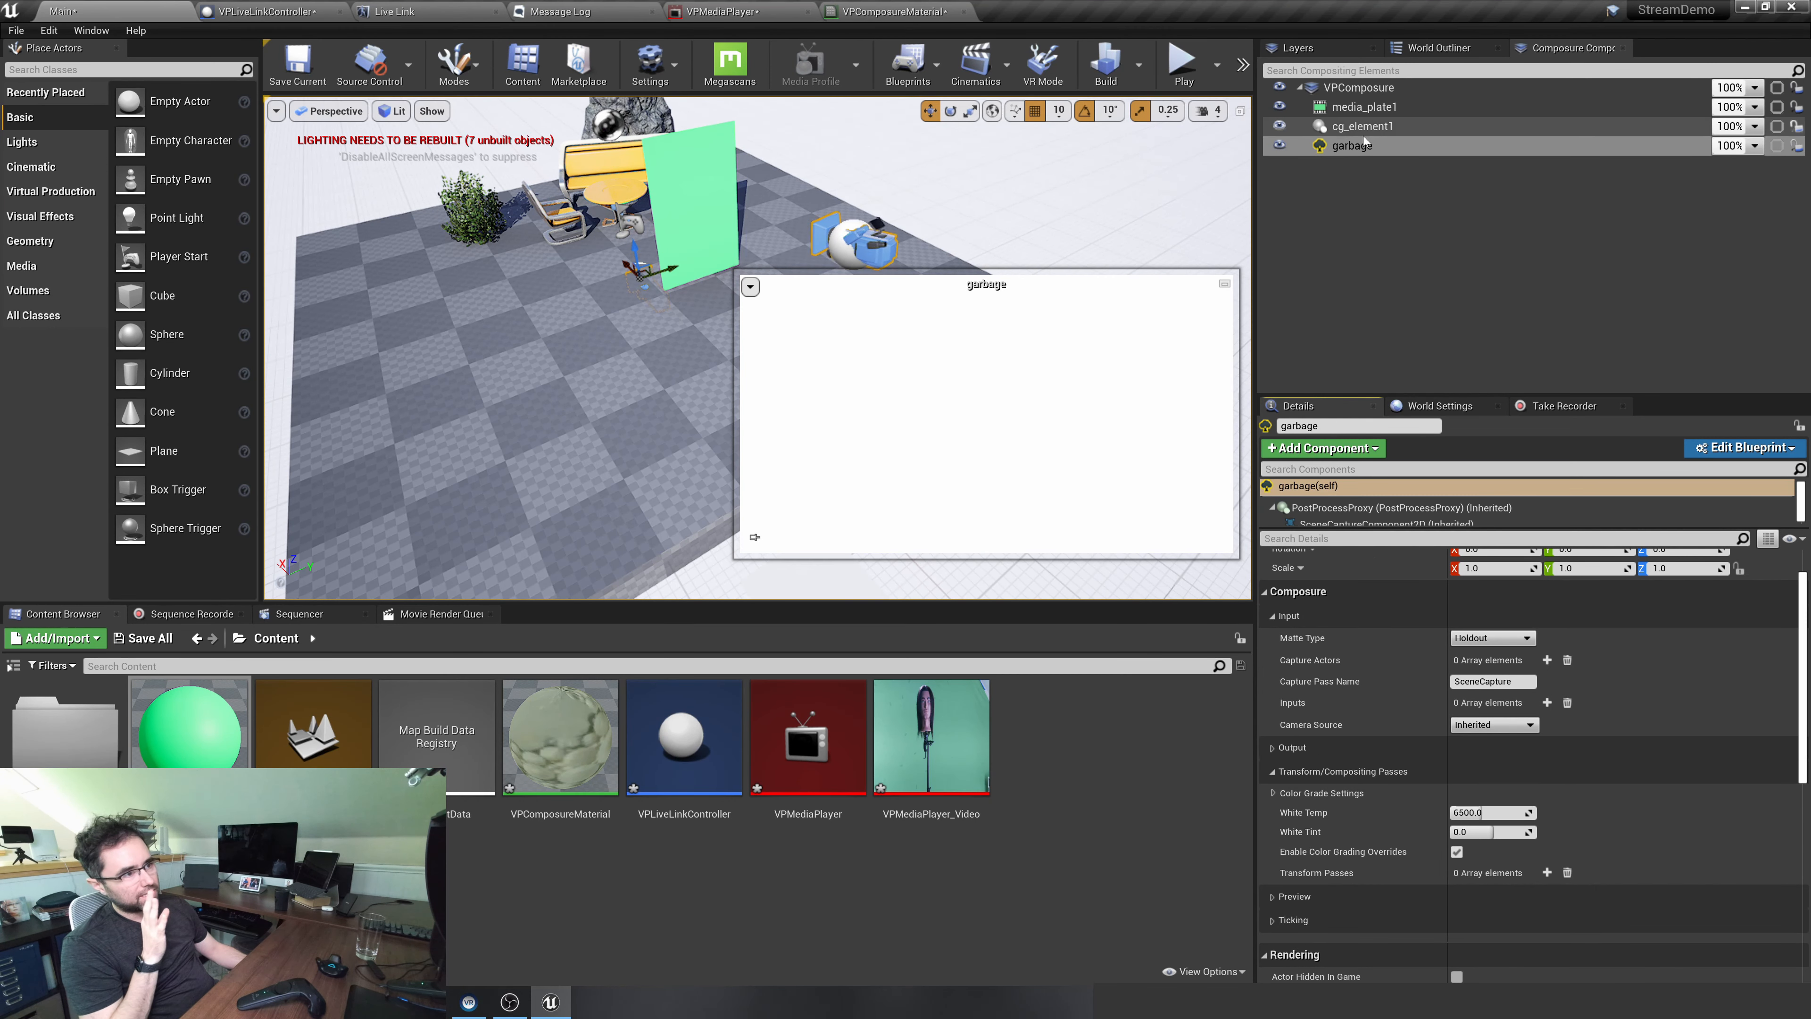
# Add the GreenScreen plane to a new layer named garbage
pyautogui.click(723, 168)
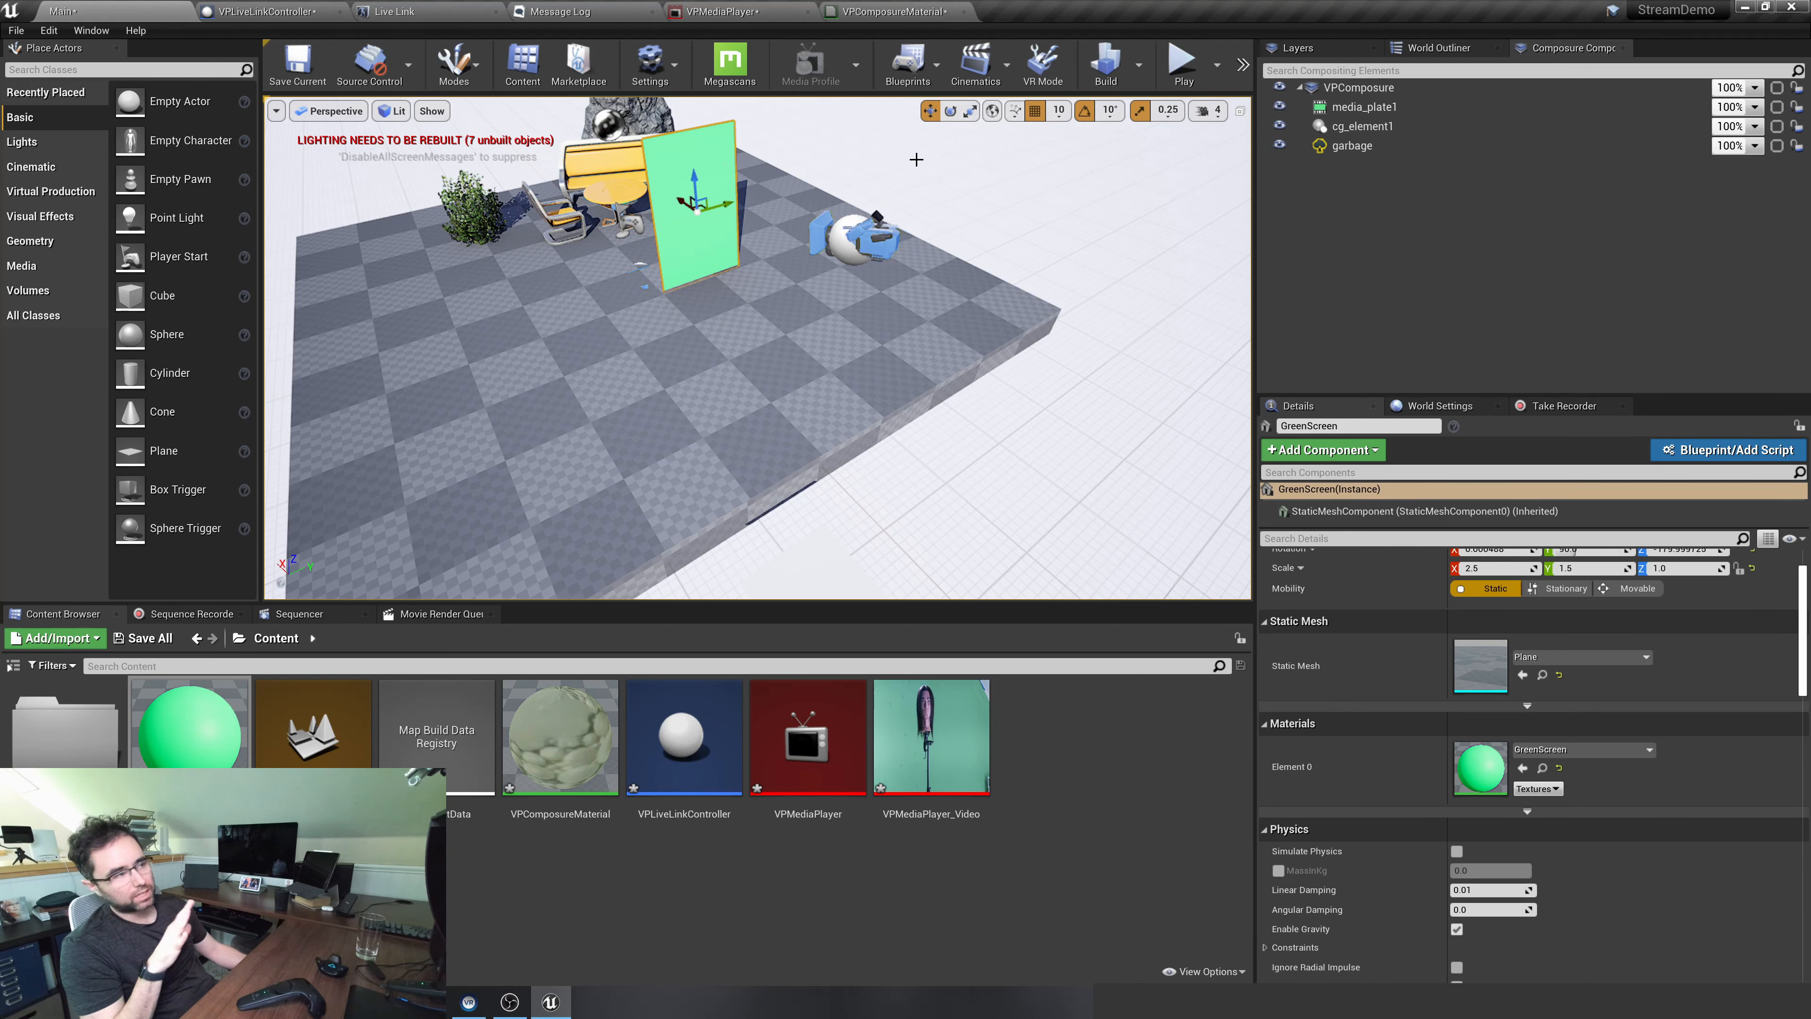
pyautogui.click(1287, 50)
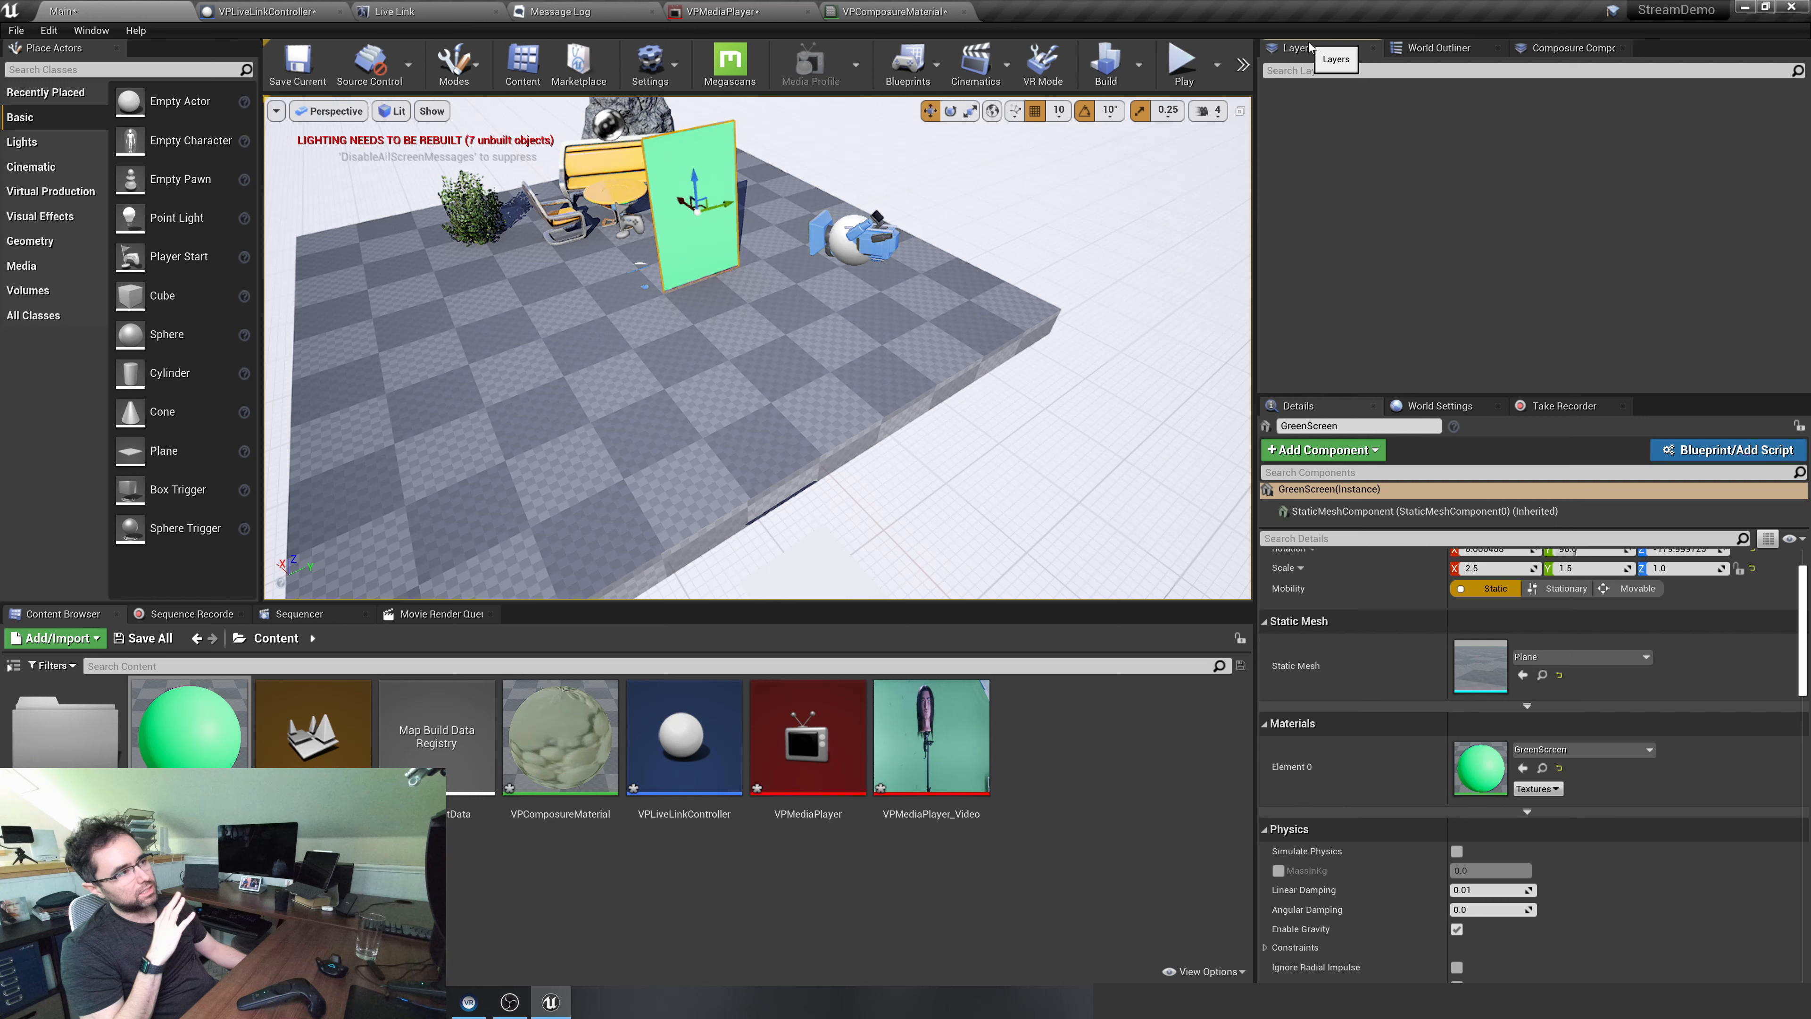
pyautogui.rightClick(1305, 136)
pyautogui.click(1324, 90)
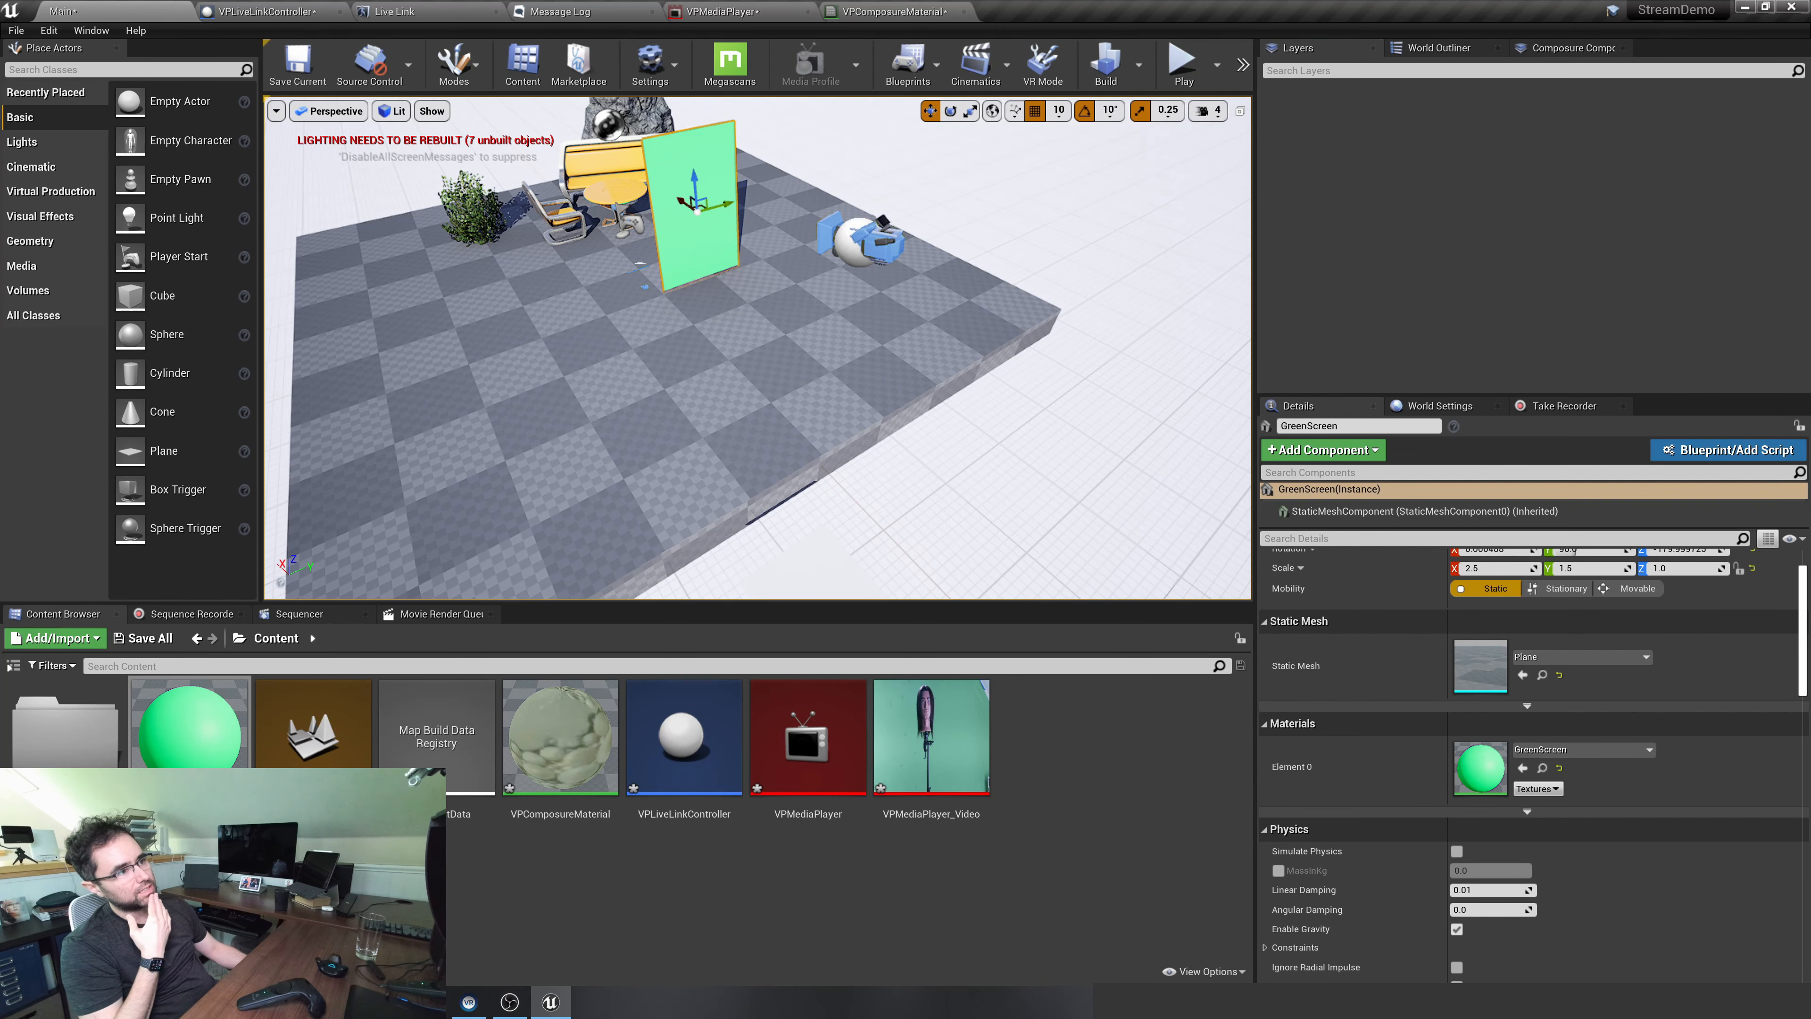
pyautogui.rightClick(1343, 92)
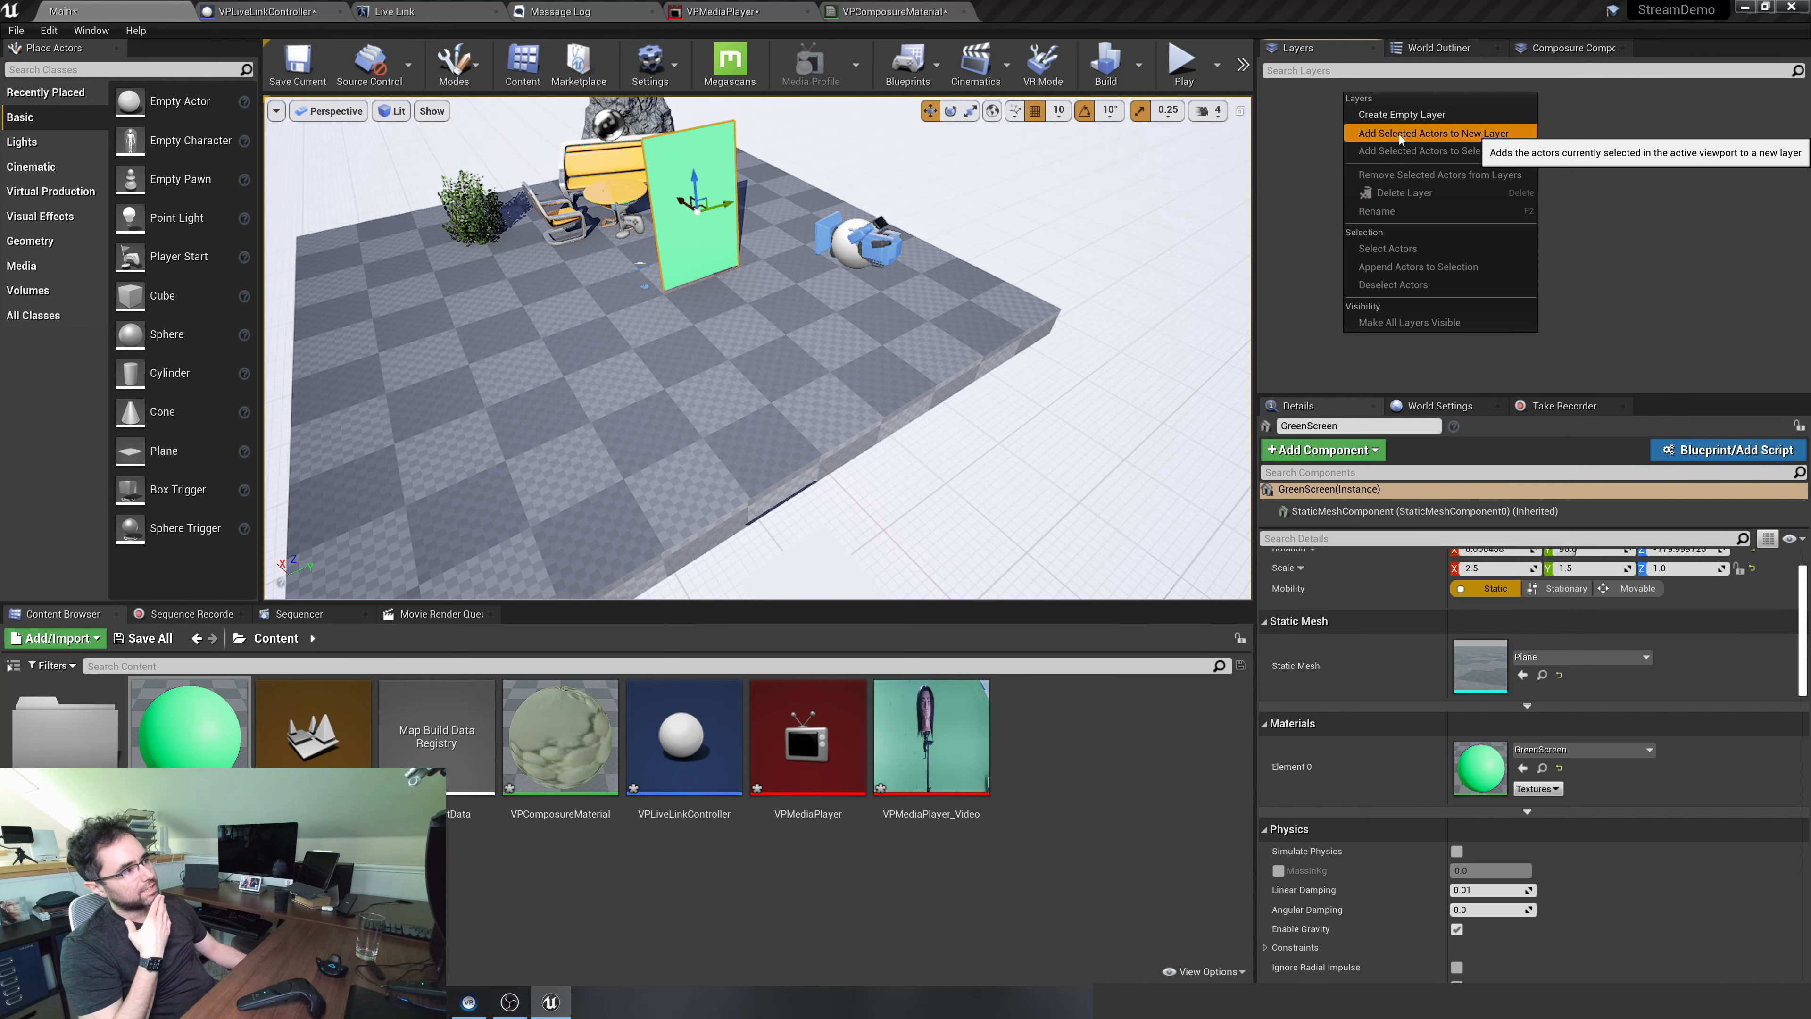
pyautogui.click(1400, 135)
pyautogui.write('garbage')
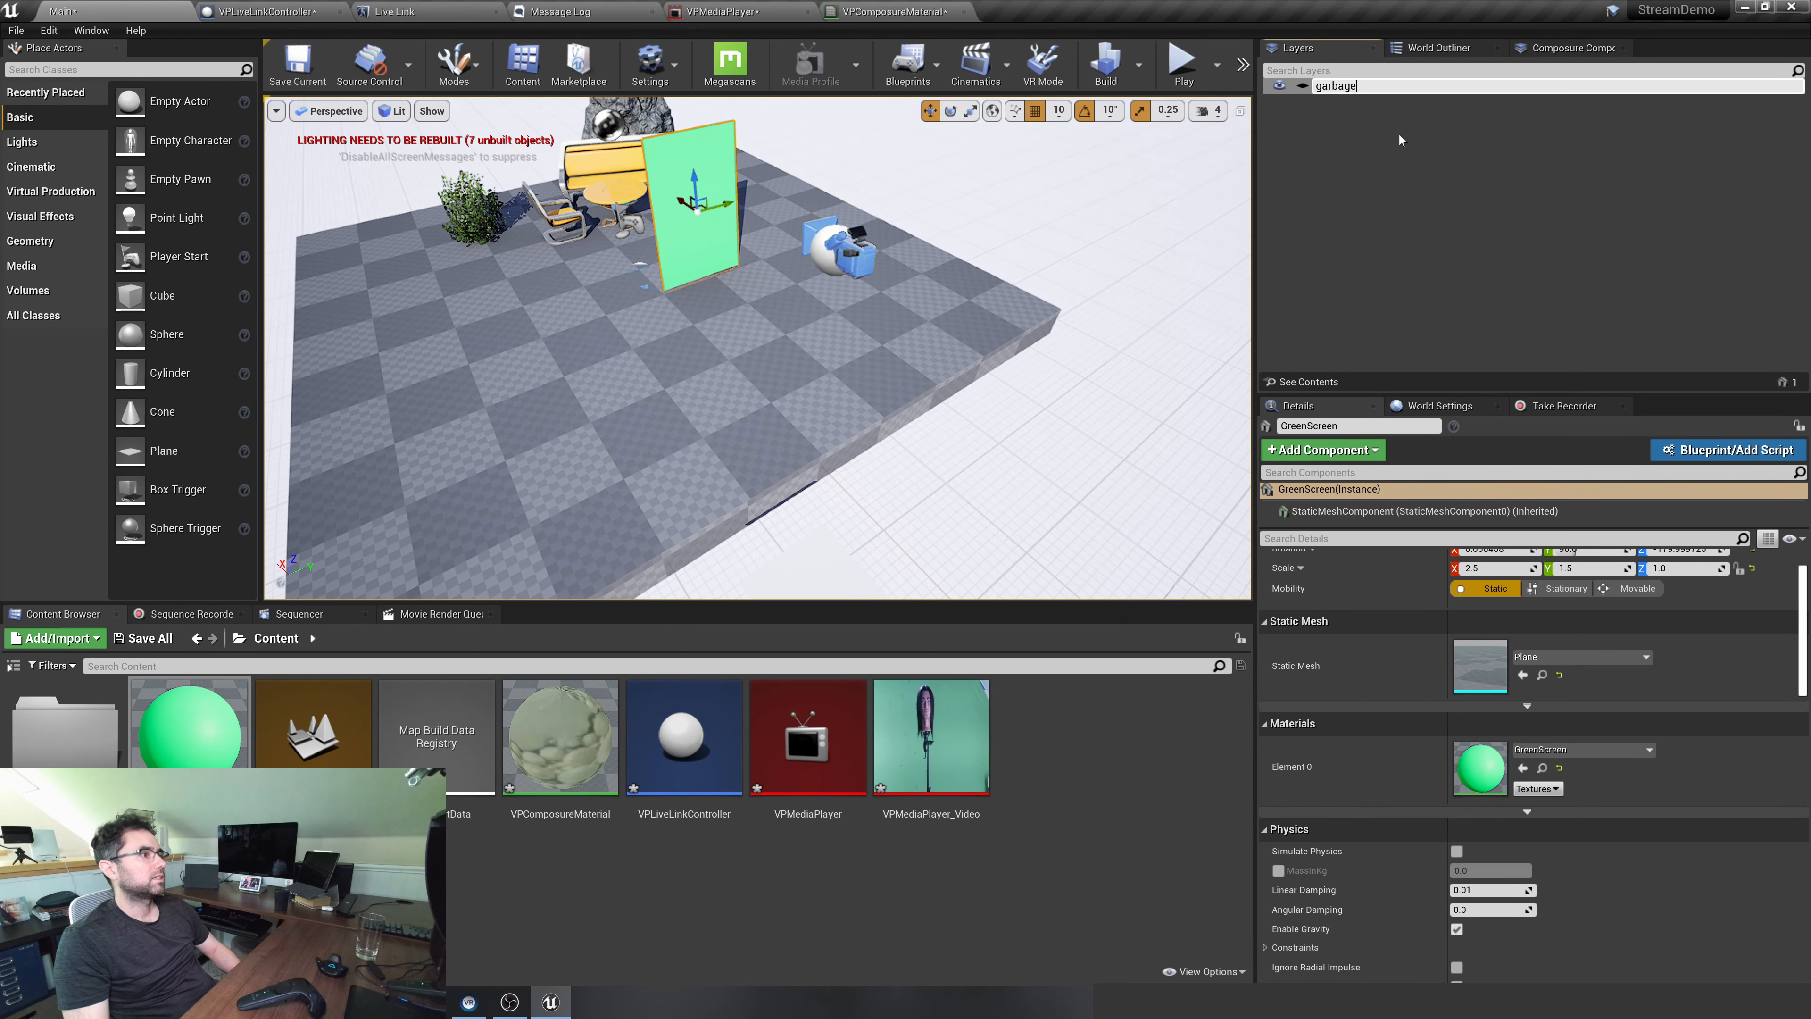
pyautogui.press('Return')
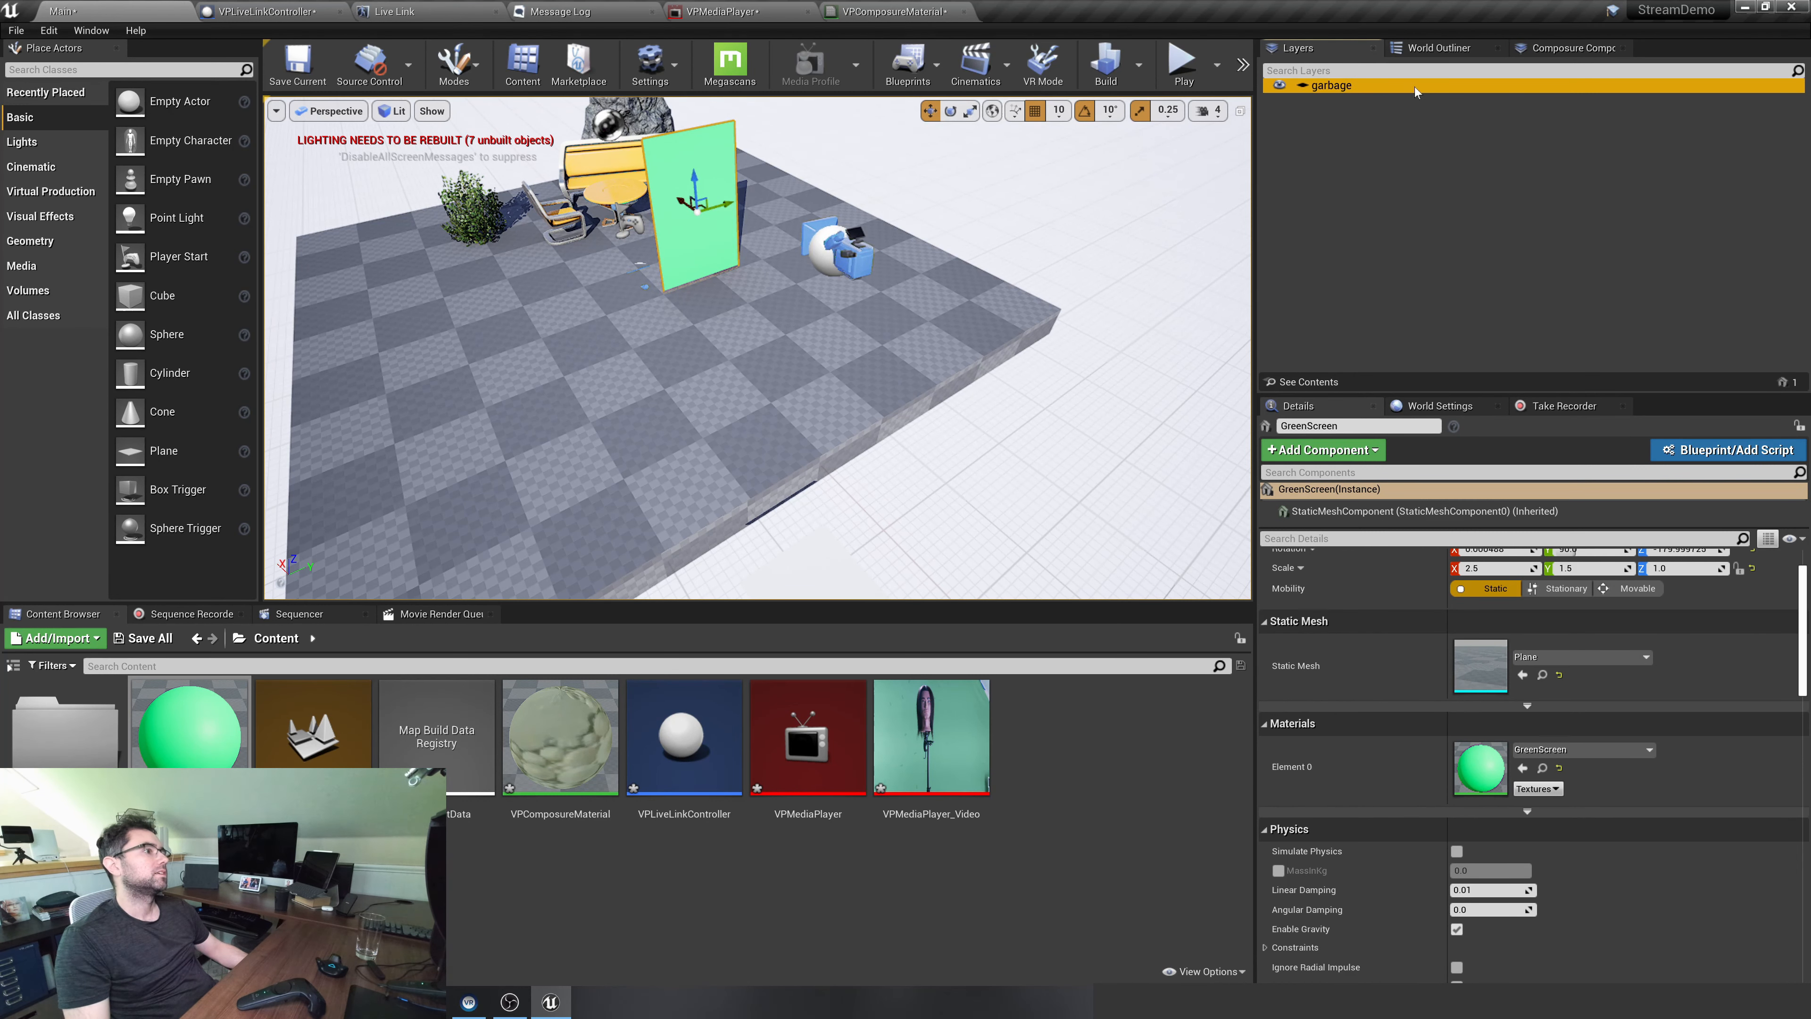
# Add a capture actors entry to the garbage matte element that includes the garbage layer as its actor set
pyautogui.click(1531, 46)
pyautogui.click(1415, 144)
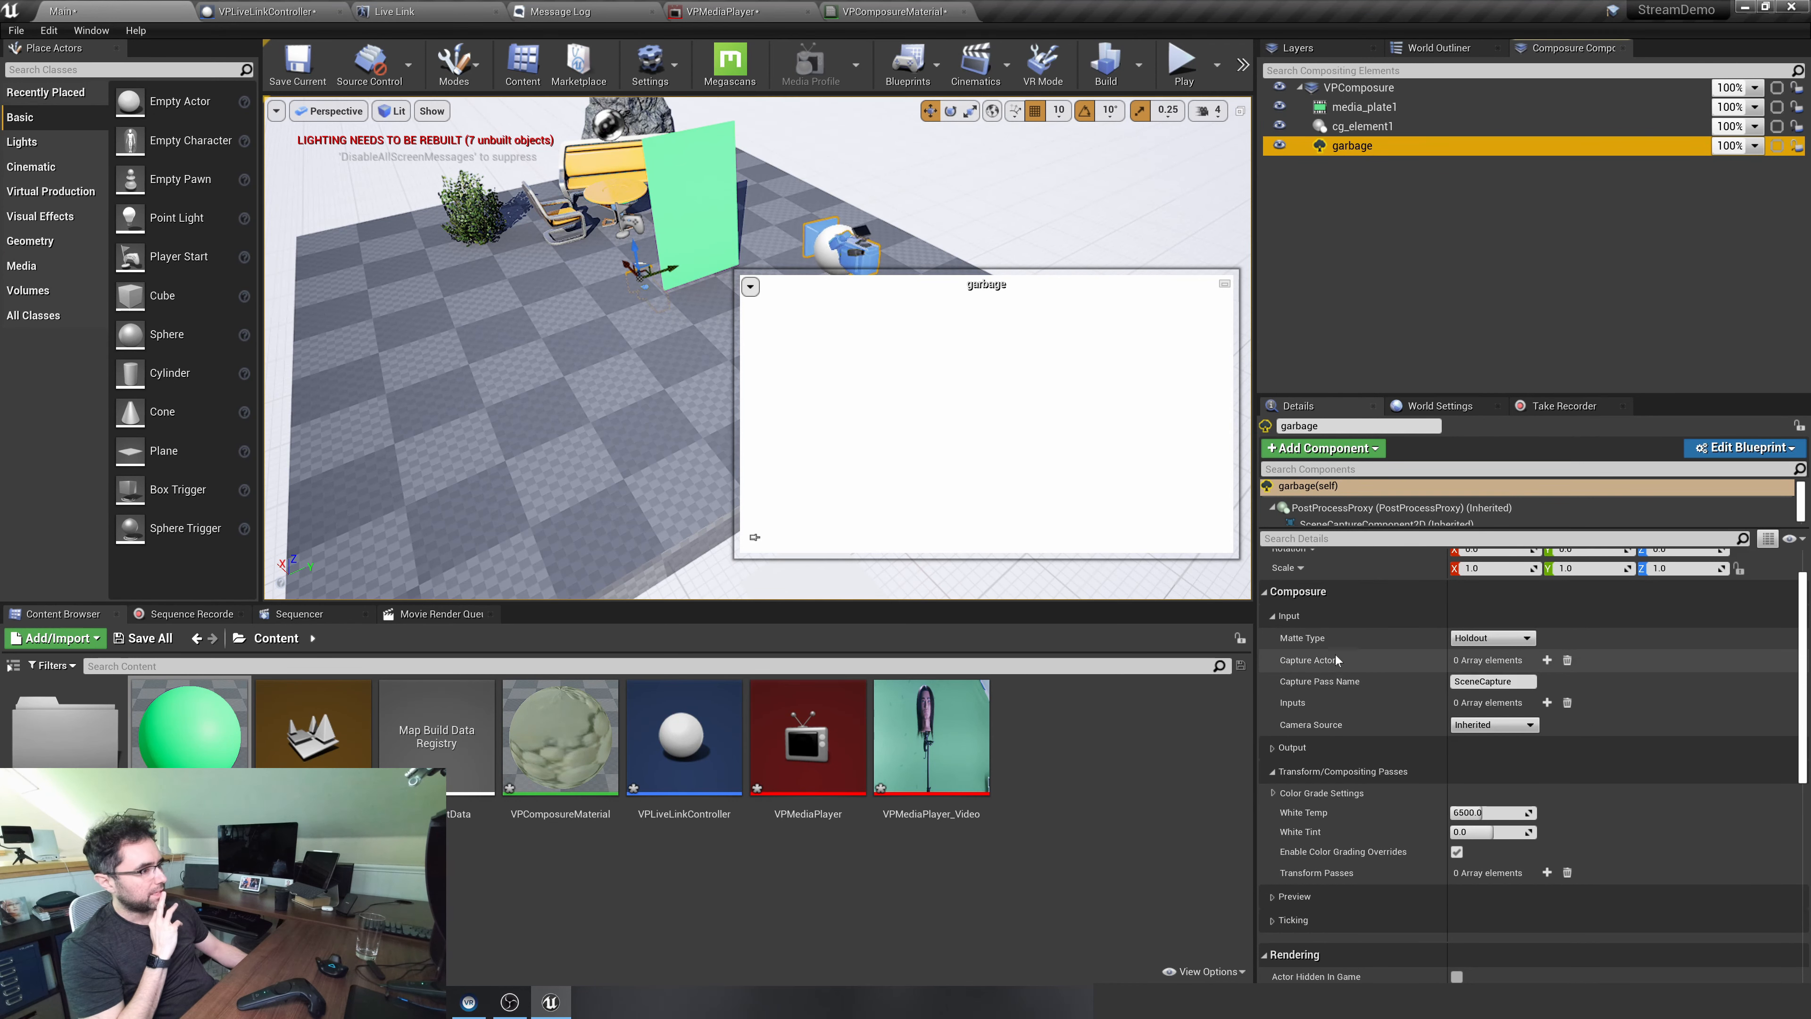
pyautogui.click(1547, 660)
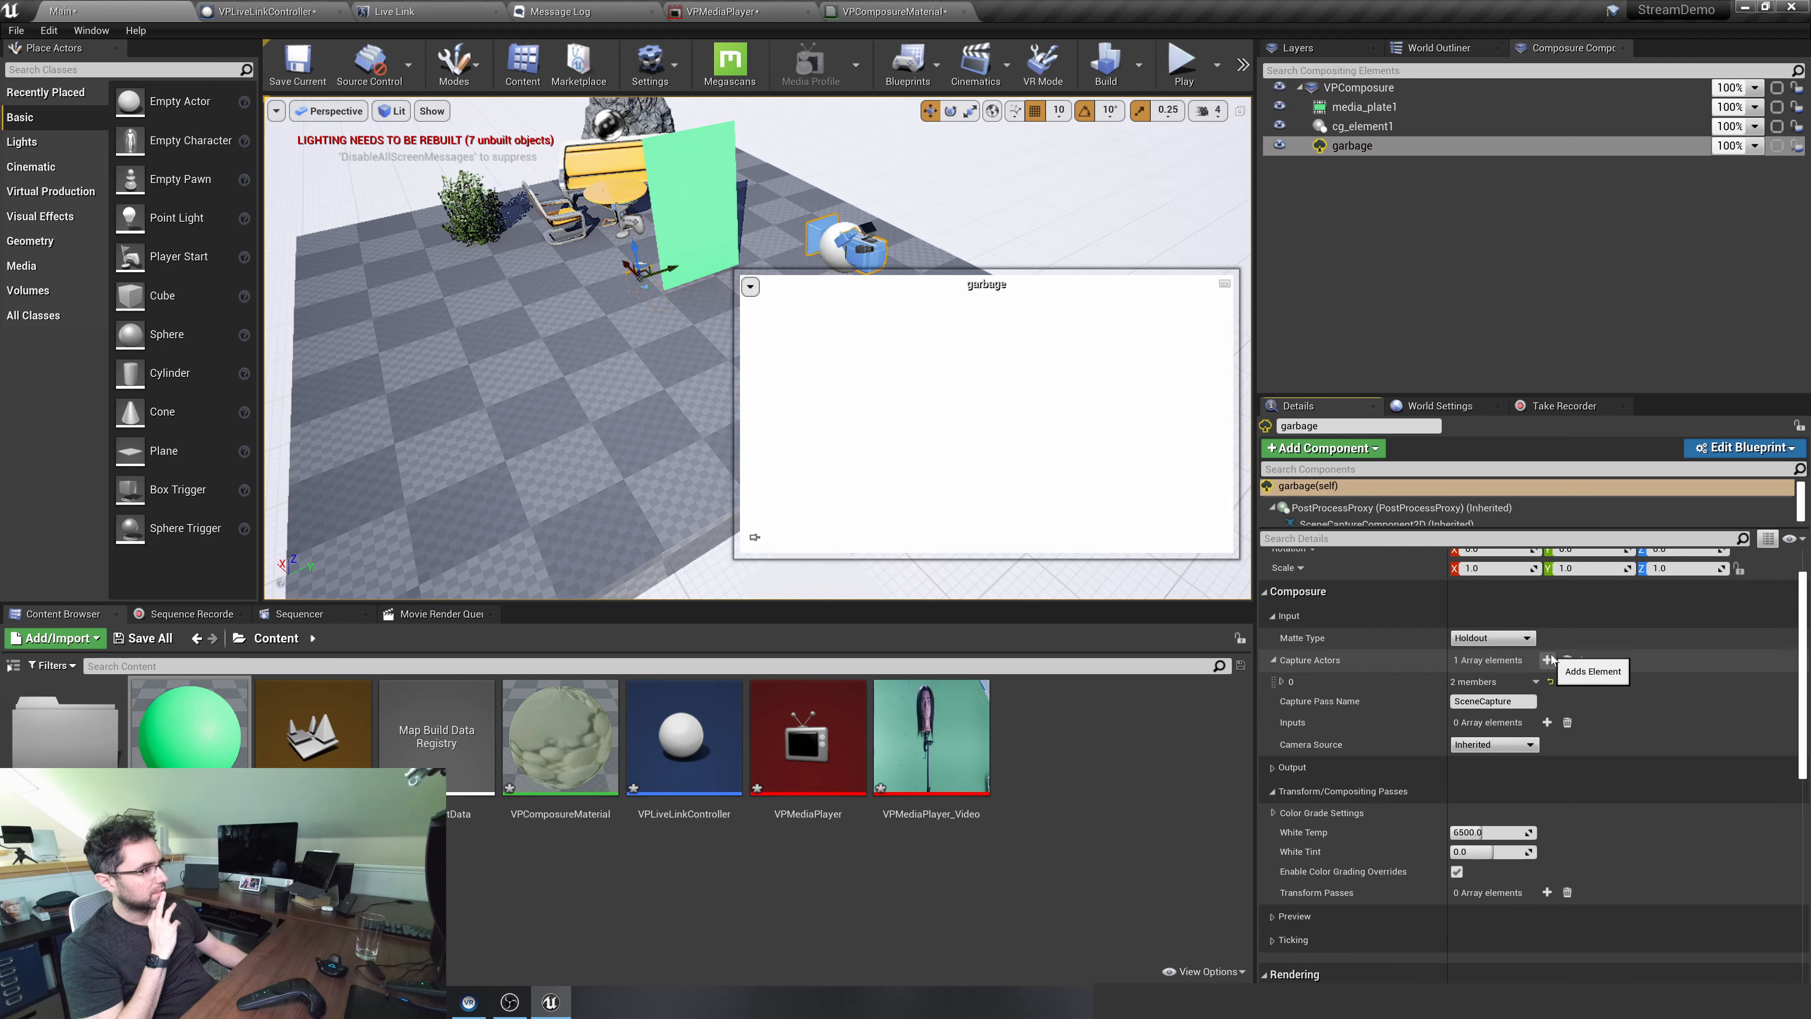
pyautogui.click(1285, 682)
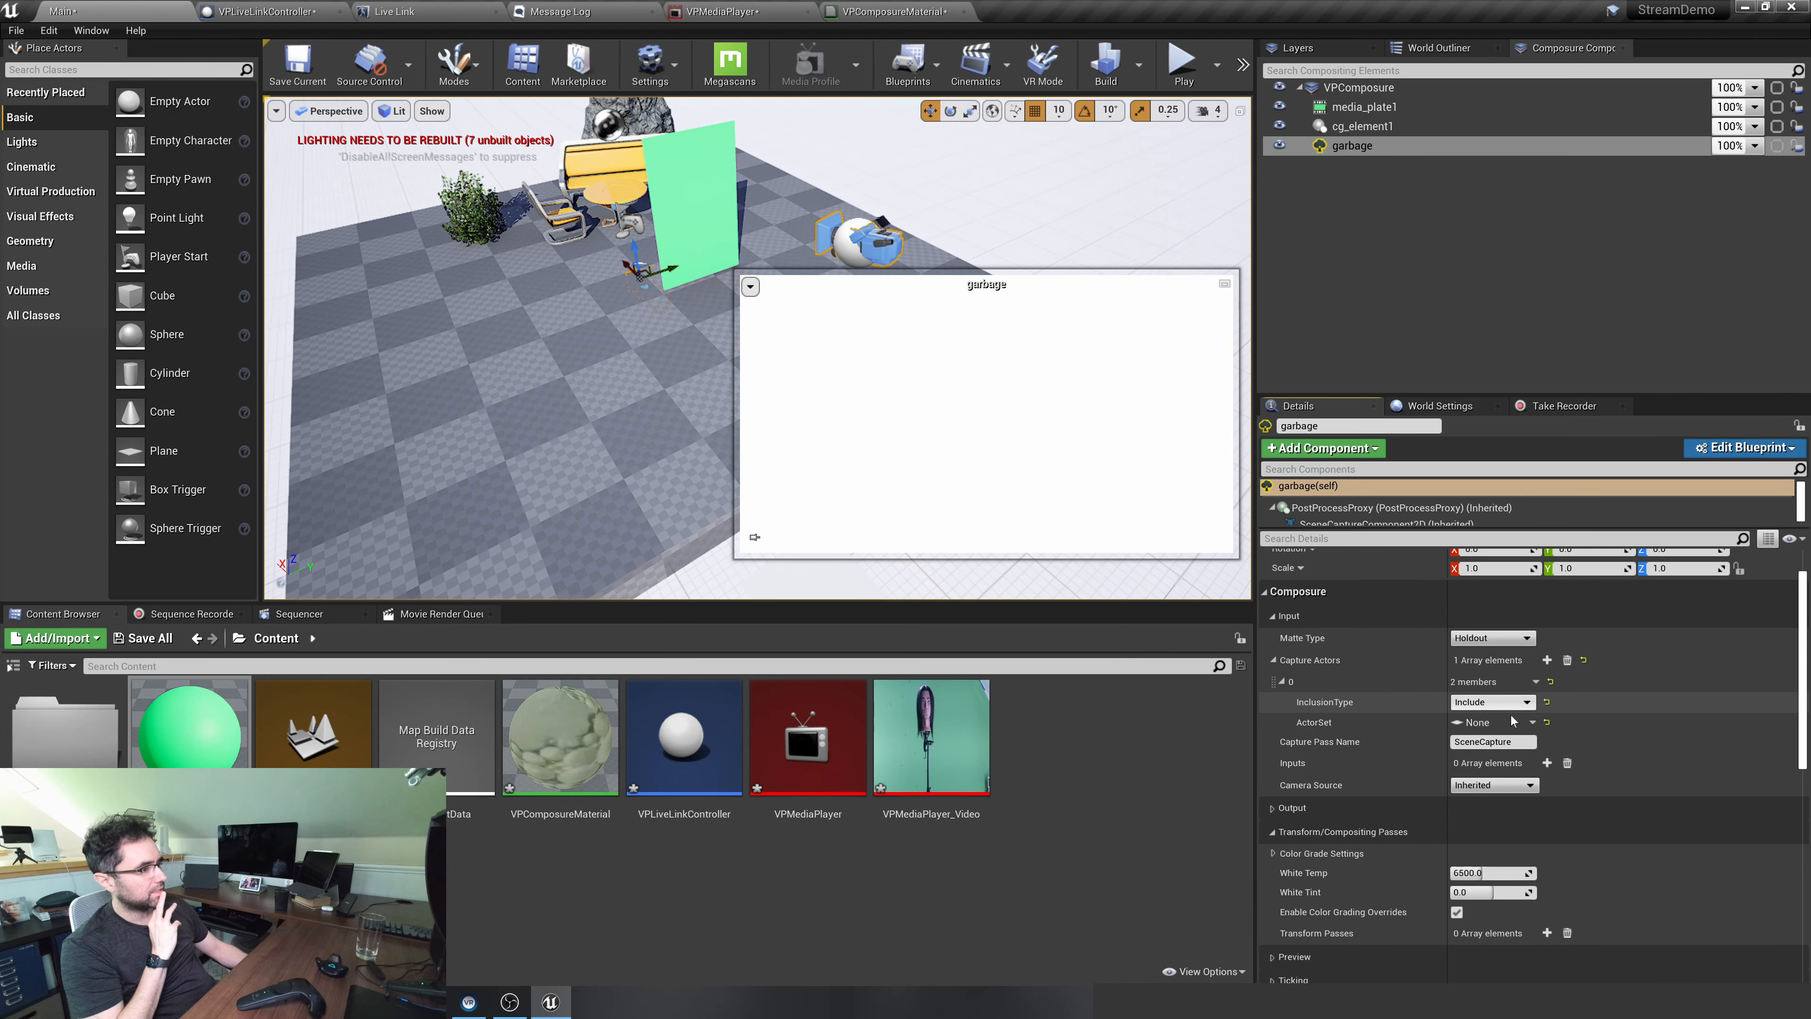
pyautogui.click(1511, 720)
pyautogui.click(1540, 769)
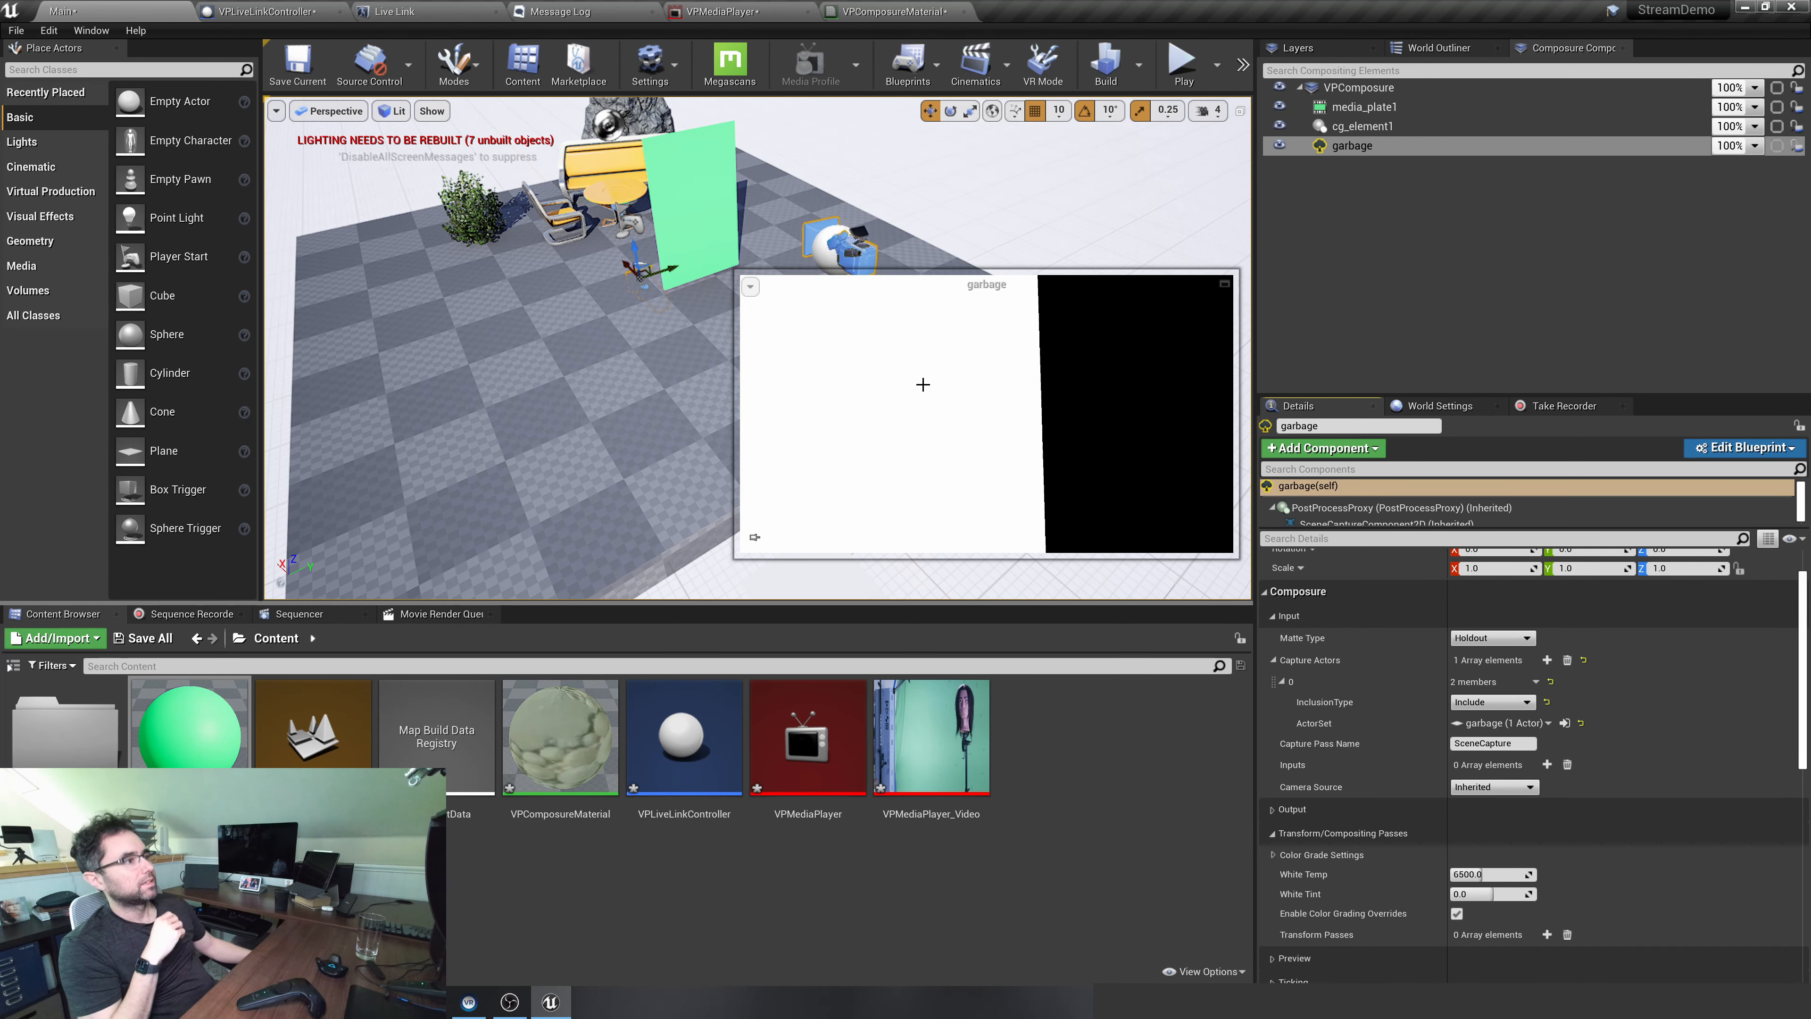
pyautogui.click(1408, 270)
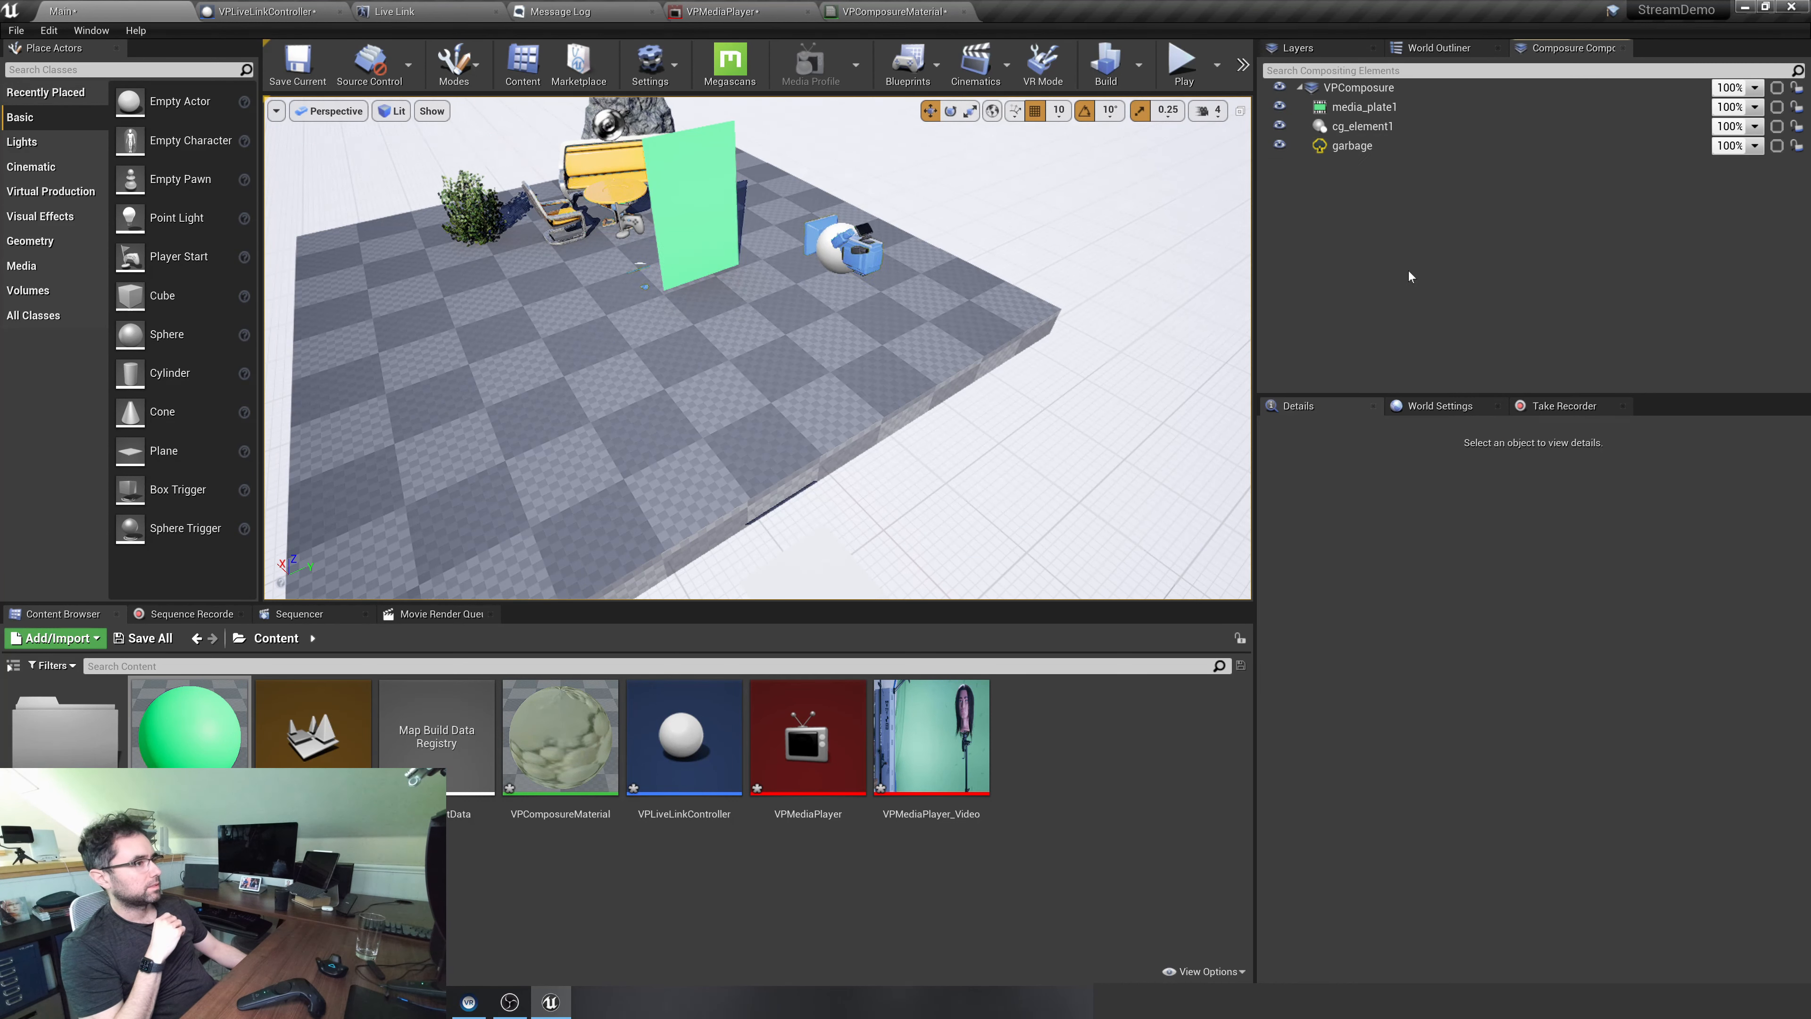
# Locate the VPComposureMaterial used by VPComposure's transform pass and open it for editing
pyautogui.click(1375, 89)
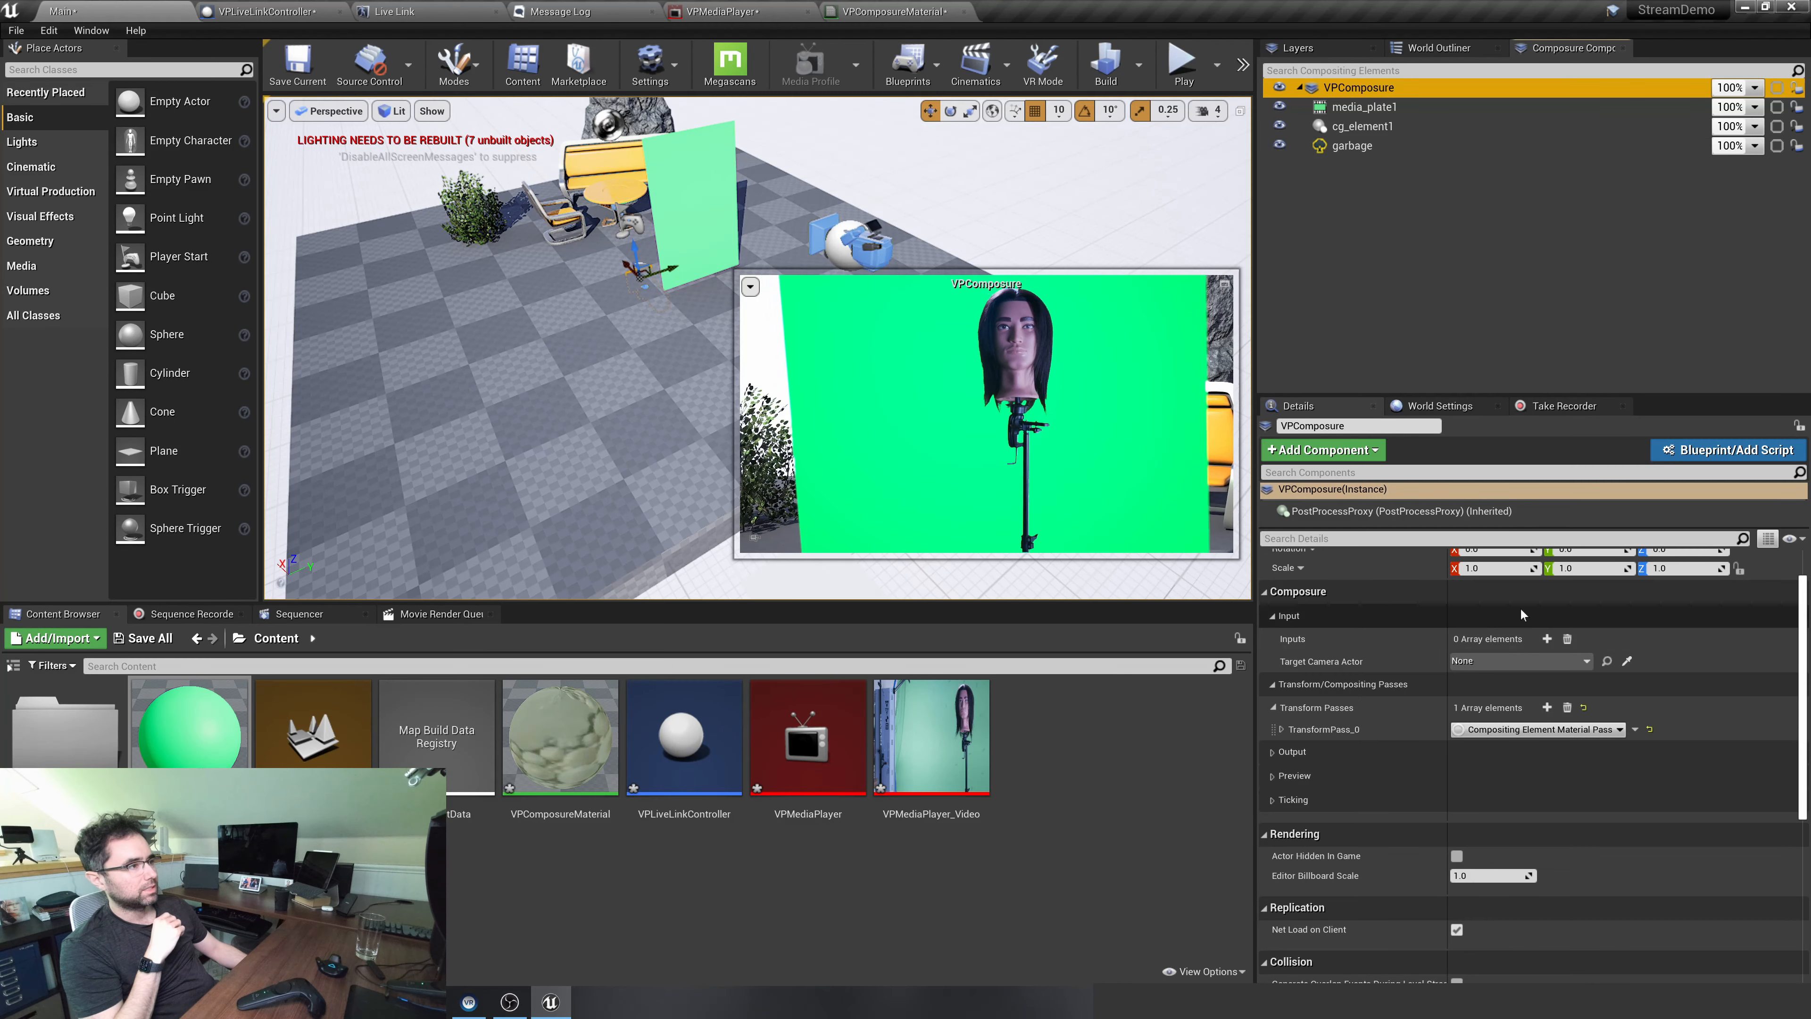
pyautogui.scroll(2, 1469, 689)
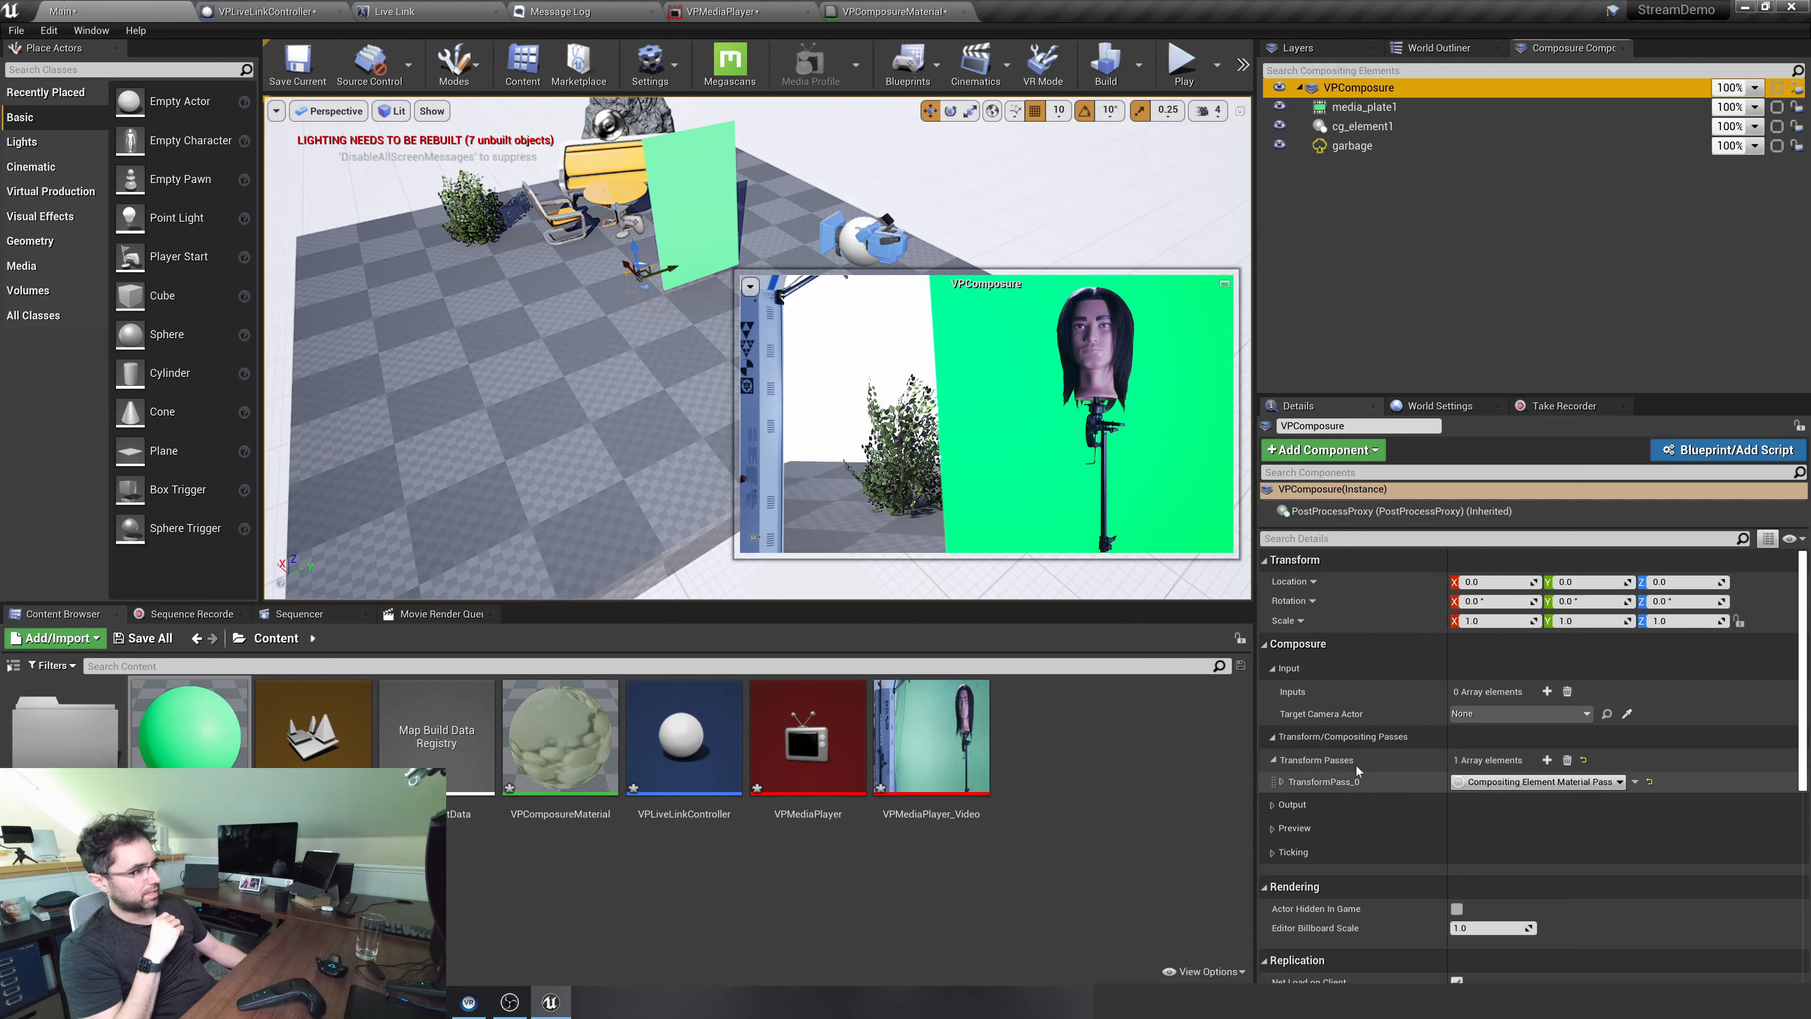
pyautogui.click(1280, 783)
pyautogui.click(1281, 782)
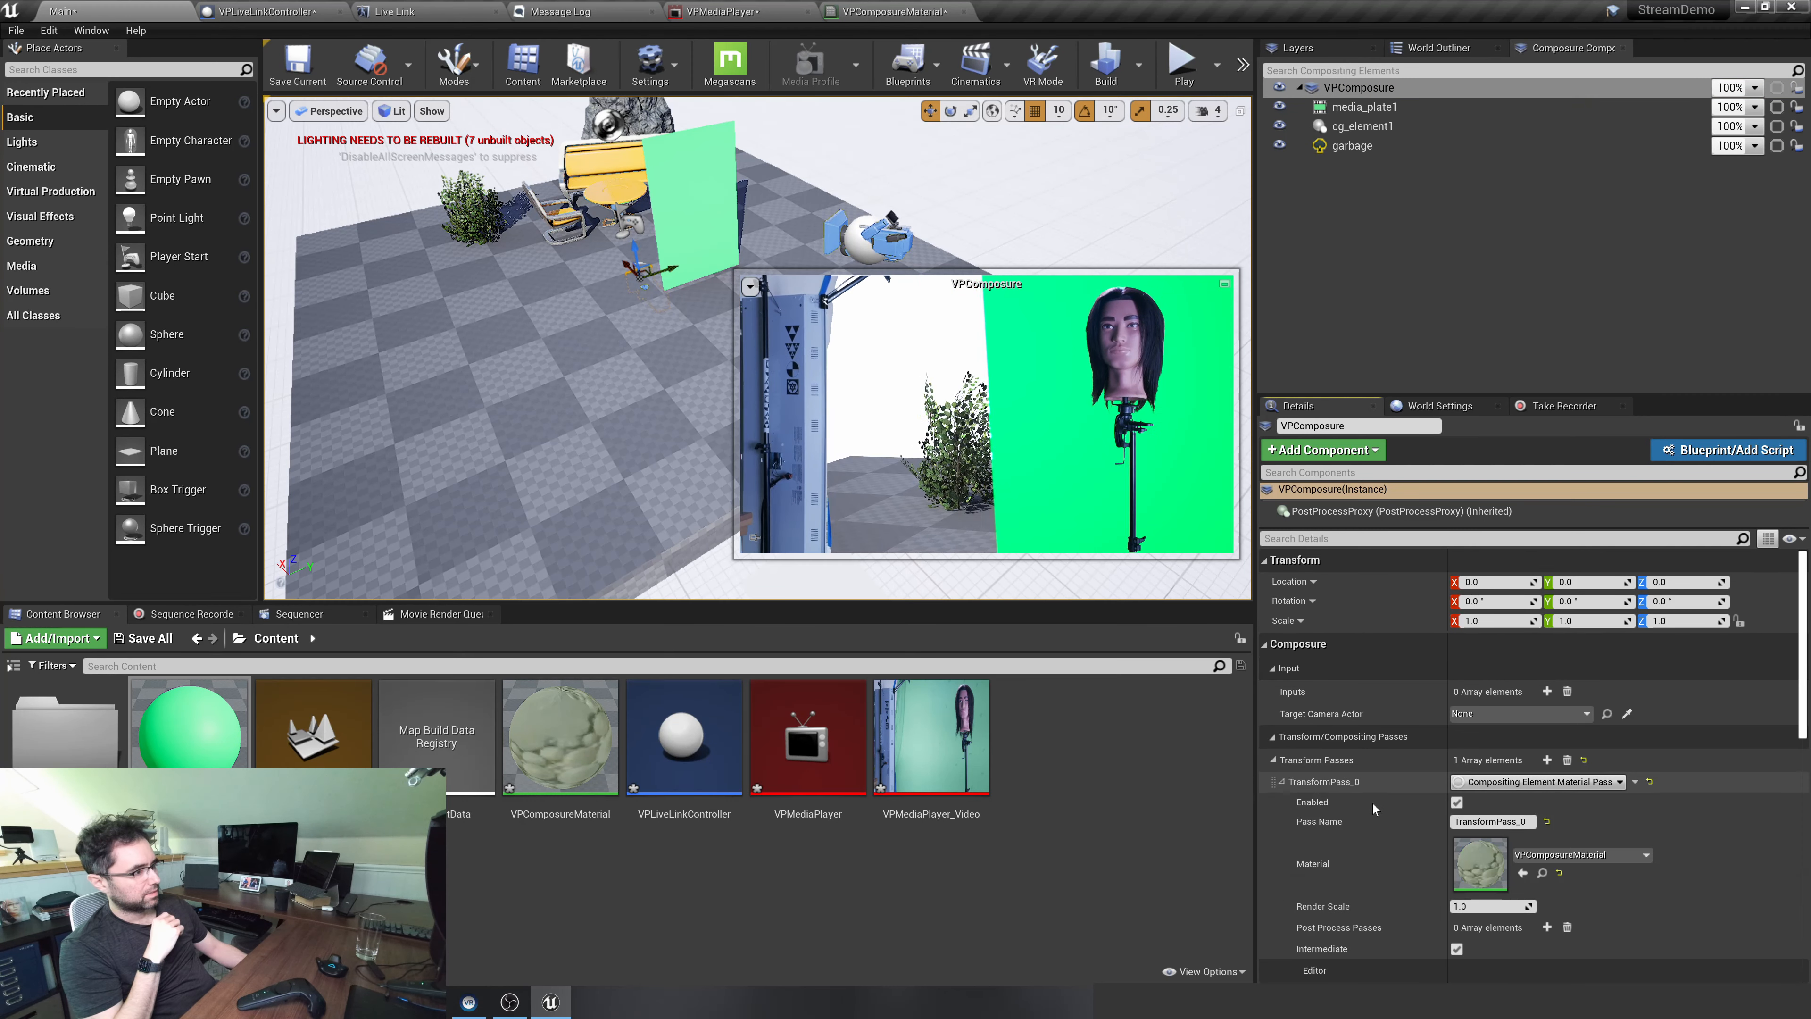
pyautogui.scroll(-2, 1372, 804)
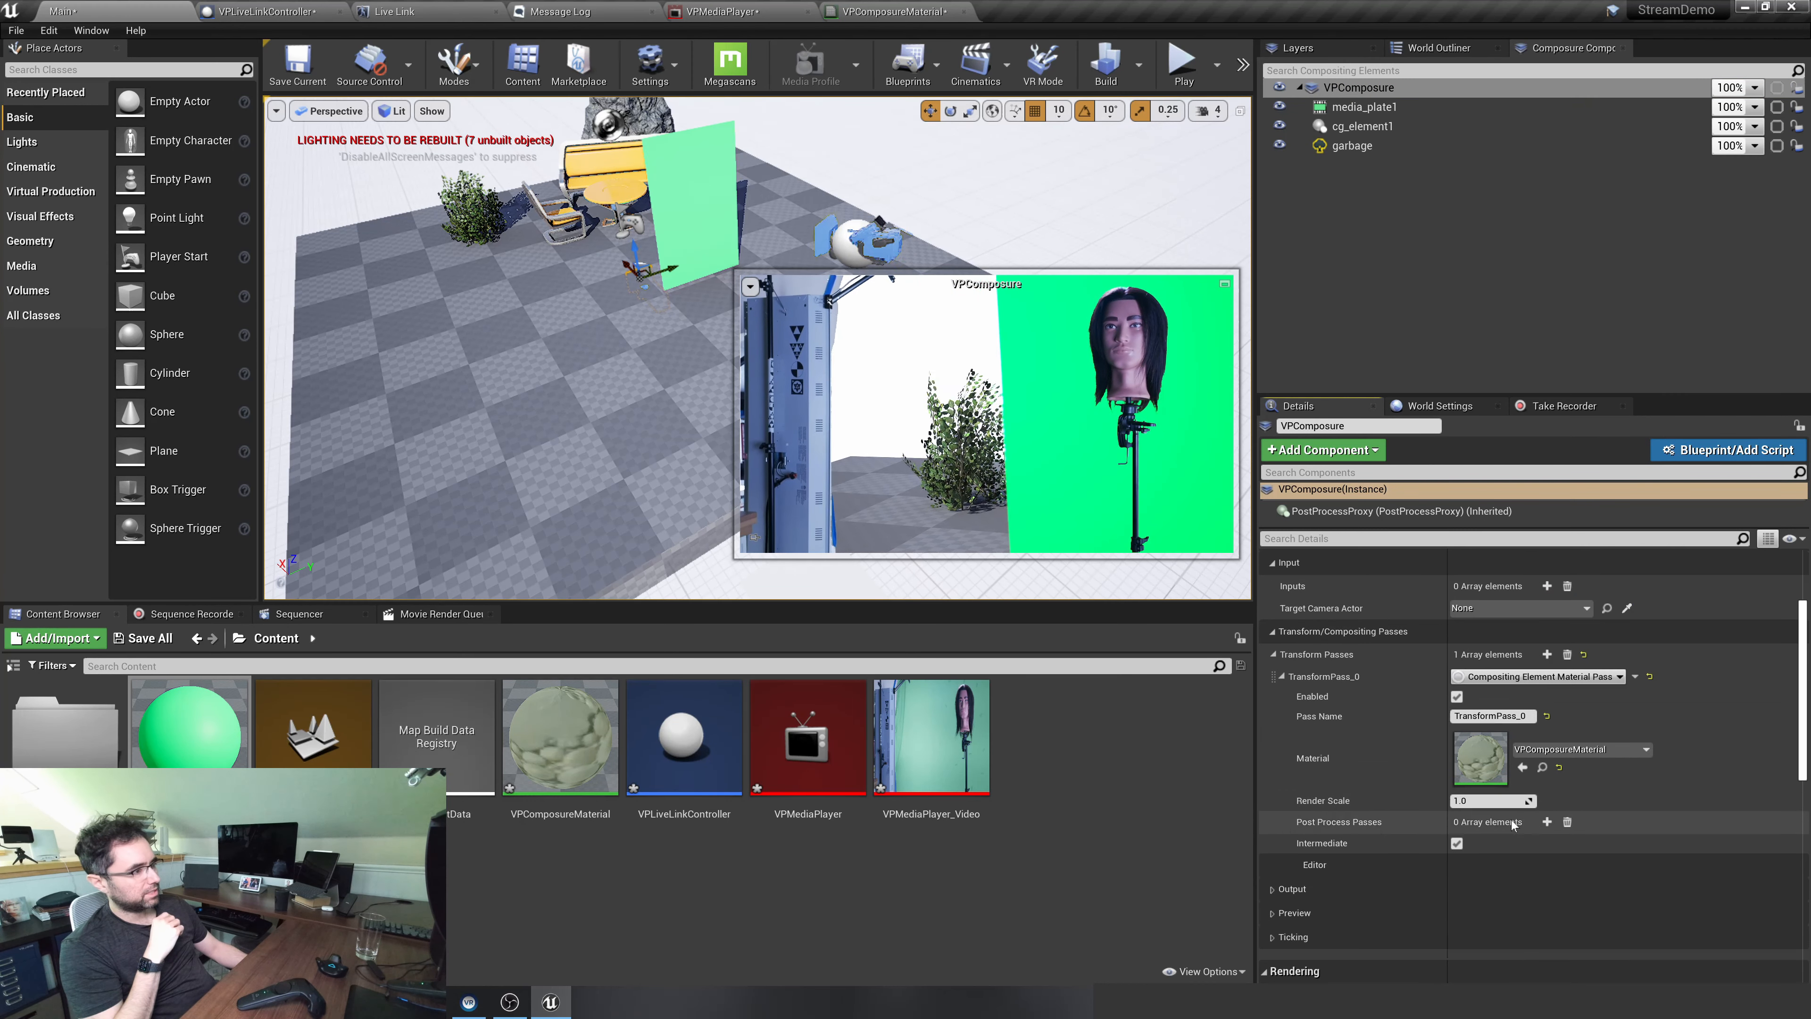
pyautogui.click(1542, 766)
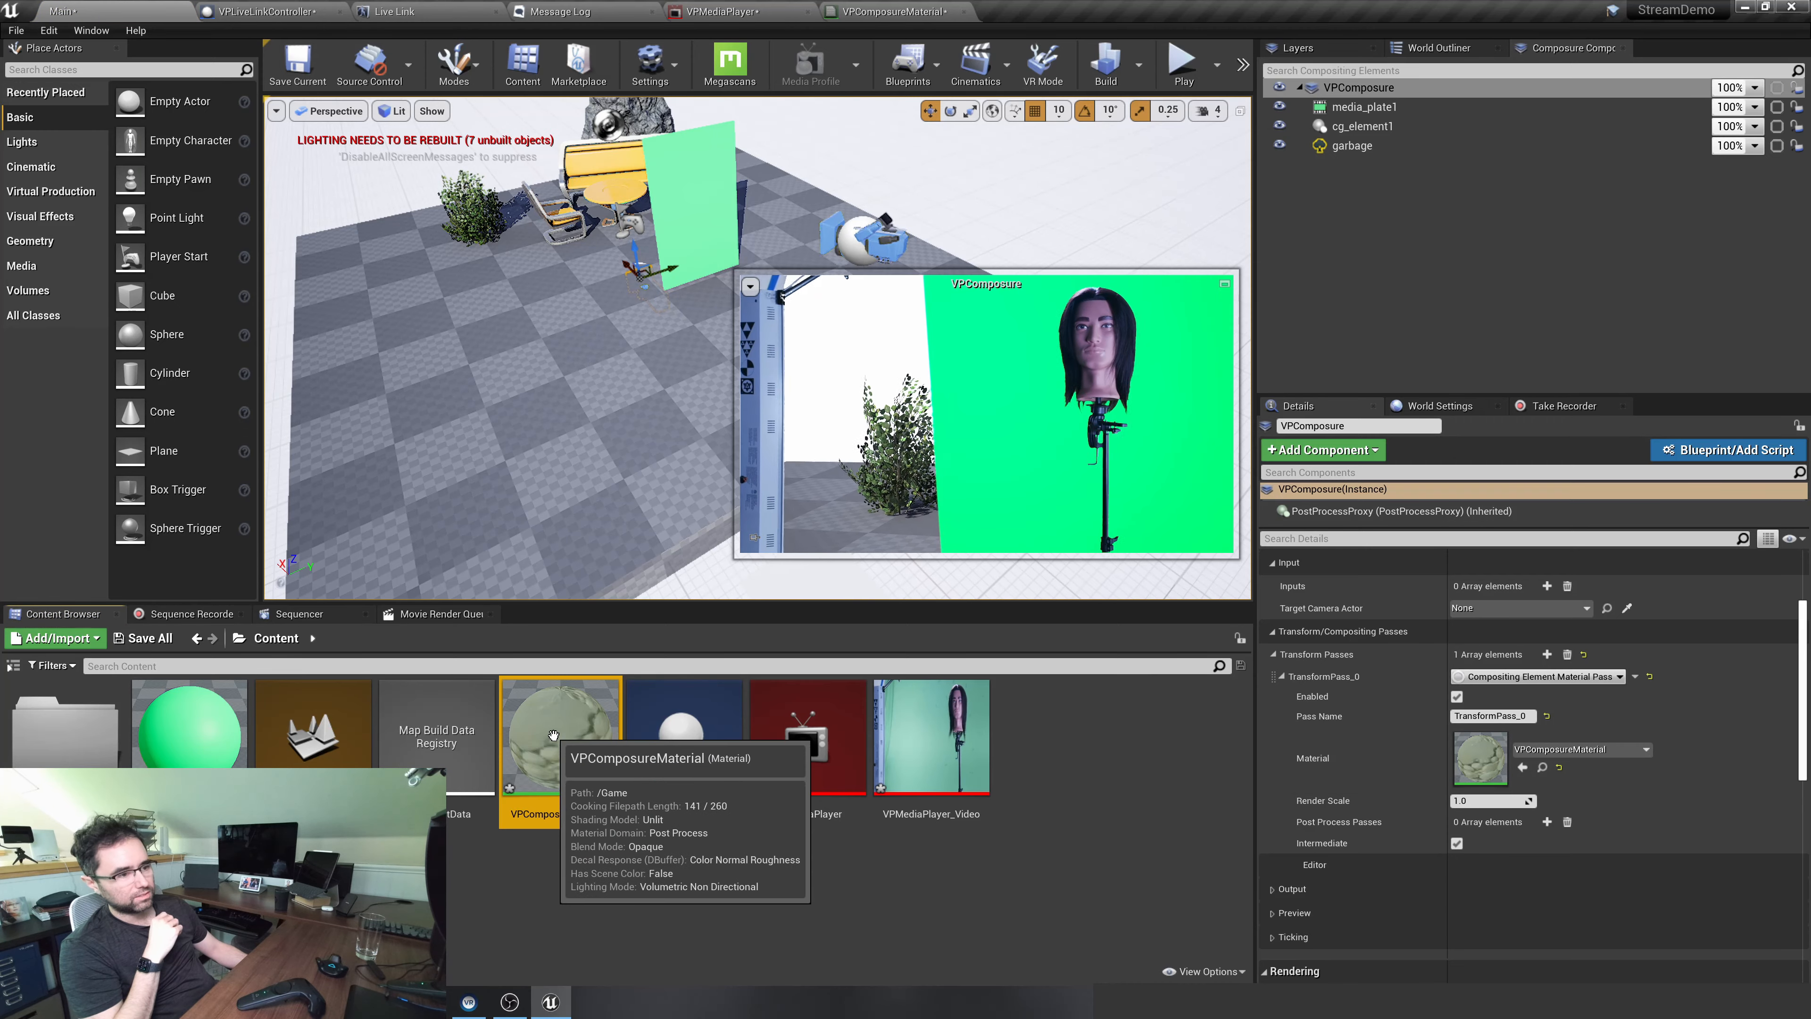
pyautogui.doubleClick(556, 792)
# Add a 2D texture sample parameter named garbage to the material graph
pyautogui.rightClick(689, 631)
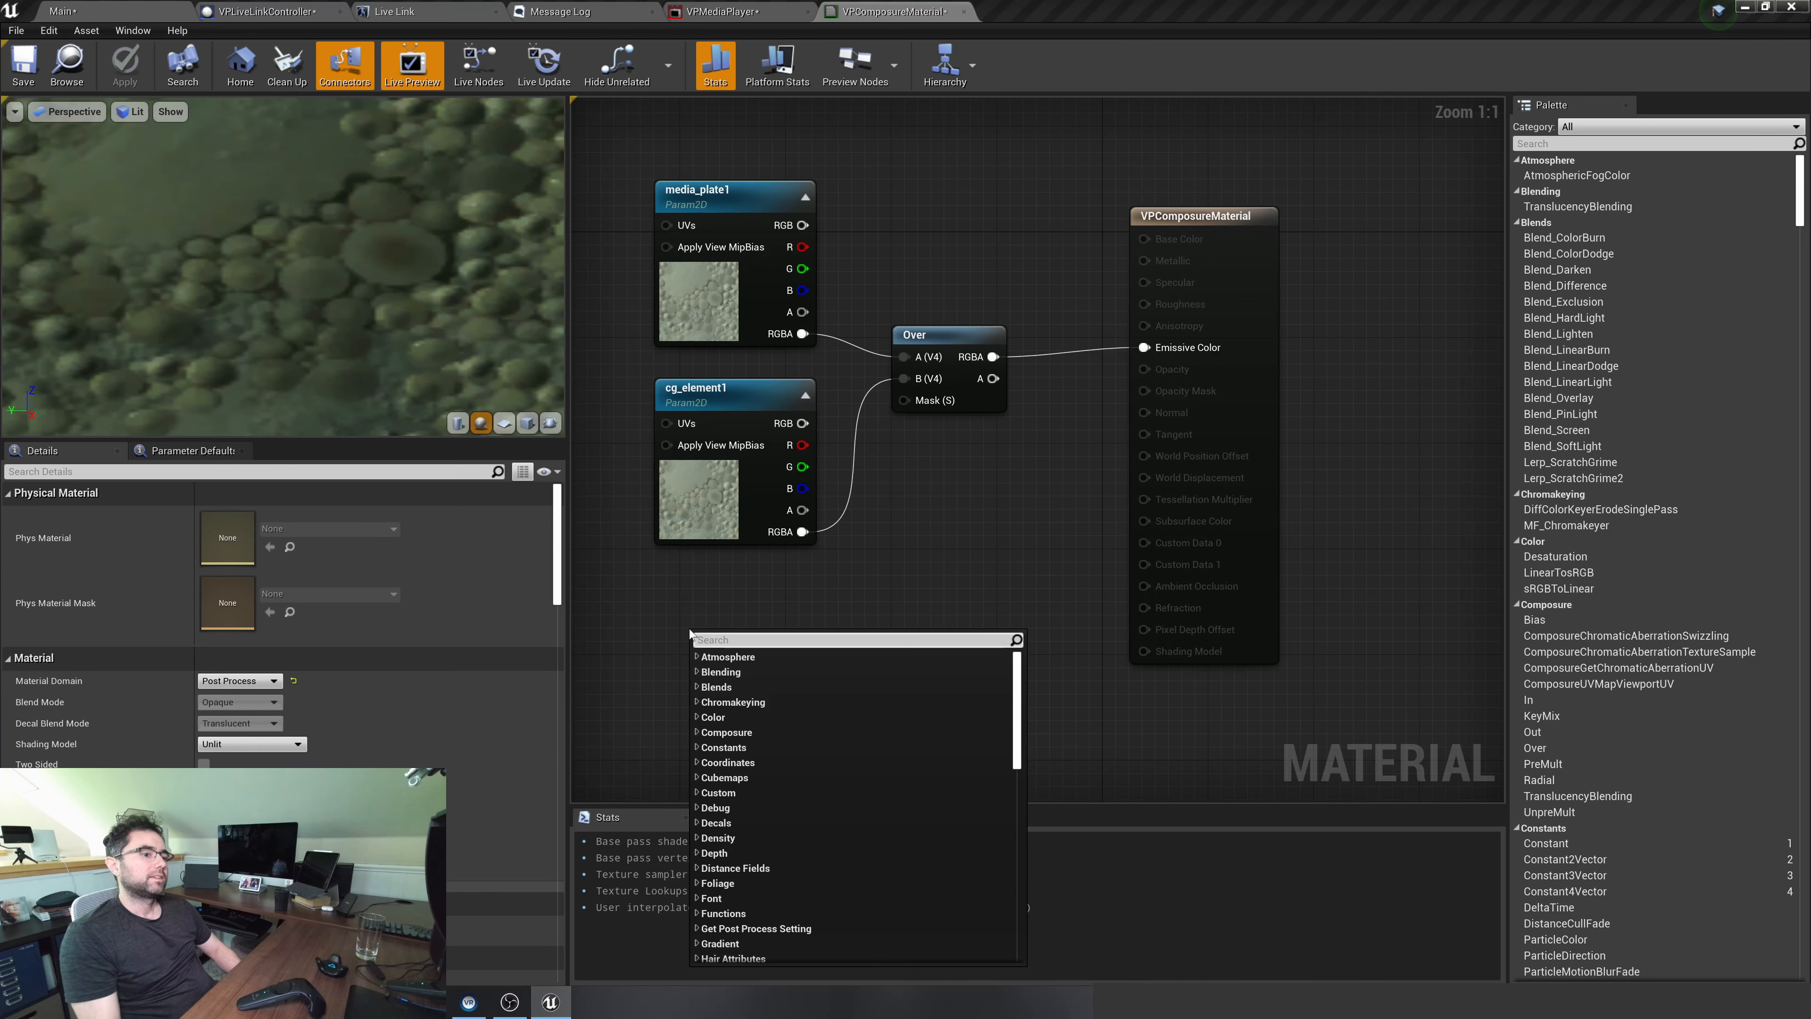
pyautogui.write('2d')
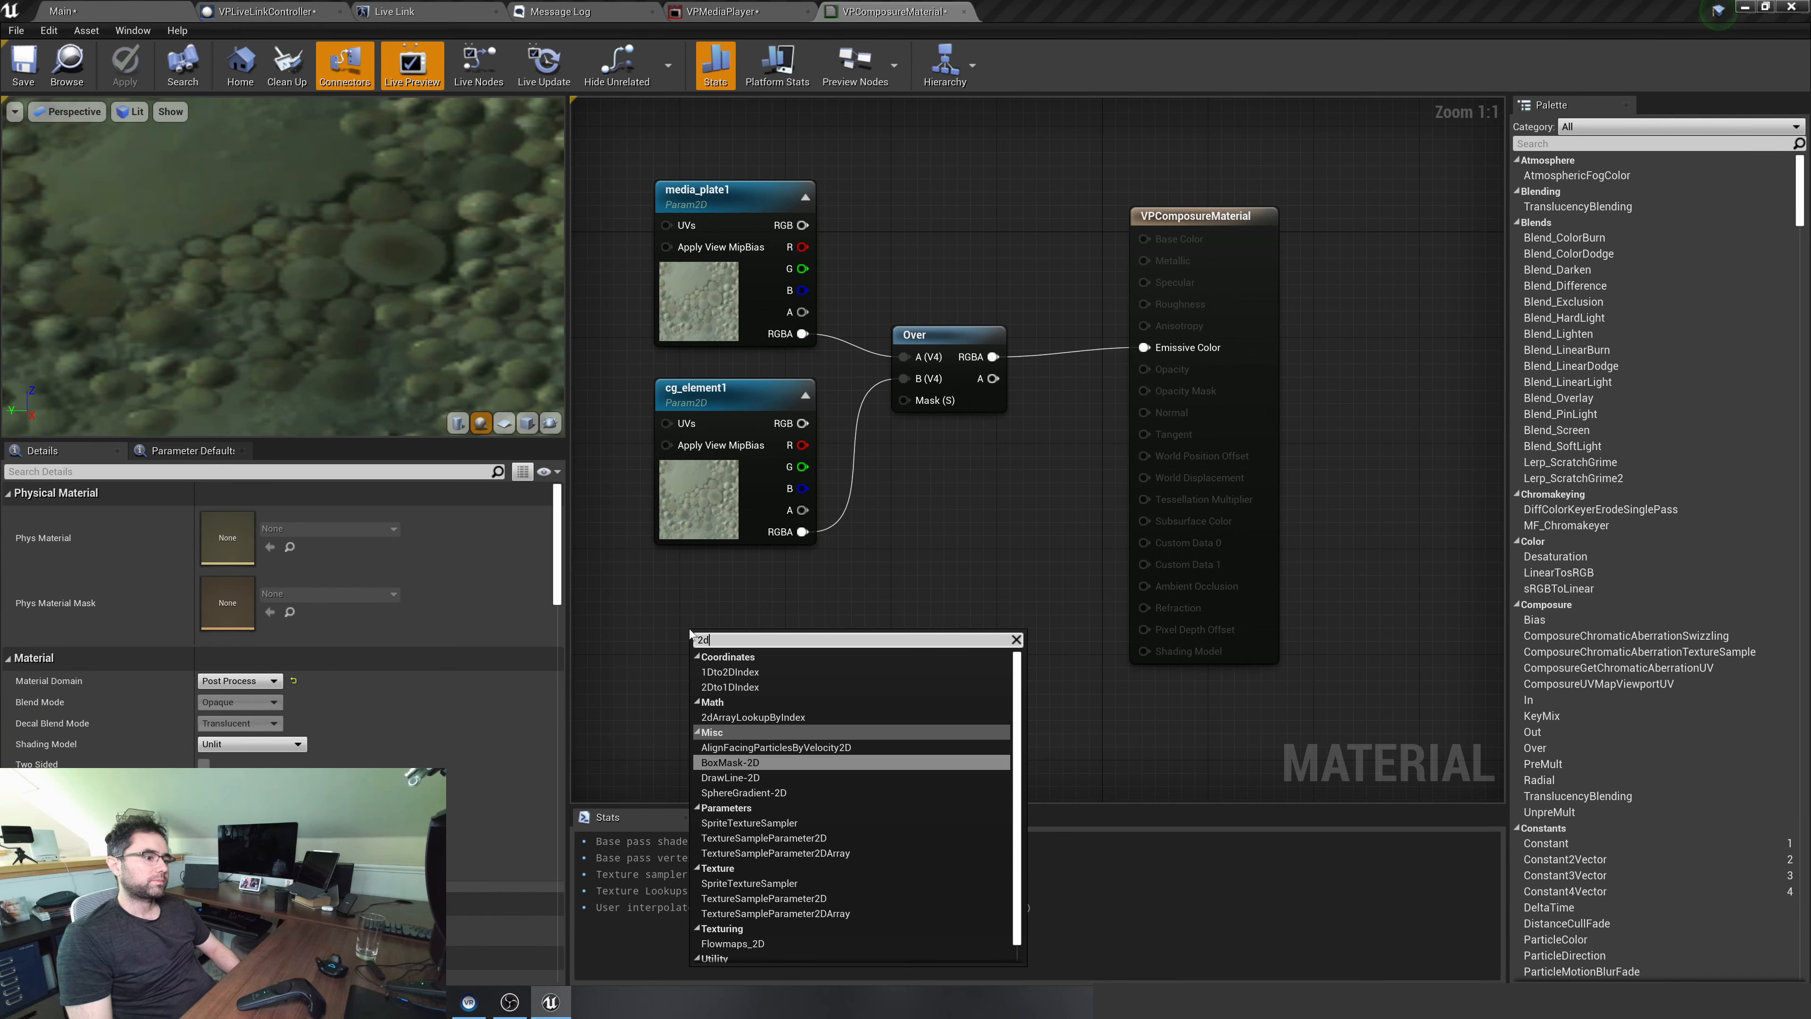
pyautogui.write(' param')
pyautogui.press('Return')
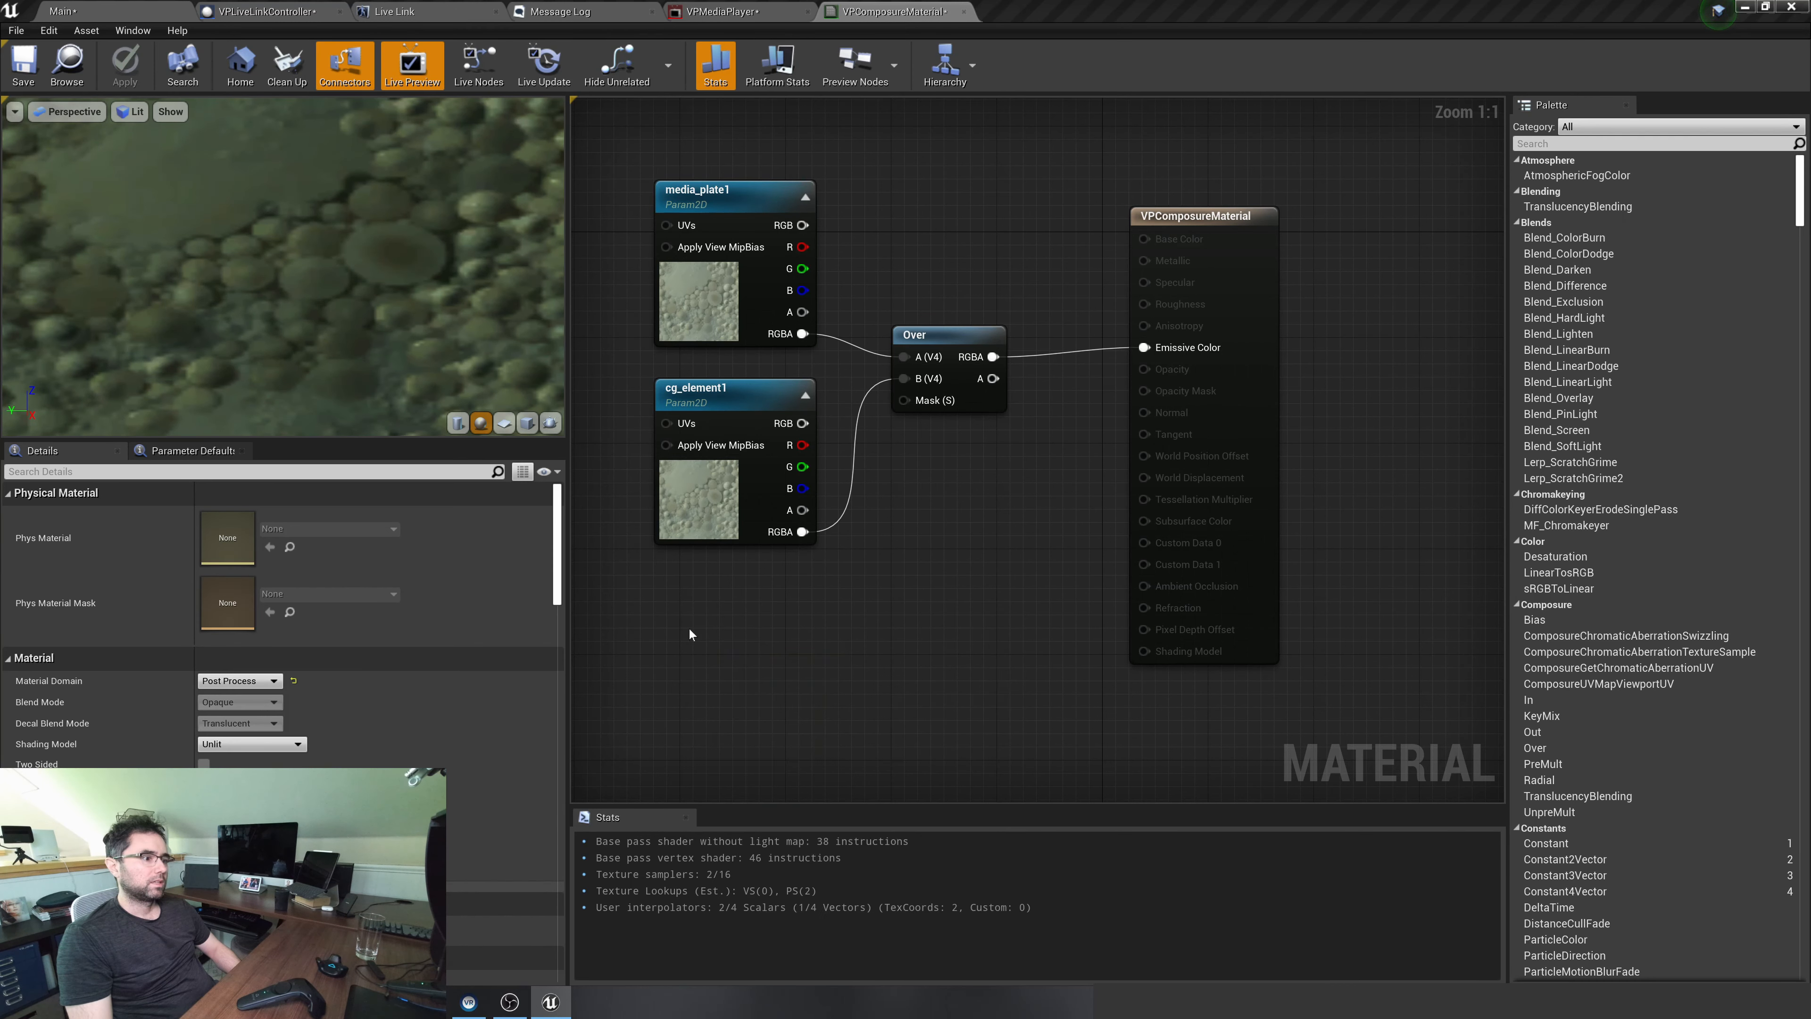
pyautogui.write('garba')
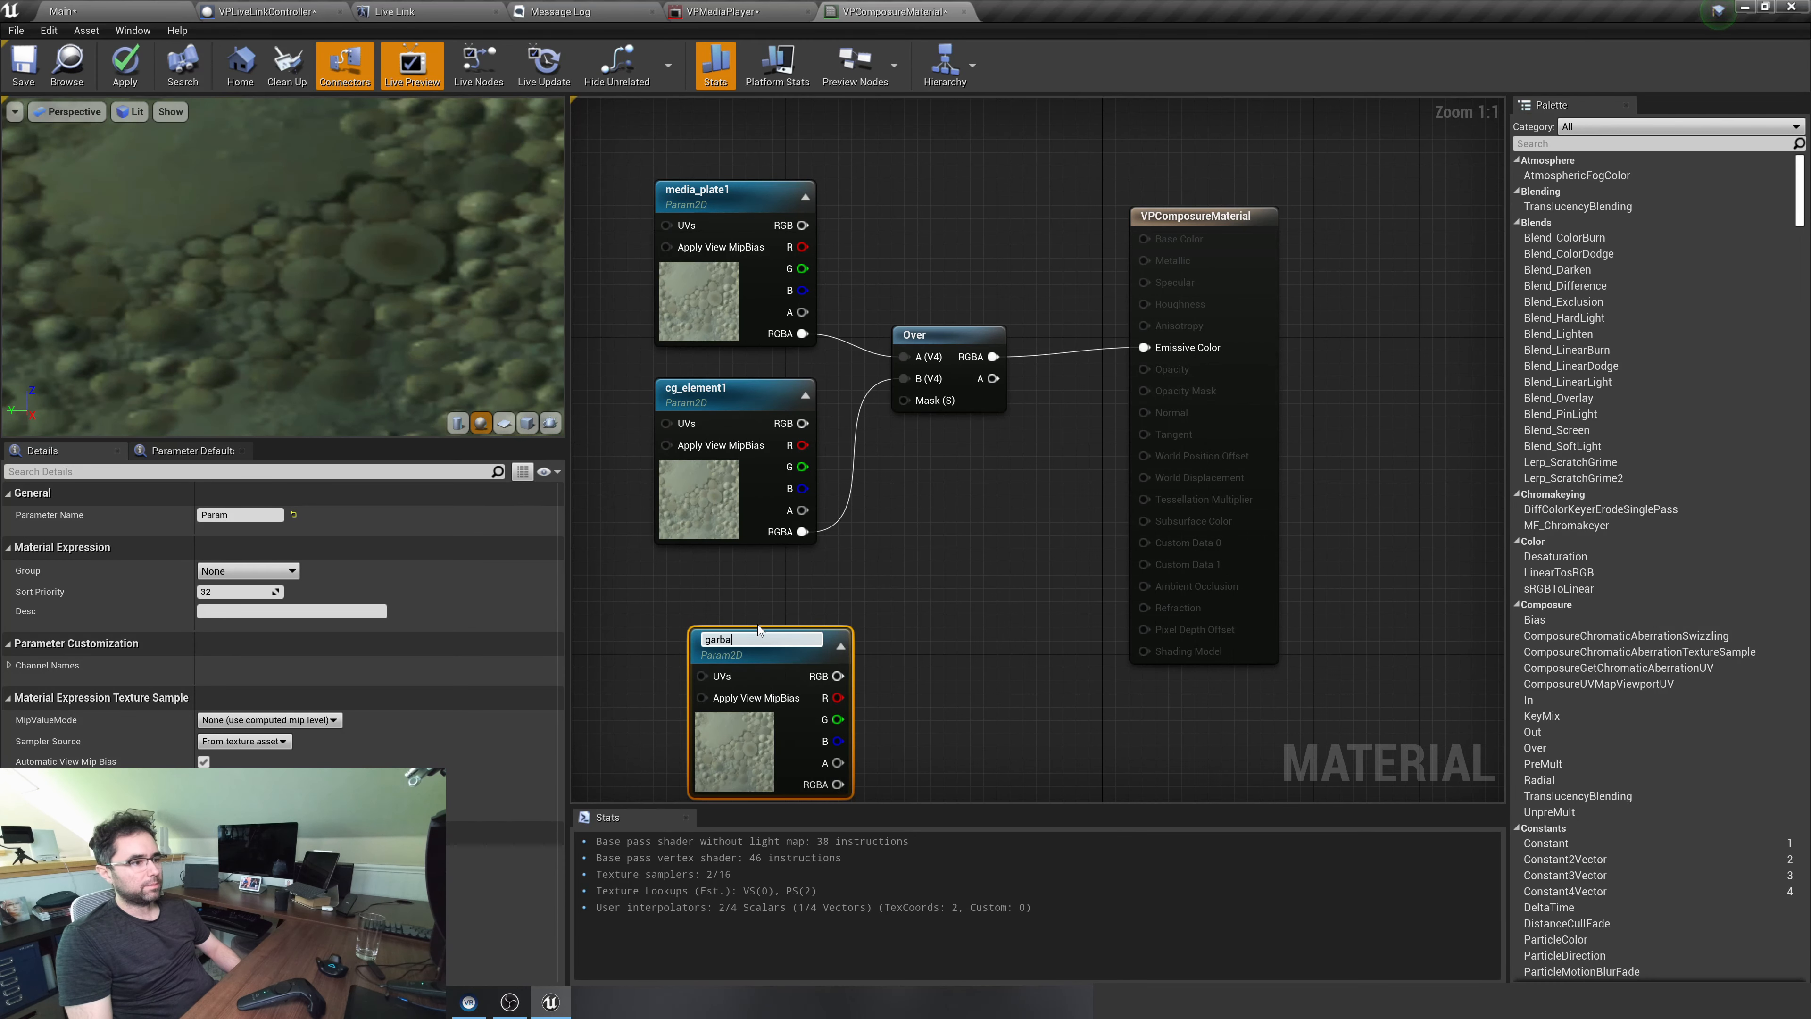
pyautogui.write('ge')
pyautogui.press('Return')
# Arrange the texture nodes as media_plate1, garbage, cg_element1 in one column and move the Over and output nodes away to make room
pyautogui.moveTo(780, 630); pyautogui.dragTo(747, 599)
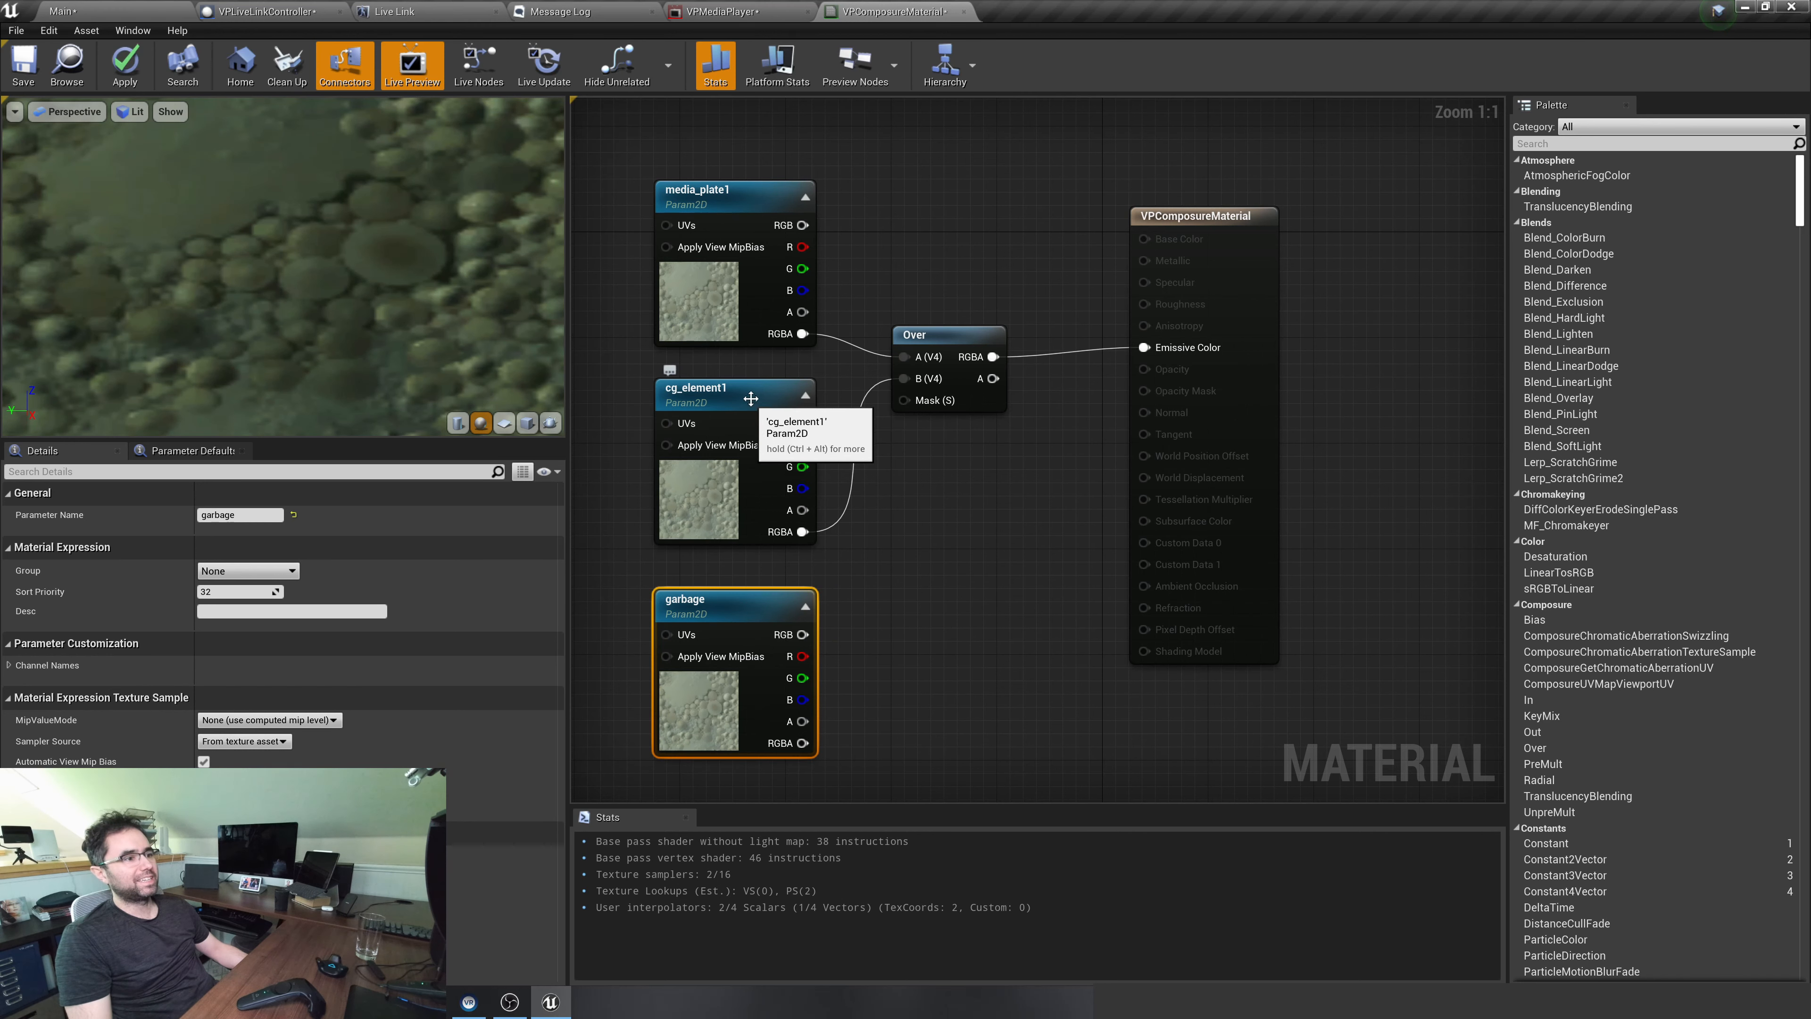
pyautogui.moveTo(751, 398); pyautogui.dragTo(702, 400)
pyautogui.moveTo(722, 183); pyautogui.dragTo(695, 157)
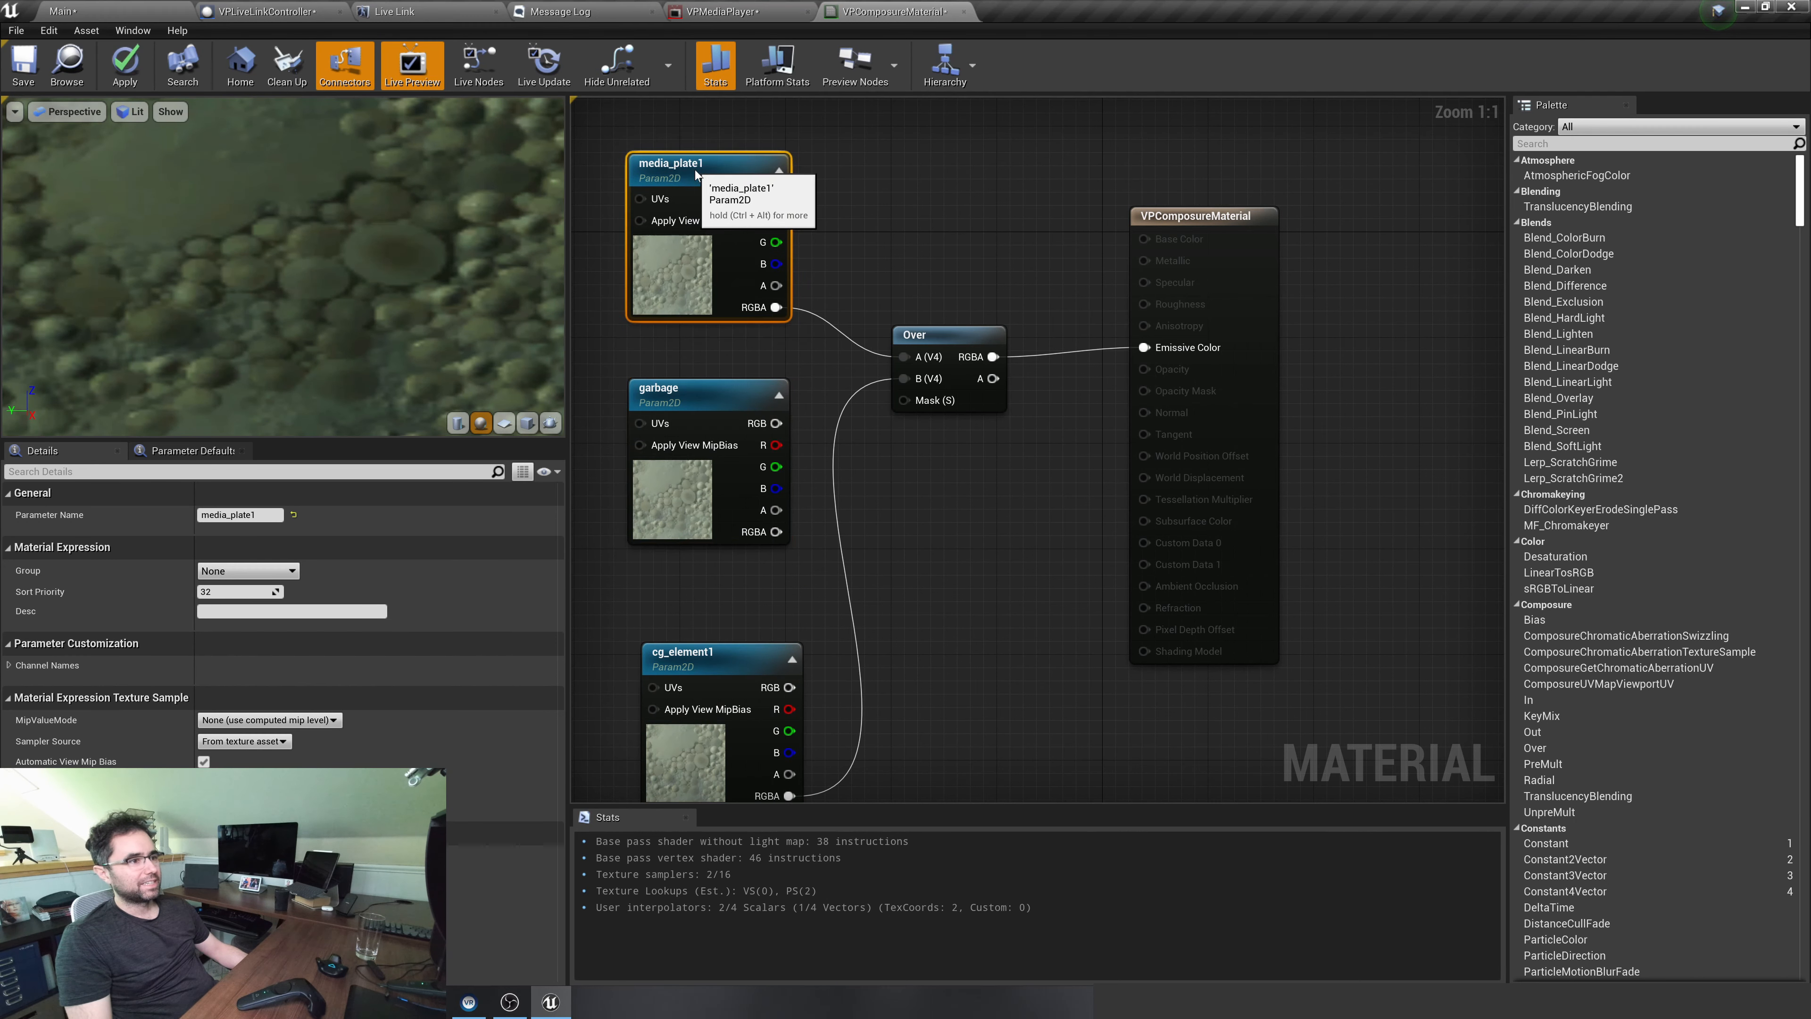
pyautogui.moveTo(725, 663); pyautogui.dragTo(710, 610)
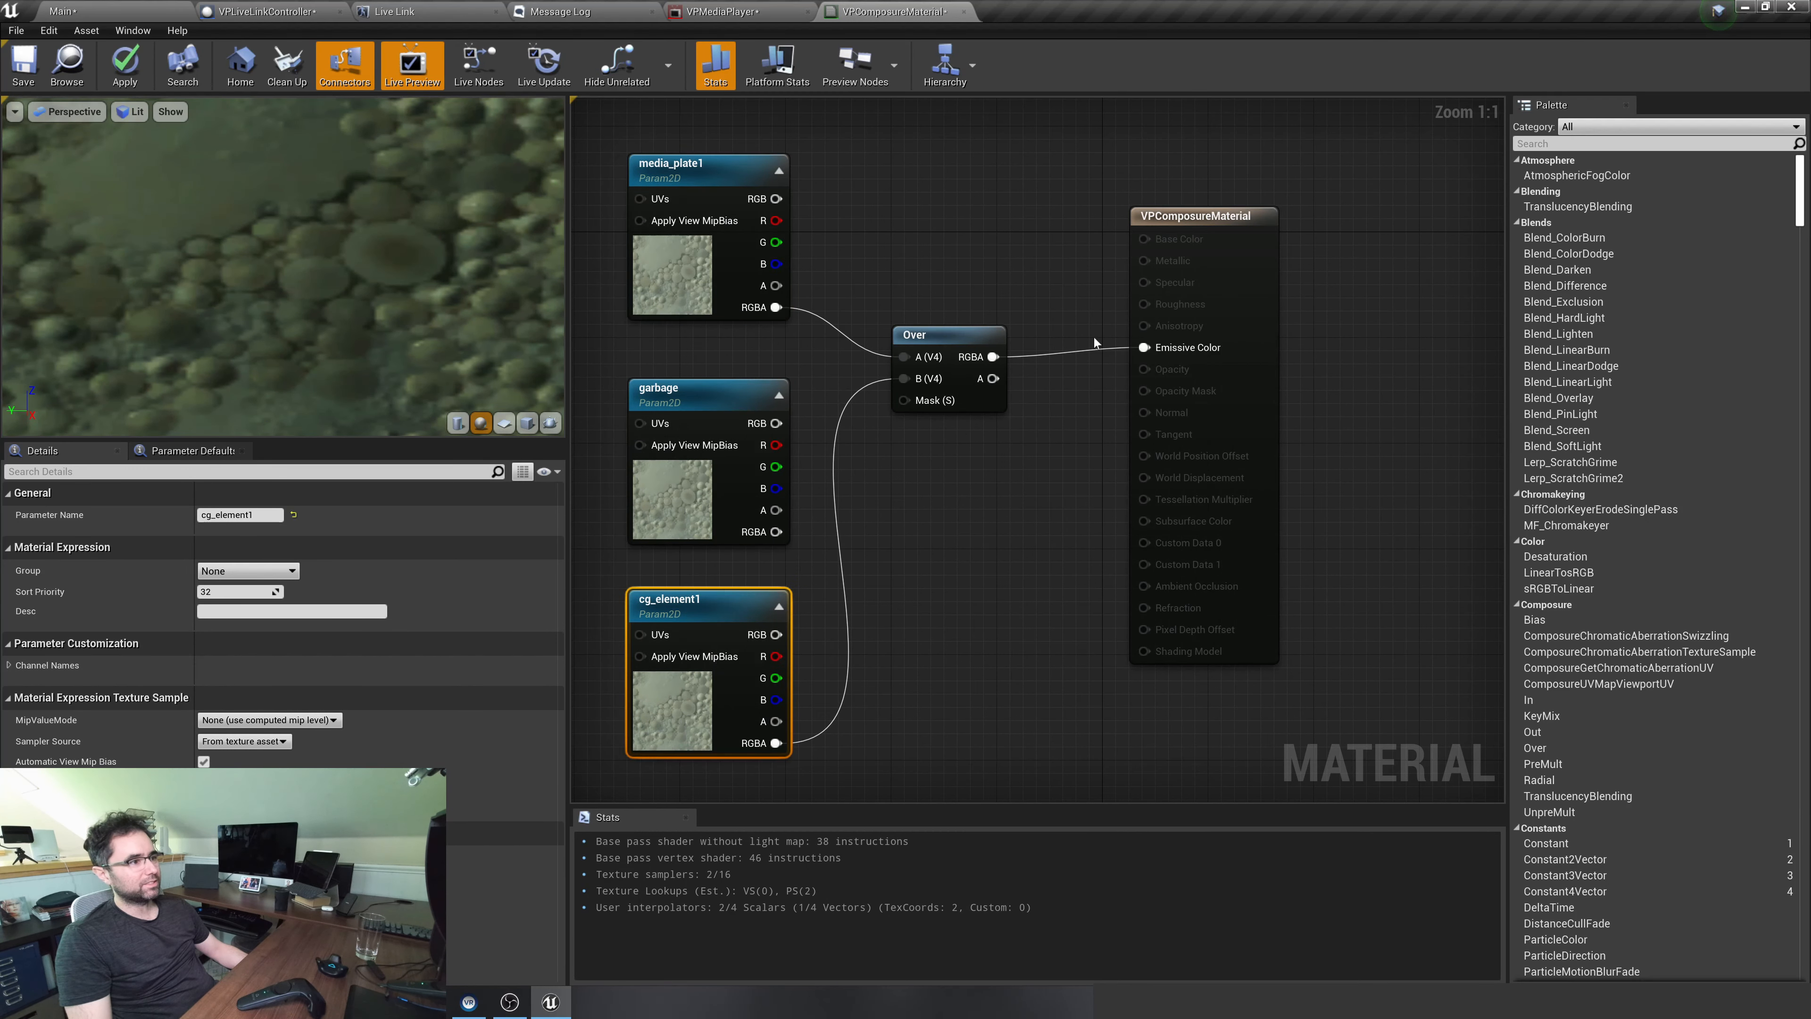
pyautogui.click(972, 341)
pyautogui.moveTo(972, 340); pyautogui.dragTo(1076, 379)
pyautogui.moveTo(1202, 222); pyautogui.dragTo(1387, 209)
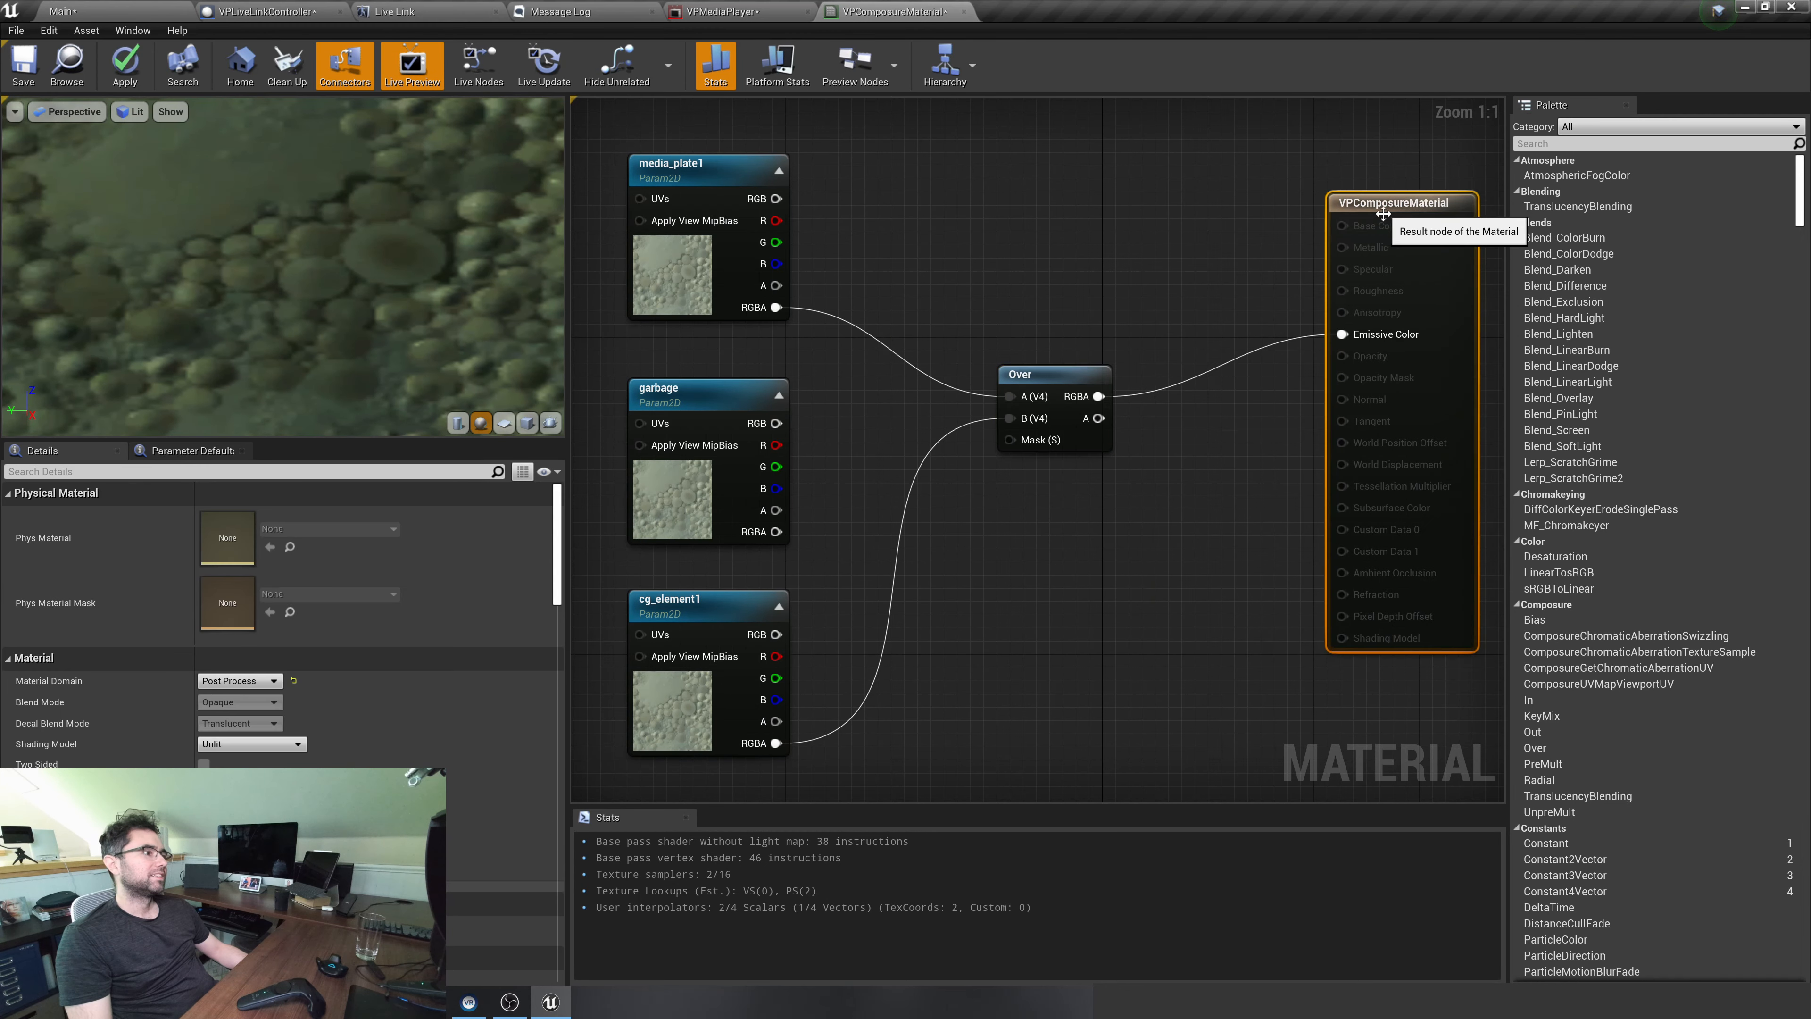
pyautogui.moveTo(1048, 376); pyautogui.dragTo(1179, 323)
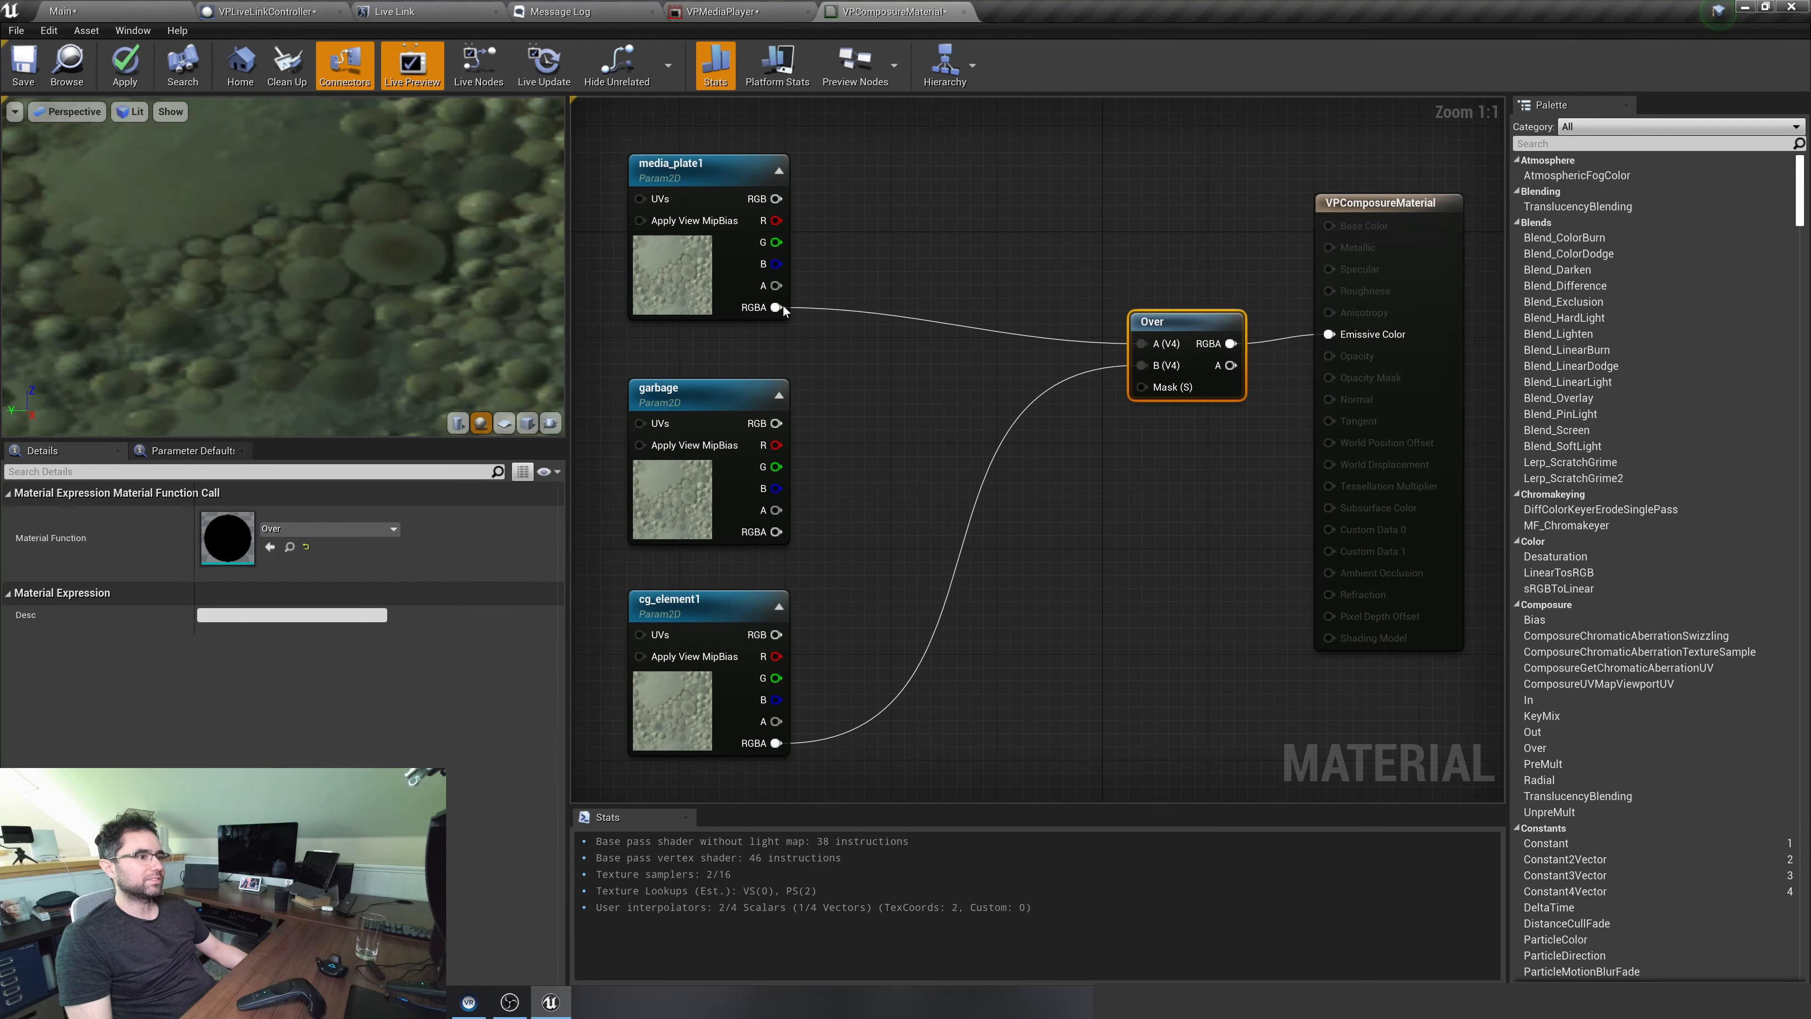
# Combine media_plate1 and garbage RGBA through an In node, feed its result into Over's A input, and apply the material
pyautogui.moveTo(859, 334); pyautogui.dragTo(859, 334)
pyautogui.write('in')
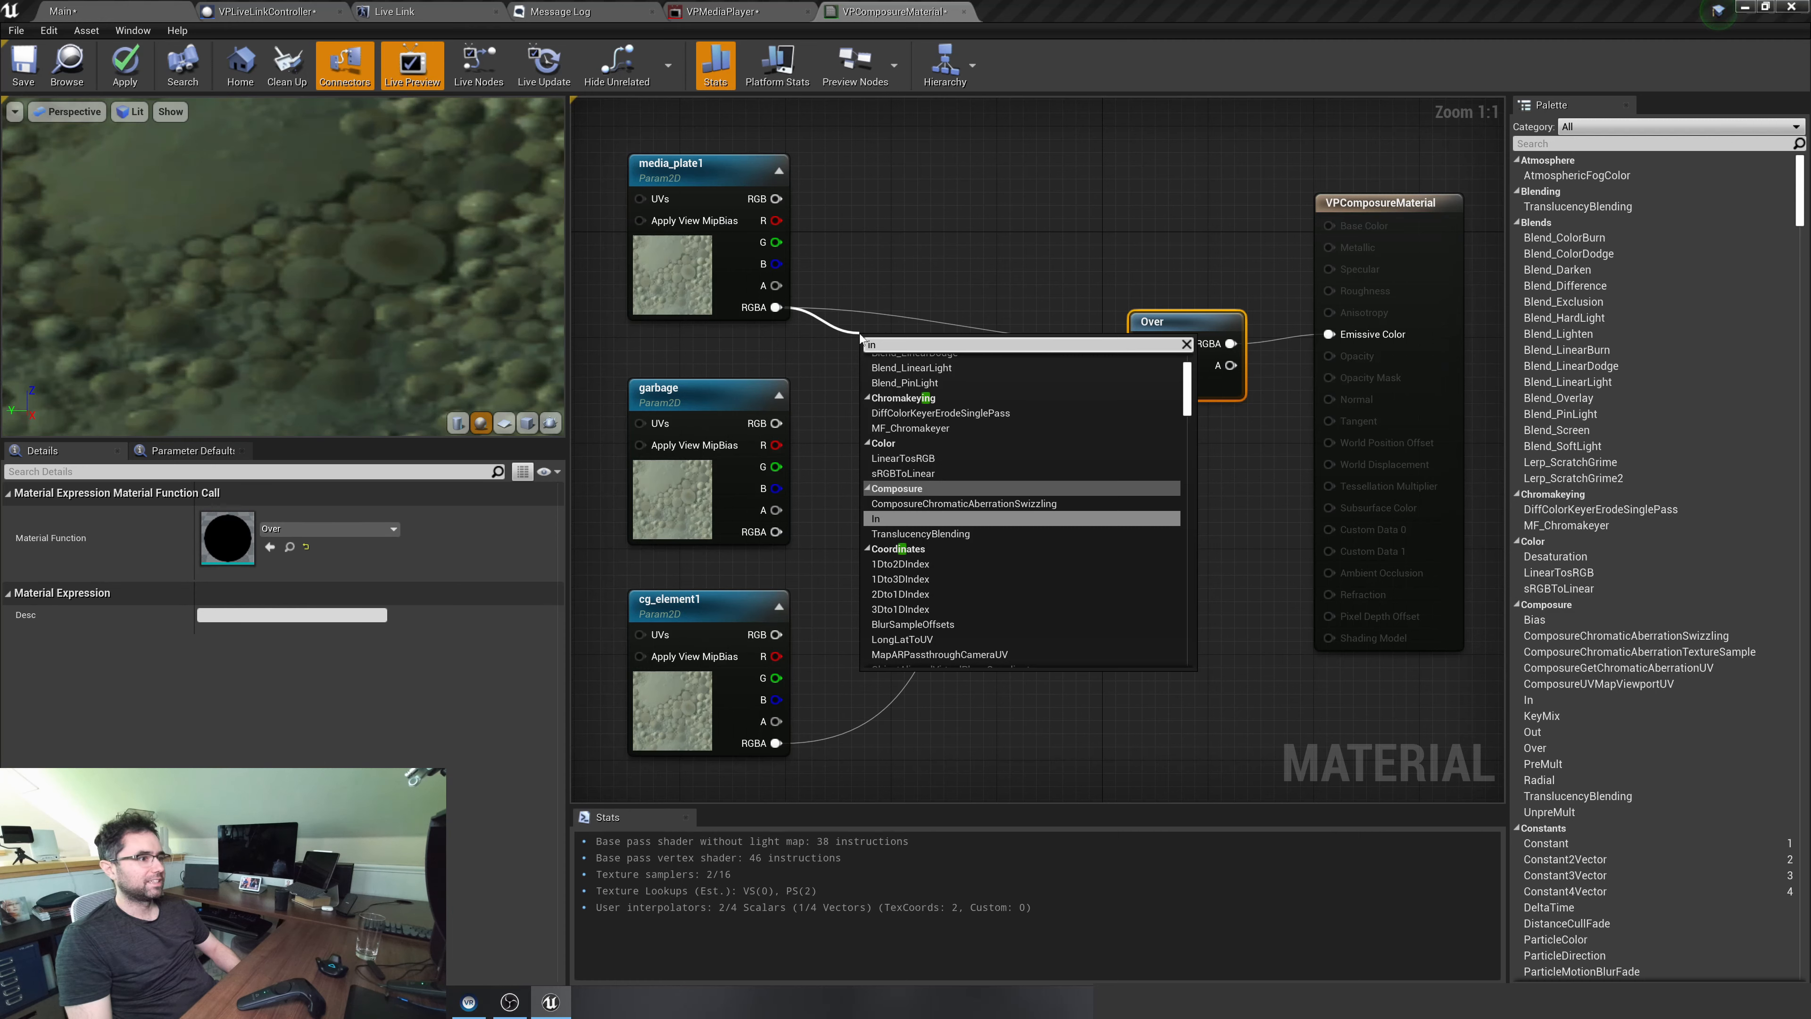
pyautogui.press('Return')
pyautogui.moveTo(776, 532); pyautogui.dragTo(892, 386)
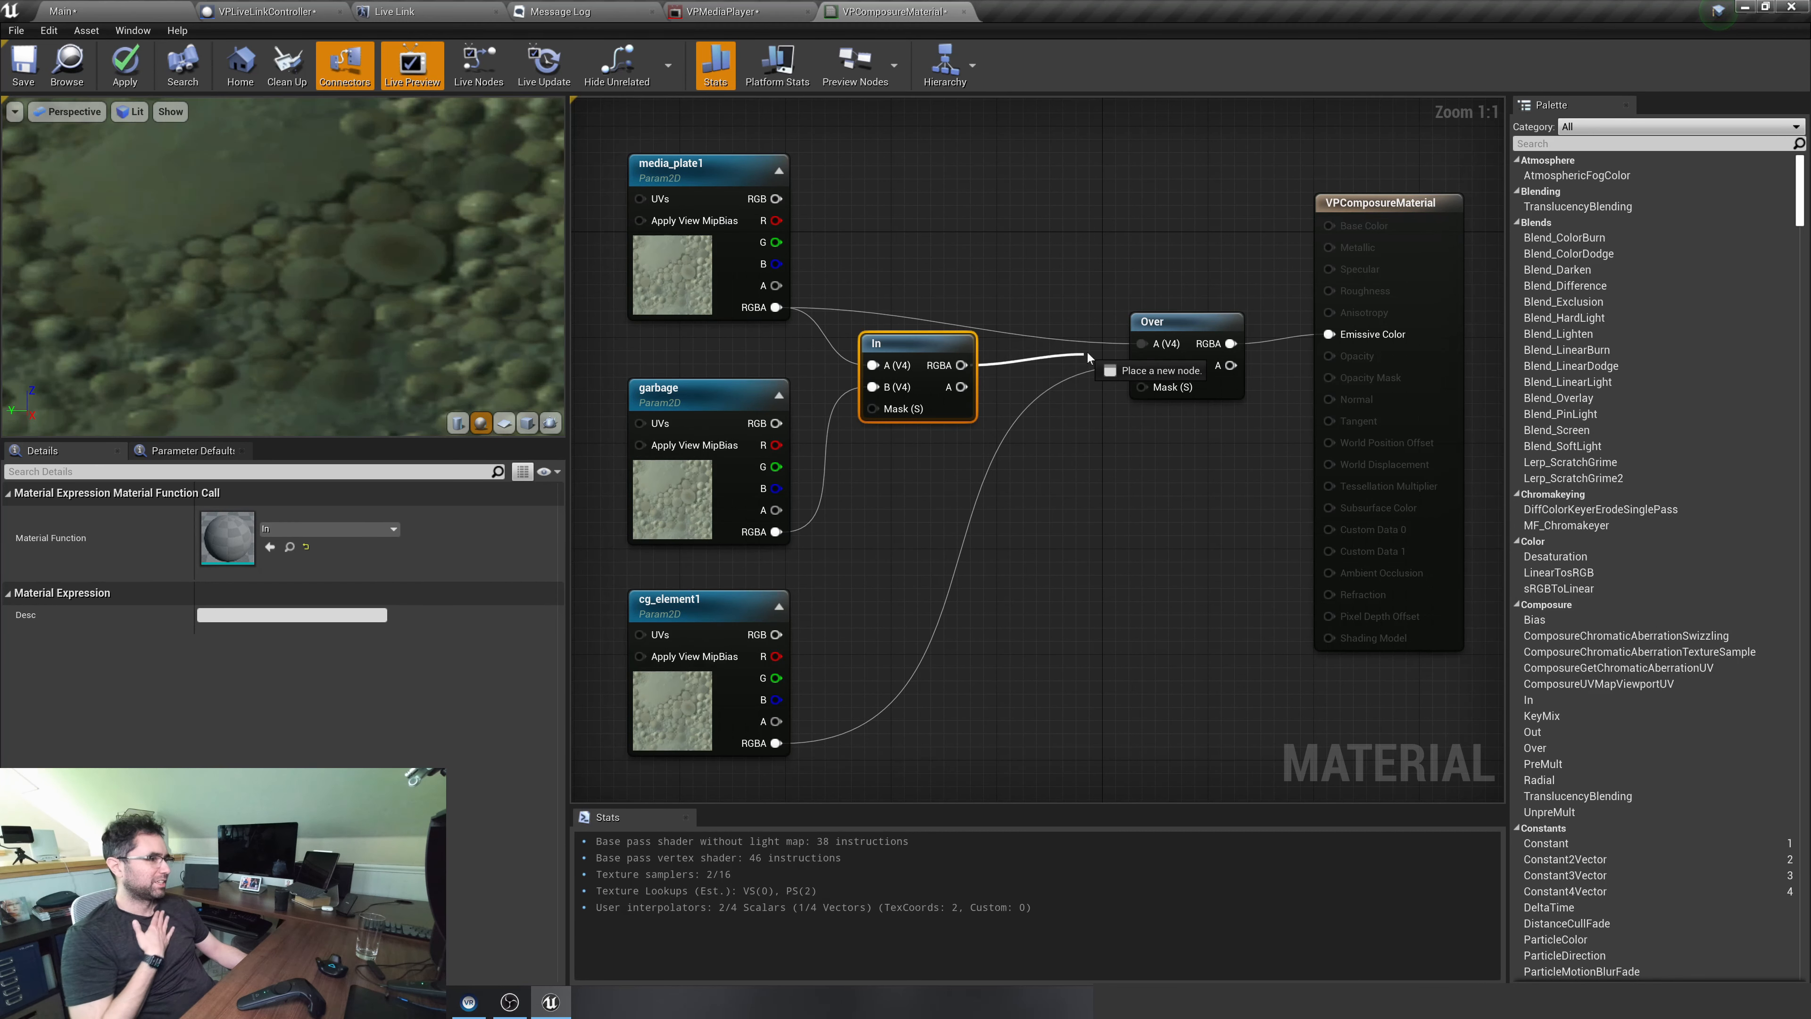
pyautogui.moveTo(1086, 353); pyautogui.dragTo(1140, 346)
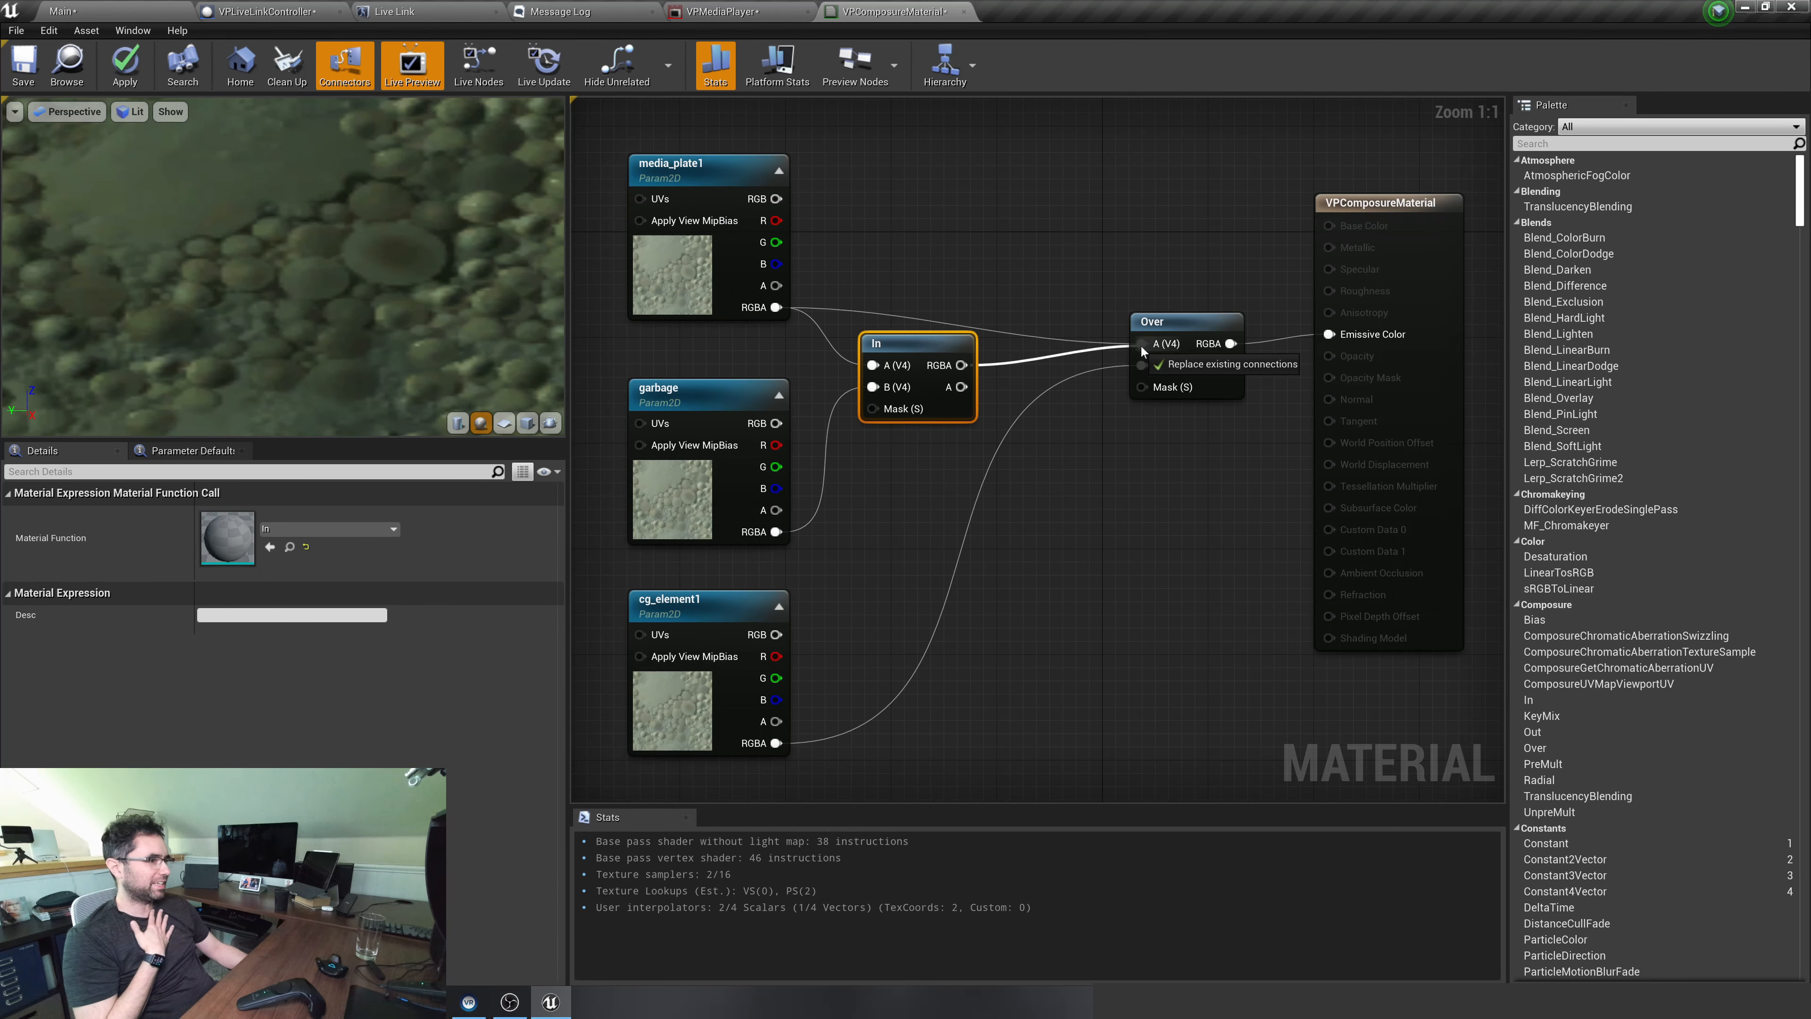
pyautogui.click(135, 81)
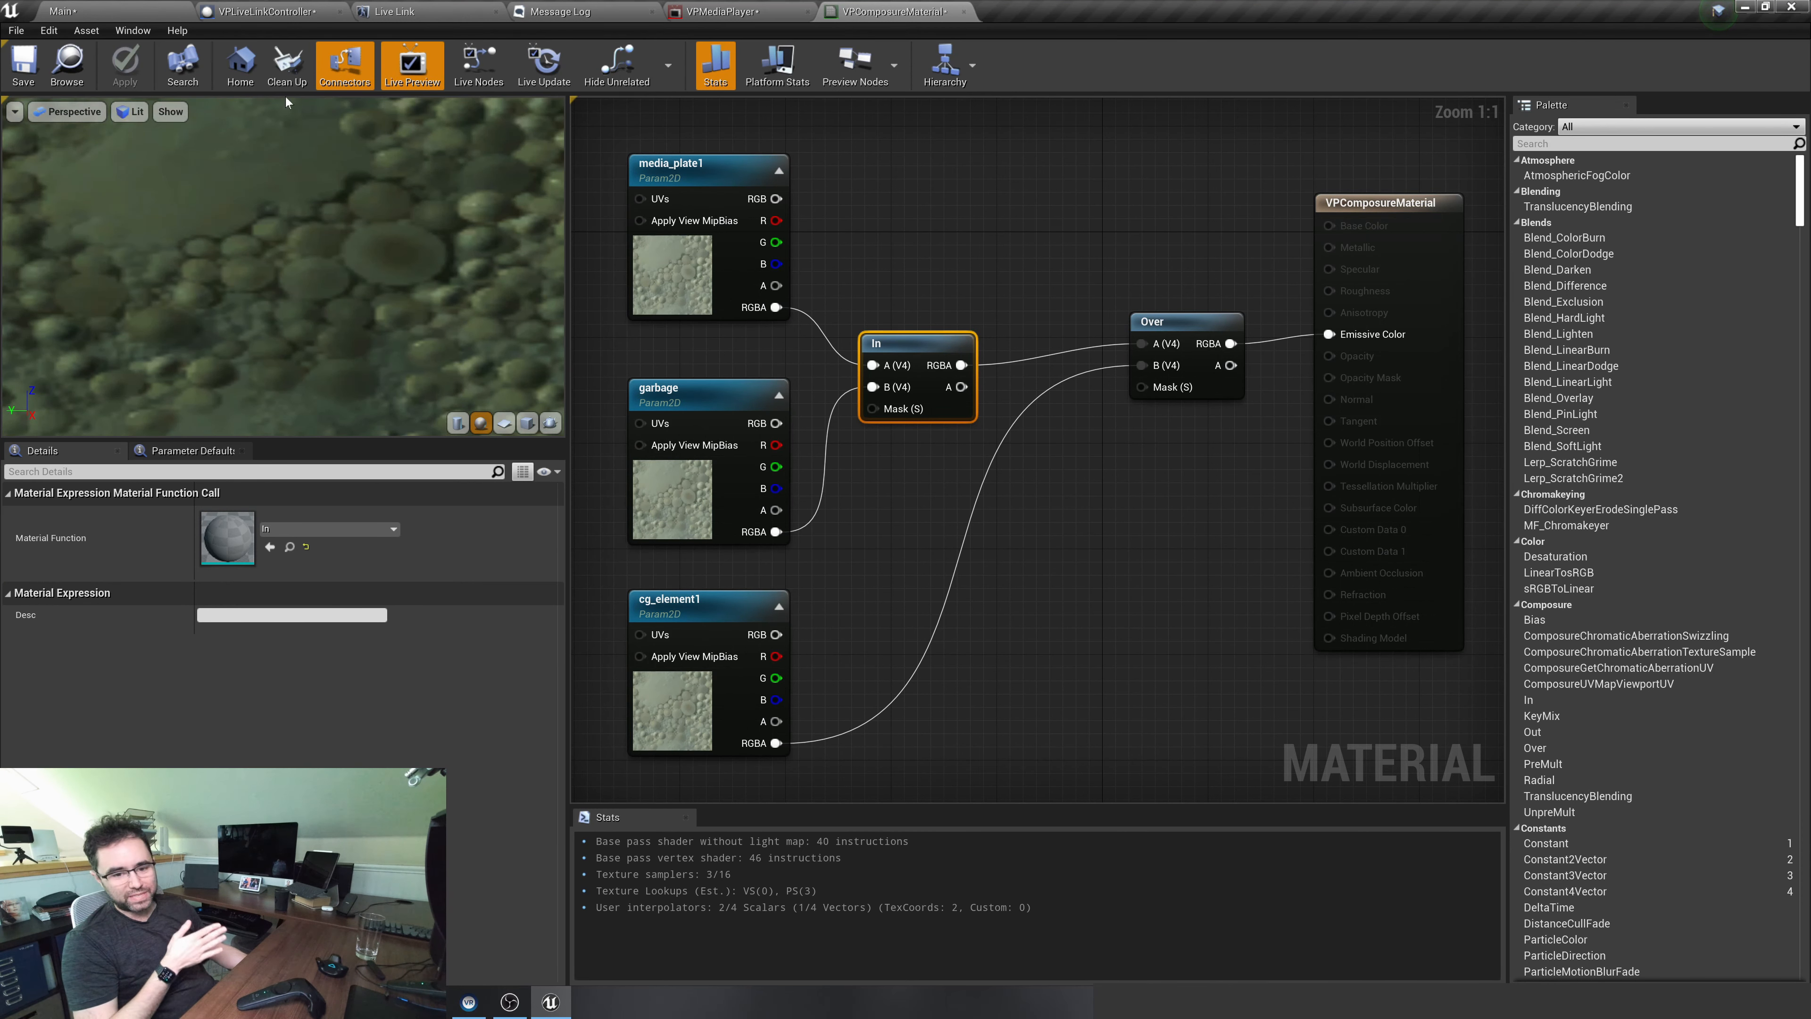
# Return to the Main level and compare the previews of garbage, media_plate1 and the VPComposure composite
pyautogui.click(109, 15)
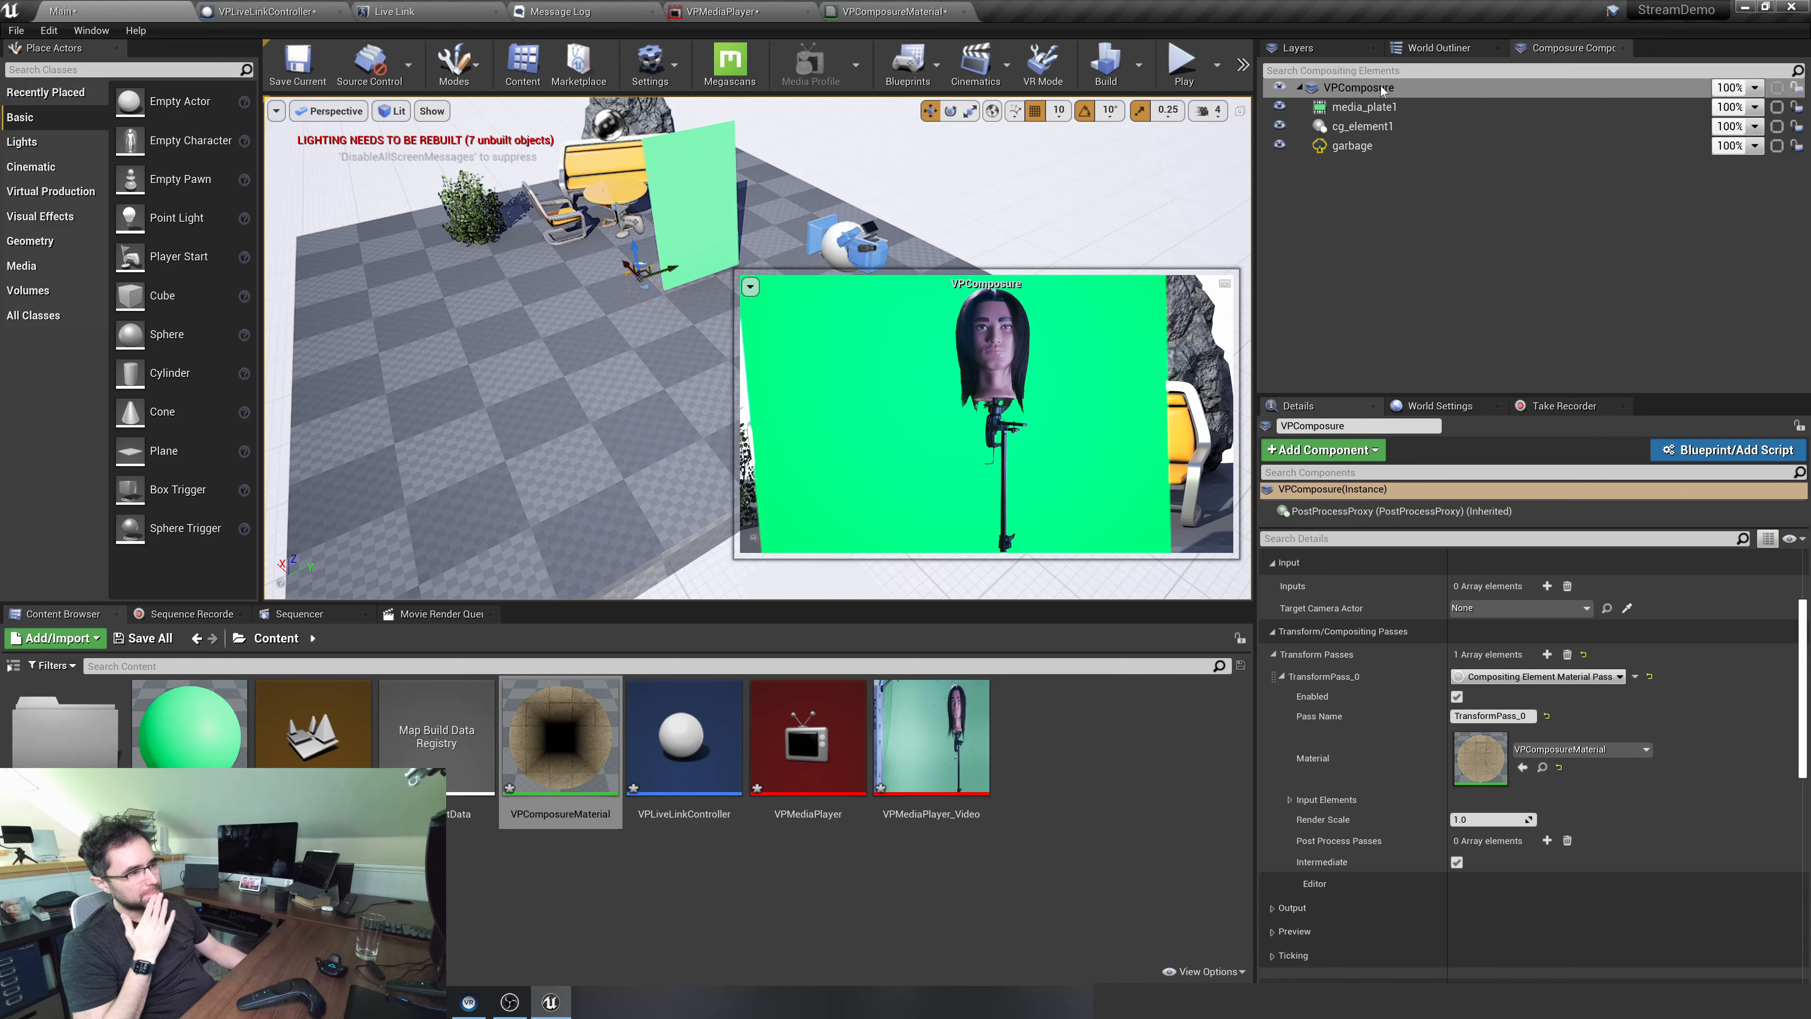
pyautogui.click(1400, 143)
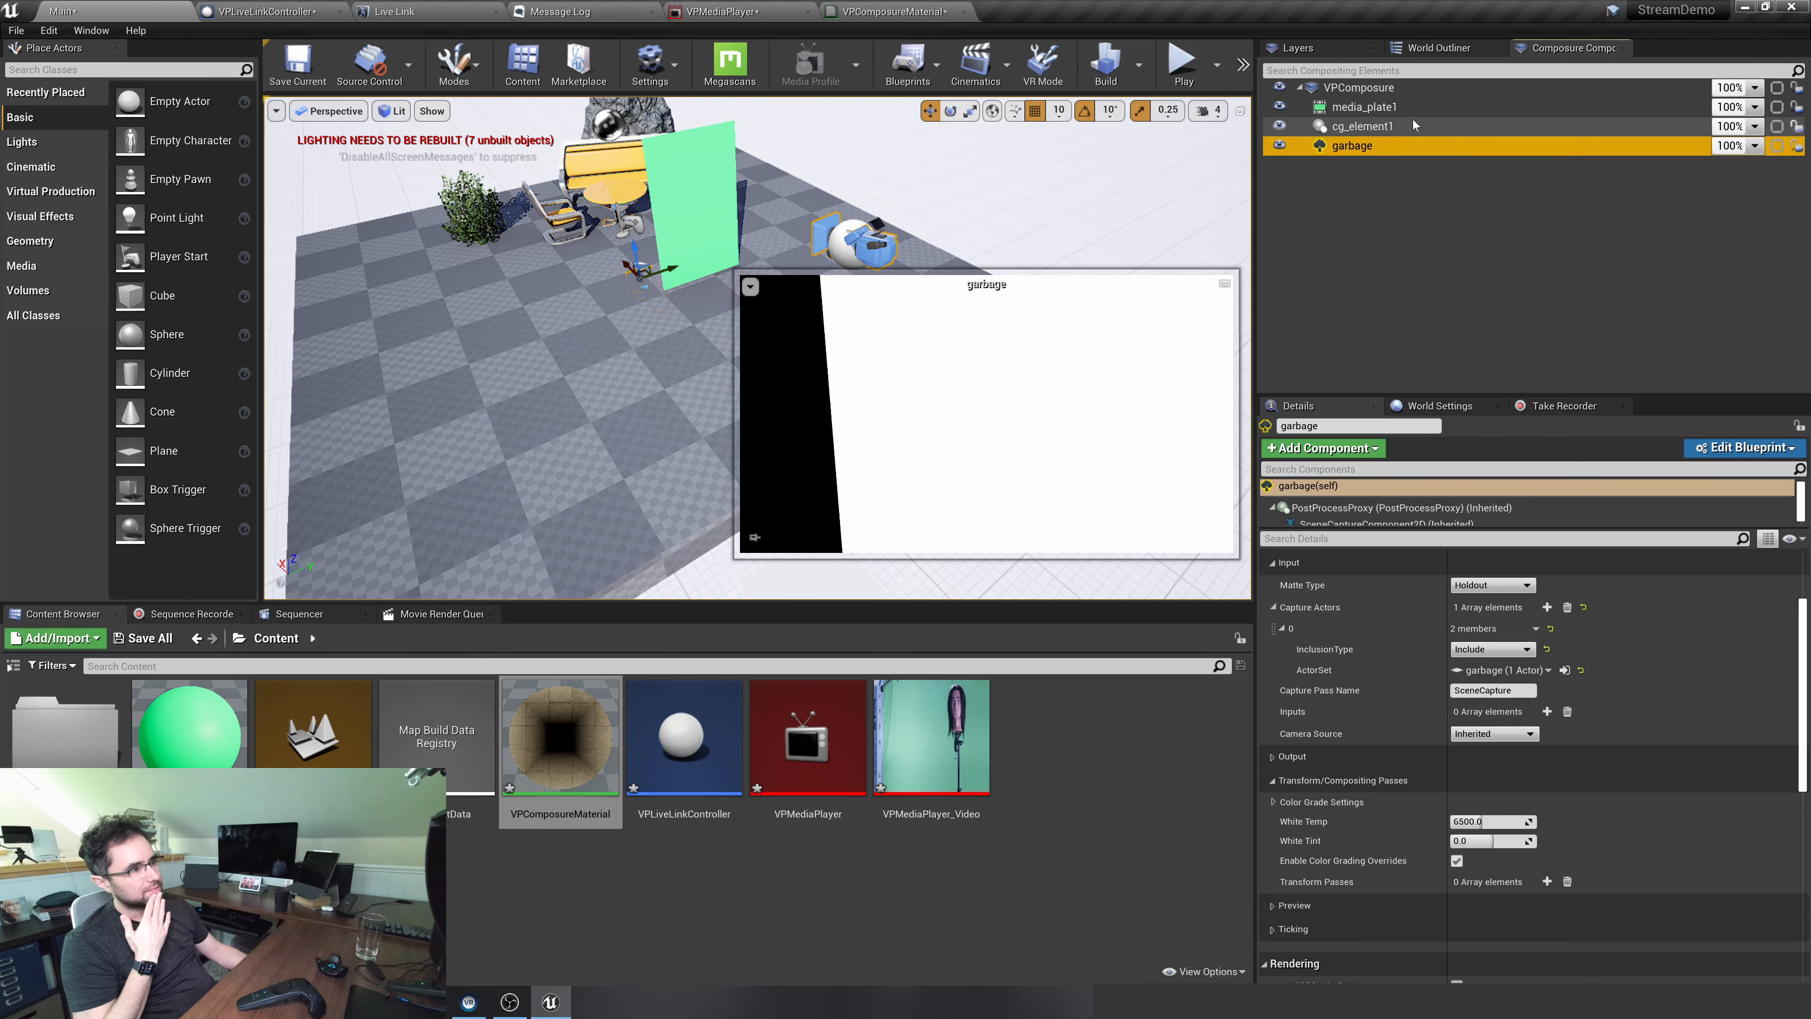
pyautogui.click(1412, 122)
pyautogui.click(1413, 107)
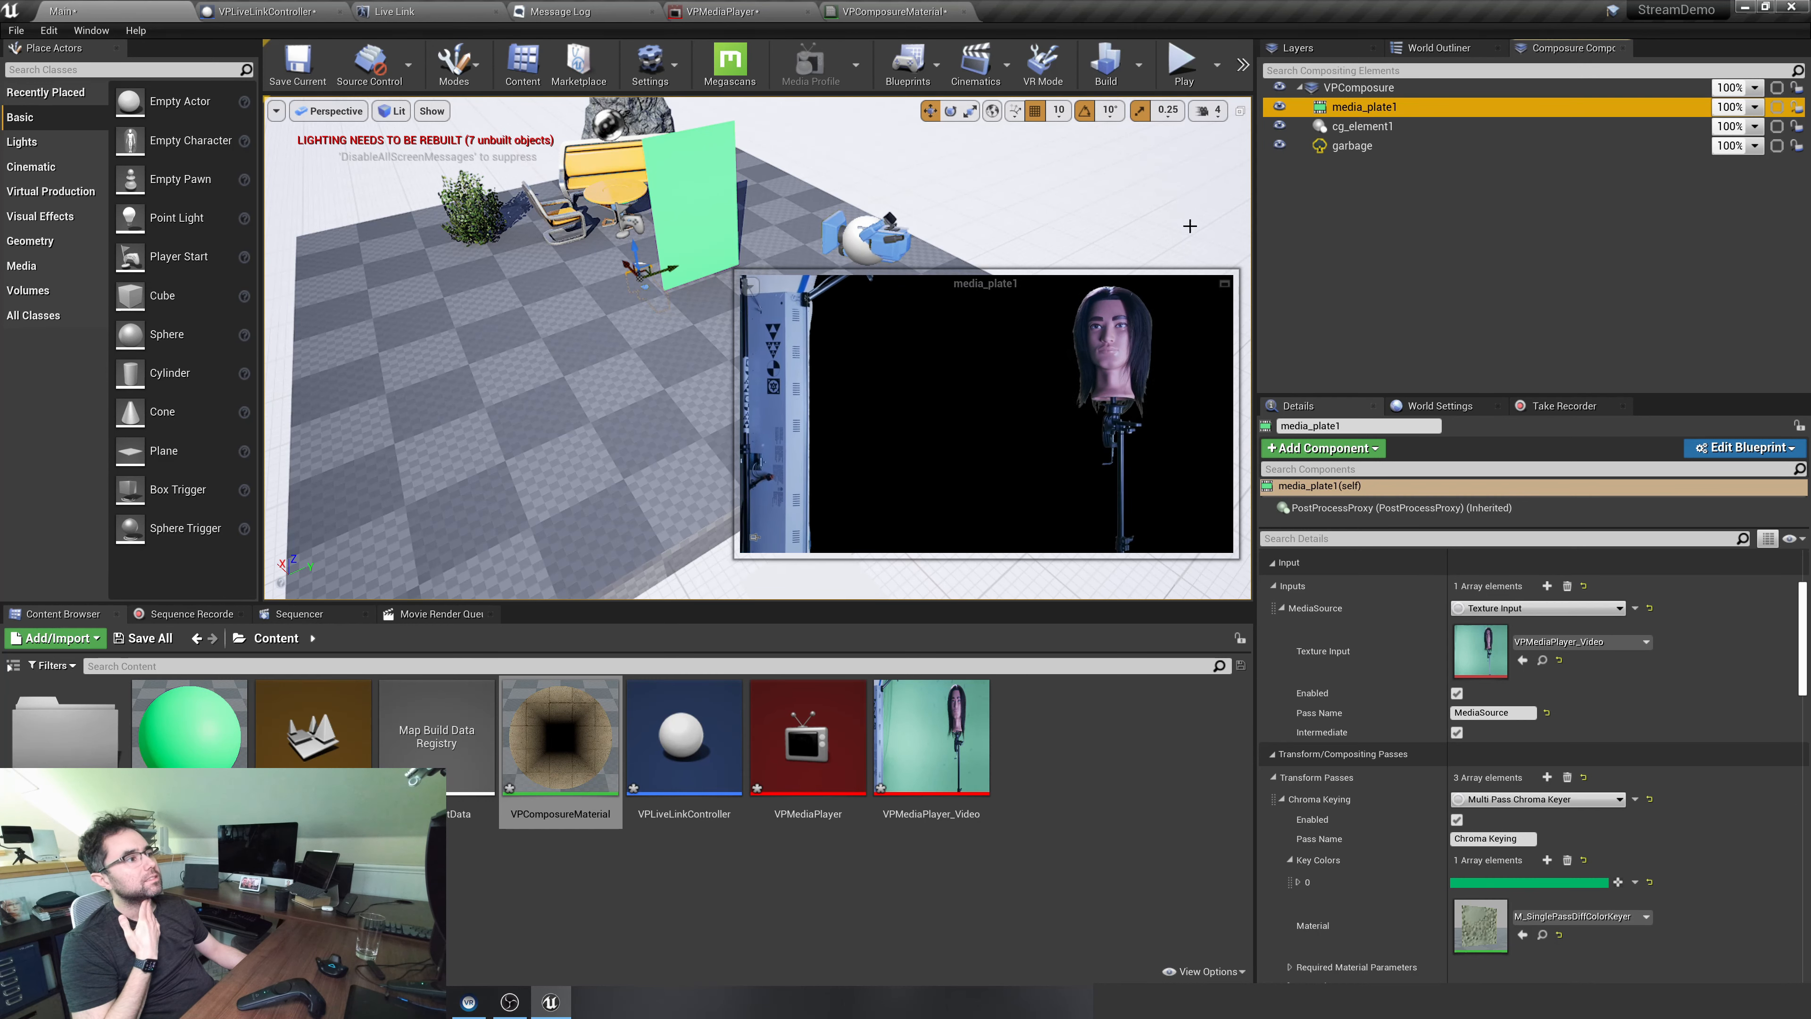
pyautogui.click(1383, 87)
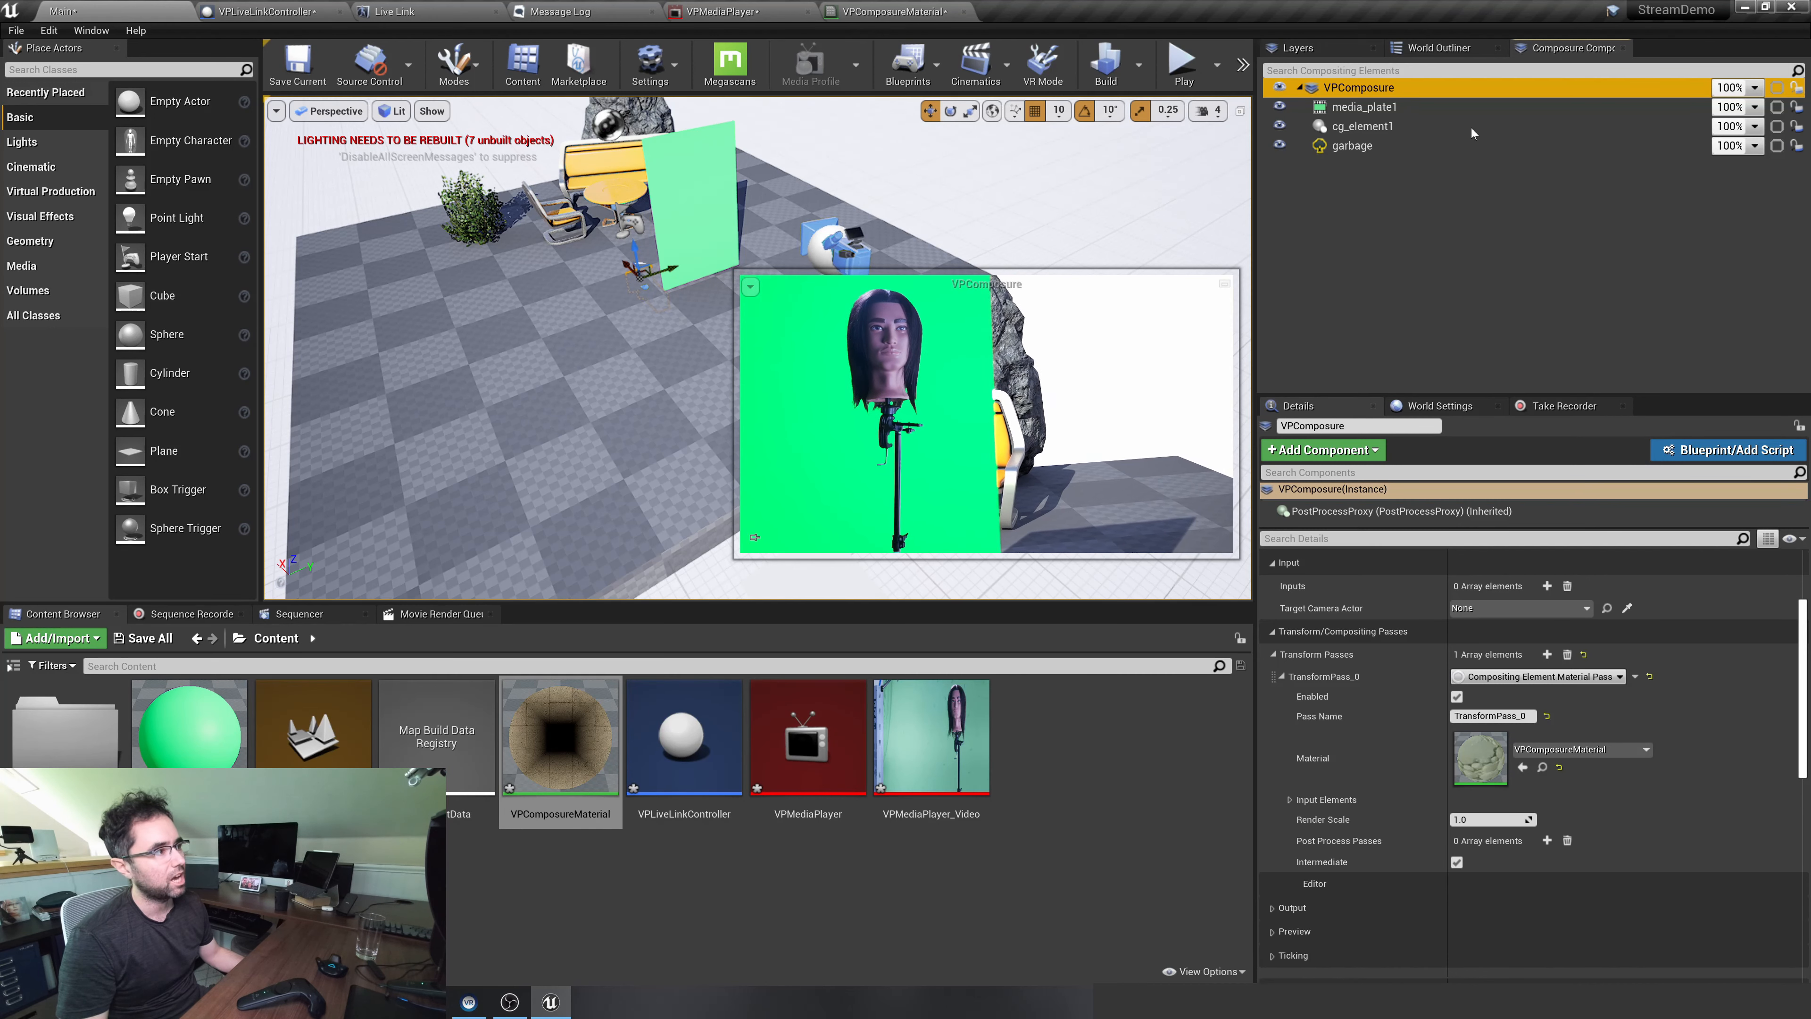
# Add a capture actors entry to cg_element1 that excludes the garbage layer from its scene capture
pyautogui.click(1391, 127)
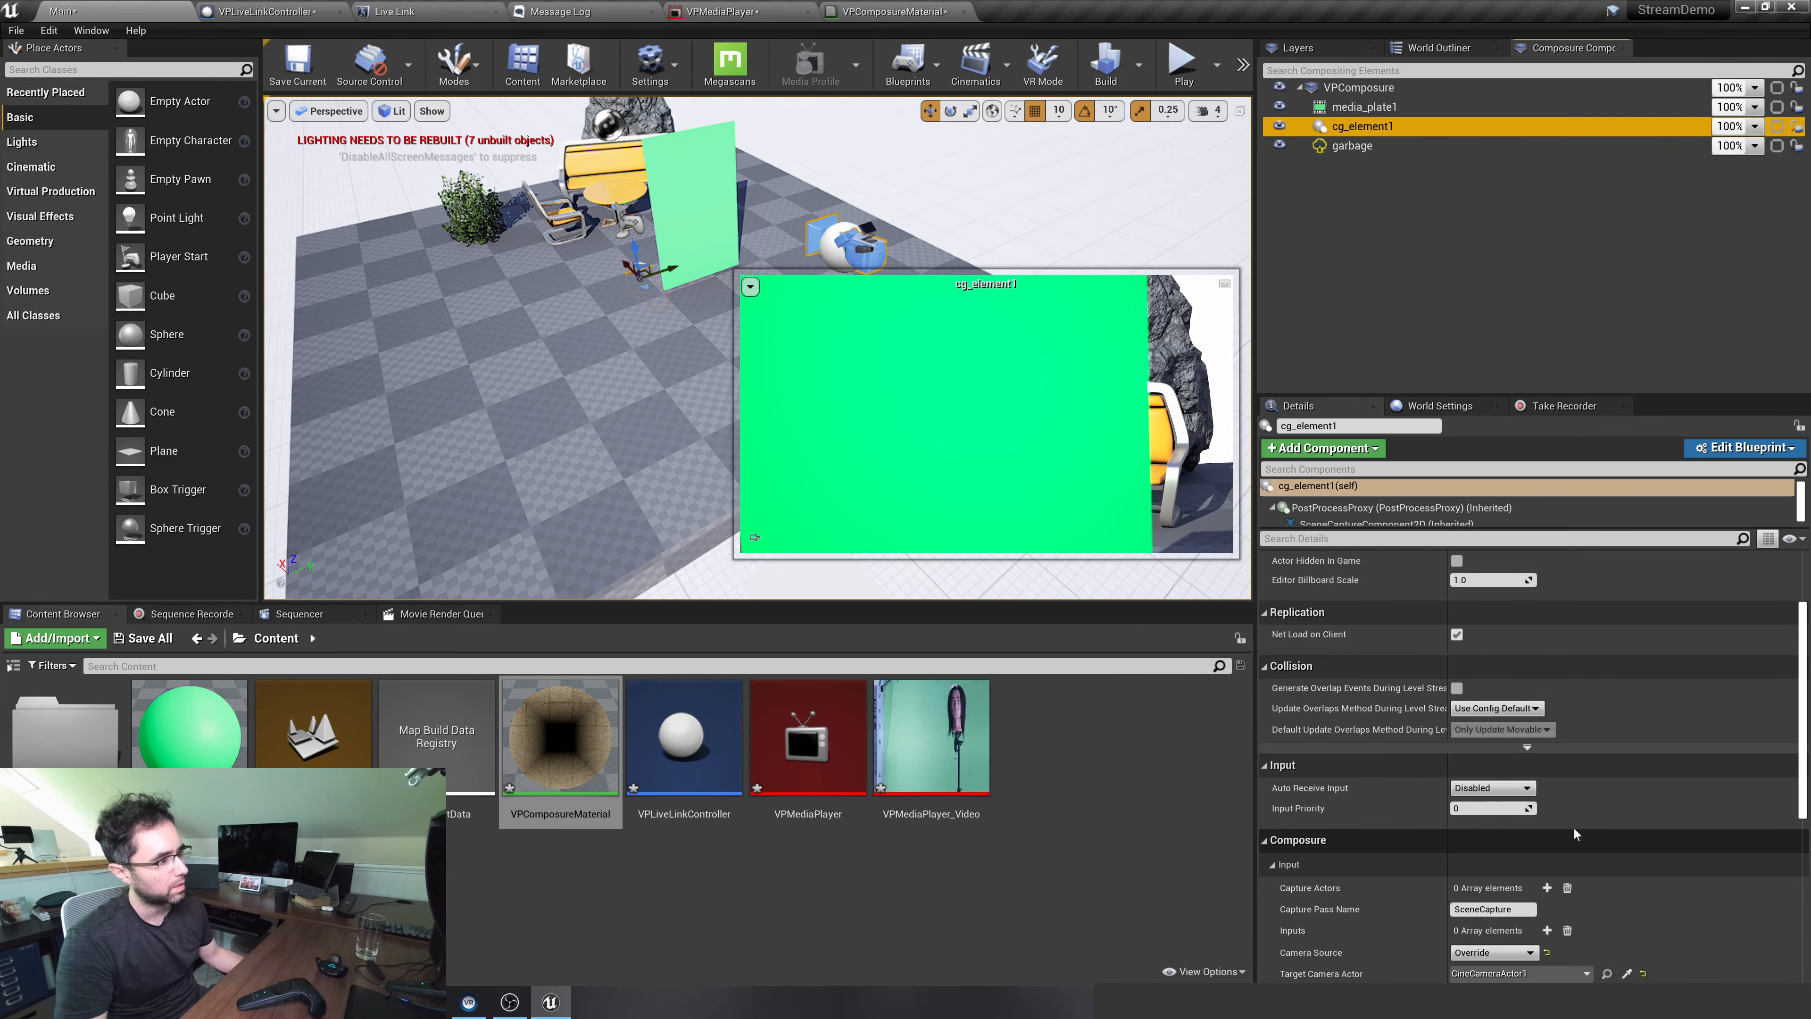
pyautogui.scroll(-5, 1474, 716)
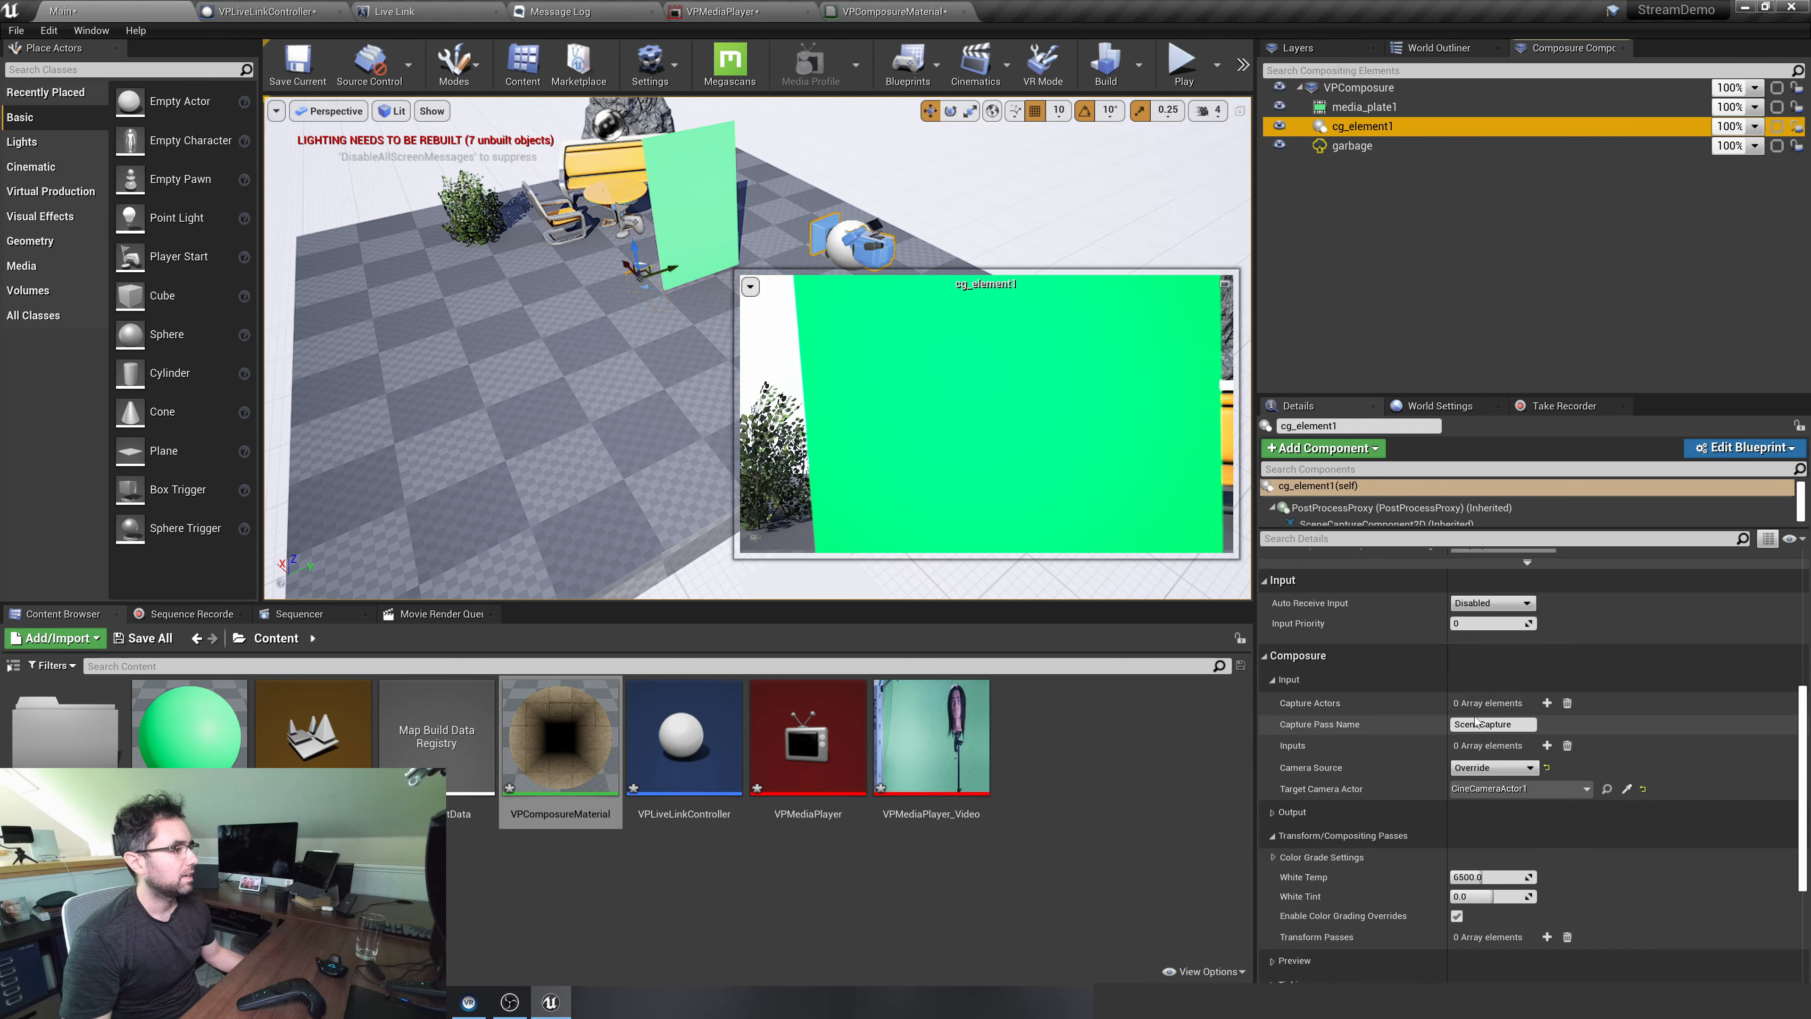
pyautogui.click(1548, 703)
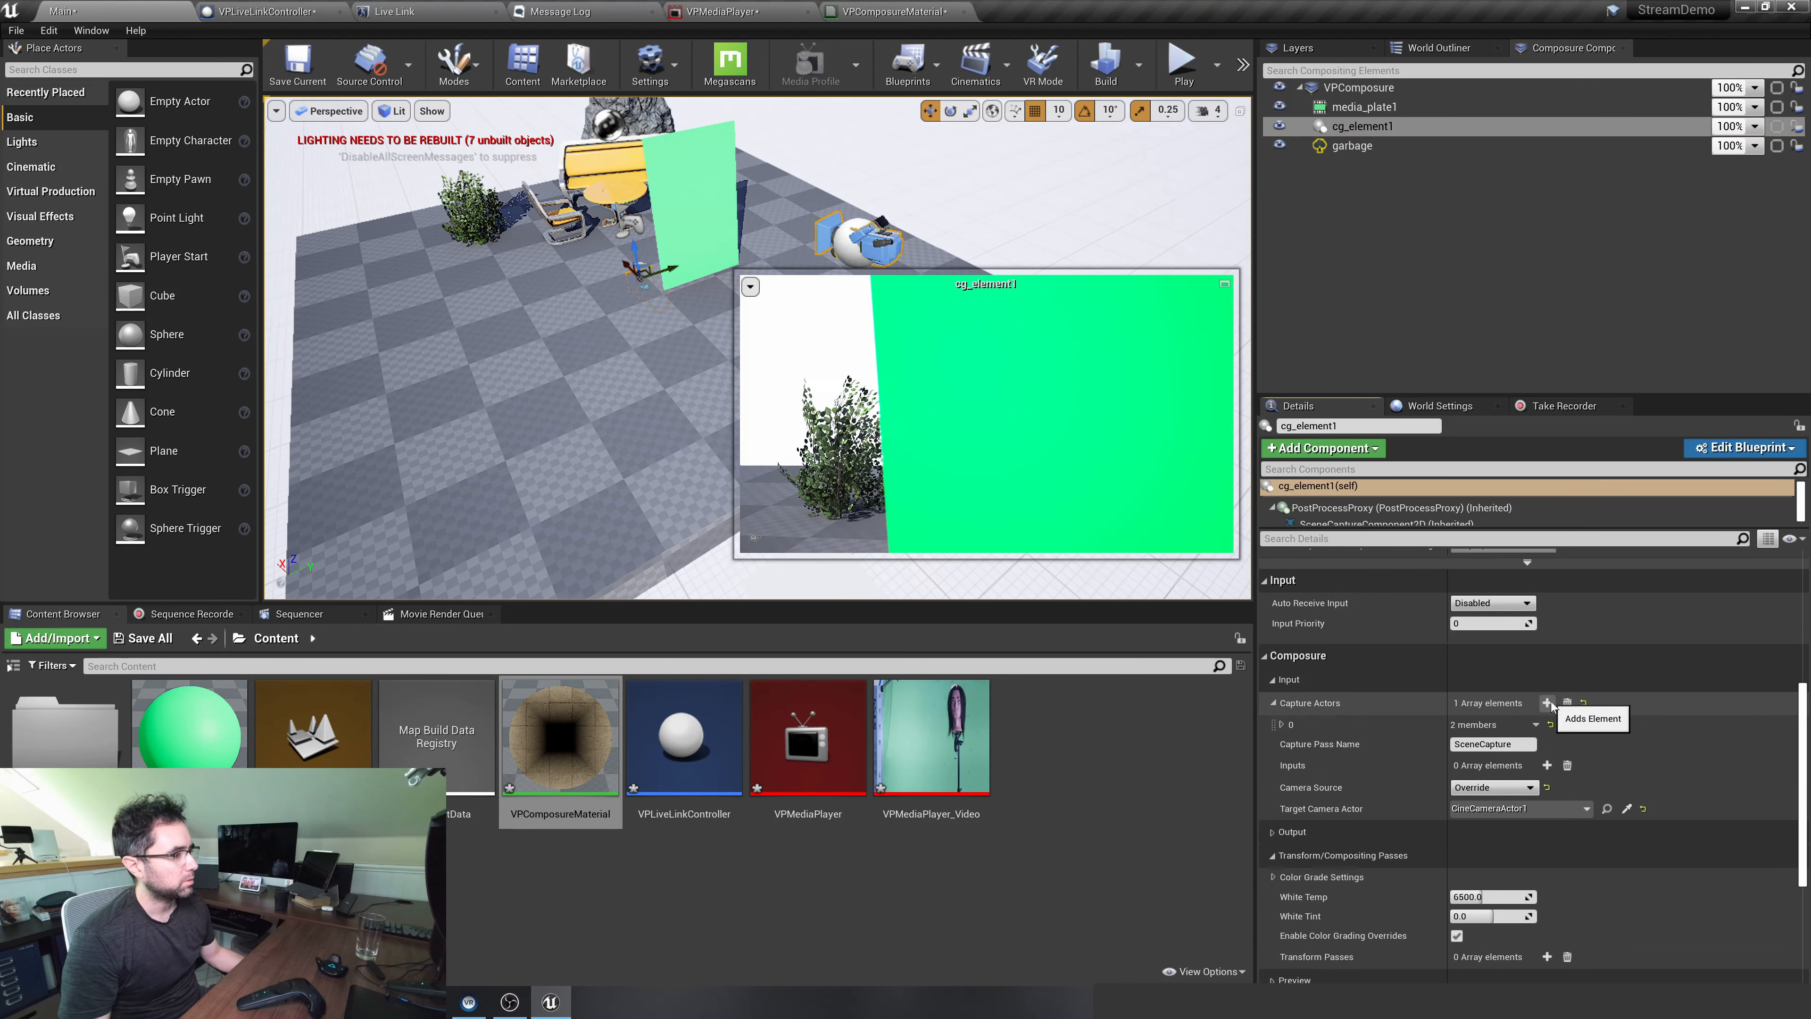
pyautogui.click(1282, 723)
pyautogui.click(1493, 769)
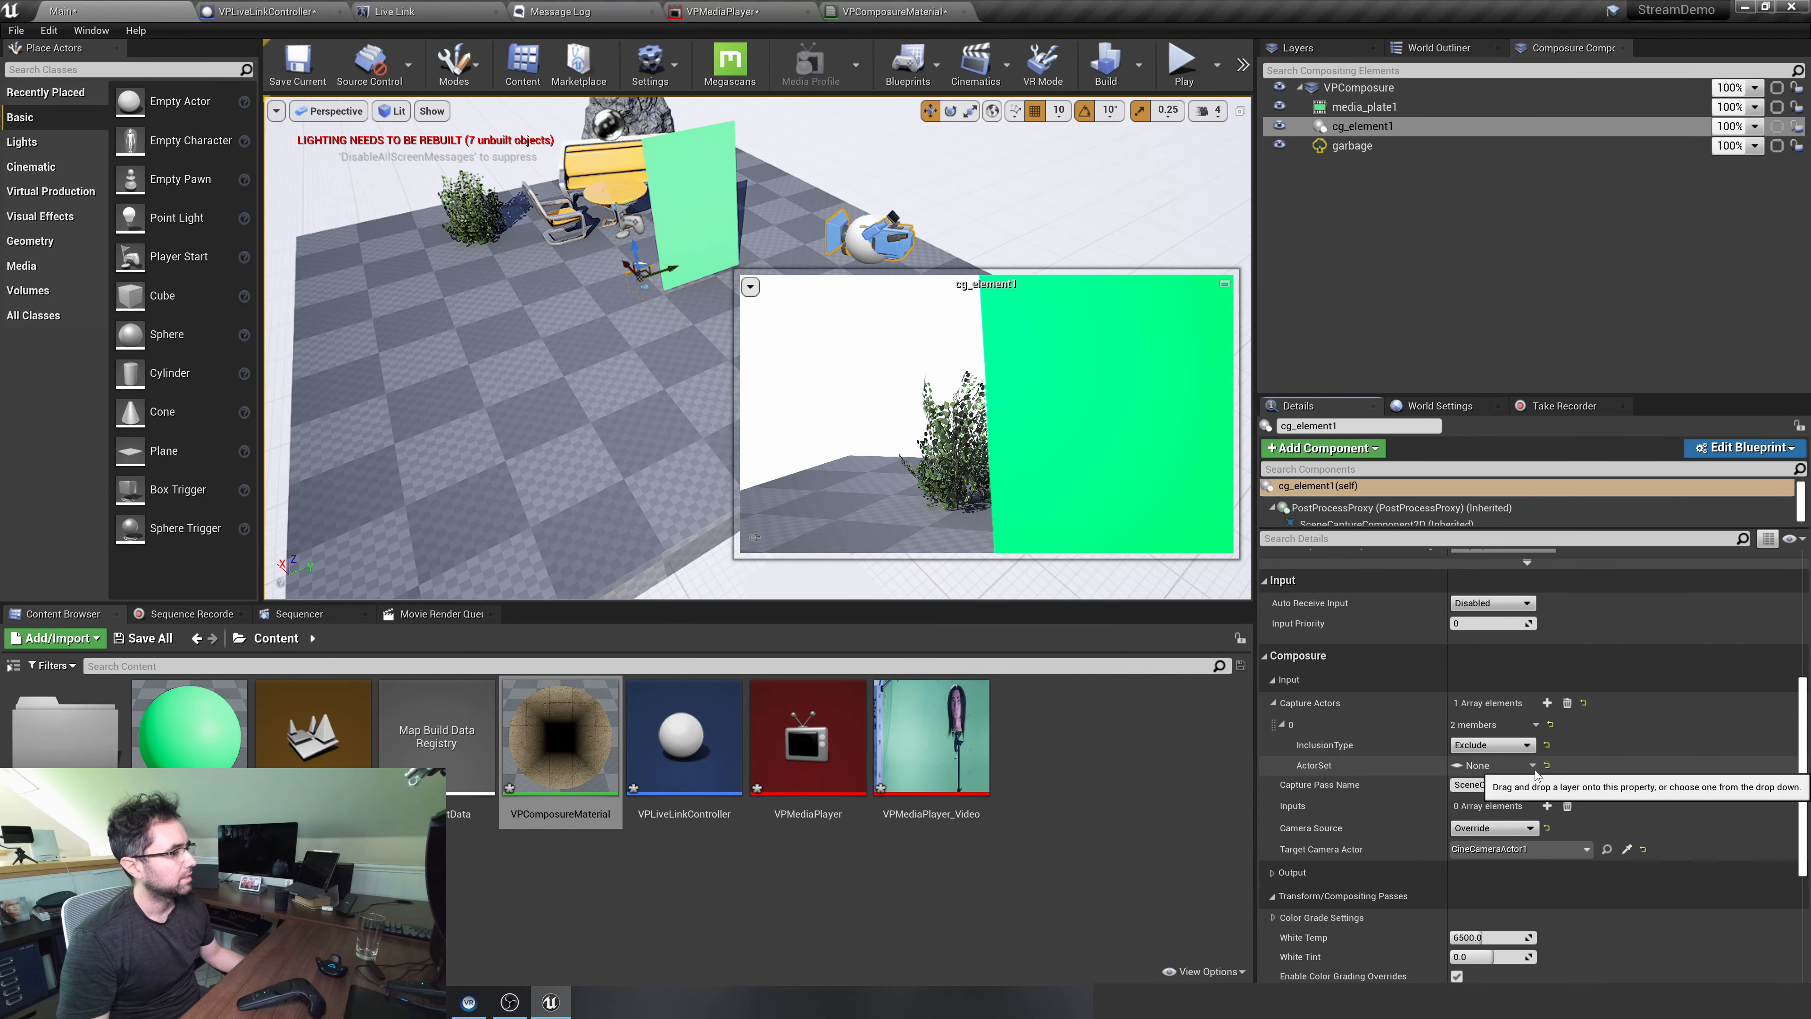
pyautogui.click(1500, 767)
pyautogui.click(1511, 813)
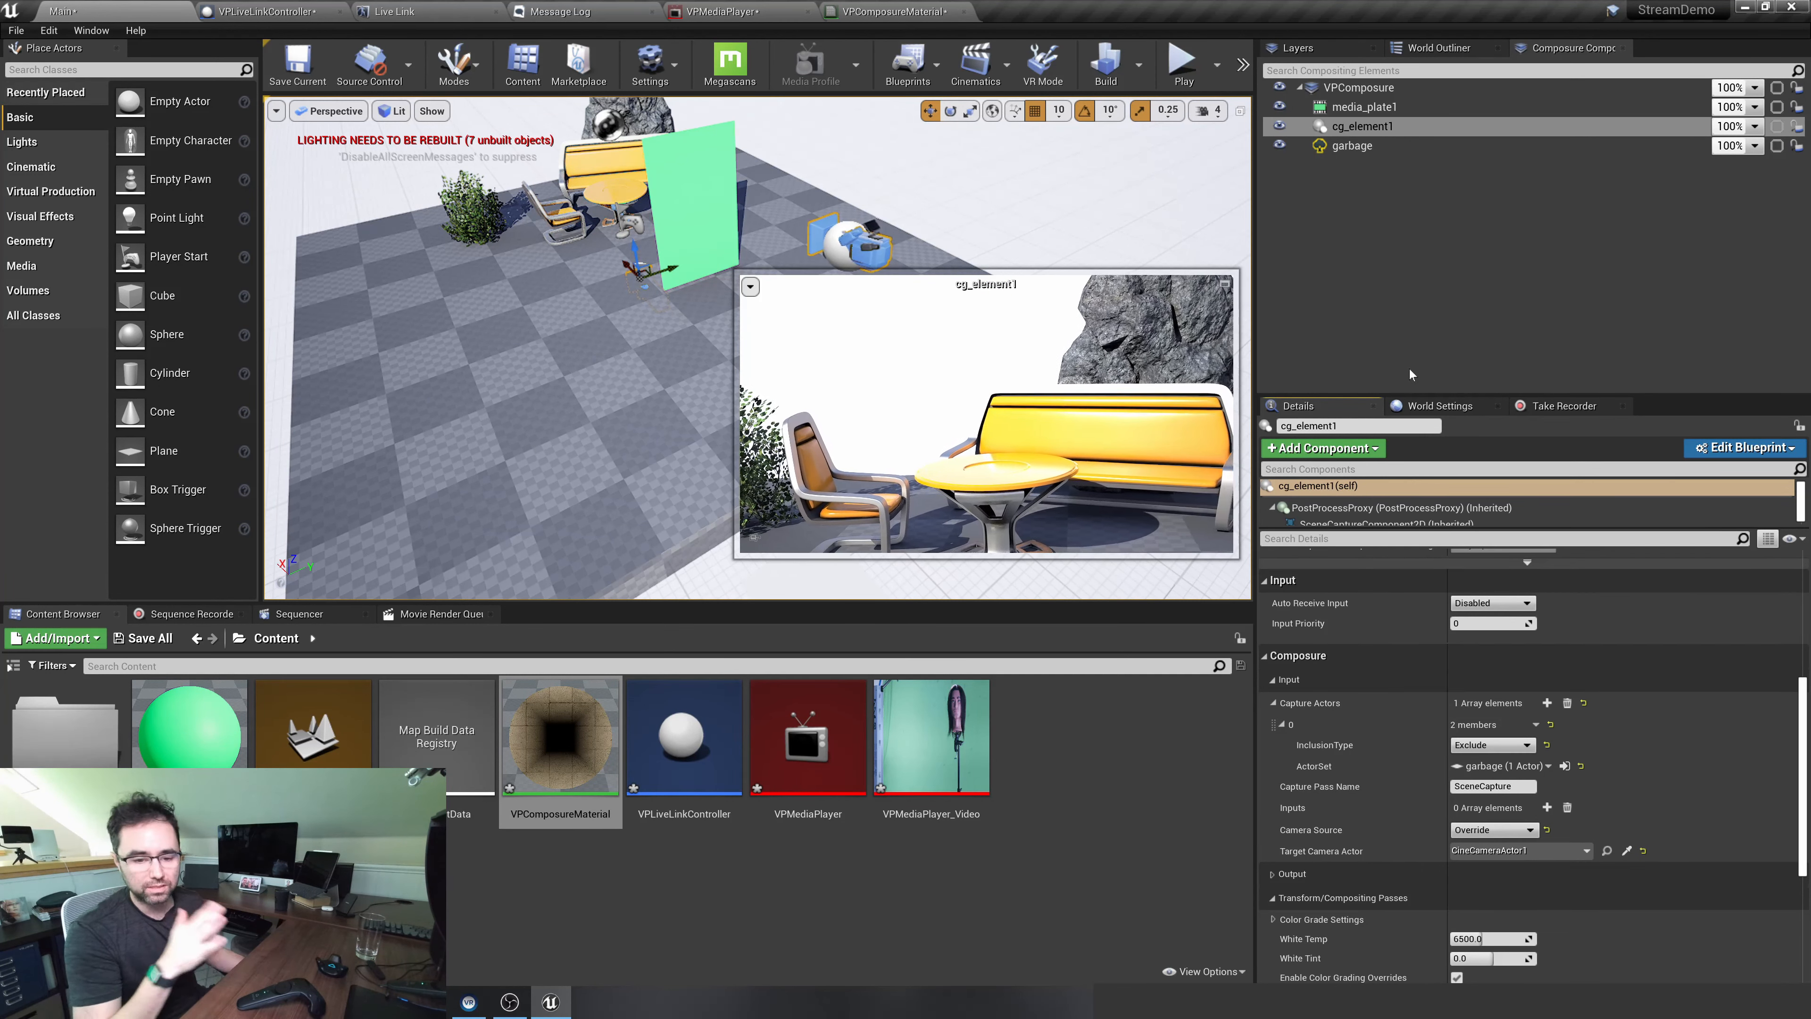
# Inspect the VPComposure composite in a separate preview window, then close the preview and clear the selection
pyautogui.click(1409, 350)
pyautogui.doubleClick(1399, 91)
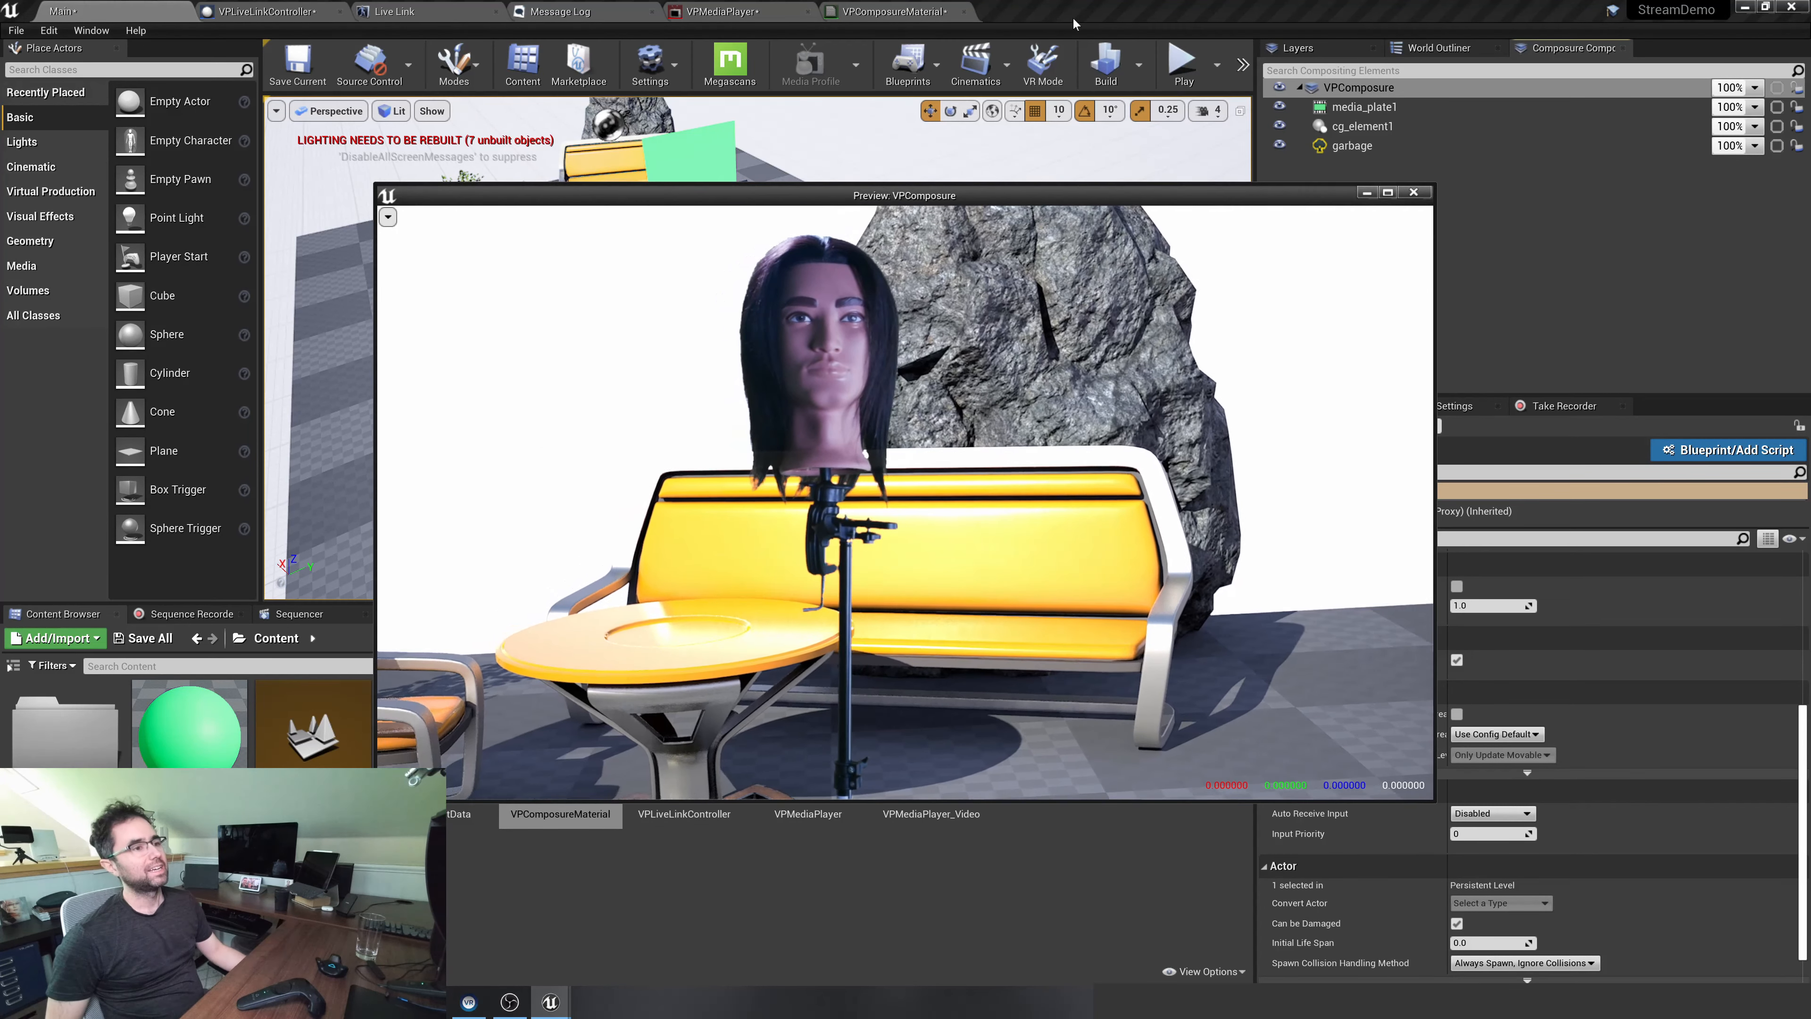
pyautogui.click(1412, 192)
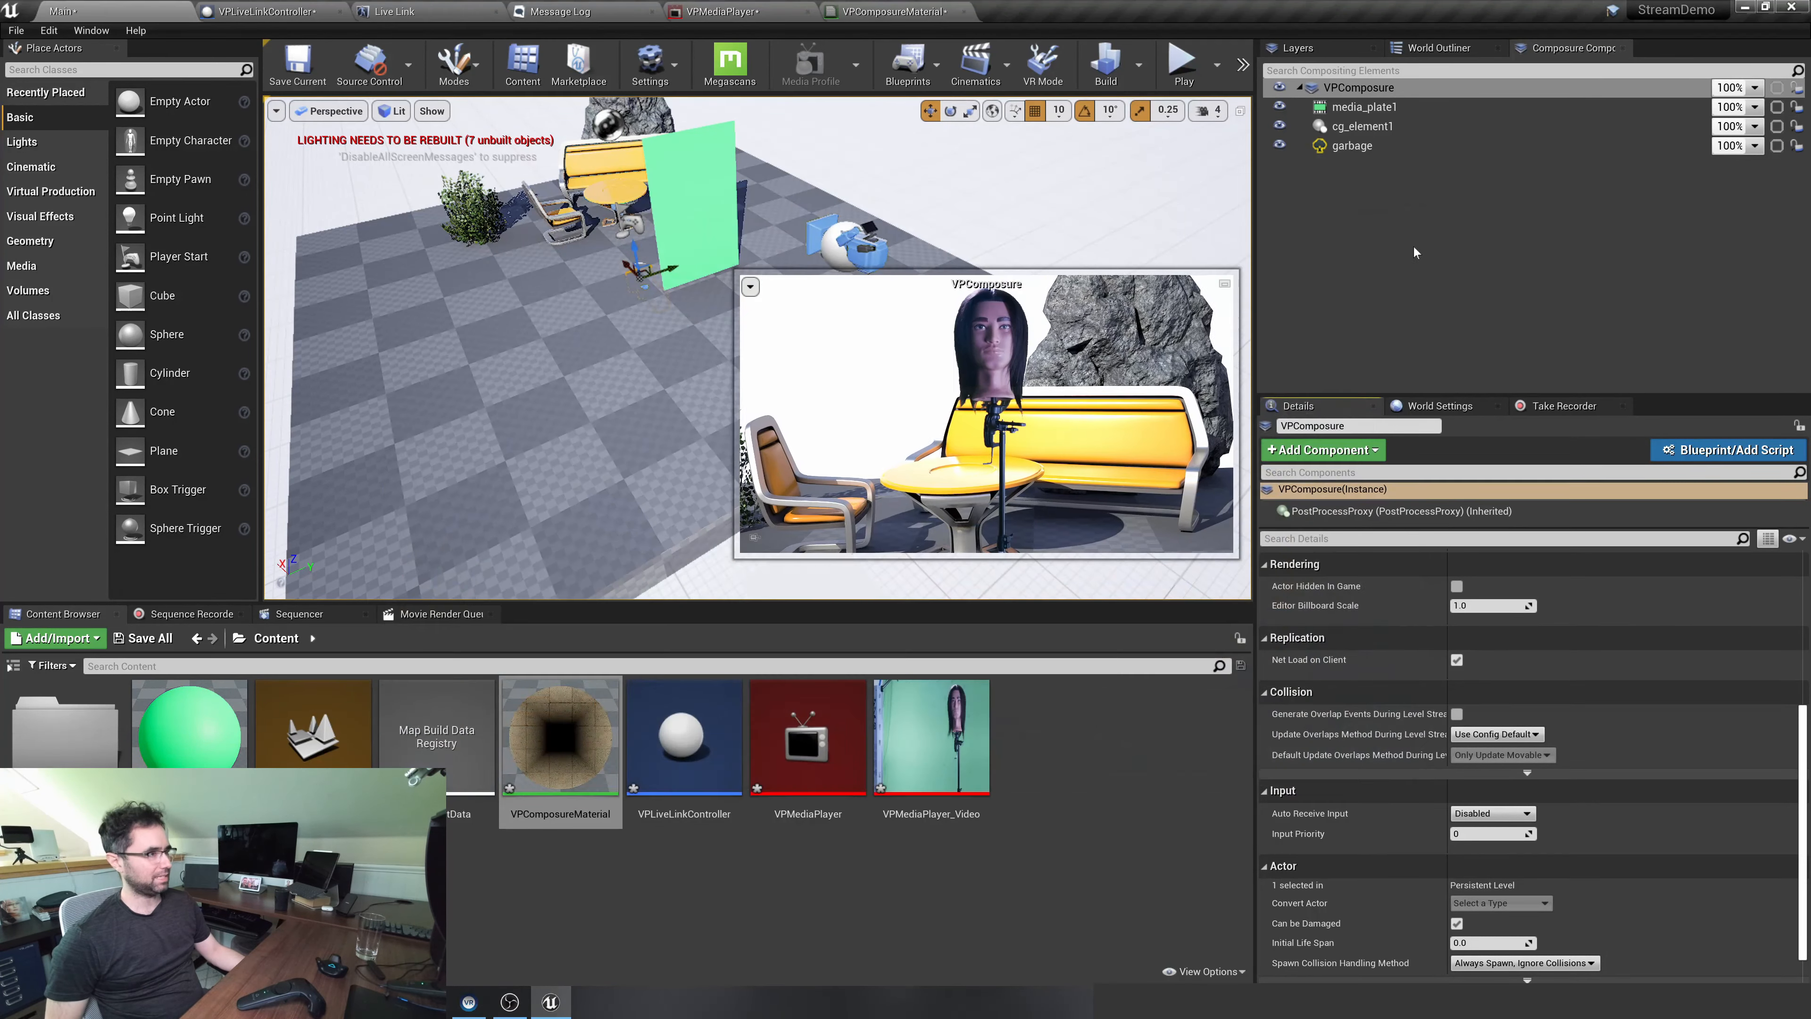
pyautogui.click(1414, 248)
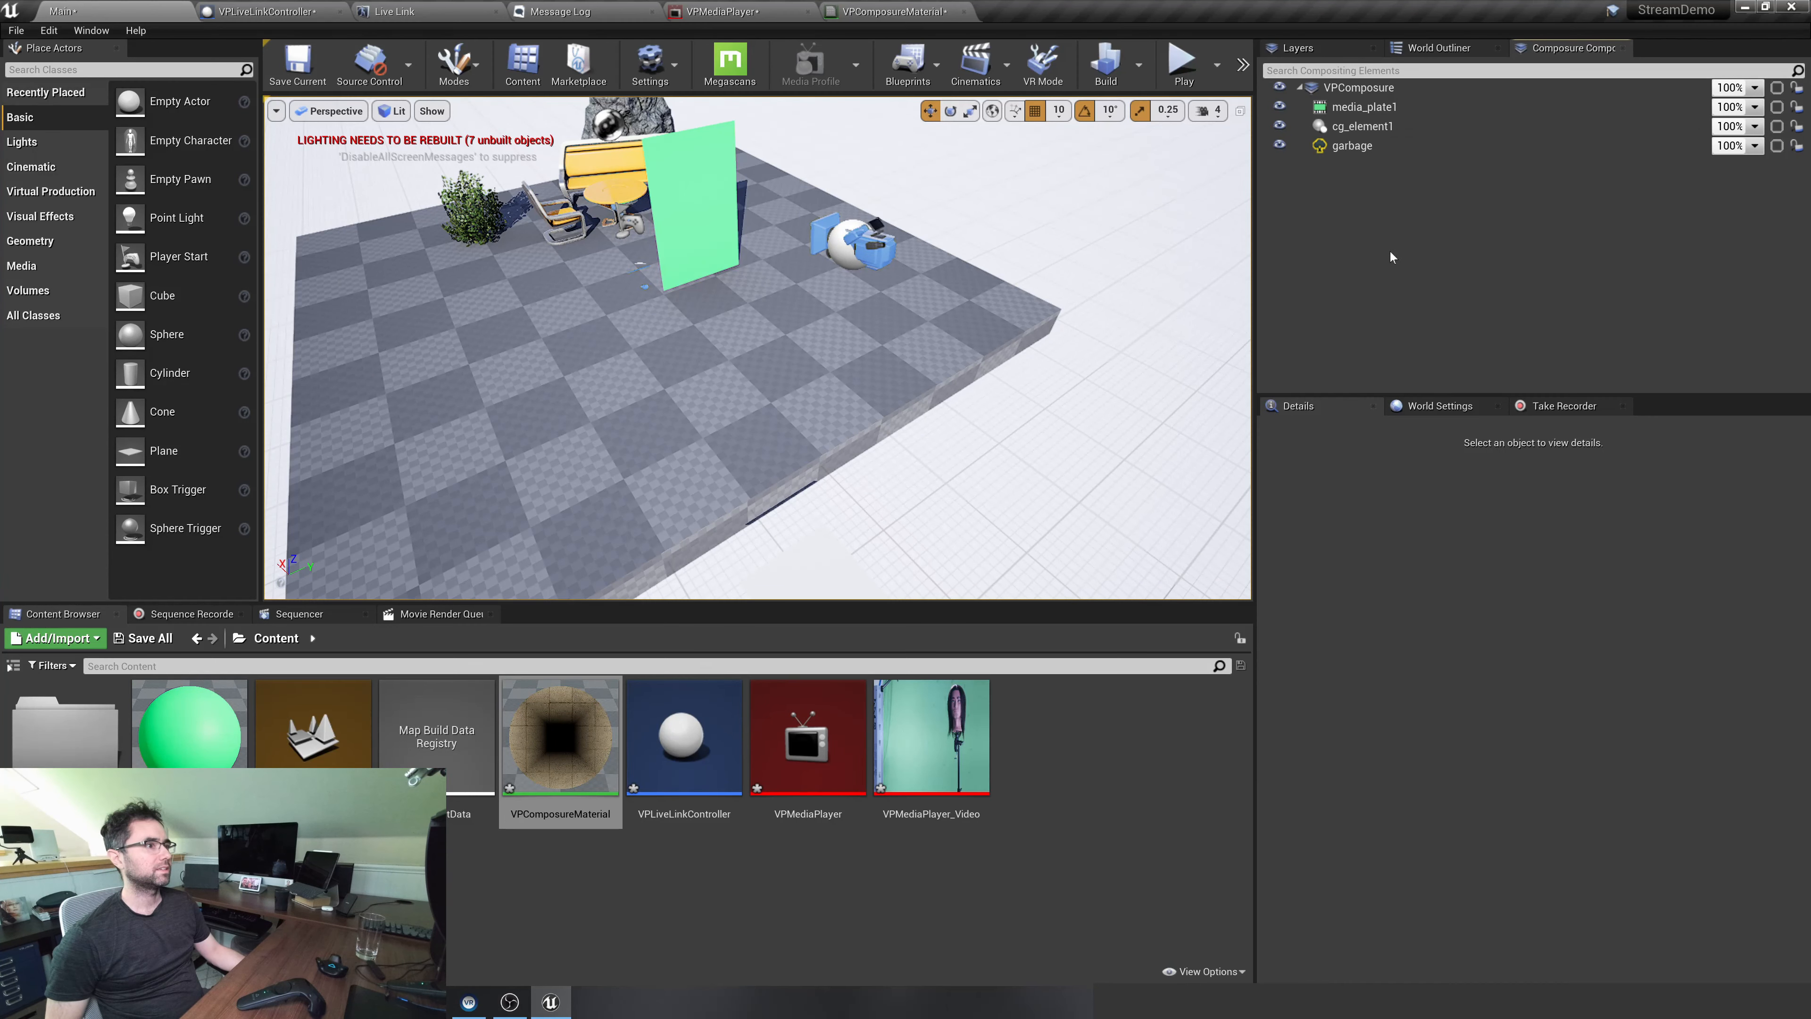
# Look through the Sequence Recorder and Sequencer, and bring up the Take Recorder docked beside World Settings
pyautogui.click(198, 615)
pyautogui.click(293, 615)
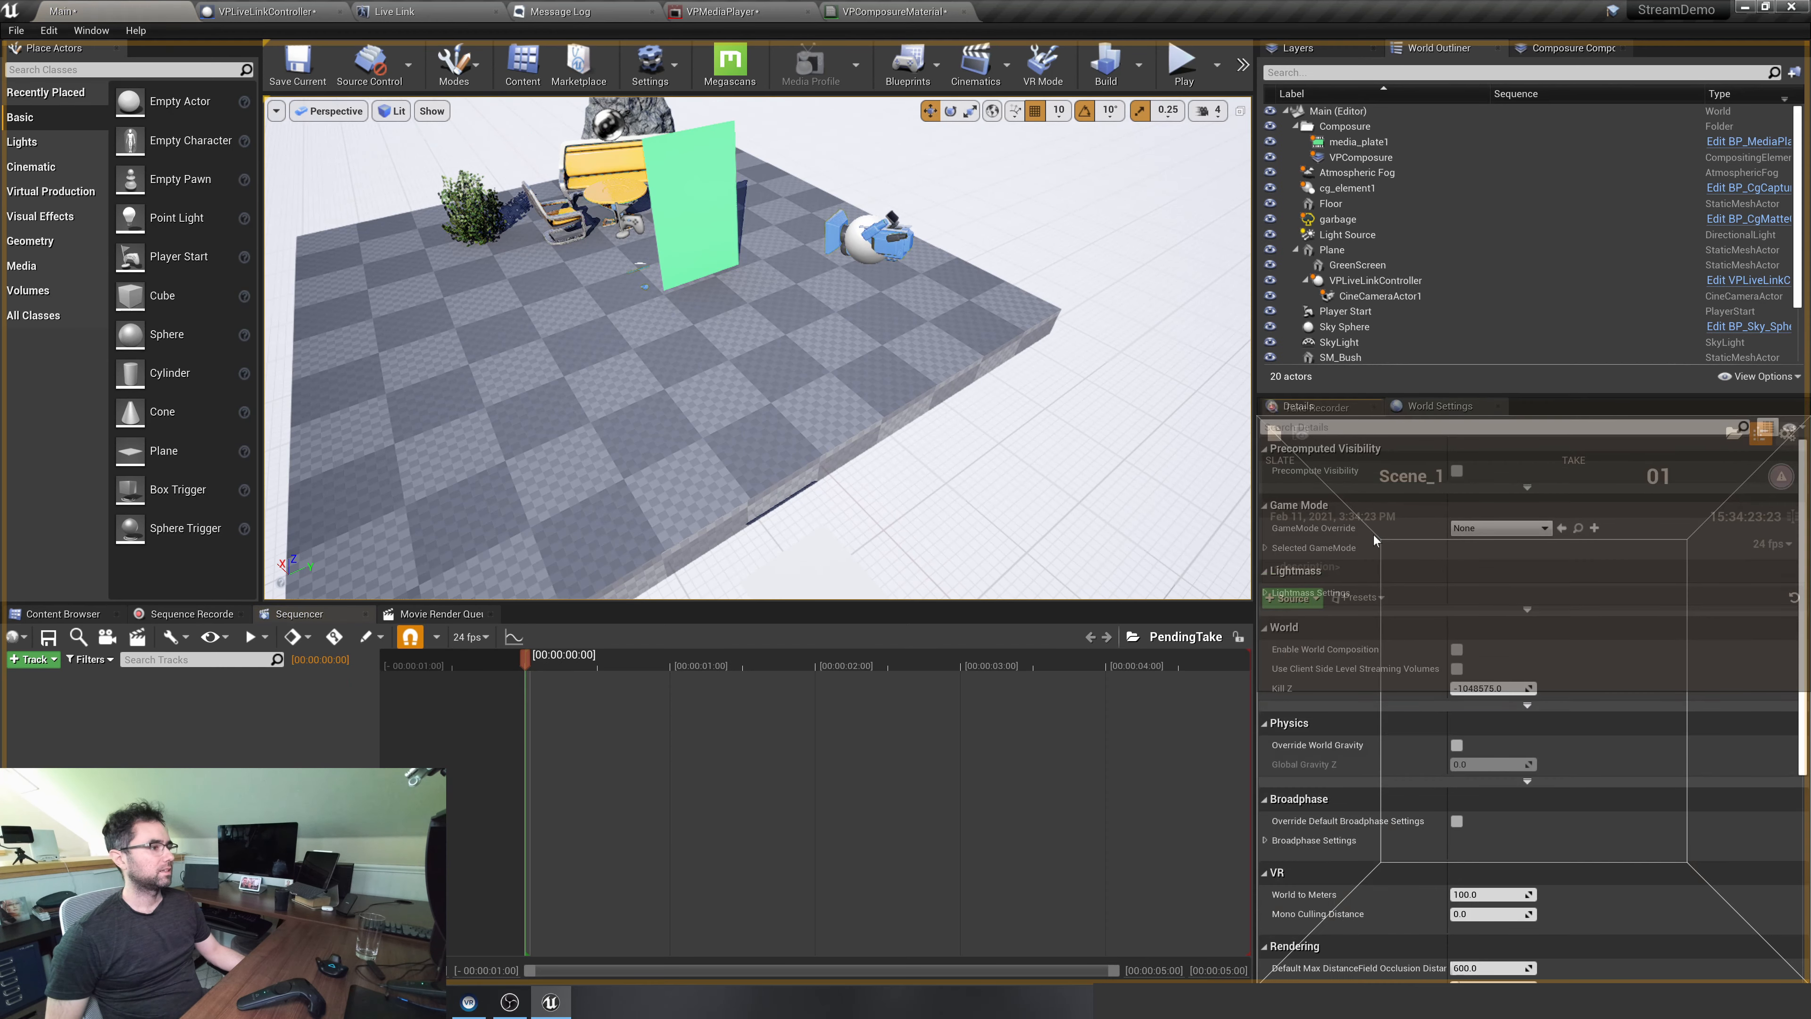
pyautogui.moveTo(1378, 487); pyautogui.dragTo(1548, 406)
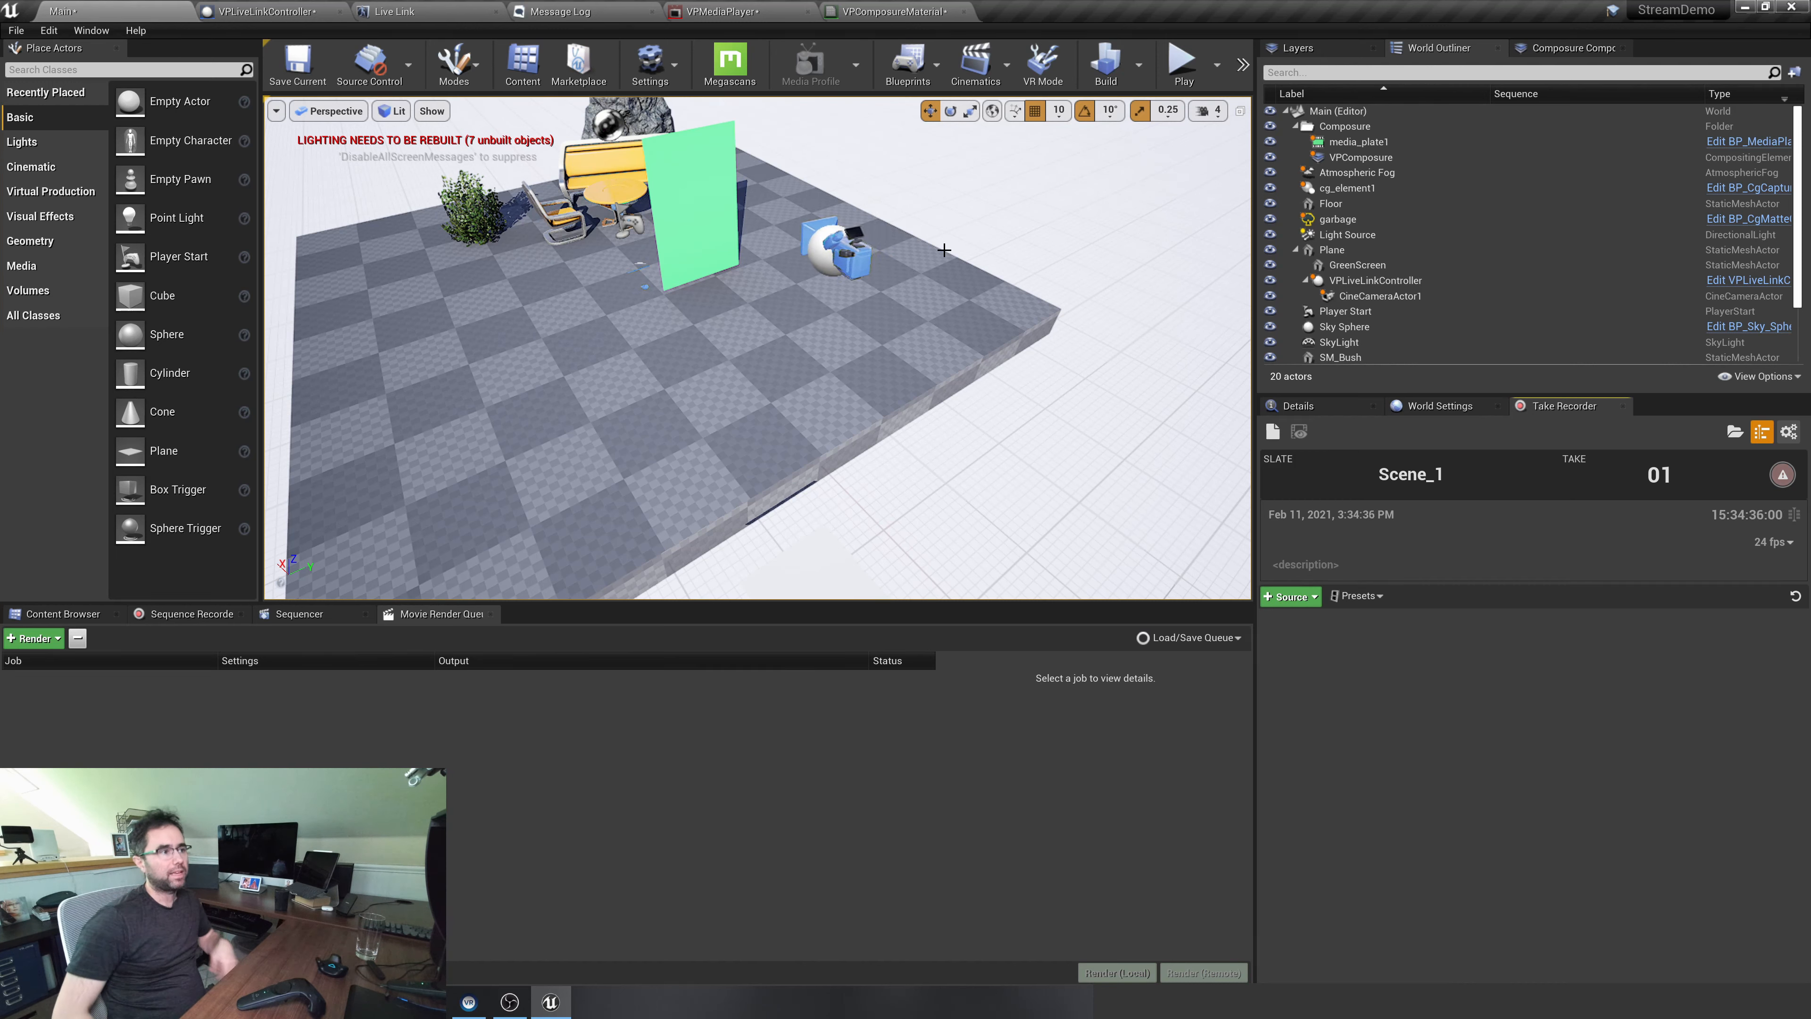
# Return to the Composure compositing elements and open the VPComposure composite in its own preview window
pyautogui.click(1582, 47)
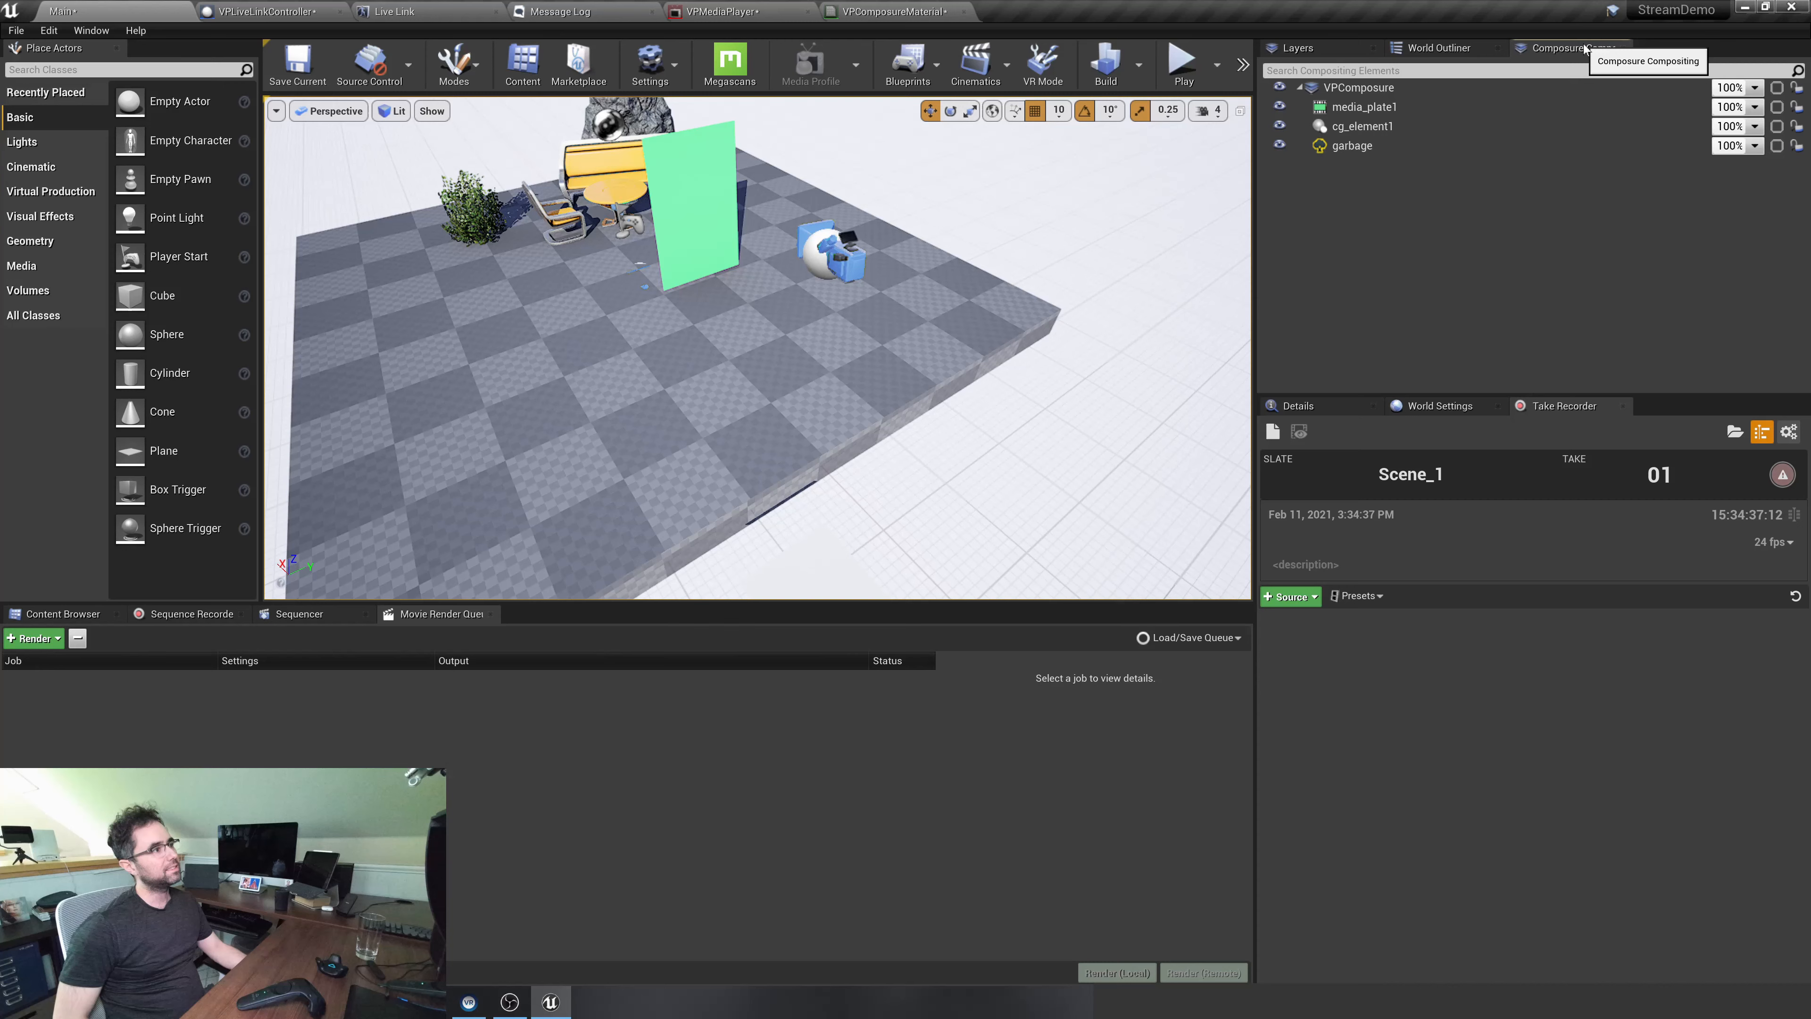
pyautogui.doubleClick(1487, 89)
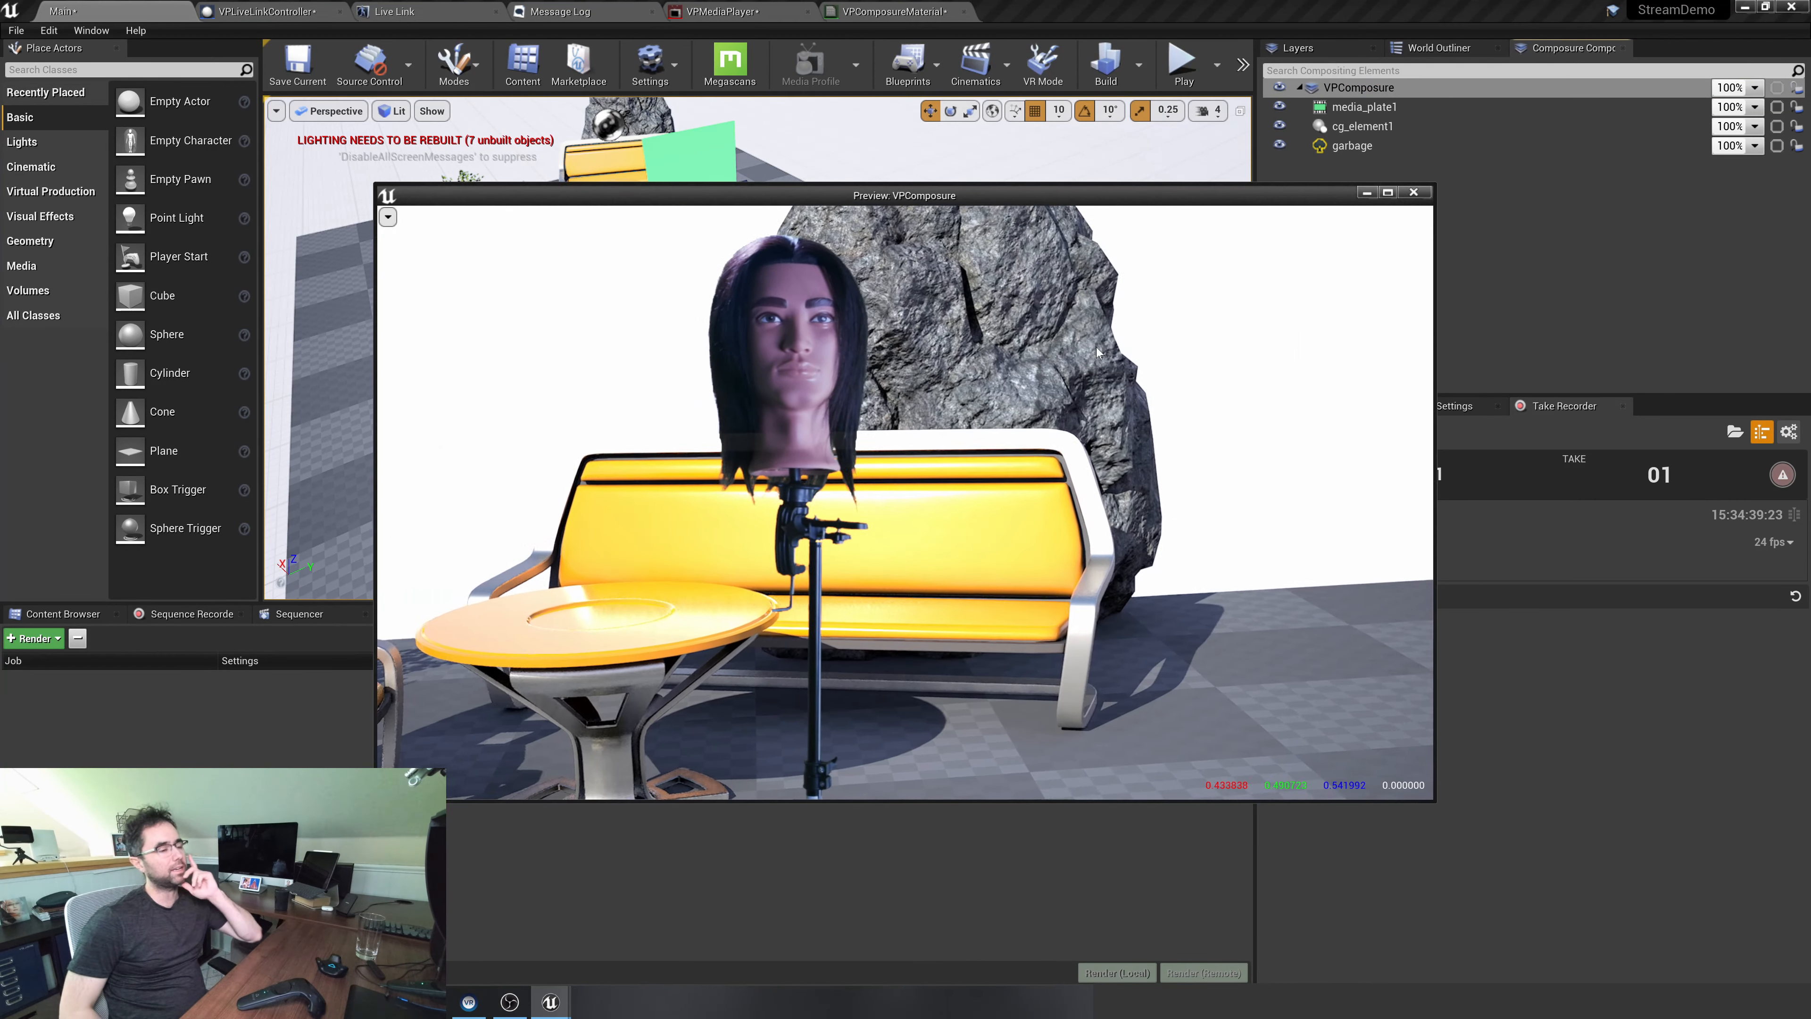